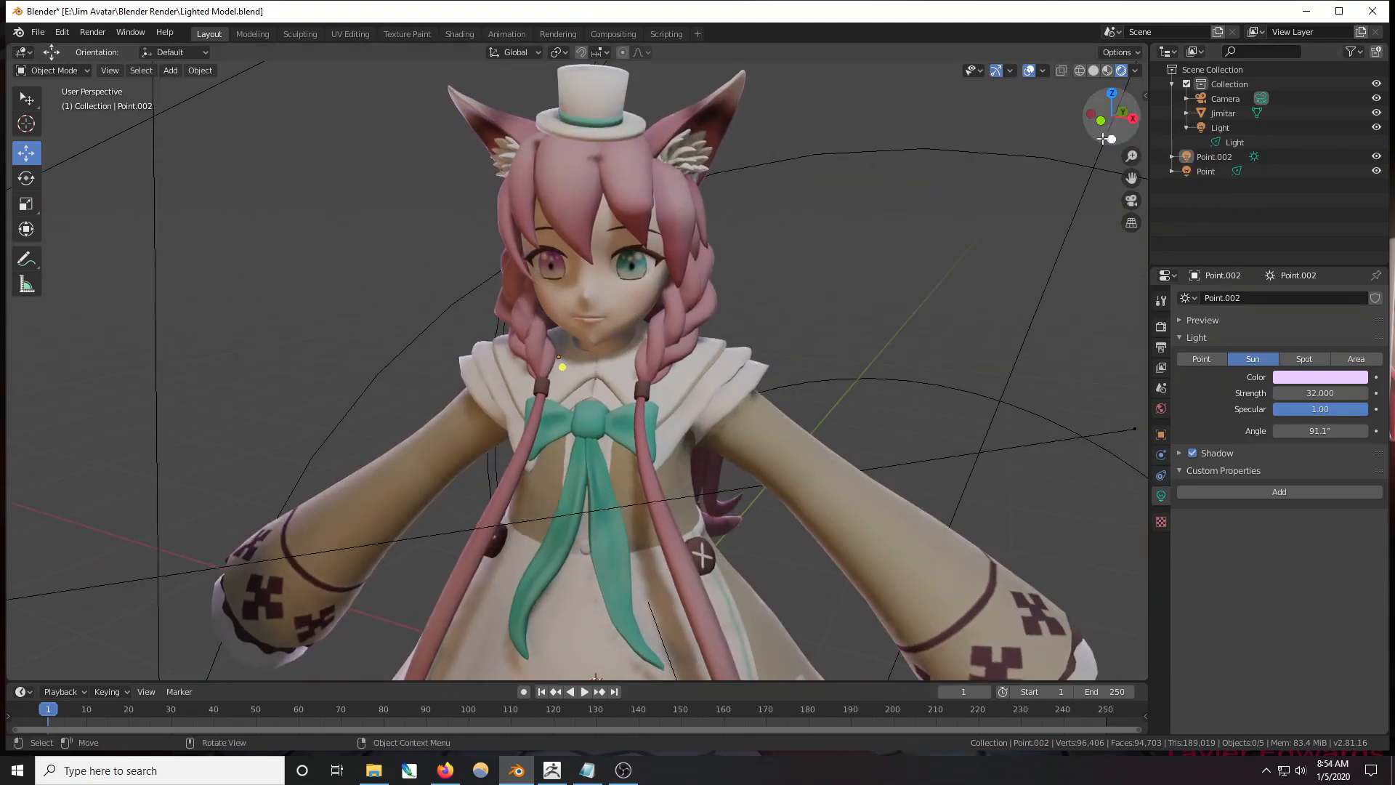
- Inspect the lit character from several angles and change the viewport shading from rendered to wireframe
{"action": "left_click_drag", "start_coordinate": [1131, 178], "coordinate": [811, 378]}
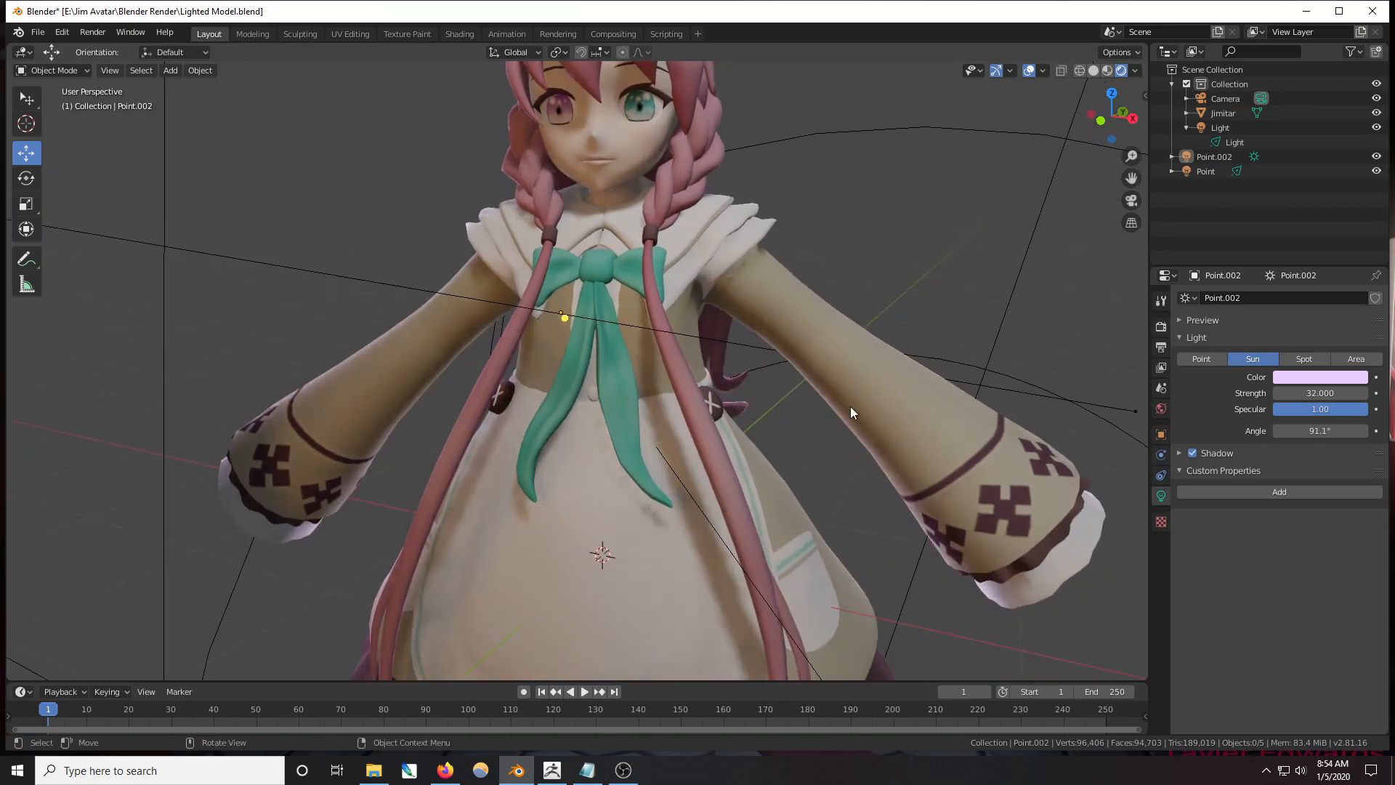
{"action": "left_click_drag", "start_coordinate": [1112, 112], "coordinate": [308, 427]}
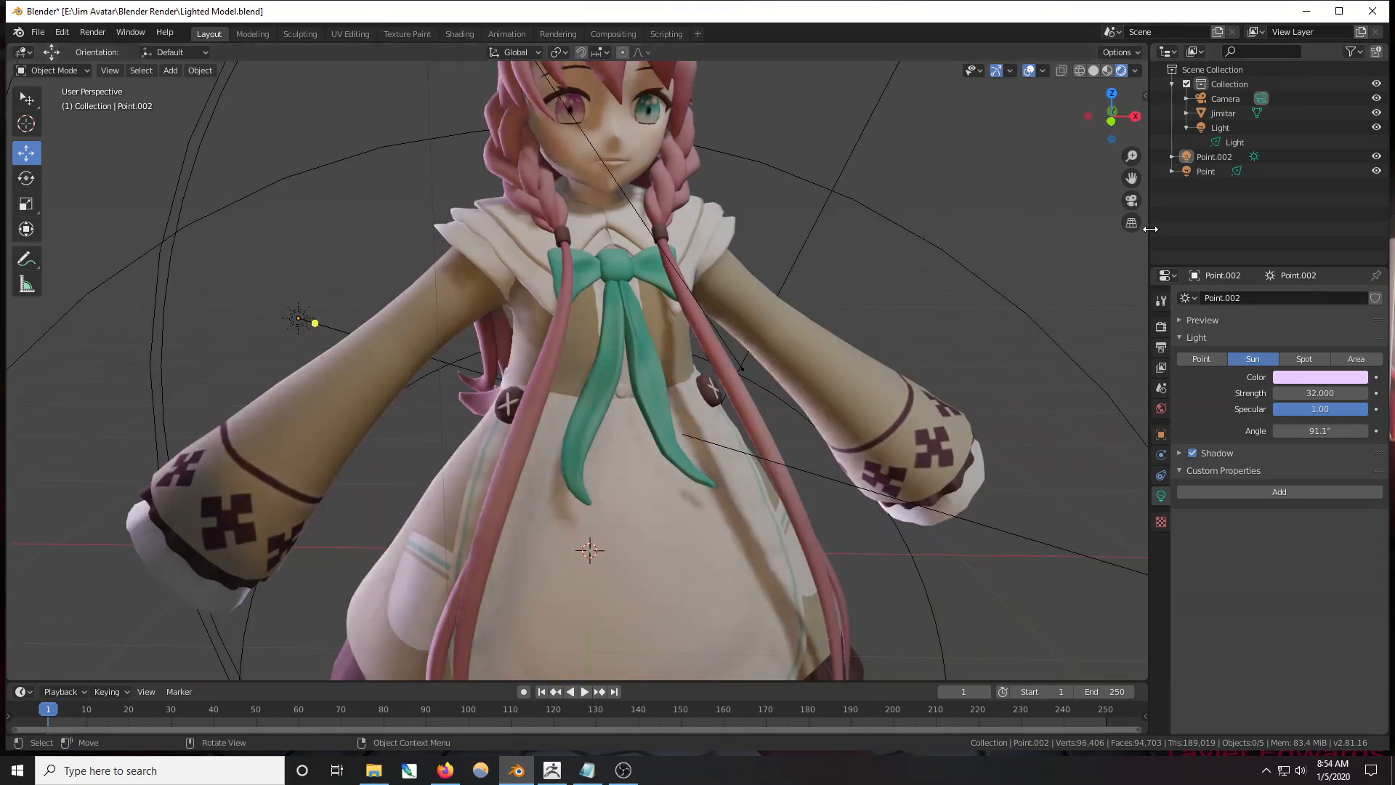
{"action": "left_click_drag", "start_coordinate": [1132, 177], "coordinate": [1144, 44]}
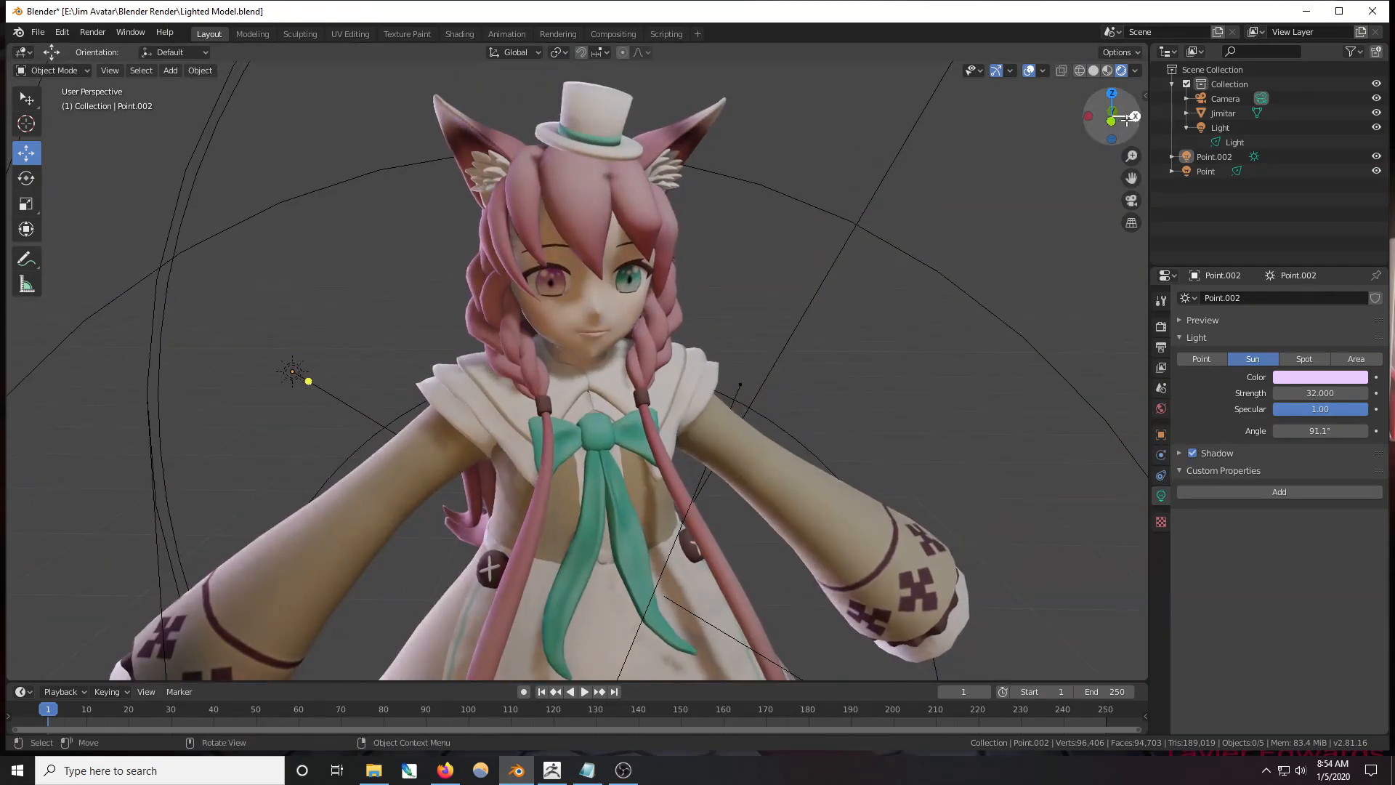
{"action": "left_click_drag", "start_coordinate": [1116, 116], "coordinate": [1074, 56]}
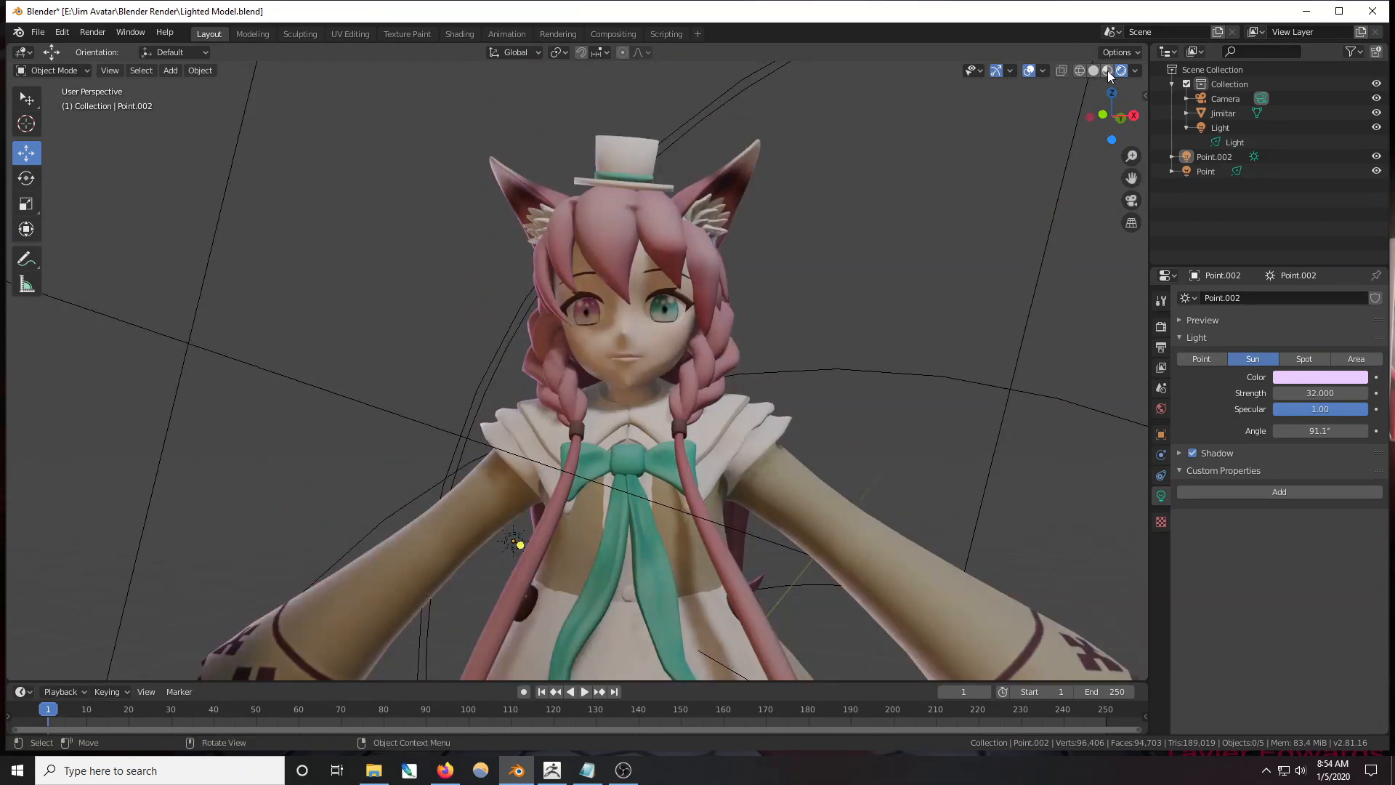
{"action": "left_click", "coordinate": [1093, 70]}
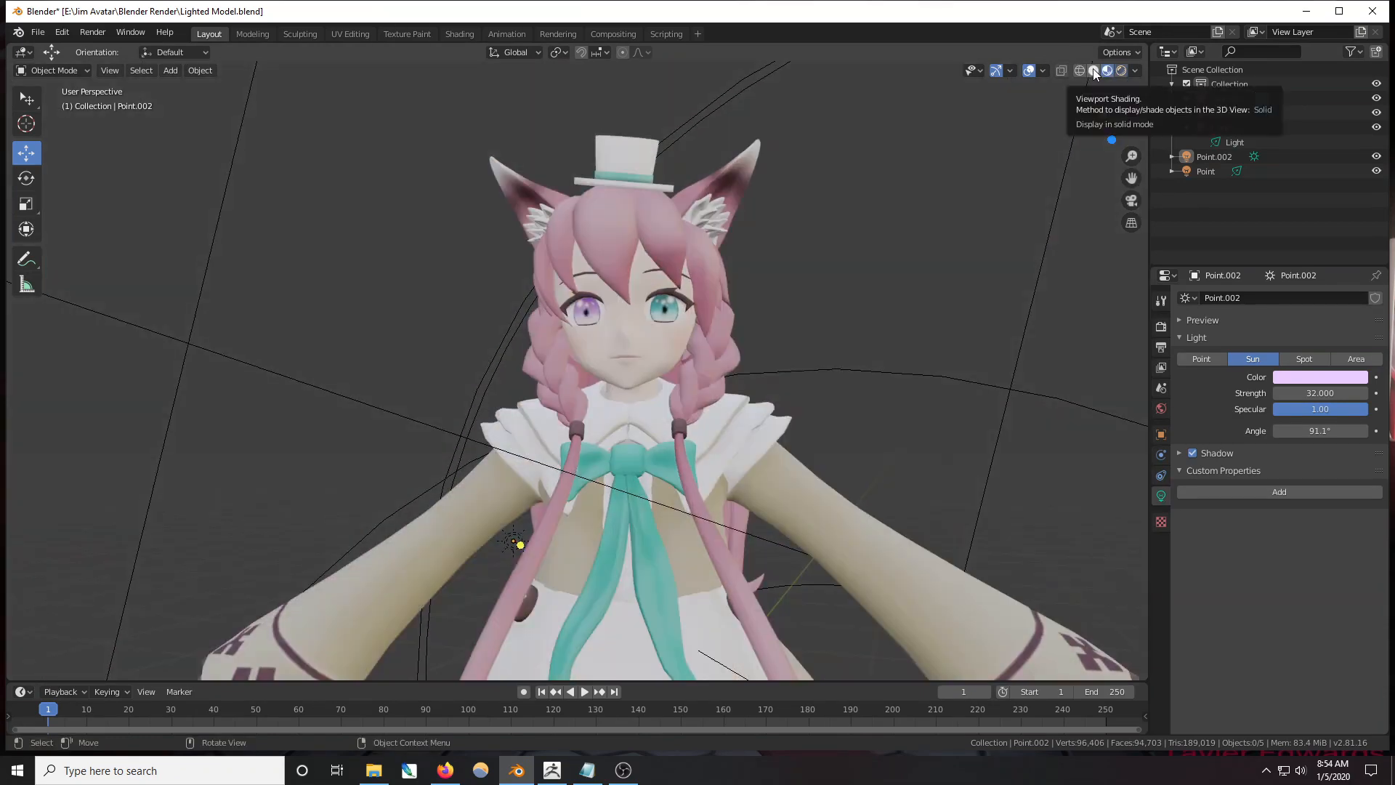
{"action": "left_click", "coordinate": [1093, 69]}
{"action": "left_click", "coordinate": [1080, 70]}
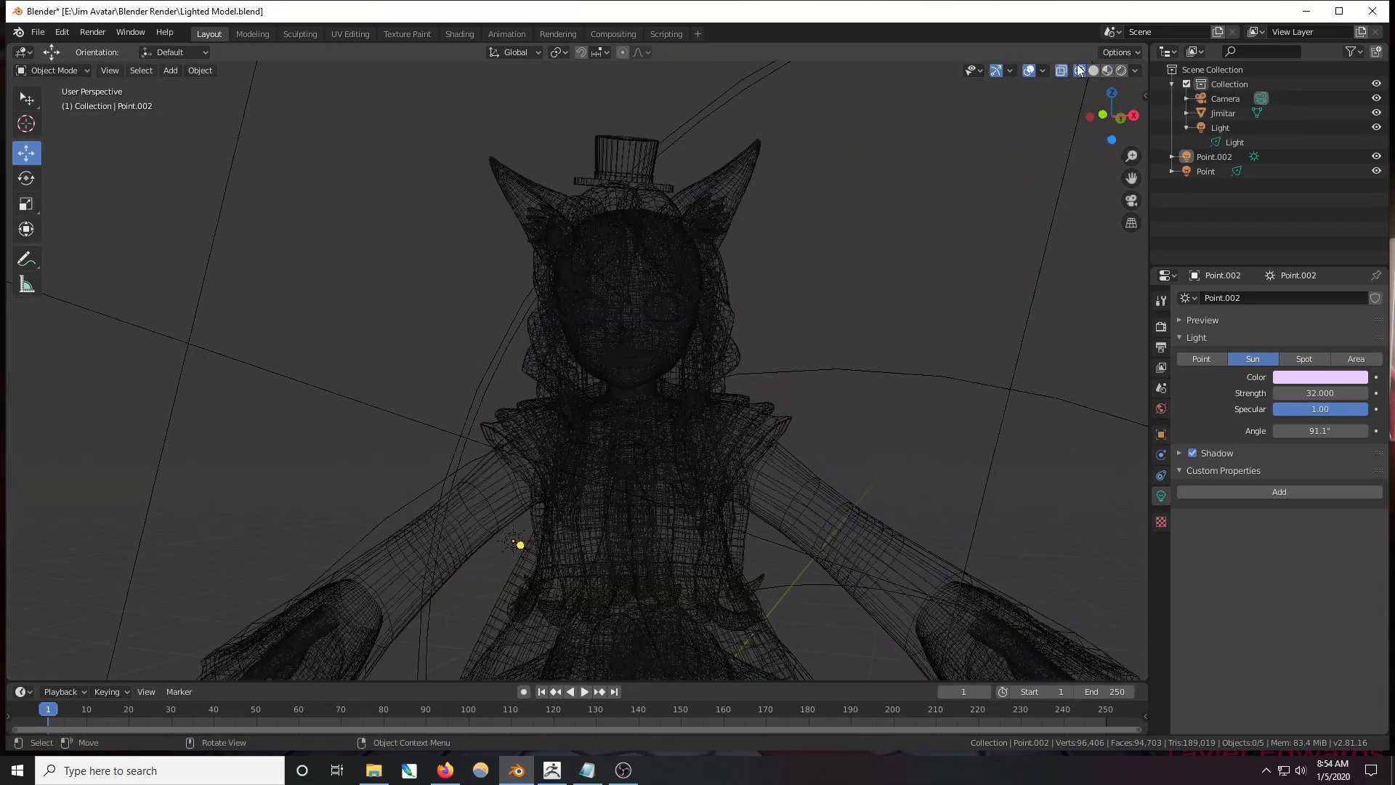
- Examine the character's wireframe mesh from the hat down to the skirt and restore rendered viewport shading
{"action": "left_click_drag", "start_coordinate": [1091, 96], "coordinate": [1131, 105]}
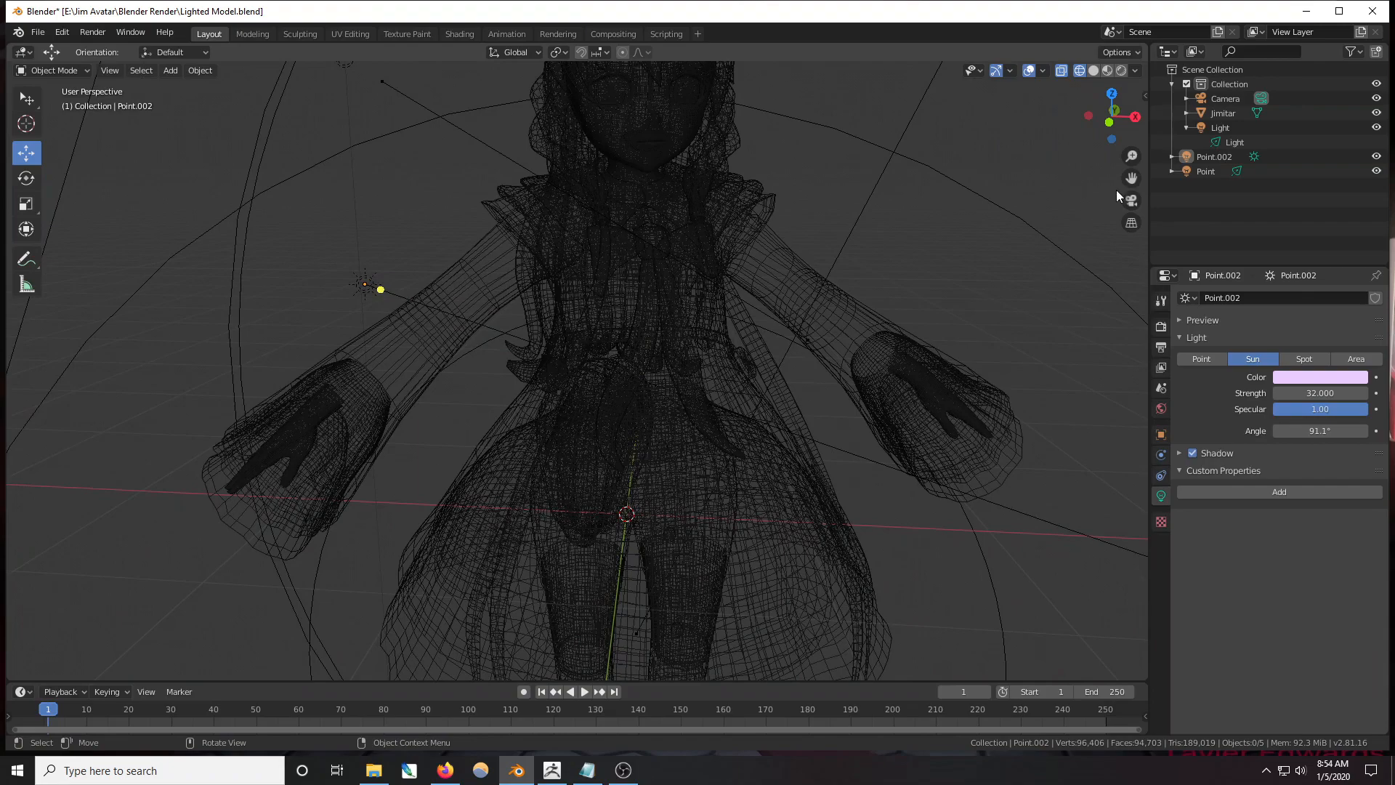
{"action": "left_click_drag", "start_coordinate": [1131, 178], "coordinate": [1132, 313]}
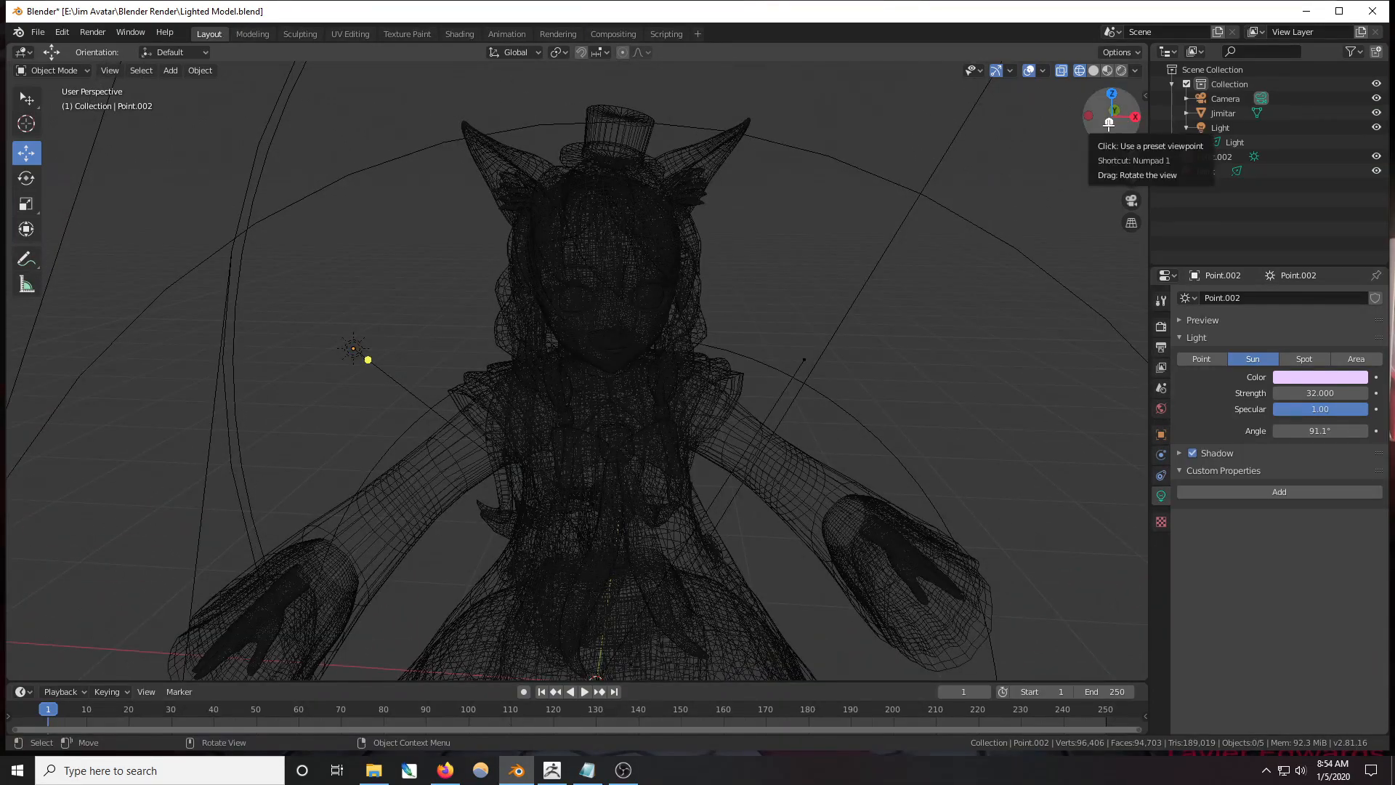
{"action": "mouse_move", "coordinate": [1110, 123]}
{"action": "left_mouse_down"}
{"action": "mouse_move", "coordinate": [1112, 138]}
{"action": "mouse_move", "coordinate": [1107, 127]}
{"action": "left_mouse_up"}
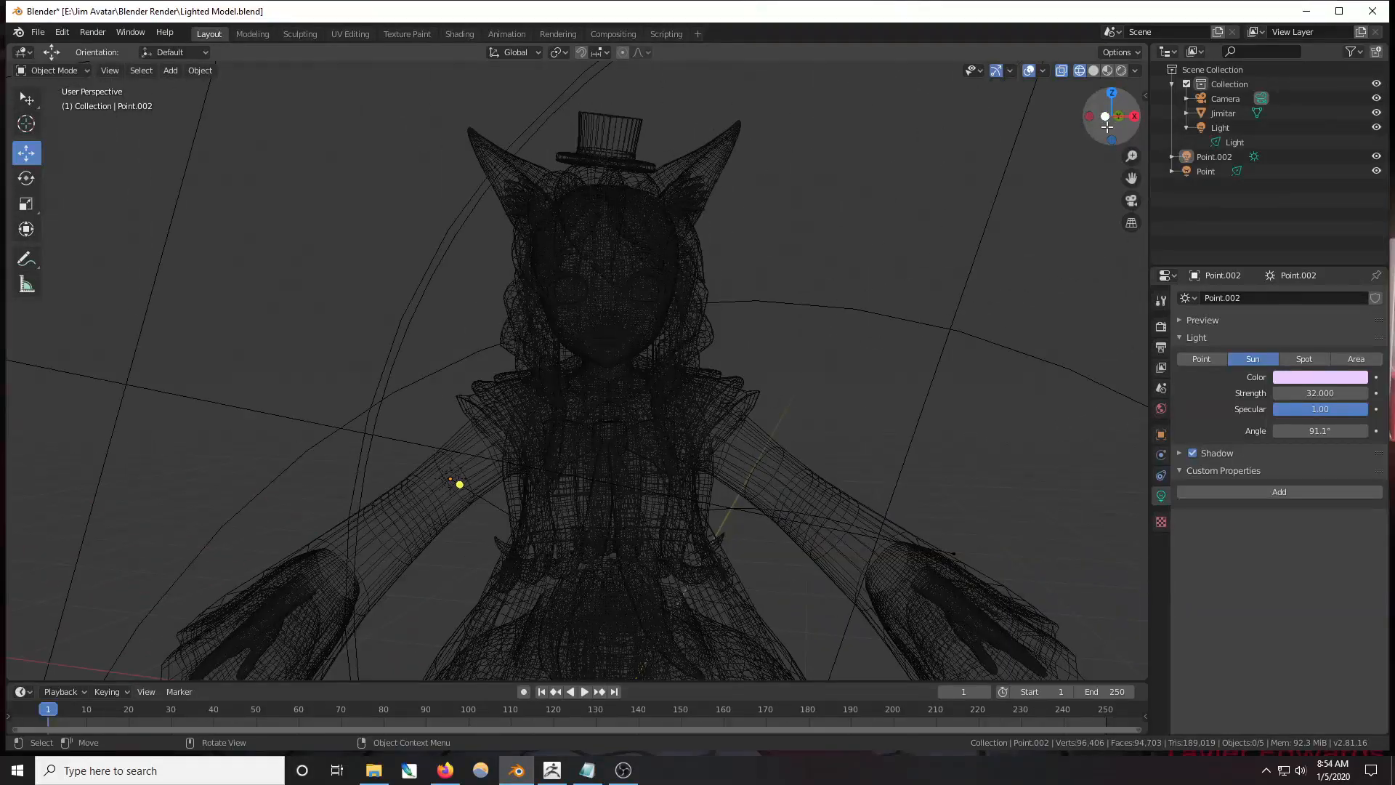
{"action": "left_click", "coordinate": [1122, 70]}
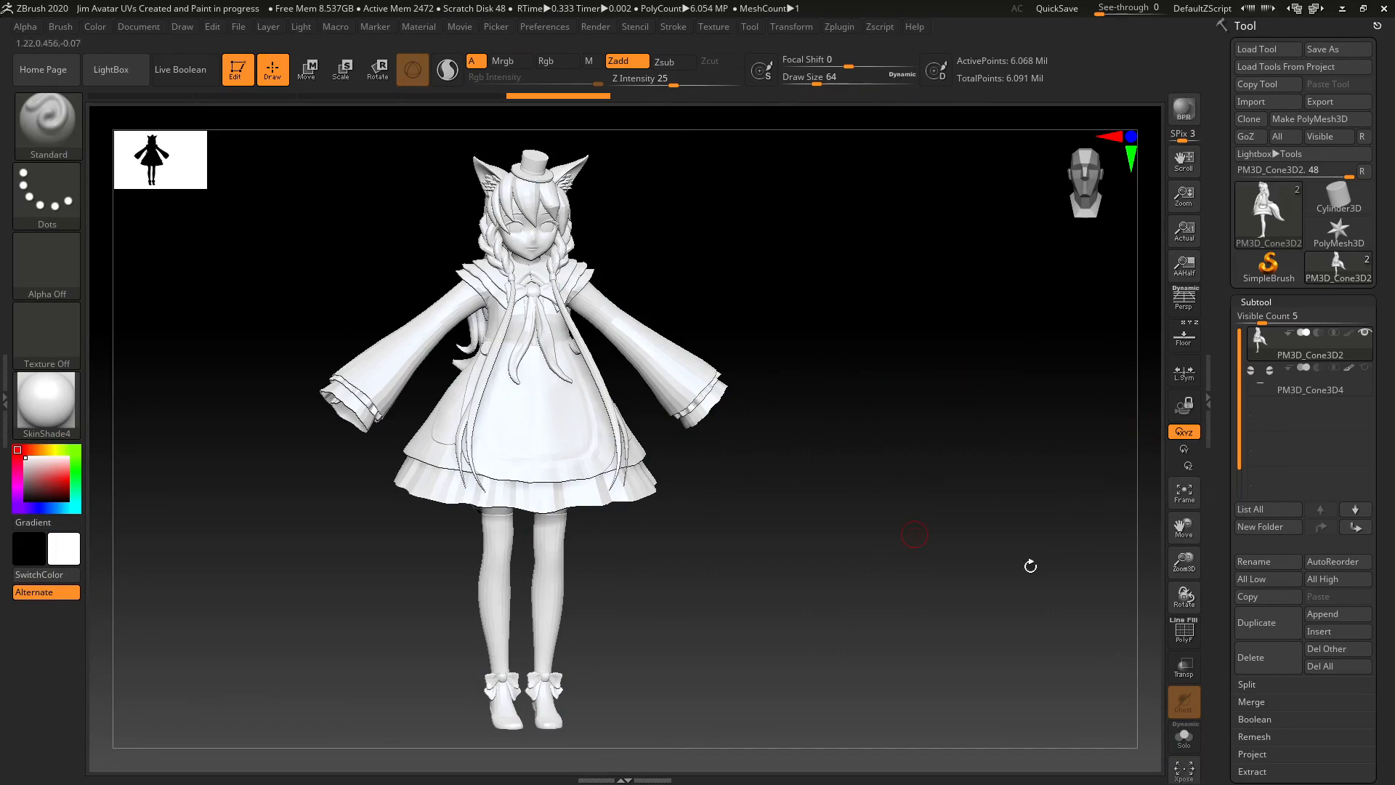
- Switch to ZBrush and examine the full-body character sculpt from the front, side and raised three-quarter views
{"action": "left_click_drag", "start_coordinate": [1160, 552], "coordinate": [1209, 539]}
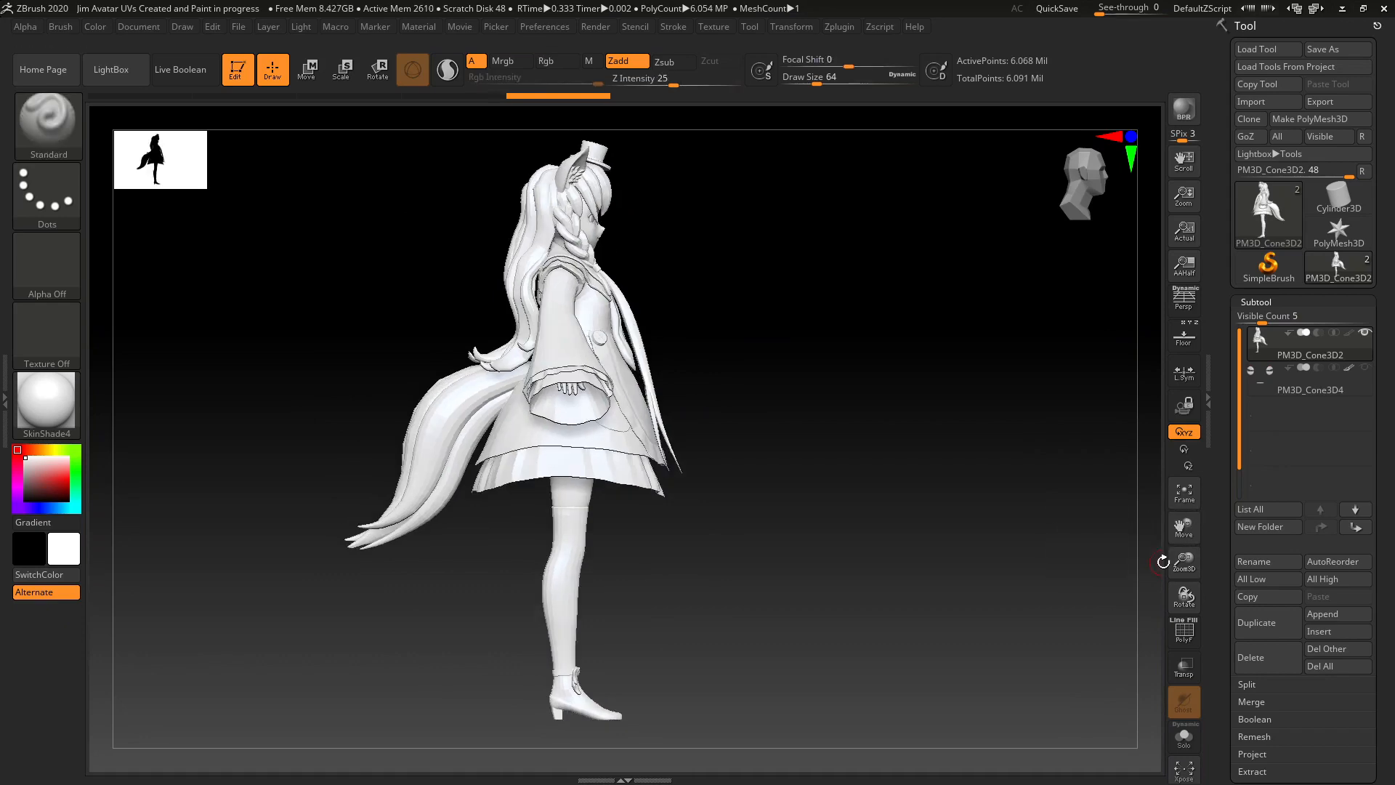
{"action": "left_click_drag", "start_coordinate": [1127, 377], "coordinate": [1079, 380], "text": "shift"}
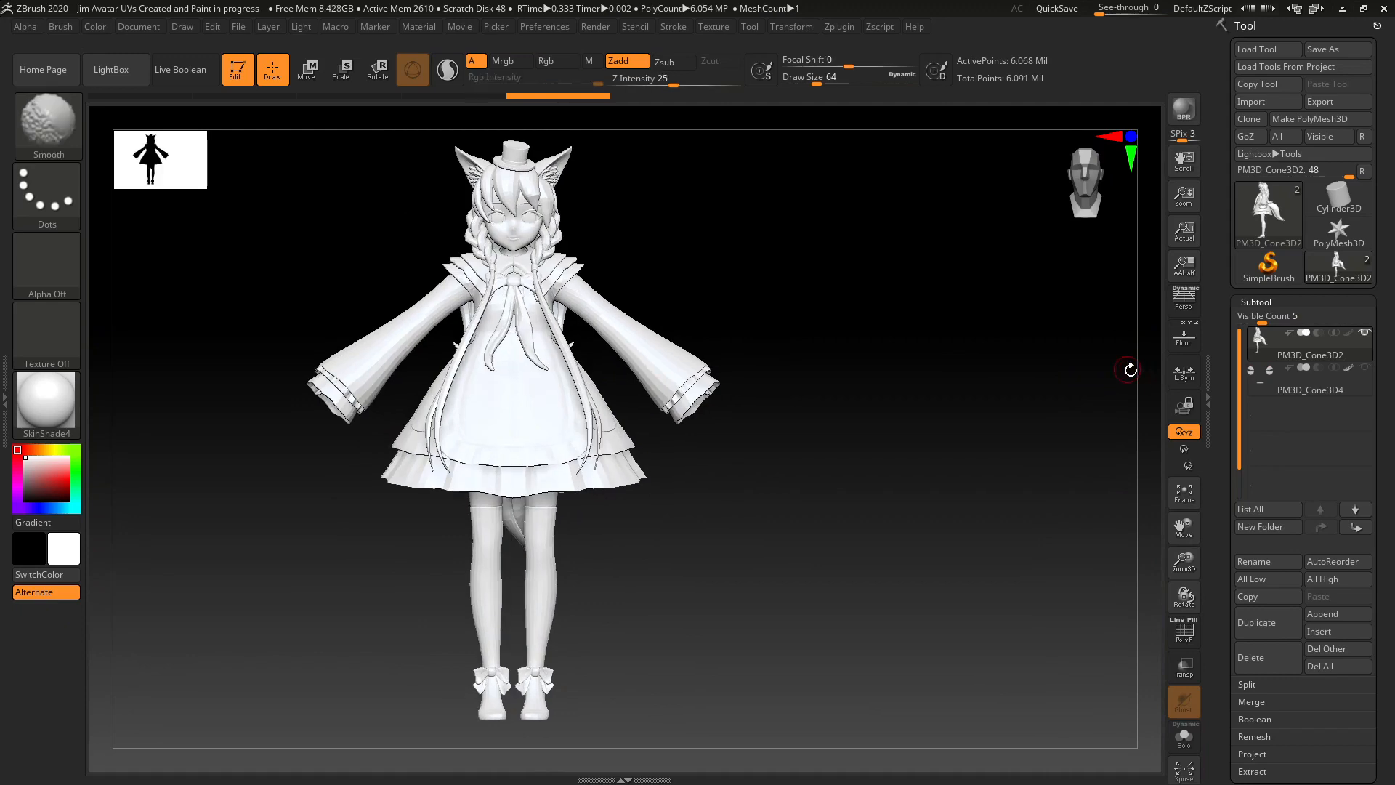
{"action": "left_click_drag", "start_coordinate": [1149, 383], "coordinate": [1167, 508]}
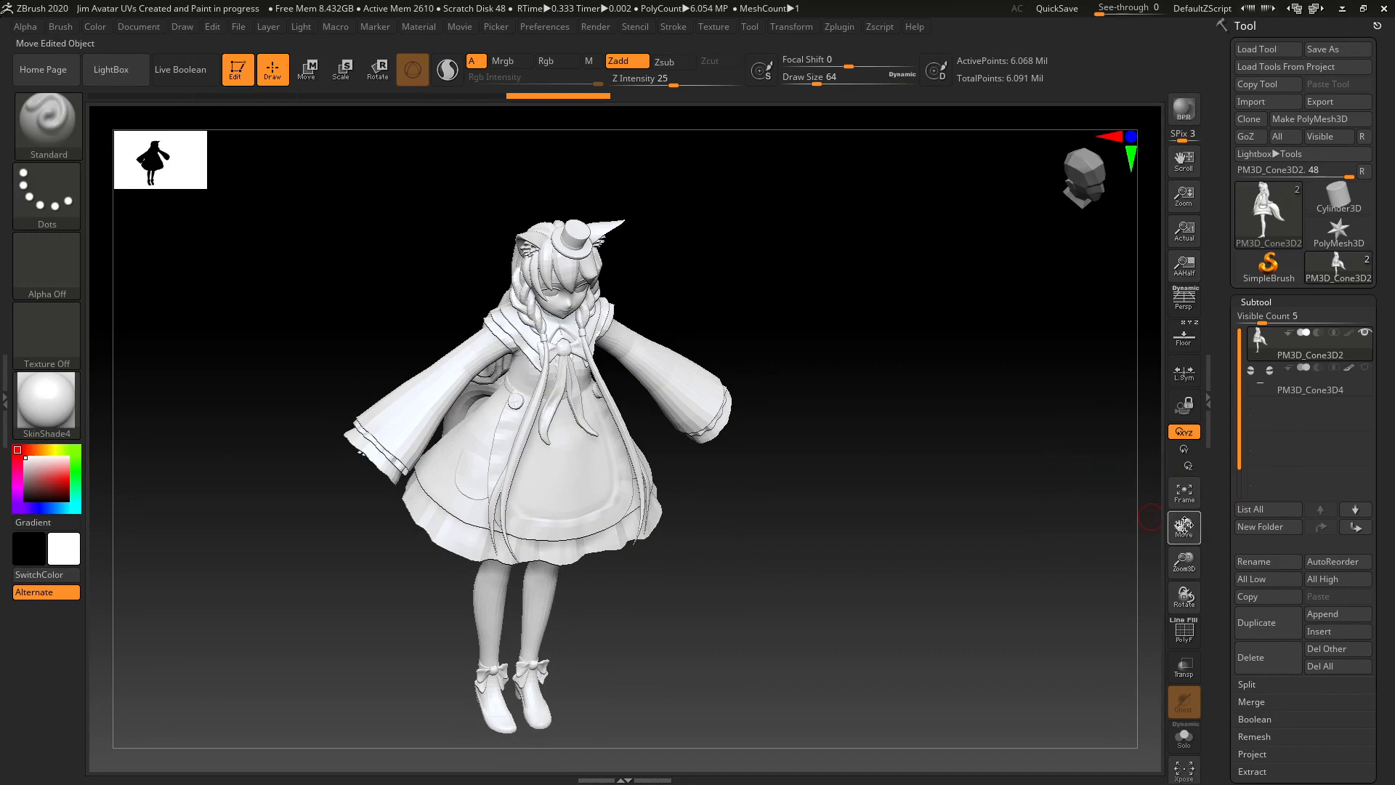
{"action": "left_click_drag", "start_coordinate": [1184, 526], "coordinate": [1206, 519]}
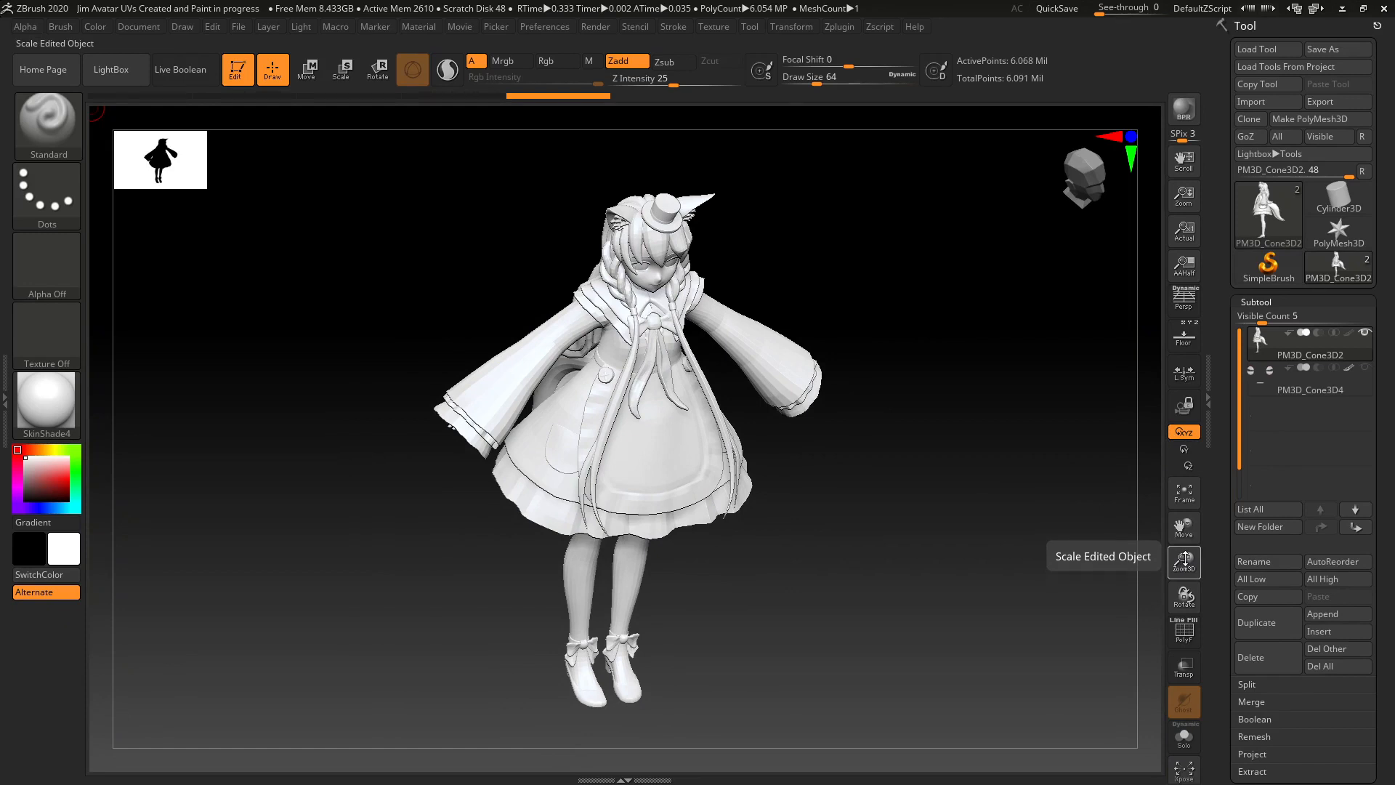
{"action": "left_click_drag", "start_coordinate": [1184, 561], "coordinate": [1184, 519]}
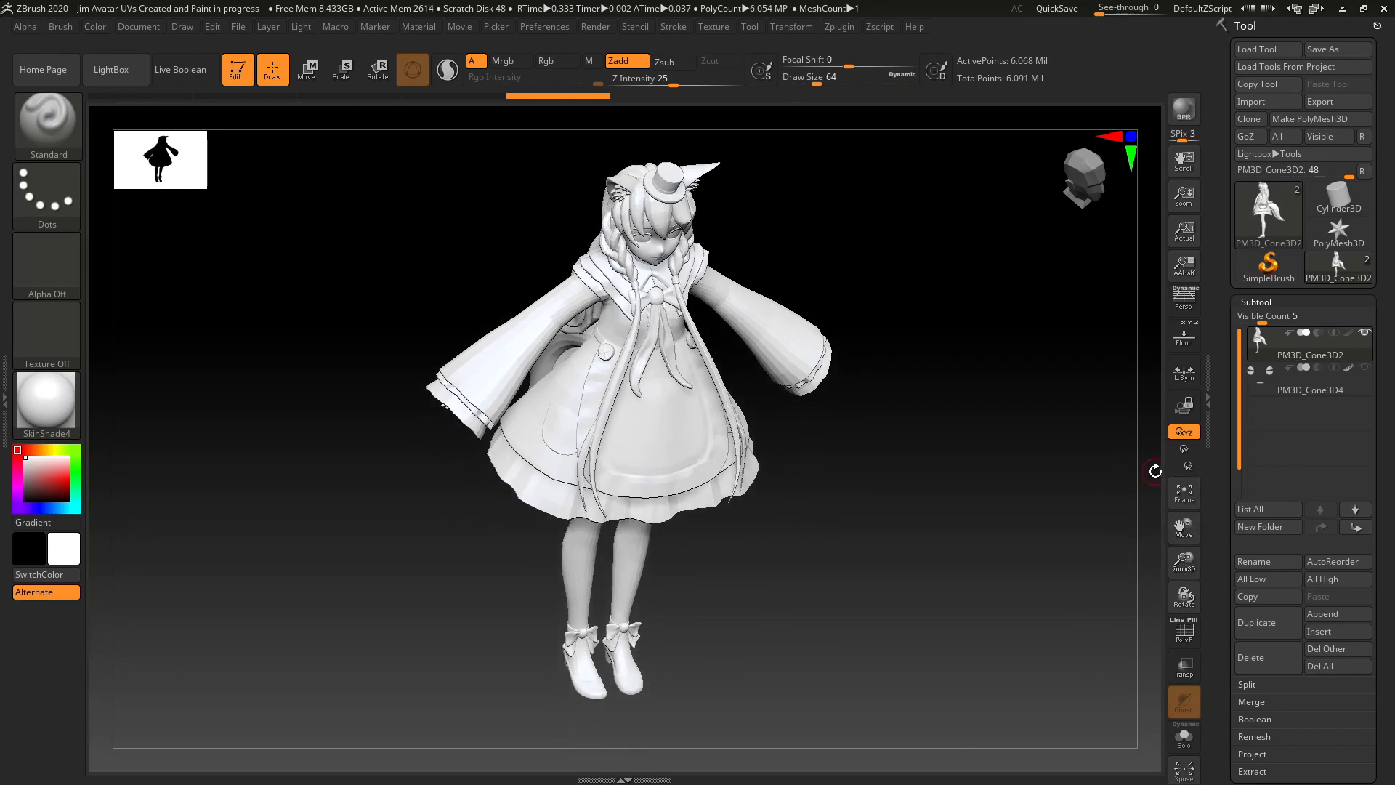
{"action": "mouse_move", "coordinate": [1156, 471]}
{"action": "left_mouse_down"}
{"action": "mouse_move", "coordinate": [1152, 452]}
{"action": "mouse_move", "coordinate": [1154, 465]}
{"action": "left_mouse_up"}
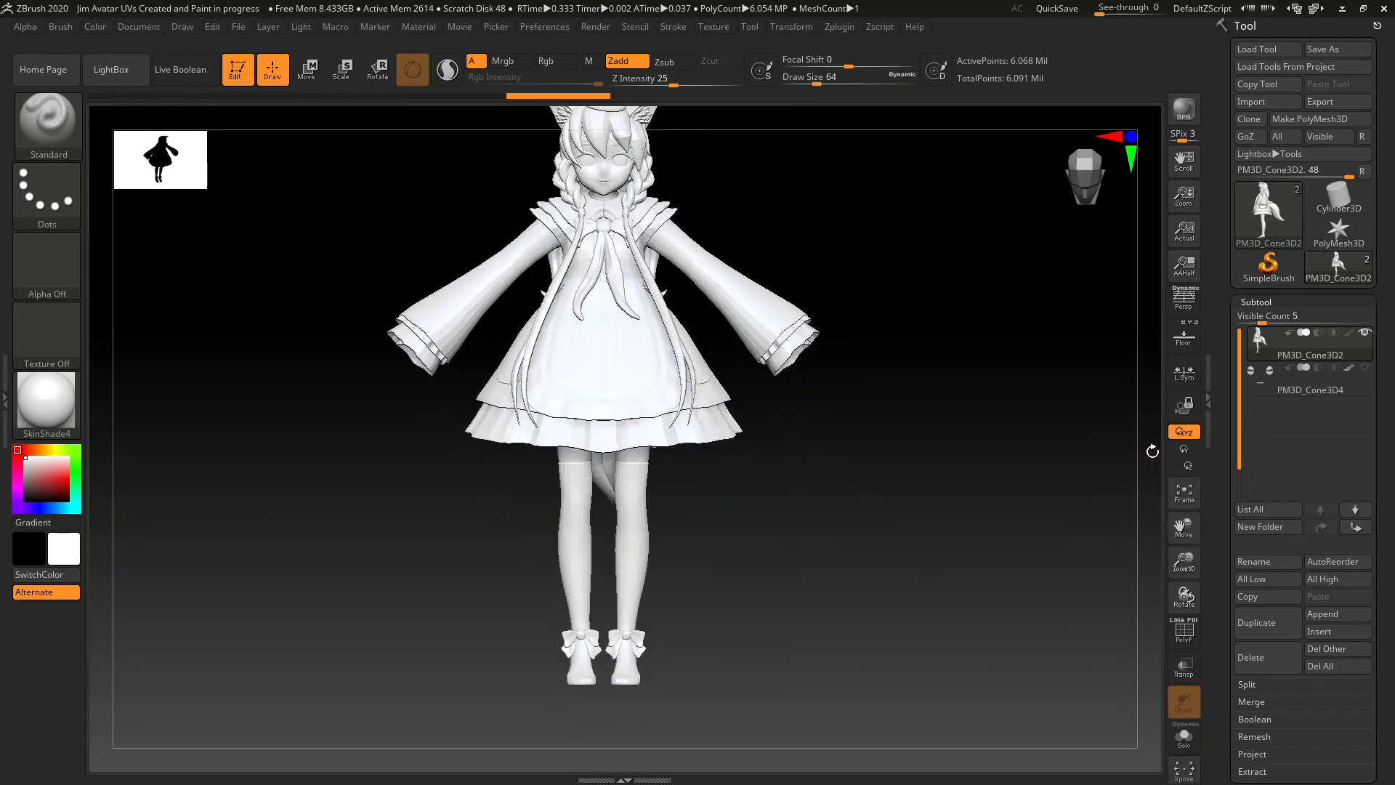
{"action": "left_click_drag", "start_coordinate": [1186, 525], "coordinate": [1186, 543]}
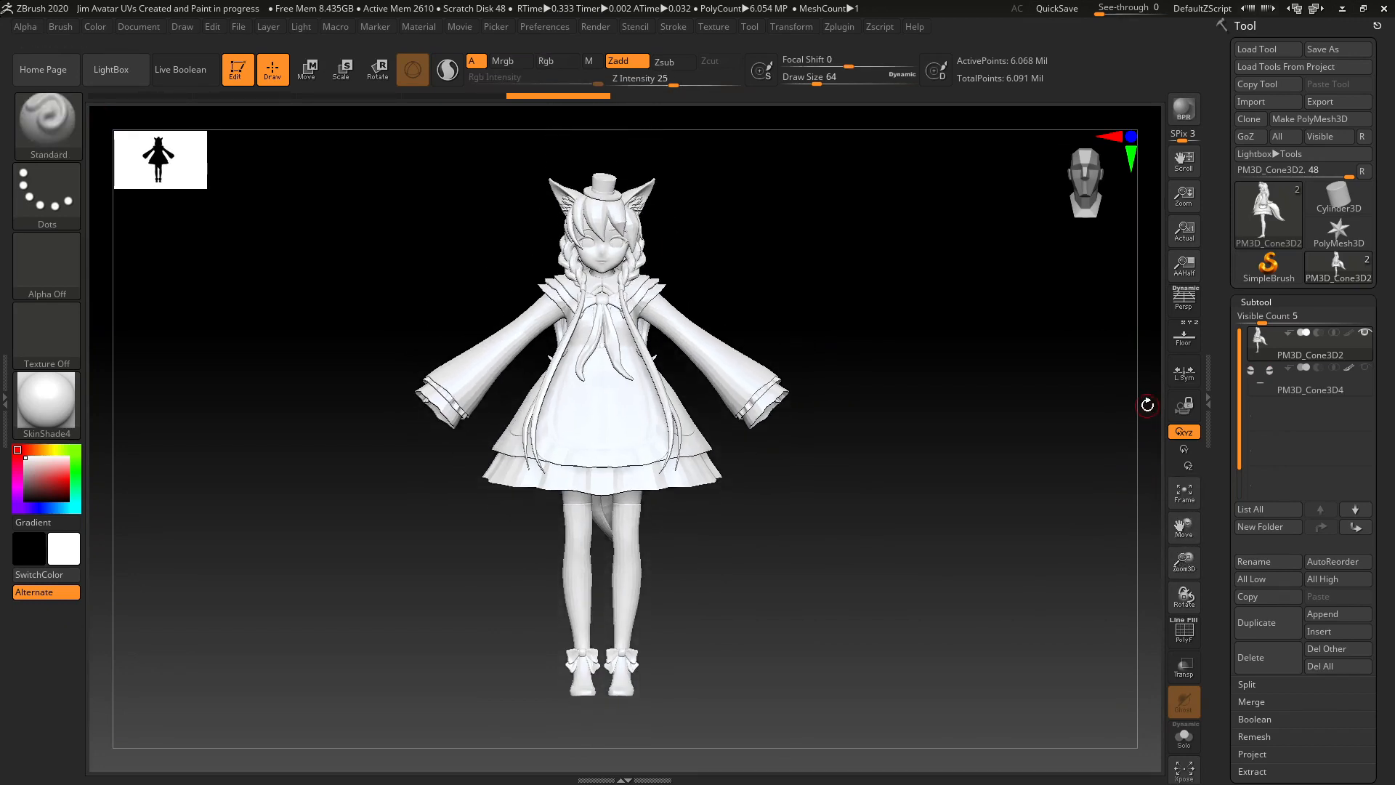
{"action": "left_click_drag", "start_coordinate": [1148, 405], "coordinate": [1166, 414]}
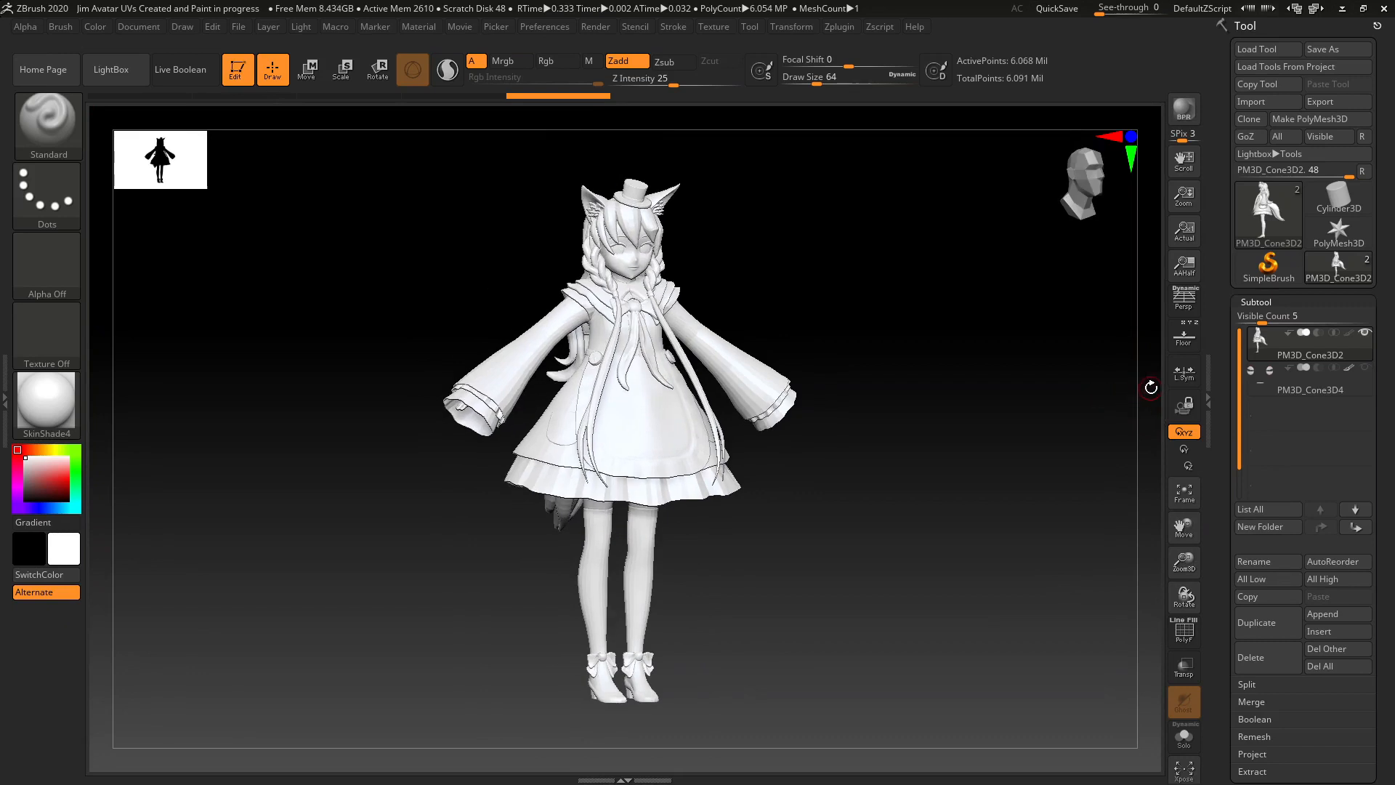
{"action": "mouse_move", "coordinate": [1151, 387]}
{"action": "left_mouse_down"}
{"action": "mouse_move", "coordinate": [1118, 392]}
{"action": "mouse_move", "coordinate": [1146, 407]}
{"action": "left_mouse_up"}
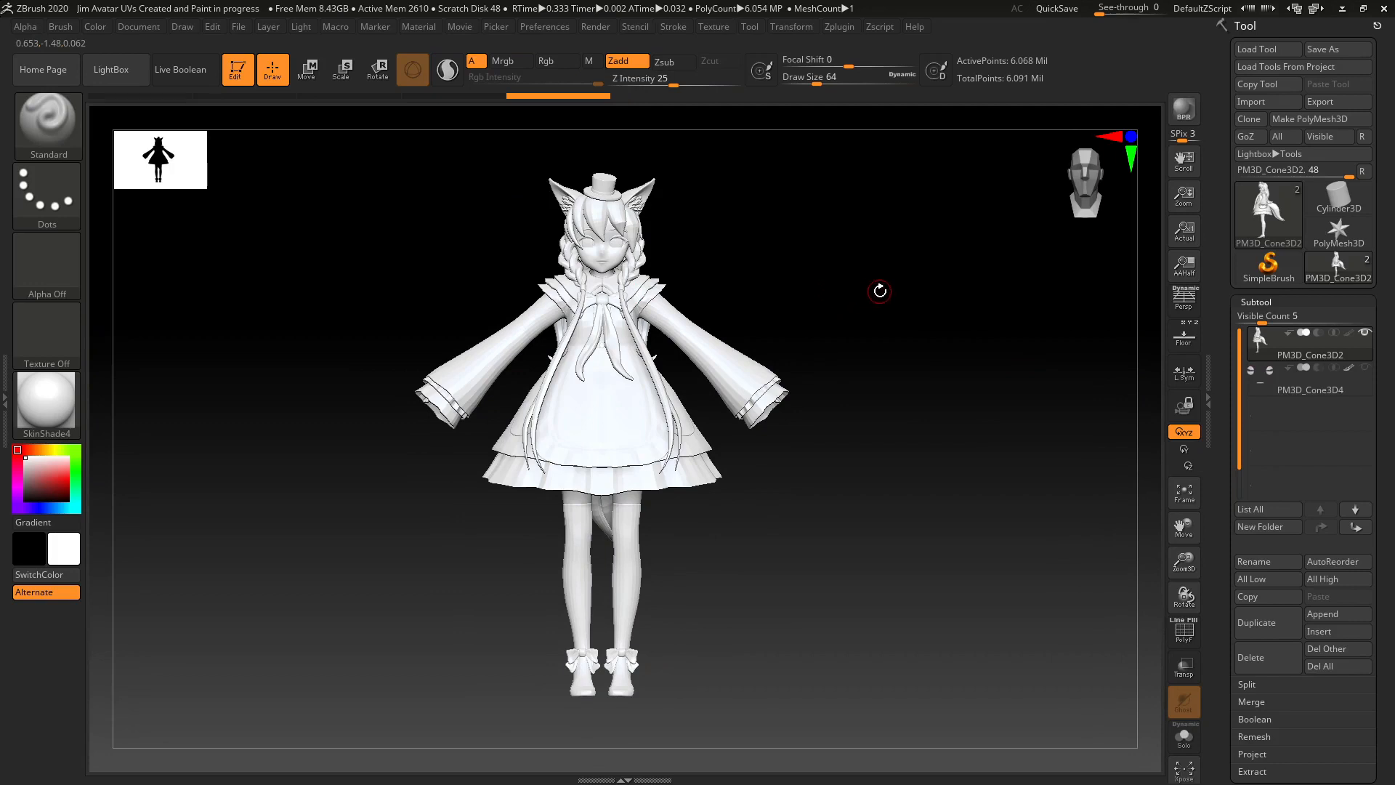
{"action": "left_click_drag", "start_coordinate": [1156, 361], "coordinate": [1162, 375]}
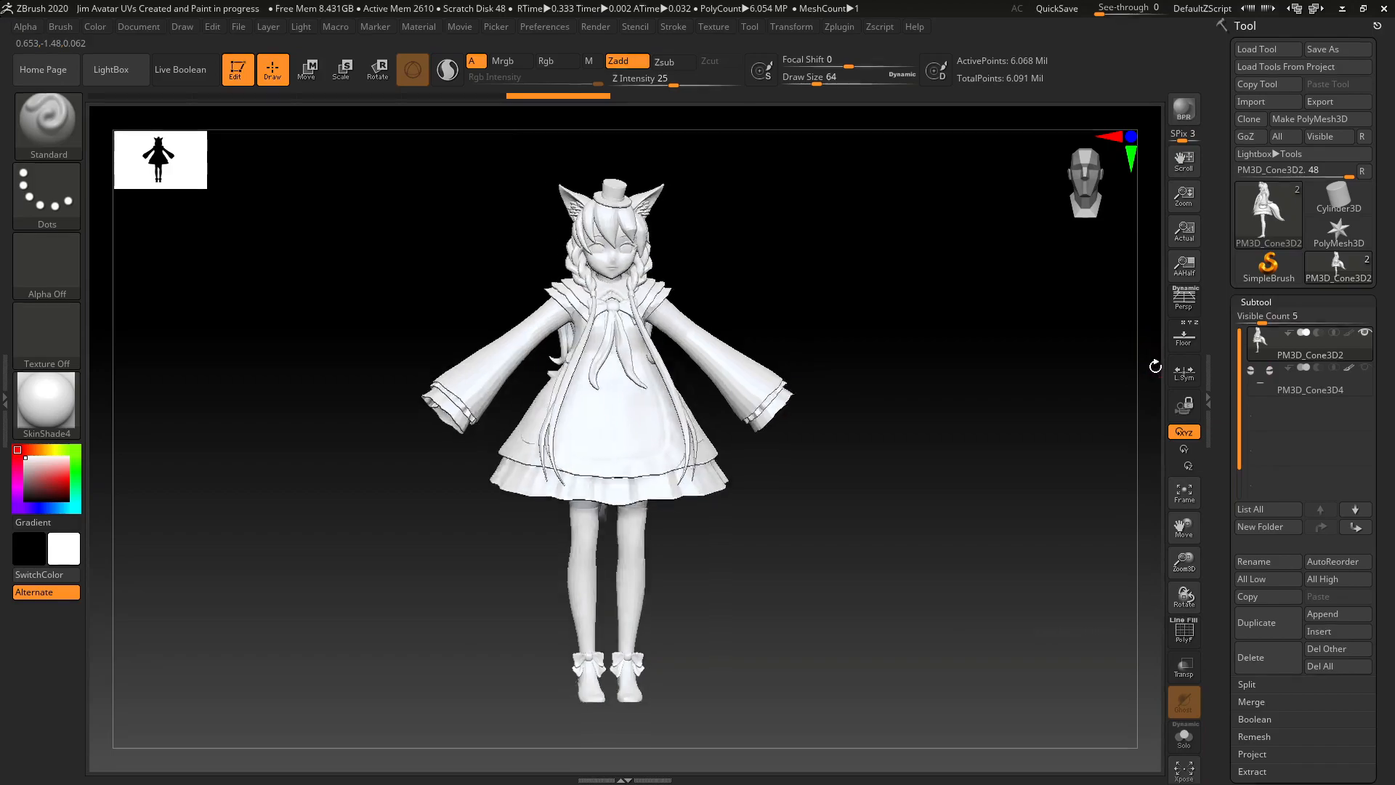
- Turn on the polyframe display and set the character's geometry to subdivision level 1
{"action": "left_click", "coordinate": [1184, 631]}
{"action": "left_click_drag", "start_coordinate": [1186, 562], "coordinate": [1214, 632]}
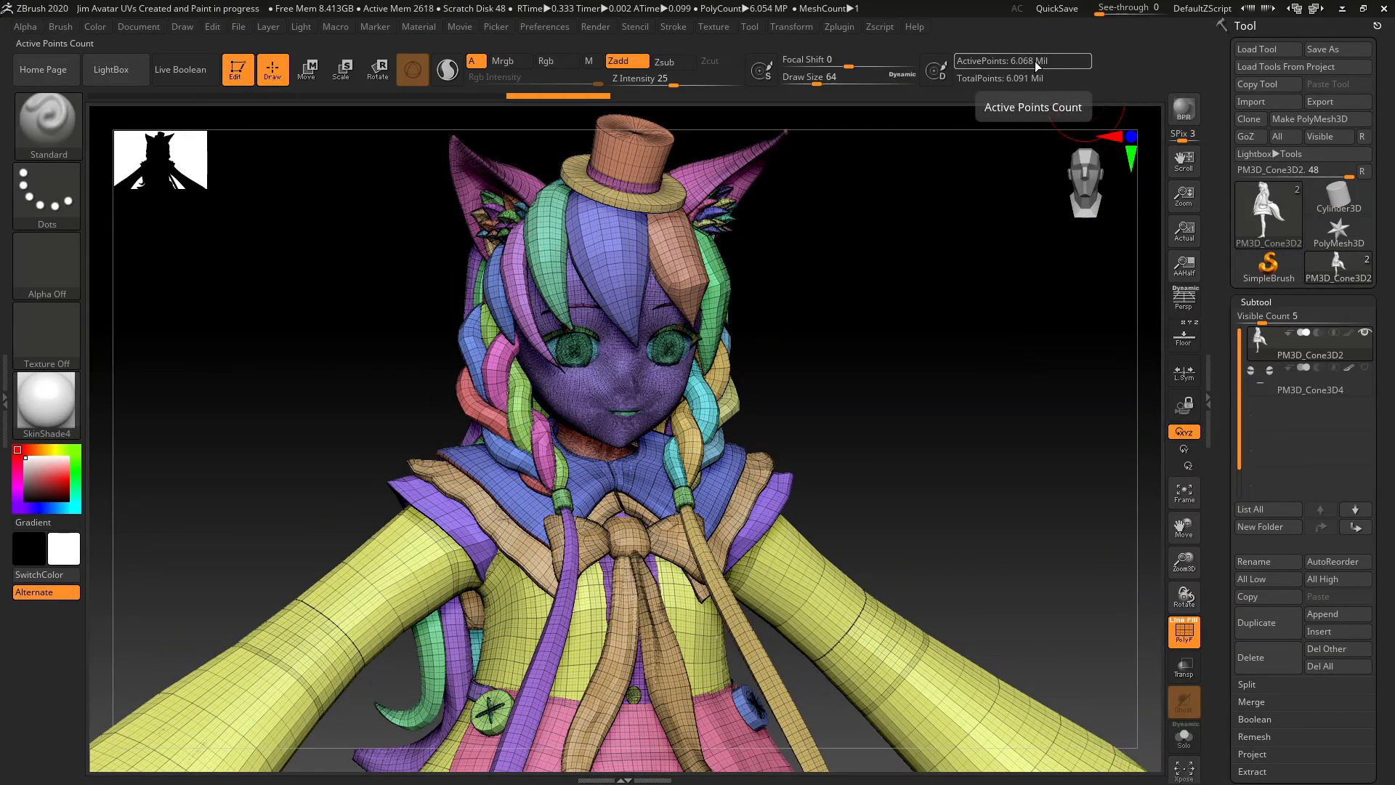
{"action": "scroll", "coordinate": [1247, 377], "scroll_direction": "down", "scroll_amount": 10}
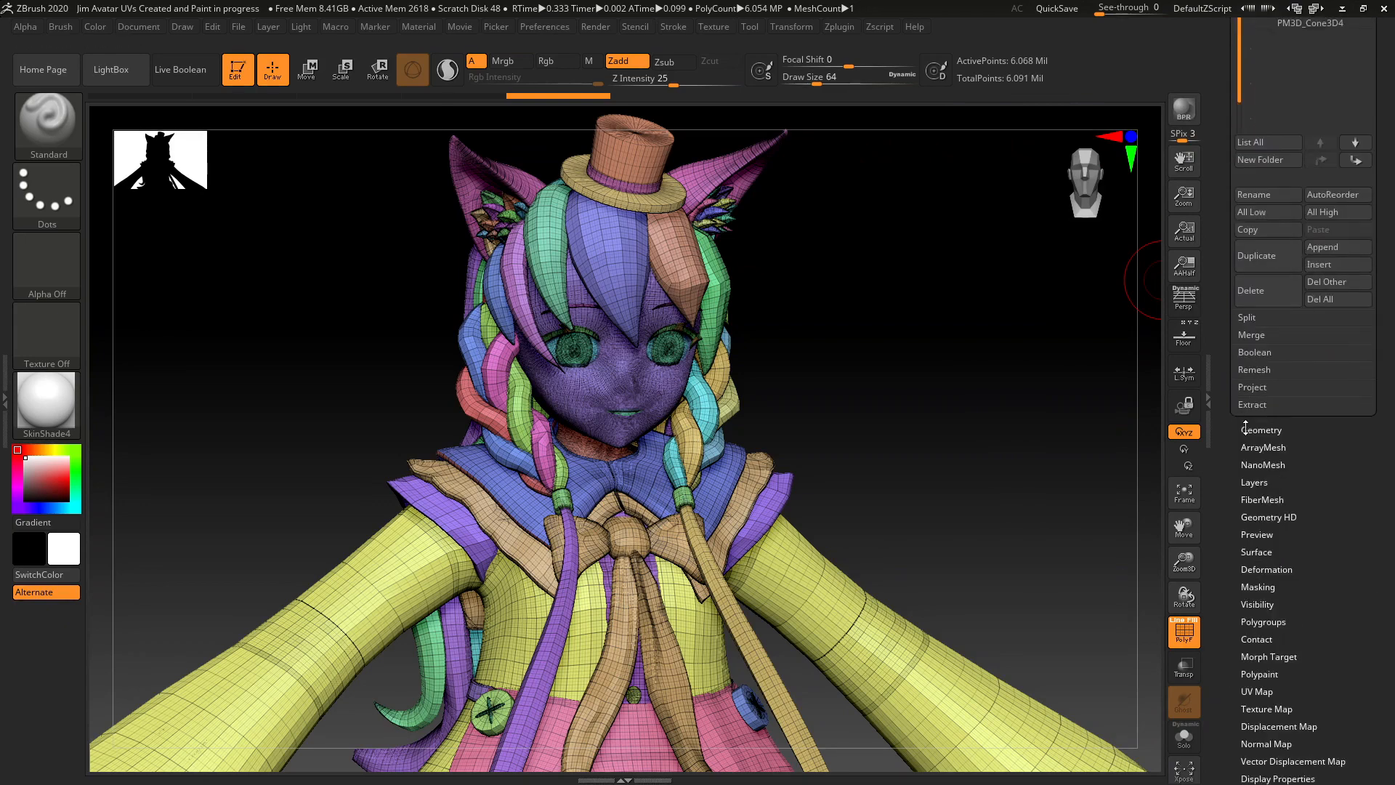
{"action": "left_click", "coordinate": [1246, 429]}
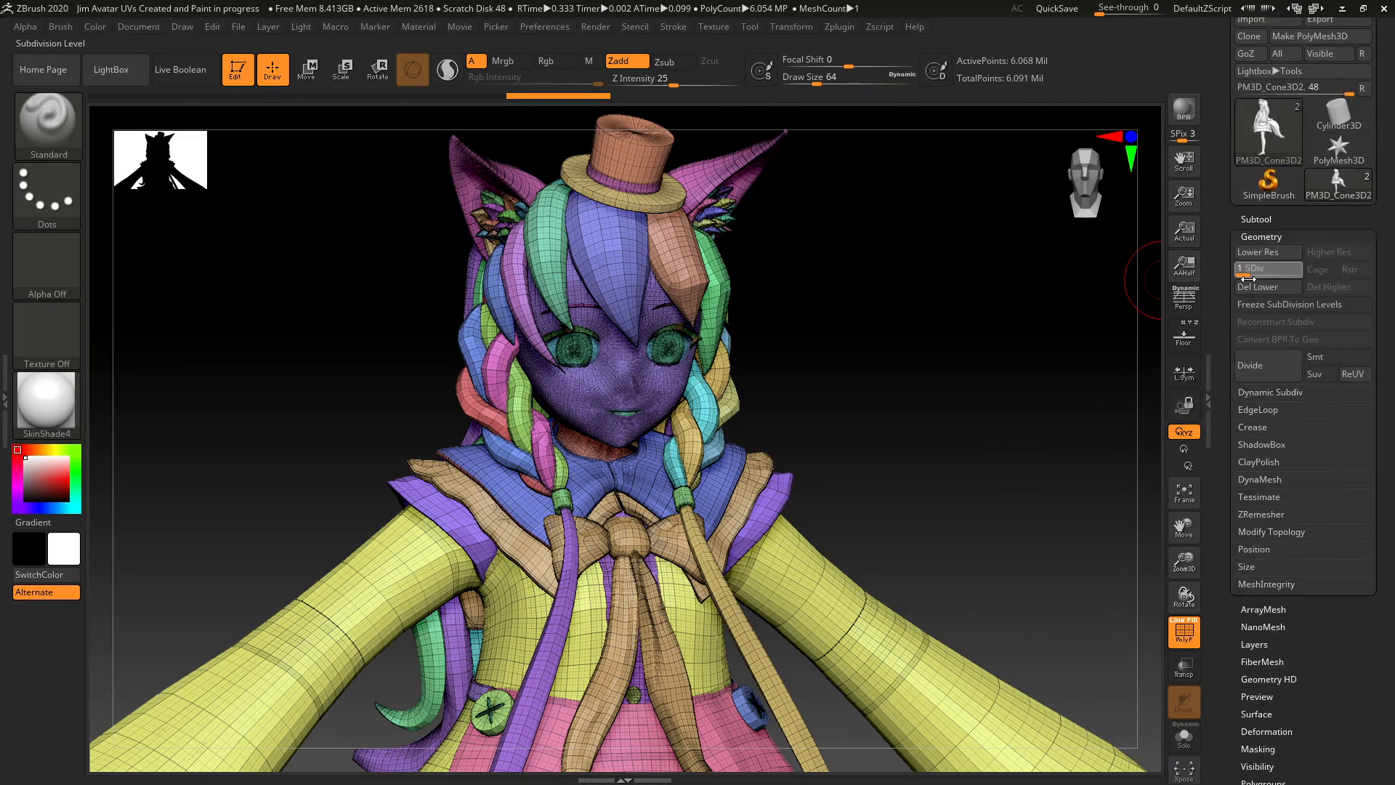
{"action": "left_click_drag", "start_coordinate": [1225, 281], "coordinate": [1225, 280]}
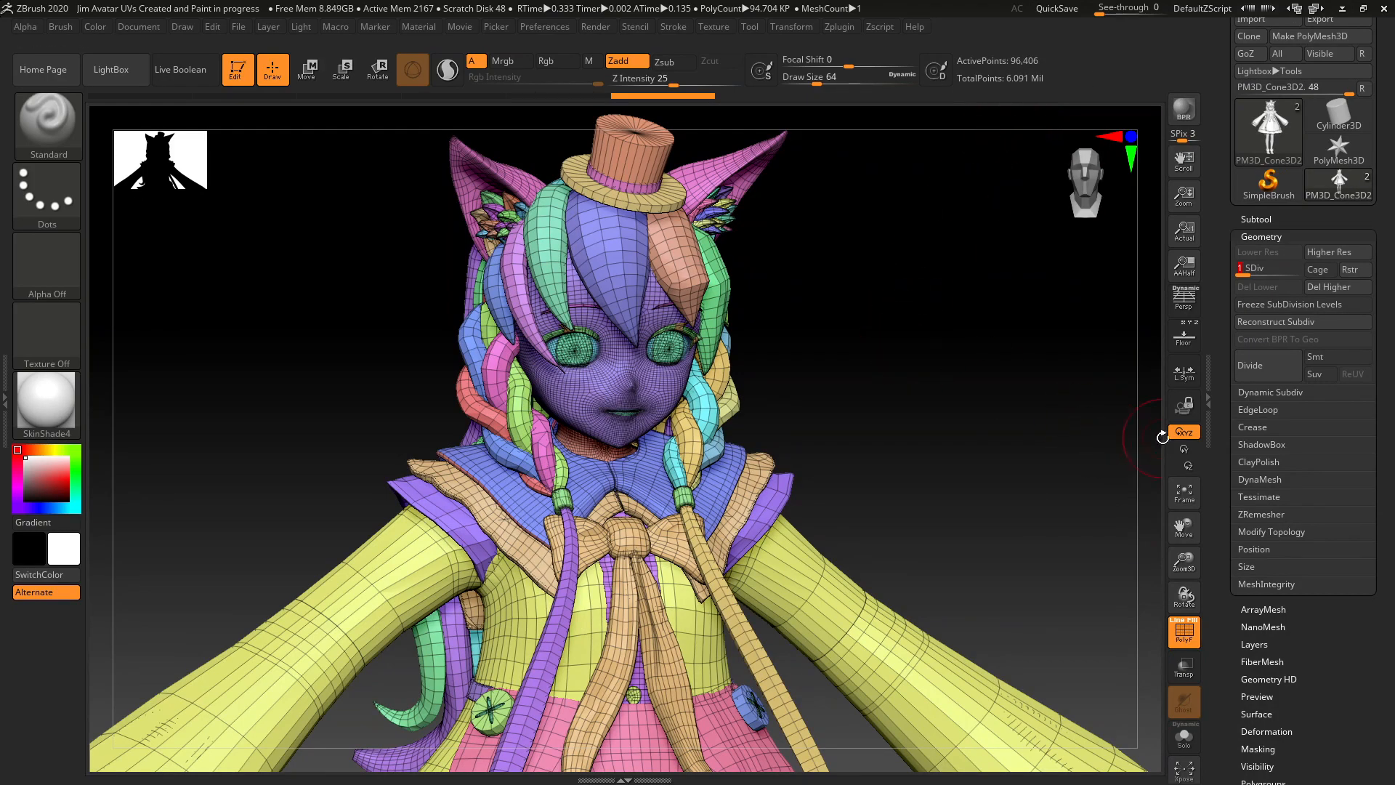
- Examine the low-resolution topology around the character's head and hair, turn off the polyframe and fit the whole figure in view
{"action": "mouse_move", "coordinate": [1163, 436]}
{"action": "left_mouse_down"}
{"action": "mouse_move", "coordinate": [1133, 433]}
{"action": "mouse_move", "coordinate": [1156, 442]}
{"action": "left_mouse_up"}
{"action": "left_click_drag", "start_coordinate": [1170, 549], "coordinate": [1185, 770]}
{"action": "left_click_drag", "start_coordinate": [1182, 523], "coordinate": [1181, 534]}
{"action": "left_click_drag", "start_coordinate": [1090, 482], "coordinate": [1132, 472]}
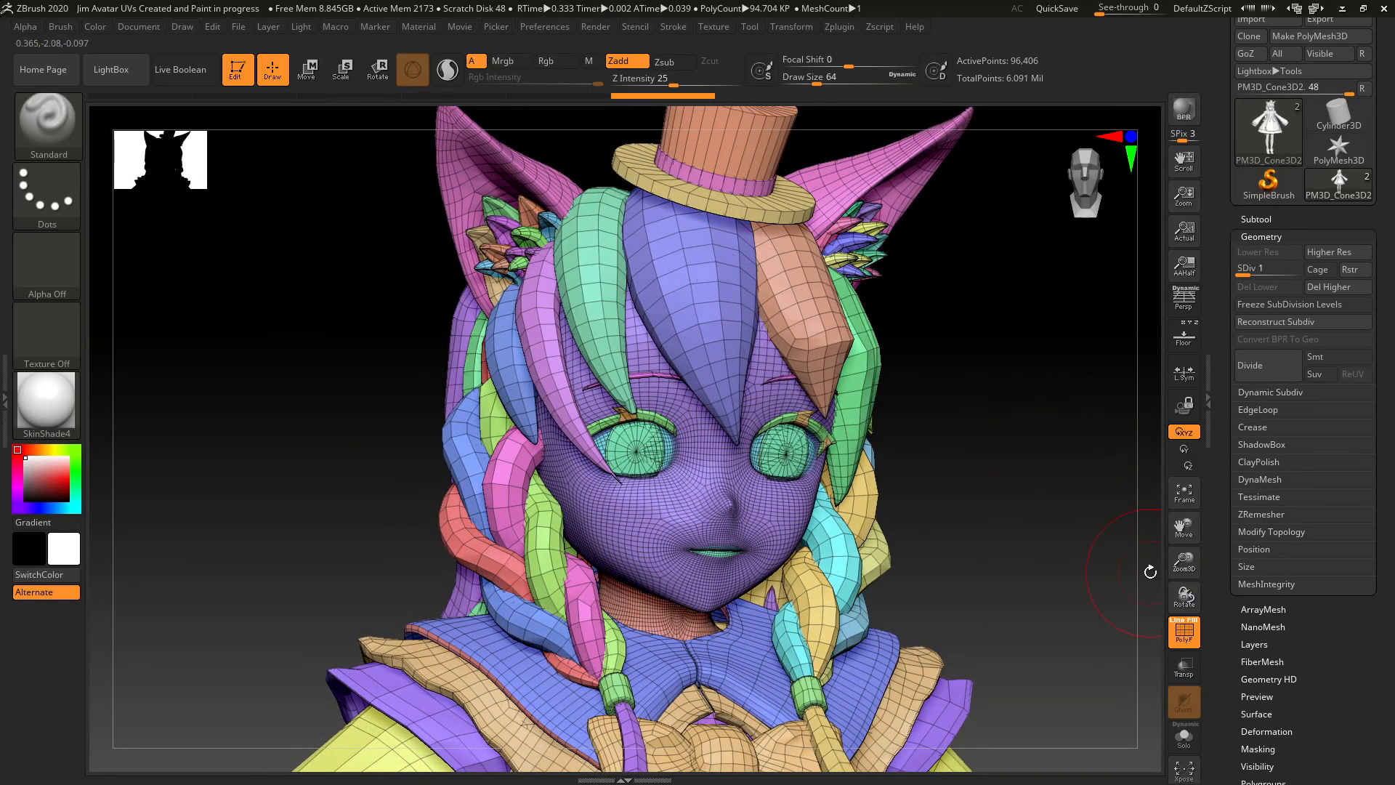
{"action": "mouse_move", "coordinate": [1183, 527]}
{"action": "left_mouse_down"}
{"action": "mouse_move", "coordinate": [1184, 654]}
{"action": "mouse_move", "coordinate": [1183, 527]}
{"action": "left_mouse_up"}
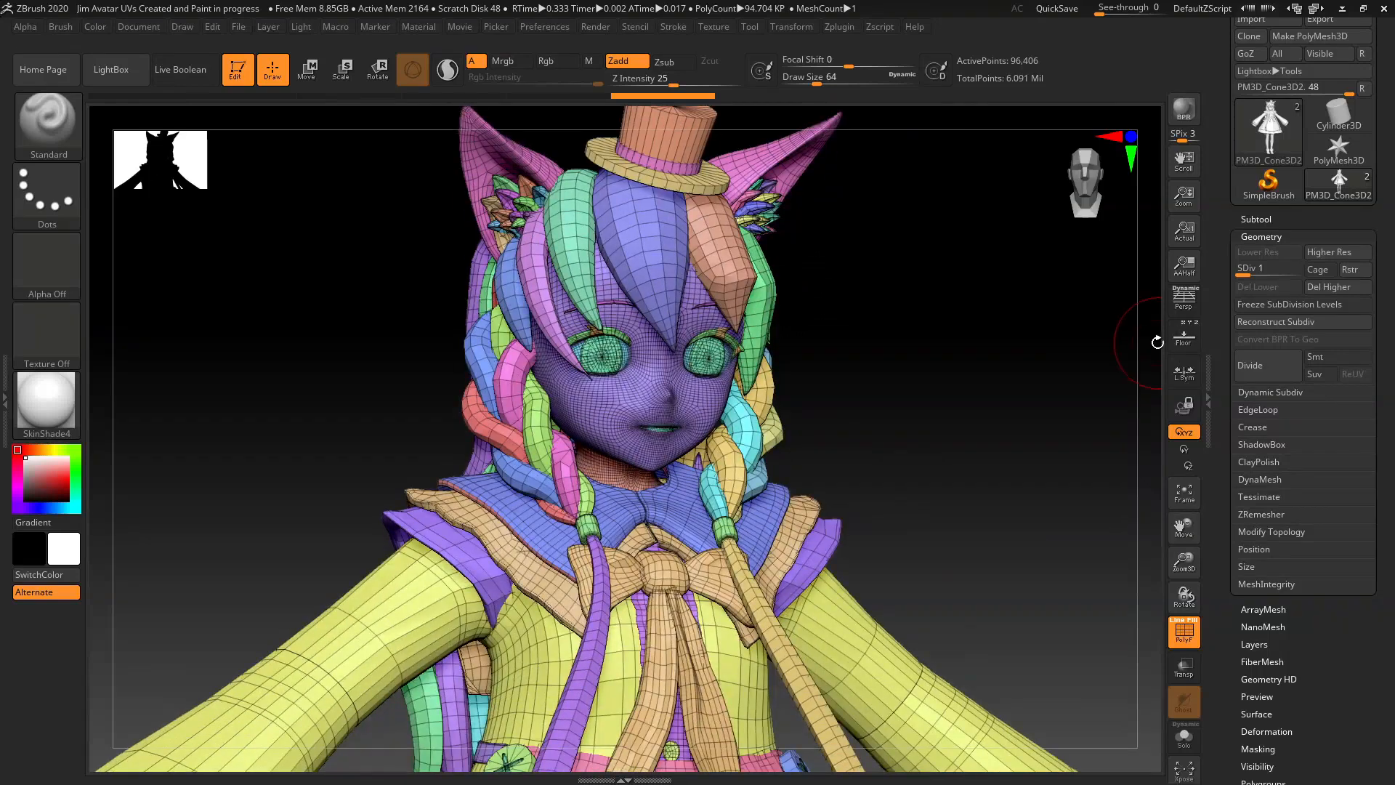
{"action": "left_click_drag", "start_coordinate": [1158, 336], "coordinate": [1035, 325]}
{"action": "left_click", "coordinate": [1034, 325], "text": "ctrl+shift"}
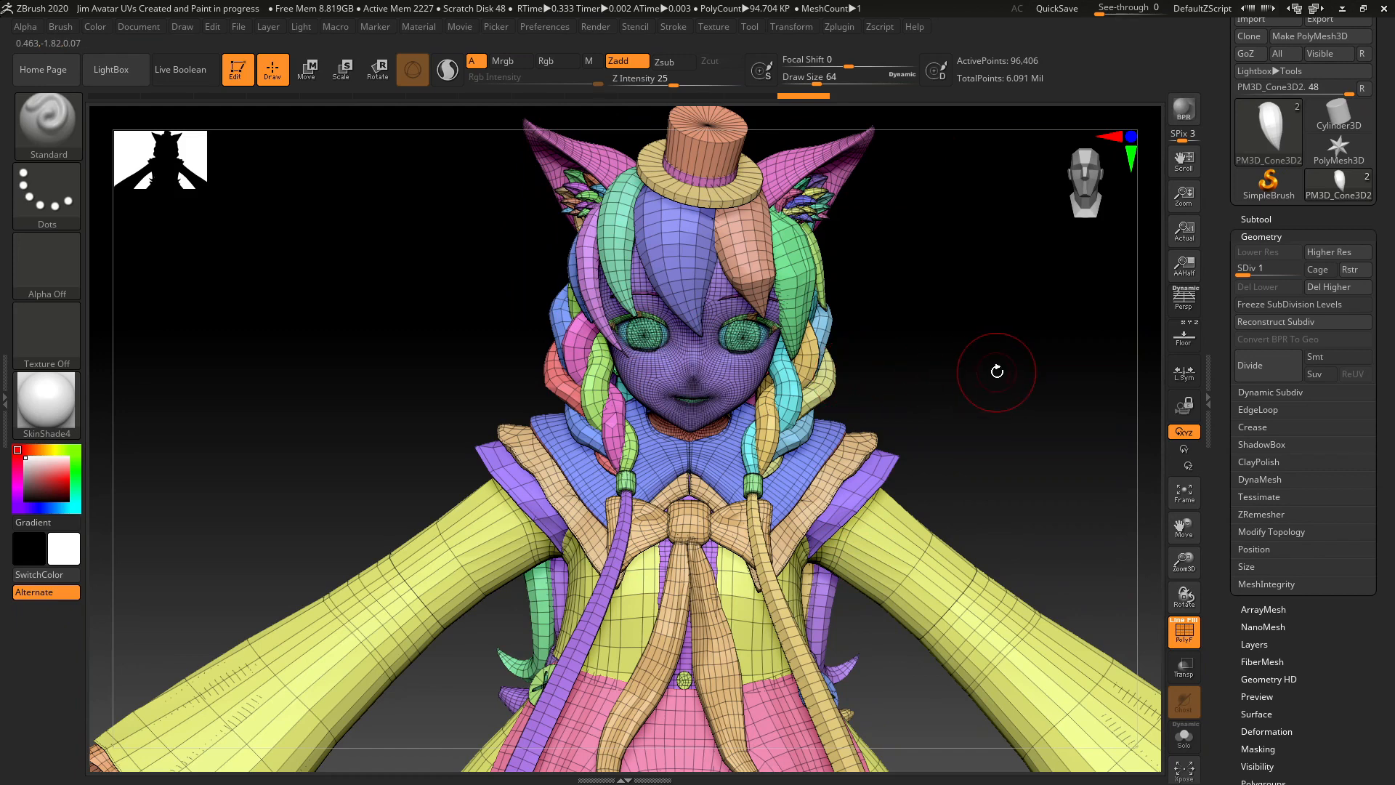
{"action": "key", "text": "shift+f"}
{"action": "key", "text": "f"}
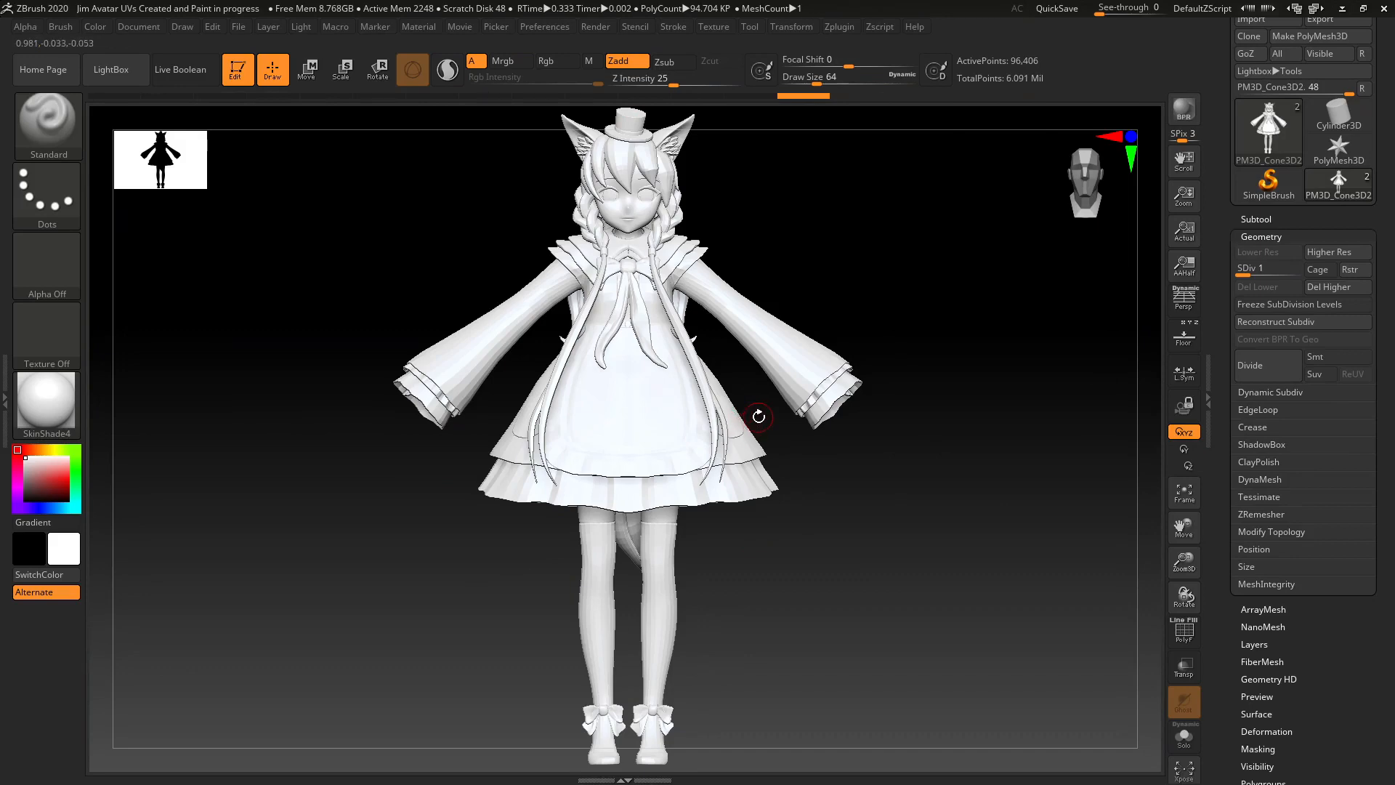
- Open the DynaMesh_Sphere_128 project from LightBox without saving the changes to the current project
{"action": "left_click", "coordinate": [111, 69]}
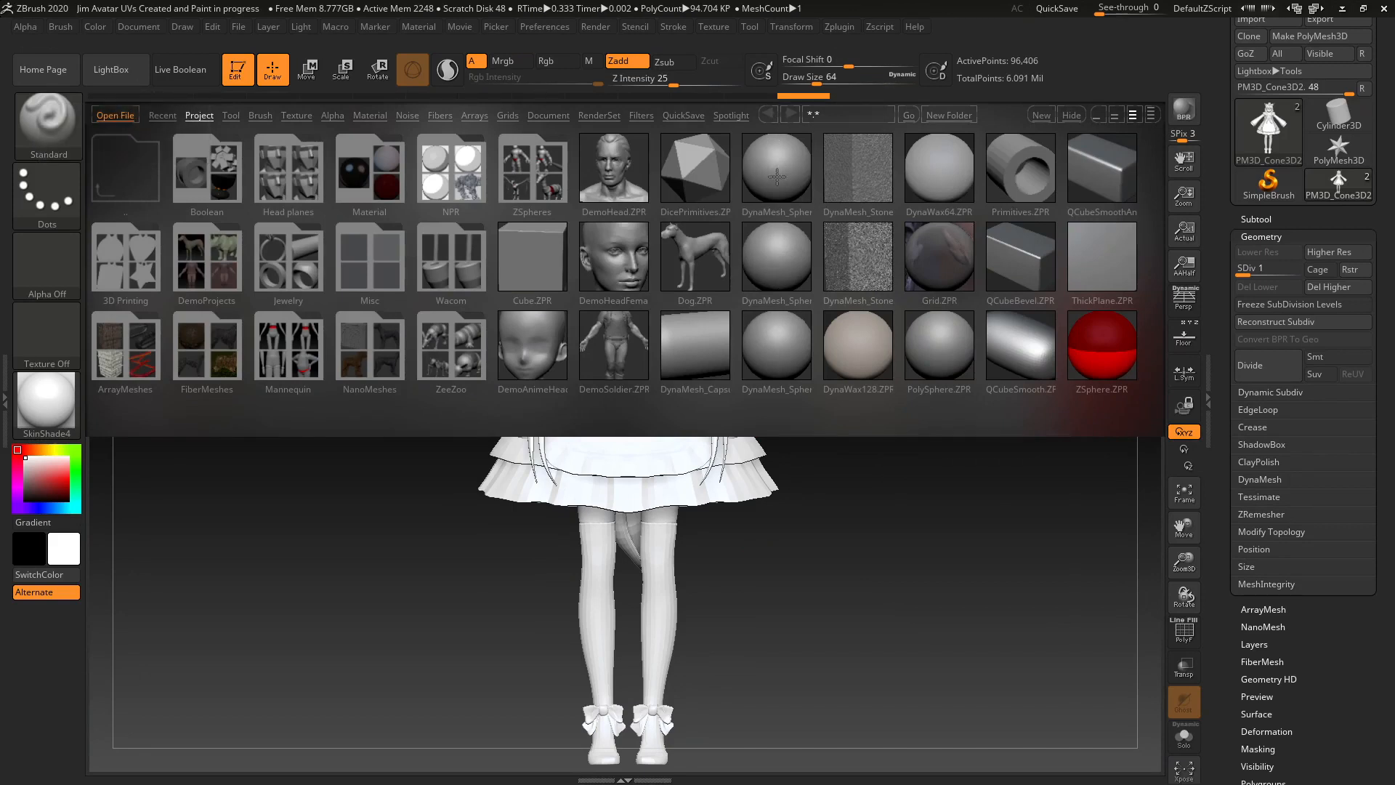
{"action": "left_click", "coordinate": [778, 178]}
{"action": "double_click", "coordinate": [777, 176]}
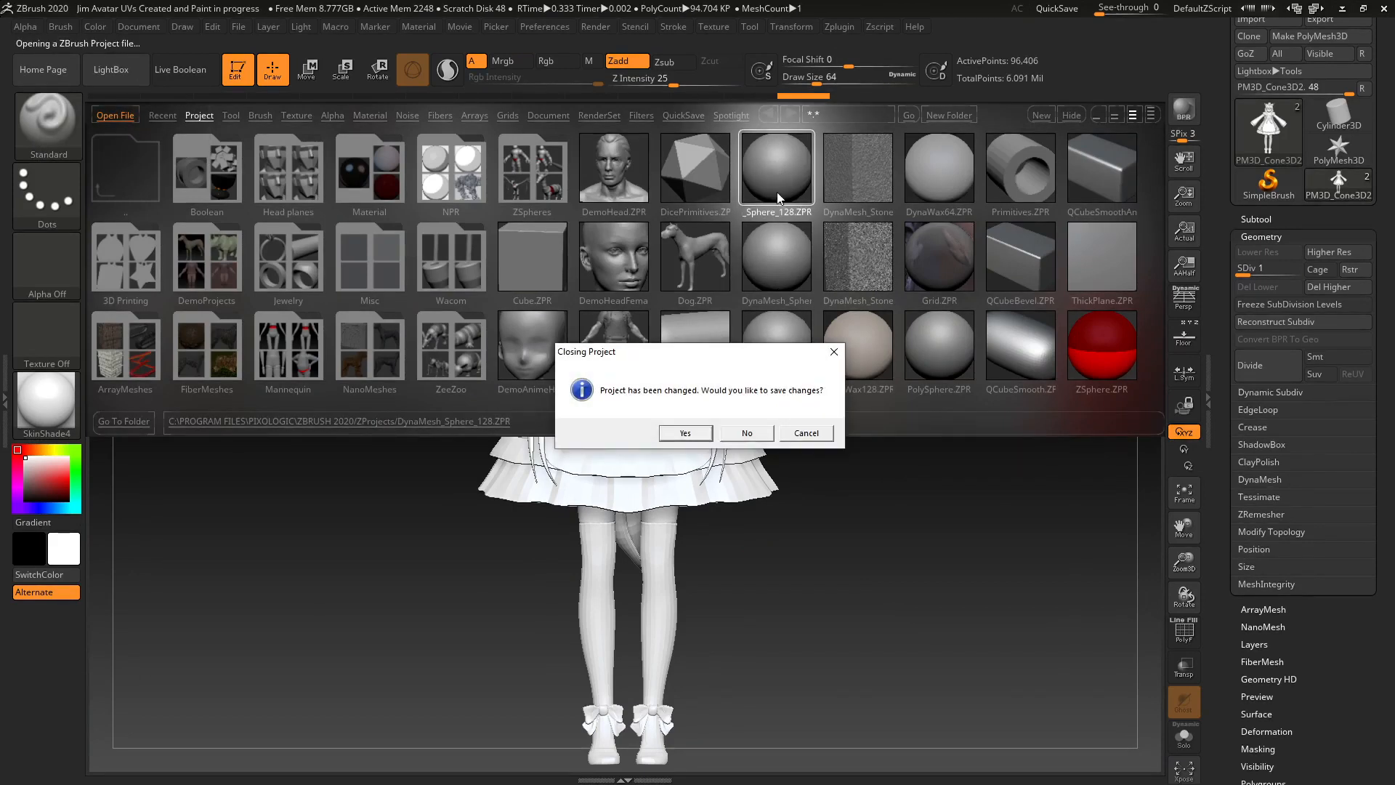
{"action": "left_click", "coordinate": [747, 433]}
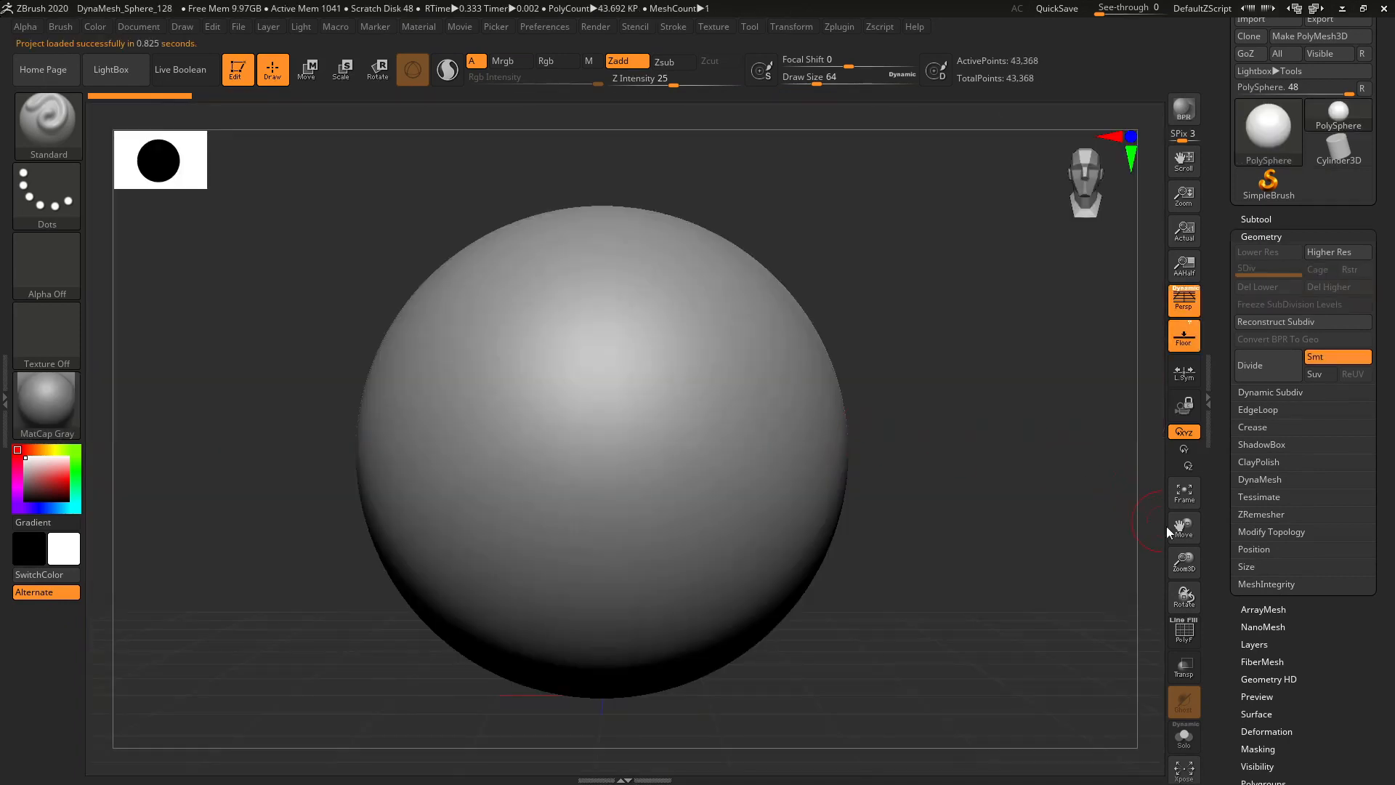
- Turn on the polyframe display for the sphere and examine its mesh topology up close
{"action": "left_click_drag", "start_coordinate": [1184, 562], "coordinate": [664, 465]}
{"action": "left_click", "coordinate": [1182, 633]}
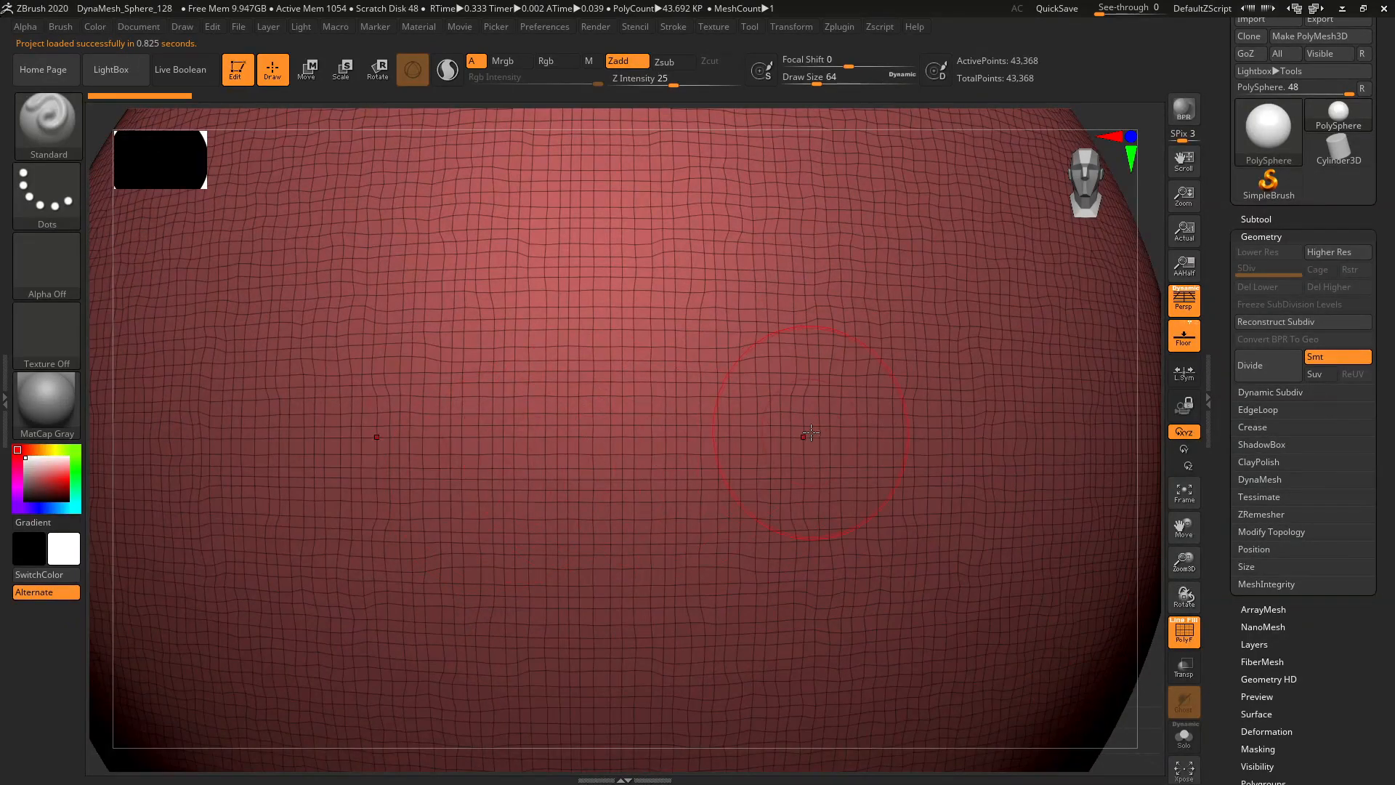
{"action": "left_click_drag", "start_coordinate": [1132, 320], "coordinate": [1135, 405]}
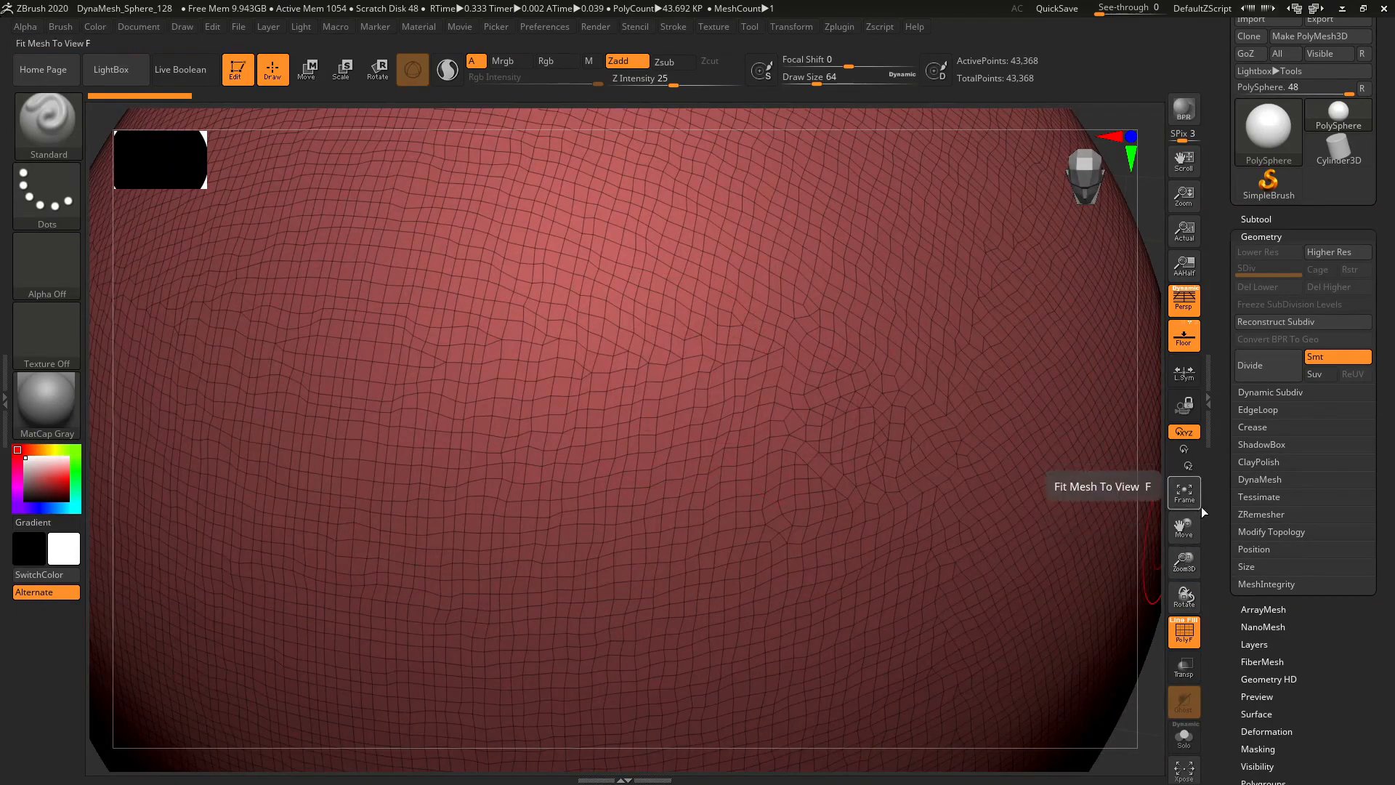
{"action": "left_click_drag", "start_coordinate": [1184, 561], "coordinate": [1201, 592]}
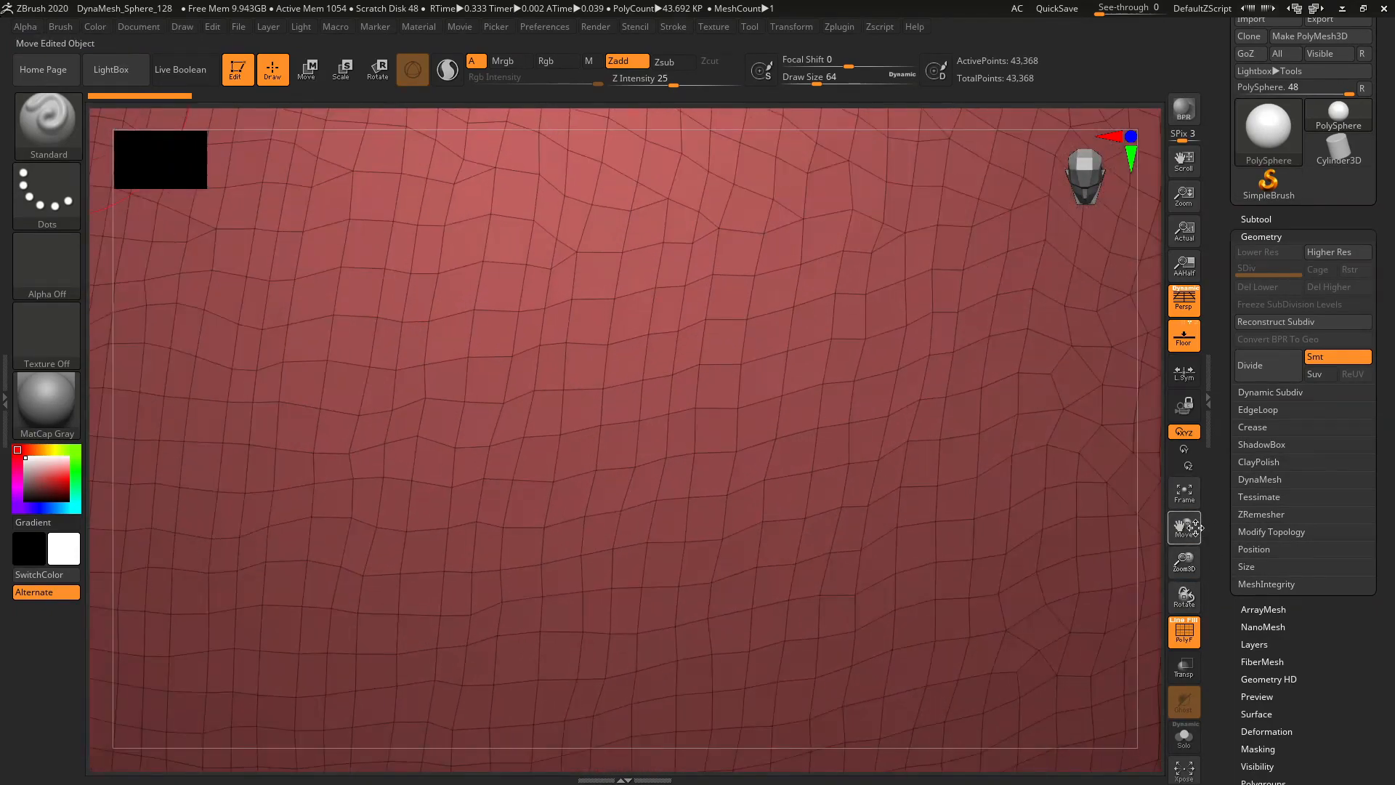
{"action": "left_click_drag", "start_coordinate": [1185, 524], "coordinate": [1224, 451]}
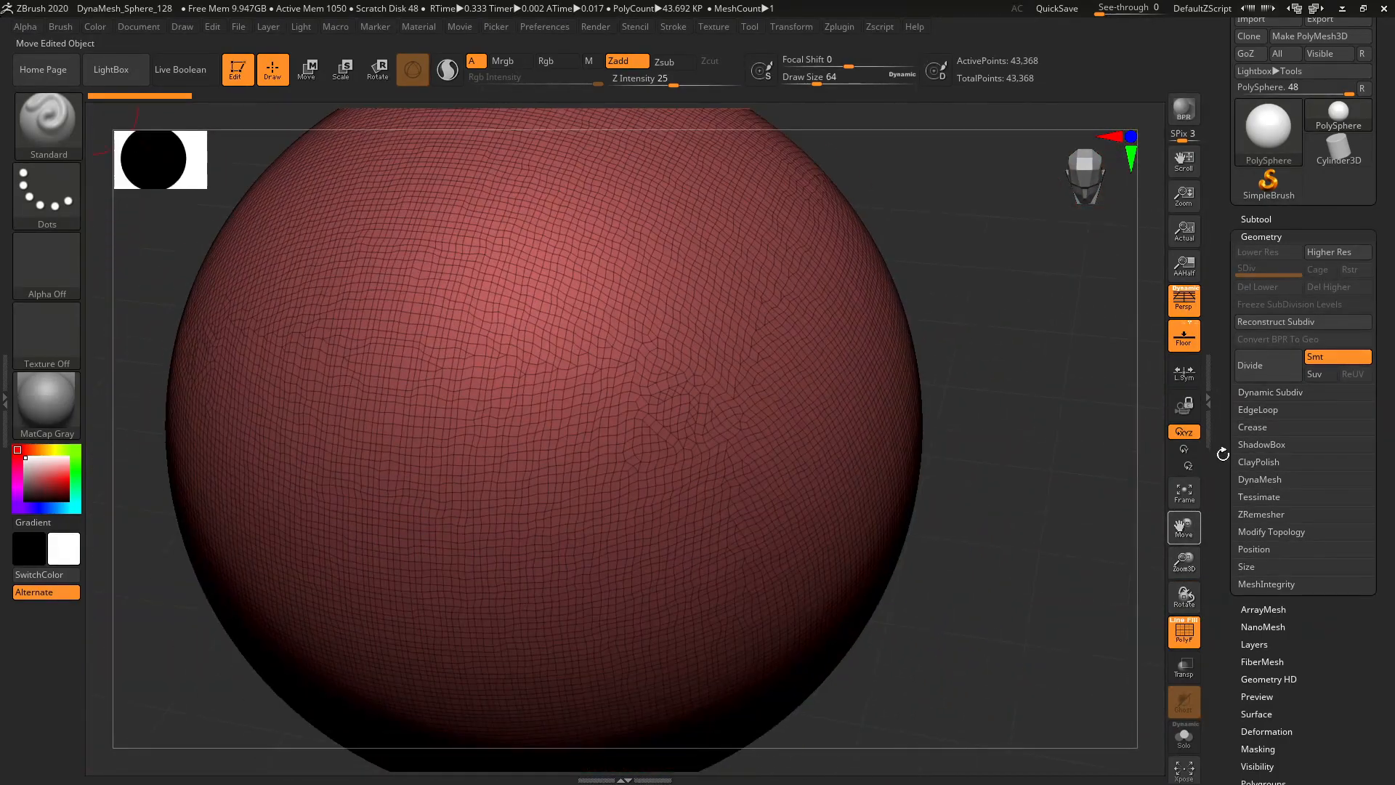
- Frame the whole sphere and examine its wireframe from several angles along with its active points count
{"action": "left_click", "coordinate": [1188, 491]}
{"action": "left_click_drag", "start_coordinate": [1082, 509], "coordinate": [1092, 480]}
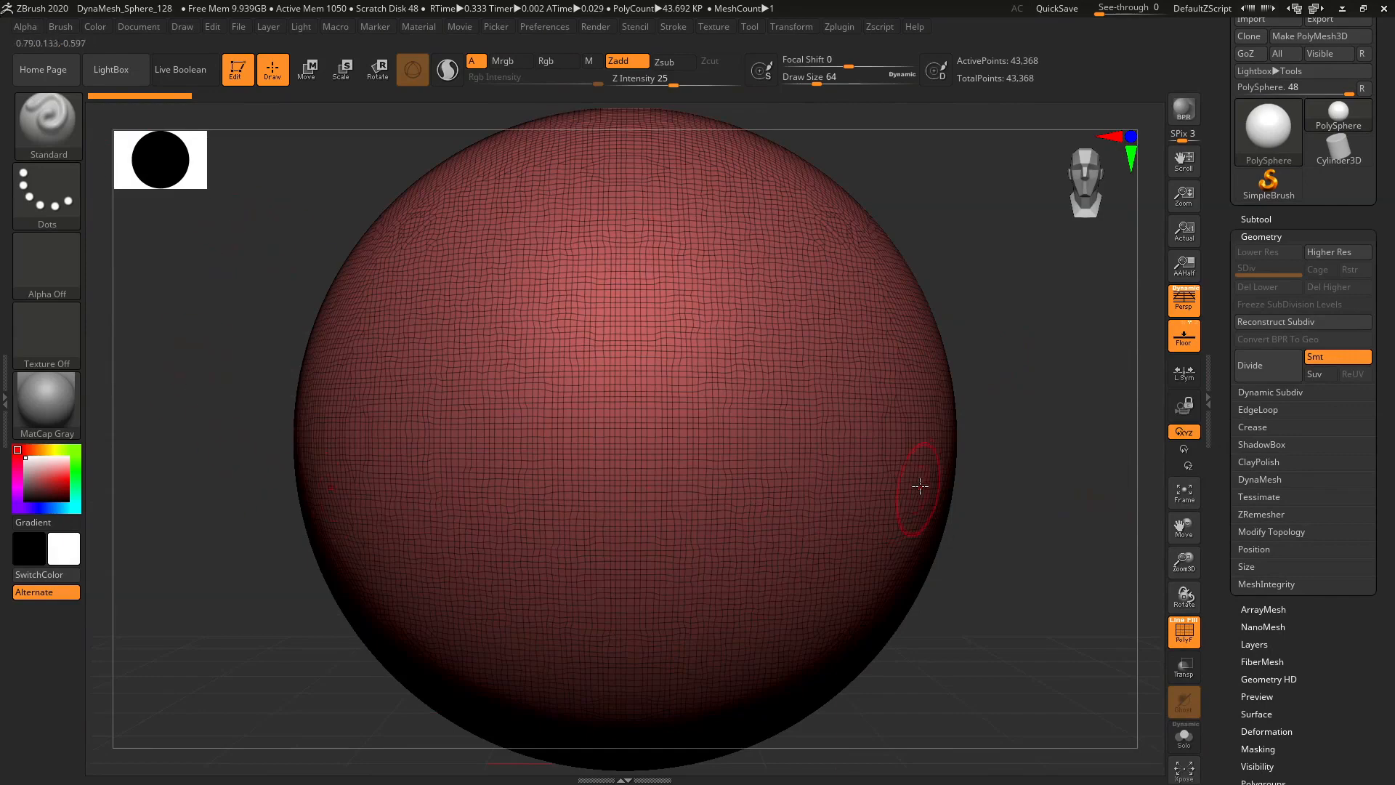
{"action": "left_click_drag", "start_coordinate": [1188, 566], "coordinate": [1174, 539]}
{"action": "left_click_drag", "start_coordinate": [1017, 445], "coordinate": [1030, 510]}
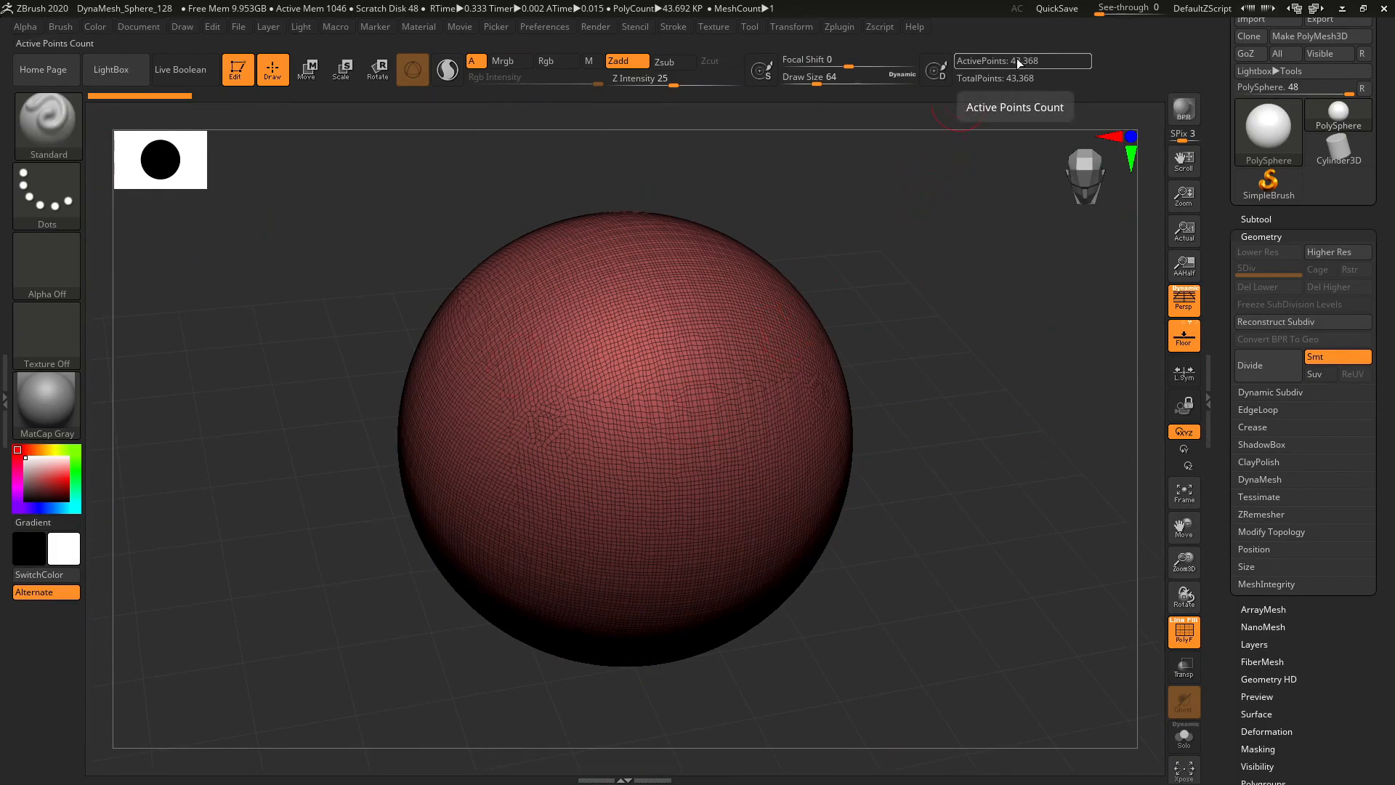
{"action": "left_click_drag", "start_coordinate": [987, 280], "coordinate": [978, 330]}
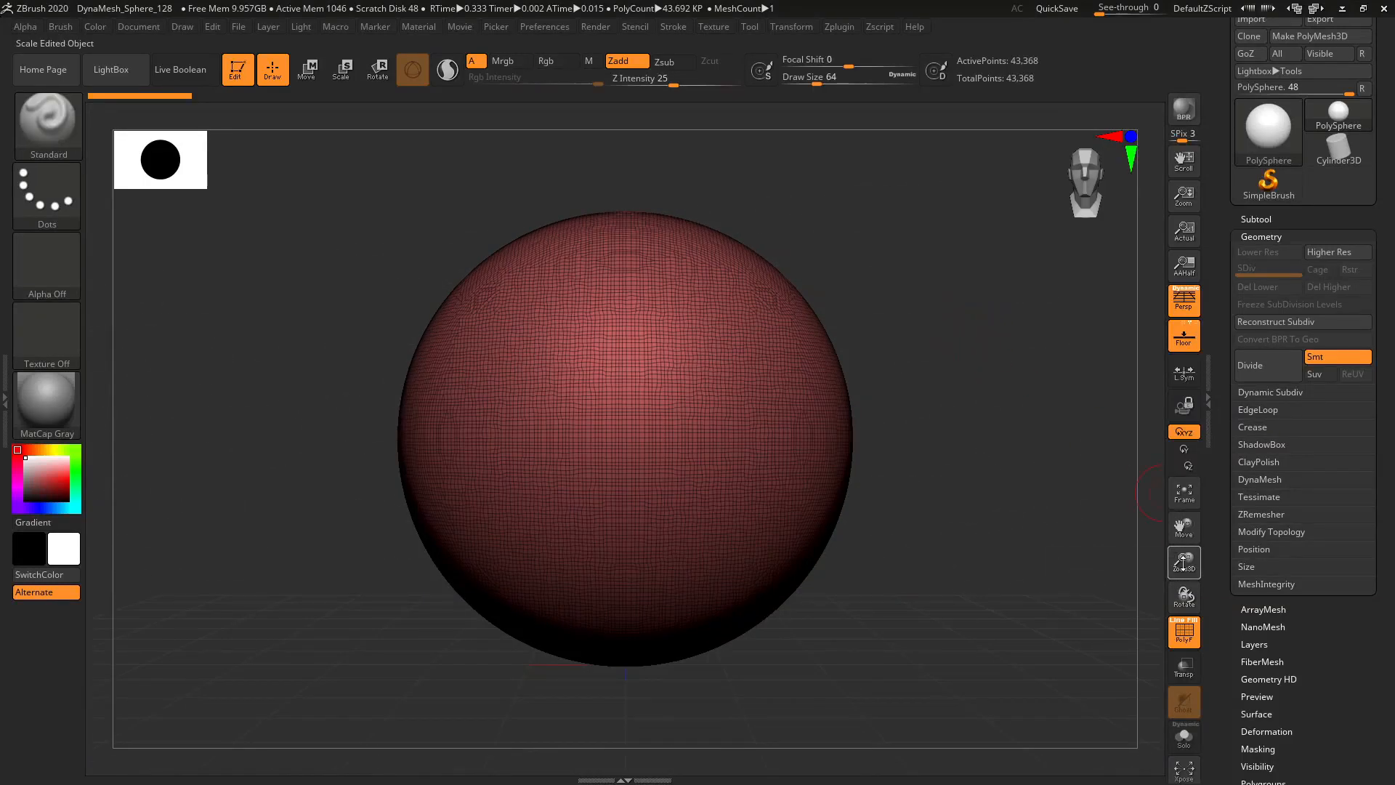
{"action": "mouse_move", "coordinate": [1184, 563]}
{"action": "left_mouse_down"}
{"action": "mouse_move", "coordinate": [1183, 592]}
{"action": "mouse_move", "coordinate": [1184, 564]}
{"action": "left_mouse_up"}
- Switch the sculpting brush to Inflat
{"action": "key", "text": "b"}
{"action": "key", "text": "i"}
{"action": "key", "text": "n"}
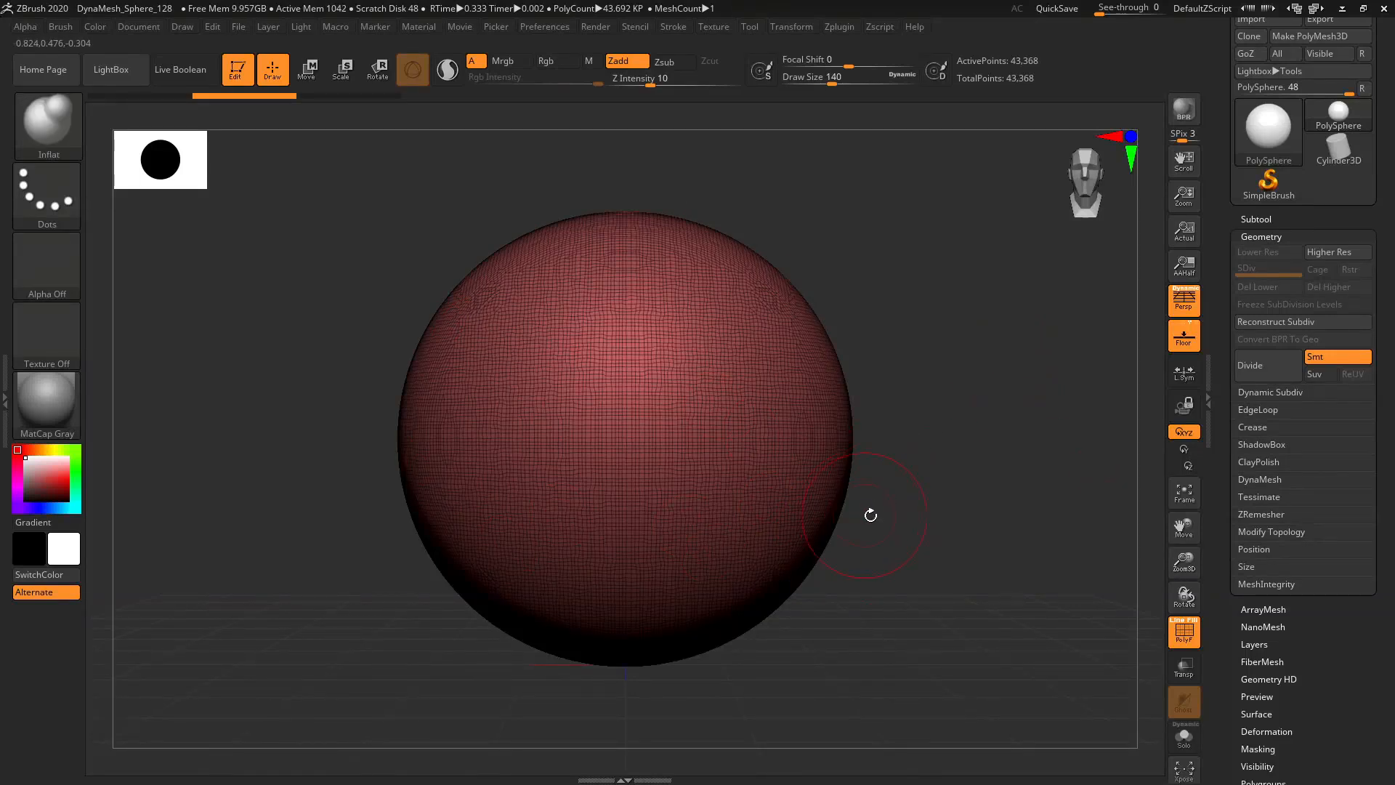
- Duplicate the PolySphere subtool twice to get three identical spheres
{"action": "left_click", "coordinate": [1253, 218]}
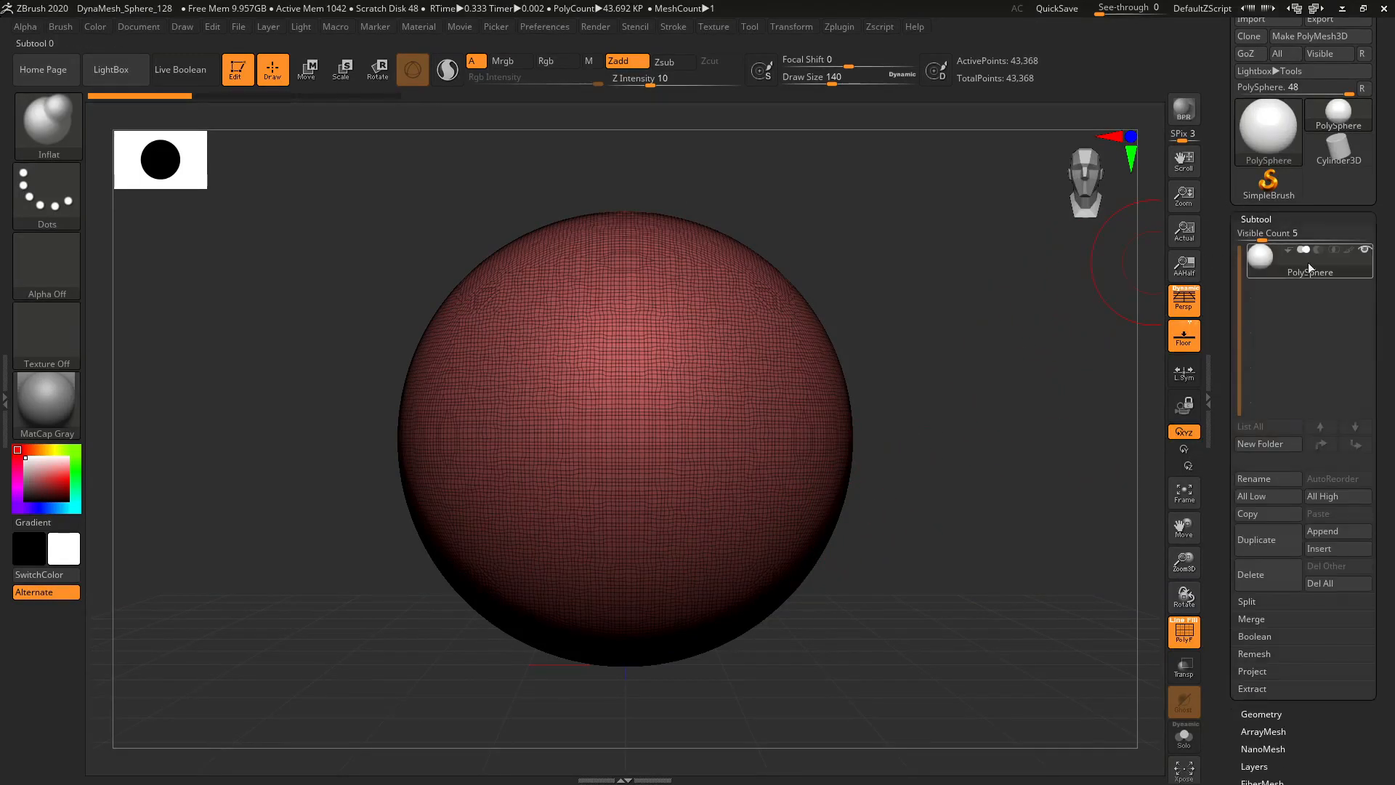
{"action": "mouse_move", "coordinate": [1312, 273]}
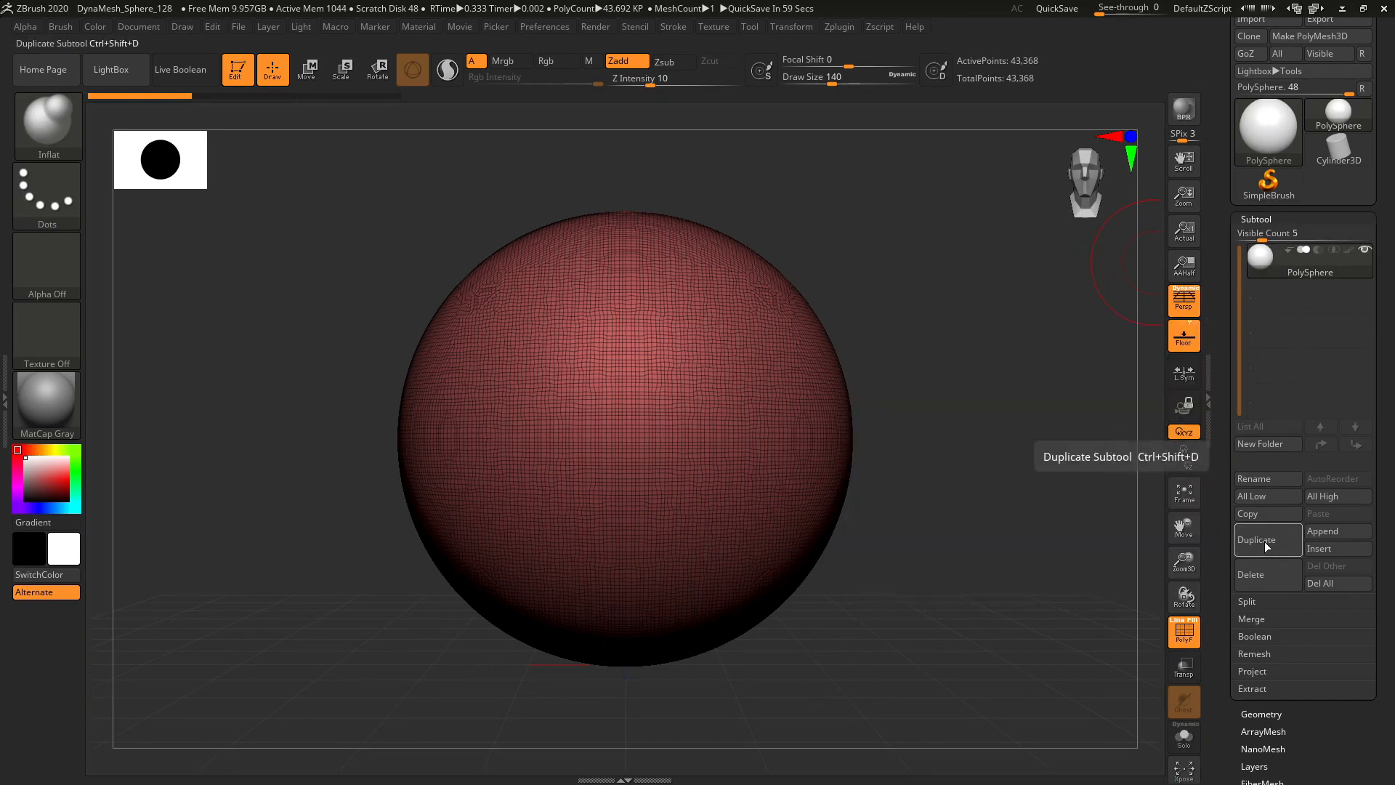
{"action": "left_click", "coordinate": [1265, 542]}
{"action": "left_click", "coordinate": [1264, 543]}
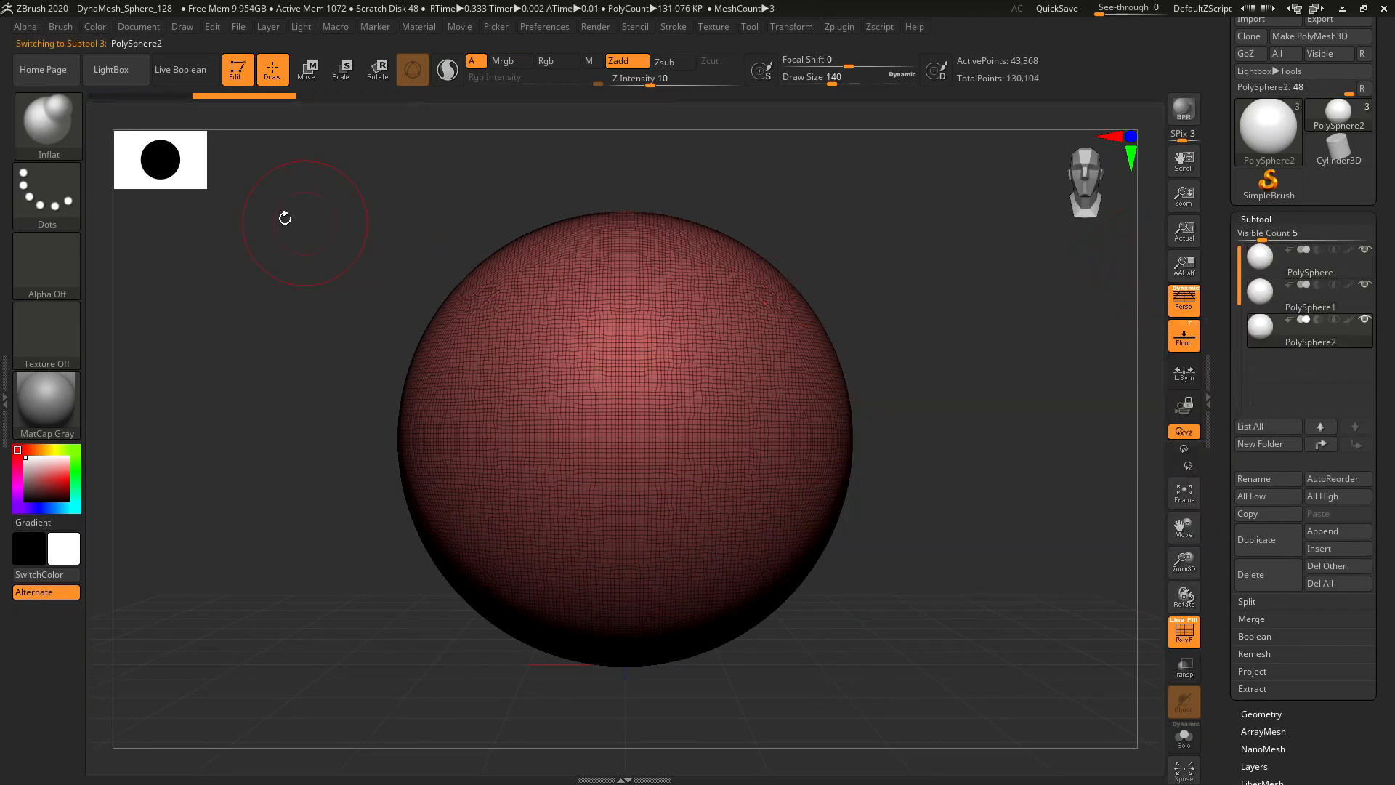
- Move the PolySphere2 copy down and slightly to the right so it partly overlaps the other spheres
{"action": "left_click", "coordinate": [49, 120]}
{"action": "key", "text": "t"}
{"action": "key", "text": "r"}
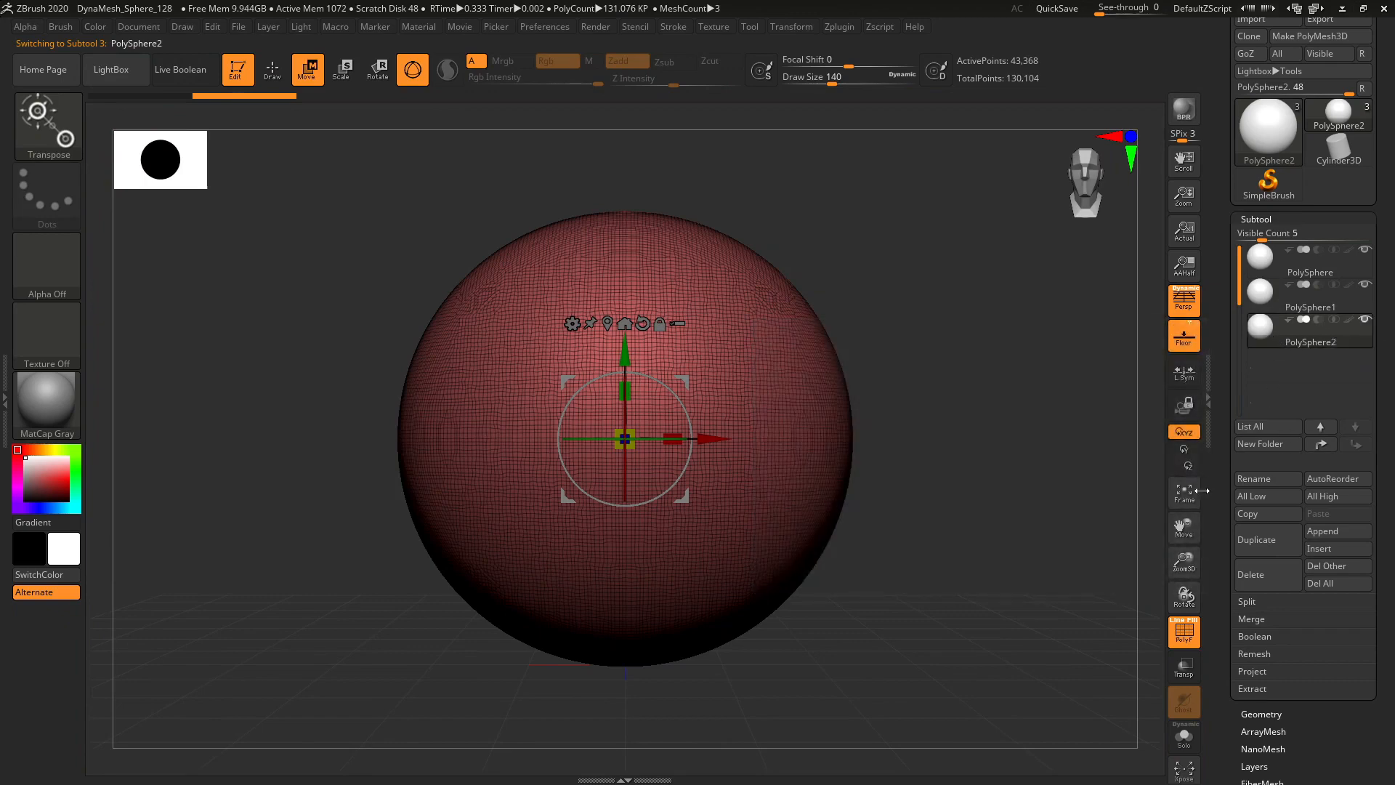
{"action": "left_click_drag", "start_coordinate": [1185, 556], "coordinate": [1184, 585]}
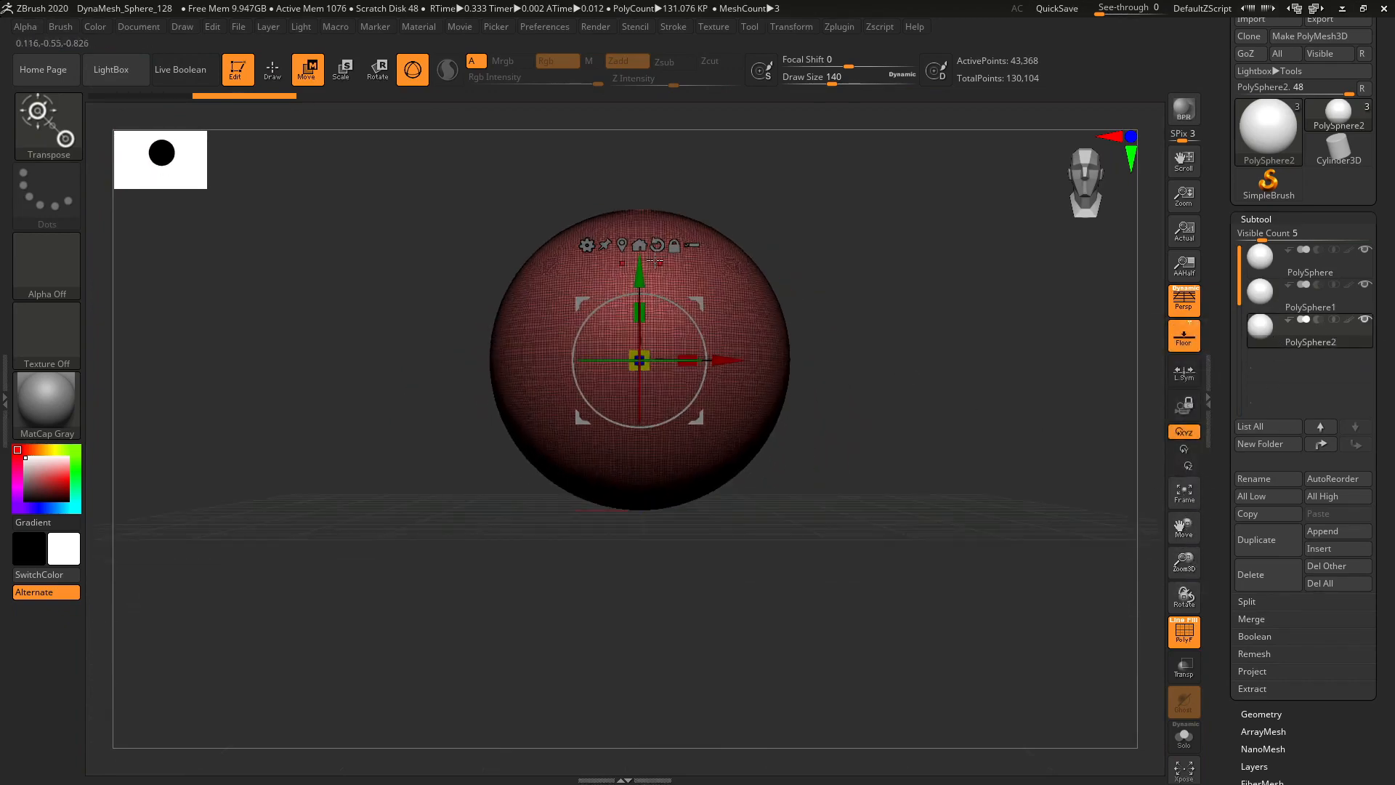
{"action": "left_click_drag", "start_coordinate": [637, 264], "coordinate": [656, 360]}
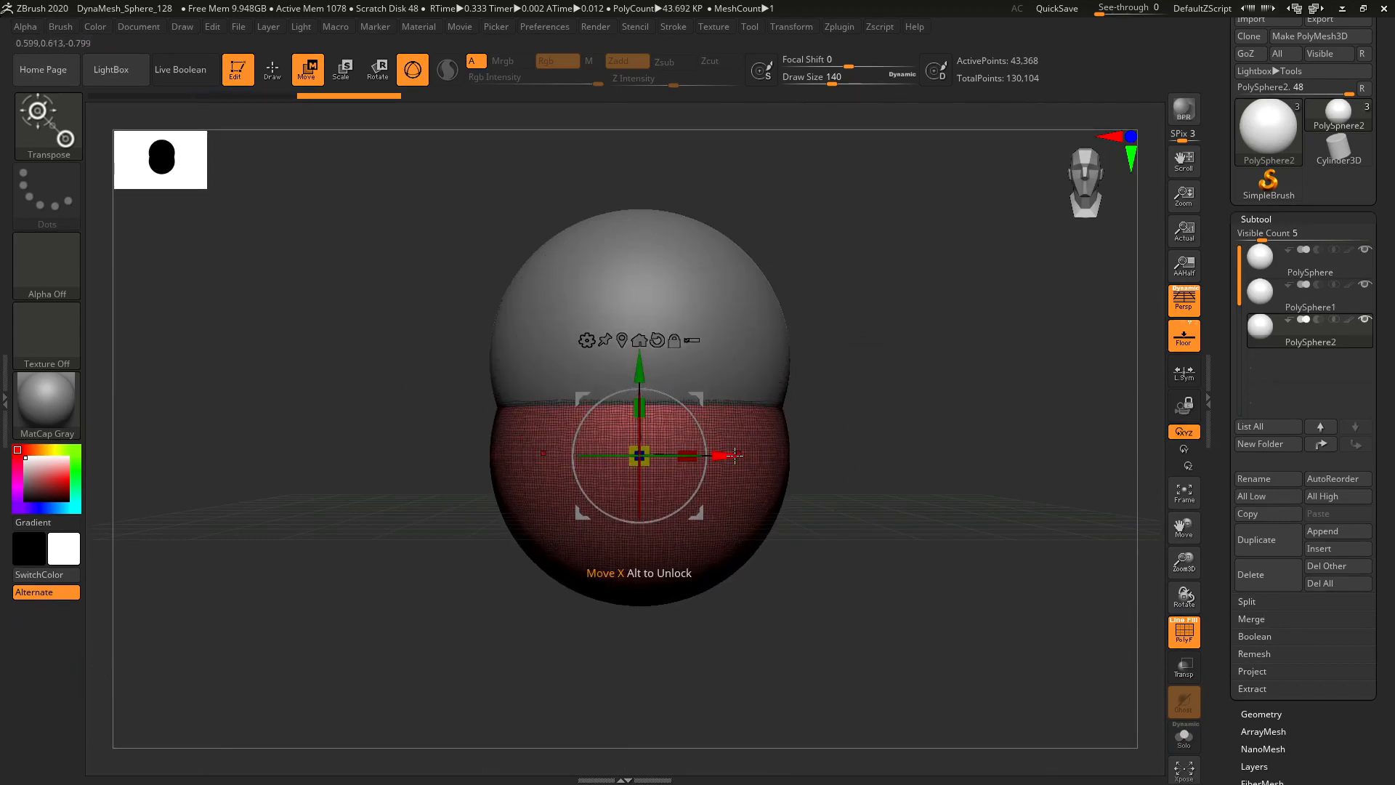
{"action": "mouse_move", "coordinate": [724, 456]}
{"action": "left_mouse_down"}
{"action": "mouse_move", "coordinate": [709, 452]}
{"action": "mouse_move", "coordinate": [722, 444]}
{"action": "left_mouse_up"}
{"action": "key", "text": "ctrl+z"}
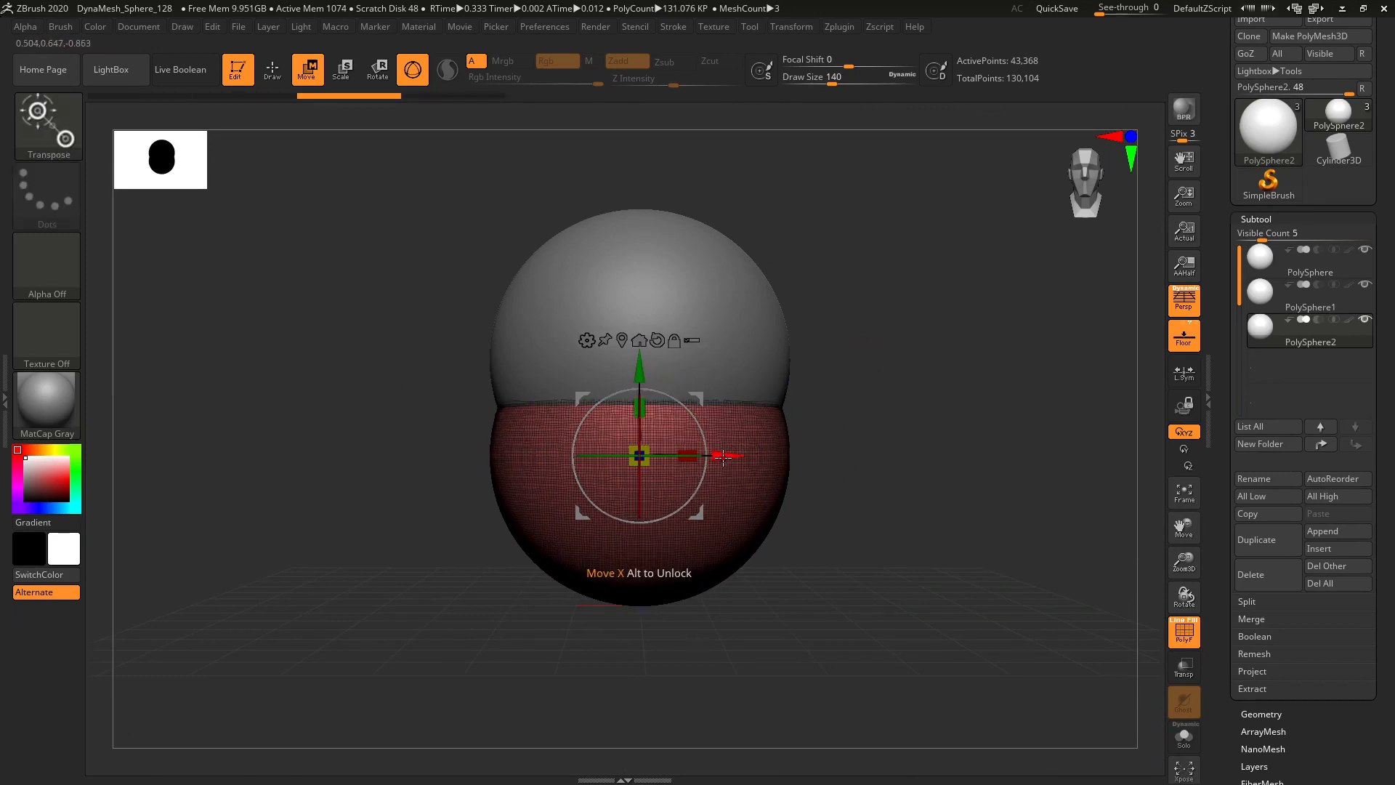
{"action": "left_click_drag", "start_coordinate": [723, 456], "coordinate": [741, 456]}
- Select the PolySphere subtool and move it straight up above the other two spheres, keeping a slight overlap
{"action": "left_click", "coordinate": [1356, 266]}
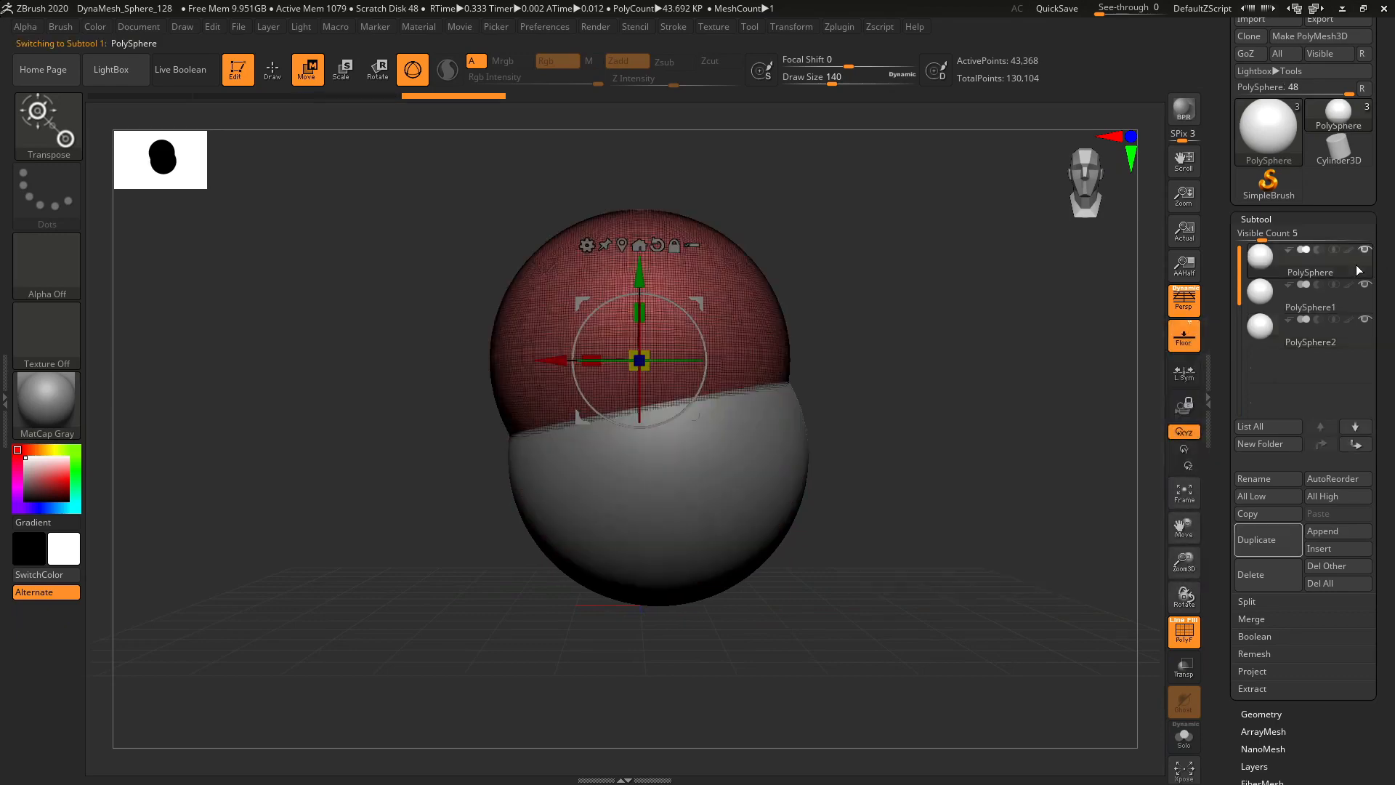
{"action": "left_click_drag", "start_coordinate": [645, 269], "coordinate": [669, 125]}
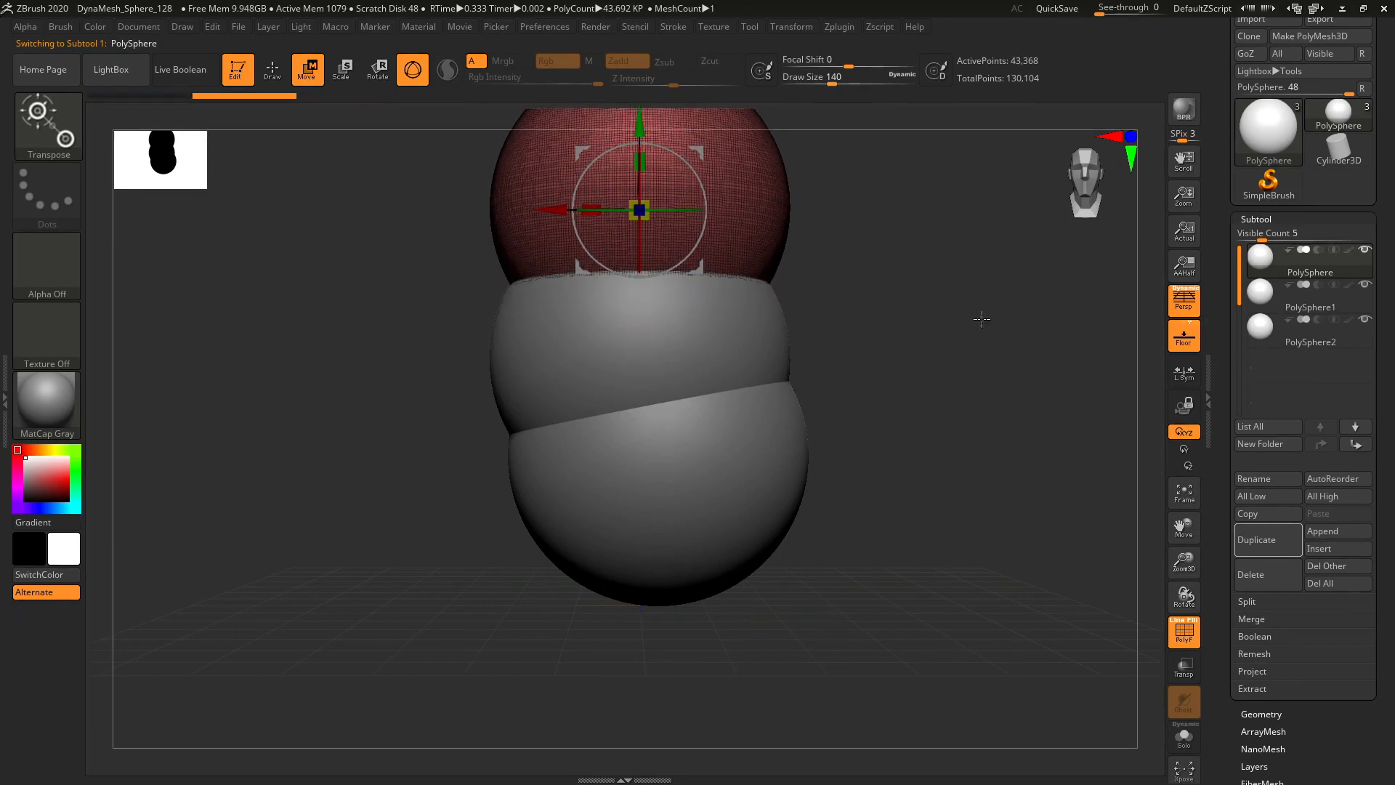
{"action": "left_click_drag", "start_coordinate": [1181, 563], "coordinate": [835, 483]}
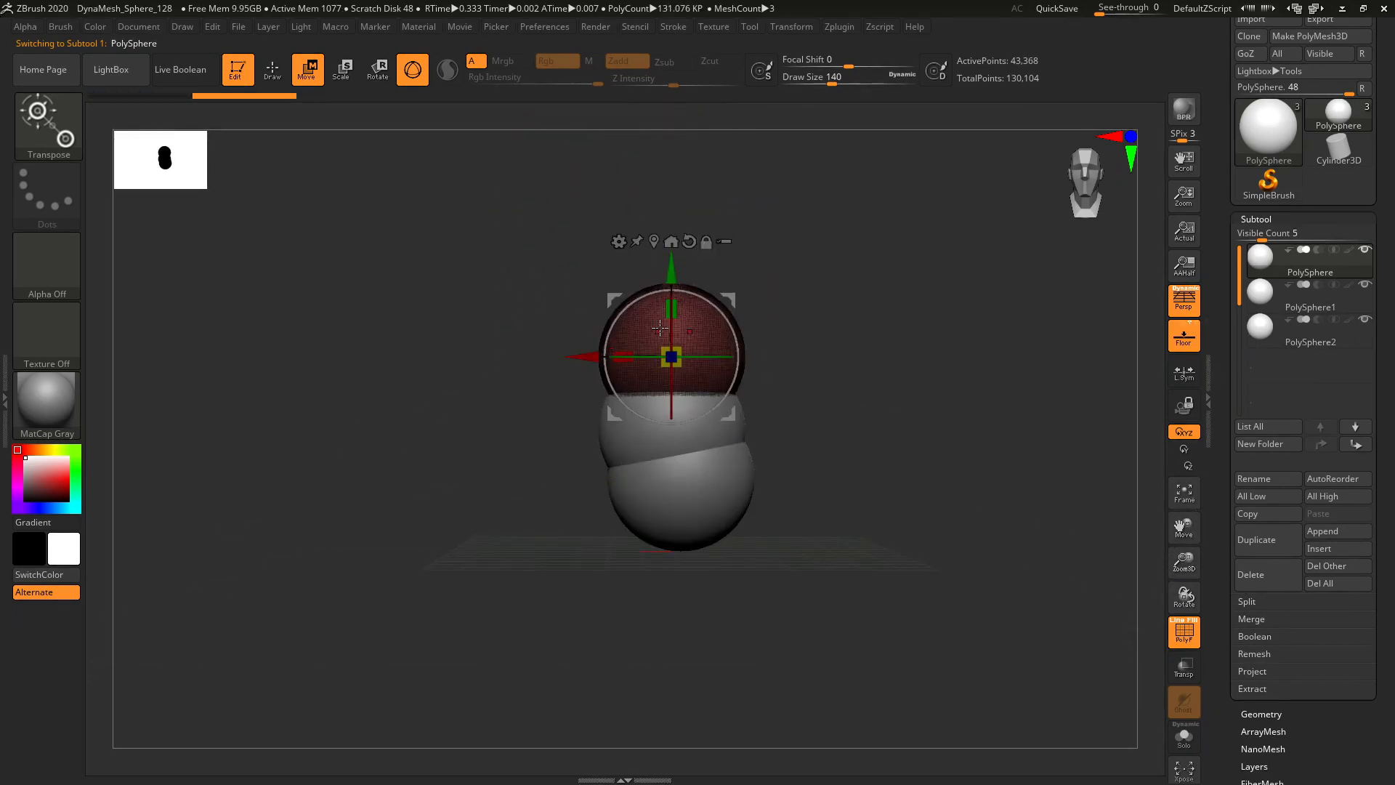
{"action": "mouse_move", "coordinate": [672, 272]}
{"action": "left_mouse_down"}
{"action": "mouse_move", "coordinate": [672, 228]}
{"action": "mouse_move", "coordinate": [671, 255]}
{"action": "left_mouse_up"}
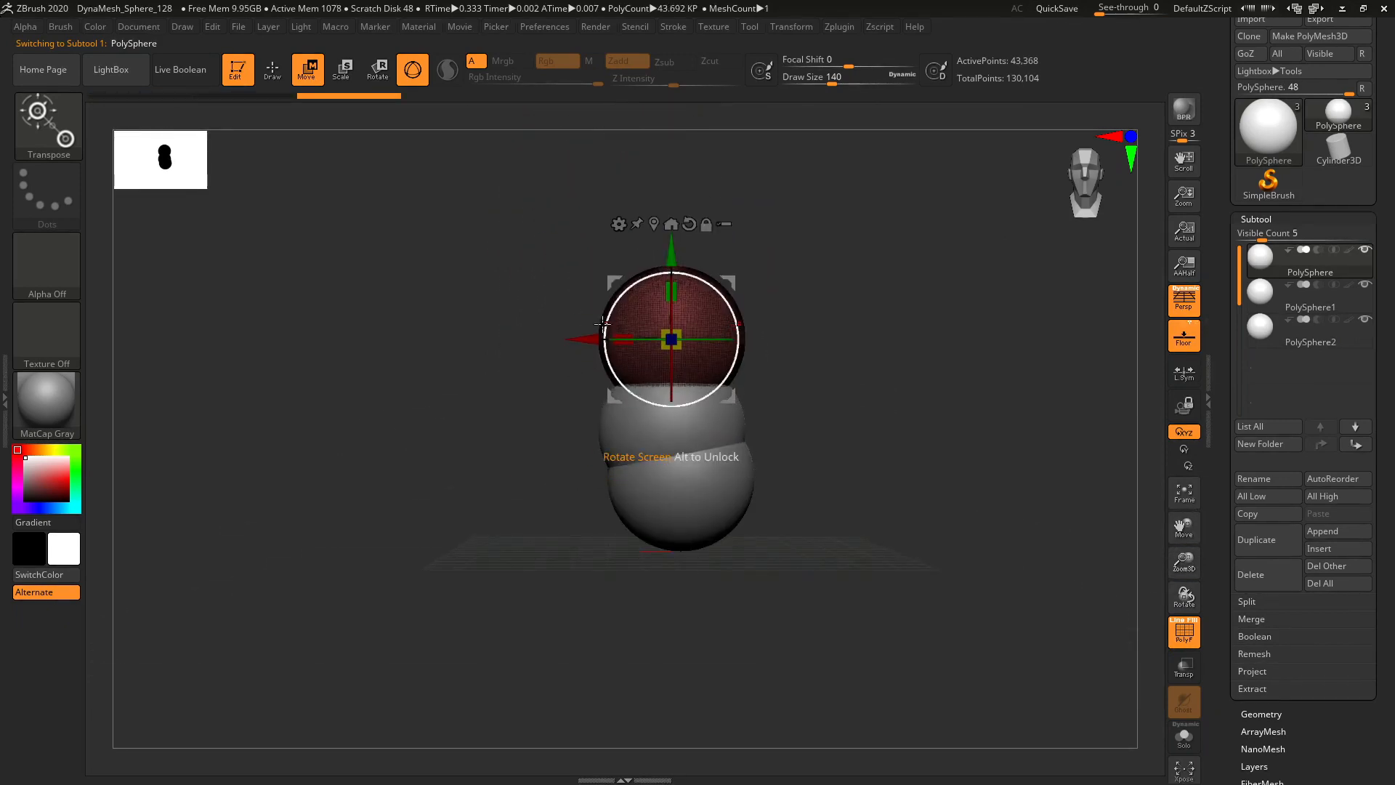
{"action": "left_click_drag", "start_coordinate": [585, 338], "coordinate": [594, 339]}
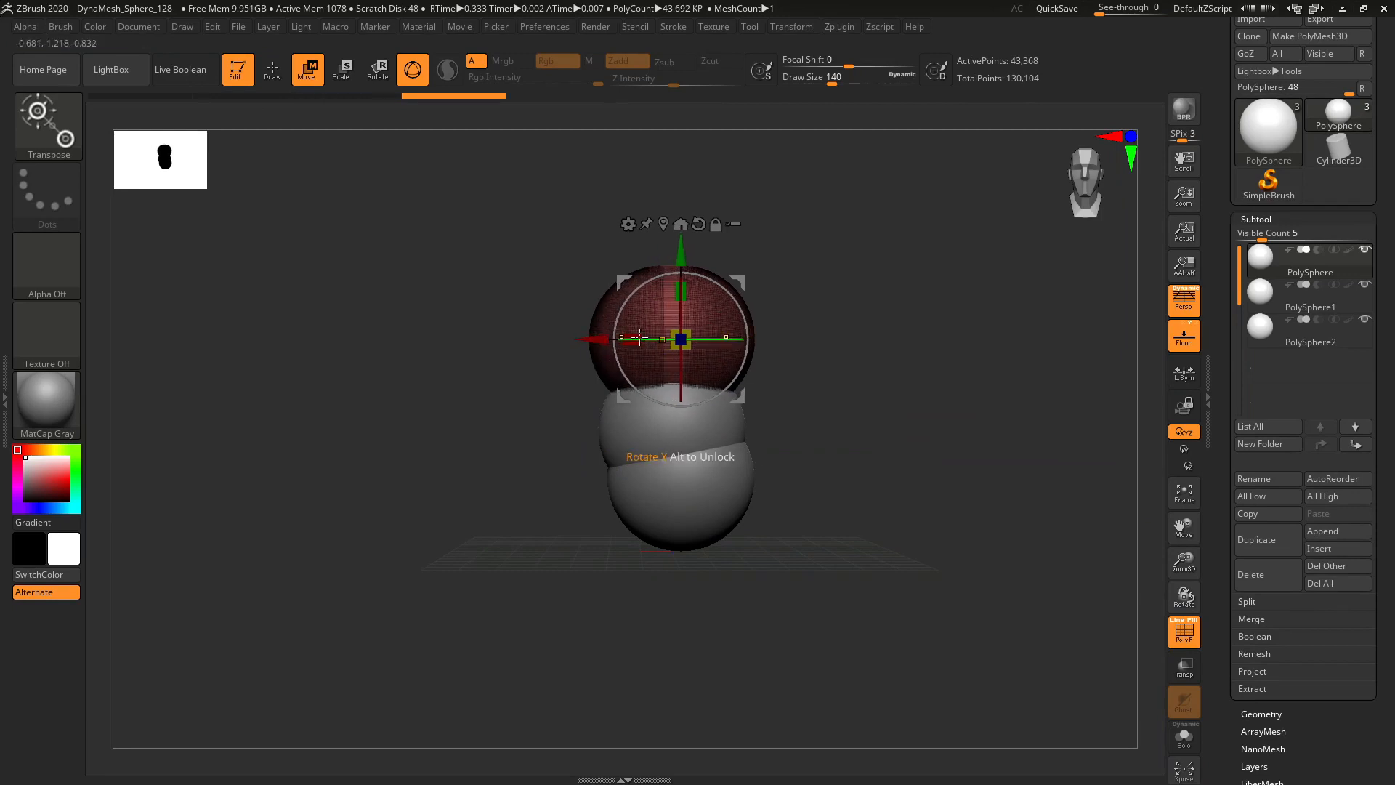
{"action": "left_click_drag", "start_coordinate": [595, 338], "coordinate": [621, 354]}
{"action": "key", "text": "ctrl+z"}
{"action": "key", "text": "ctrl+z"}
{"action": "key", "text": "ctrl+z"}
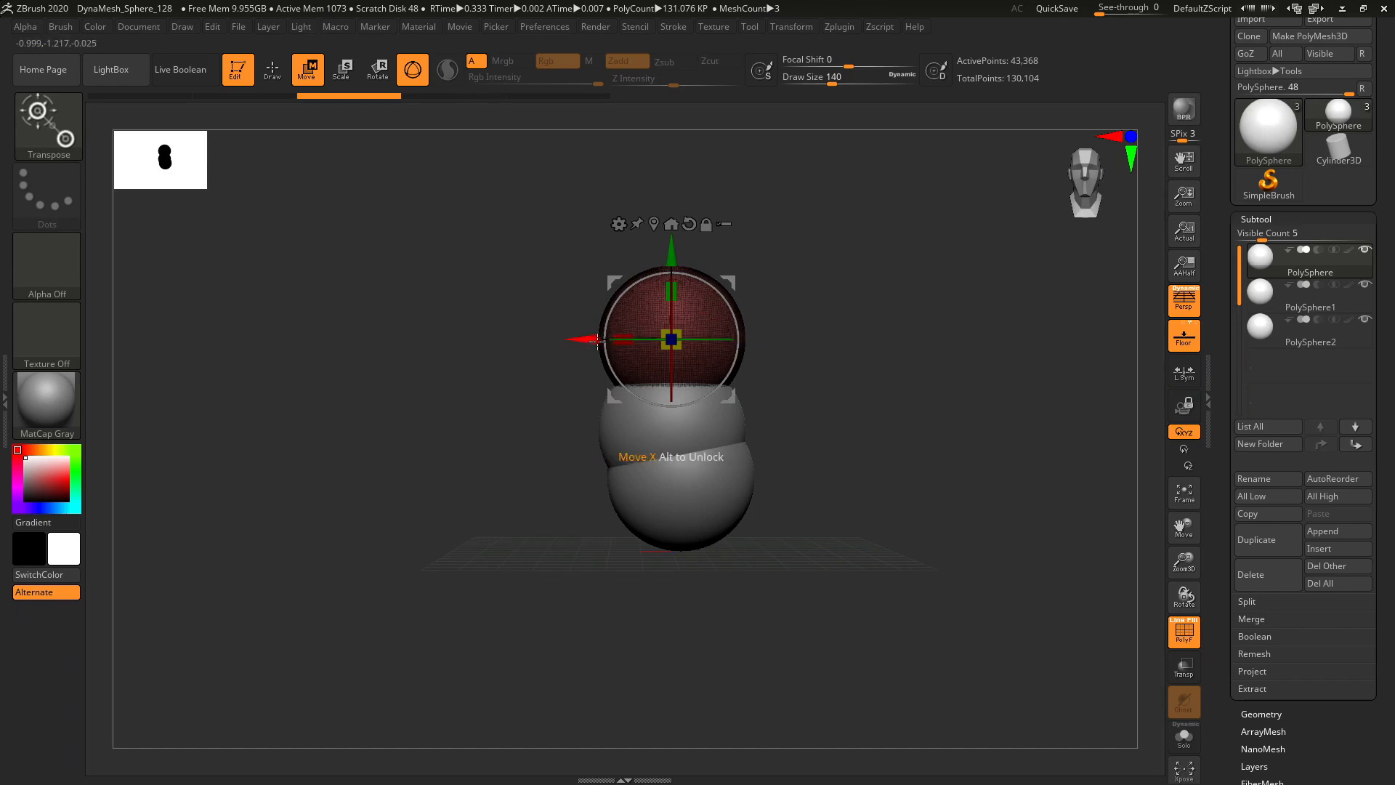
- Stagger the stack by shifting the top sphere to the right and moving the PolySphere2 sphere further down and right
{"action": "left_click_drag", "start_coordinate": [605, 339], "coordinate": [623, 339]}
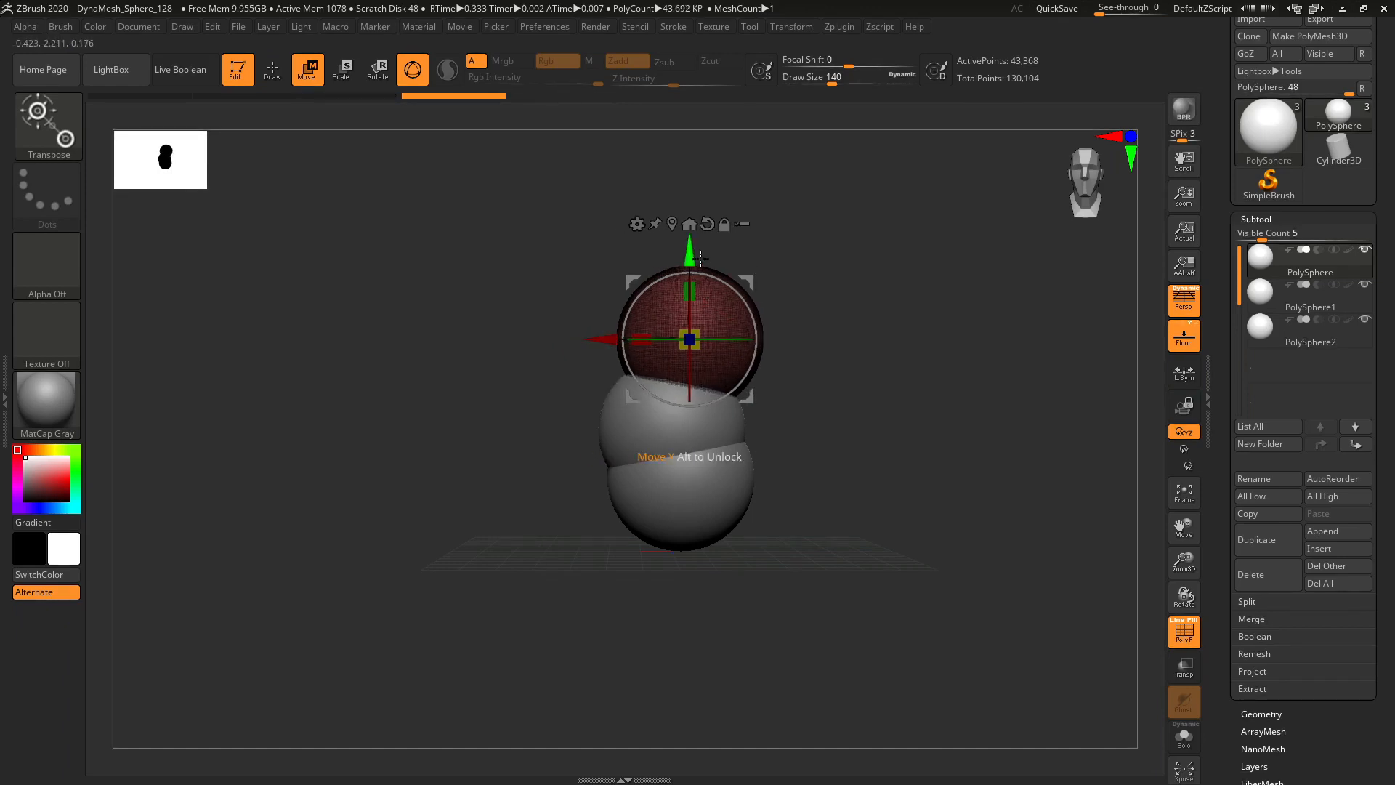
{"action": "left_click_drag", "start_coordinate": [746, 278], "coordinate": [749, 280]}
{"action": "left_click", "coordinate": [698, 508], "text": "alt"}
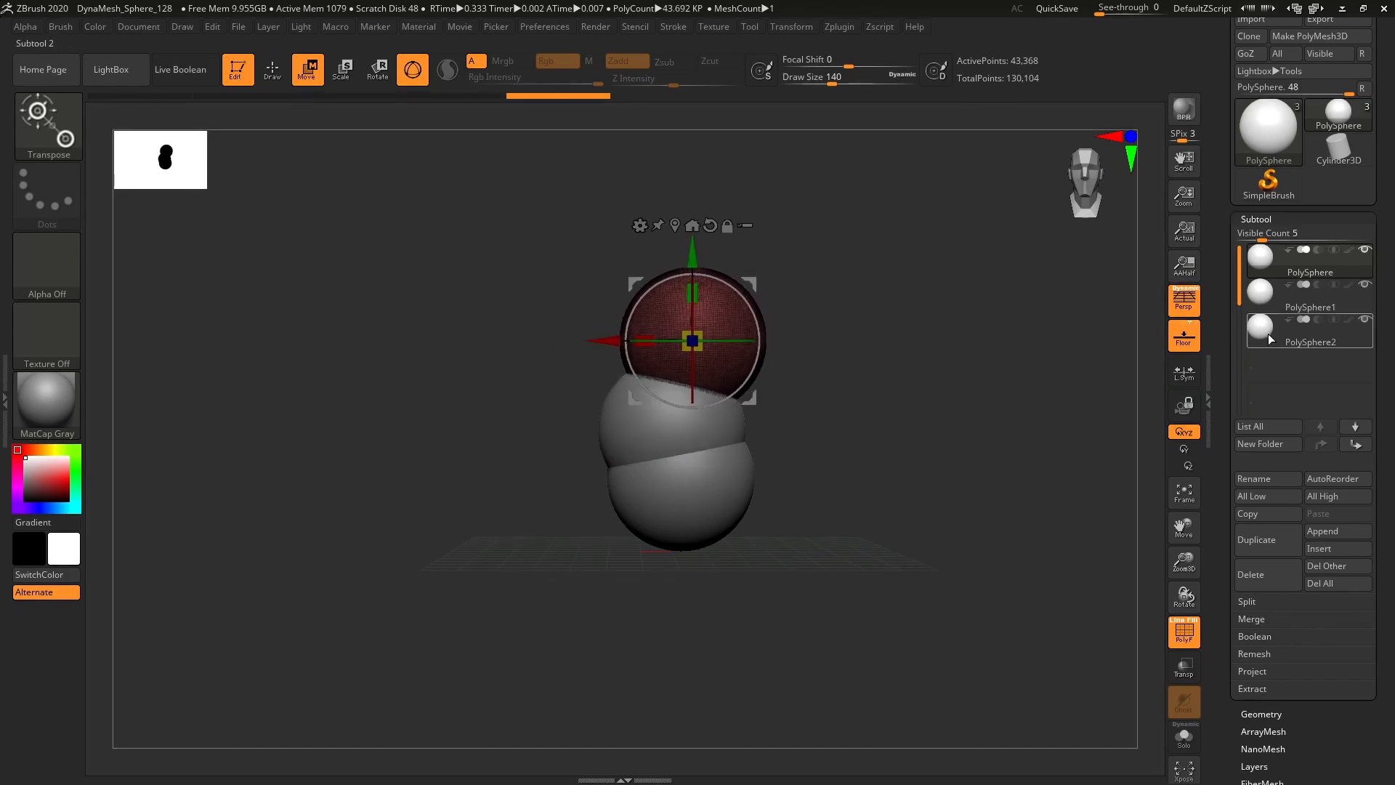
{"action": "left_click_drag", "start_coordinate": [741, 421], "coordinate": [756, 454]}
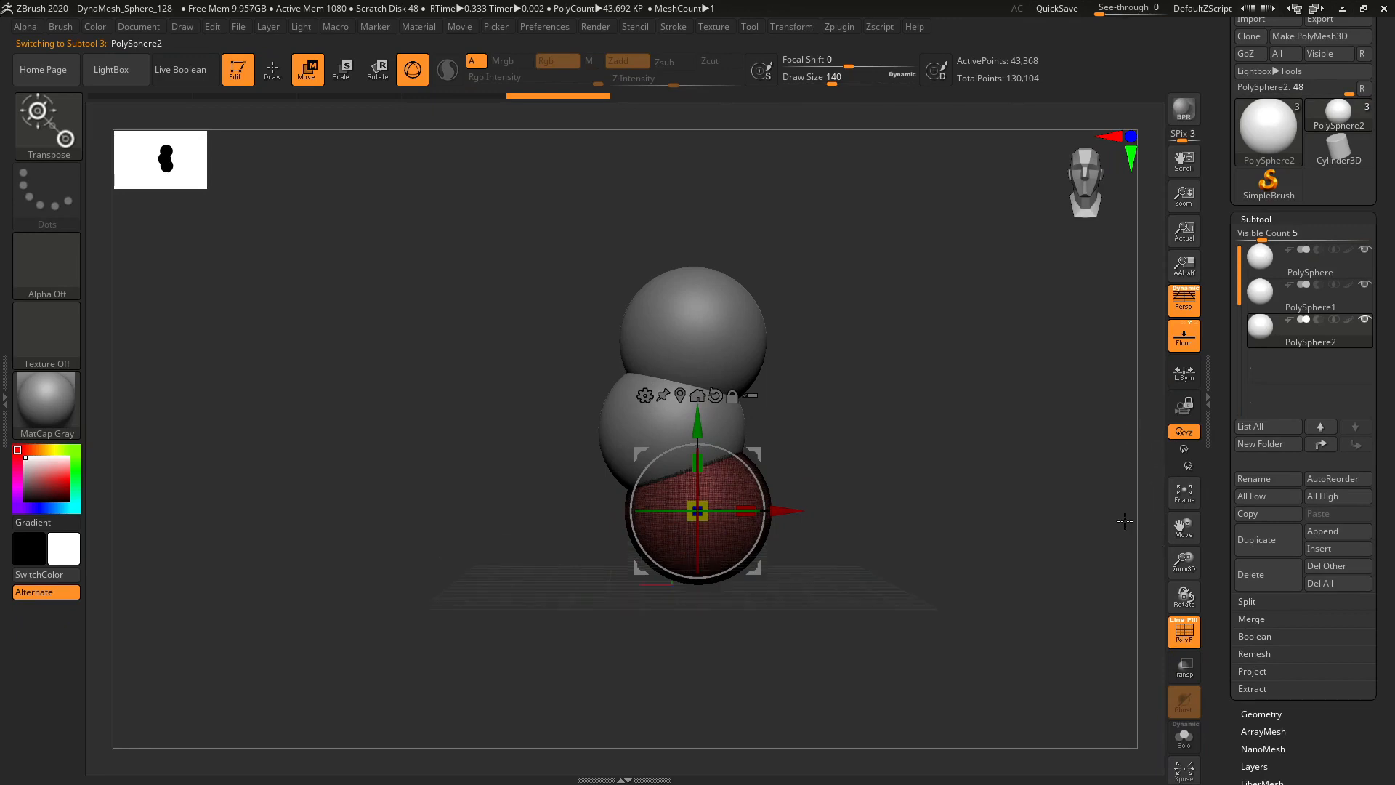
- Append a Cone3D primitive as a new subtool and make it the active subtool
{"action": "left_click_drag", "start_coordinate": [1225, 431], "coordinate": [1225, 351]}
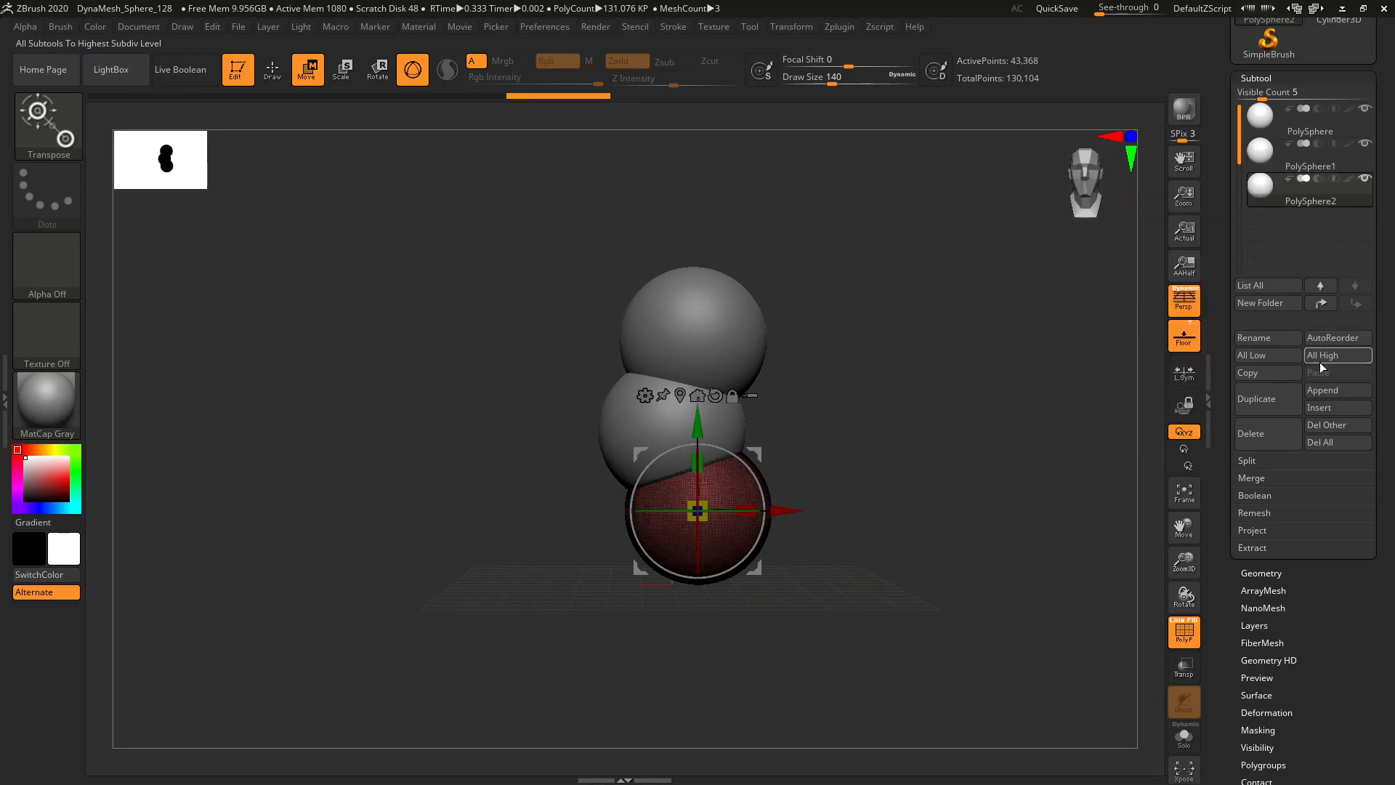
{"action": "left_click", "coordinate": [1324, 392]}
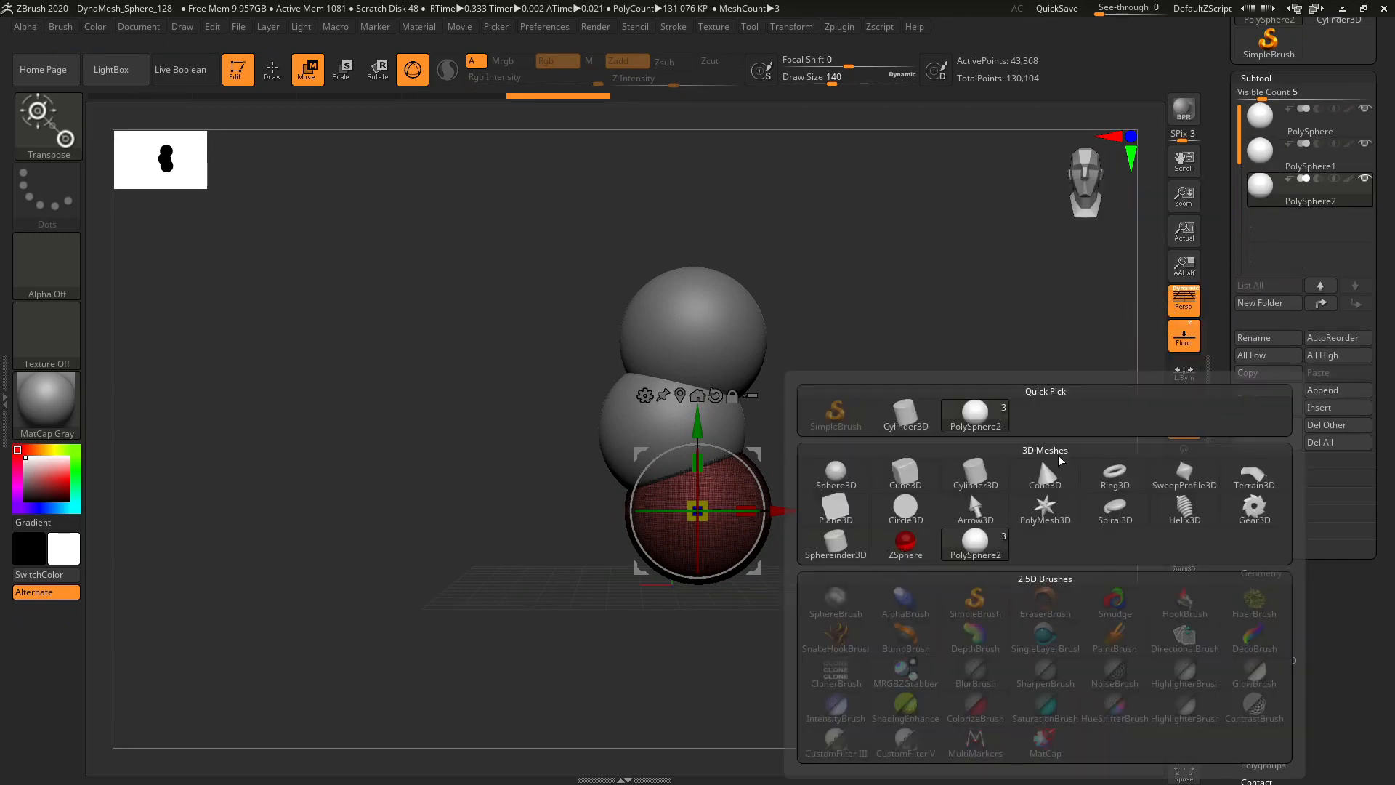
{"action": "mouse_move", "coordinate": [1053, 481]}
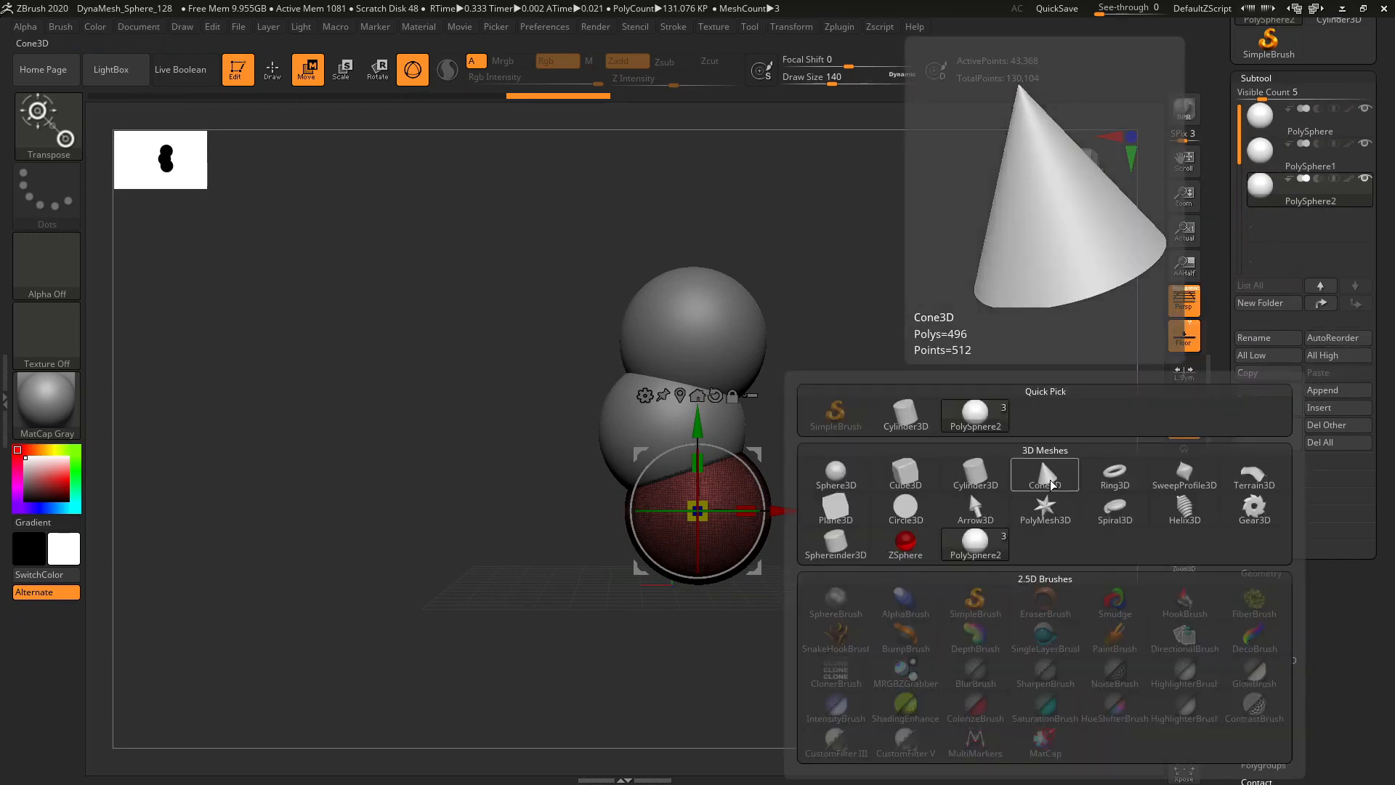
{"action": "left_click", "coordinate": [1053, 484]}
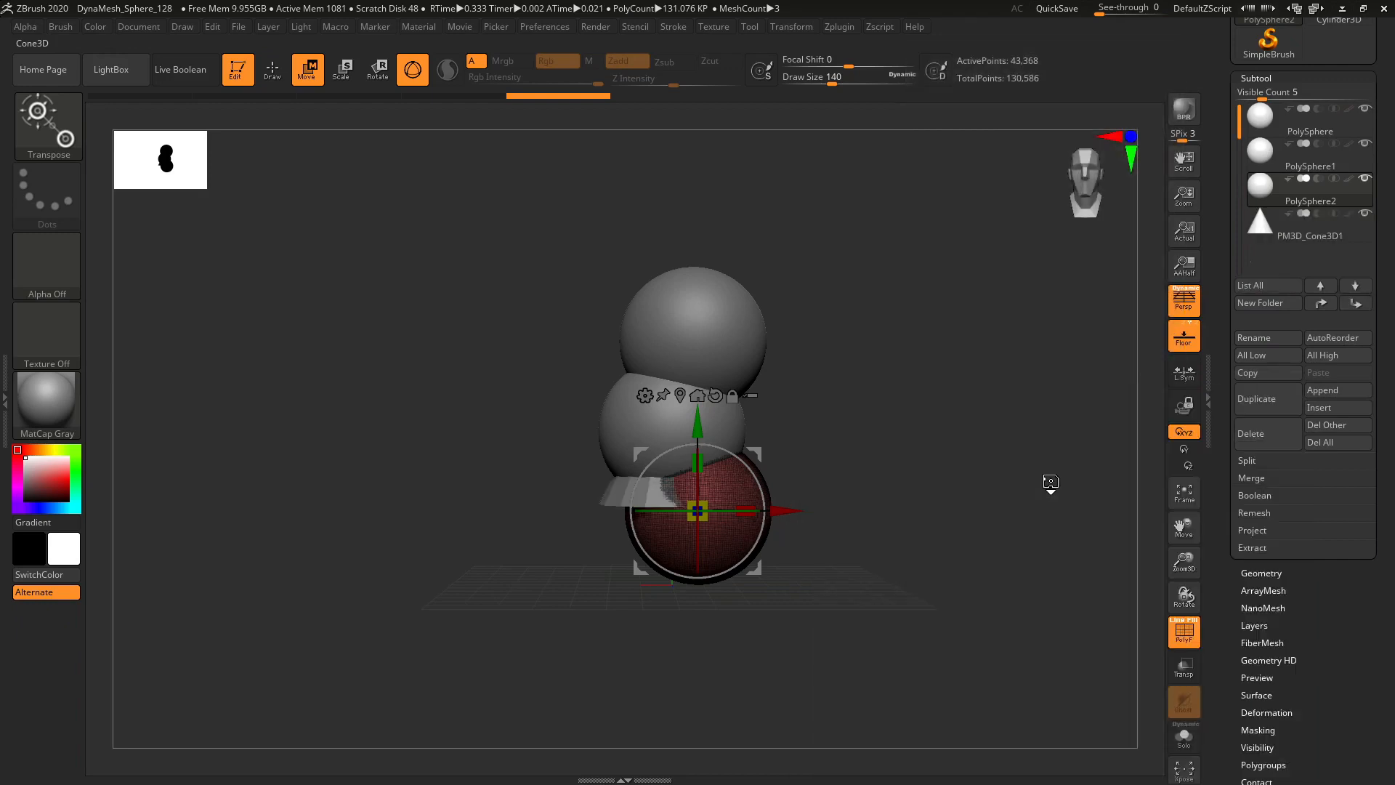
{"action": "left_click", "coordinate": [1336, 235]}
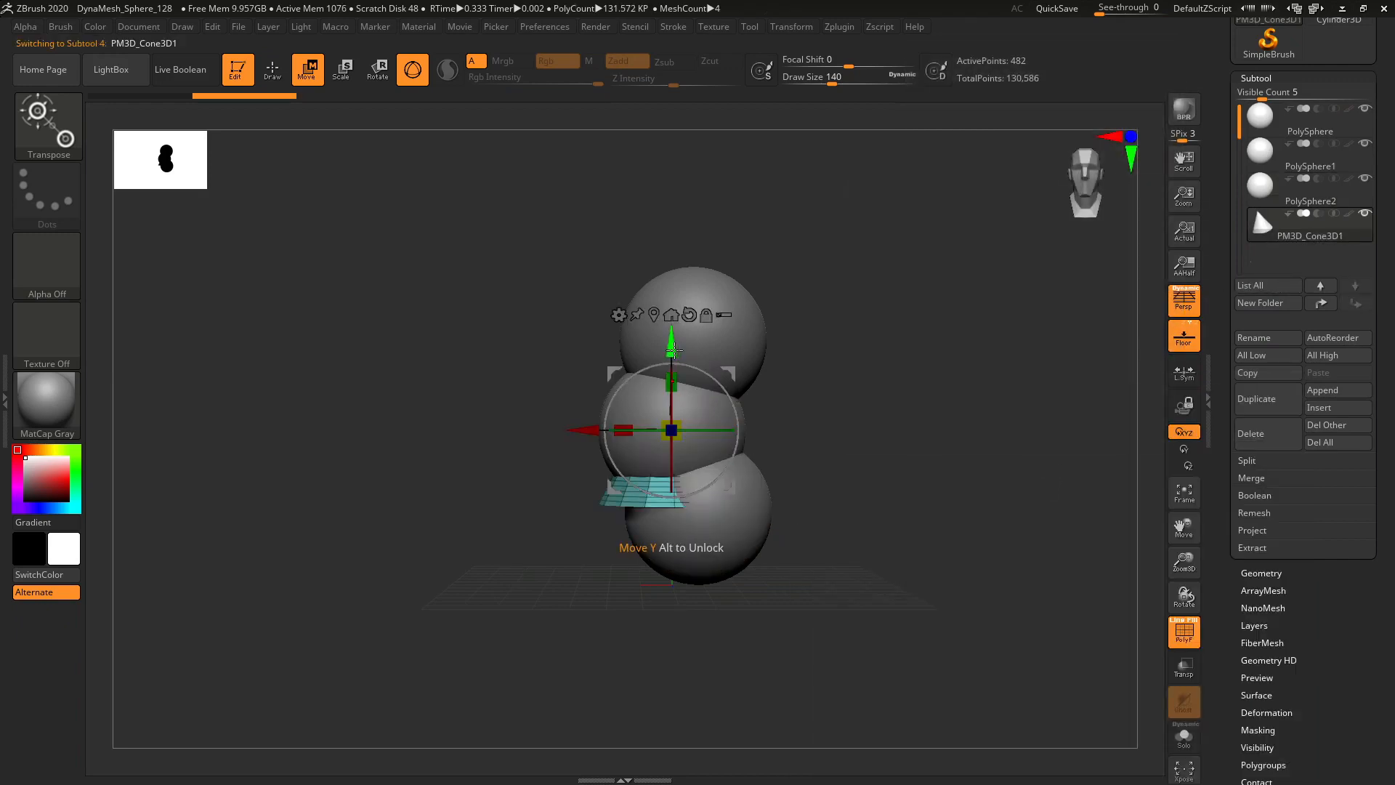
- Move the cone down below the three spheres and rotate it about 180° so its tip points downward
{"action": "left_click_drag", "start_coordinate": [672, 369], "coordinate": [672, 562]}
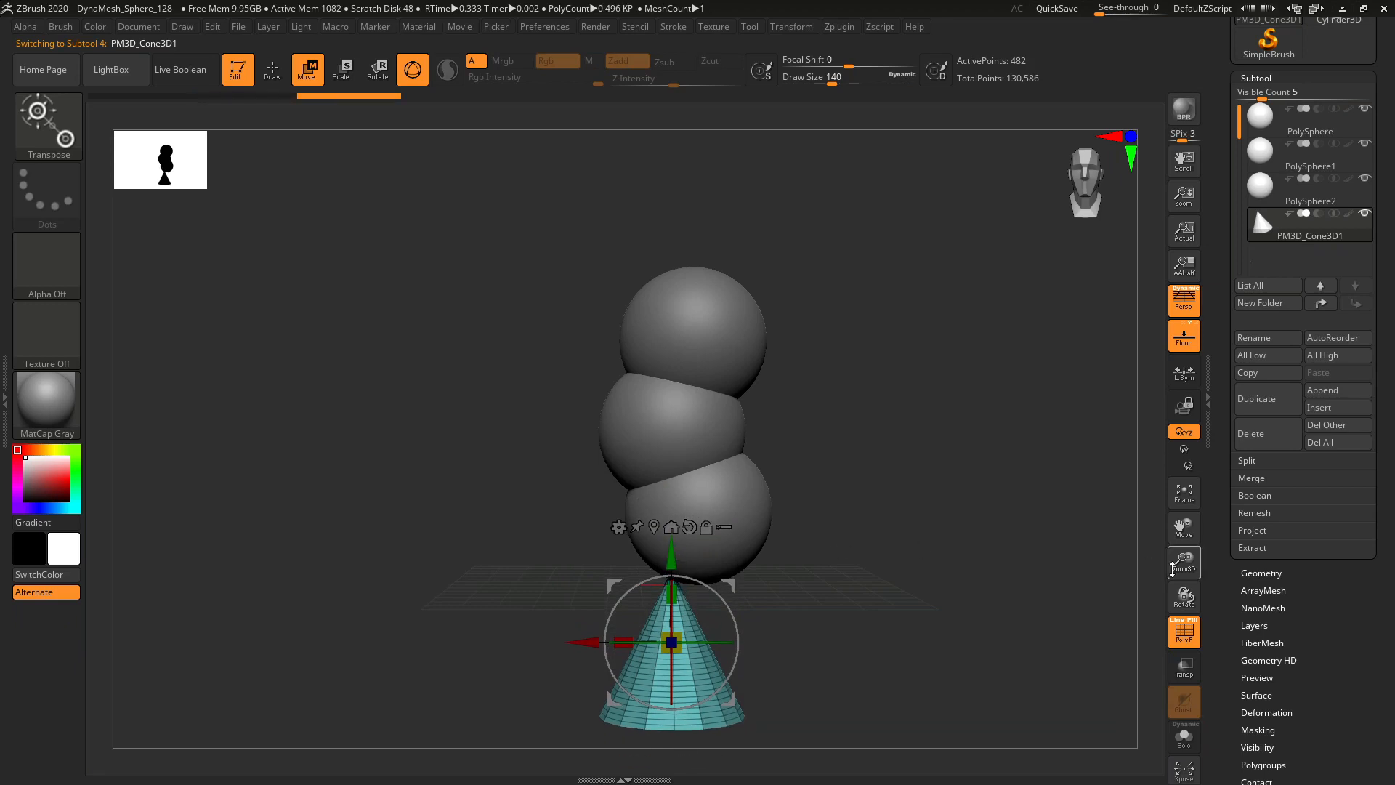
{"action": "left_click_drag", "start_coordinate": [1173, 566], "coordinate": [1173, 546]}
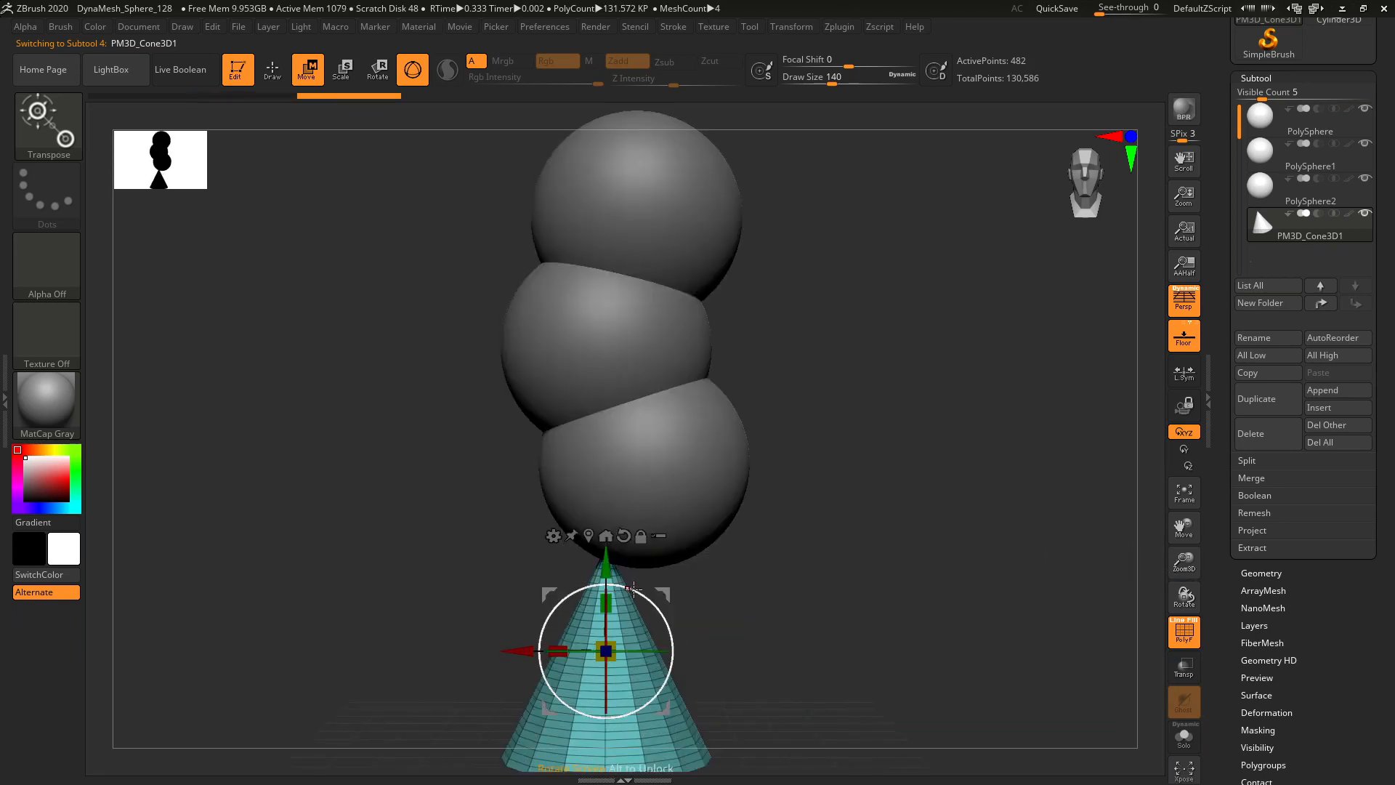
{"action": "left_click_drag", "start_coordinate": [652, 599], "coordinate": [565, 698]}
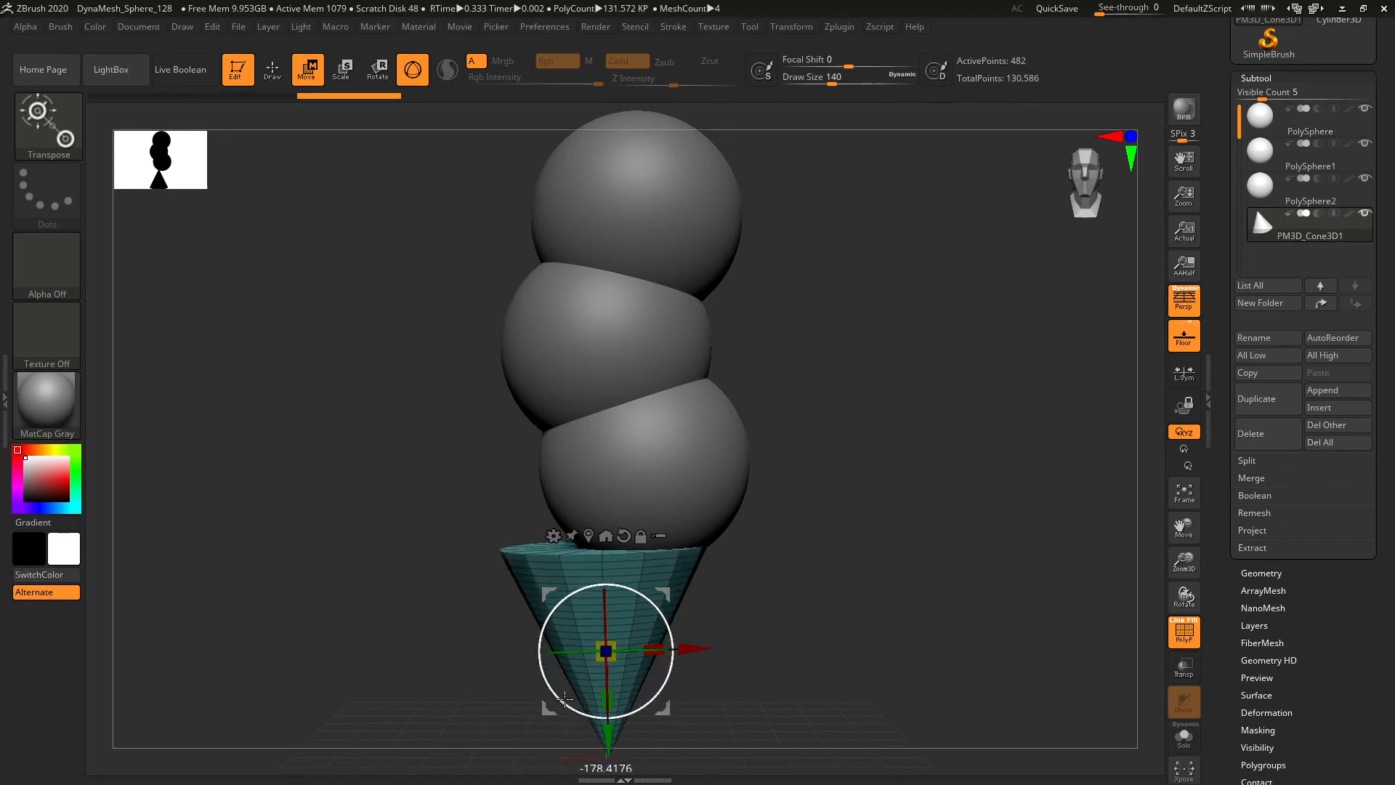
- Stretch the cone along its vertical axis and position its open end around the underside of the bottom sphere
{"action": "left_click_drag", "start_coordinate": [1186, 568], "coordinate": [1178, 549]}
{"action": "left_click_drag", "start_coordinate": [1177, 525], "coordinate": [1188, 449]}
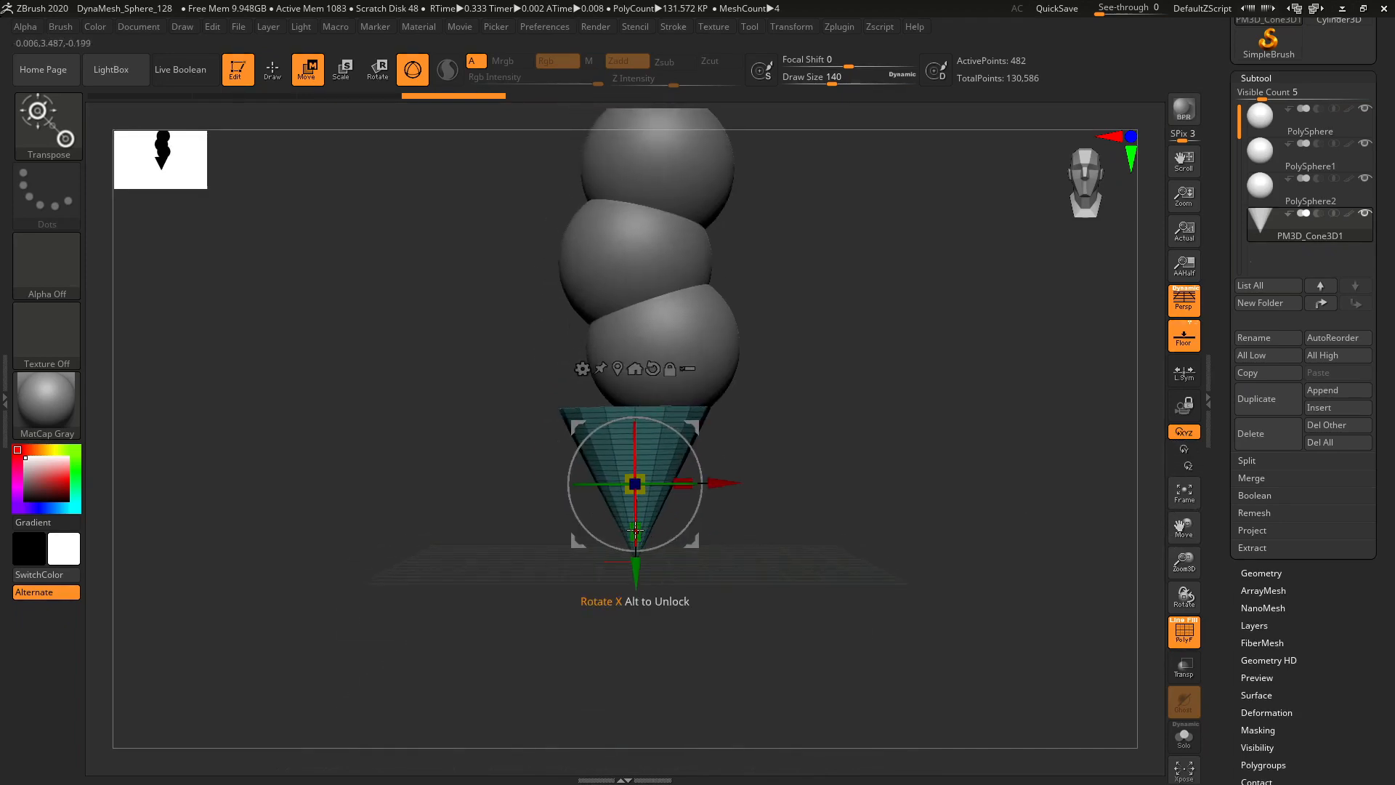
{"action": "left_click_drag", "start_coordinate": [637, 533], "coordinate": [641, 567]}
{"action": "left_click_drag", "start_coordinate": [695, 426], "coordinate": [730, 441]}
{"action": "left_click_drag", "start_coordinate": [836, 457], "coordinate": [797, 463]}
{"action": "left_click_drag", "start_coordinate": [775, 511], "coordinate": [836, 501]}
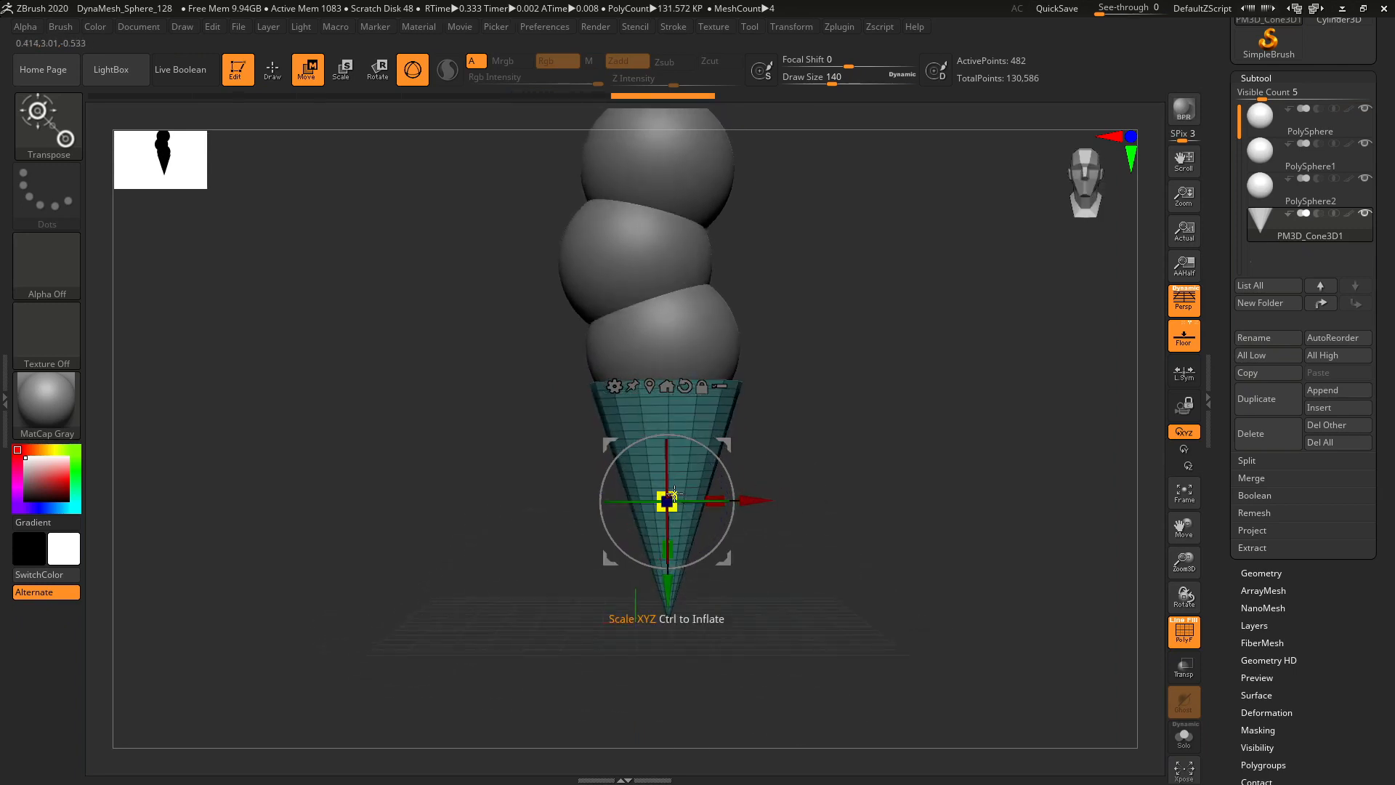
{"action": "mouse_move", "coordinate": [666, 500]}
{"action": "left_mouse_down"}
{"action": "mouse_move", "coordinate": [682, 498]}
{"action": "mouse_move", "coordinate": [665, 501]}
{"action": "left_mouse_up"}
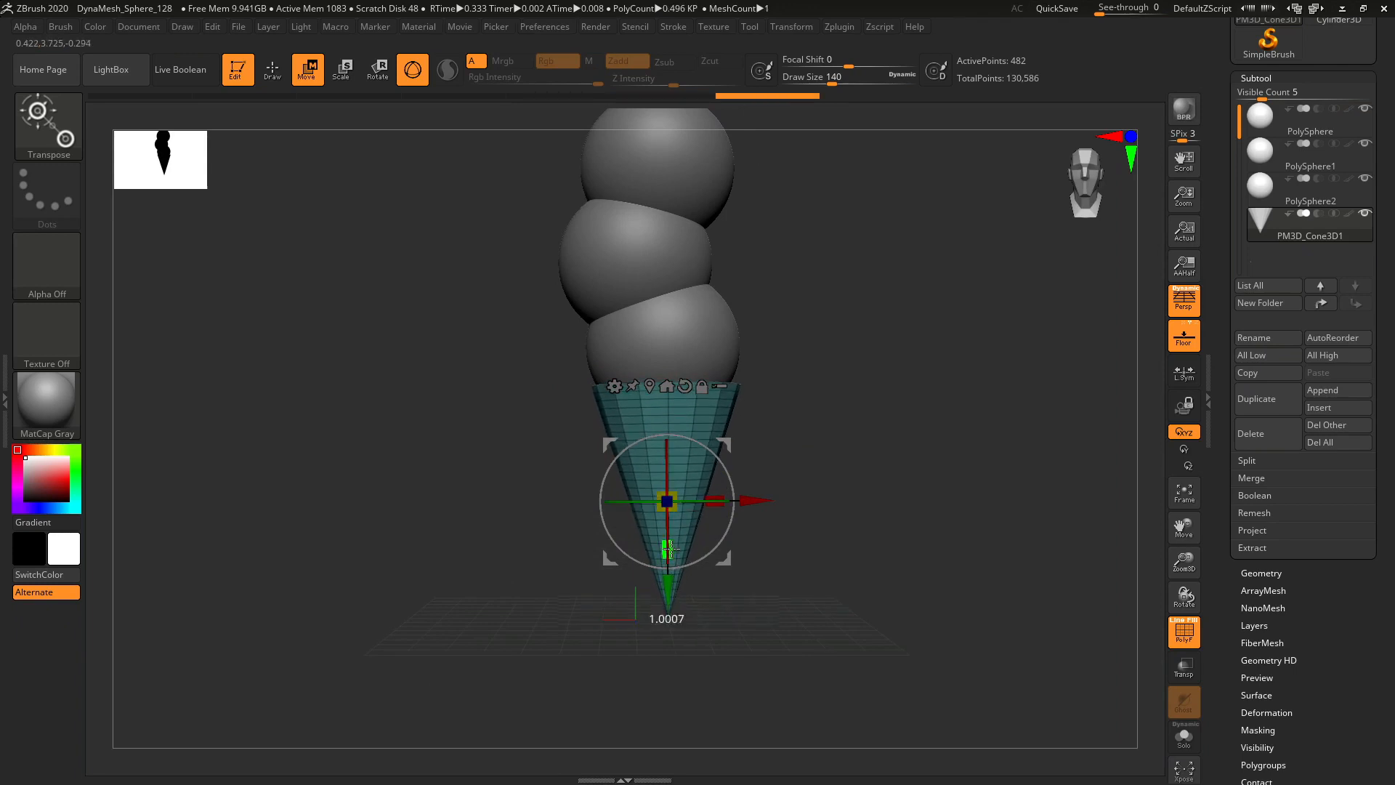
{"action": "left_click_drag", "start_coordinate": [669, 551], "coordinate": [669, 560]}
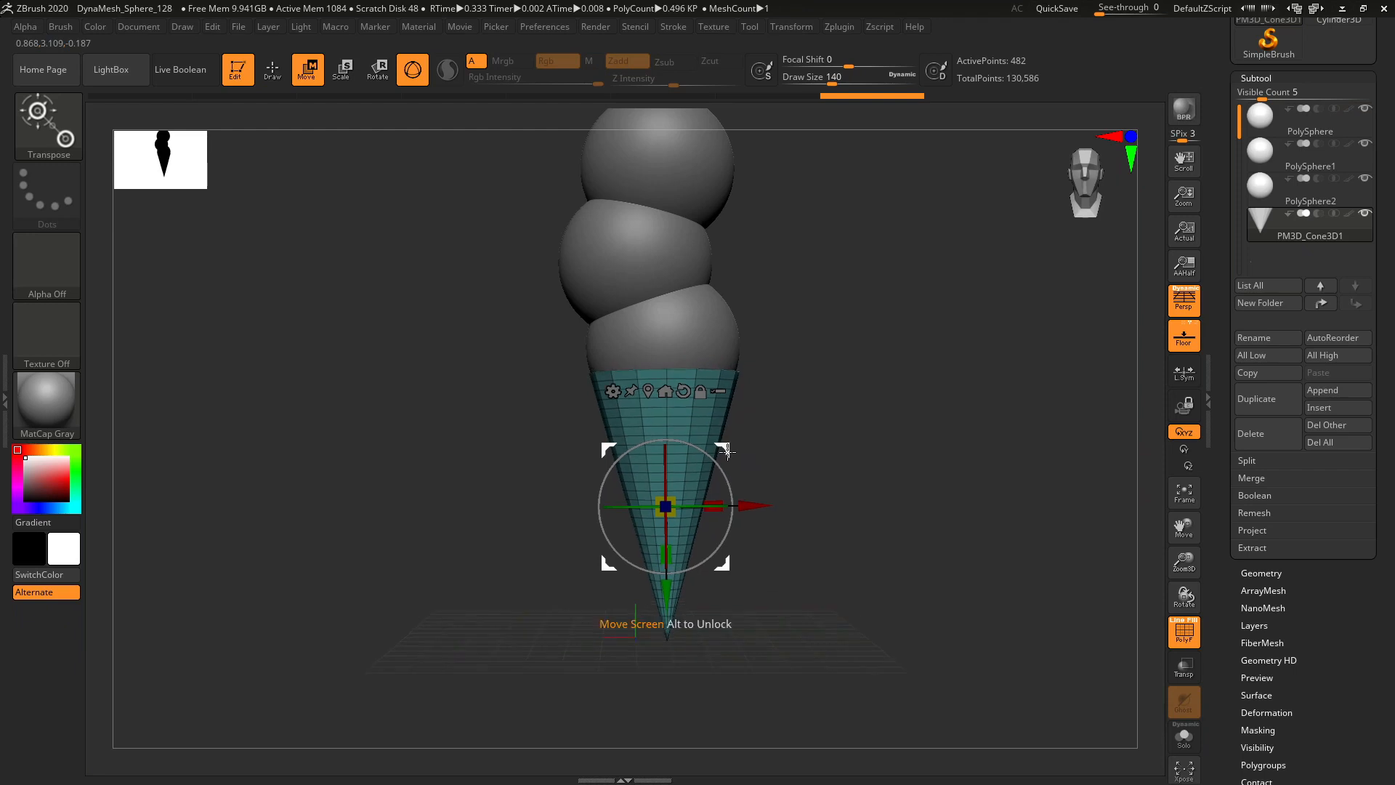
{"action": "left_click_drag", "start_coordinate": [727, 450], "coordinate": [935, 473], "text": "shift"}
- Select the top sphere's subtool, PolySphere, and duplicate it
{"action": "left_click_drag", "start_coordinate": [1173, 529], "coordinate": [1169, 569]}
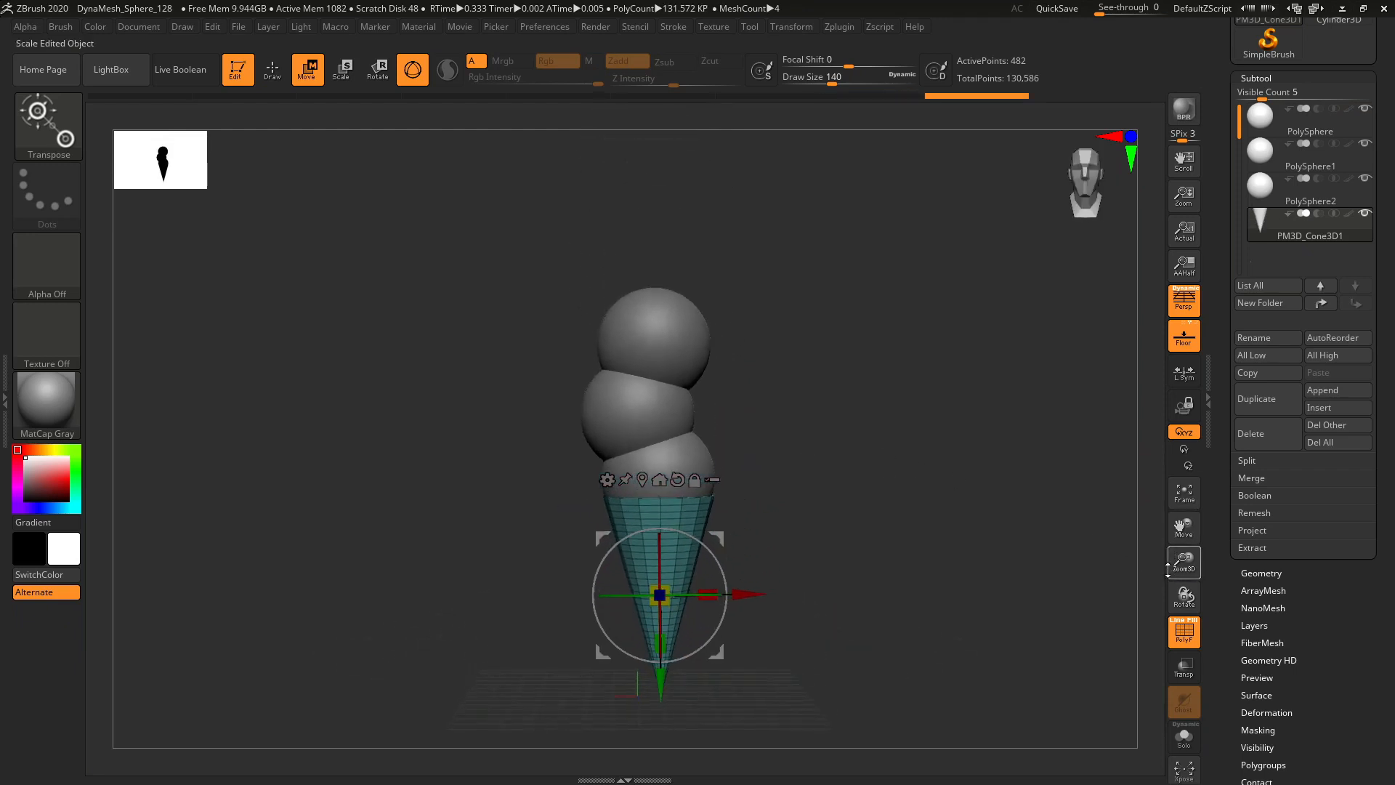
{"action": "left_click", "coordinate": [1333, 125]}
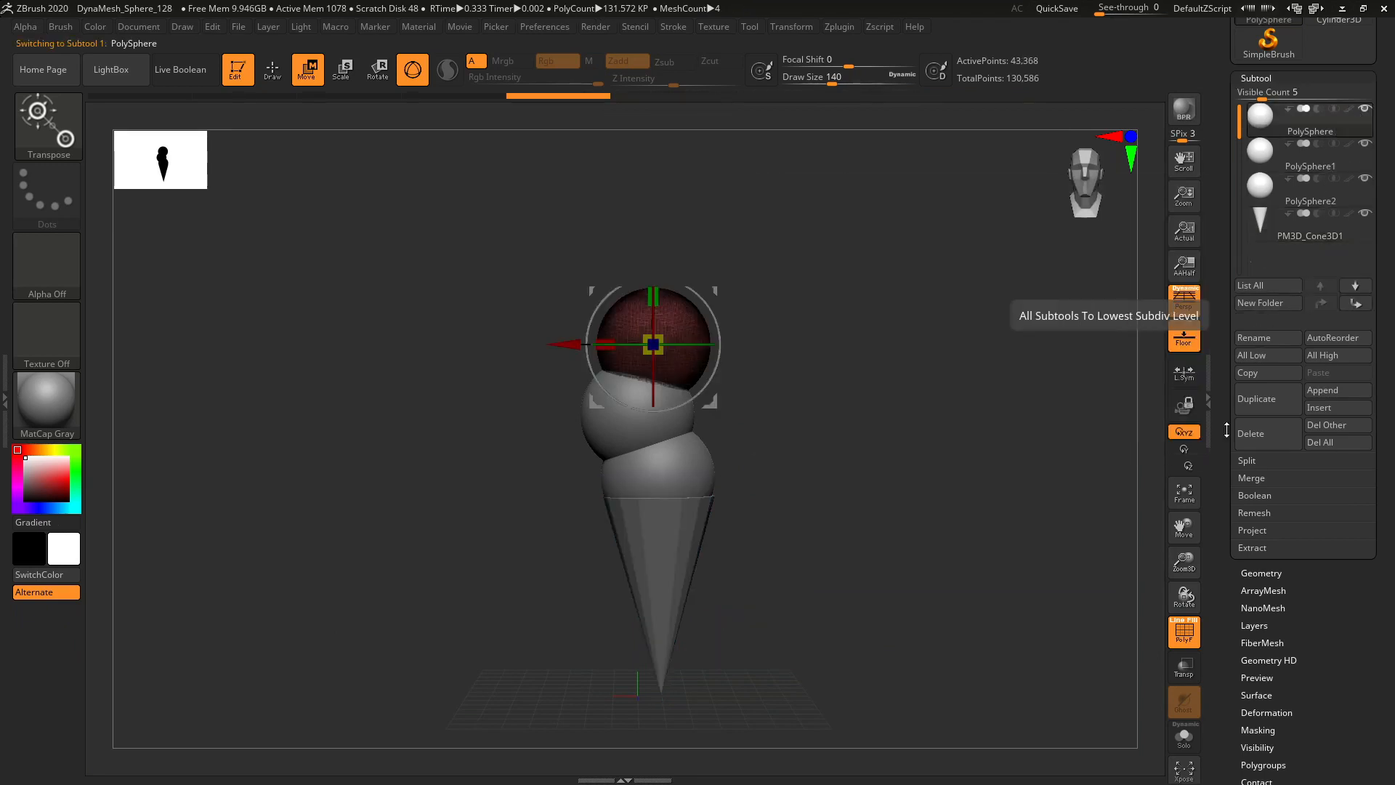
{"action": "left_click", "coordinate": [1270, 409]}
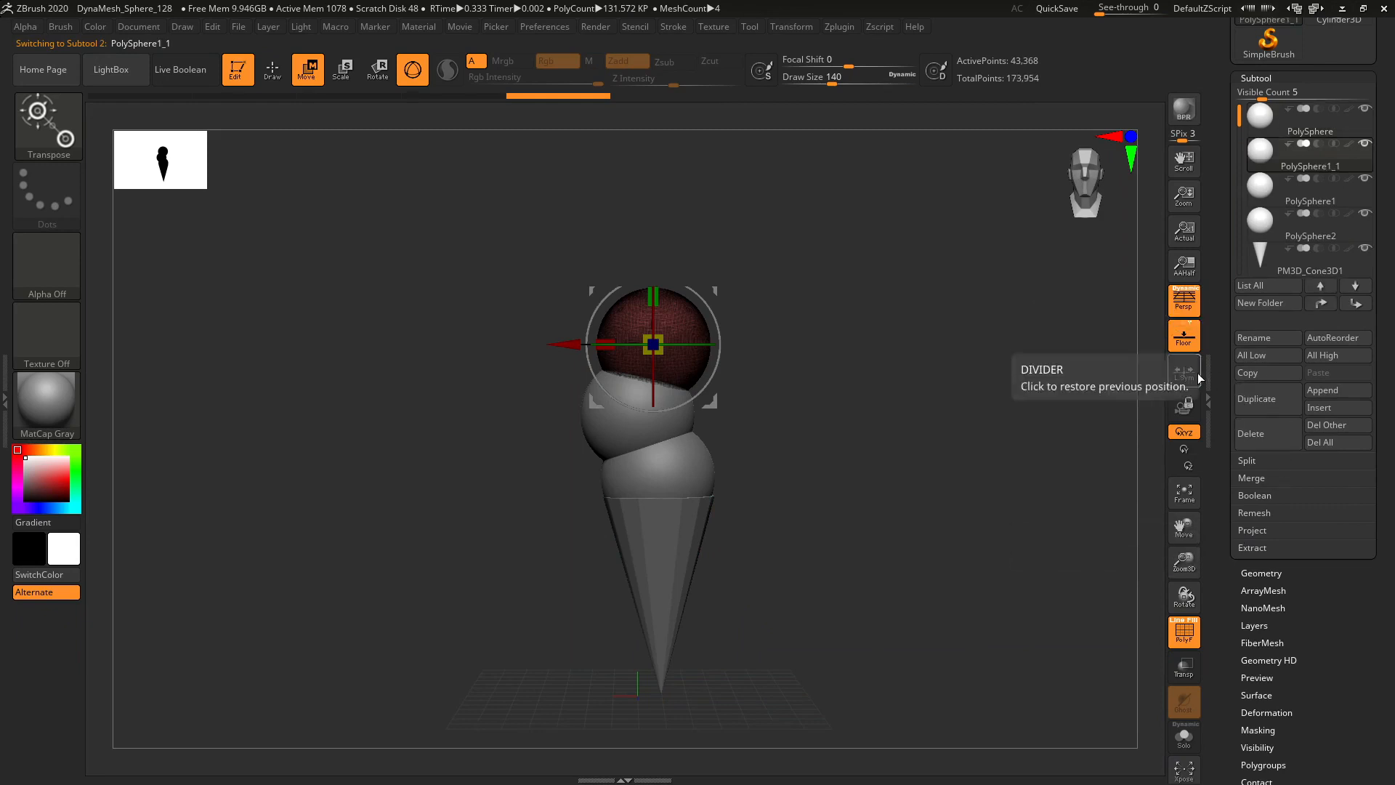
- Raise the duplicated sphere PolySphere1_1, scale it down uniformly to cherry size and seat it on the top of the upper scoop
{"action": "left_click_drag", "start_coordinate": [650, 252], "coordinate": [652, 177]}
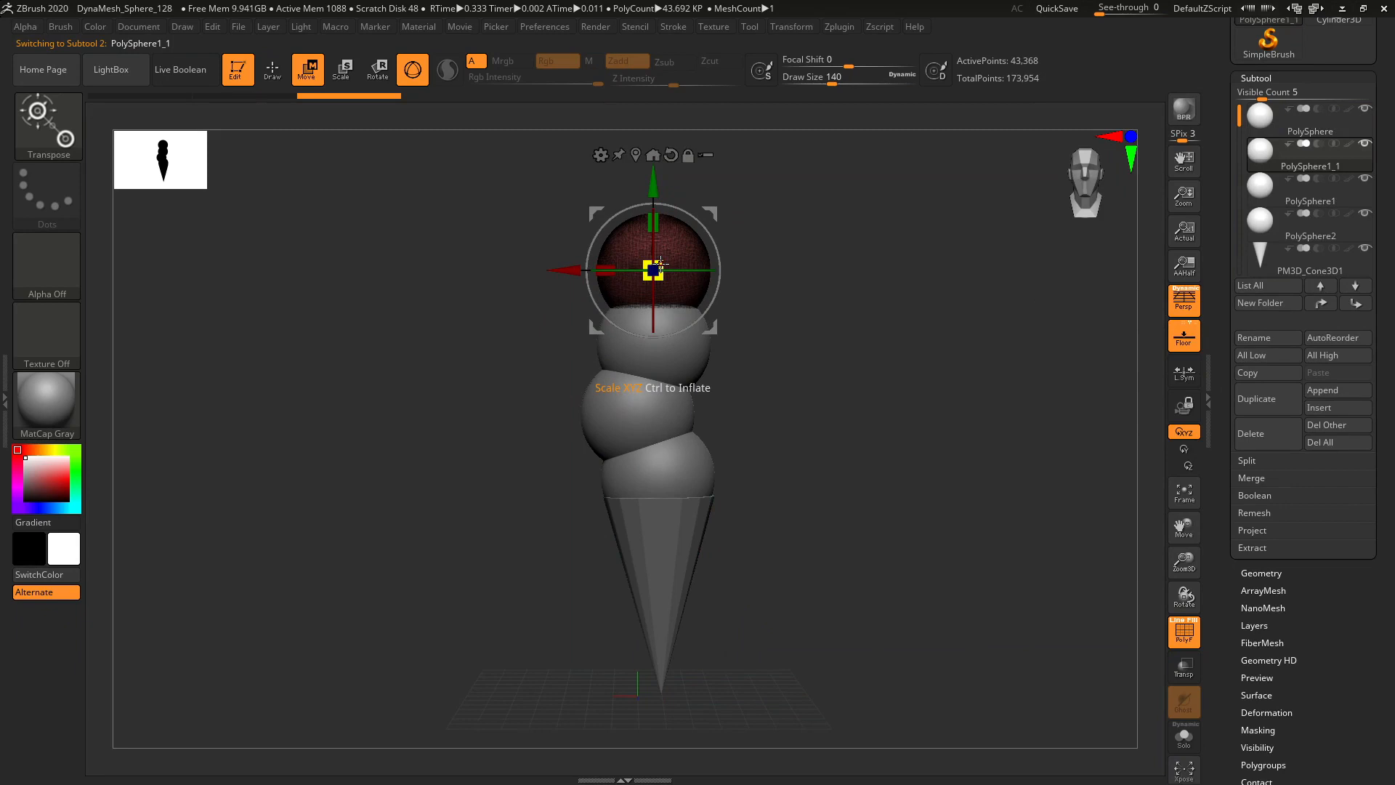
{"action": "left_click_drag", "start_coordinate": [657, 265], "coordinate": [649, 300]}
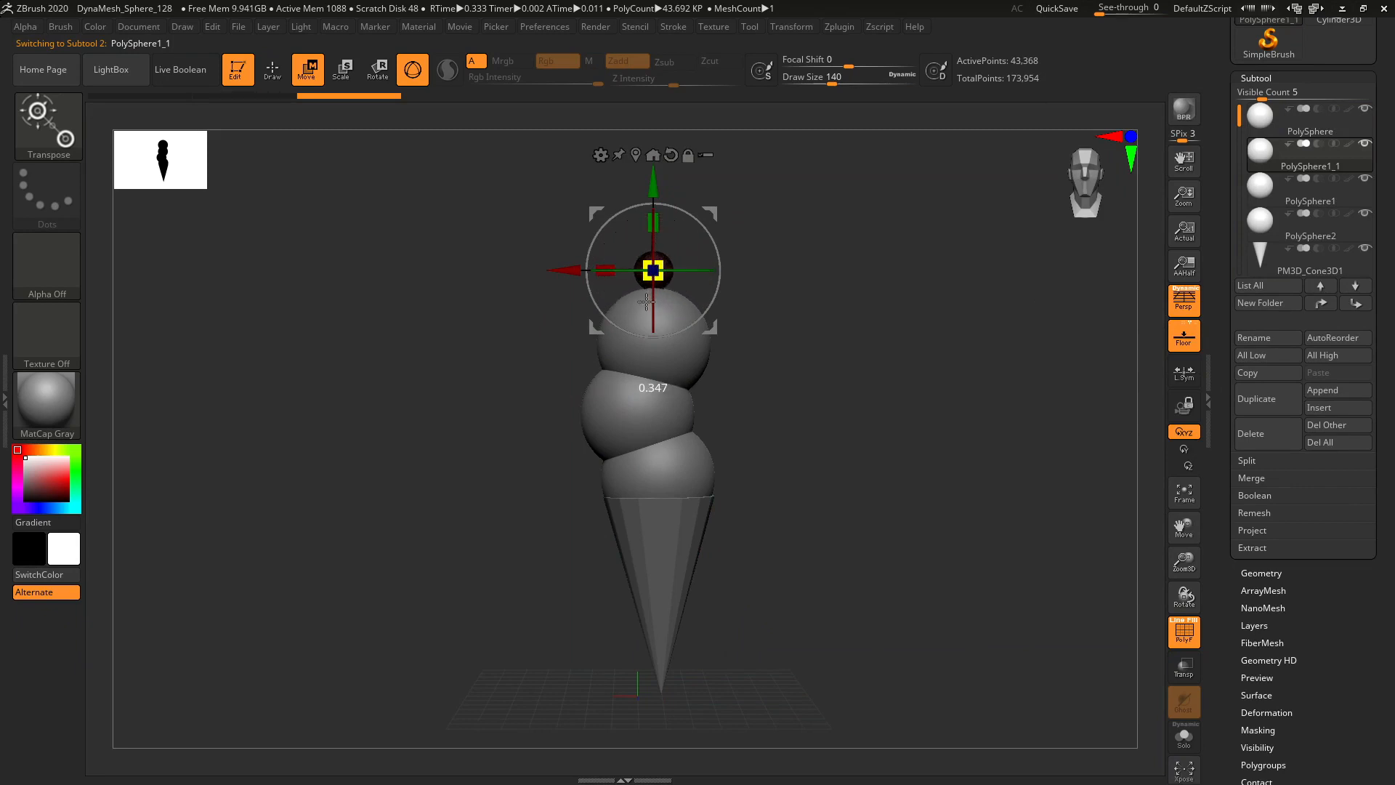
{"action": "left_click_drag", "start_coordinate": [655, 187], "coordinate": [657, 198]}
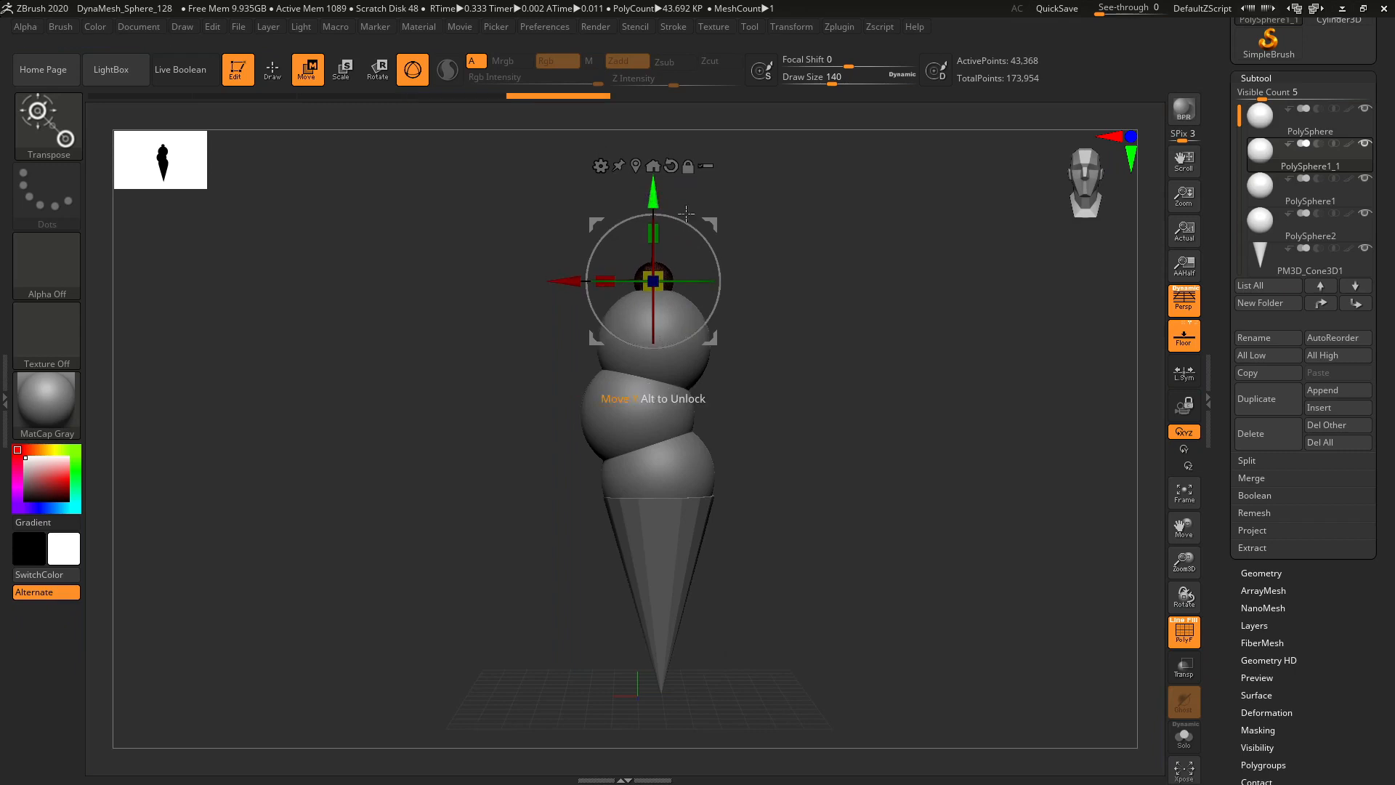
{"action": "mouse_move", "coordinate": [872, 404]}
{"action": "left_mouse_down"}
{"action": "mouse_move", "coordinate": [810, 405]}
{"action": "mouse_move", "coordinate": [872, 405]}
{"action": "left_mouse_up"}
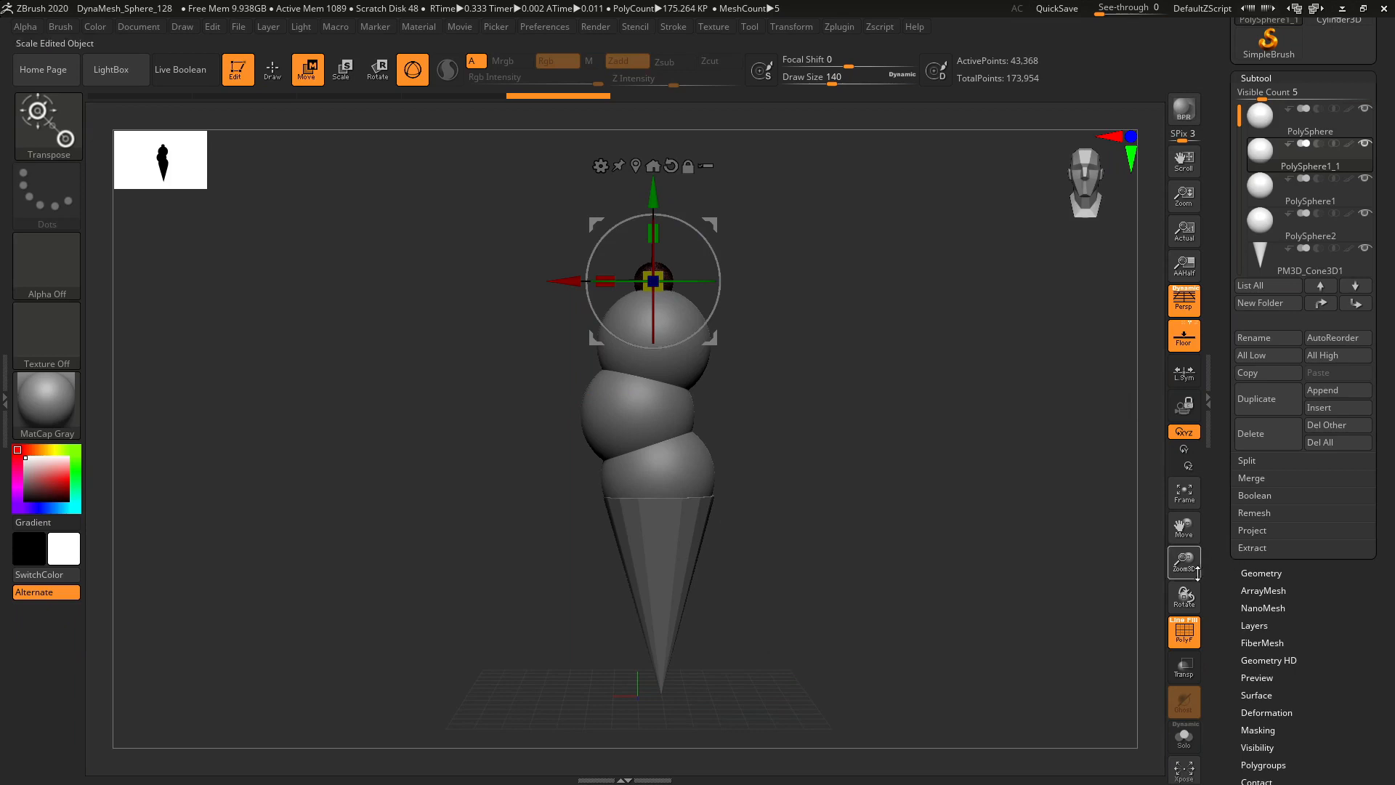
{"action": "left_click_drag", "start_coordinate": [1198, 571], "coordinate": [1212, 647]}
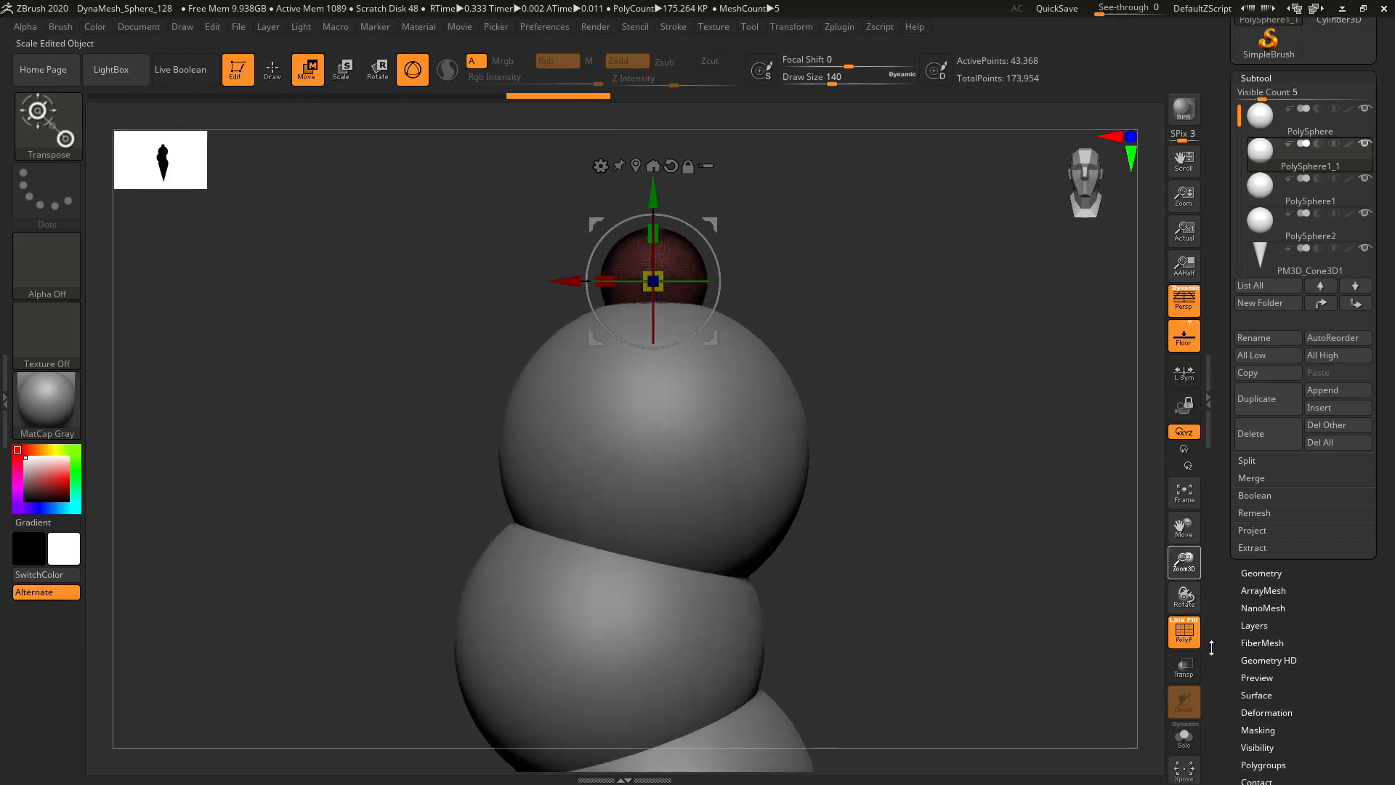
{"action": "left_click_drag", "start_coordinate": [1158, 465], "coordinate": [1168, 514]}
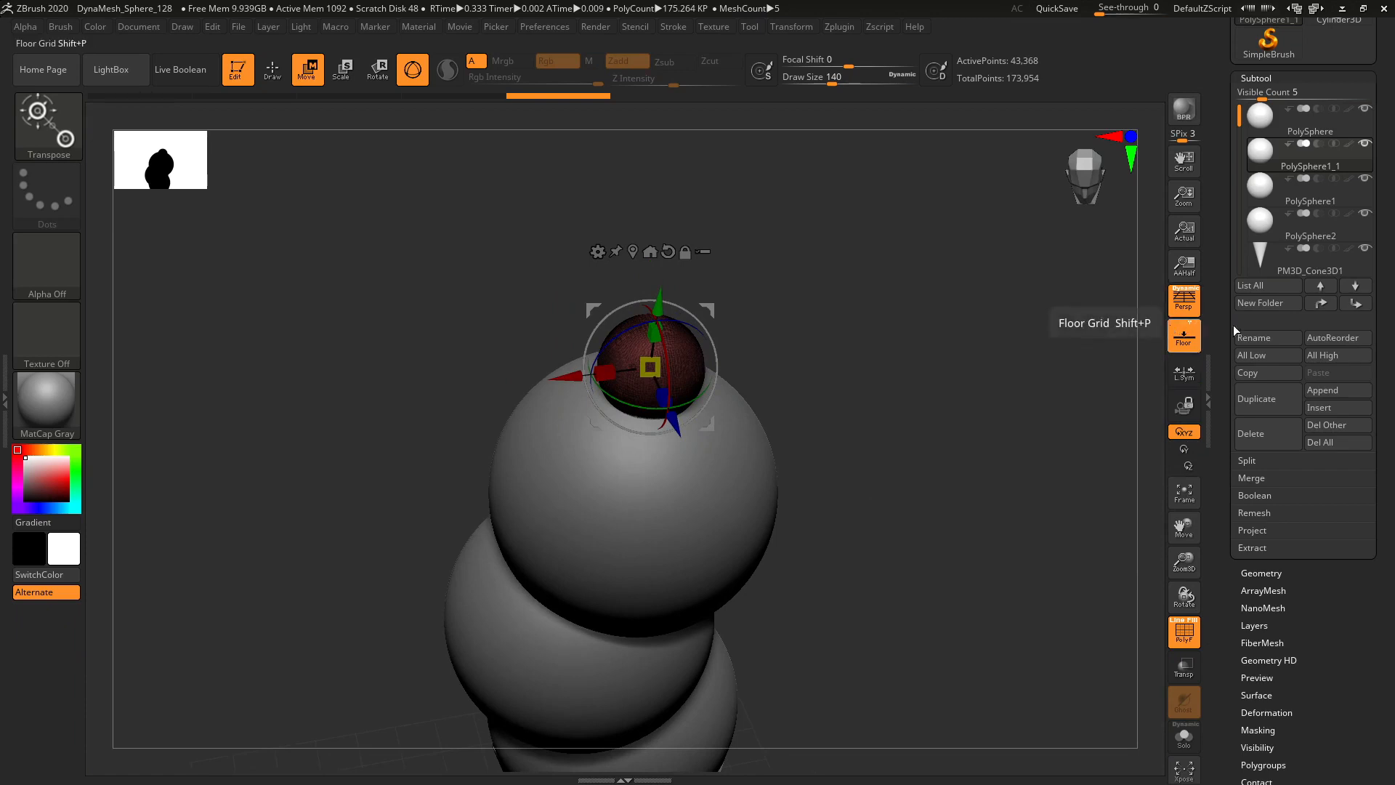
- Make the bottom sphere's subtool, PolySphere2, active and choose the Inflat brush for sculpting
{"action": "left_click", "coordinate": [1333, 236]}
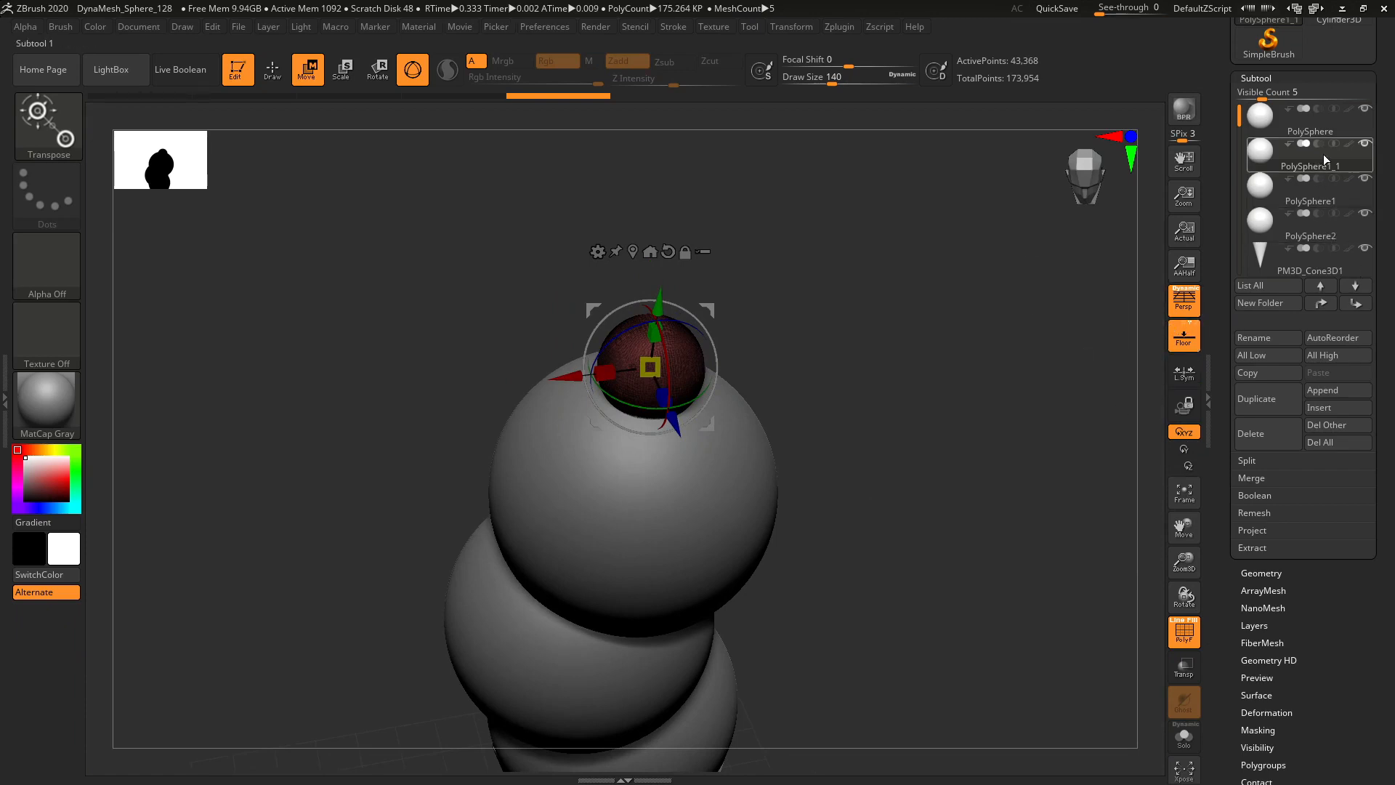
{"action": "mouse_move", "coordinate": [1161, 430]}
{"action": "left_mouse_down"}
{"action": "mouse_move", "coordinate": [1149, 338]}
{"action": "mouse_move", "coordinate": [1119, 330]}
{"action": "left_mouse_up"}
{"action": "left_click", "coordinate": [25, 113]}
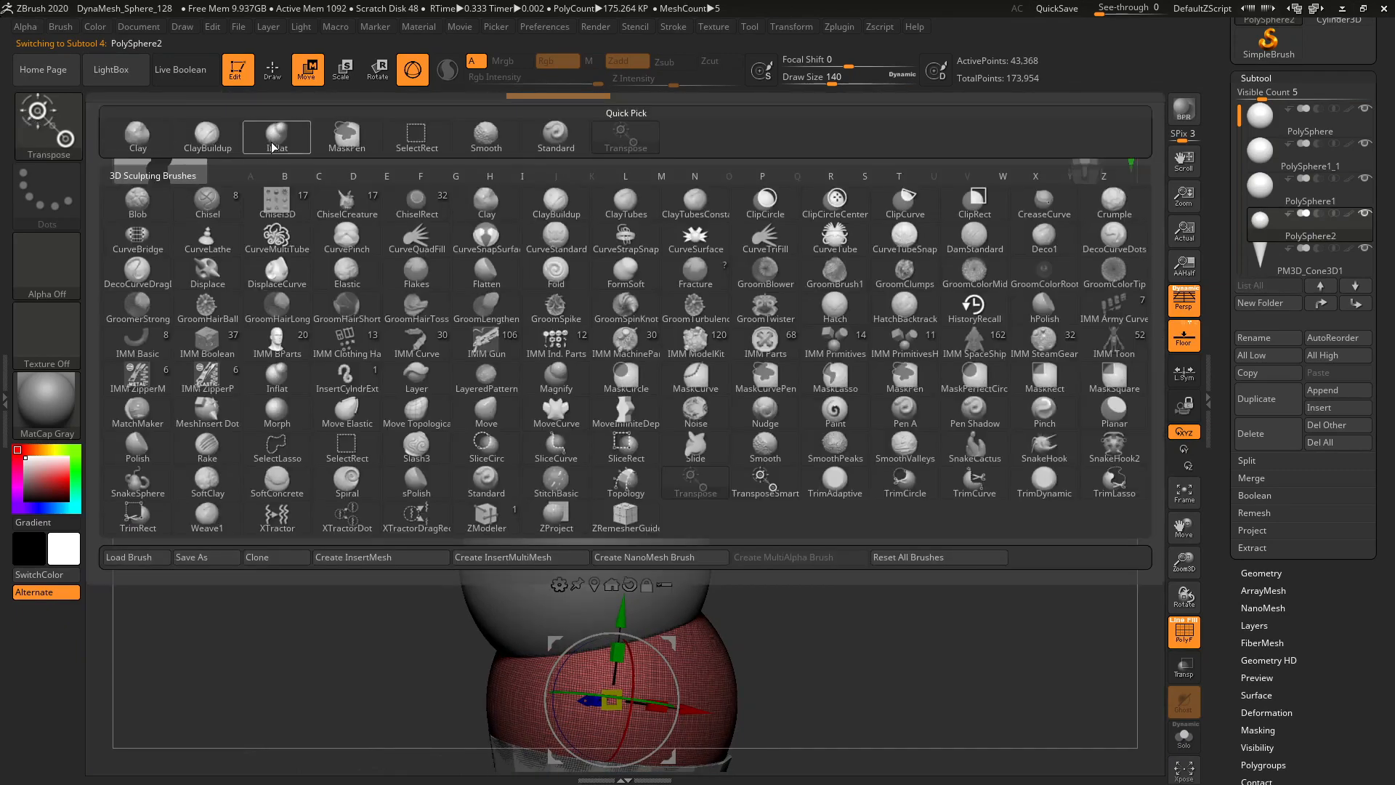
{"action": "left_click", "coordinate": [50, 124]}
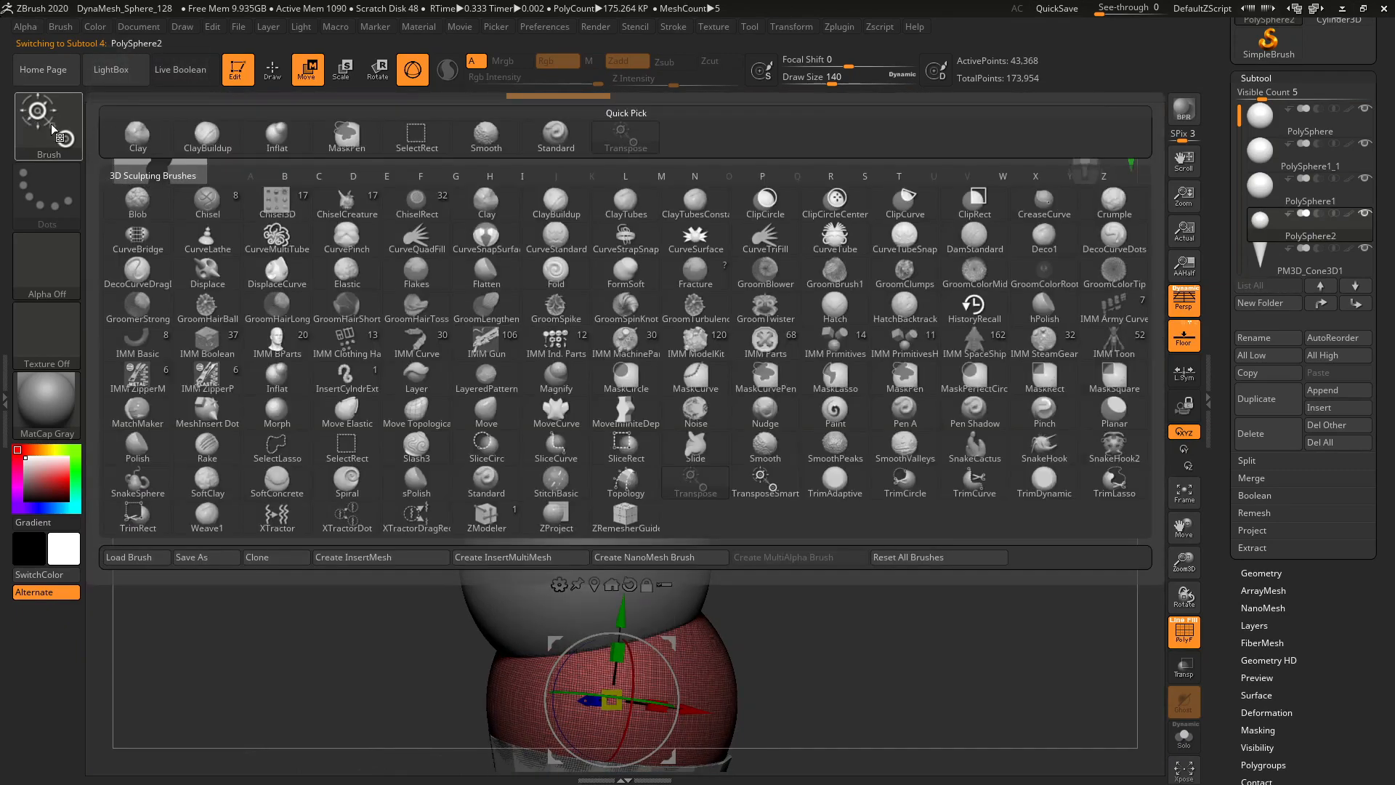
{"action": "key", "text": "i"}
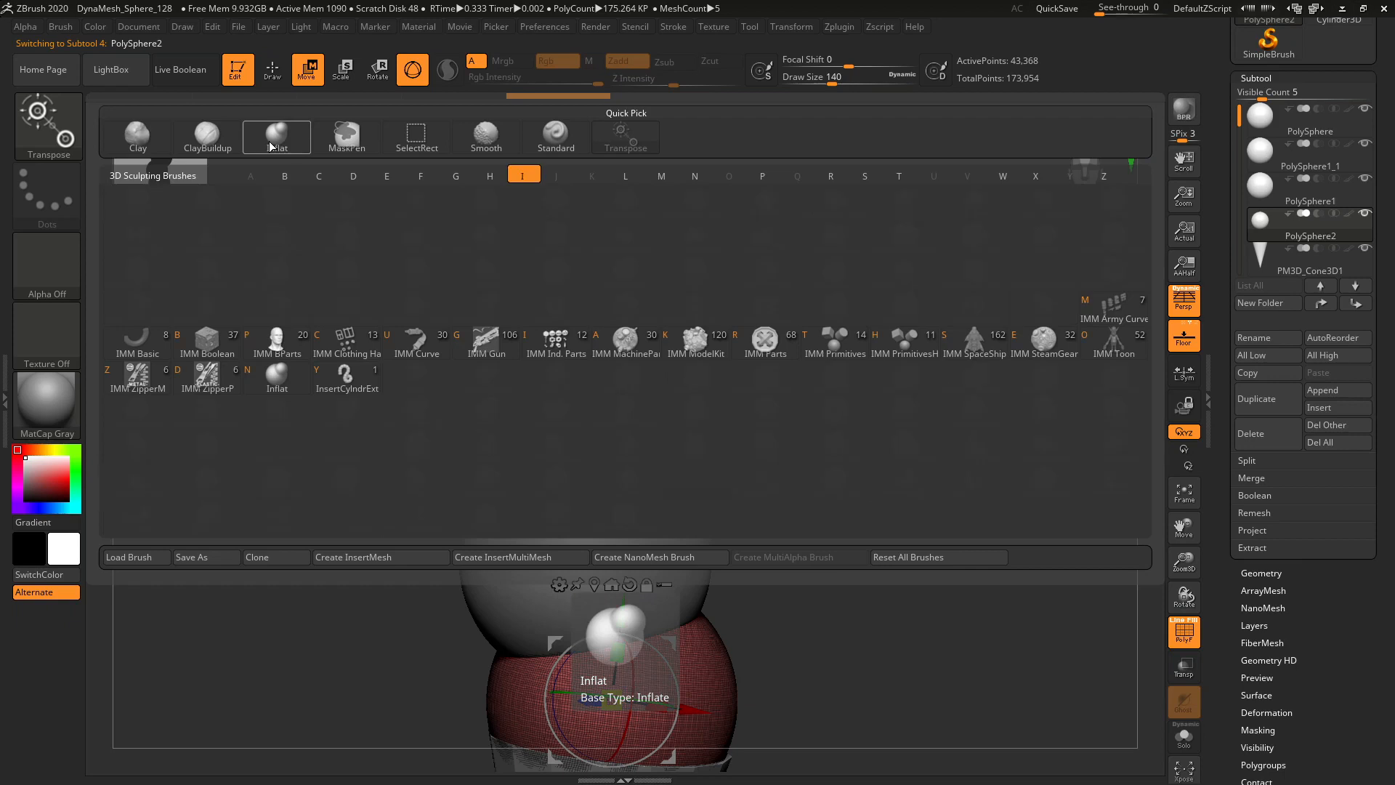
{"action": "left_click", "coordinate": [281, 375]}
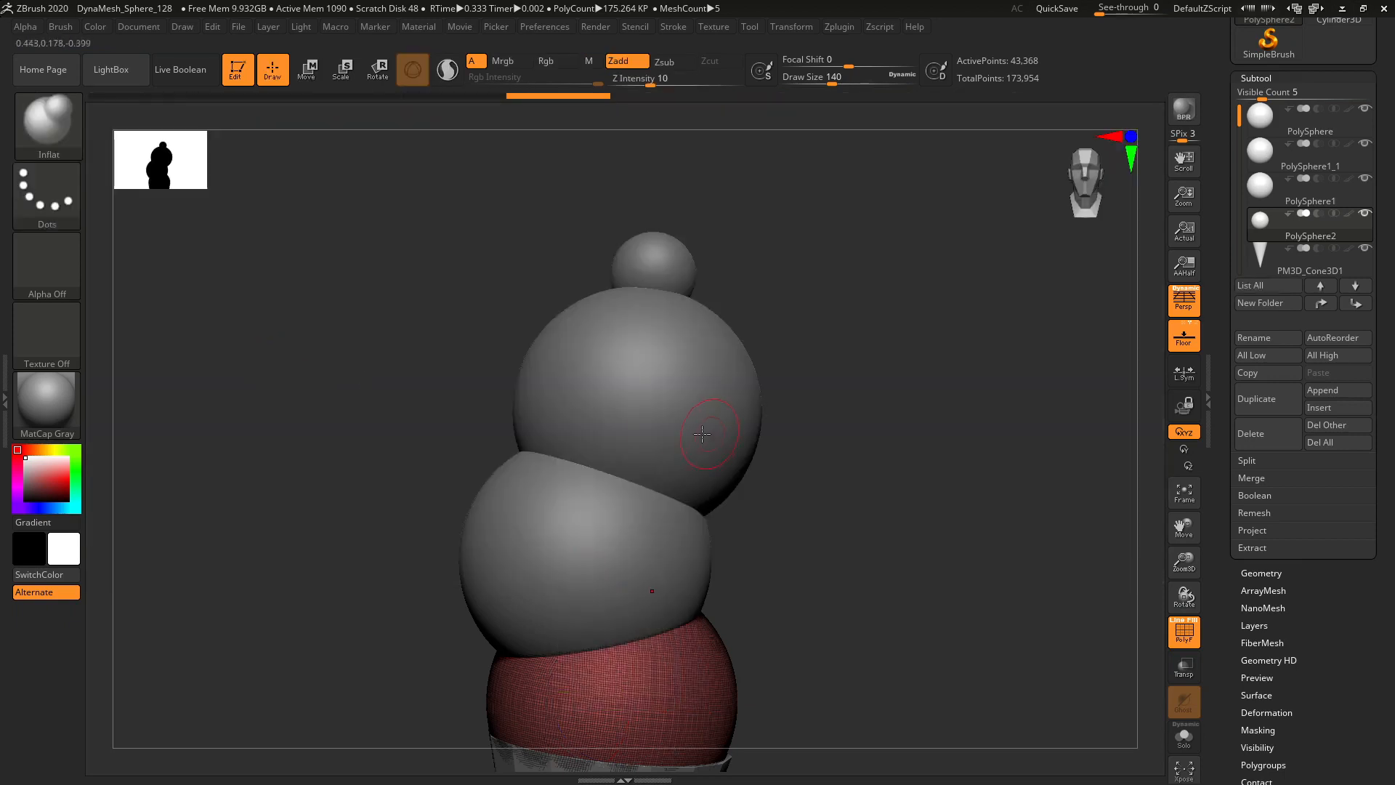
- Inflate the front lower edge of the bottom scoop over the cone's rim and turn off the PolyFrame display
{"action": "left_click", "coordinate": [1184, 494]}
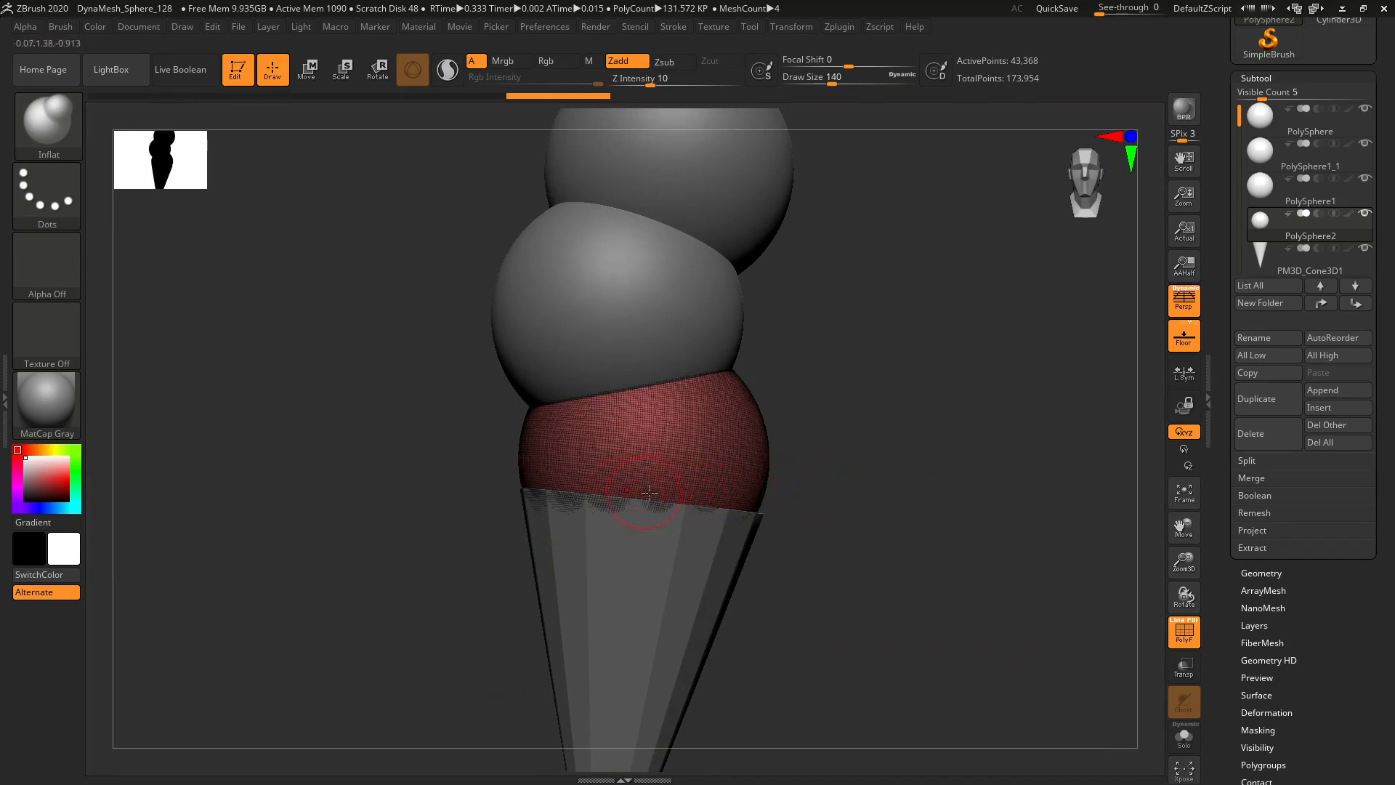
{"action": "left_click_drag", "start_coordinate": [639, 496], "coordinate": [694, 494]}
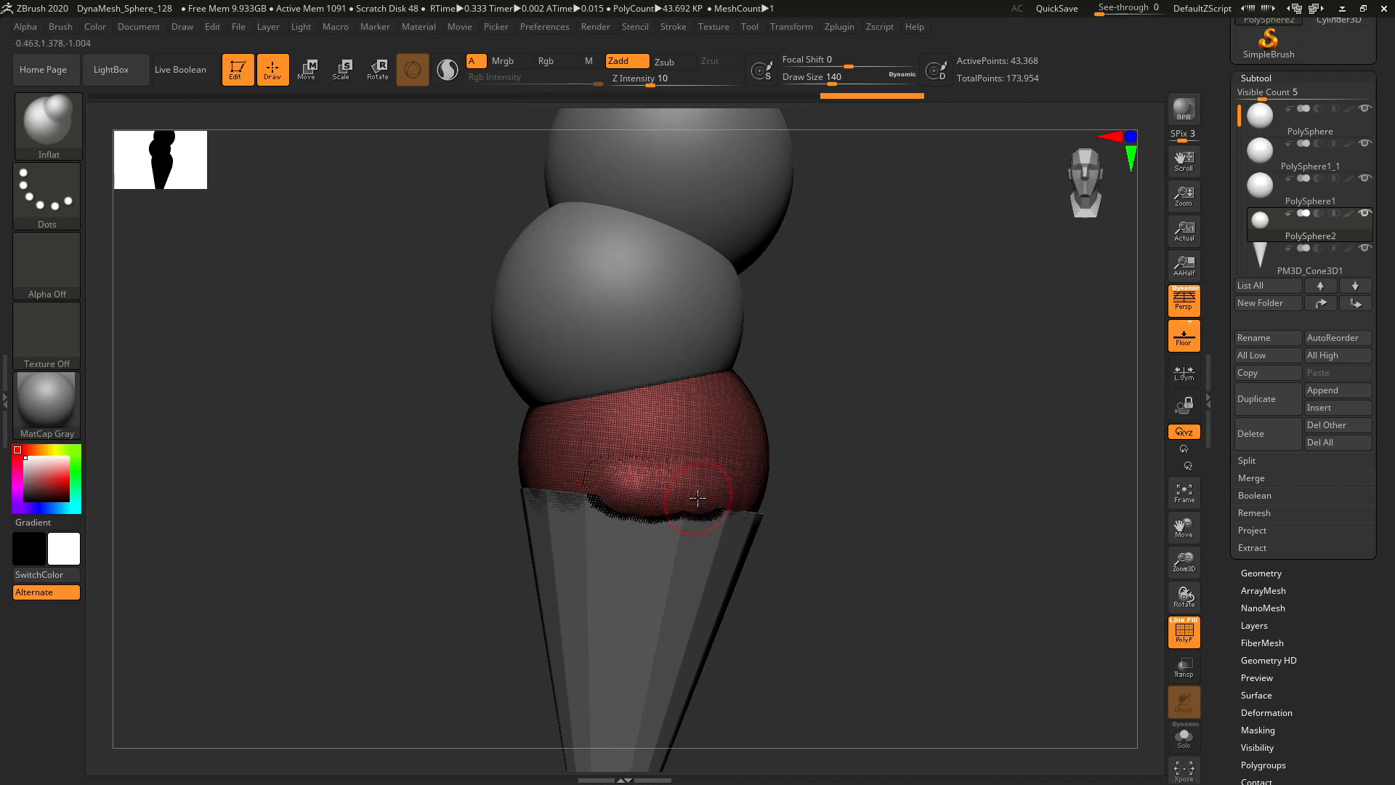
{"action": "left_click", "coordinate": [1186, 638]}
- Continue inflating the bottom scoop's lower edge around the sides and back, forming an uneven lip that overhangs the cone
{"action": "left_click_drag", "start_coordinate": [1152, 571], "coordinate": [1093, 598]}
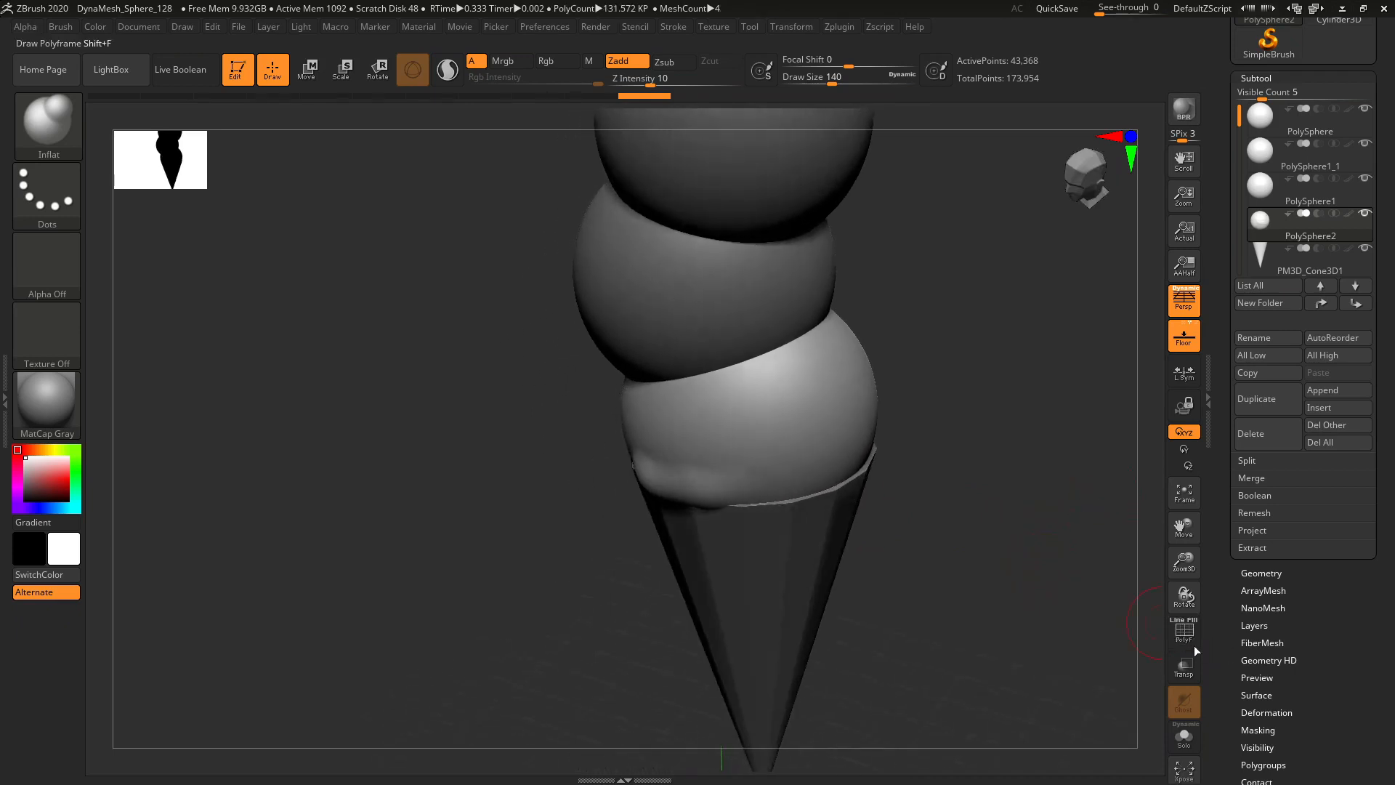
{"action": "left_click_drag", "start_coordinate": [746, 493], "coordinate": [824, 483]}
{"action": "left_click_drag", "start_coordinate": [1184, 528], "coordinate": [1147, 552]}
{"action": "left_click_drag", "start_coordinate": [1119, 549], "coordinate": [1059, 535]}
{"action": "mouse_move", "coordinate": [778, 535]}
{"action": "left_mouse_down"}
{"action": "mouse_move", "coordinate": [856, 492]}
{"action": "mouse_move", "coordinate": [823, 509]}
{"action": "mouse_move", "coordinate": [1083, 508]}
{"action": "left_mouse_up"}
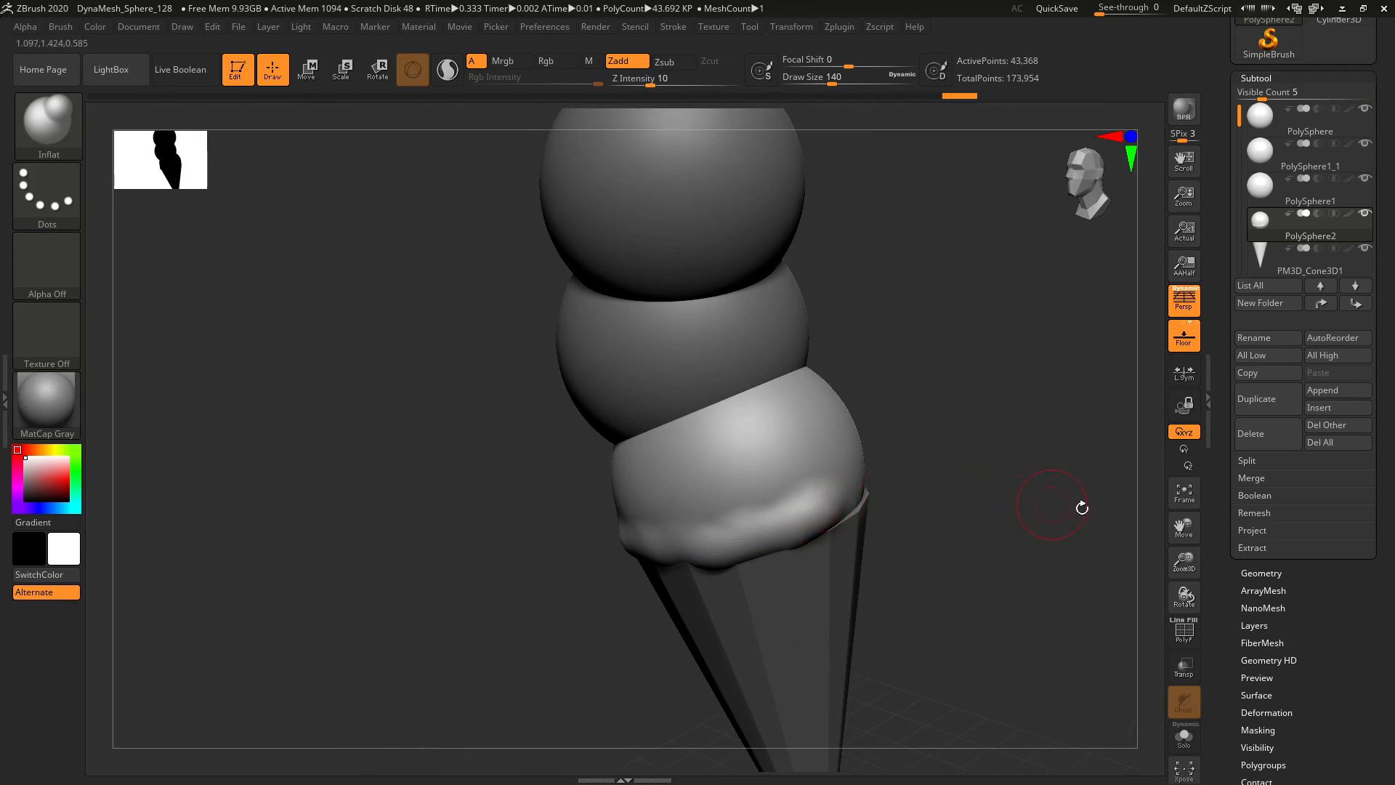
{"action": "left_click_drag", "start_coordinate": [1181, 528], "coordinate": [789, 559]}
{"action": "left_click_drag", "start_coordinate": [1170, 556], "coordinate": [990, 554]}
{"action": "mouse_move", "coordinate": [843, 581]}
{"action": "left_mouse_down"}
{"action": "mouse_move", "coordinate": [907, 556]}
{"action": "mouse_move", "coordinate": [959, 509]}
{"action": "mouse_move", "coordinate": [937, 560]}
{"action": "mouse_move", "coordinate": [989, 498]}
{"action": "left_mouse_up"}
{"action": "mouse_move", "coordinate": [1093, 455]}
{"action": "left_mouse_down"}
{"action": "mouse_move", "coordinate": [1064, 533]}
{"action": "mouse_move", "coordinate": [1115, 561]}
{"action": "mouse_move", "coordinate": [742, 578]}
{"action": "mouse_move", "coordinate": [786, 592]}
{"action": "mouse_move", "coordinate": [836, 520]}
{"action": "left_mouse_up"}
{"action": "mouse_move", "coordinate": [1053, 486]}
{"action": "left_mouse_down"}
{"action": "mouse_move", "coordinate": [974, 501]}
{"action": "mouse_move", "coordinate": [914, 492]}
{"action": "mouse_move", "coordinate": [939, 468]}
{"action": "mouse_move", "coordinate": [931, 479]}
{"action": "left_mouse_up"}
{"action": "left_click_drag", "start_coordinate": [992, 367], "coordinate": [1088, 260]}
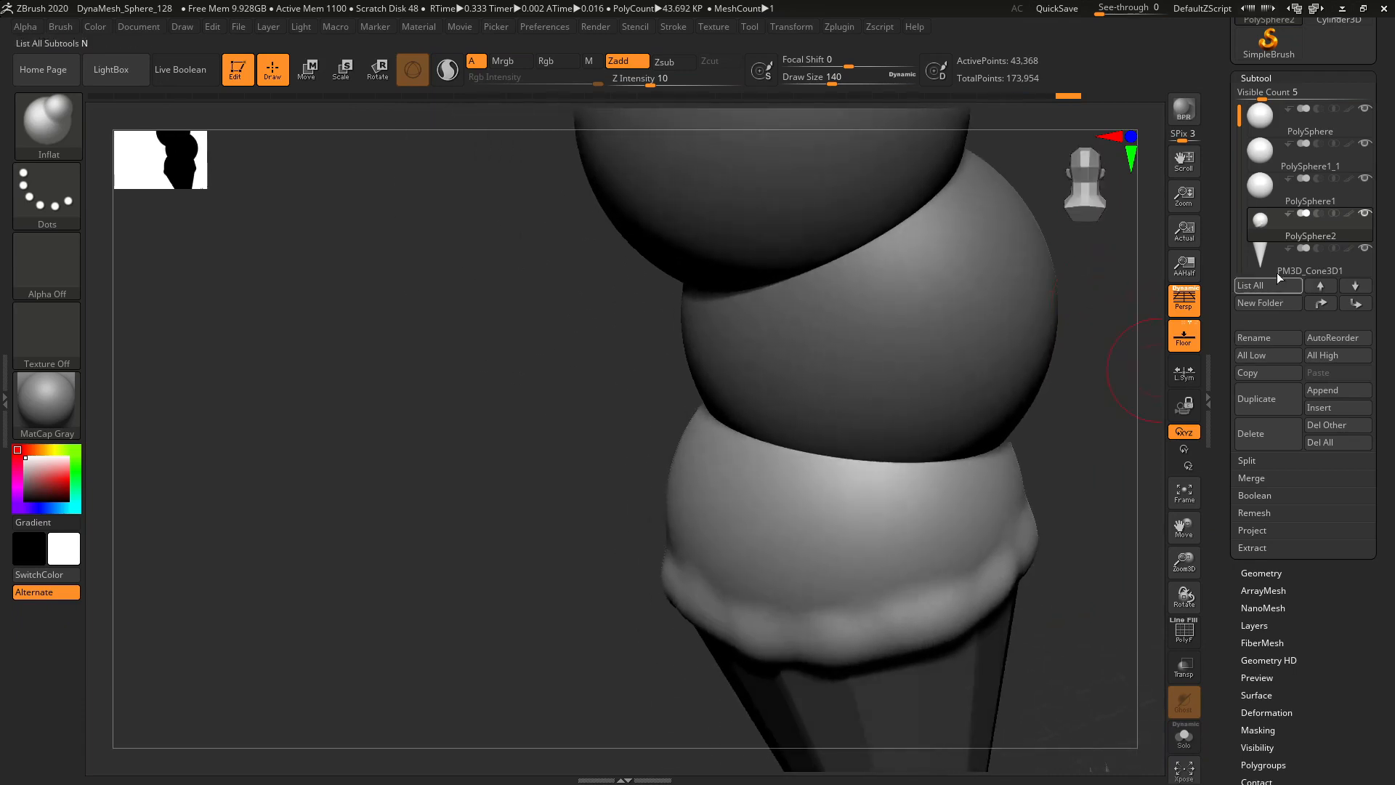
- Make the middle sphere's subtool, PolySphere1, active and inflate a bulging lip along its lower edge above the bottom scoop
{"action": "left_click", "coordinate": [1361, 194]}
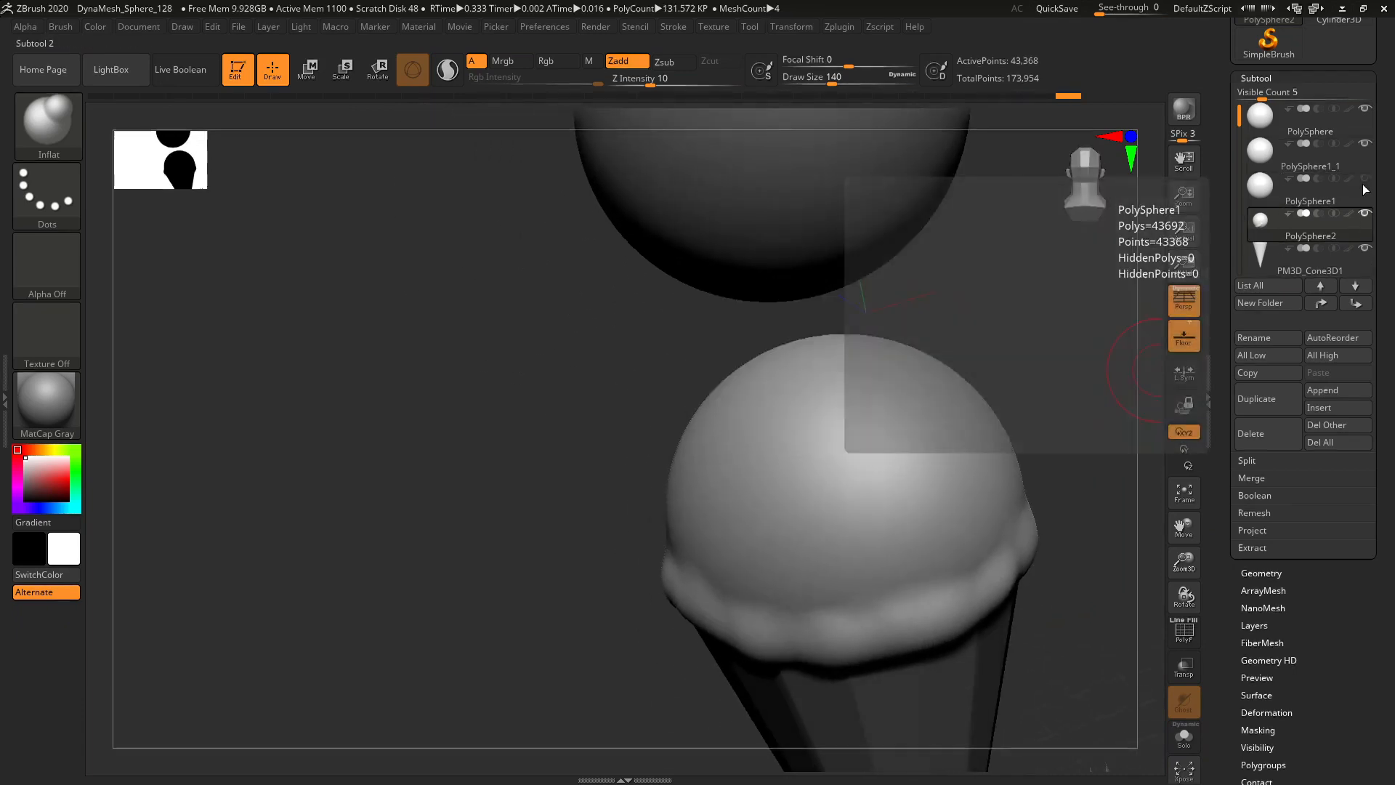
{"action": "left_click_drag", "start_coordinate": [1184, 532], "coordinate": [1071, 583]}
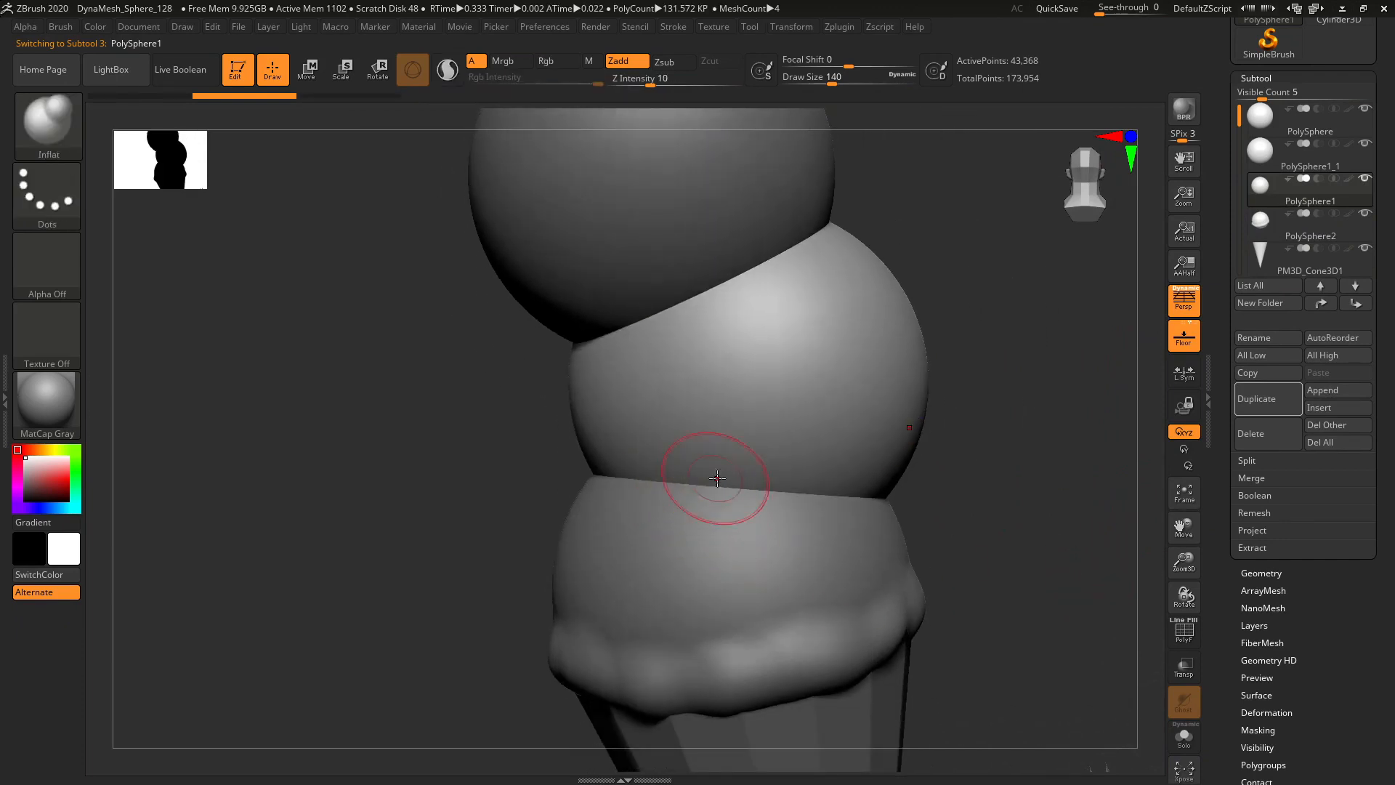
{"action": "left_click_drag", "start_coordinate": [748, 484], "coordinate": [639, 473]}
{"action": "left_click_drag", "start_coordinate": [437, 458], "coordinate": [514, 482]}
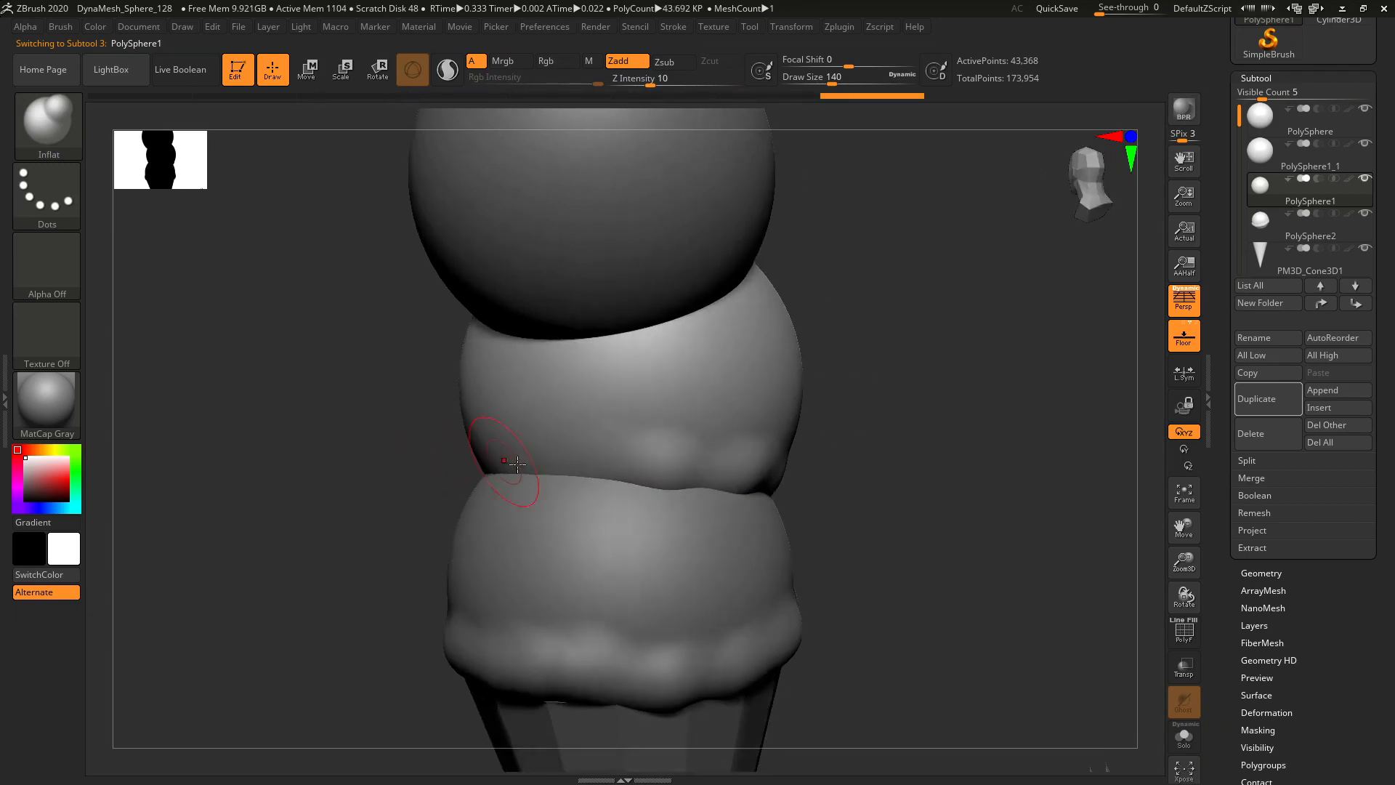
{"action": "mouse_move", "coordinate": [596, 466]}
{"action": "left_mouse_down"}
{"action": "mouse_move", "coordinate": [655, 471]}
{"action": "mouse_move", "coordinate": [545, 460]}
{"action": "mouse_move", "coordinate": [919, 473]}
{"action": "left_mouse_up"}
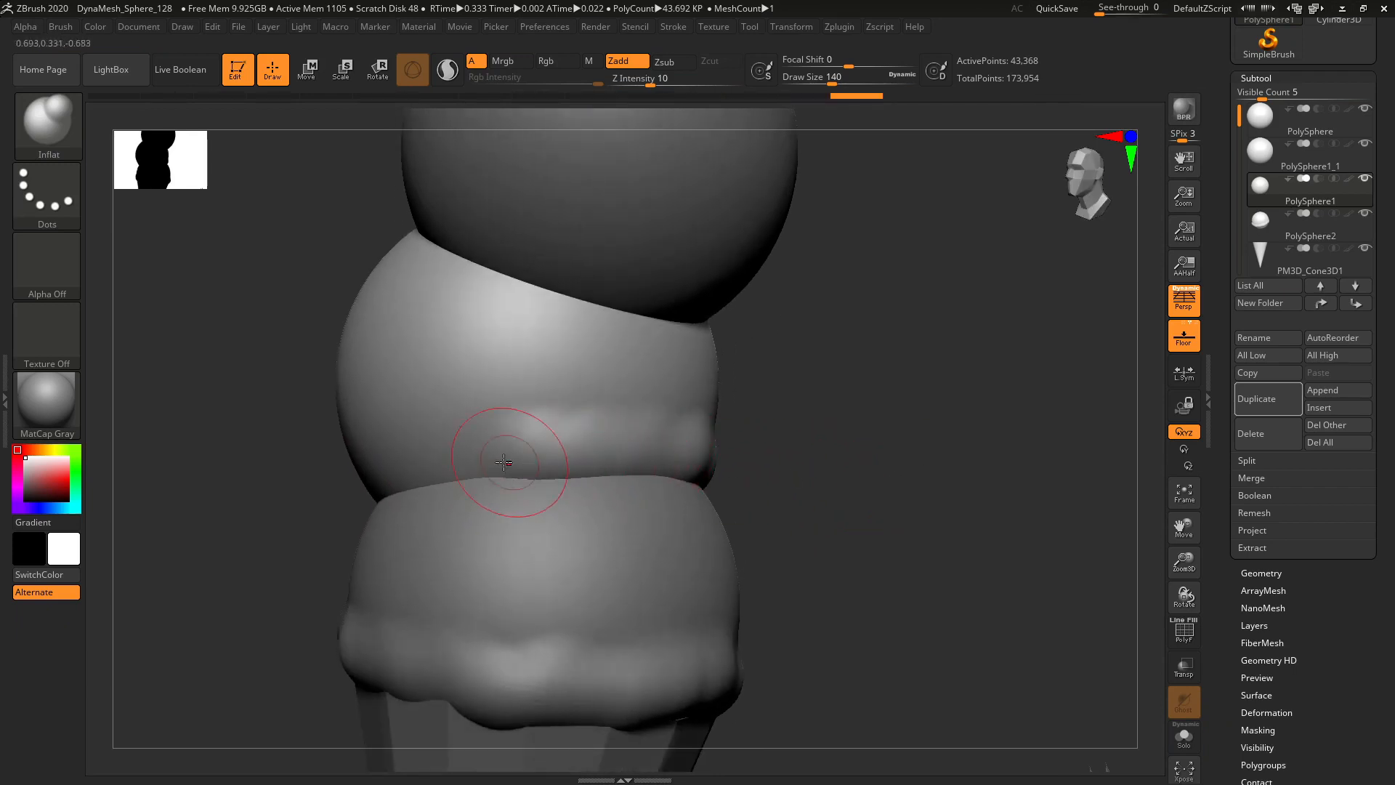
{"action": "left_click_drag", "start_coordinate": [807, 465], "coordinate": [907, 461]}
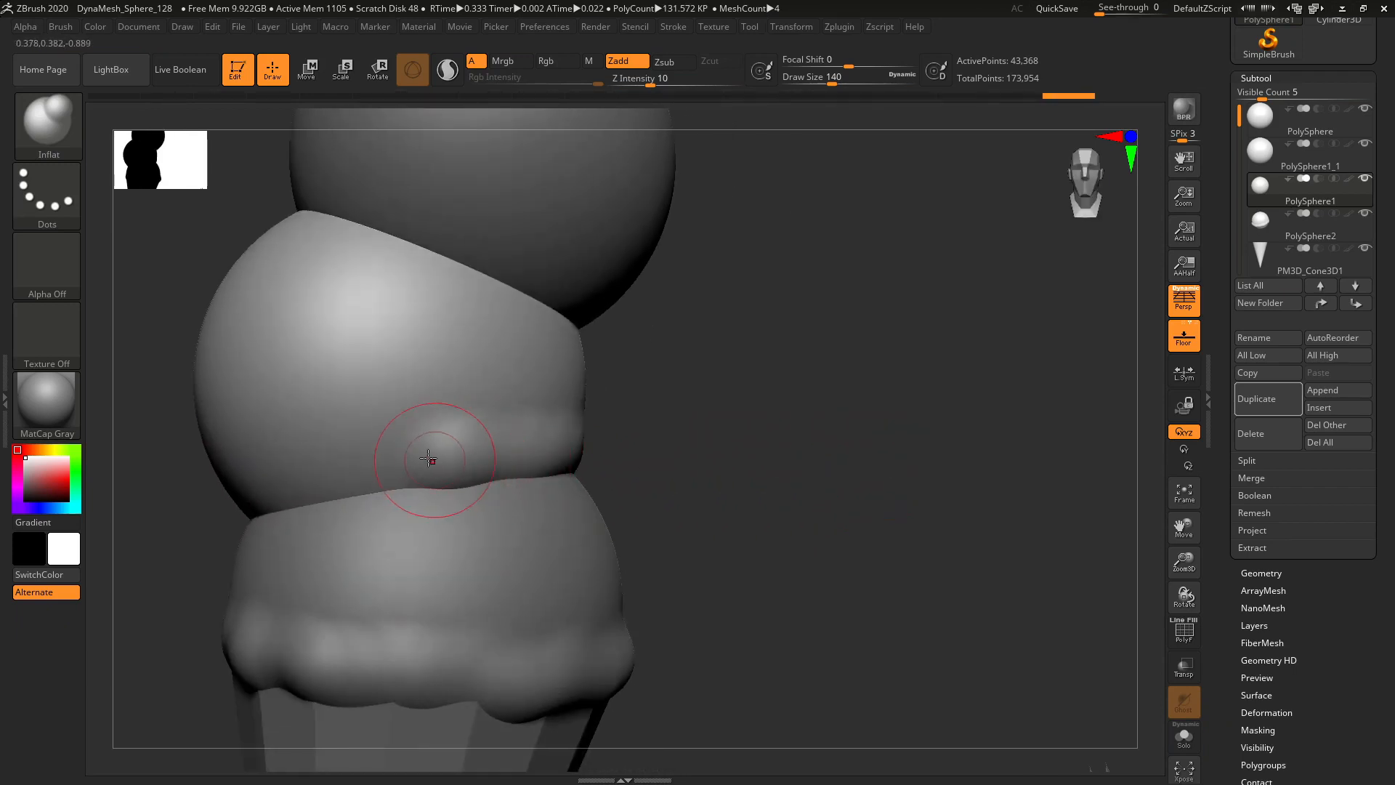
{"action": "left_click_drag", "start_coordinate": [429, 457], "coordinate": [287, 506]}
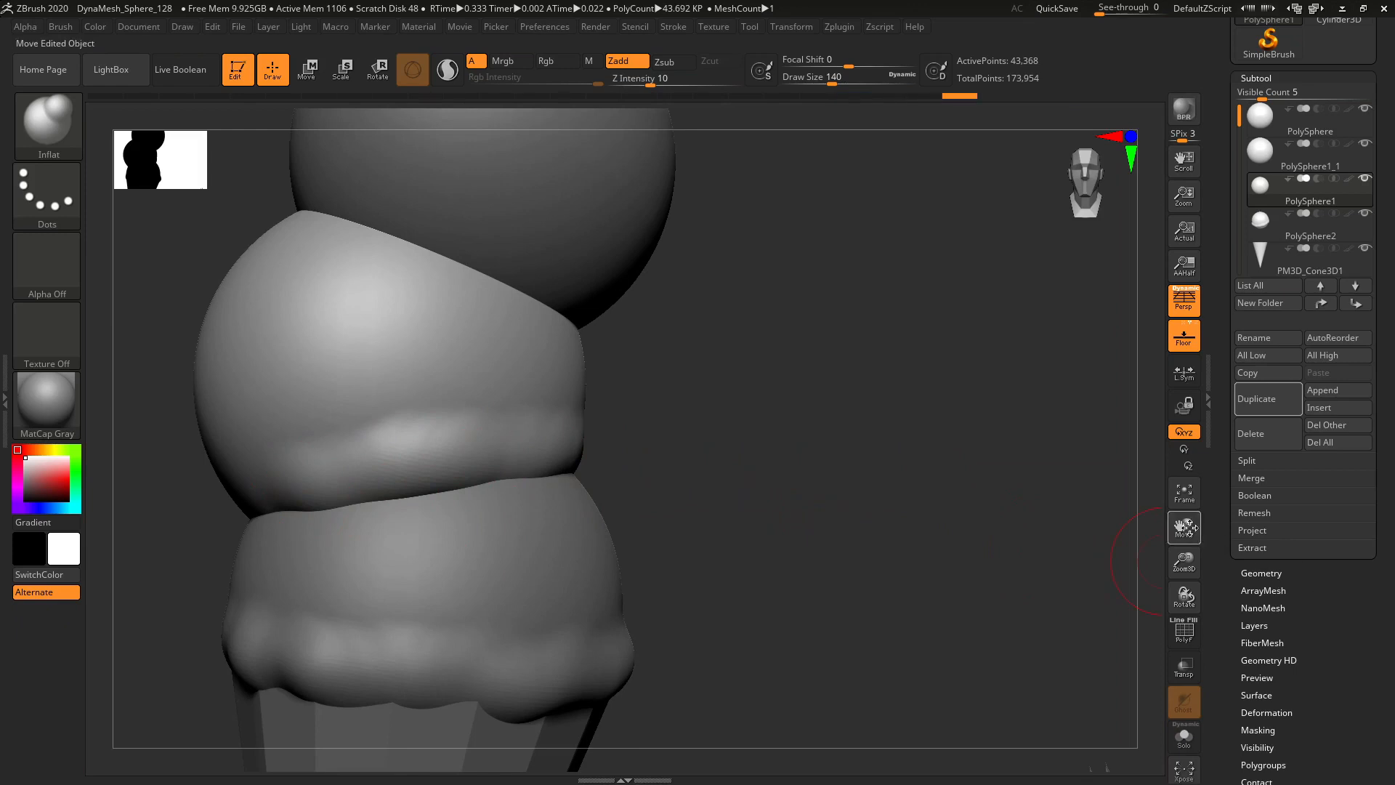
{"action": "mouse_move", "coordinate": [1184, 529]}
{"action": "left_mouse_down"}
{"action": "mouse_move", "coordinate": [1053, 486]}
{"action": "mouse_move", "coordinate": [826, 482]}
{"action": "left_mouse_up"}
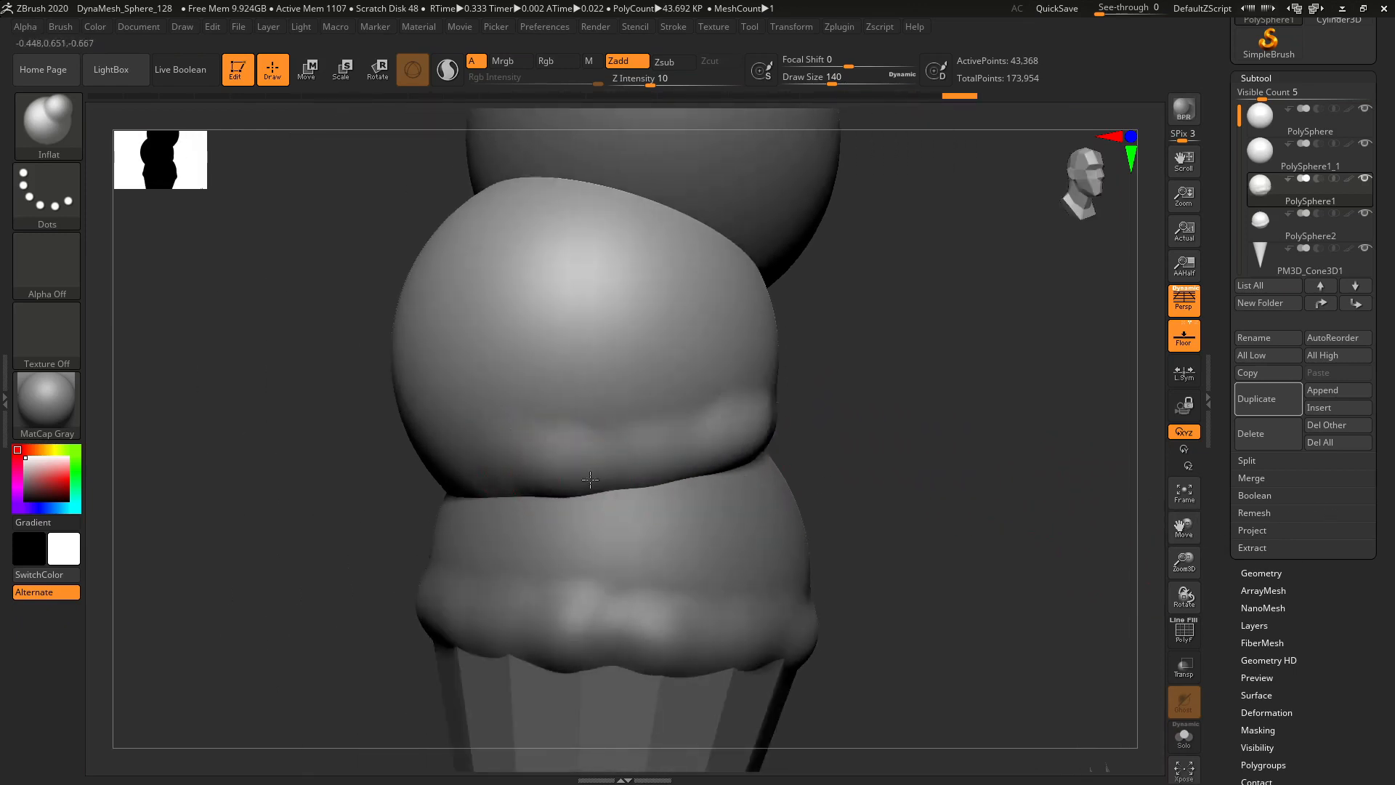
{"action": "left_click_drag", "start_coordinate": [590, 479], "coordinate": [479, 473]}
- Try inflating the side of the middle scoop above its lip, and undo the resulting bulge
{"action": "right_click_drag", "start_coordinate": [625, 356], "coordinate": [891, 414]}
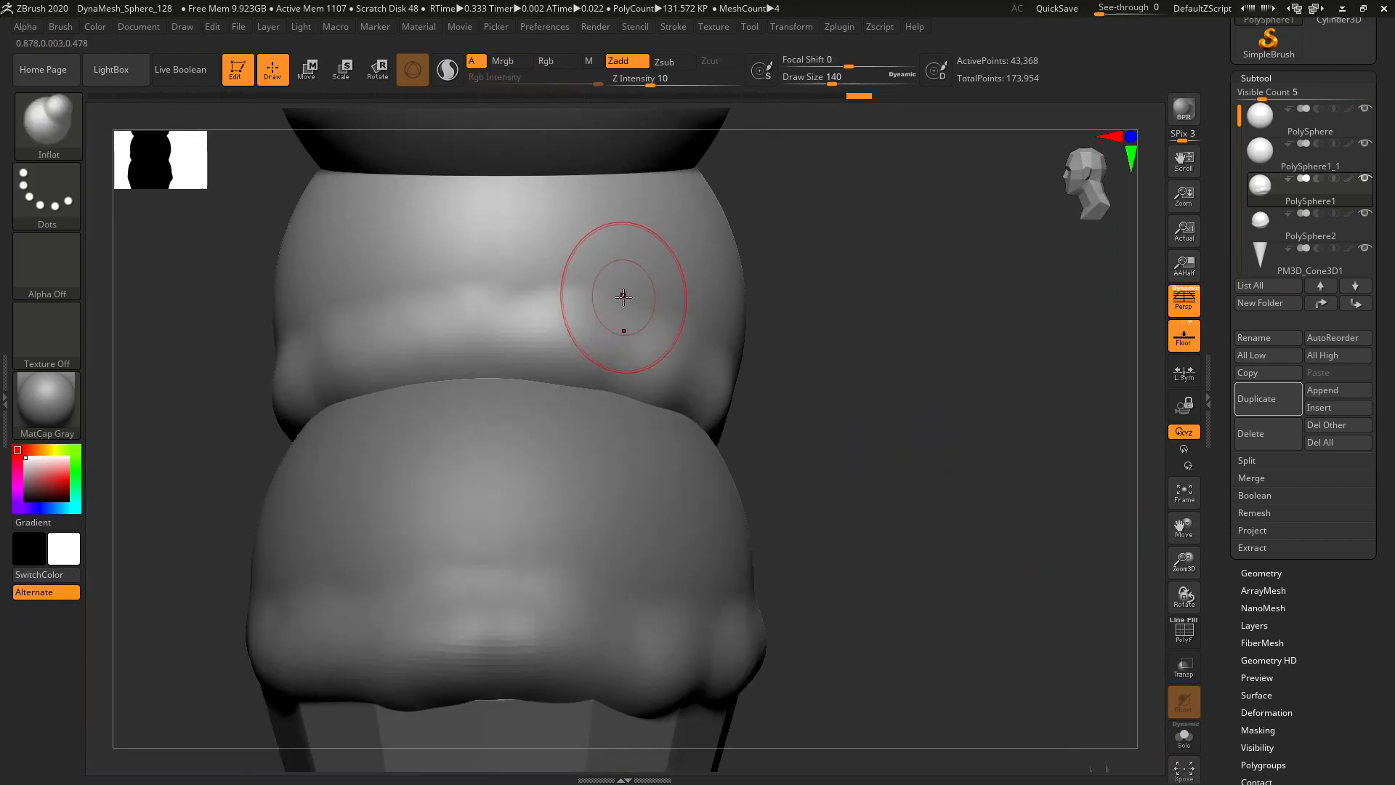
{"action": "left_click_drag", "start_coordinate": [623, 296], "coordinate": [638, 296]}
{"action": "mouse_move", "coordinate": [638, 296]}
{"action": "right_mouse_down"}
{"action": "mouse_move", "coordinate": [882, 487]}
{"action": "mouse_move", "coordinate": [474, 290]}
{"action": "right_mouse_up"}
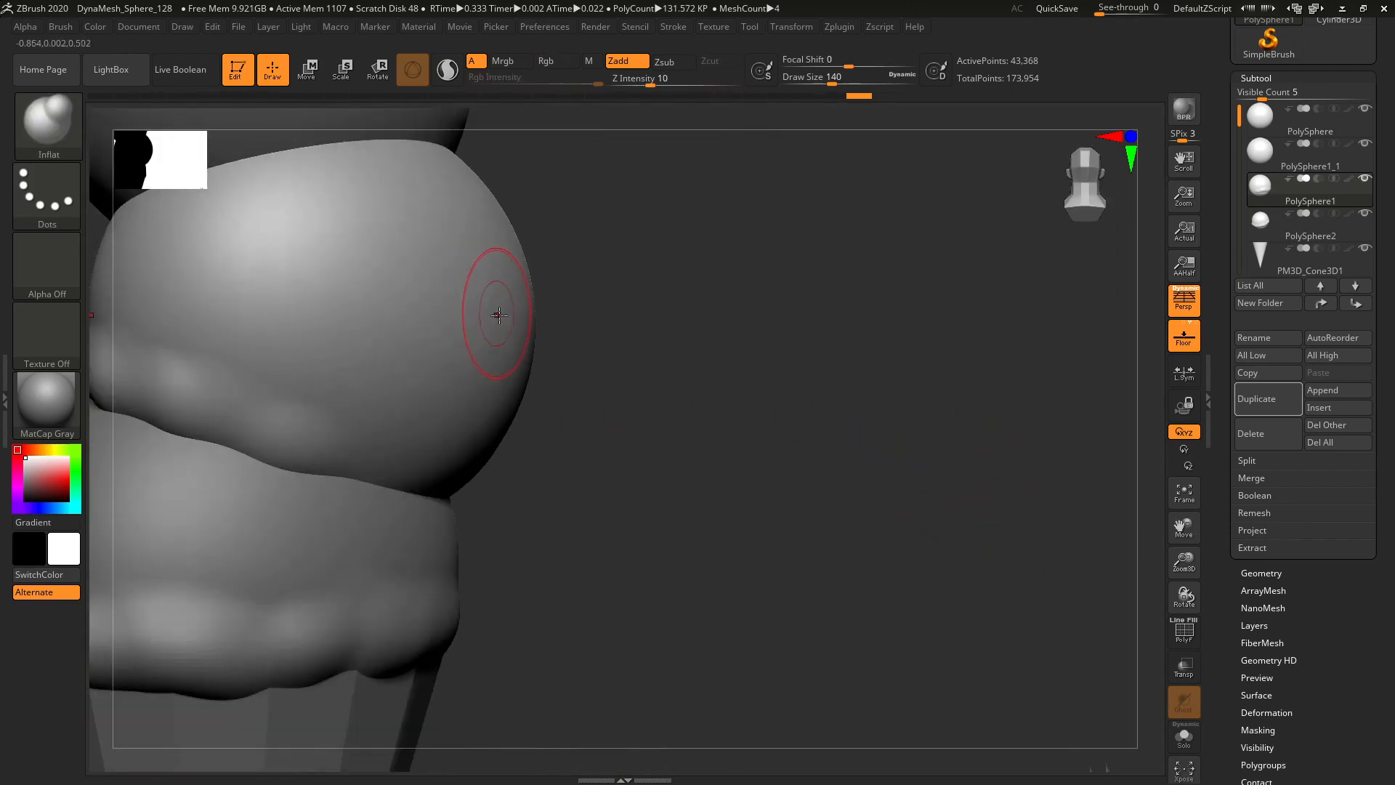
{"action": "mouse_move", "coordinate": [1128, 516]}
{"action": "right_mouse_down"}
{"action": "mouse_move", "coordinate": [1192, 536]}
{"action": "mouse_move", "coordinate": [800, 373]}
{"action": "right_mouse_up"}
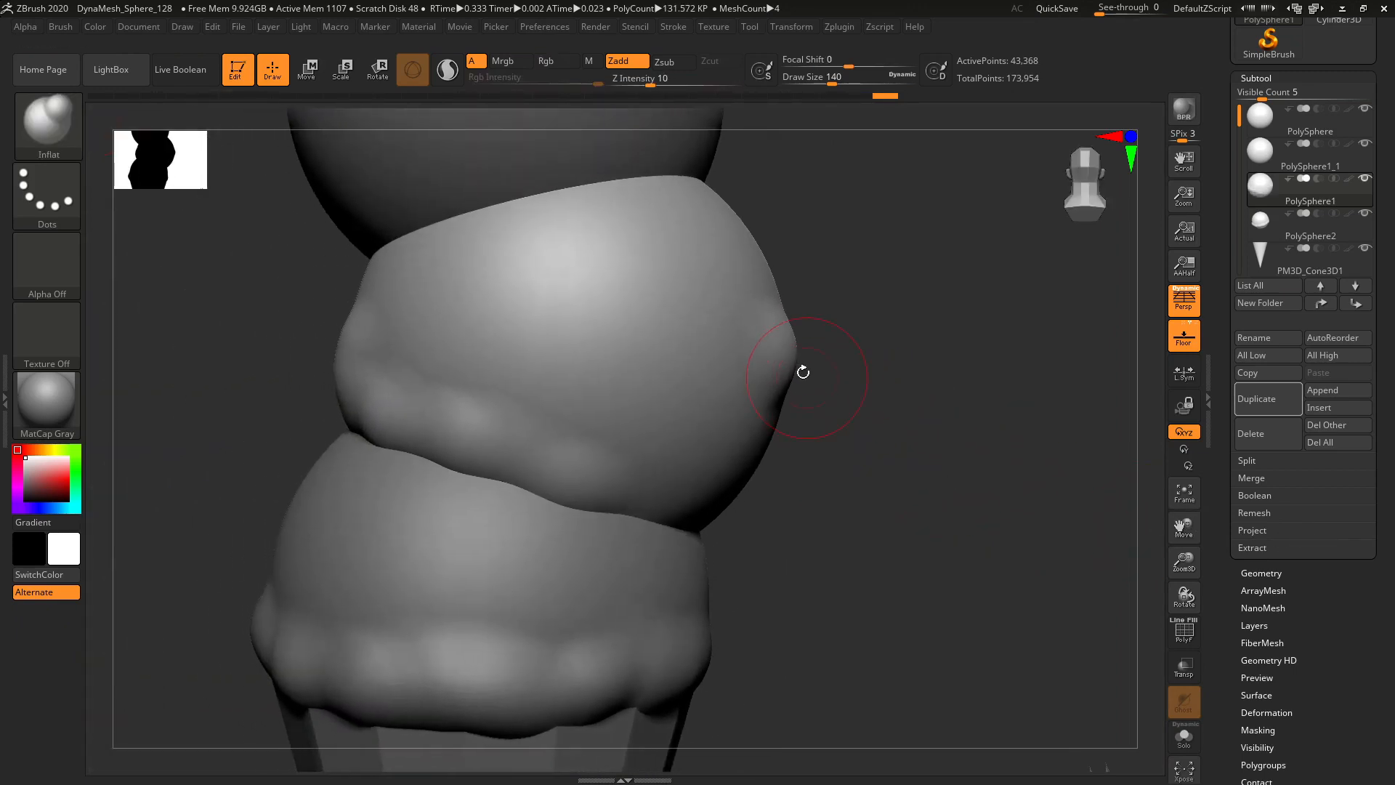
{"action": "mouse_move", "coordinate": [800, 374]}
{"action": "left_mouse_down"}
{"action": "mouse_move", "coordinate": [804, 359]}
{"action": "mouse_move", "coordinate": [844, 362]}
{"action": "left_mouse_up"}
{"action": "key", "text": "ctrl+z"}
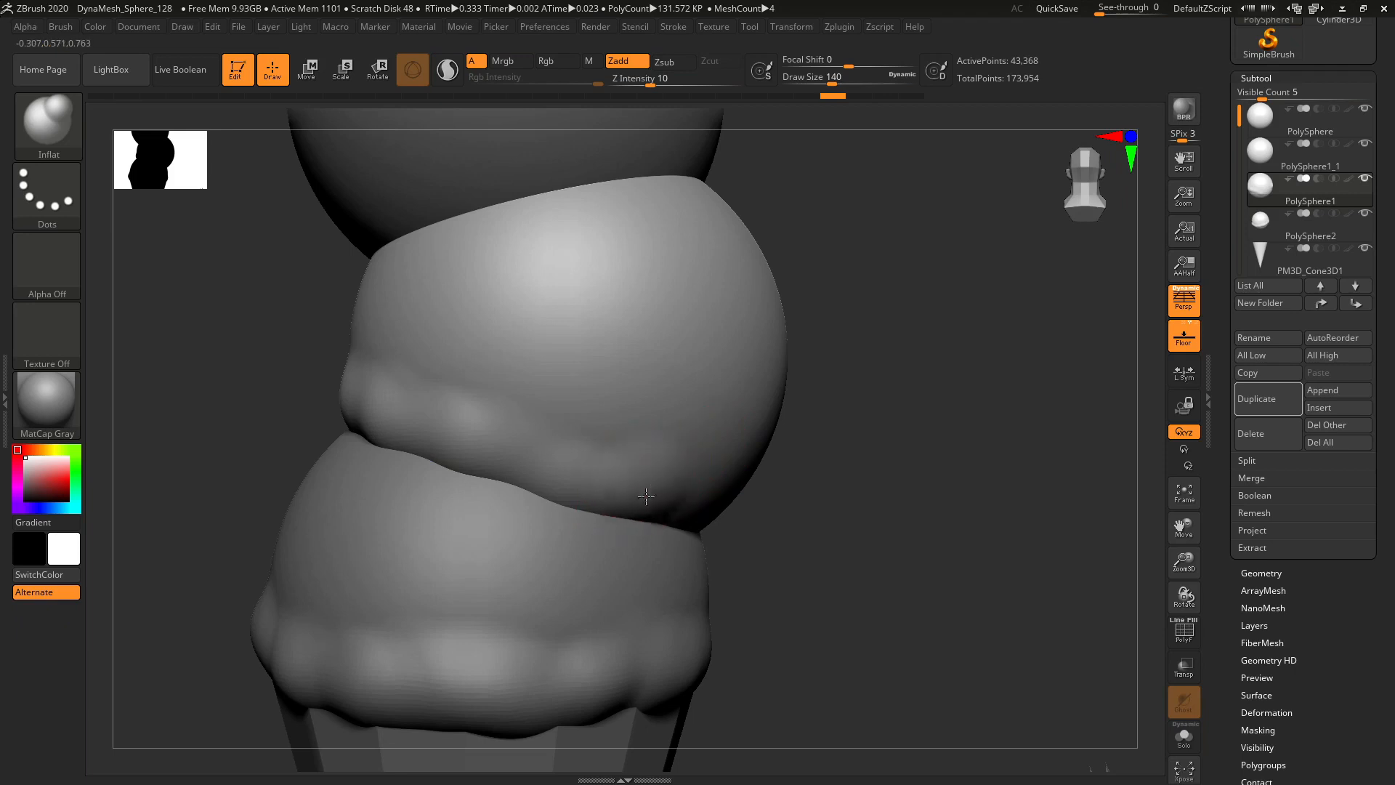
- Inflate the remaining lower edge of the middle scoop where it overhangs, adding a small drip beside the bottom scoop
{"action": "right_click_drag", "start_coordinate": [686, 514], "coordinate": [795, 529]}
{"action": "mouse_move", "coordinate": [724, 540]}
{"action": "left_mouse_down"}
{"action": "mouse_move", "coordinate": [861, 549]}
{"action": "mouse_move", "coordinate": [773, 546]}
{"action": "mouse_move", "coordinate": [817, 575]}
{"action": "mouse_move", "coordinate": [854, 563]}
{"action": "mouse_move", "coordinate": [846, 581]}
{"action": "mouse_move", "coordinate": [873, 598]}
{"action": "mouse_move", "coordinate": [858, 581]}
{"action": "mouse_move", "coordinate": [854, 592]}
{"action": "left_mouse_up"}
{"action": "key", "text": "ctrl+z"}
{"action": "left_click_drag", "start_coordinate": [1075, 629], "coordinate": [987, 605]}
{"action": "left_click_drag", "start_coordinate": [1190, 526], "coordinate": [1012, 492]}
{"action": "left_click_drag", "start_coordinate": [1184, 560], "coordinate": [1165, 535]}
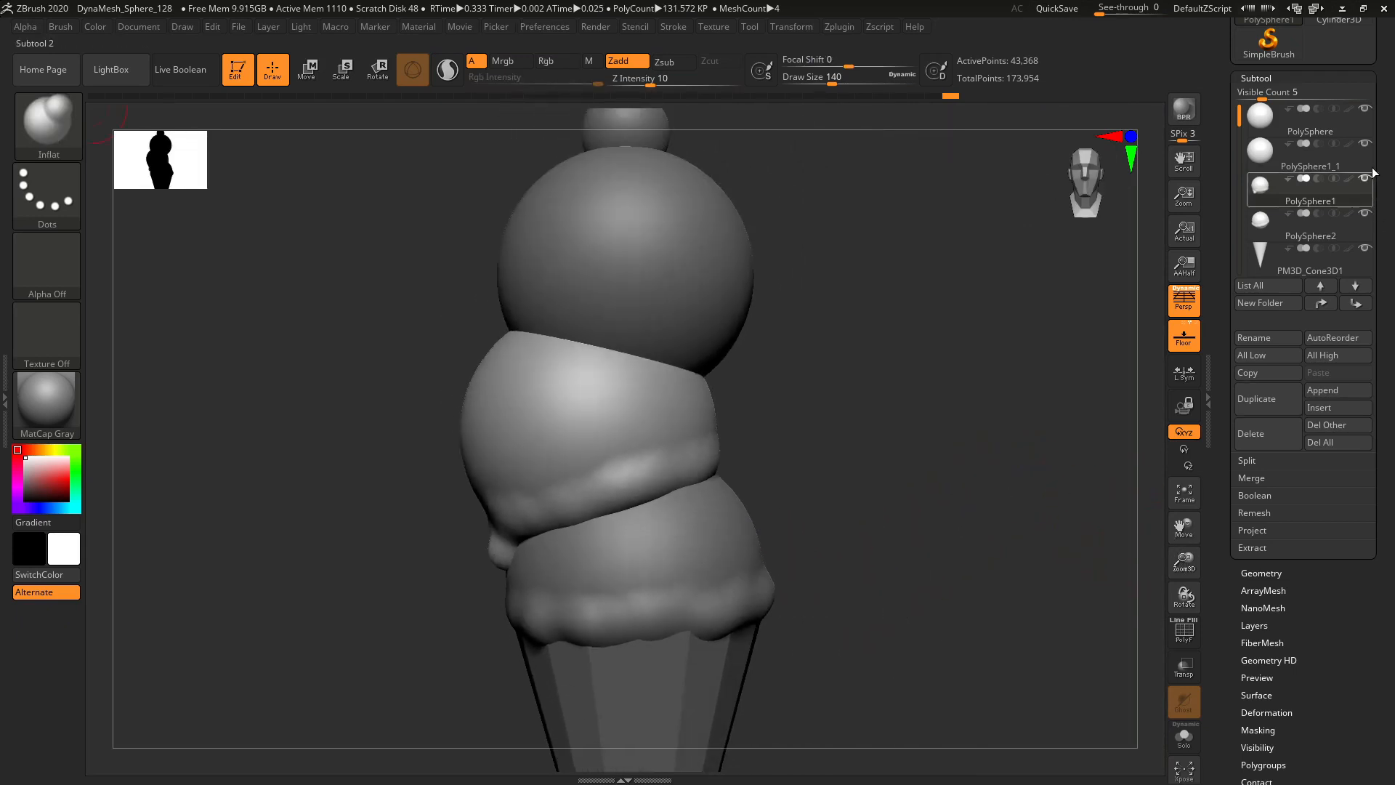
- Make the large upper sphere's subtool, PolySphere, active and begin inflating a lip along its lower edge
{"action": "left_click", "coordinate": [1367, 145]}
{"action": "left_click", "coordinate": [1366, 144]}
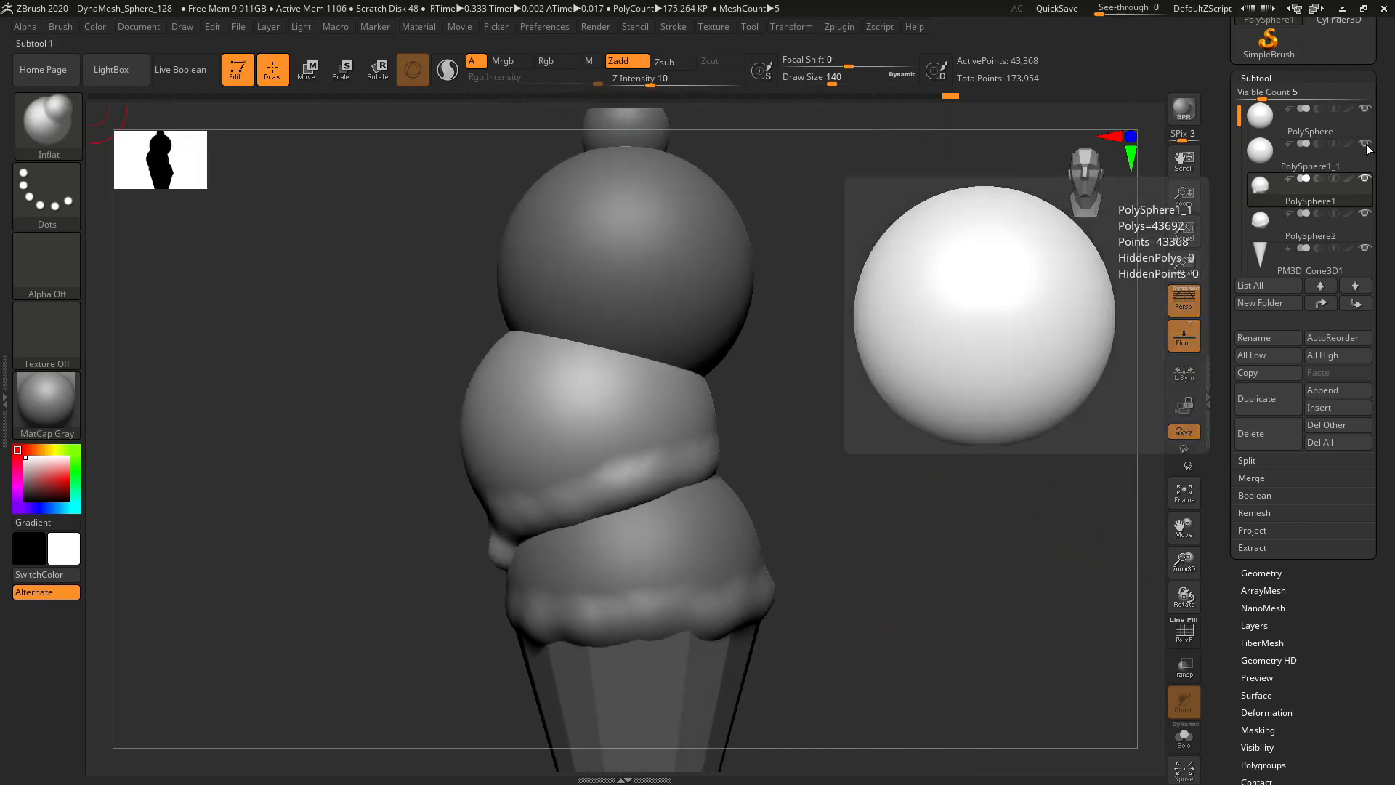
{"action": "left_click", "coordinate": [1367, 215]}
{"action": "left_click", "coordinate": [1366, 214]}
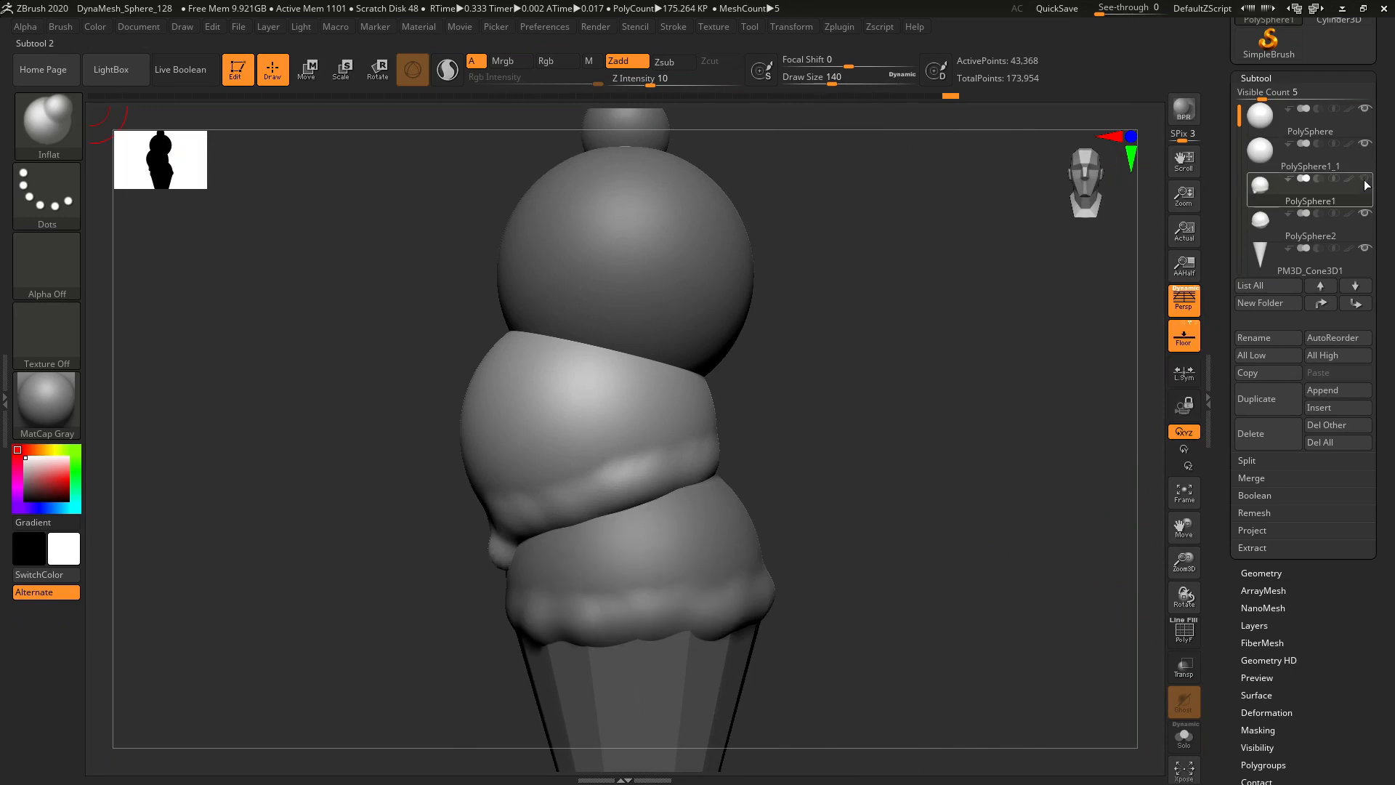
{"action": "left_click", "coordinate": [1362, 130]}
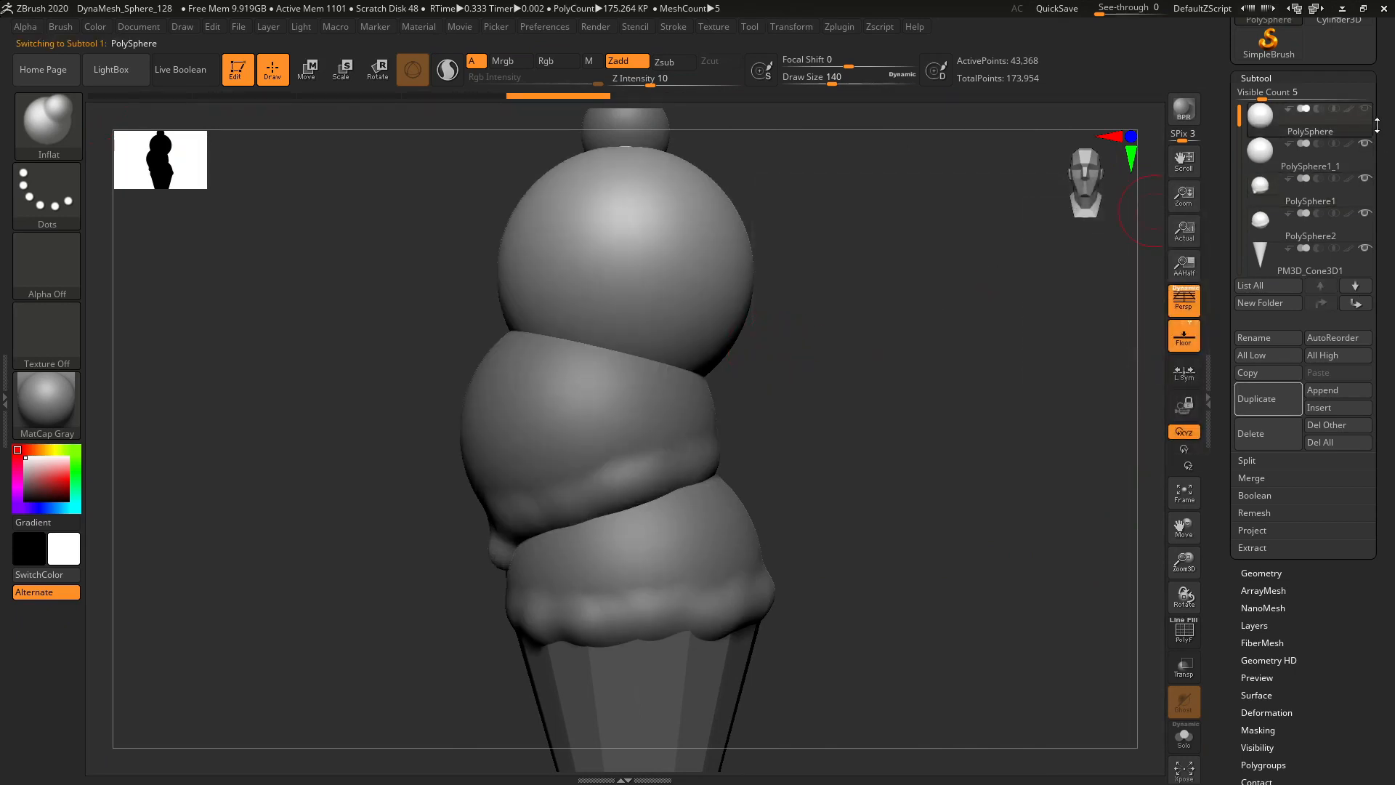
{"action": "mouse_move", "coordinate": [631, 352]}
{"action": "left_mouse_down"}
{"action": "mouse_move", "coordinate": [680, 364]}
{"action": "mouse_move", "coordinate": [530, 320]}
{"action": "mouse_move", "coordinate": [542, 324]}
{"action": "left_mouse_up"}
{"action": "mouse_move", "coordinate": [997, 462]}
{"action": "left_mouse_down"}
{"action": "mouse_move", "coordinate": [701, 389]}
{"action": "mouse_move", "coordinate": [683, 349]}
{"action": "mouse_move", "coordinate": [759, 375]}
{"action": "left_mouse_up"}
{"action": "mouse_move", "coordinate": [938, 396]}
{"action": "left_mouse_down"}
{"action": "mouse_move", "coordinate": [850, 384]}
{"action": "mouse_move", "coordinate": [819, 361]}
{"action": "mouse_move", "coordinate": [888, 352]}
{"action": "left_mouse_up"}
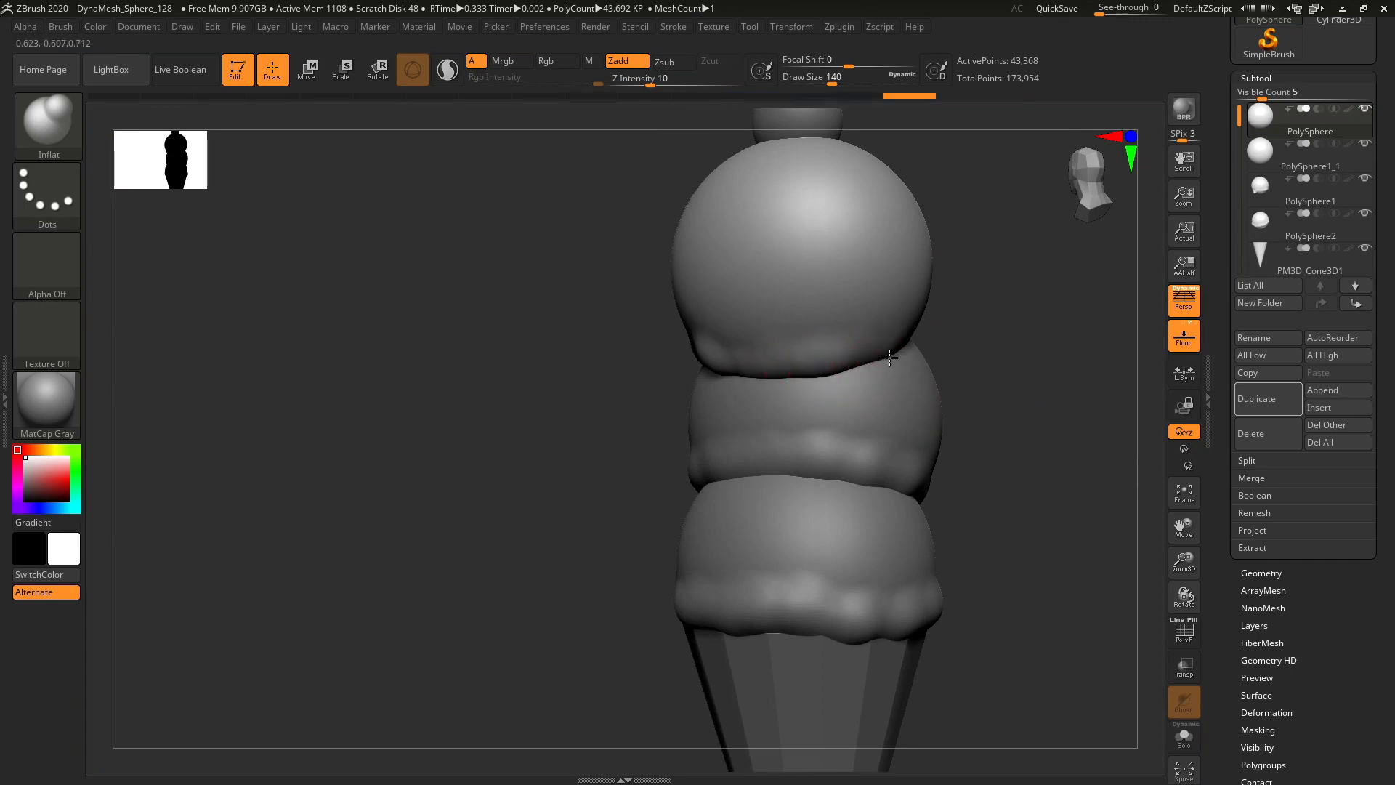
- Build up the lip along the back and side of the upper scoop's lower edge with more Inflat strokes
{"action": "mouse_move", "coordinate": [1134, 530]}
{"action": "left_mouse_down"}
{"action": "mouse_move", "coordinate": [1062, 536]}
{"action": "mouse_move", "coordinate": [944, 458]}
{"action": "left_mouse_up"}
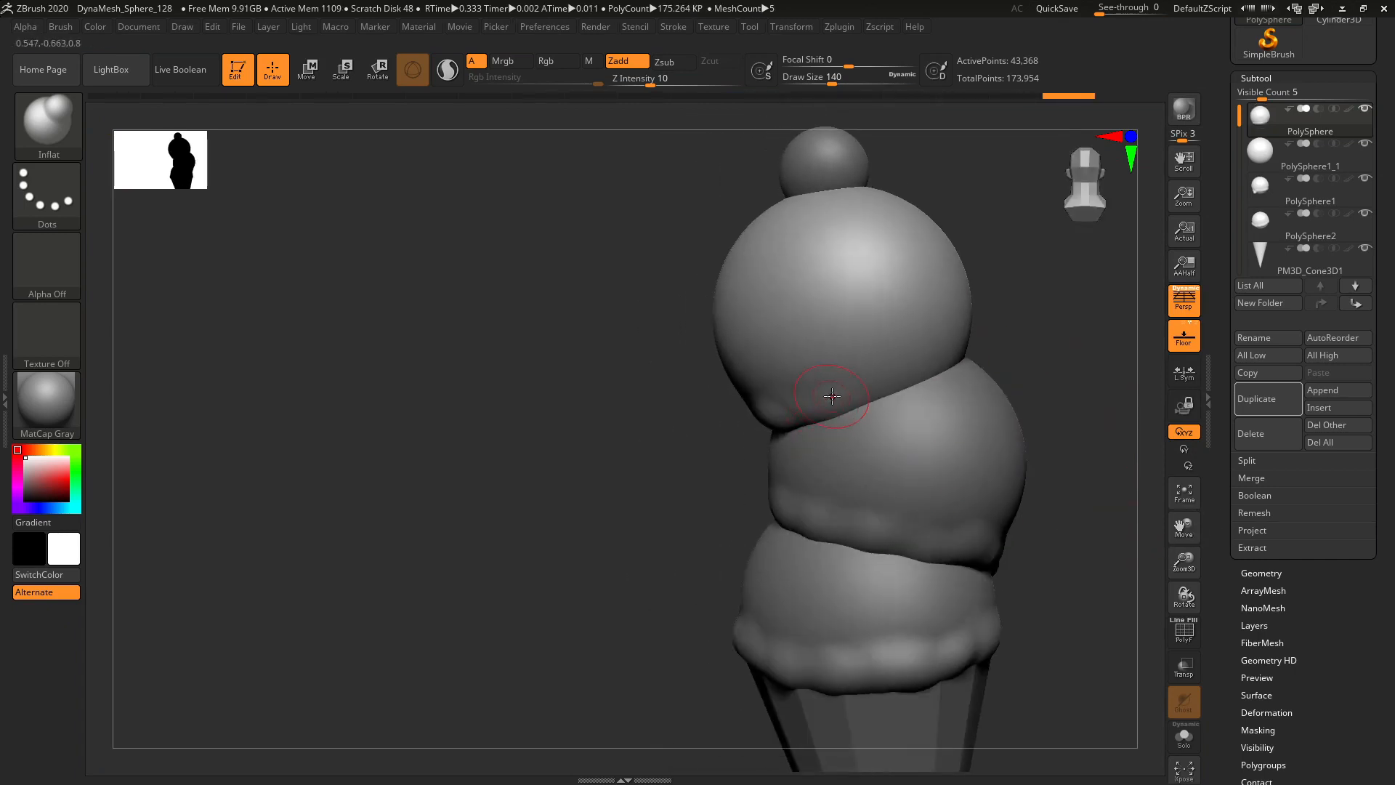
{"action": "left_click_drag", "start_coordinate": [832, 396], "coordinate": [901, 380]}
{"action": "mouse_move", "coordinate": [1076, 361]}
{"action": "left_mouse_down"}
{"action": "mouse_move", "coordinate": [1076, 403]}
{"action": "mouse_move", "coordinate": [1055, 407]}
{"action": "left_mouse_up"}
{"action": "left_click_drag", "start_coordinate": [935, 372], "coordinate": [945, 367]}
{"action": "left_click_drag", "start_coordinate": [1146, 504], "coordinate": [1148, 563]}
{"action": "left_click_drag", "start_coordinate": [886, 440], "coordinate": [951, 398]}
{"action": "mouse_move", "coordinate": [1031, 381]}
{"action": "left_mouse_down"}
{"action": "mouse_move", "coordinate": [971, 398]}
{"action": "mouse_move", "coordinate": [1029, 374]}
{"action": "left_mouse_up"}
{"action": "left_click_drag", "start_coordinate": [1121, 374], "coordinate": [1003, 393]}
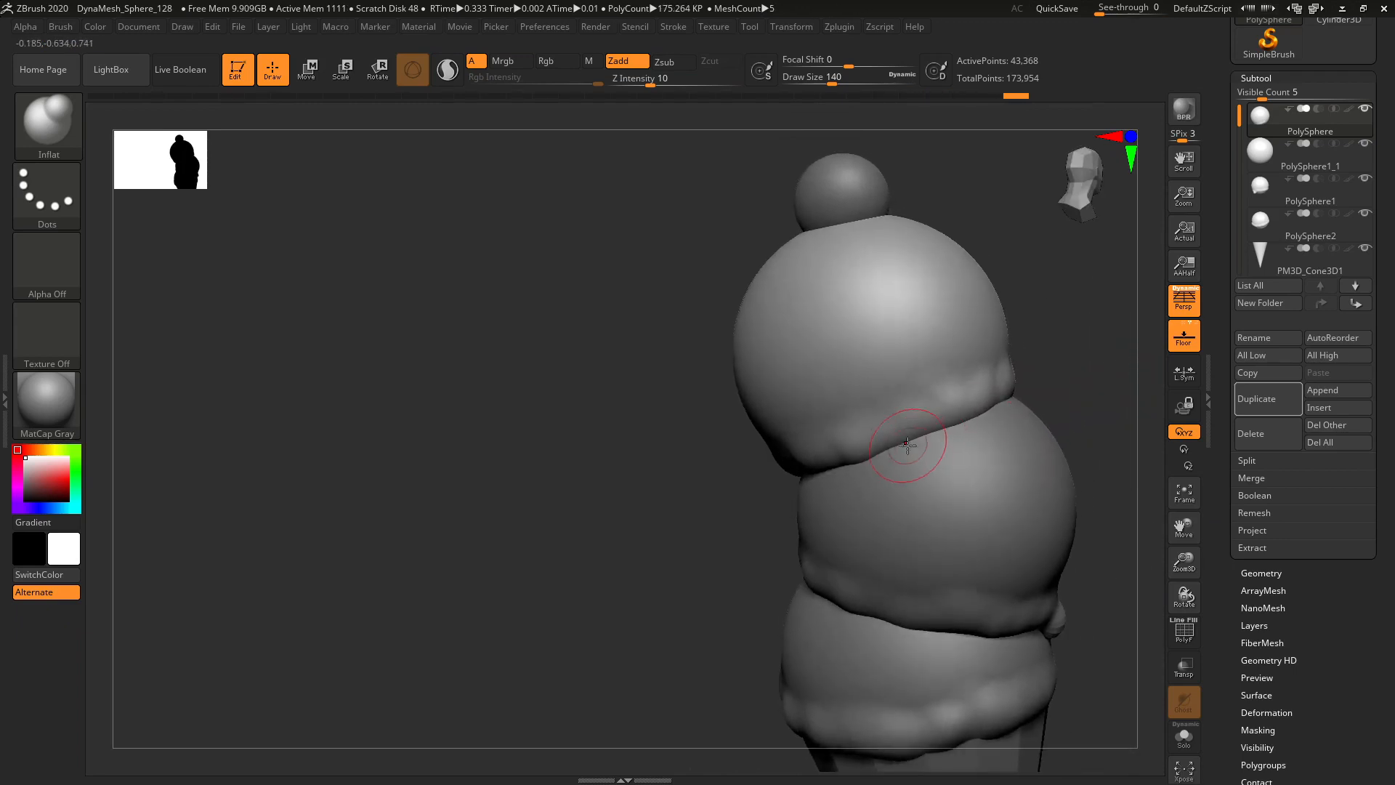
- Fill the remaining gaps in the upper scoop's lower lip with Inflat strokes, adding a drip over the middle scoop
{"action": "left_click_drag", "start_coordinate": [858, 462], "coordinate": [873, 447]}
{"action": "mouse_move", "coordinate": [1105, 436]}
{"action": "left_mouse_down"}
{"action": "mouse_move", "coordinate": [727, 481]}
{"action": "mouse_move", "coordinate": [793, 498]}
{"action": "left_mouse_up"}
{"action": "left_click_drag", "start_coordinate": [898, 504], "coordinate": [988, 504]}
{"action": "left_click_drag", "start_coordinate": [798, 505], "coordinate": [817, 512]}
{"action": "mouse_move", "coordinate": [1105, 550]}
{"action": "left_mouse_down"}
{"action": "mouse_move", "coordinate": [1166, 556]}
{"action": "mouse_move", "coordinate": [1117, 498]}
{"action": "mouse_move", "coordinate": [1012, 570]}
{"action": "mouse_move", "coordinate": [860, 570]}
{"action": "left_mouse_up"}
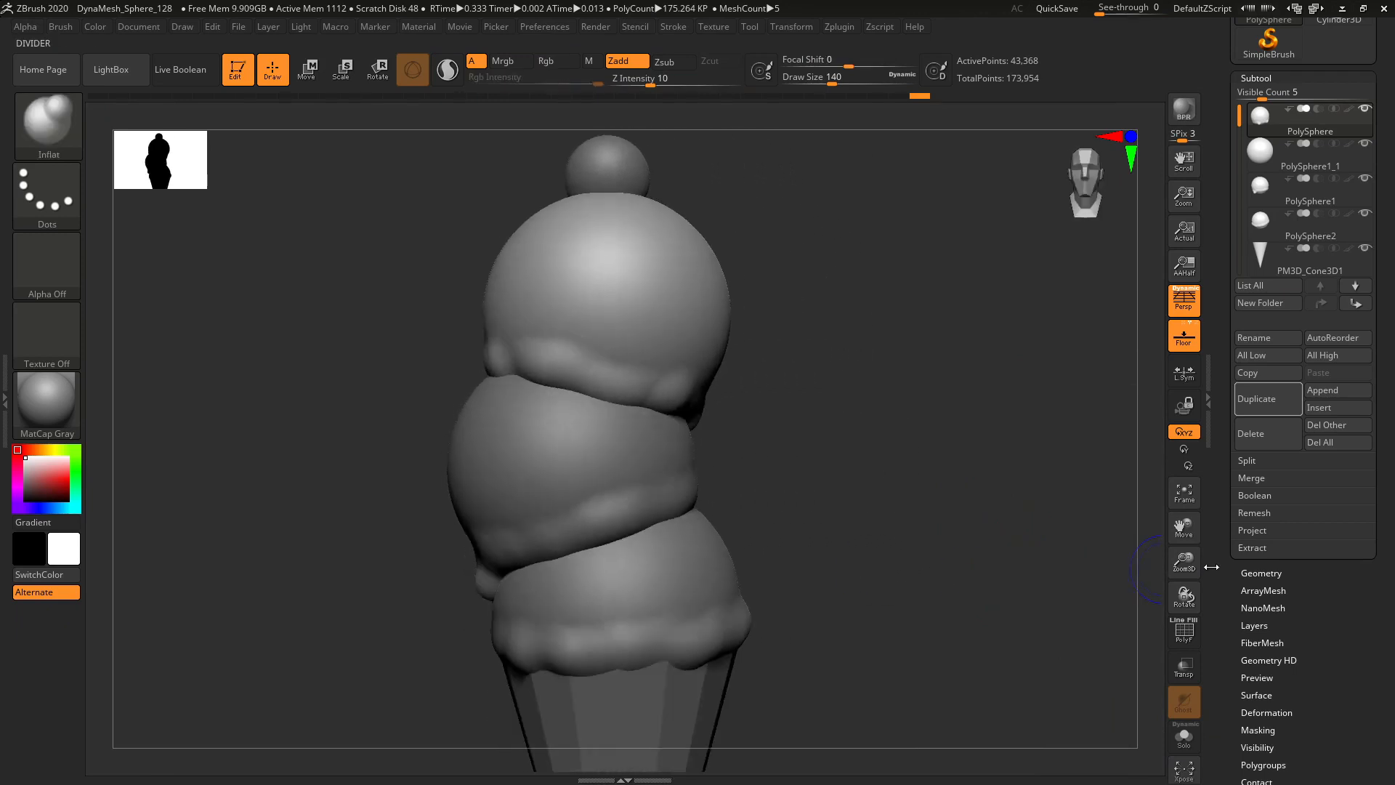
- Raise the brush's draw size to 629 and swell the body of the middle scoop, PolySphere1, with an Inflat stroke
{"action": "left_click_drag", "start_coordinate": [1184, 564], "coordinate": [1187, 485]}
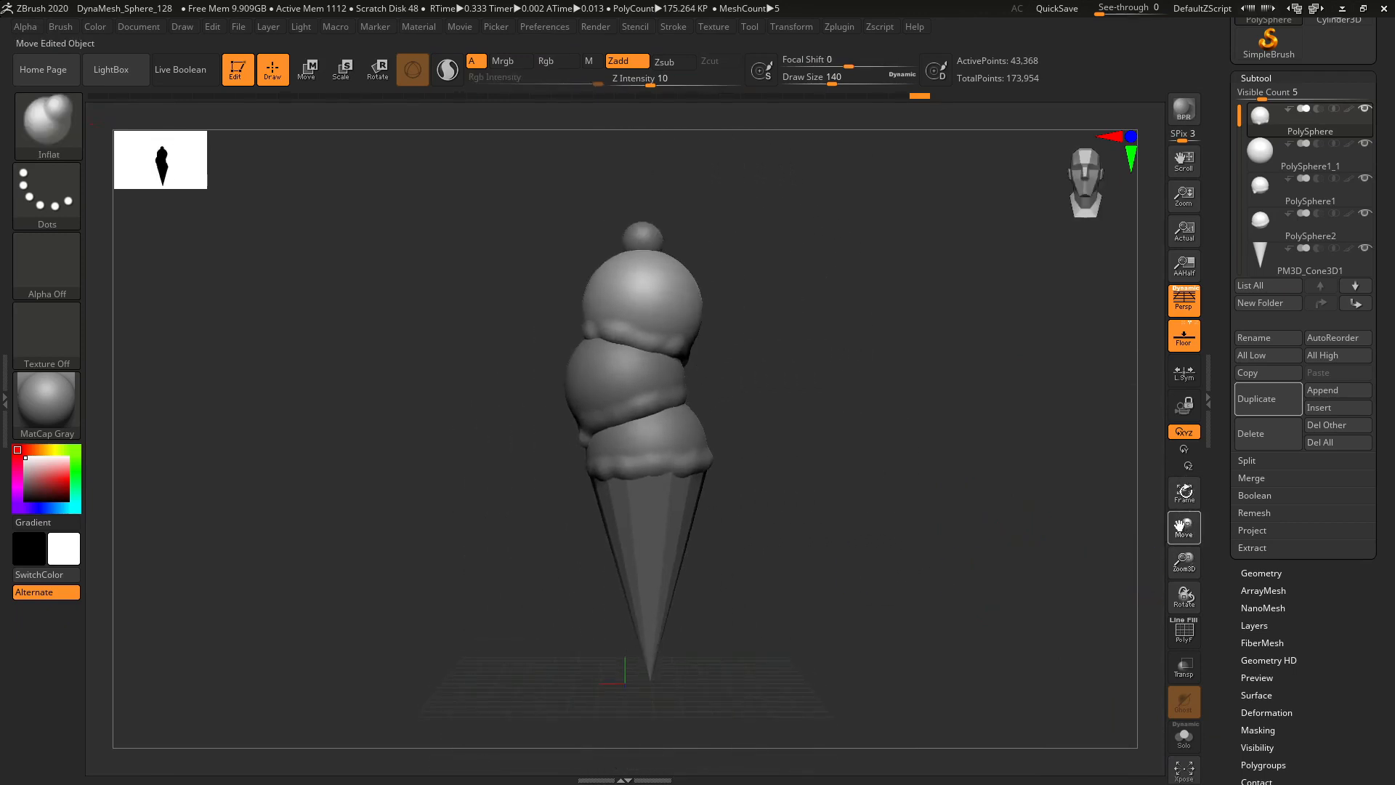
{"action": "mouse_move", "coordinate": [928, 445]}
{"action": "left_mouse_down"}
{"action": "mouse_move", "coordinate": [840, 458]}
{"action": "mouse_move", "coordinate": [953, 454]}
{"action": "left_mouse_up"}
{"action": "key", "text": "s"}
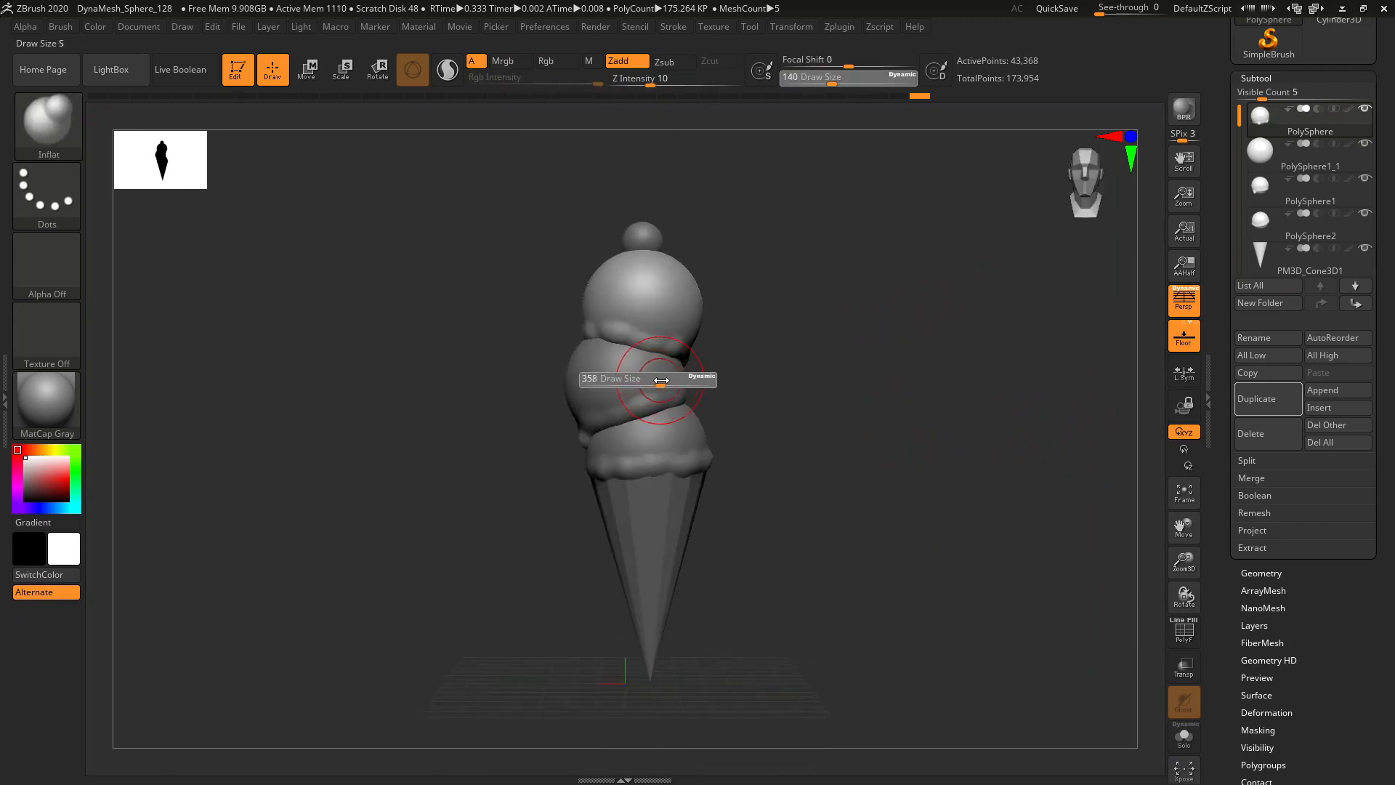
{"action": "left_click_drag", "start_coordinate": [676, 381], "coordinate": [713, 367]}
{"action": "left_click", "coordinate": [1369, 199]}
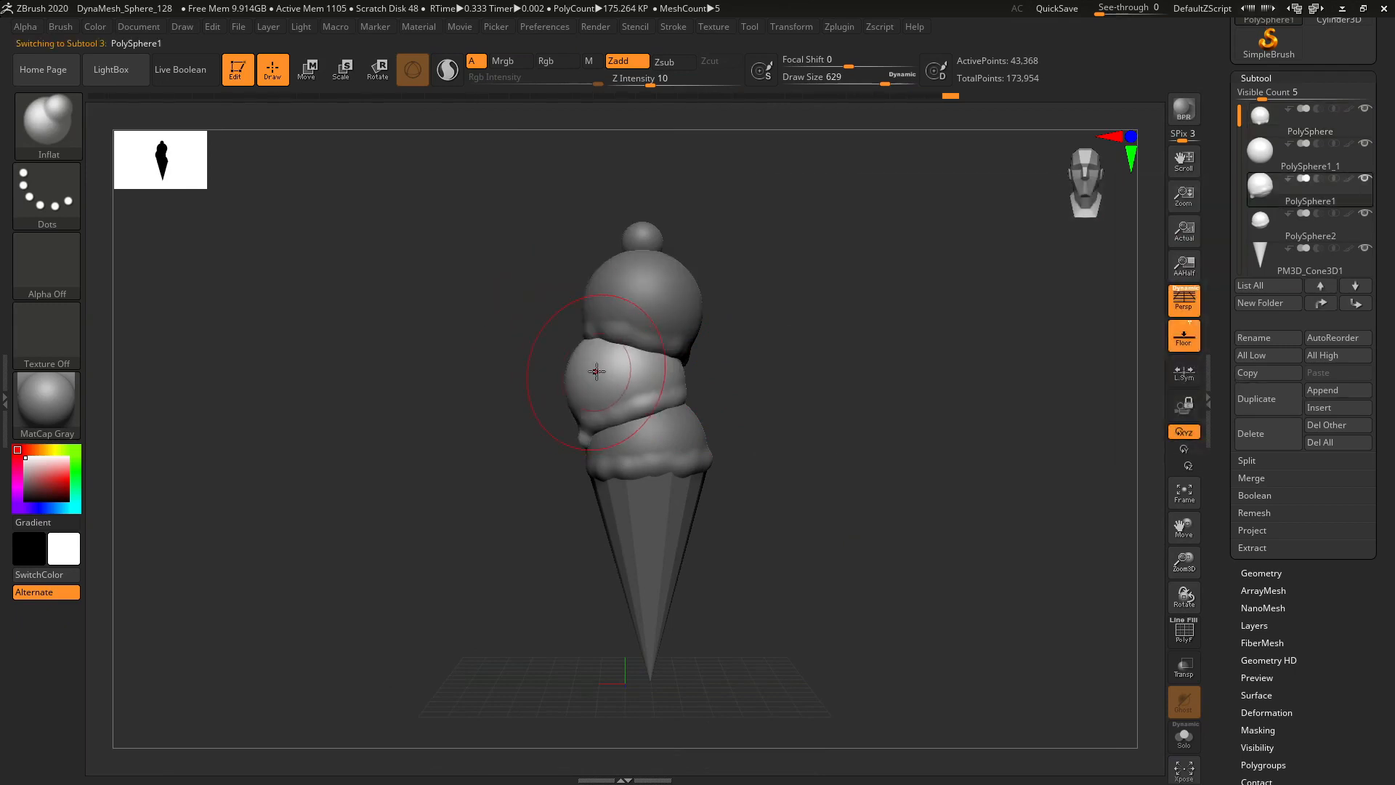
{"action": "left_click_drag", "start_coordinate": [597, 372], "coordinate": [601, 378]}
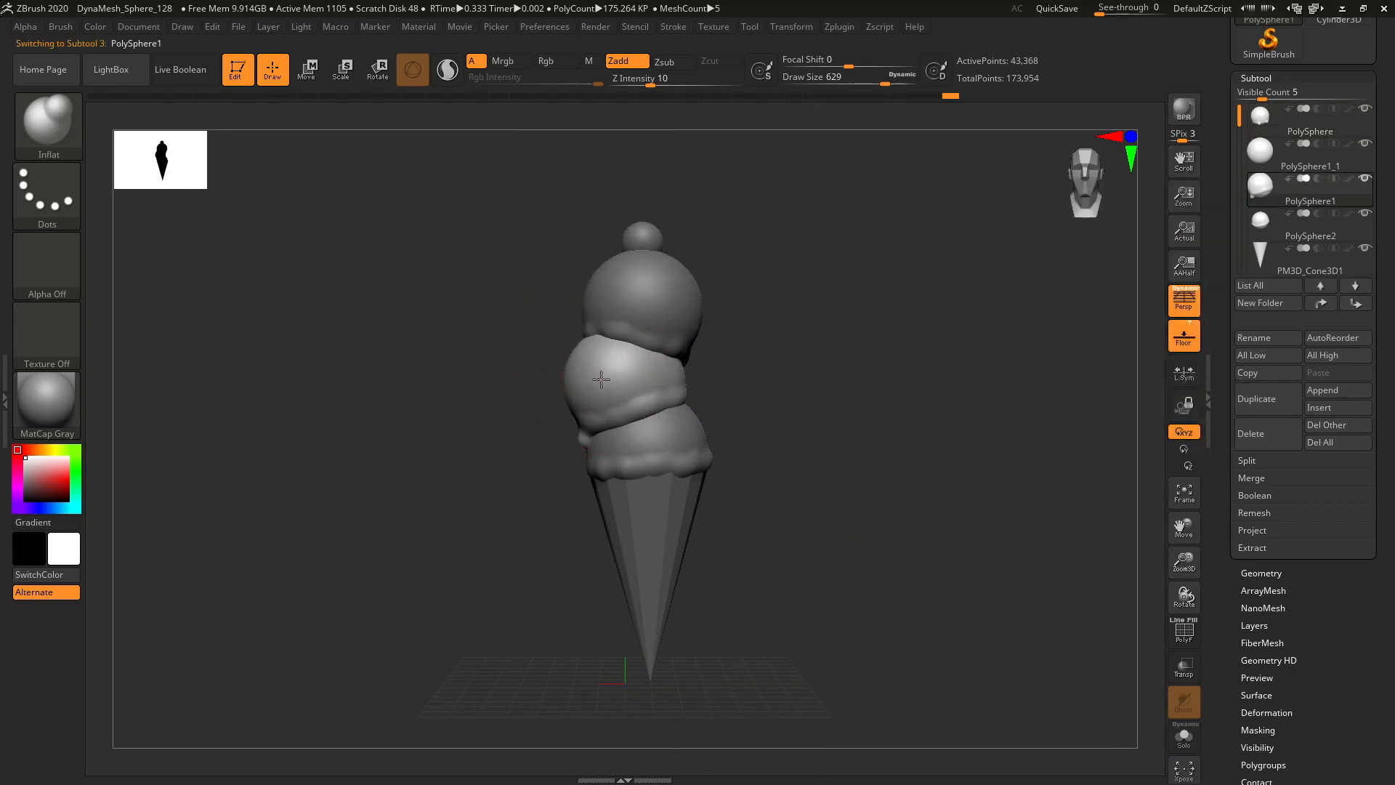
- Make the bottom scoop's subtool, PolySphere2, active and apply a large Inflat stroke to its upper side
{"action": "left_click", "coordinate": [1368, 234]}
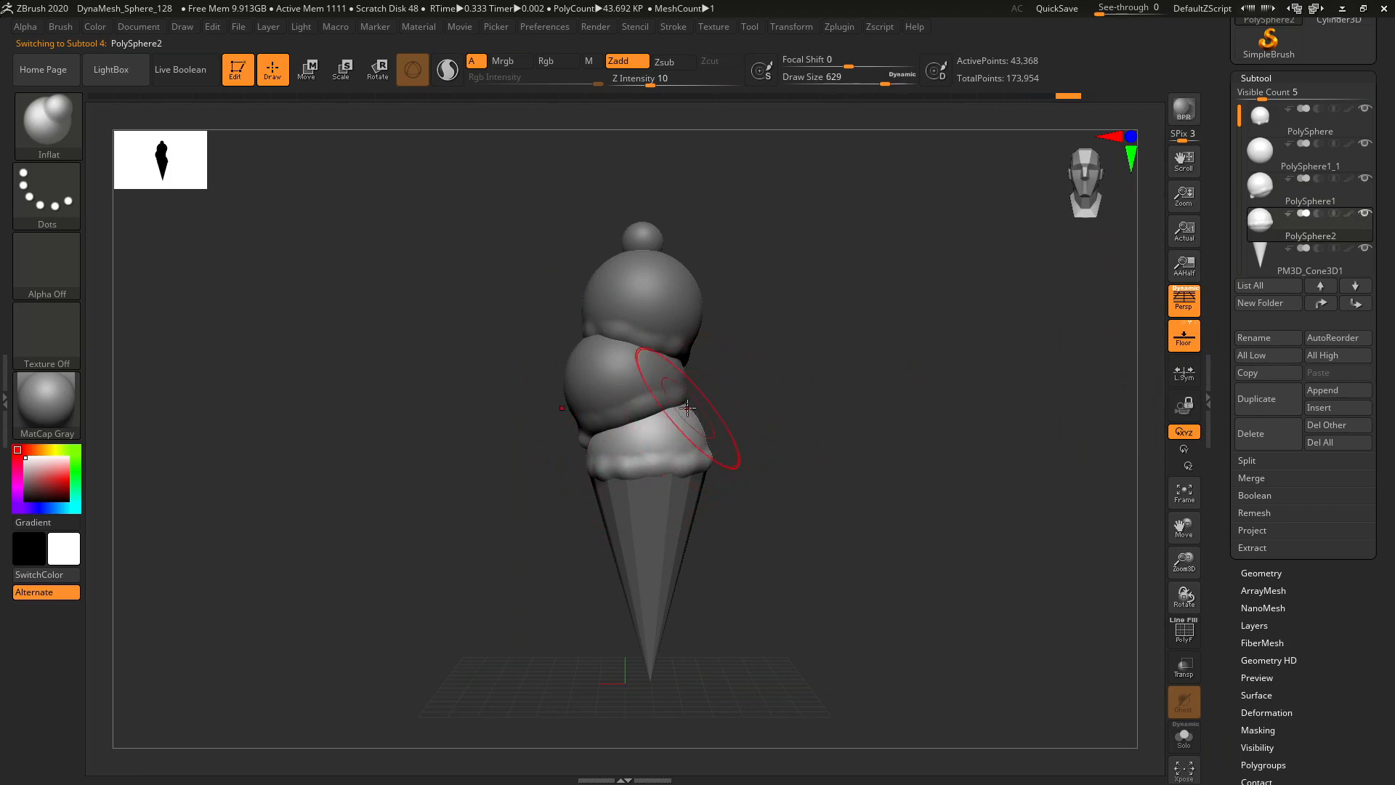
{"action": "left_click_drag", "start_coordinate": [687, 408], "coordinate": [683, 413]}
{"action": "mouse_move", "coordinate": [770, 418]}
{"action": "left_mouse_down"}
{"action": "mouse_move", "coordinate": [848, 465]}
{"action": "mouse_move", "coordinate": [911, 456]}
{"action": "left_mouse_up"}
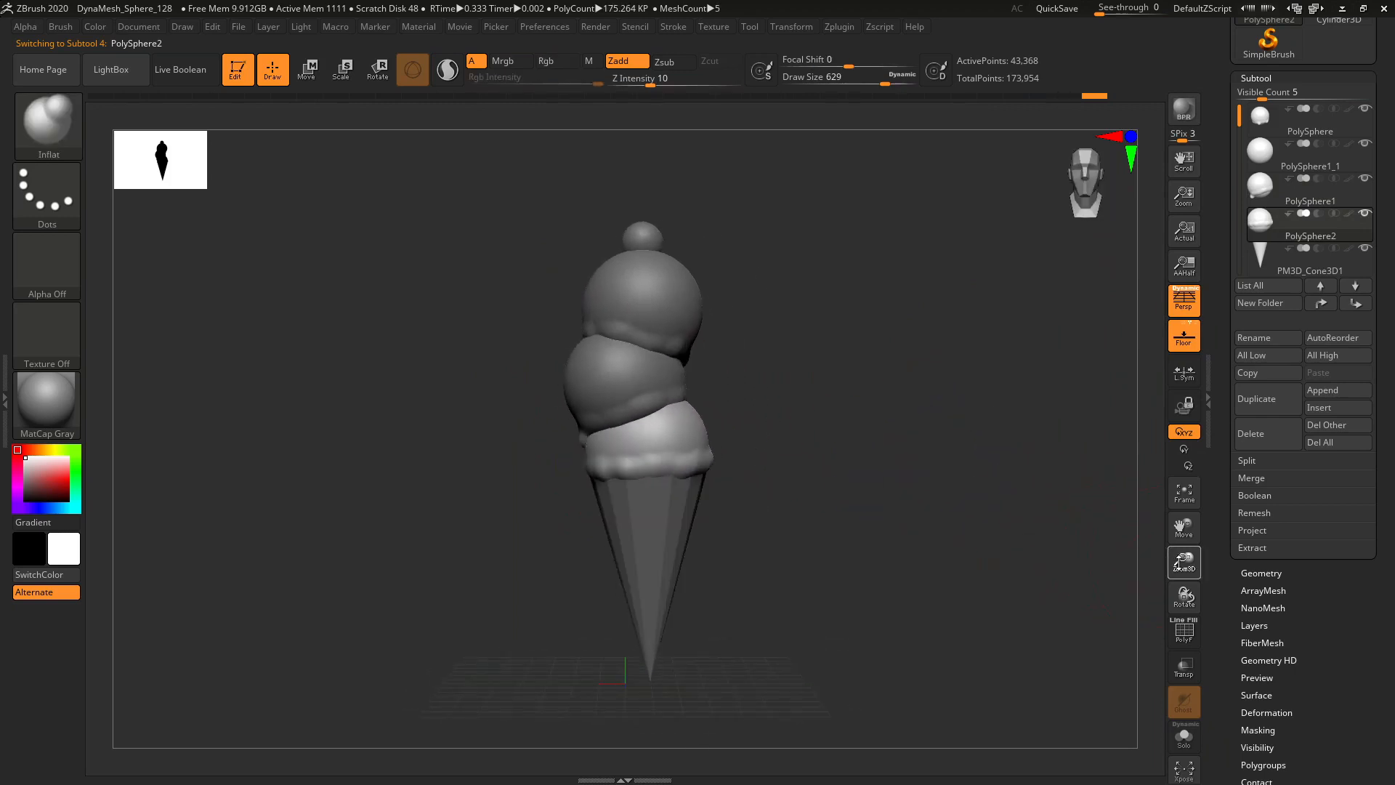
{"action": "left_click_drag", "start_coordinate": [1178, 563], "coordinate": [1175, 559]}
- Select the cherry's subtool, PolySphere1_1, raise the visible subtool count to 6, and move the cherry first in the subtool order
{"action": "left_click", "coordinate": [1358, 163]}
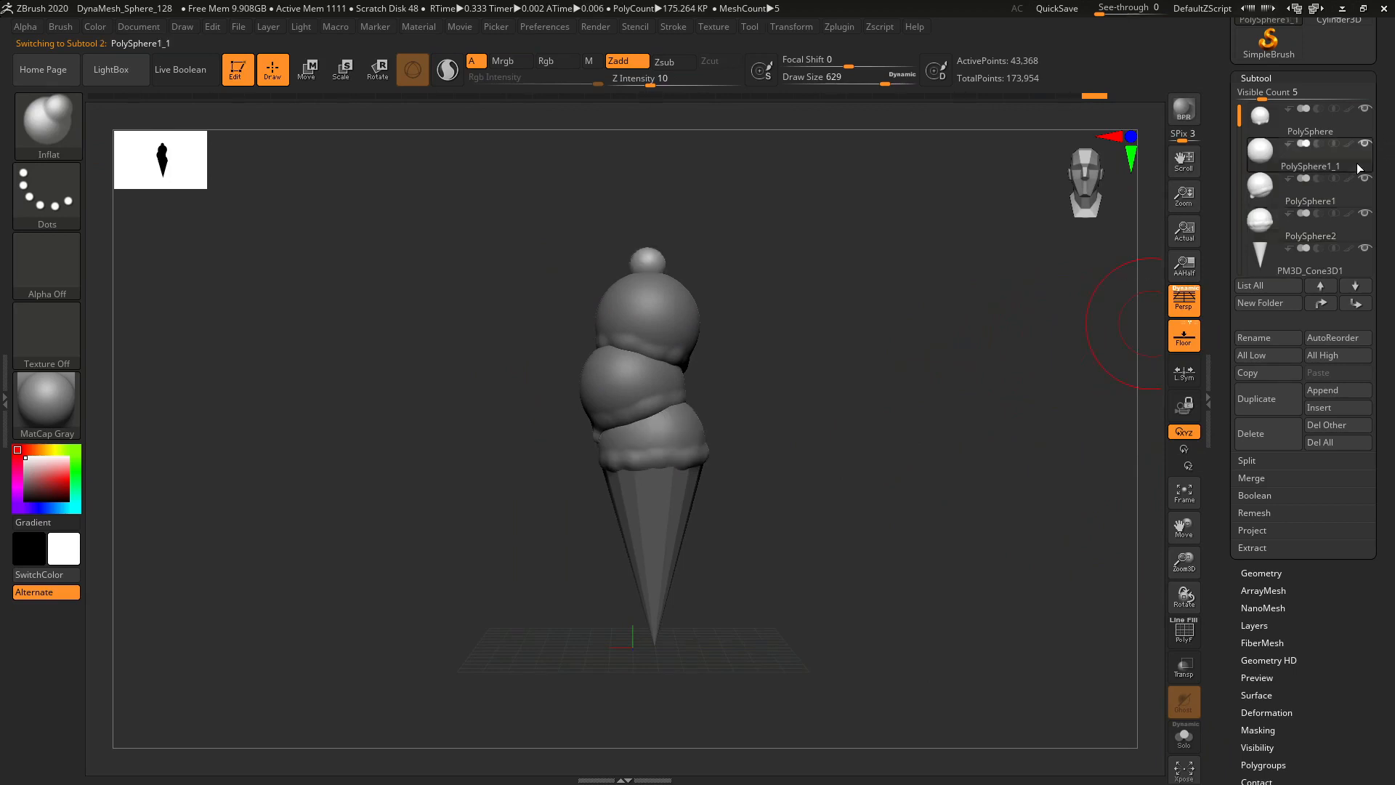
{"action": "left_click_drag", "start_coordinate": [887, 324], "coordinate": [985, 362]}
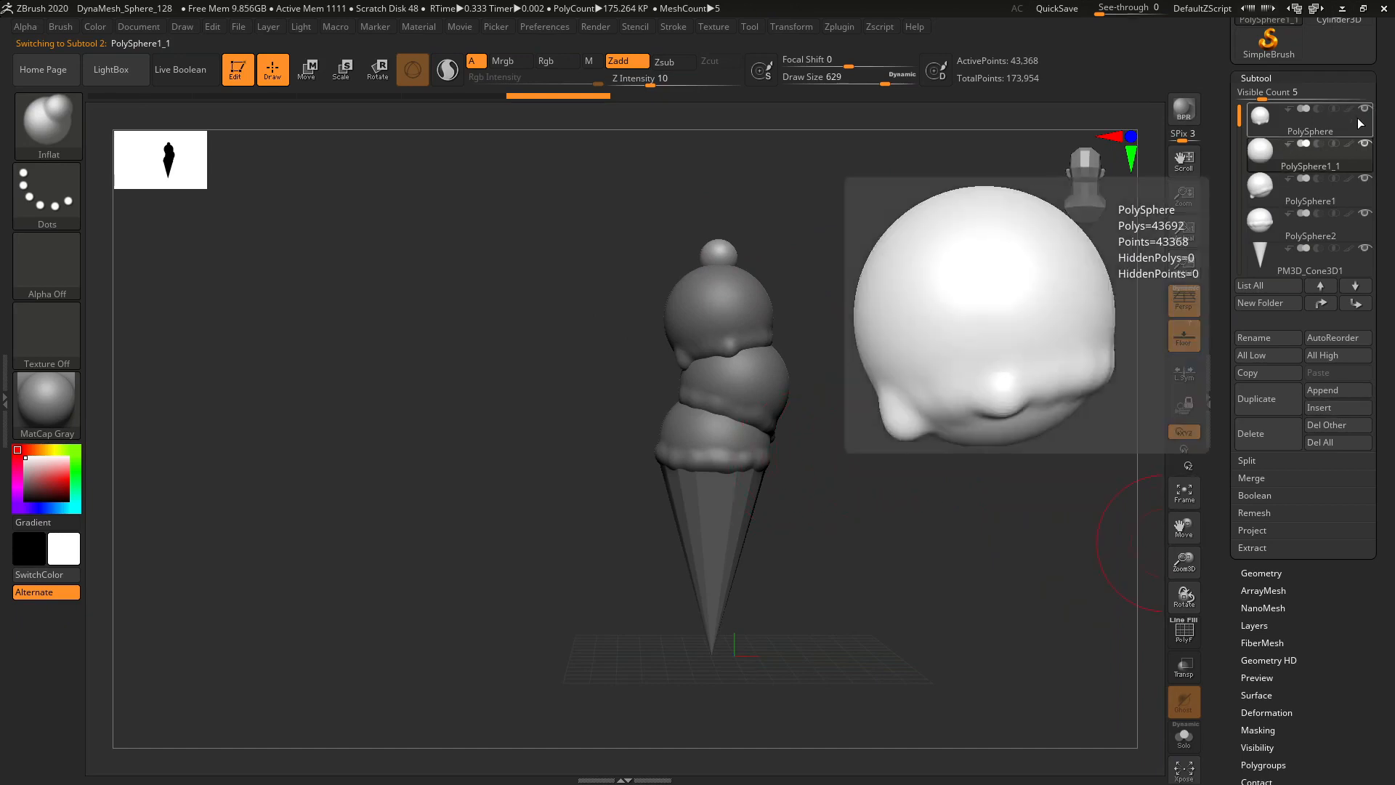
{"action": "left_click_drag", "start_coordinate": [1242, 105], "coordinate": [1241, 139]}
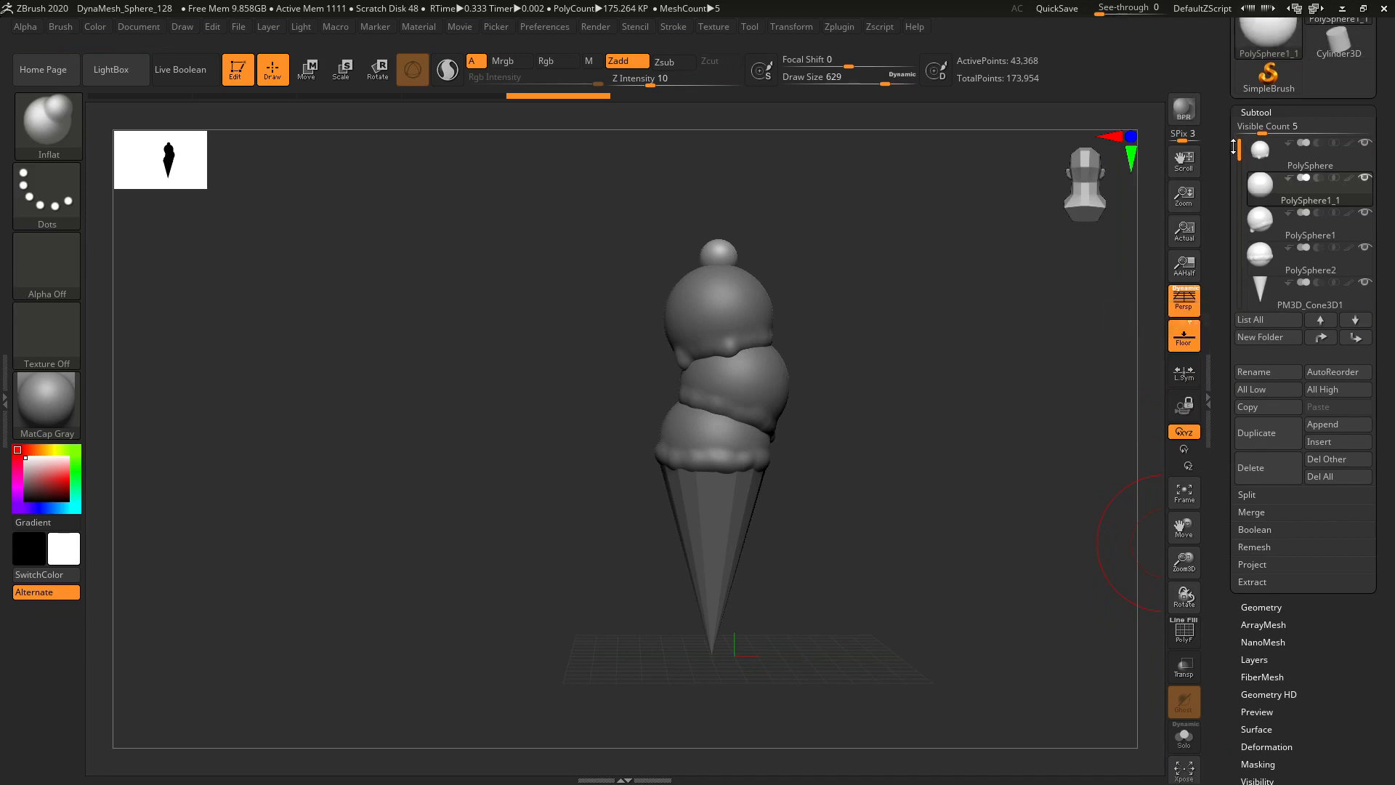
{"action": "left_click", "coordinate": [1261, 129]}
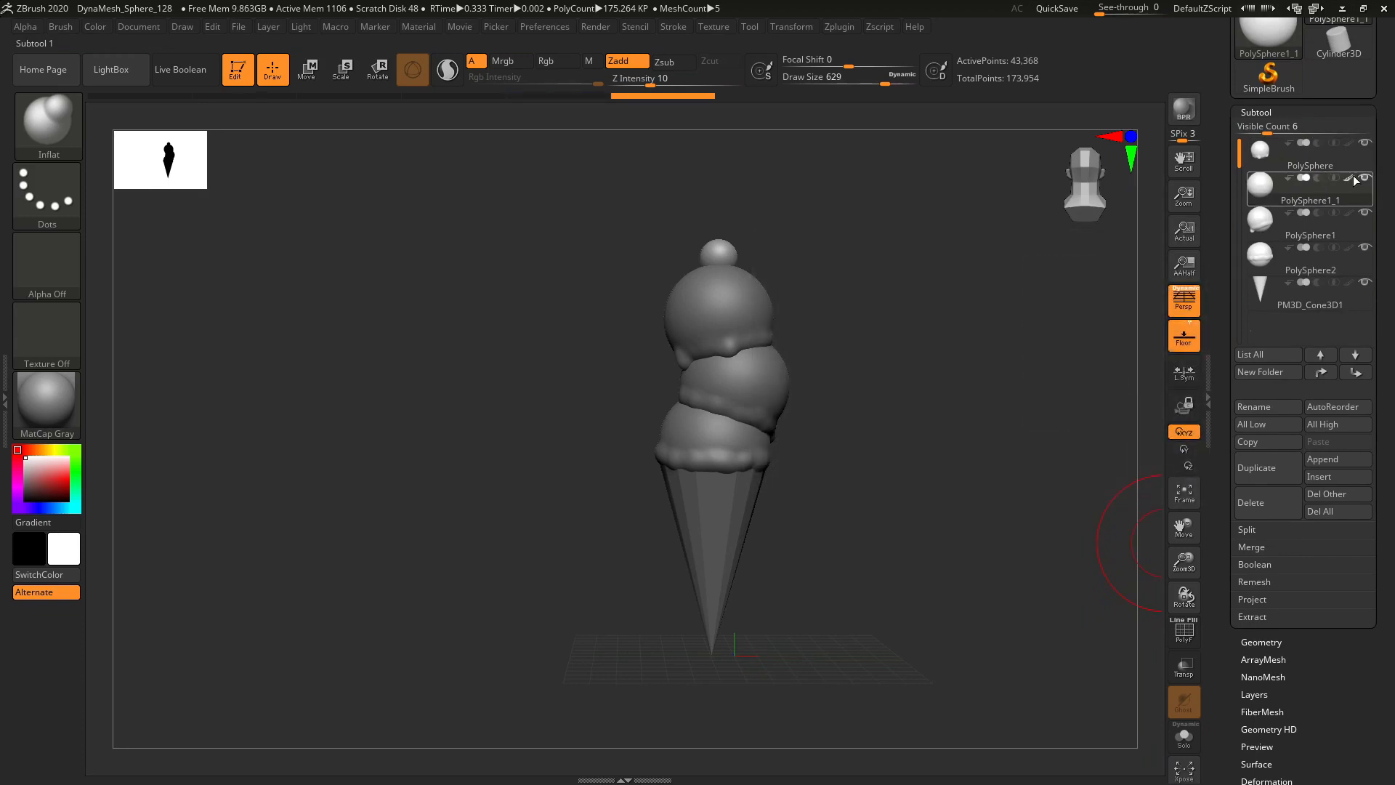
{"action": "left_click", "coordinate": [1320, 373]}
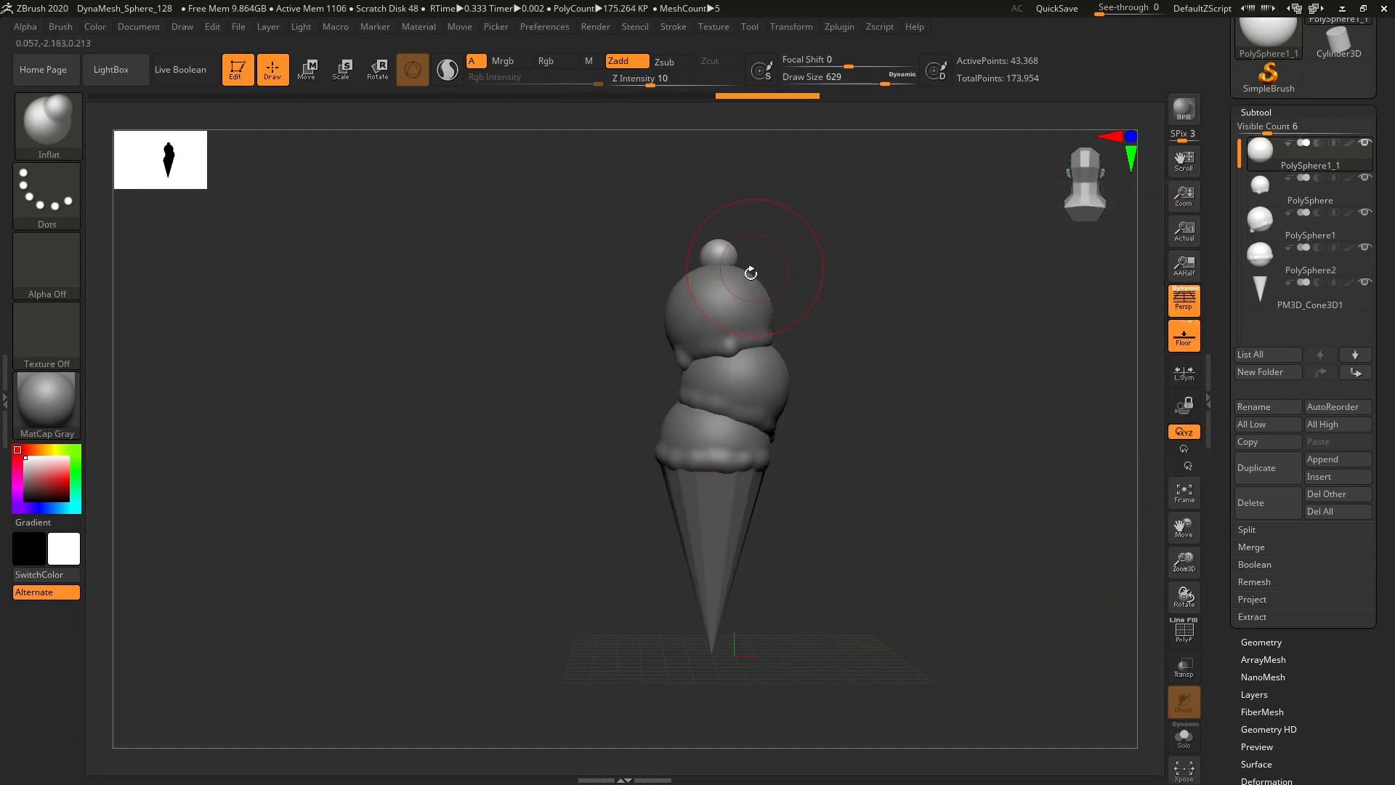
- Switch to Move mode with the cherry framed and turn on PolyFrame to examine its mesh density
{"action": "key", "text": "w"}
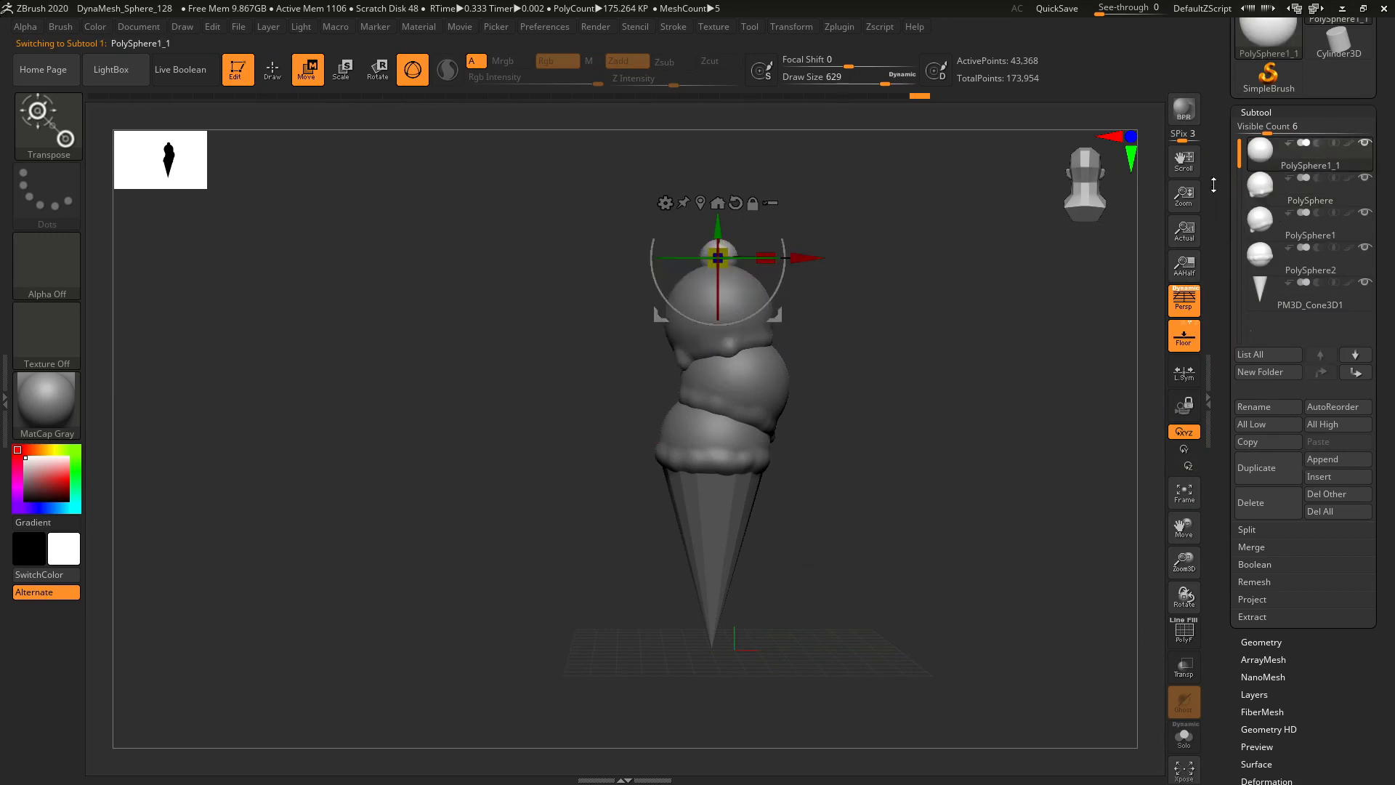
{"action": "key", "text": "f"}
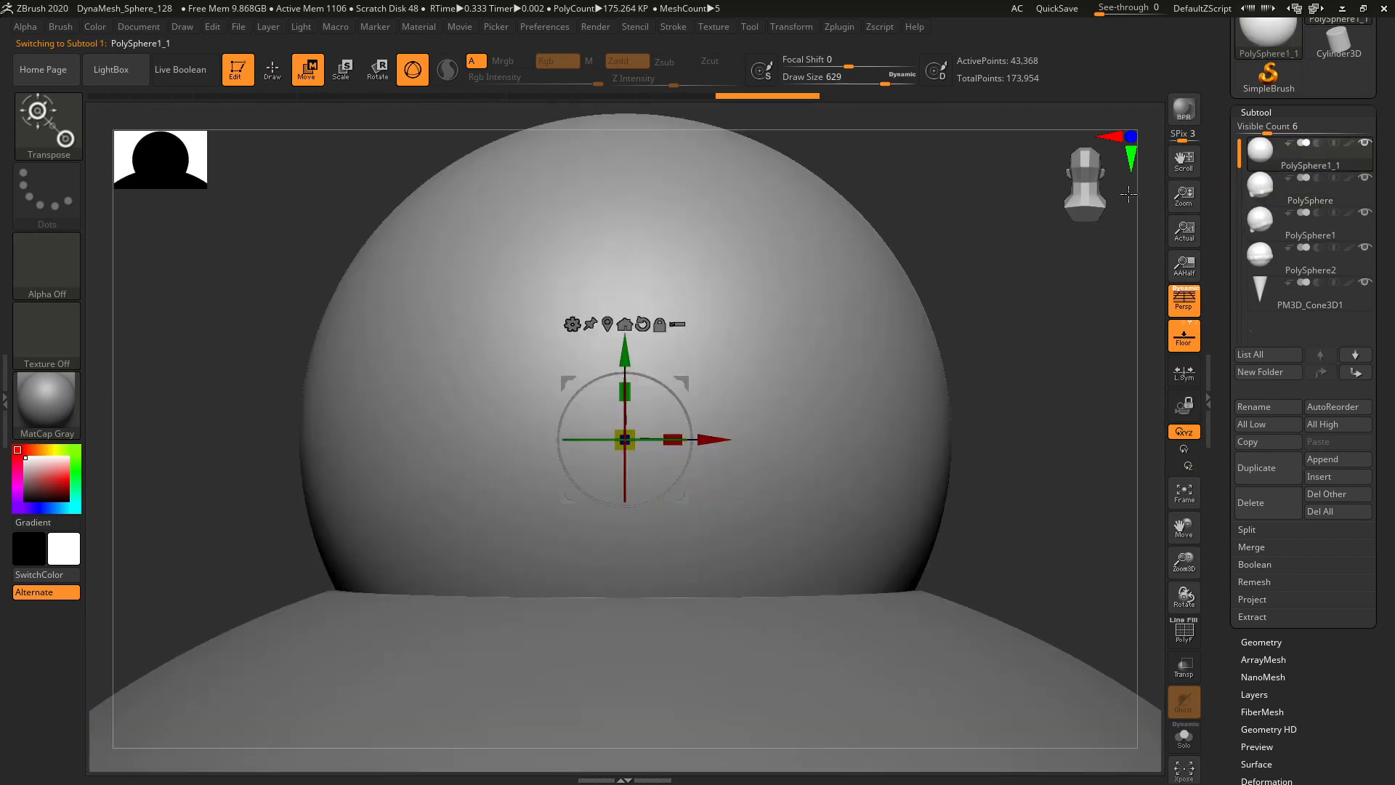
{"action": "left_click", "coordinate": [1187, 638]}
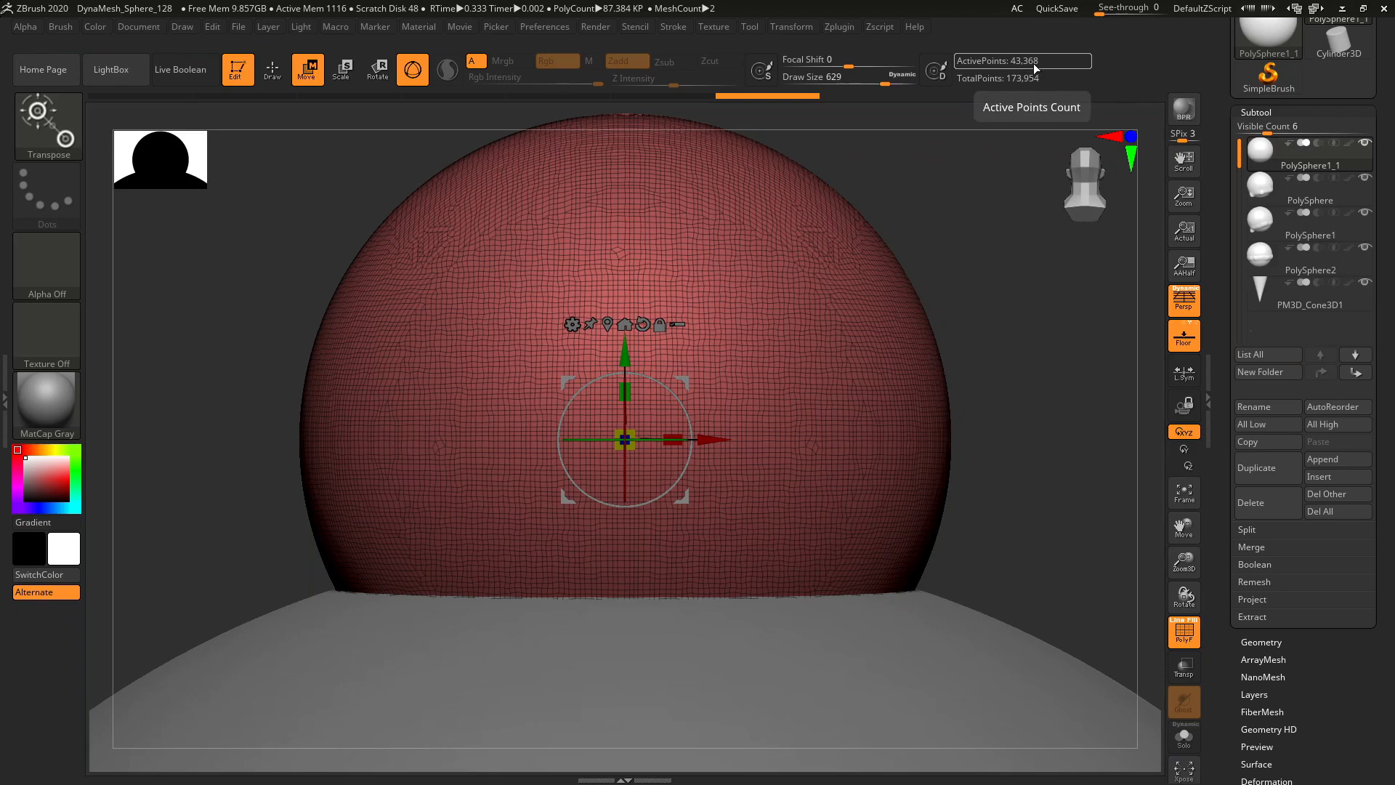
{"action": "left_click_drag", "start_coordinate": [1203, 546], "coordinate": [1225, 438]}
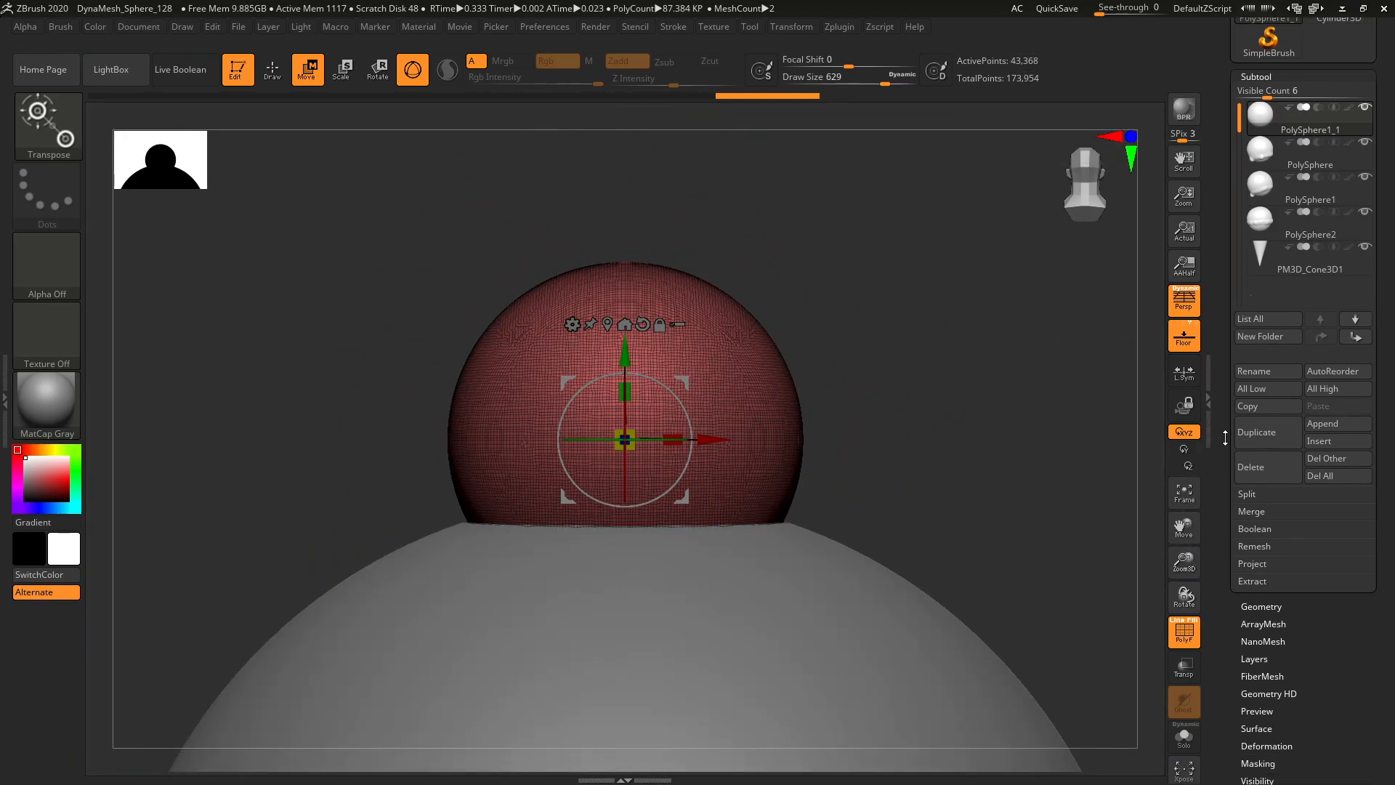
{"action": "left_click_drag", "start_coordinate": [1185, 563], "coordinate": [1185, 622]}
{"action": "left_click_drag", "start_coordinate": [1187, 552], "coordinate": [1185, 518]}
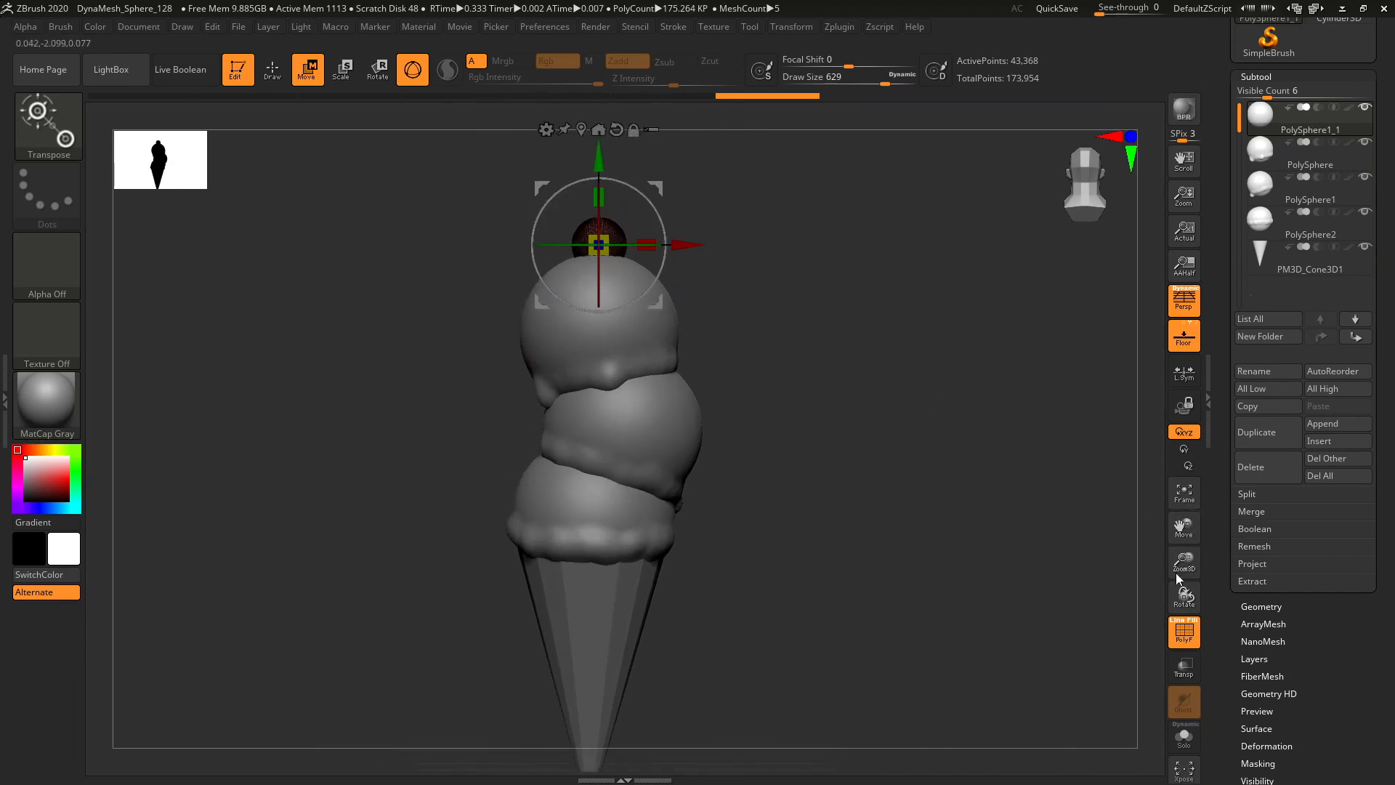
{"action": "key", "text": "f"}
{"action": "key", "text": "f"}
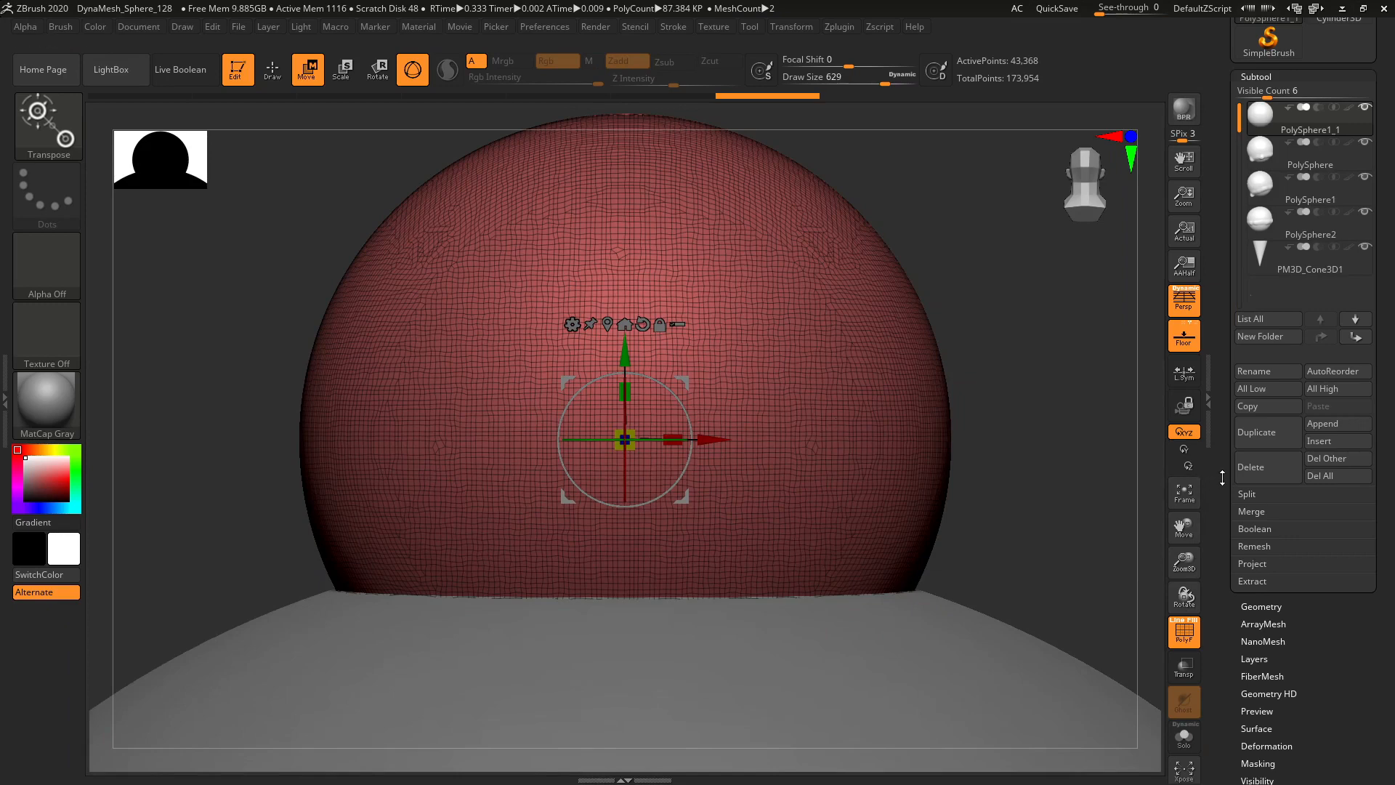
- Remesh the cherry with ZRemesher using the Half option
{"action": "left_click_drag", "start_coordinate": [1222, 478], "coordinate": [1222, 439]}
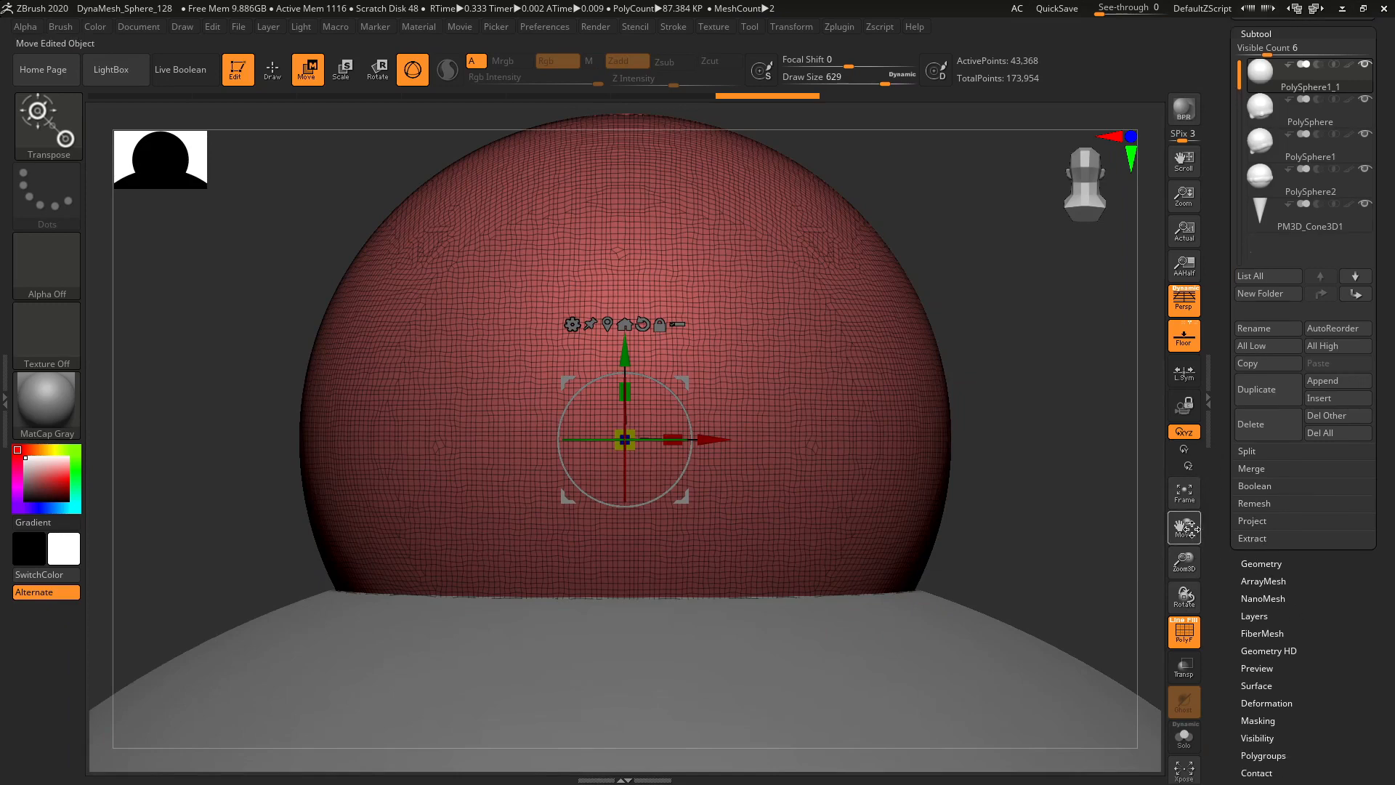
{"action": "left_click_drag", "start_coordinate": [1185, 529], "coordinate": [1181, 631]}
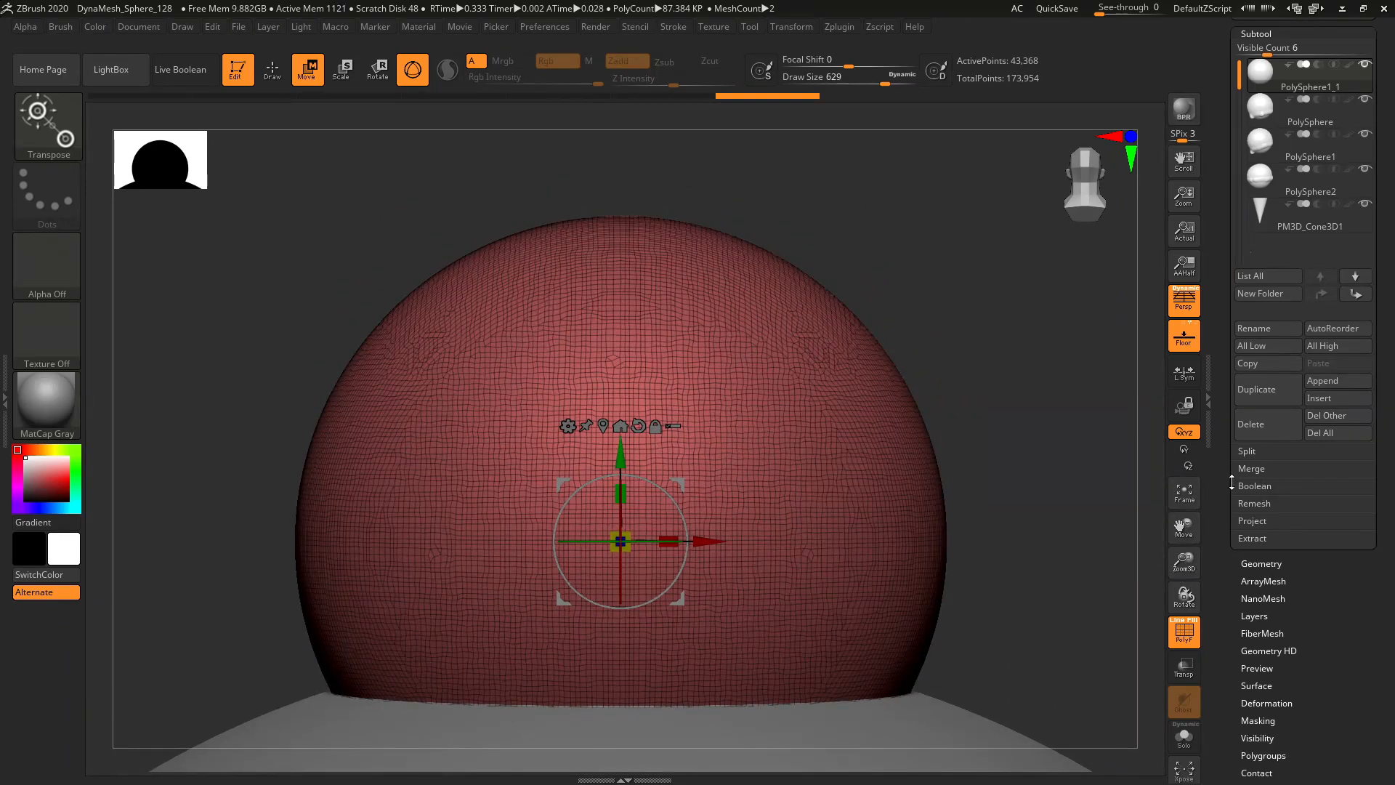
{"action": "left_click_drag", "start_coordinate": [1232, 482], "coordinate": [1237, 383]}
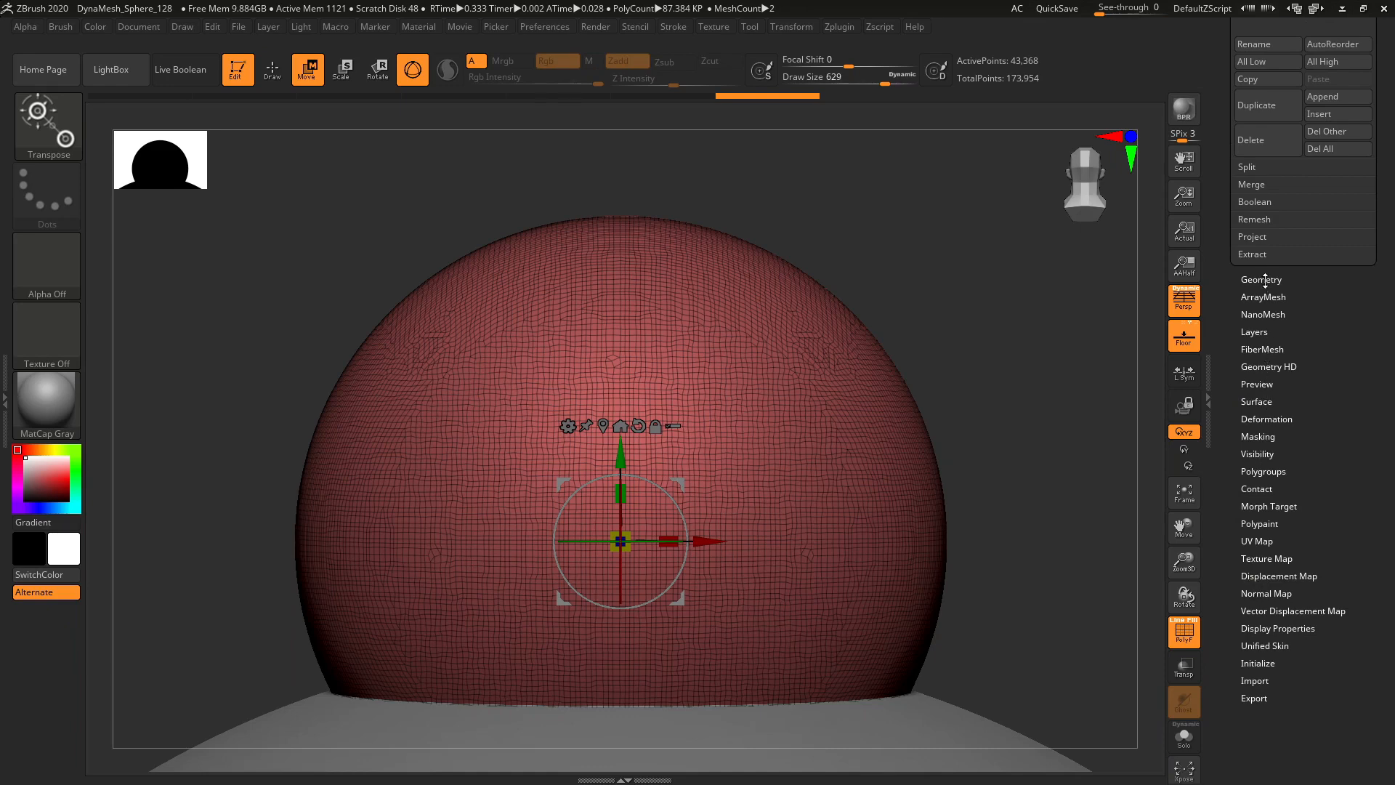
{"action": "left_click", "coordinate": [1265, 280]}
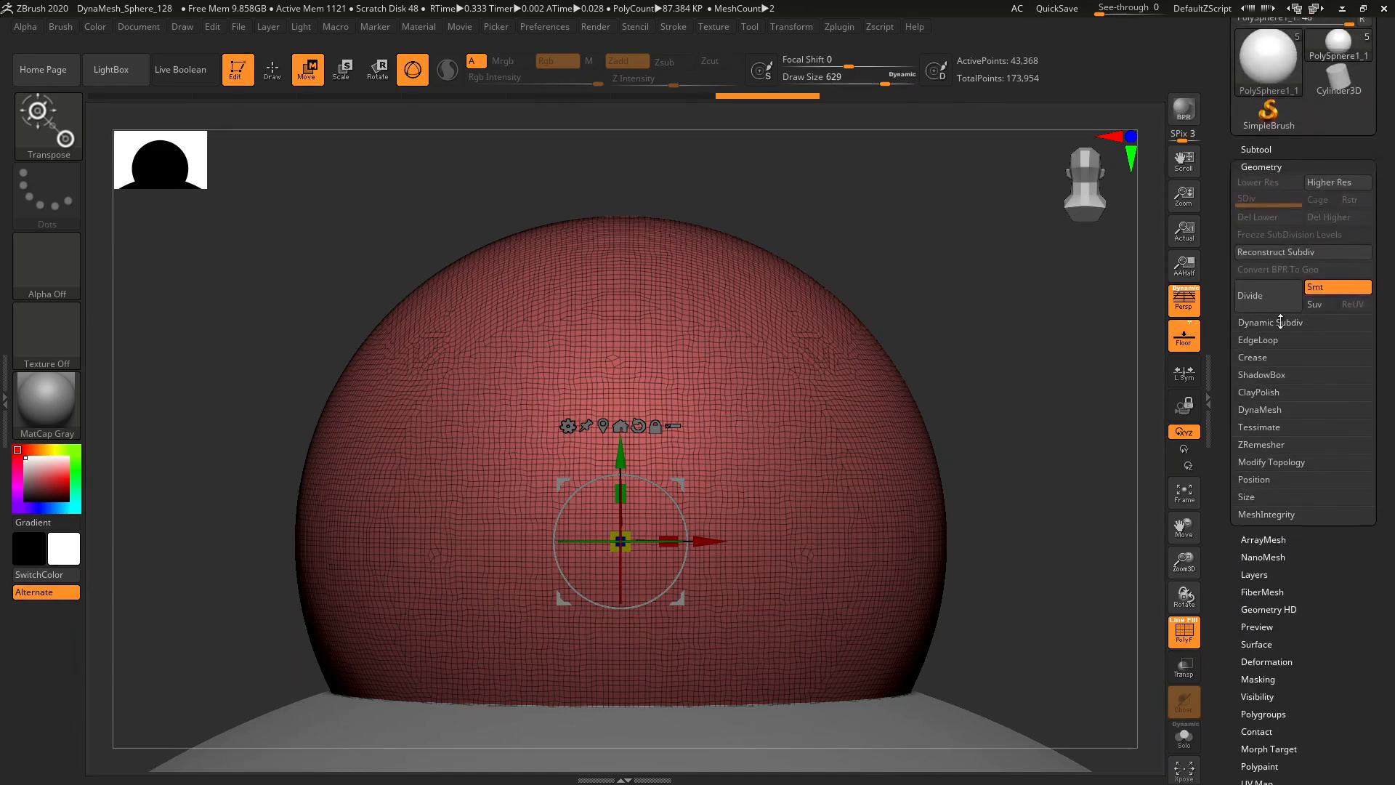
{"action": "left_click", "coordinate": [1262, 444]}
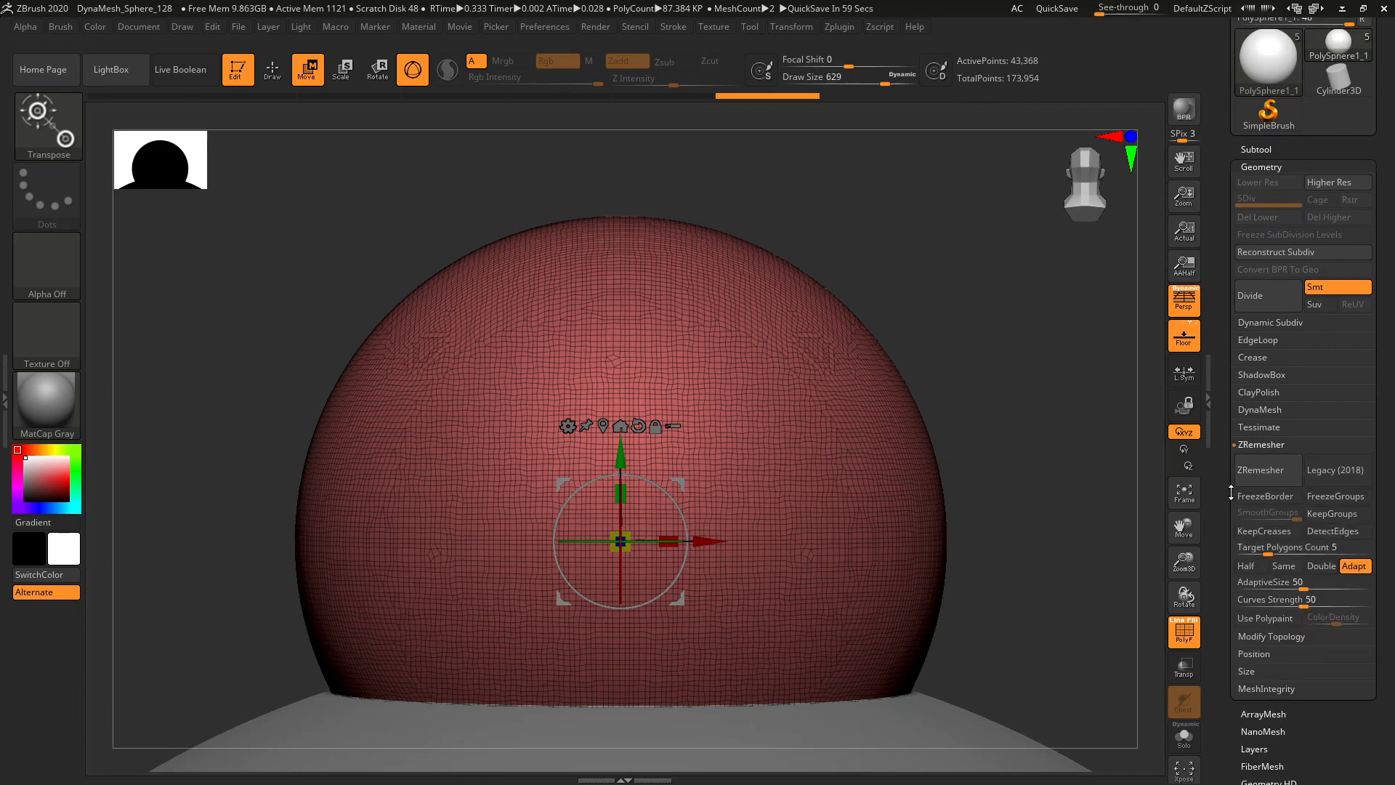
{"action": "left_click_drag", "start_coordinate": [1231, 493], "coordinate": [1234, 383]}
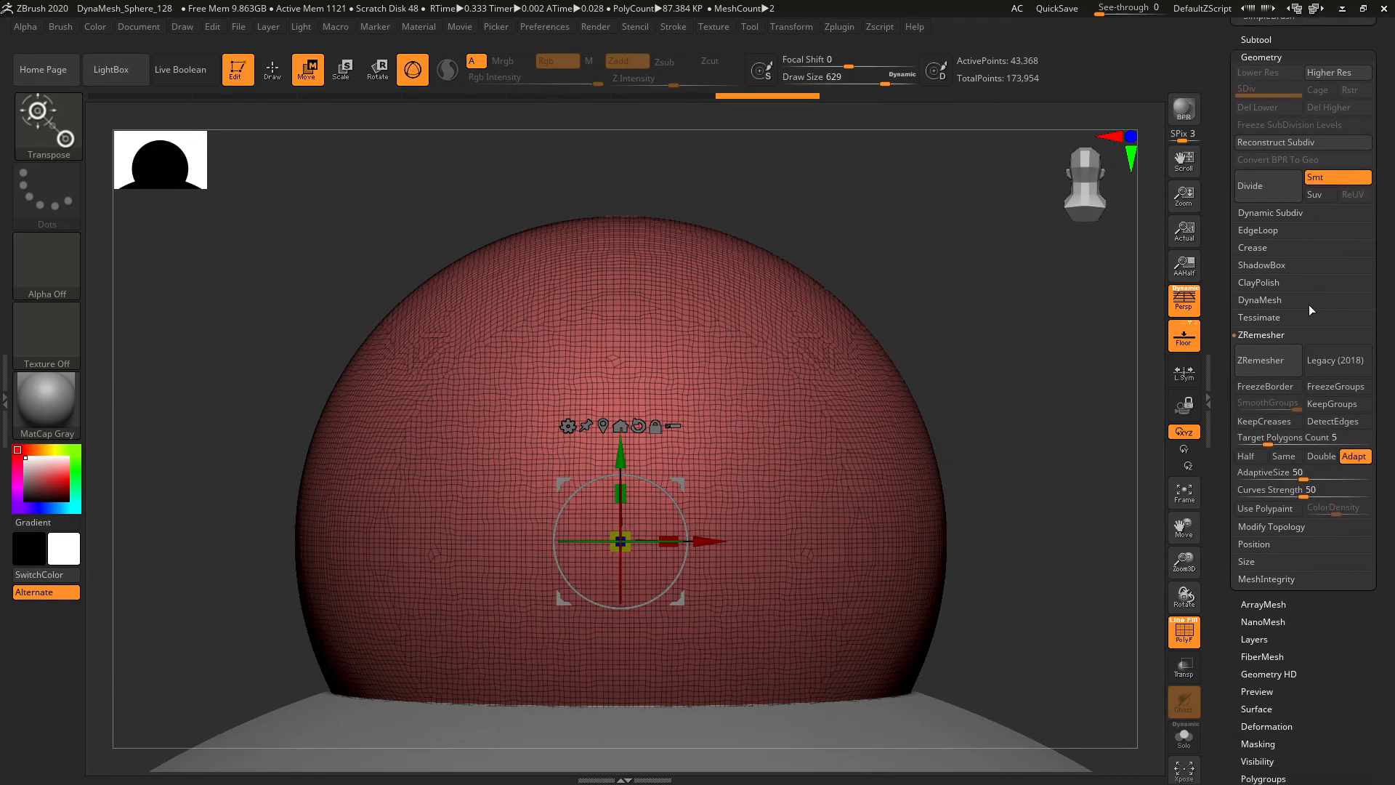
{"action": "left_click", "coordinate": [1259, 462]}
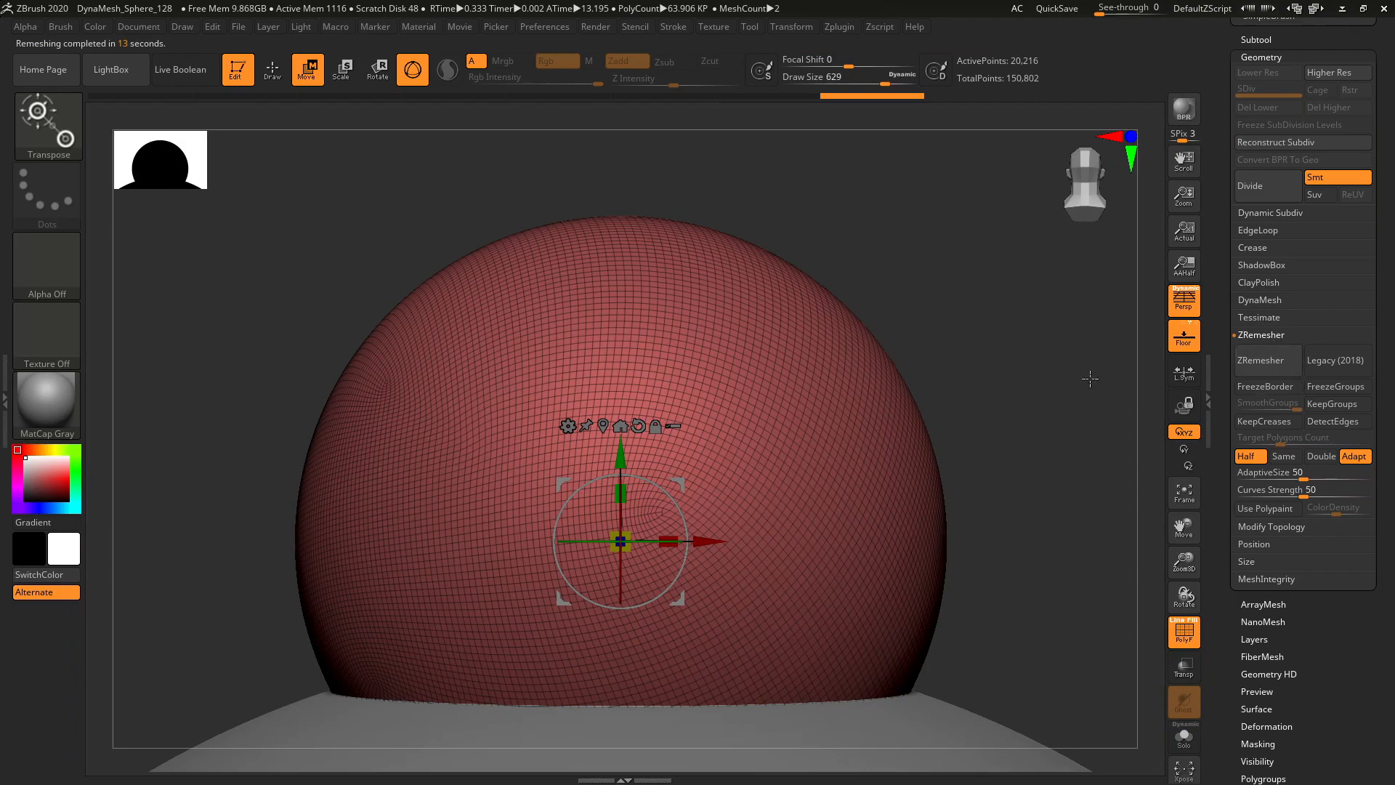
- Reduce the cherry's mesh further by running ZRemesher four more times with Half still enabled
{"action": "left_click_drag", "start_coordinate": [1090, 378], "coordinate": [1070, 404]}
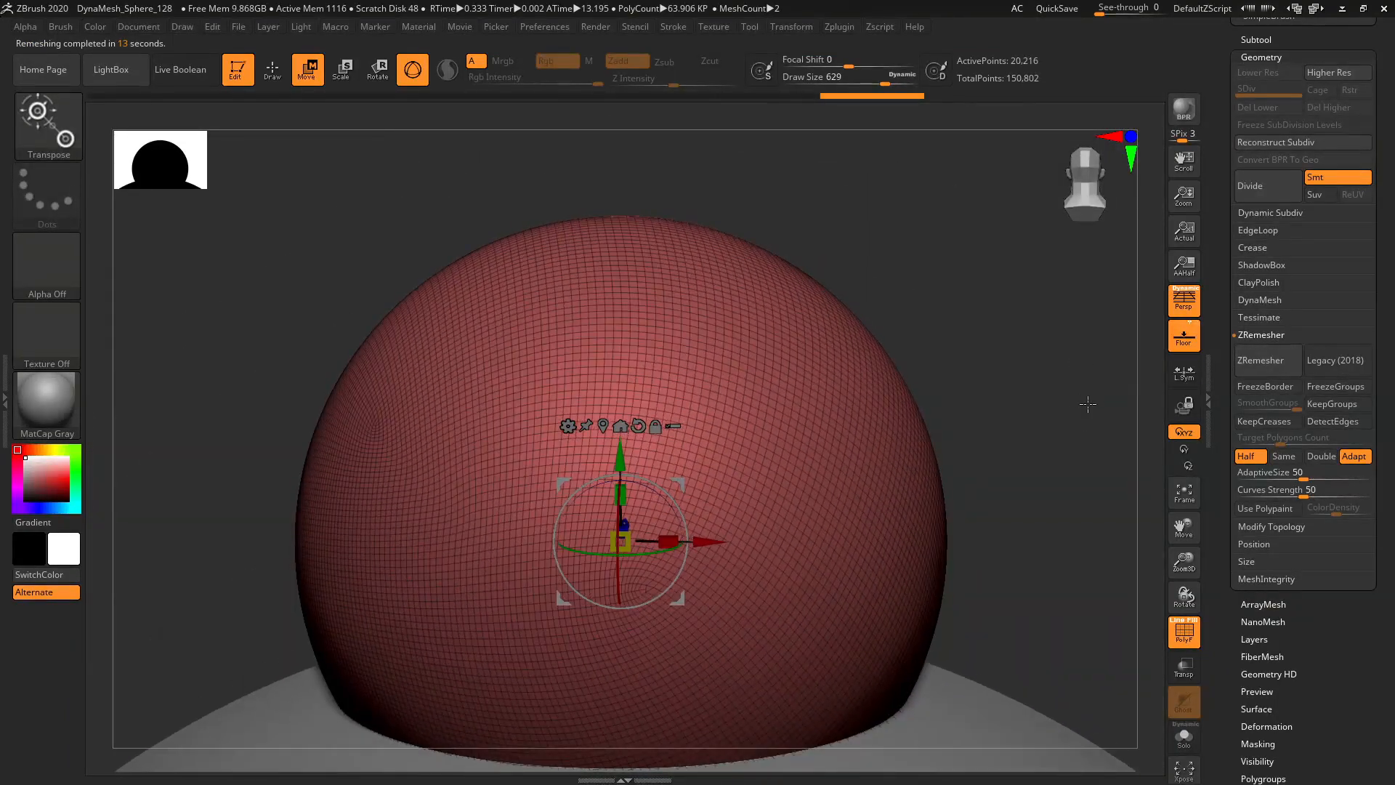
{"action": "left_click", "coordinate": [1256, 360]}
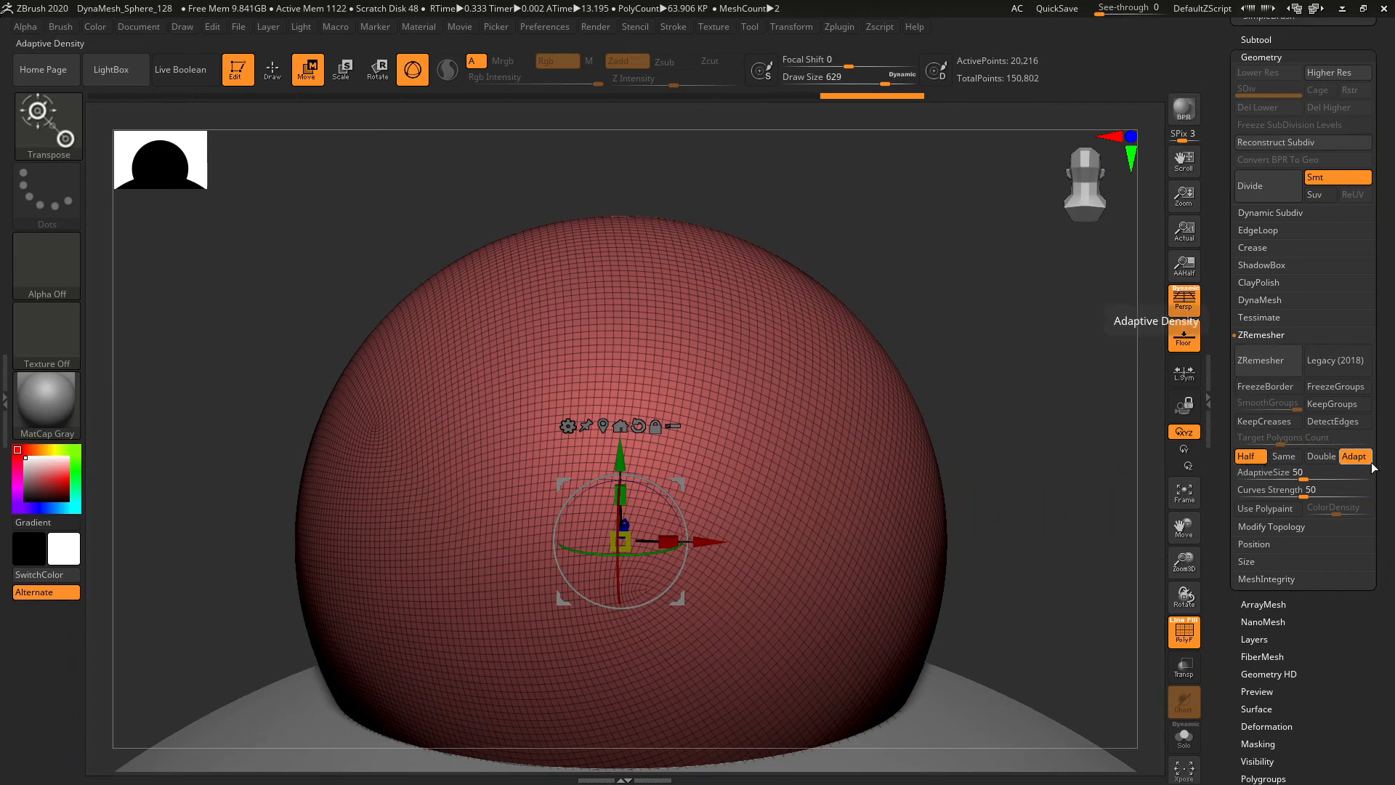
{"action": "left_click", "coordinate": [1260, 361]}
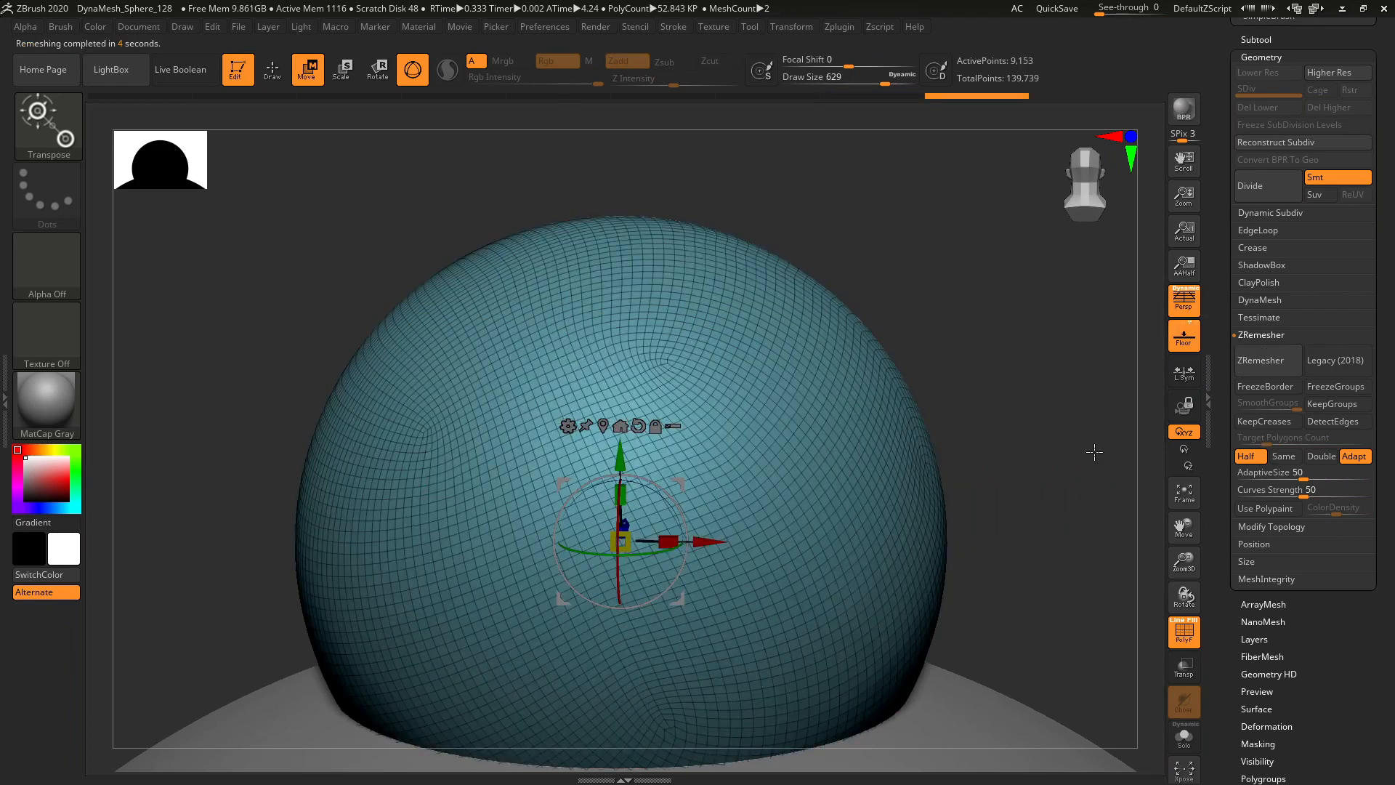
{"action": "left_click", "coordinate": [1275, 364]}
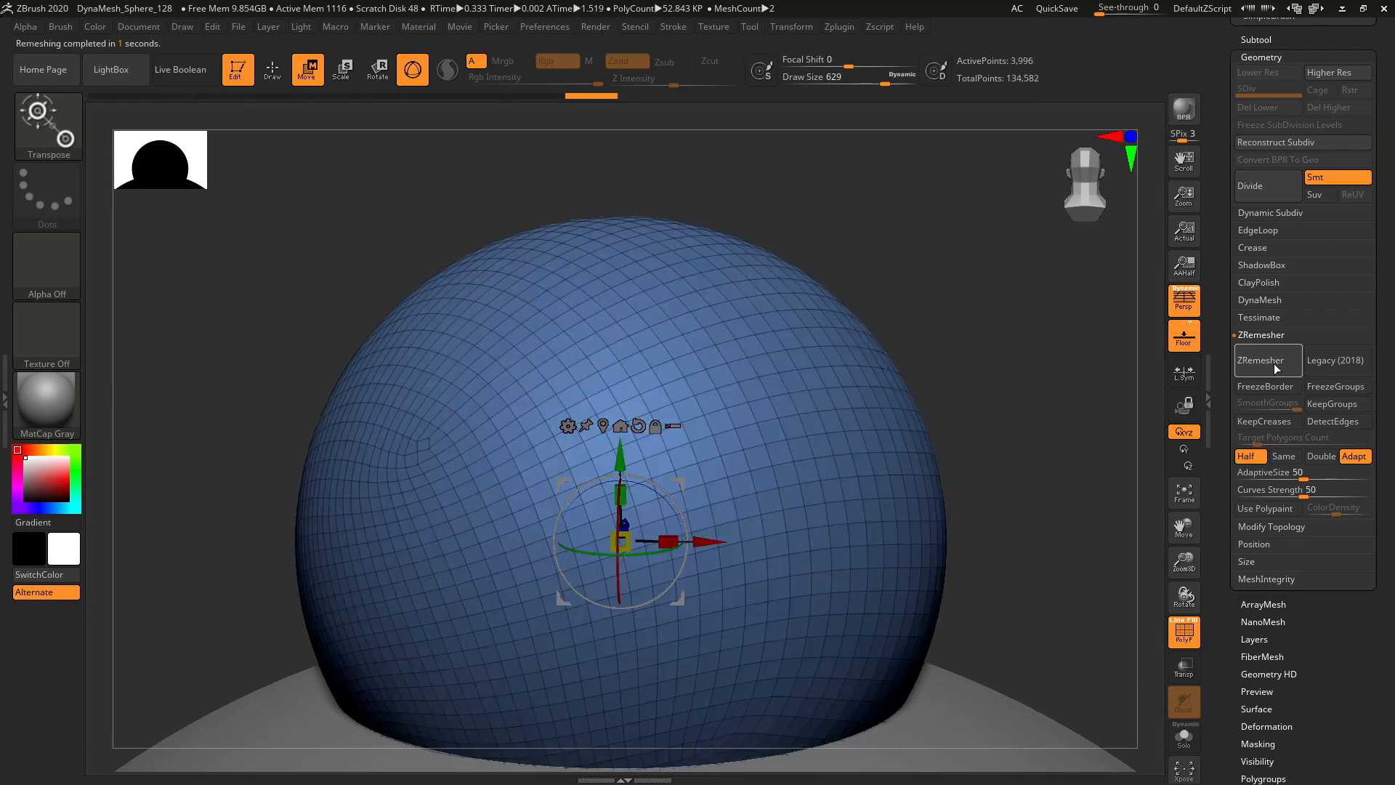
{"action": "left_click", "coordinate": [1275, 363]}
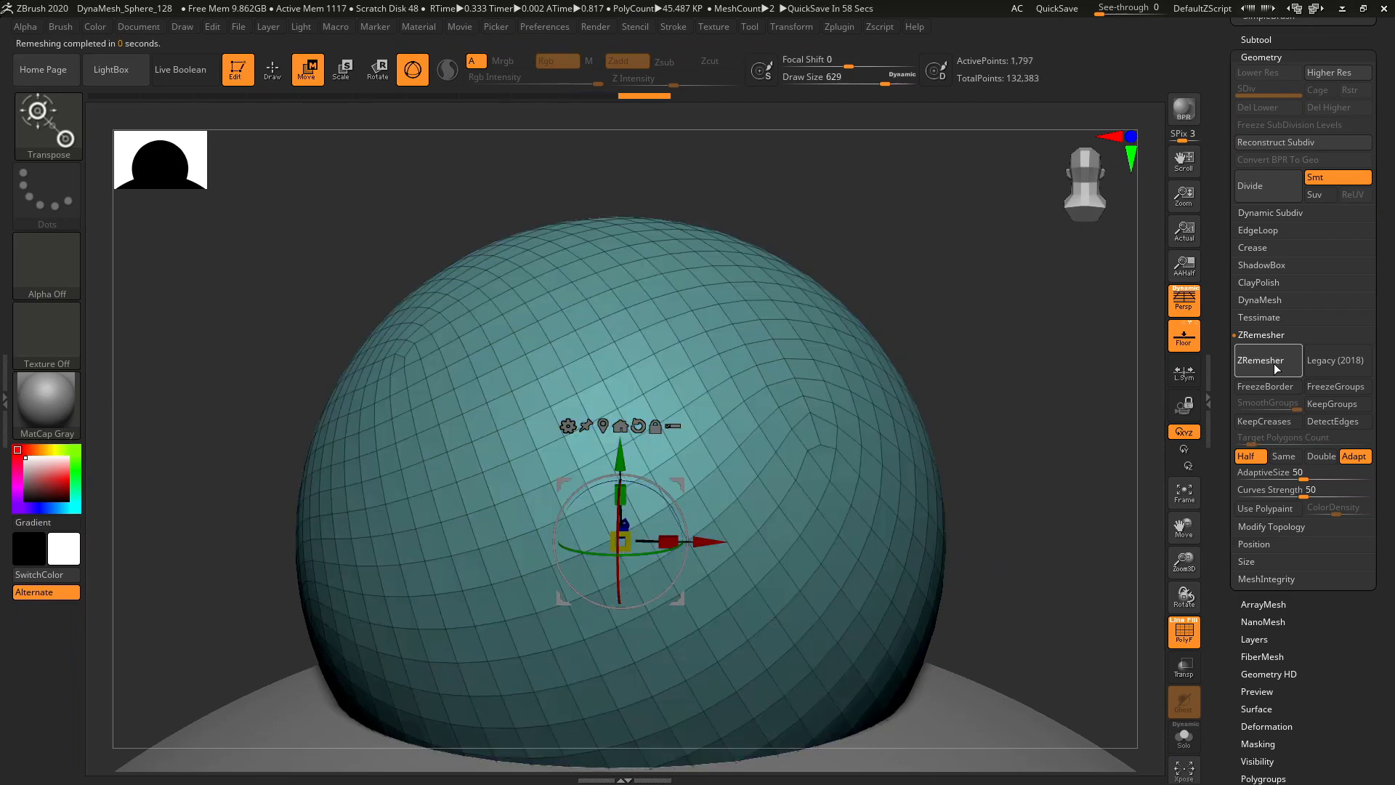
{"action": "left_click", "coordinate": [1277, 368]}
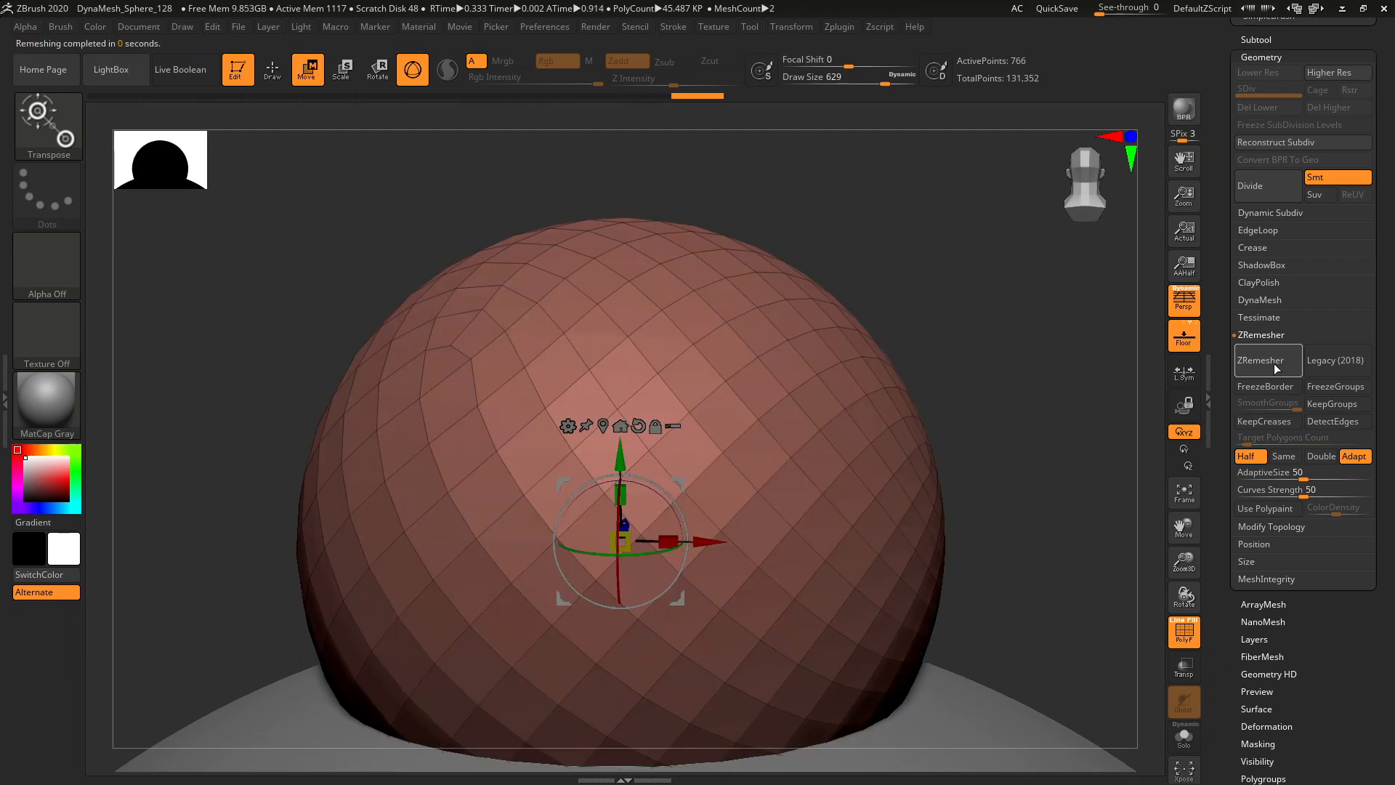
- Run ZRemesher on the cherry another three times at Half, coarsening it to large low-poly faces
{"action": "left_click_drag", "start_coordinate": [1184, 565], "coordinate": [1185, 509]}
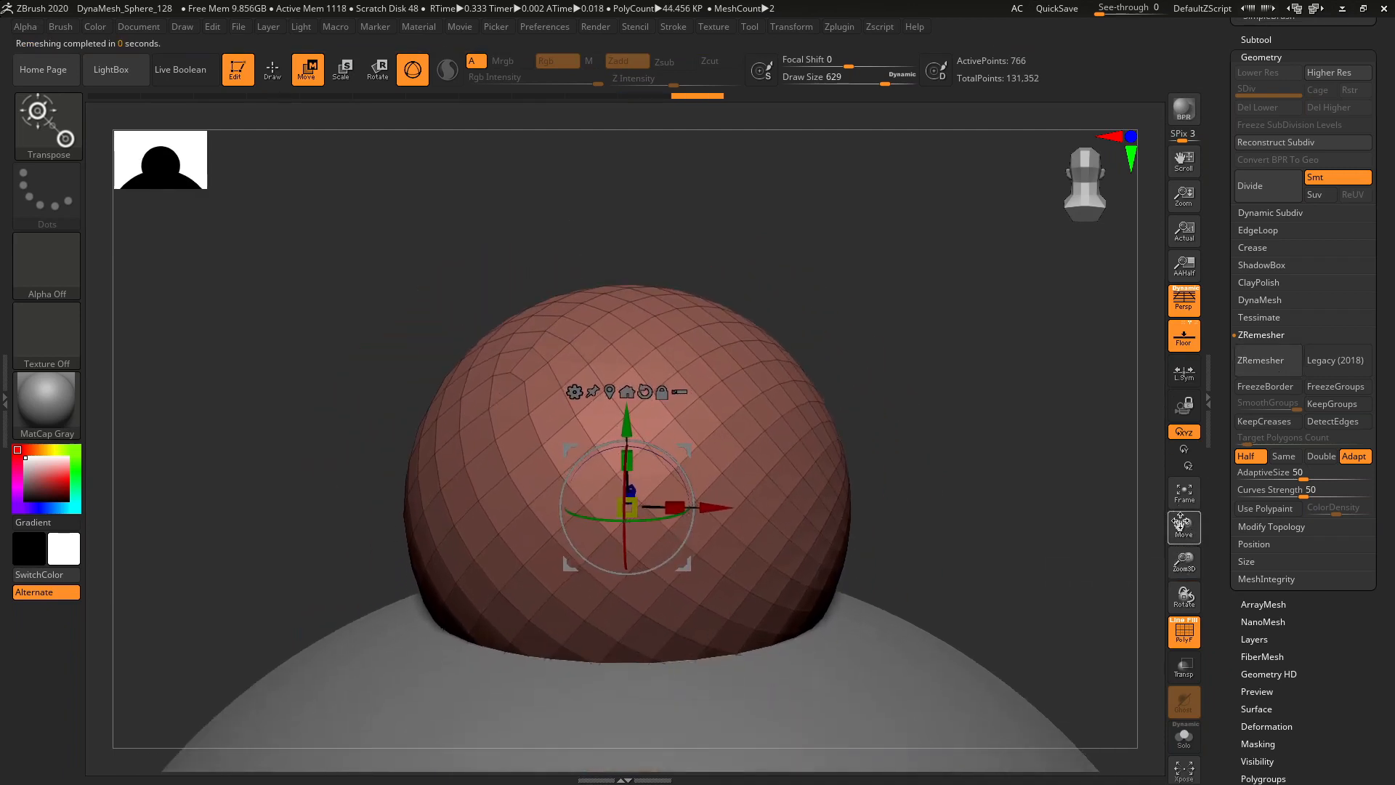
{"action": "left_click_drag", "start_coordinate": [1185, 560], "coordinate": [1185, 614]}
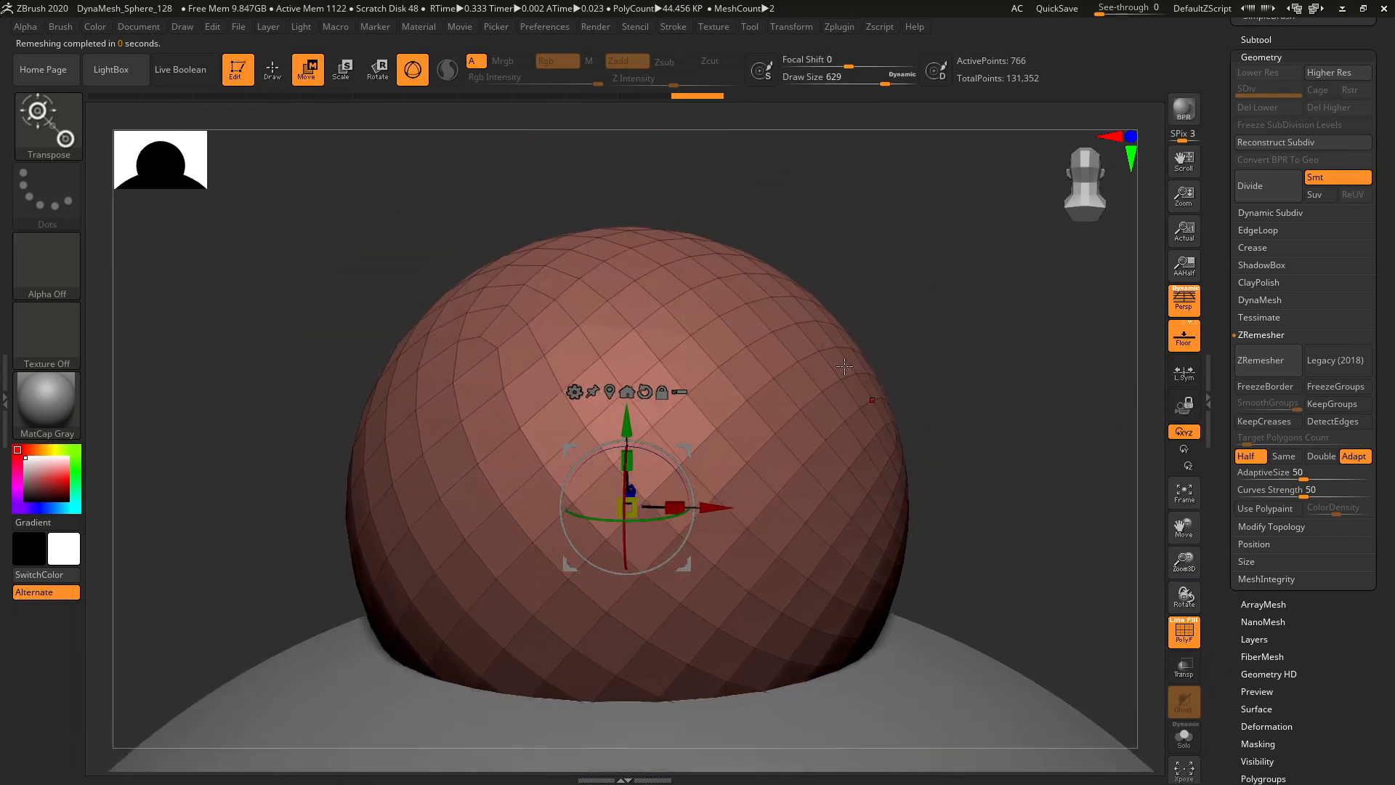
{"action": "left_click", "coordinate": [1268, 361]}
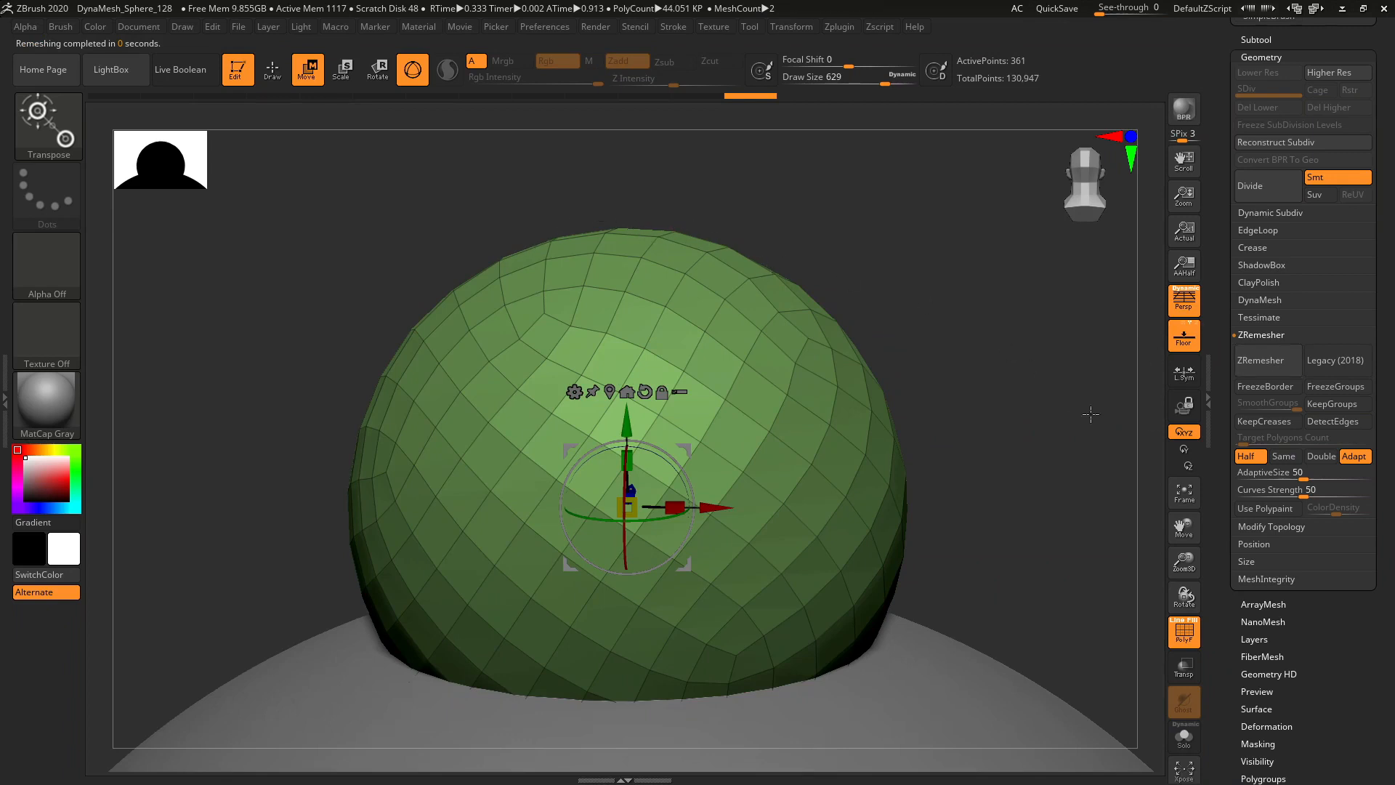
{"action": "left_click", "coordinate": [1258, 362]}
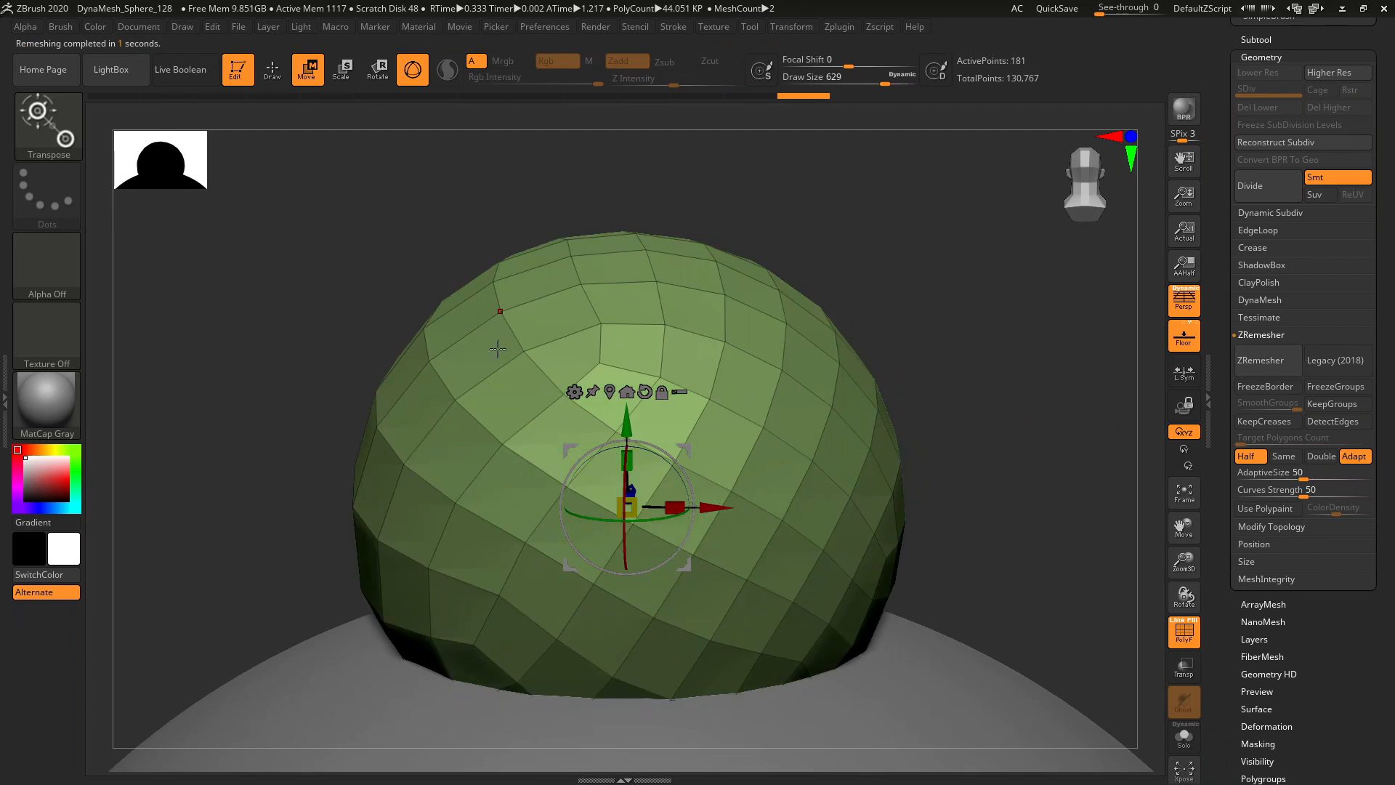
{"action": "left_click", "coordinate": [1258, 362]}
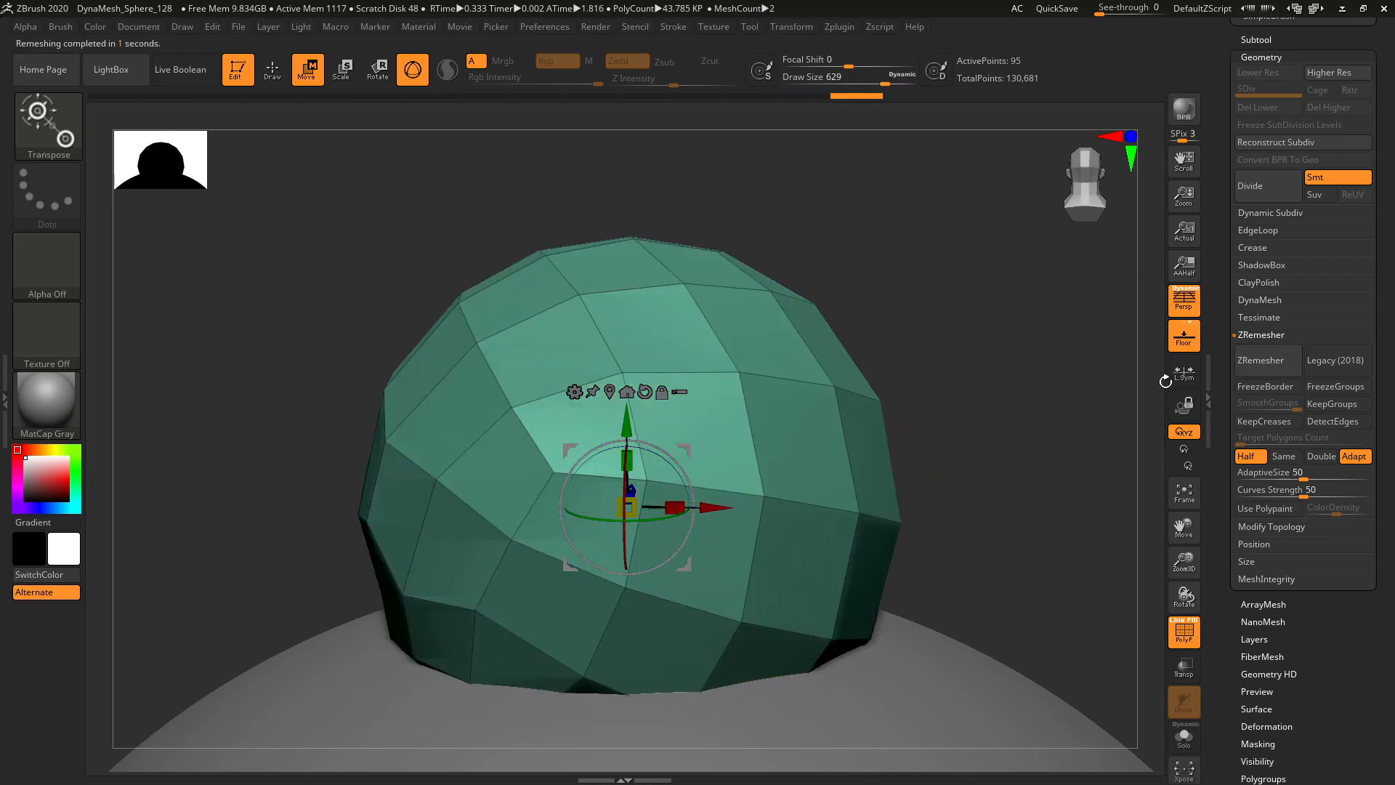
- Undo the cherry's last ZRemesher pass, comparing both mesh densities in the undo history and keeping the denser one
{"action": "left_click_drag", "start_coordinate": [1165, 380], "coordinate": [1161, 389]}
{"action": "key", "text": "ctrl"}
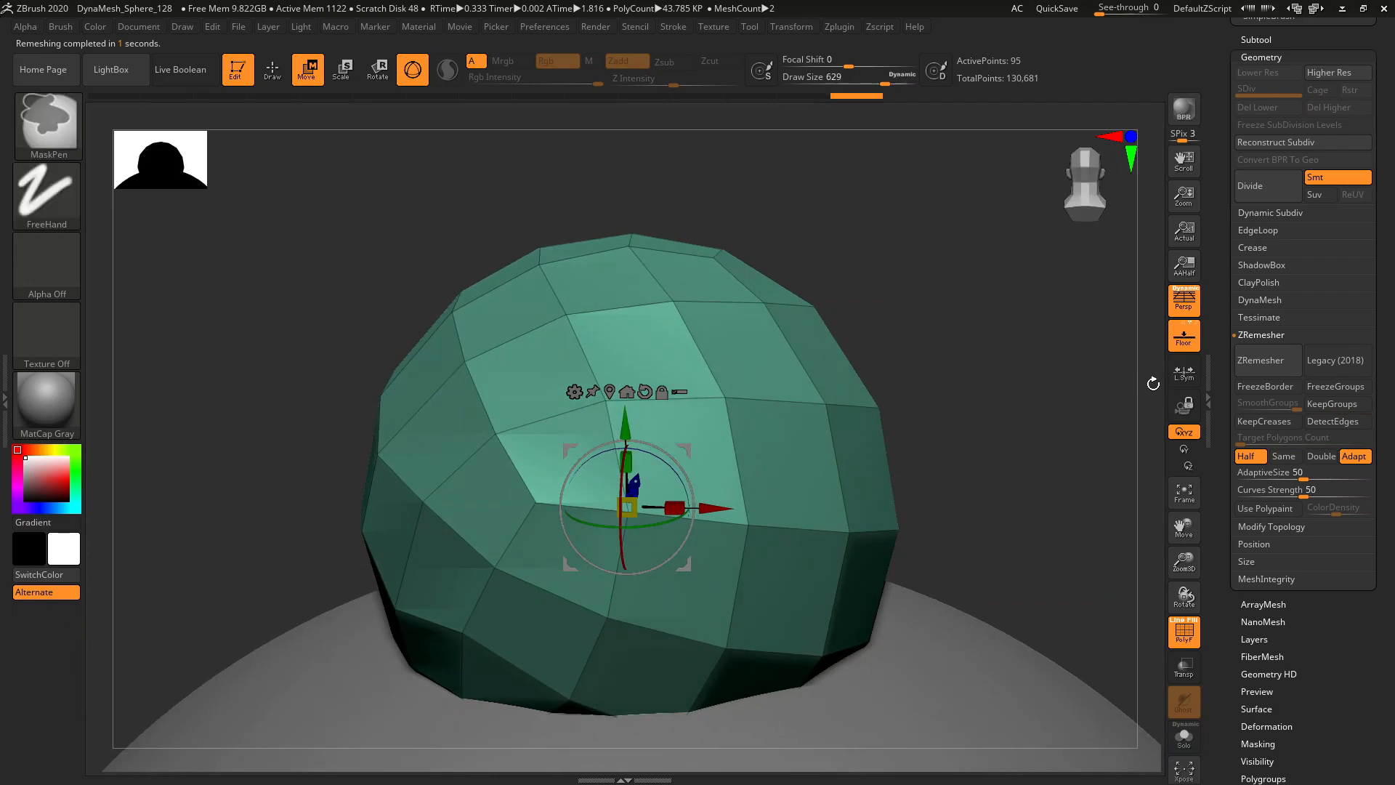
{"action": "key", "text": "ctrl+z"}
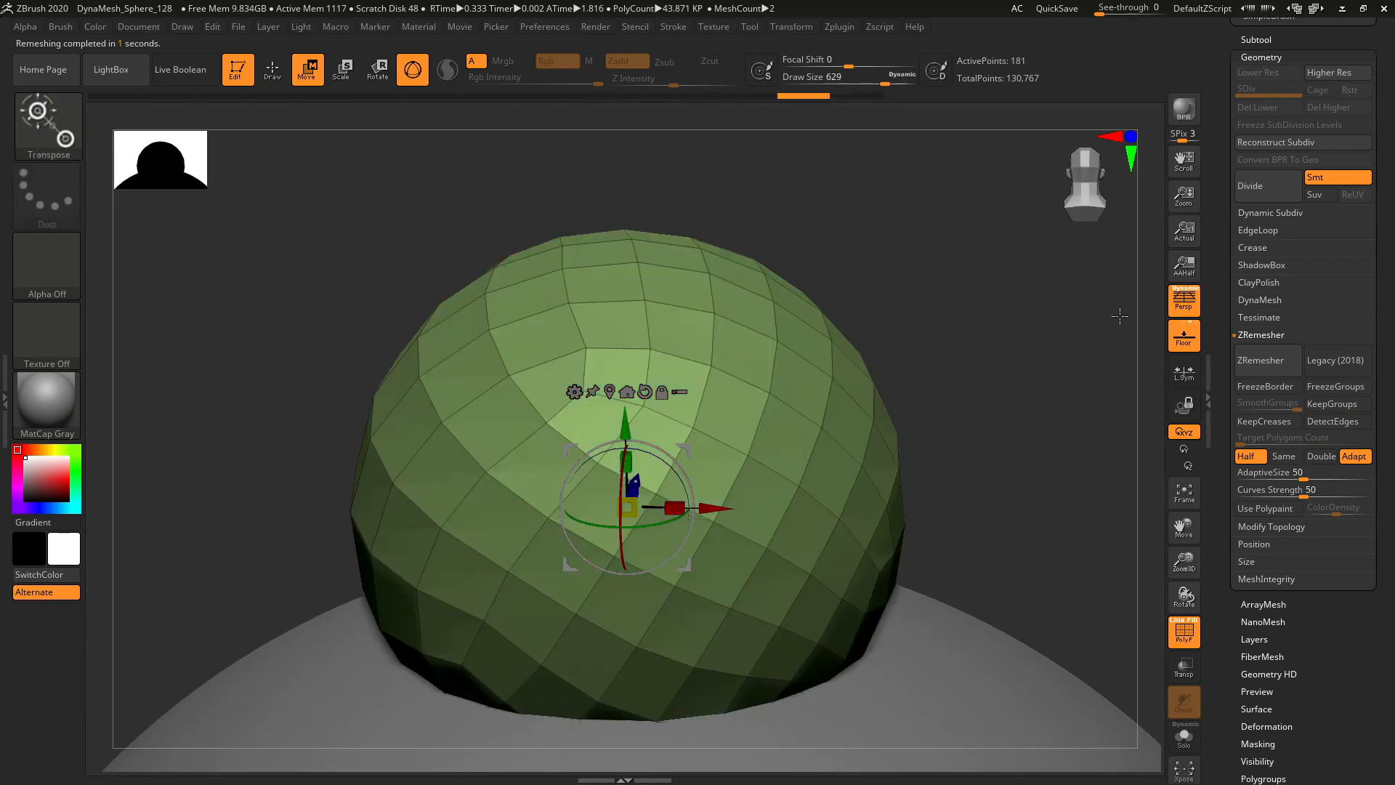
{"action": "left_click_drag", "start_coordinate": [1154, 292], "coordinate": [1192, 542]}
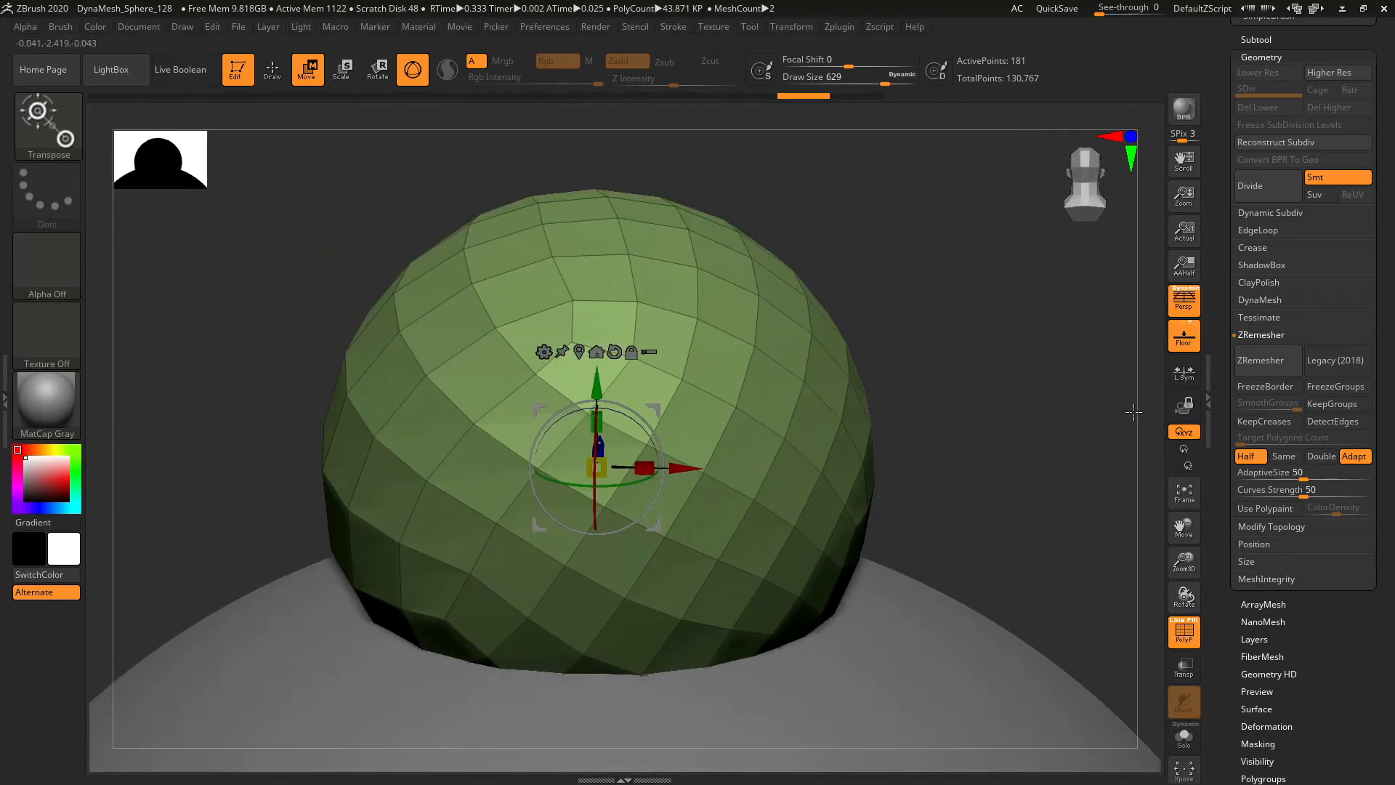
{"action": "left_click", "coordinate": [848, 96]}
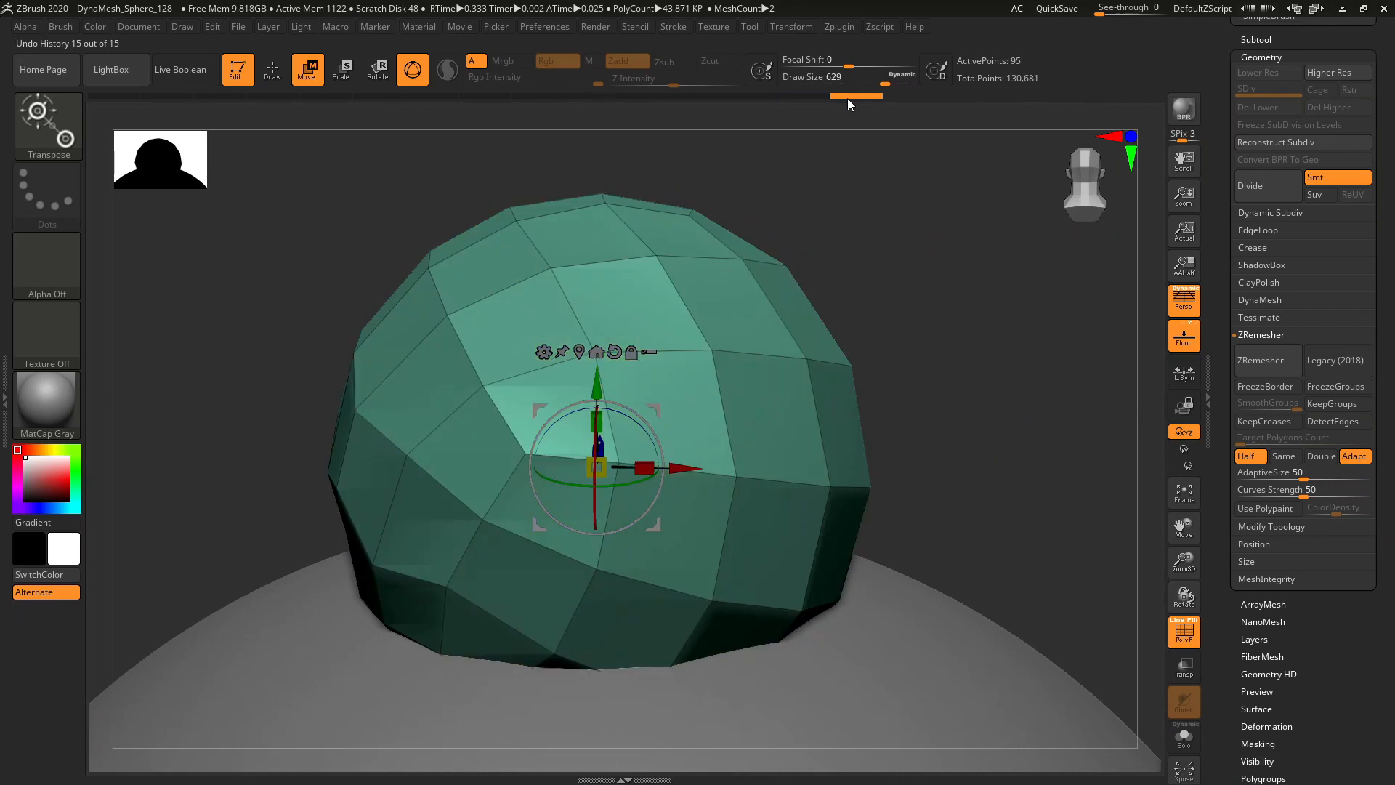
{"action": "mouse_move", "coordinate": [848, 98]}
{"action": "left_mouse_down"}
{"action": "mouse_move", "coordinate": [823, 98]}
{"action": "mouse_move", "coordinate": [845, 99]}
{"action": "left_mouse_up"}
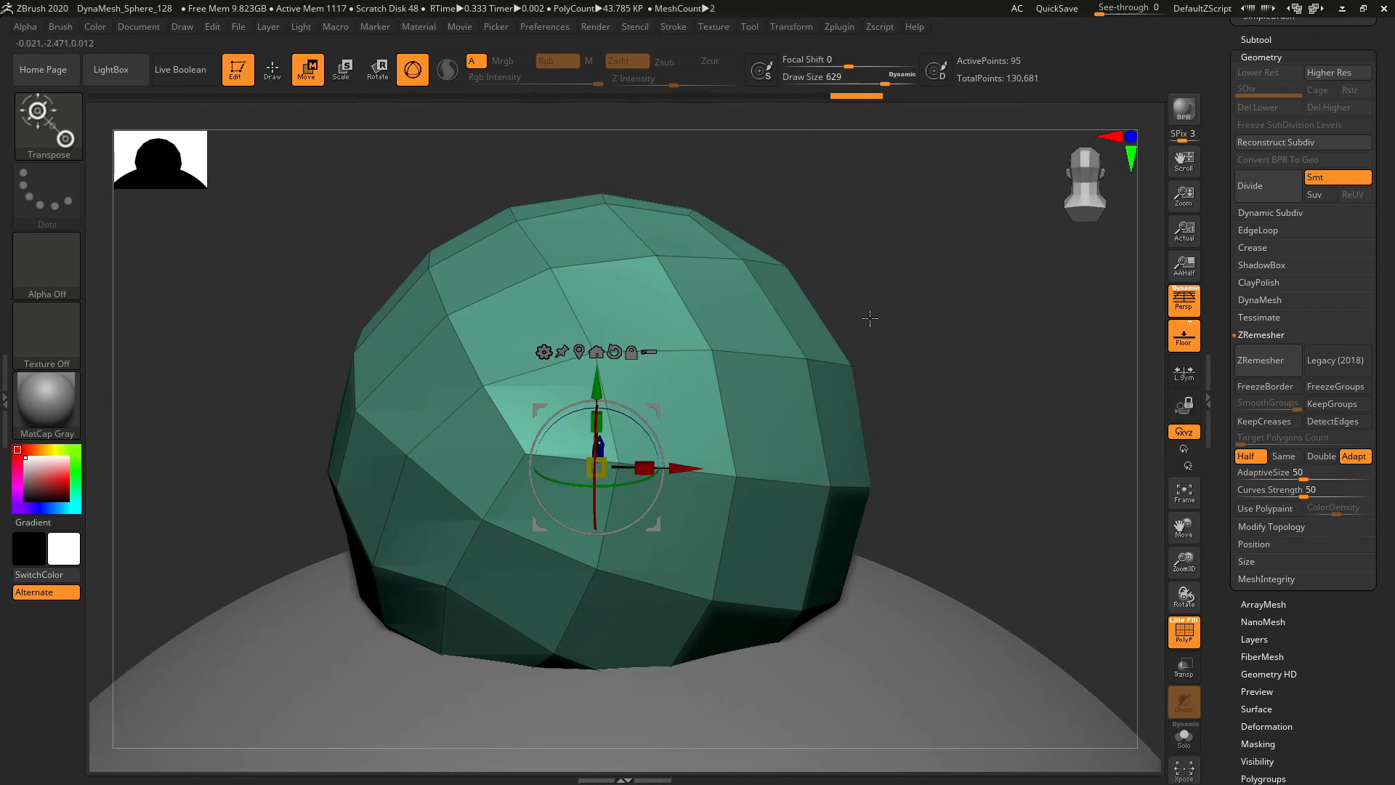
{"action": "left_click", "coordinate": [827, 96]}
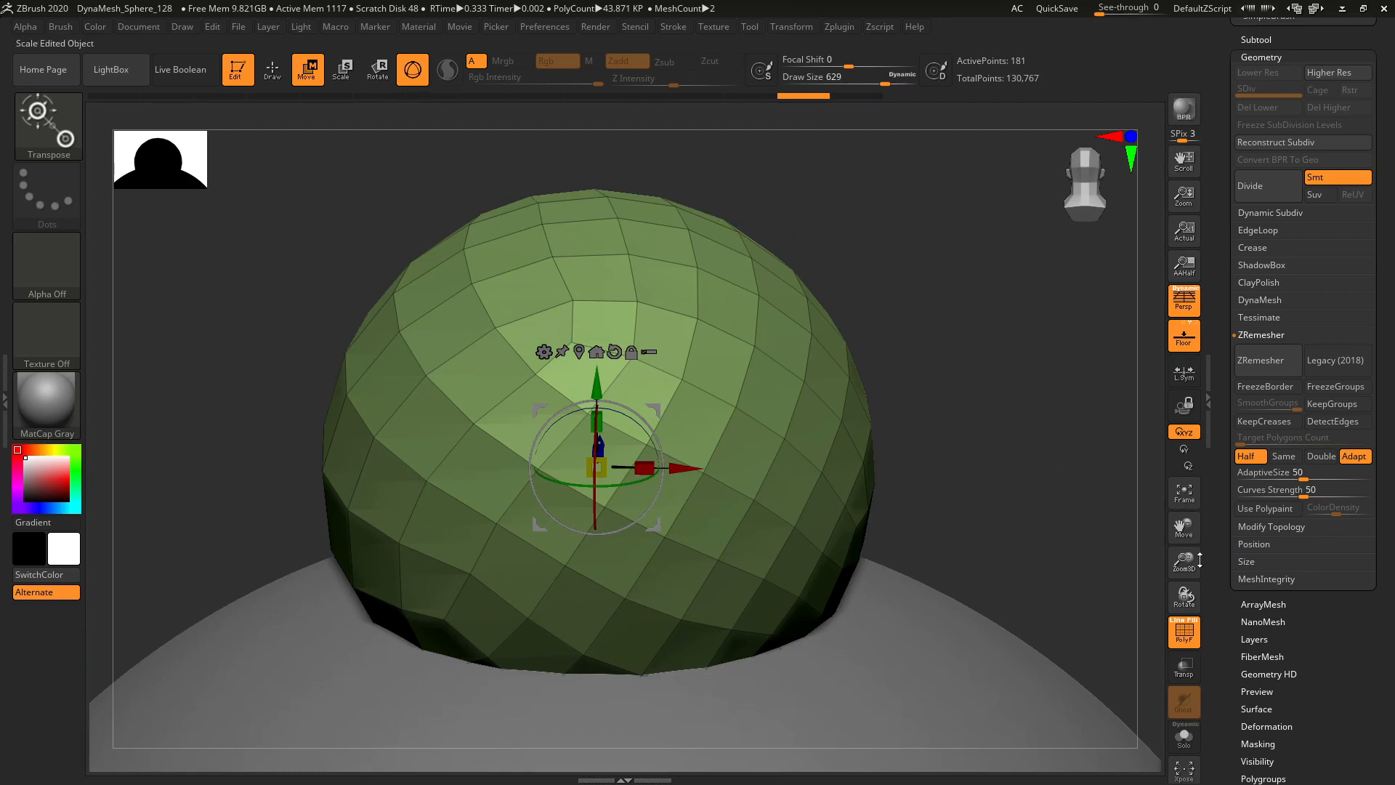
- Select the top scoop's PolySphere subtool and remesh it with ZRemesher using the Half option
{"action": "left_click_drag", "start_coordinate": [1189, 560], "coordinate": [1112, 380]}
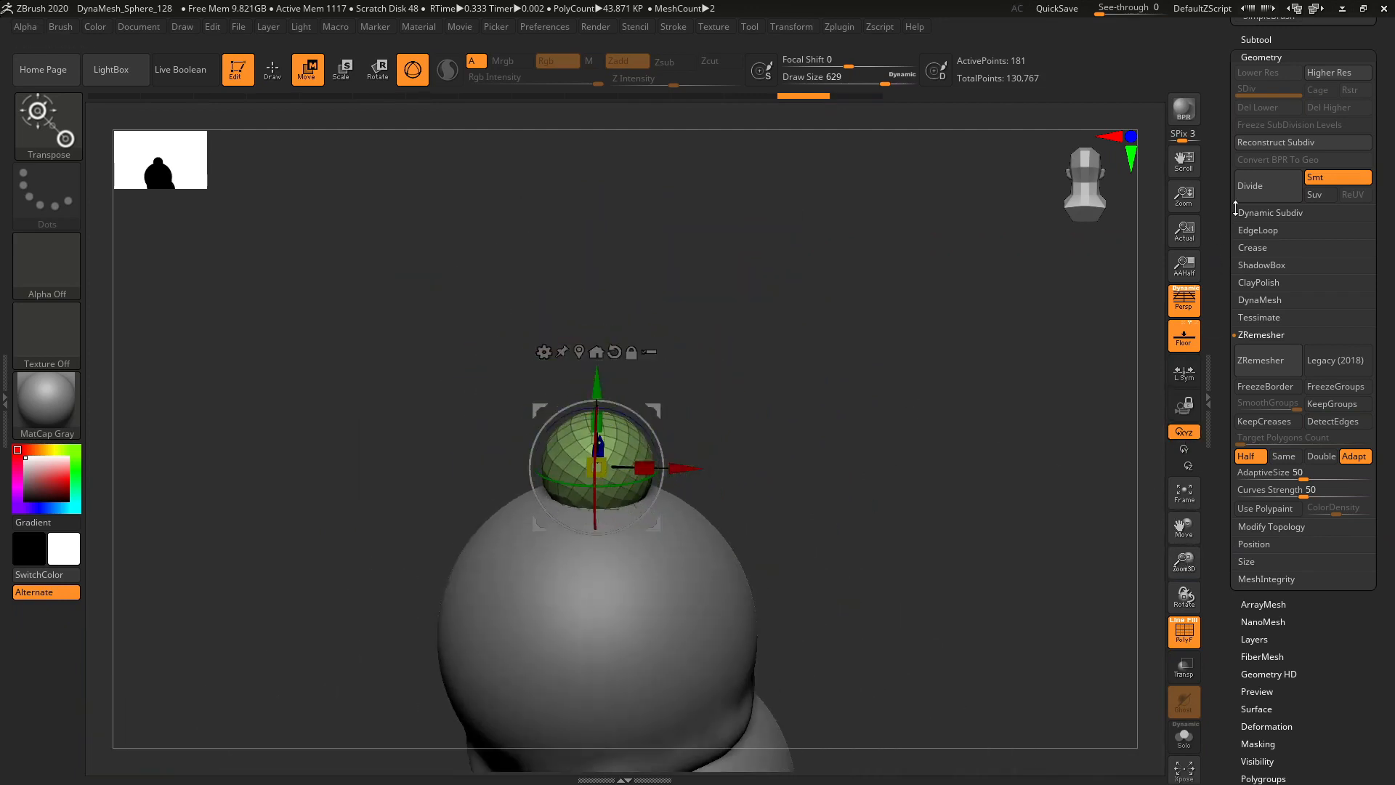
{"action": "left_click", "coordinate": [1256, 39]}
{"action": "left_click", "coordinate": [1317, 125]}
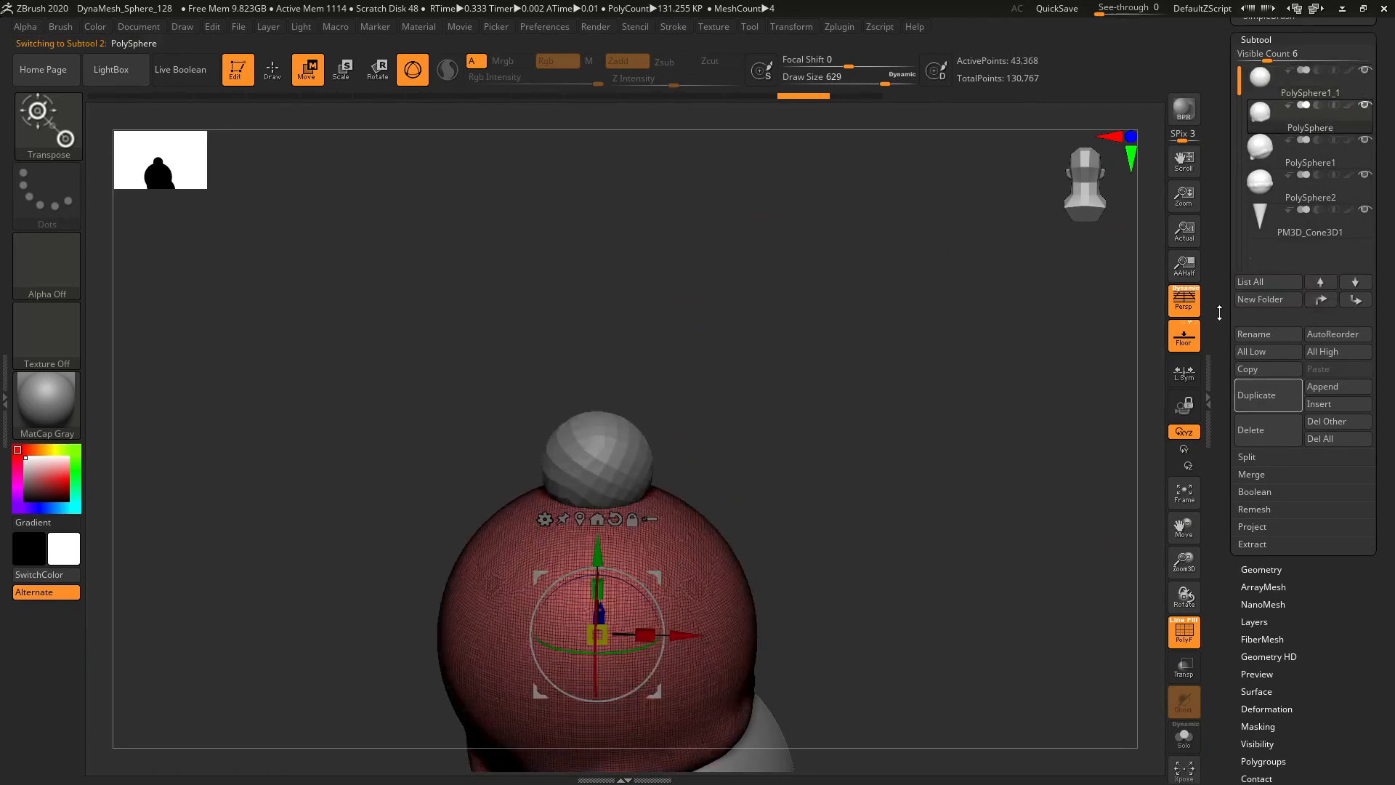
{"action": "left_click_drag", "start_coordinate": [1184, 526], "coordinate": [1202, 421]}
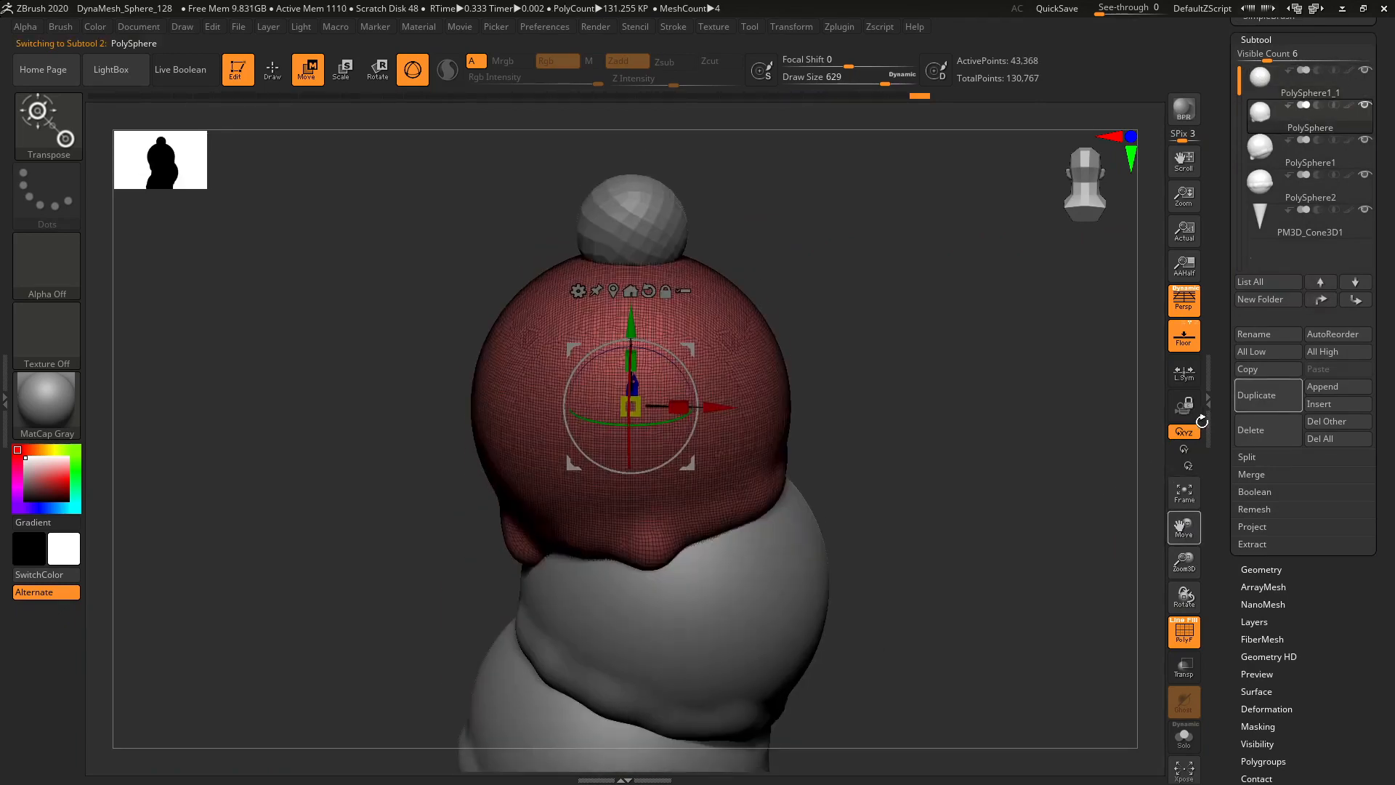
{"action": "left_click", "coordinate": [1261, 569]}
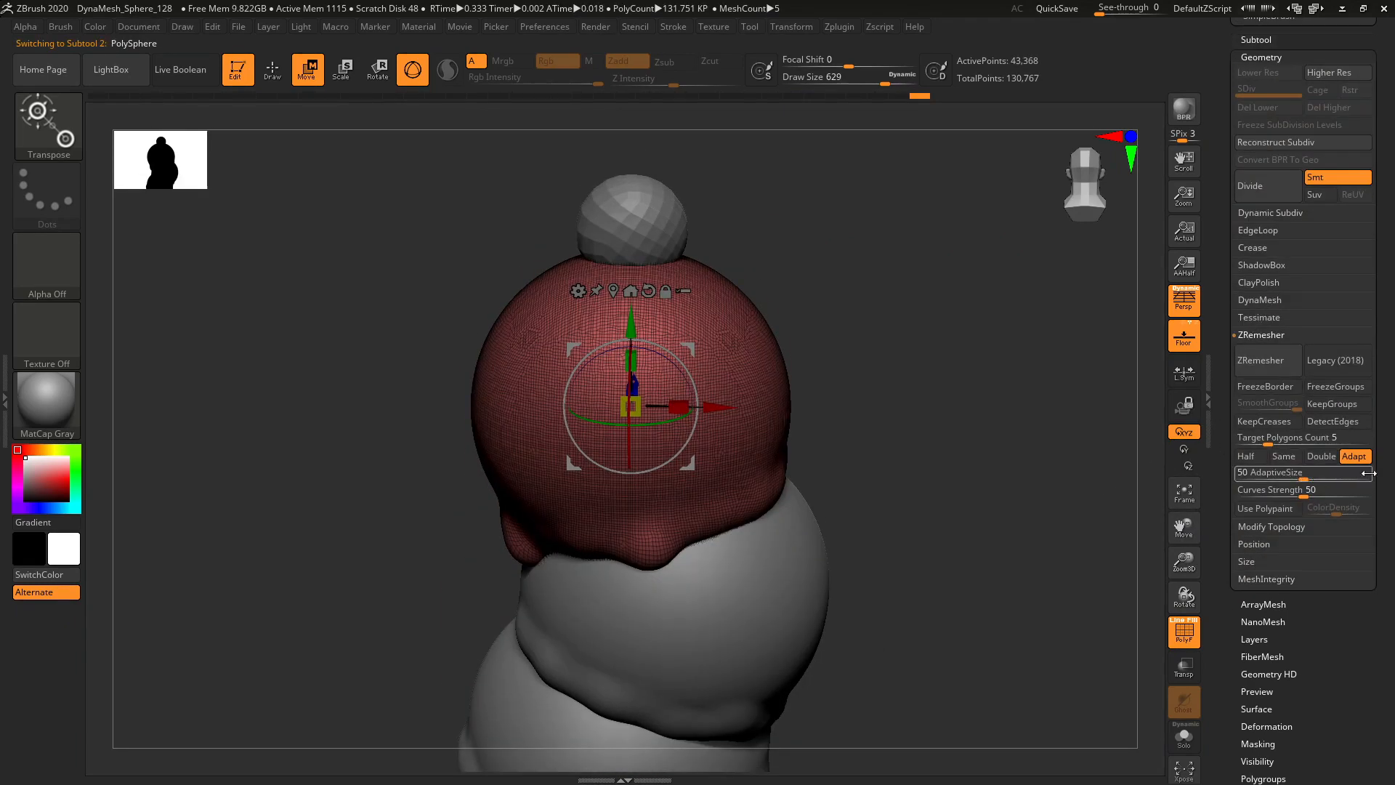
{"action": "left_click", "coordinate": [1246, 456]}
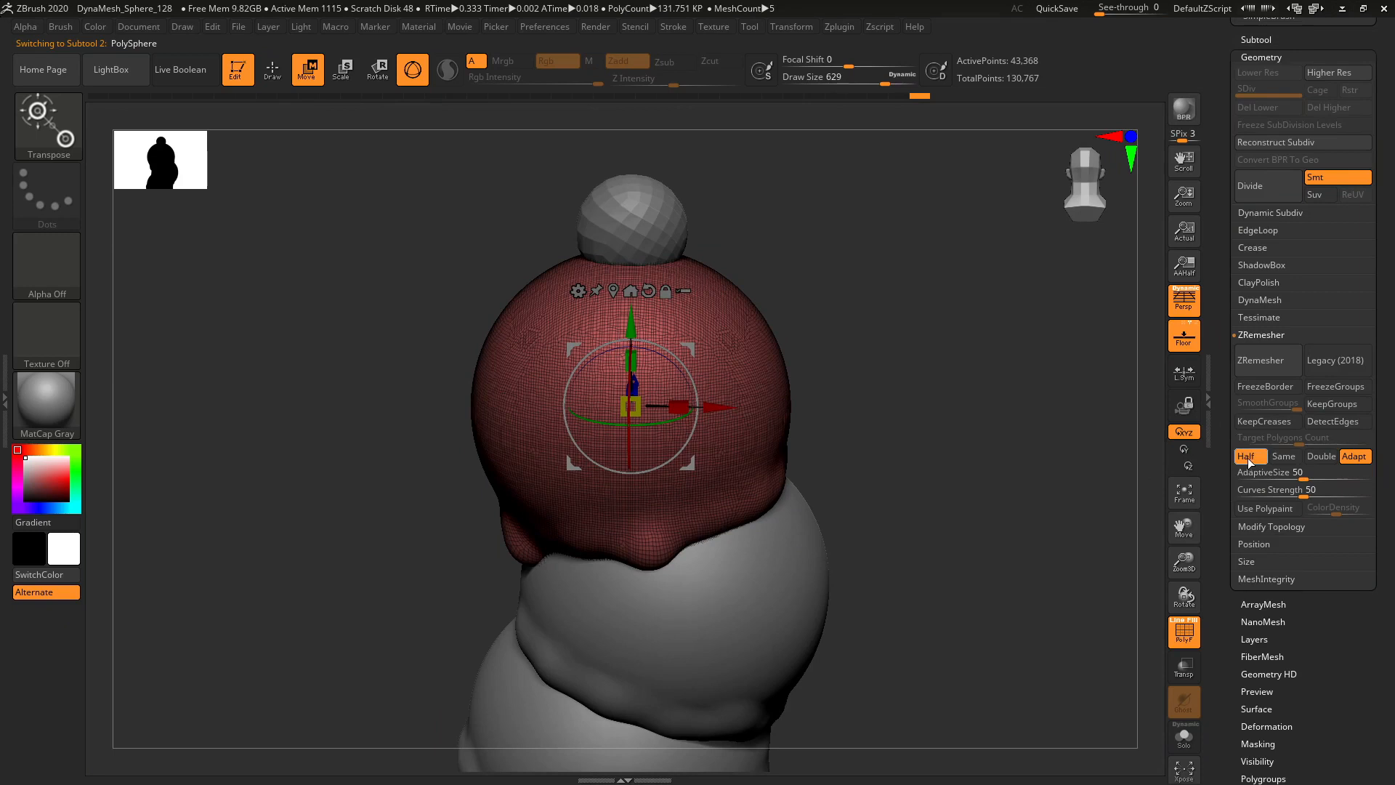
{"action": "left_click", "coordinate": [1260, 362]}
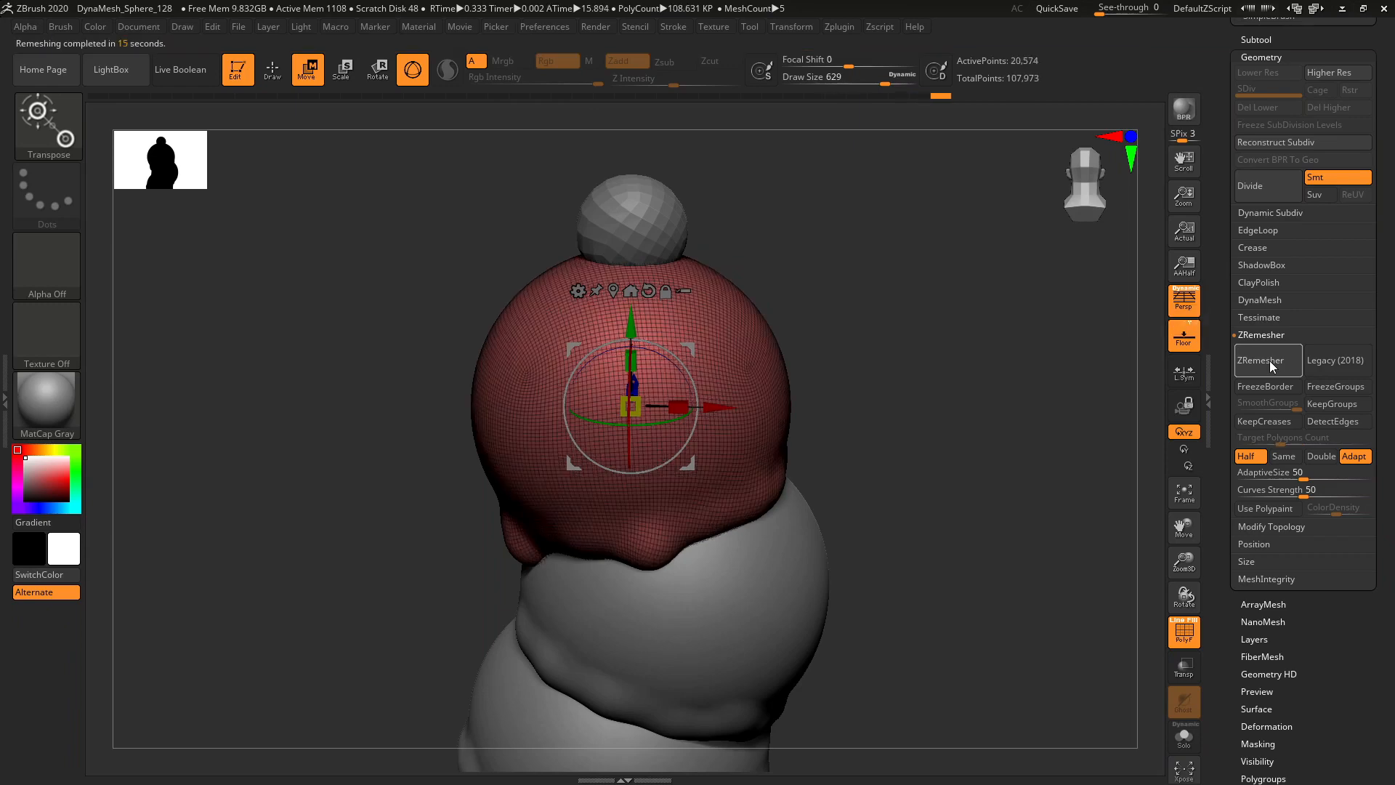
- Reduce the top scoop's mesh further with five more ZRemesher passes at Half
{"action": "left_click", "coordinate": [1272, 366]}
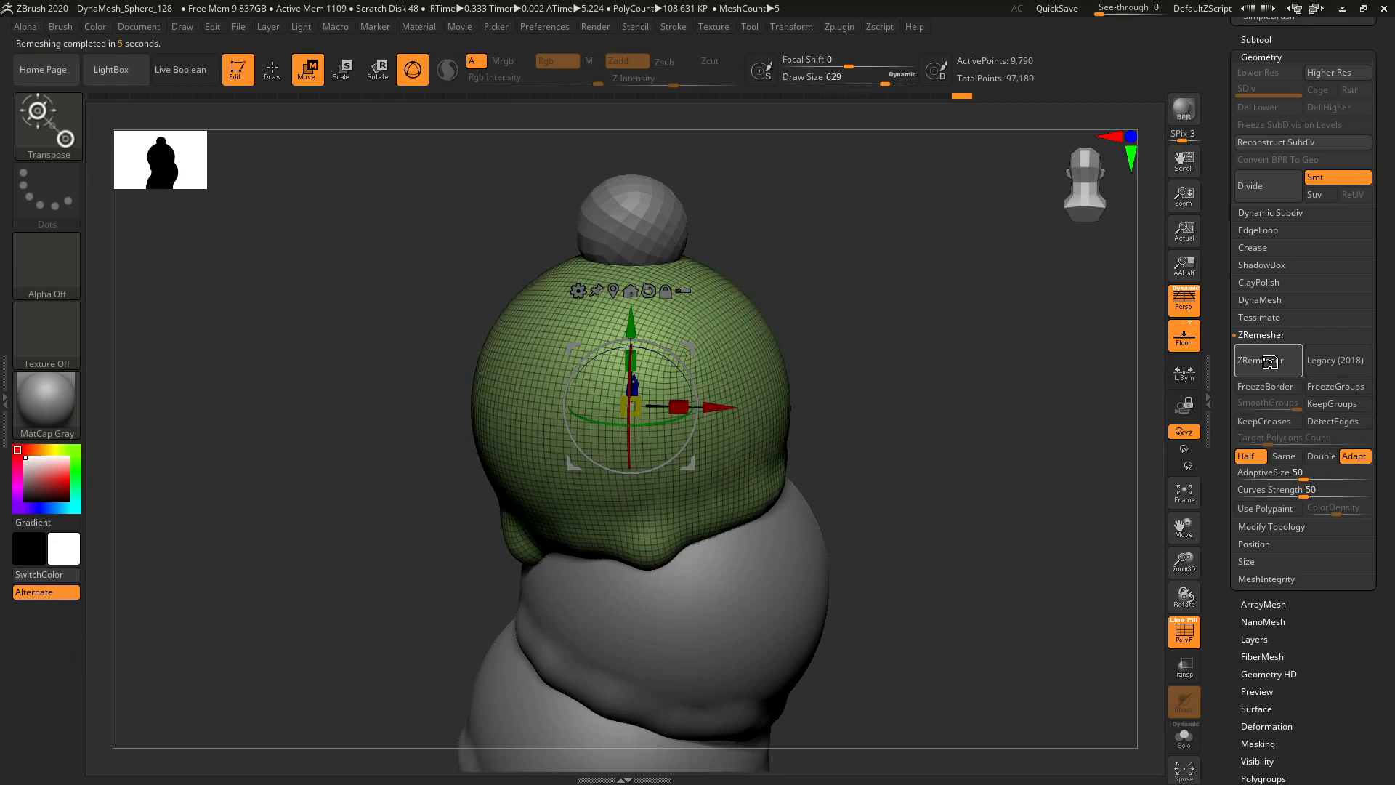
{"action": "left_click", "coordinate": [1272, 366]}
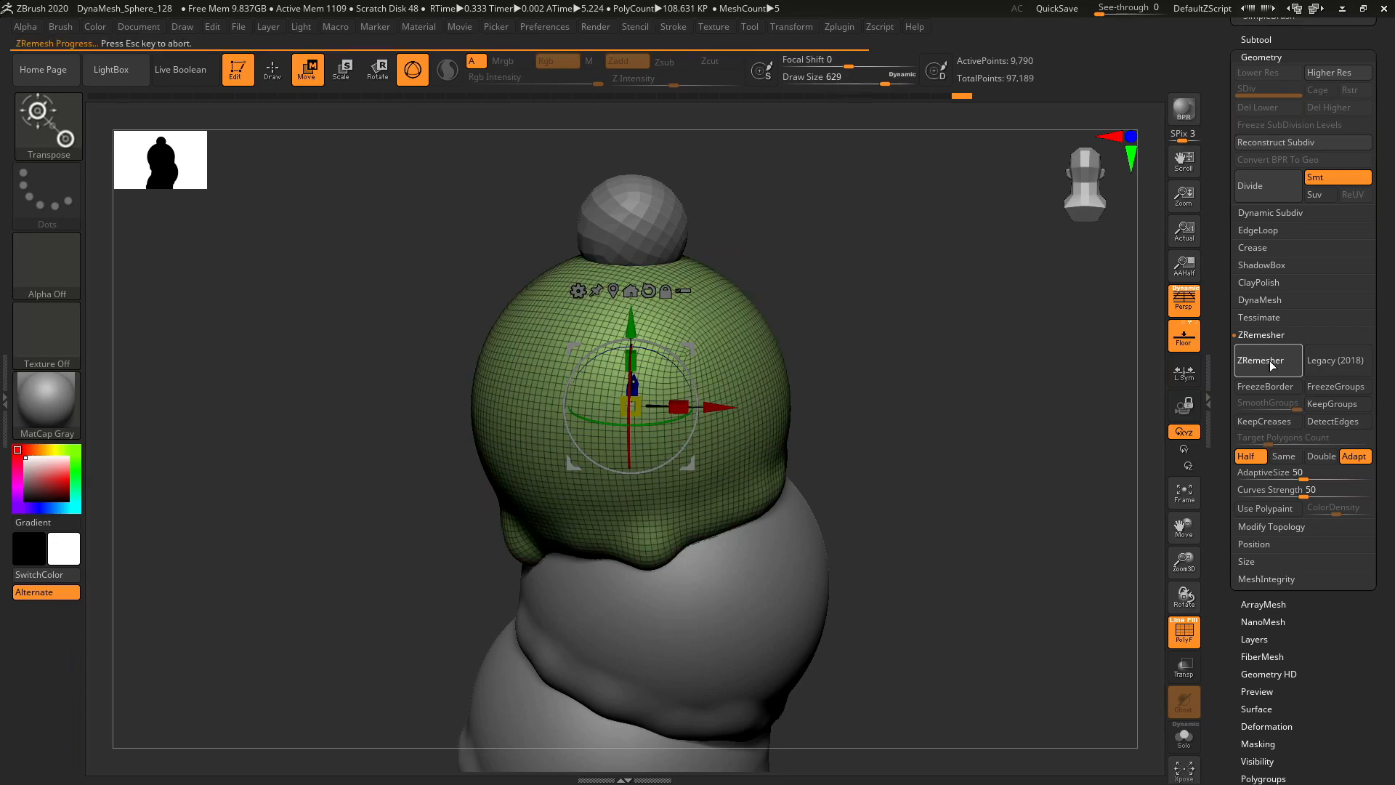
{"action": "left_click", "coordinate": [1272, 365]}
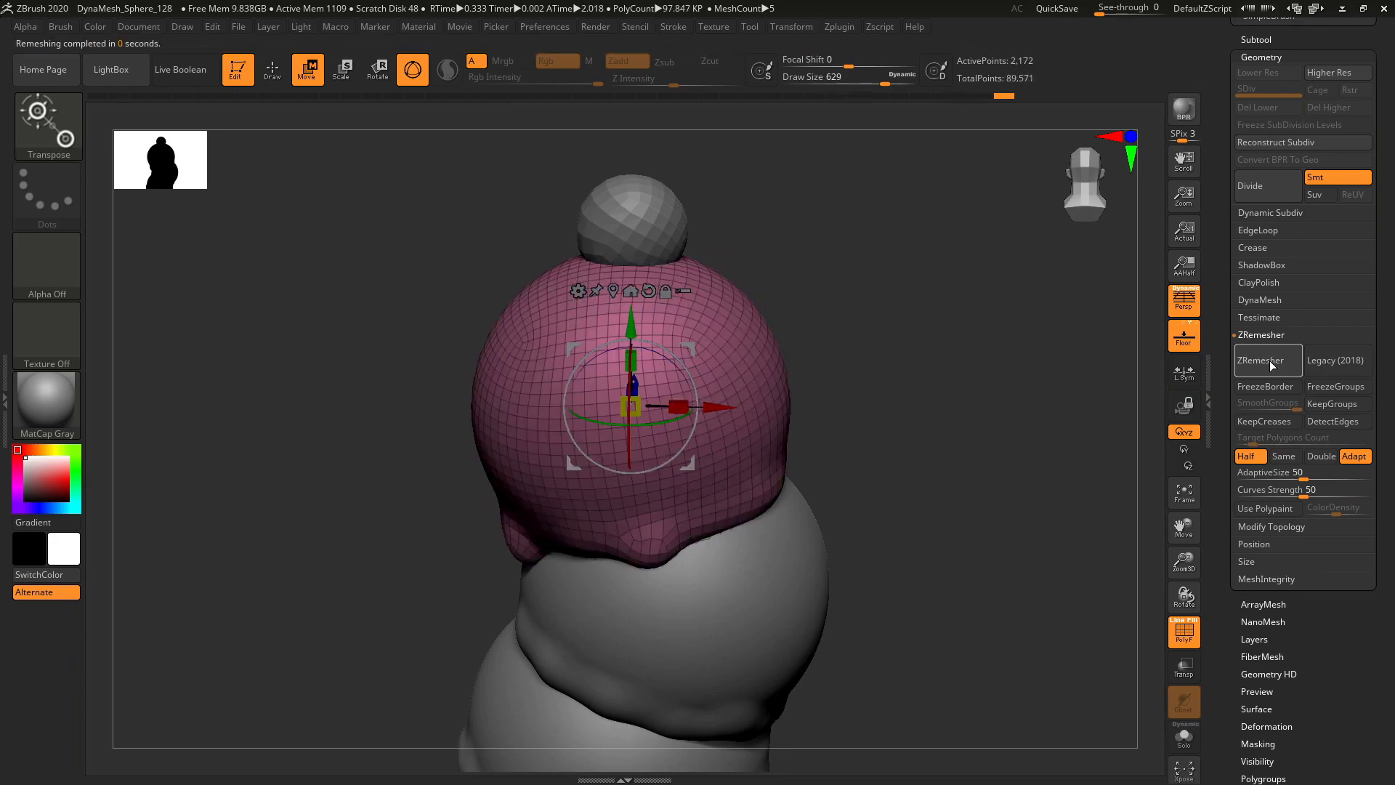
{"action": "left_click", "coordinate": [1272, 366]}
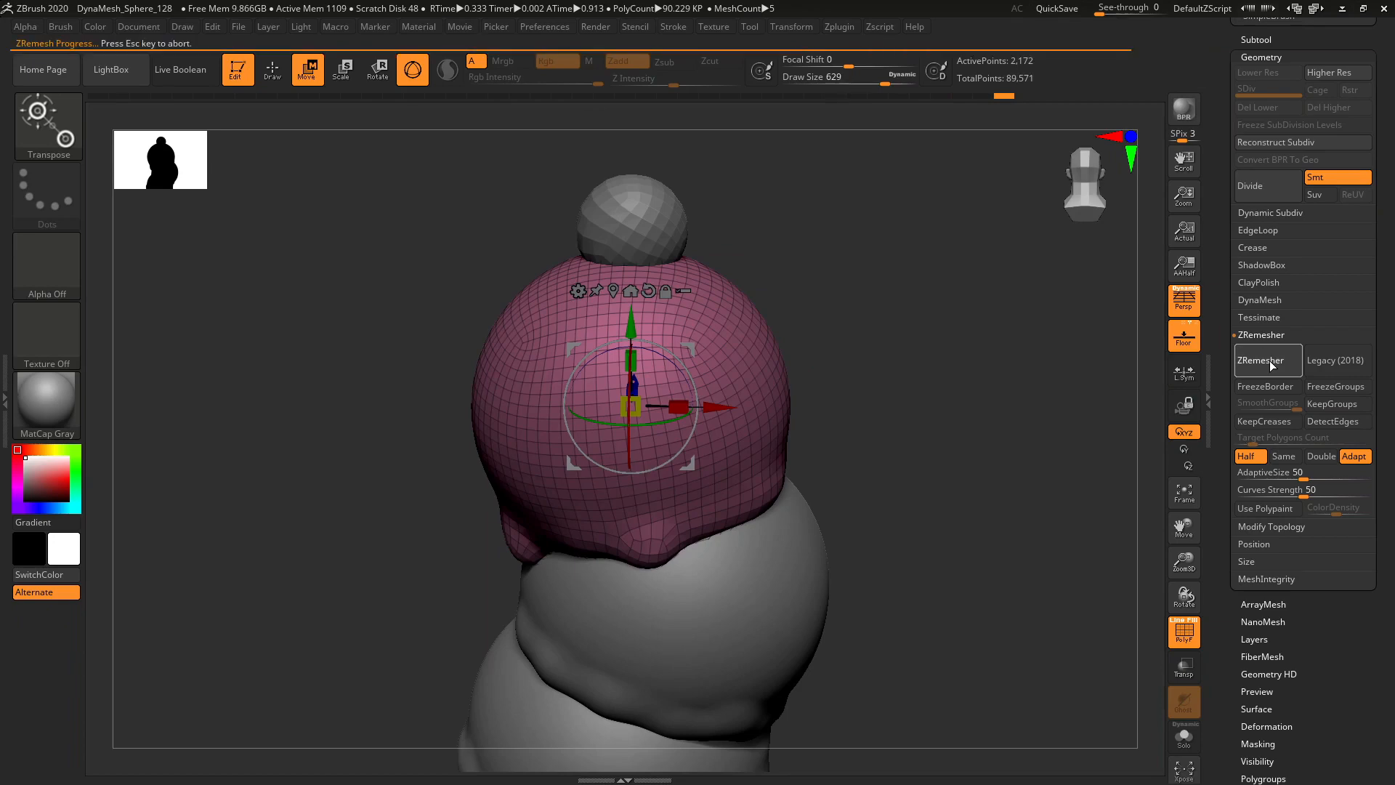
{"action": "left_click_drag", "start_coordinate": [1158, 404], "coordinate": [1185, 370]}
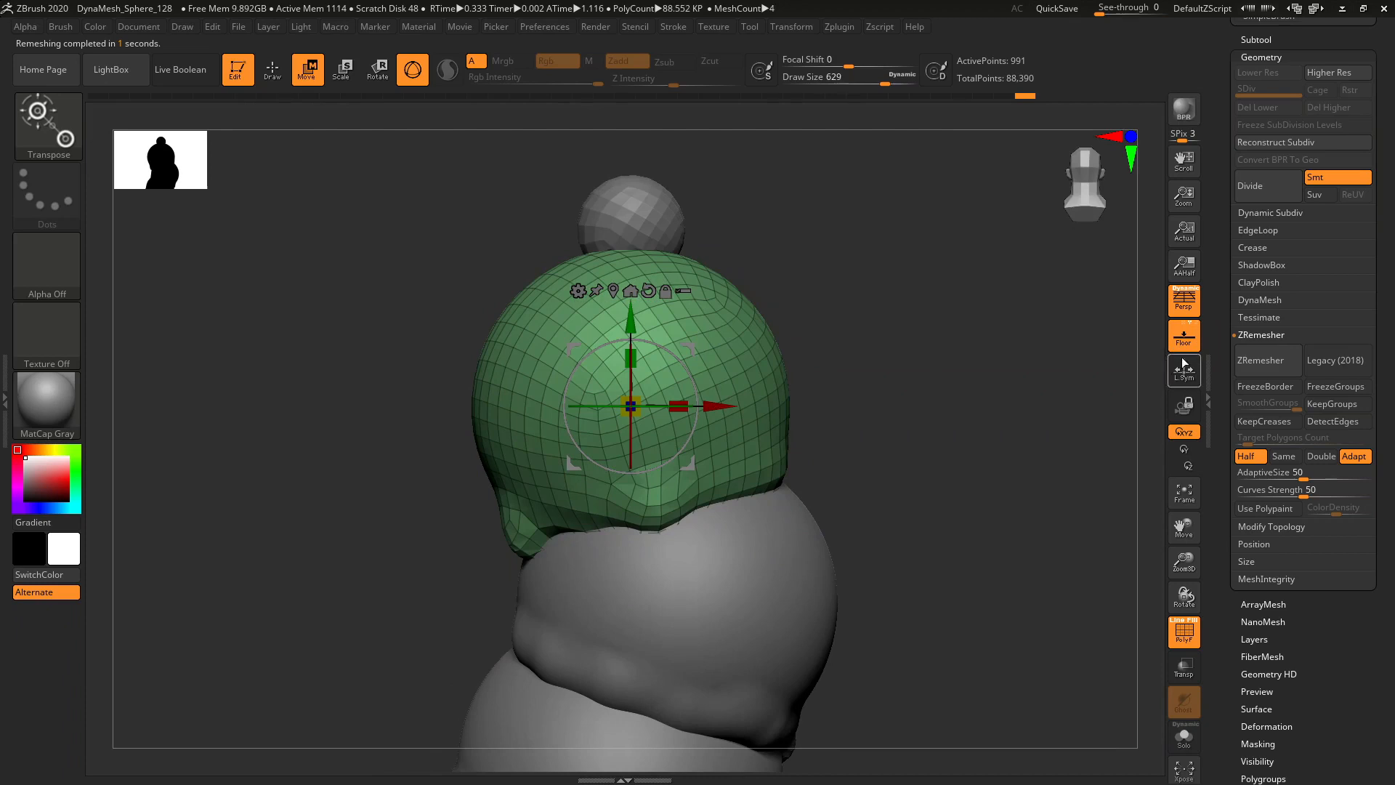
{"action": "left_click", "coordinate": [1265, 361]}
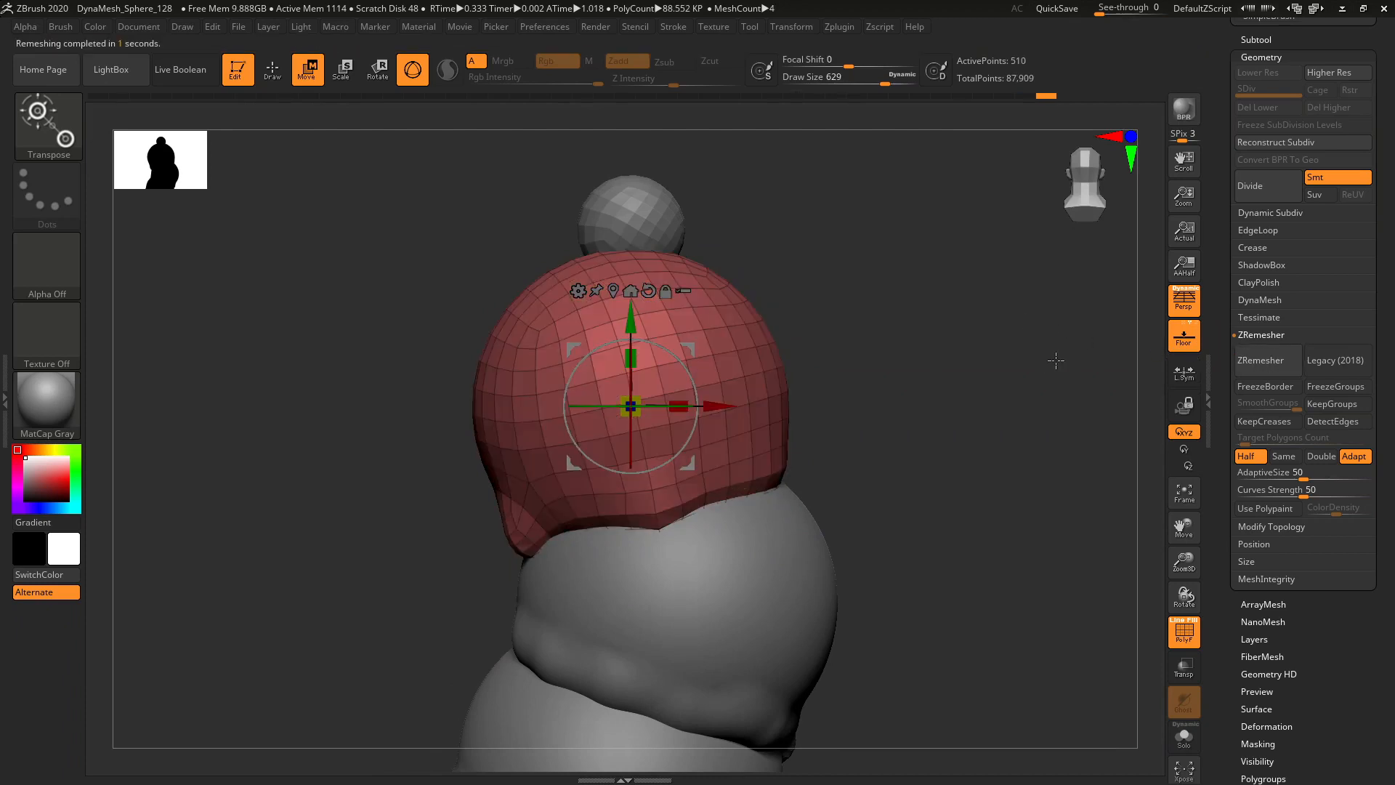
- Try one further ZRemesher pass at Half on the top scoop and undo it
{"action": "left_click_drag", "start_coordinate": [1093, 359], "coordinate": [1155, 352]}
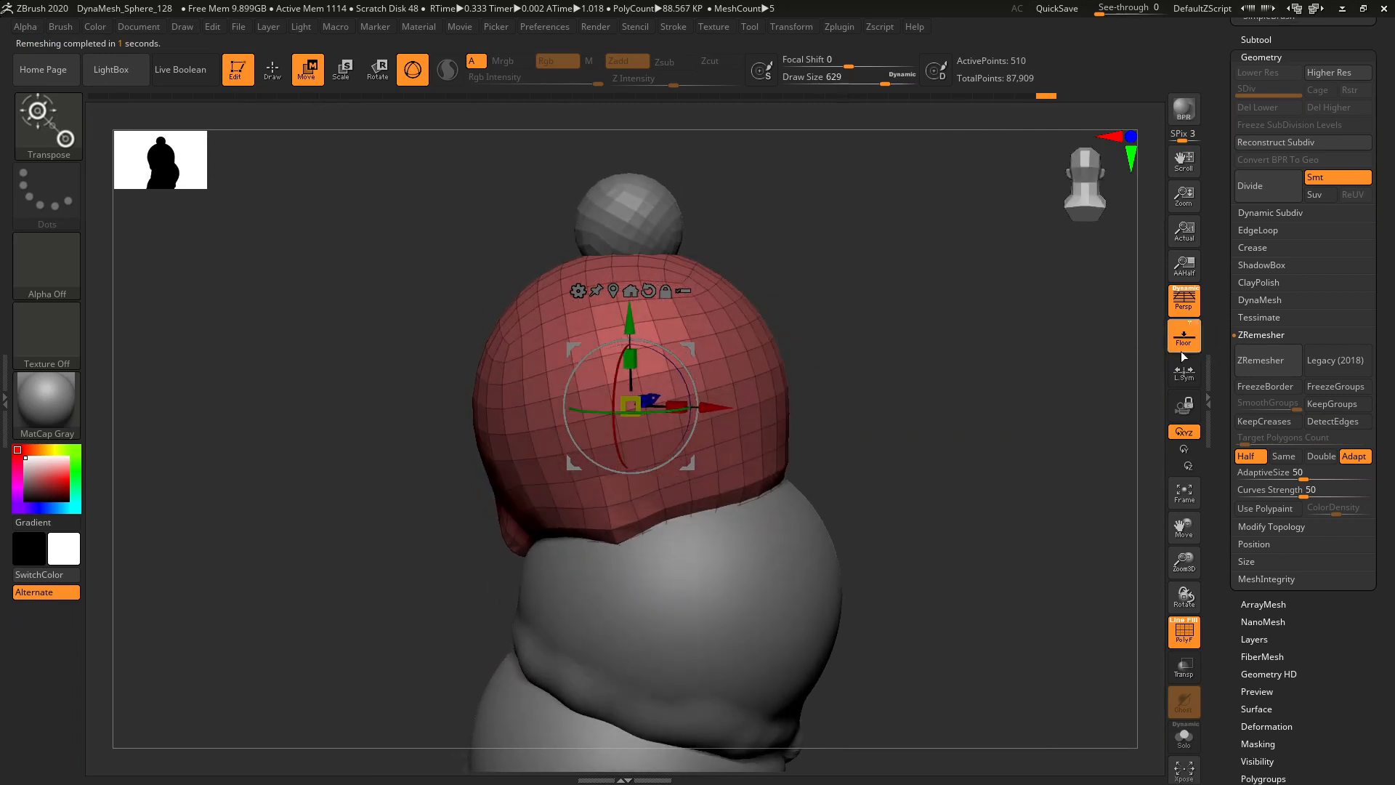
{"action": "left_click", "coordinate": [1260, 368]}
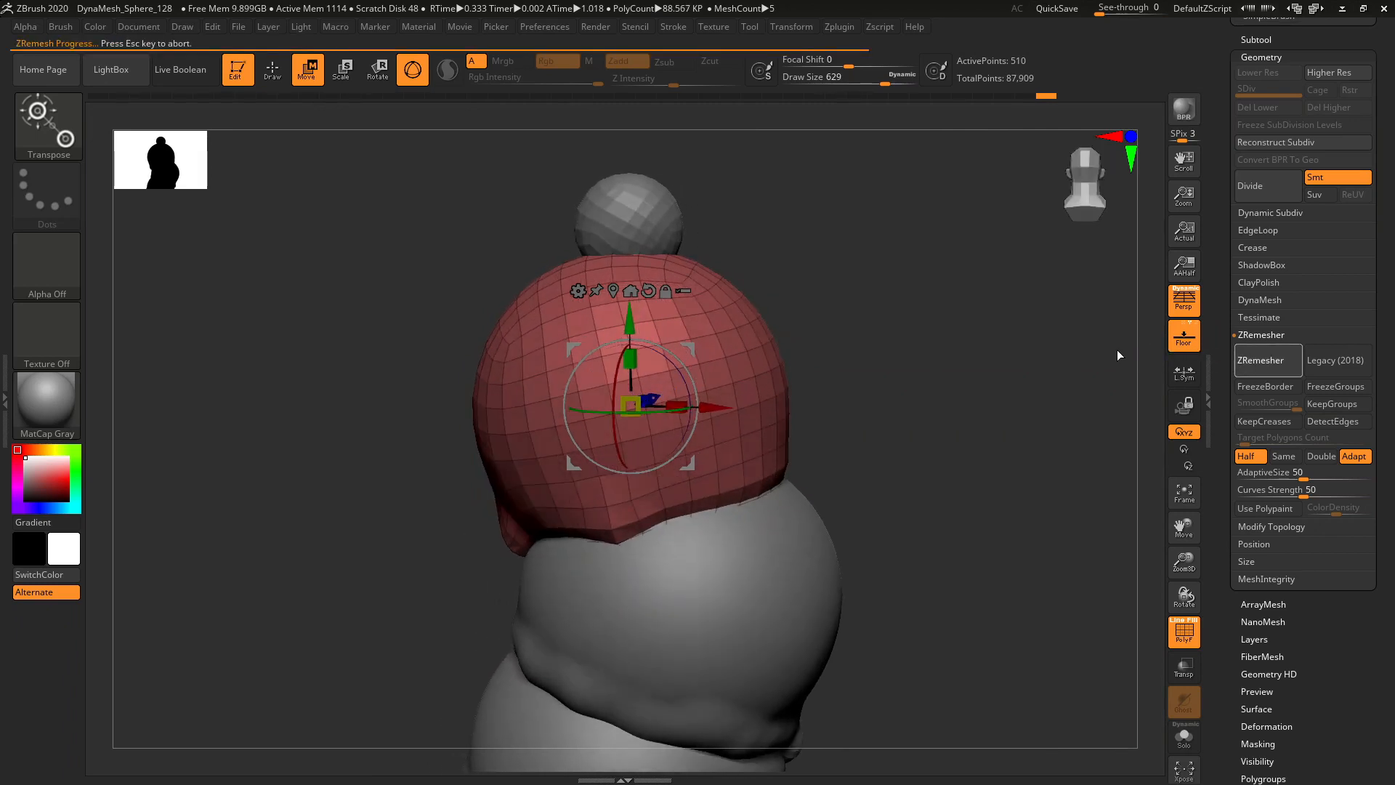
{"action": "left_click_drag", "start_coordinate": [1154, 344], "coordinate": [1178, 334]}
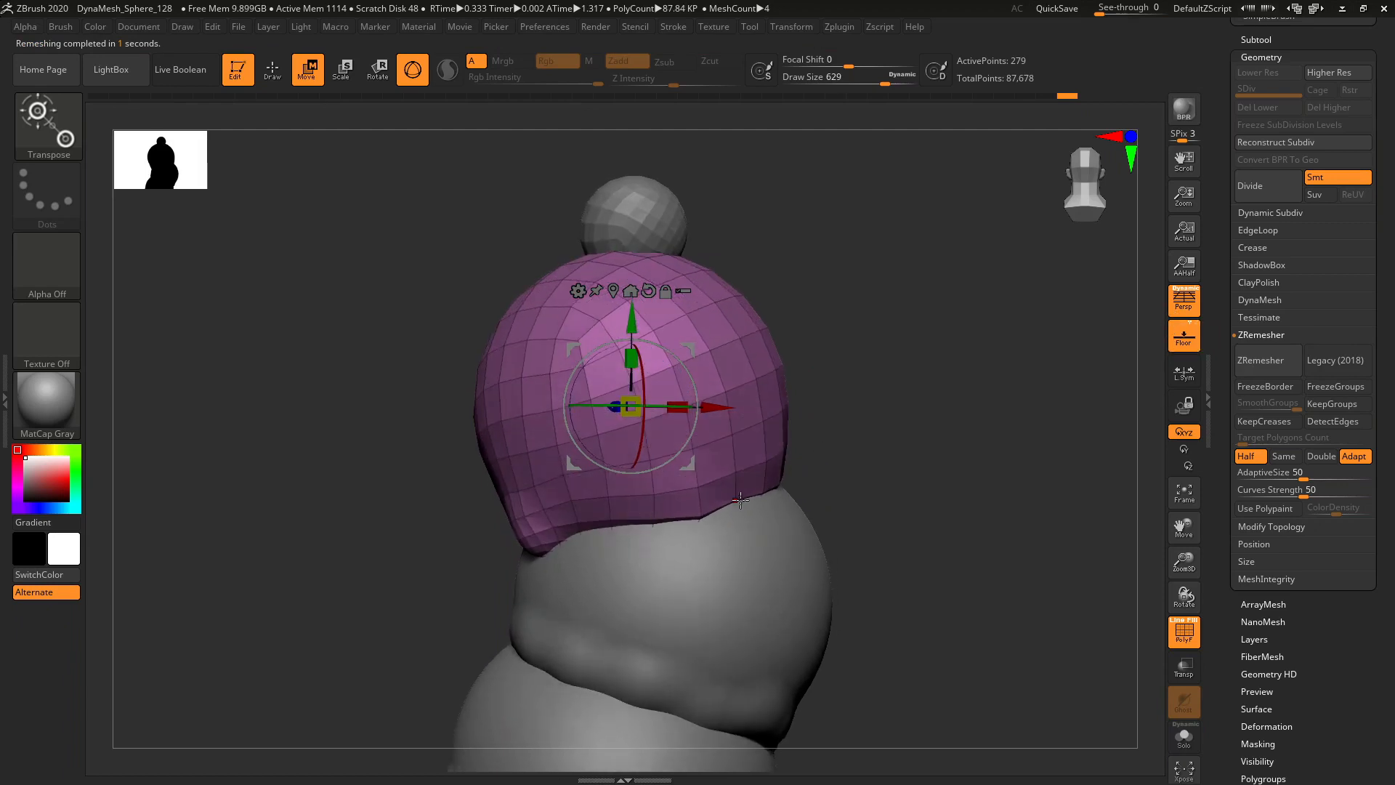
{"action": "key", "text": "ctrl"}
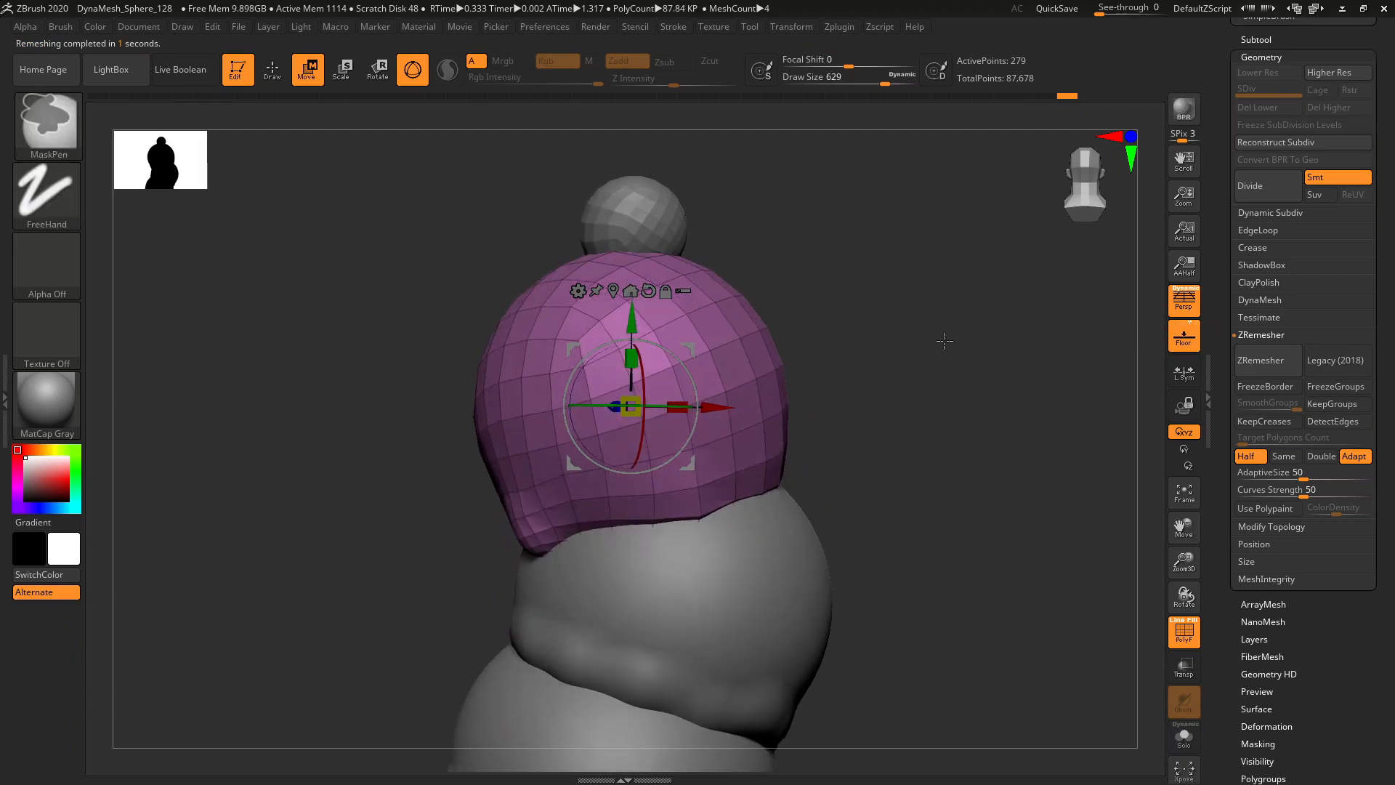
{"action": "left_click", "coordinate": [945, 341], "text": "ctrl"}
{"action": "mouse_move", "coordinate": [1147, 411]}
{"action": "left_mouse_down"}
{"action": "mouse_move", "coordinate": [1194, 413]}
{"action": "mouse_move", "coordinate": [1140, 418]}
{"action": "left_mouse_up"}
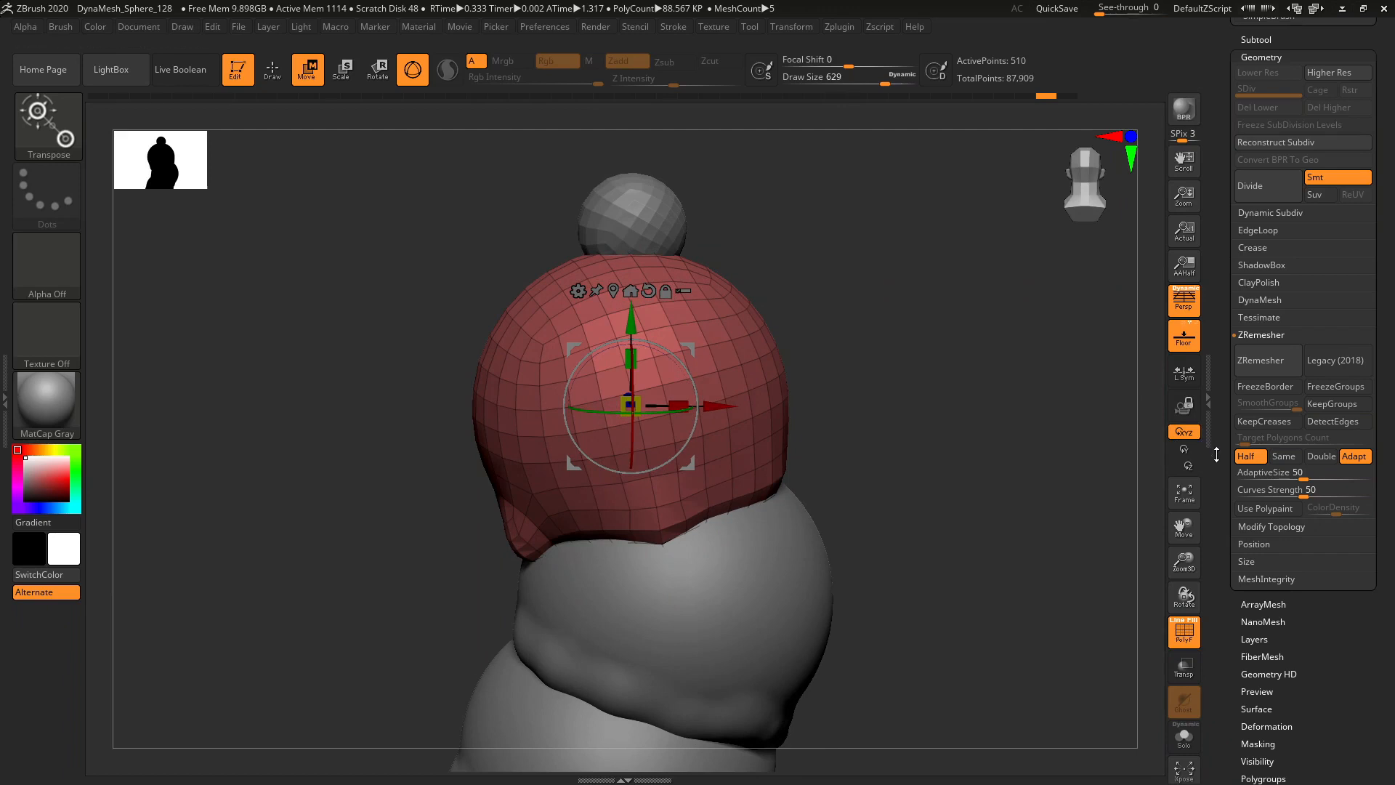
- Select the middle scoop's PolySphere1 subtool and reduce its mesh with repeated ZRemesher passes at Half
{"action": "left_click_drag", "start_coordinate": [1217, 455], "coordinate": [1217, 621]}
{"action": "left_click", "coordinate": [1245, 207]}
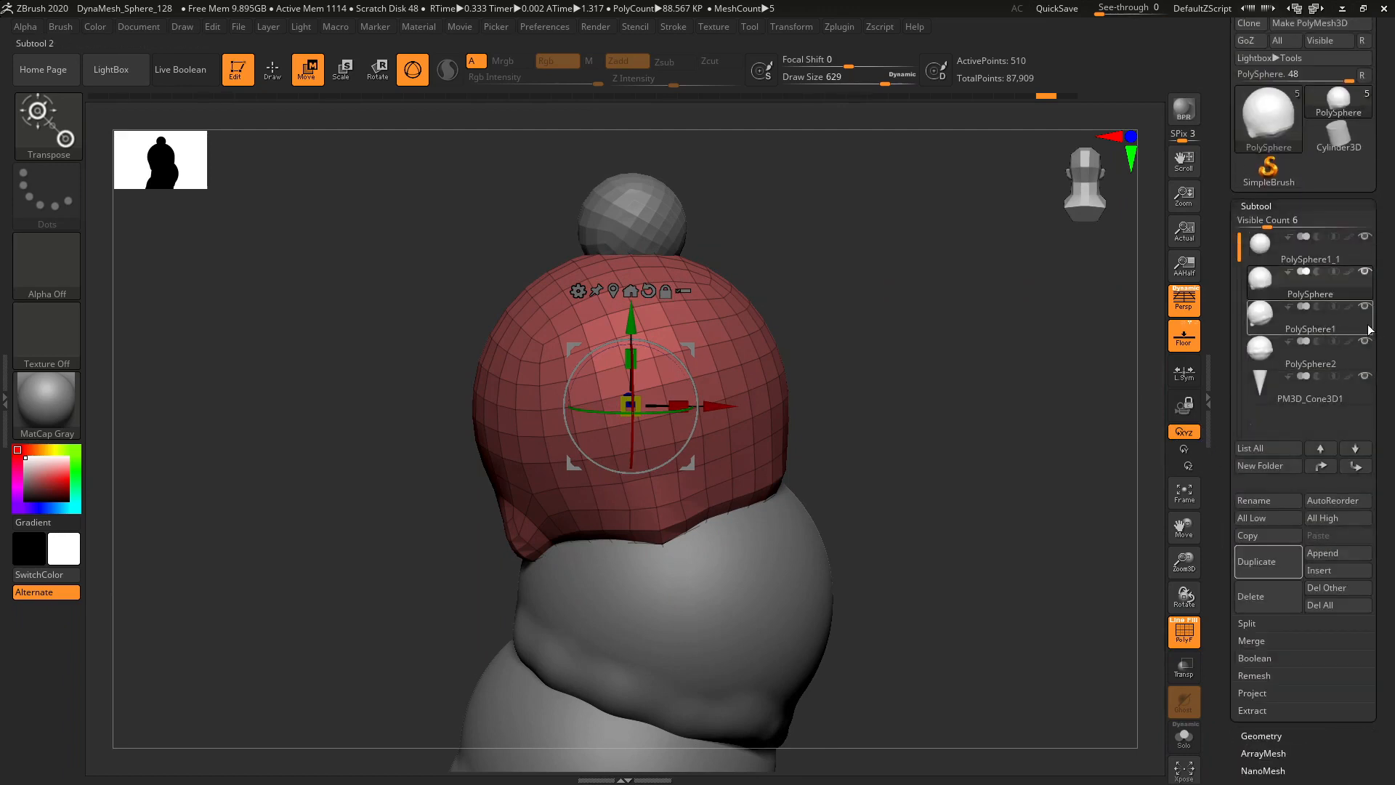
{"action": "left_click", "coordinate": [1323, 323]}
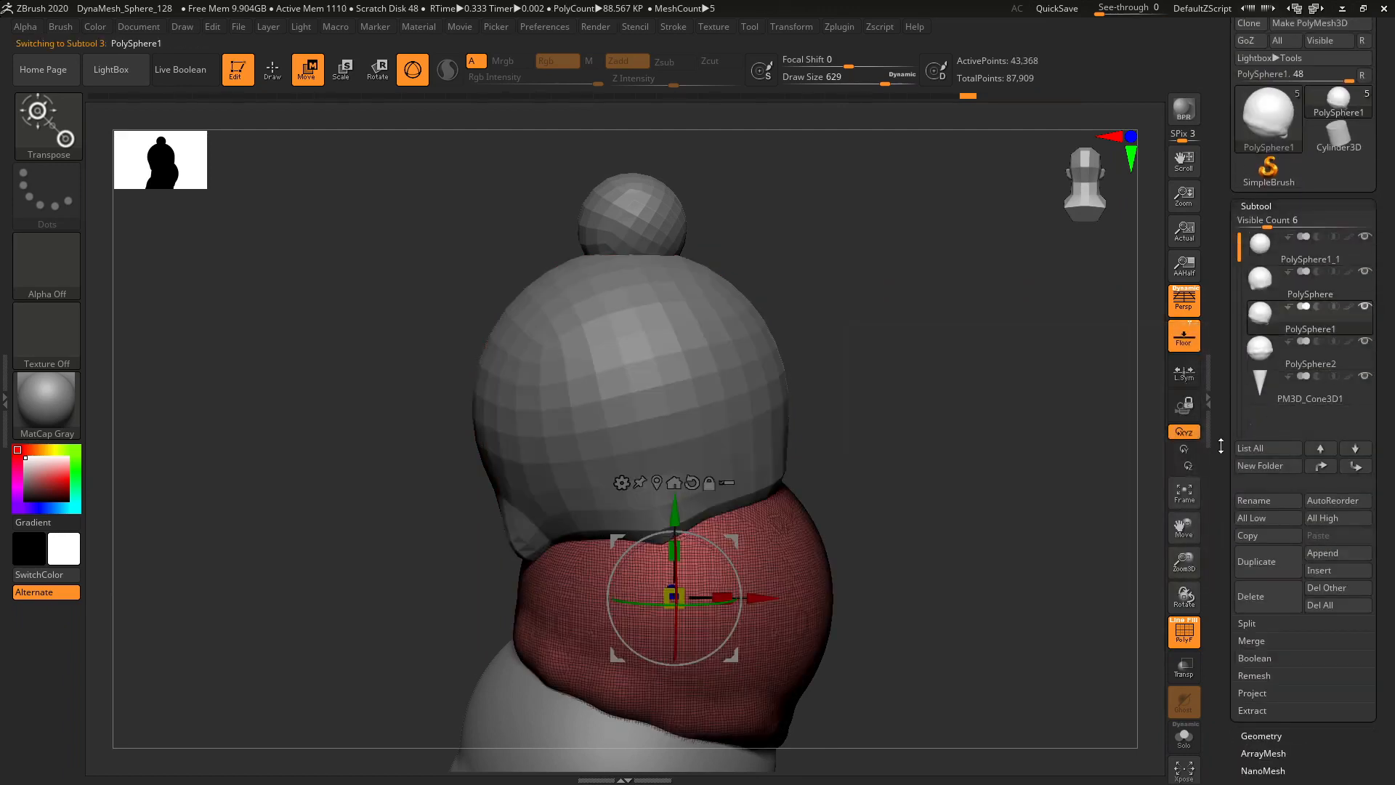
{"action": "left_click_drag", "start_coordinate": [1221, 446], "coordinate": [1224, 344]}
{"action": "left_click", "coordinate": [1262, 501]}
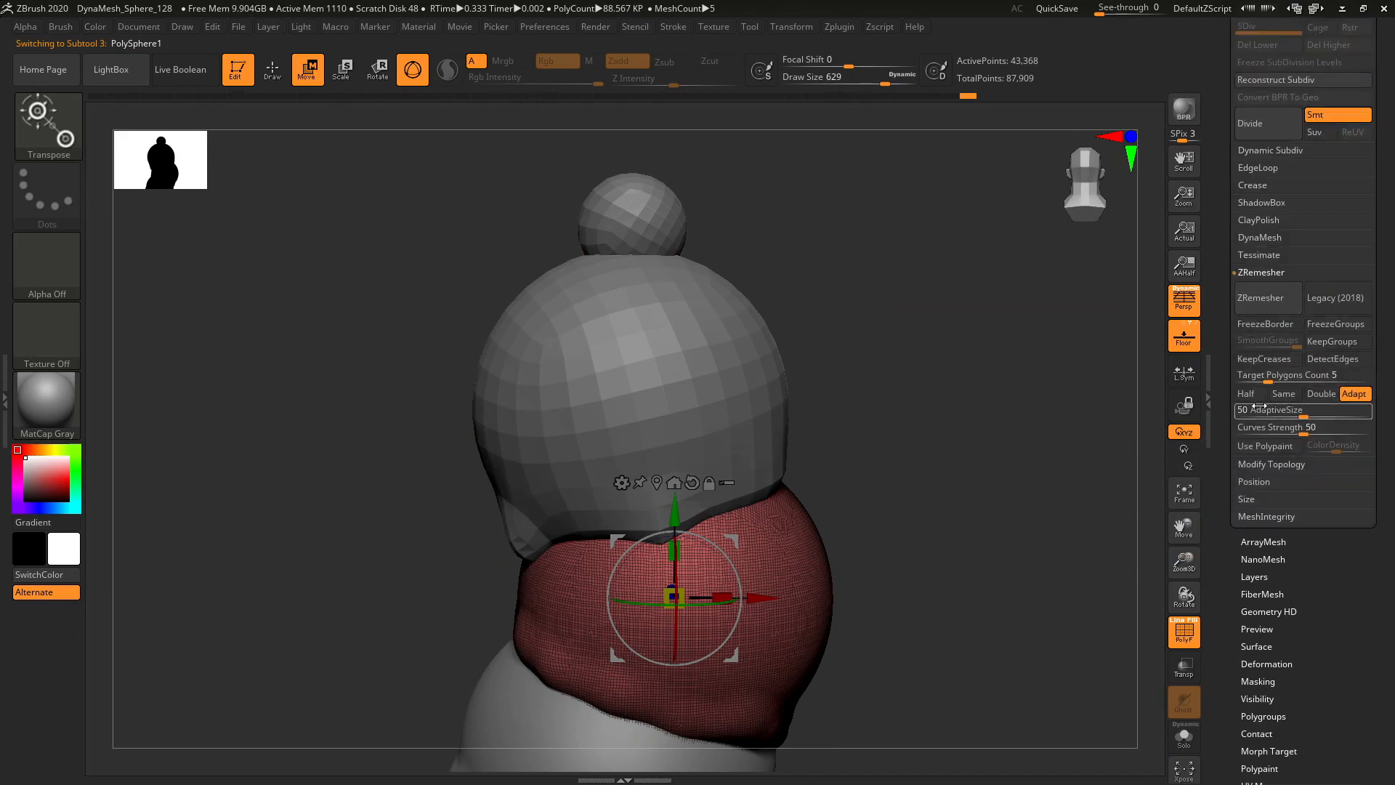
{"action": "left_click", "coordinate": [1247, 393]}
{"action": "left_click", "coordinate": [1268, 303]}
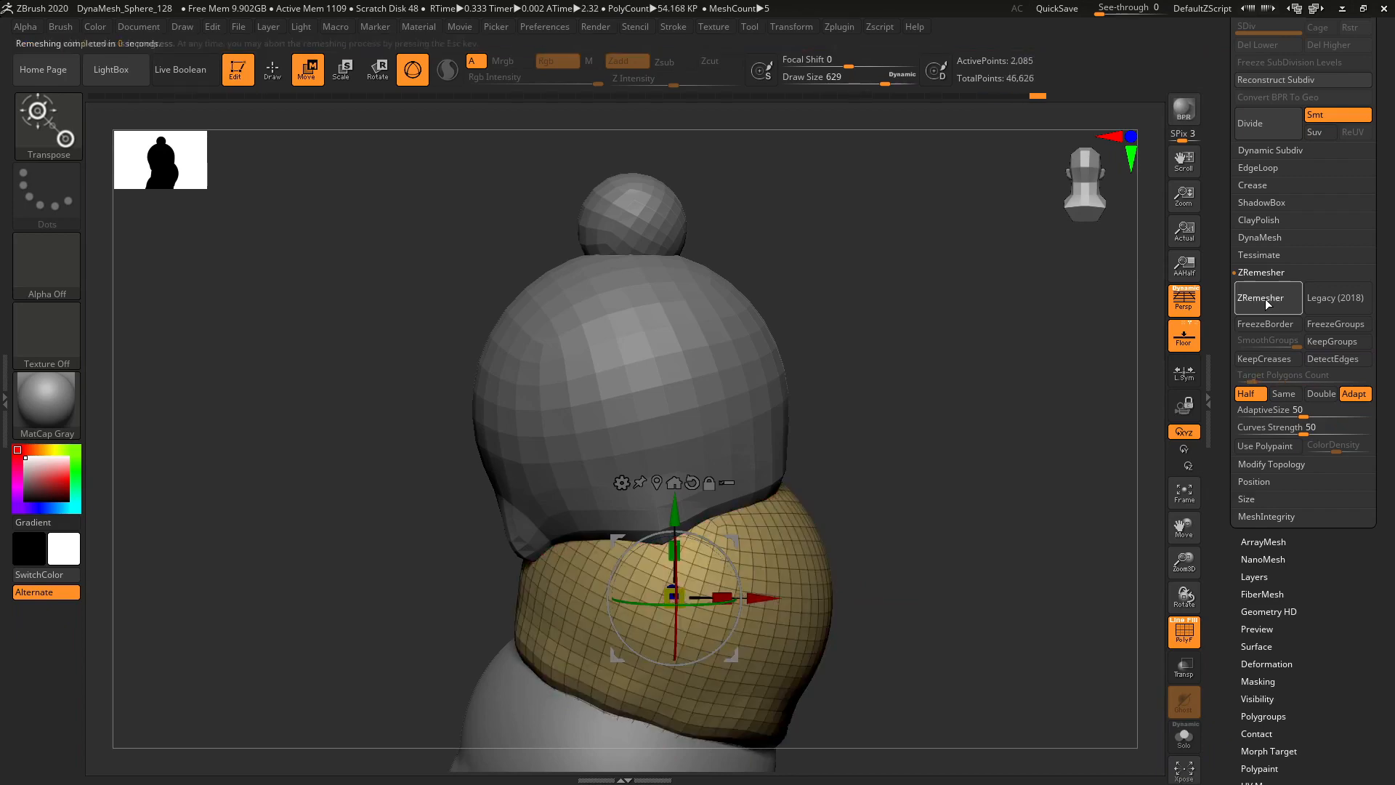
- Select the bottom scoop's PolySphere2 subtool and enable the Half option for ZRemesher
{"action": "left_click_drag", "start_coordinate": [1224, 116], "coordinate": [1240, 286]}
{"action": "left_click", "coordinate": [1249, 298]}
{"action": "left_click", "coordinate": [1290, 457]}
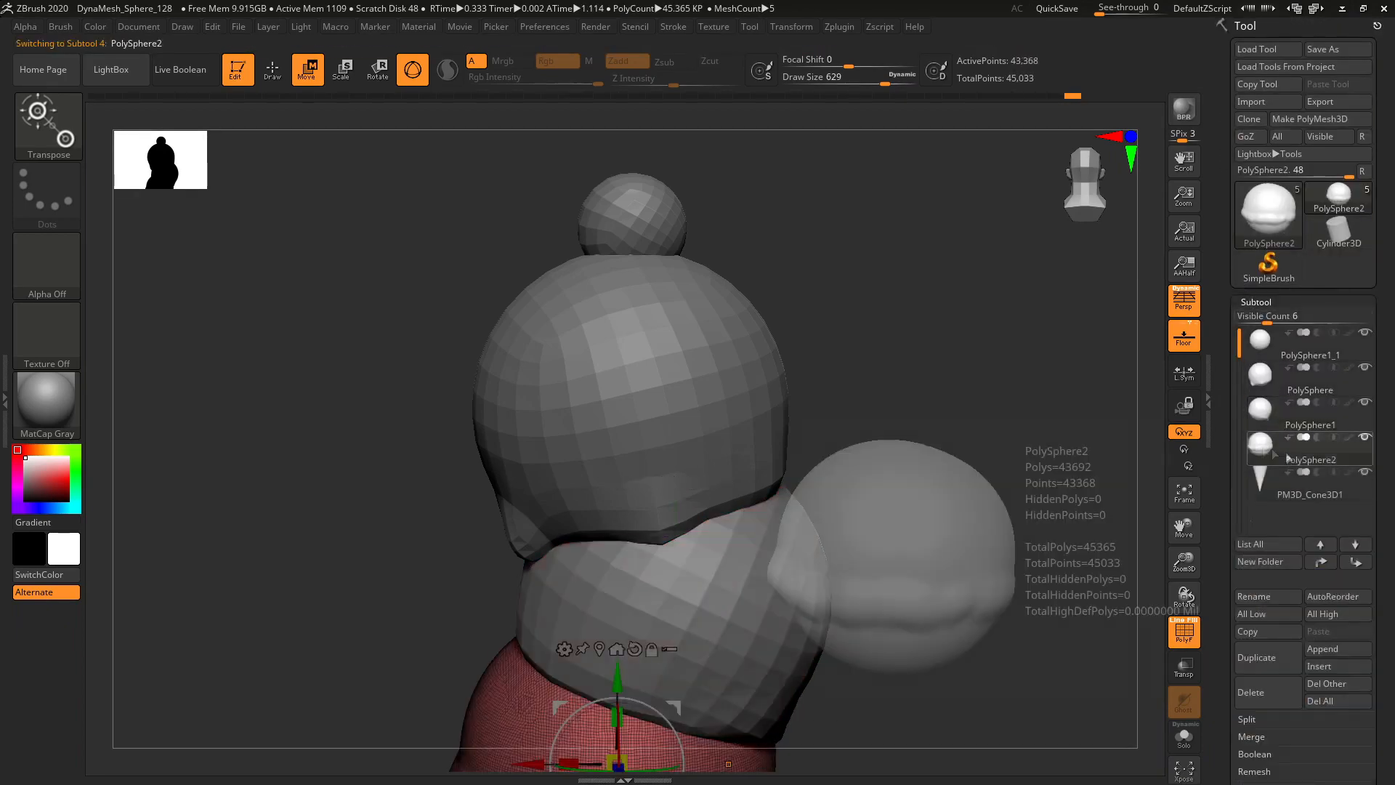
{"action": "left_click_drag", "start_coordinate": [1236, 654], "coordinate": [1246, 381]}
{"action": "left_click_drag", "start_coordinate": [1232, 283], "coordinate": [1246, 327]}
{"action": "left_click", "coordinate": [1246, 326]}
- Try remeshing the bottom scoop with ZRemesher at Half and undo the pass
{"action": "left_click", "coordinate": [1261, 230]}
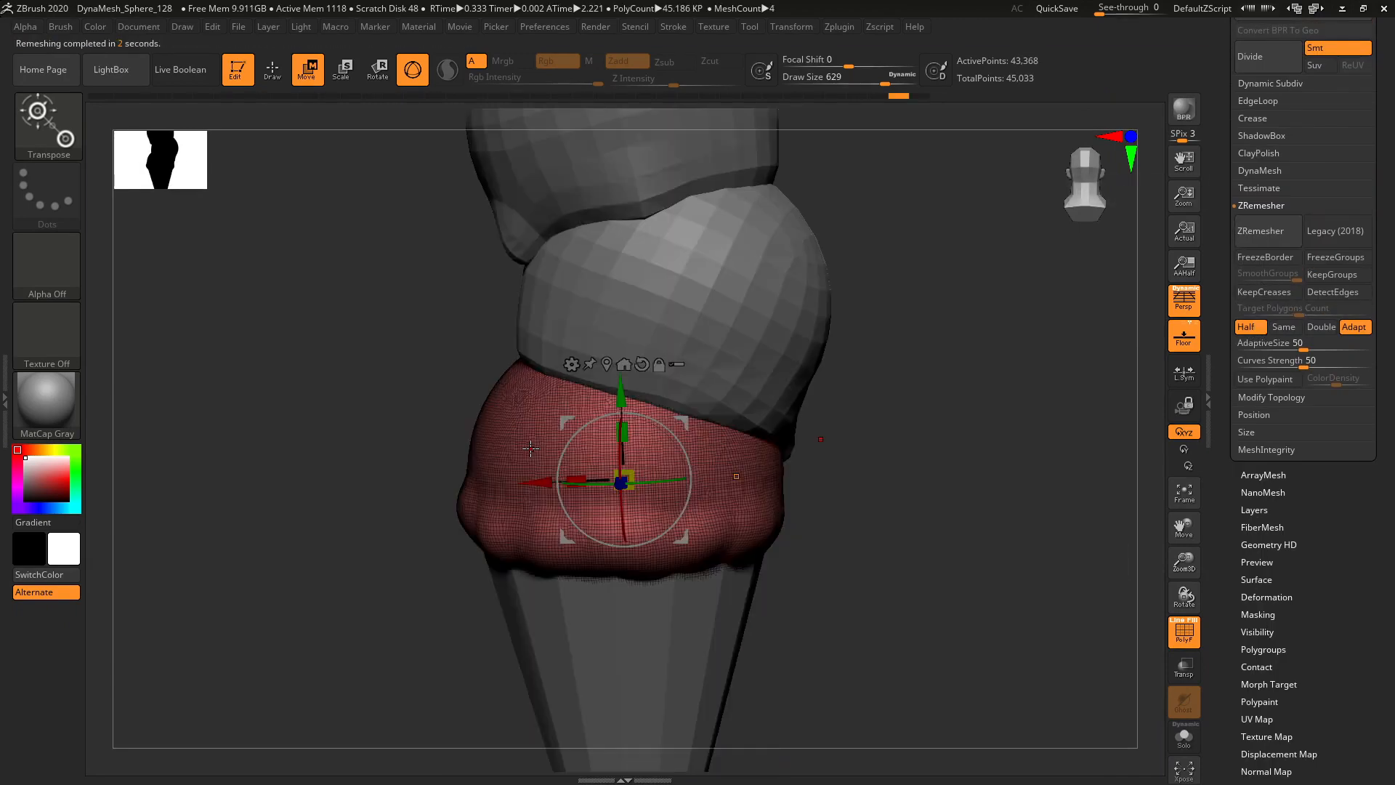
{"action": "left_click", "coordinate": [1272, 232]}
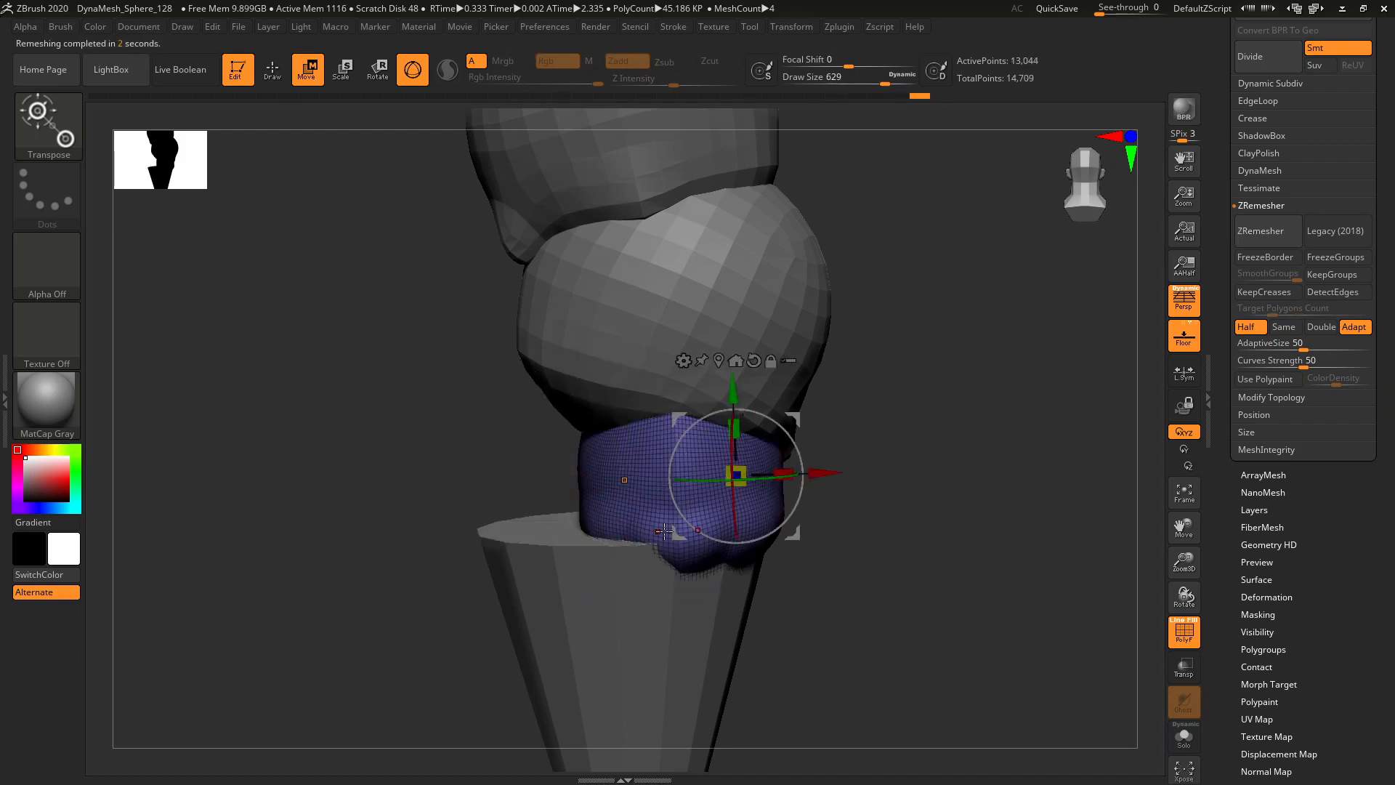
{"action": "key", "text": "ctrl+z"}
{"action": "key", "text": "ctrl+shift+z"}
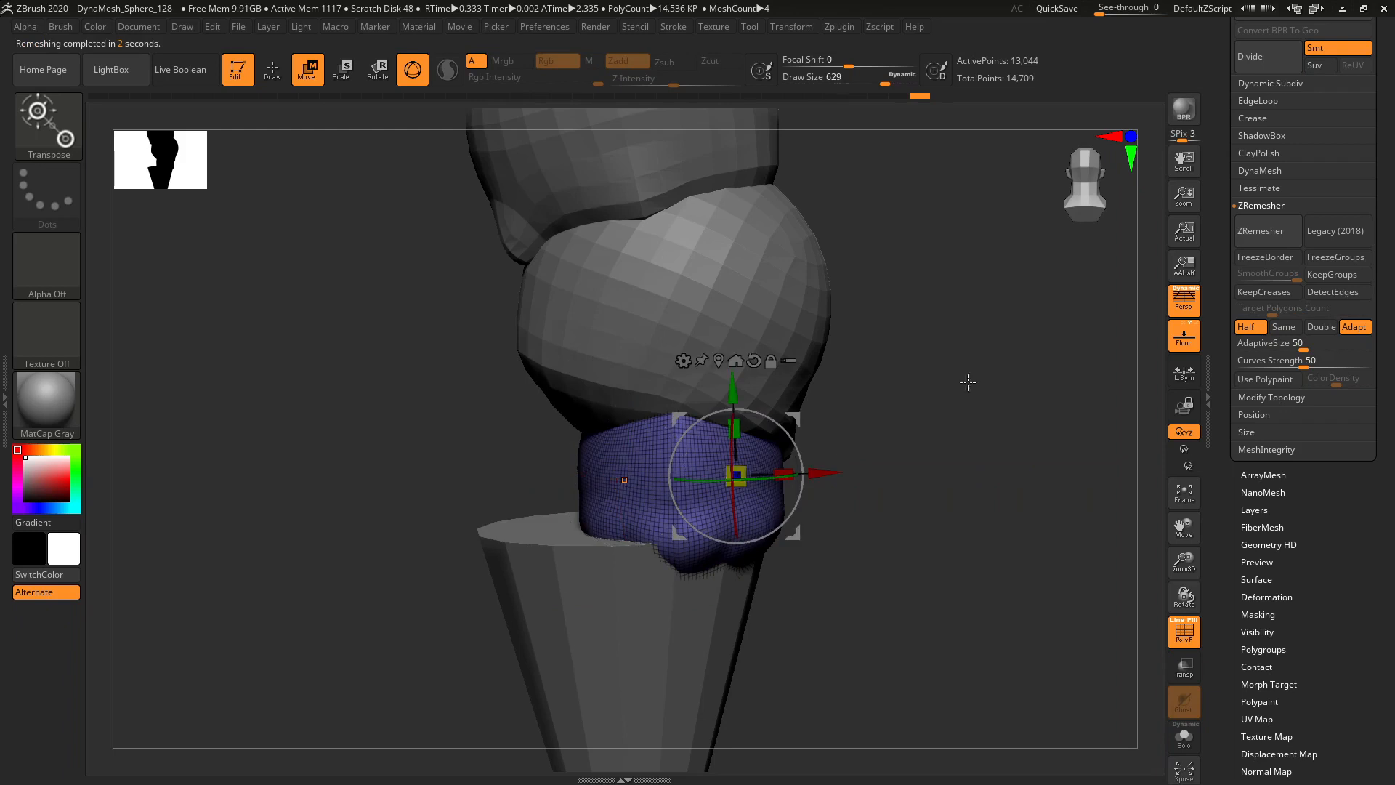
{"action": "key", "text": "ctrl+z"}
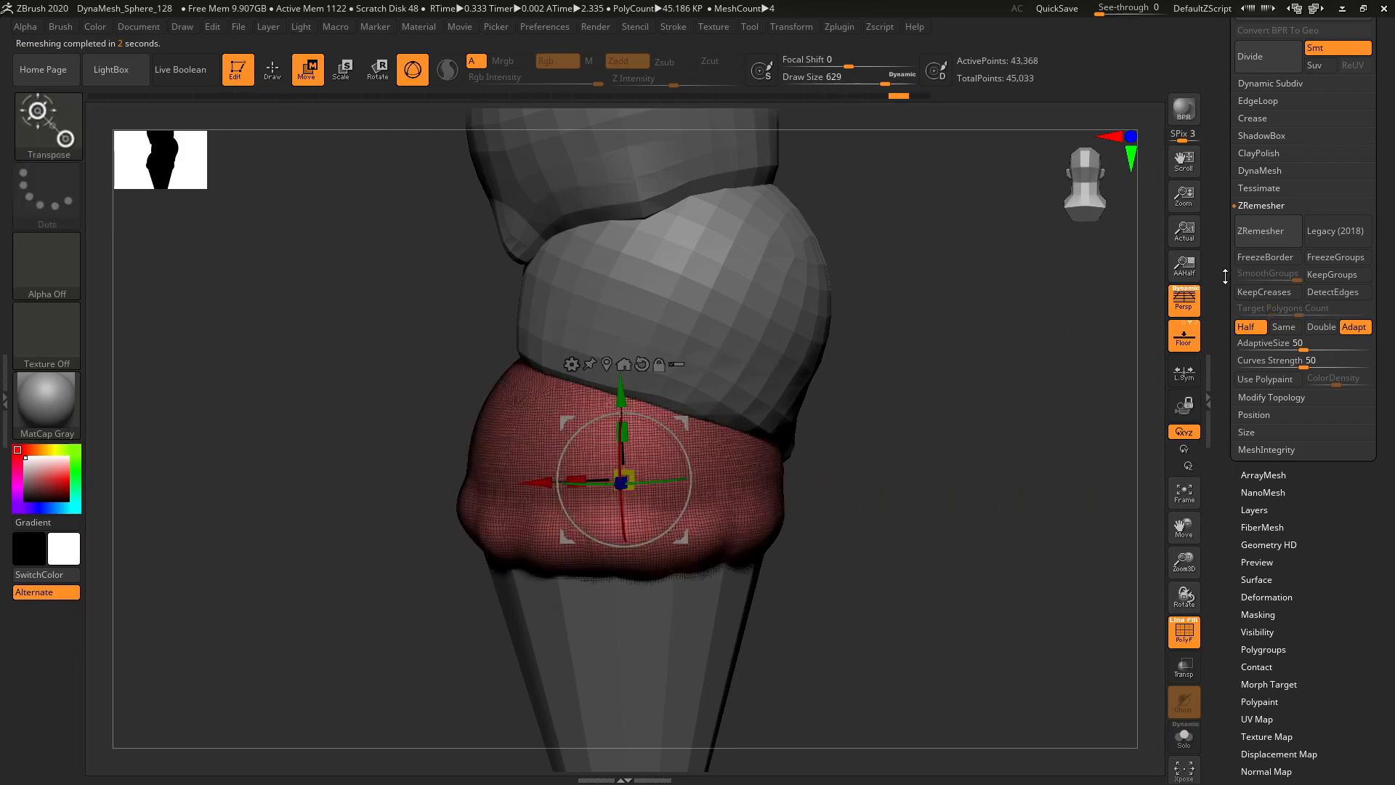
- Run ZRemesher on the bottom scoop repeatedly at Half, coarsening it to match the other scoops
{"action": "left_click", "coordinate": [1267, 237]}
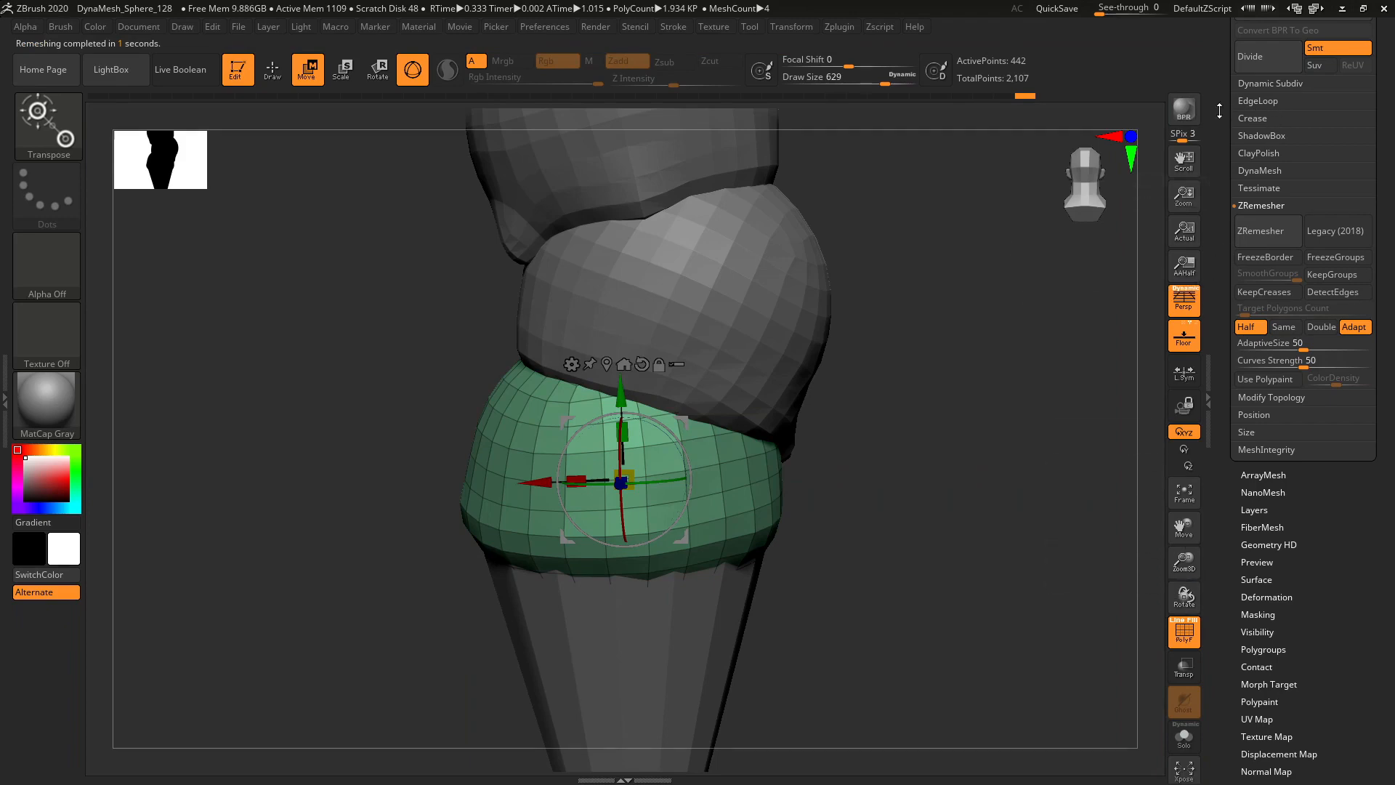
- Select the PM3D_Cone3D1 subtool and bring the whole cone into view to examine its mesh
{"action": "scroll", "coordinate": [1219, 231], "scroll_direction": "up", "scroll_amount": 5}
{"action": "left_click", "coordinate": [1277, 225]}
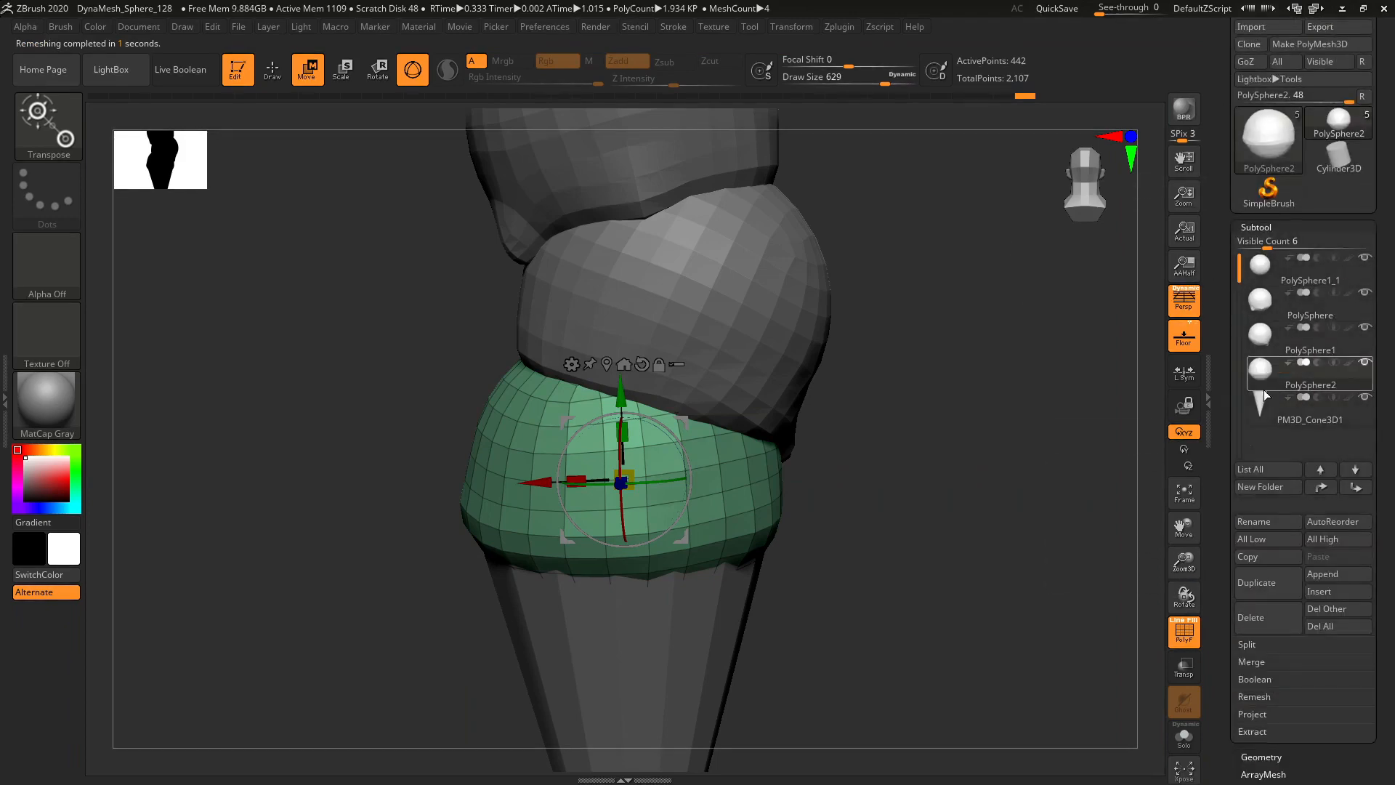
{"action": "left_click", "coordinate": [1271, 419]}
{"action": "left_click_drag", "start_coordinate": [1184, 527], "coordinate": [1141, 404]}
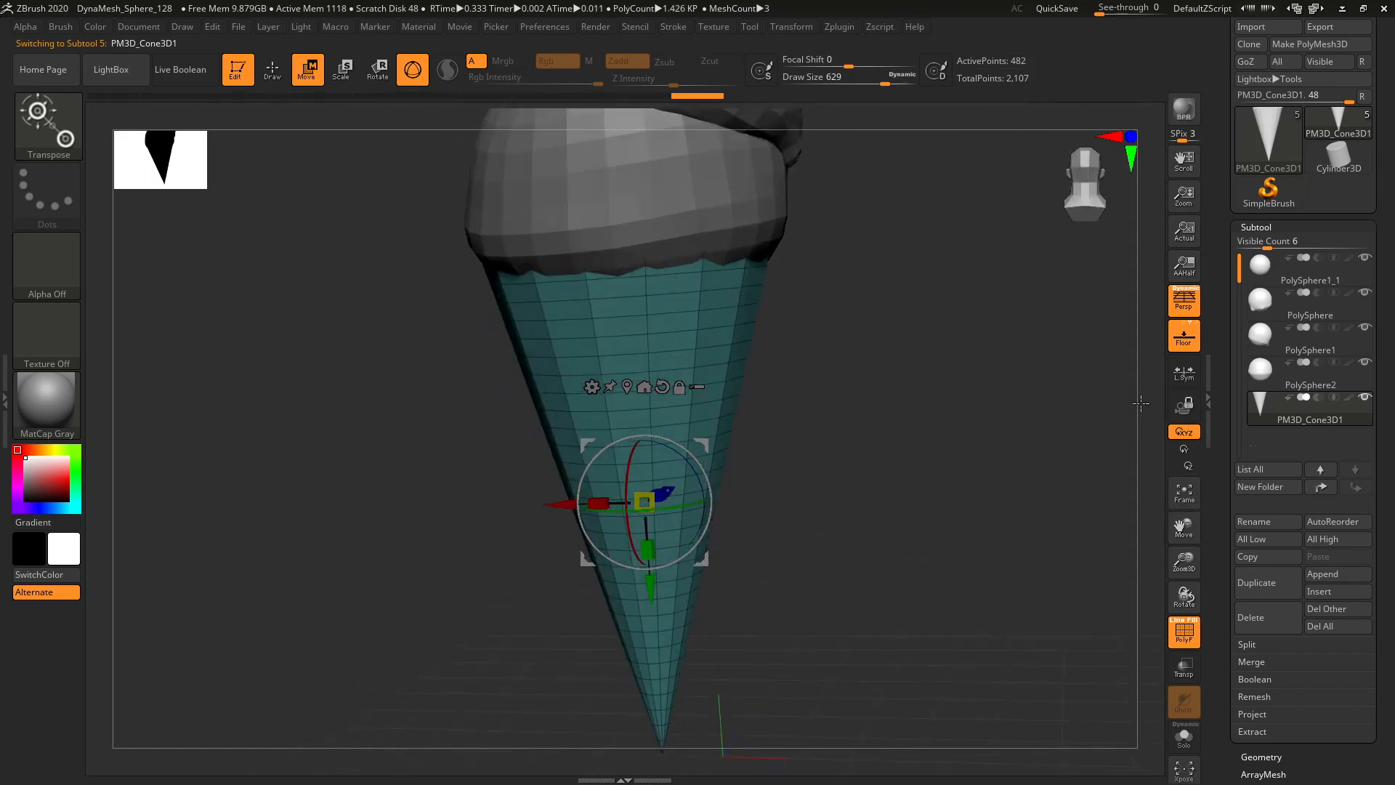
- Switch to the Move sculpting brush with the whole ice cream in view
{"action": "left_click_drag", "start_coordinate": [1184, 562], "coordinate": [1109, 494]}
{"action": "left_click", "coordinate": [58, 138]}
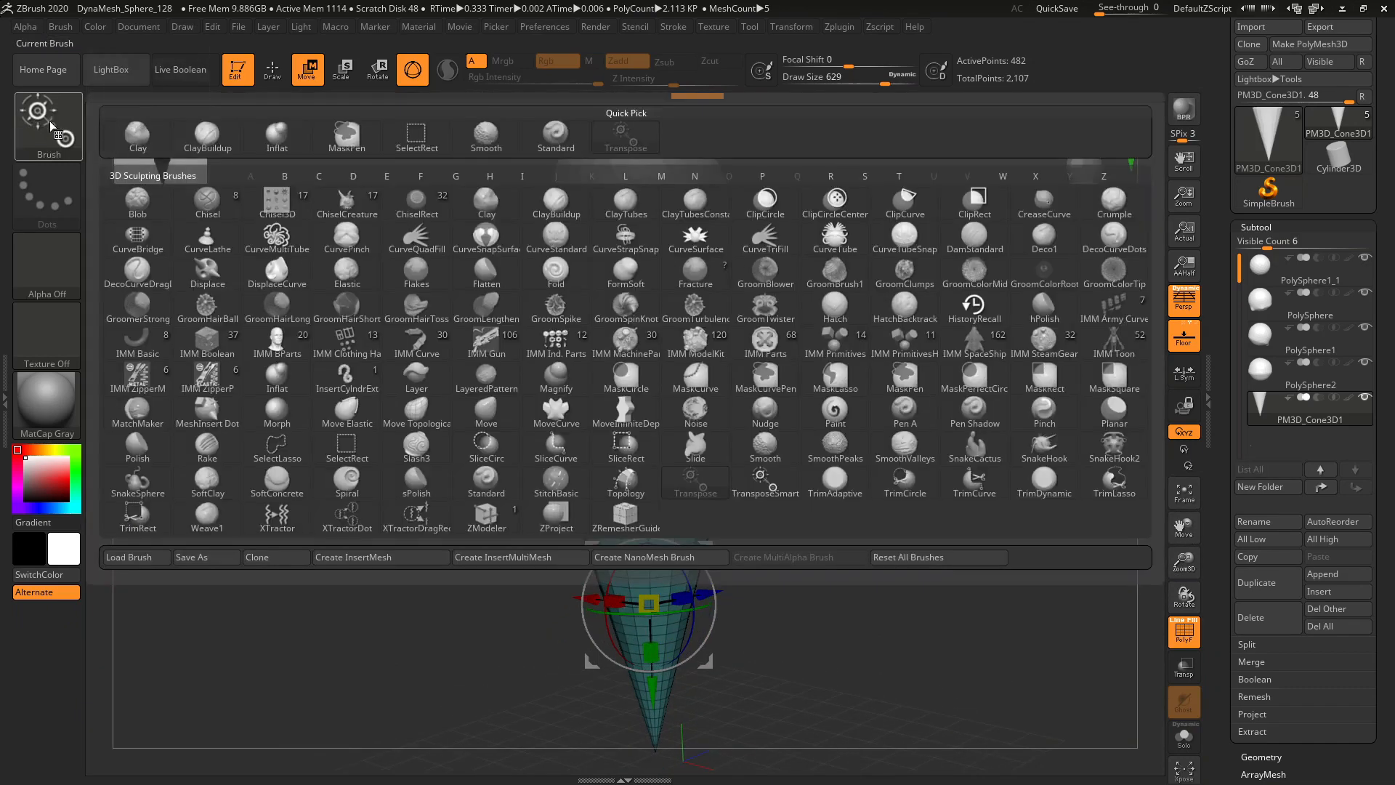
{"action": "left_click", "coordinate": [40, 125]}
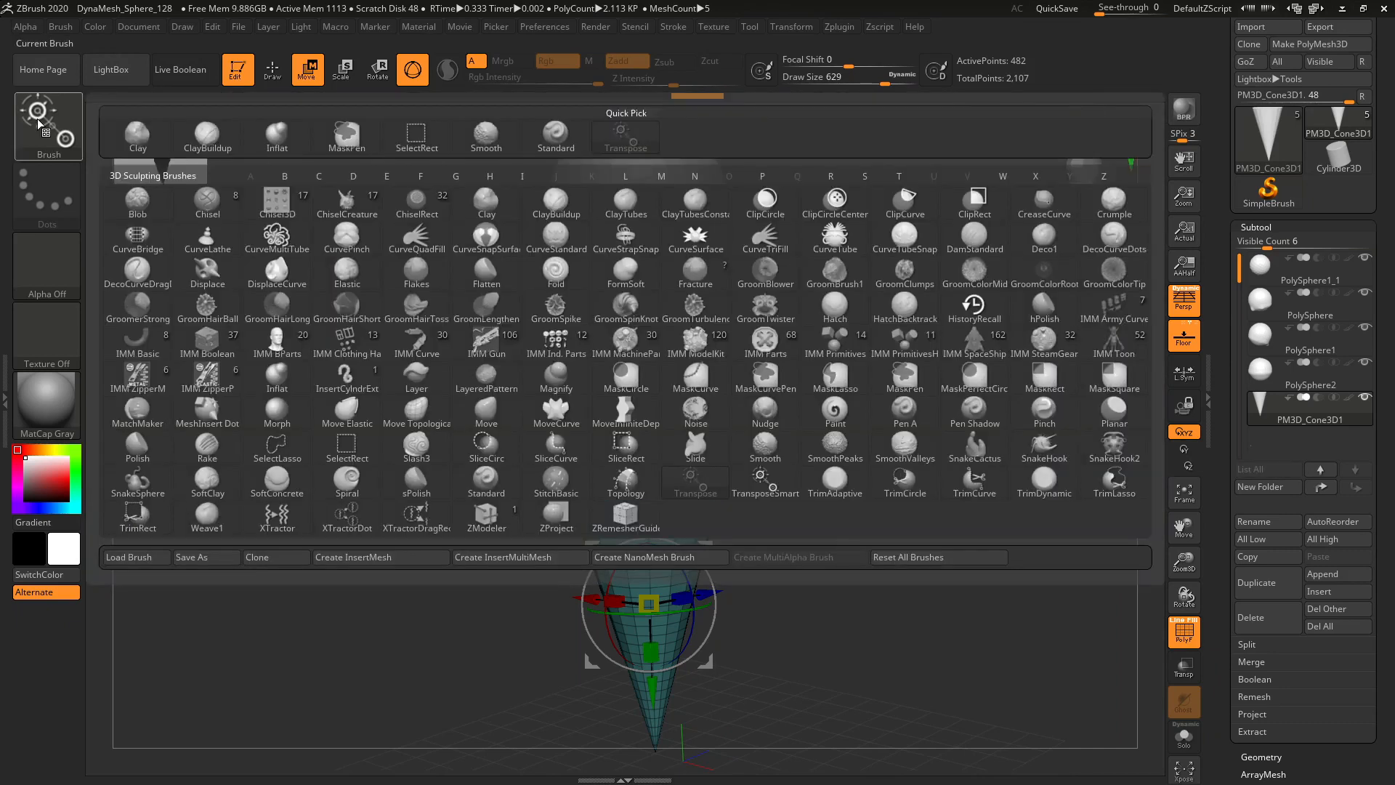
{"action": "key", "text": "m"}
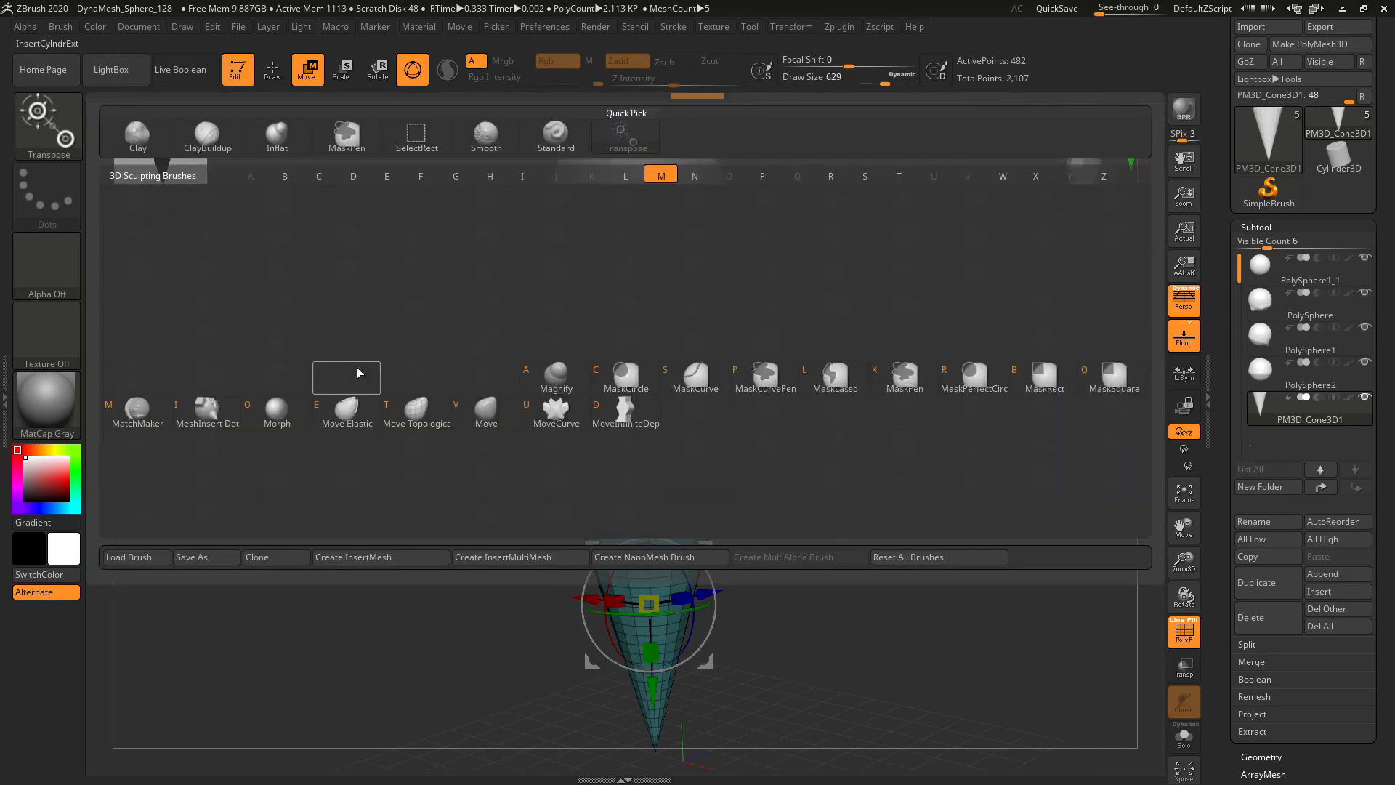
{"action": "left_click", "coordinate": [487, 411]}
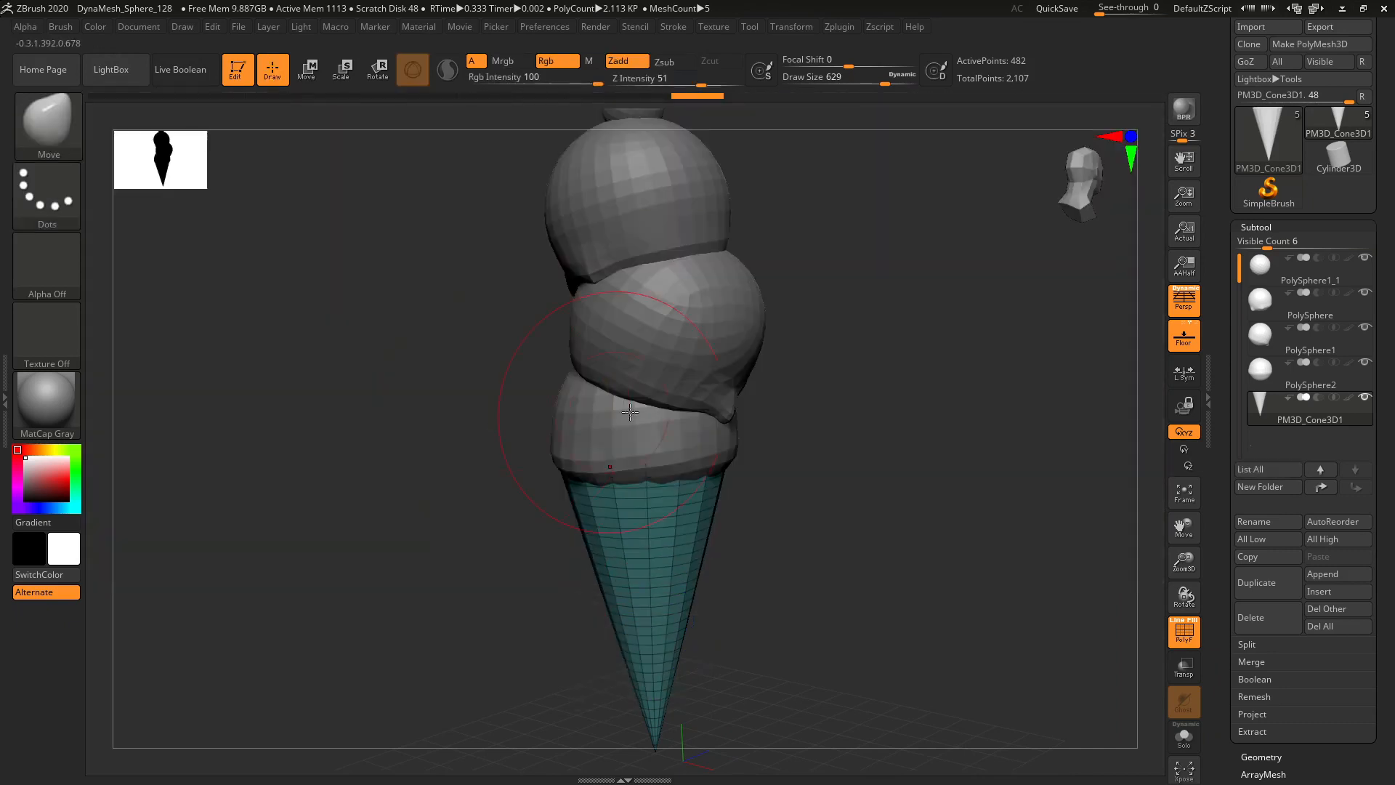
- Select the bottom scoop's PolySphere2 subtool and set the brush Draw Size to 158
{"action": "left_click", "coordinate": [1333, 381]}
{"action": "left_click_drag", "start_coordinate": [1184, 561], "coordinate": [1196, 602]}
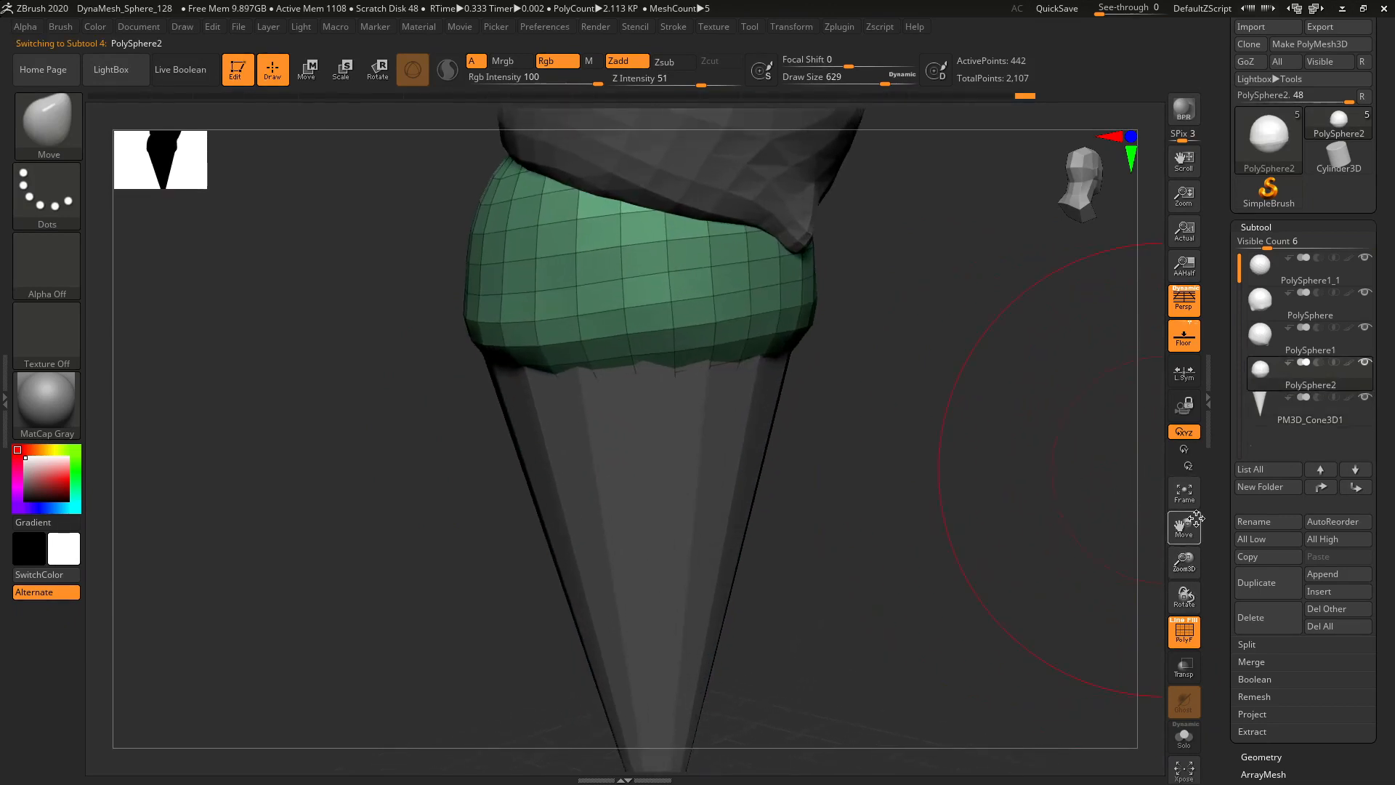
{"action": "mouse_move", "coordinate": [1195, 518]}
{"action": "left_mouse_down"}
{"action": "mouse_move", "coordinate": [1195, 552]}
{"action": "mouse_move", "coordinate": [950, 474]}
{"action": "left_mouse_up"}
{"action": "key", "text": "s"}
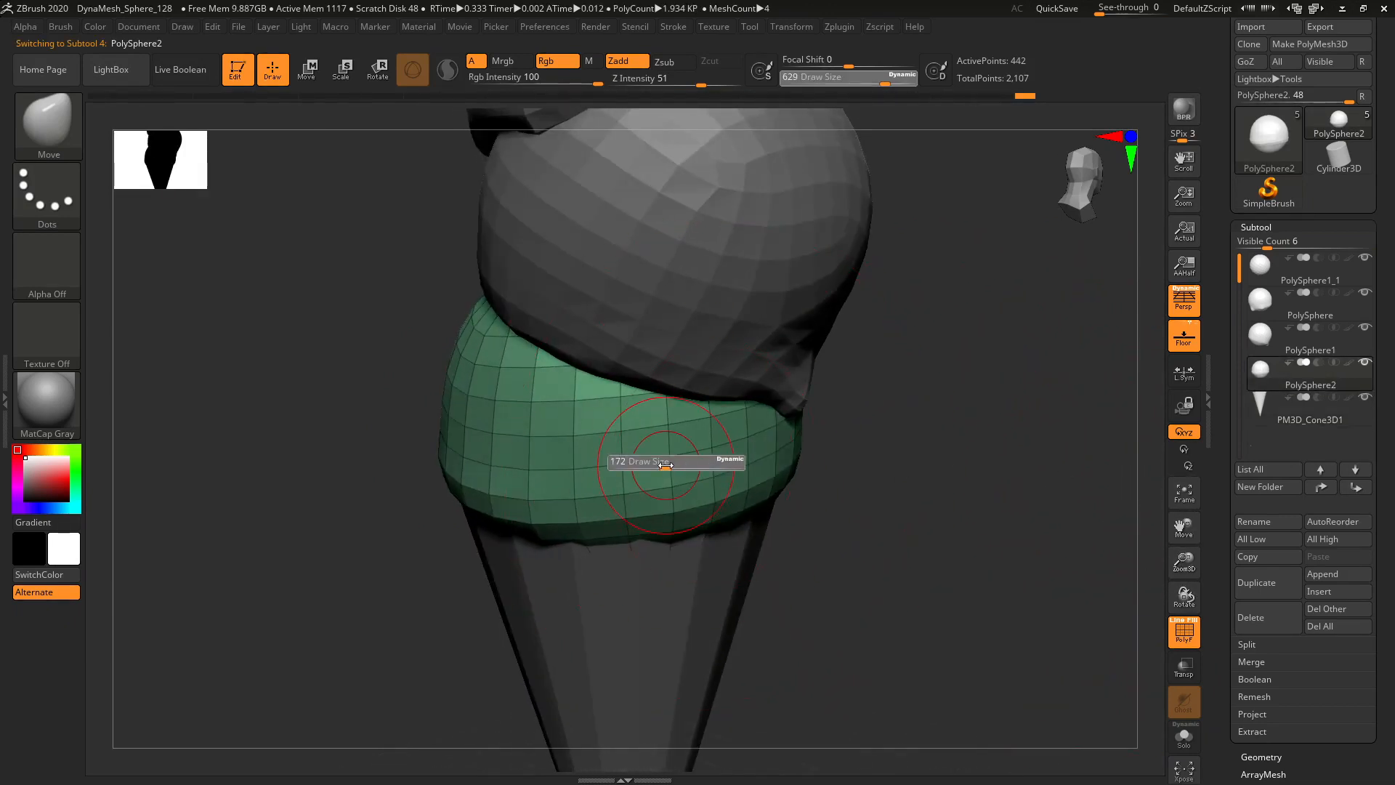
{"action": "left_click_drag", "start_coordinate": [666, 465], "coordinate": [661, 466]}
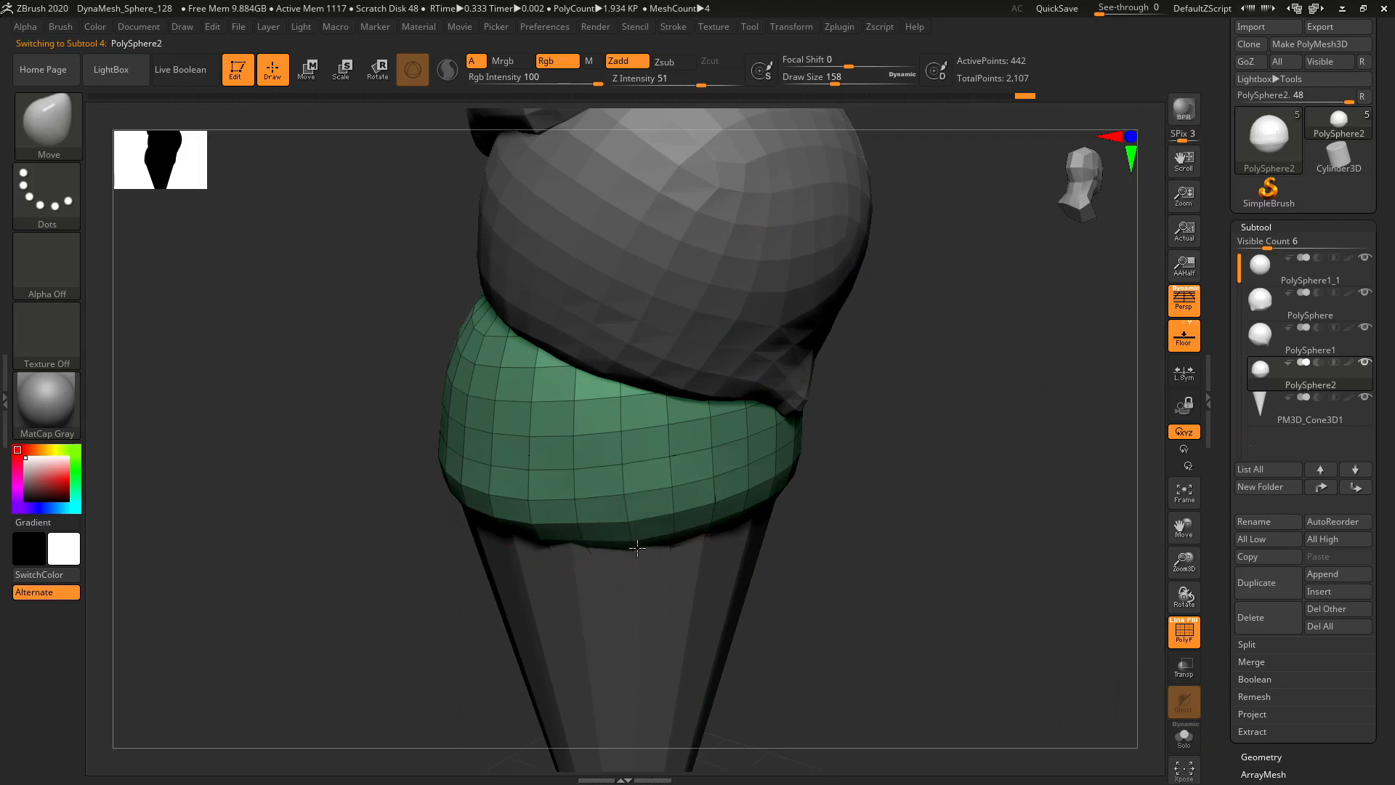
- Pull the bottom scoop's lower rim outward and down over the front of the cone with the Move brush
{"action": "left_click_drag", "start_coordinate": [638, 548], "coordinate": [697, 535]}
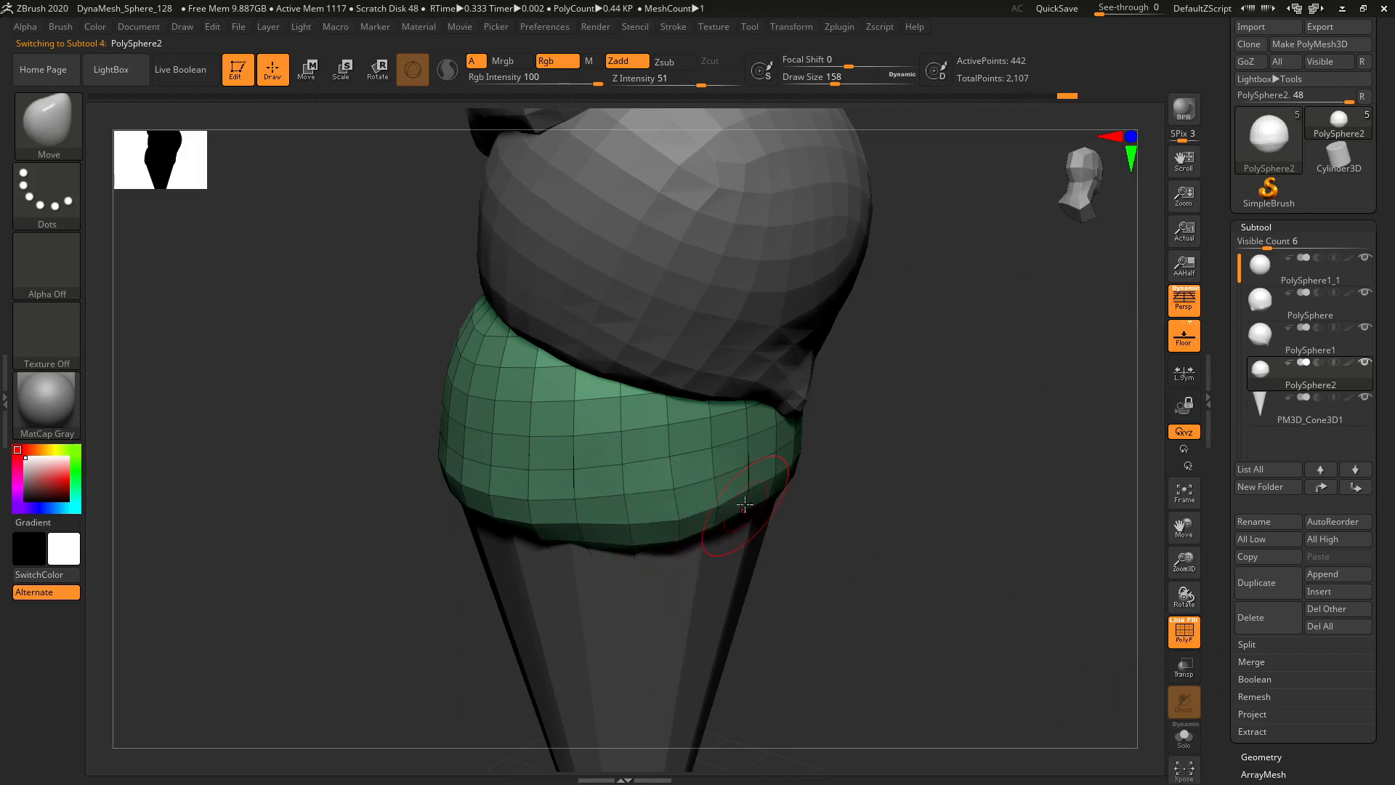
{"action": "left_click_drag", "start_coordinate": [853, 495], "coordinate": [887, 489]}
{"action": "left_click_drag", "start_coordinate": [787, 569], "coordinate": [555, 554]}
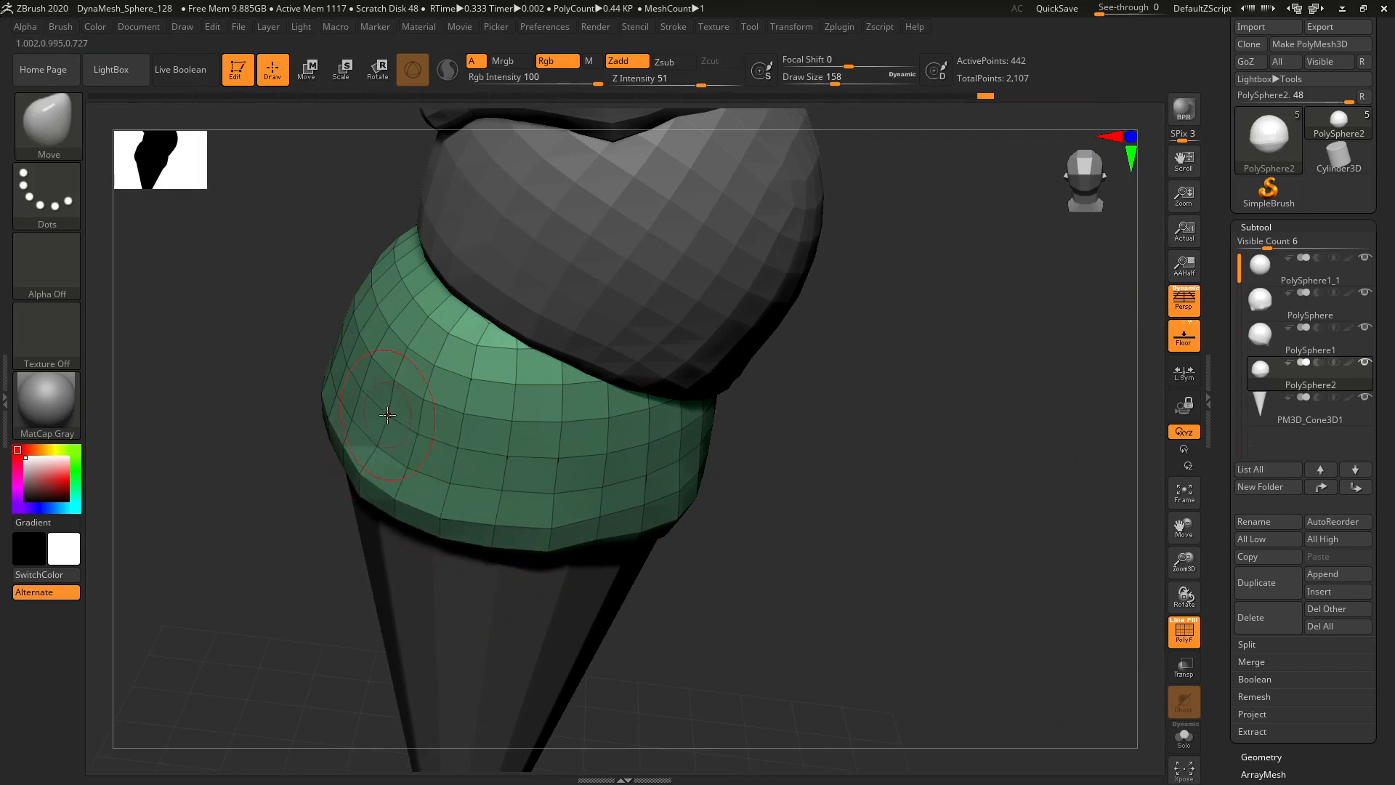
{"action": "right_click_drag", "start_coordinate": [387, 415], "coordinate": [330, 372]}
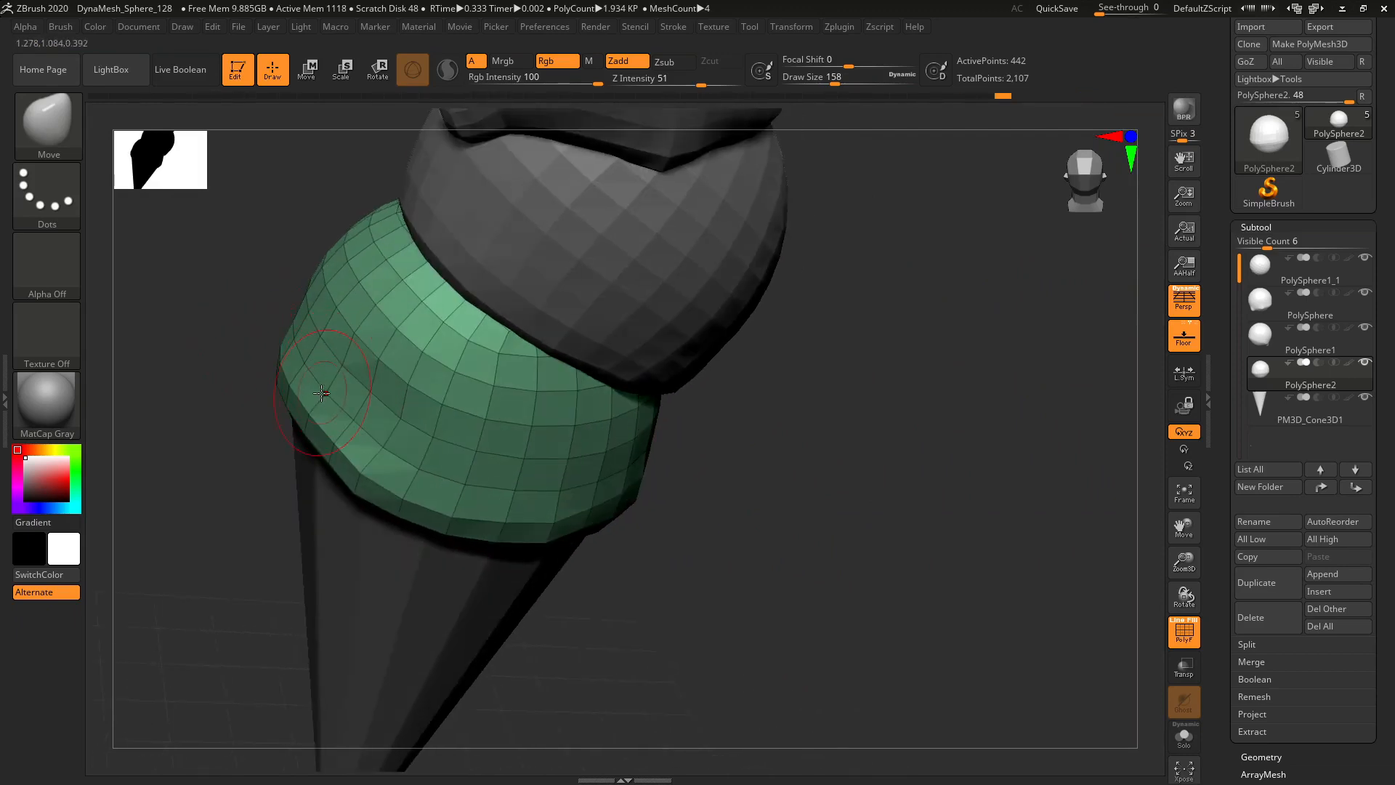
{"action": "left_click_drag", "start_coordinate": [321, 393], "coordinate": [297, 434]}
{"action": "right_click_drag", "start_coordinate": [279, 374], "coordinate": [249, 351]}
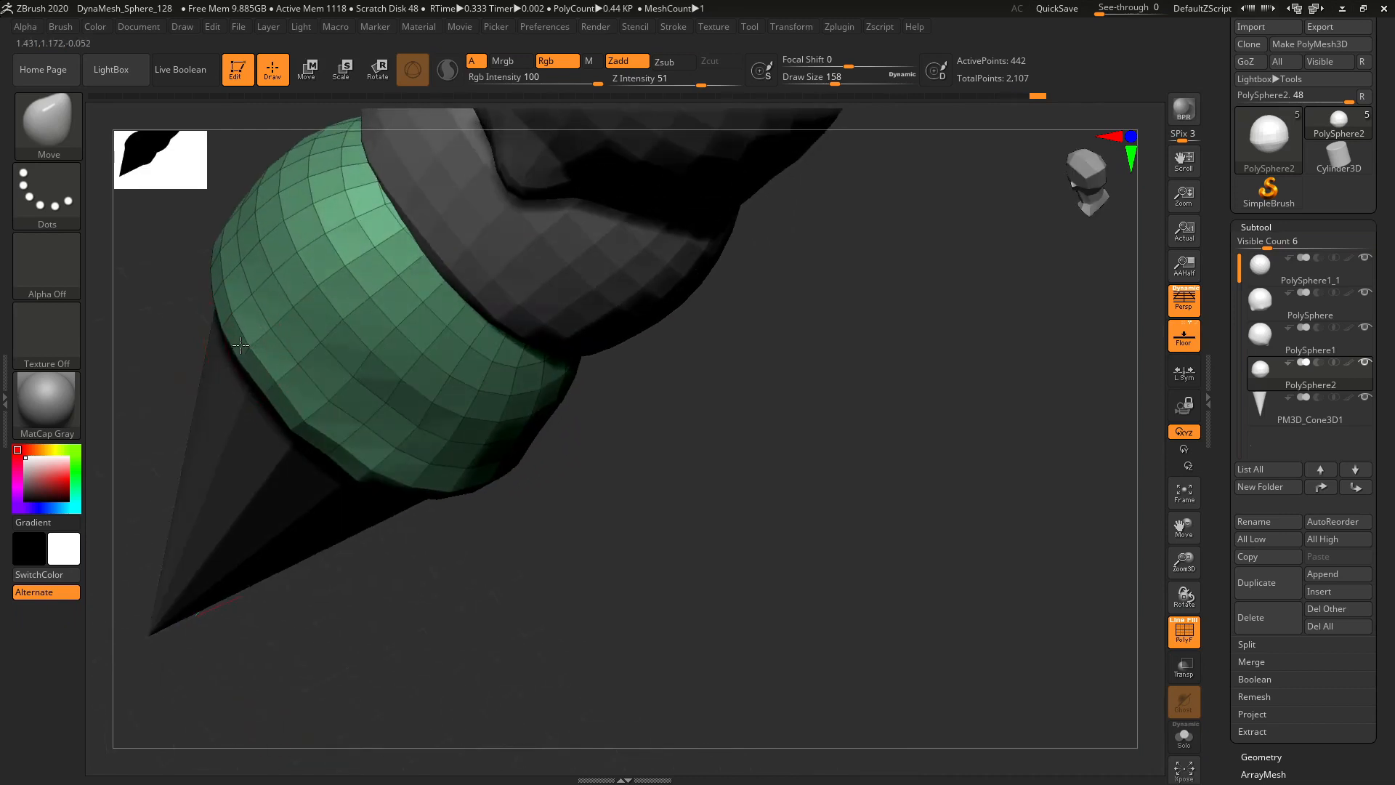
- Reshape the bottom scoop's lower rim around the remaining sides of the cone into a wavy melting edge
{"action": "right_click_drag", "start_coordinate": [1163, 525], "coordinate": [1087, 518]}
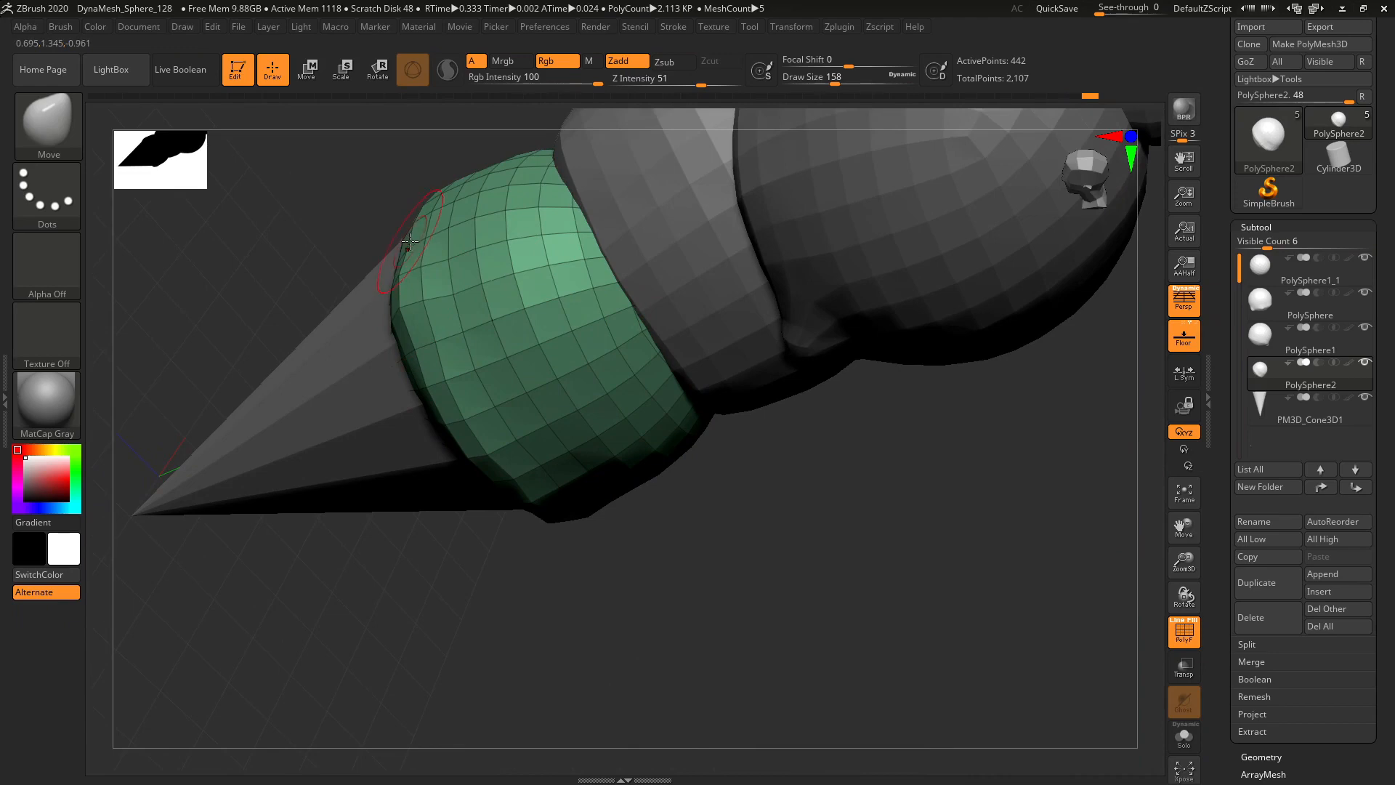
{"action": "right_click_drag", "start_coordinate": [394, 207], "coordinate": [1068, 484]}
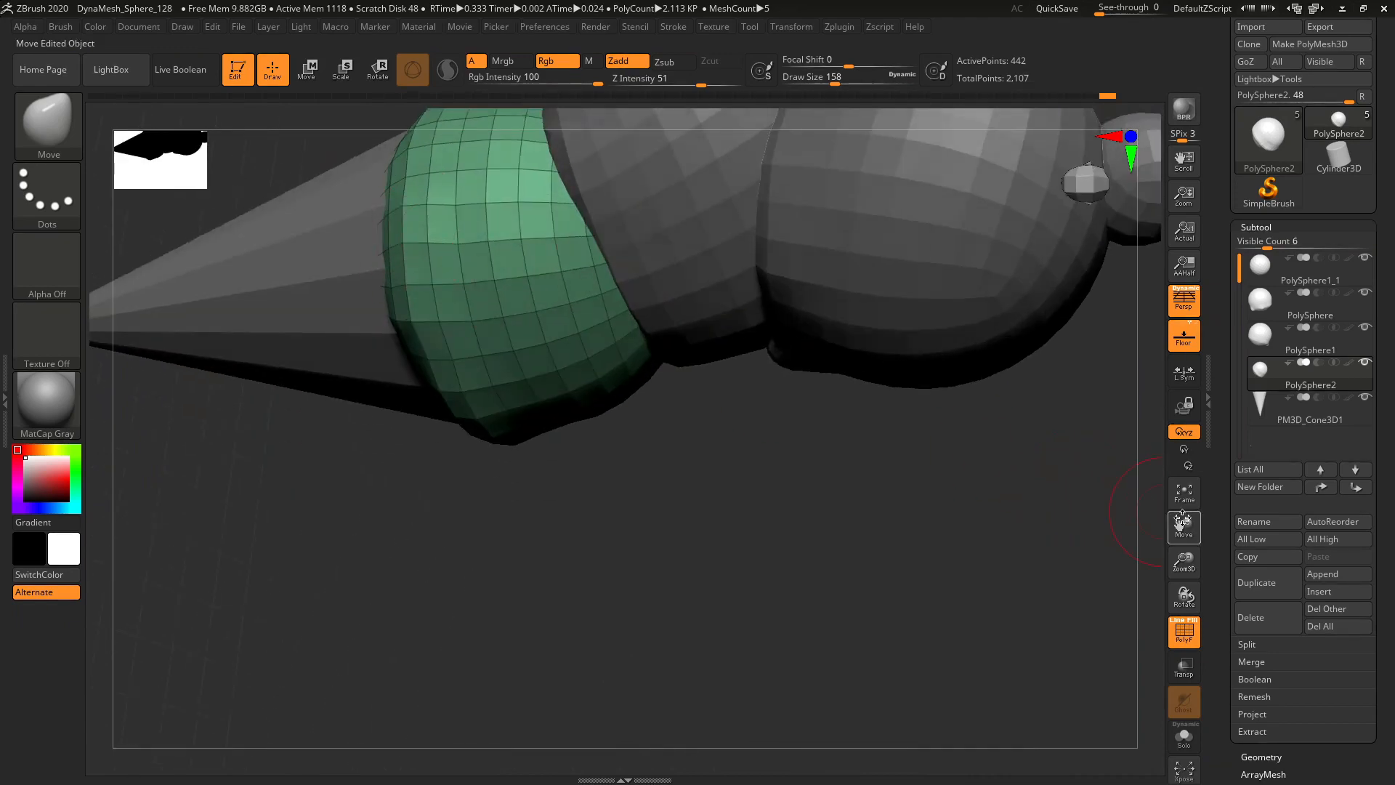
{"action": "key", "text": "f"}
{"action": "right_click_drag", "start_coordinate": [473, 212], "coordinate": [477, 364]}
{"action": "right_click_drag", "start_coordinate": [445, 299], "coordinate": [453, 342]}
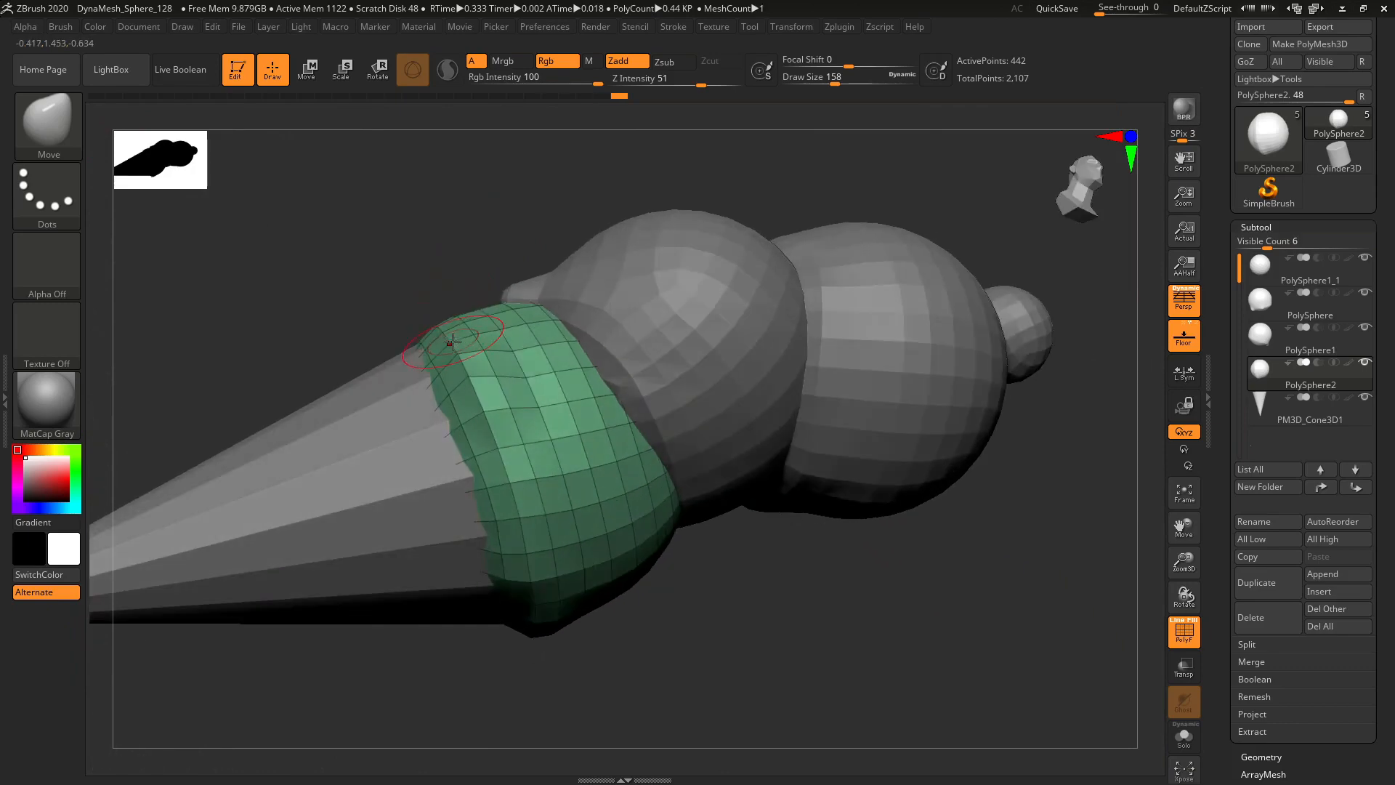
{"action": "right_click_drag", "start_coordinate": [430, 295], "coordinate": [468, 414]}
{"action": "right_click_drag", "start_coordinate": [431, 325], "coordinate": [467, 389]}
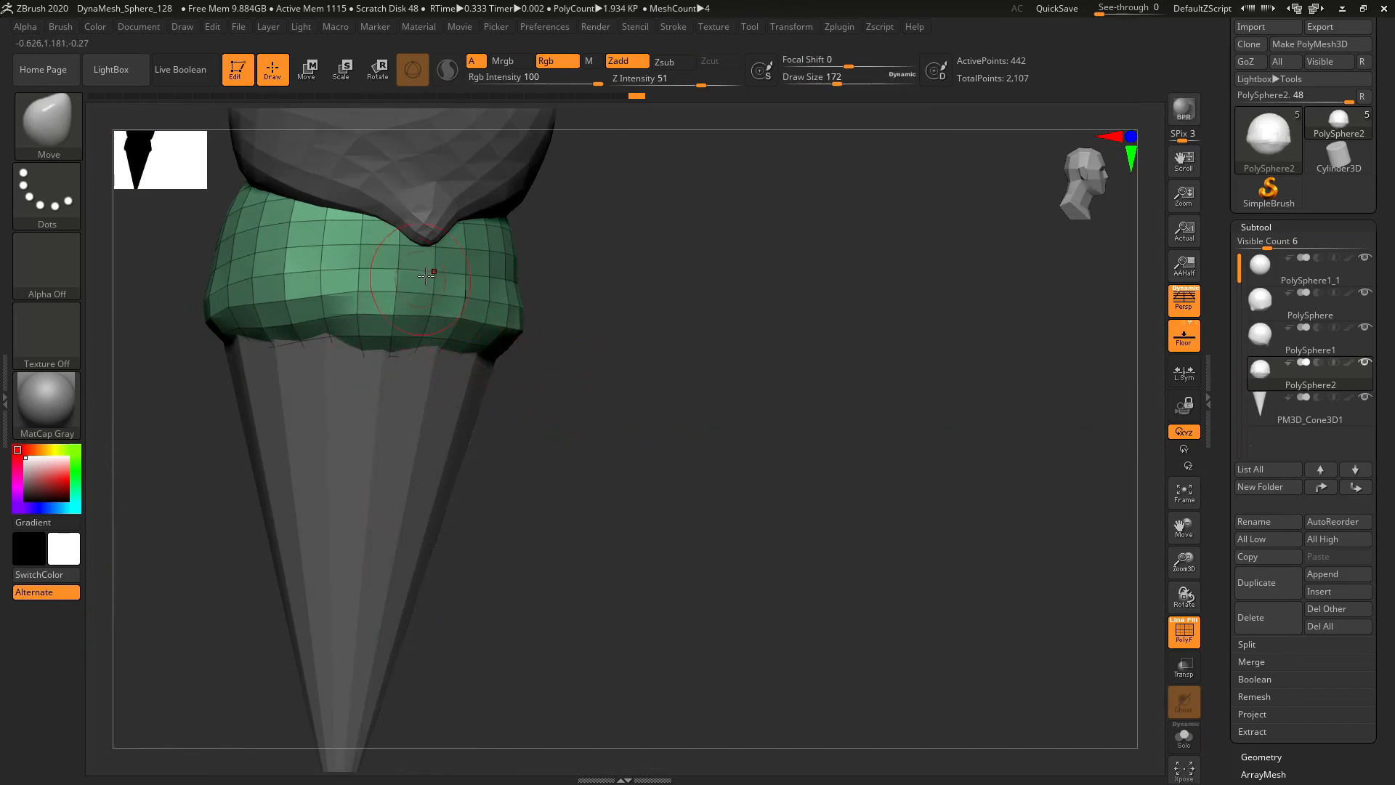
{"action": "right_click_drag", "start_coordinate": [736, 352], "coordinate": [945, 360]}
- Select the middle scoop's PolySphere1 subtool and pull its lower edge down beside the drip
{"action": "left_click", "coordinate": [1301, 347]}
{"action": "left_click_drag", "start_coordinate": [1184, 527], "coordinate": [1184, 679]}
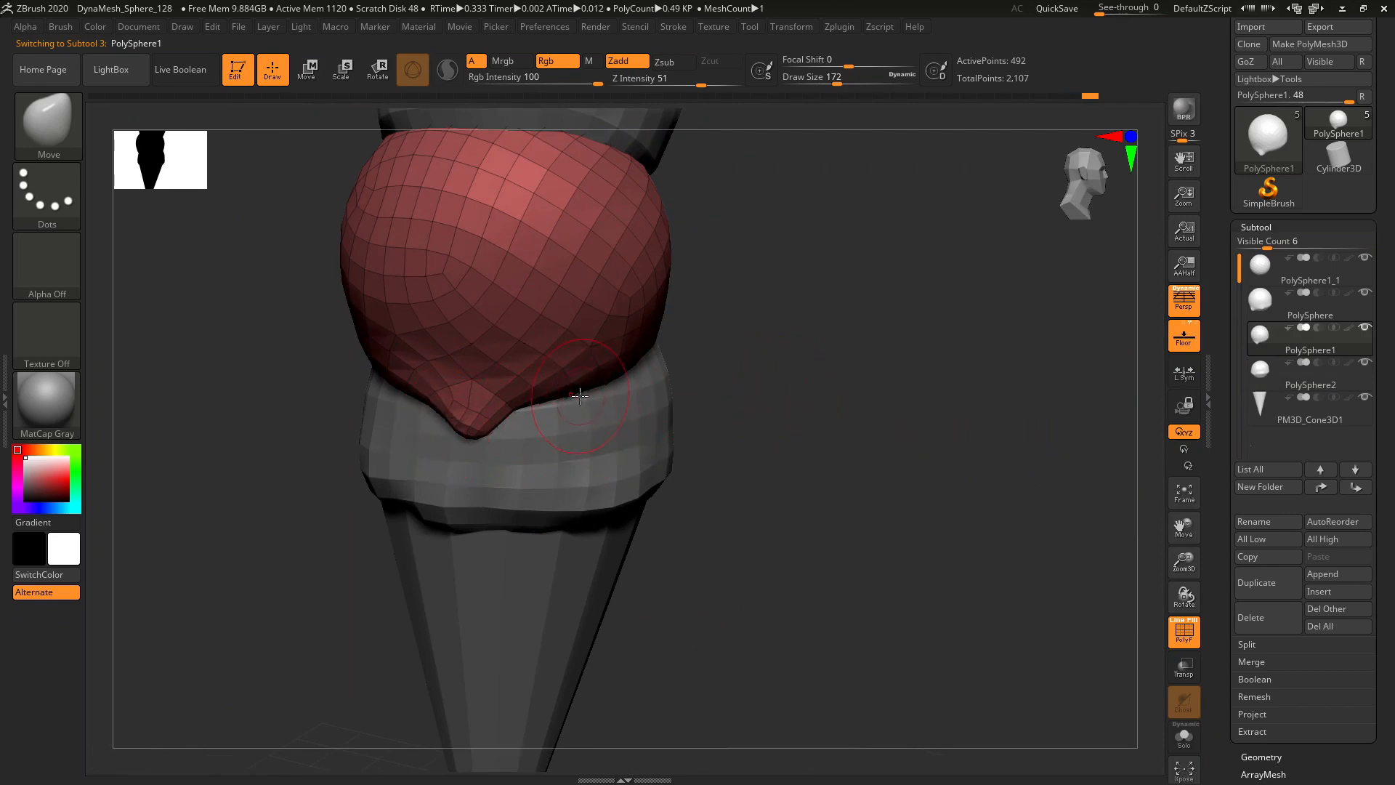
{"action": "mouse_move", "coordinate": [1330, 352]}
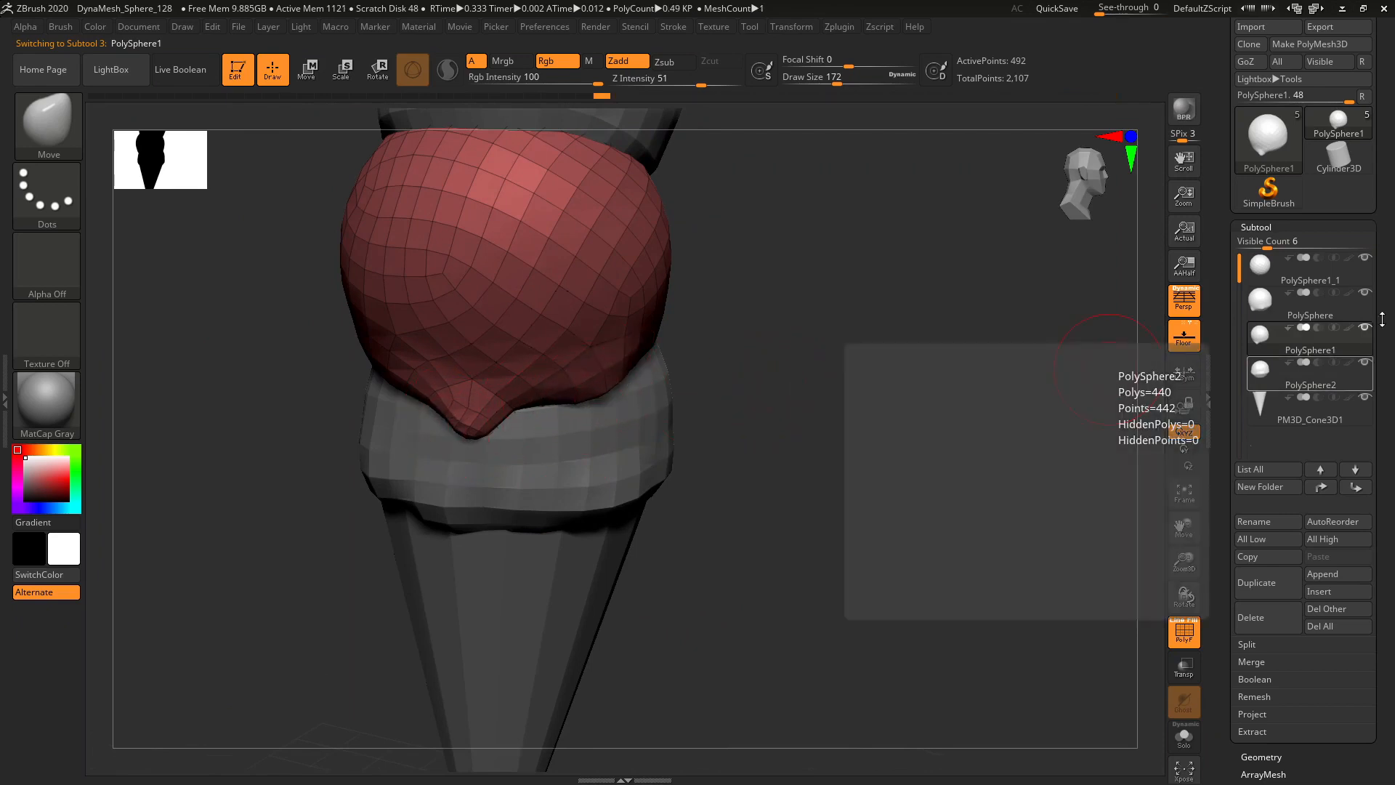
{"action": "left_click_drag", "start_coordinate": [932, 408], "coordinate": [678, 357]}
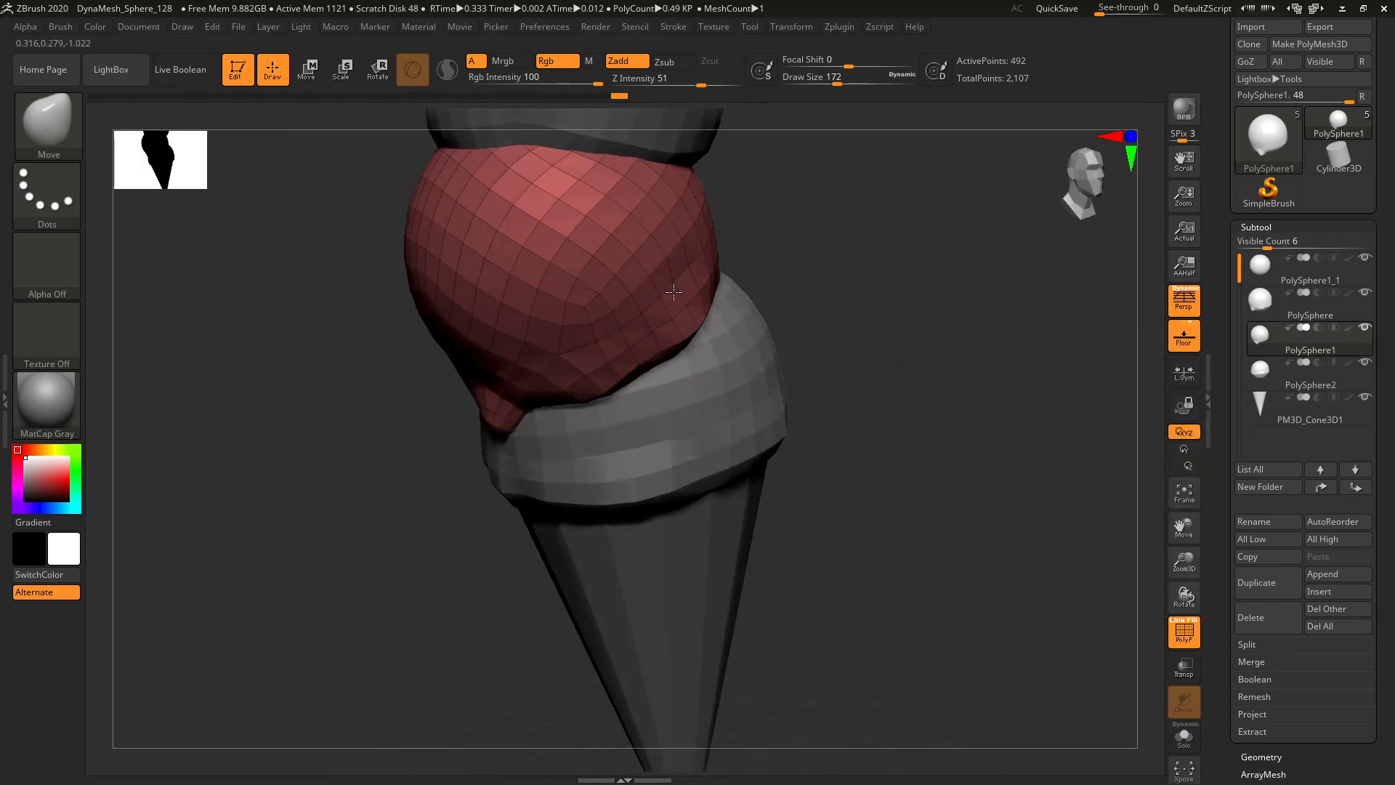
{"action": "left_click", "coordinate": [1264, 543]}
{"action": "left_click_drag", "start_coordinate": [1054, 509], "coordinate": [863, 394]}
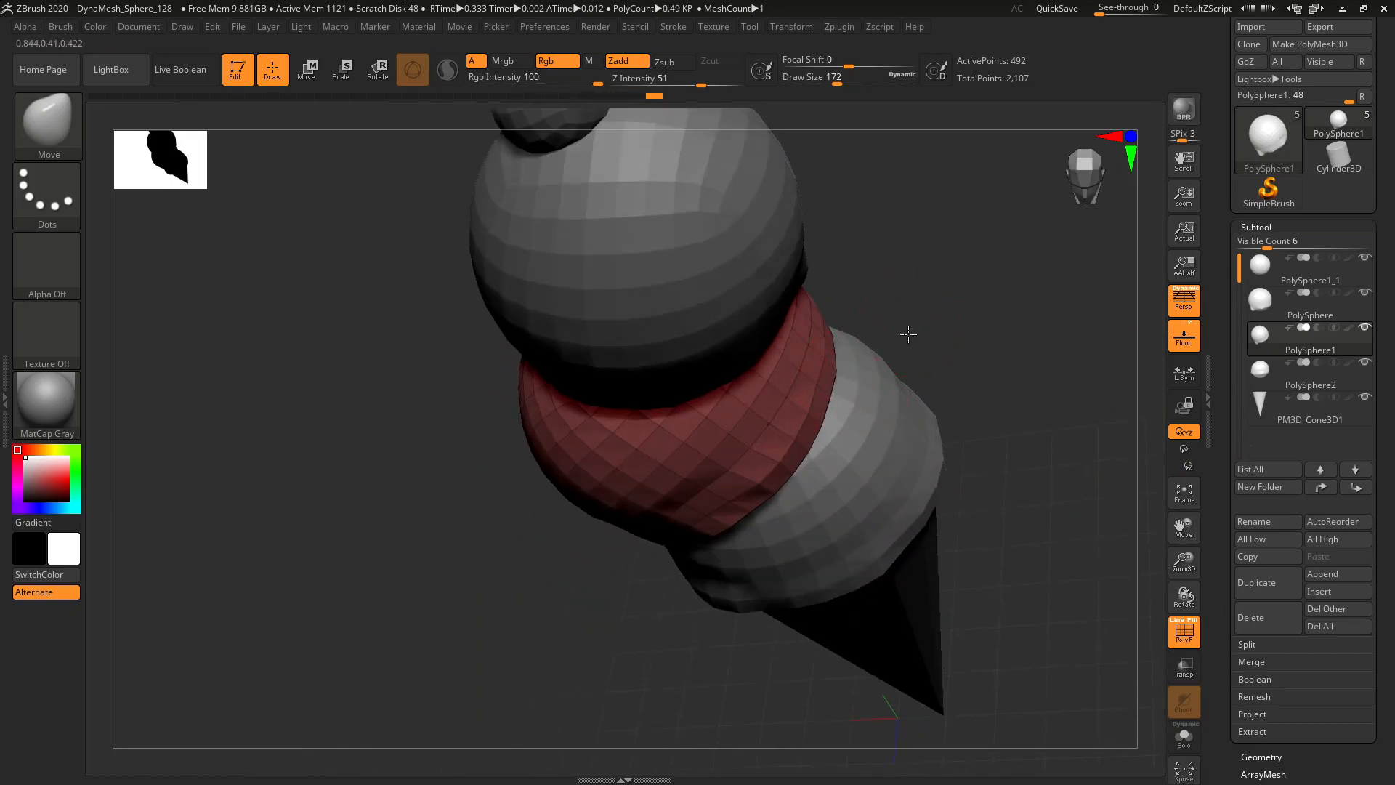
- Shape the middle scoop's lower edge around its other sides with the Move brush, adjusting the brush size
{"action": "right_click_drag", "start_coordinate": [904, 330], "coordinate": [841, 342]}
{"action": "left_click_drag", "start_coordinate": [989, 305], "coordinate": [1040, 383]}
{"action": "left_click_drag", "start_coordinate": [789, 443], "coordinate": [776, 462]}
{"action": "right_click_drag", "start_coordinate": [776, 458], "coordinate": [832, 436]}
{"action": "left_click_drag", "start_coordinate": [688, 411], "coordinate": [672, 417]}
{"action": "right_click_drag", "start_coordinate": [672, 417], "coordinate": [749, 406]}
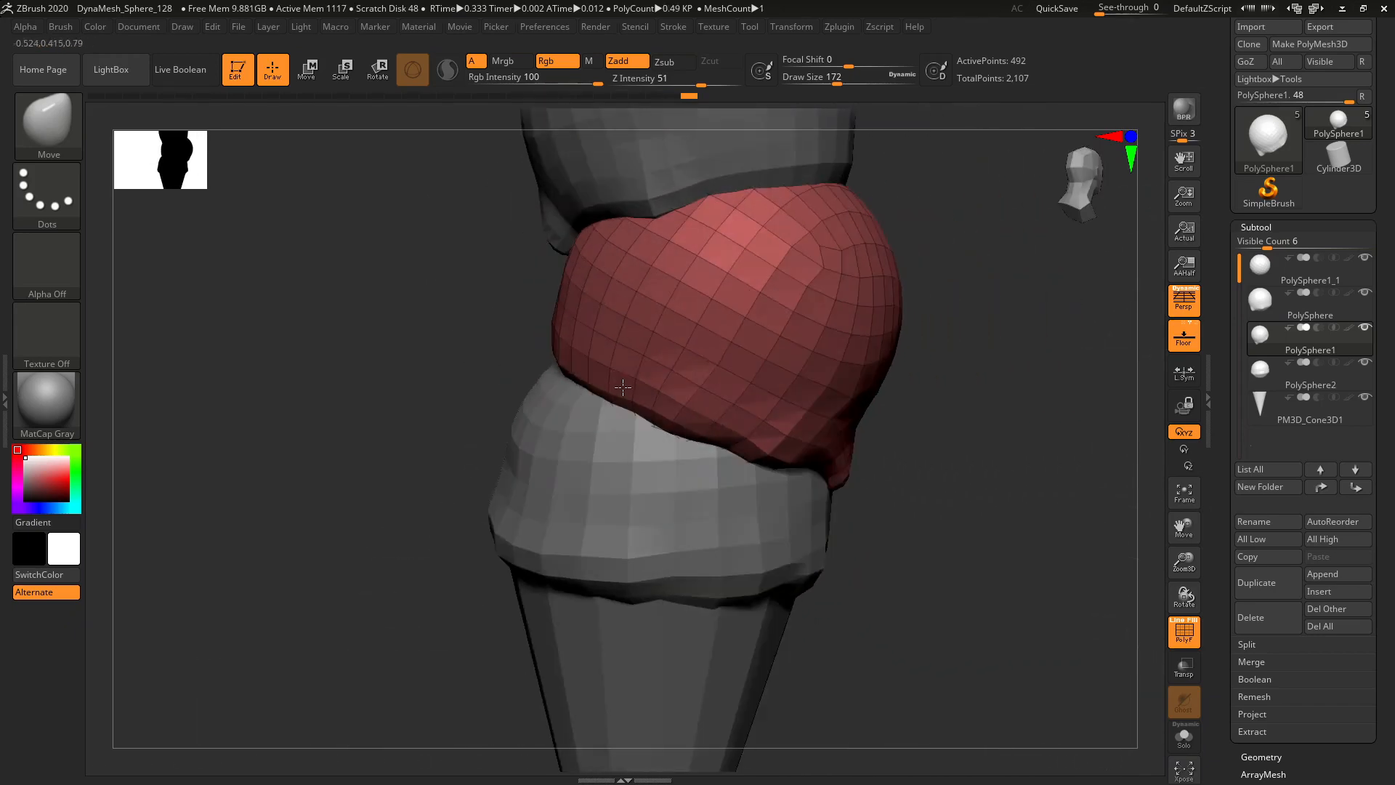
{"action": "key", "text": "s"}
{"action": "left_click_drag", "start_coordinate": [625, 396], "coordinate": [620, 396]}
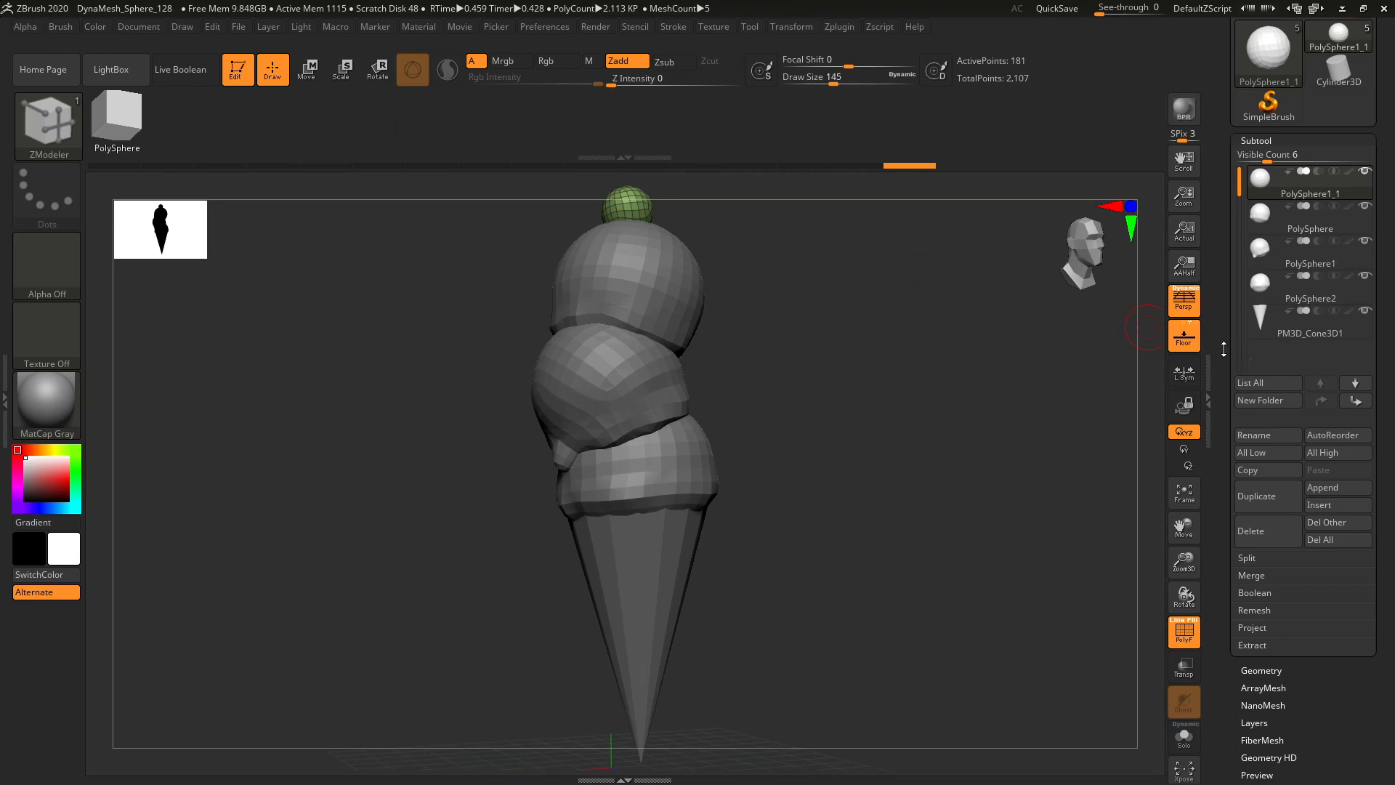
- Merge the cherry, three scoops and cone into a single subtool with MergeDown, choosing Always OK for the not-undoable note
{"action": "left_click_drag", "start_coordinate": [1224, 350], "coordinate": [1222, 357]}
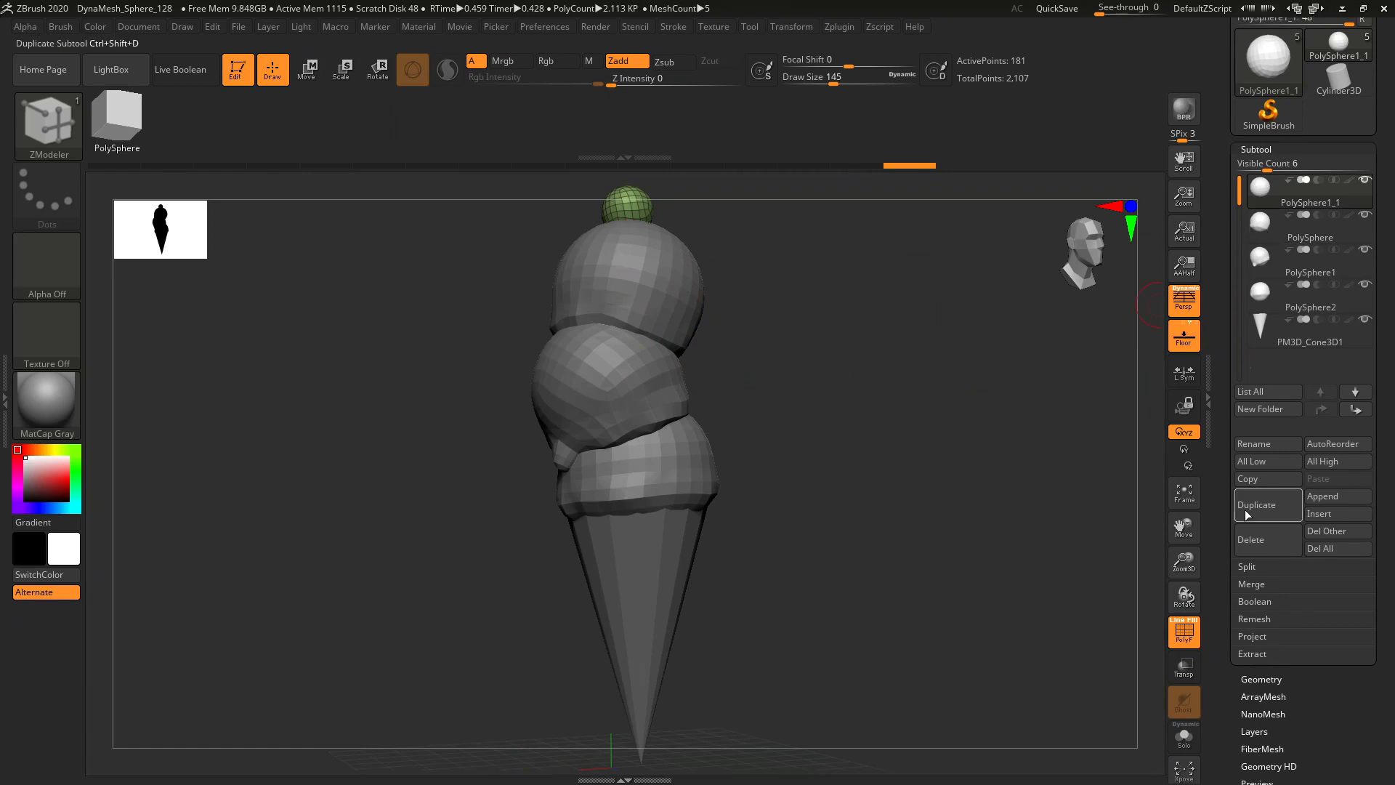
{"action": "left_click", "coordinate": [1253, 585]}
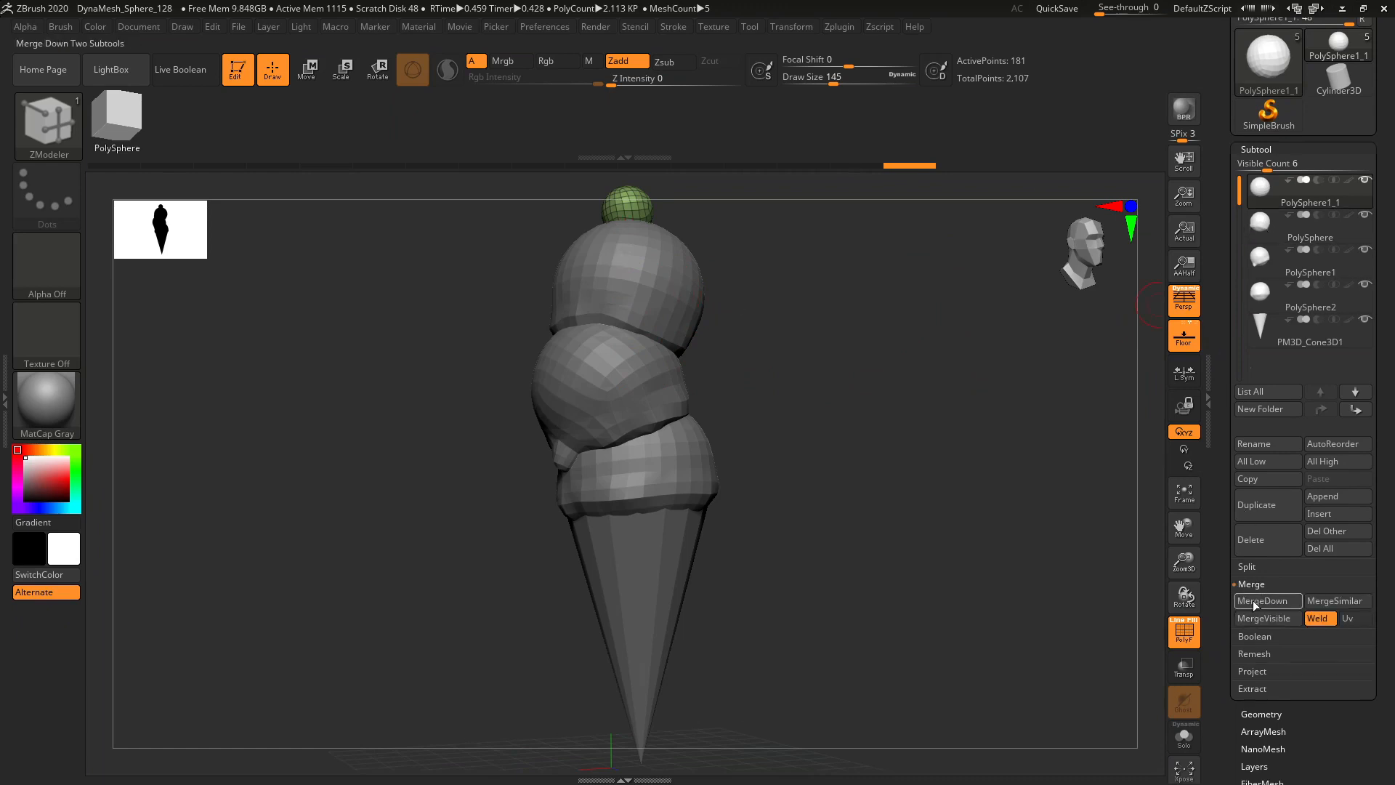
{"action": "left_click", "coordinate": [1255, 603]}
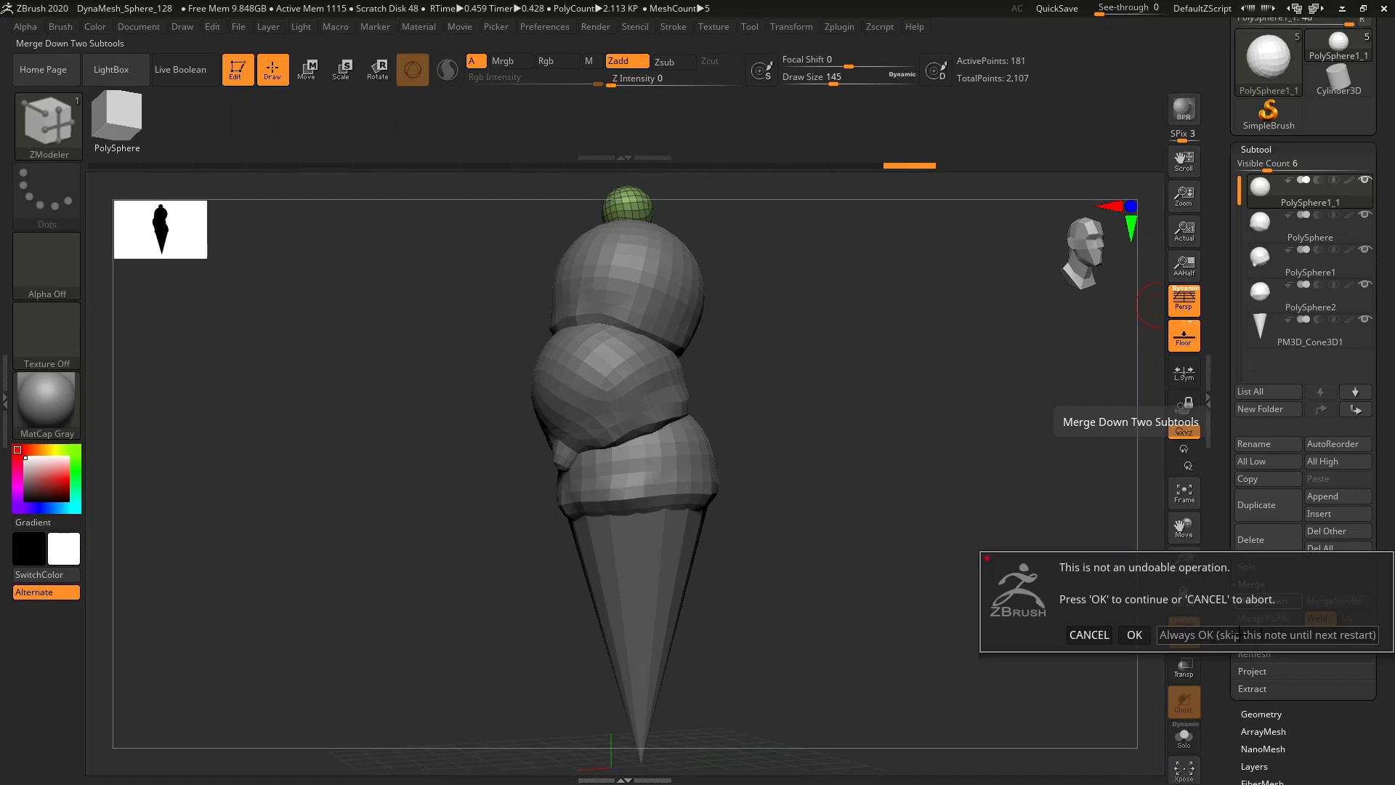
{"action": "left_click", "coordinate": [1239, 634]}
{"action": "left_click", "coordinate": [1271, 600]}
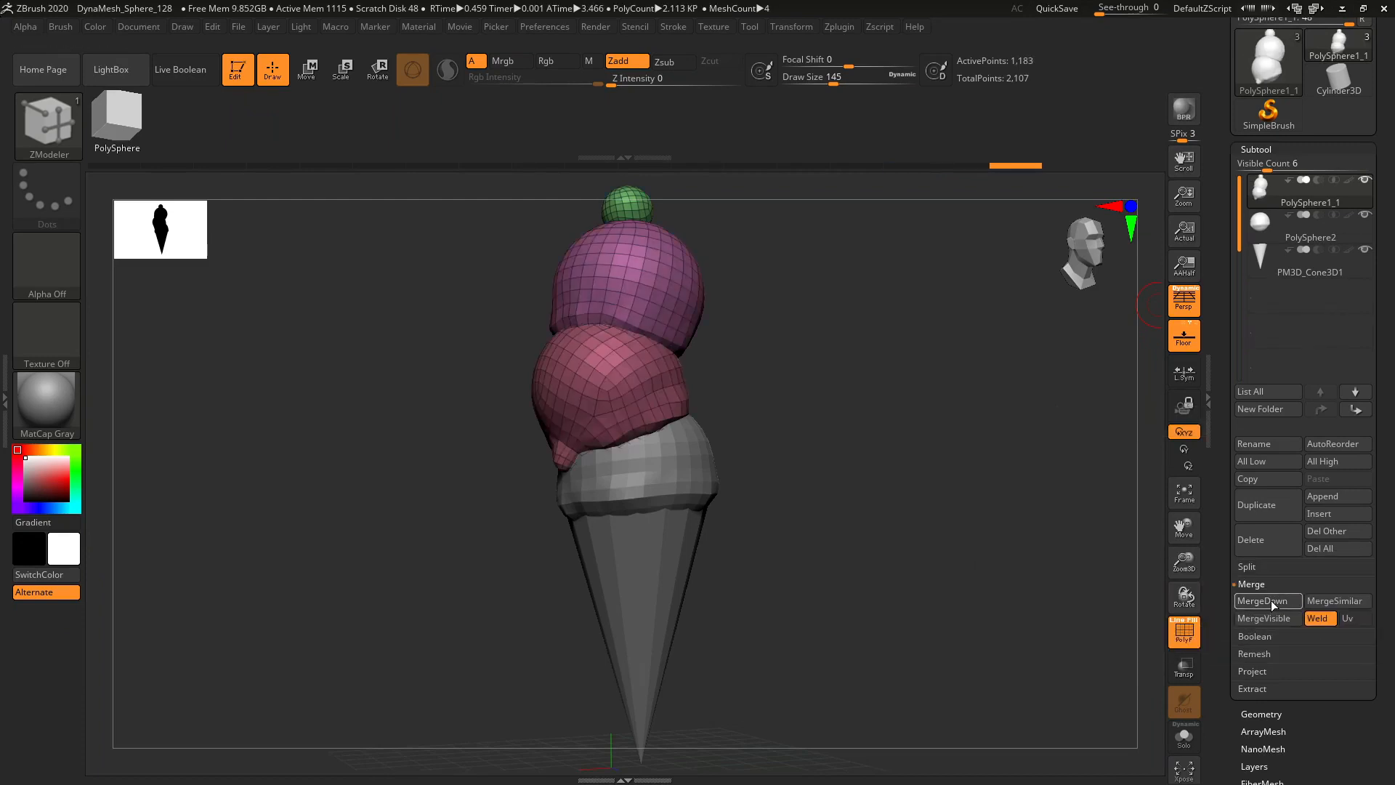
{"action": "left_click", "coordinate": [1271, 600]}
{"action": "left_click", "coordinate": [1272, 600]}
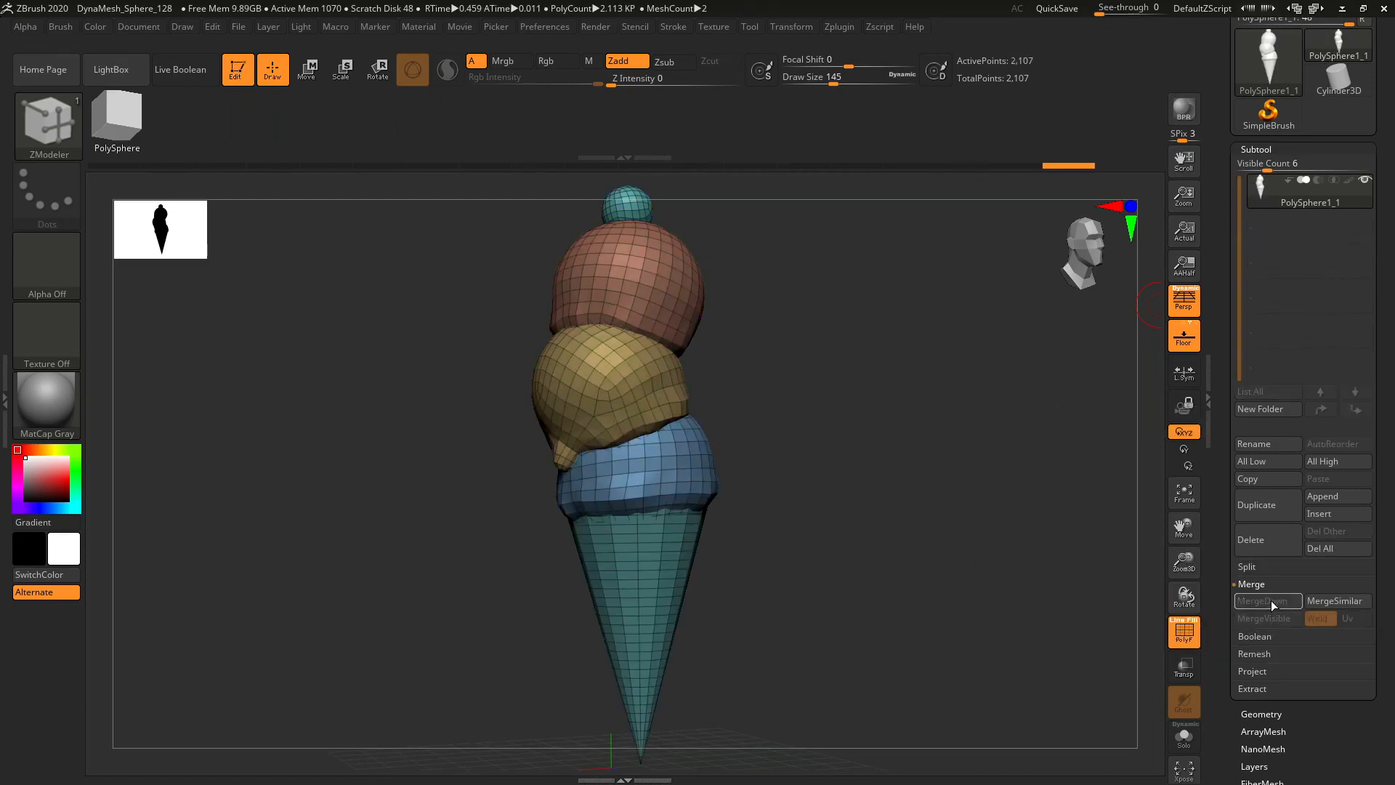
- Assign separate polygroups to the cherry, scoops and cone with Auto Groups, repeating it to cycle the group colours
{"action": "left_click", "coordinate": [1254, 541]}
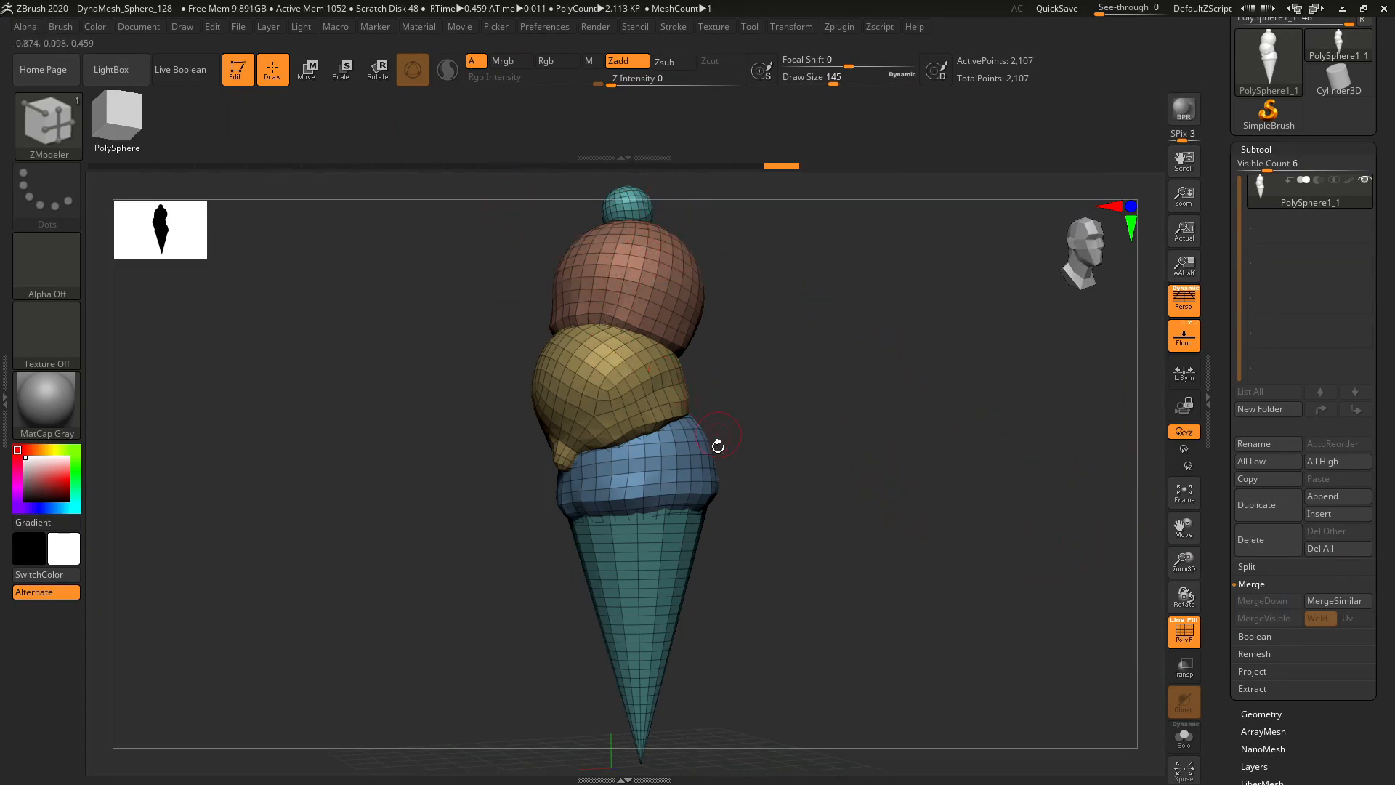
{"action": "mouse_move", "coordinate": [1219, 531]}
{"action": "left_mouse_down"}
{"action": "mouse_move", "coordinate": [1228, 363]}
{"action": "mouse_move", "coordinate": [1225, 513]}
{"action": "left_mouse_up"}
{"action": "left_click", "coordinate": [1260, 414]}
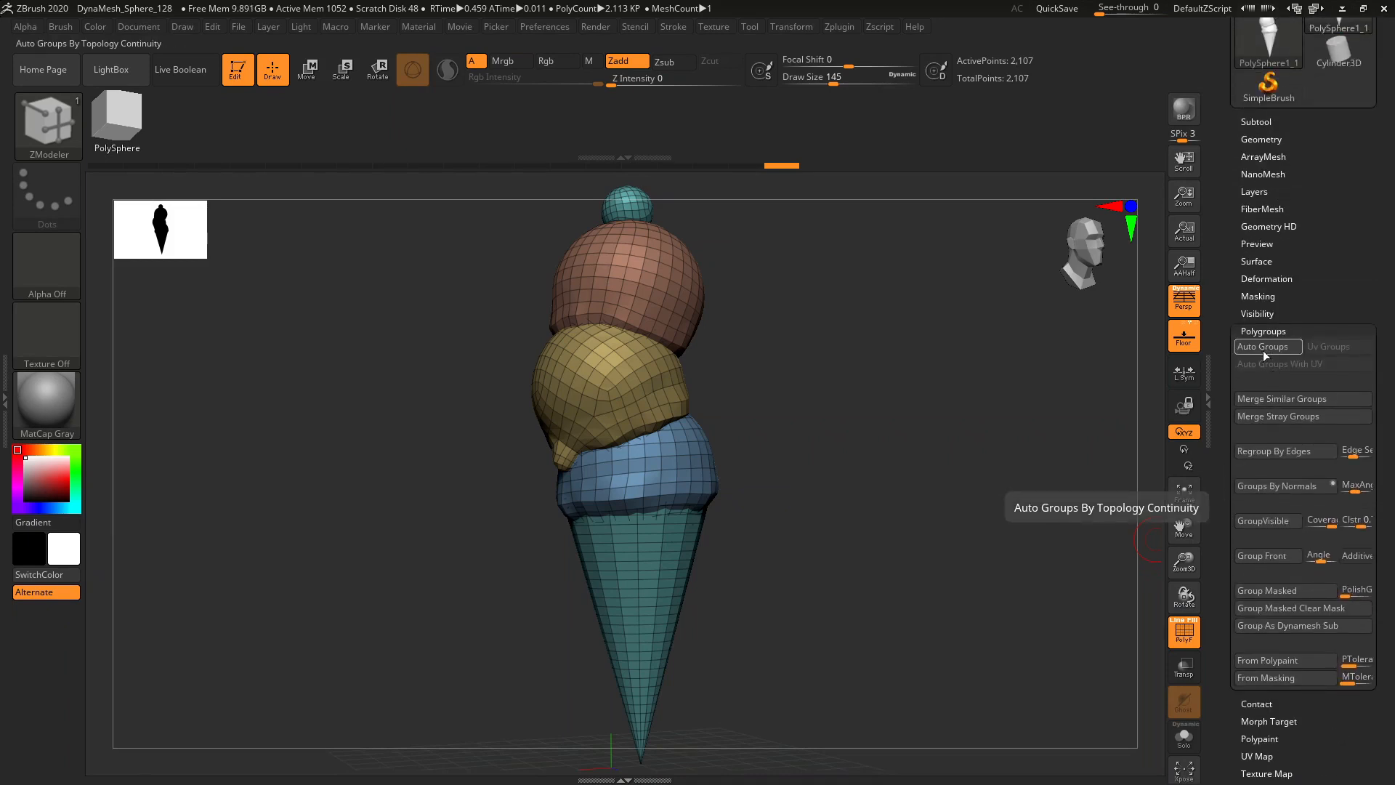
{"action": "left_click", "coordinate": [1263, 348]}
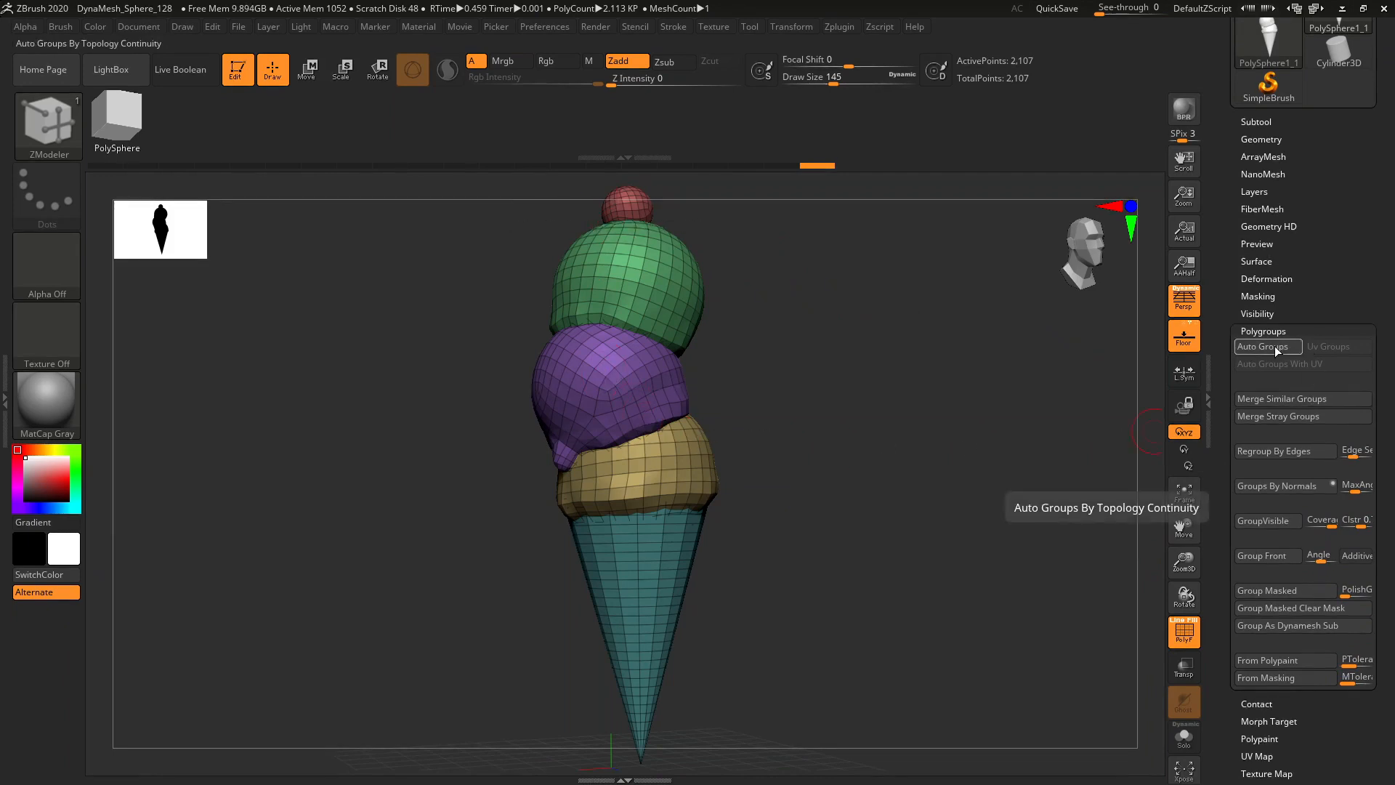
{"action": "left_click", "coordinate": [1275, 346]}
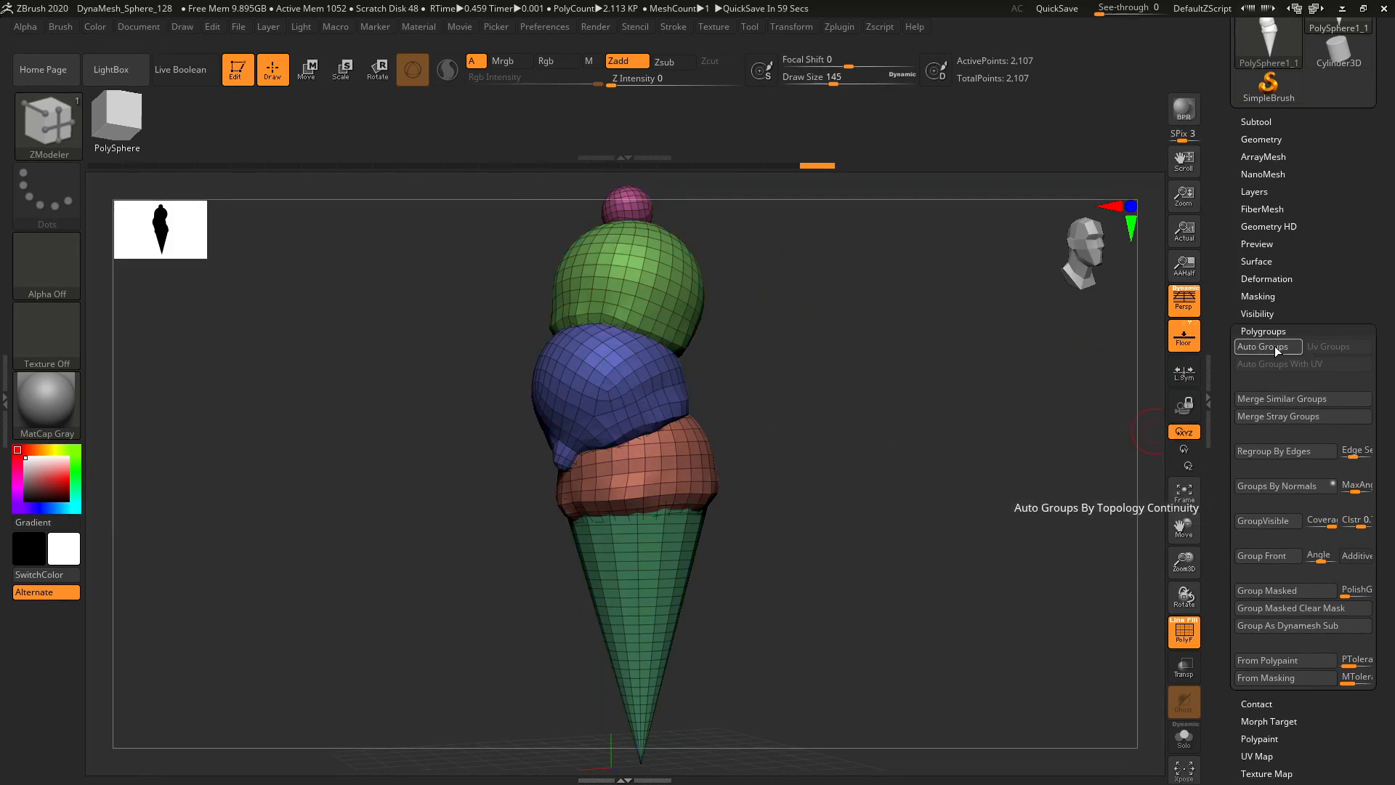
{"action": "left_click", "coordinate": [1275, 346]}
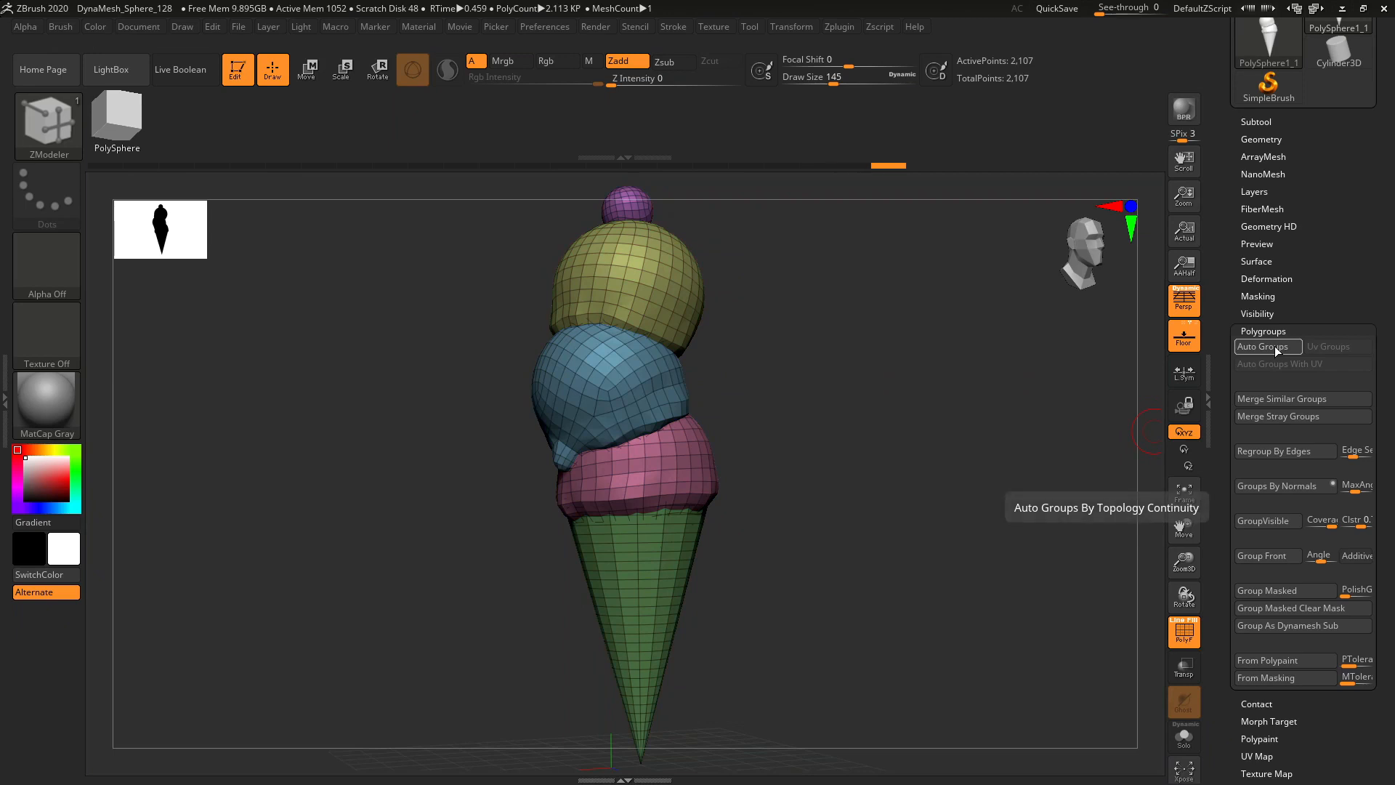
{"action": "left_click", "coordinate": [1275, 346]}
{"action": "left_click", "coordinate": [1275, 346]}
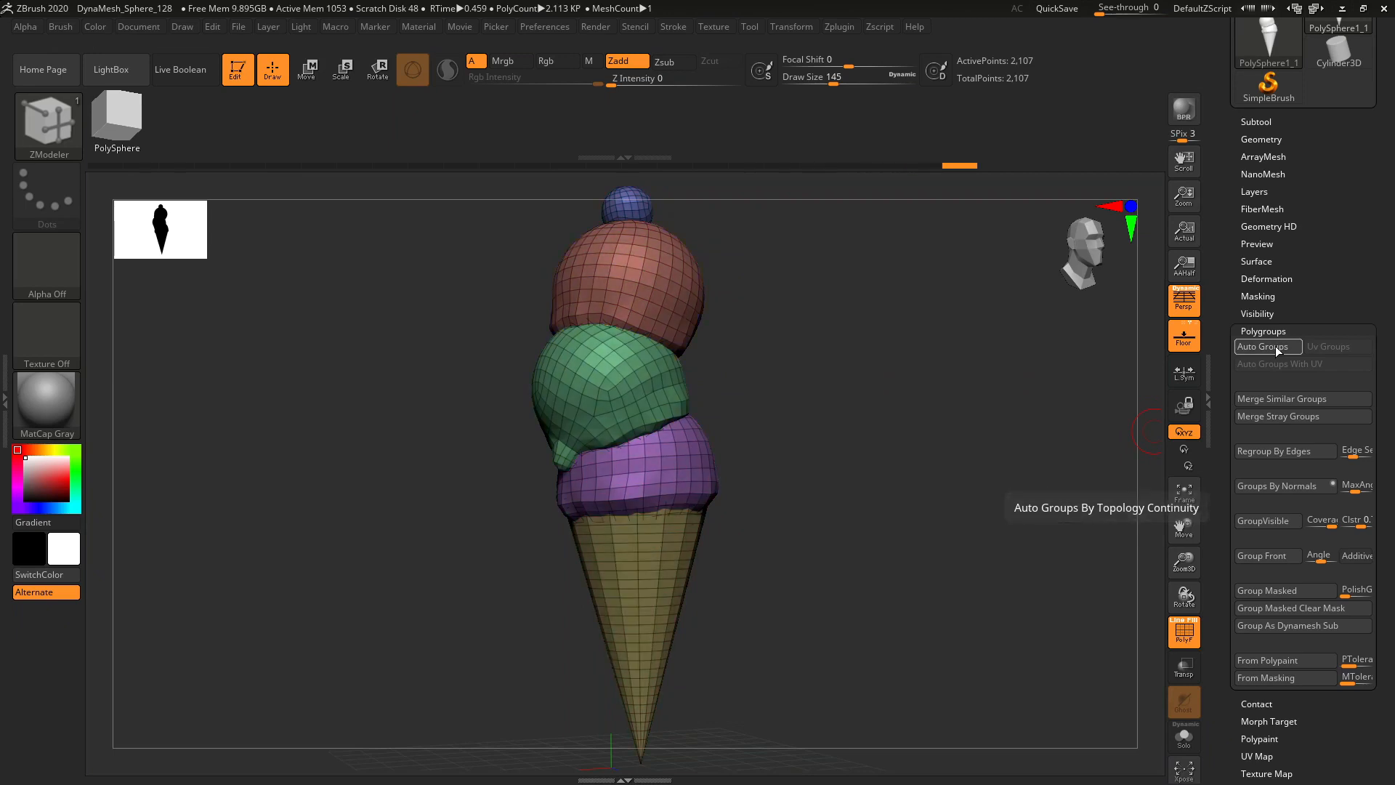
{"action": "left_click", "coordinate": [1277, 349]}
{"action": "left_click", "coordinate": [1277, 349]}
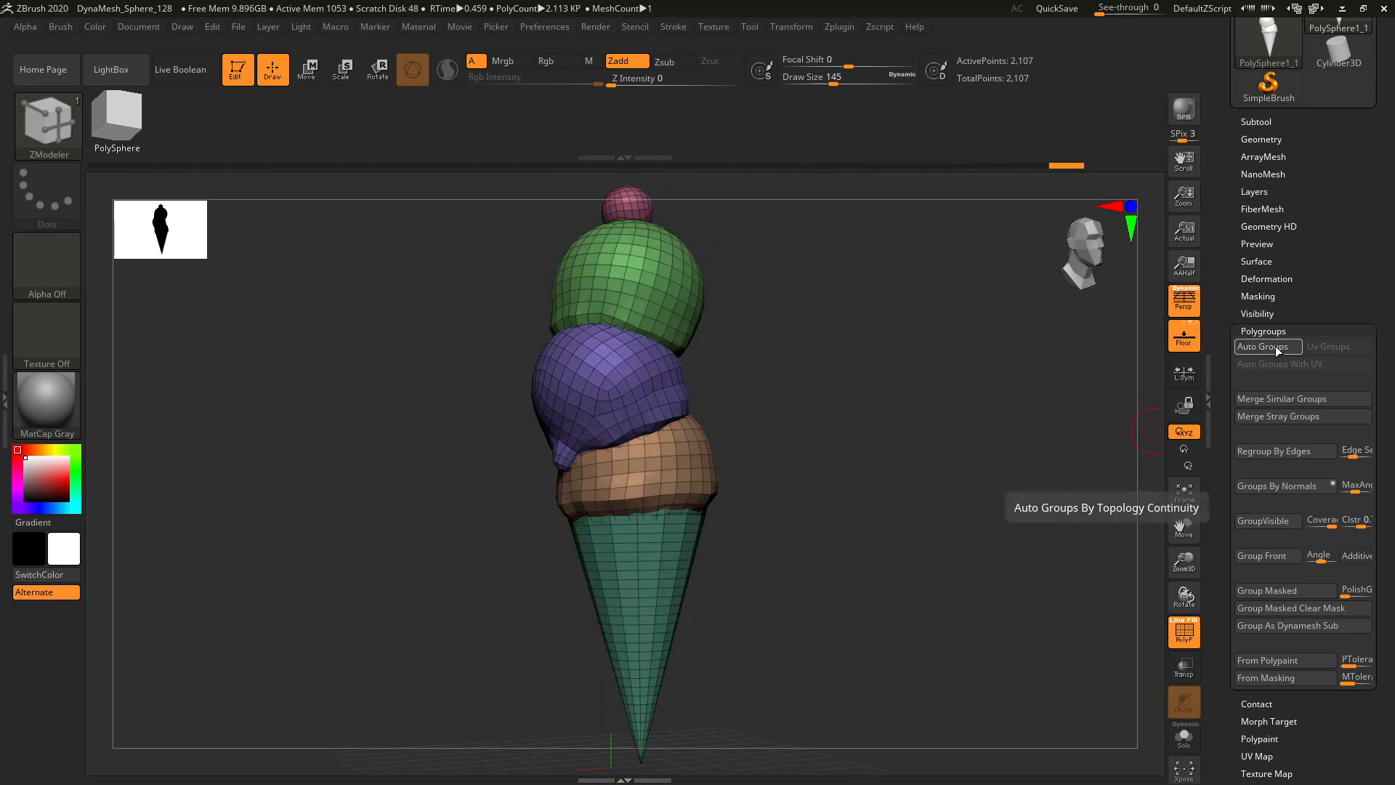
{"action": "left_click", "coordinate": [1277, 348]}
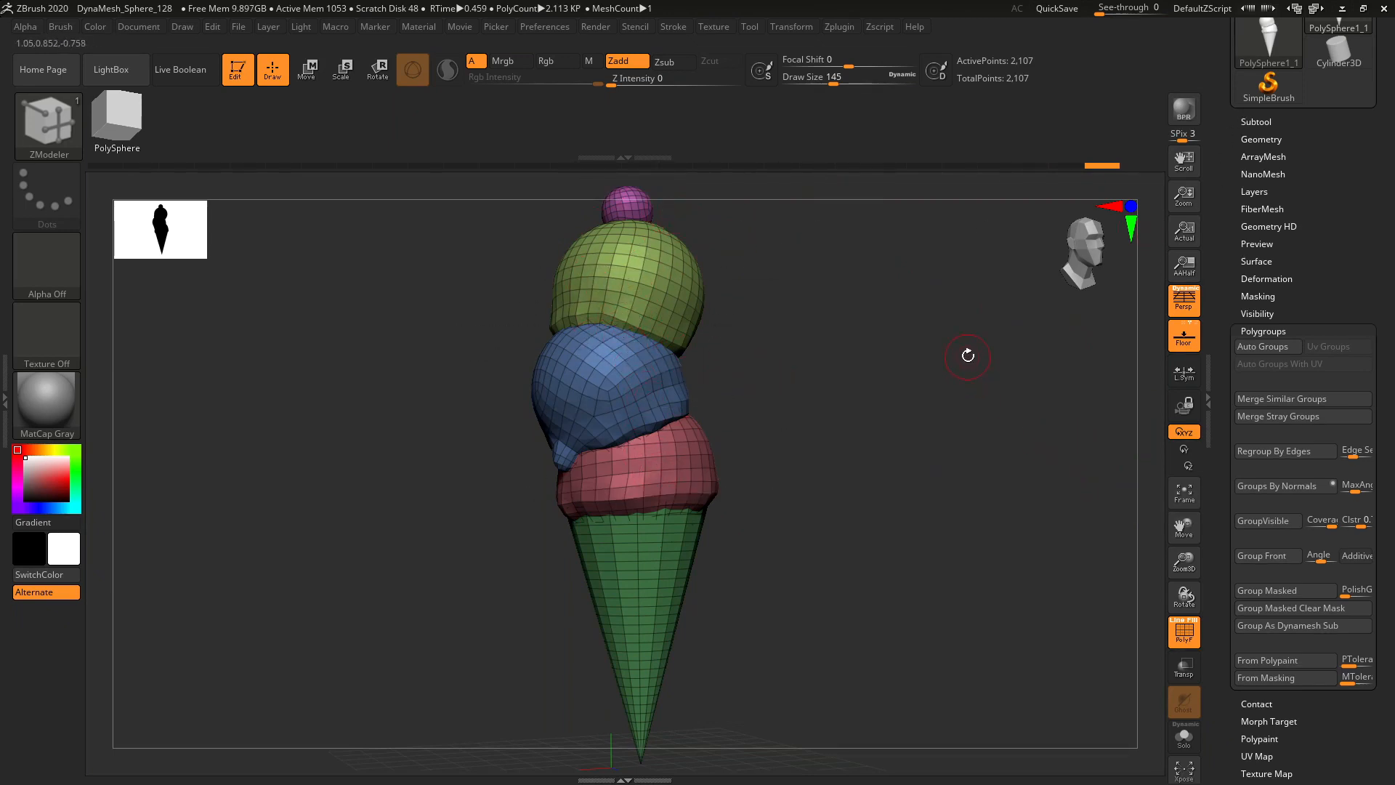
- Isolate the top scoop's polygroup to check it on its own, and restore the visibility of the whole ice cream
{"action": "key", "text": "ctrl+shift"}
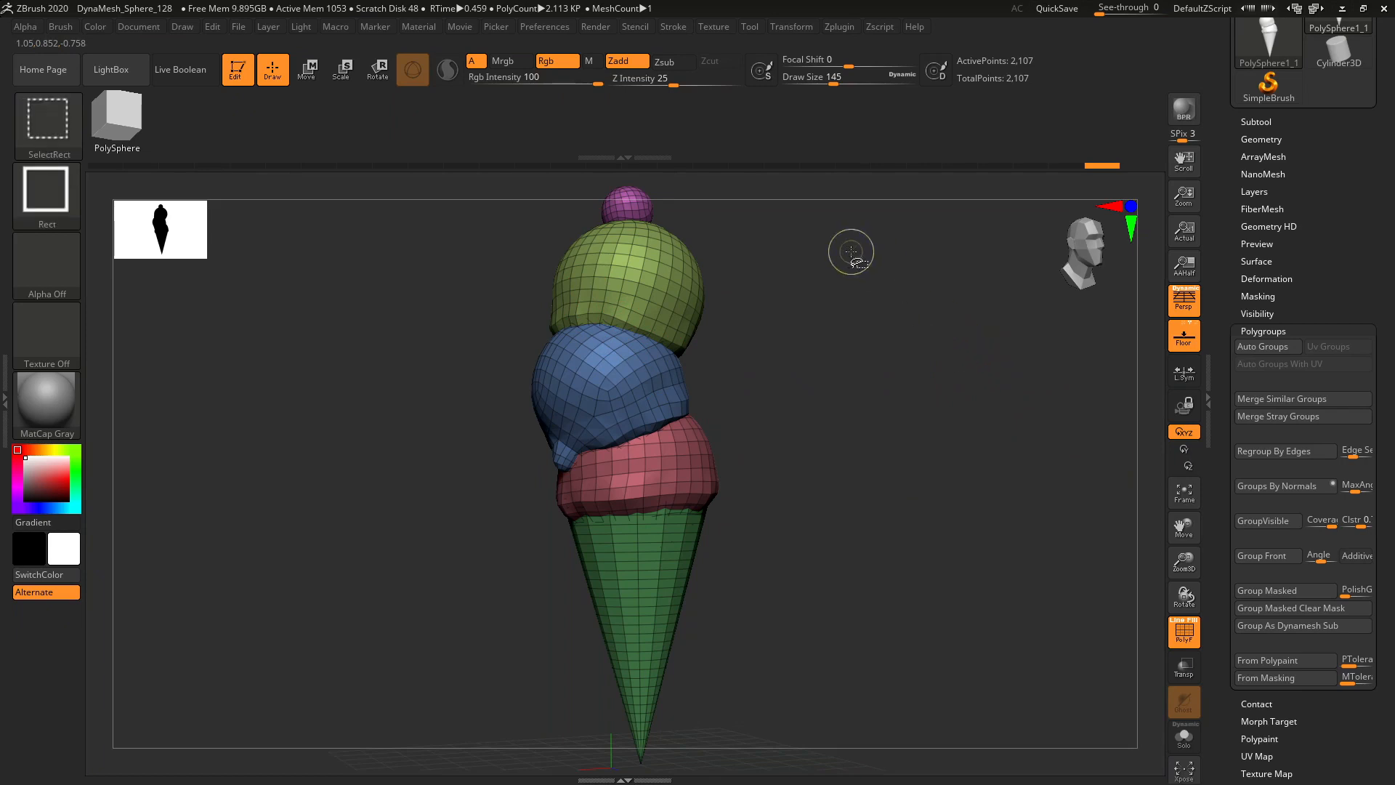
{"action": "left_click", "coordinate": [654, 275], "text": "ctrl+shift"}
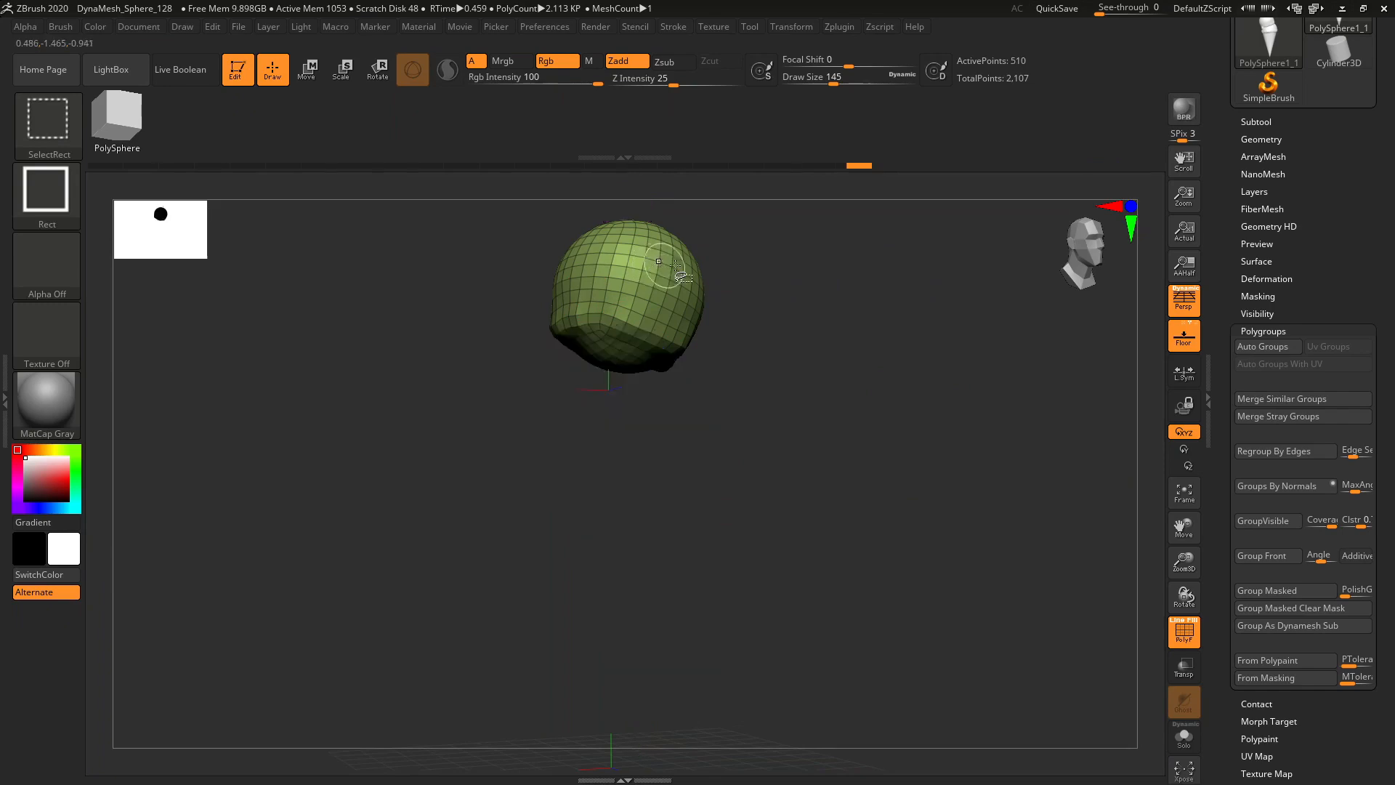
{"action": "mouse_move", "coordinate": [928, 411]}
{"action": "left_mouse_down"}
{"action": "mouse_move", "coordinate": [968, 351]}
{"action": "mouse_move", "coordinate": [1025, 402]}
{"action": "mouse_move", "coordinate": [970, 458]}
{"action": "mouse_move", "coordinate": [988, 471]}
{"action": "left_mouse_up"}
{"action": "key", "text": "f"}
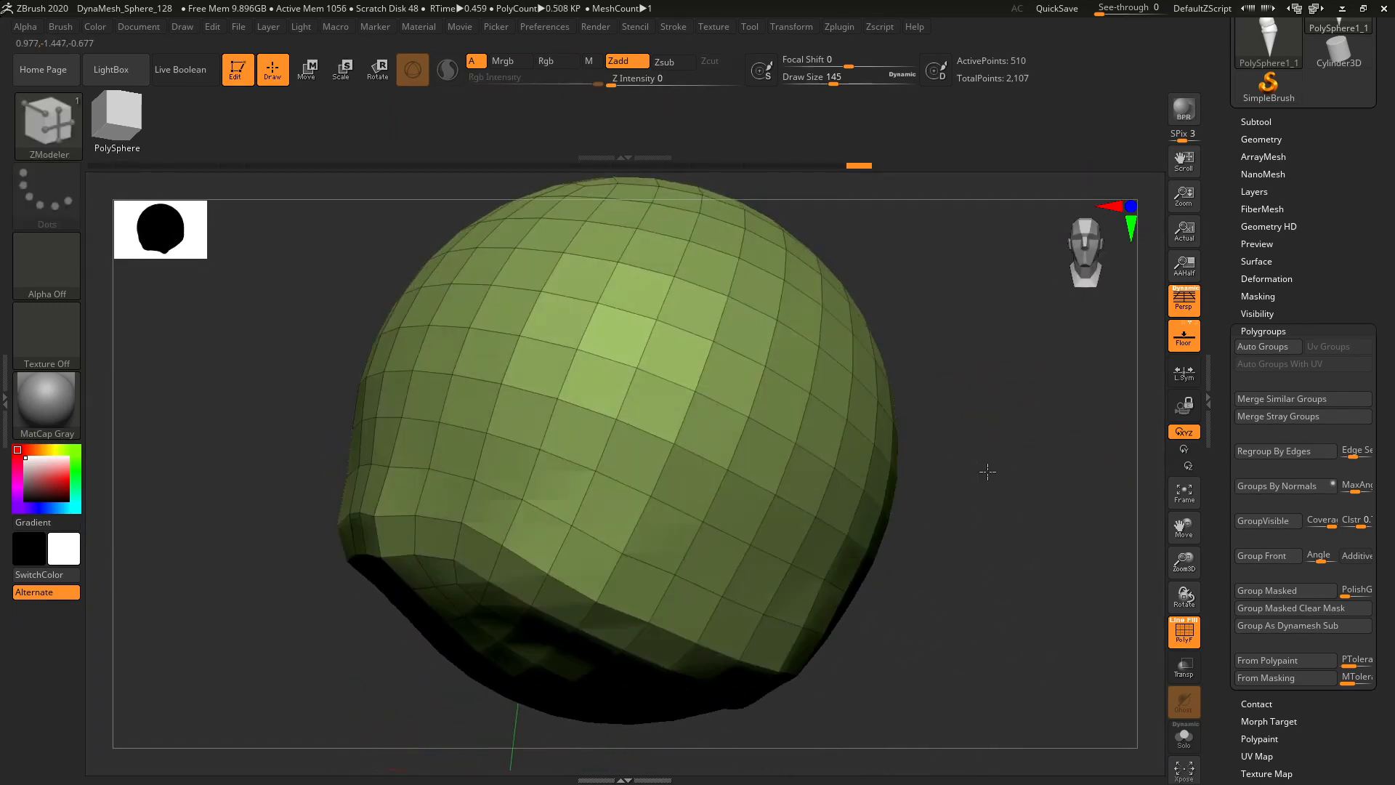
{"action": "key", "text": "ctrl+shift"}
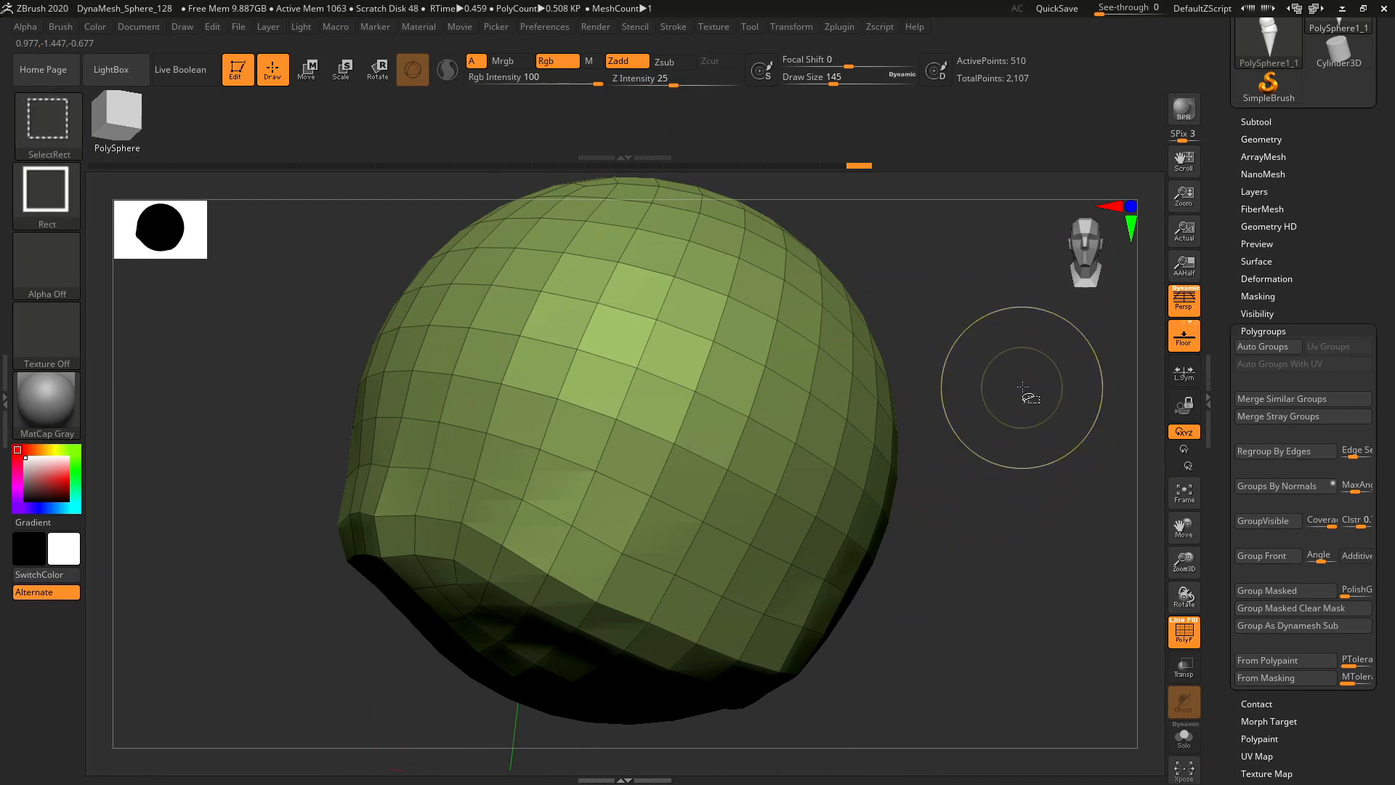
{"action": "left_click", "coordinate": [1027, 432], "text": "ctrl+shift"}
{"action": "key", "text": "f"}
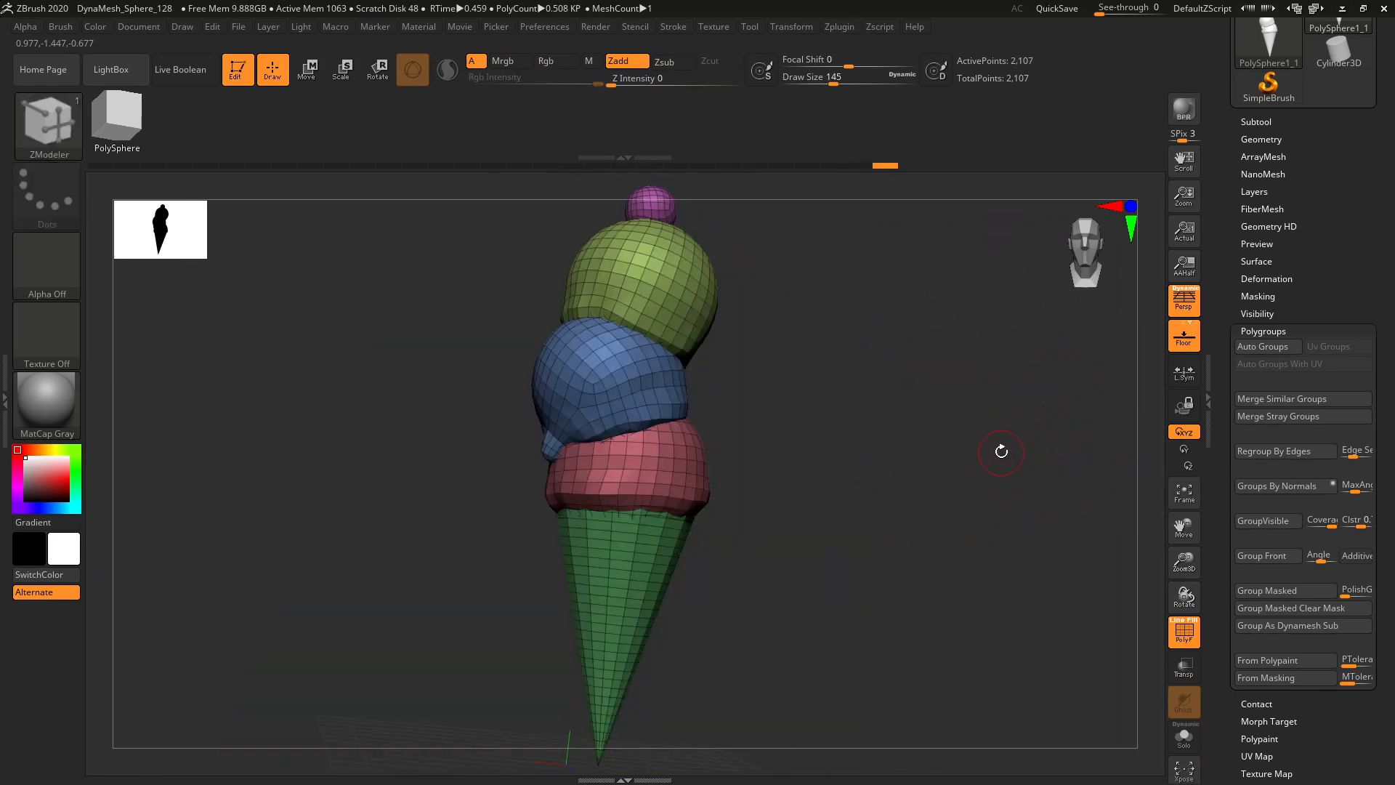
{"action": "left_click_drag", "start_coordinate": [1001, 451], "coordinate": [968, 473]}
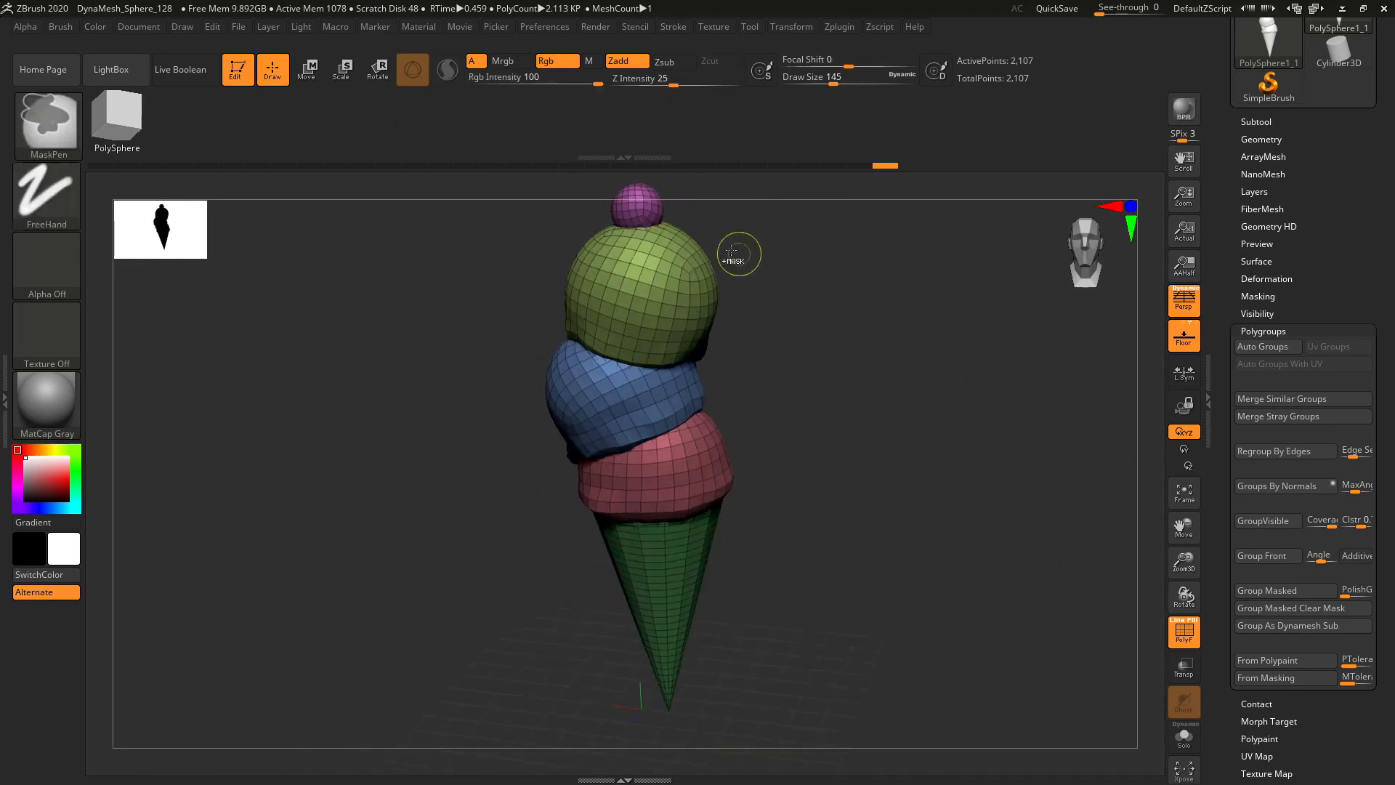
- Isolate the cherry's polygroup to inspect it, and show all parts of the model again
{"action": "left_click", "coordinate": [643, 204], "text": "ctrl+shift"}
{"action": "key", "text": "f"}
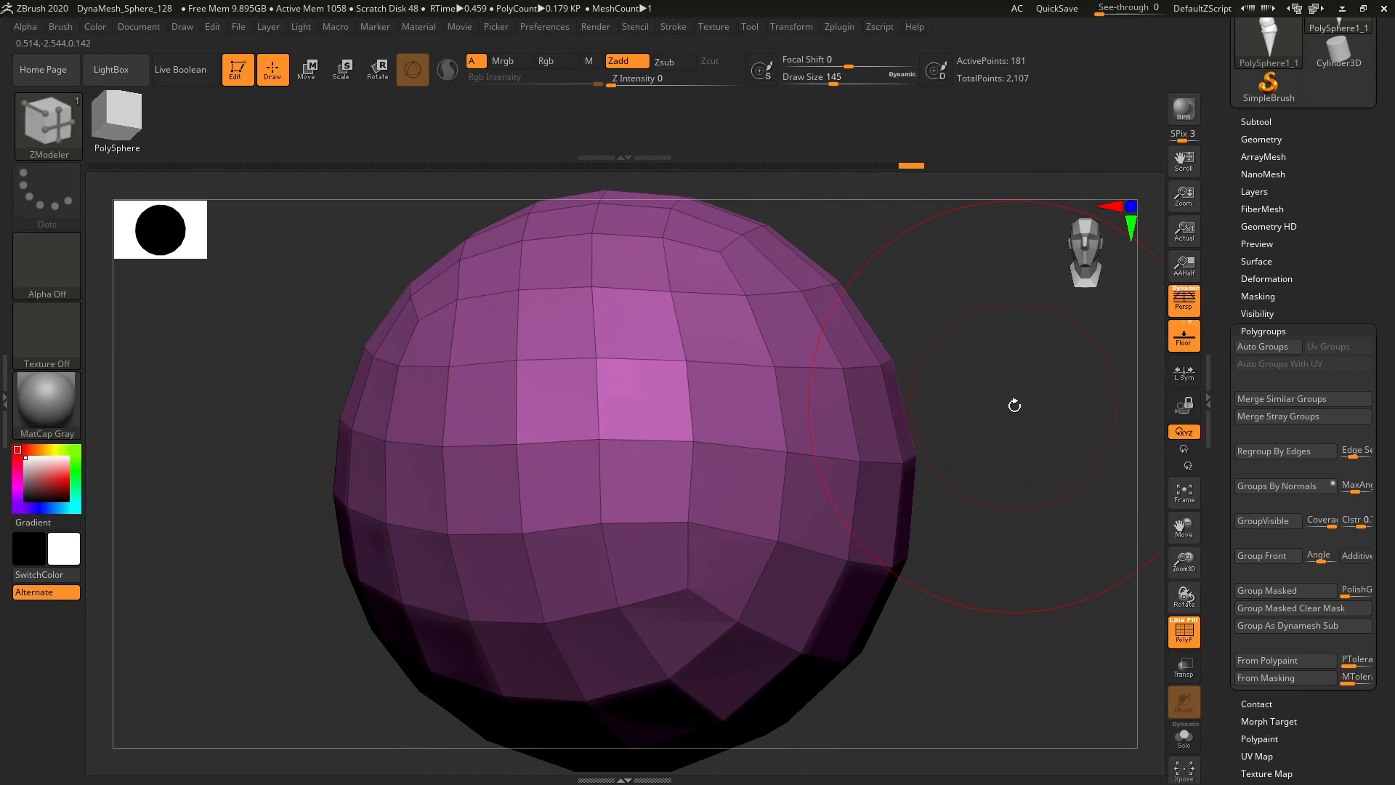
{"action": "key", "text": "ctrl+shift"}
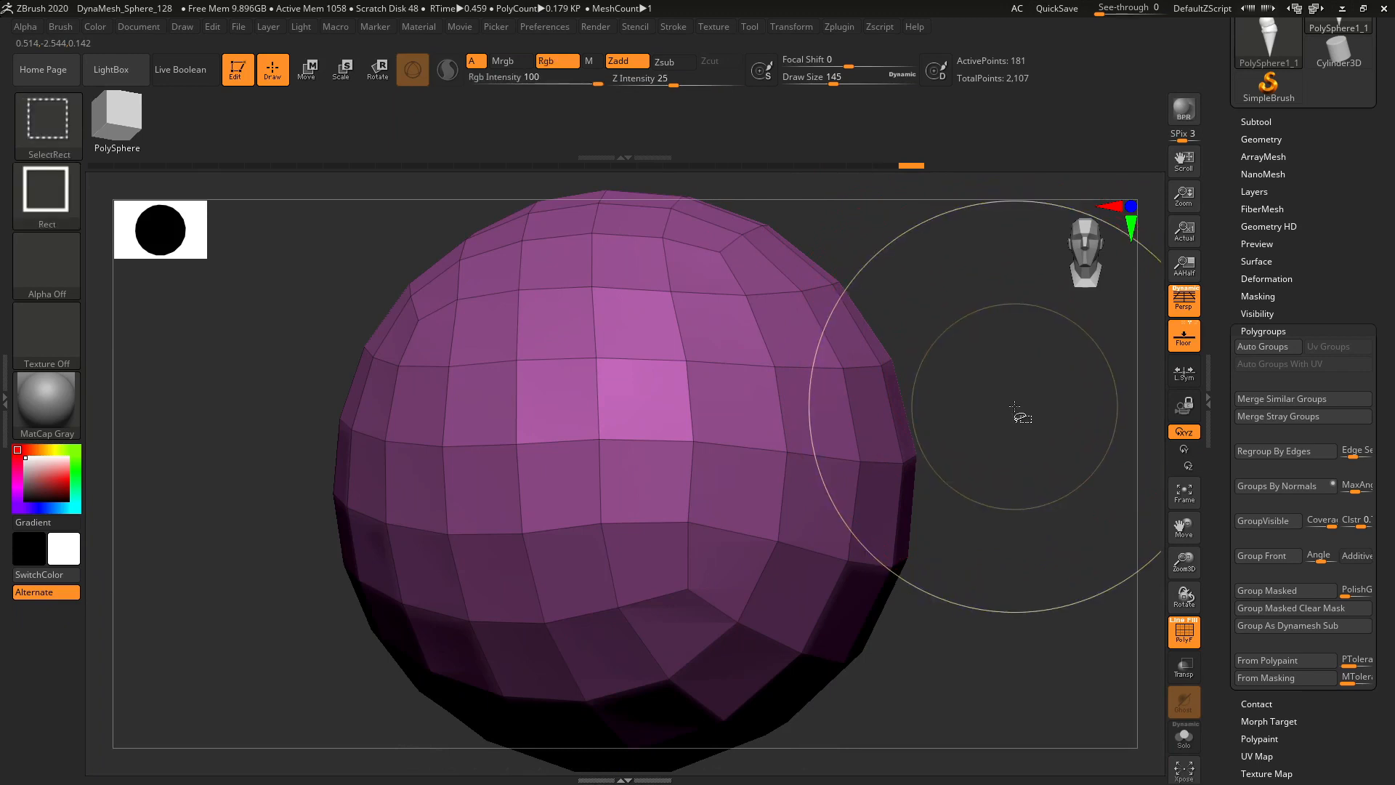
{"action": "left_click", "coordinate": [1015, 411], "text": "ctrl+shift"}
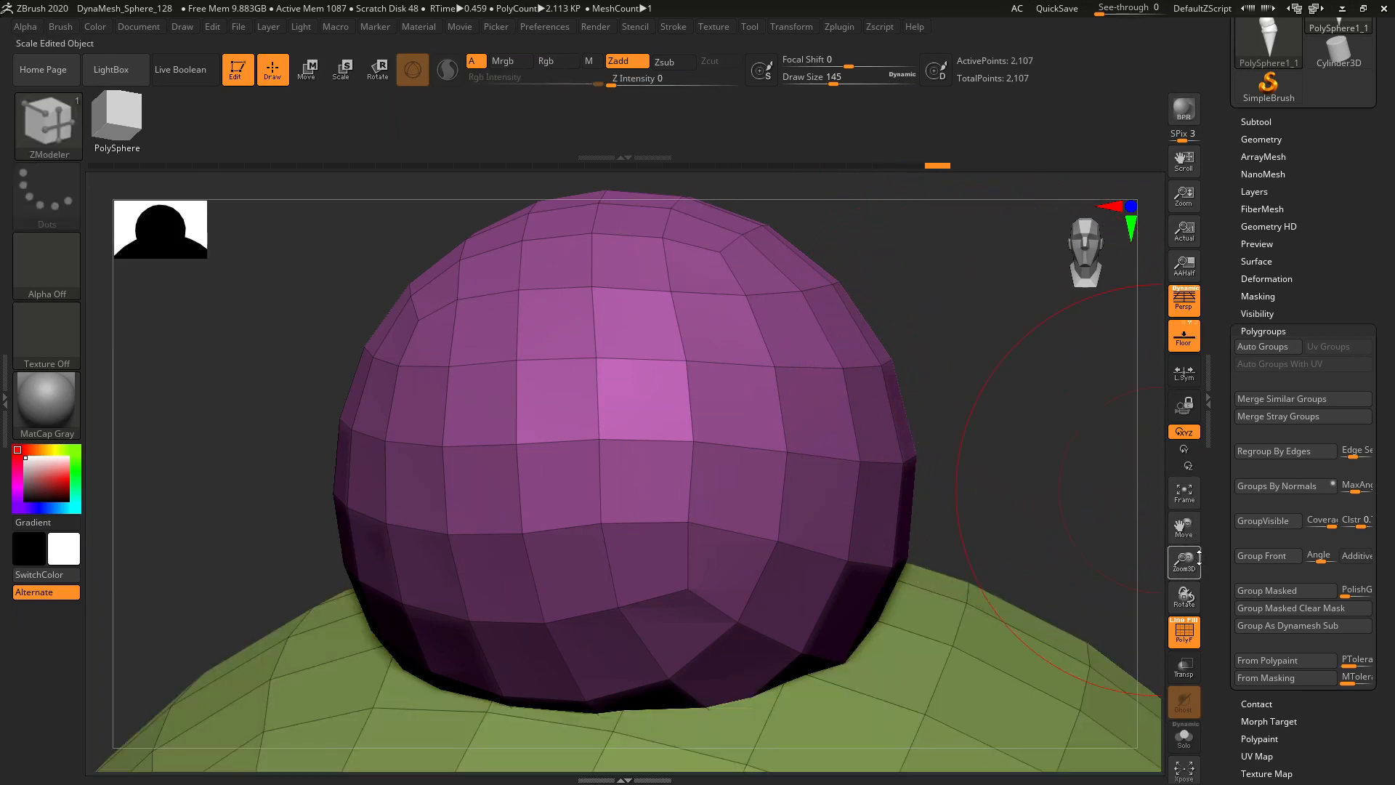
{"action": "left_click_drag", "start_coordinate": [1185, 561], "coordinate": [1117, 401]}
{"action": "left_click", "coordinate": [1185, 232]}
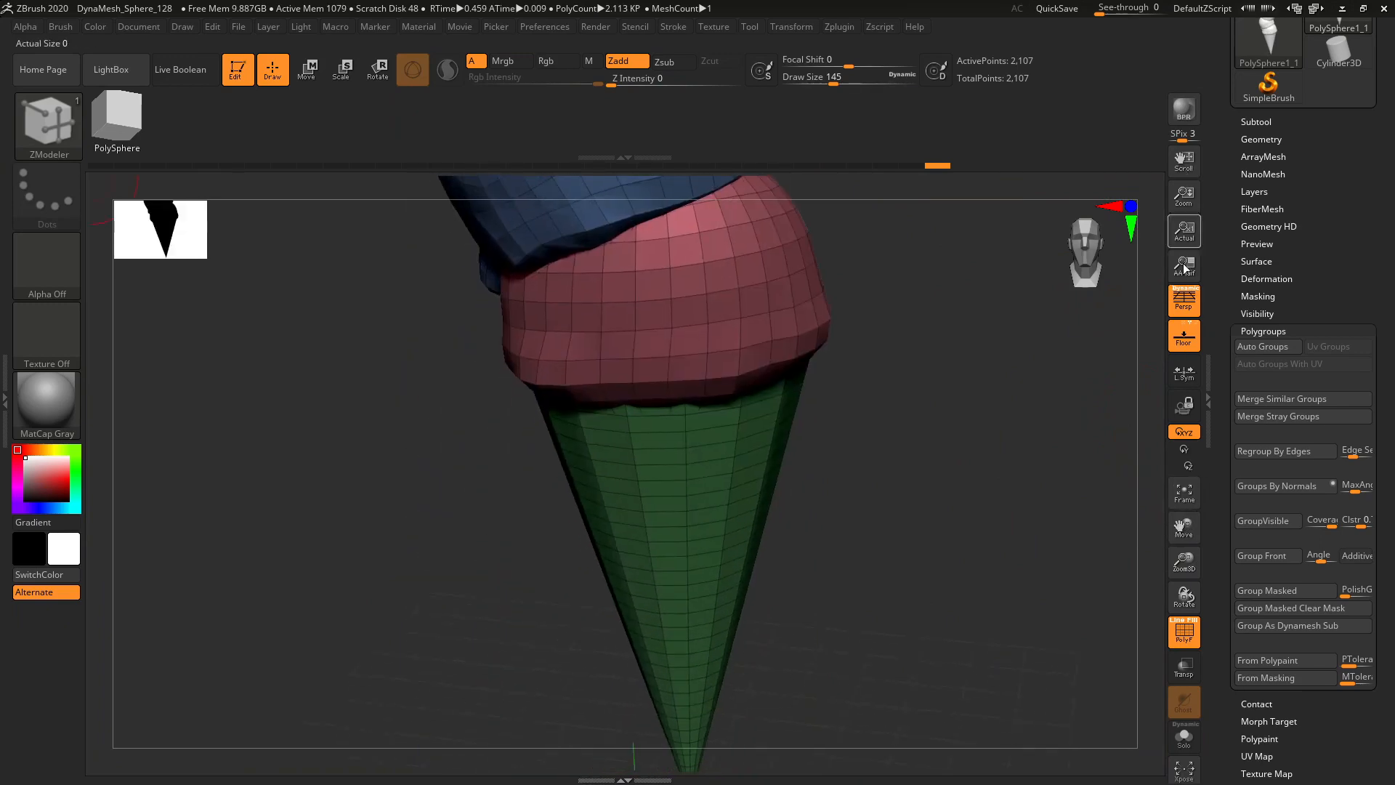
{"action": "left_click_drag", "start_coordinate": [1191, 556], "coordinate": [1196, 722]}
- Isolate the cone's polygroup and examine its edge loops and capped upper end
{"action": "key", "text": "ctrl+shift"}
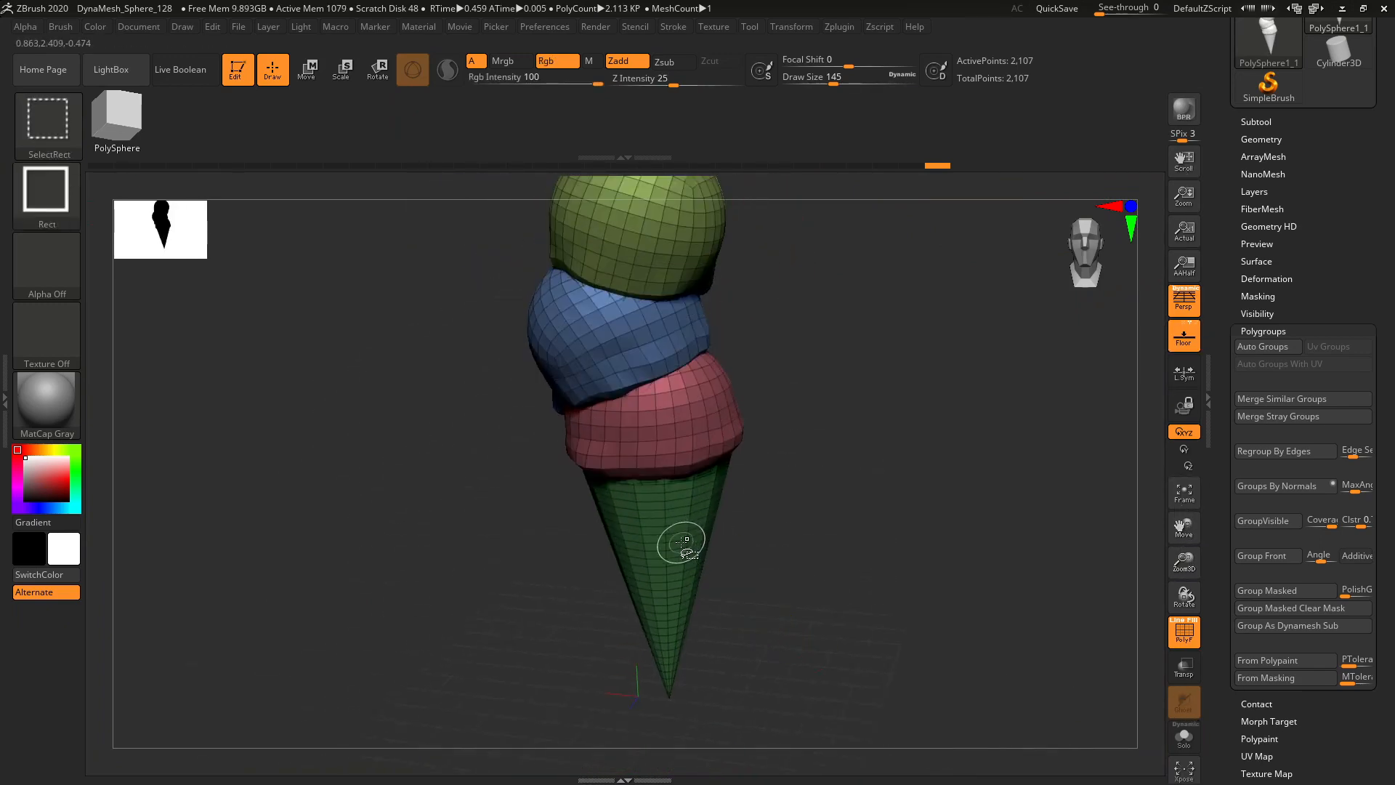
{"action": "left_click", "coordinate": [681, 542], "text": "ctrl+shift"}
{"action": "left_click_drag", "start_coordinate": [869, 554], "coordinate": [875, 500]}
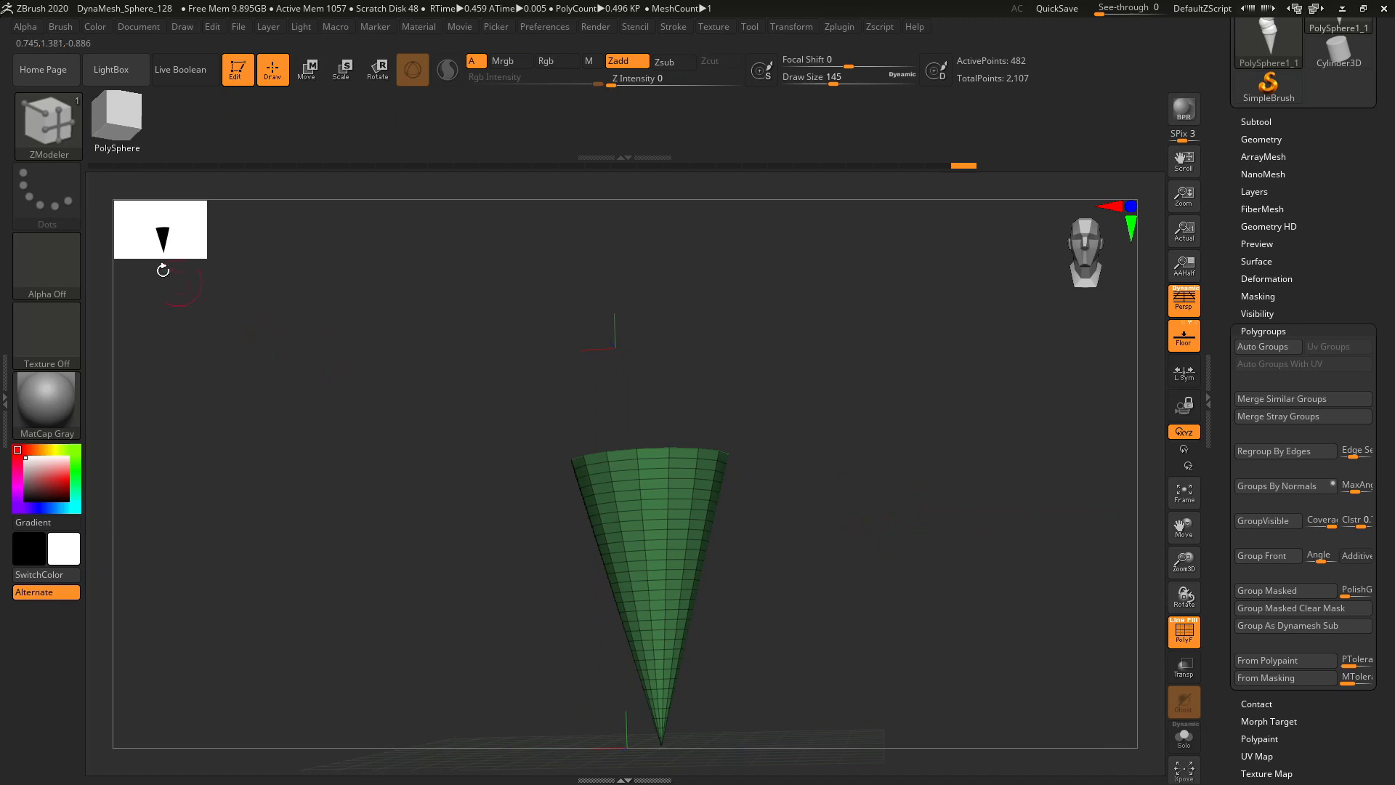
{"action": "left_click_drag", "start_coordinate": [1185, 558], "coordinate": [1115, 550]}
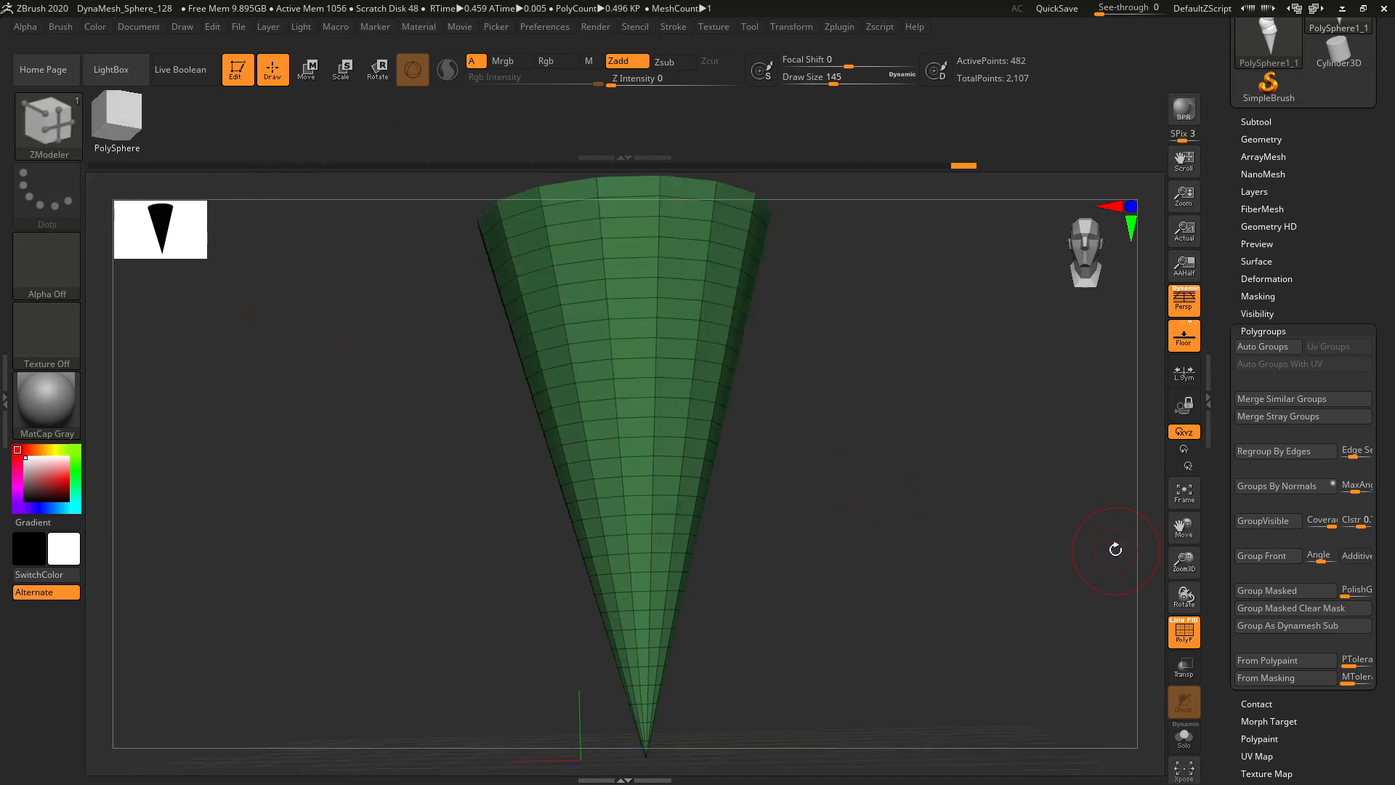
{"action": "left_click_drag", "start_coordinate": [1202, 570], "coordinate": [1183, 531]}
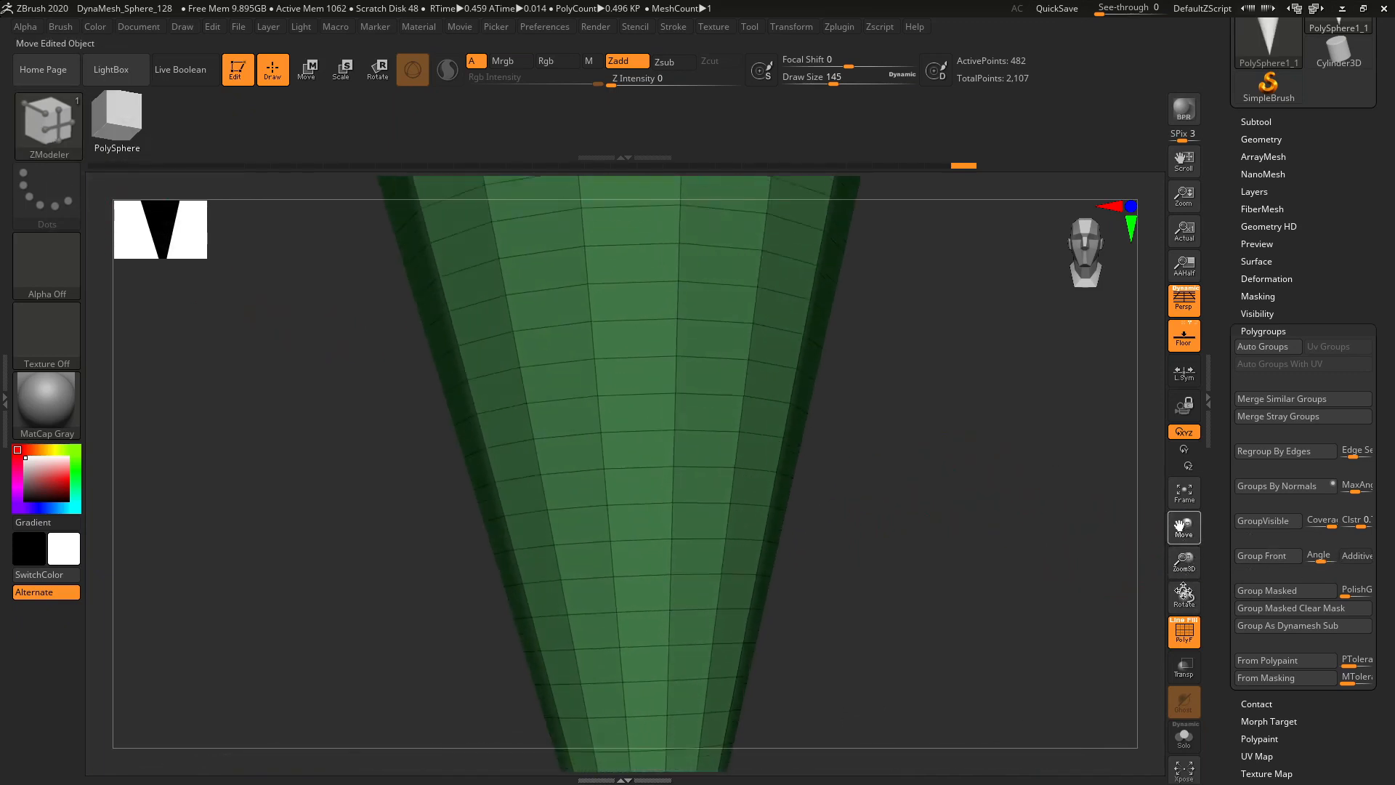
{"action": "left_click_drag", "start_coordinate": [1185, 596], "coordinate": [1142, 564]}
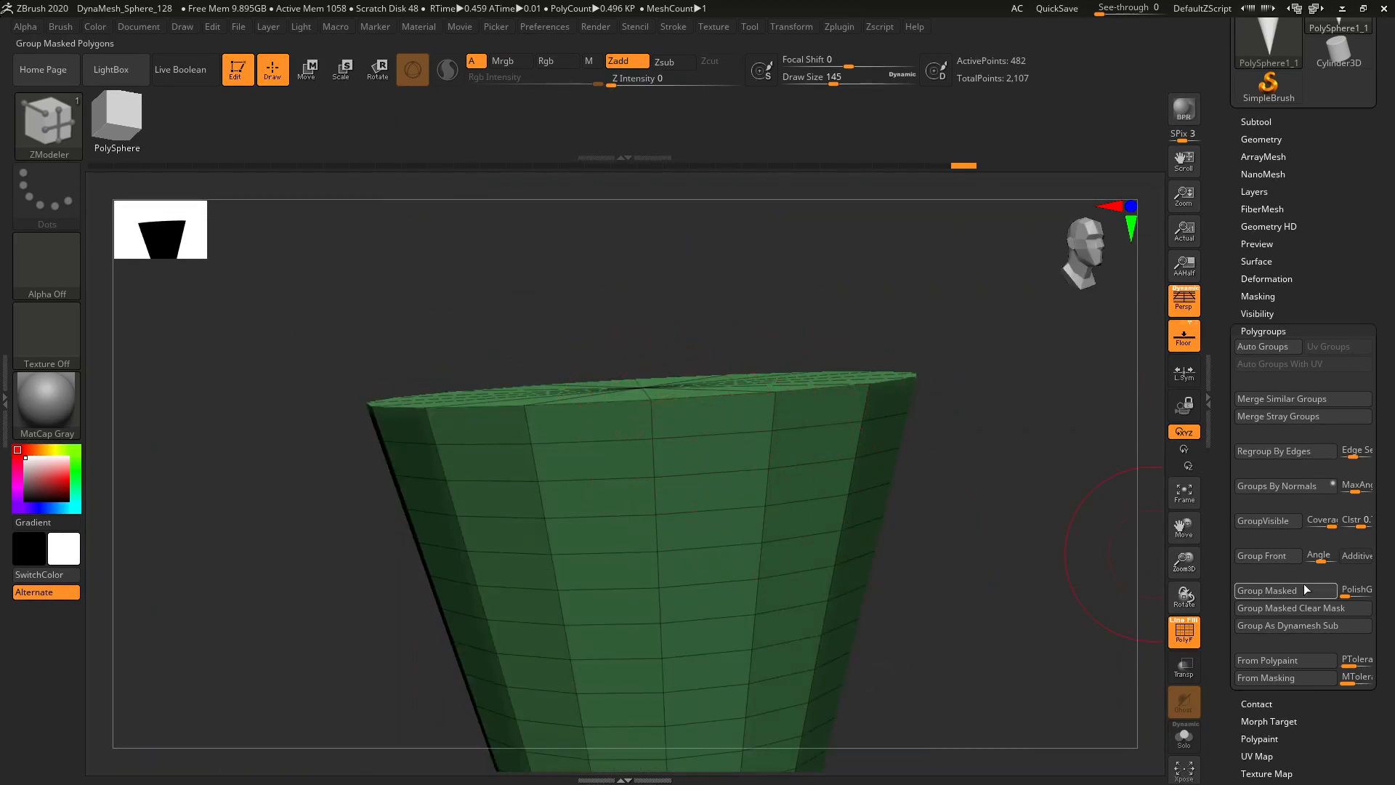
{"action": "left_click_drag", "start_coordinate": [1184, 562], "coordinate": [1178, 538]}
{"action": "mouse_move", "coordinate": [1068, 436]}
{"action": "left_mouse_down"}
{"action": "mouse_move", "coordinate": [1070, 414]}
{"action": "mouse_move", "coordinate": [1074, 455]}
{"action": "left_mouse_up"}
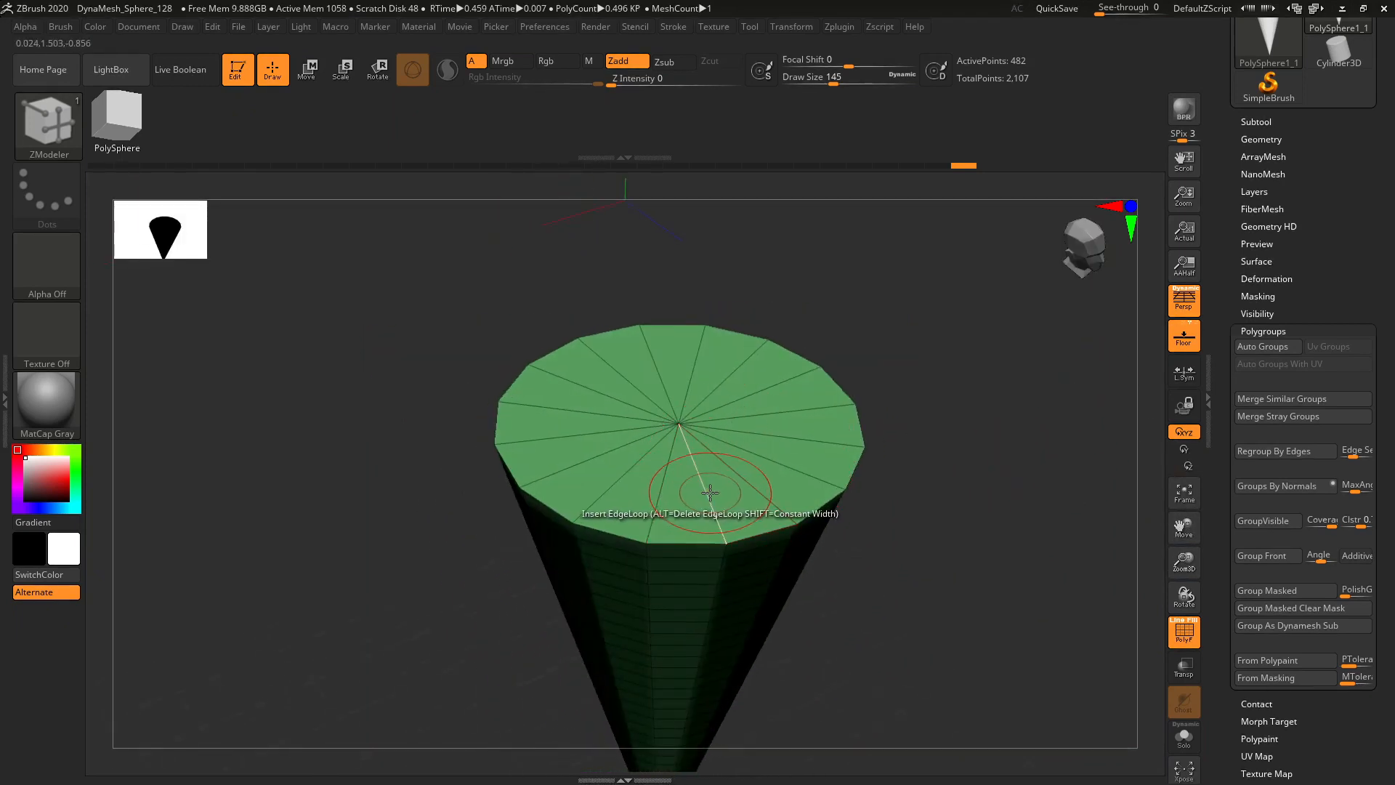
{"action": "left_click_drag", "start_coordinate": [1090, 499], "coordinate": [1122, 477]}
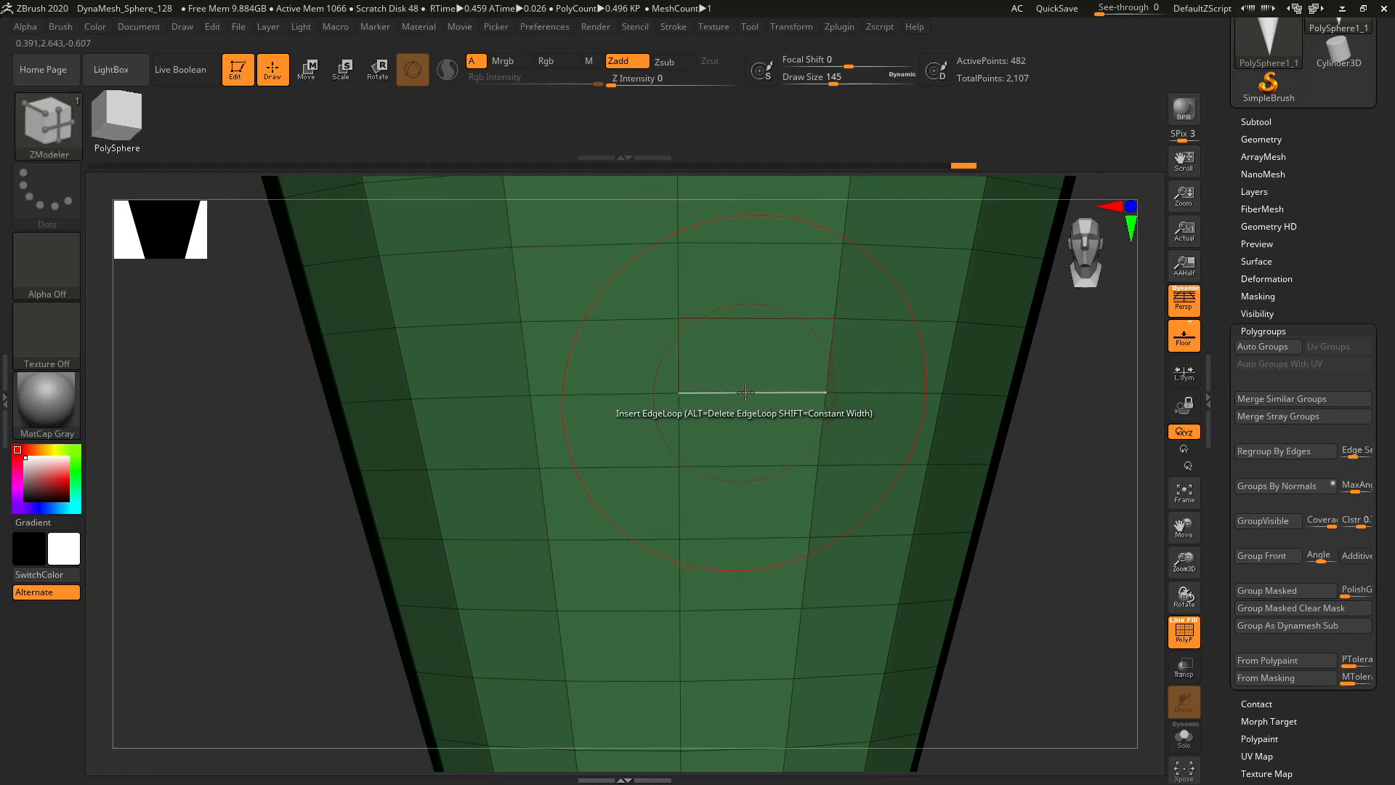
- Set the draw size to 56 and the ZModeler edge action to Delete with the EdgeLoop Complete target
{"action": "type", "text": "56"}
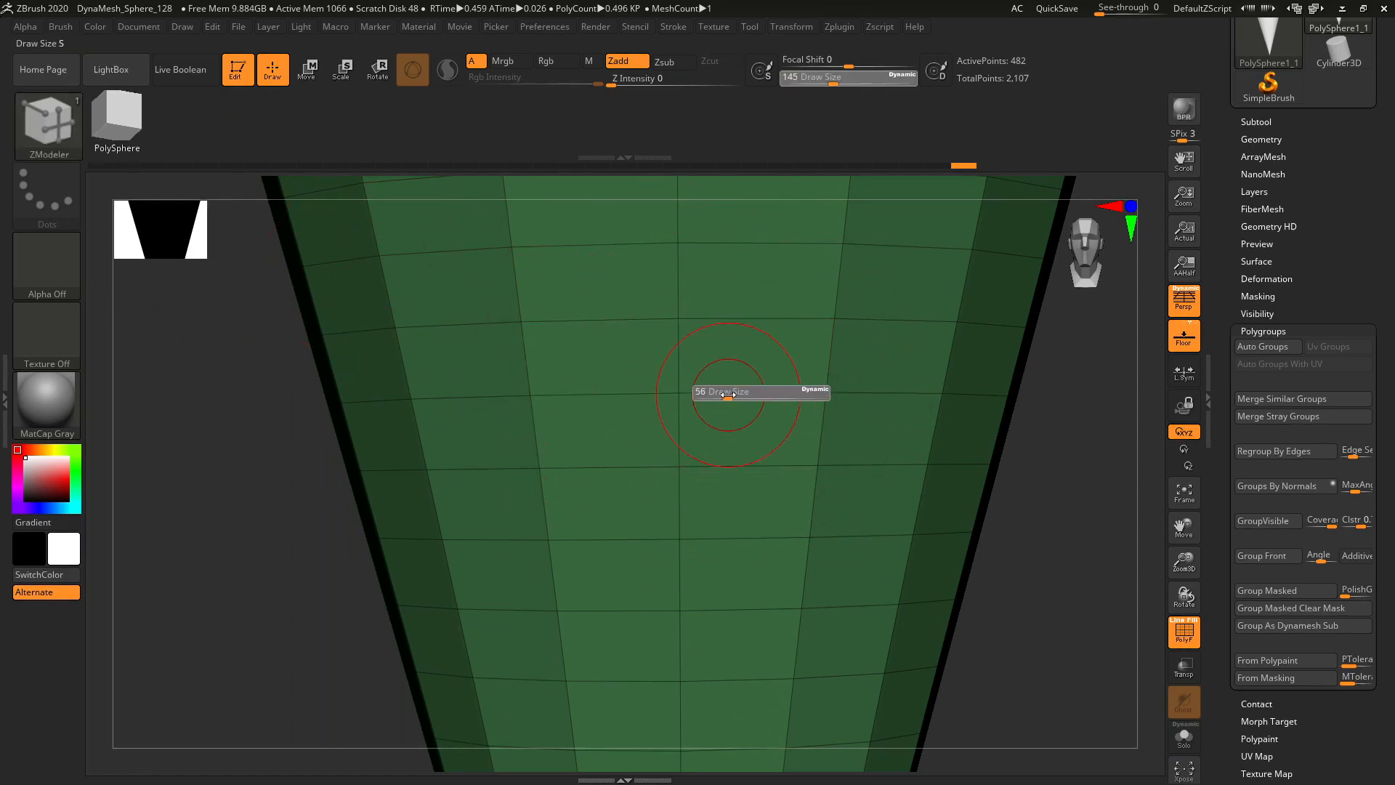
{"action": "key", "text": "Return"}
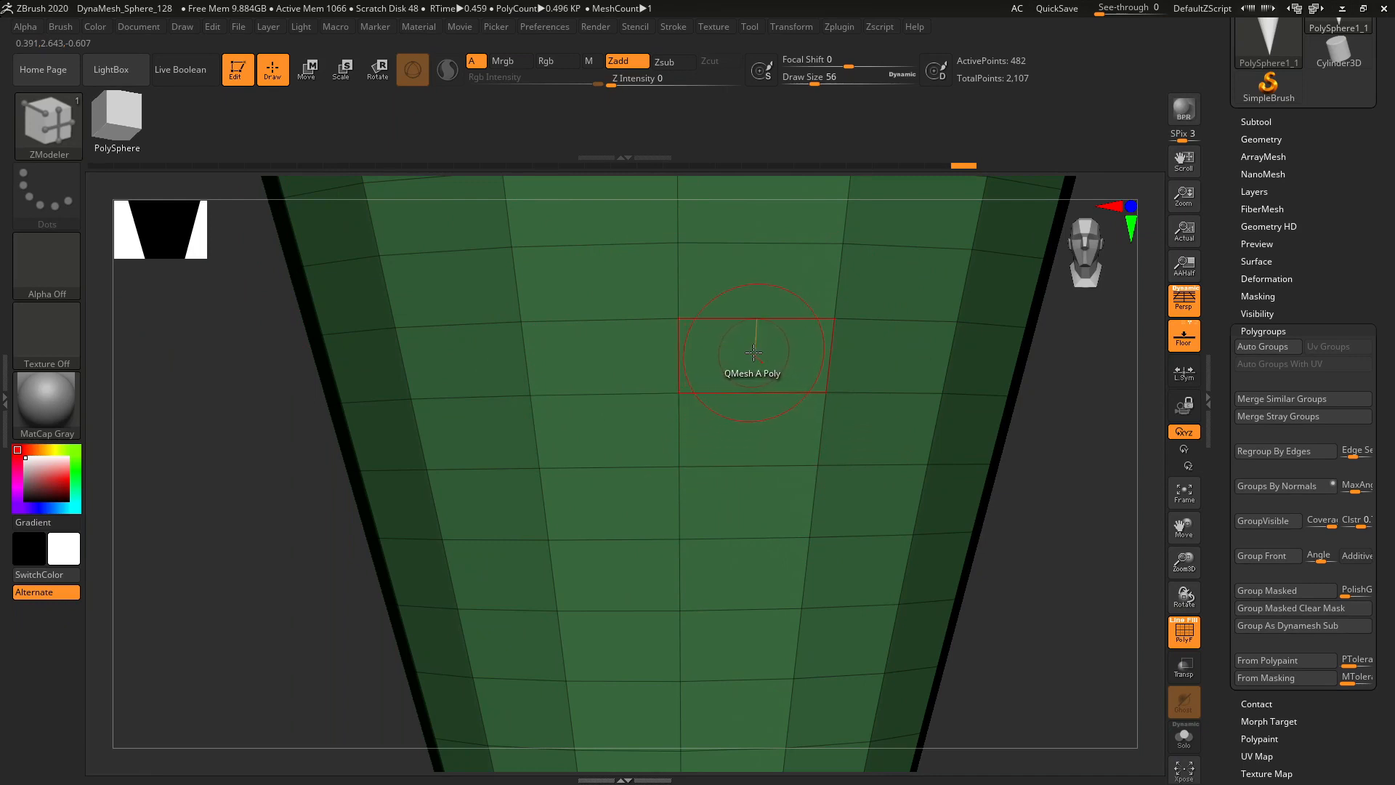
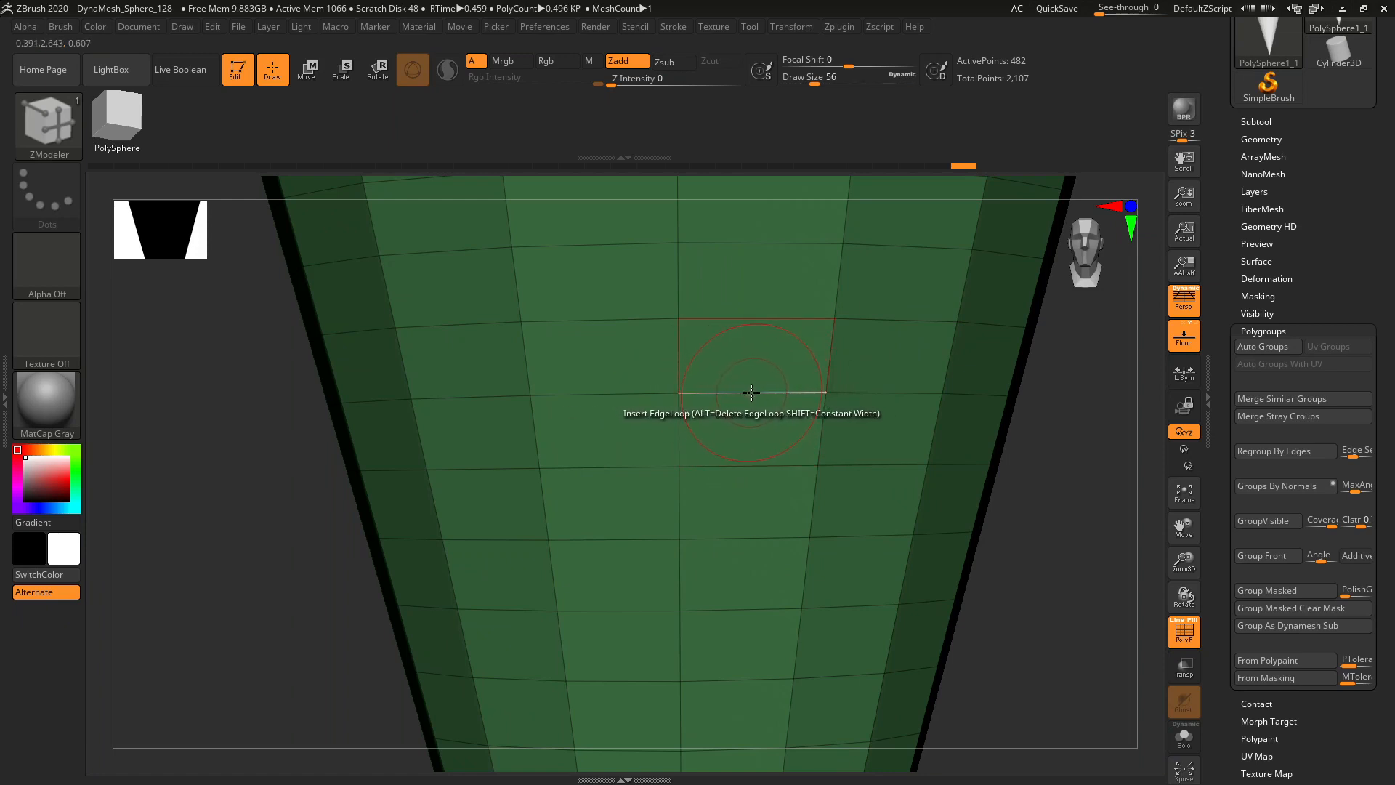
{"action": "key", "text": "space"}
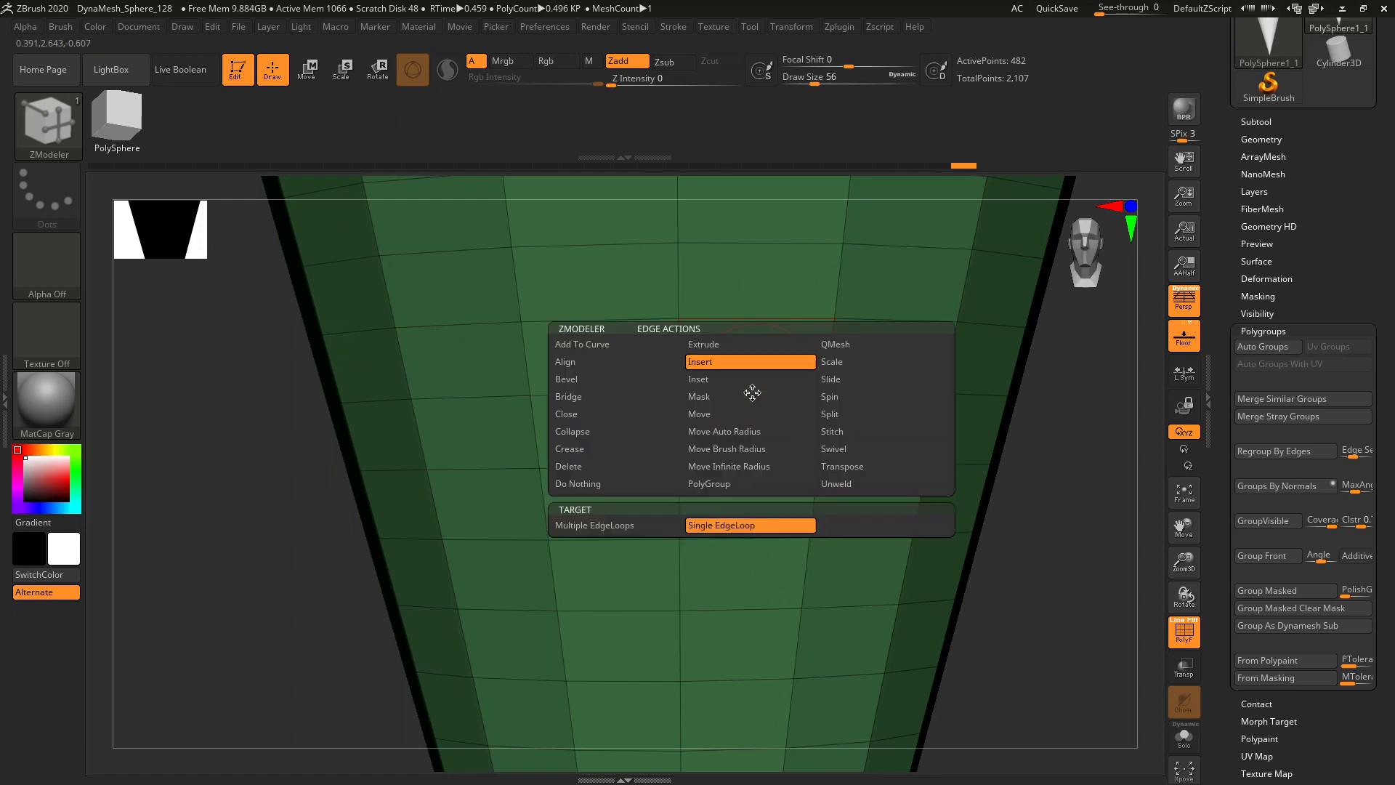
{"action": "left_click", "coordinate": [570, 468]}
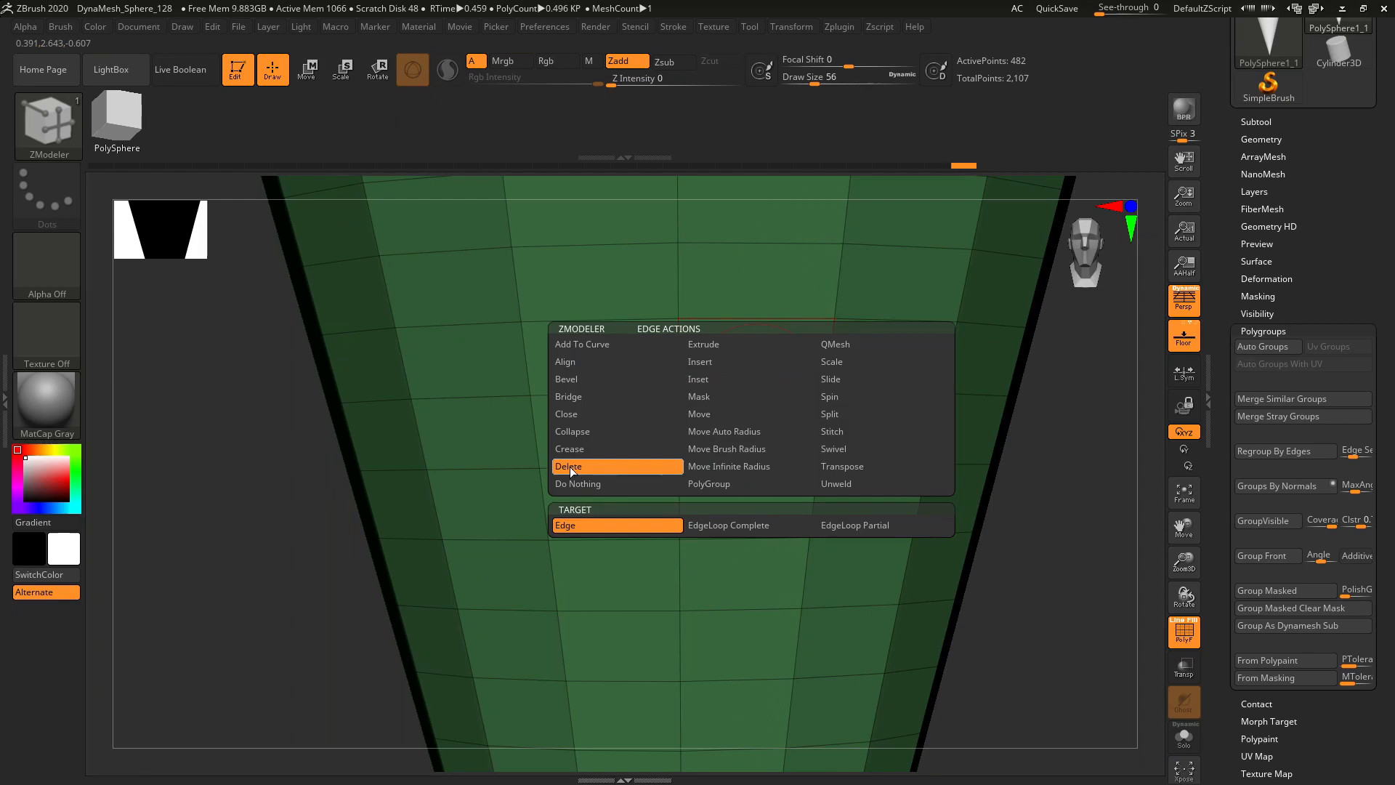
{"action": "left_click", "coordinate": [718, 526]}
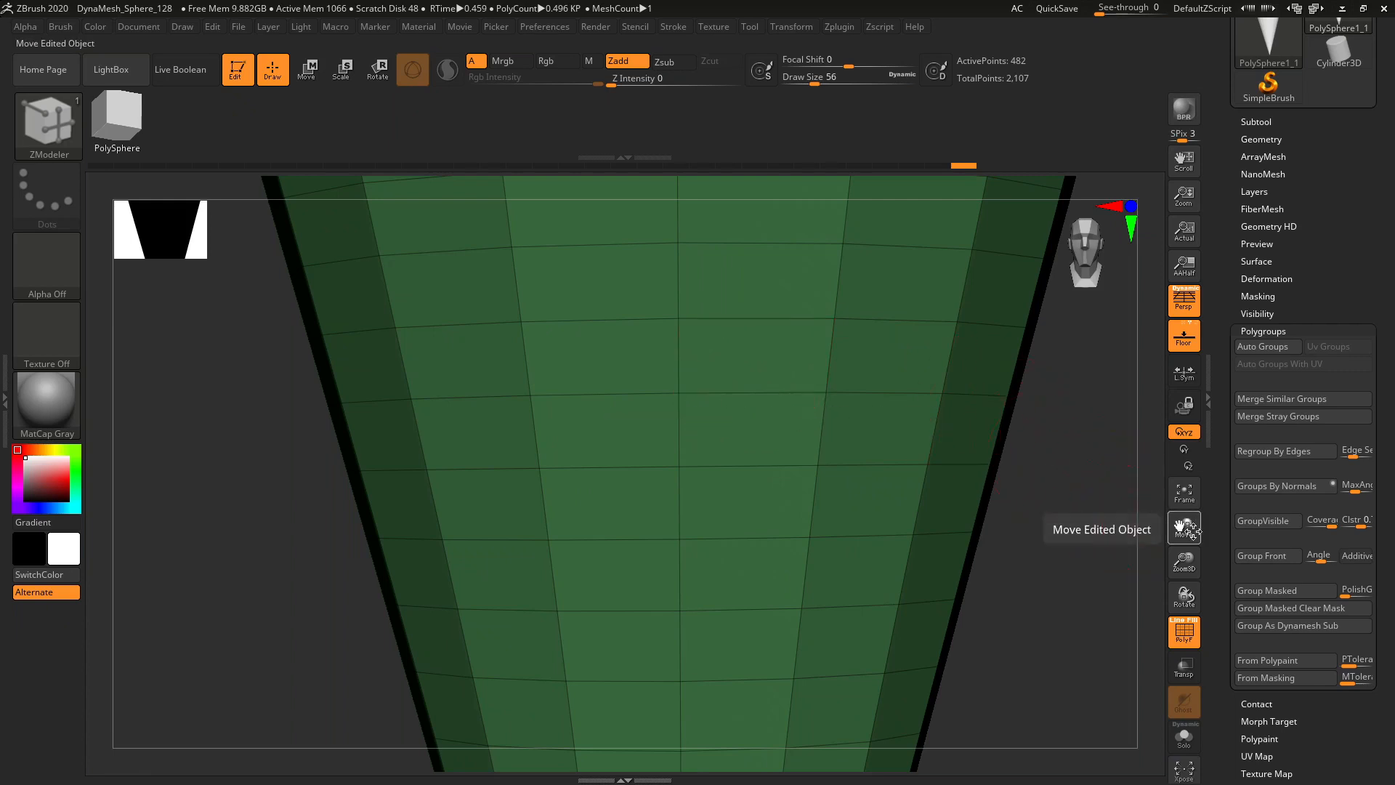
- Delete every second horizontal edge loop on the cone from its rim down to the middle section
{"action": "left_click_drag", "start_coordinate": [1193, 523], "coordinate": [1153, 502]}
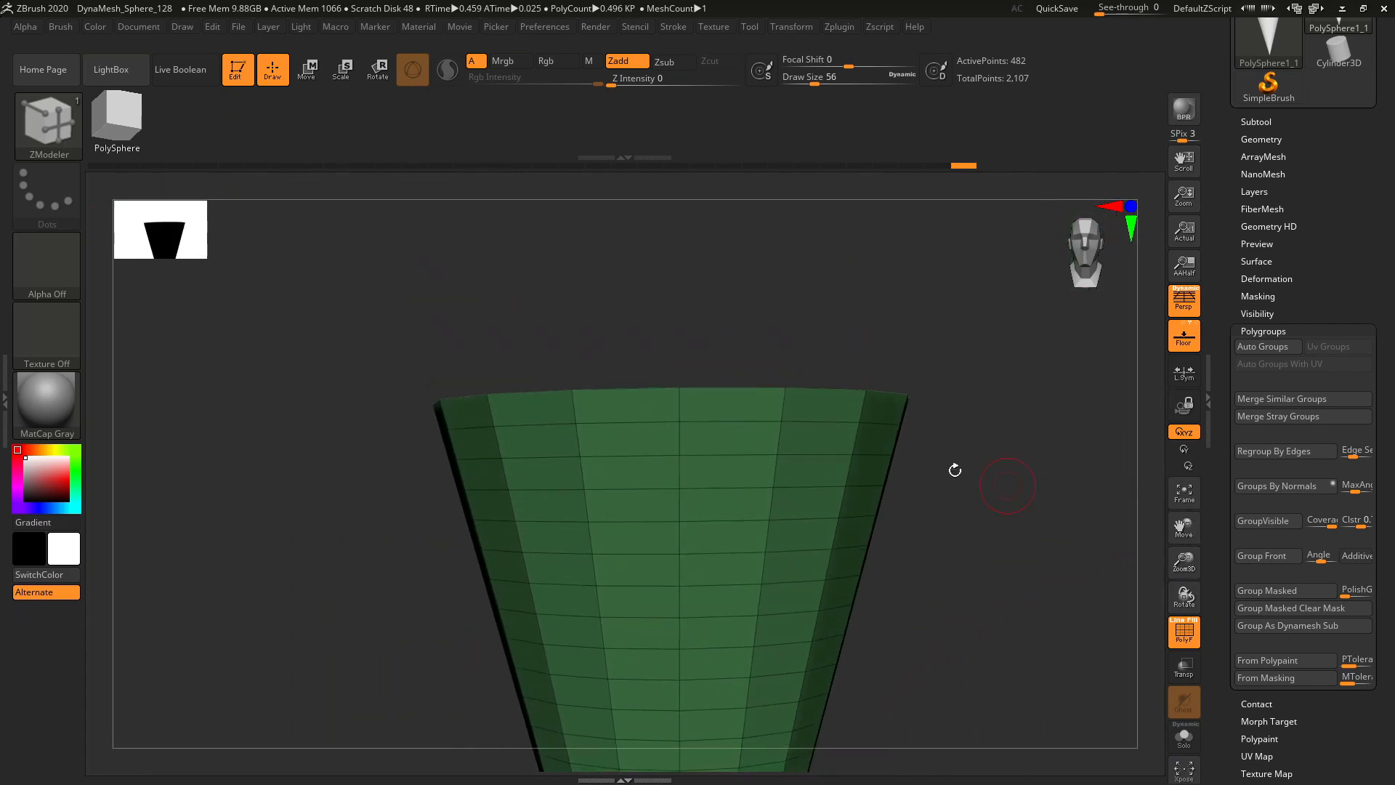
{"action": "left_click_drag", "start_coordinate": [990, 473], "coordinate": [931, 479]}
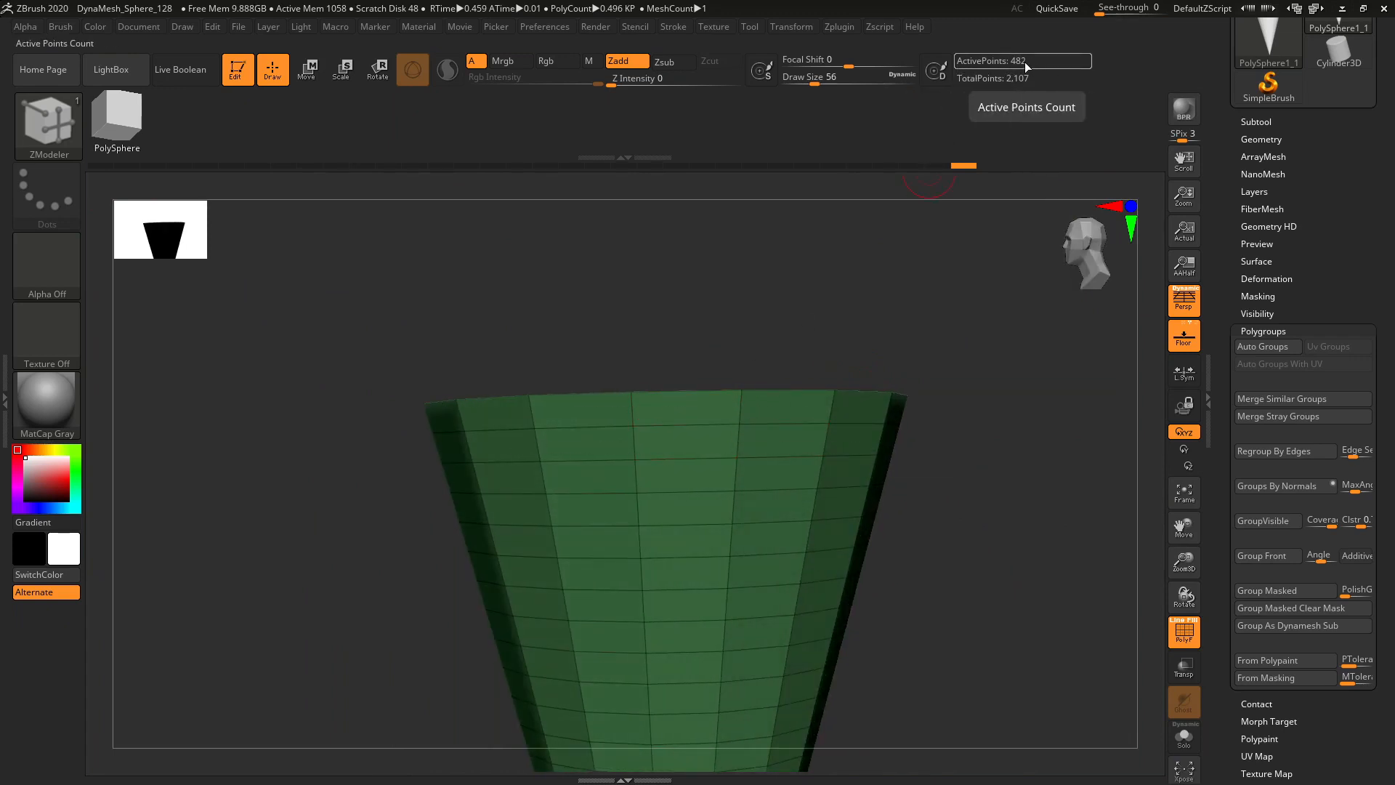
{"action": "left_click", "coordinate": [684, 424]}
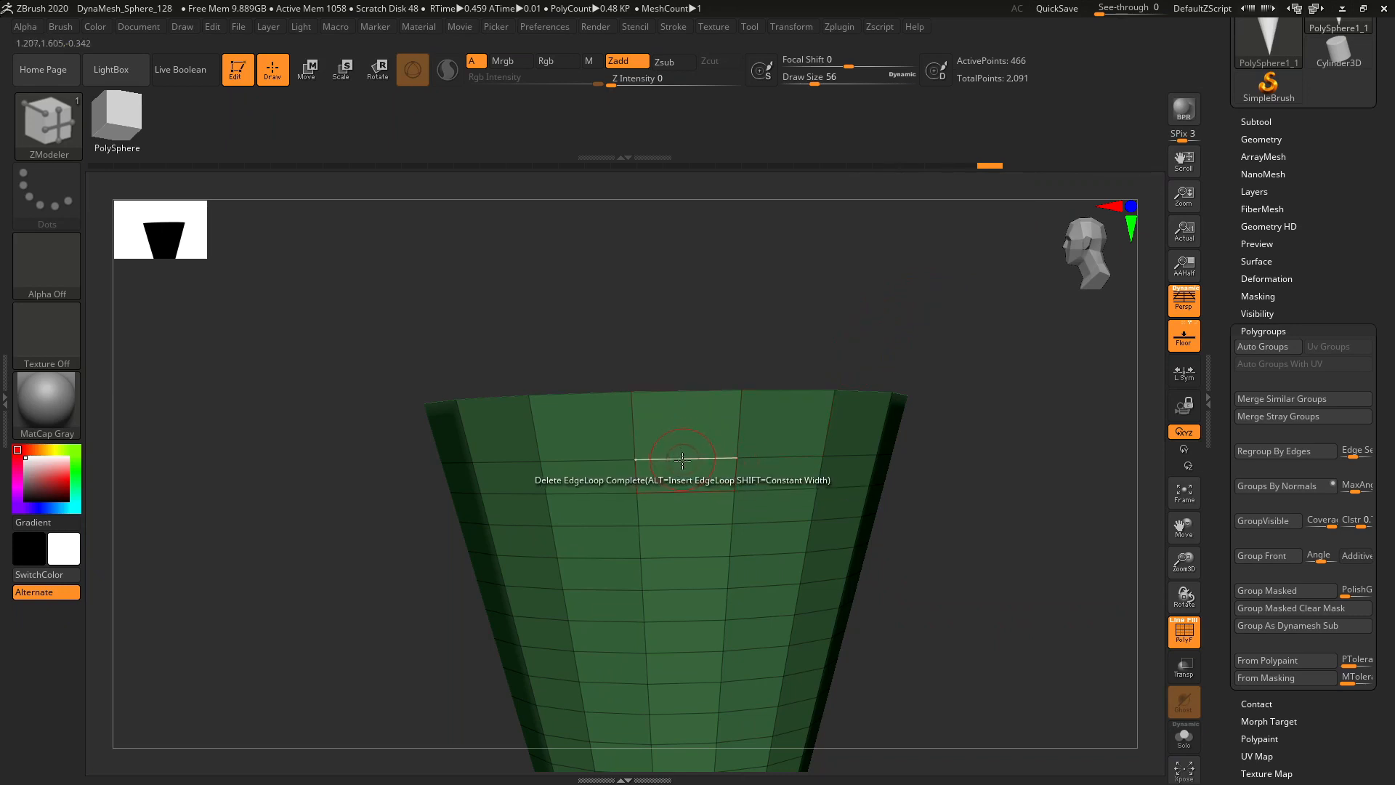
{"action": "left_click", "coordinate": [675, 492]}
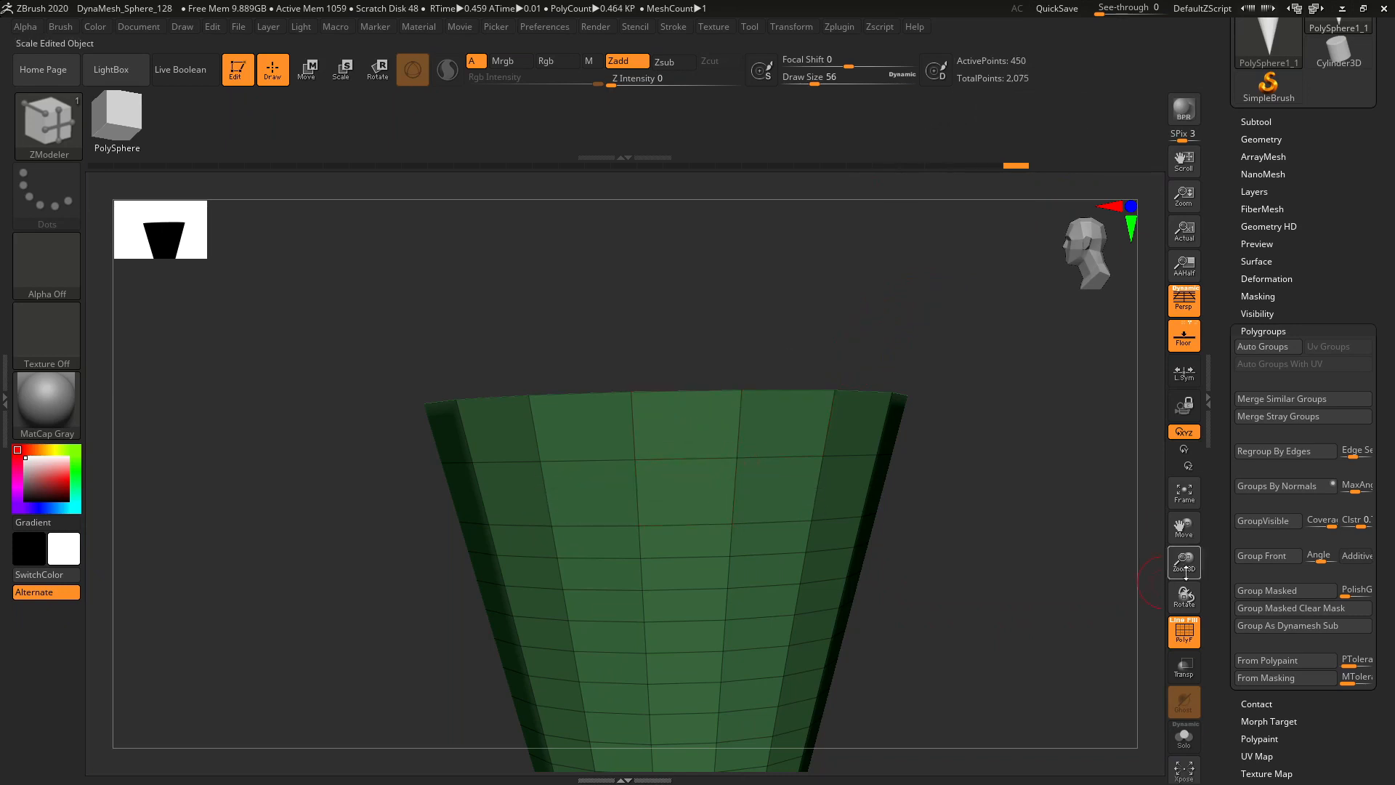
{"action": "left_click_drag", "start_coordinate": [1184, 526], "coordinate": [1184, 312]}
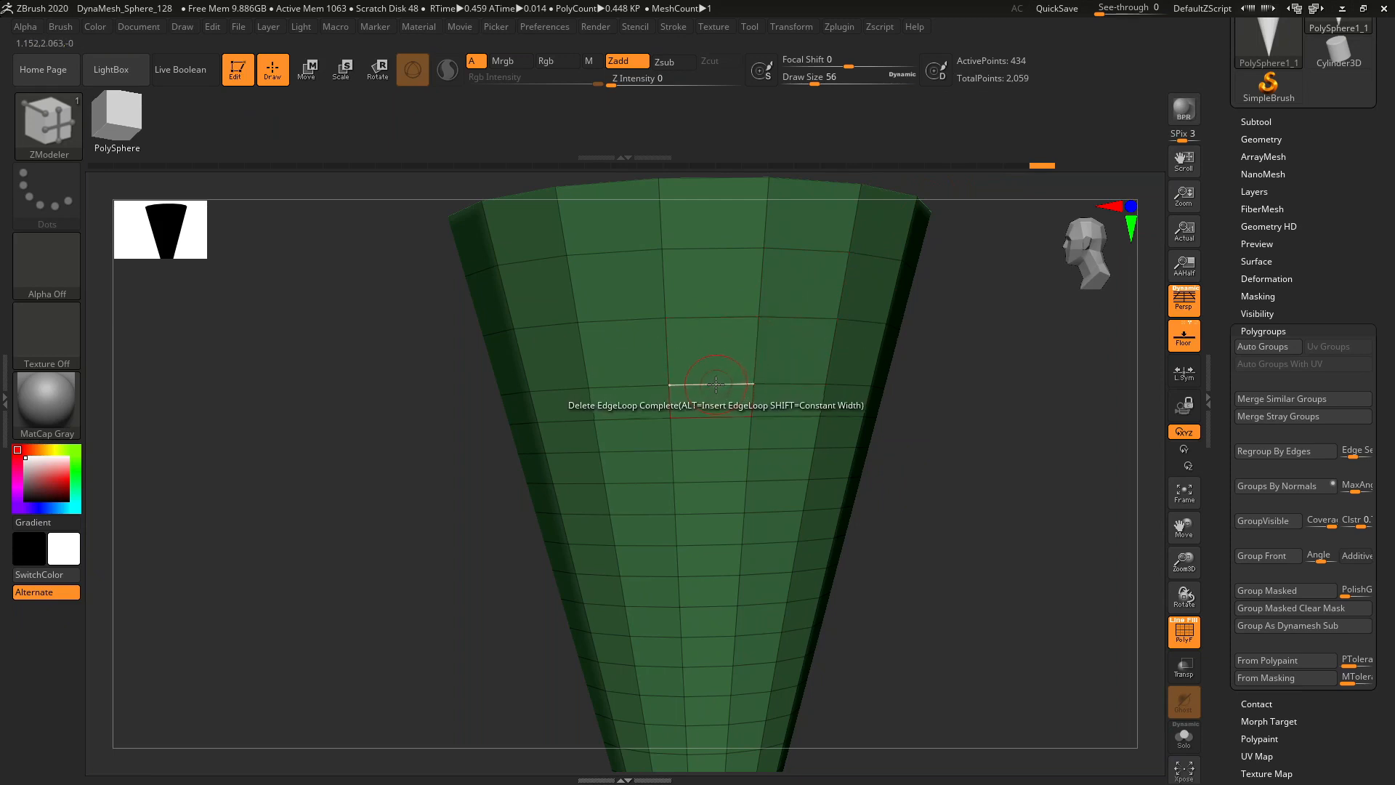
{"action": "left_click", "coordinate": [711, 416]}
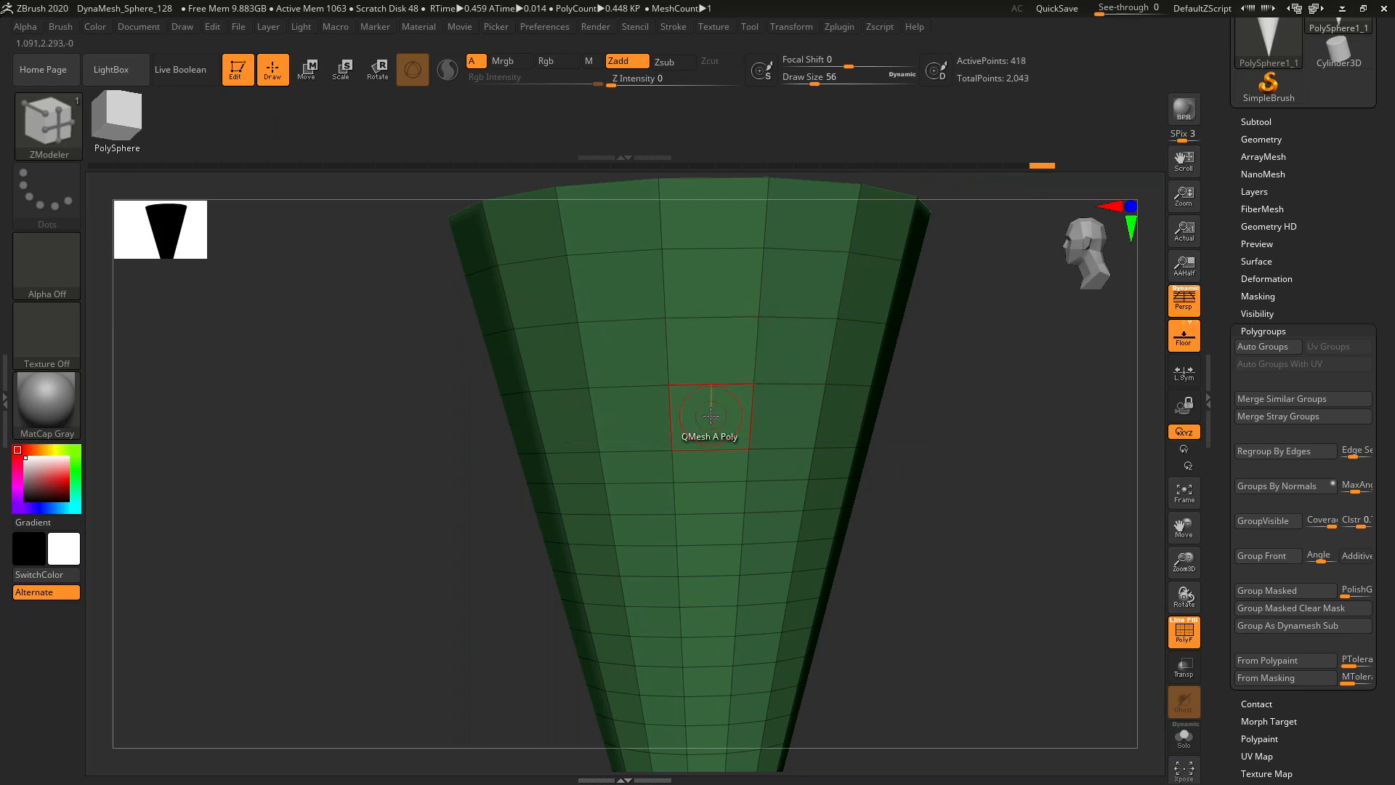
{"action": "left_click", "coordinate": [709, 483]}
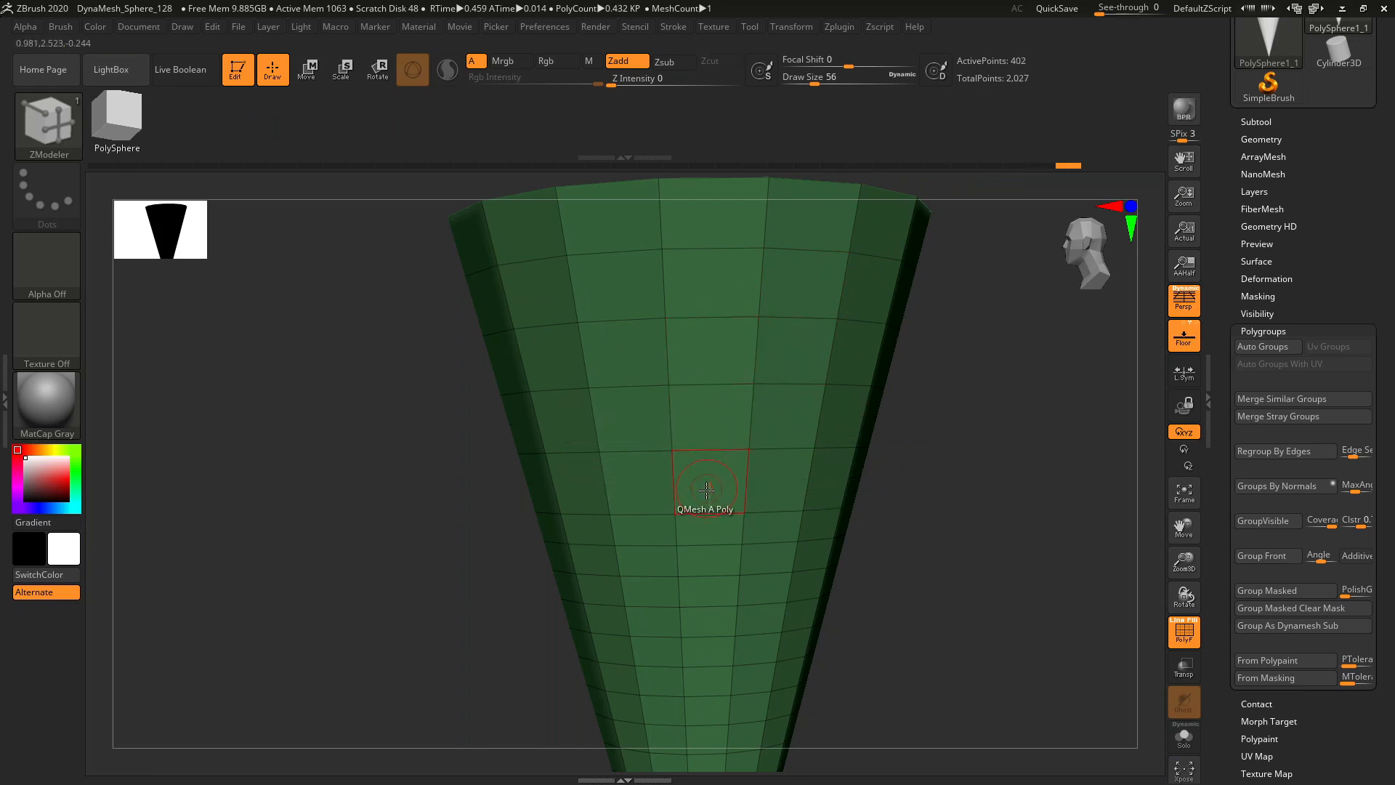
{"action": "left_click", "coordinate": [710, 545]}
{"action": "left_click", "coordinate": [709, 614]}
{"action": "left_click", "coordinate": [701, 666]}
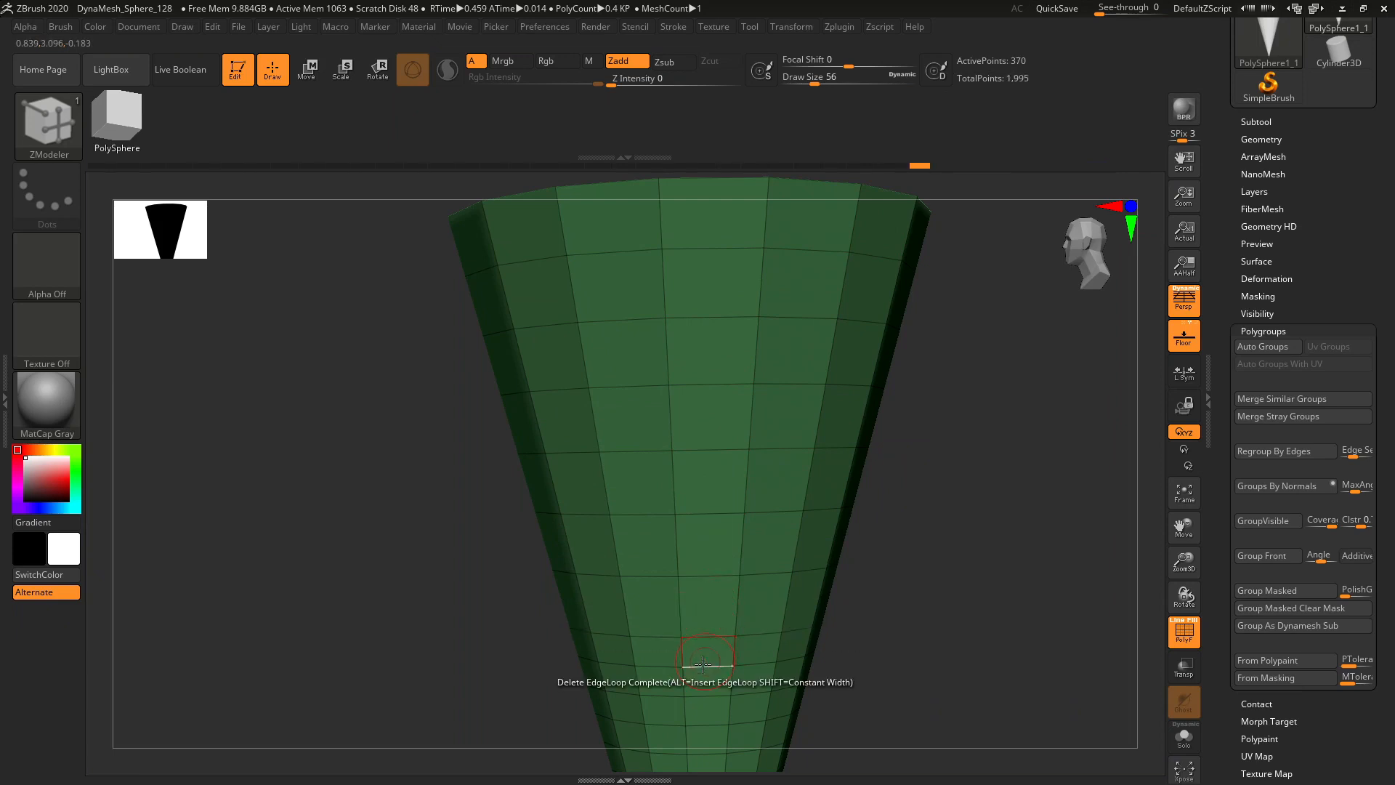
- Delete every second horizontal edge loop on the cone from its middle section down toward the tip
{"action": "left_click_drag", "start_coordinate": [1184, 525], "coordinate": [1186, 465]}
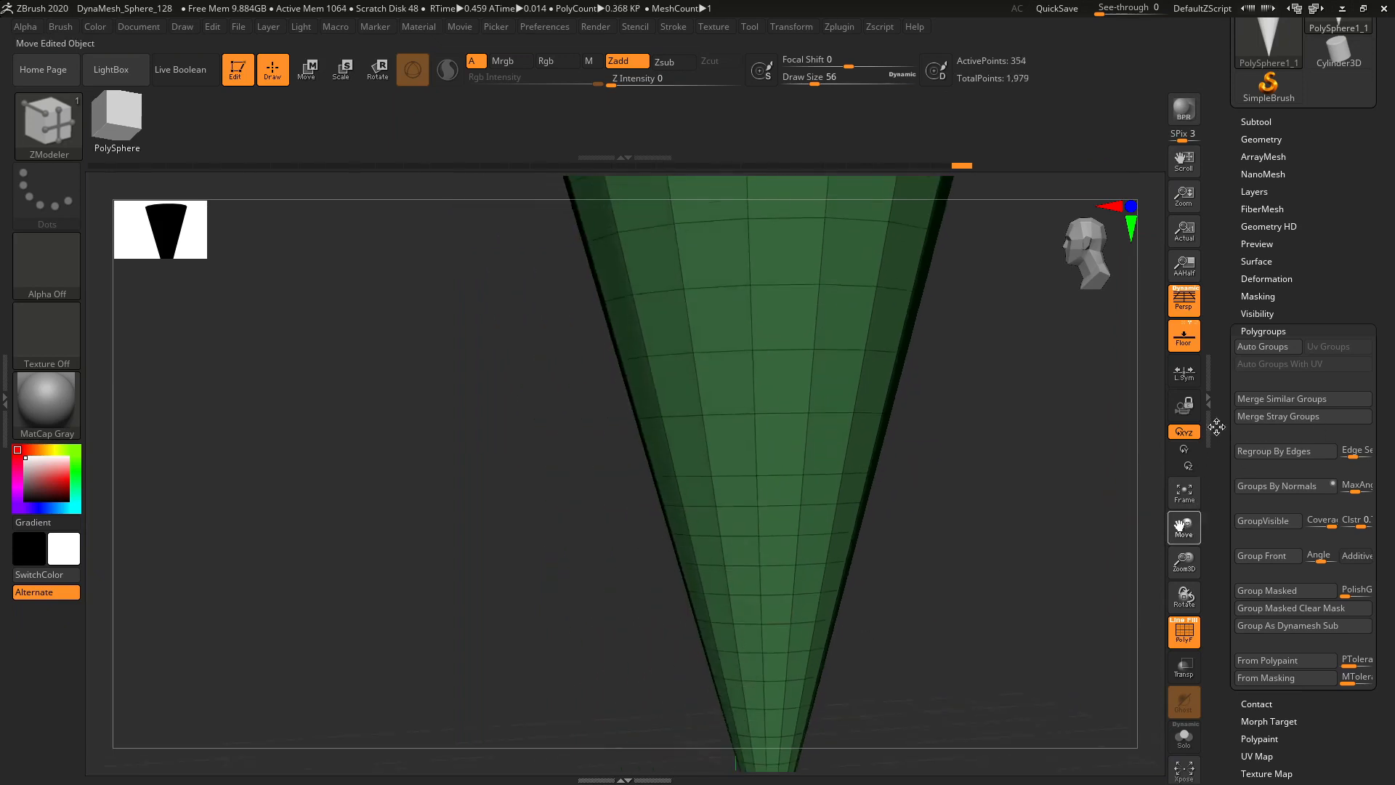
{"action": "left_click", "coordinate": [779, 421]}
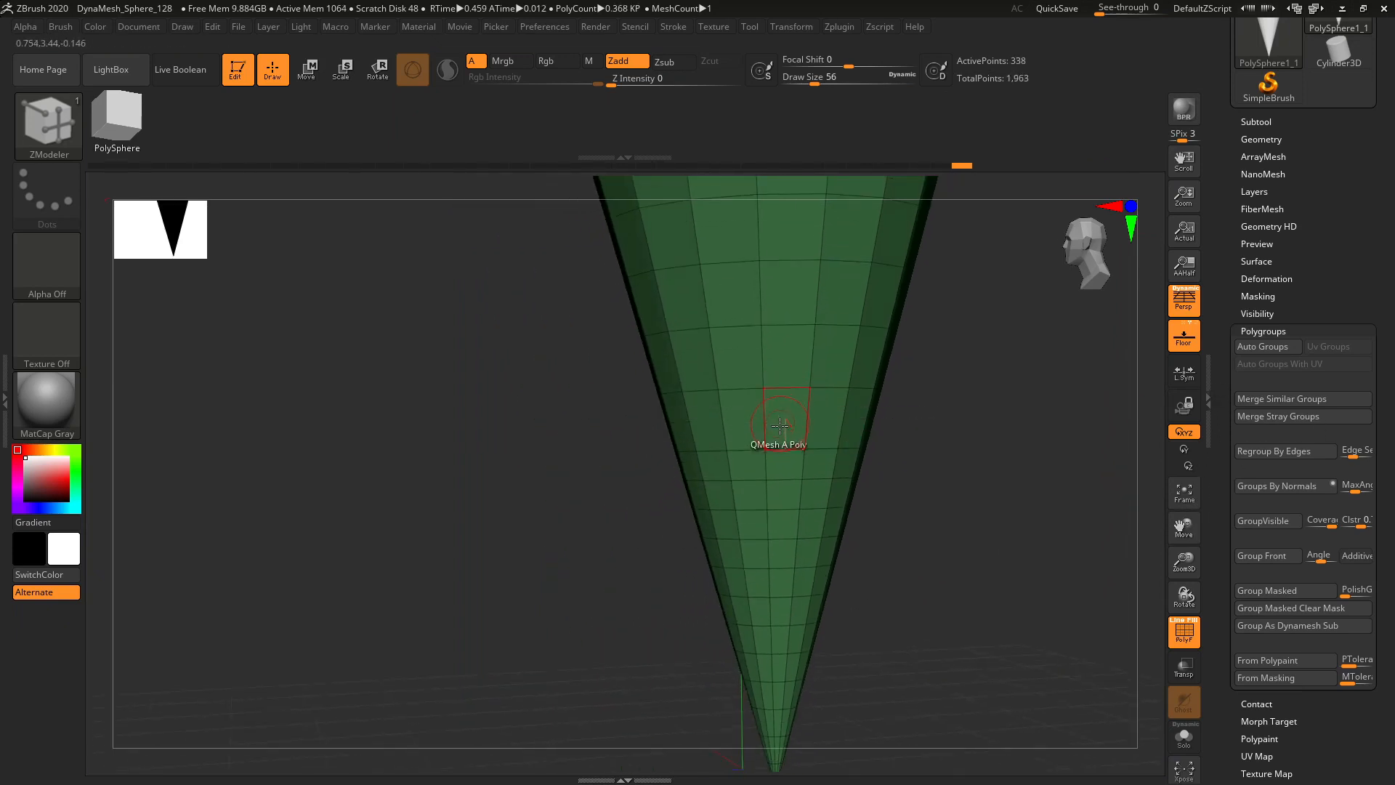
{"action": "left_click", "coordinate": [782, 480]}
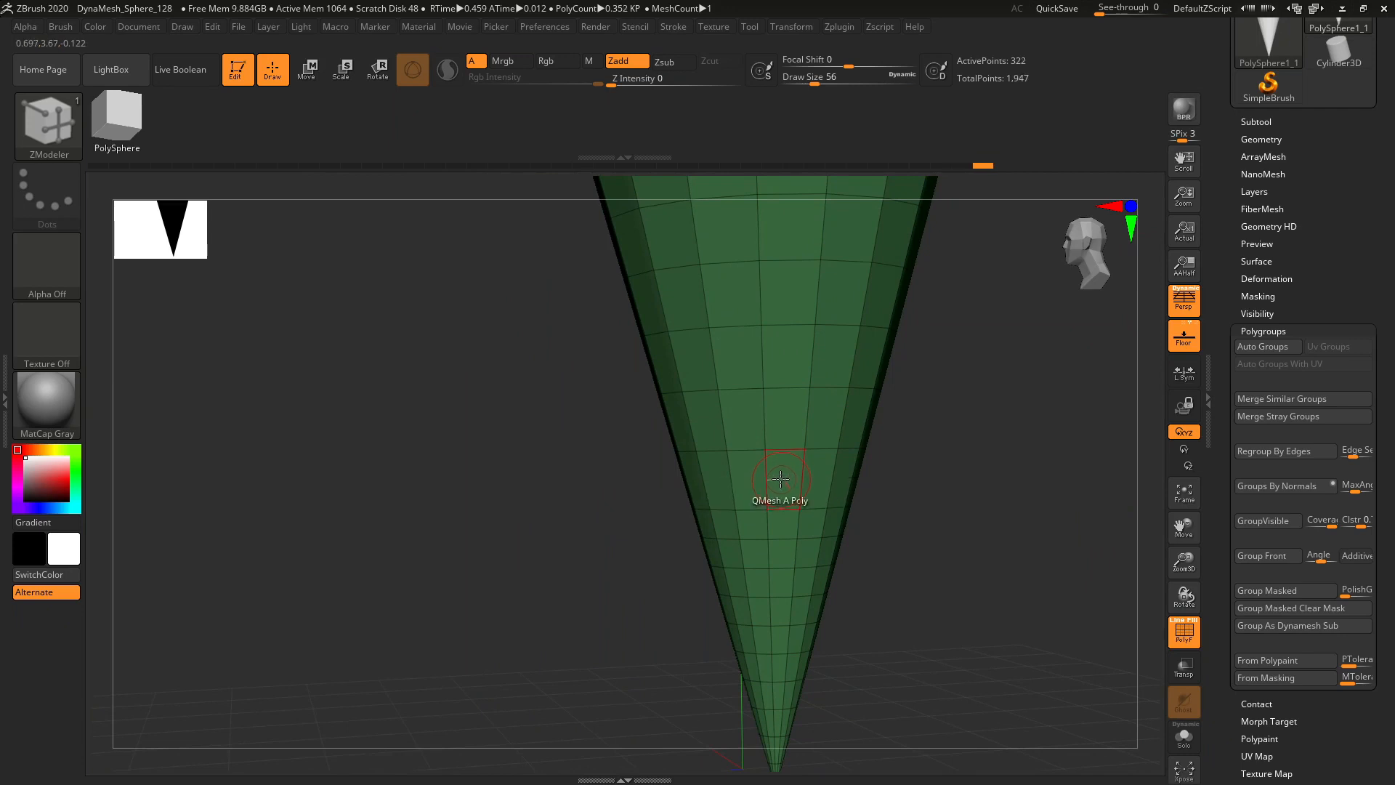
{"action": "left_click", "coordinate": [780, 542]}
{"action": "left_click", "coordinate": [782, 600]}
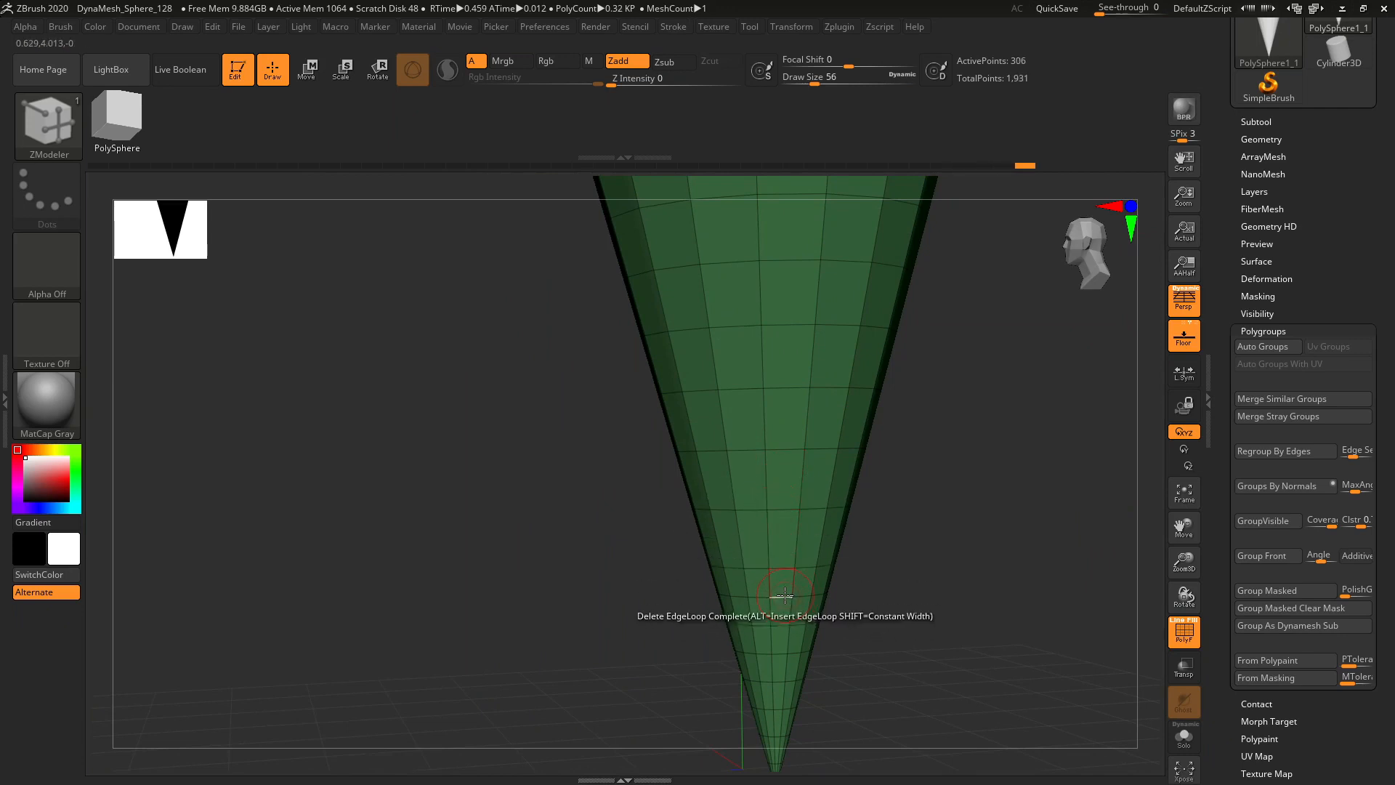
{"action": "left_click", "coordinate": [777, 655]}
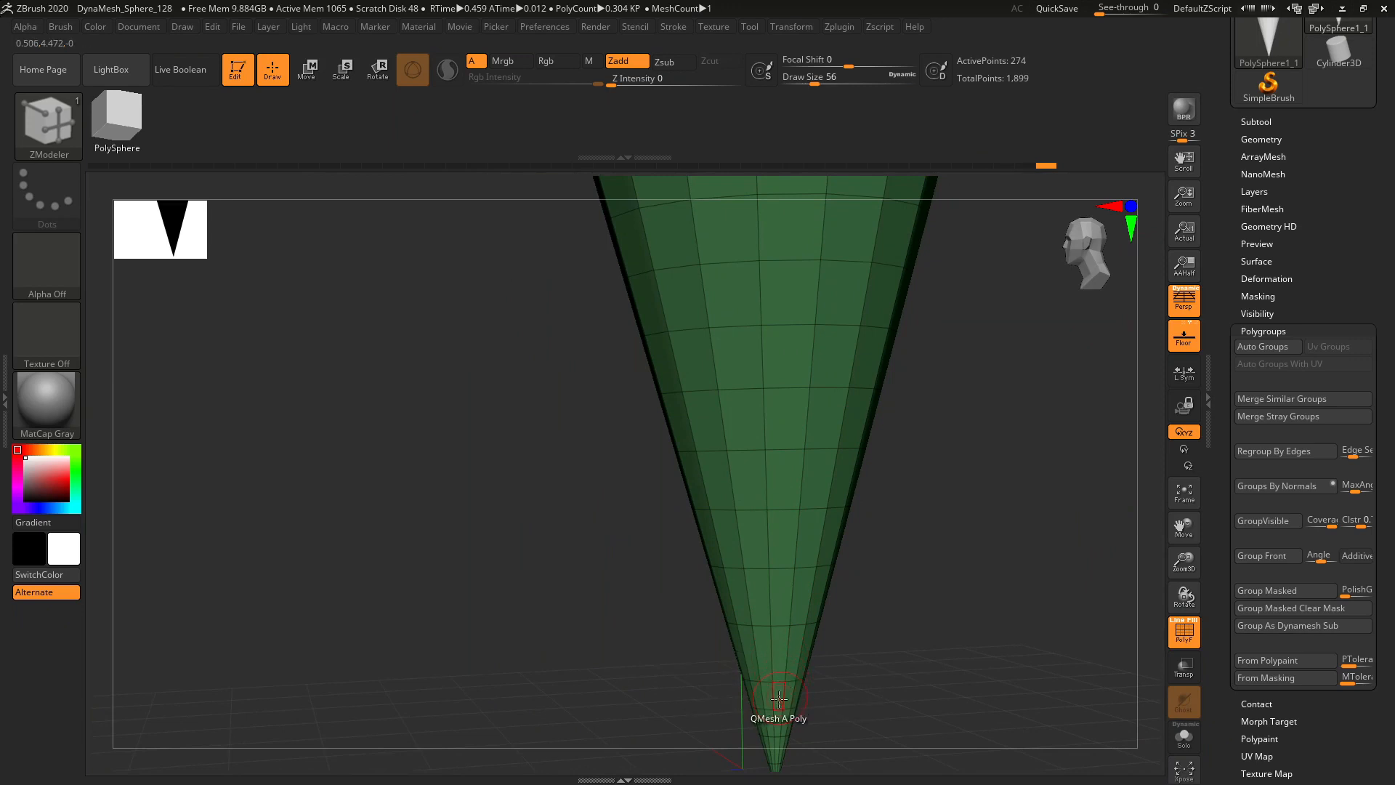
{"action": "left_click", "coordinate": [775, 716]}
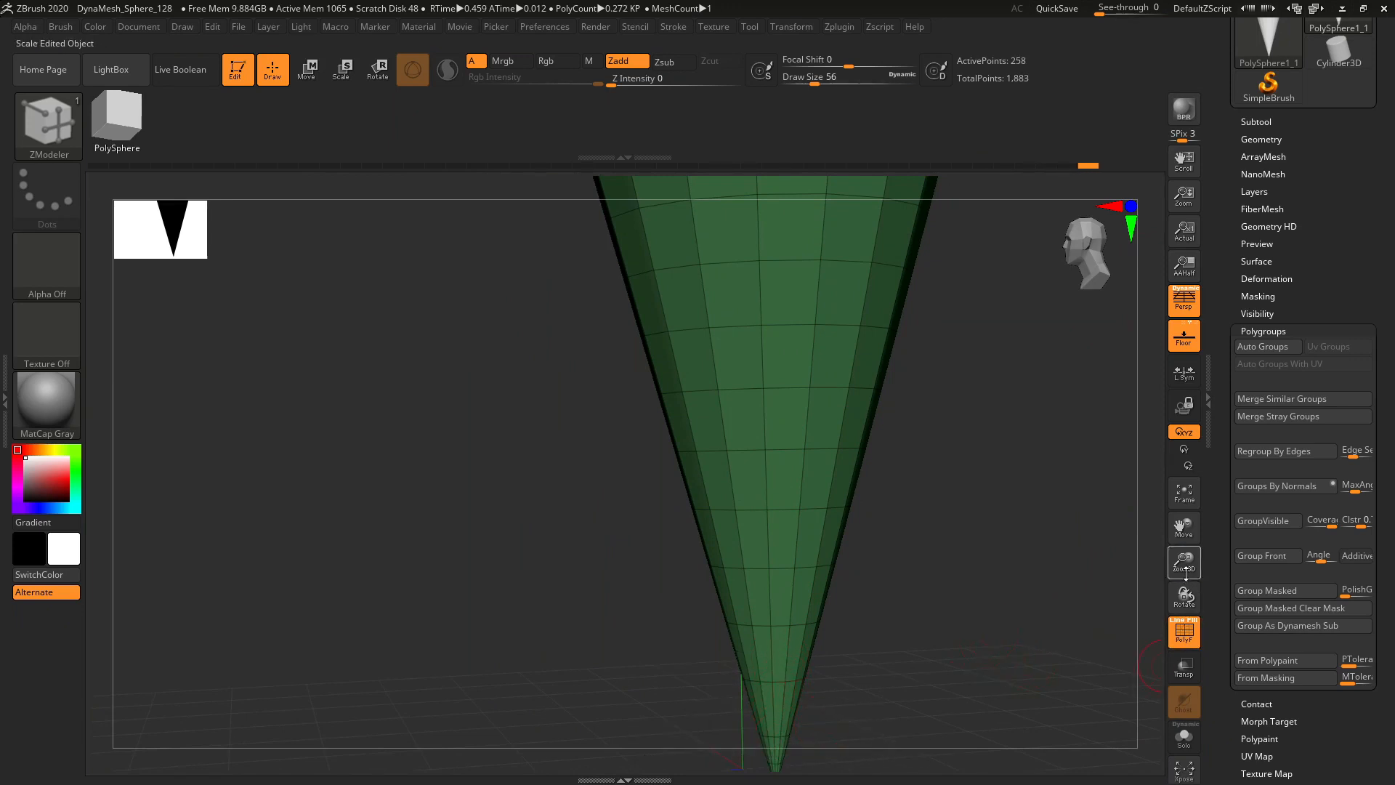
- Delete one more horizontal edge loop just above the cone's tip, leaving the lowest loop in place
{"action": "left_click_drag", "start_coordinate": [1186, 573], "coordinate": [1208, 698]}
{"action": "left_click_drag", "start_coordinate": [1184, 530], "coordinate": [1143, 331]}
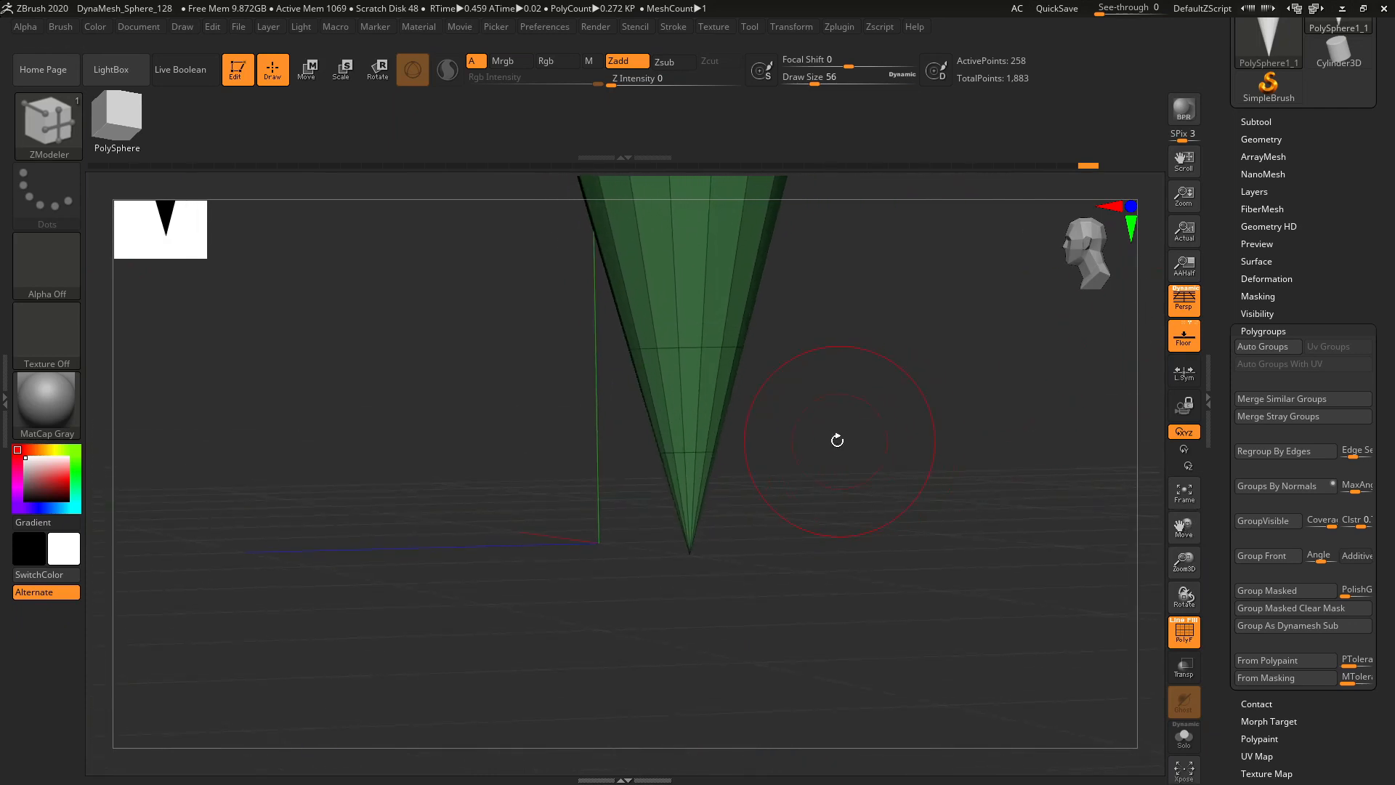
{"action": "left_click", "coordinate": [695, 350]}
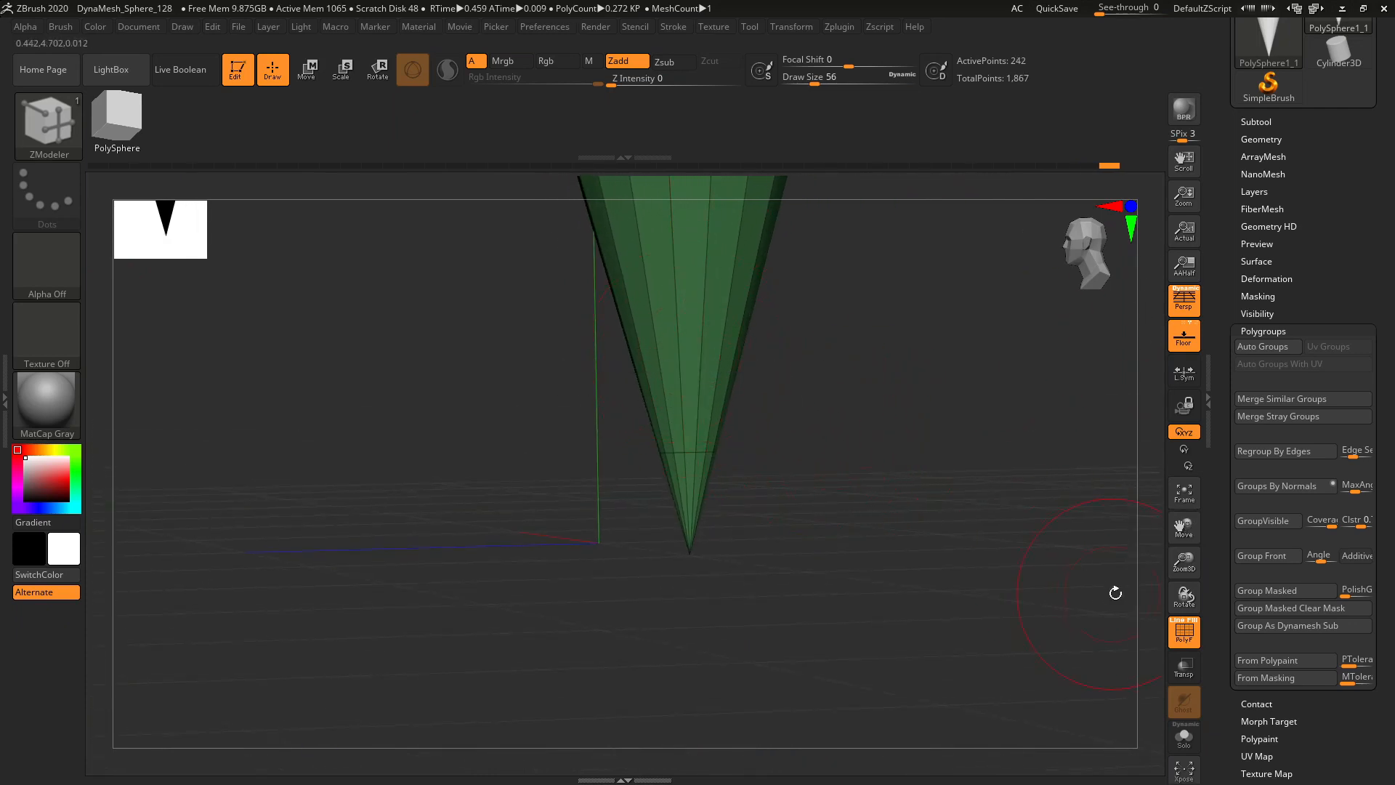
{"action": "key", "text": "ctrl+z"}
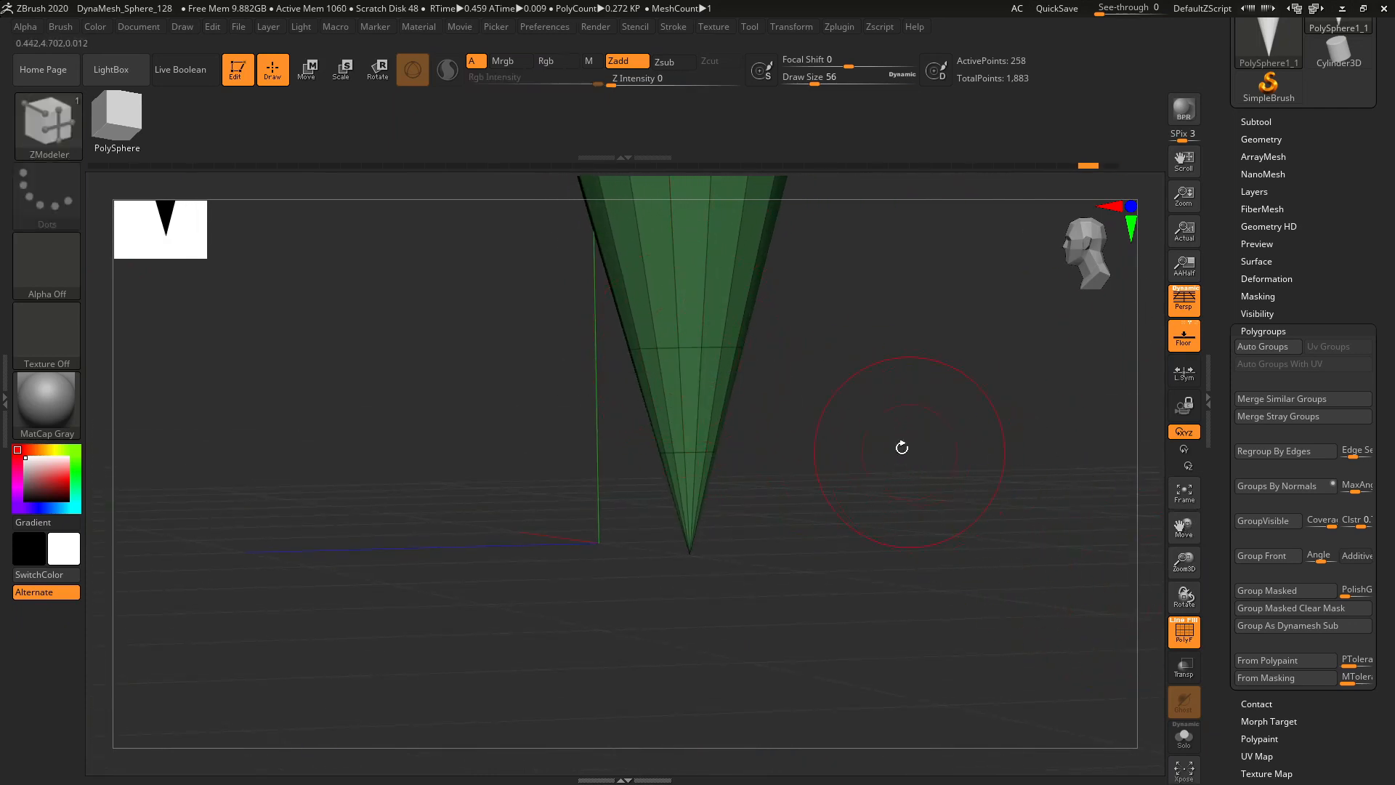
{"action": "left_click", "coordinate": [689, 349]}
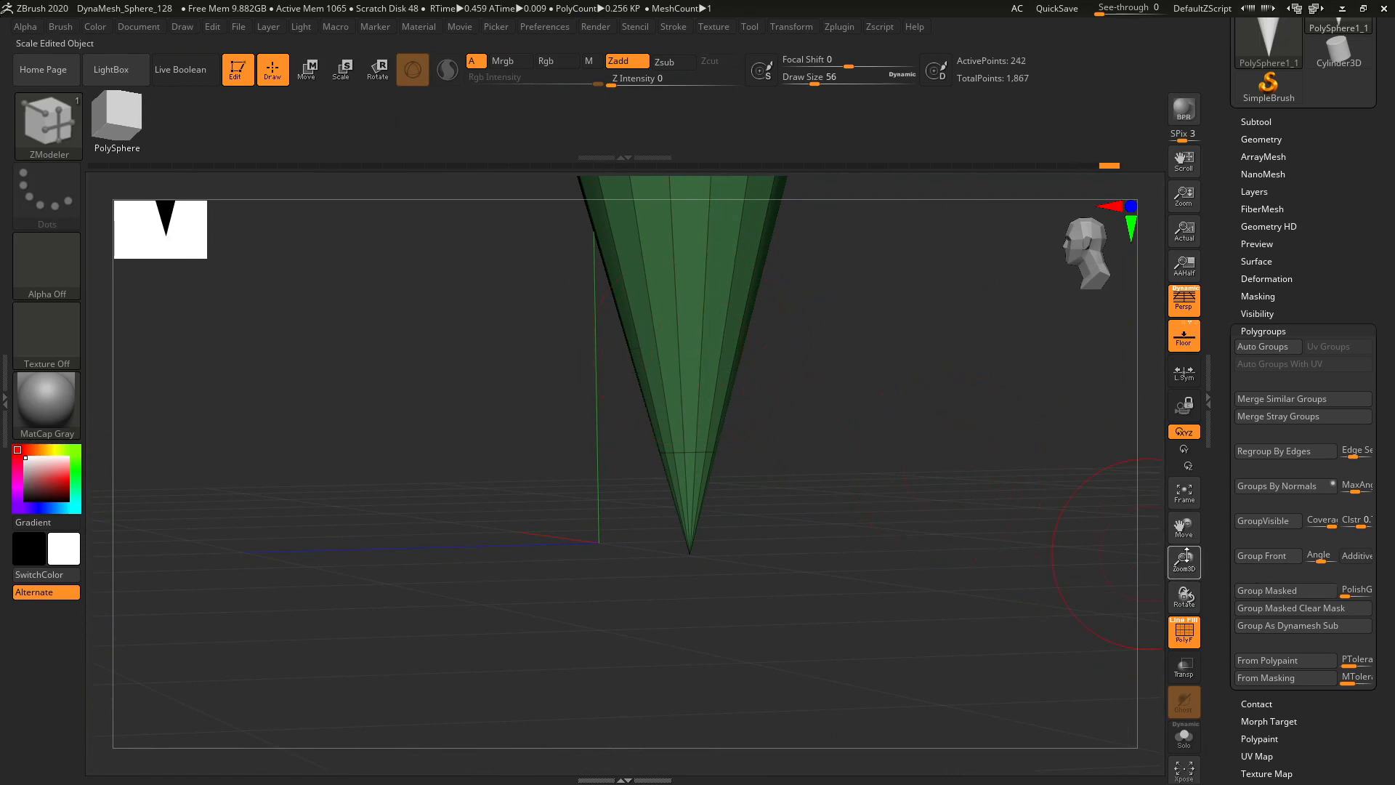
- Inspect the reduced cone along its length and at its cap, and show all parts of the model again
{"action": "left_click_drag", "start_coordinate": [1184, 561], "coordinate": [1184, 512]}
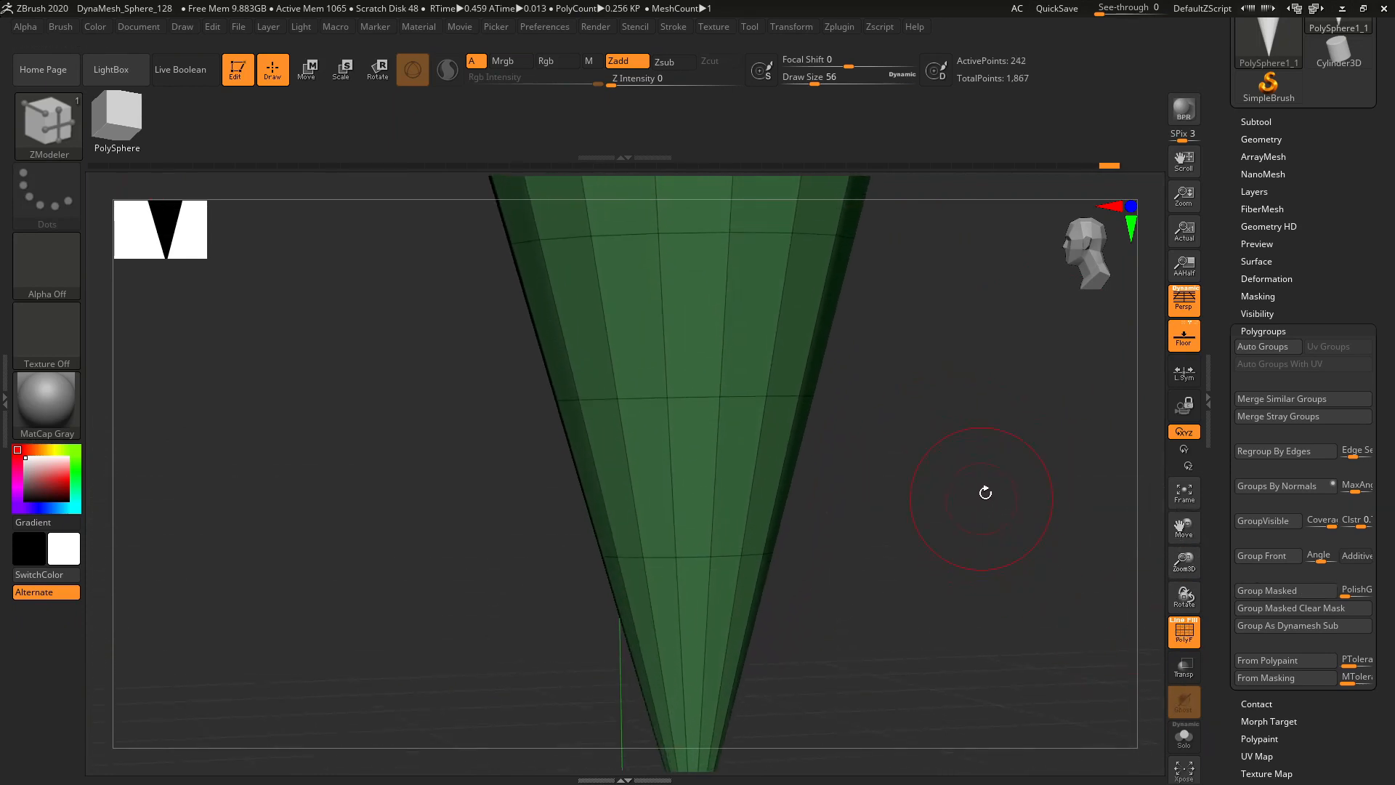
{"action": "key", "text": "f"}
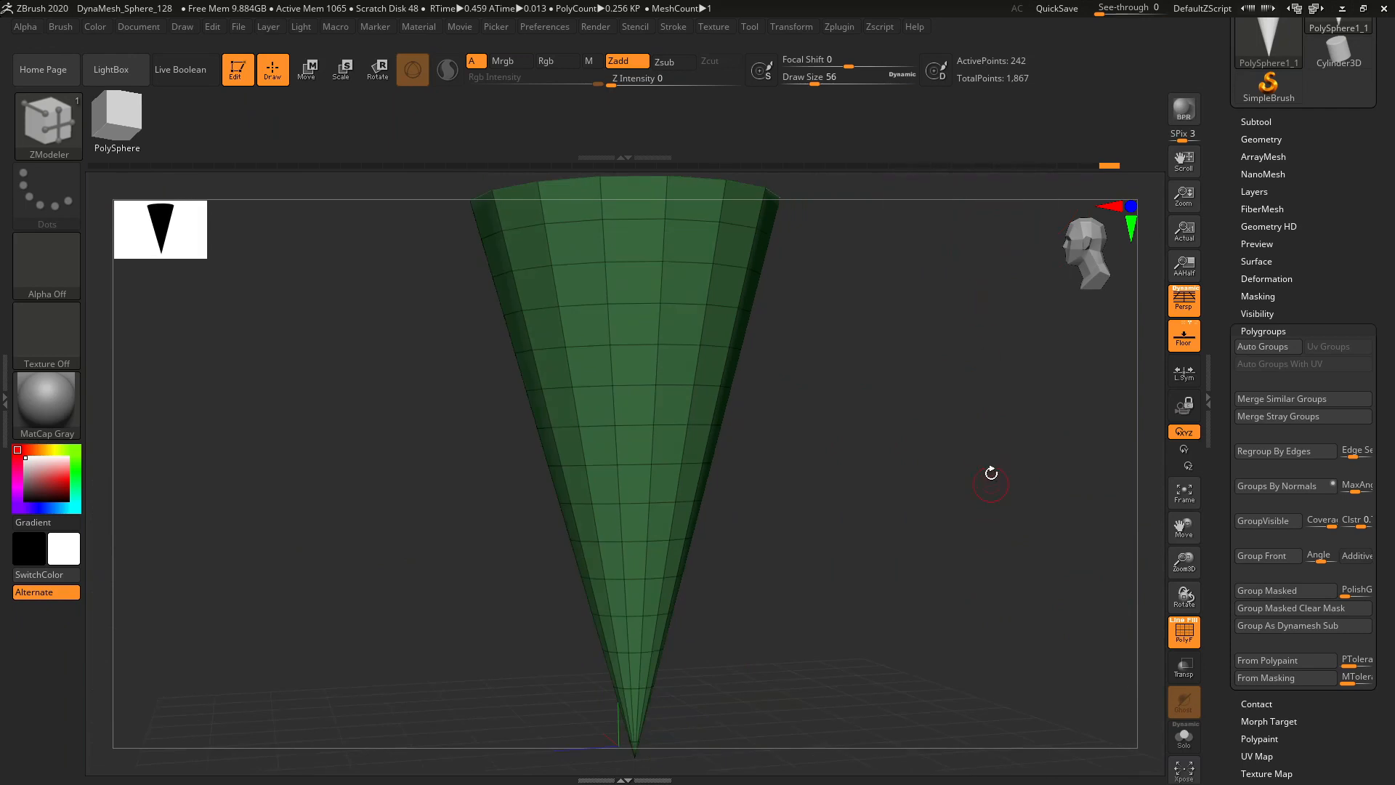
{"action": "mouse_move", "coordinate": [1040, 367]}
{"action": "left_mouse_down"}
{"action": "mouse_move", "coordinate": [1061, 474]}
{"action": "mouse_move", "coordinate": [1038, 404]}
{"action": "mouse_move", "coordinate": [1049, 374]}
{"action": "mouse_move", "coordinate": [1032, 369]}
{"action": "left_mouse_up"}
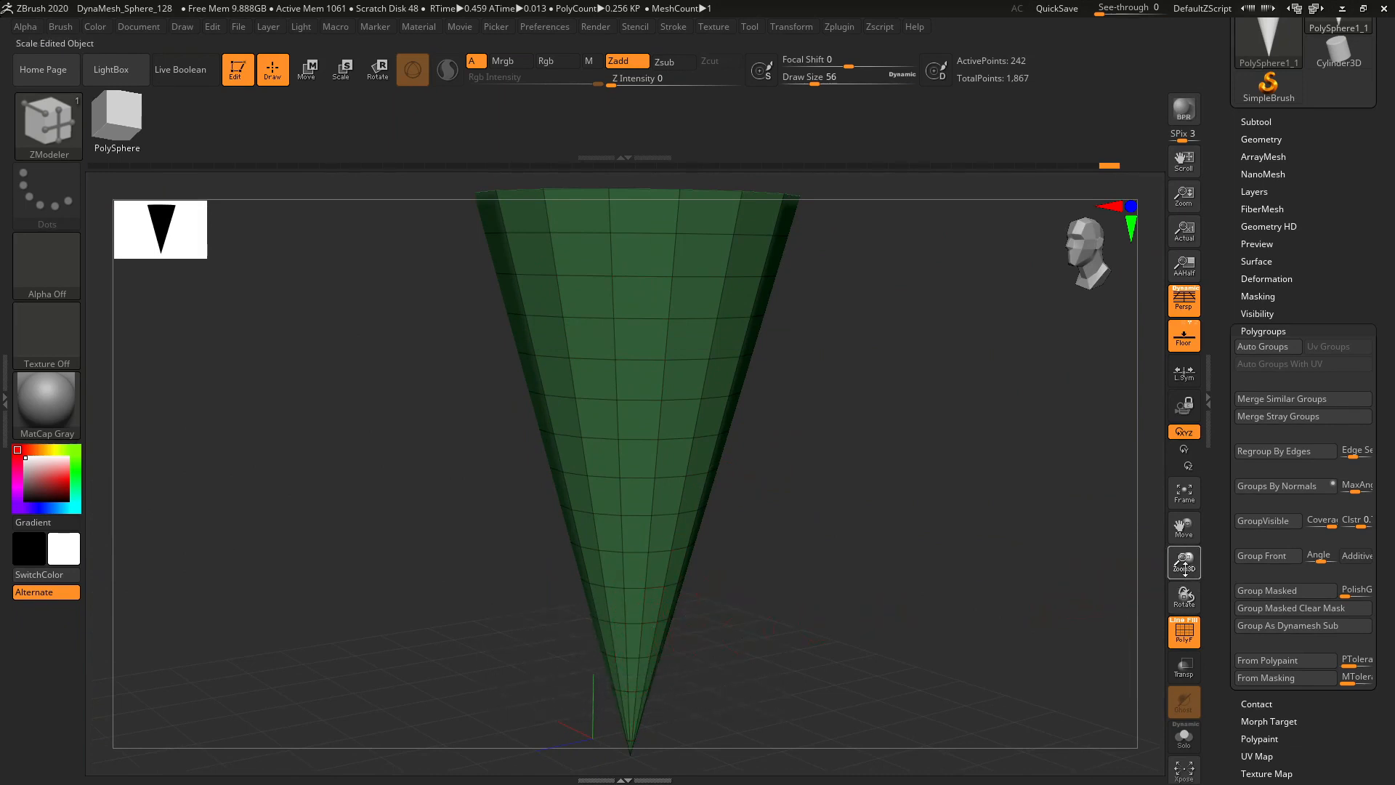
{"action": "mouse_move", "coordinate": [1185, 563]}
{"action": "left_mouse_down"}
{"action": "mouse_move", "coordinate": [1181, 527]}
{"action": "mouse_move", "coordinate": [1003, 510]}
{"action": "left_mouse_up"}
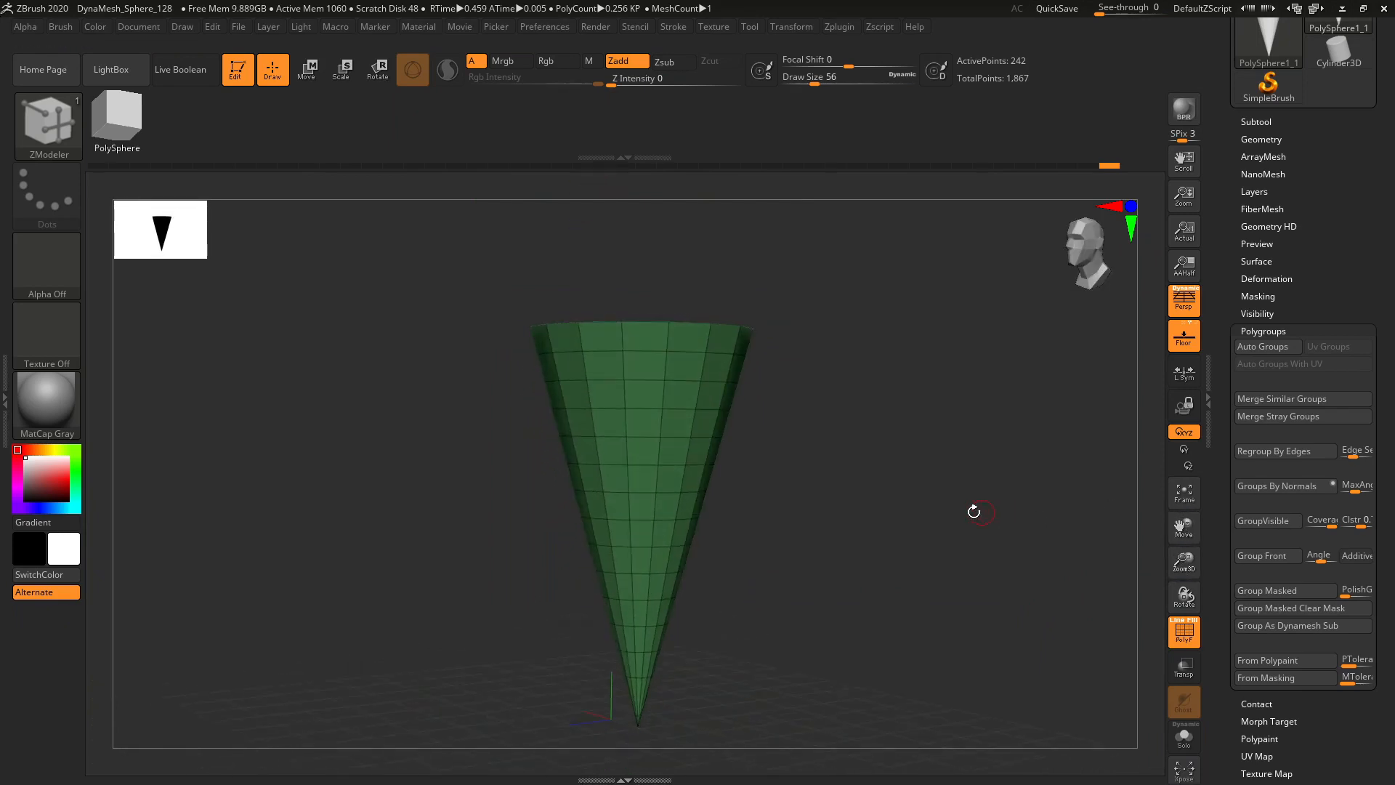
{"action": "left_click_drag", "start_coordinate": [1138, 509], "coordinate": [1059, 446]}
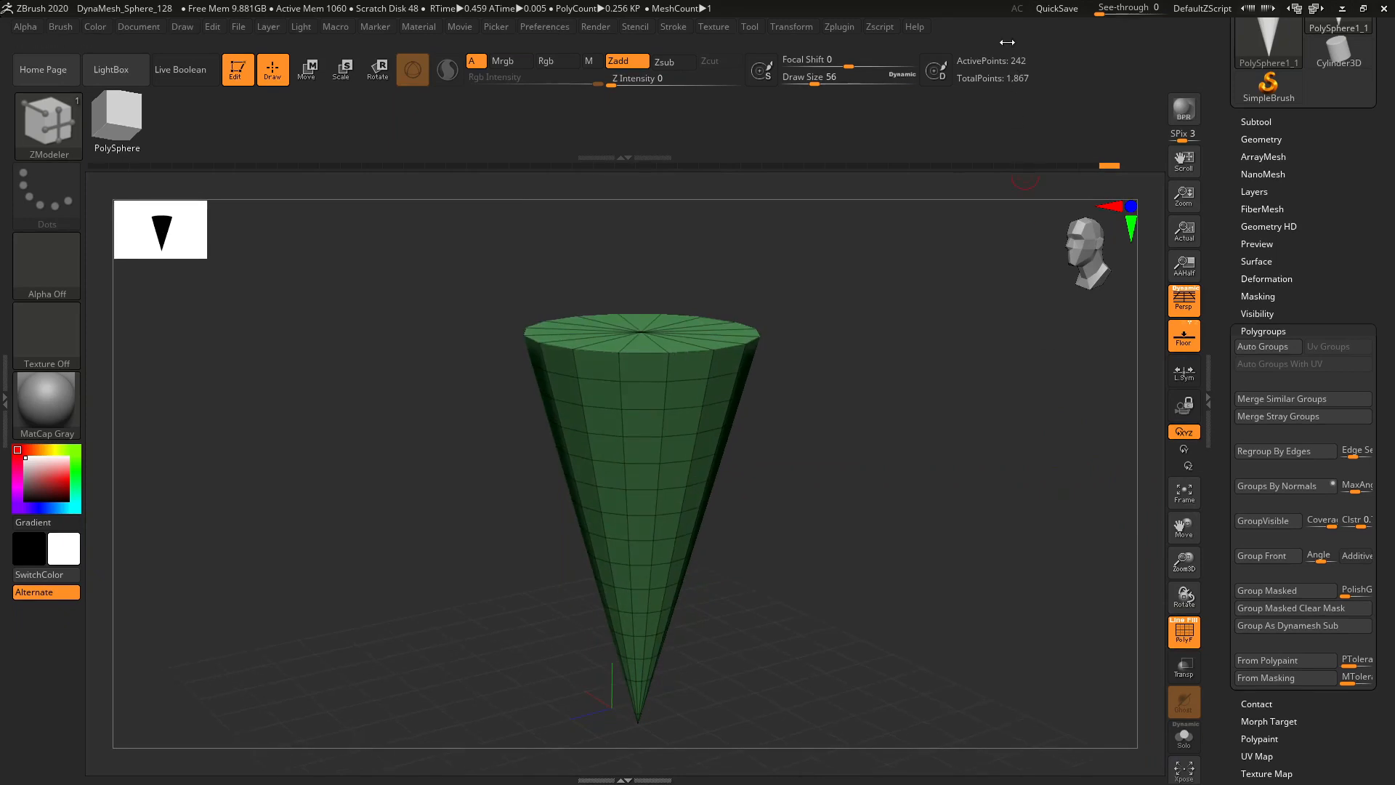
{"action": "key", "text": "ctrl"}
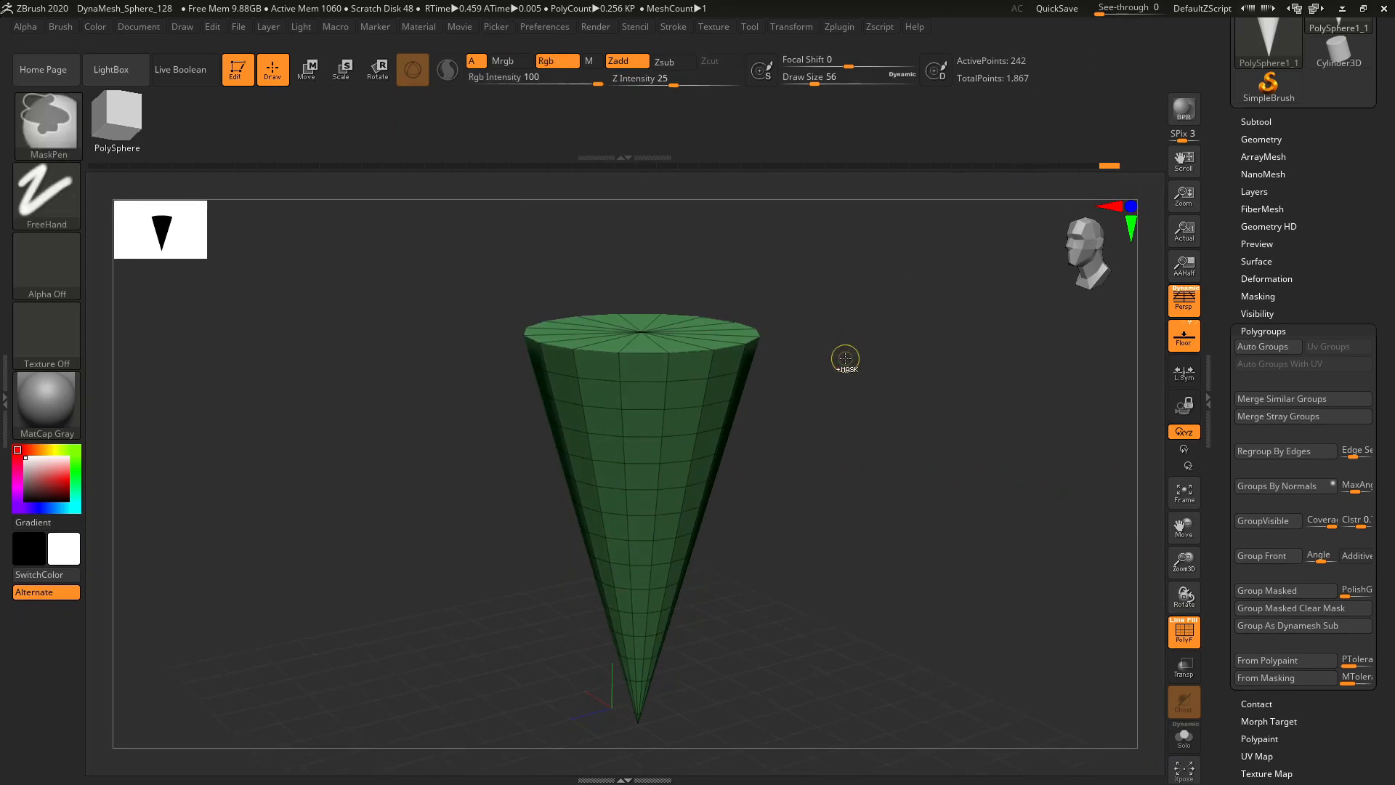
{"action": "key", "text": "ctrl+shift"}
{"action": "left_click", "coordinate": [846, 519], "text": "ctrl+shift"}
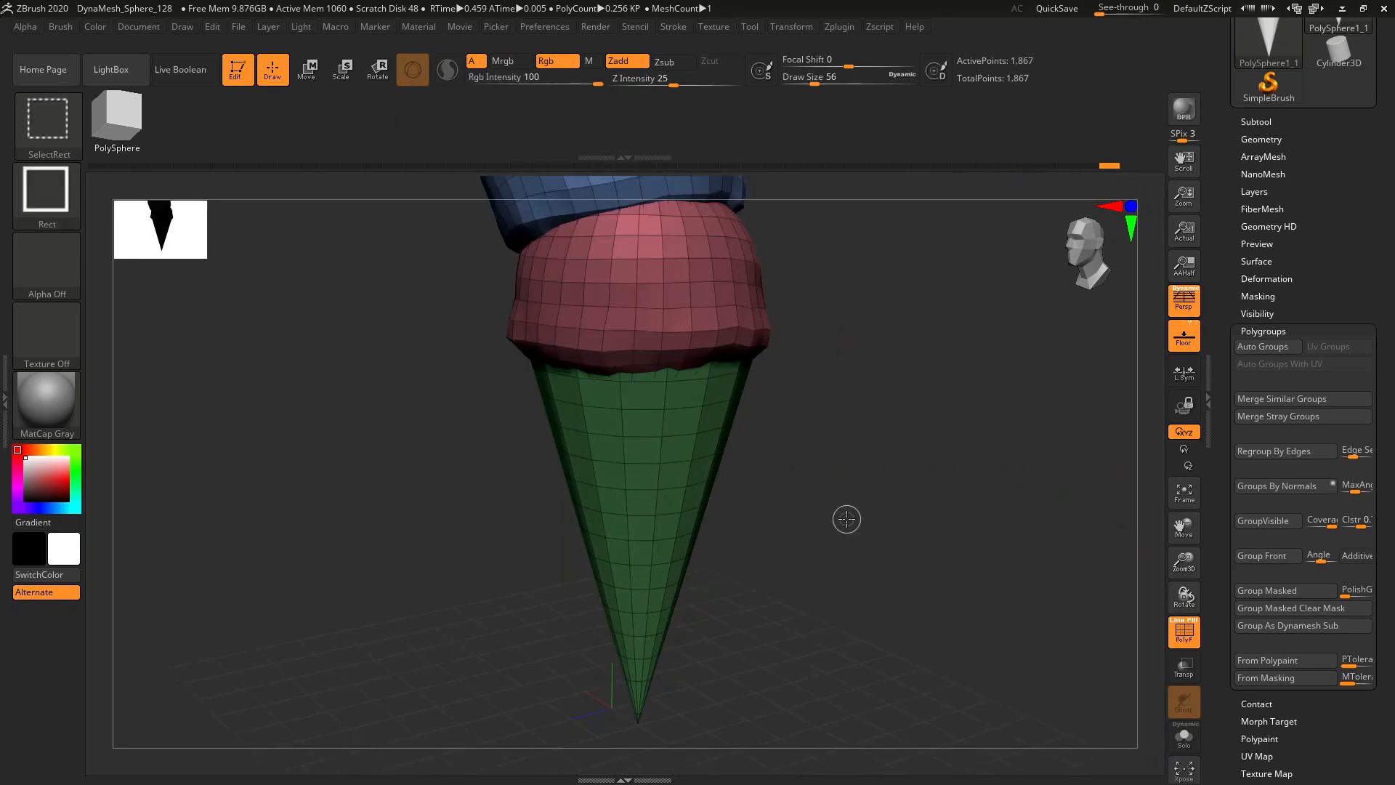
- Isolate the polygroup of the pink scoop directly above the cone and examine its edge flow up close
{"action": "left_click_drag", "start_coordinate": [1189, 534], "coordinate": [1189, 665]}
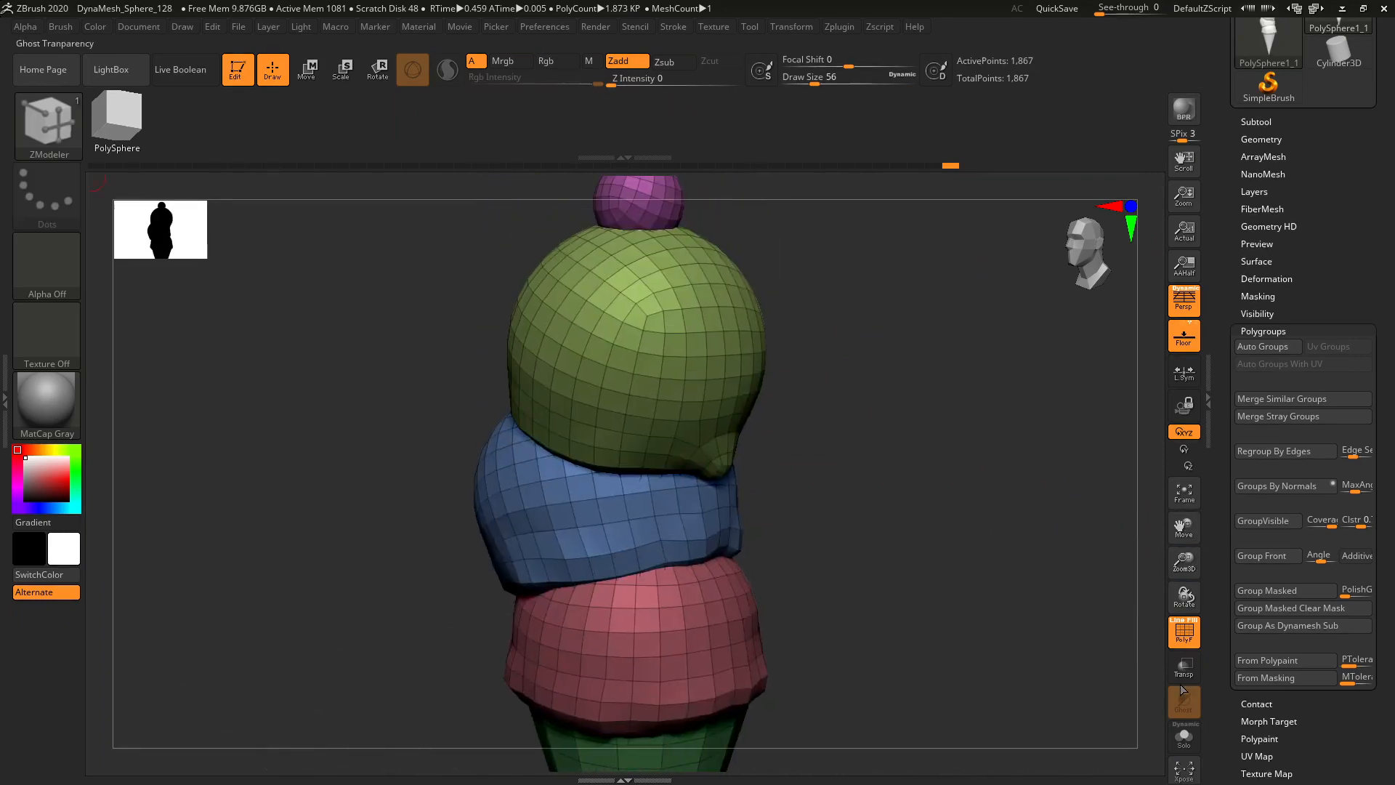
{"action": "mouse_move", "coordinate": [974, 559]}
{"action": "left_mouse_down"}
{"action": "mouse_move", "coordinate": [1051, 561]}
{"action": "mouse_move", "coordinate": [1040, 517]}
{"action": "mouse_move", "coordinate": [1051, 468]}
{"action": "left_mouse_up"}
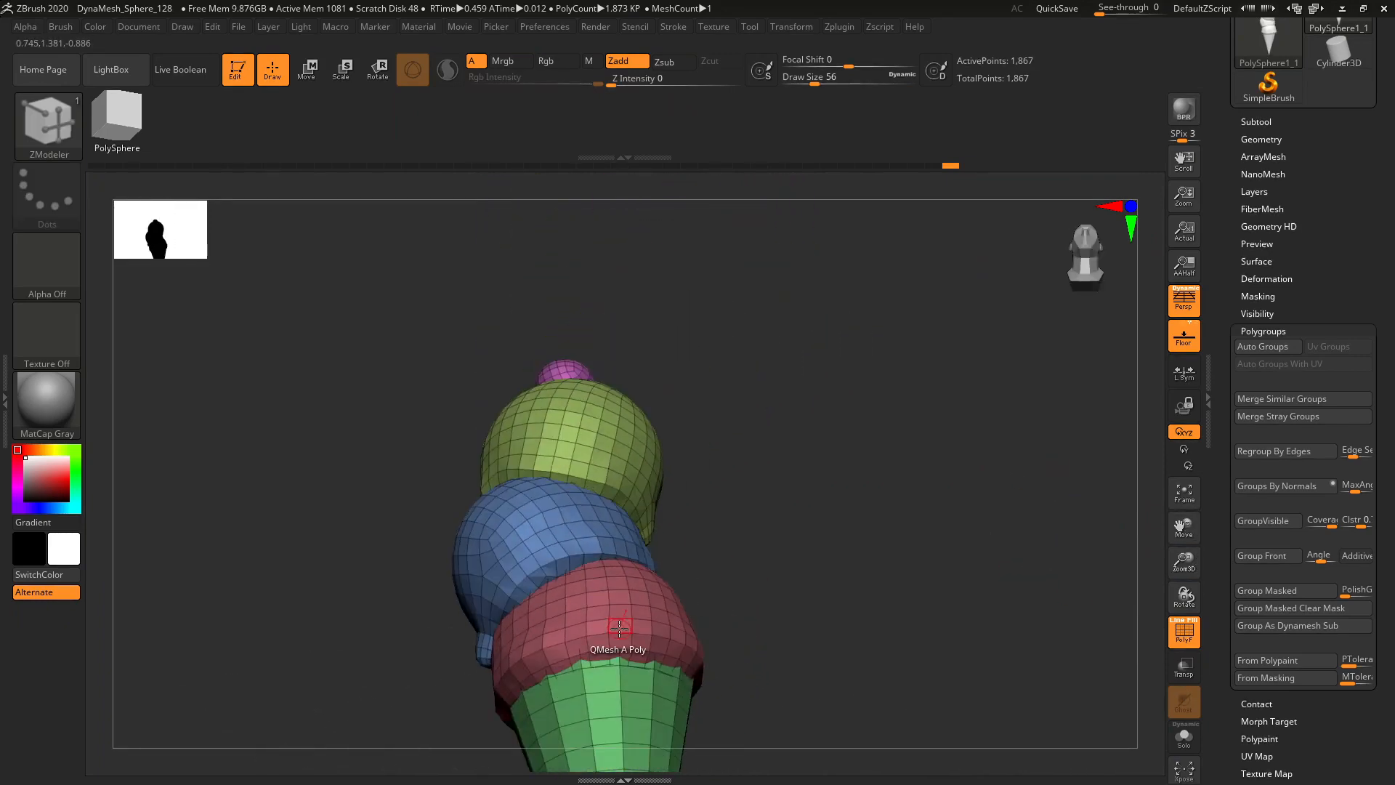
{"action": "key", "text": "ctrl+shift"}
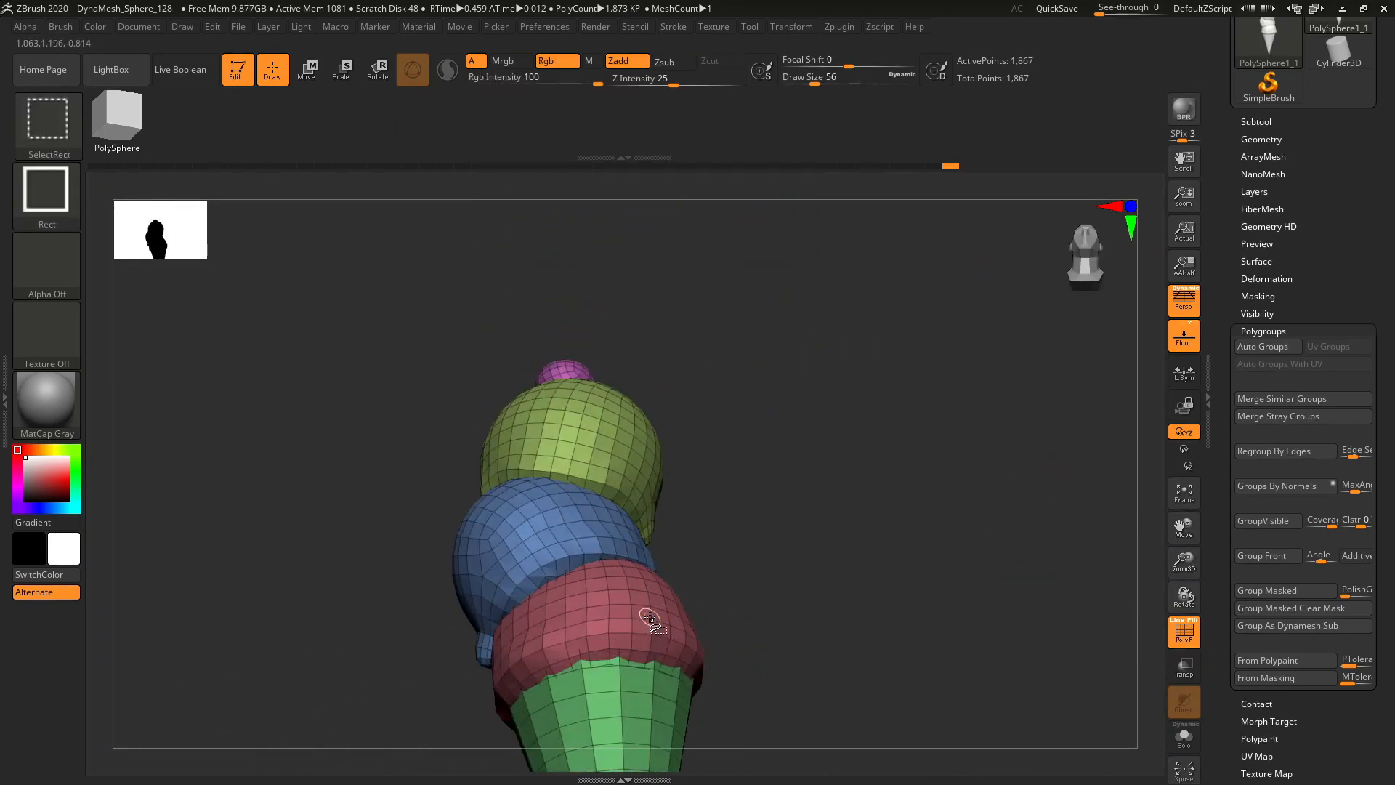
{"action": "key", "text": "ctrl+shift"}
{"action": "left_click", "coordinate": [623, 603], "text": "ctrl+shift"}
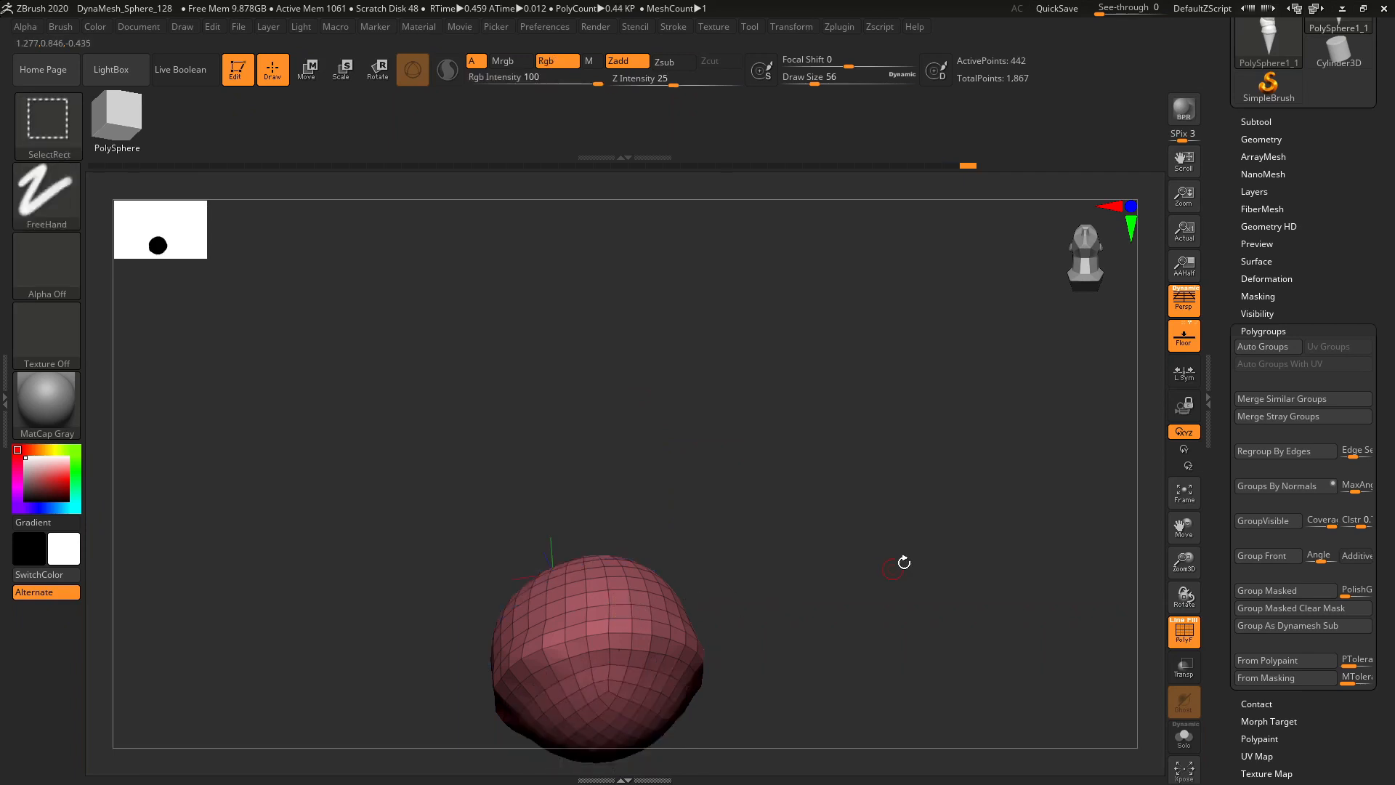
{"action": "mouse_move", "coordinate": [904, 564]}
{"action": "left_mouse_down"}
{"action": "mouse_move", "coordinate": [910, 592]}
{"action": "mouse_move", "coordinate": [1065, 544]}
{"action": "left_mouse_up"}
{"action": "left_click_drag", "start_coordinate": [1190, 572], "coordinate": [1186, 667]}
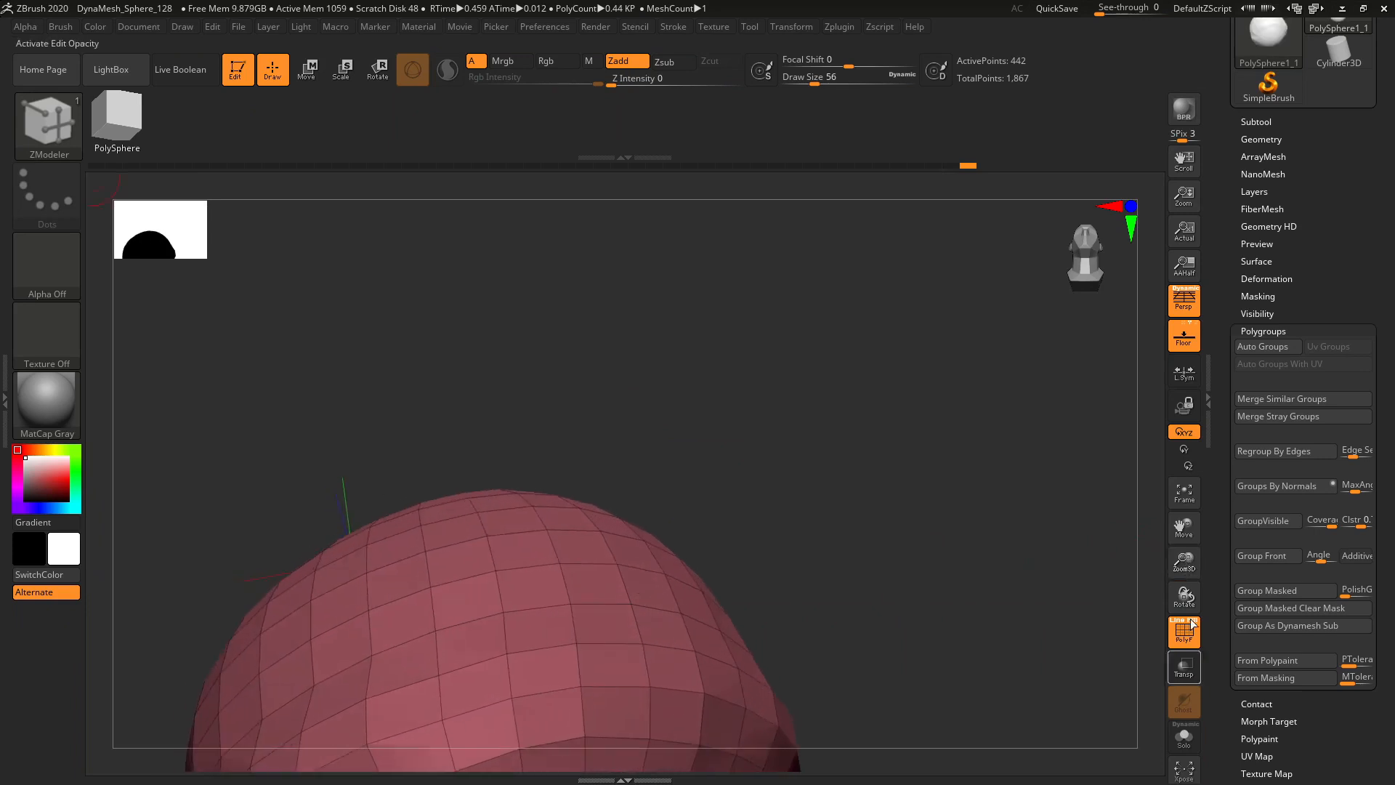
{"action": "left_click_drag", "start_coordinate": [1184, 528], "coordinate": [1209, 364]}
{"action": "mouse_move", "coordinate": [1075, 396]}
{"action": "left_mouse_down"}
{"action": "mouse_move", "coordinate": [1054, 403]}
{"action": "mouse_move", "coordinate": [1054, 388]}
{"action": "left_mouse_up"}
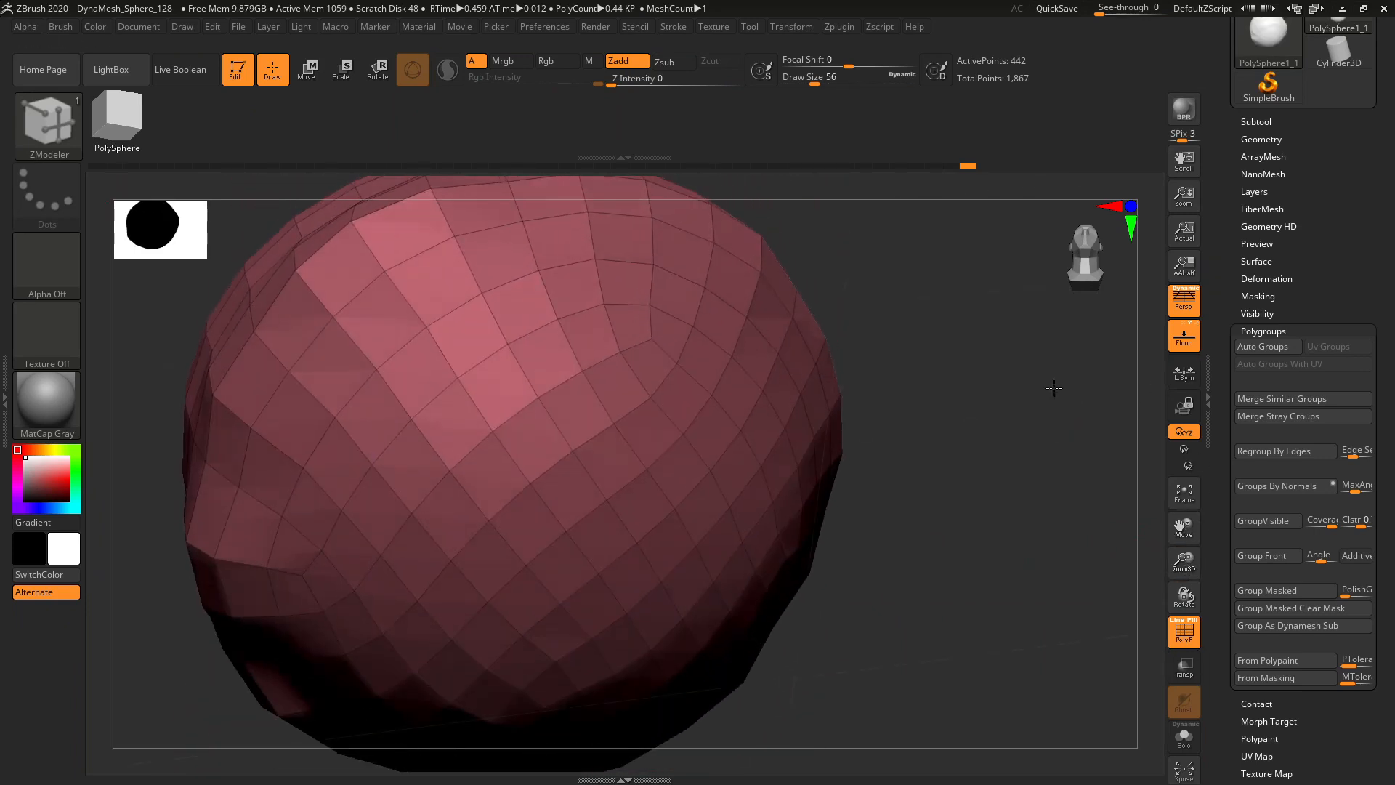
- Try to delete complete edge loops at several edges of the isolated pink scoop, undoing each deletion
{"action": "left_click", "coordinate": [593, 436]}
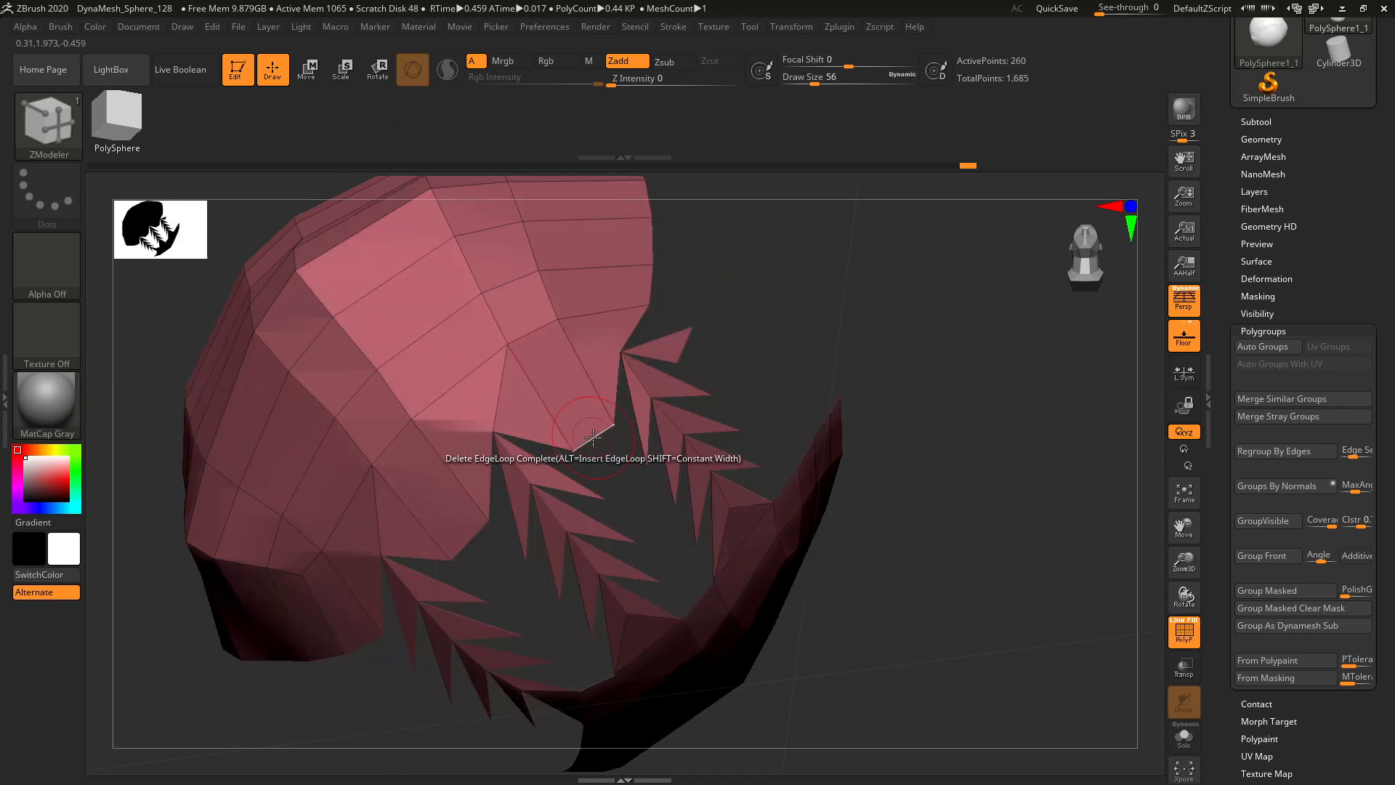
{"action": "key", "text": "ctrl+z"}
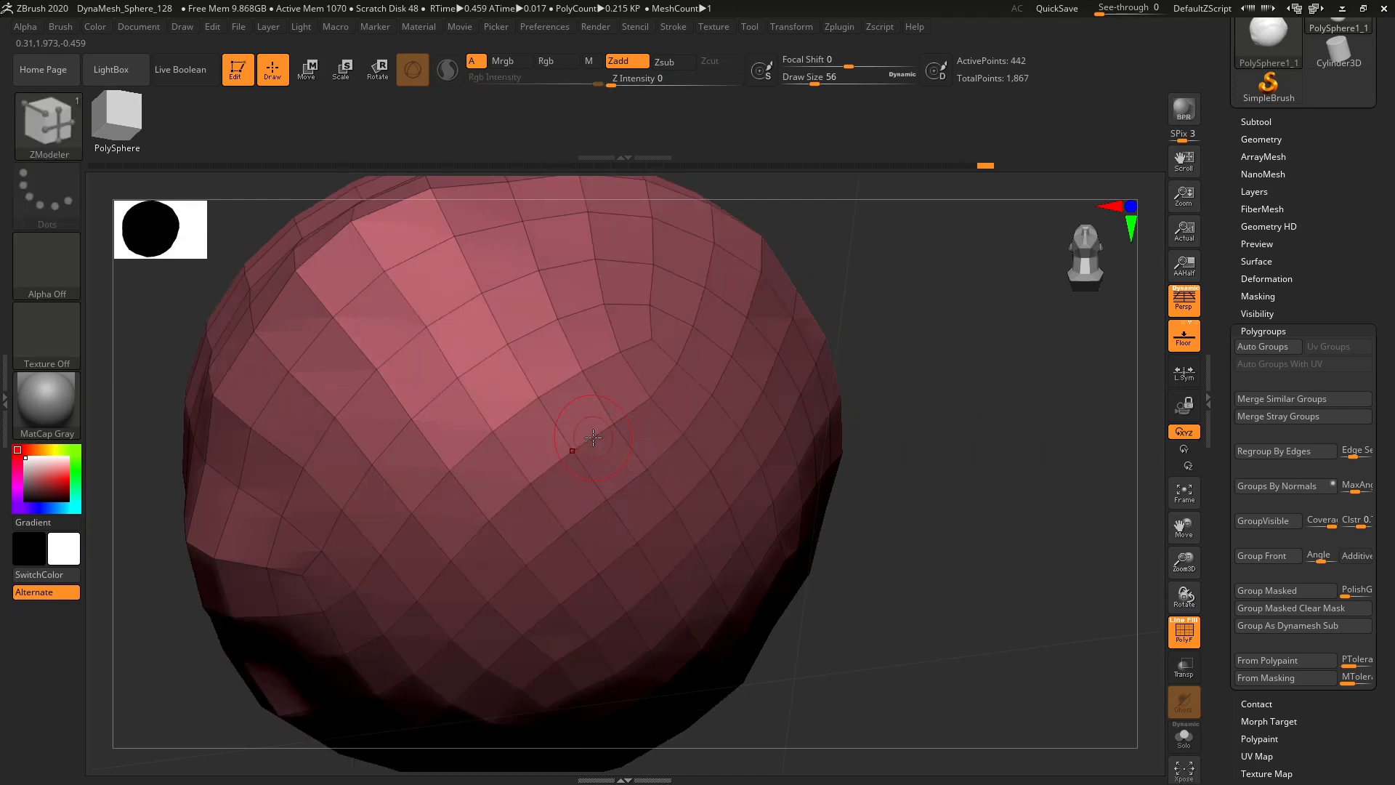
{"action": "left_click", "coordinate": [523, 371]}
{"action": "key", "text": "ctrl+z"}
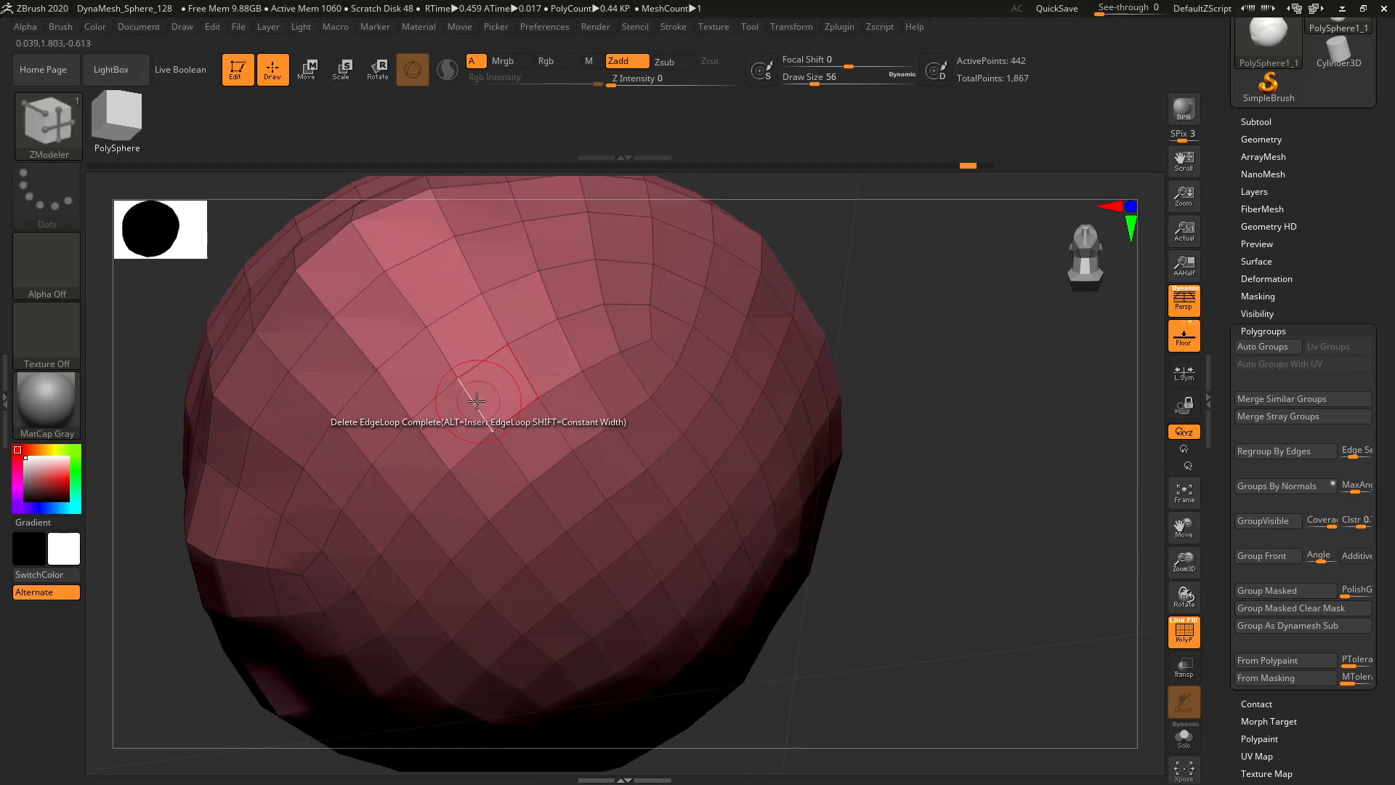
{"action": "left_click", "coordinate": [478, 399]}
{"action": "key", "text": "ctrl+z"}
{"action": "left_click", "coordinate": [481, 356]}
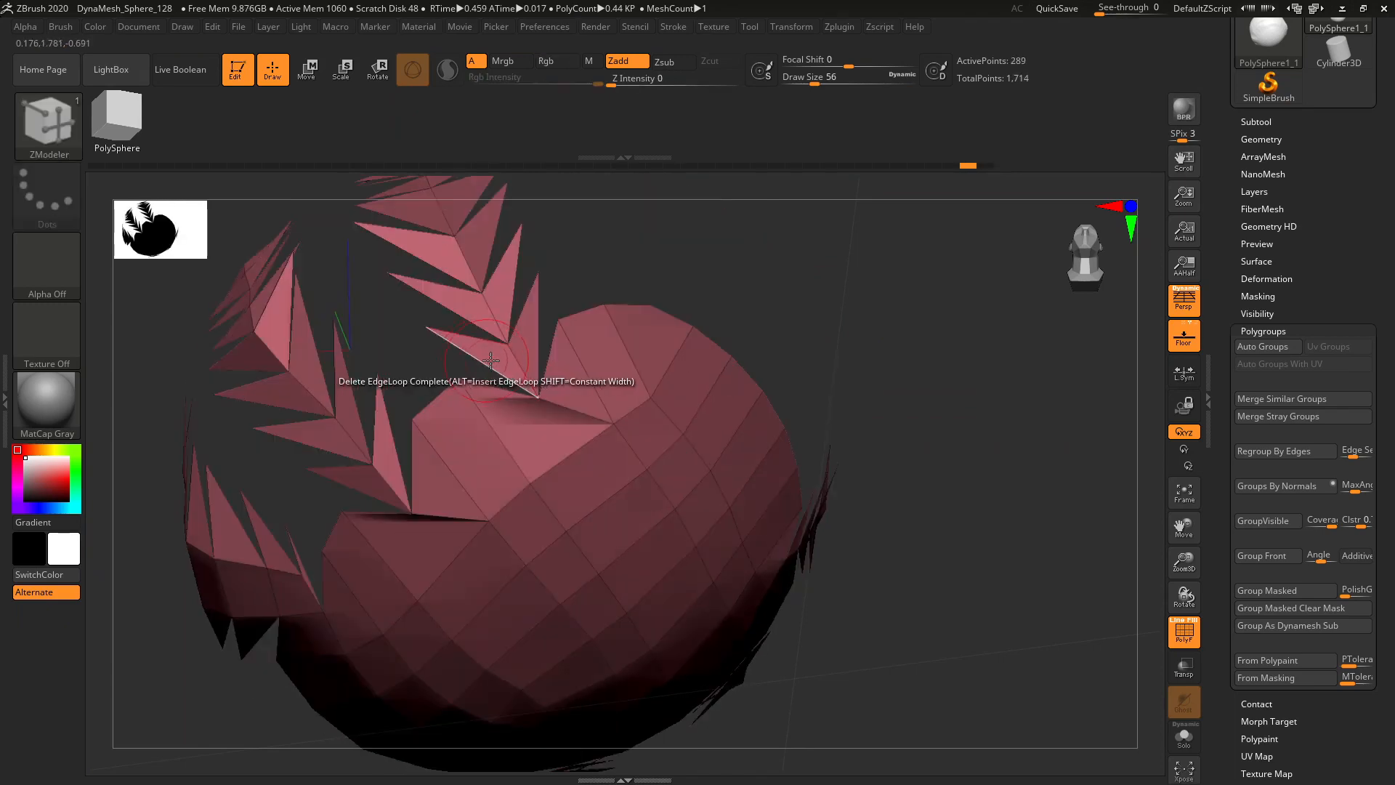
{"action": "key", "text": "ctrl+z"}
- Try deleting complete edge loops on other sides of the pink scoop, and undo every deletion
{"action": "left_click_drag", "start_coordinate": [950, 393], "coordinate": [939, 361]}
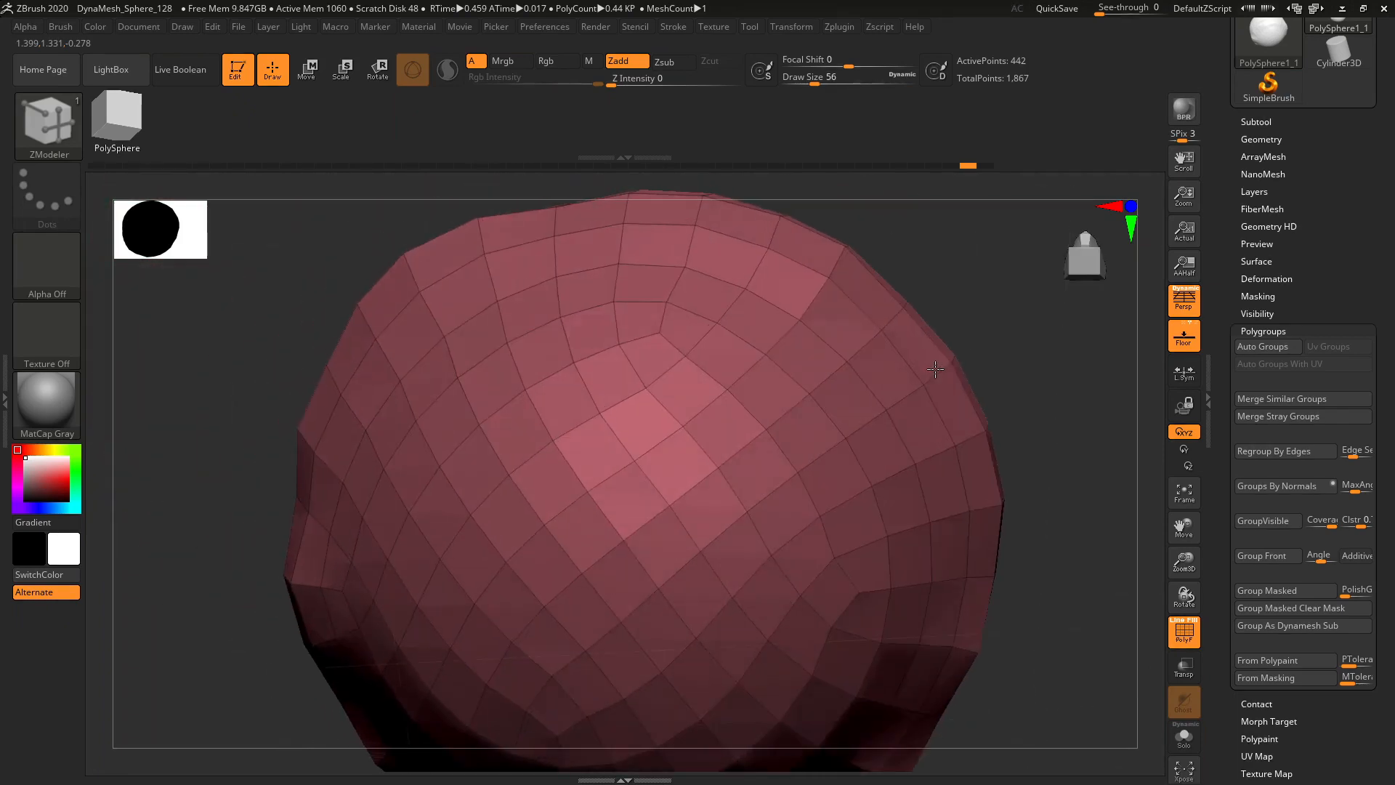
{"action": "left_click", "coordinate": [777, 487]}
{"action": "key", "text": "ctrl+z"}
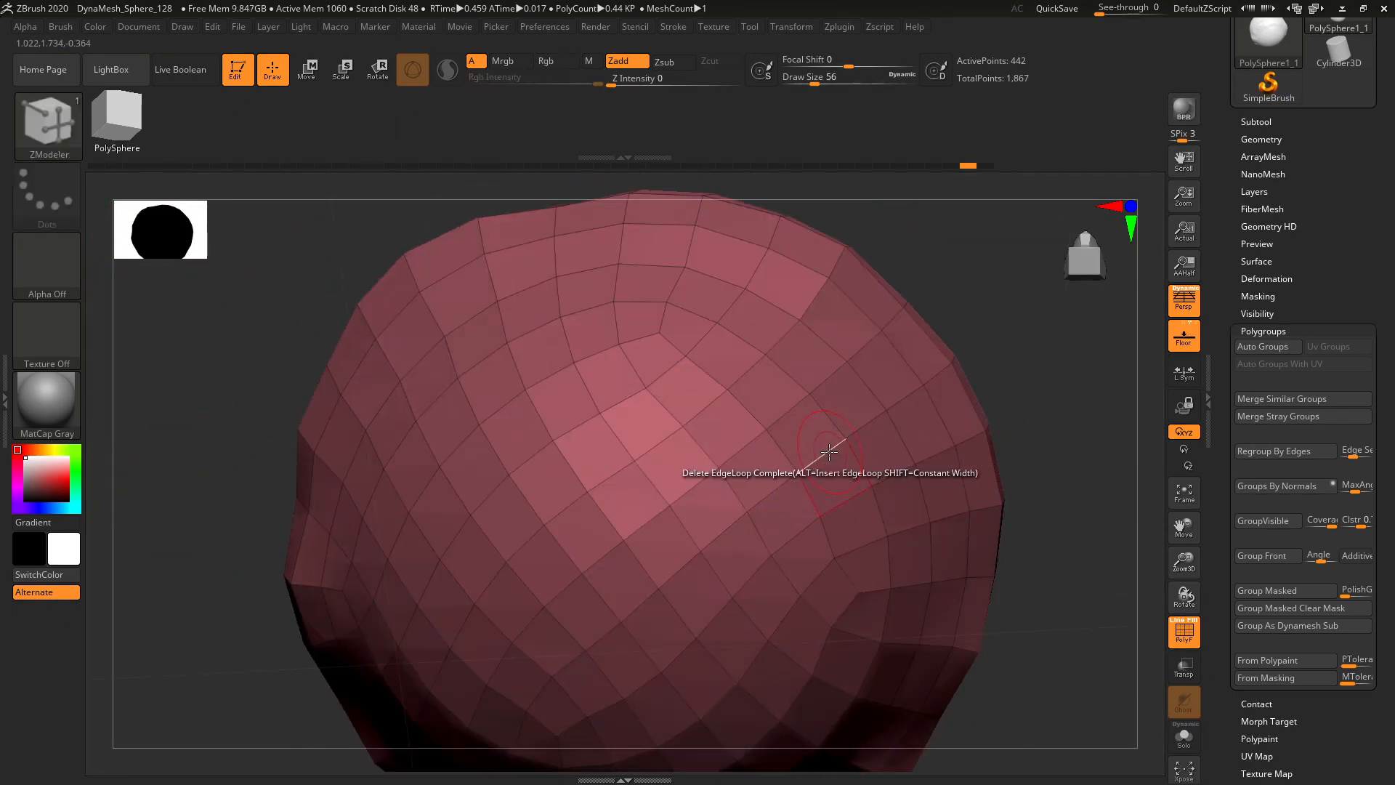
{"action": "left_click", "coordinate": [828, 450]}
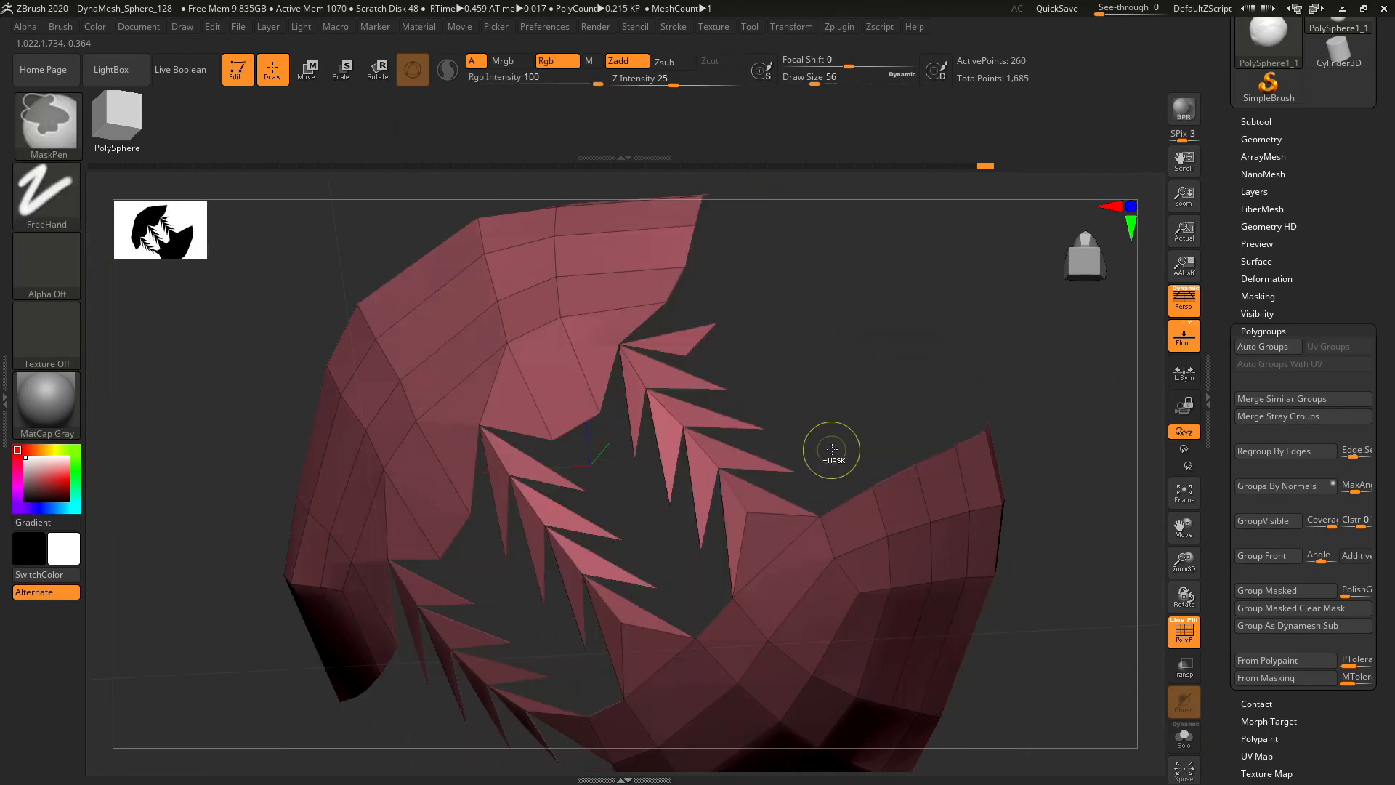
{"action": "key", "text": "ctrl+z"}
{"action": "left_click_drag", "start_coordinate": [1021, 367], "coordinate": [717, 473]}
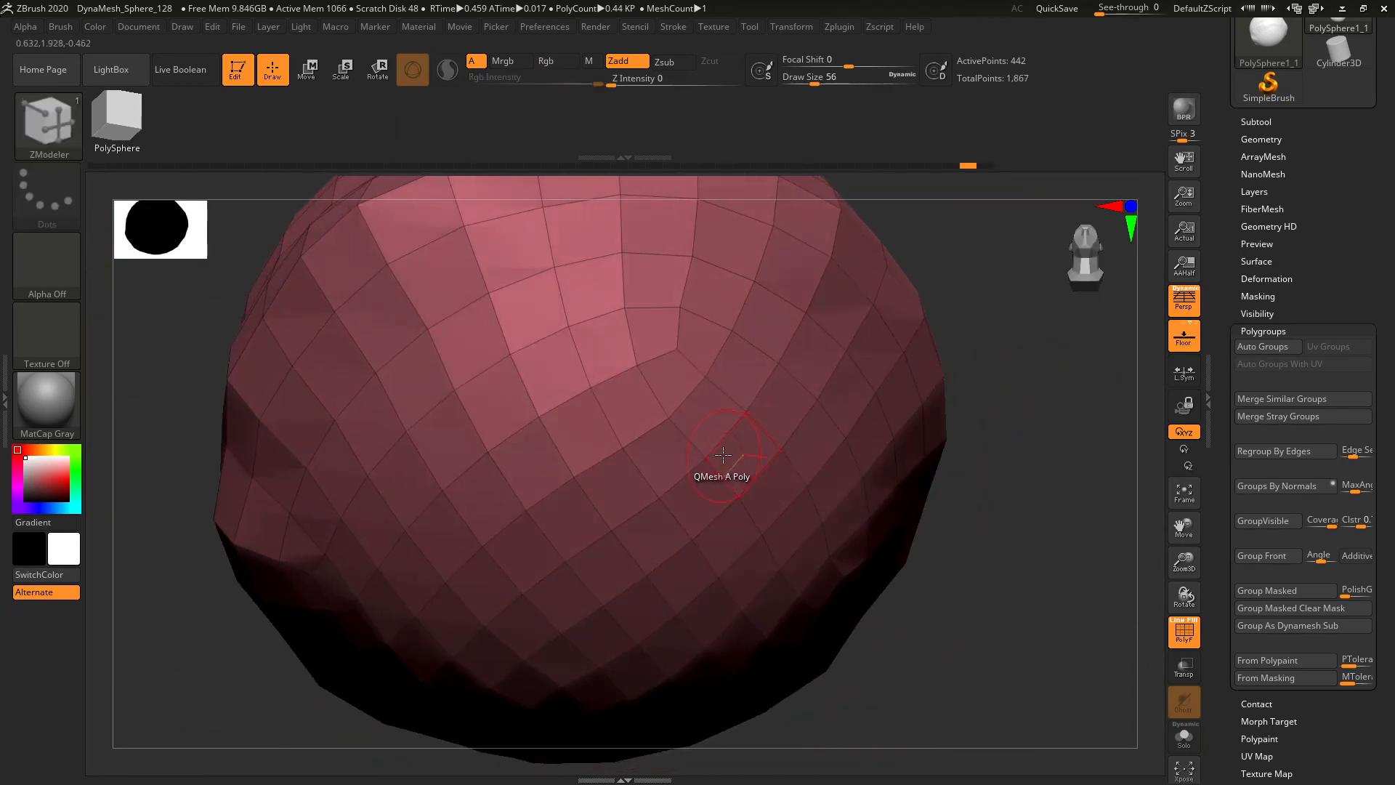
{"action": "left_click_drag", "start_coordinate": [1161, 555], "coordinate": [929, 526]}
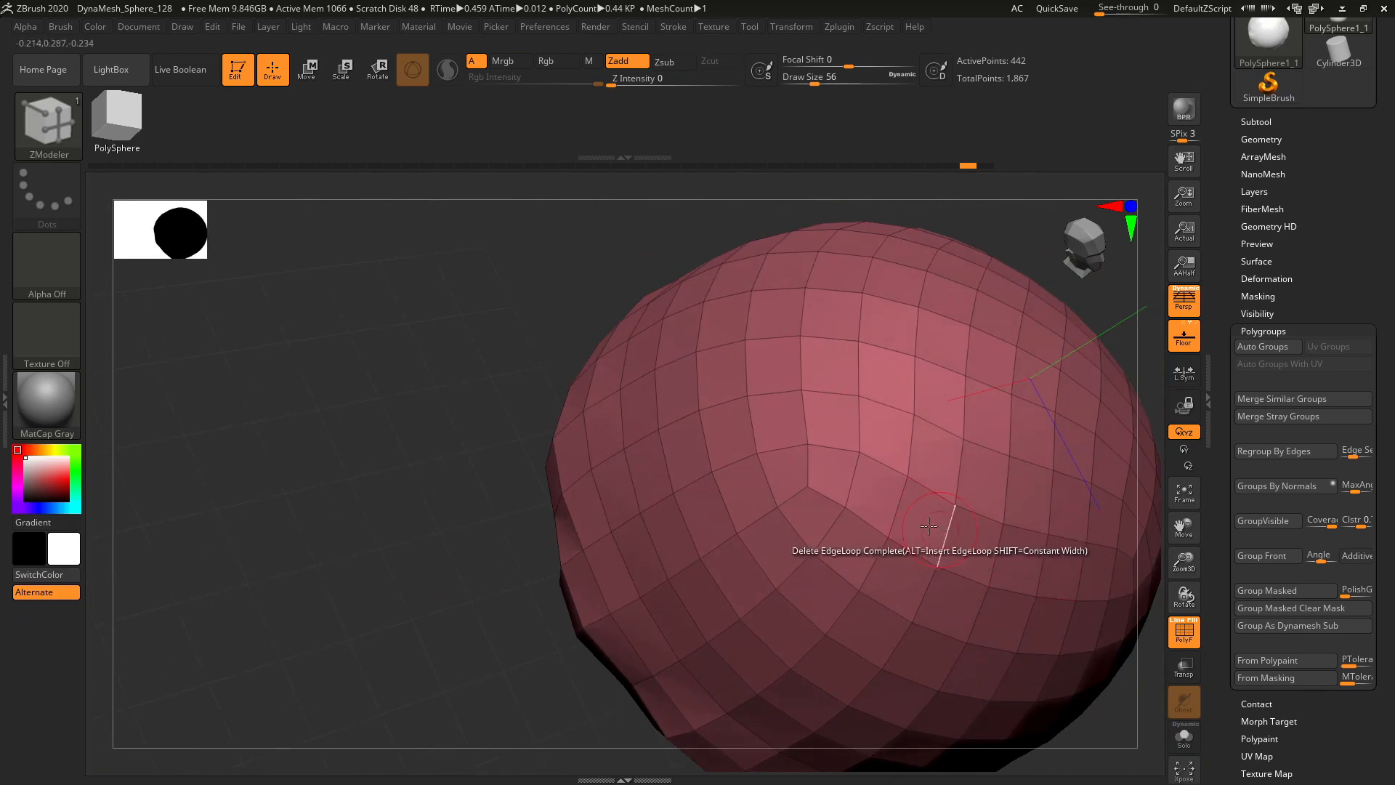
{"action": "mouse_move", "coordinate": [407, 439]}
{"action": "left_mouse_down"}
{"action": "mouse_move", "coordinate": [376, 433]}
{"action": "mouse_move", "coordinate": [424, 430]}
{"action": "left_mouse_up"}
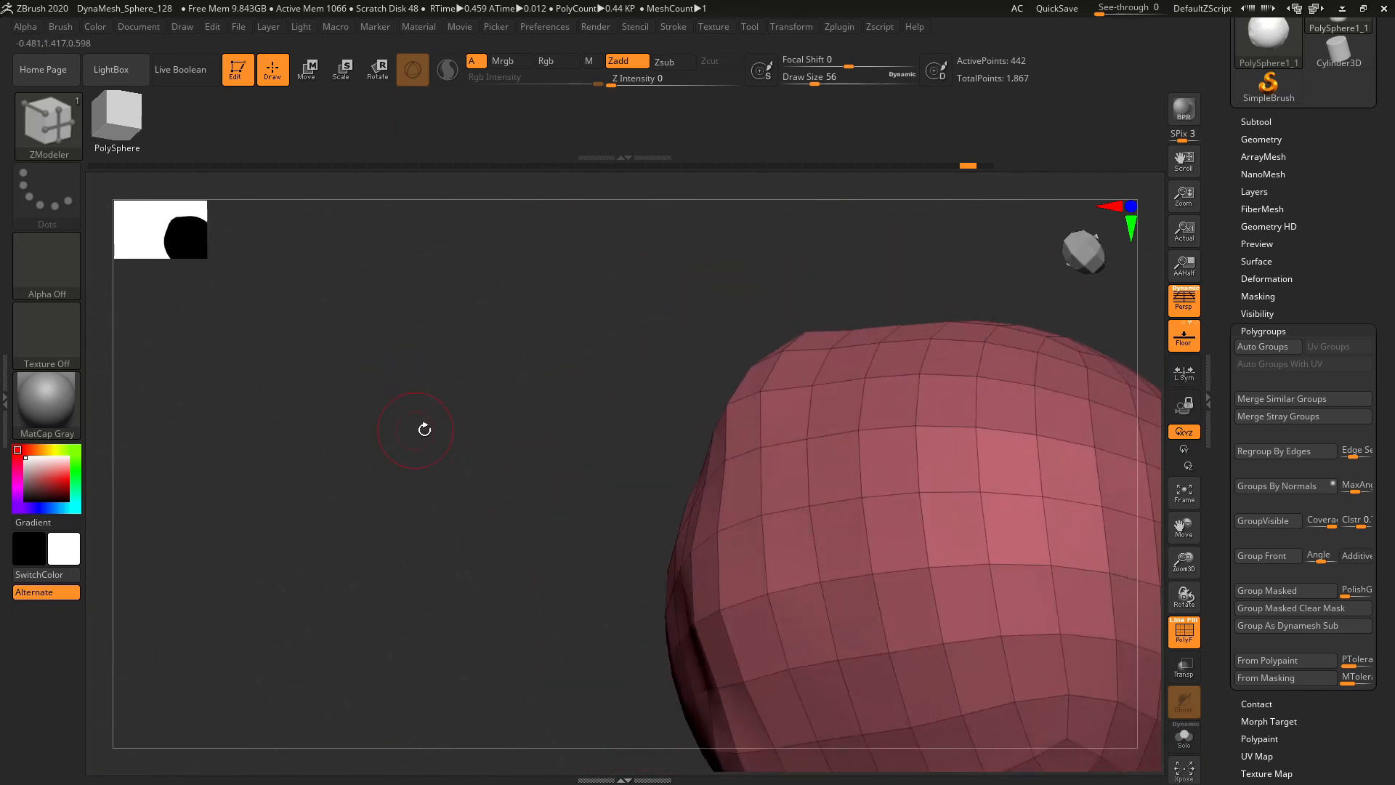
{"action": "left_click", "coordinate": [745, 456]}
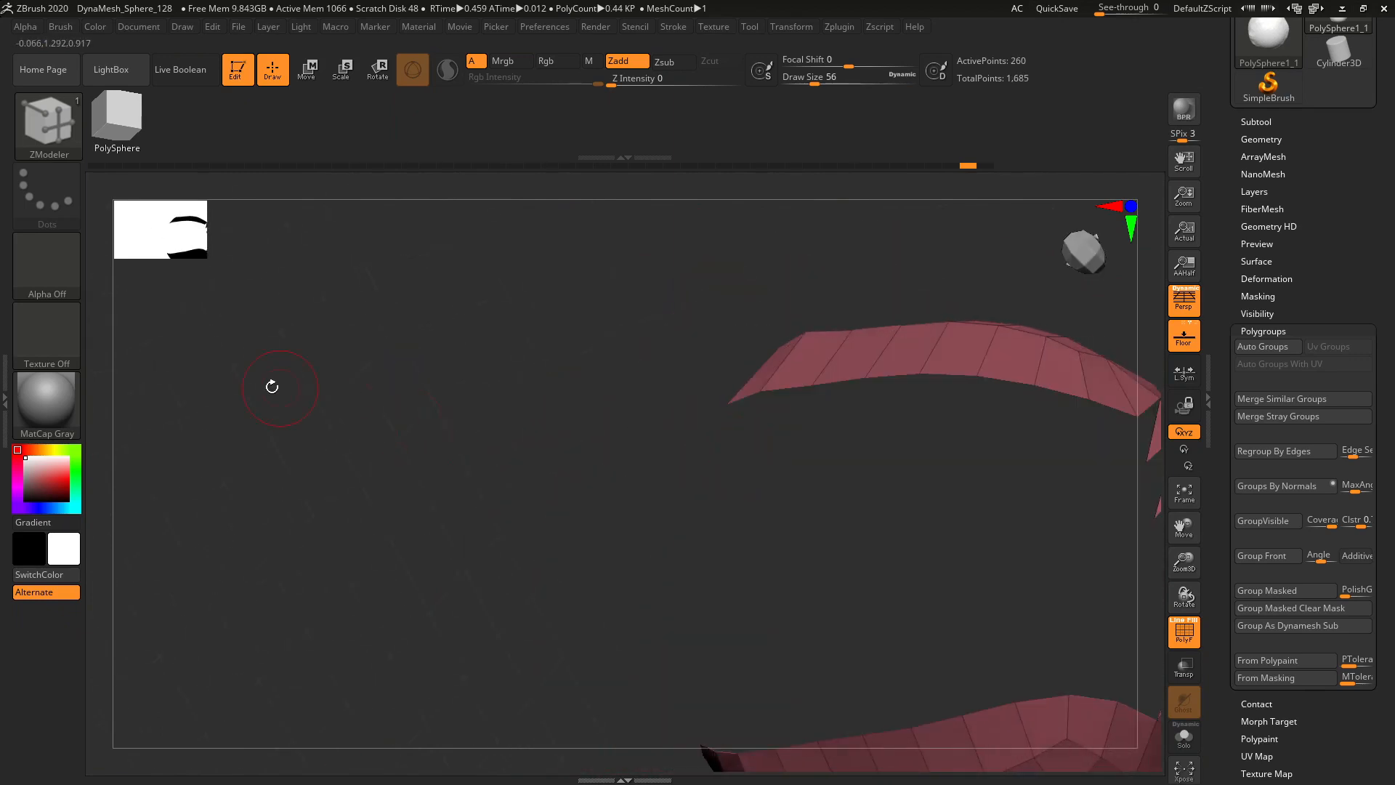
{"action": "key", "text": "ctrl+z"}
{"action": "left_click_drag", "start_coordinate": [1184, 527], "coordinate": [908, 439]}
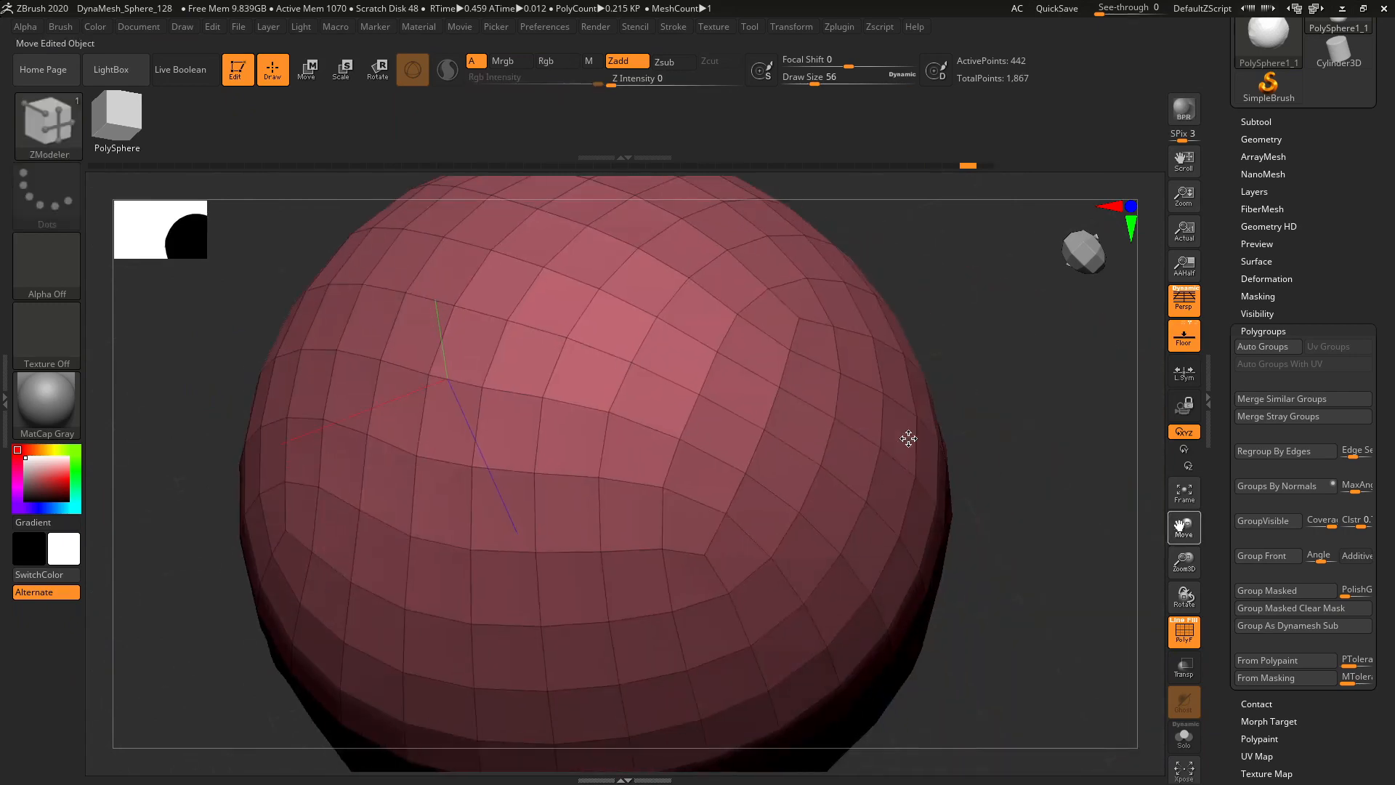
- Try deleting a complete edge loop on the underside of the pink scoop, and undo the deletion
{"action": "left_click_drag", "start_coordinate": [974, 495], "coordinate": [985, 365]}
{"action": "left_click_drag", "start_coordinate": [1000, 550], "coordinate": [1012, 479]}
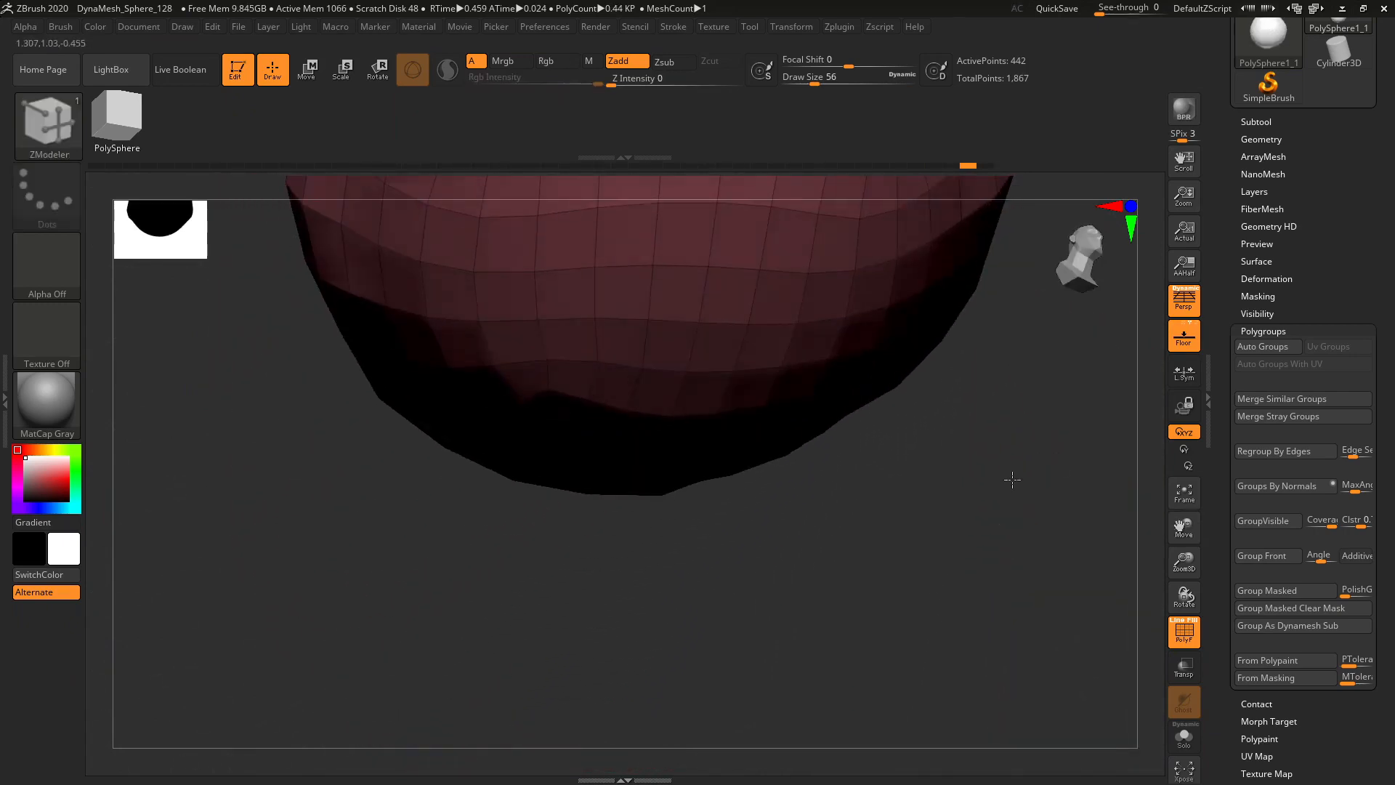
{"action": "left_click_drag", "start_coordinate": [1184, 560], "coordinate": [1184, 537]}
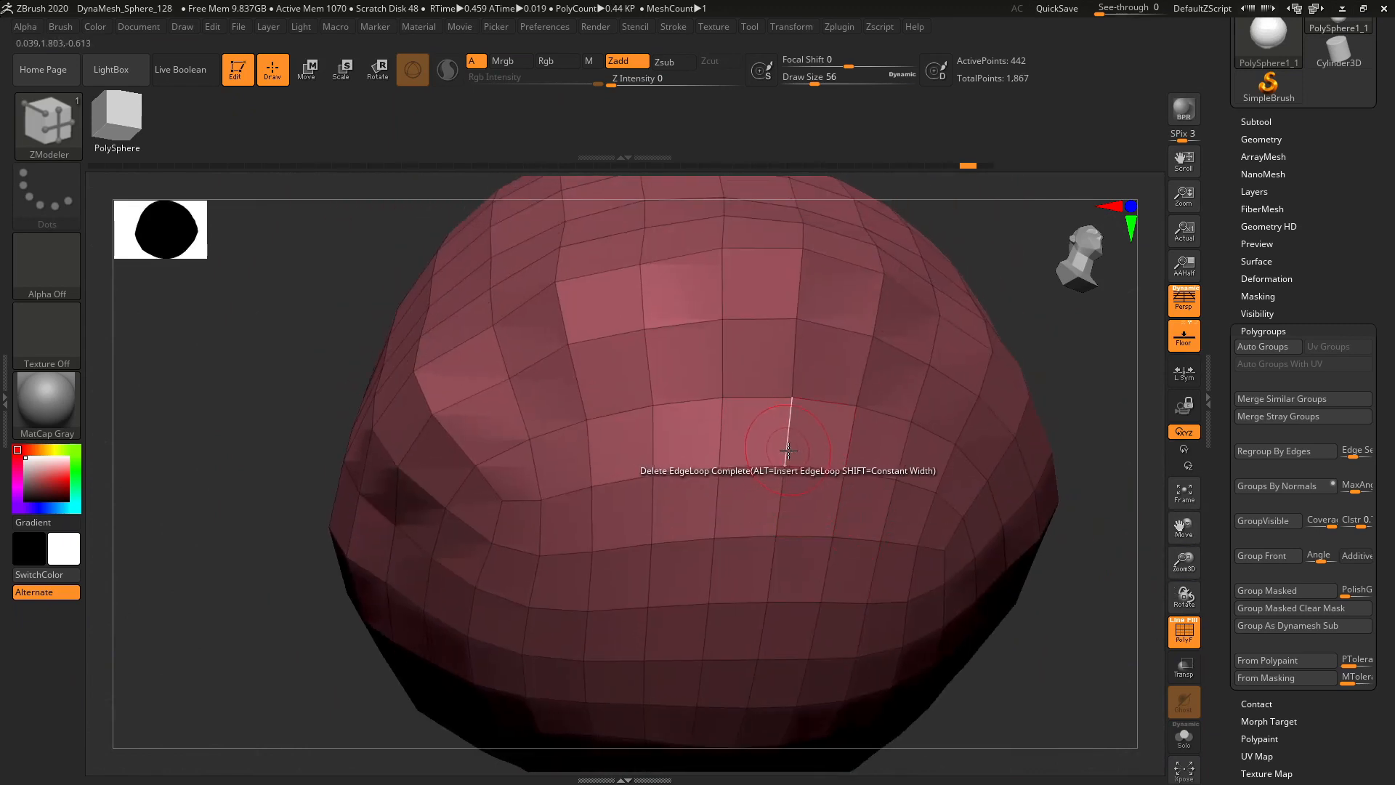
{"action": "left_click", "coordinate": [807, 465]}
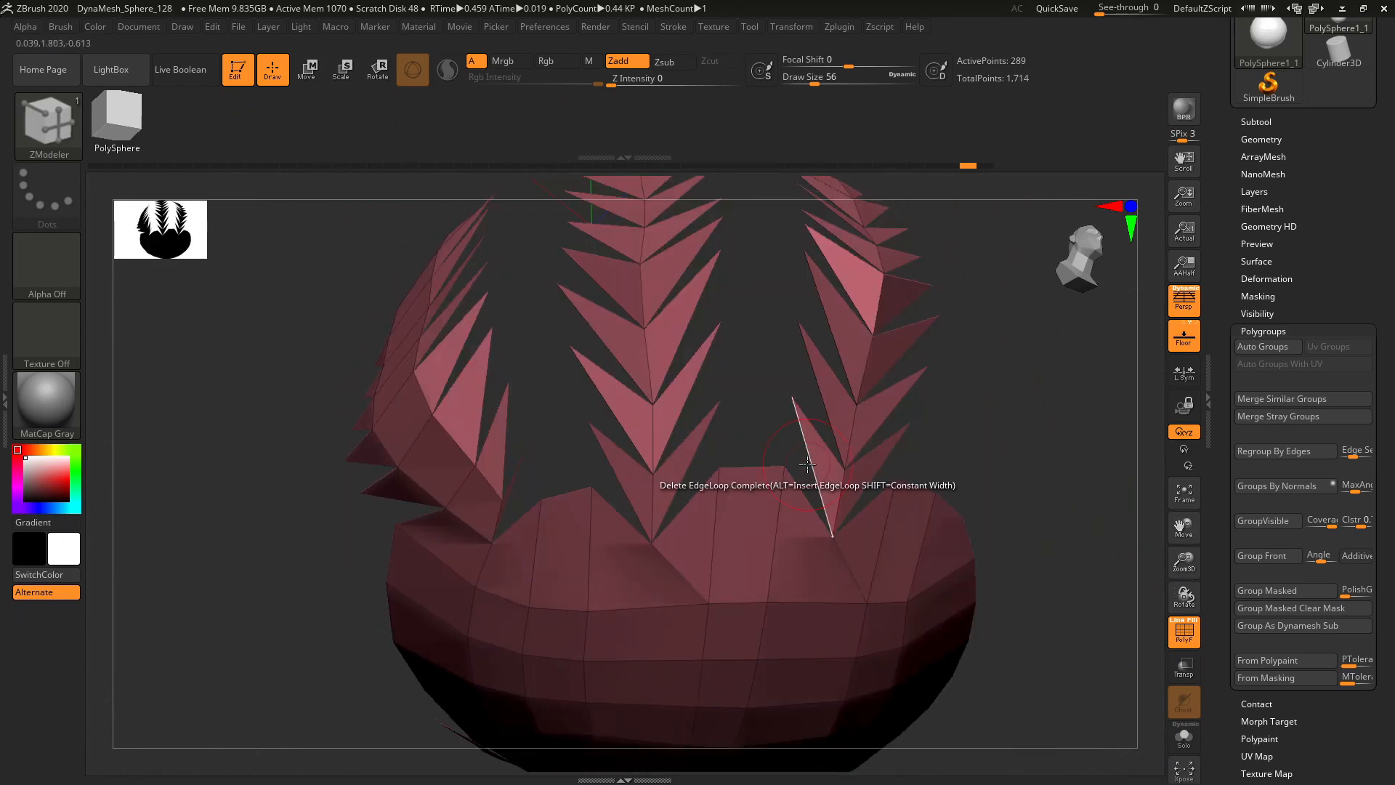
{"action": "key", "text": "ctrl+z"}
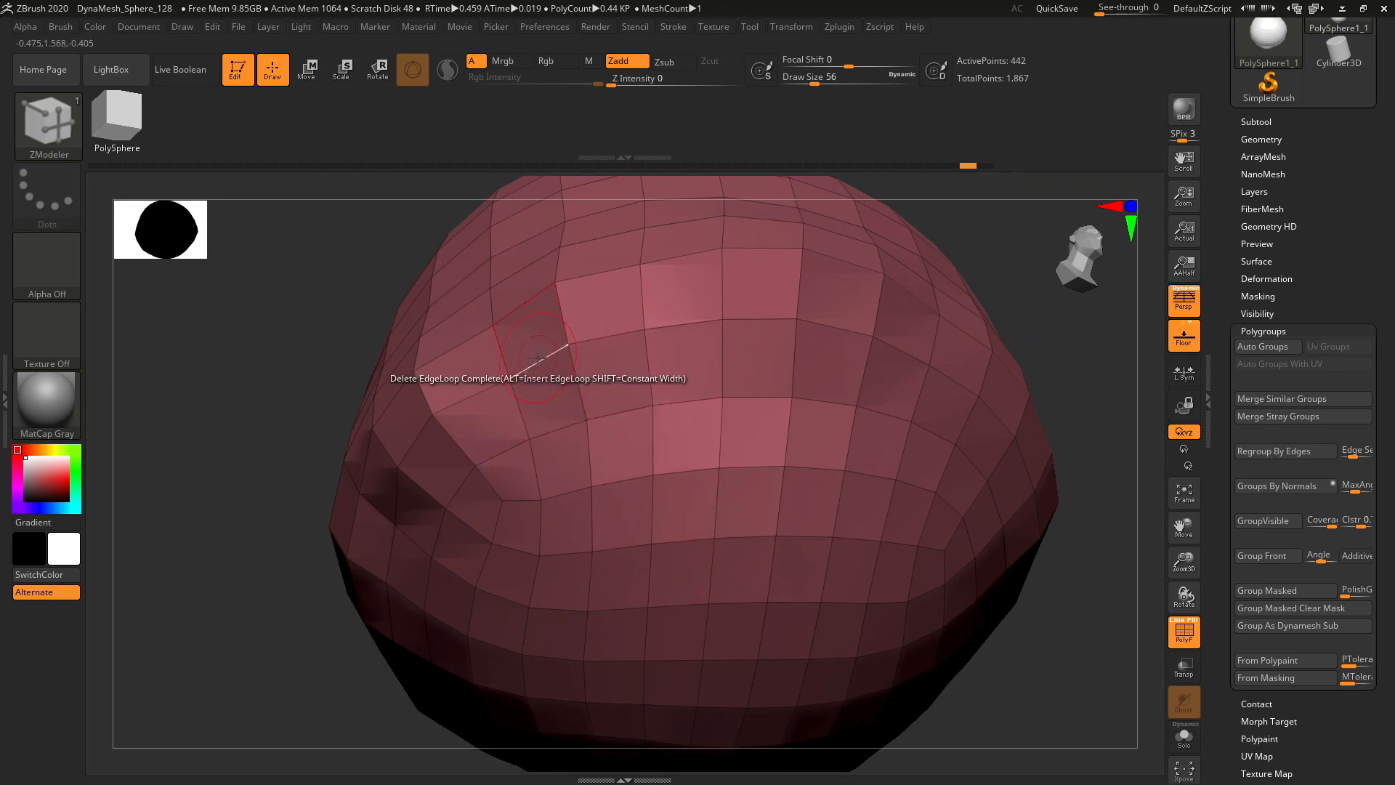
- Show all parts of the model again and examine where the cone's rim meets the pink scoop from several angles
{"action": "mouse_move", "coordinate": [1053, 548]}
{"action": "left_mouse_down"}
{"action": "mouse_move", "coordinate": [1027, 567]}
{"action": "mouse_move", "coordinate": [1049, 528]}
{"action": "mouse_move", "coordinate": [1205, 583]}
{"action": "mouse_move", "coordinate": [1185, 546]}
{"action": "left_mouse_up"}
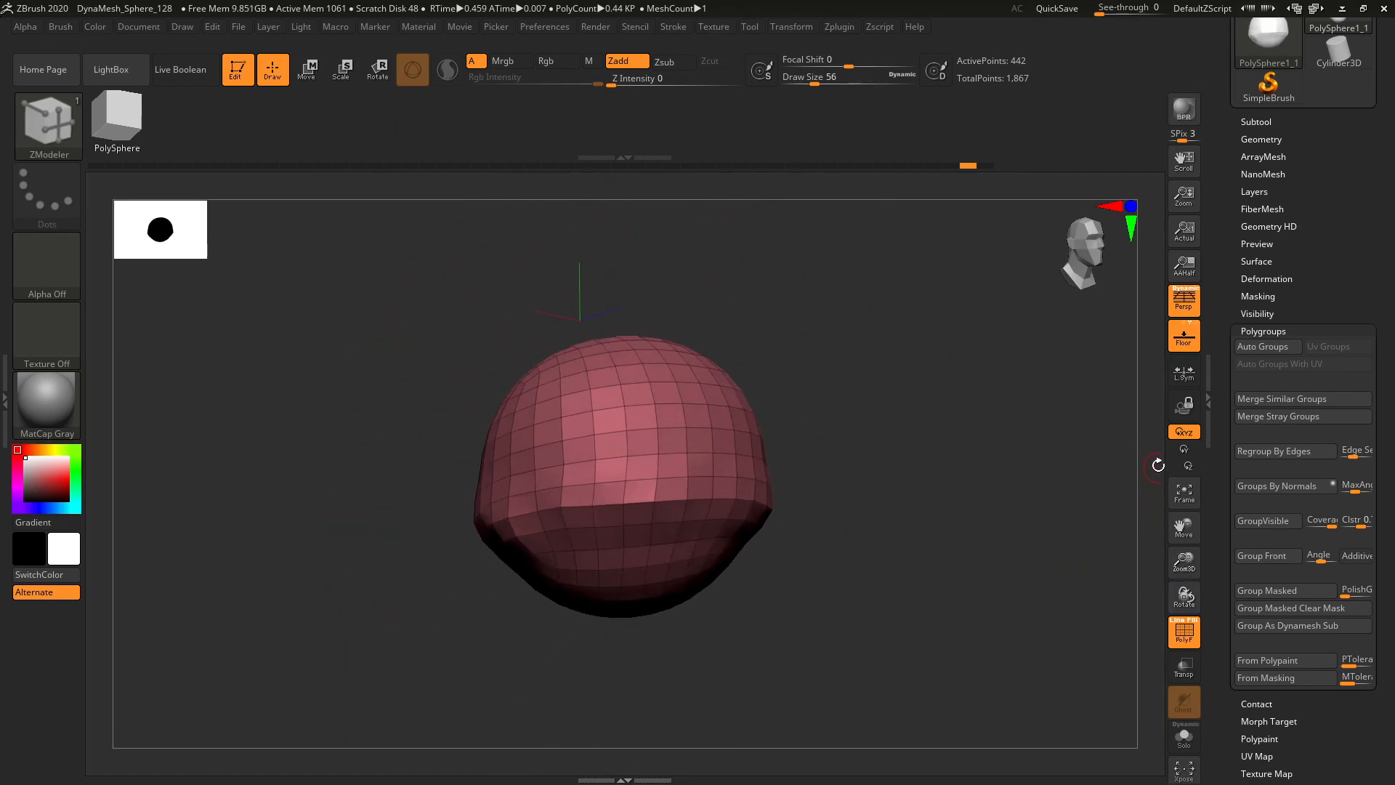
{"action": "key", "text": "ctrl"}
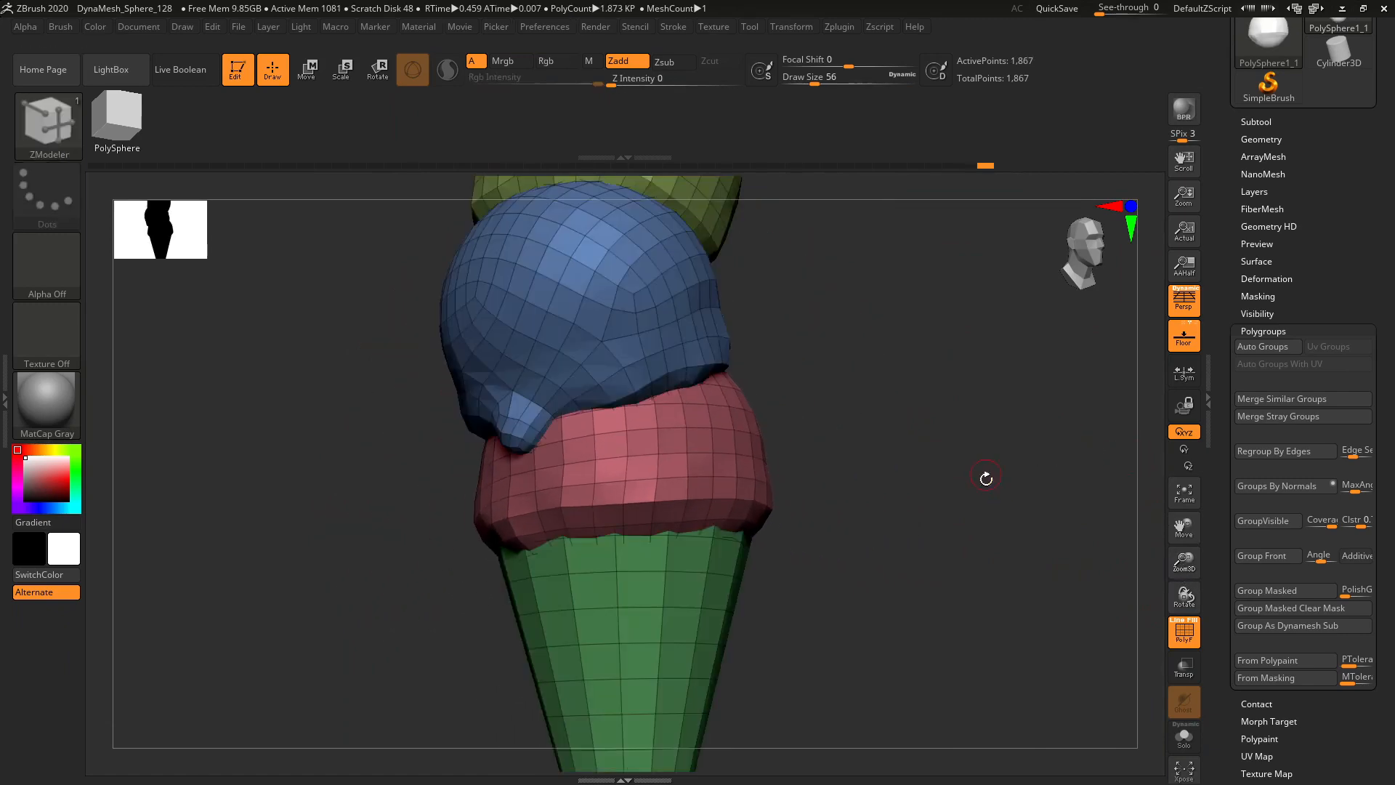
{"action": "left_click_drag", "start_coordinate": [984, 473], "coordinate": [944, 473]}
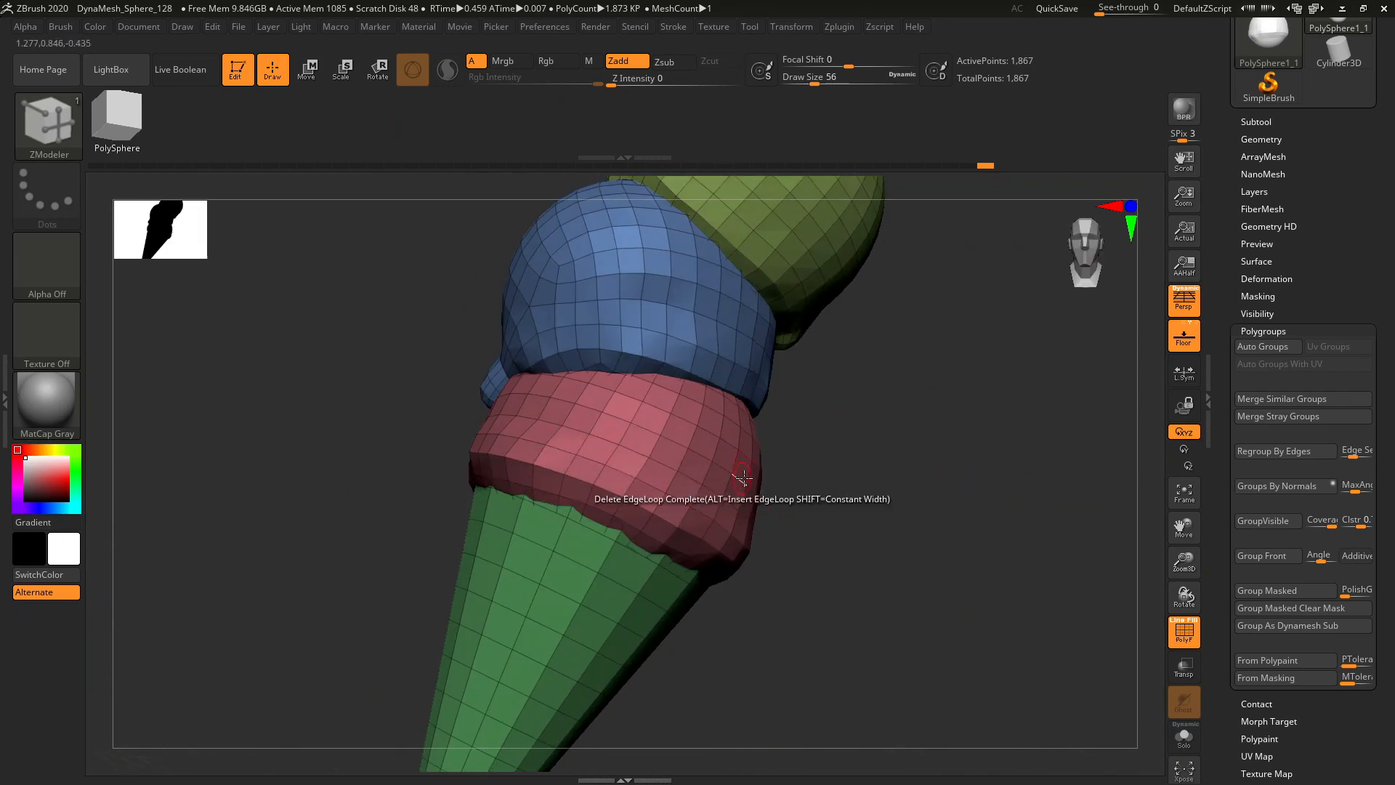
{"action": "left_click_drag", "start_coordinate": [727, 486], "coordinate": [535, 403]}
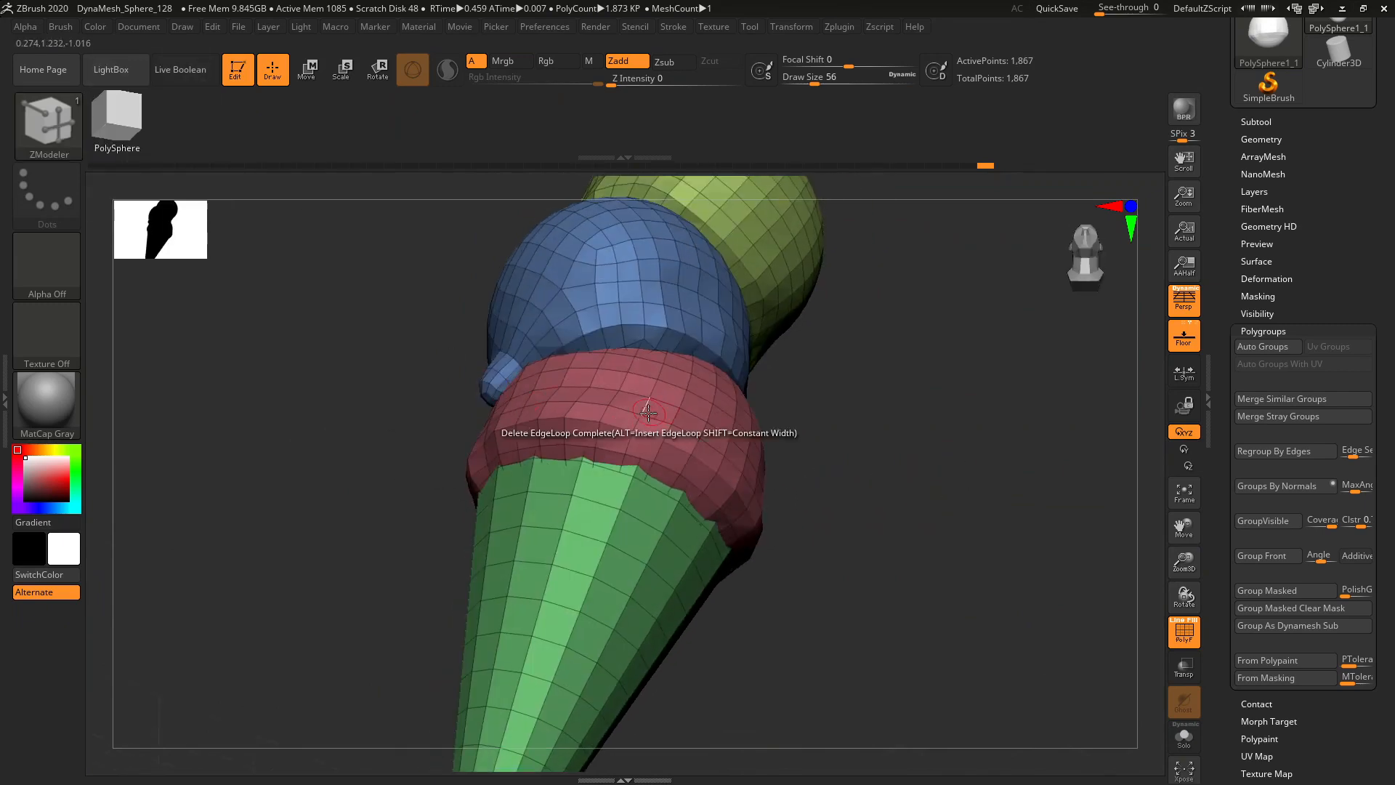
{"action": "left_click_drag", "start_coordinate": [1199, 566], "coordinate": [1115, 445]}
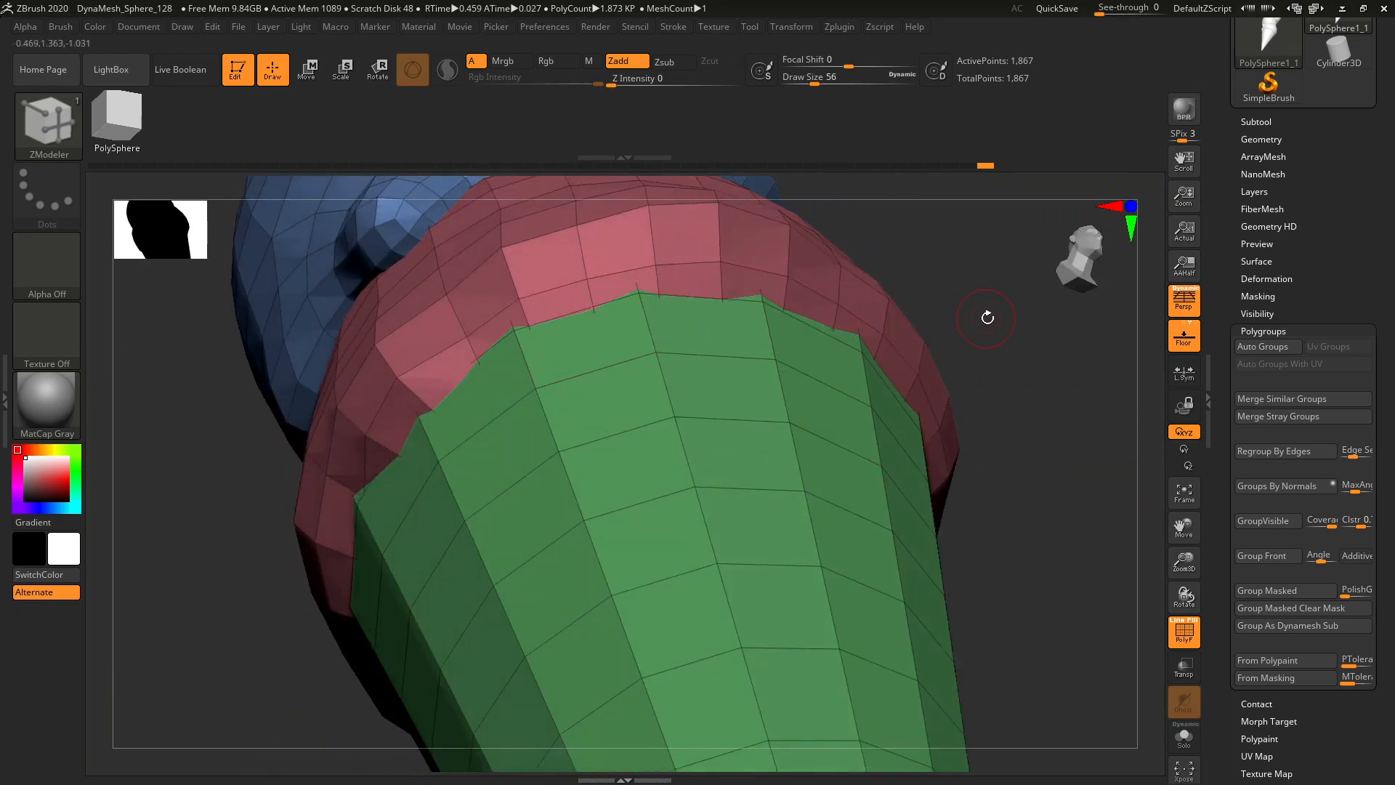
{"action": "left_click_drag", "start_coordinate": [984, 315], "coordinate": [865, 385]}
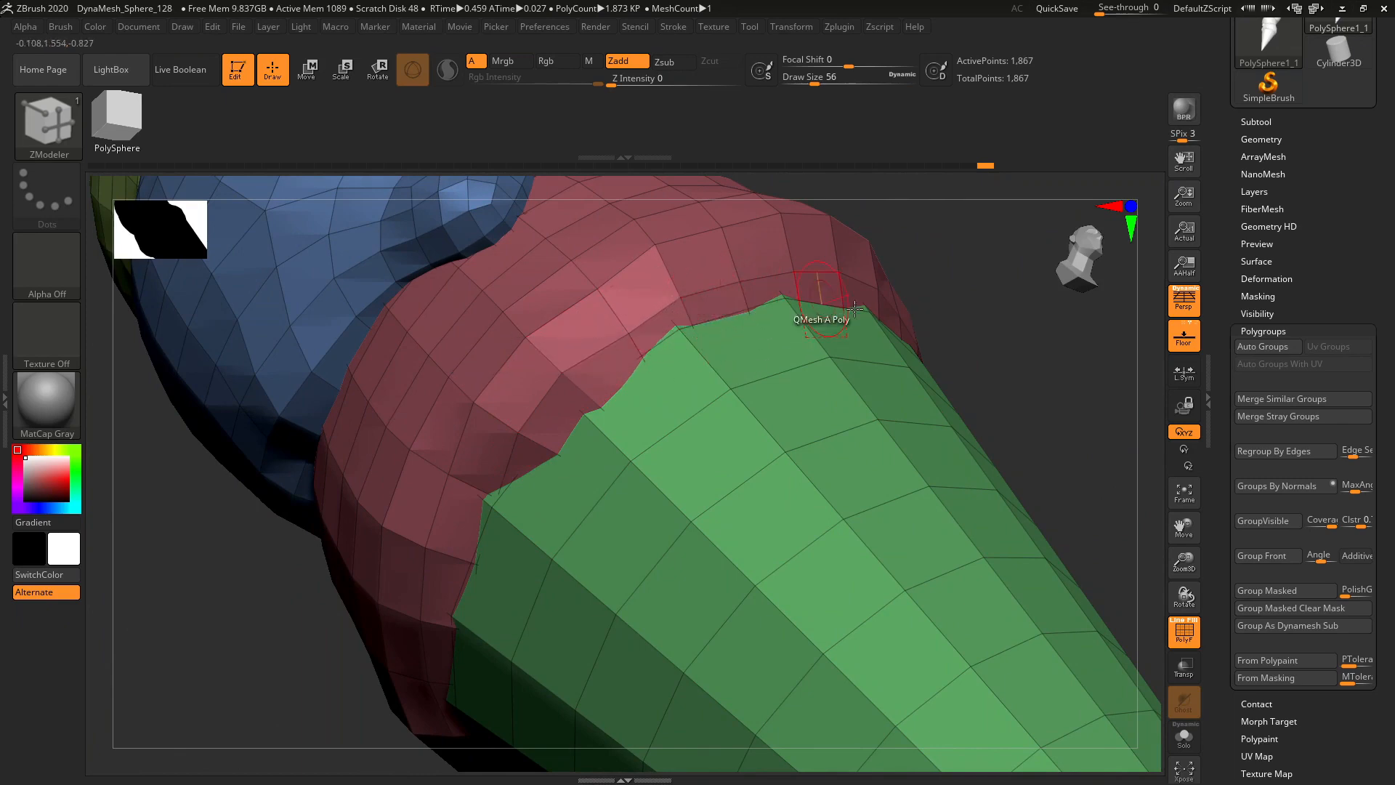
{"action": "left_click_drag", "start_coordinate": [944, 320], "coordinate": [908, 385]}
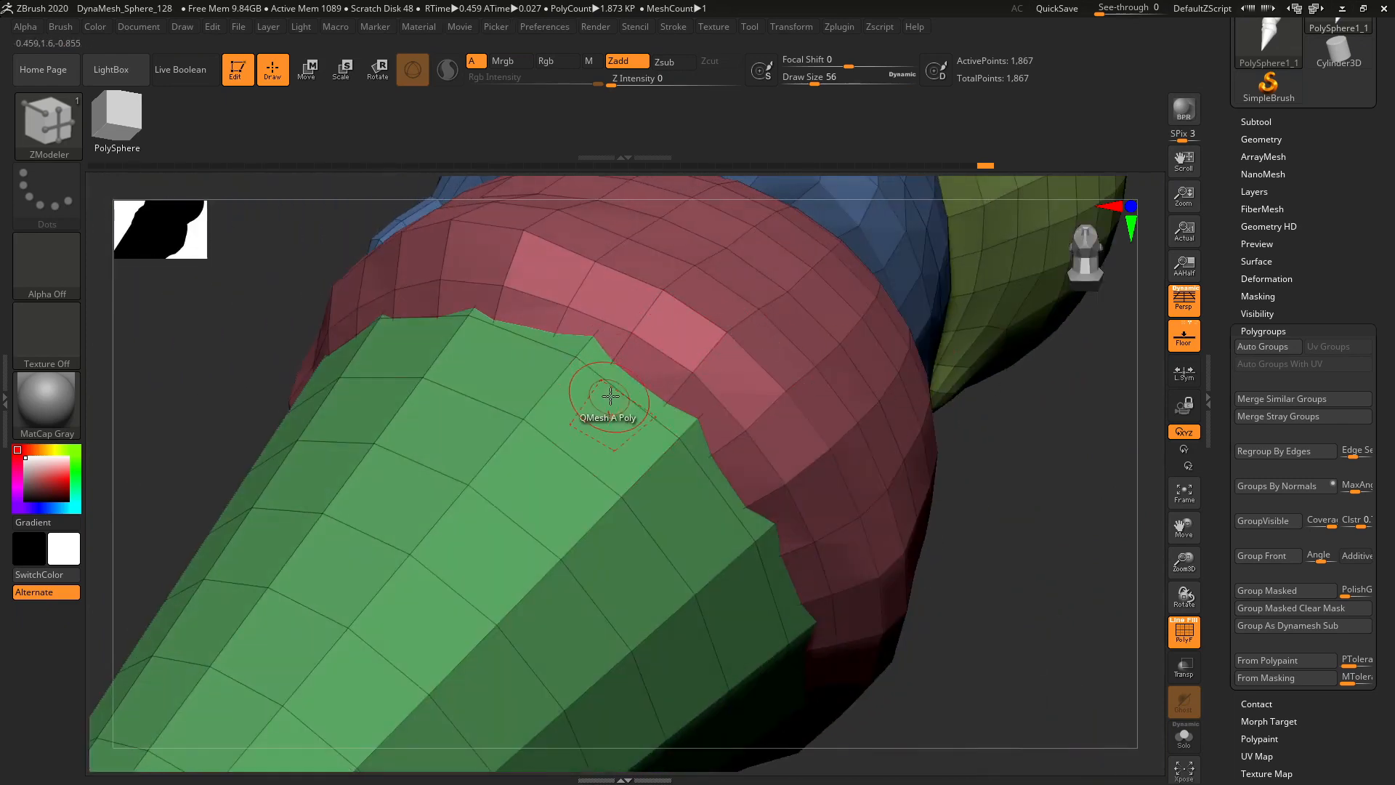
{"action": "left_click_drag", "start_coordinate": [1006, 613], "coordinate": [1011, 530]}
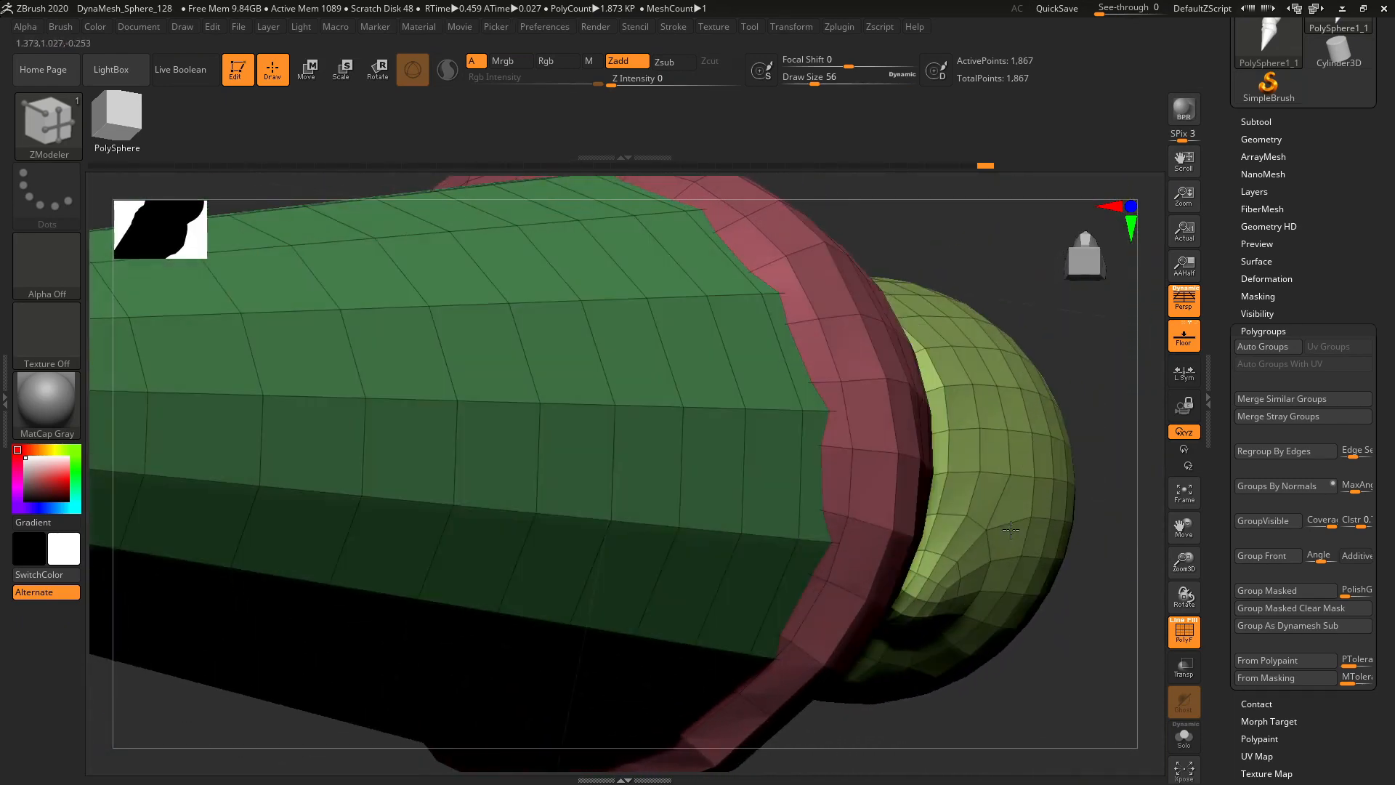
- Isolate the pink scoop, set the ZModeler polygon action to Delete with A Single Poly, and delete one polygon on its underside
{"action": "key", "text": "ctrl+shift"}
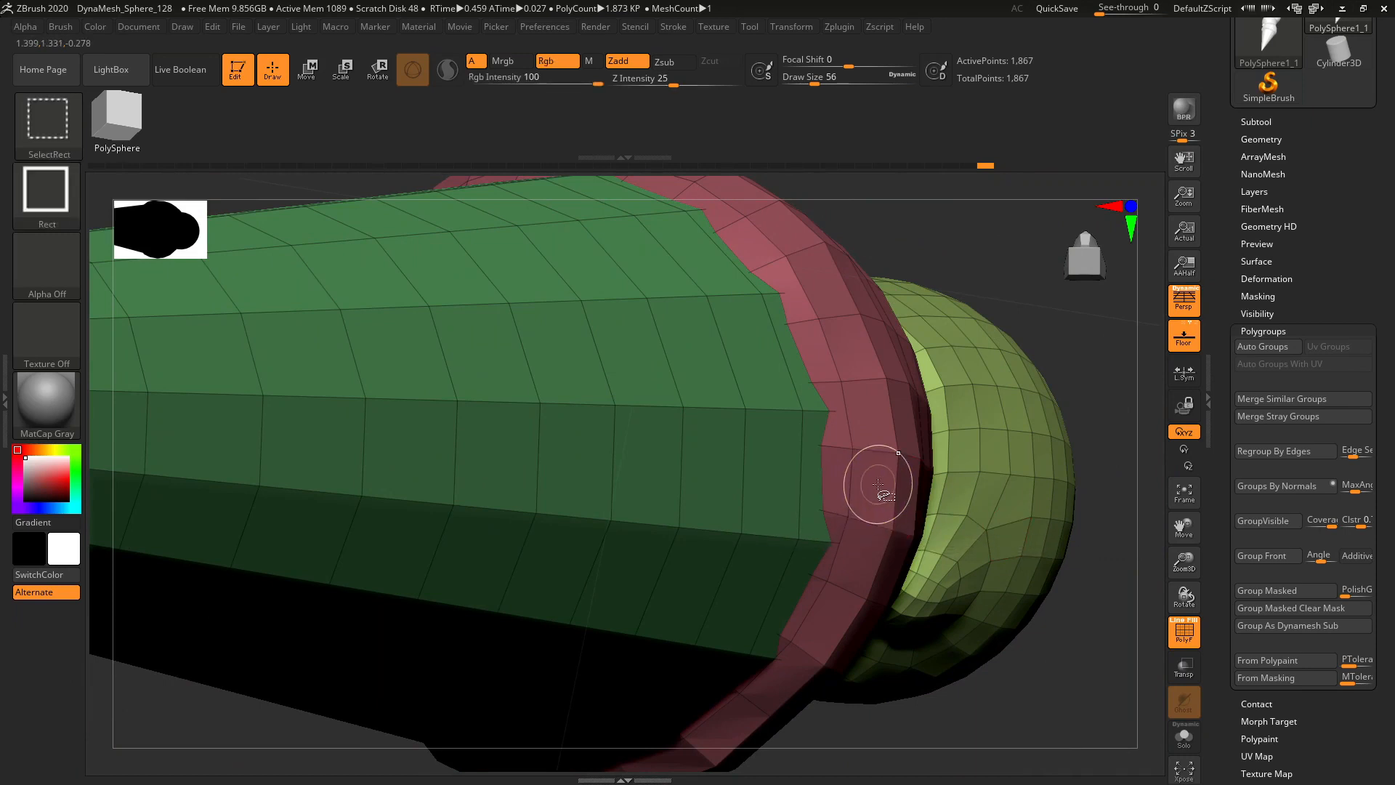
{"action": "left_click", "coordinate": [878, 484], "text": "ctrl+shift"}
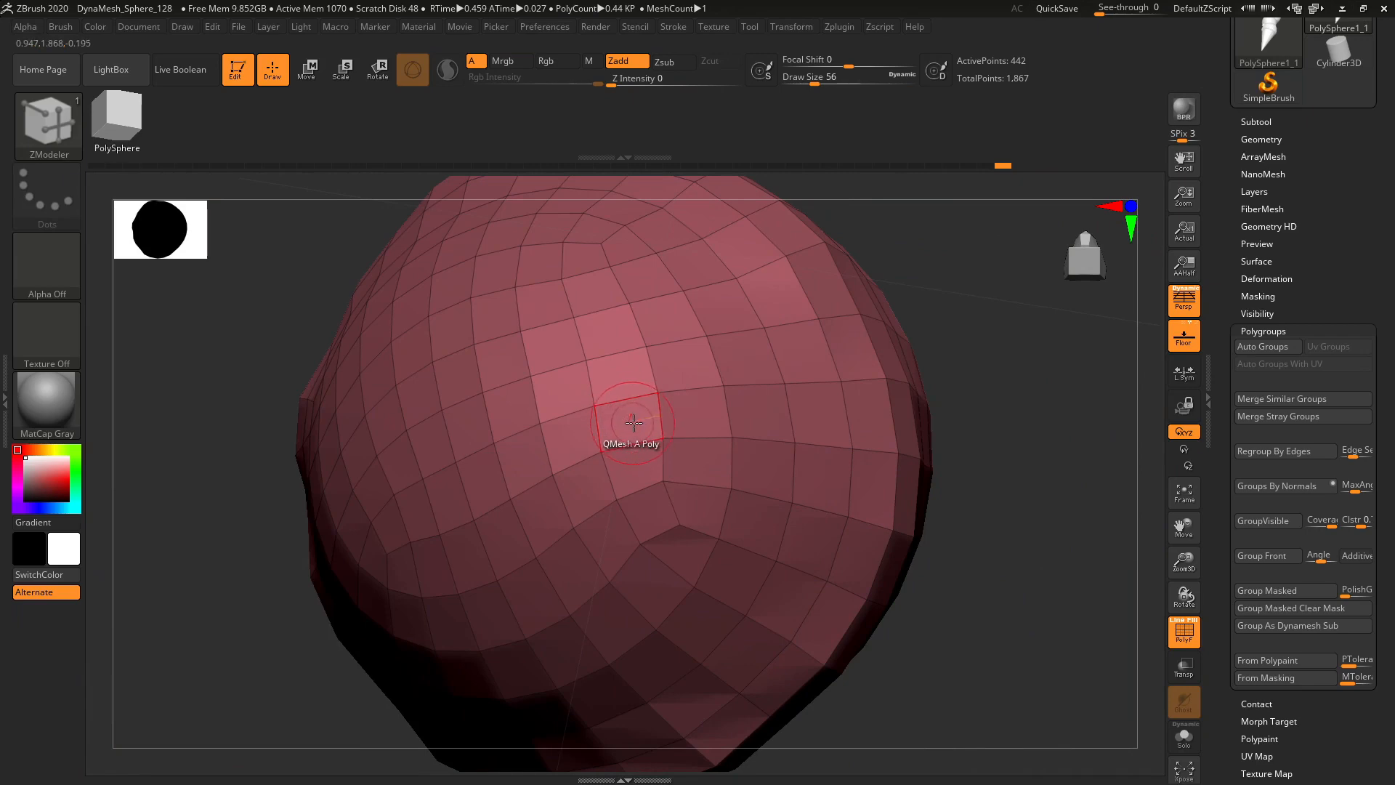
{"action": "left_click_drag", "start_coordinate": [1185, 560], "coordinate": [996, 451]}
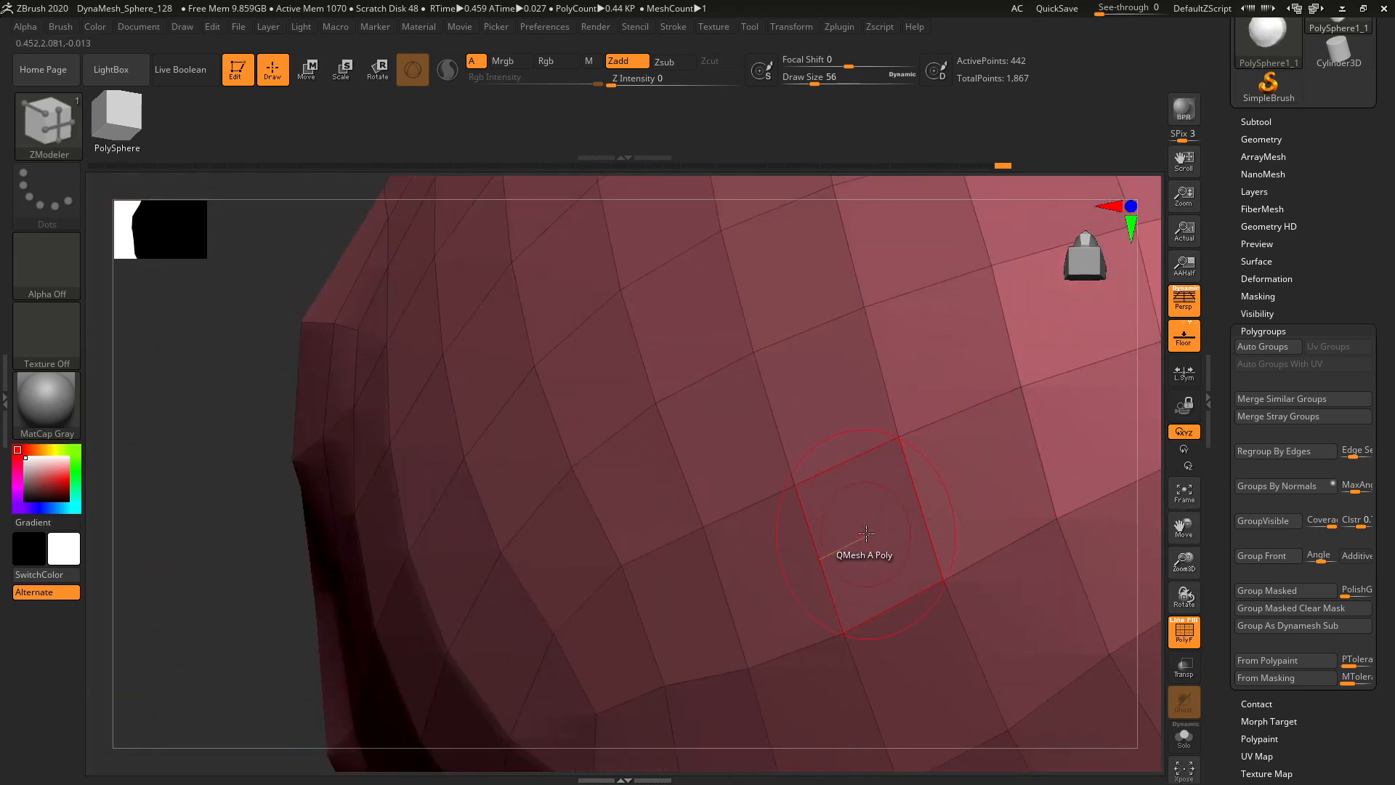
{"action": "key", "text": "space"}
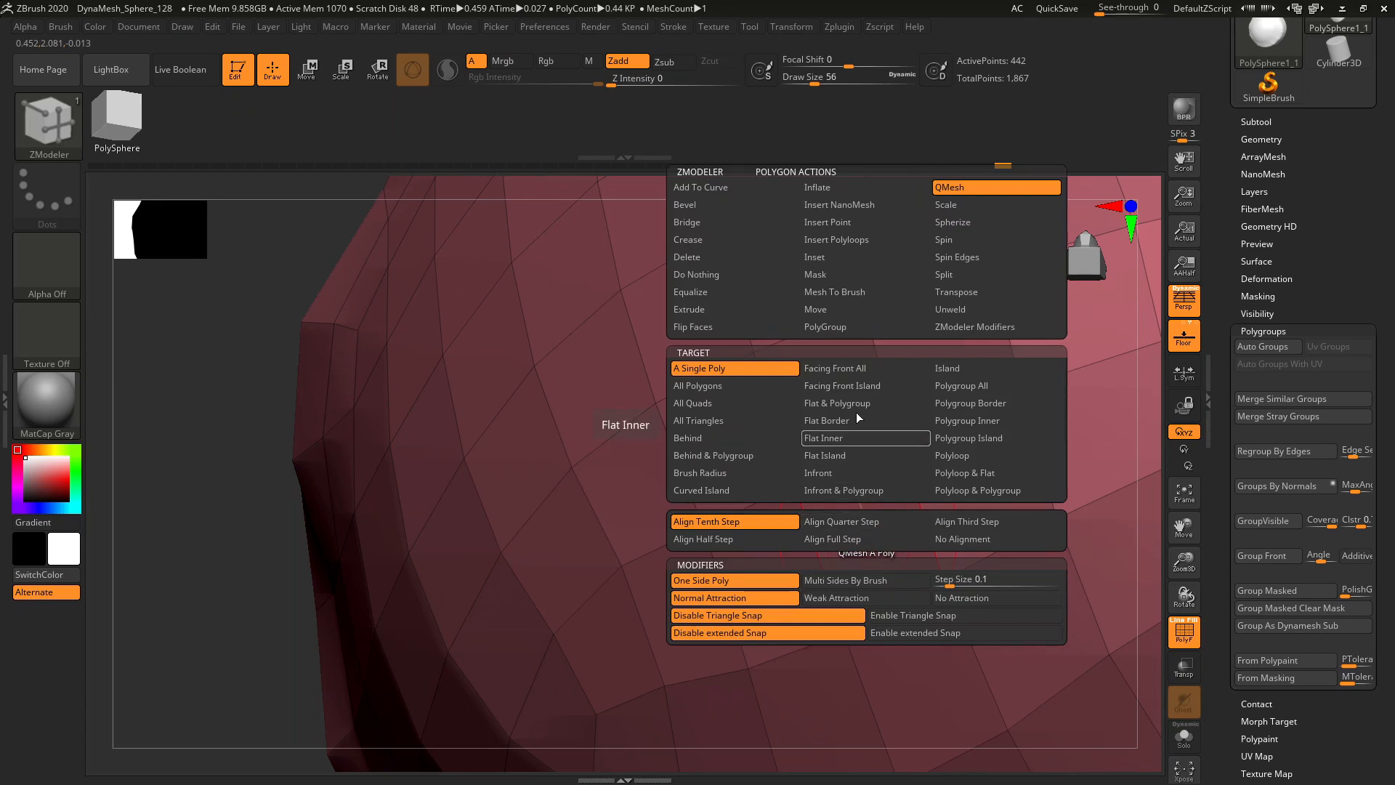
{"action": "left_click", "coordinate": [694, 258]}
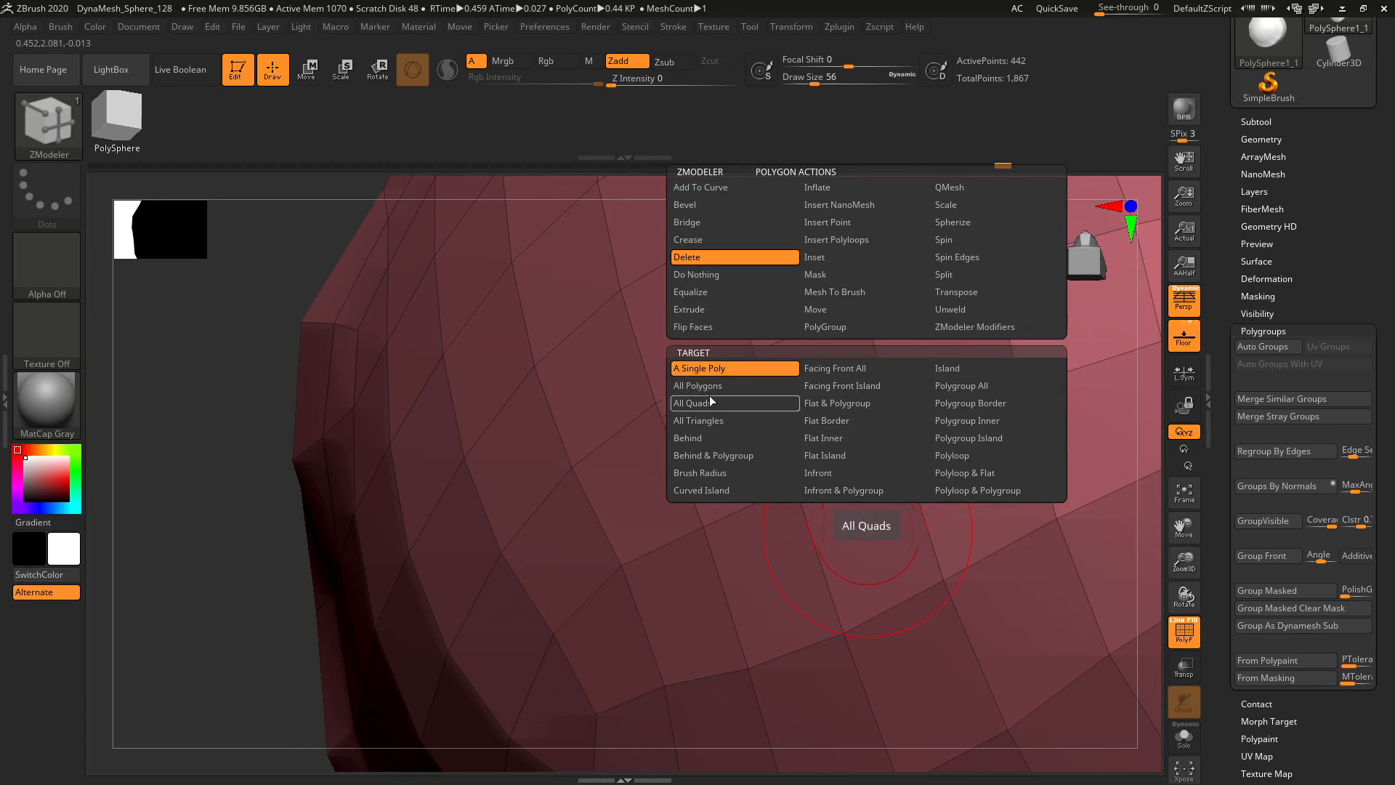
{"action": "left_click", "coordinate": [734, 369]}
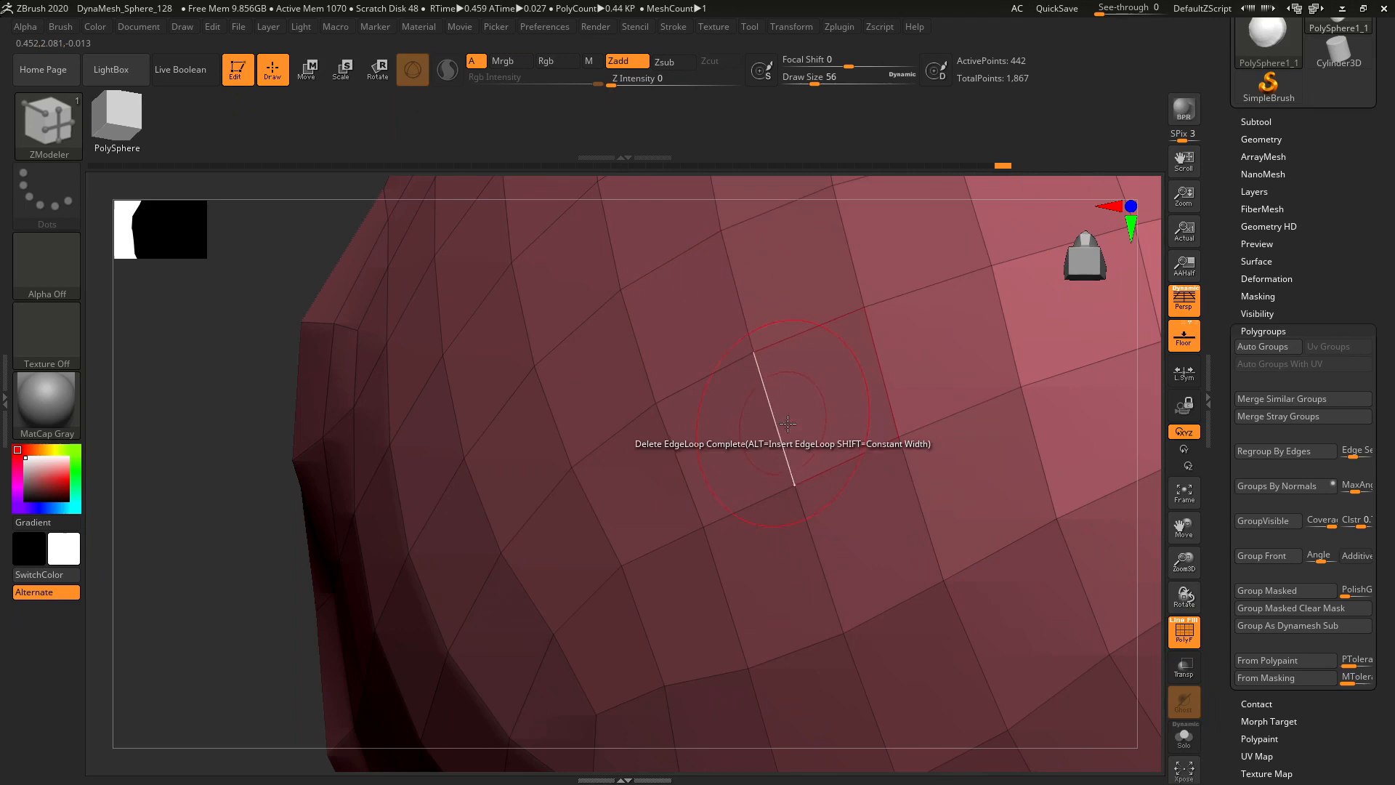
{"action": "left_click", "coordinate": [835, 412]}
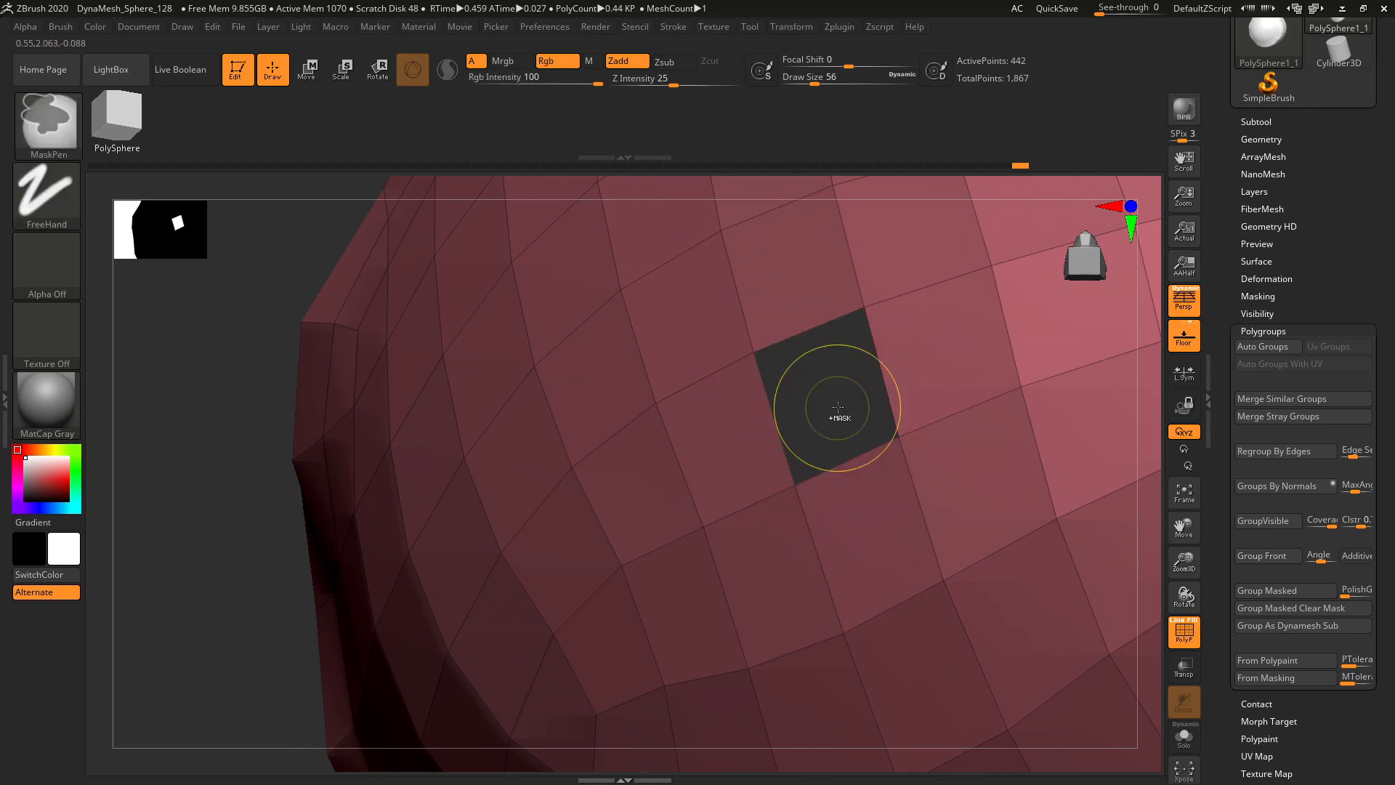
- Delete the adjacent polygons on the scoop's underside to open a three-by-three polygon hole
{"action": "left_click_drag", "start_coordinate": [1199, 523], "coordinate": [1075, 521]}
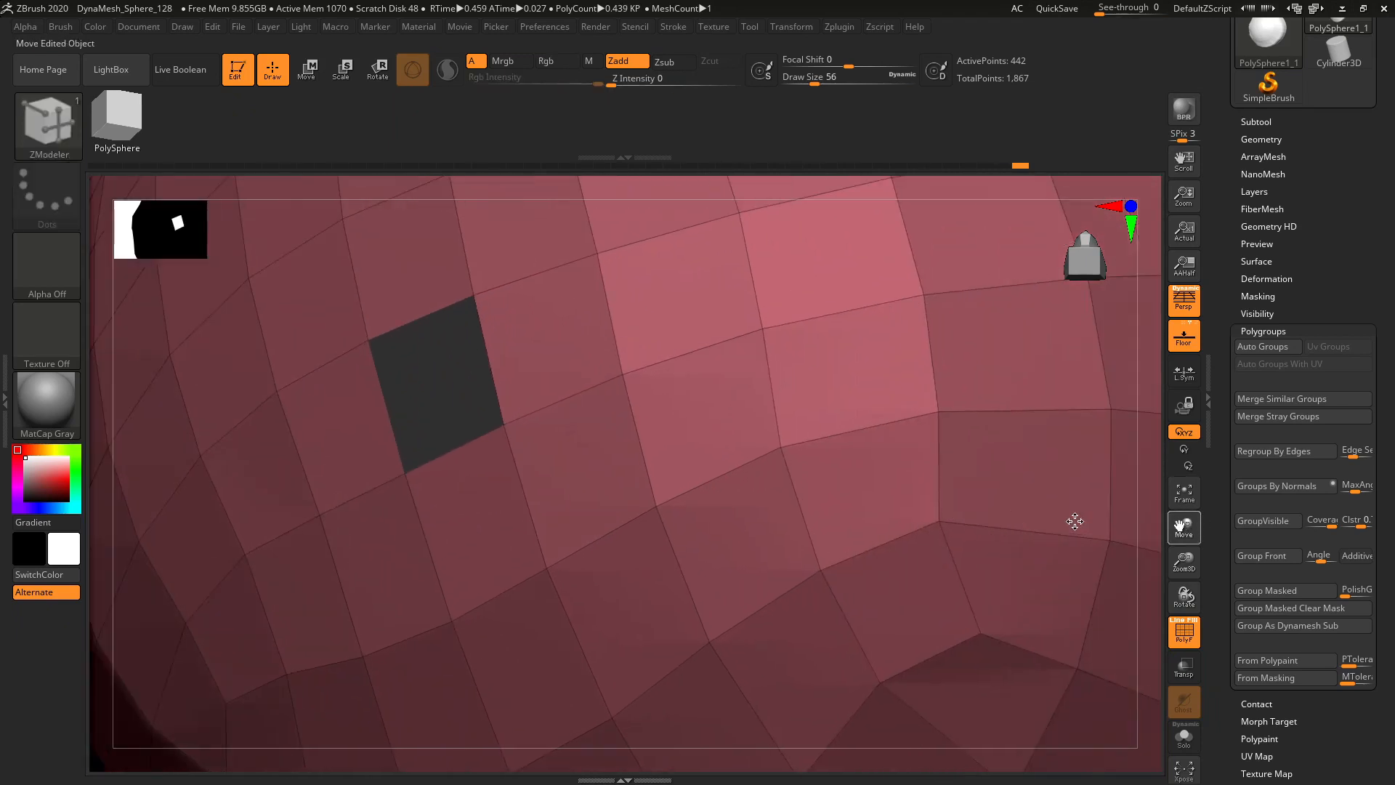
{"action": "left_click_drag", "start_coordinate": [1147, 451], "coordinate": [1156, 509]}
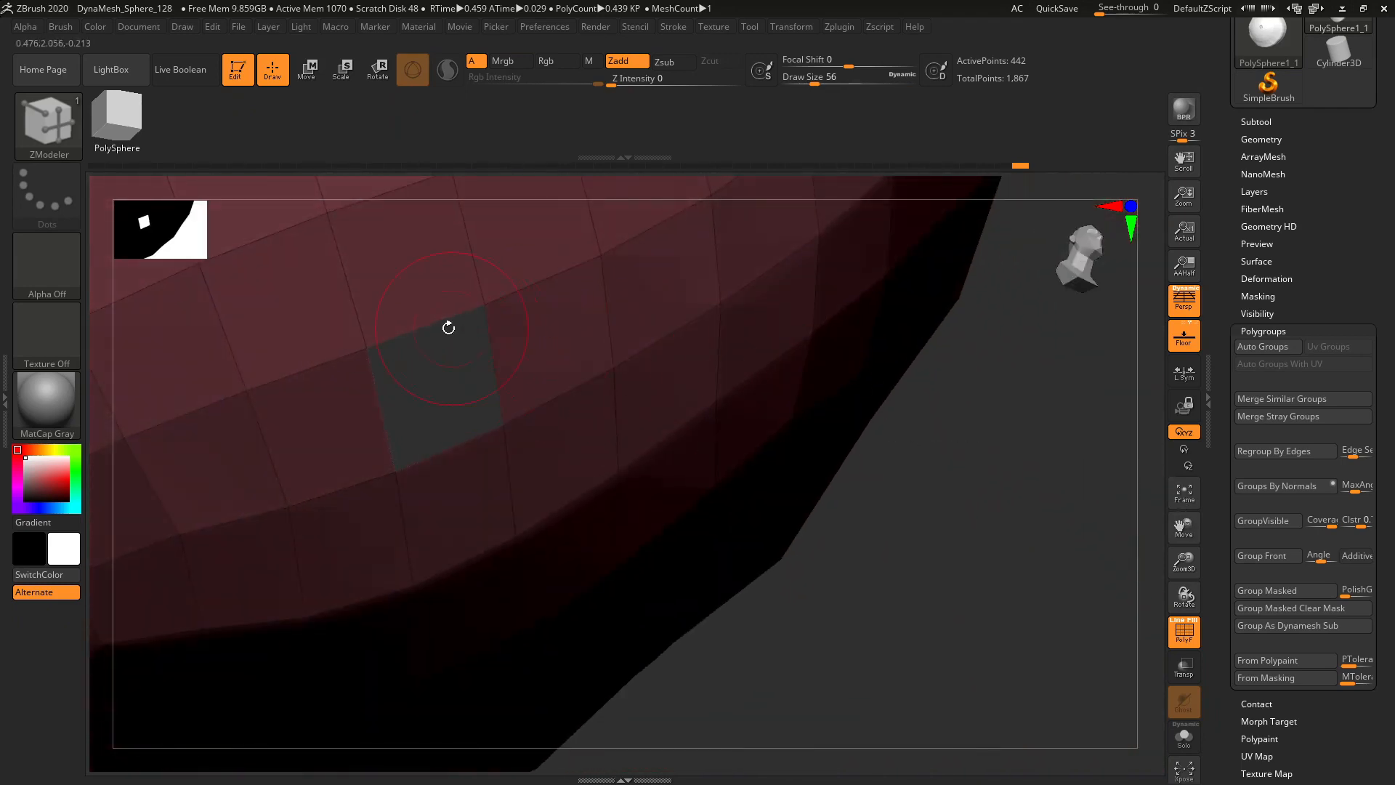
{"action": "left_click_drag", "start_coordinate": [1046, 577], "coordinate": [1003, 516]}
{"action": "key", "text": "ctrl"}
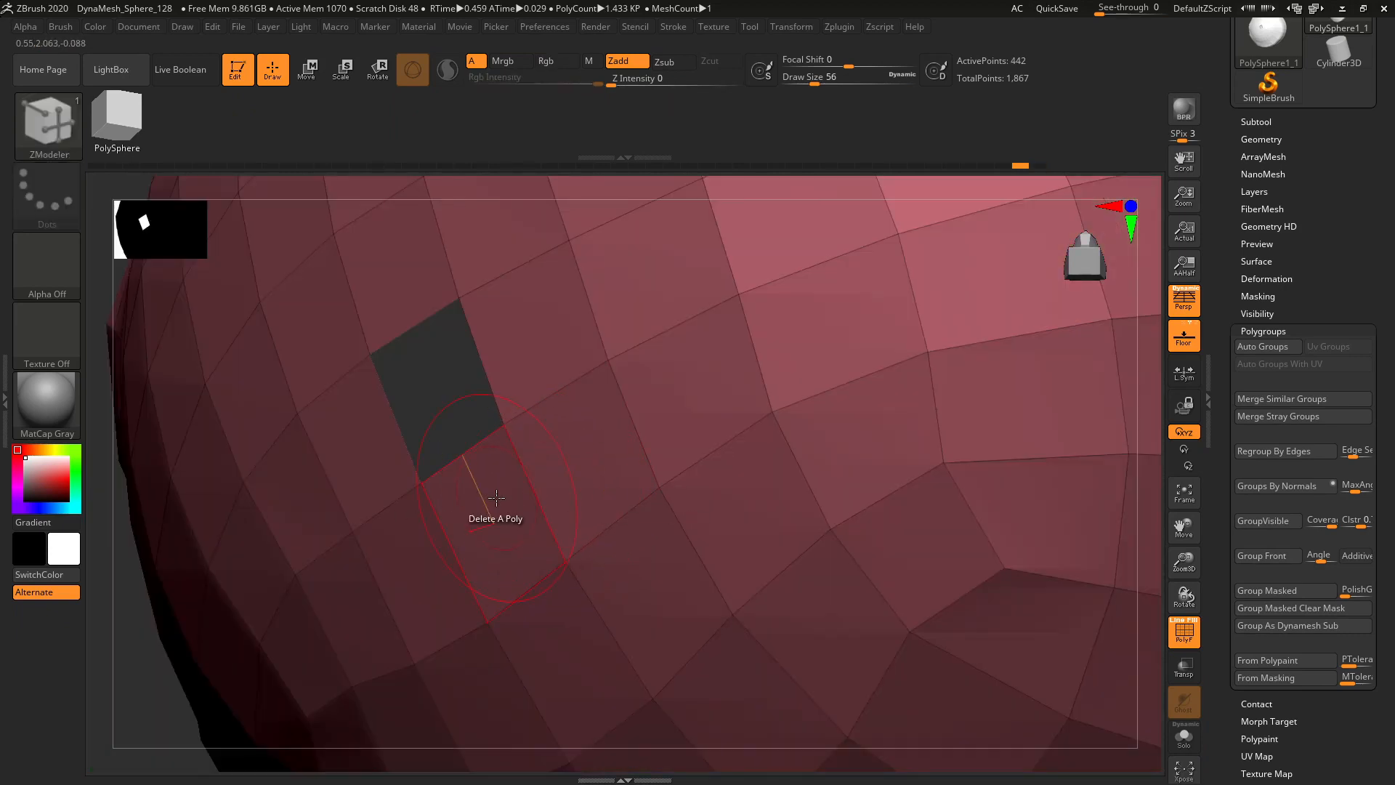
{"action": "left_click", "coordinate": [483, 516]}
{"action": "left_click", "coordinate": [576, 489]}
{"action": "left_click", "coordinate": [563, 343]}
{"action": "left_click", "coordinate": [646, 255]}
{"action": "left_click", "coordinate": [676, 378]}
{"action": "left_click", "coordinate": [727, 523]}
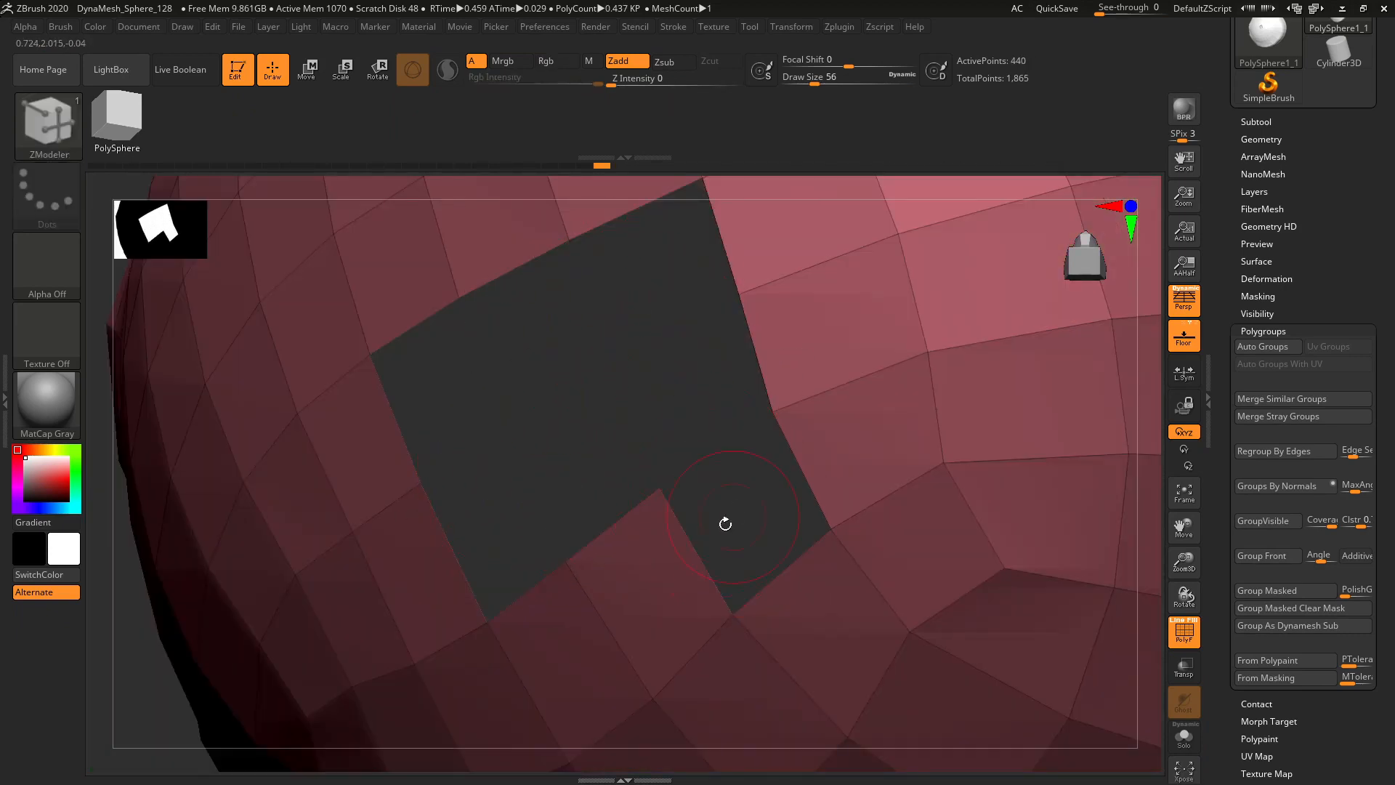
{"action": "left_click", "coordinate": [647, 553]}
- Turn on double-sided display for the mesh in its Display Properties
{"action": "left_click_drag", "start_coordinate": [1184, 561], "coordinate": [1184, 538]}
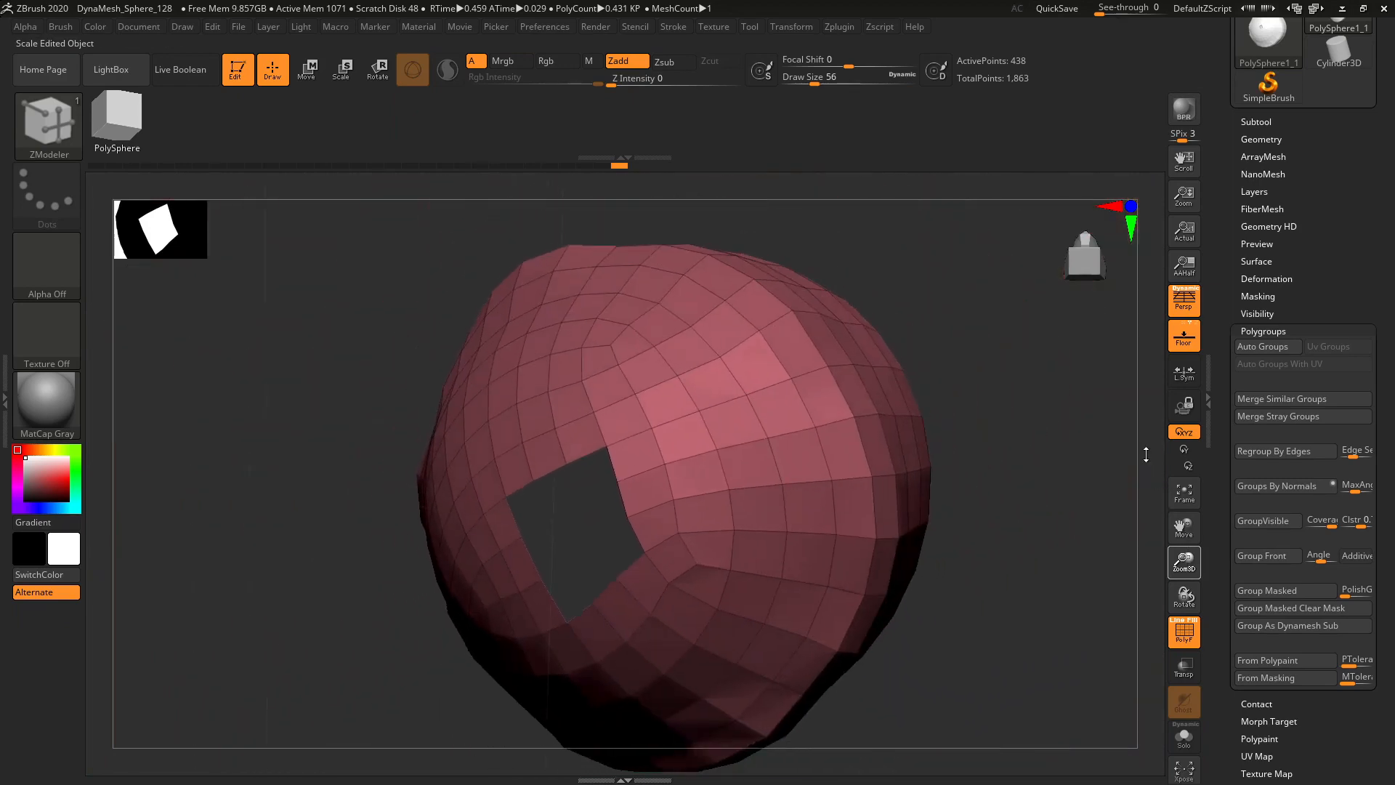
{"action": "left_click_drag", "start_coordinate": [1090, 436], "coordinate": [1090, 639]}
{"action": "left_click_drag", "start_coordinate": [1224, 615], "coordinate": [1224, 484]}
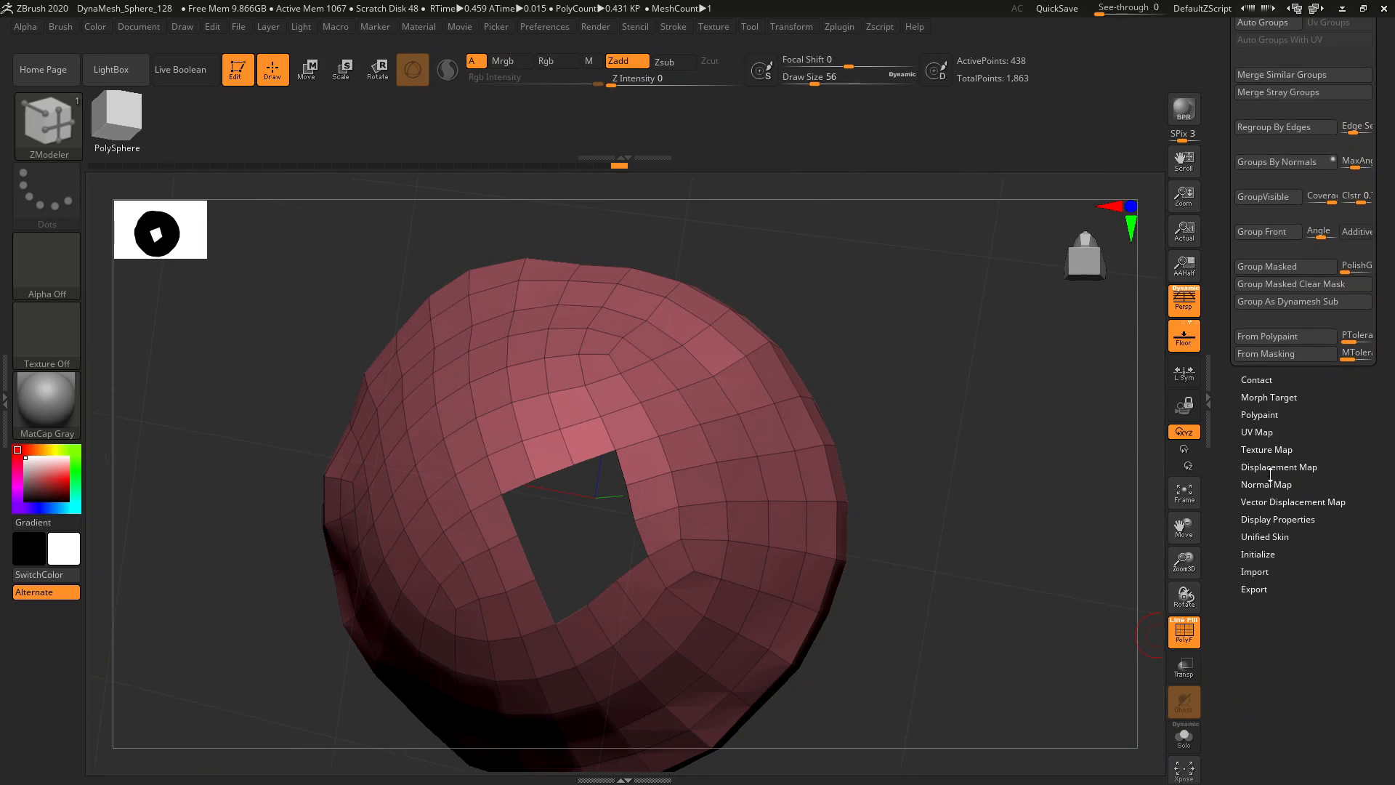
{"action": "left_click", "coordinate": [1277, 520]}
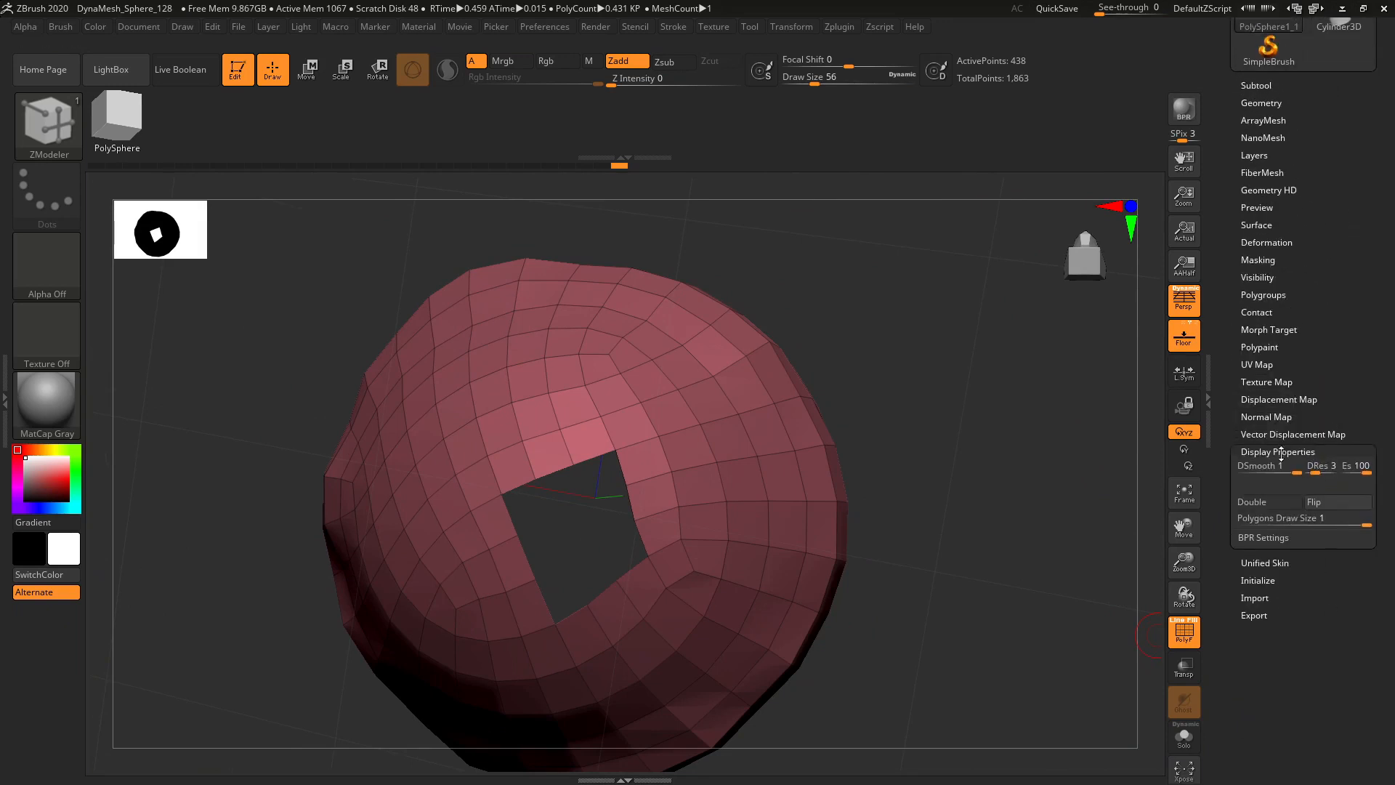
{"action": "left_click", "coordinate": [1262, 503]}
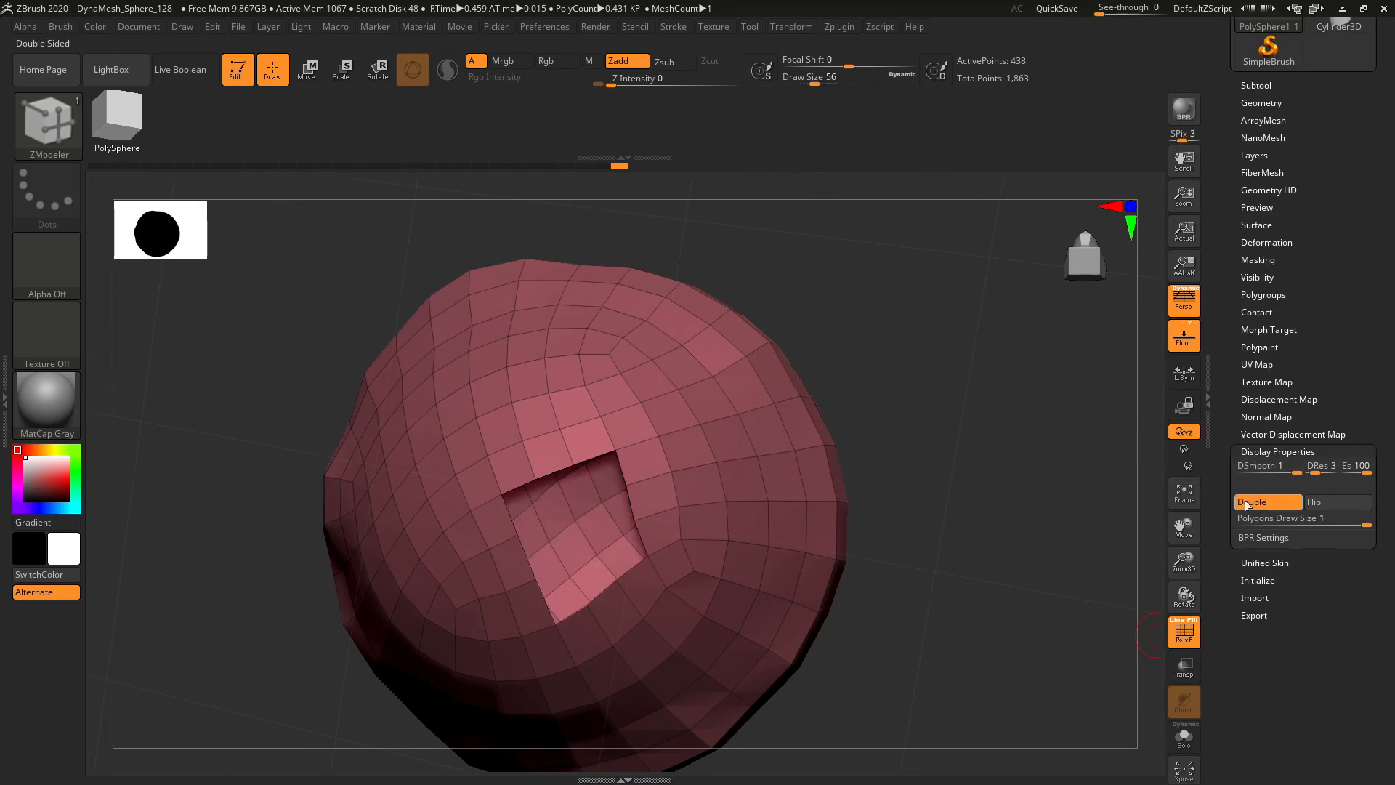
- Show the whole model to check how the cone covers the scoop's underside, and isolate the pink scoop again
{"action": "mouse_move", "coordinate": [1098, 436]}
{"action": "left_mouse_down"}
{"action": "mouse_move", "coordinate": [1078, 473]}
{"action": "mouse_move", "coordinate": [1106, 493]}
{"action": "mouse_move", "coordinate": [1112, 458]}
{"action": "mouse_move", "coordinate": [1090, 481]}
{"action": "mouse_move", "coordinate": [1105, 449]}
{"action": "left_mouse_up"}
{"action": "key", "text": "ctrl"}
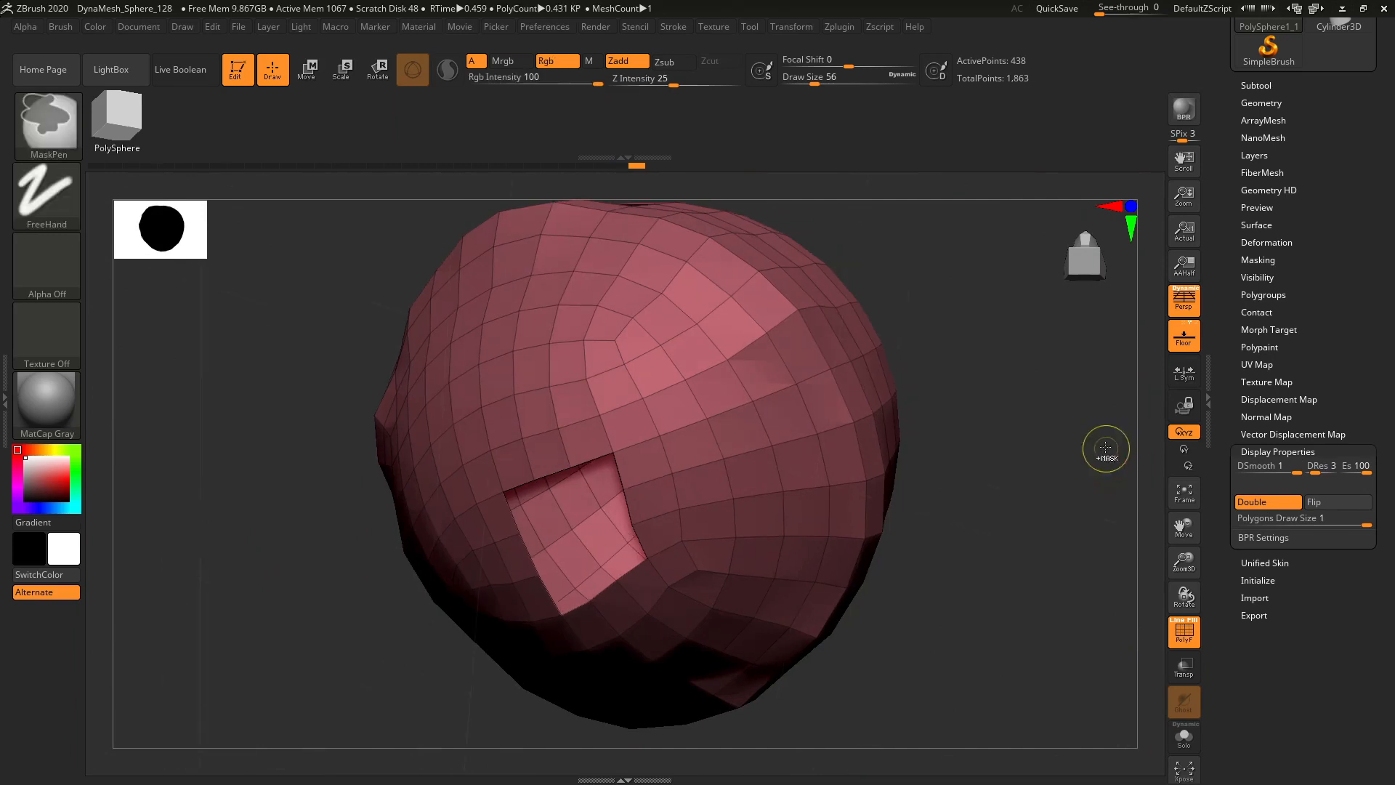
{"action": "key", "text": "ctrl+shift"}
{"action": "left_click", "coordinate": [1054, 418], "text": "ctrl+shift"}
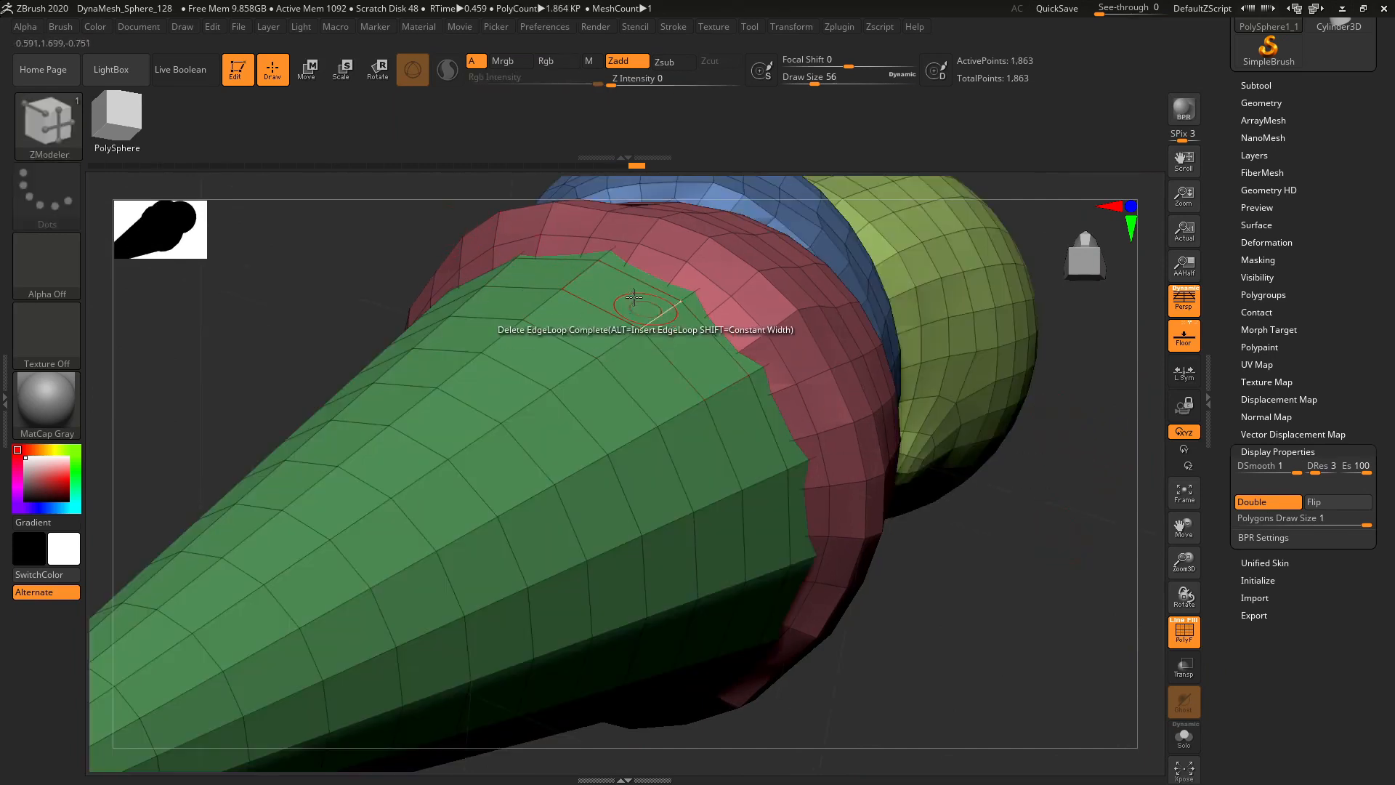
{"action": "left_click_drag", "start_coordinate": [1072, 625], "coordinate": [1067, 588]}
{"action": "key", "text": "ctrl+shift"}
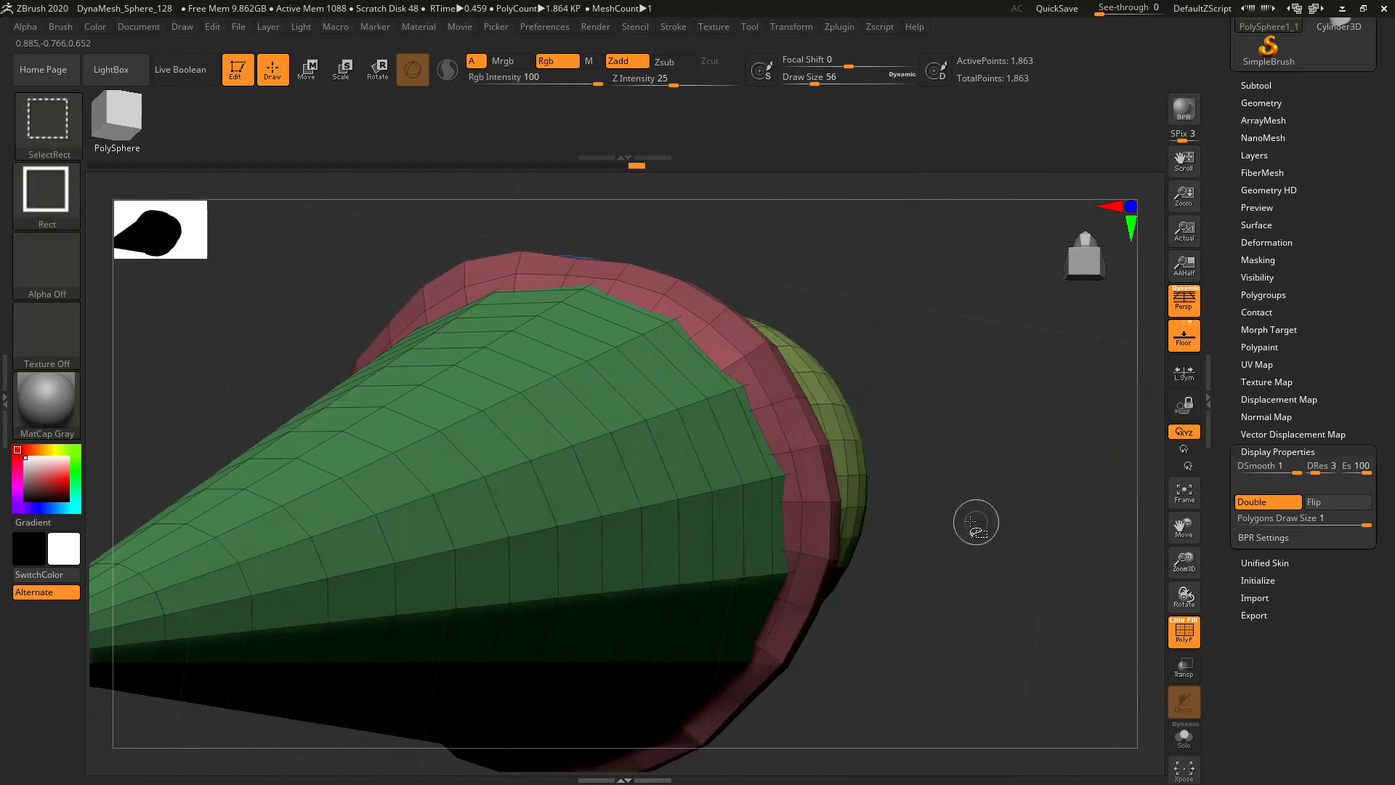
{"action": "left_click", "coordinate": [815, 521], "text": "ctrl+shift"}
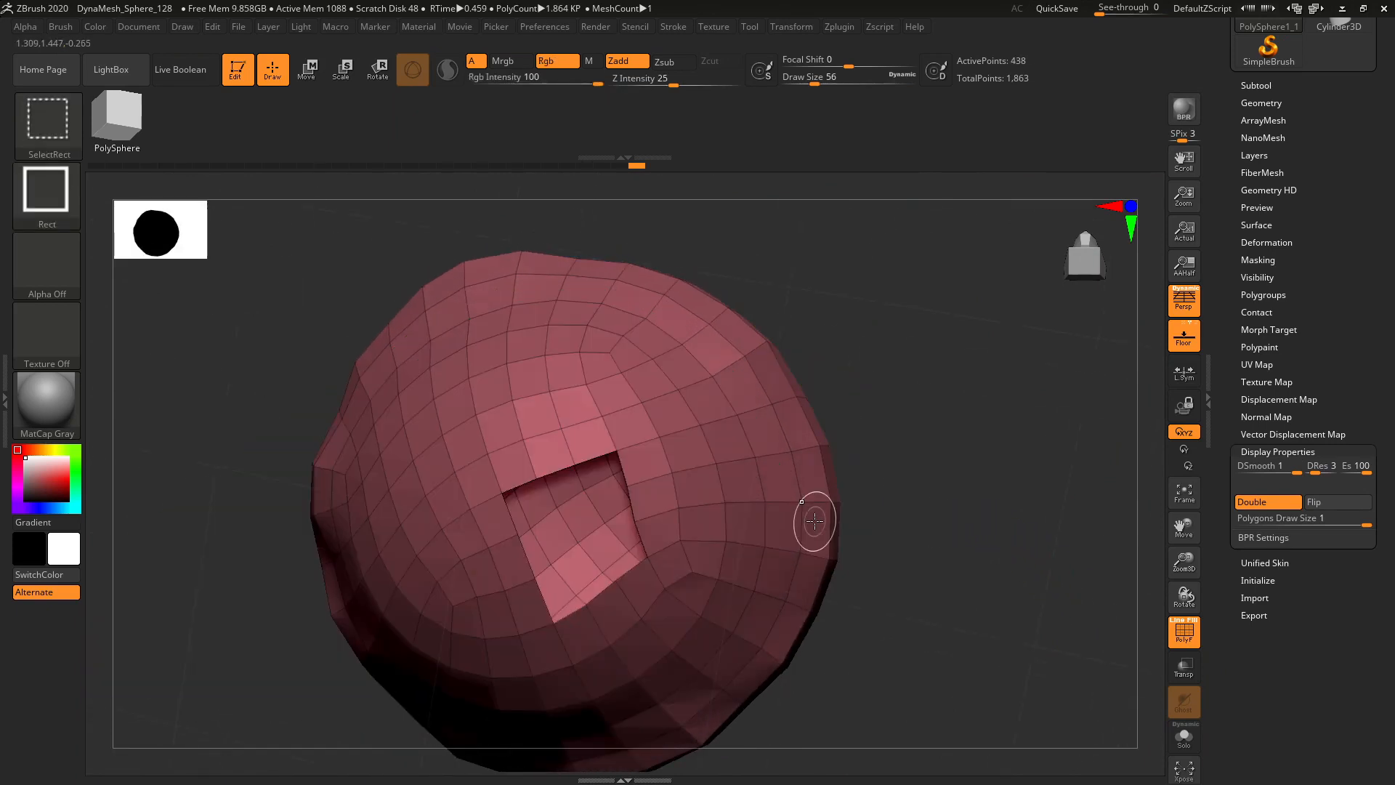
- Delete polygons along one side of the underside hole, and undo the edge-loop deletions made there
{"action": "left_click", "coordinate": [629, 426]}
{"action": "key", "text": "ctrl"}
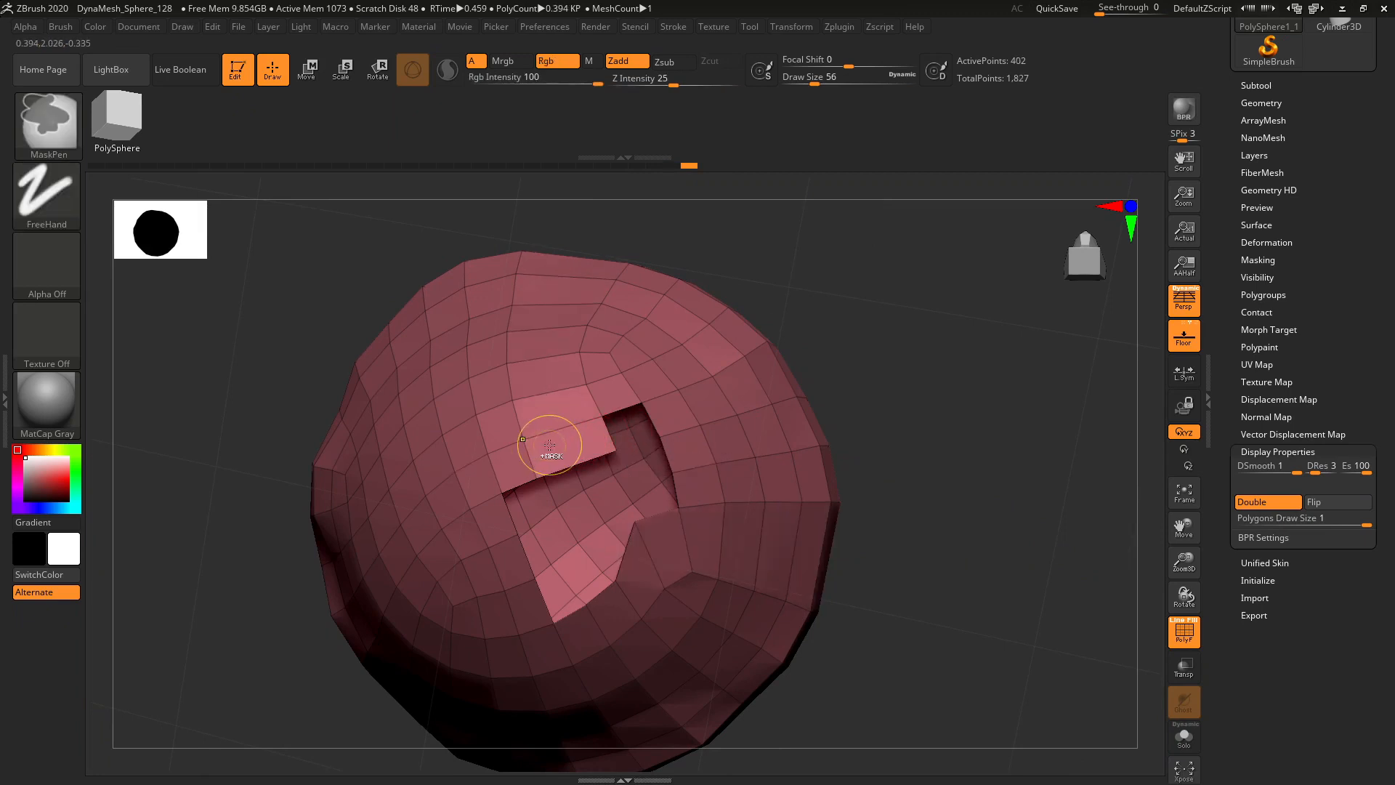
{"action": "key", "text": "ctrl+z"}
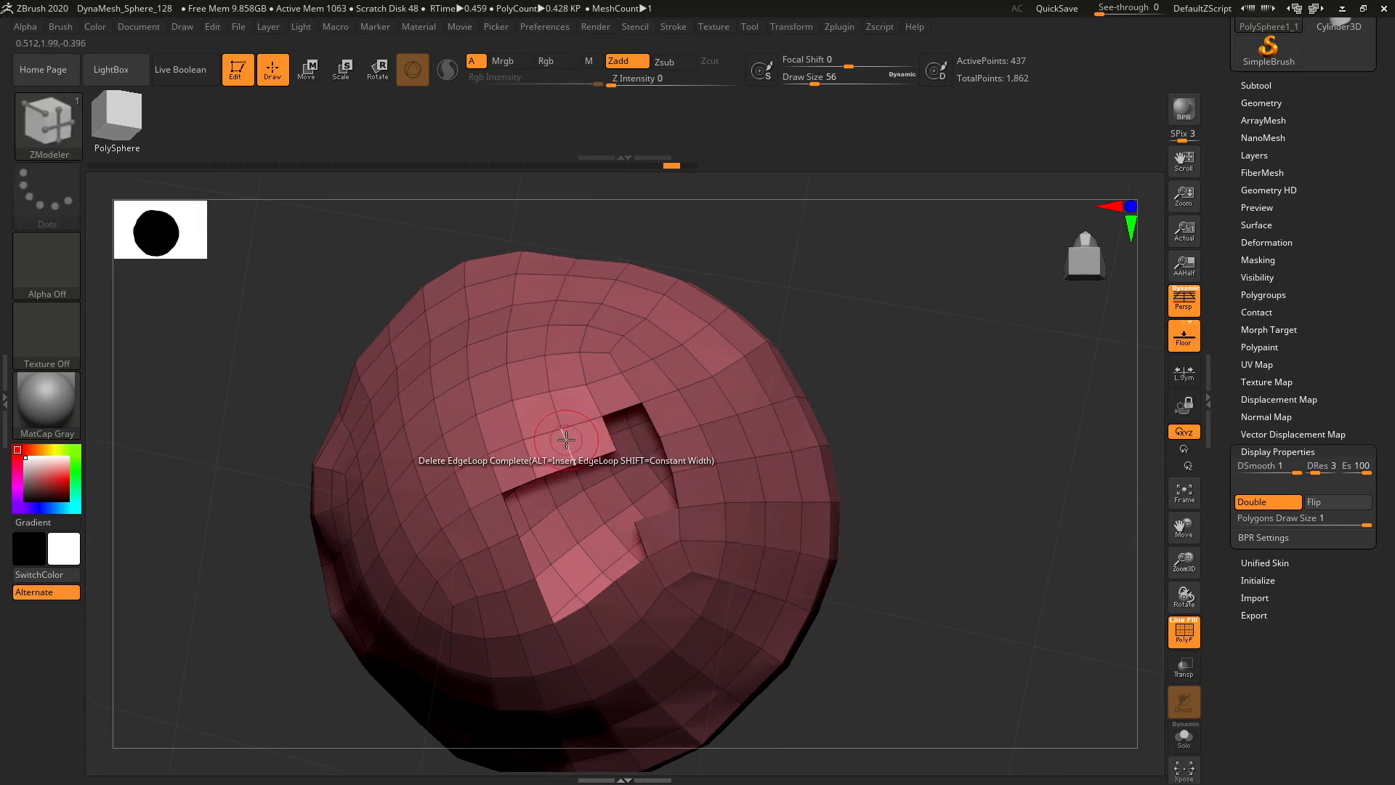
{"action": "left_click", "coordinate": [566, 440]}
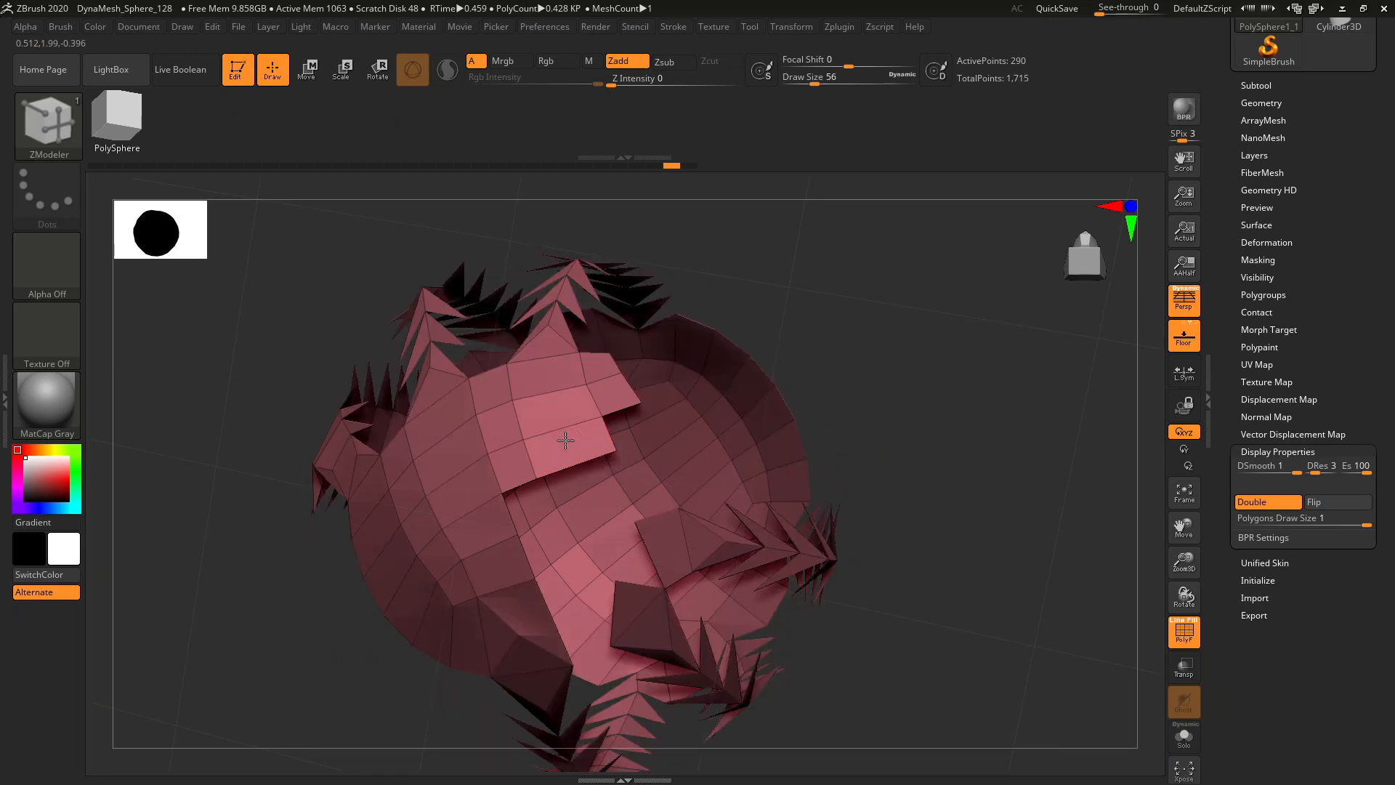
{"action": "key", "text": "ctrl+z"}
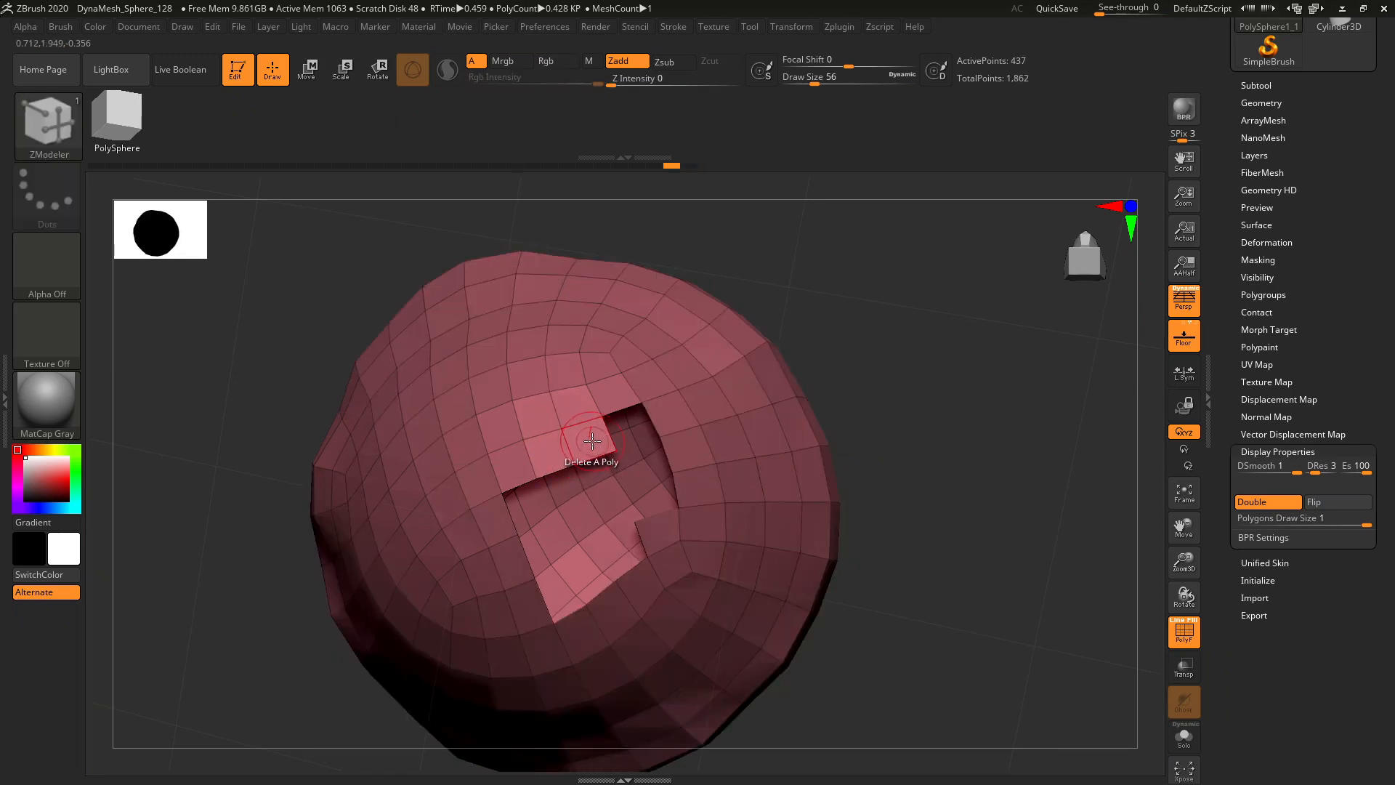
- Widen the hole by deleting single polygons in rows along its other sides
{"action": "left_click", "coordinate": [592, 442]}
{"action": "left_click", "coordinate": [507, 437]}
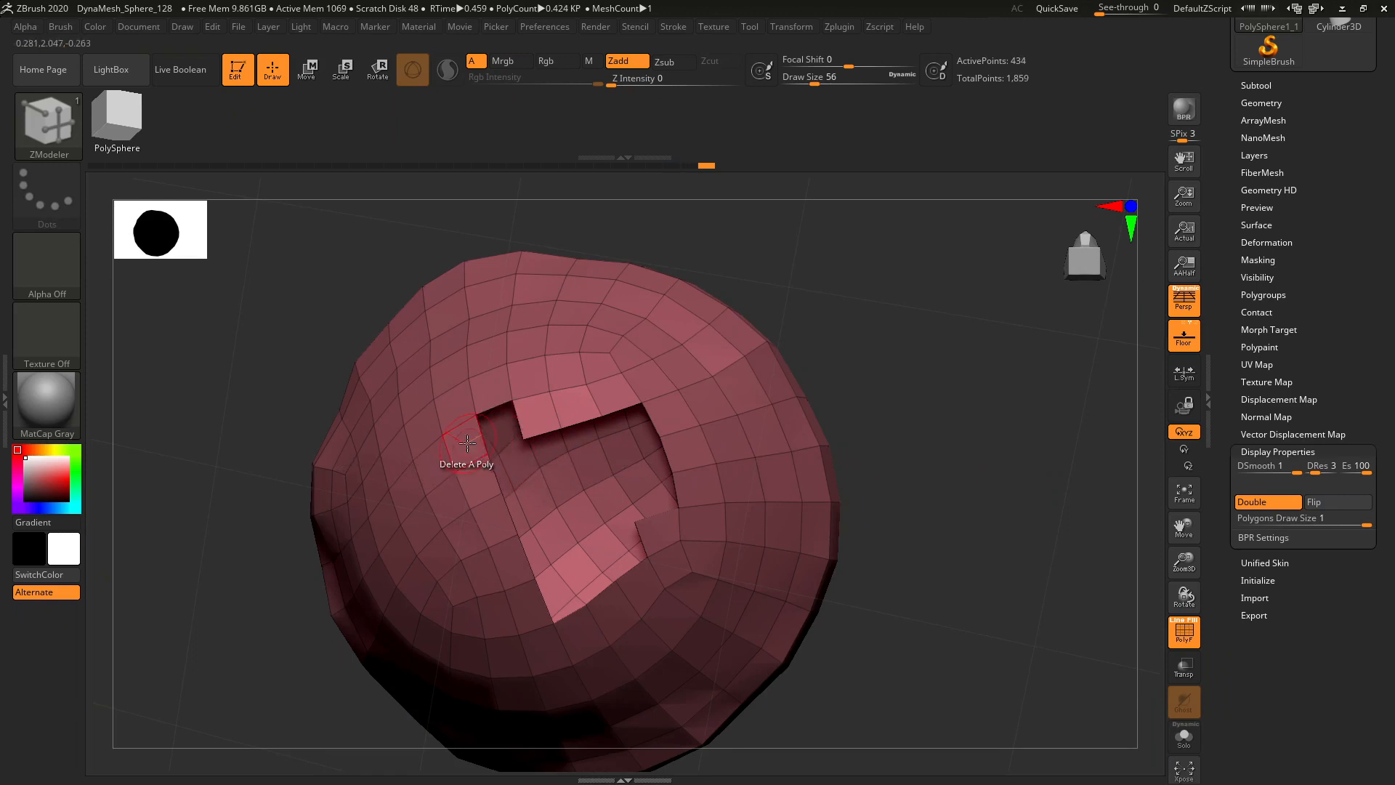
{"action": "left_click", "coordinate": [483, 480]}
{"action": "left_click", "coordinate": [521, 568]}
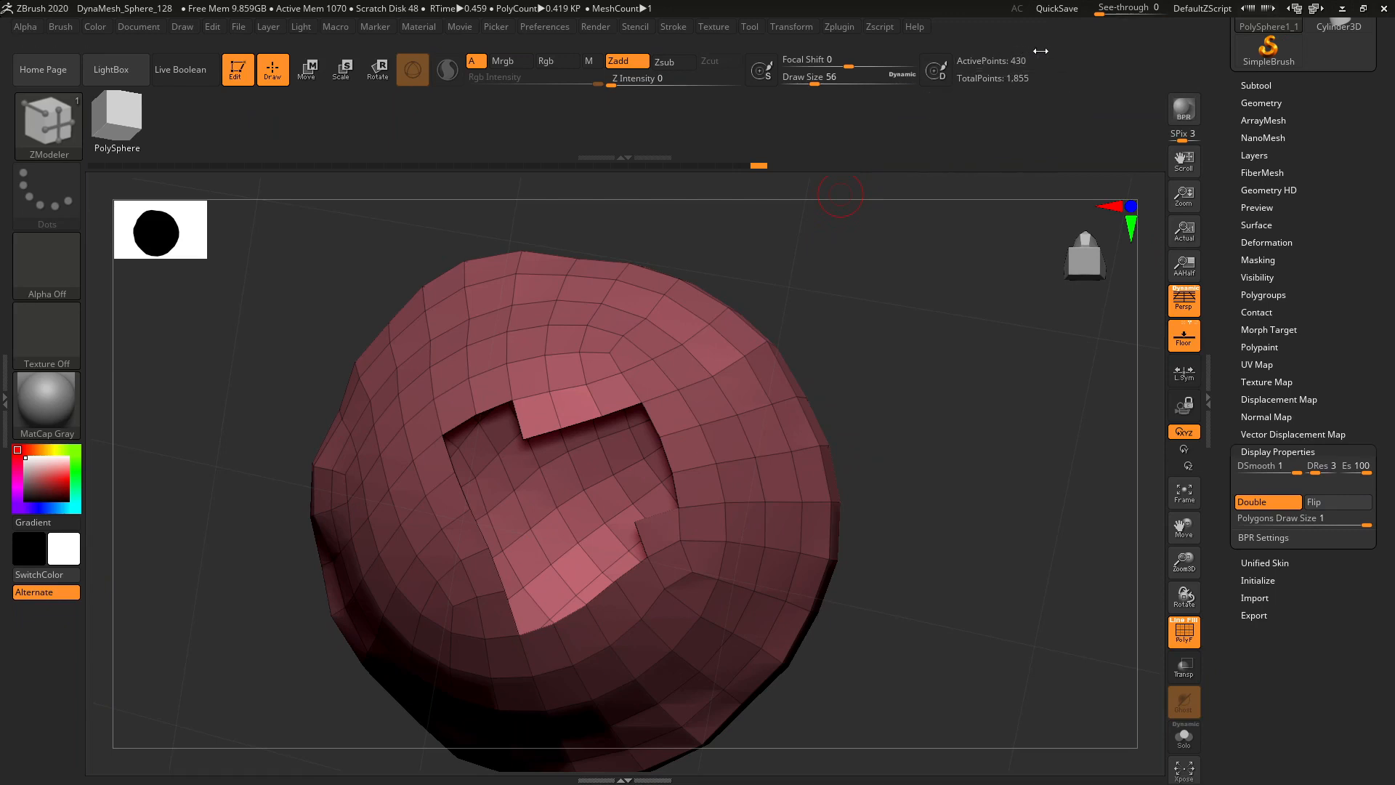
{"action": "left_click", "coordinate": [509, 425]}
{"action": "left_click", "coordinate": [457, 566]}
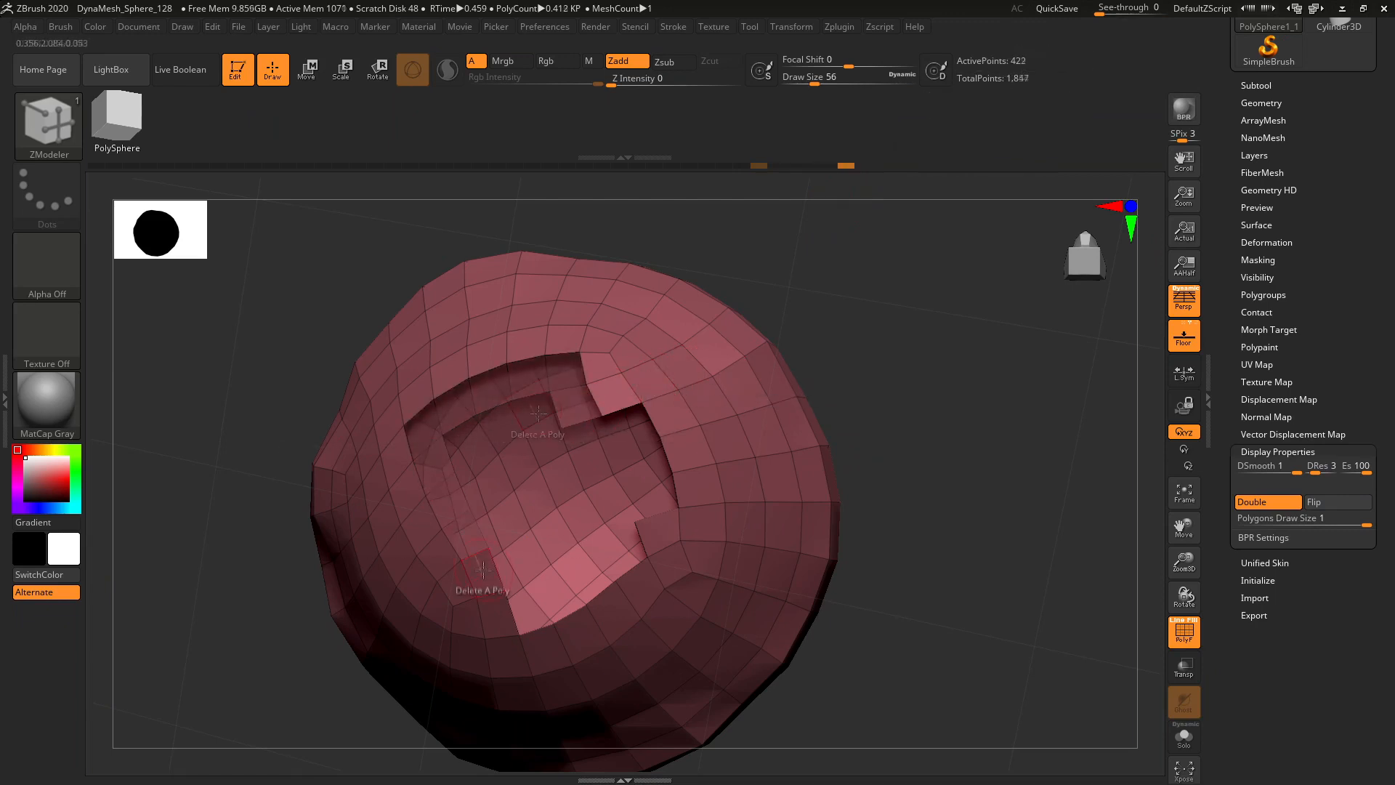
- Delete the hidden polygons around the upper and side edges of the opening in the red scoop's underside
{"action": "left_click_drag", "start_coordinate": [966, 311], "coordinate": [999, 299]}
{"action": "left_click", "coordinate": [436, 567]}
{"action": "left_click", "coordinate": [400, 512]}
{"action": "left_click", "coordinate": [386, 465]}
{"action": "left_click_drag", "start_coordinate": [872, 418], "coordinate": [965, 372]}
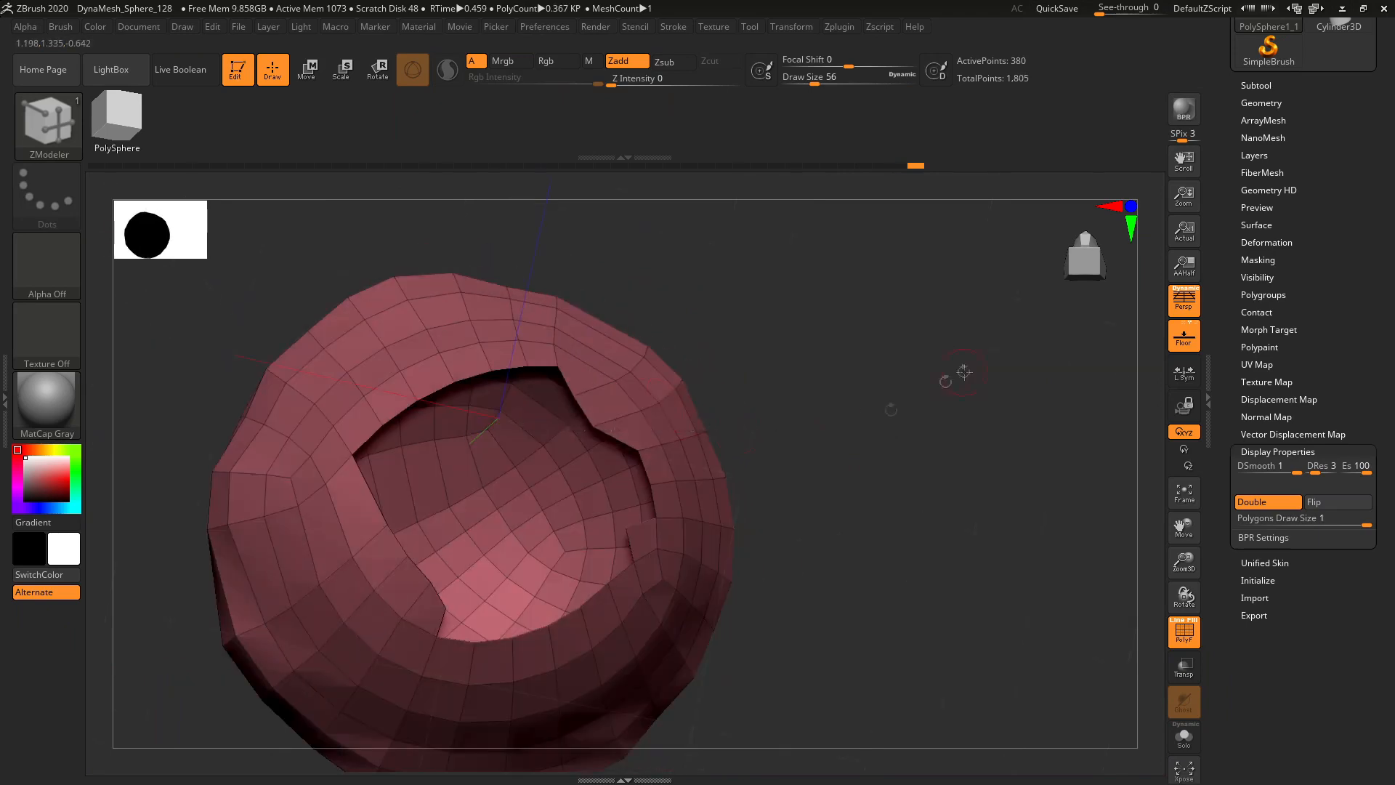
{"action": "left_click", "coordinate": [581, 393]}
{"action": "left_click", "coordinate": [534, 356]}
{"action": "left_click", "coordinate": [450, 378]}
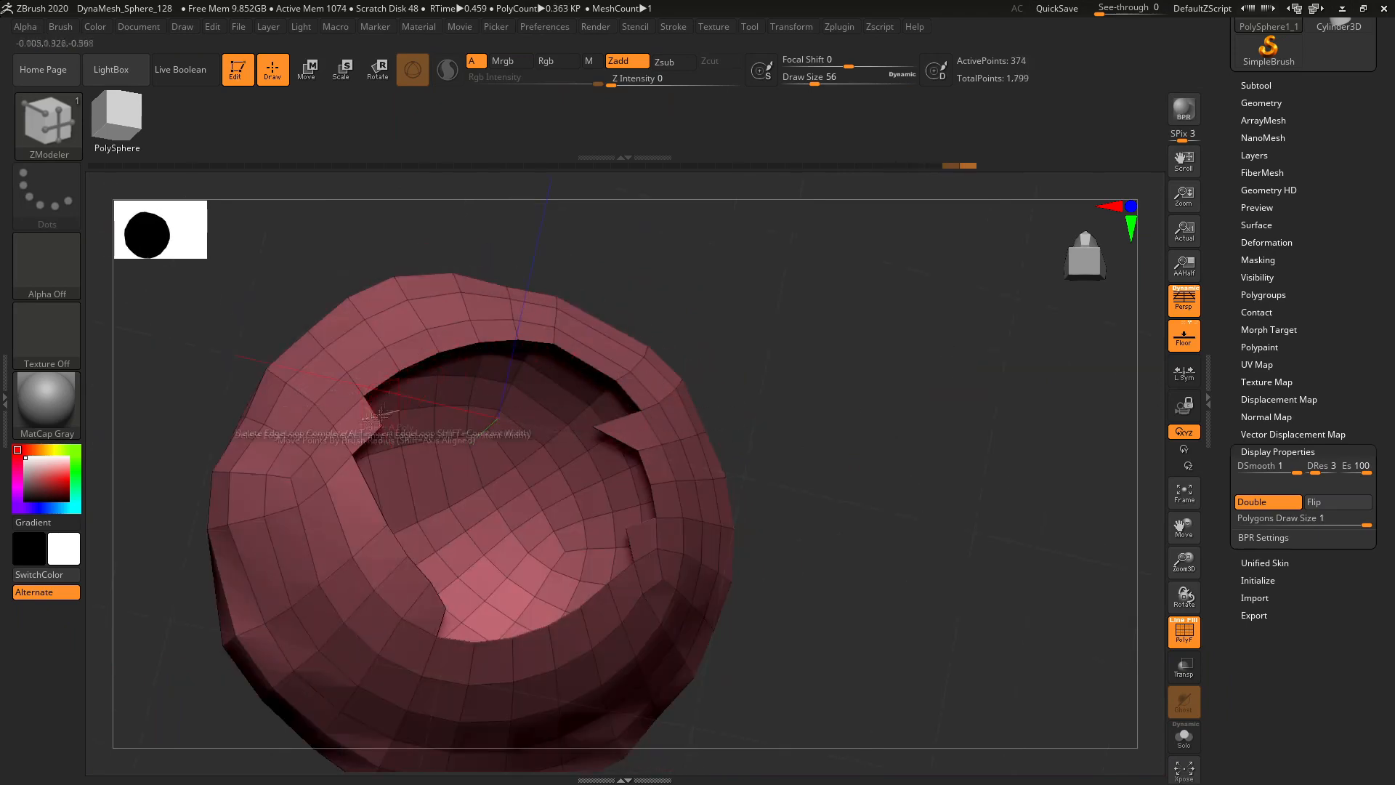
{"action": "left_click", "coordinate": [349, 436]}
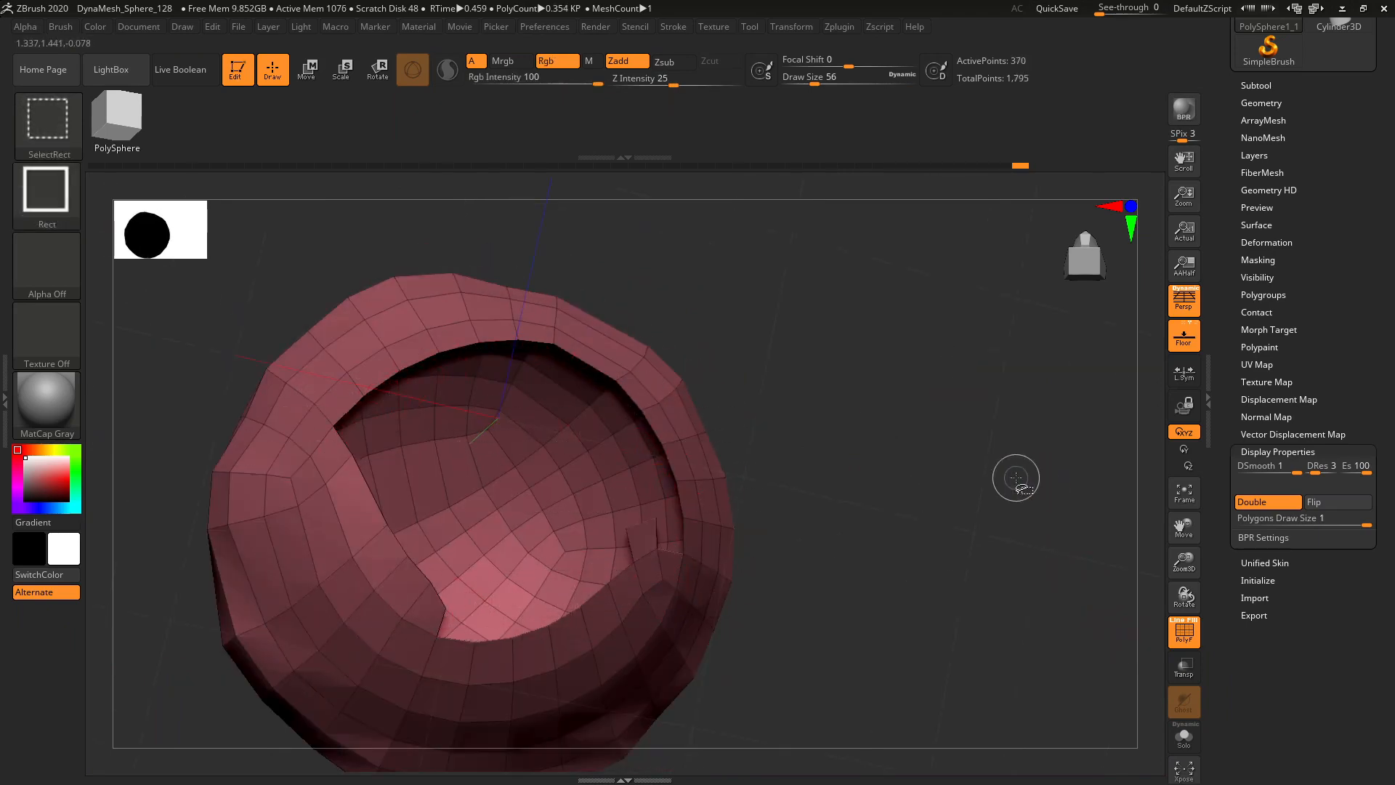
- Delete the leftover polygons jutting into the underside opening of the red scoop to even out its rim
{"action": "left_click_drag", "start_coordinate": [1013, 476], "coordinate": [967, 436]}
{"action": "left_click", "coordinate": [603, 330], "text": "ctrl+shift"}
{"action": "left_click", "coordinate": [636, 546]}
{"action": "left_click", "coordinate": [429, 603]}
{"action": "left_click", "coordinate": [385, 541]}
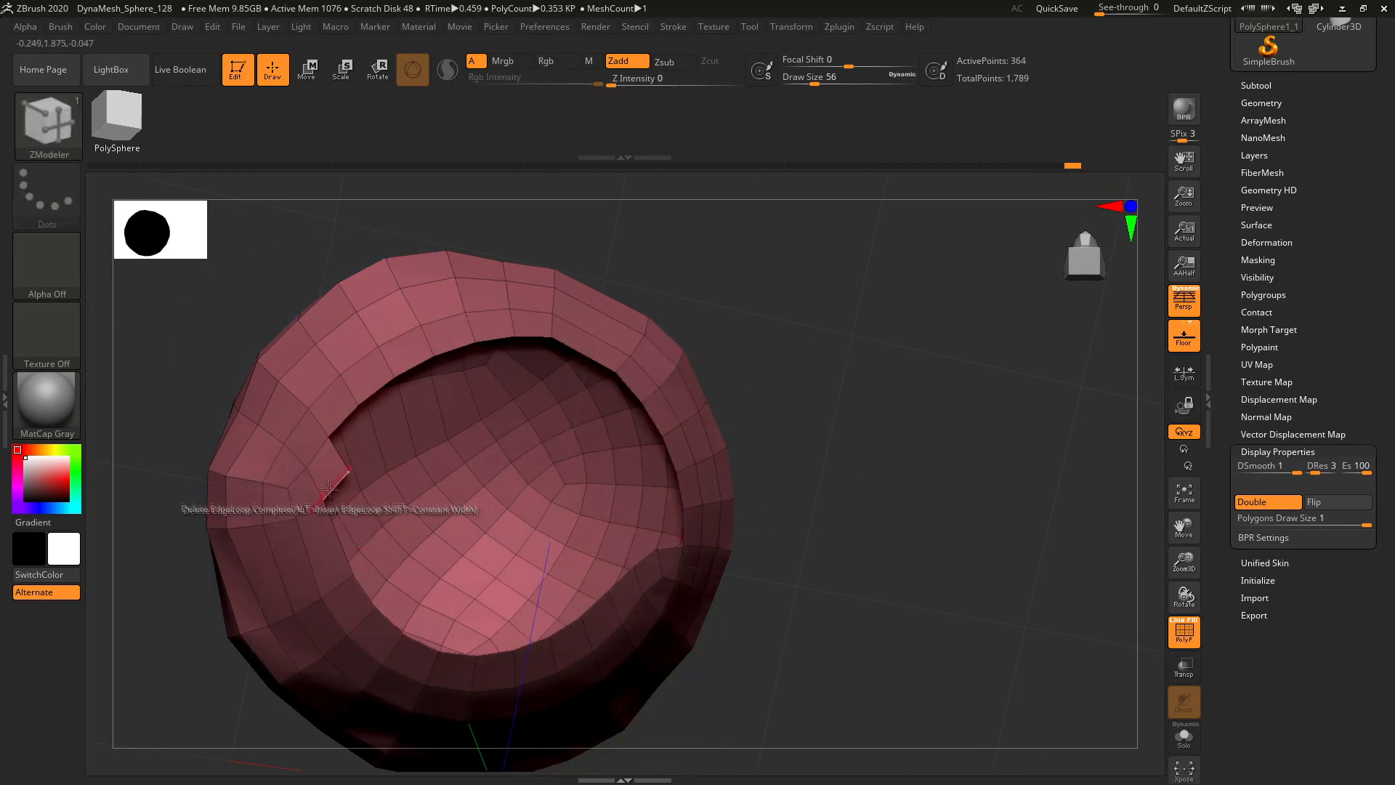
{"action": "left_click", "coordinate": [345, 465]}
- Delete another row of polygons around the red scoop's underside opening to widen it
{"action": "left_click_drag", "start_coordinate": [1052, 504], "coordinate": [1283, 581], "text": "alt"}
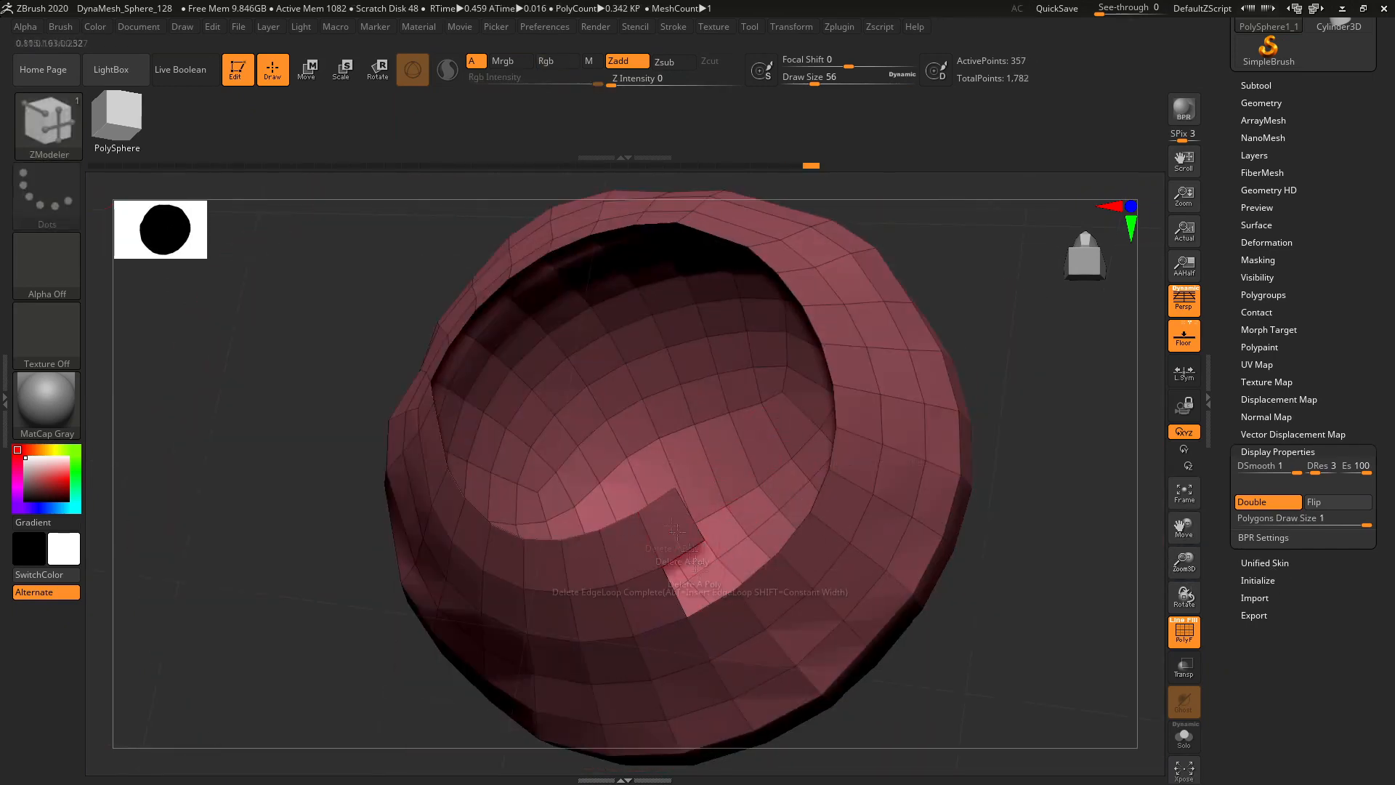
{"action": "left_click_drag", "start_coordinate": [954, 565], "coordinate": [1018, 565]}
{"action": "left_click", "coordinate": [541, 567]}
{"action": "left_click", "coordinate": [536, 608]}
{"action": "left_click", "coordinate": [436, 567]}
{"action": "left_click", "coordinate": [362, 534]}
- Inspect the trimmed red scoop against the full ice cream model, alternating between isolated and complete views
{"action": "left_click", "coordinate": [1013, 417], "text": "ctrl+shift"}
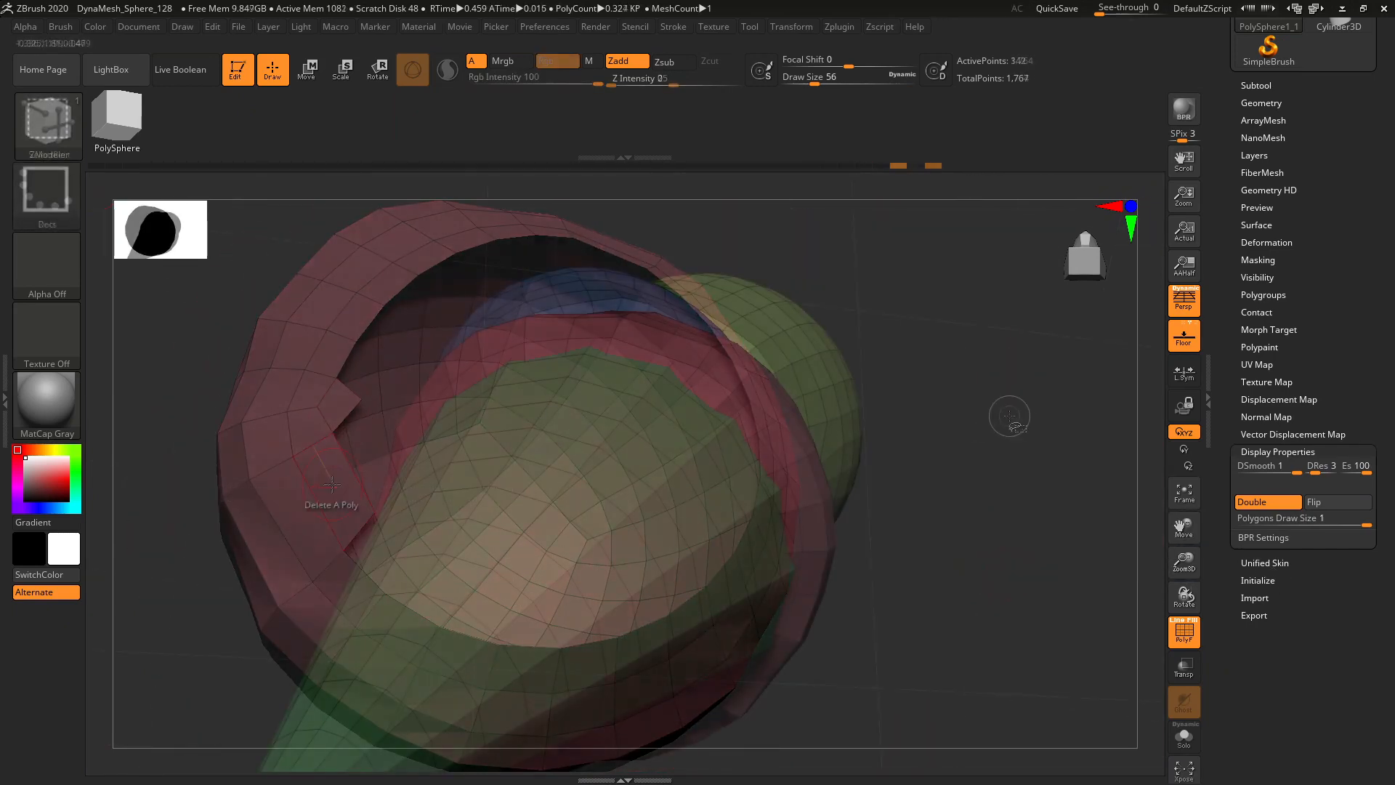
{"action": "mouse_move", "coordinate": [1012, 417]}
{"action": "left_mouse_down"}
{"action": "mouse_move", "coordinate": [1045, 429]}
{"action": "mouse_move", "coordinate": [1054, 561]}
{"action": "mouse_move", "coordinate": [1123, 562]}
{"action": "mouse_move", "coordinate": [1197, 603]}
{"action": "left_mouse_up"}
{"action": "mouse_move", "coordinate": [1068, 538]}
{"action": "left_mouse_down"}
{"action": "mouse_move", "coordinate": [981, 412]}
{"action": "mouse_move", "coordinate": [994, 386]}
{"action": "mouse_move", "coordinate": [1163, 567]}
{"action": "mouse_move", "coordinate": [1174, 527]}
{"action": "mouse_move", "coordinate": [1141, 445]}
{"action": "mouse_move", "coordinate": [1039, 587]}
{"action": "mouse_move", "coordinate": [1105, 483]}
{"action": "left_mouse_up"}
{"action": "key", "text": "ctrl+shift"}
{"action": "left_click", "coordinate": [740, 502], "text": "ctrl+shift"}
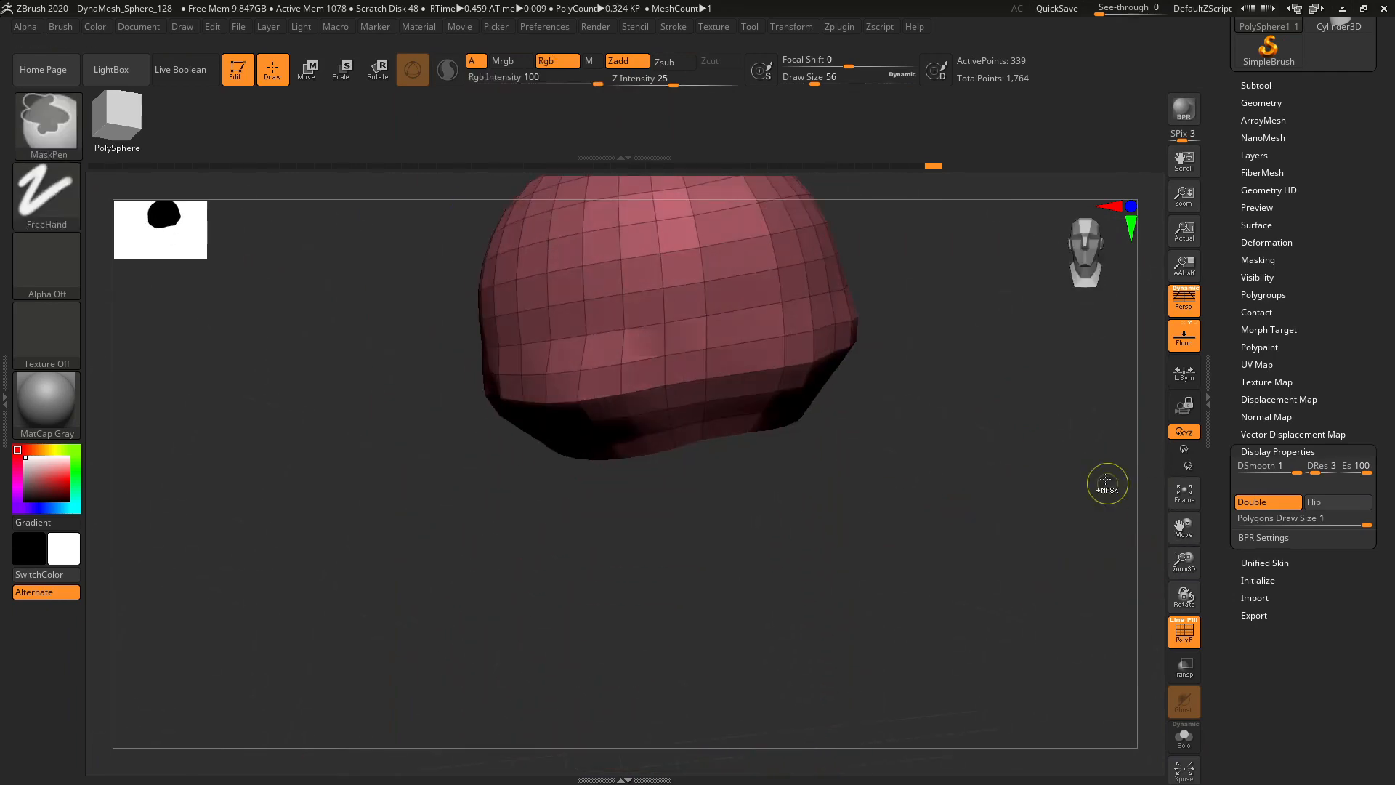
{"action": "left_click", "coordinate": [1044, 427], "text": "ctrl+shift"}
{"action": "left_click_drag", "start_coordinate": [1183, 525], "coordinate": [1183, 665]}
{"action": "left_click_drag", "start_coordinate": [1062, 465], "coordinate": [1084, 493]}
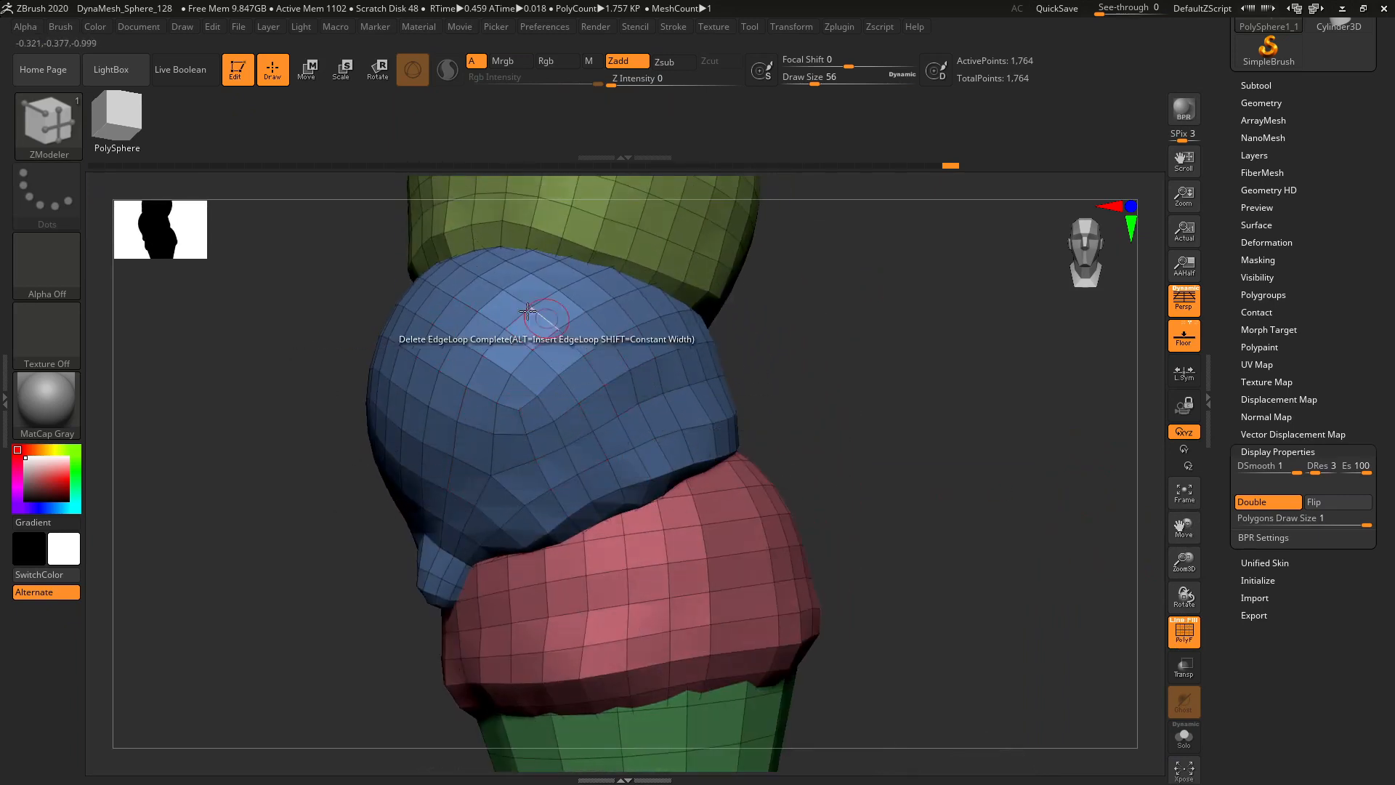
{"action": "key", "text": "ctrl+shift"}
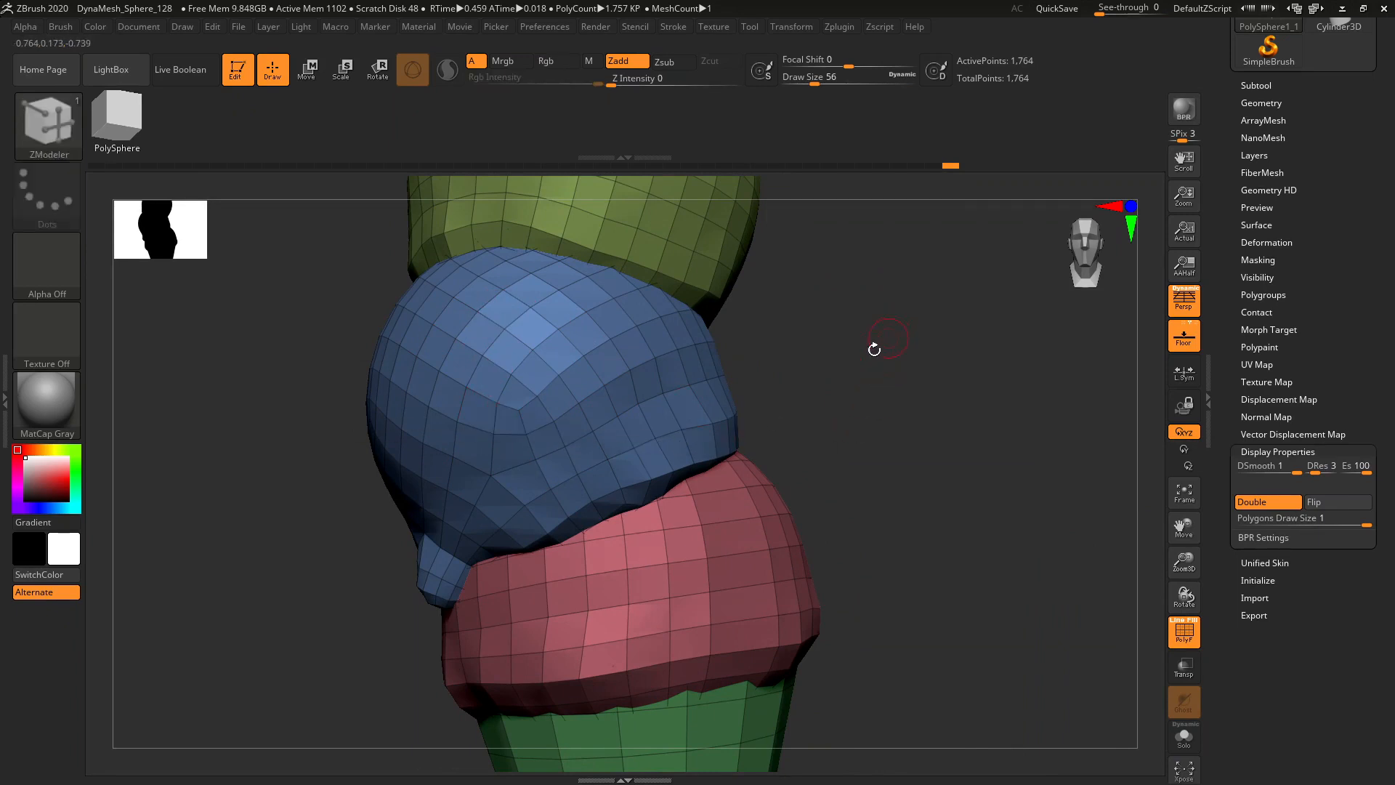
- Isolate the red scoop and delete the polygons at the centre of its top that the blue scoop covers
{"action": "left_click", "coordinate": [720, 512], "text": "ctrl+shift"}
{"action": "left_click_drag", "start_coordinate": [851, 383], "coordinate": [644, 463]}
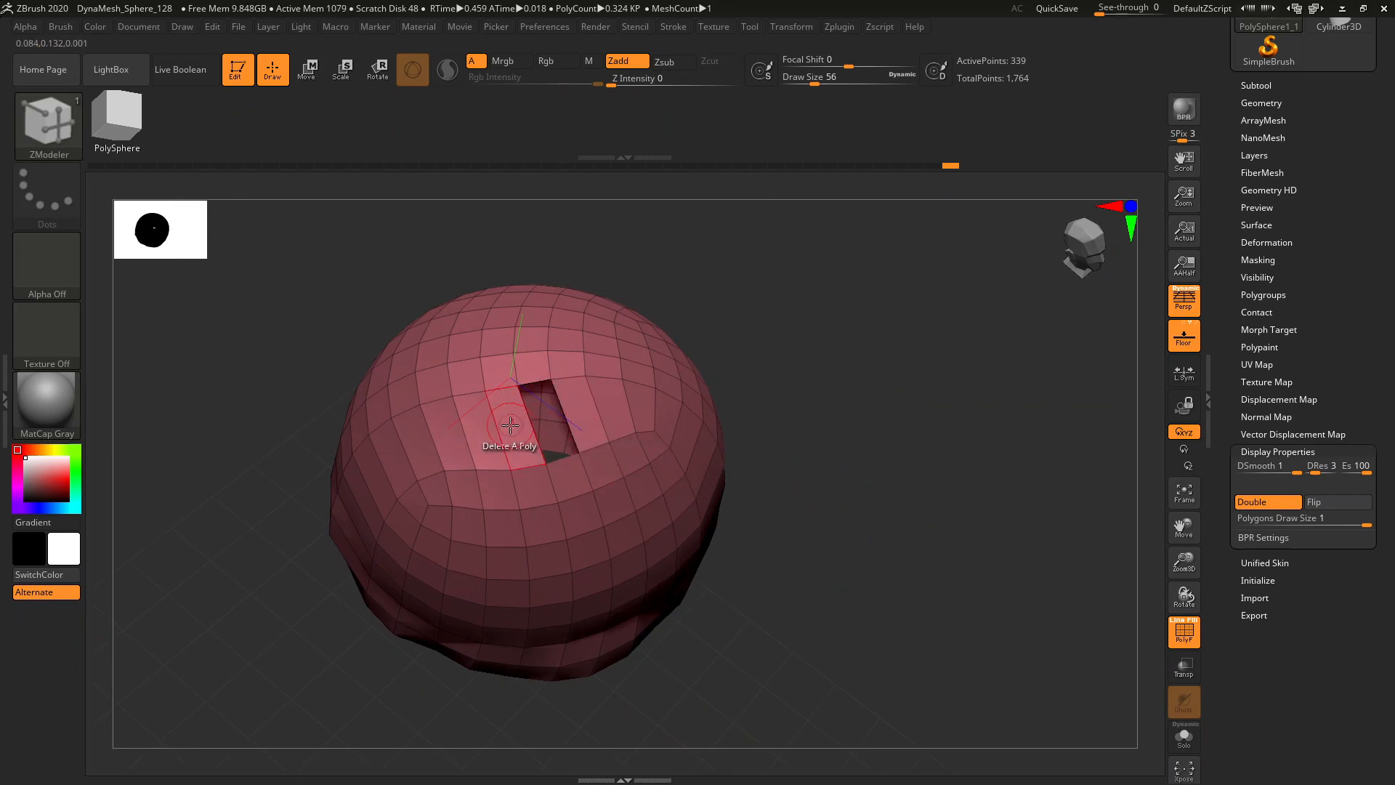
{"action": "left_click", "coordinate": [535, 369]}
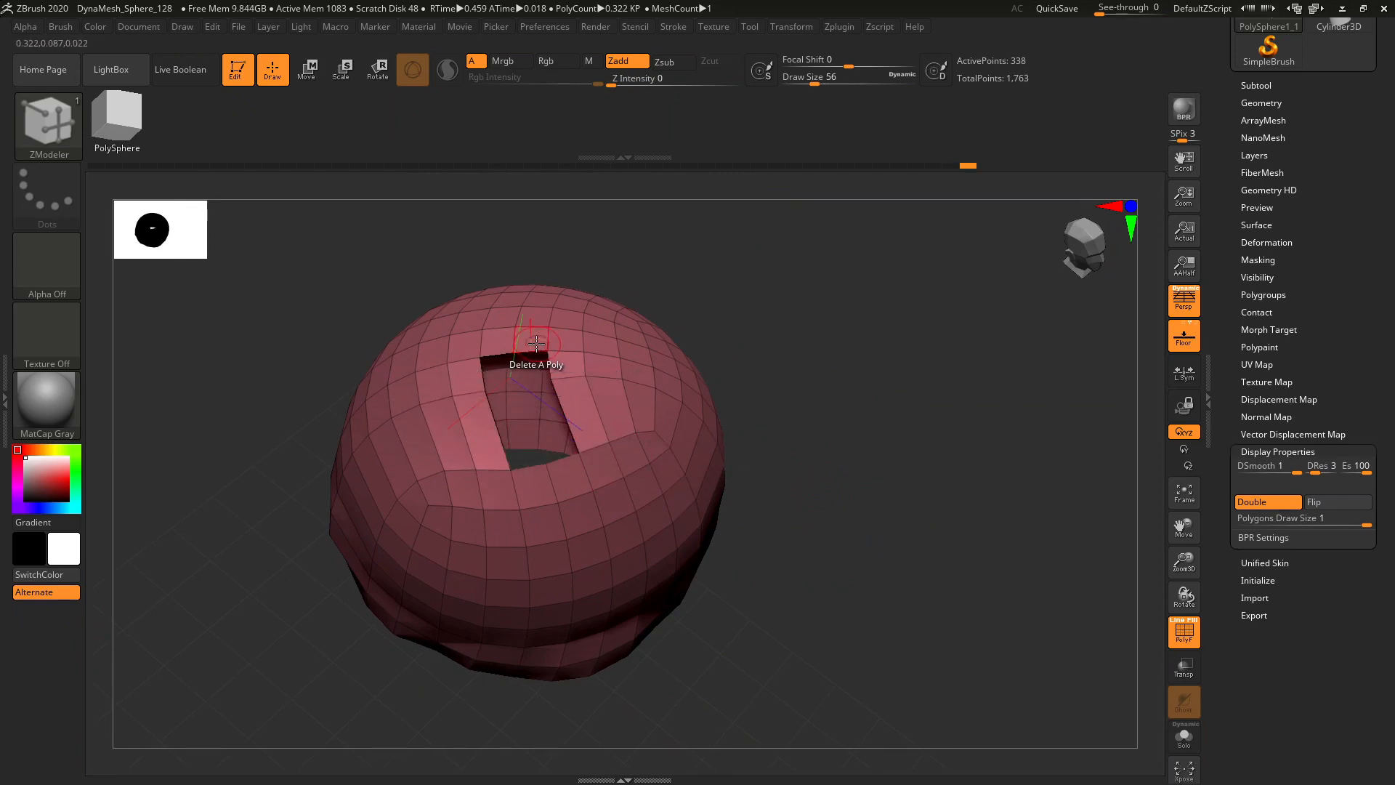
{"action": "left_click", "coordinate": [500, 340]}
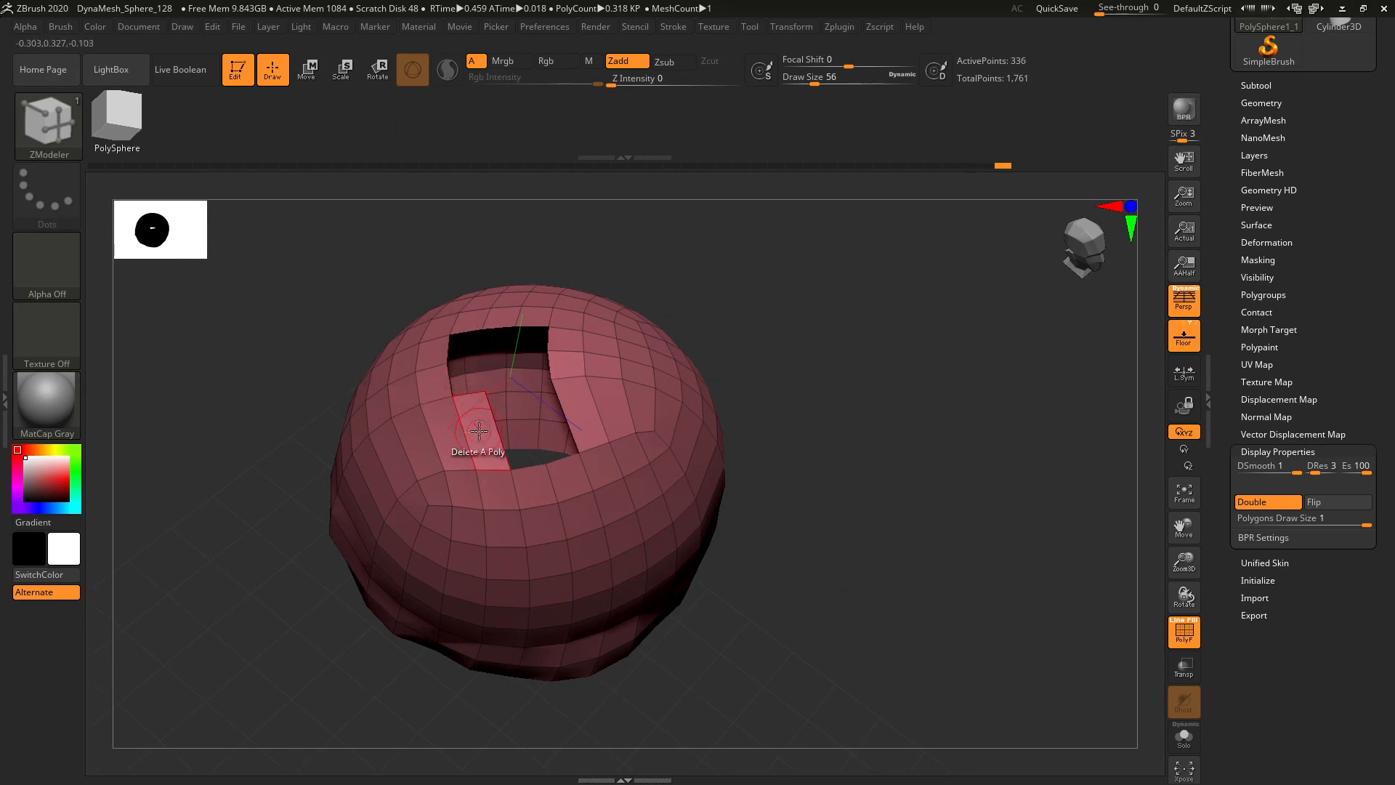
{"action": "left_click", "coordinate": [479, 432]}
- Widen the opening in the red scoop's top by deleting the surrounding covered polygons
{"action": "left_click", "coordinate": [451, 349]}
{"action": "left_click", "coordinate": [567, 327]}
{"action": "left_click", "coordinate": [578, 414]}
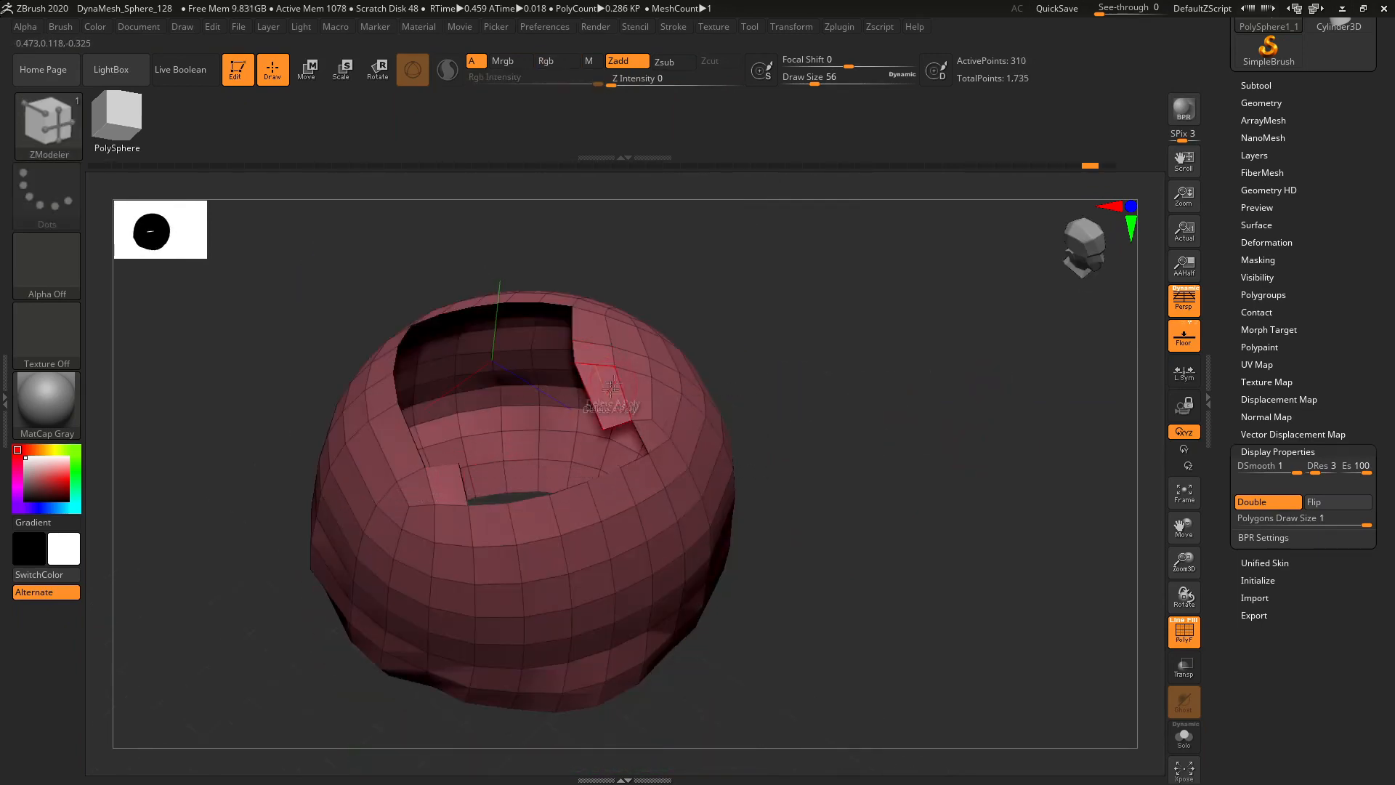
{"action": "left_click", "coordinate": [611, 387]}
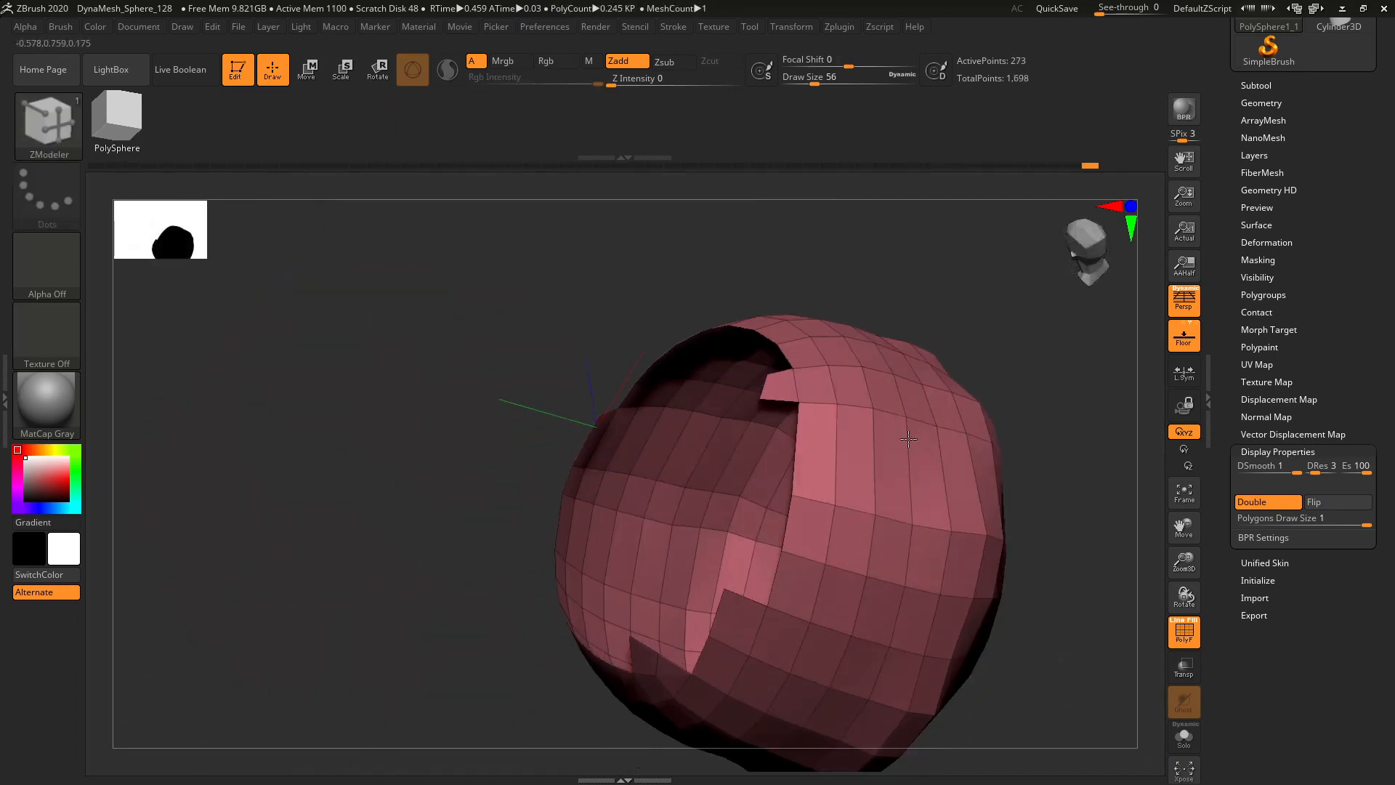
{"action": "left_click", "coordinate": [841, 390]}
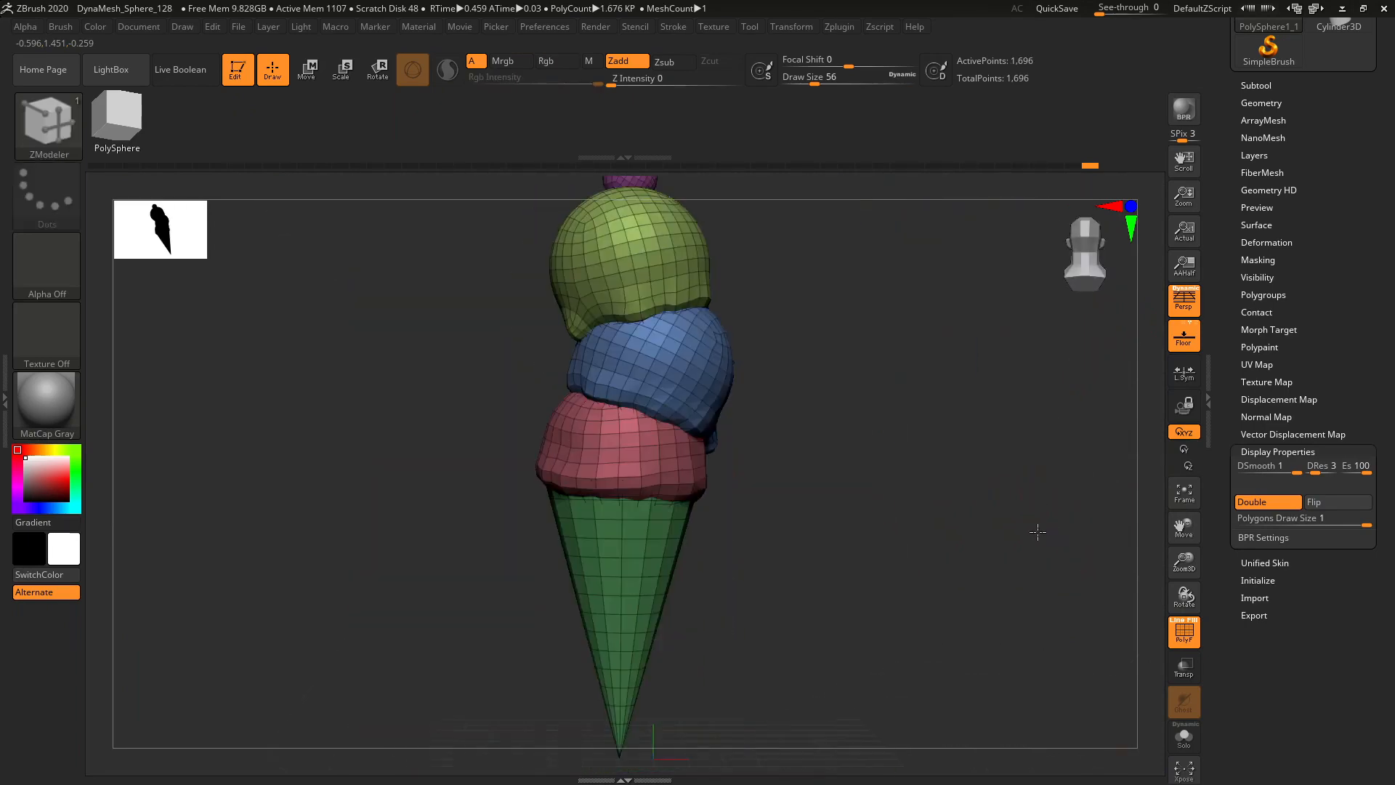
- Check the trimmed red scoop on its own and the complete ice cream from several sides for visible gaps
{"action": "mouse_move", "coordinate": [1037, 530]}
{"action": "left_mouse_down"}
{"action": "mouse_move", "coordinate": [1006, 538]}
{"action": "mouse_move", "coordinate": [1046, 530]}
{"action": "left_mouse_up"}
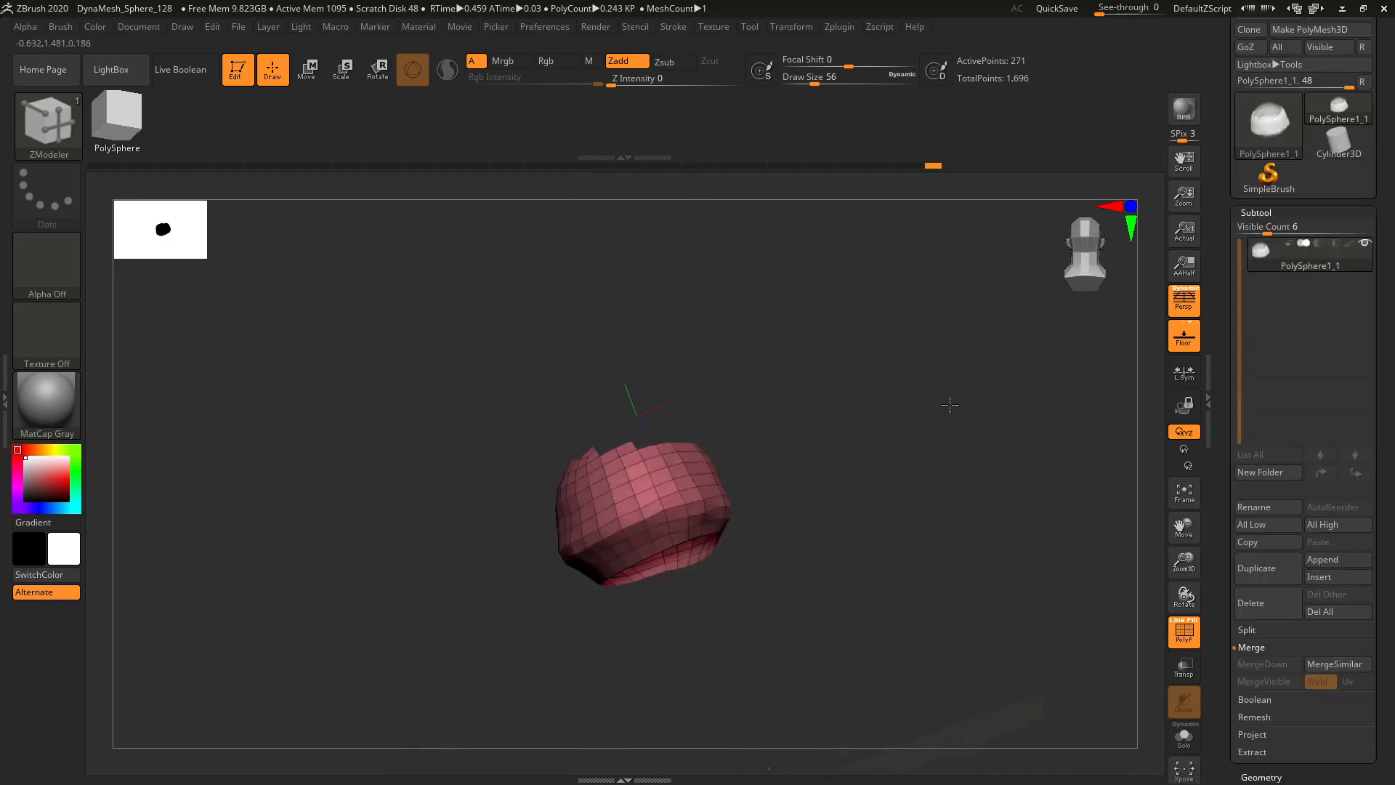
{"action": "left_click_drag", "start_coordinate": [950, 405], "coordinate": [1168, 593]}
{"action": "left_click", "coordinate": [963, 425], "text": "ctrl+shift"}
{"action": "key", "text": "f"}
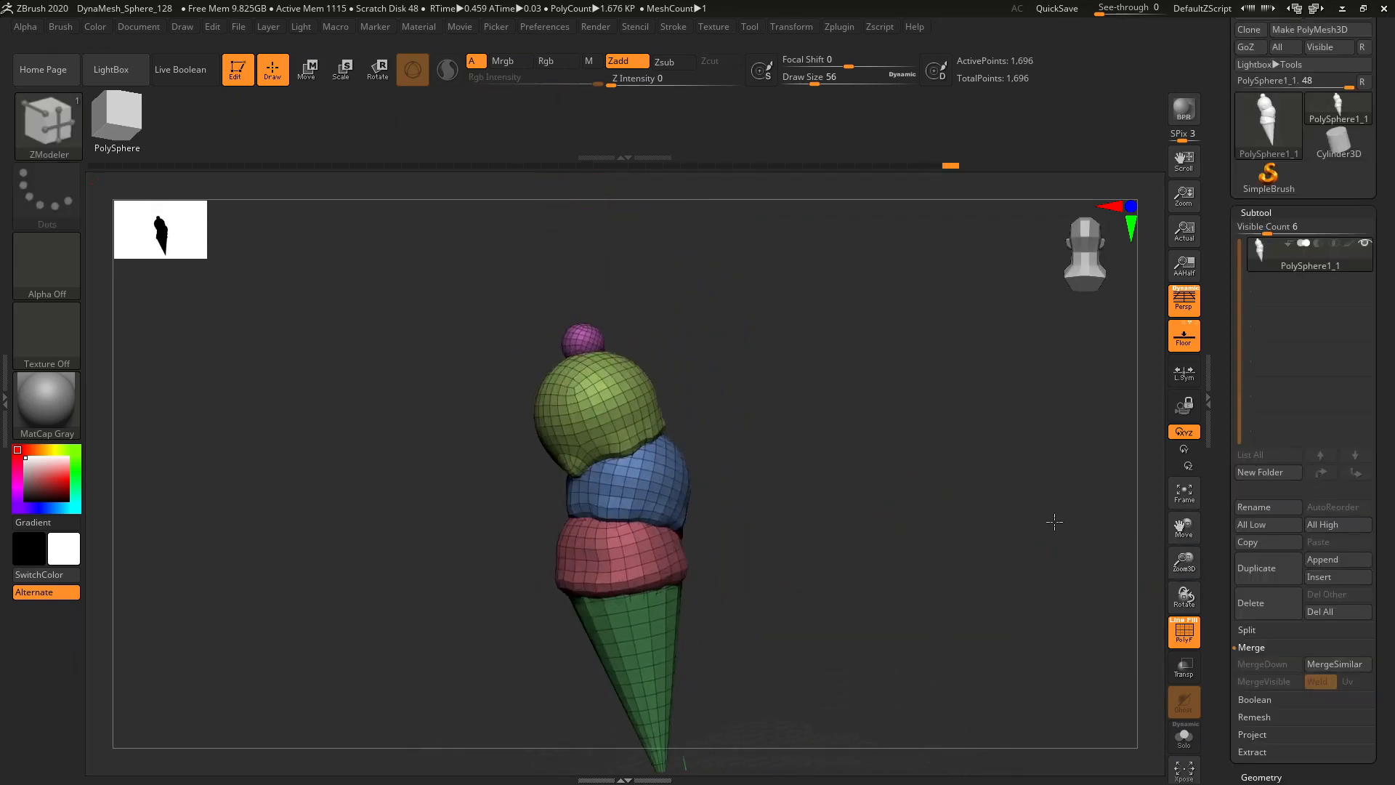
{"action": "left_click_drag", "start_coordinate": [1053, 525], "coordinate": [926, 551], "text": "shift"}
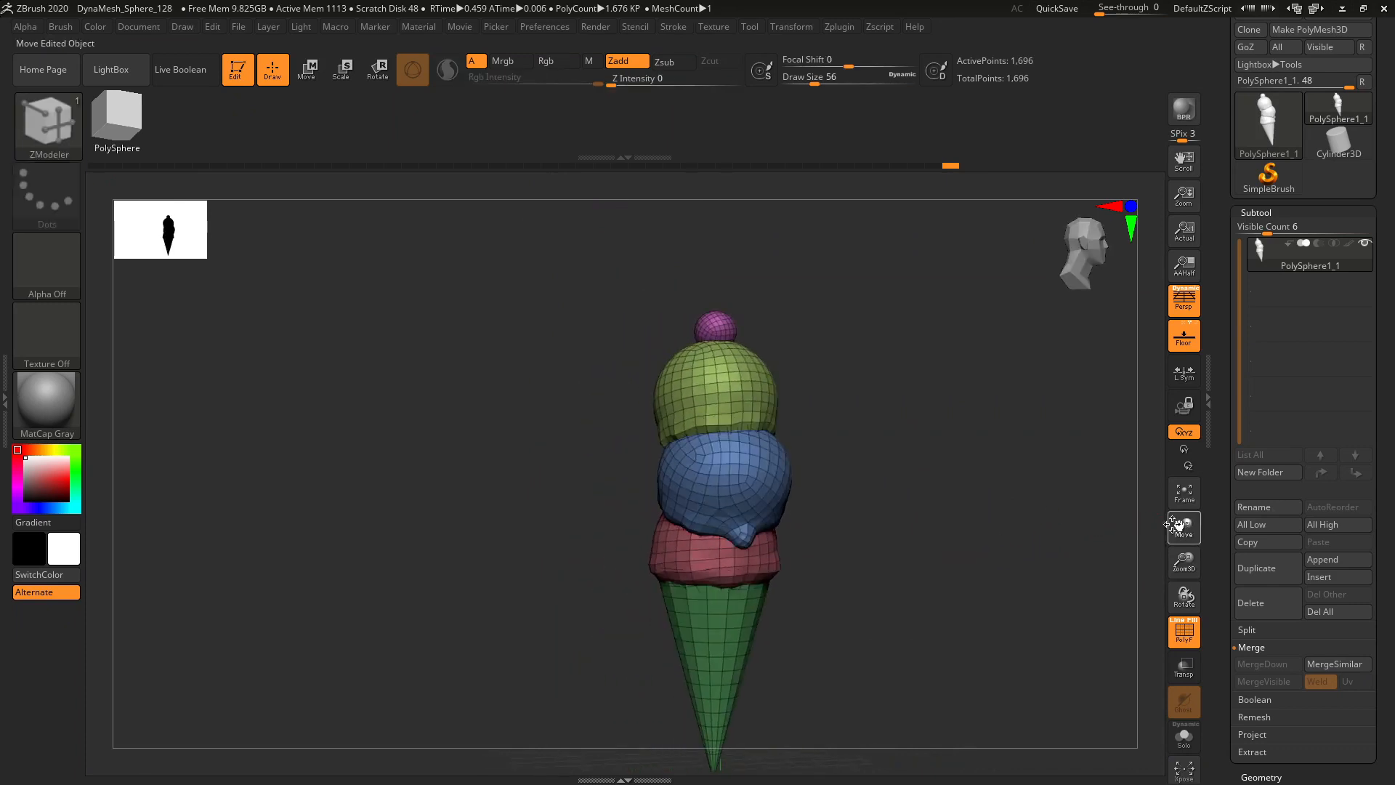
{"action": "left_click_drag", "start_coordinate": [1172, 525], "coordinate": [962, 502]}
{"action": "left_click_drag", "start_coordinate": [1174, 533], "coordinate": [1159, 505]}
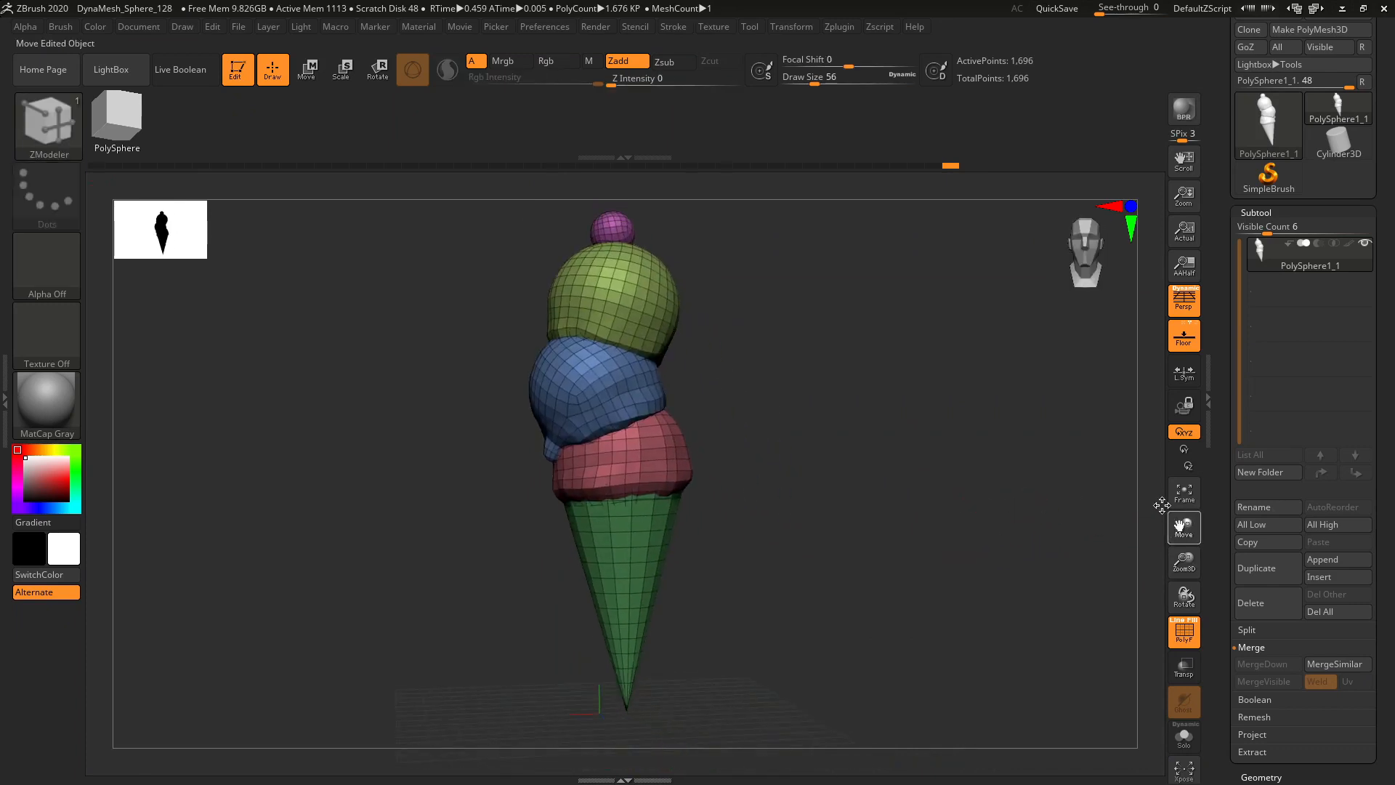
{"action": "mouse_move", "coordinate": [1039, 511]}
{"action": "left_mouse_down"}
{"action": "mouse_move", "coordinate": [1050, 520]}
{"action": "mouse_move", "coordinate": [1032, 521]}
{"action": "left_mouse_up"}
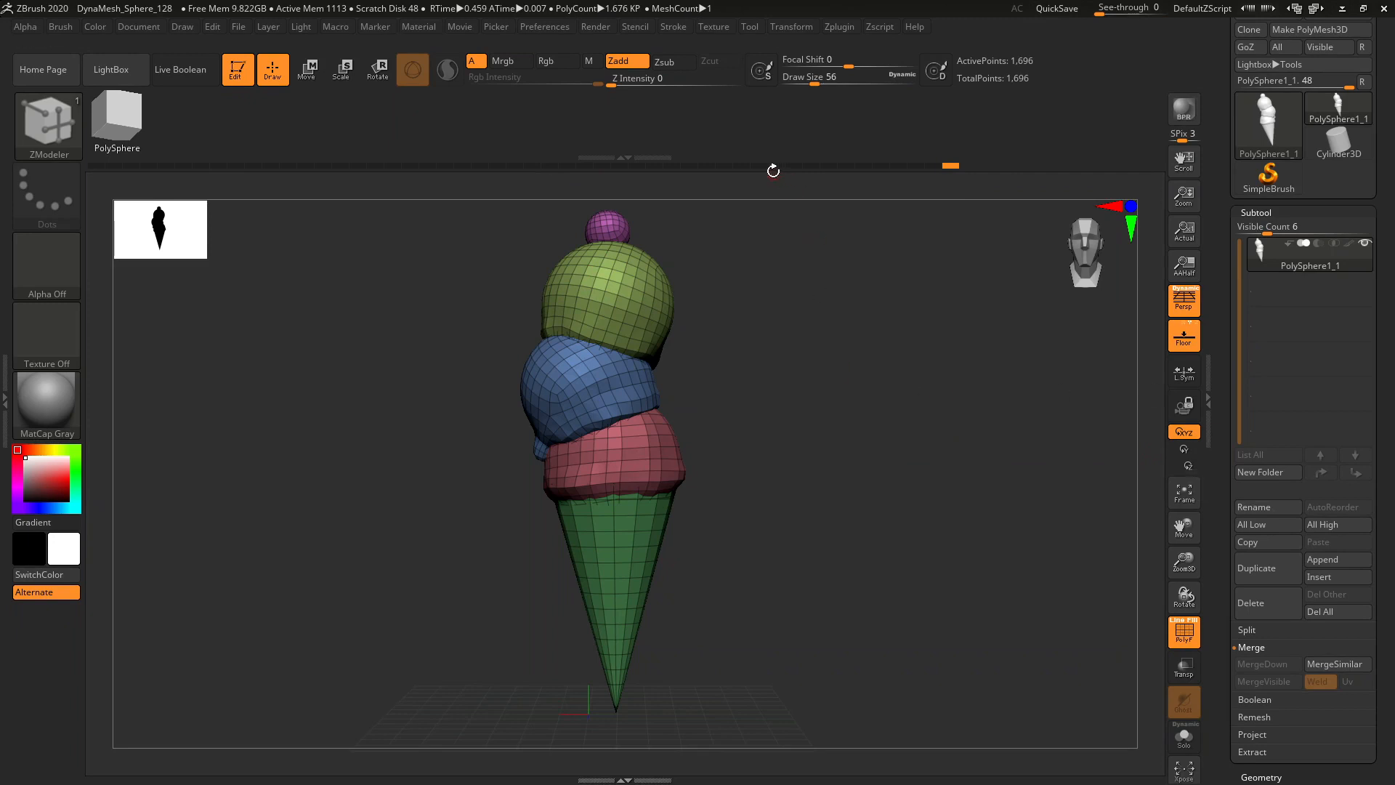
- Unwrap the UVs of the whole ice cream mesh with UV Master
{"action": "left_click", "coordinate": [838, 29]}
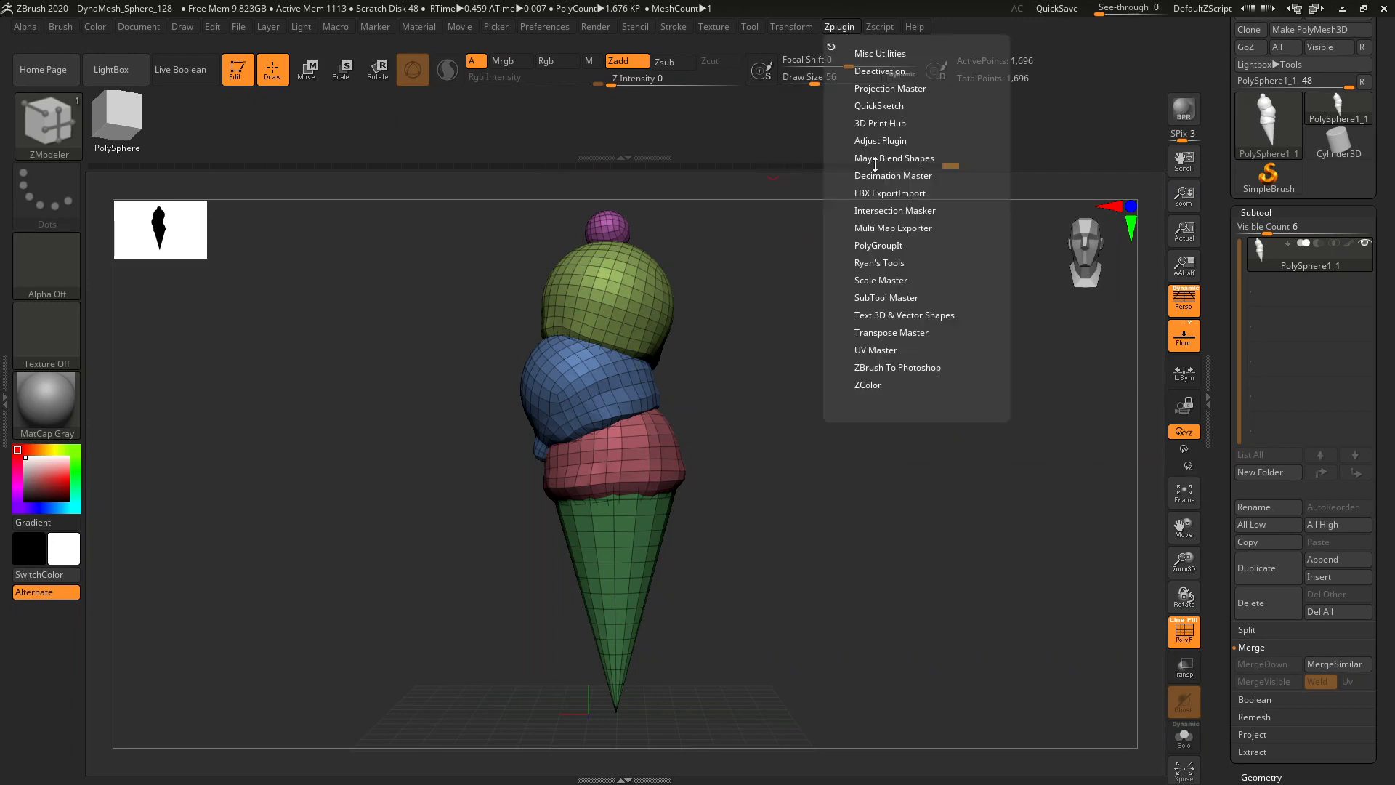
{"action": "left_click", "coordinate": [885, 350]}
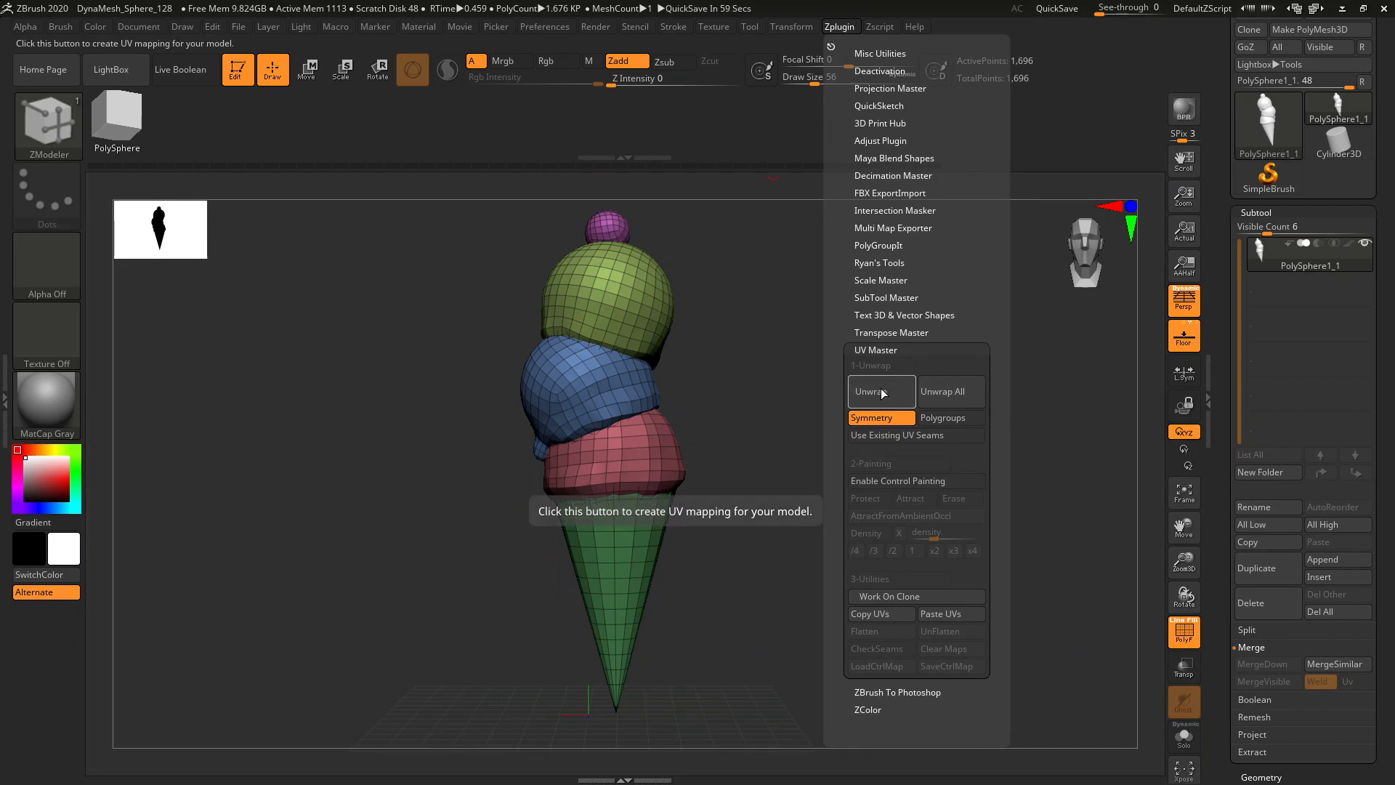
{"action": "left_click", "coordinate": [881, 391]}
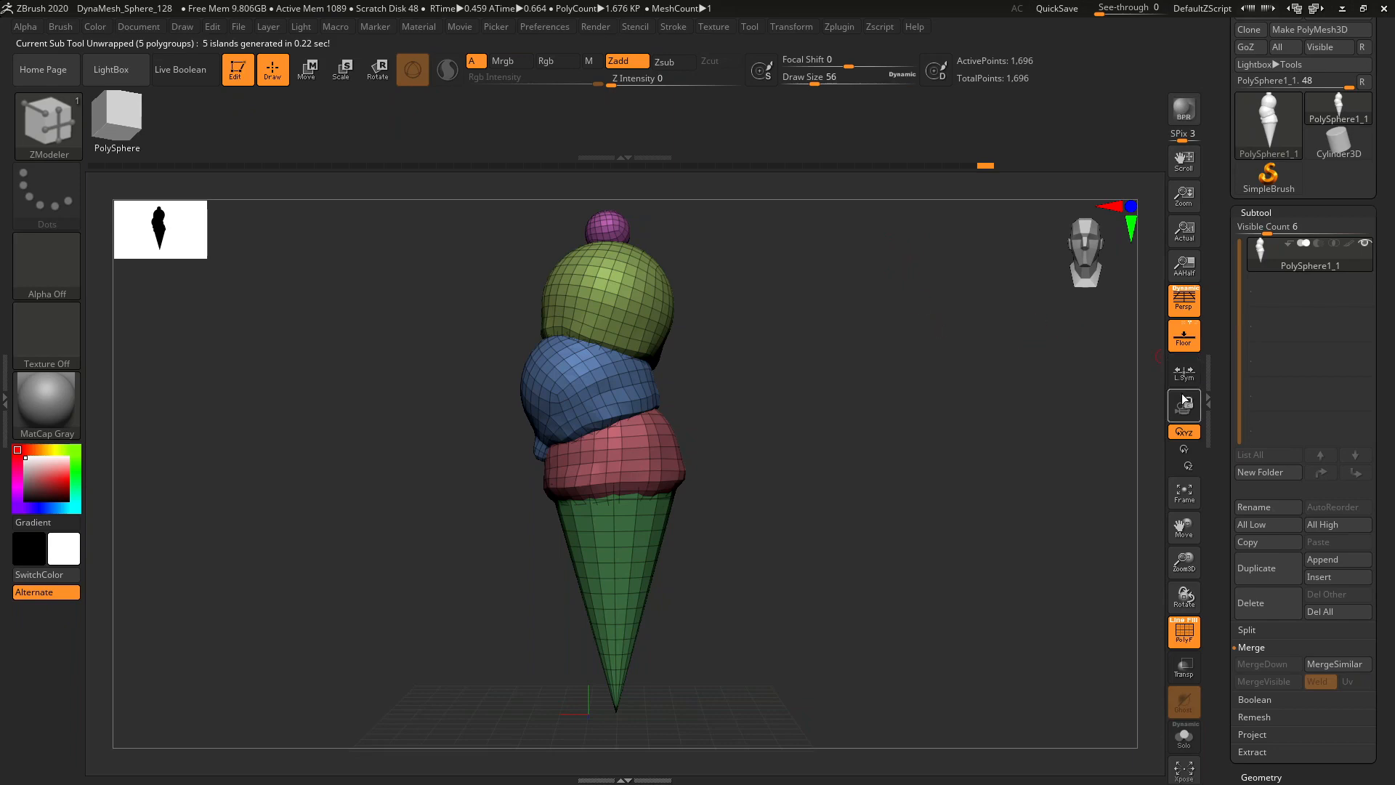
- Remesh the ice cream with ZRemesher, using the Same polygon count option
{"action": "scroll", "coordinate": [1228, 403], "scroll_direction": "down", "scroll_amount": 10}
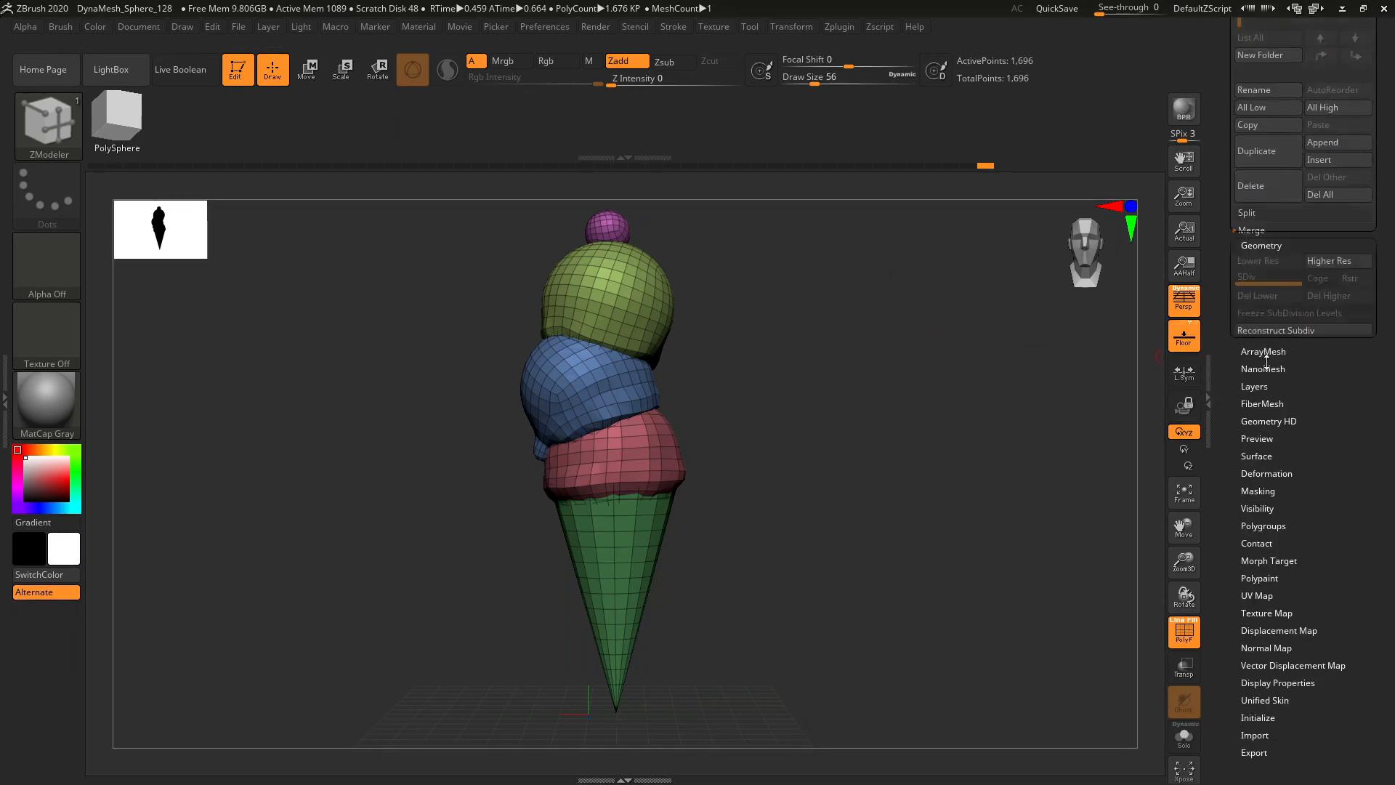
{"action": "scroll", "coordinate": [1222, 522], "scroll_direction": "up", "scroll_amount": 5}
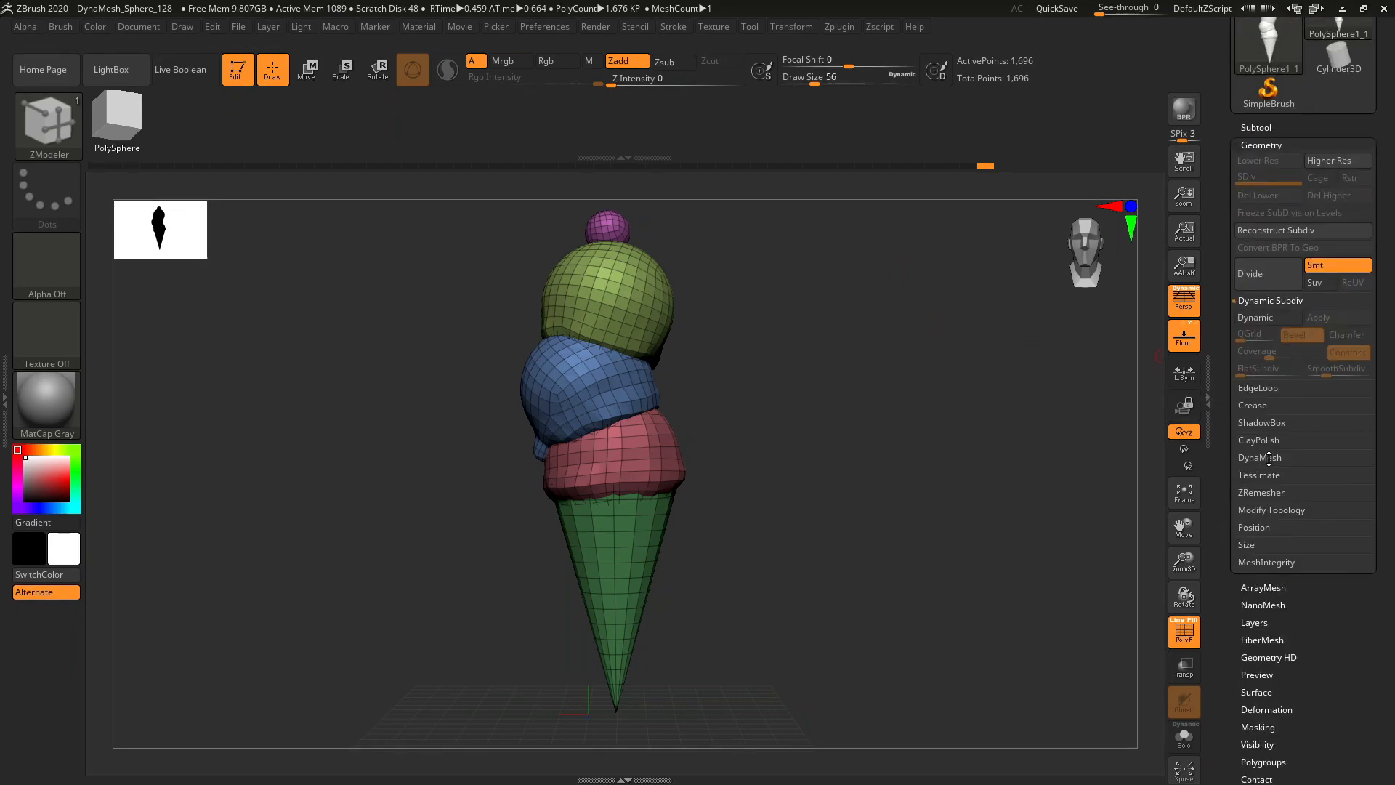
{"action": "left_click", "coordinate": [1263, 492]}
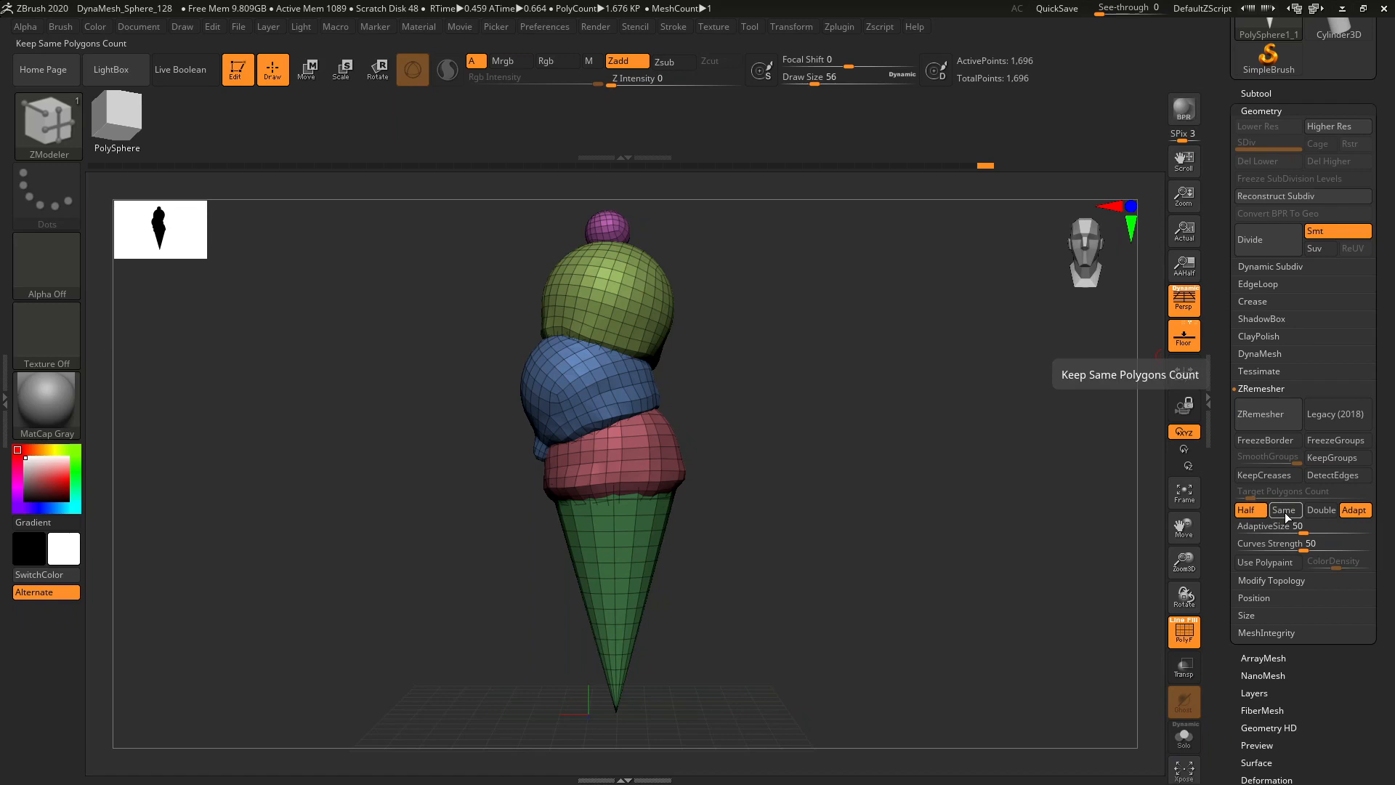
{"action": "left_click", "coordinate": [1284, 510]}
{"action": "left_click", "coordinate": [1267, 416]}
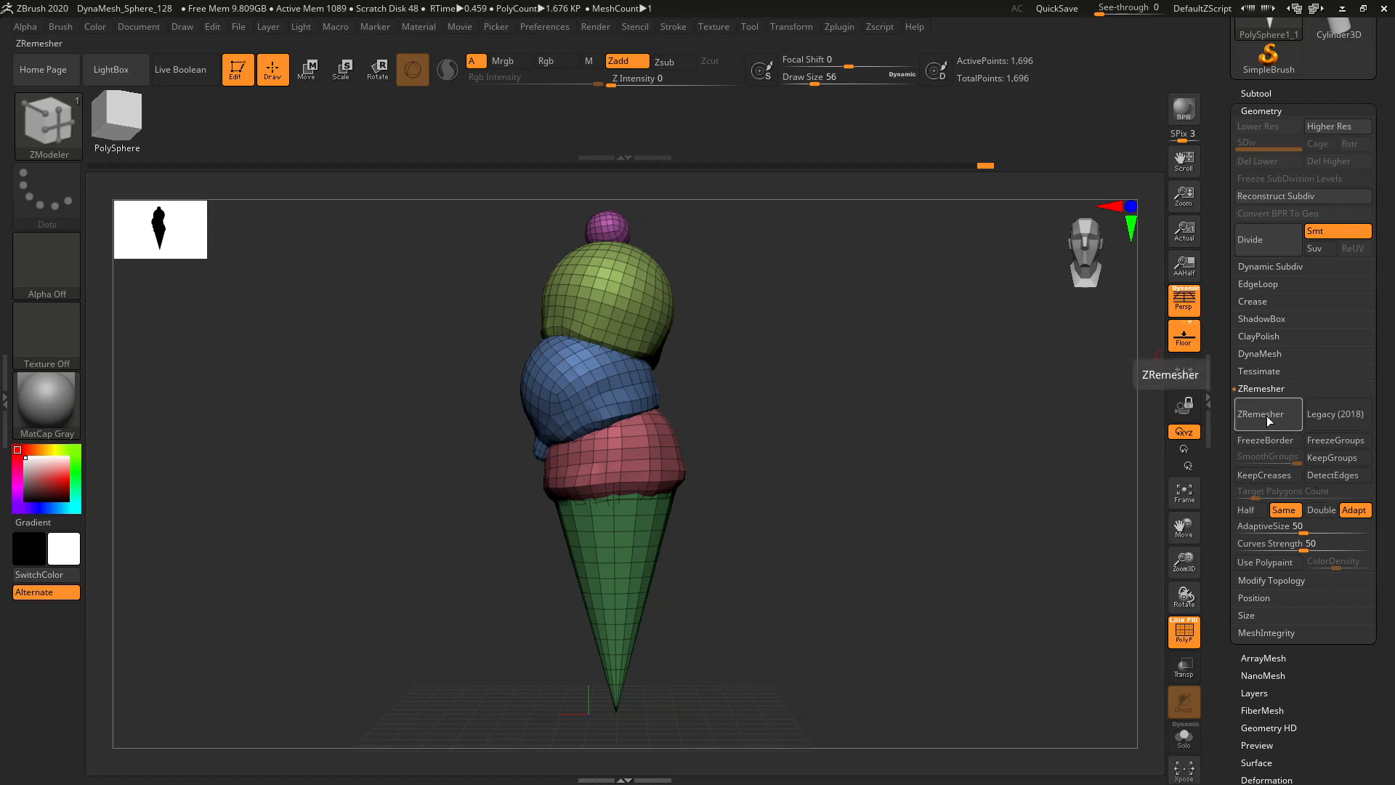
- Split the ice cream subtool into its separate parts with Split To Parts and confirm
{"action": "left_click", "coordinate": [1256, 93]}
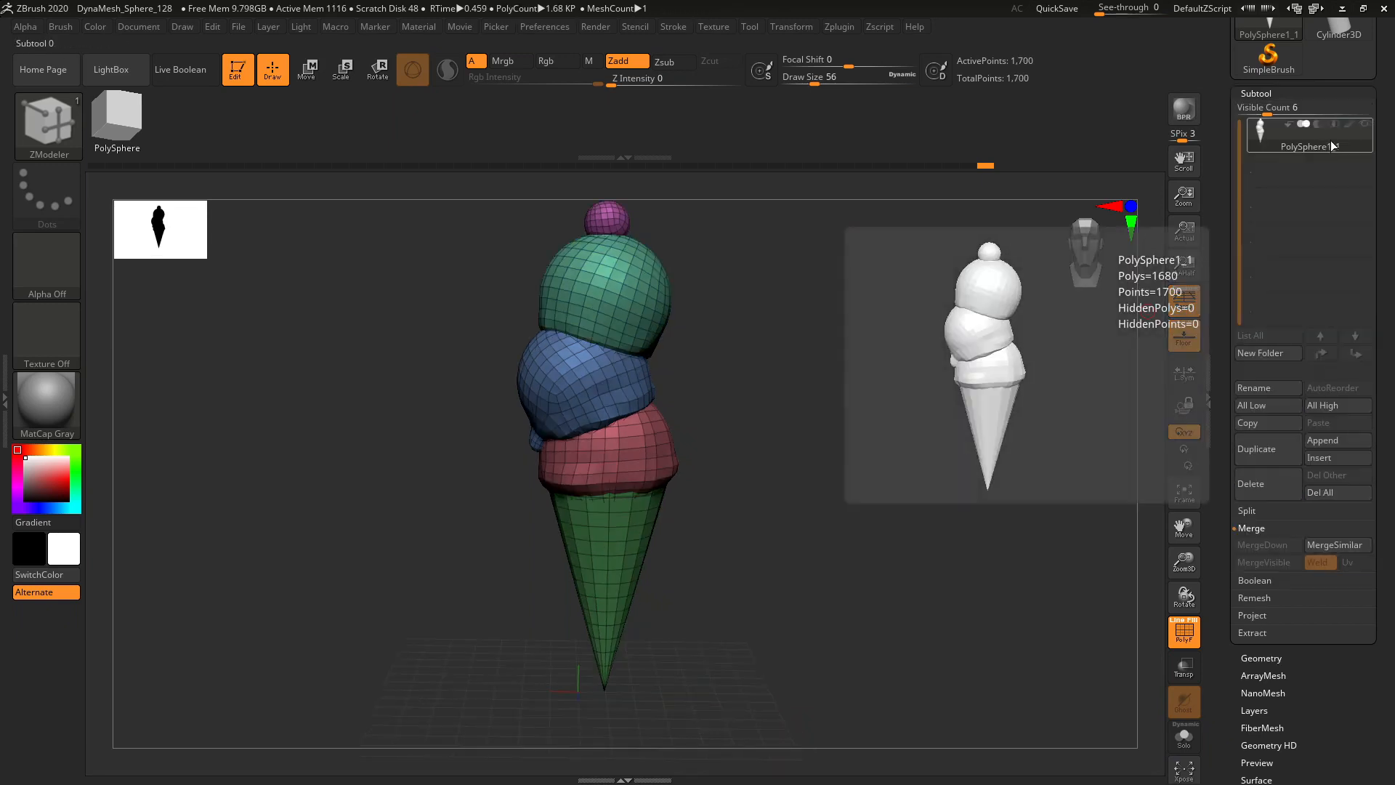
{"action": "left_click", "coordinate": [1247, 511]}
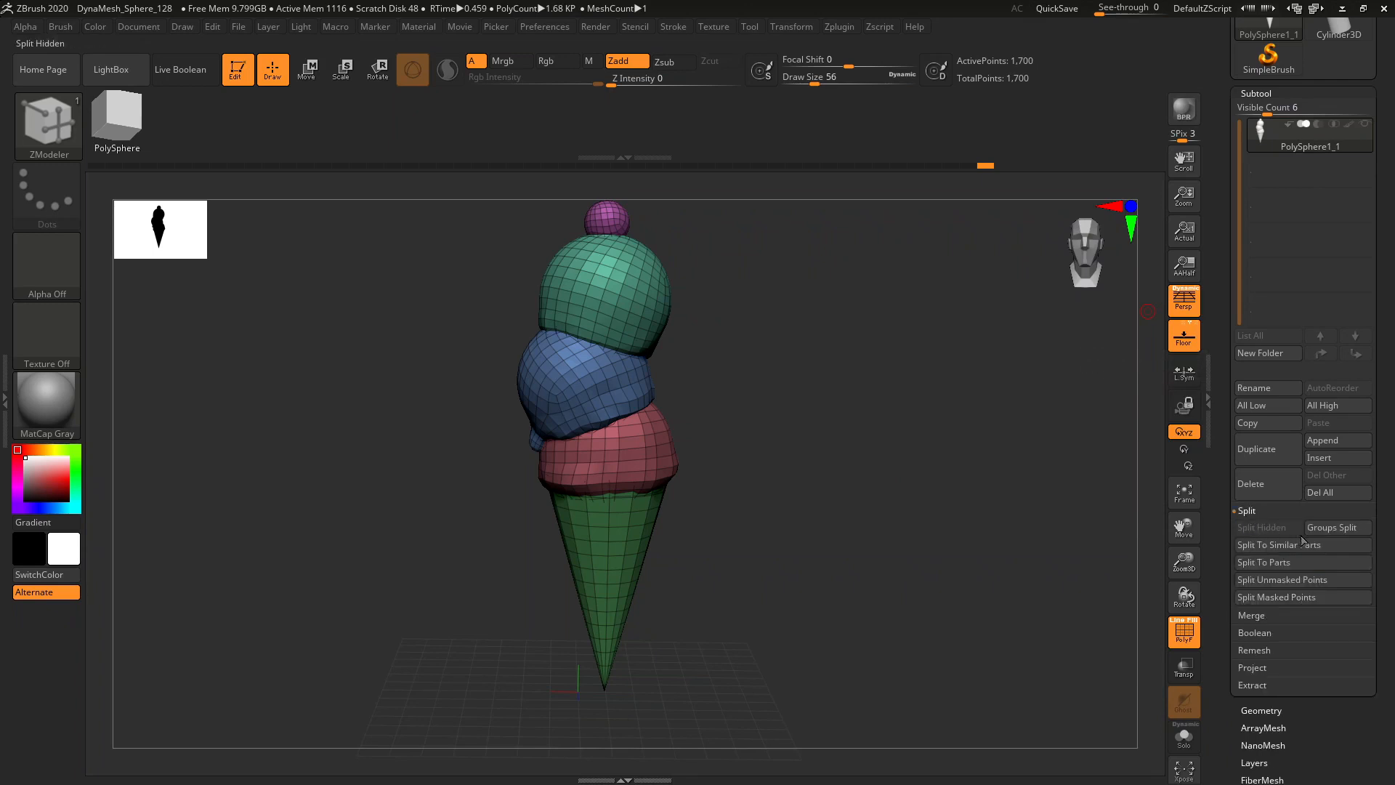
{"action": "mouse_move", "coordinate": [1282, 143]}
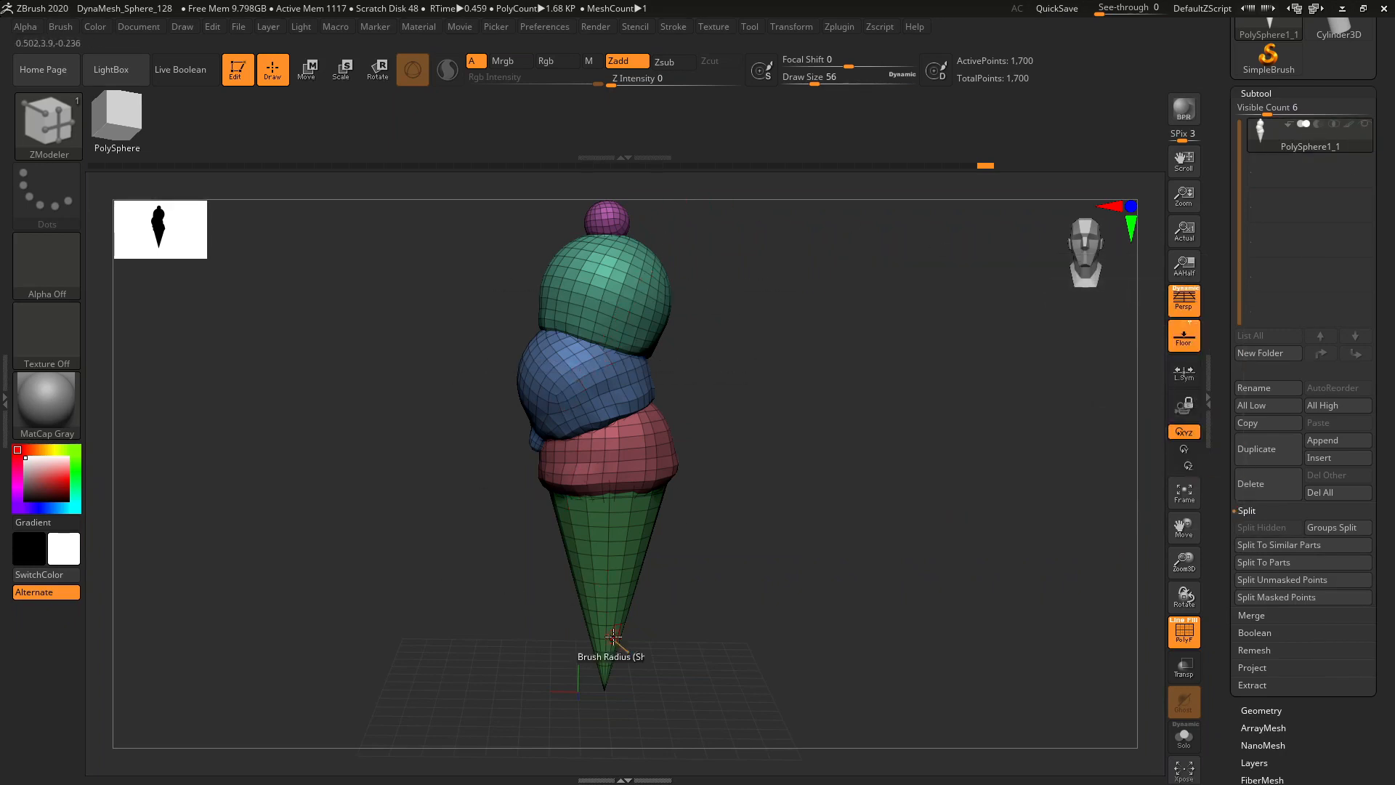
{"action": "left_click", "coordinate": [1272, 563]}
{"action": "left_click", "coordinate": [1133, 595]}
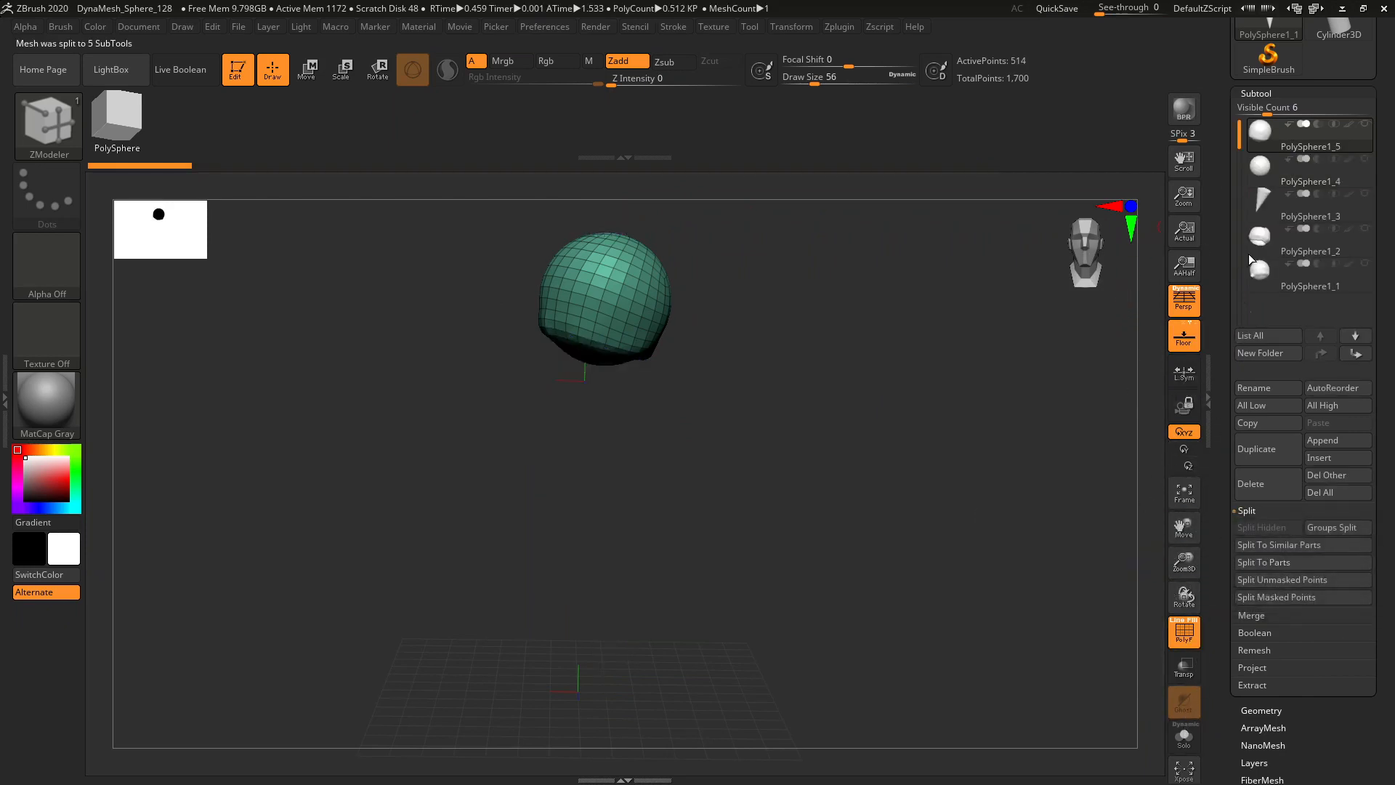
- Make all the split ice cream subtools visible and select the top scoop's subtool, PolySphere1_5
{"action": "mouse_move", "coordinate": [1370, 127]}
{"action": "left_click", "coordinate": [1365, 159]}
{"action": "left_click", "coordinate": [1366, 194]}
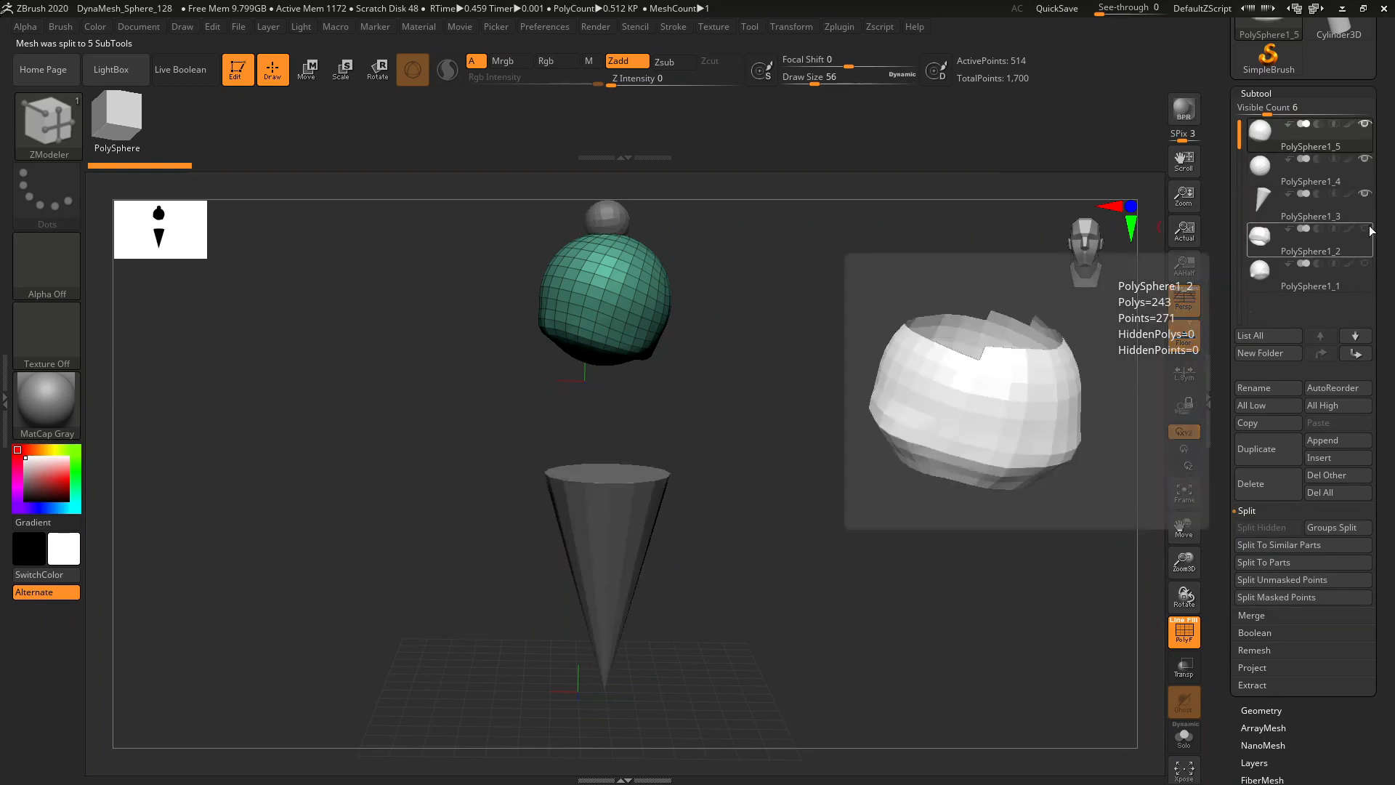
{"action": "left_click", "coordinate": [1366, 228]}
{"action": "left_click", "coordinate": [1366, 263]}
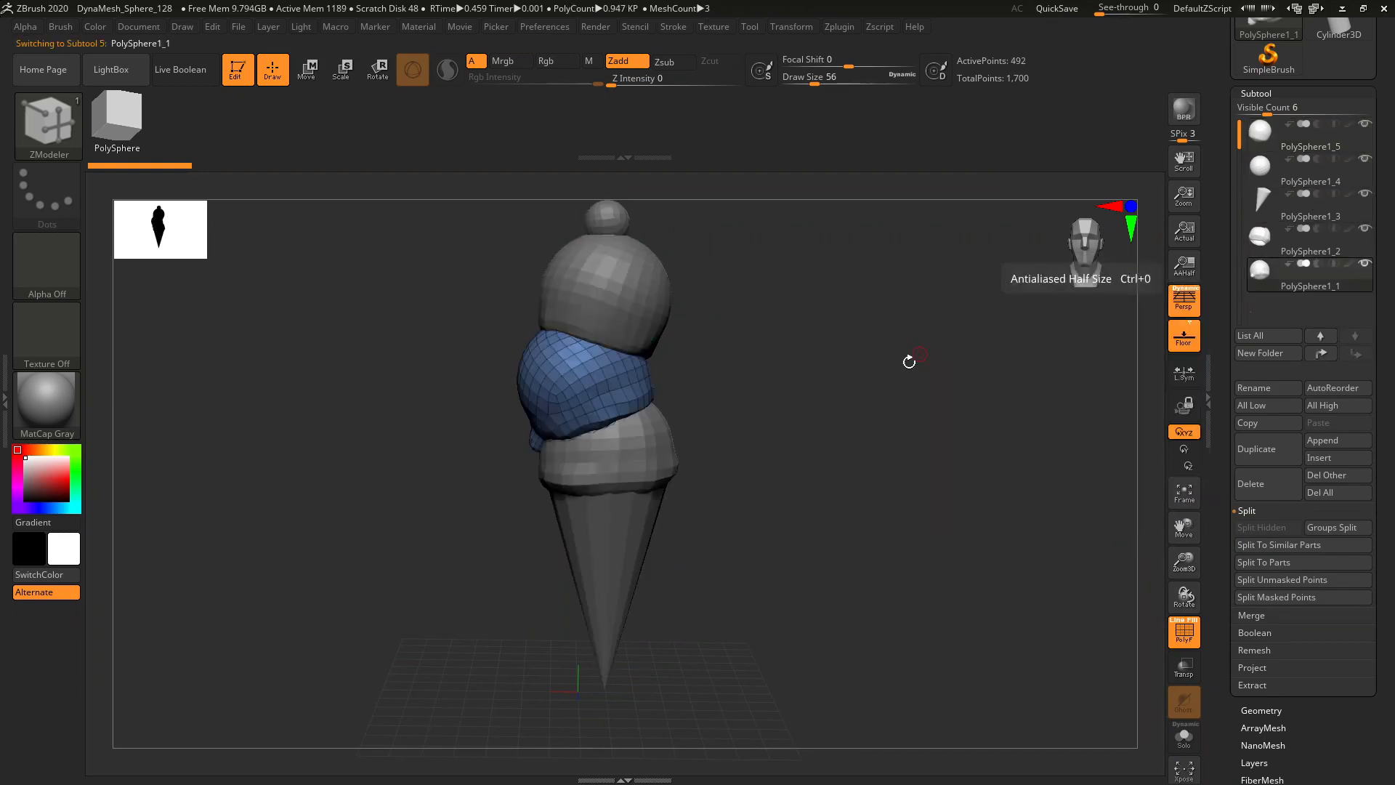
{"action": "left_click_drag", "start_coordinate": [909, 362], "coordinate": [945, 378]}
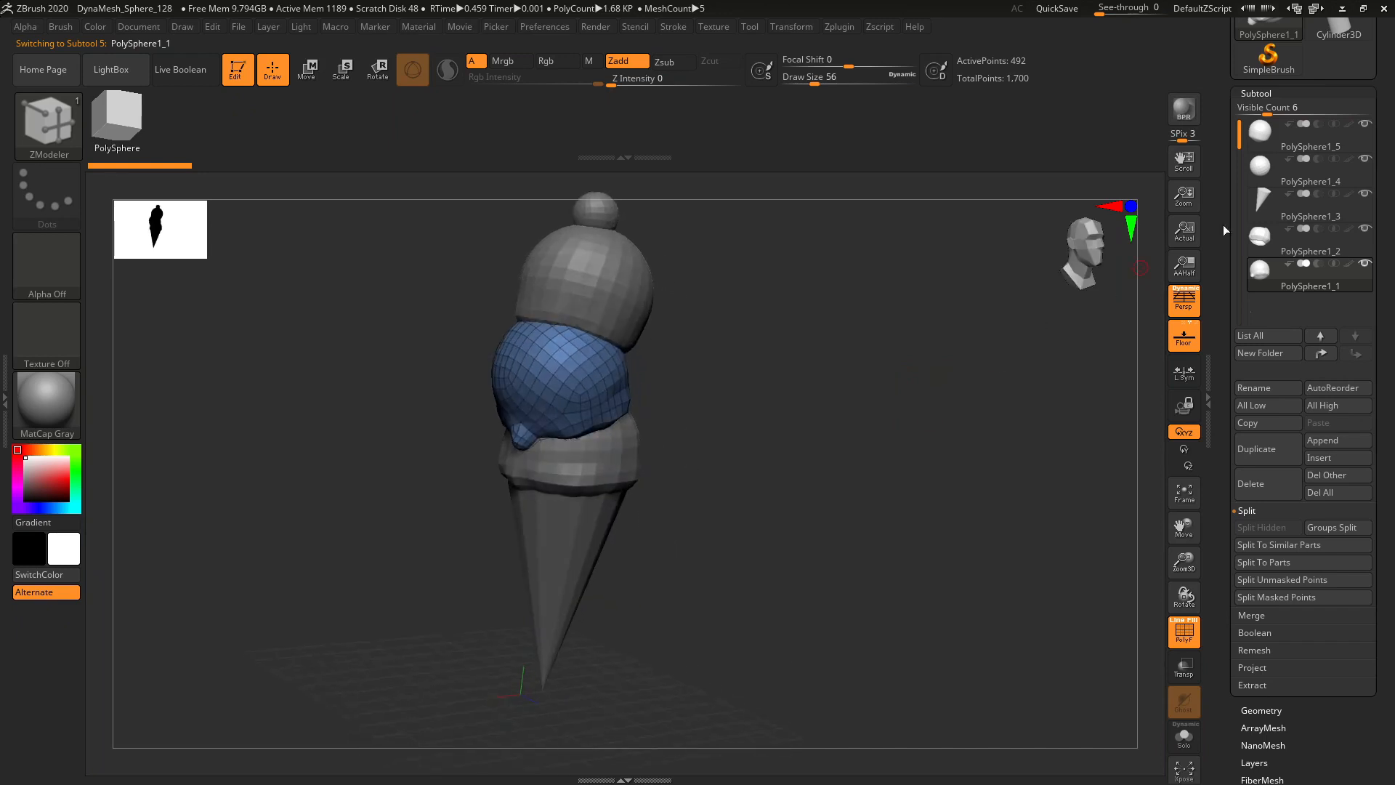
{"action": "left_click", "coordinate": [1364, 140]}
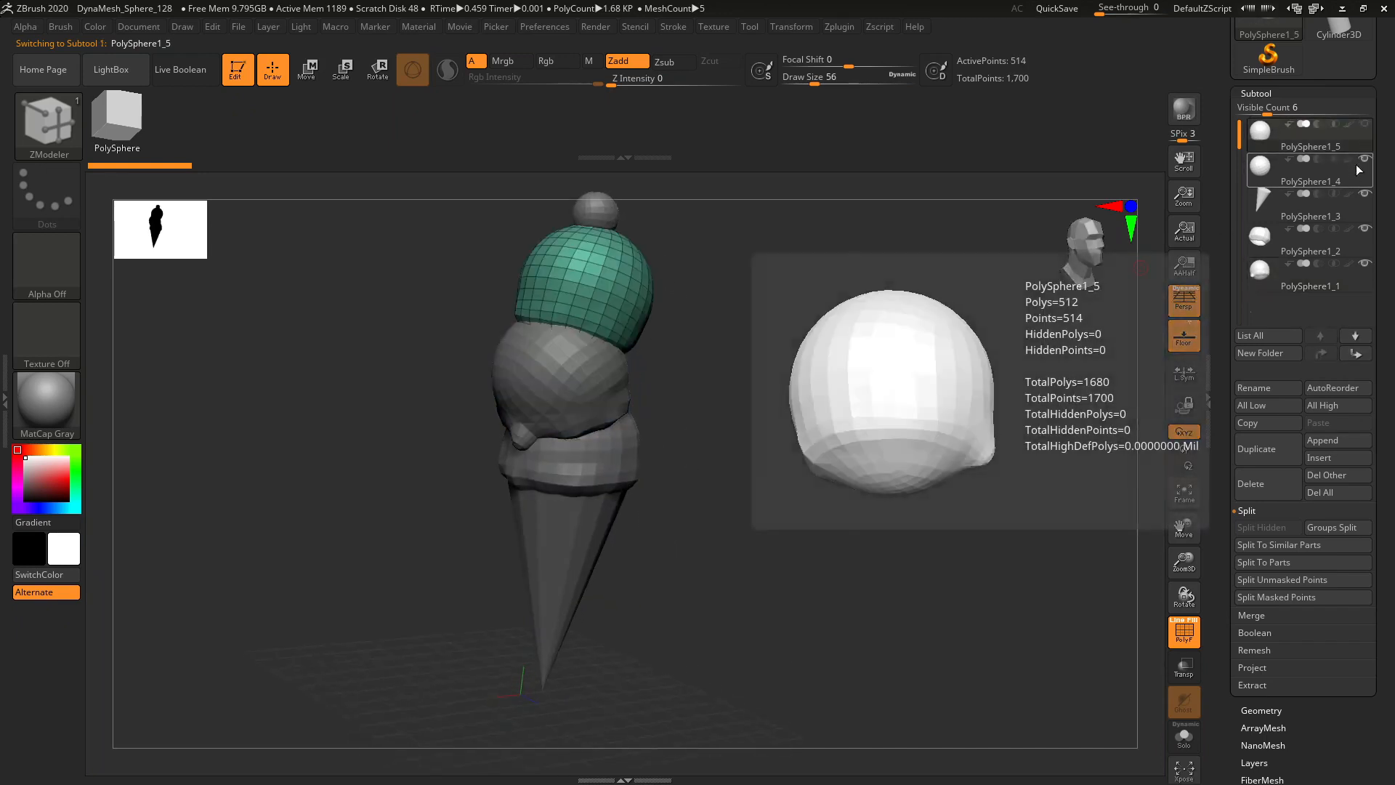
- Reorder the subtools so PolySphere1_4 is first and the cone, PolySphere1_3, is last, with PolySphere1_5 shown again
{"action": "left_click", "coordinate": [1366, 124]}
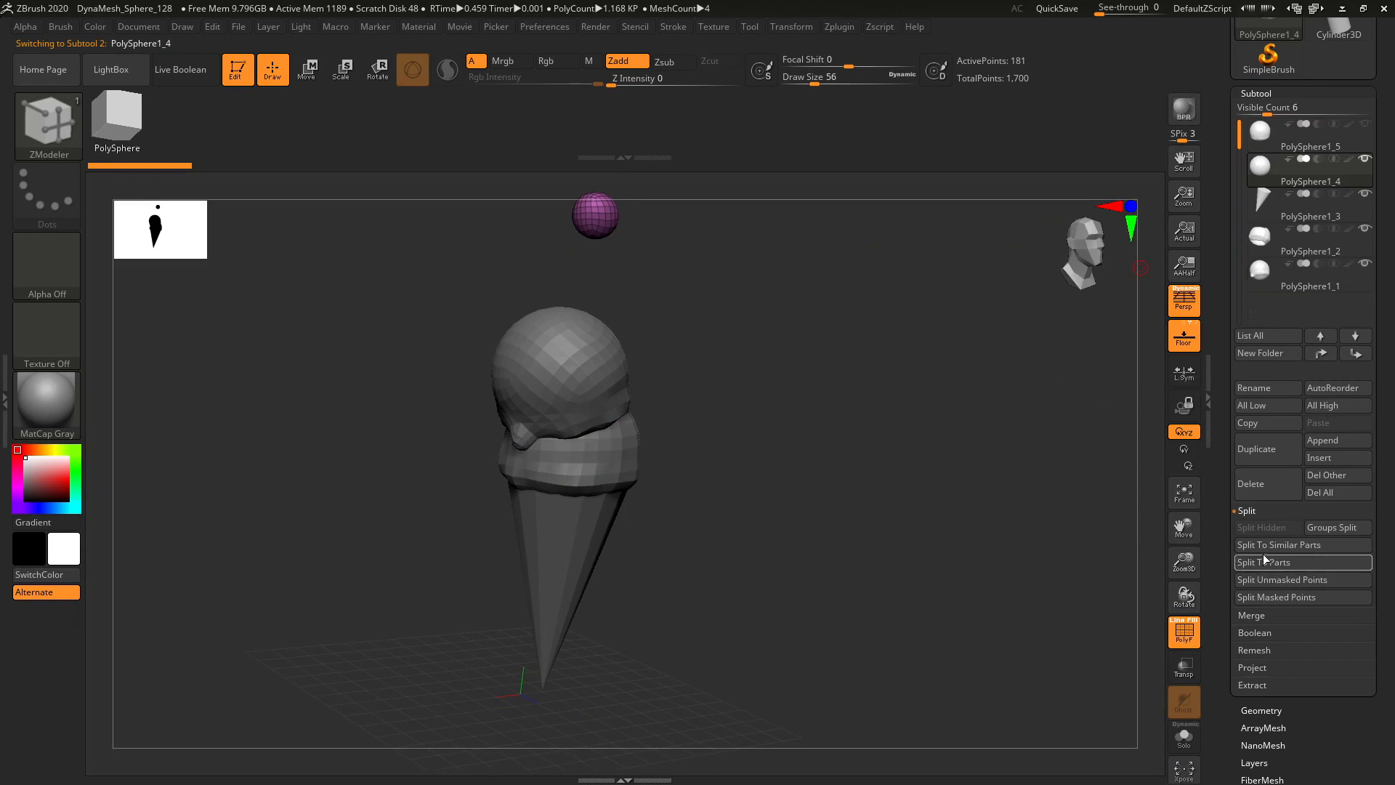
{"action": "left_click", "coordinate": [1320, 354]}
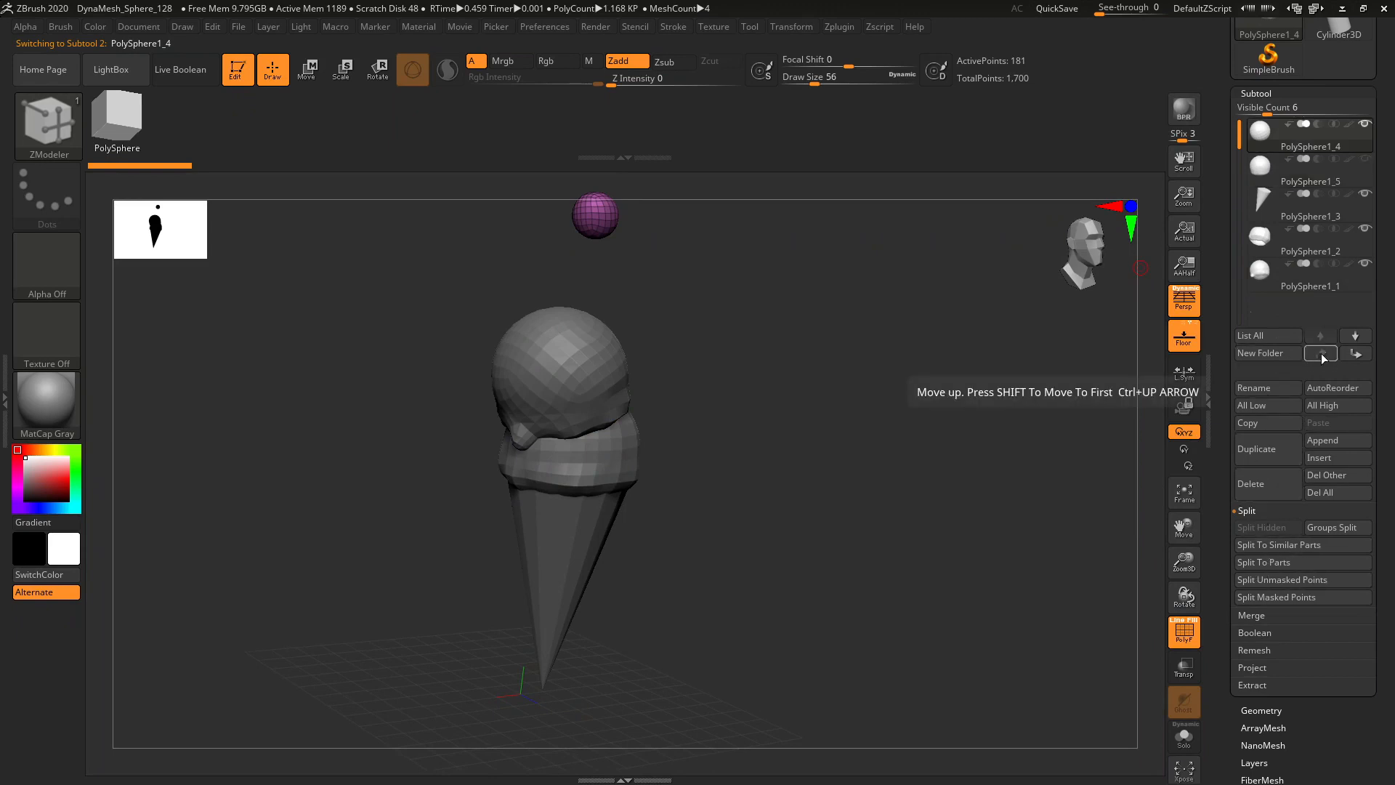
{"action": "left_click", "coordinate": [1365, 159]}
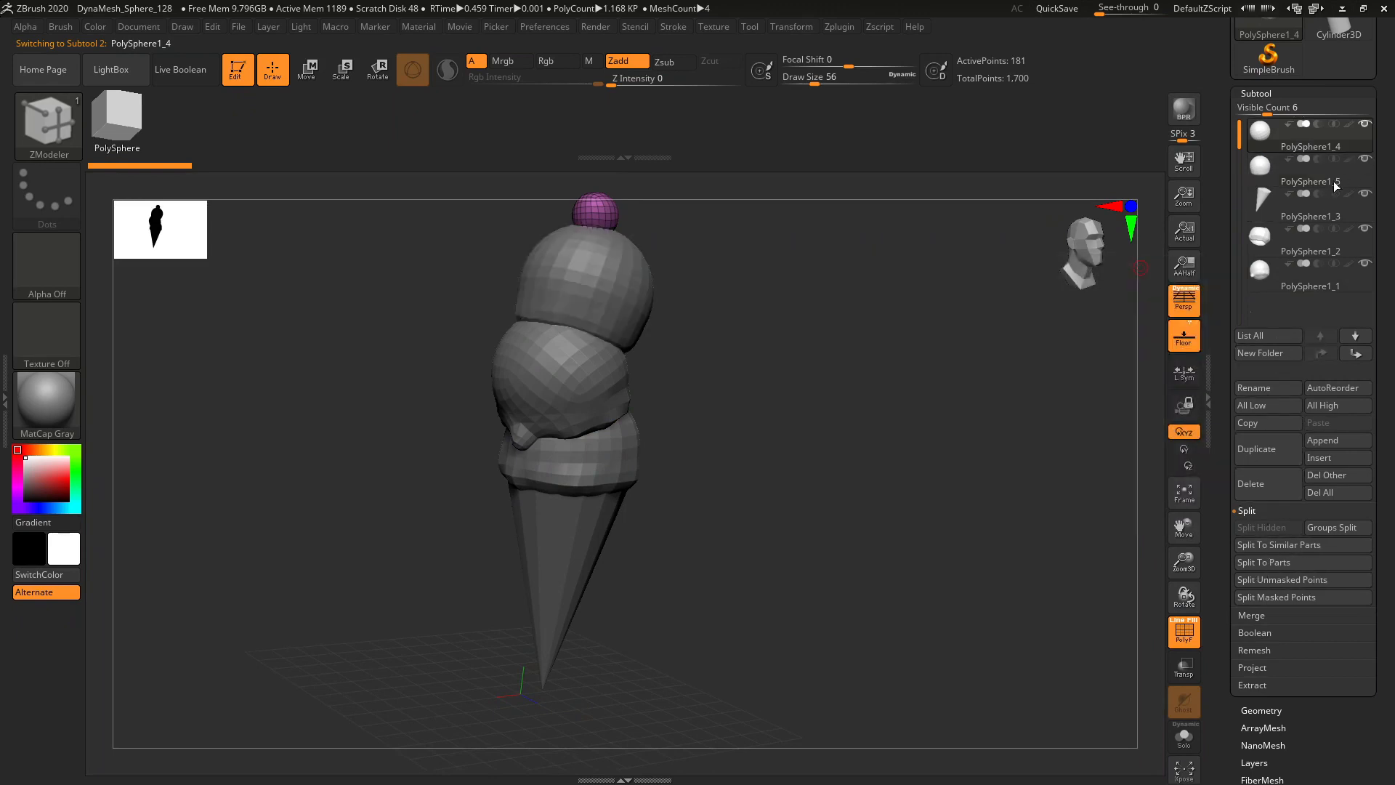
{"action": "left_click", "coordinate": [1359, 218]}
{"action": "left_click", "coordinate": [1354, 354]}
{"action": "left_click", "coordinate": [1355, 354]}
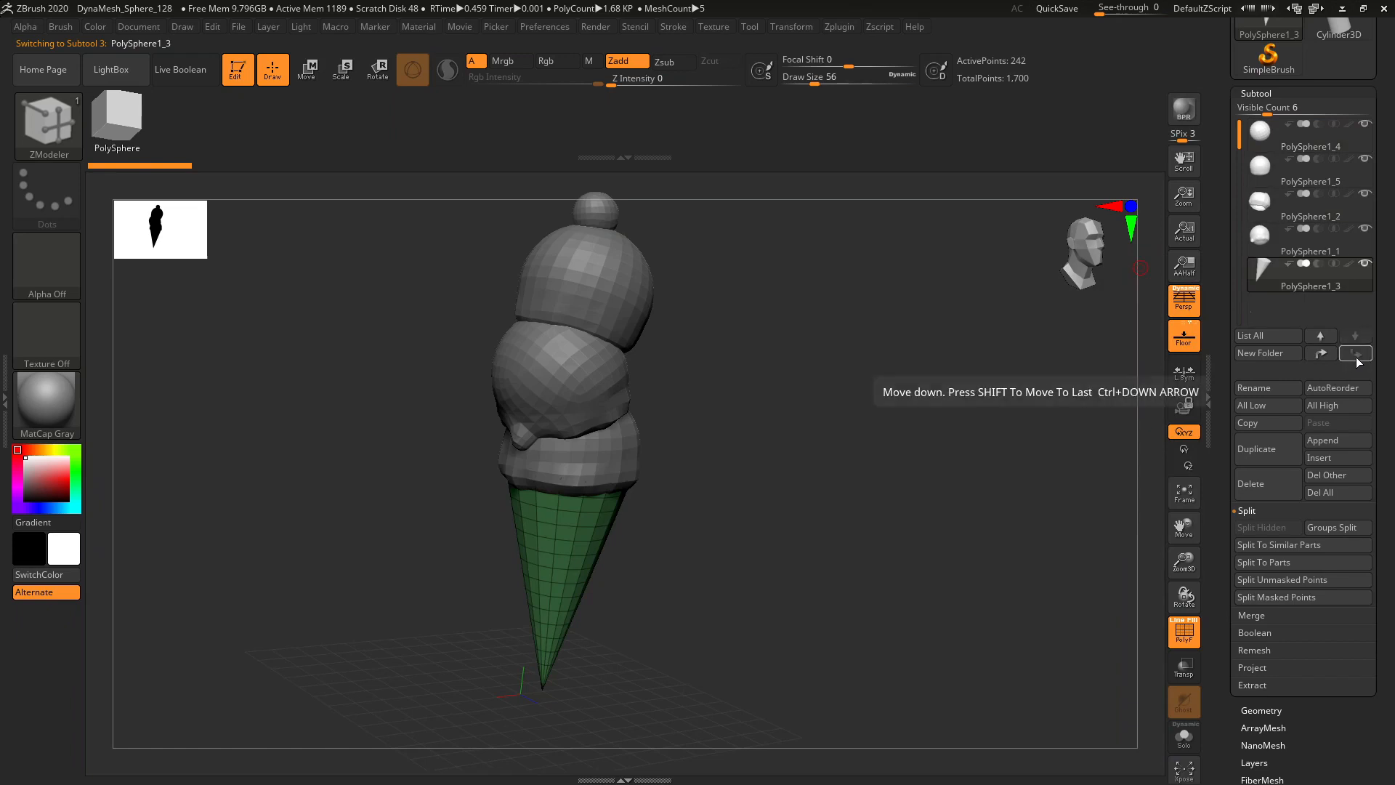
- Unwrap the UVs of the small ball on top, PolySphere1_4, with UV Master
{"action": "left_click", "coordinate": [1361, 155]}
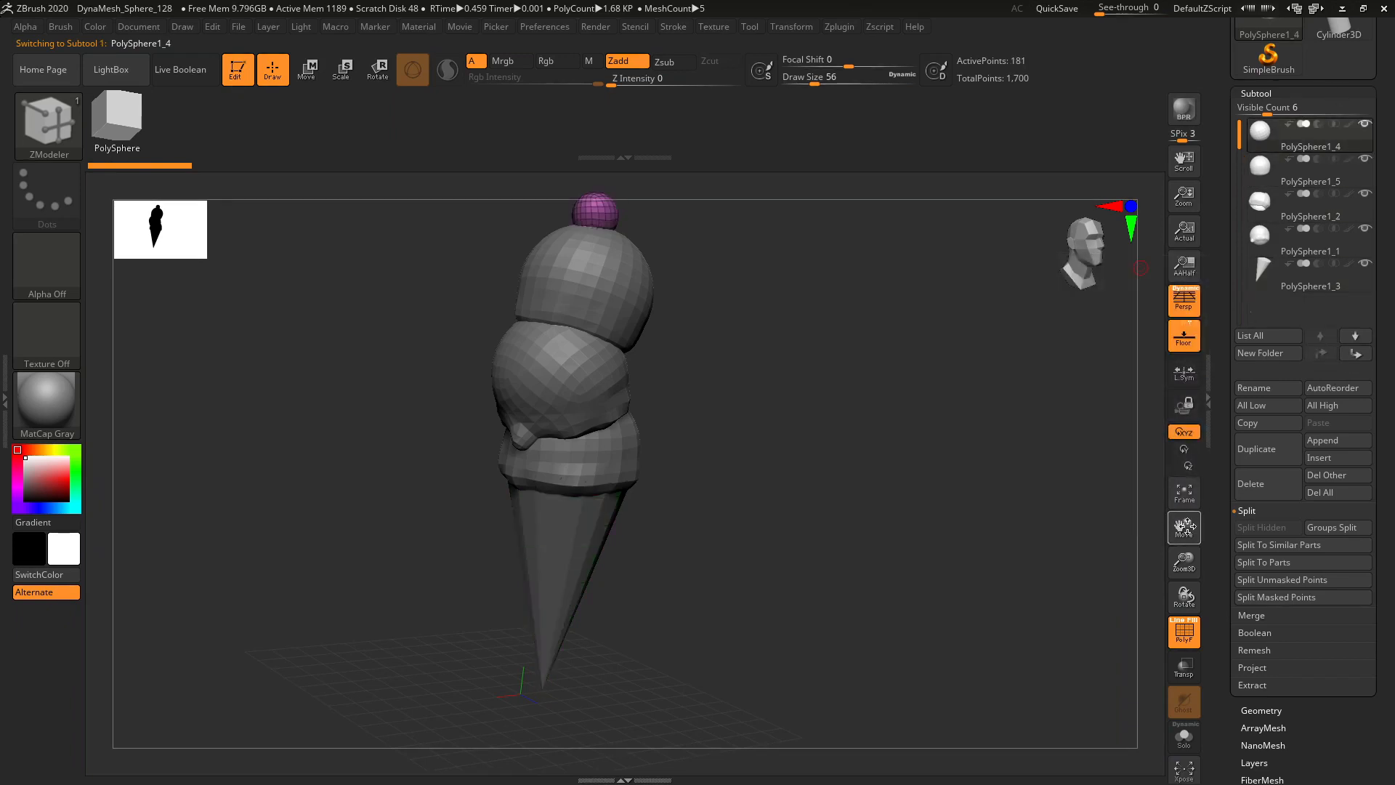
{"action": "left_click", "coordinate": [844, 26]}
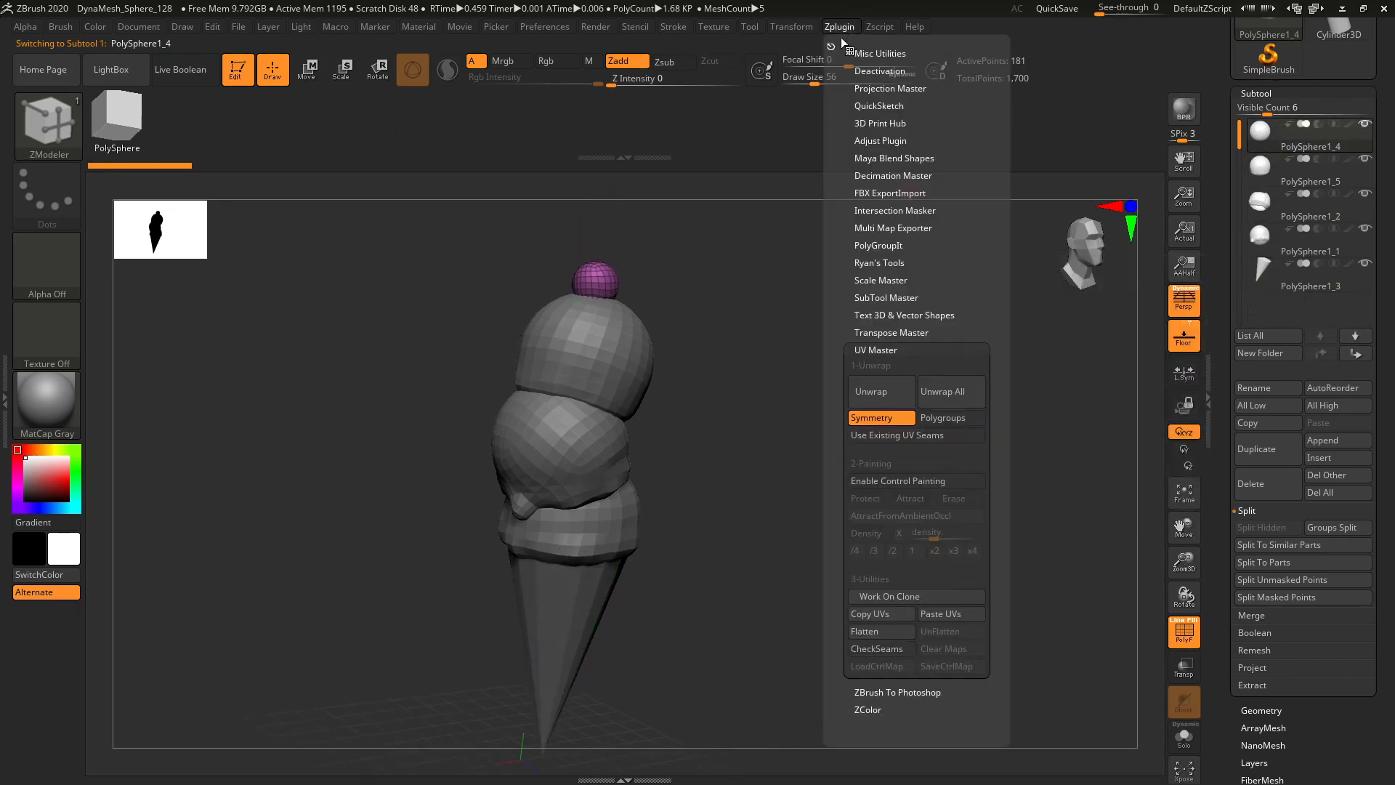
{"action": "left_click", "coordinate": [874, 351]}
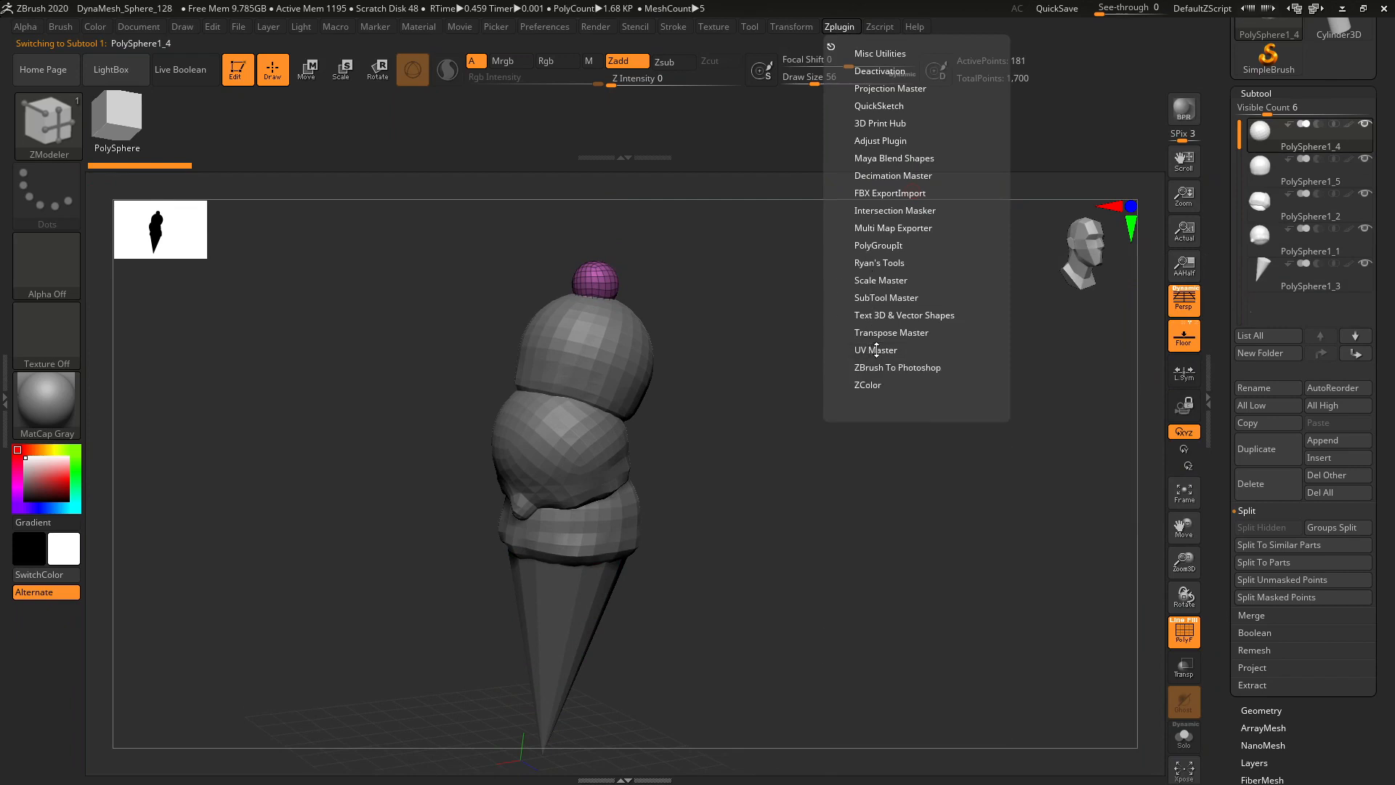
{"action": "left_click", "coordinate": [878, 351]}
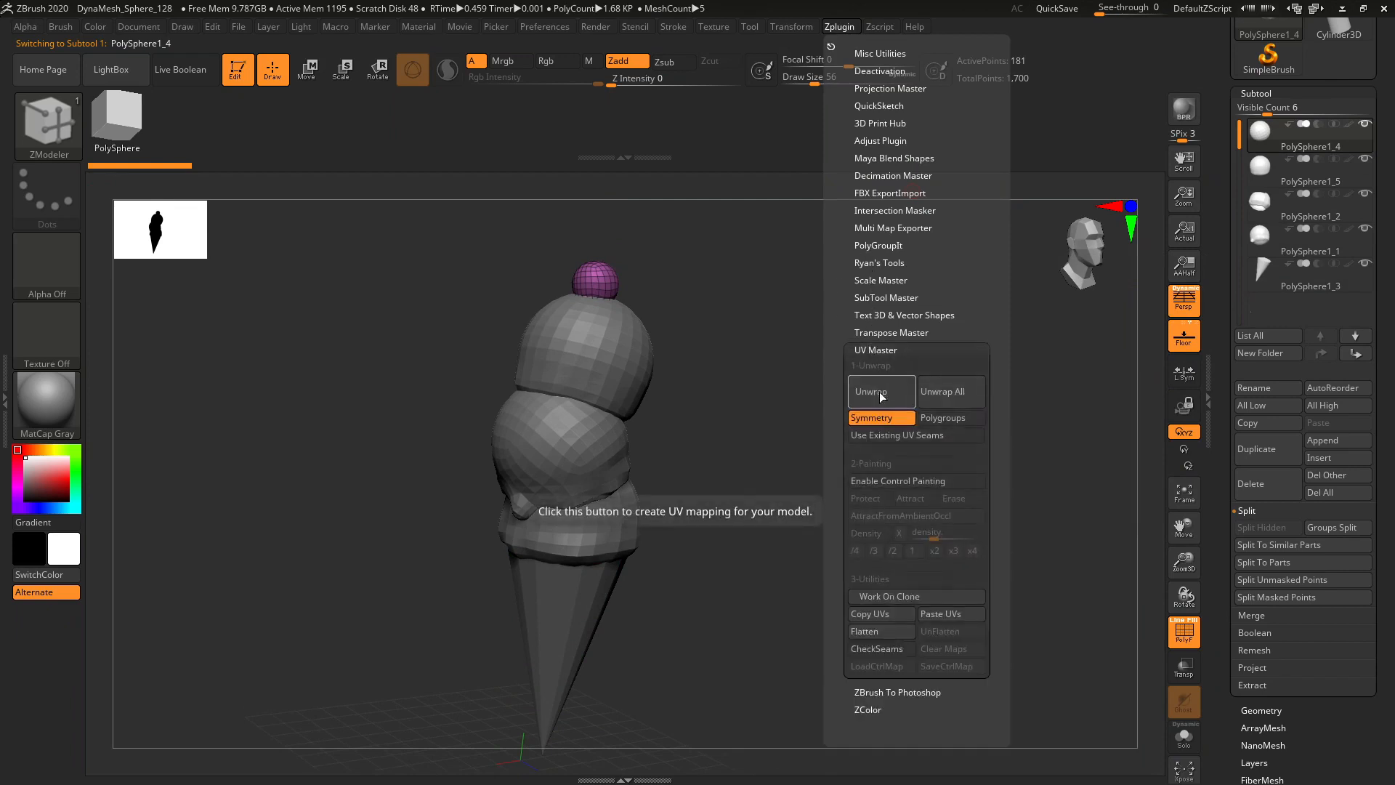
{"action": "left_click", "coordinate": [880, 393]}
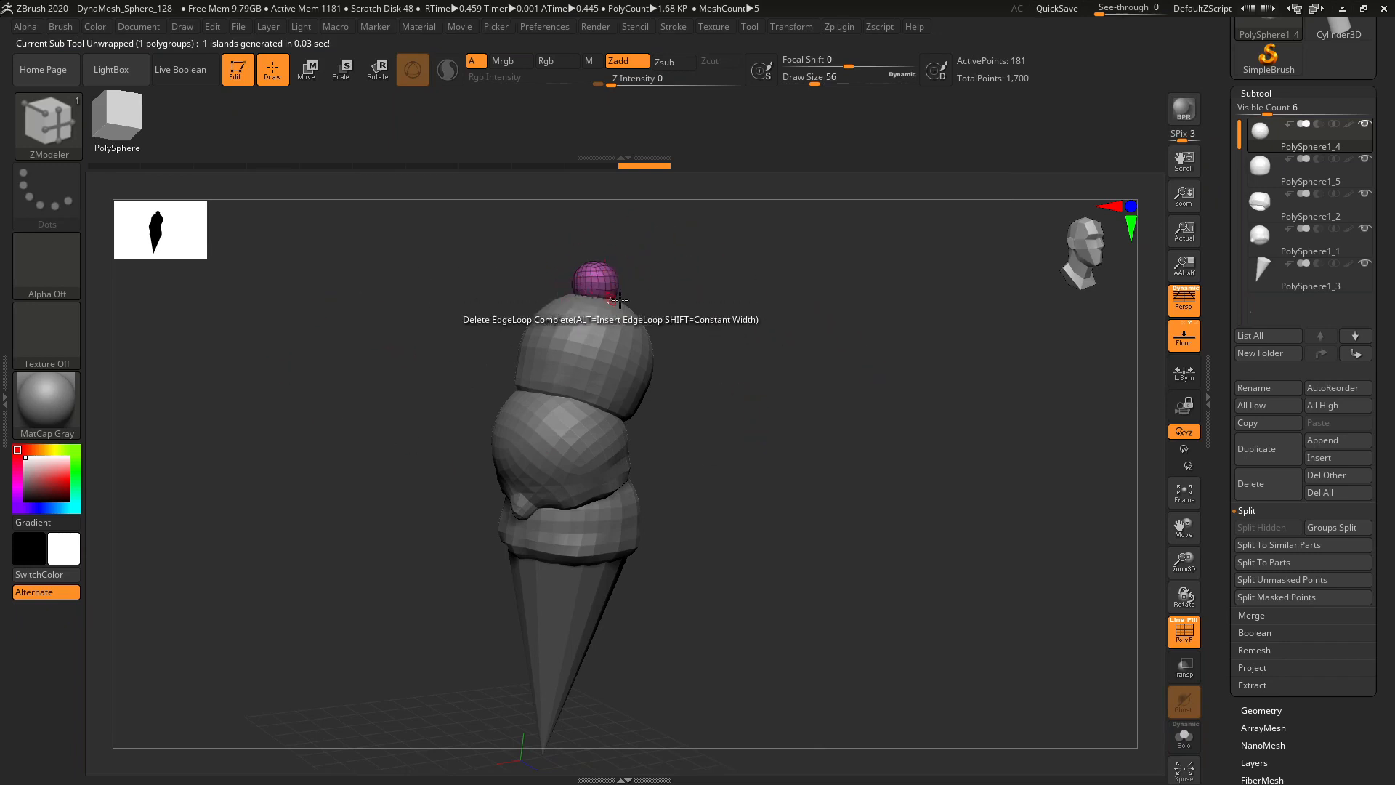
- Unwrap the UVs of the top scoop, PolySphere1_5, with UV Master
{"action": "left_click", "coordinate": [1350, 173]}
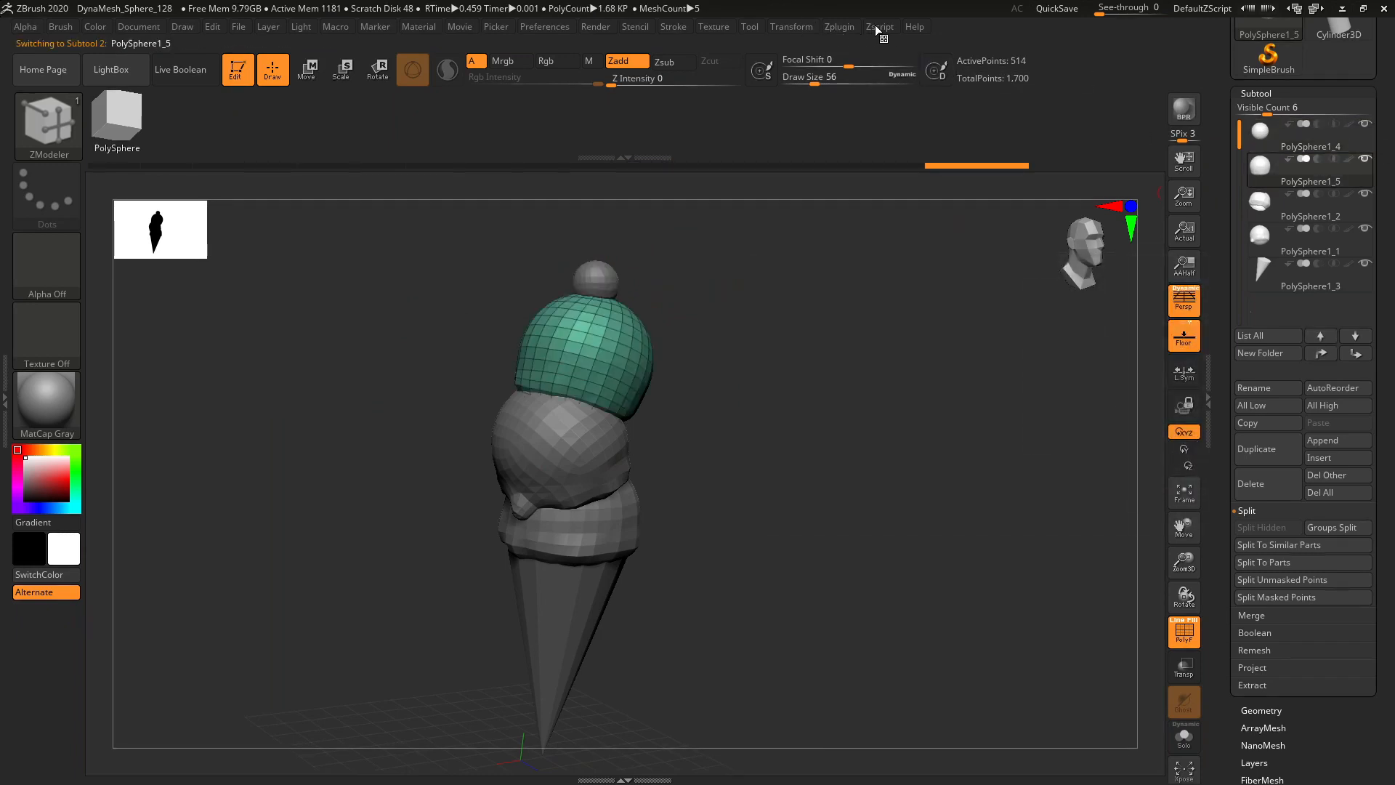
{"action": "left_click", "coordinate": [842, 27]}
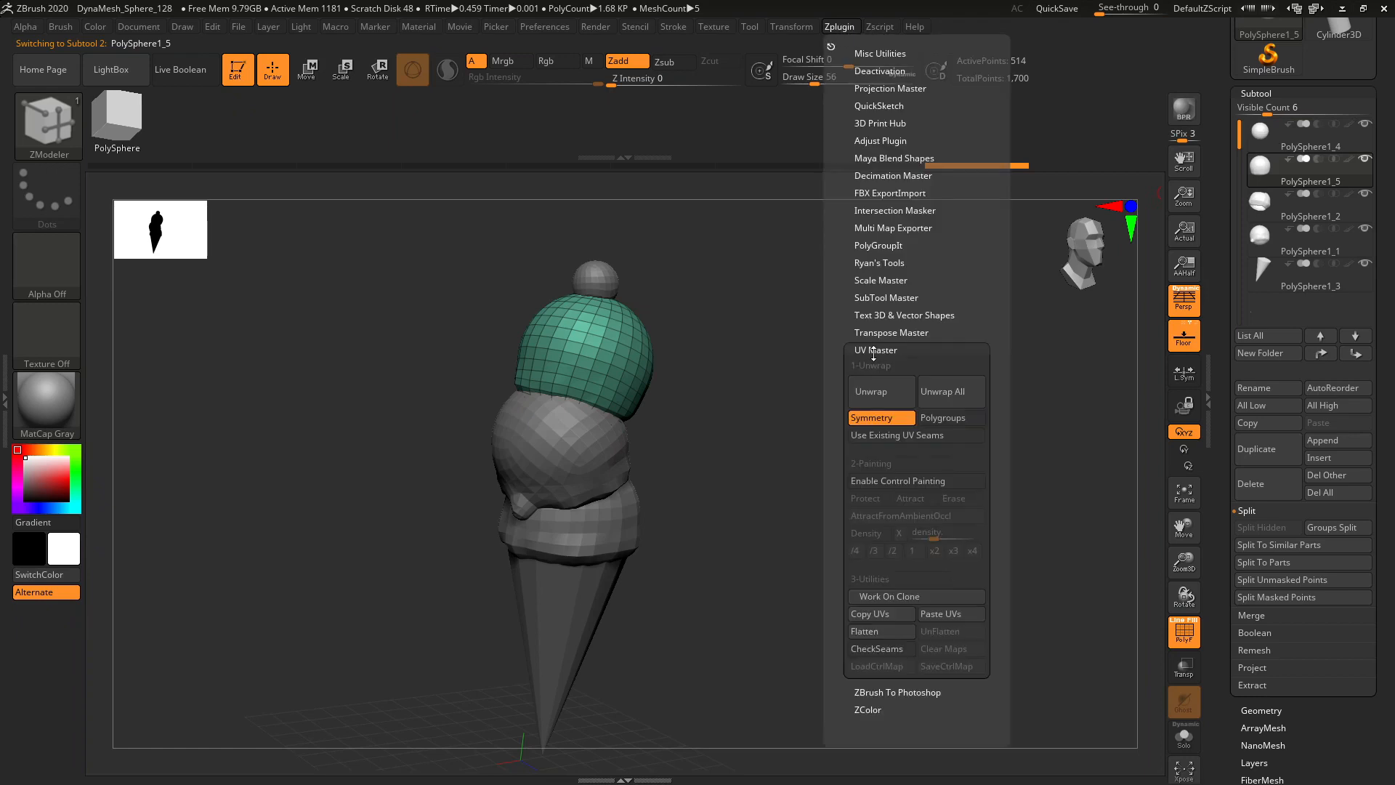
{"action": "left_click", "coordinate": [883, 396]}
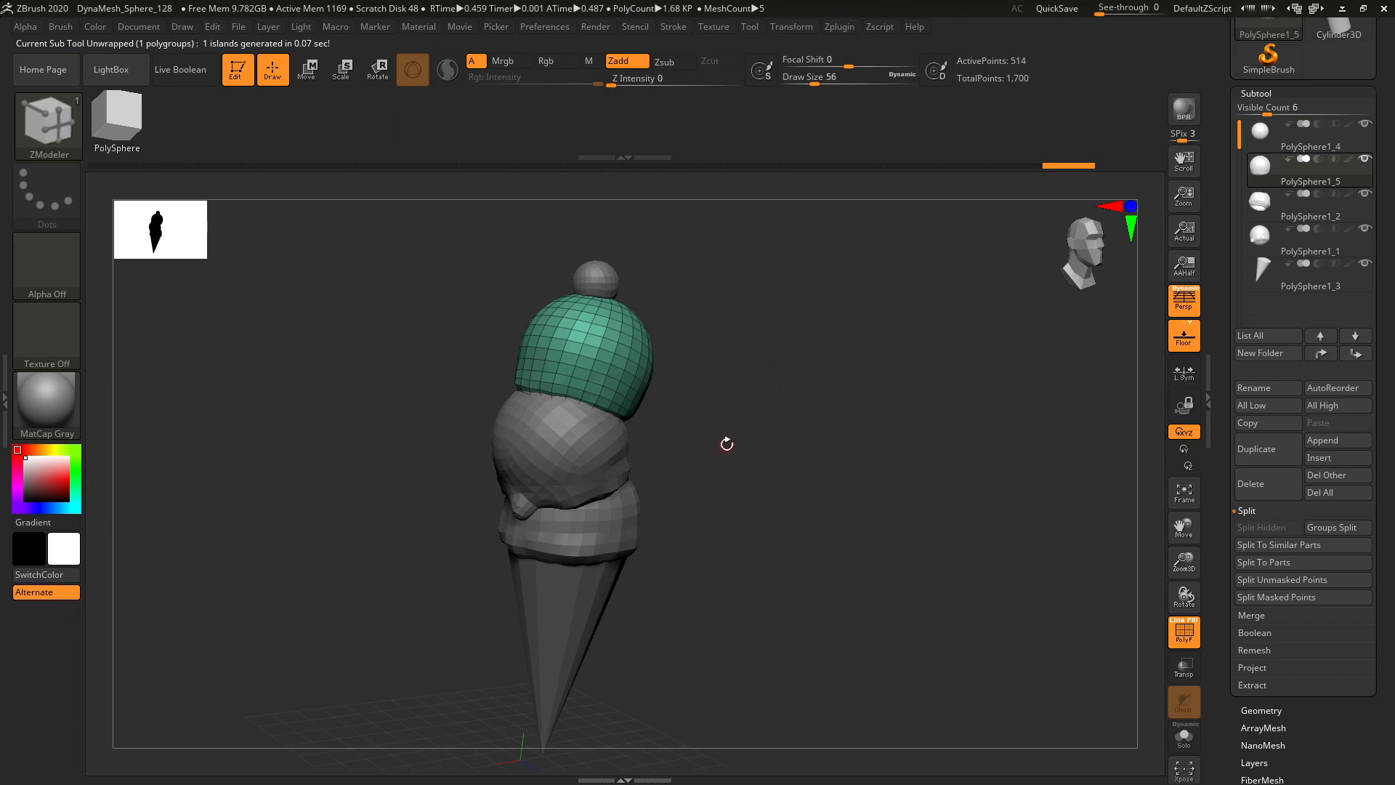
- Move the lowest scoop, PolySphere1_2, below PolySphere1_1 in the subtool order and unwrap its UVs with UV Master
{"action": "left_click", "coordinate": [1356, 217]}
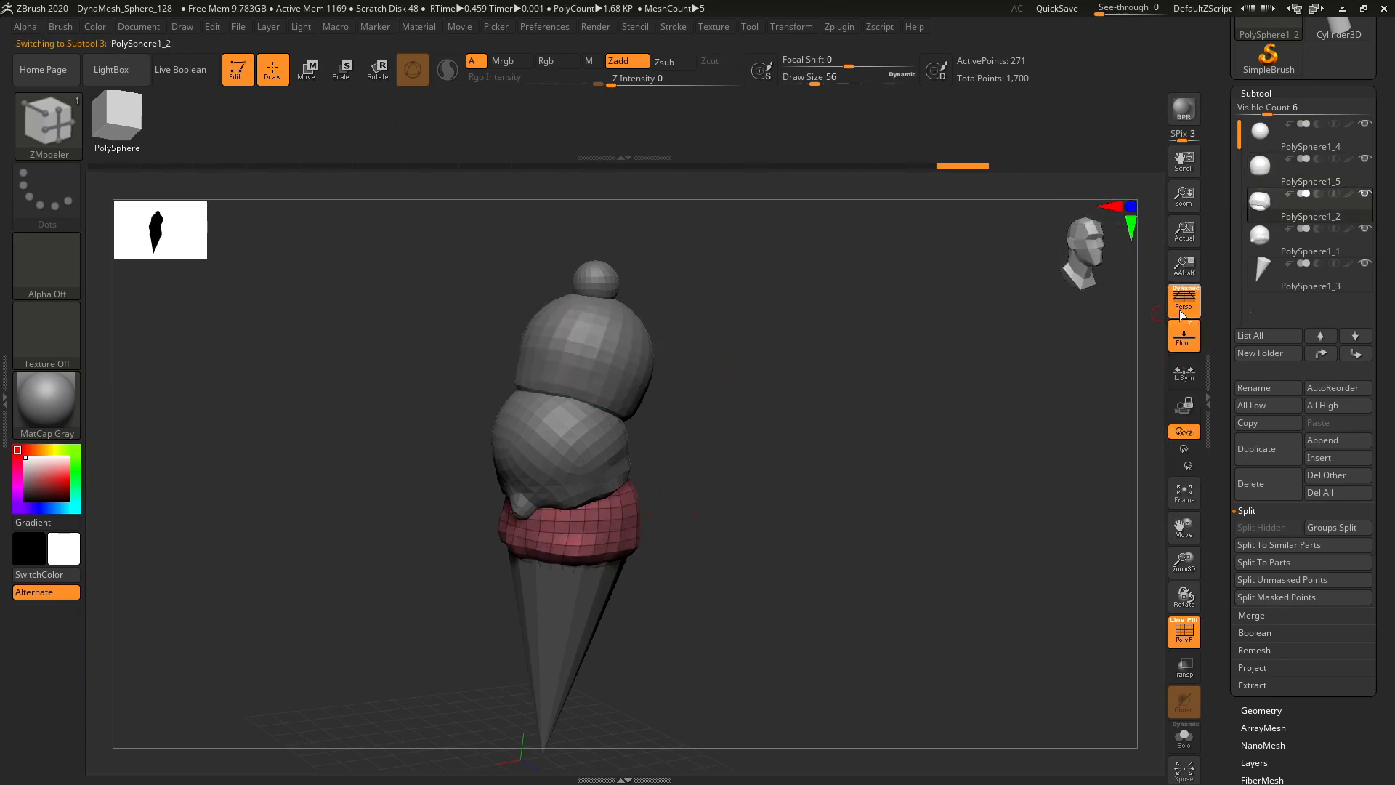
{"action": "left_click", "coordinate": [1325, 355]}
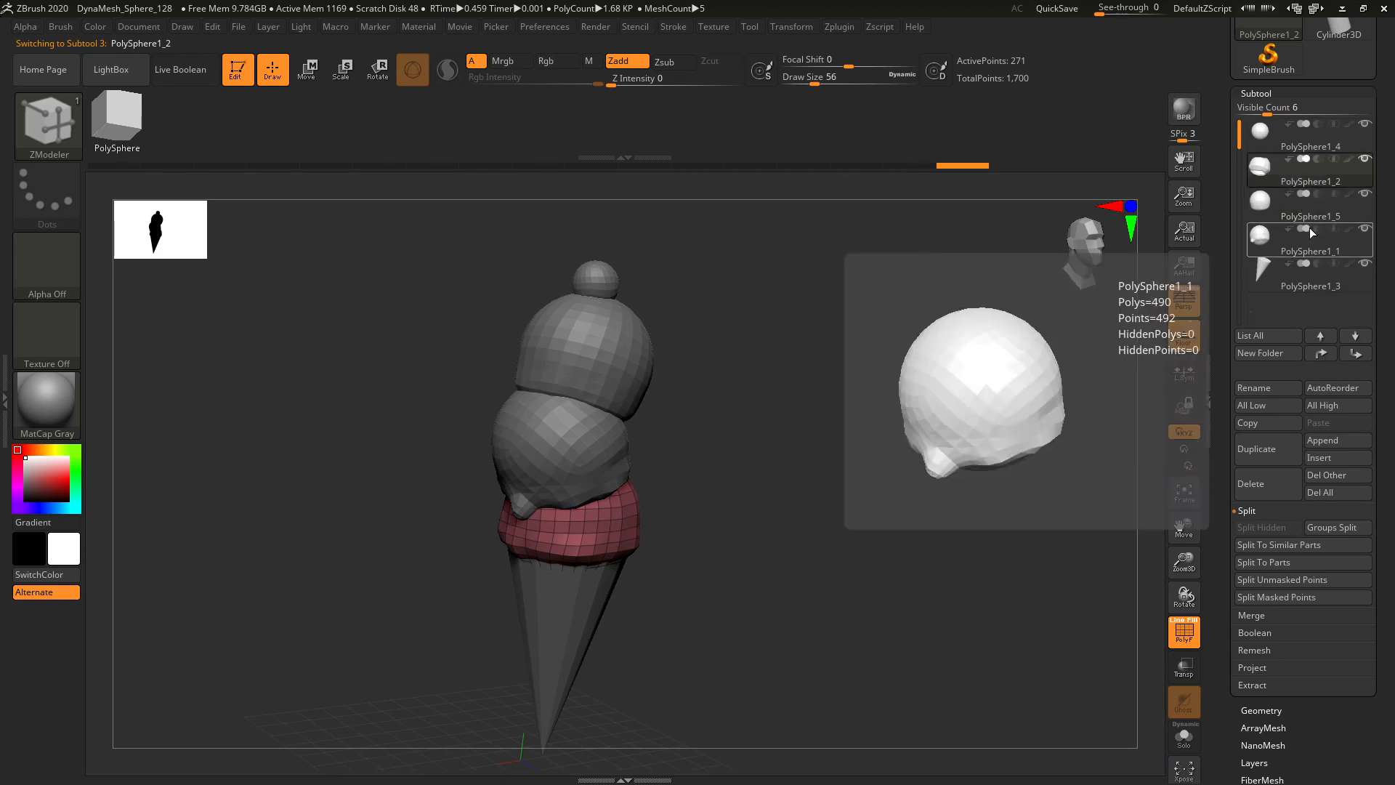
{"action": "mouse_move", "coordinate": [1328, 172]}
{"action": "left_click", "coordinate": [1348, 358]}
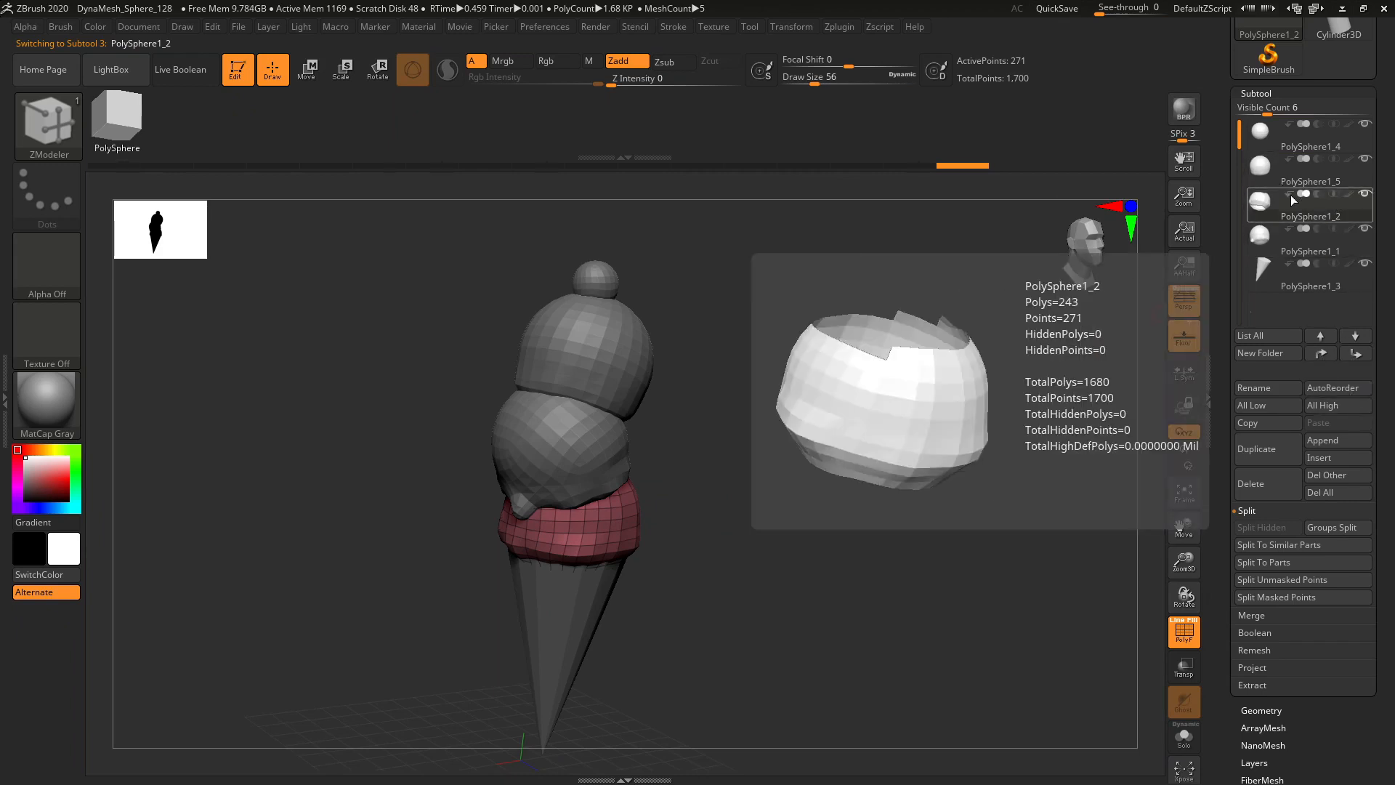
{"action": "left_click", "coordinate": [1356, 354]}
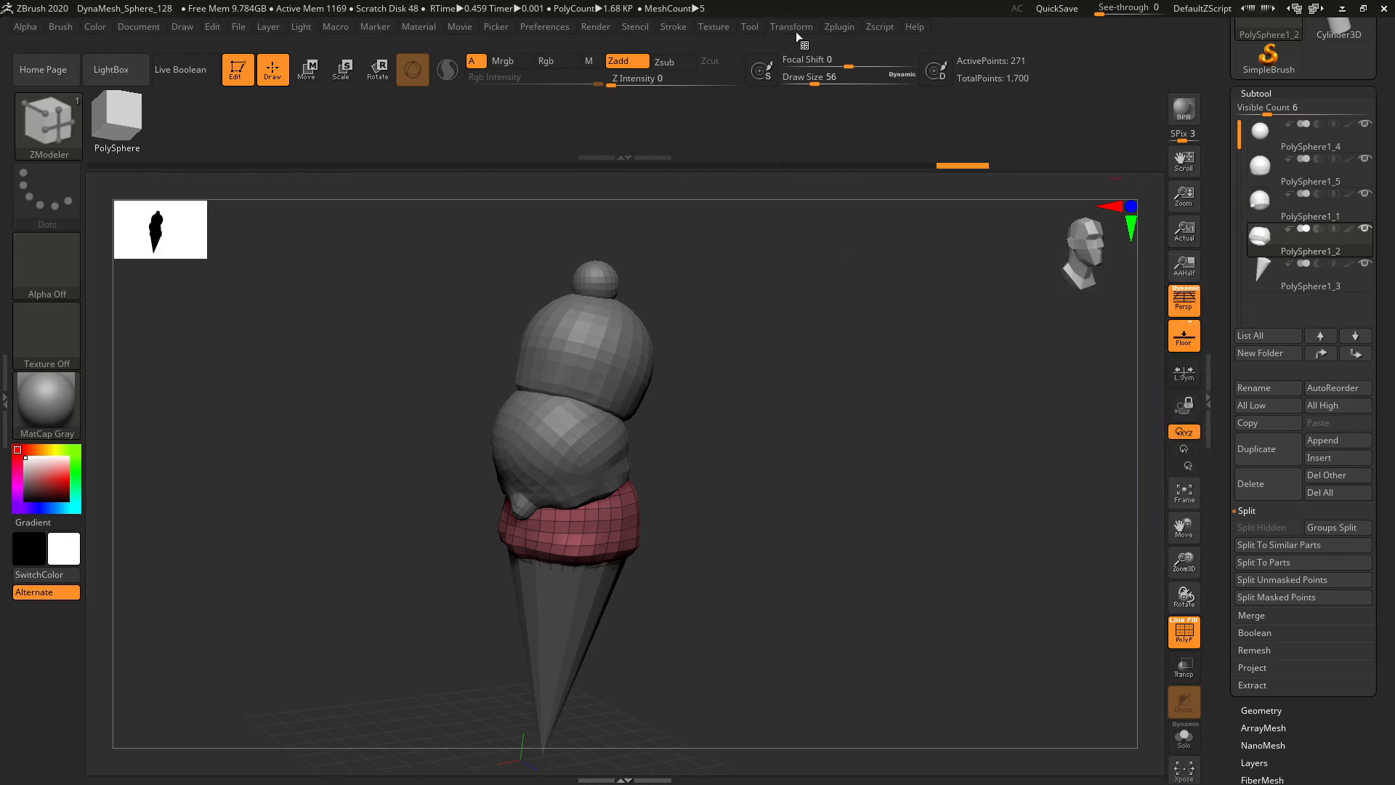
{"action": "left_click", "coordinate": [841, 26]}
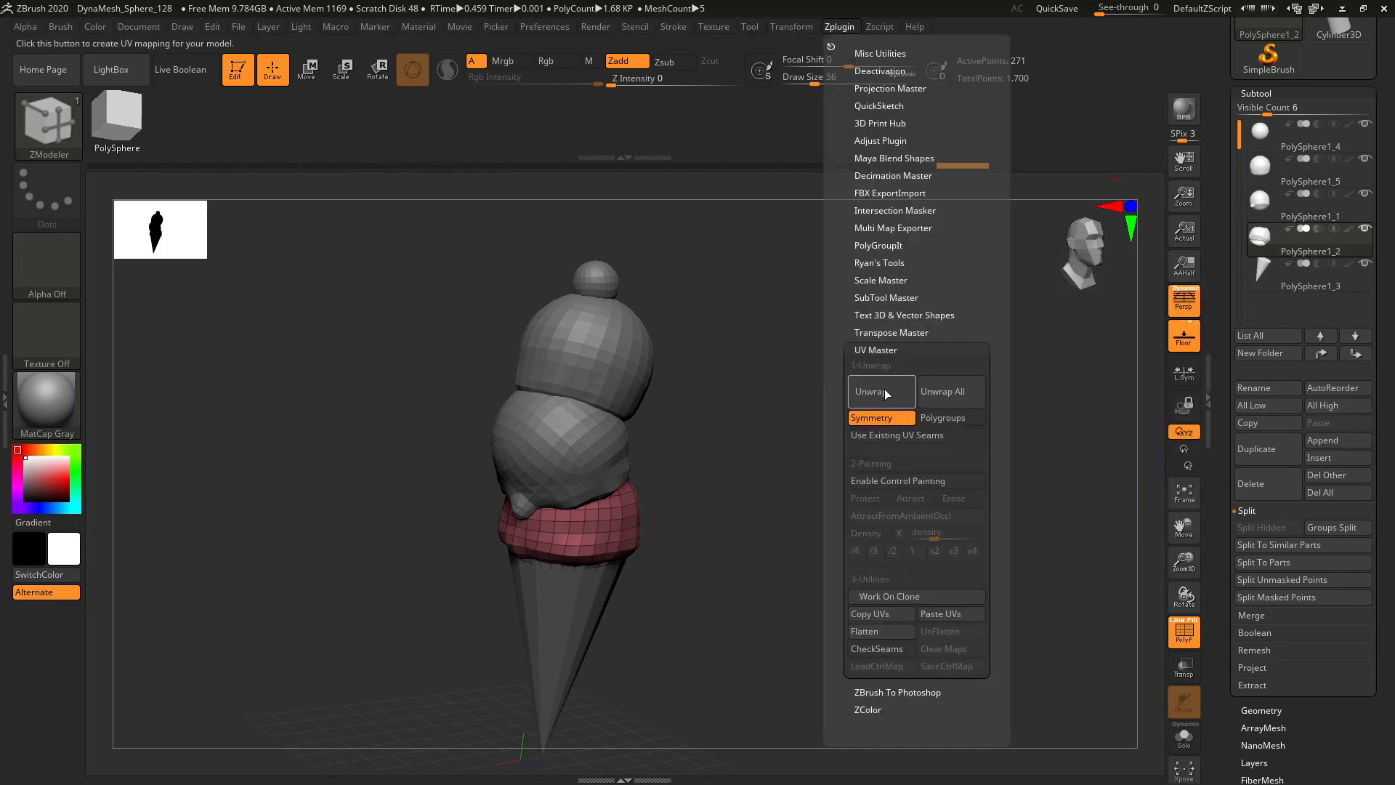
{"action": "left_click", "coordinate": [882, 391]}
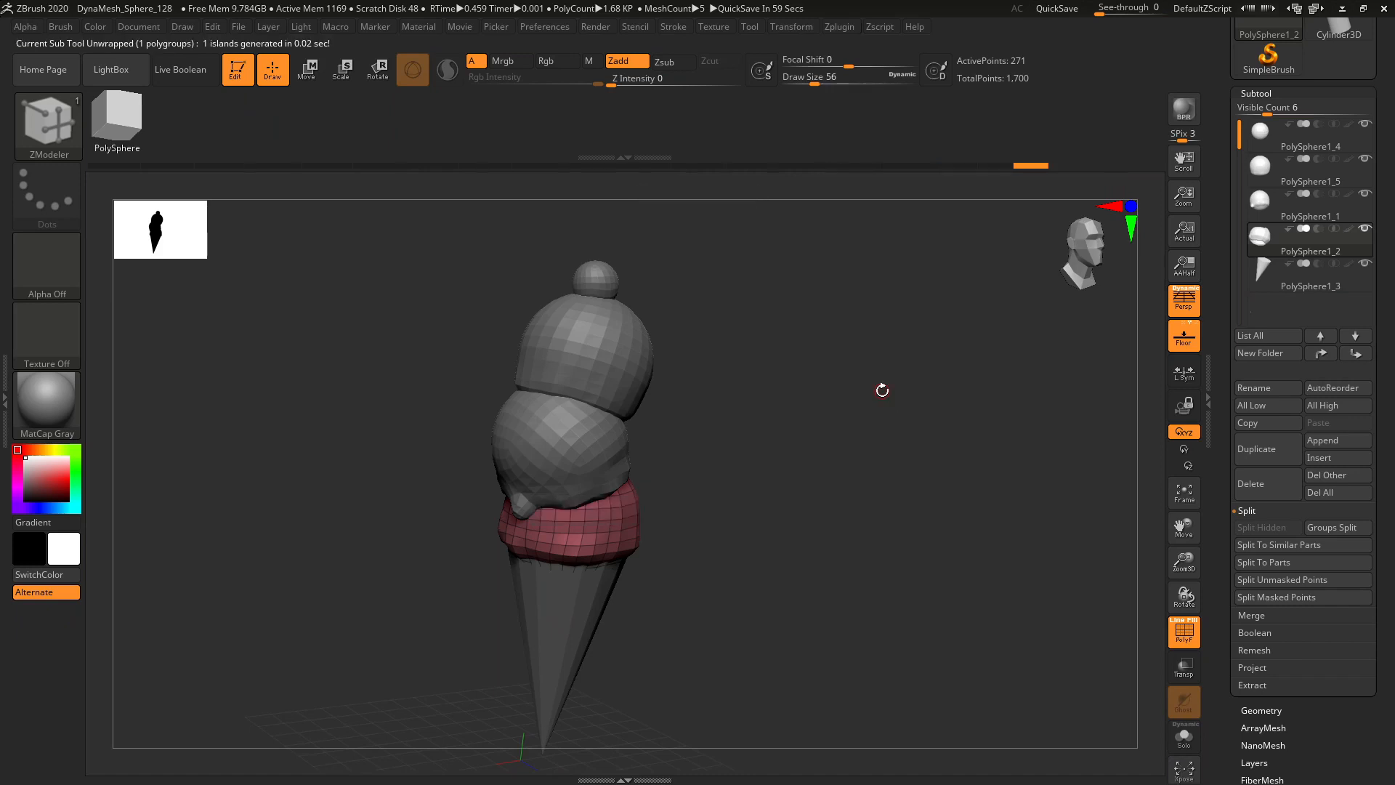
- Remesh the cone subtool, PolySphere1_3, with ZRemesher, using the Same polygon count option
{"action": "left_click", "coordinate": [1312, 278]}
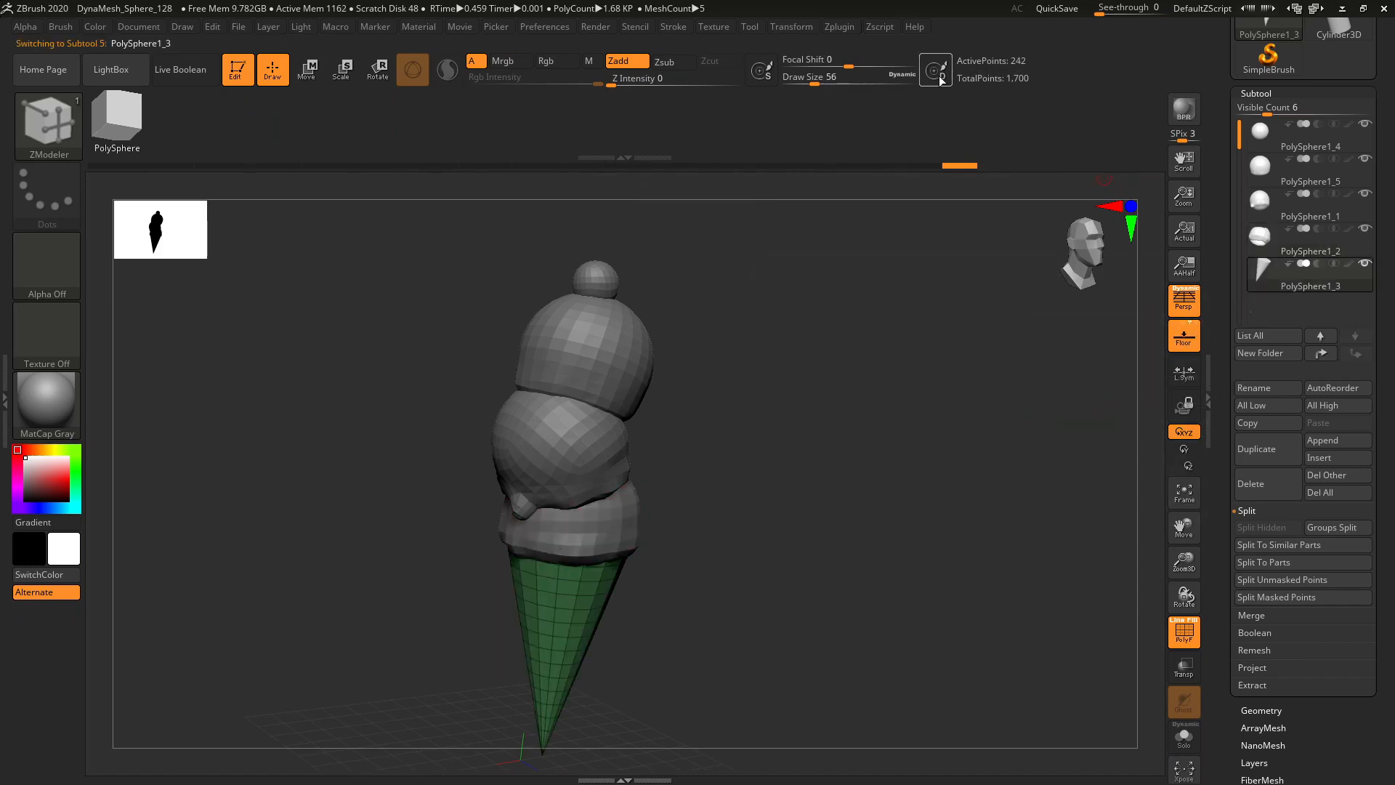
{"action": "left_click", "coordinate": [842, 26]}
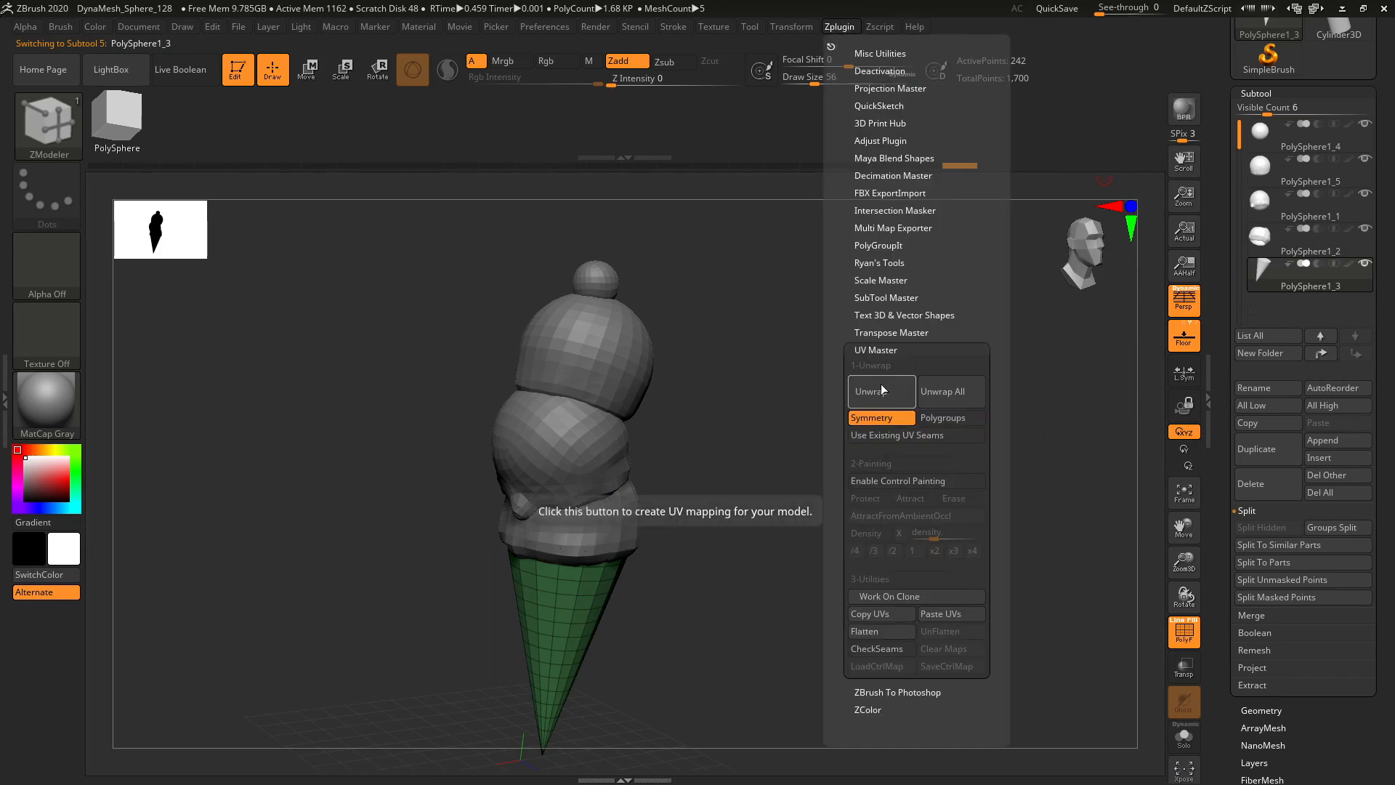
{"action": "scroll", "coordinate": [1232, 356], "scroll_direction": "down", "scroll_amount": 5}
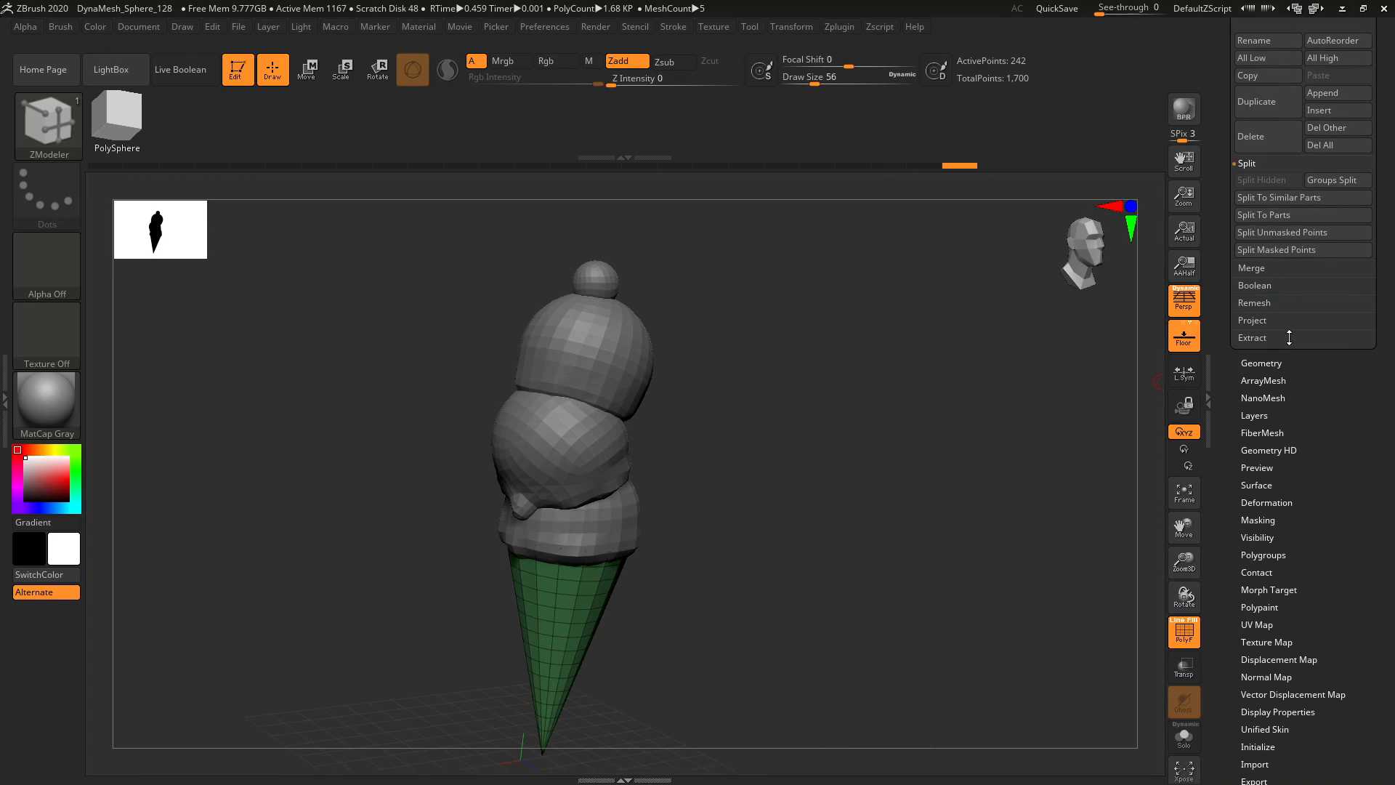
{"action": "left_click", "coordinate": [1272, 369]}
{"action": "scroll", "coordinate": [1238, 444], "scroll_direction": "up", "scroll_amount": 3}
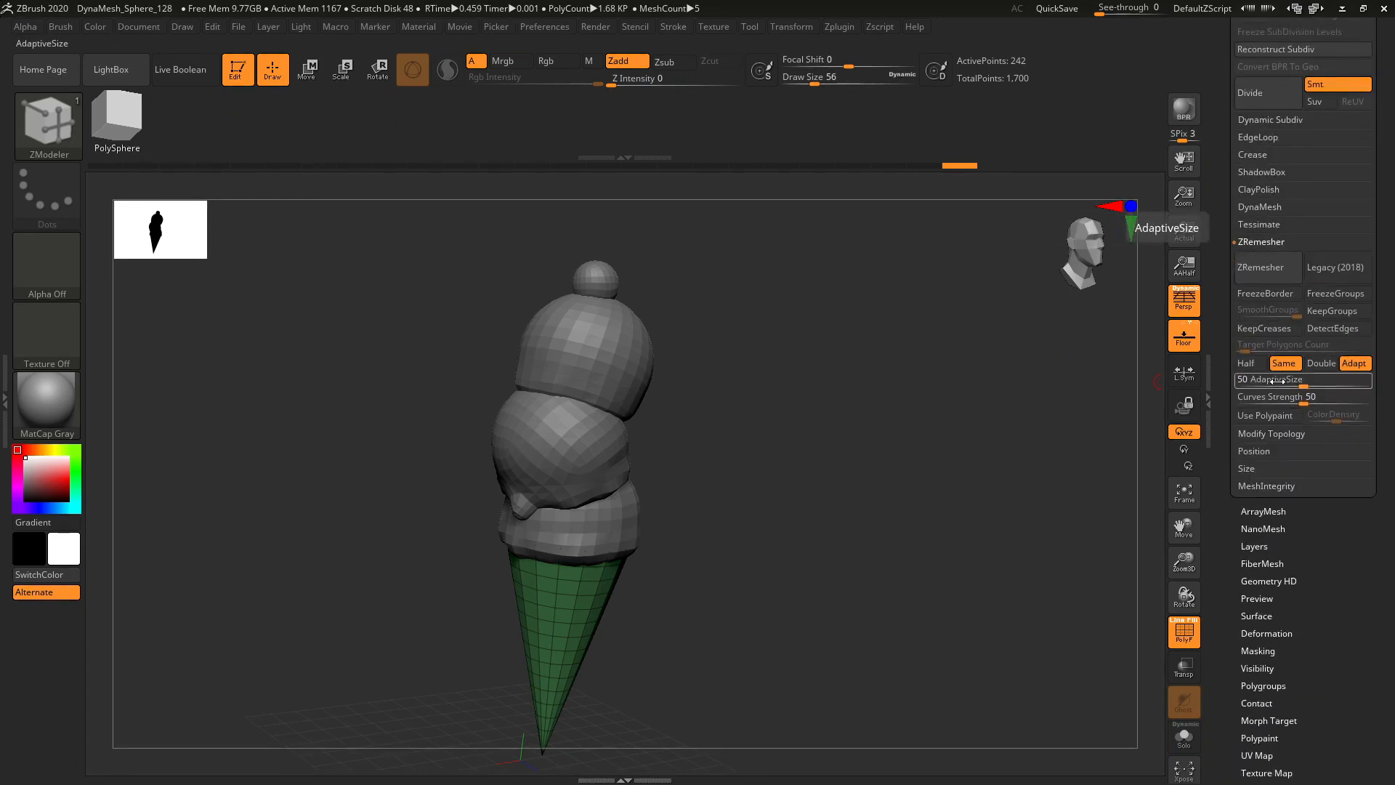
{"action": "left_click", "coordinate": [1260, 269]}
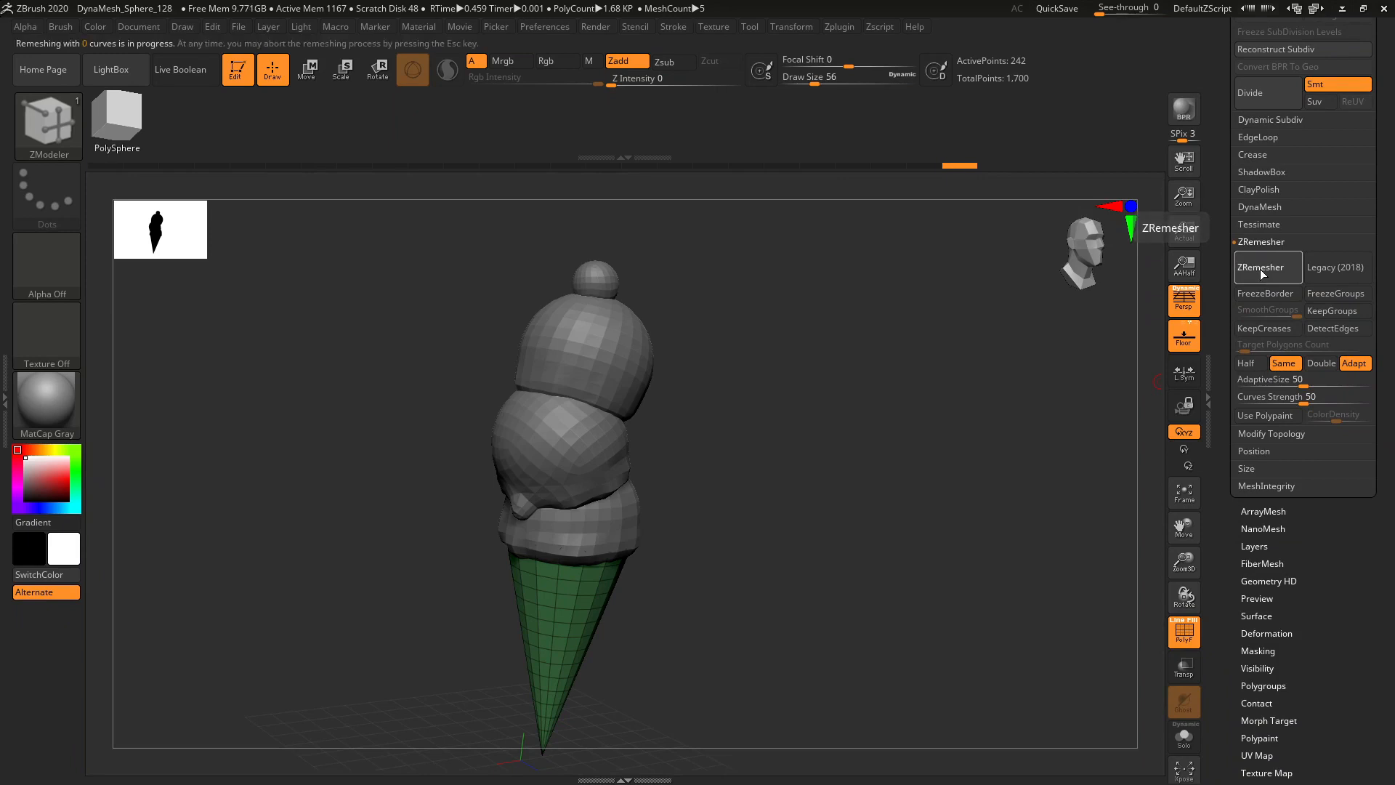
- Delete three alternate horizontal edge loops from the upper part of the cone with the ZModeler brush
{"action": "left_click_drag", "start_coordinate": [1060, 468], "coordinate": [1040, 450]}
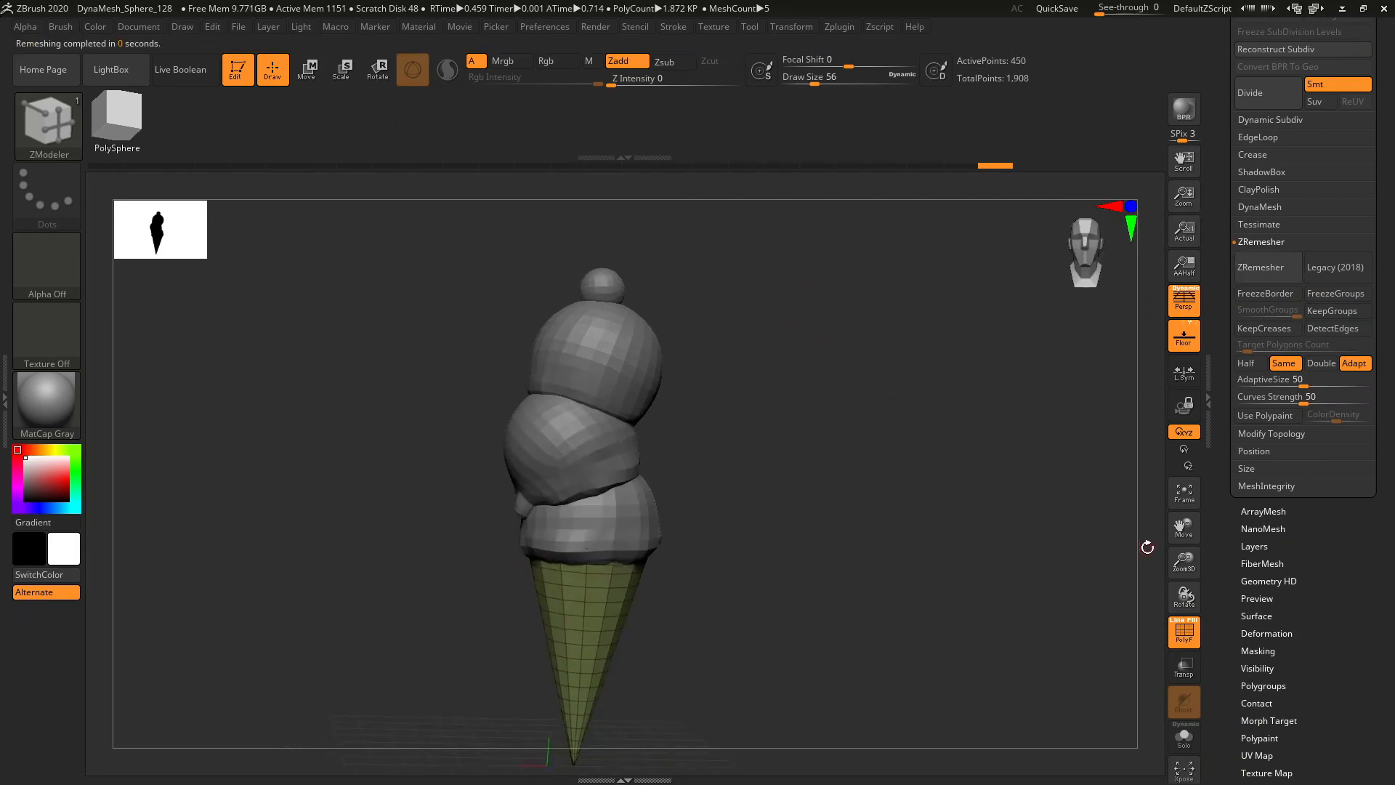
{"action": "left_click_drag", "start_coordinate": [1192, 566], "coordinate": [1193, 607]}
{"action": "left_click_drag", "start_coordinate": [1185, 529], "coordinate": [1236, 312]}
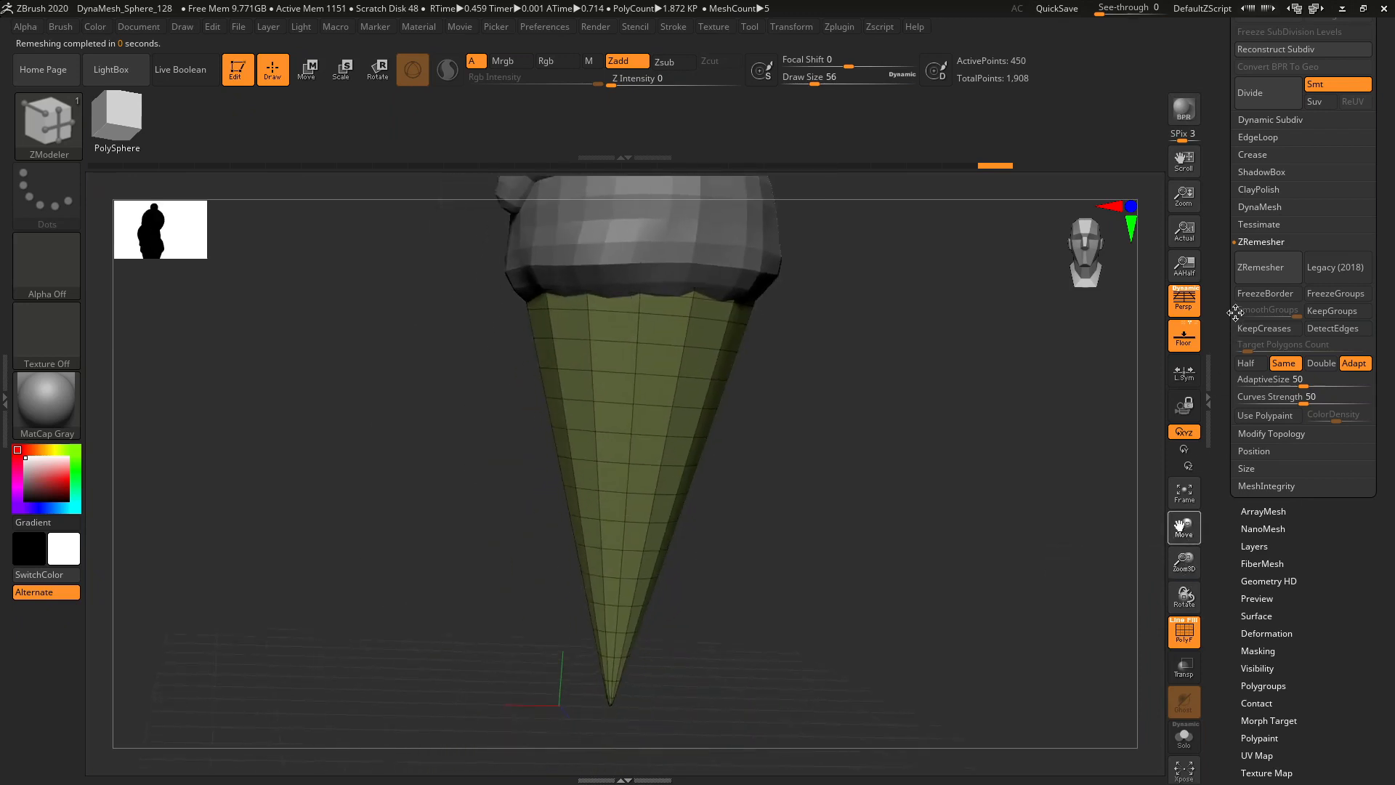
{"action": "left_click_drag", "start_coordinate": [1046, 387], "coordinate": [1032, 414]}
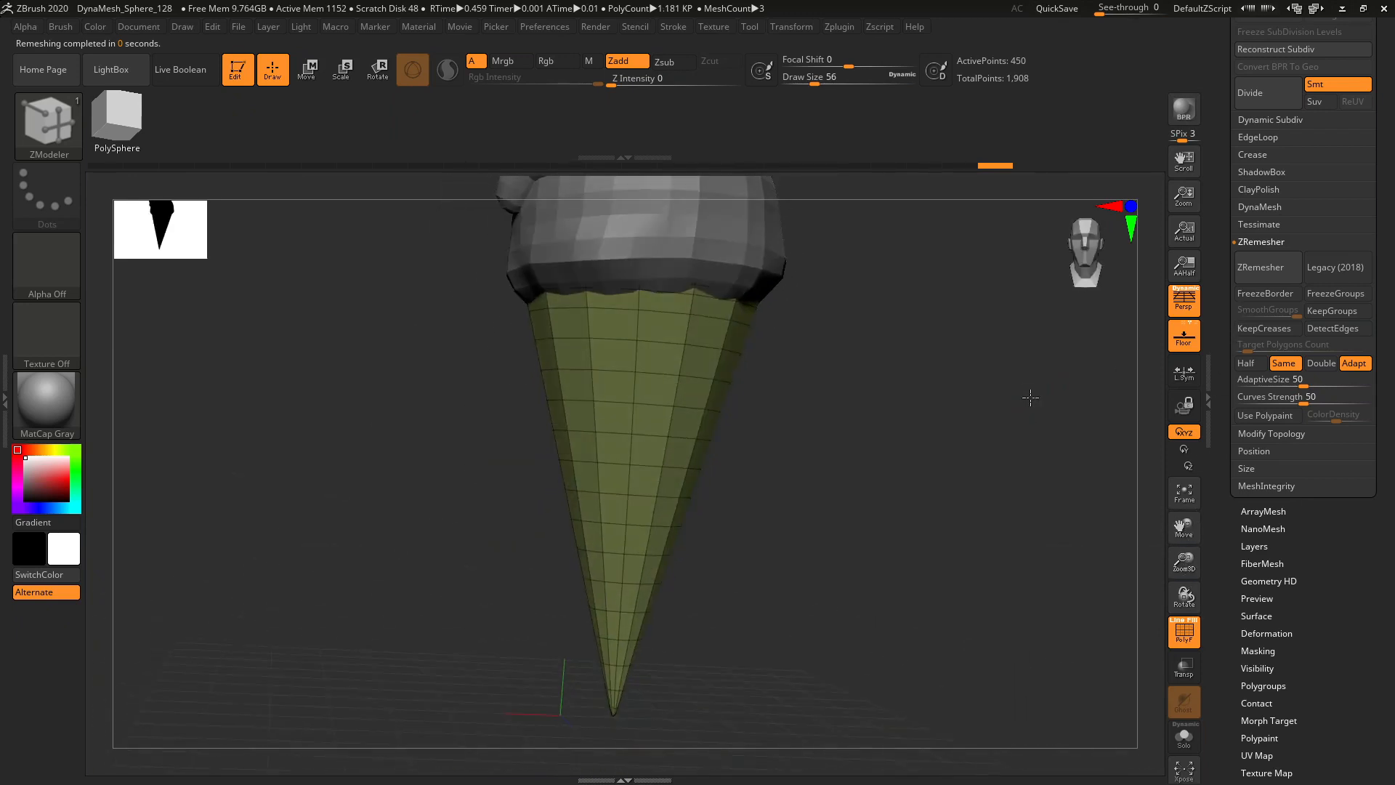
{"action": "left_click", "coordinate": [48, 124]}
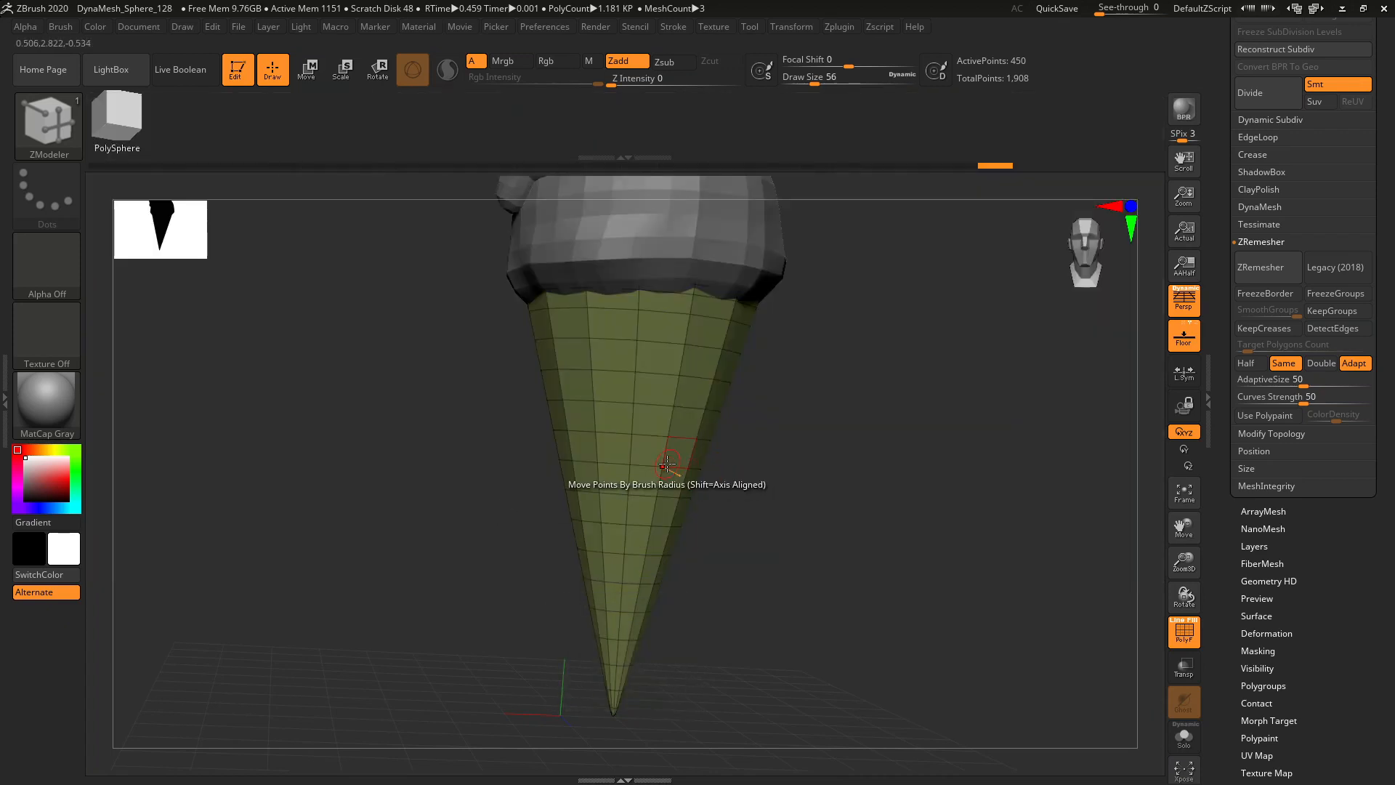
{"action": "left_click", "coordinate": [646, 416]}
{"action": "left_click", "coordinate": [659, 345]}
{"action": "left_click", "coordinate": [659, 346]}
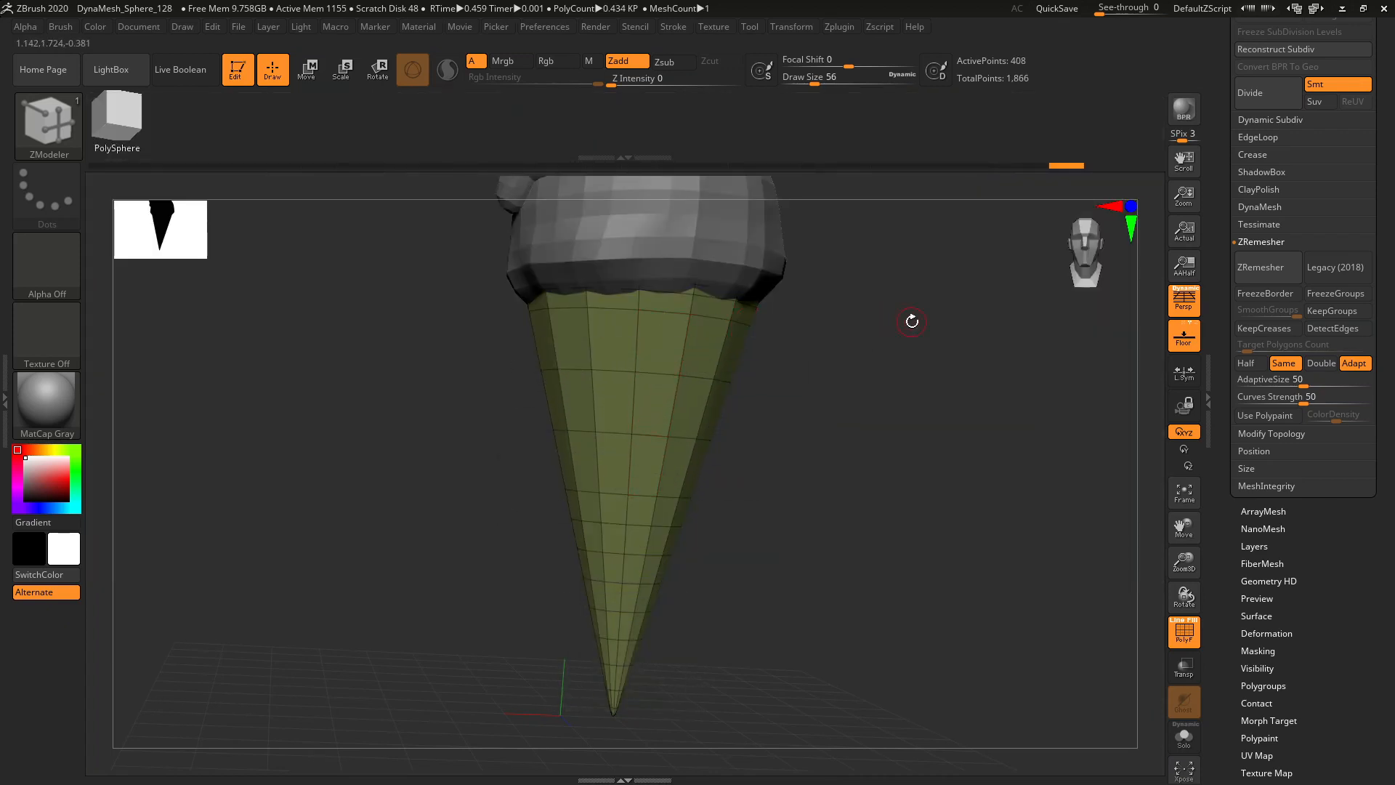
- Bend the cone's tip sideways using the Move brush at a draw size of 104
{"action": "left_click_drag", "start_coordinate": [1148, 519], "coordinate": [981, 500]}
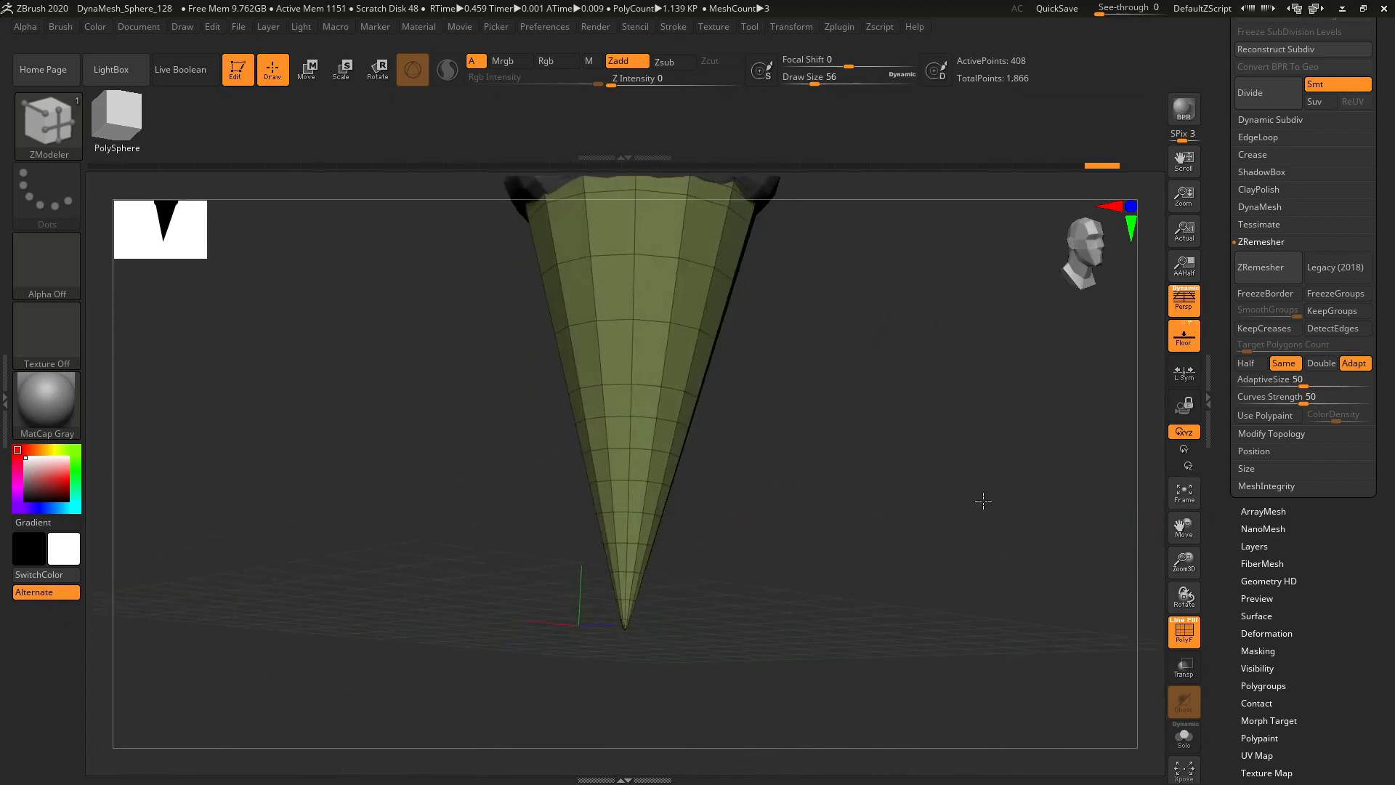
{"action": "left_click_drag", "start_coordinate": [1184, 567], "coordinate": [1179, 341]}
{"action": "left_click", "coordinate": [46, 130]}
{"action": "key", "text": "m"}
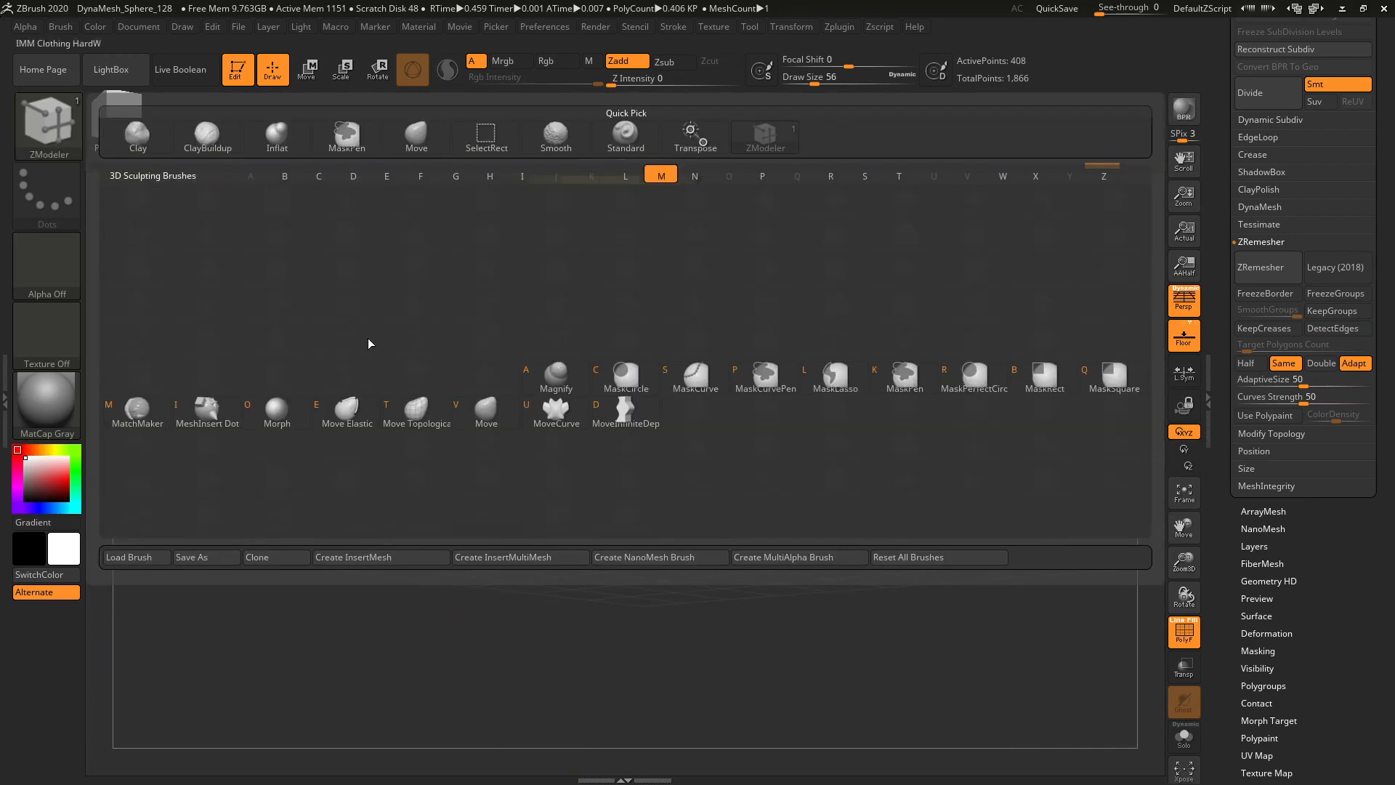
{"action": "left_click", "coordinate": [486, 414]}
{"action": "key", "text": "s"}
{"action": "mouse_move", "coordinate": [603, 481]}
{"action": "left_mouse_down"}
{"action": "mouse_move", "coordinate": [591, 468]}
{"action": "mouse_move", "coordinate": [699, 482]}
{"action": "left_mouse_up"}
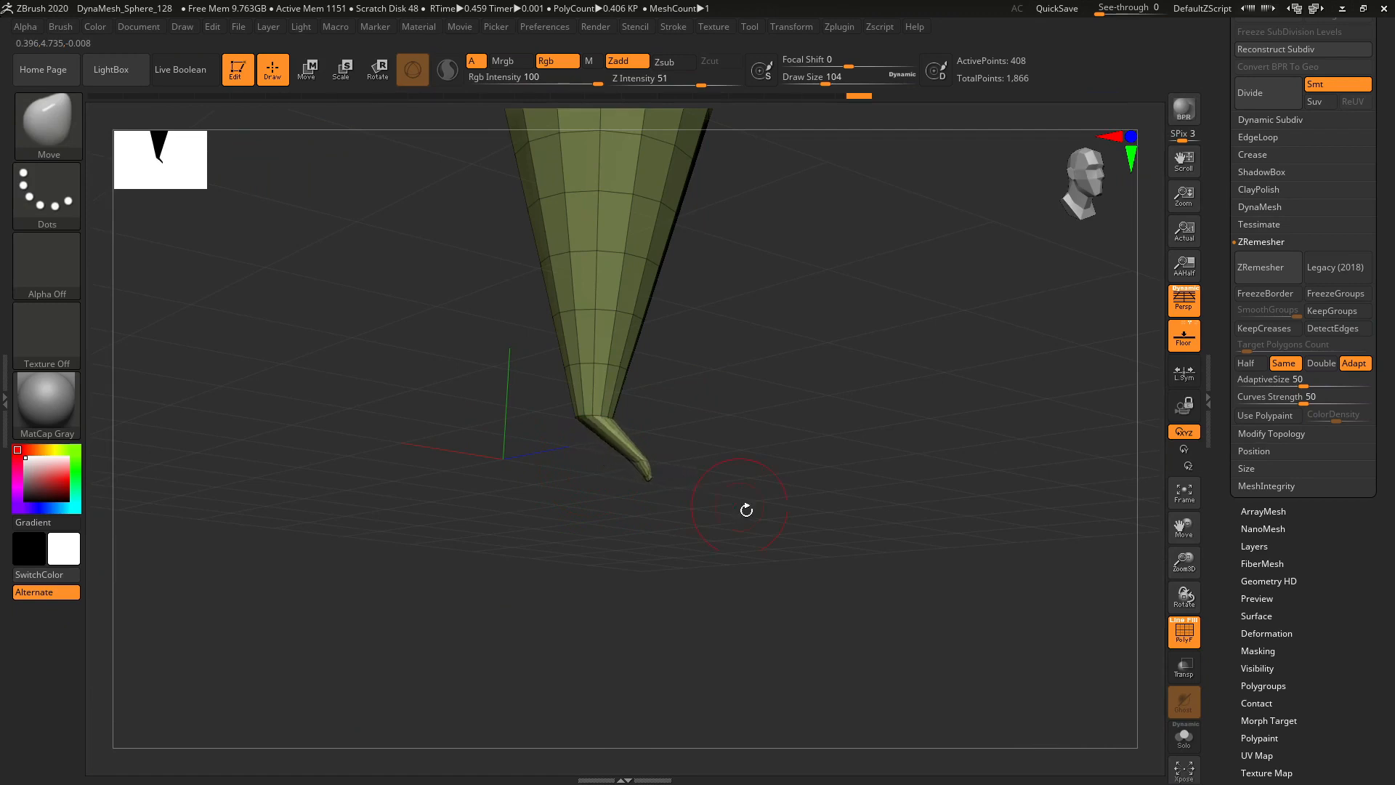
- Bend the end of the cone's tip back the opposite way with the Move brush at draw size 41
{"action": "mouse_move", "coordinate": [1166, 572]}
{"action": "left_mouse_down"}
{"action": "mouse_move", "coordinate": [1043, 607]}
{"action": "mouse_move", "coordinate": [761, 508]}
{"action": "mouse_move", "coordinate": [732, 560]}
{"action": "mouse_move", "coordinate": [658, 624]}
{"action": "left_mouse_up"}
{"action": "key", "text": "s"}
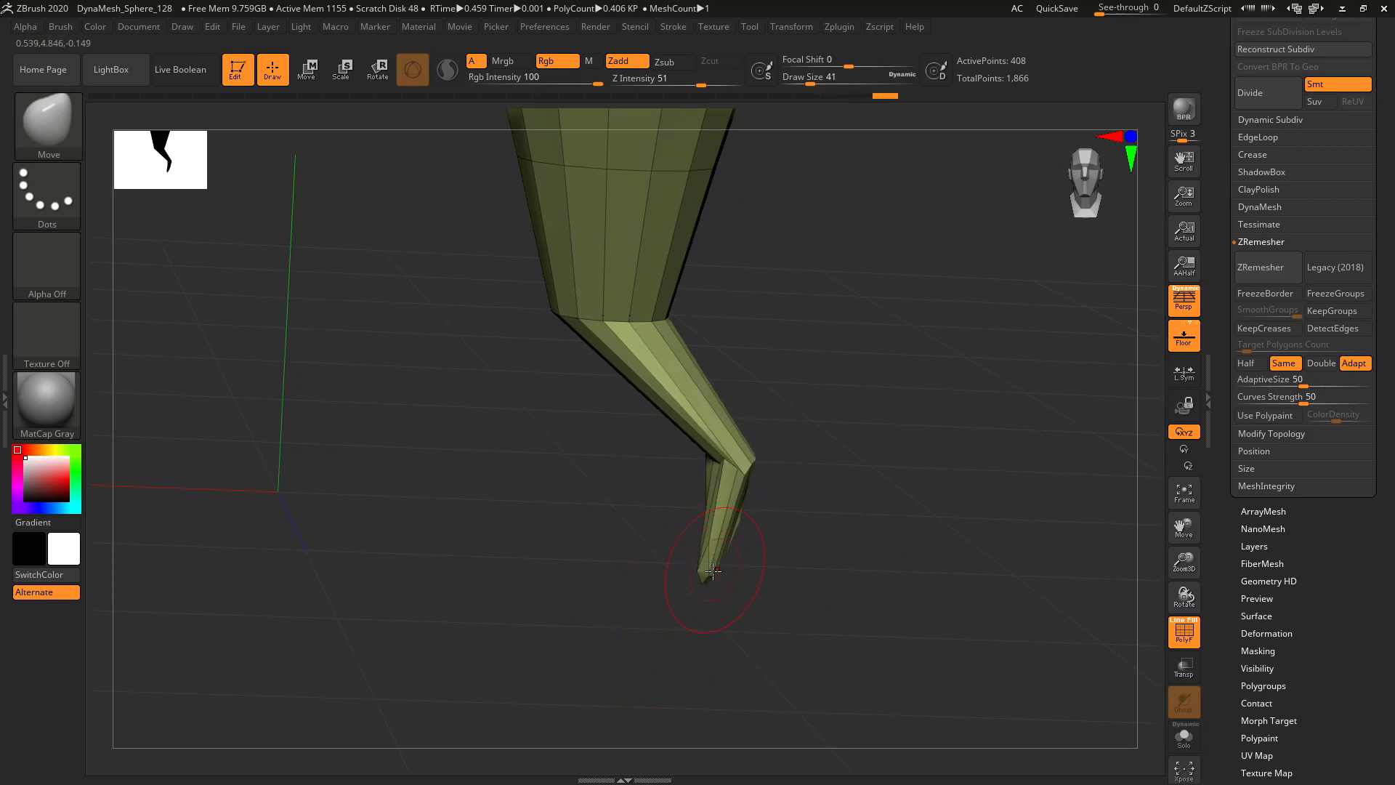
{"action": "mouse_move", "coordinate": [713, 571]}
{"action": "left_mouse_down"}
{"action": "mouse_move", "coordinate": [731, 502]}
{"action": "mouse_move", "coordinate": [623, 547]}
{"action": "mouse_move", "coordinate": [613, 602]}
{"action": "left_mouse_up"}
- Pull the very end of the bent cone tip outward from behind with the Move brush
{"action": "mouse_move", "coordinate": [1184, 558]}
{"action": "left_mouse_down"}
{"action": "mouse_move", "coordinate": [1157, 499]}
{"action": "mouse_move", "coordinate": [1056, 470]}
{"action": "left_mouse_up"}
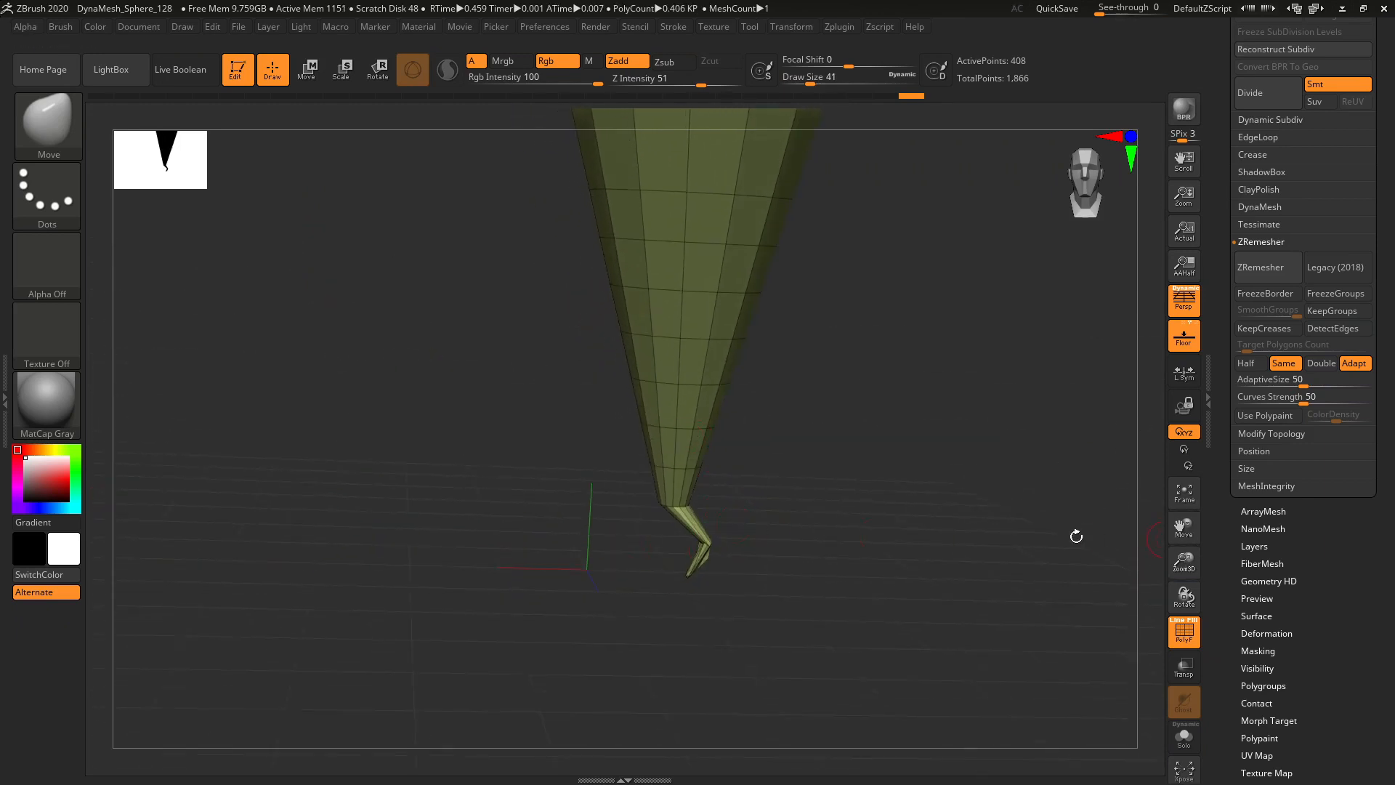
{"action": "left_click_drag", "start_coordinate": [1184, 561], "coordinate": [1227, 739]}
{"action": "left_click_drag", "start_coordinate": [1018, 567], "coordinate": [810, 464]}
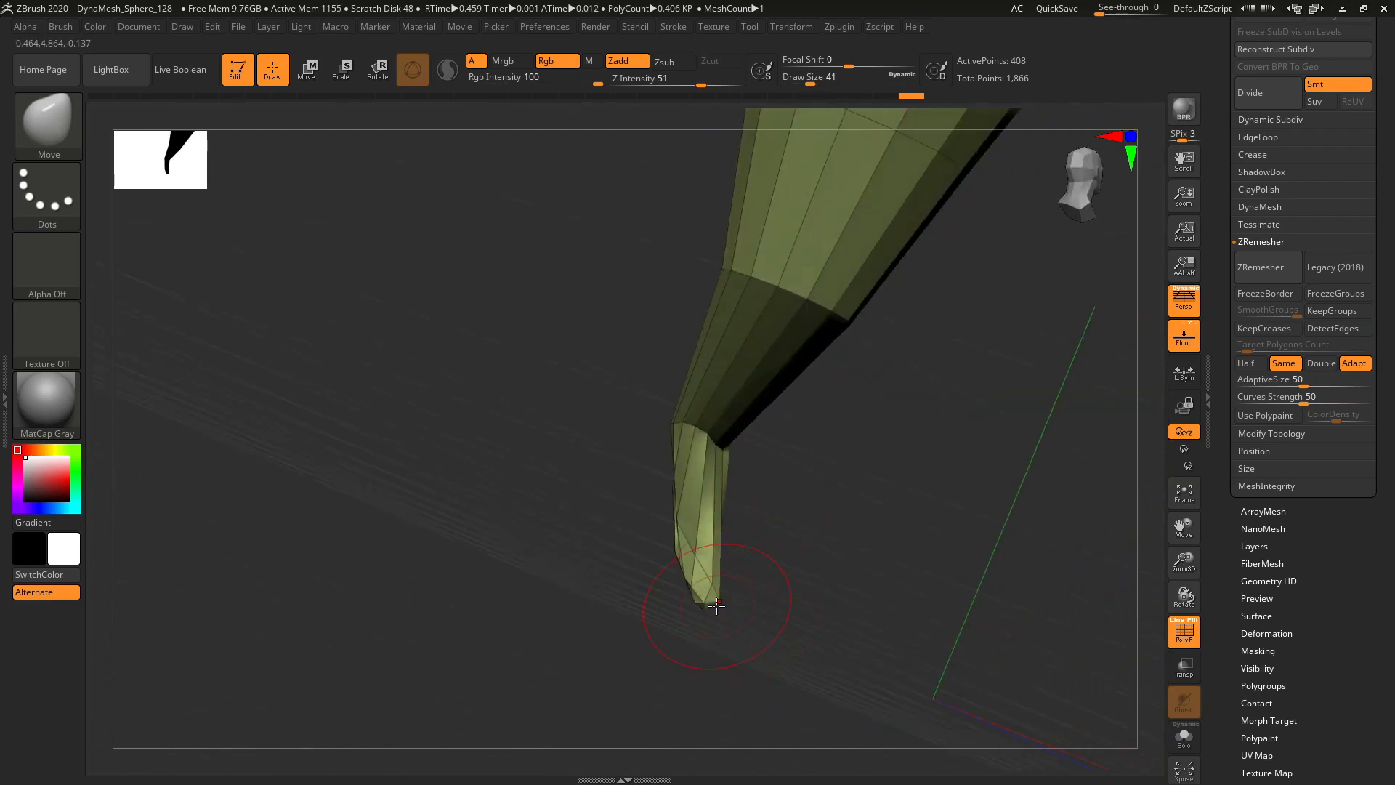
{"action": "left_click_drag", "start_coordinate": [716, 607], "coordinate": [843, 552]}
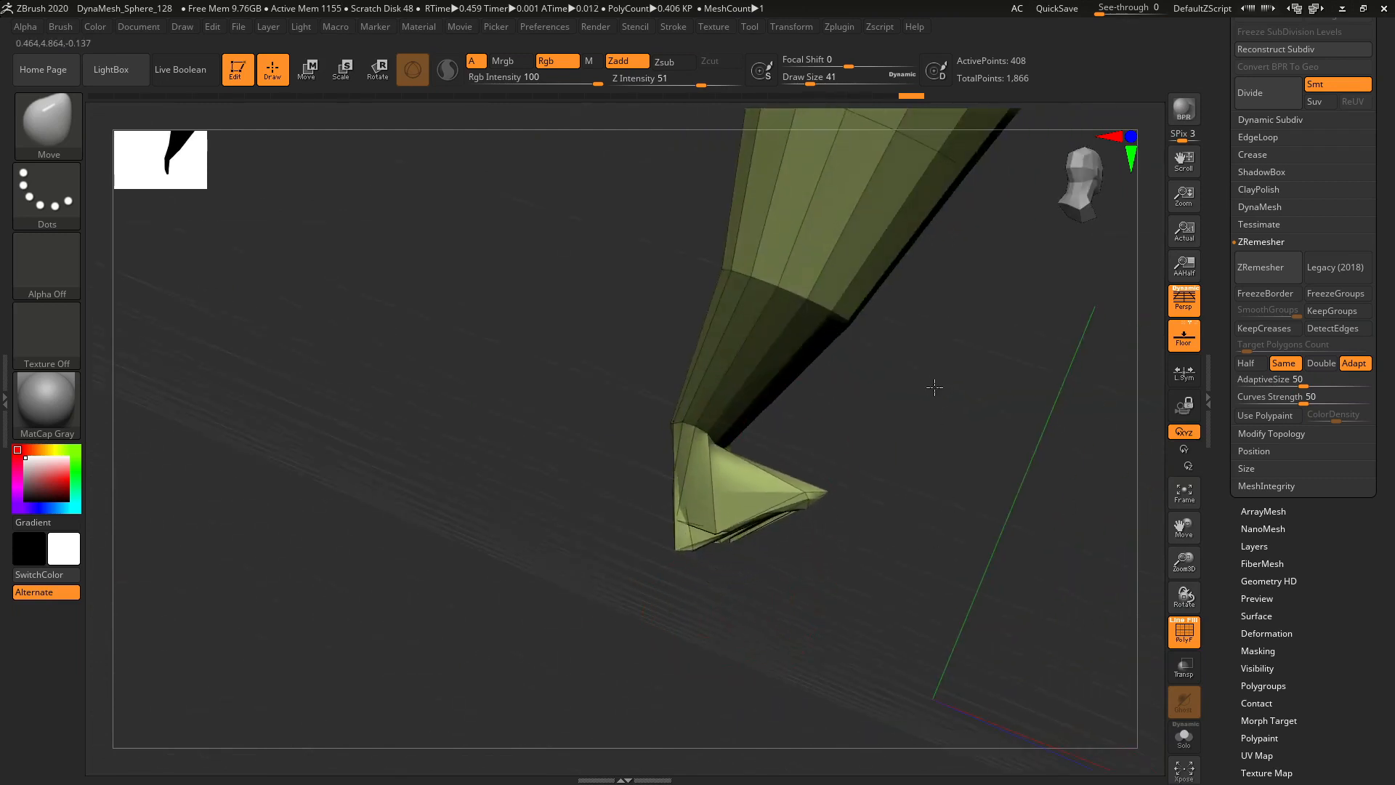
- Unwrap the bent cone's UVs with UV Master and flatten the subtool into its UV layout
{"action": "left_click_drag", "start_coordinate": [923, 312], "coordinate": [990, 491]}
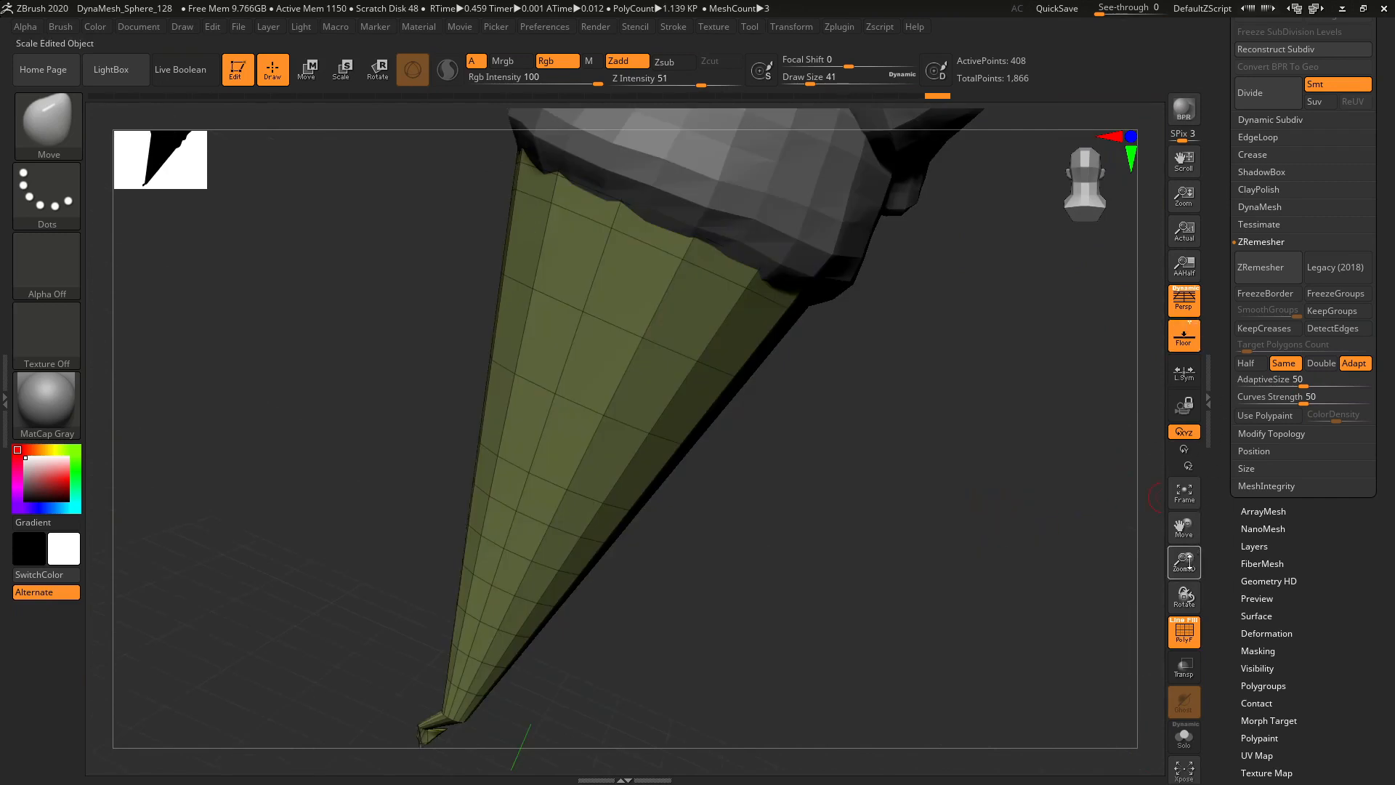
{"action": "left_click_drag", "start_coordinate": [1195, 558], "coordinate": [1090, 407]}
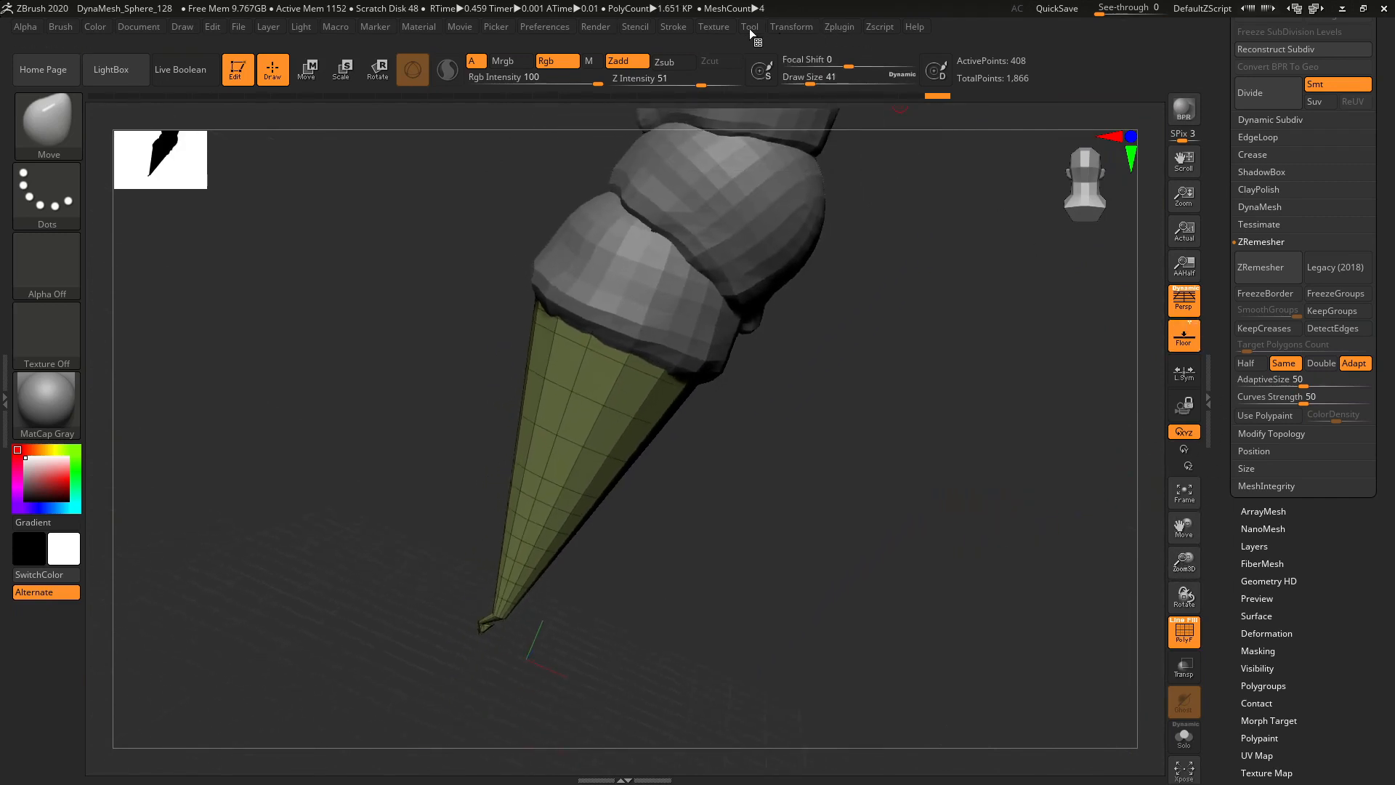
{"action": "left_click", "coordinate": [843, 26]}
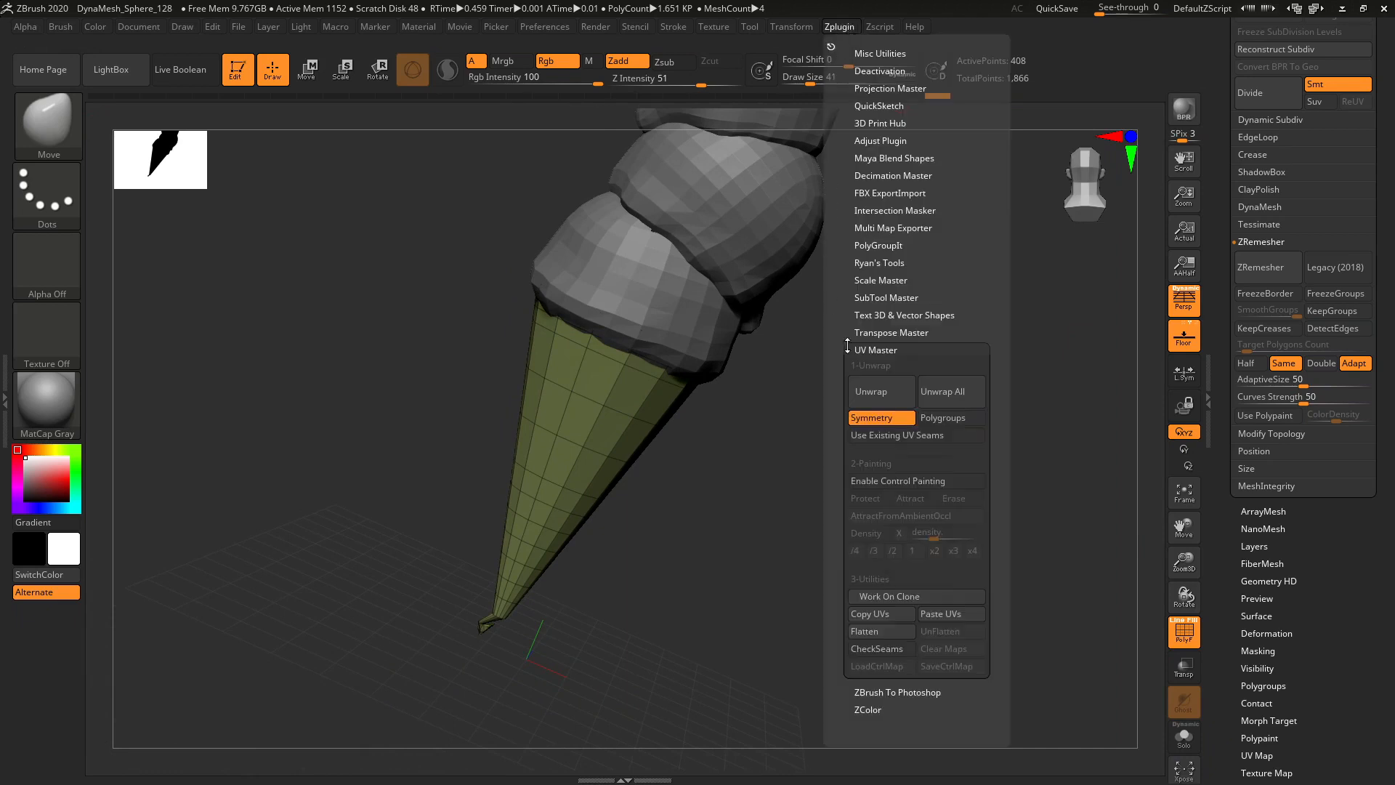
{"action": "left_click", "coordinate": [875, 391]}
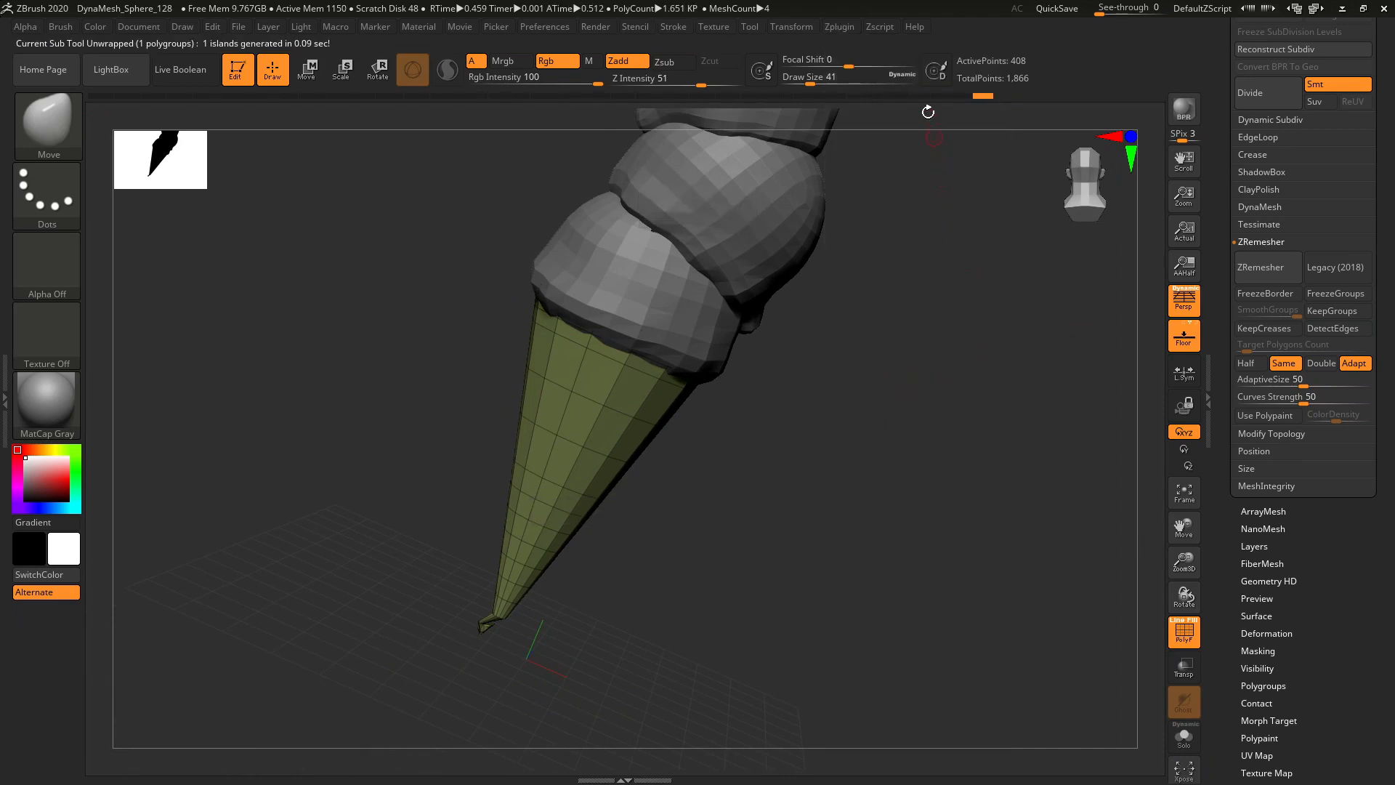
{"action": "left_click", "coordinate": [840, 27]}
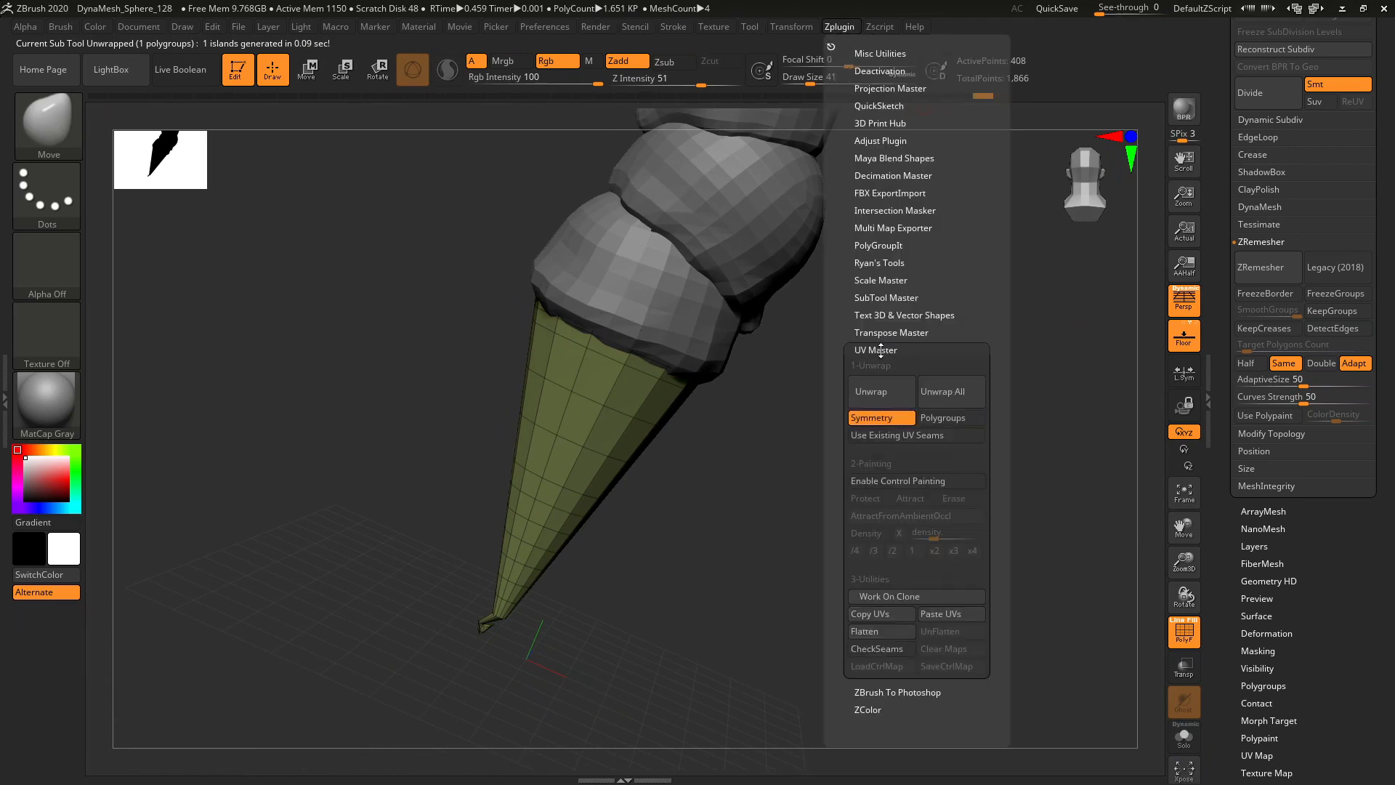
{"action": "left_click", "coordinate": [864, 631]}
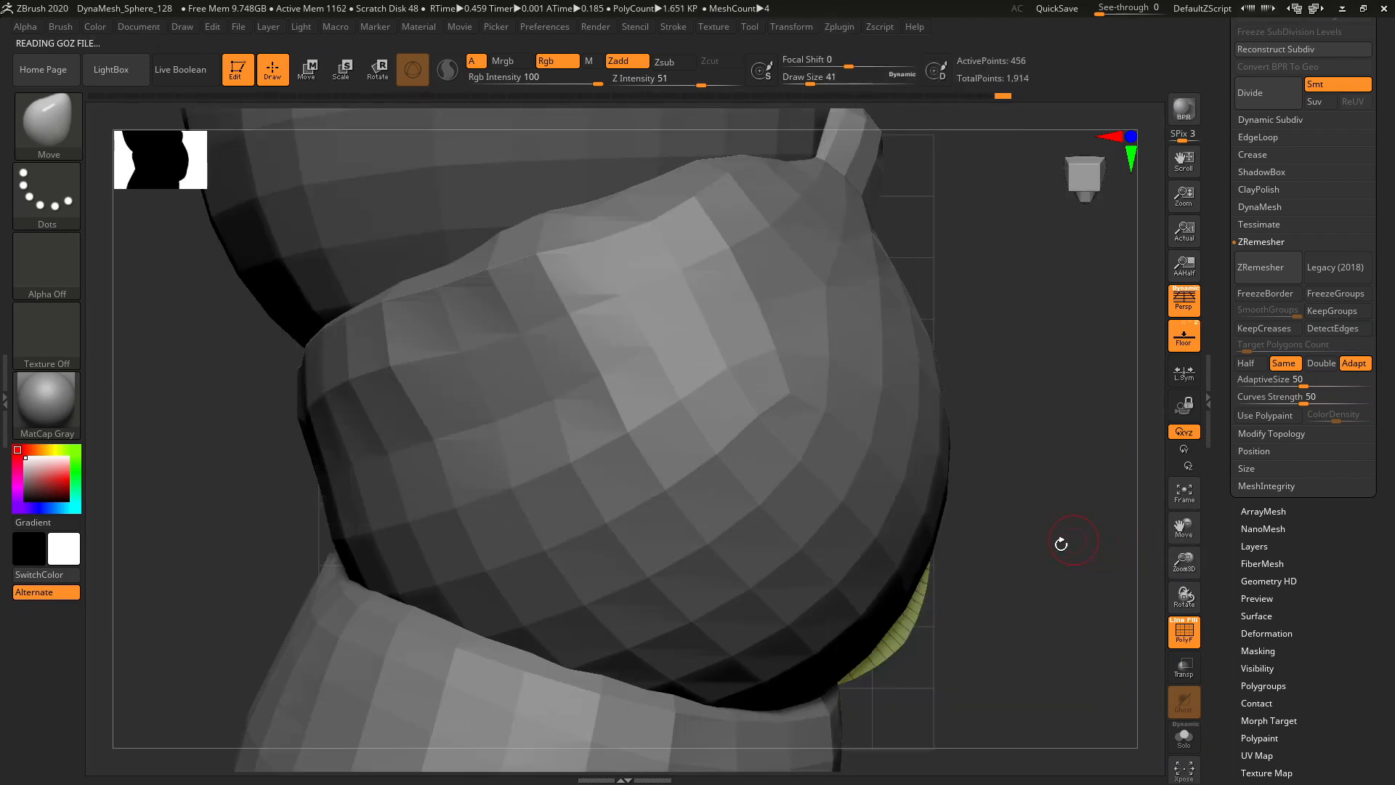
- Isolate the flattened cone subtool in Solo mode
{"action": "key", "text": "ctrl+shift"}
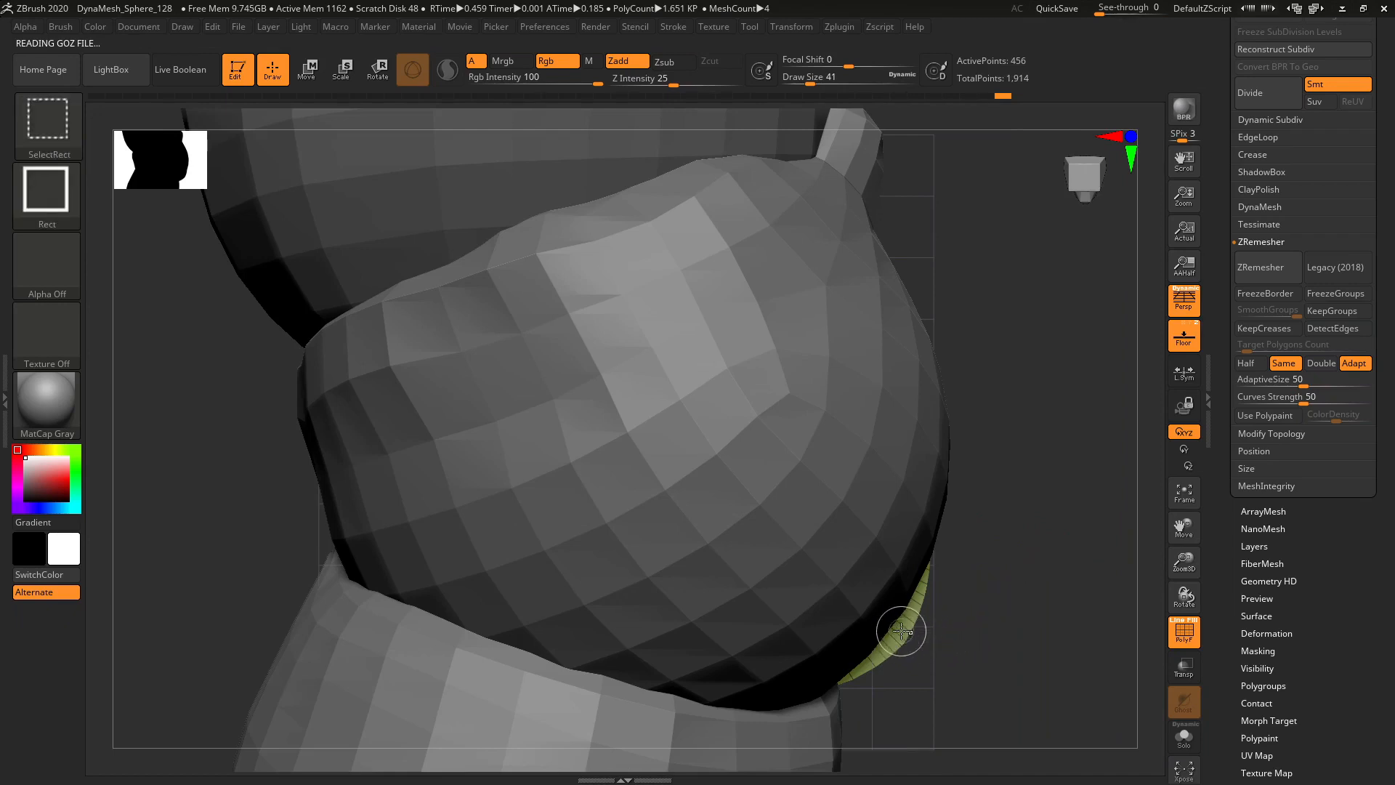
{"action": "mouse_move", "coordinate": [1053, 592]}
{"action": "left_mouse_down"}
{"action": "mouse_move", "coordinate": [1012, 607]}
{"action": "mouse_move", "coordinate": [972, 598]}
{"action": "left_mouse_up"}
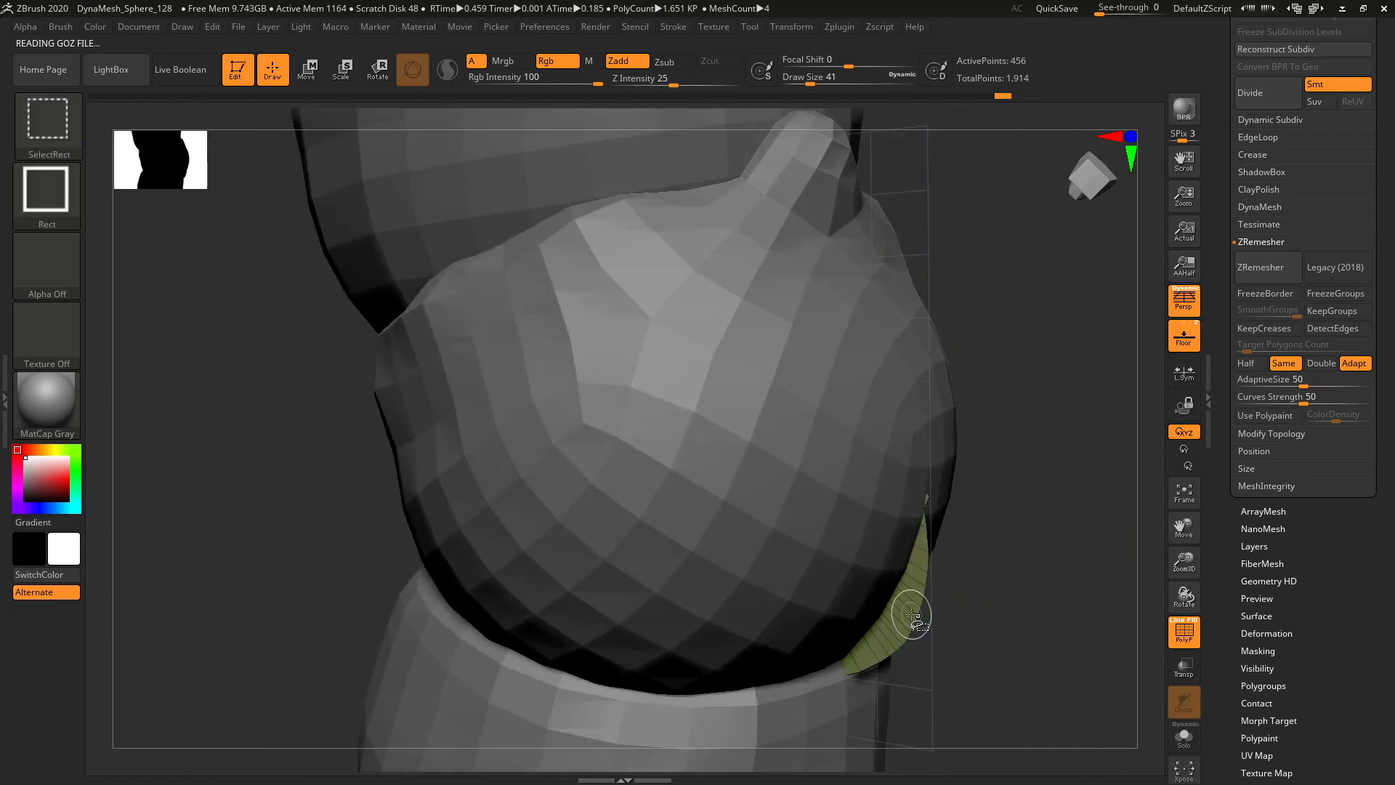
{"action": "scroll", "coordinate": [1201, 433], "scroll_direction": "up", "scroll_amount": 5}
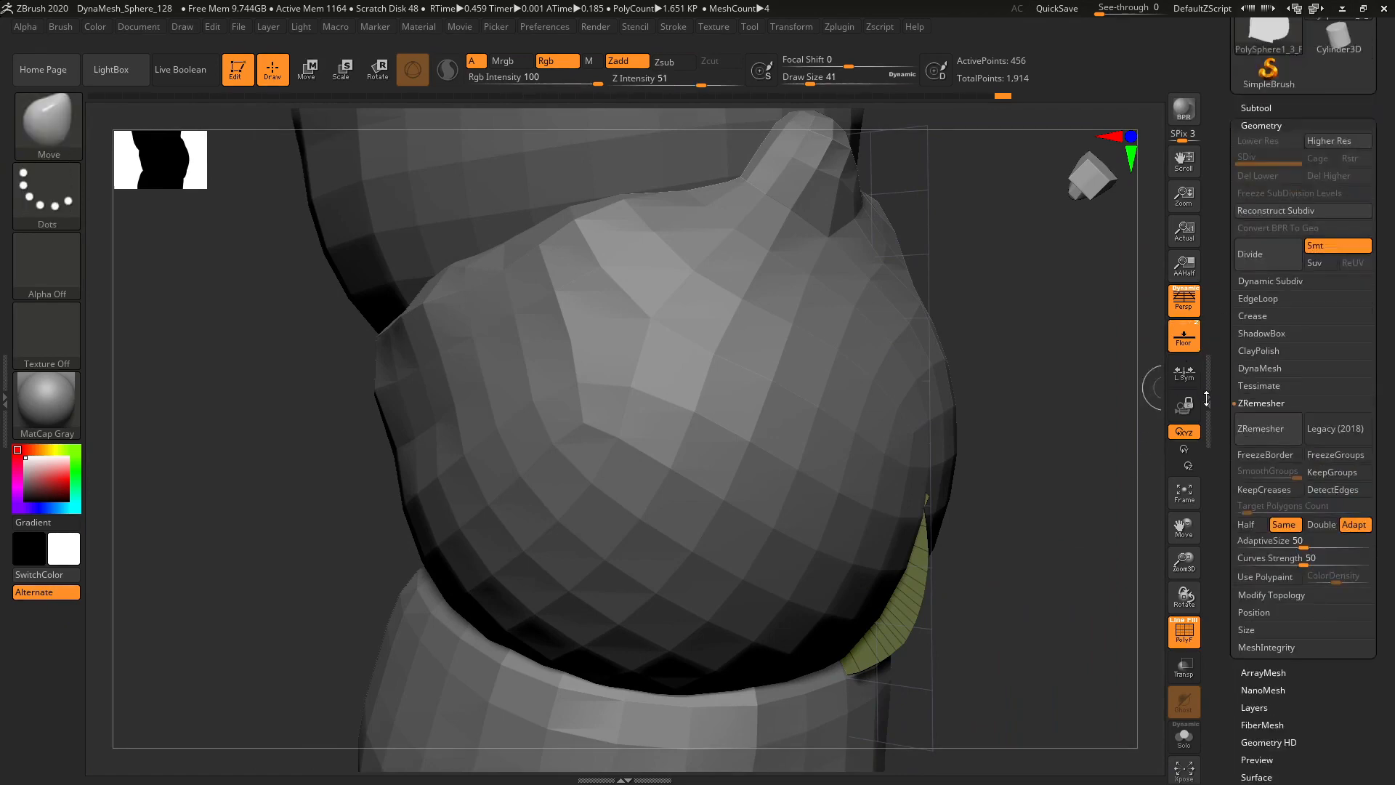
{"action": "left_click", "coordinate": [1258, 266]}
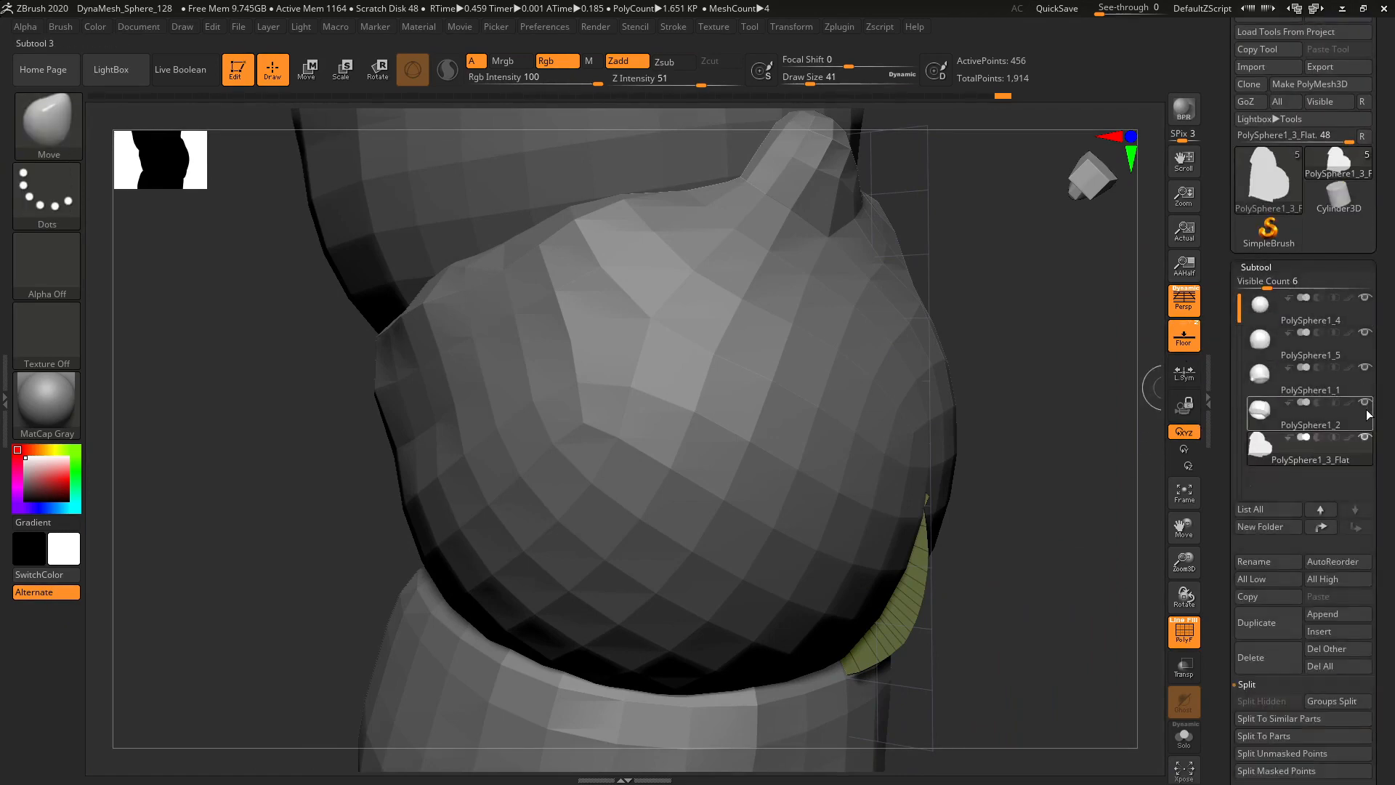
{"action": "mouse_move", "coordinate": [1366, 408]}
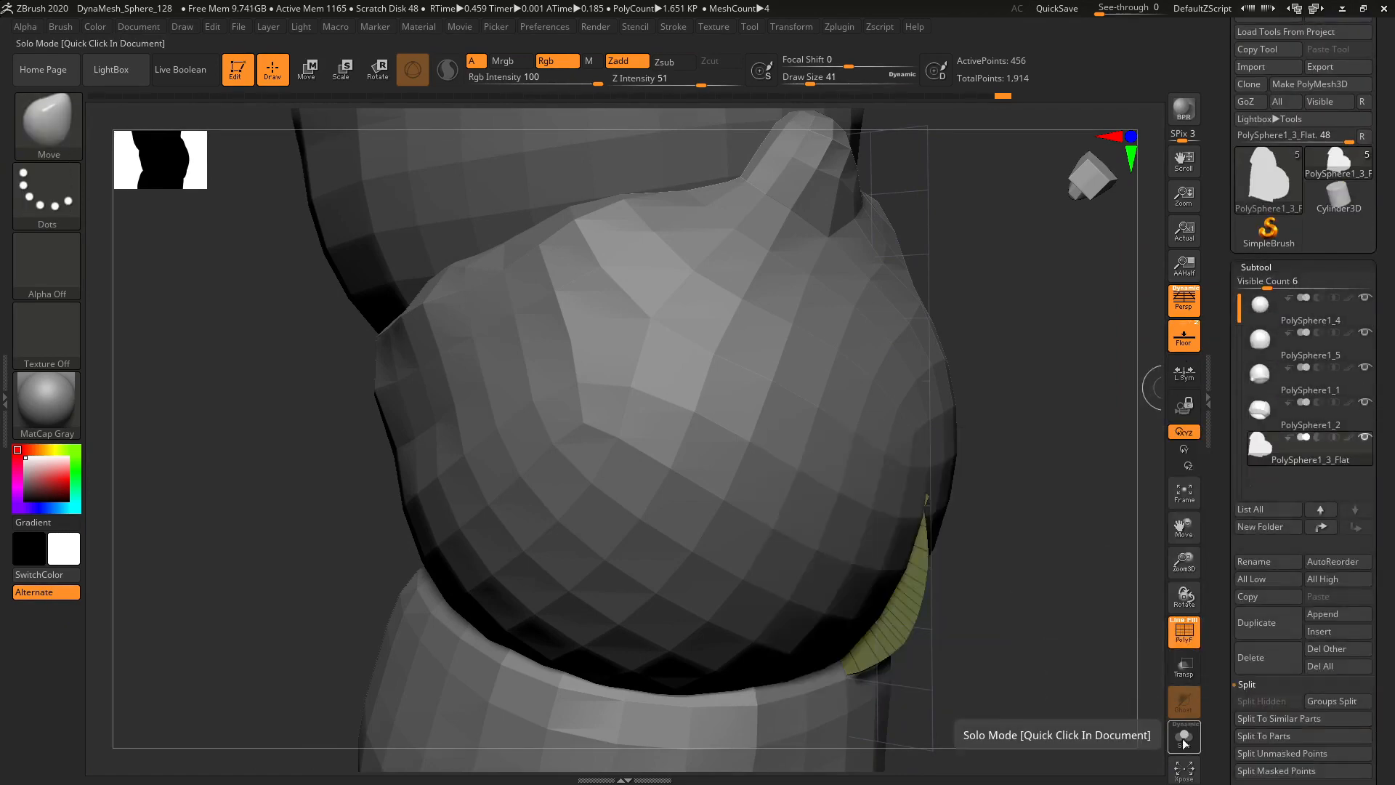
{"action": "left_click", "coordinate": [1184, 737]}
- Examine the tip area of the cone's flattened UV layout and unflatten the subtool back into its 3D shape
{"action": "left_click_drag", "start_coordinate": [1082, 664], "coordinate": [1185, 560]}
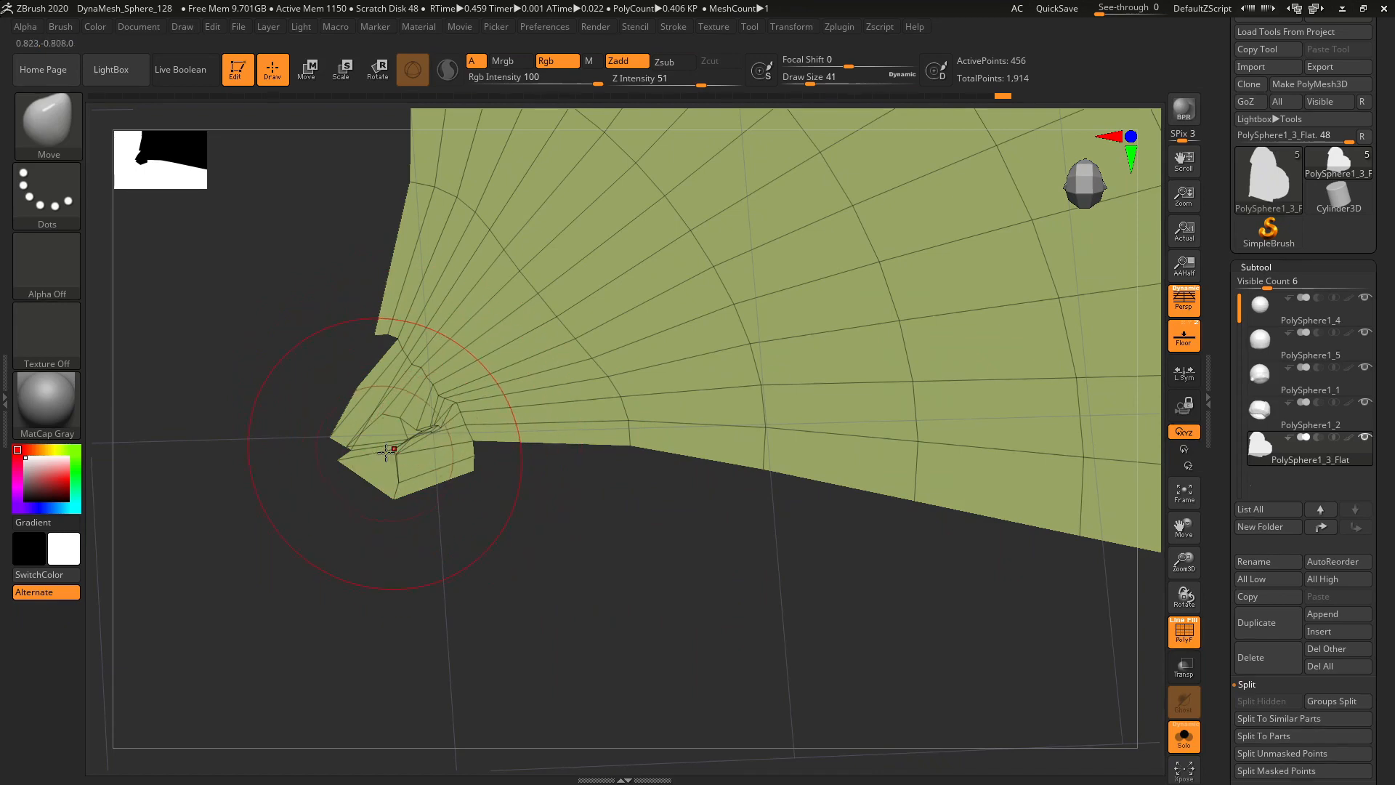
{"action": "key", "text": "s"}
{"action": "left_click_drag", "start_coordinate": [396, 461], "coordinate": [386, 461]}
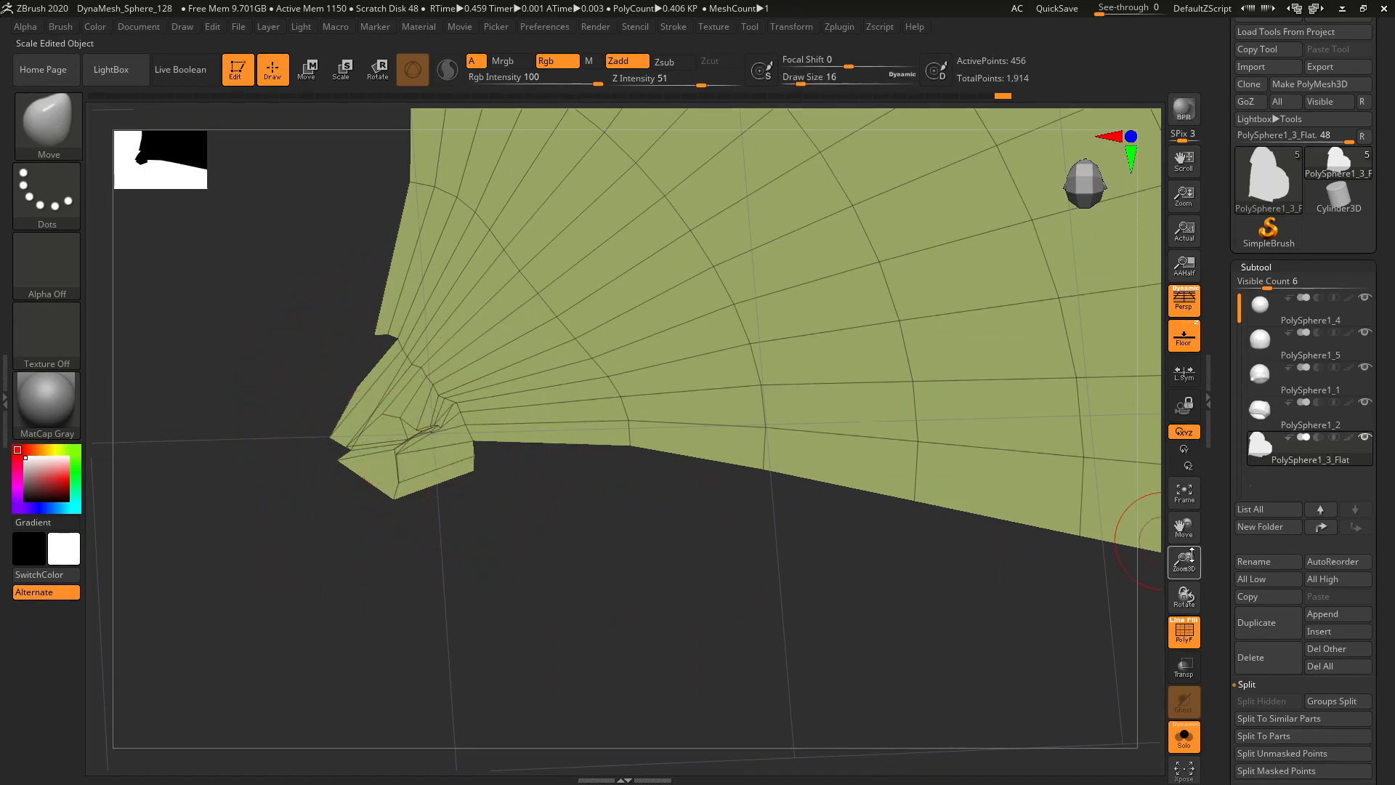
{"action": "mouse_move", "coordinate": [1185, 560]}
{"action": "left_mouse_down"}
{"action": "mouse_move", "coordinate": [1186, 538]}
{"action": "mouse_move", "coordinate": [1183, 582]}
{"action": "mouse_move", "coordinate": [1163, 547]}
{"action": "mouse_move", "coordinate": [1178, 576]}
{"action": "left_mouse_up"}
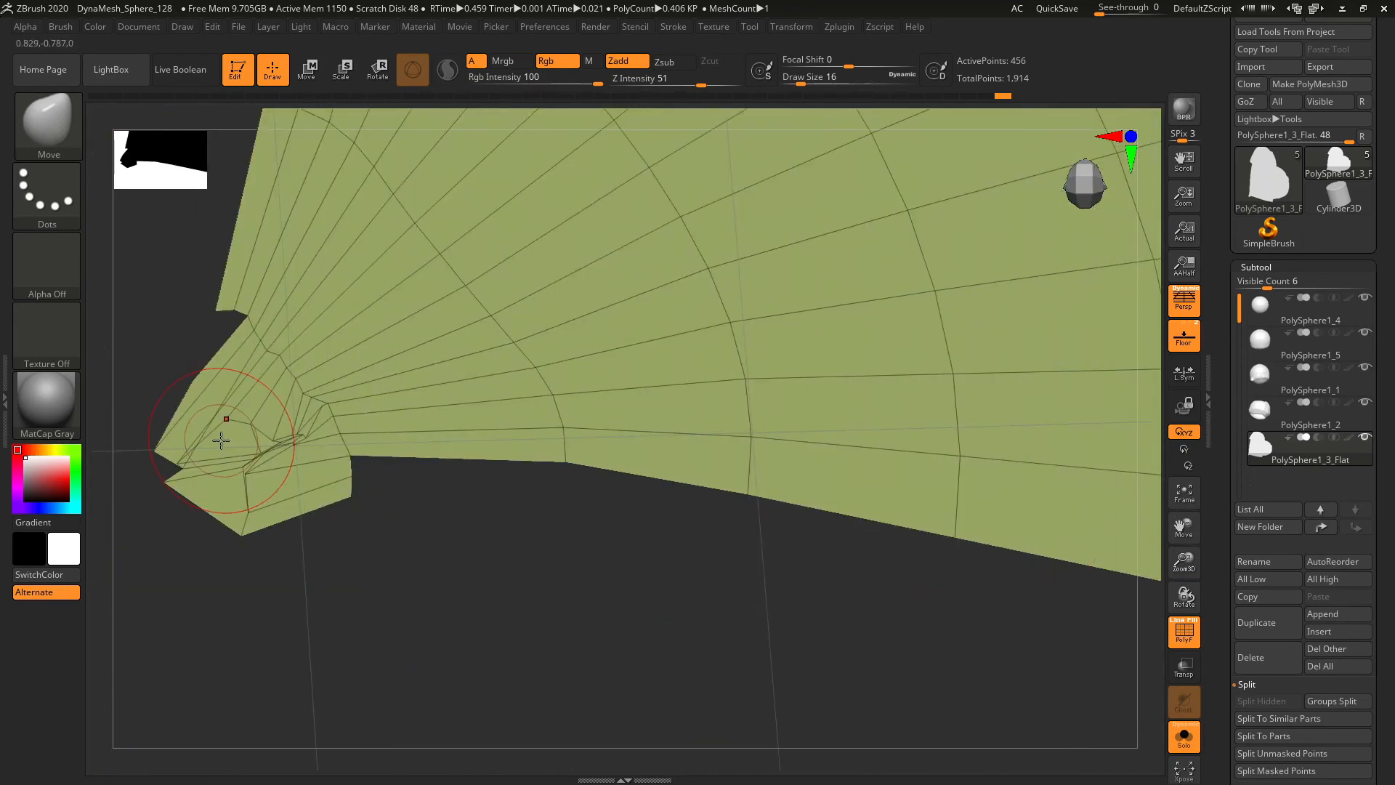
{"action": "key", "text": "f"}
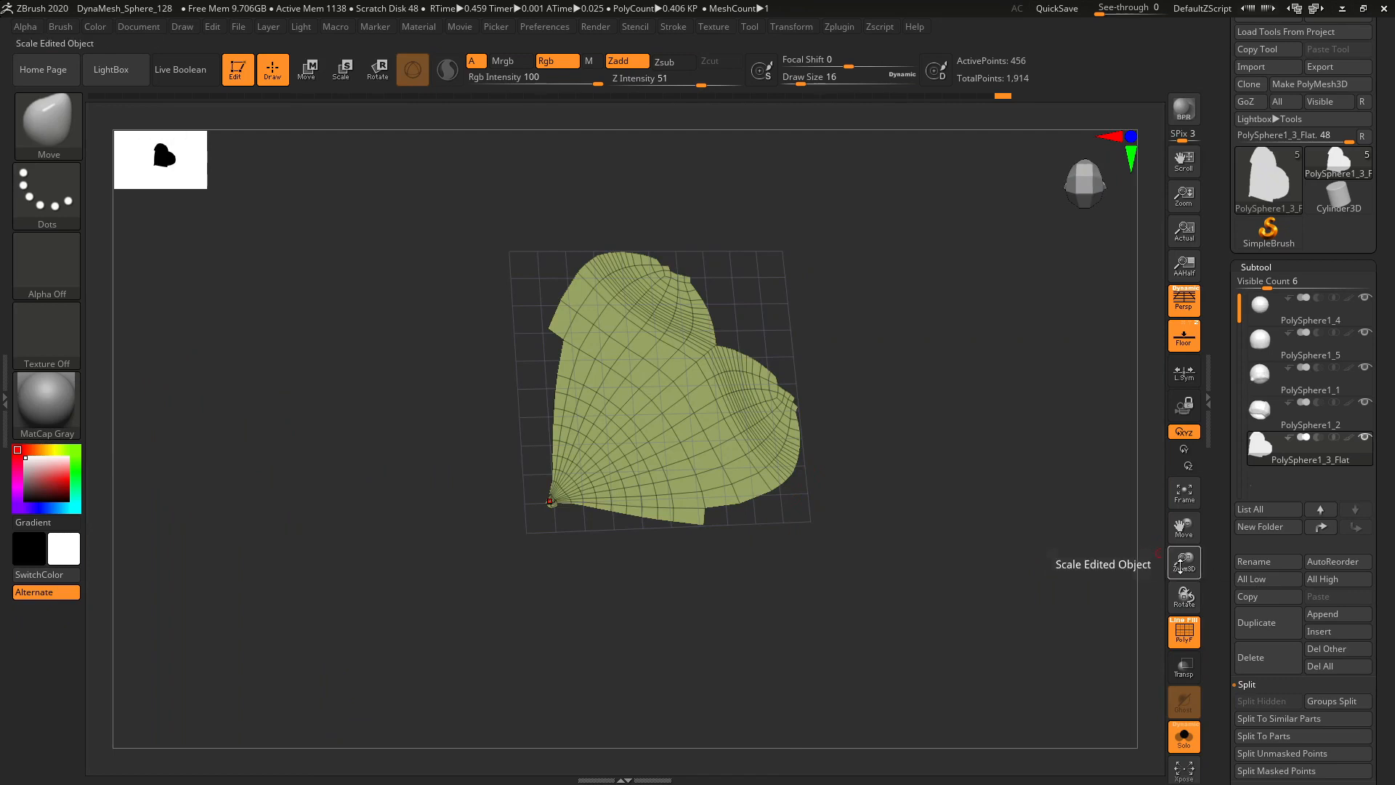
{"action": "left_click", "coordinate": [837, 27]}
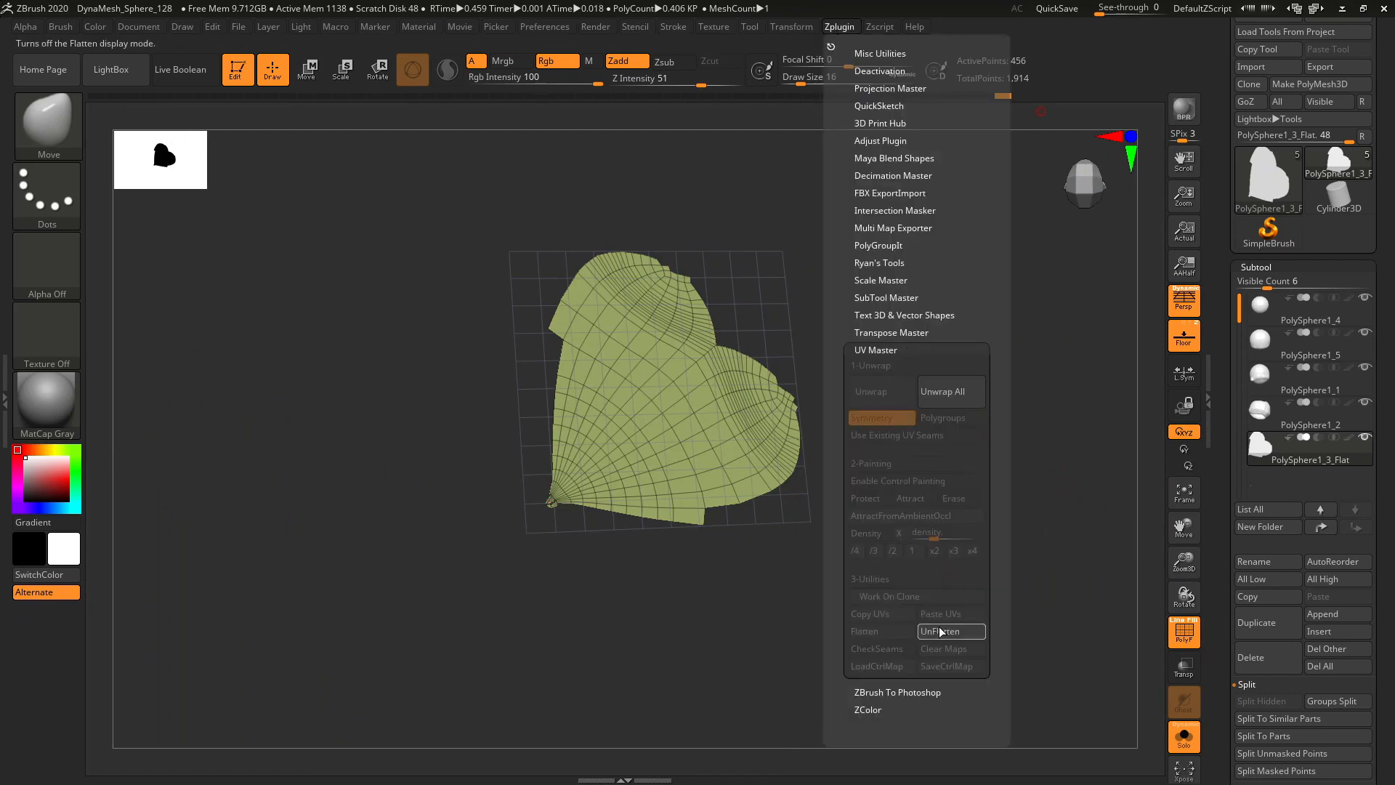
{"action": "left_click", "coordinate": [967, 634]}
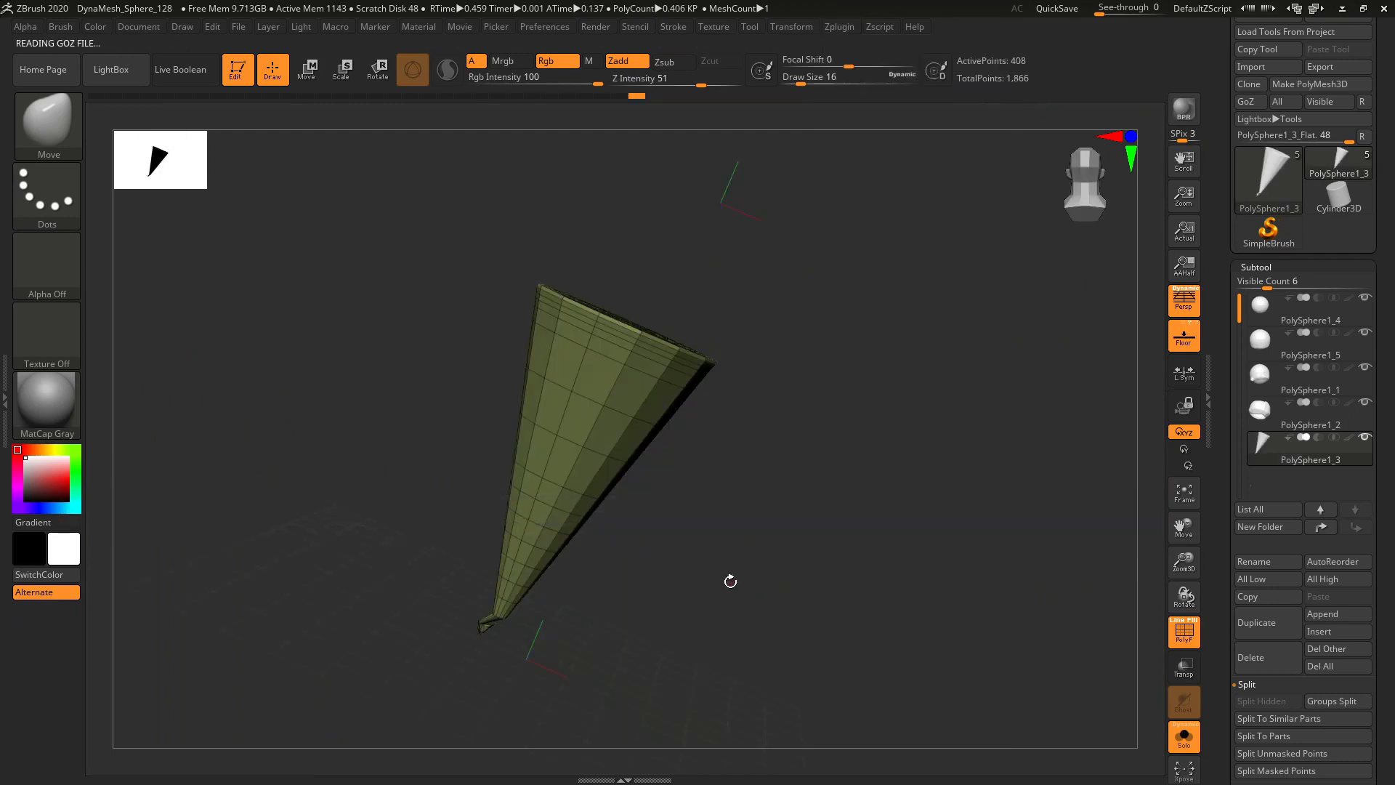
- Smooth the bent cone tip into a rounded end with the Smooth brush at draw size 257
{"action": "left_click_drag", "start_coordinate": [738, 535], "coordinate": [771, 509]}
{"action": "left_click_drag", "start_coordinate": [1184, 561], "coordinate": [1184, 585]}
{"action": "left_click_drag", "start_coordinate": [1184, 527], "coordinate": [1095, 380]}
{"action": "key", "text": "s"}
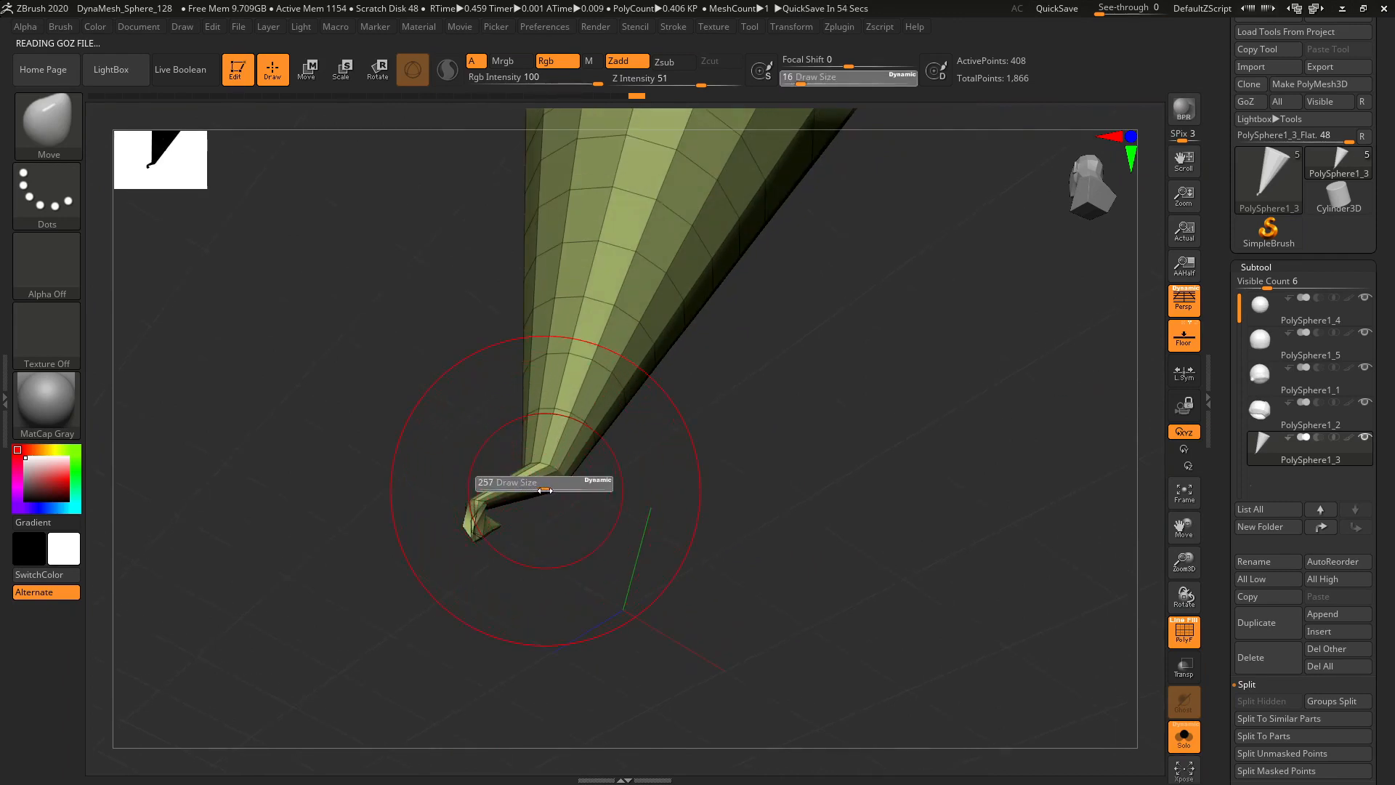
{"action": "left_click_drag", "start_coordinate": [545, 491], "coordinate": [541, 492]}
{"action": "key", "text": "shift"}
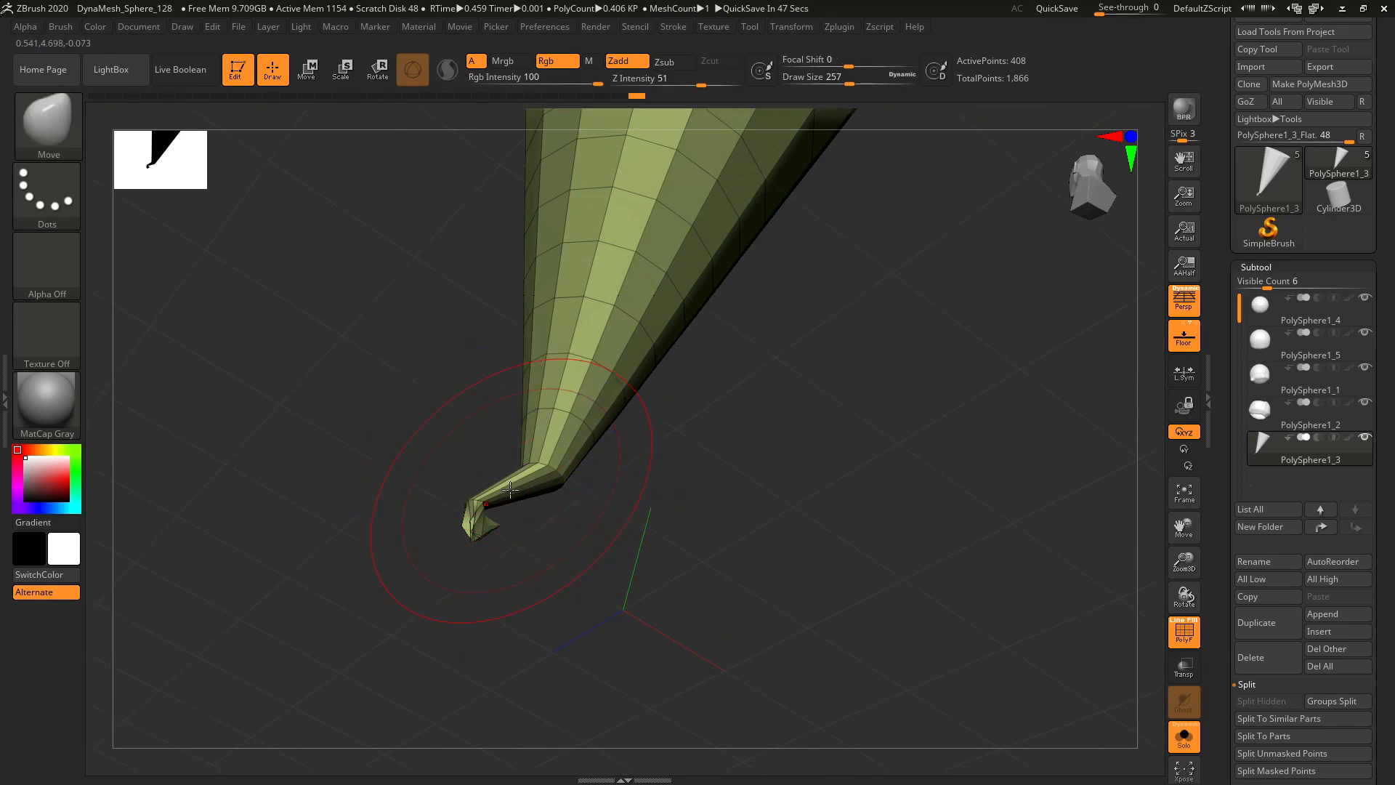
{"action": "key", "text": "shift"}
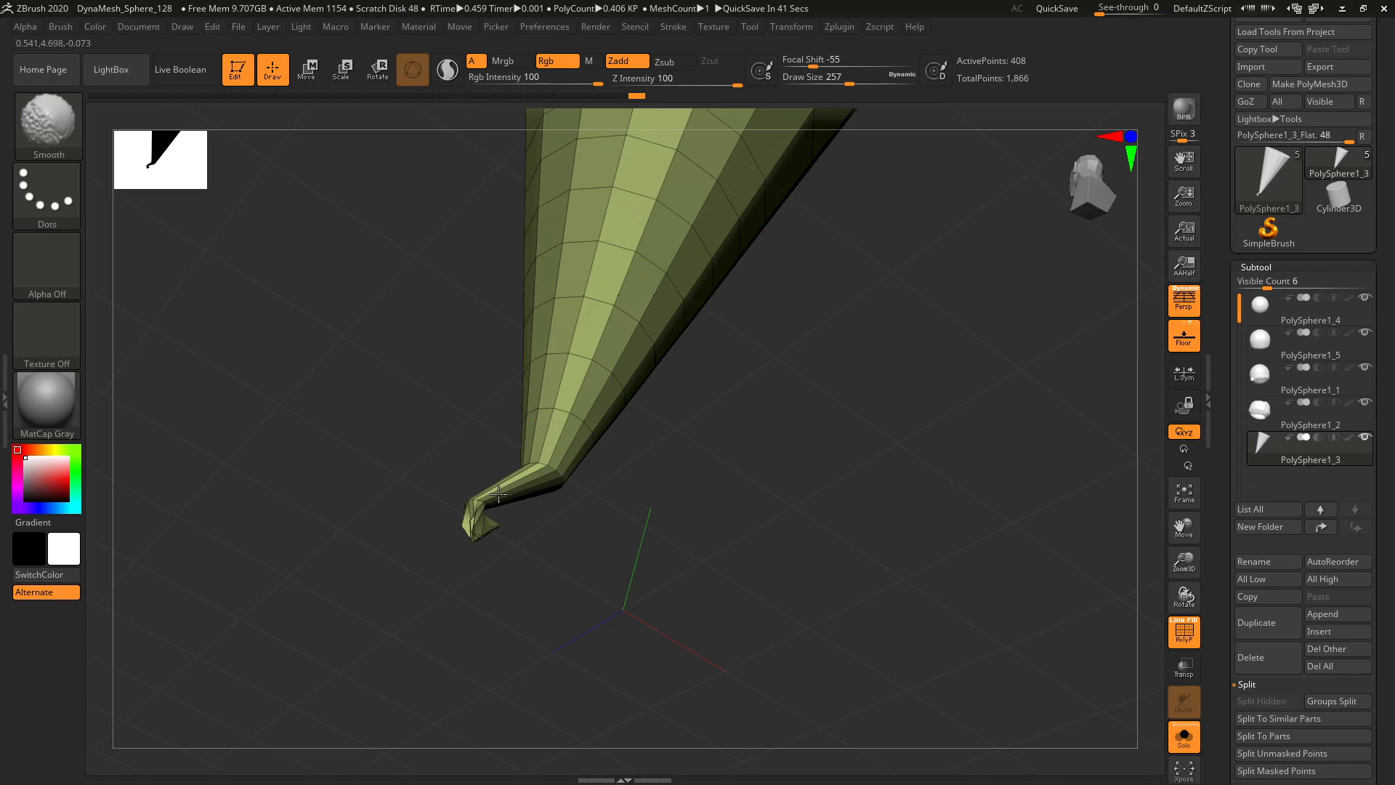
{"action": "key", "text": "ctrl+z"}
{"action": "key", "text": "ctrl+z"}
{"action": "key", "text": "ctrl+z"}
{"action": "key", "text": "ctrl+z"}
{"action": "key", "text": "ctrl+z"}
{"action": "key", "text": "ctrl+z"}
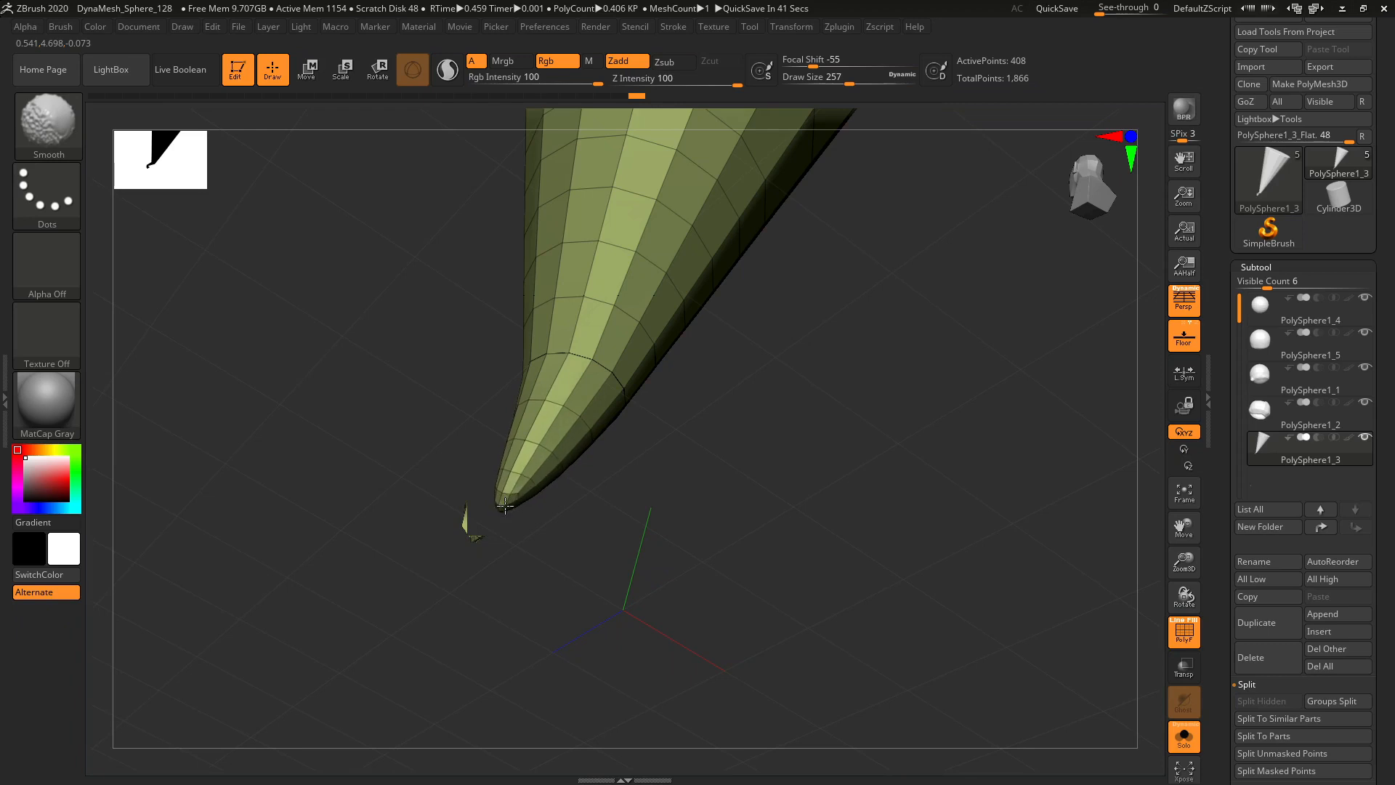
{"action": "left_click_drag", "start_coordinate": [510, 513], "coordinate": [527, 501], "text": "shift"}
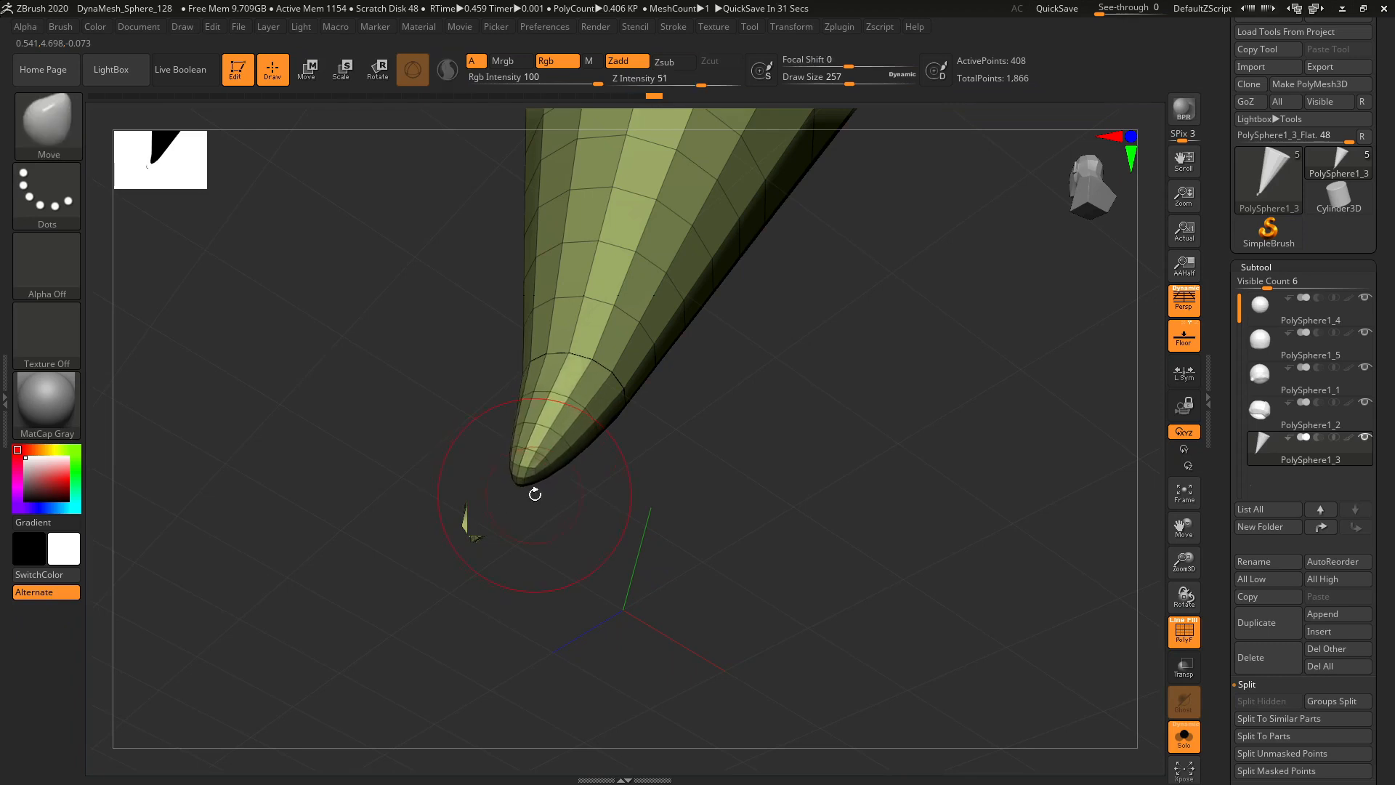
- Reshape the cone's rounded tip with the Move brush at draw size 223, and reduce the draw size to 149
{"action": "mouse_move", "coordinate": [790, 498]}
{"action": "left_mouse_down"}
{"action": "mouse_move", "coordinate": [784, 513]}
{"action": "mouse_move", "coordinate": [794, 483]}
{"action": "mouse_move", "coordinate": [1184, 551]}
{"action": "mouse_move", "coordinate": [1223, 440]}
{"action": "left_mouse_up"}
{"action": "key", "text": "s"}
{"action": "left_click_drag", "start_coordinate": [760, 463], "coordinate": [731, 463]}
{"action": "mouse_move", "coordinate": [881, 525]}
{"action": "left_mouse_down"}
{"action": "mouse_move", "coordinate": [903, 536]}
{"action": "mouse_move", "coordinate": [881, 524]}
{"action": "left_mouse_up"}
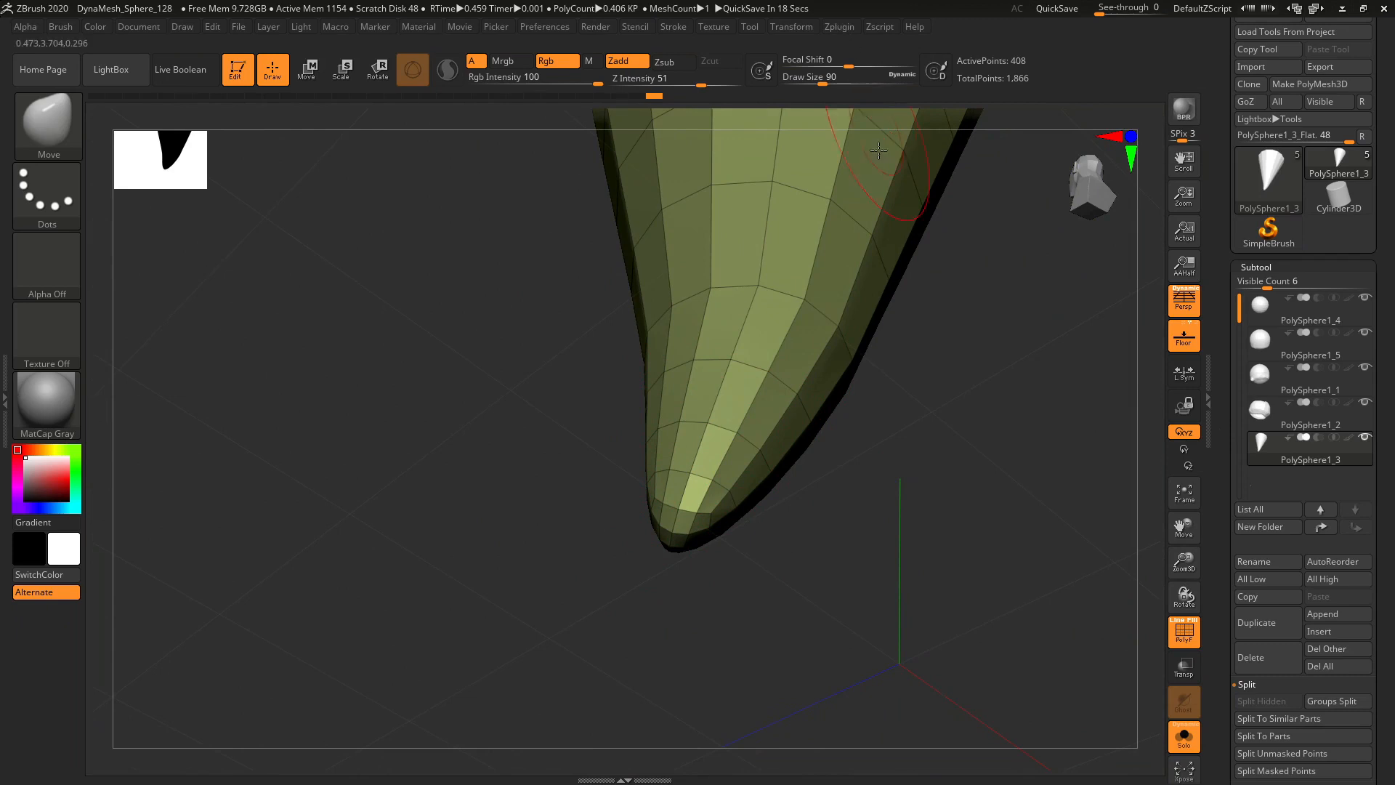
{"action": "key", "text": "s"}
{"action": "left_click_drag", "start_coordinate": [719, 463], "coordinate": [763, 463]}
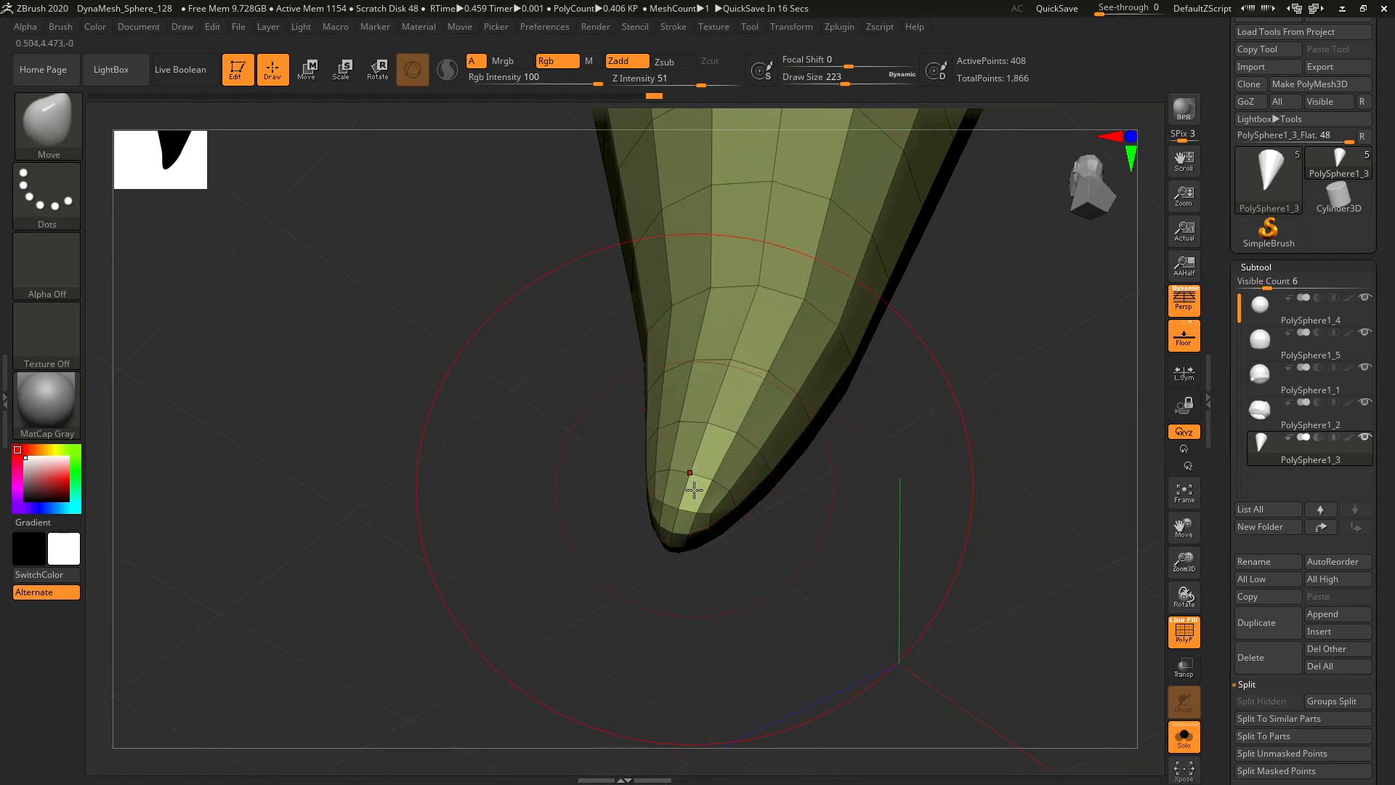
{"action": "mouse_move", "coordinate": [719, 526]}
{"action": "left_mouse_down"}
{"action": "mouse_move", "coordinate": [841, 548]}
{"action": "mouse_move", "coordinate": [831, 530]}
{"action": "mouse_move", "coordinate": [730, 497]}
{"action": "left_mouse_up"}
{"action": "key", "text": "s"}
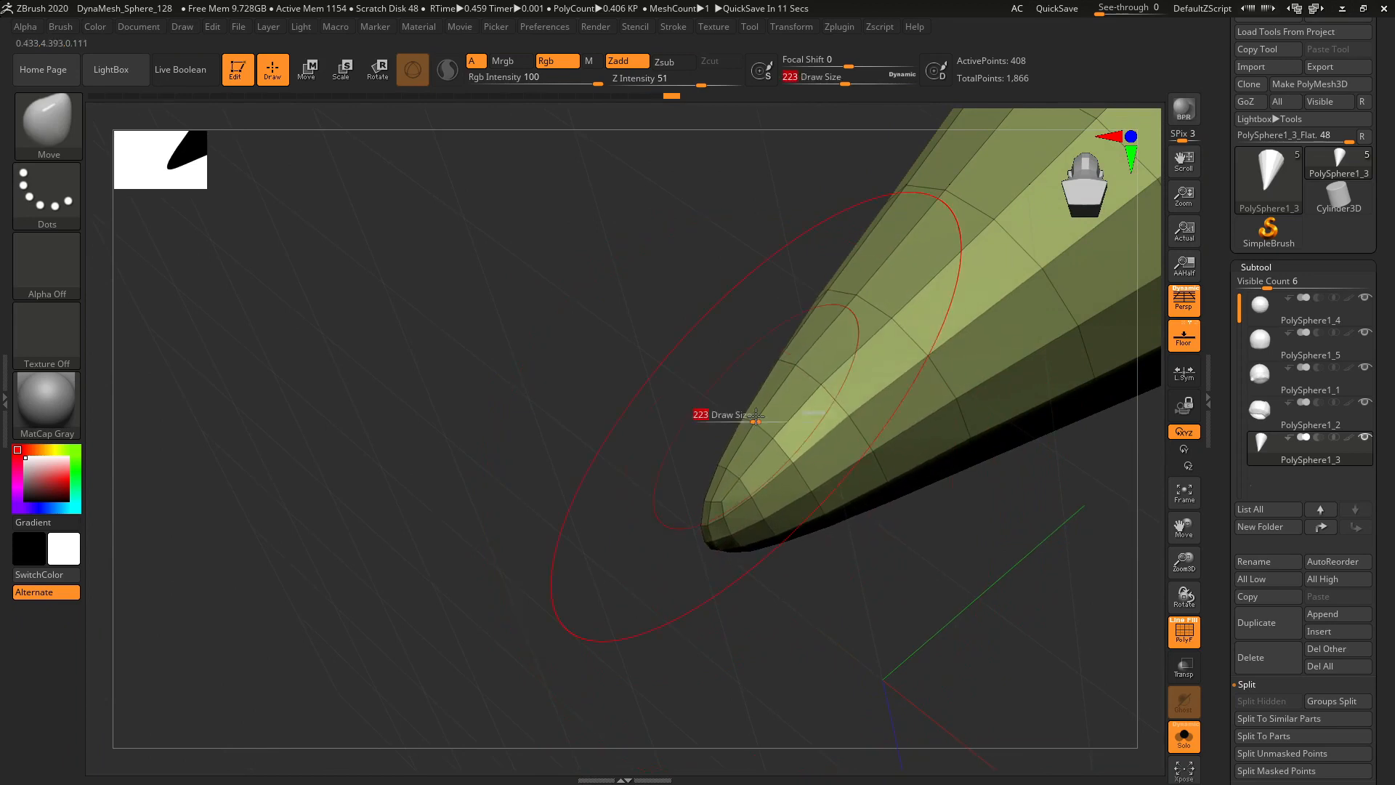
{"action": "left_click_drag", "start_coordinate": [702, 411], "coordinate": [692, 413]}
{"action": "left_click_drag", "start_coordinate": [766, 348], "coordinate": [897, 533]}
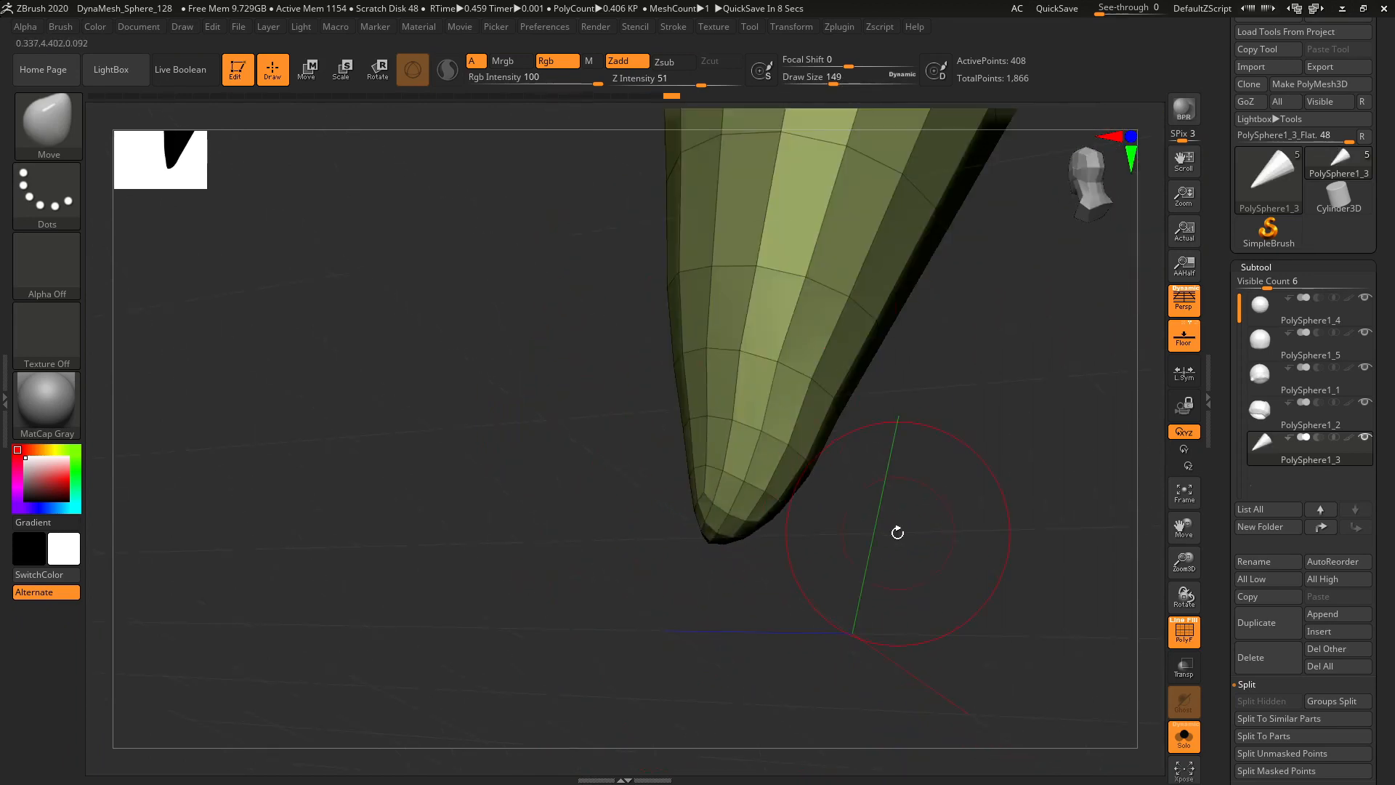
- Unwrap the smoothed cone's UVs again with UV Master and flatten it into its UV layout
{"action": "left_click", "coordinate": [843, 27]}
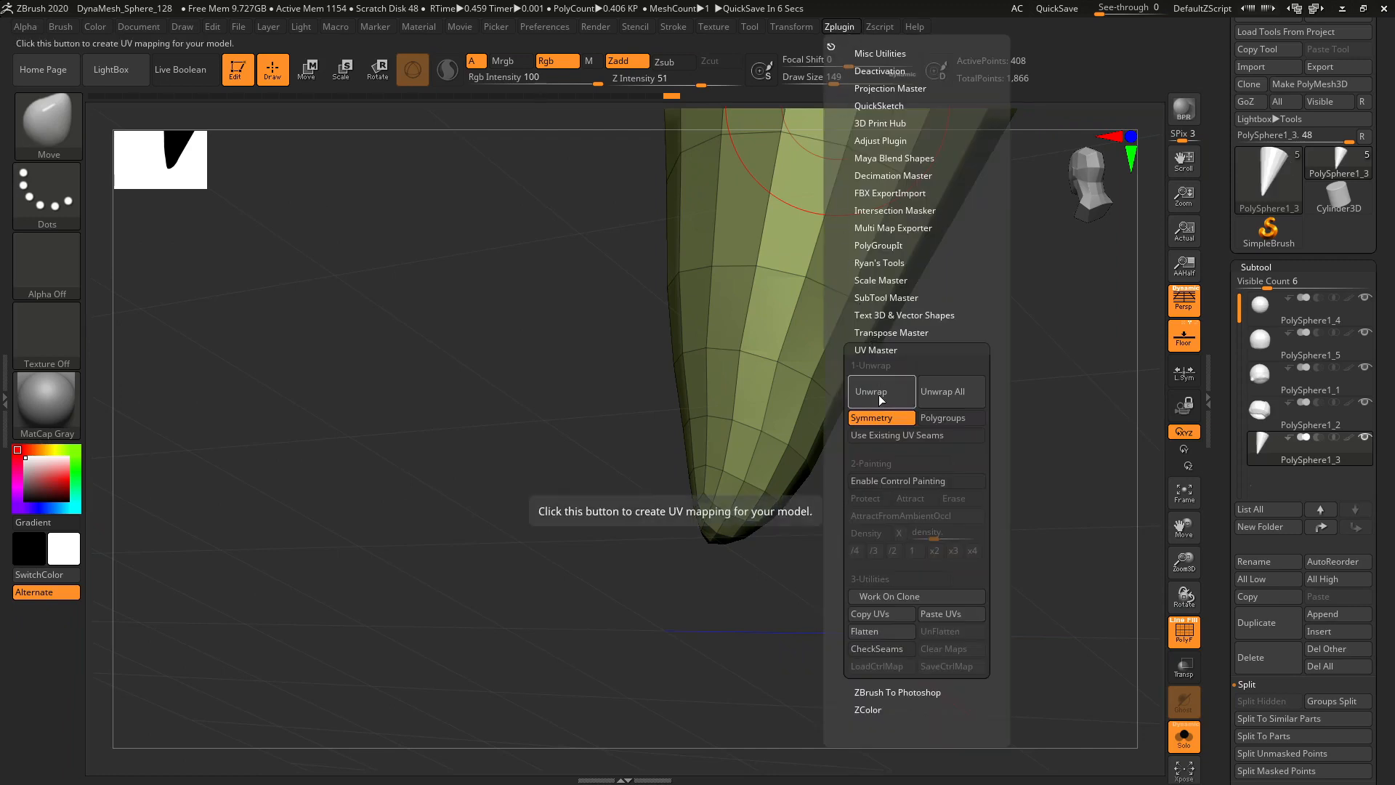
{"action": "left_click", "coordinate": [882, 387]}
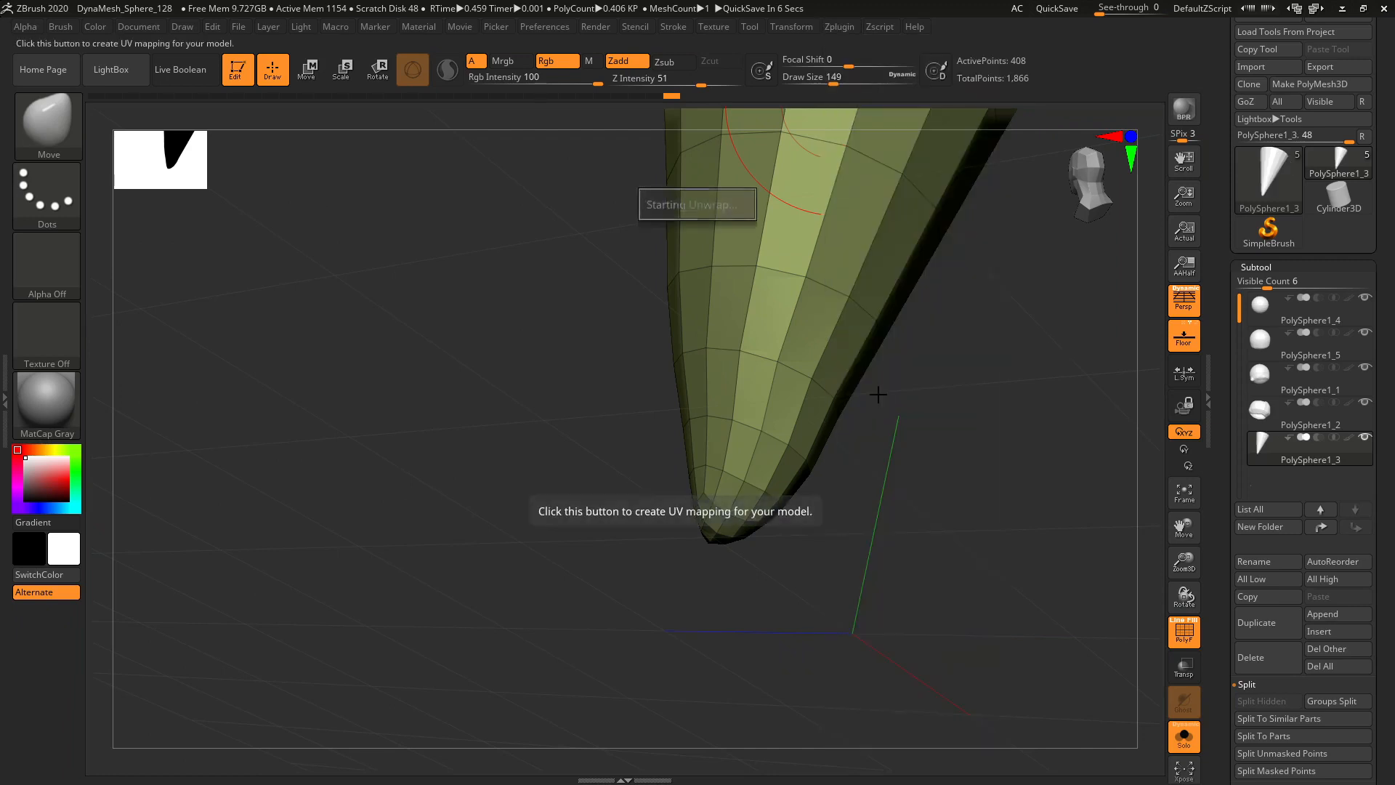
{"action": "left_click", "coordinate": [842, 27]}
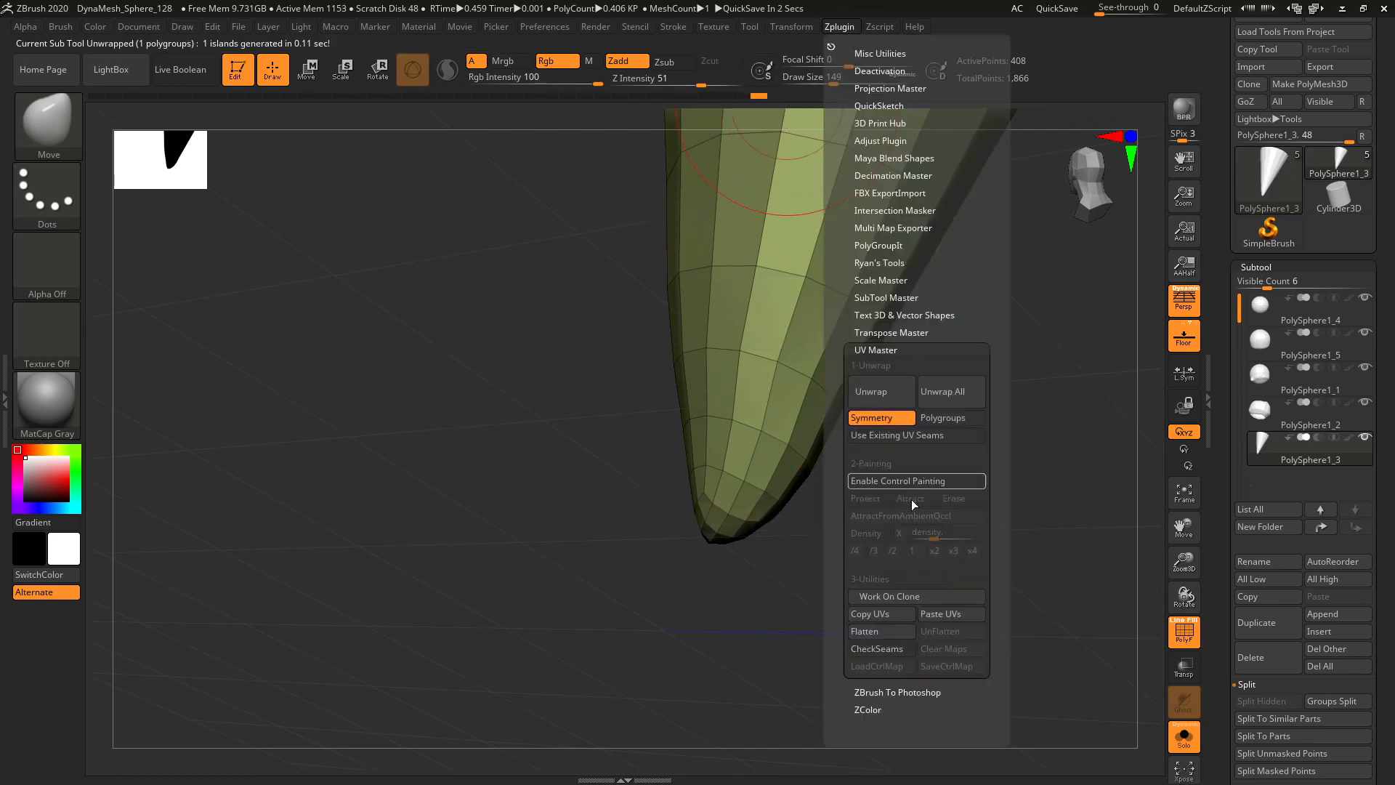
{"action": "left_click", "coordinate": [881, 631]}
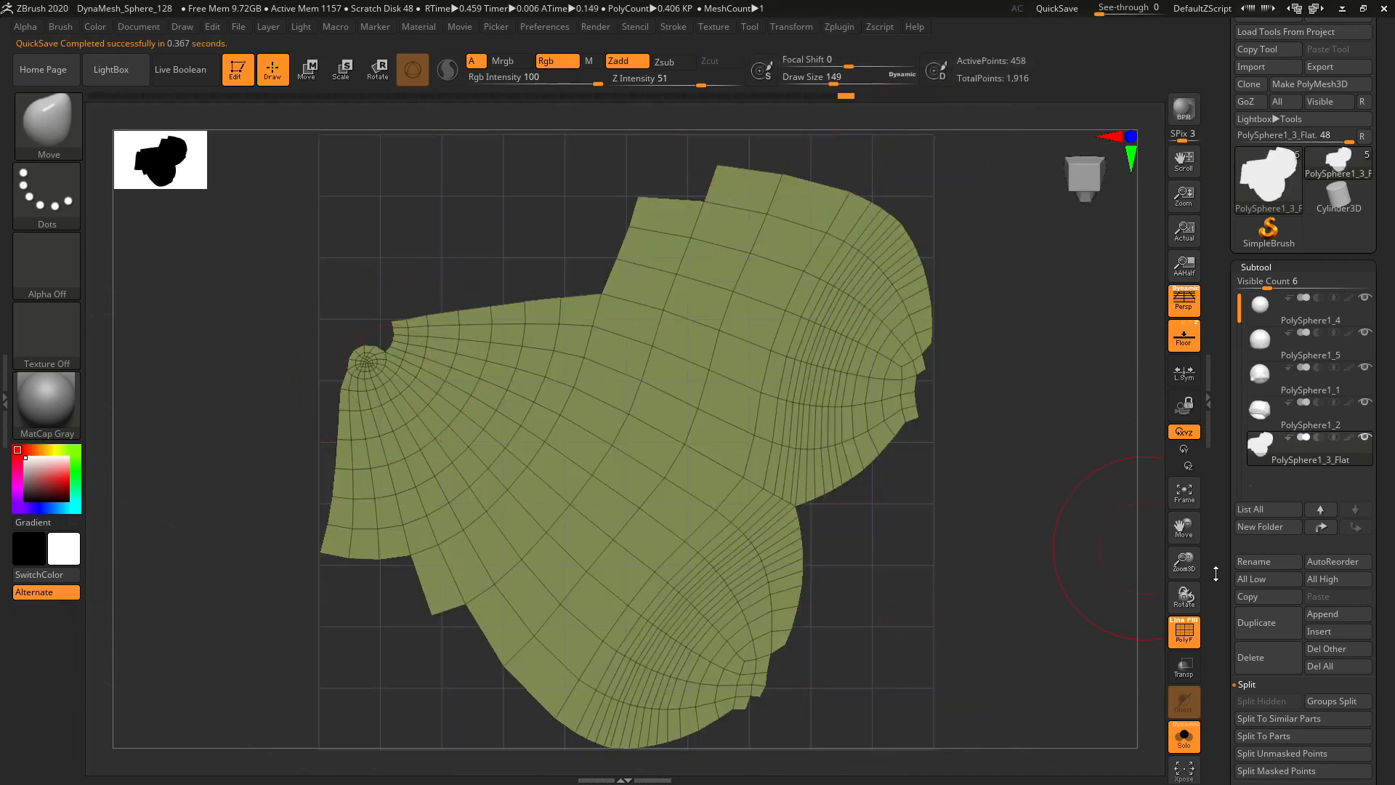
- Examine the polygons around the rounded tip in the new UV layout and the layout as a whole
{"action": "left_click_drag", "start_coordinate": [1184, 563], "coordinate": [1189, 632]}
{"action": "left_click_drag", "start_coordinate": [1184, 528], "coordinate": [1392, 603]}
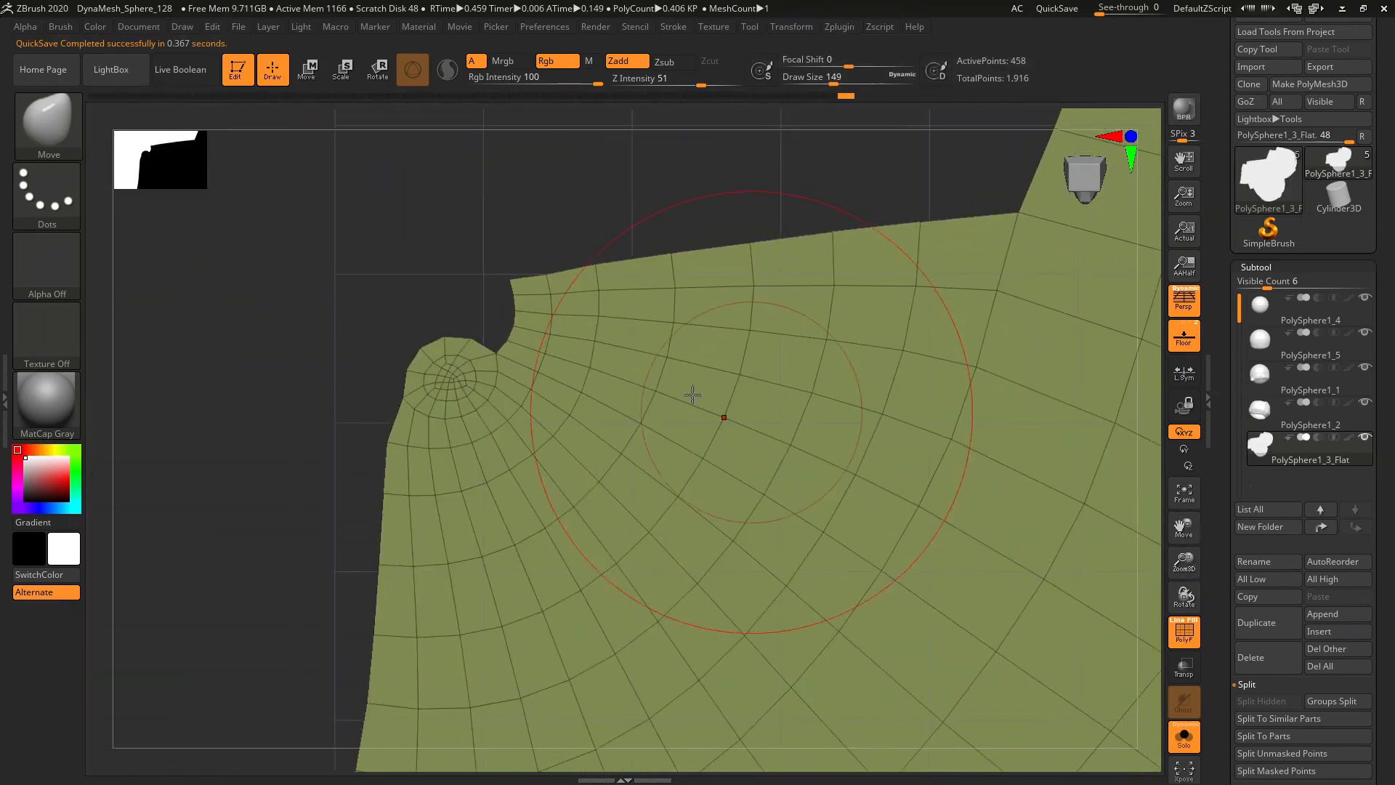
{"action": "left_click_drag", "start_coordinate": [1184, 564], "coordinate": [1185, 596]}
{"action": "left_click_drag", "start_coordinate": [1184, 528], "coordinate": [1392, 618]}
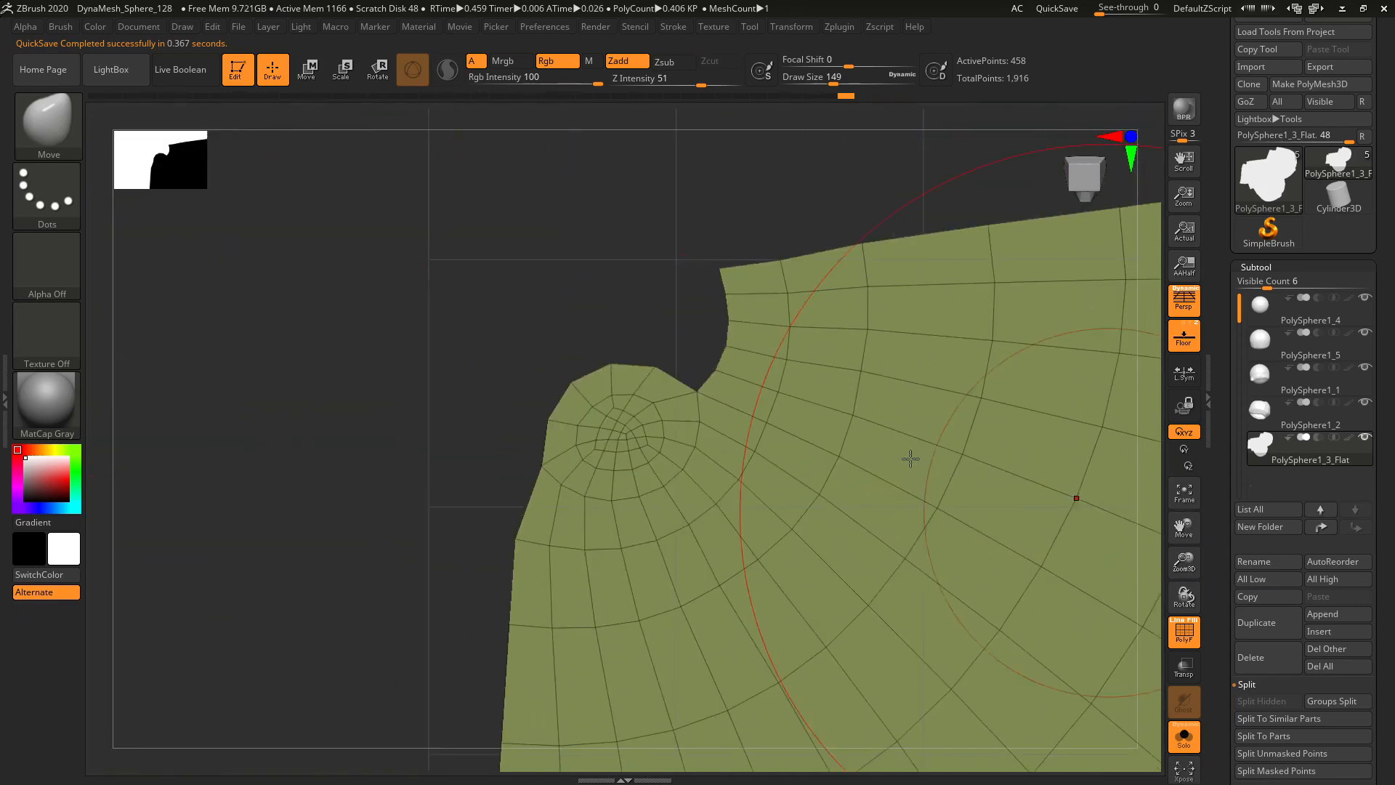
{"action": "key", "text": "s"}
{"action": "left_click_drag", "start_coordinate": [615, 451], "coordinate": [588, 452]}
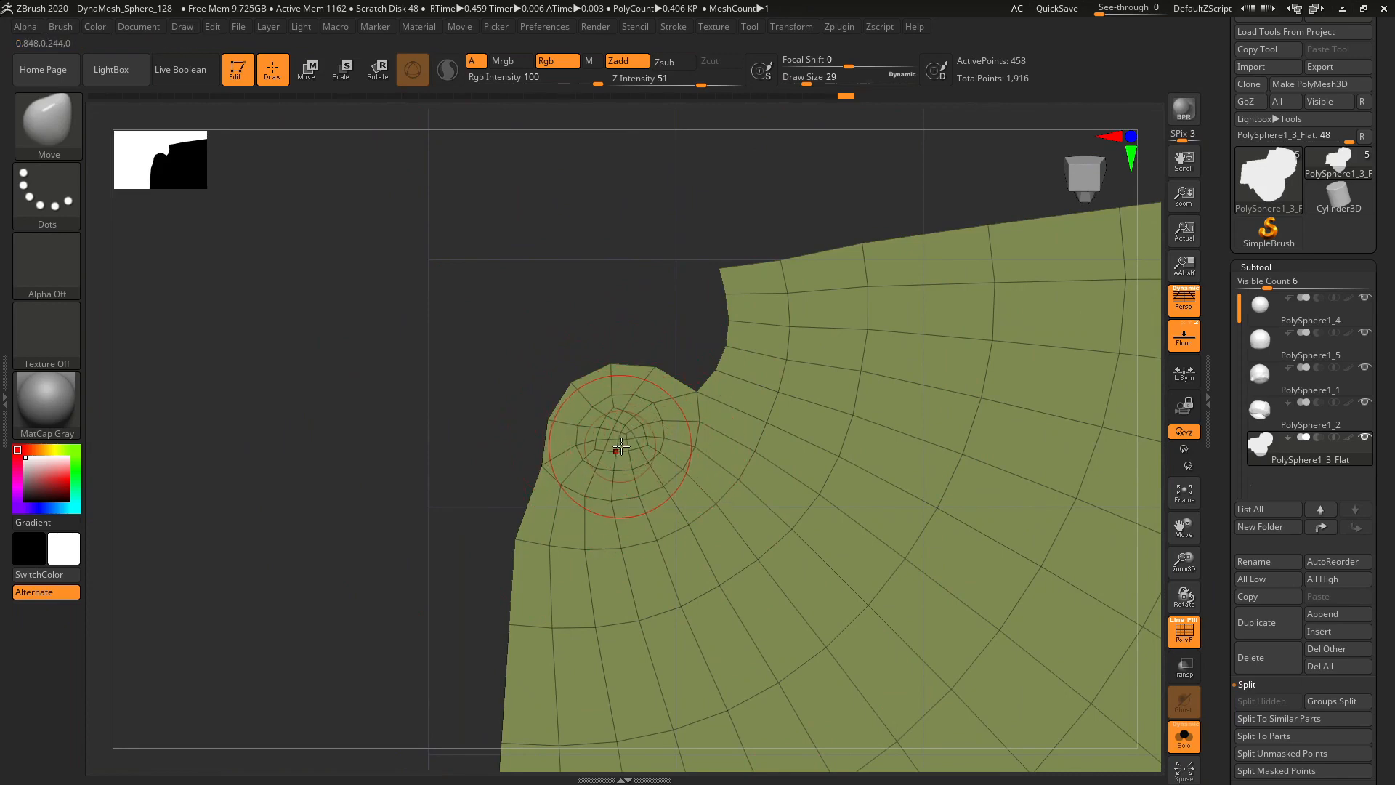
{"action": "key", "text": "f"}
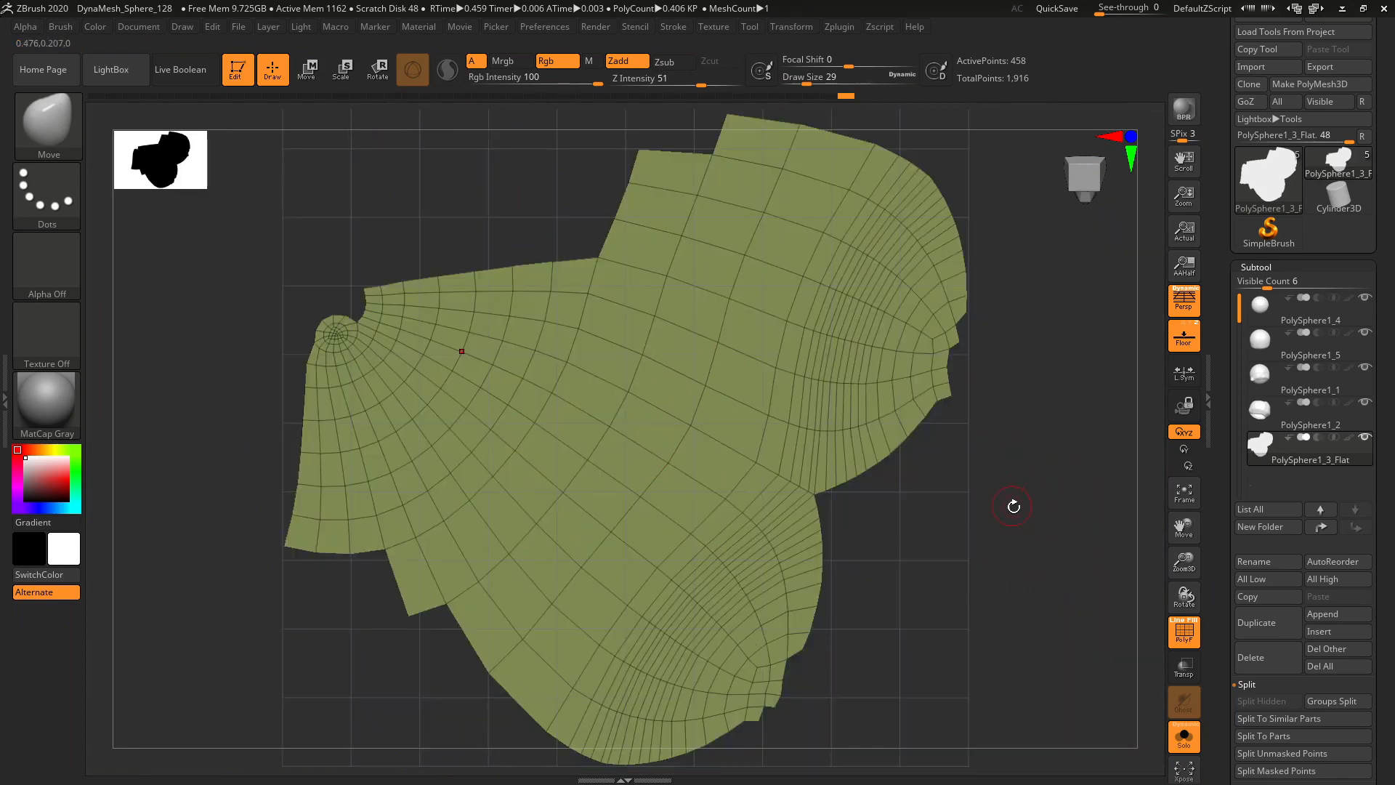
- Unflatten the cone from its UV layout back to 3D with UV Master and bring its upper rim into view
{"action": "left_click", "coordinate": [841, 32]}
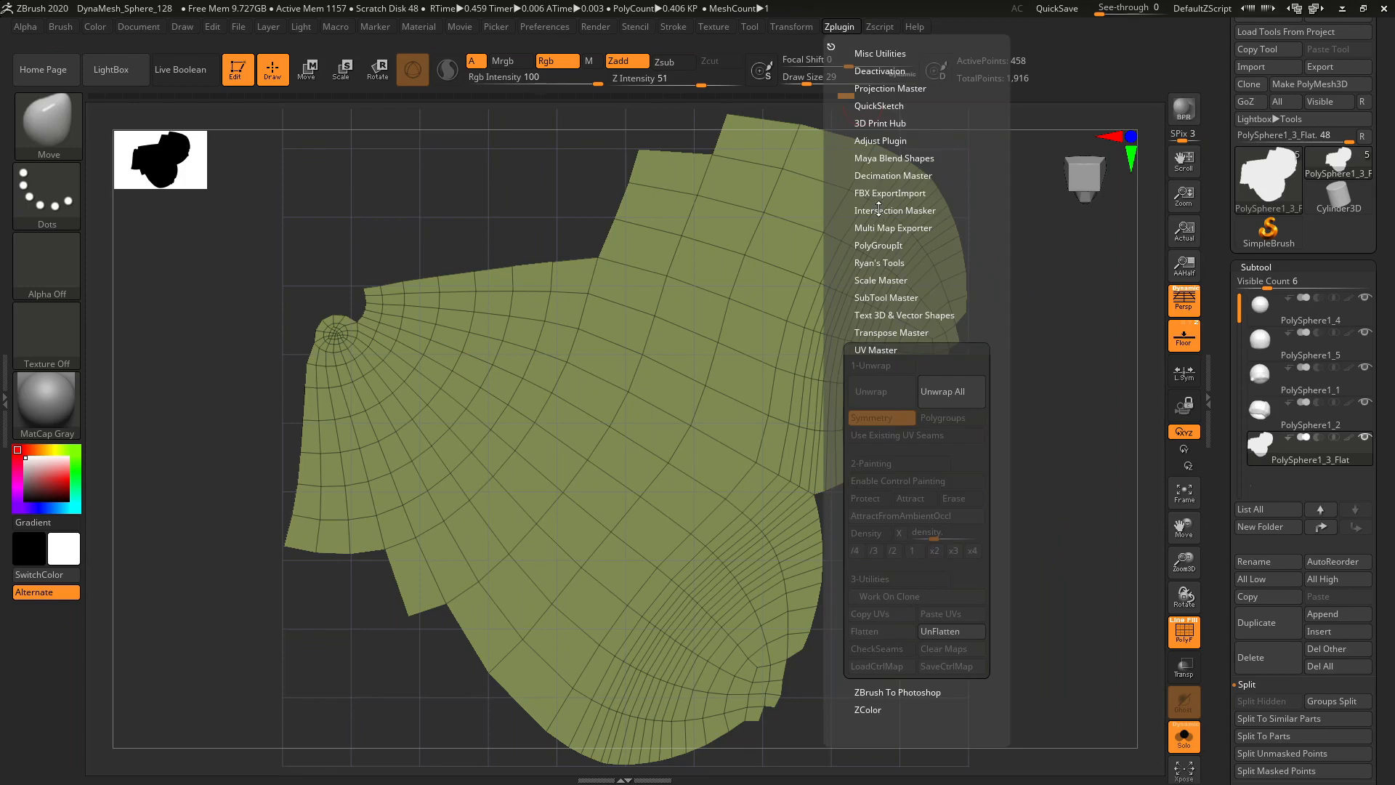
{"action": "left_click", "coordinate": [841, 29]}
{"action": "left_click", "coordinate": [841, 29]}
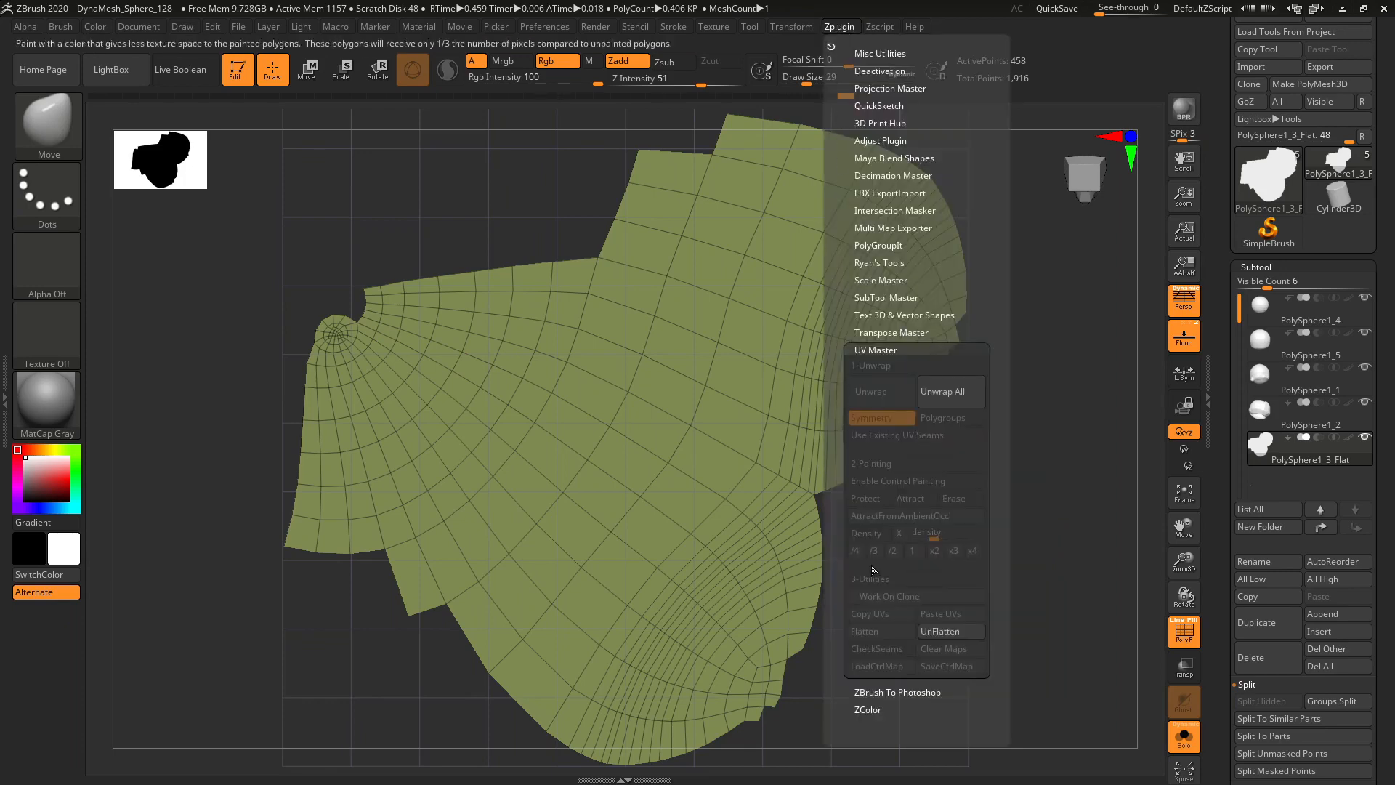
{"action": "left_click", "coordinate": [948, 631]}
{"action": "mouse_move", "coordinate": [1031, 552]}
{"action": "left_mouse_down"}
{"action": "mouse_move", "coordinate": [1010, 565]}
{"action": "mouse_move", "coordinate": [1040, 574]}
{"action": "left_mouse_up"}
{"action": "left_click_drag", "start_coordinate": [1175, 563], "coordinate": [1181, 579]}
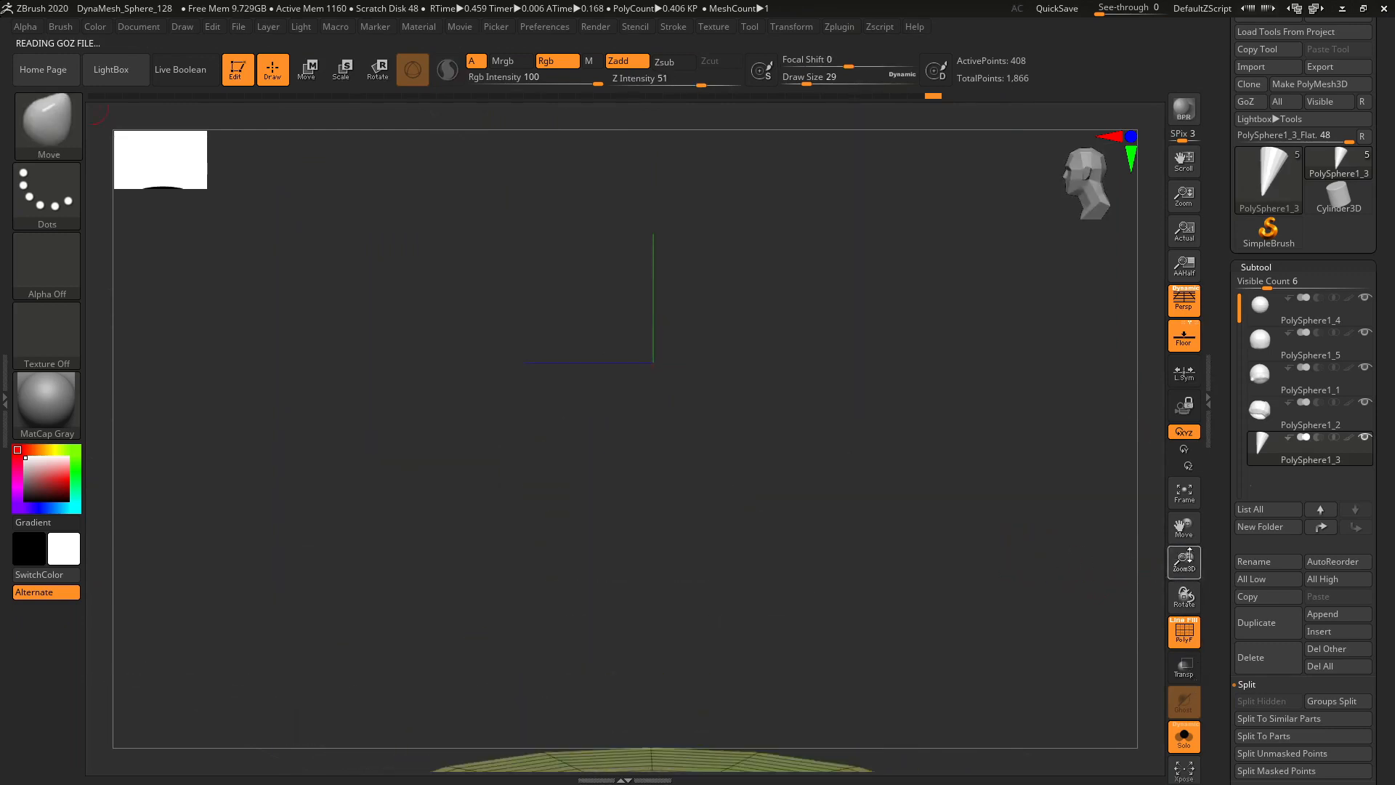
{"action": "left_click_drag", "start_coordinate": [1183, 528], "coordinate": [1186, 302]}
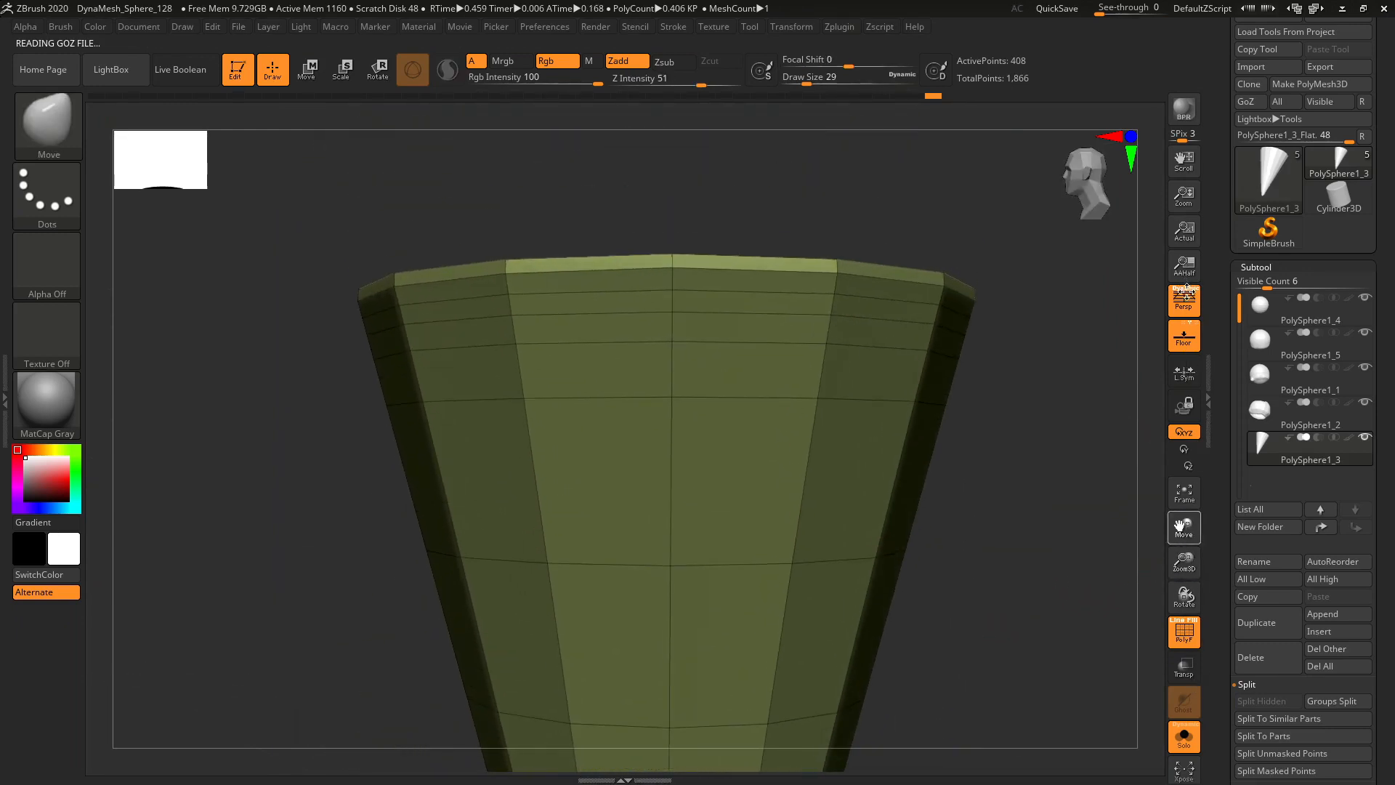
{"action": "left_click_drag", "start_coordinate": [1059, 336], "coordinate": [1078, 347]}
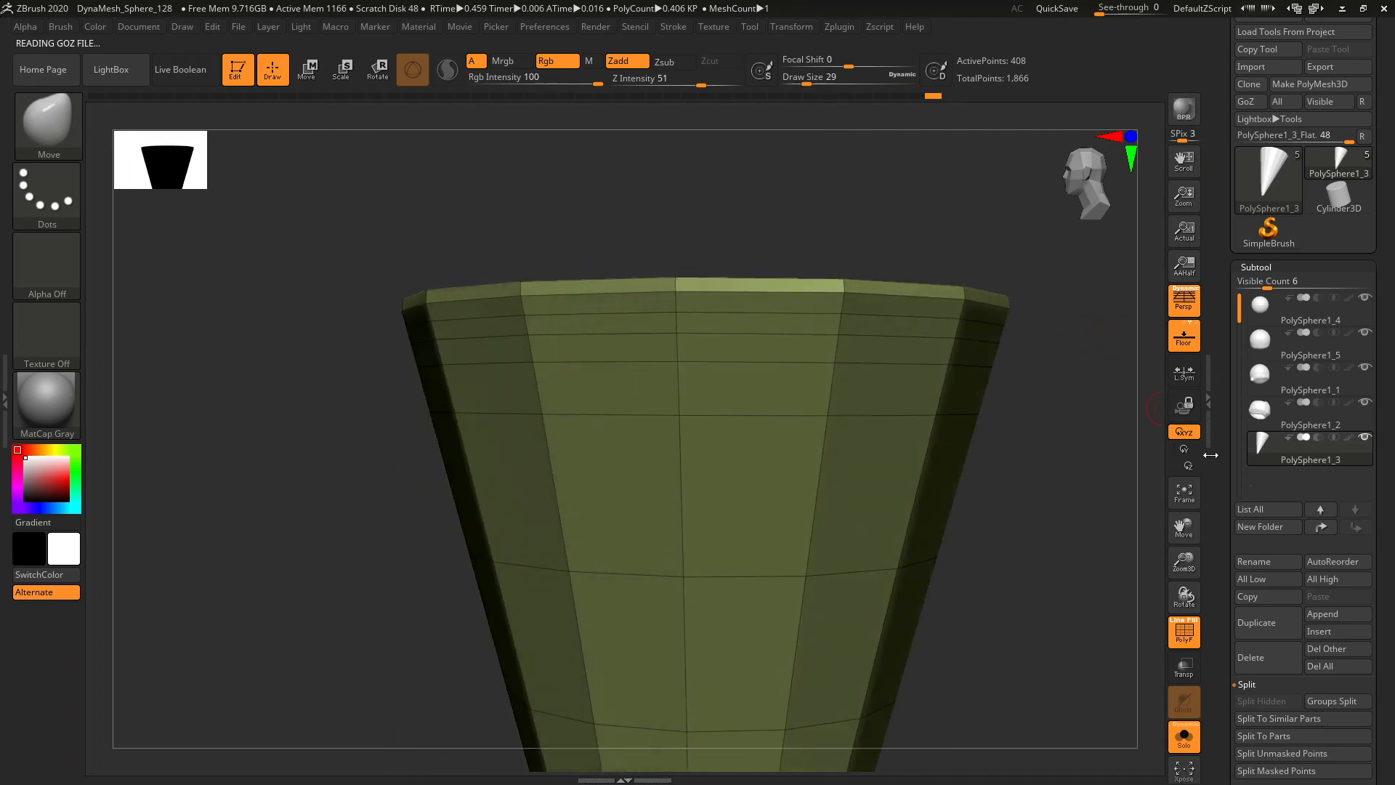
- Delete the closely spaced horizontal edge loops just below the cone's rim with the ZModeler brush
{"action": "scroll", "coordinate": [1210, 455], "scroll_direction": "down", "scroll_amount": 5}
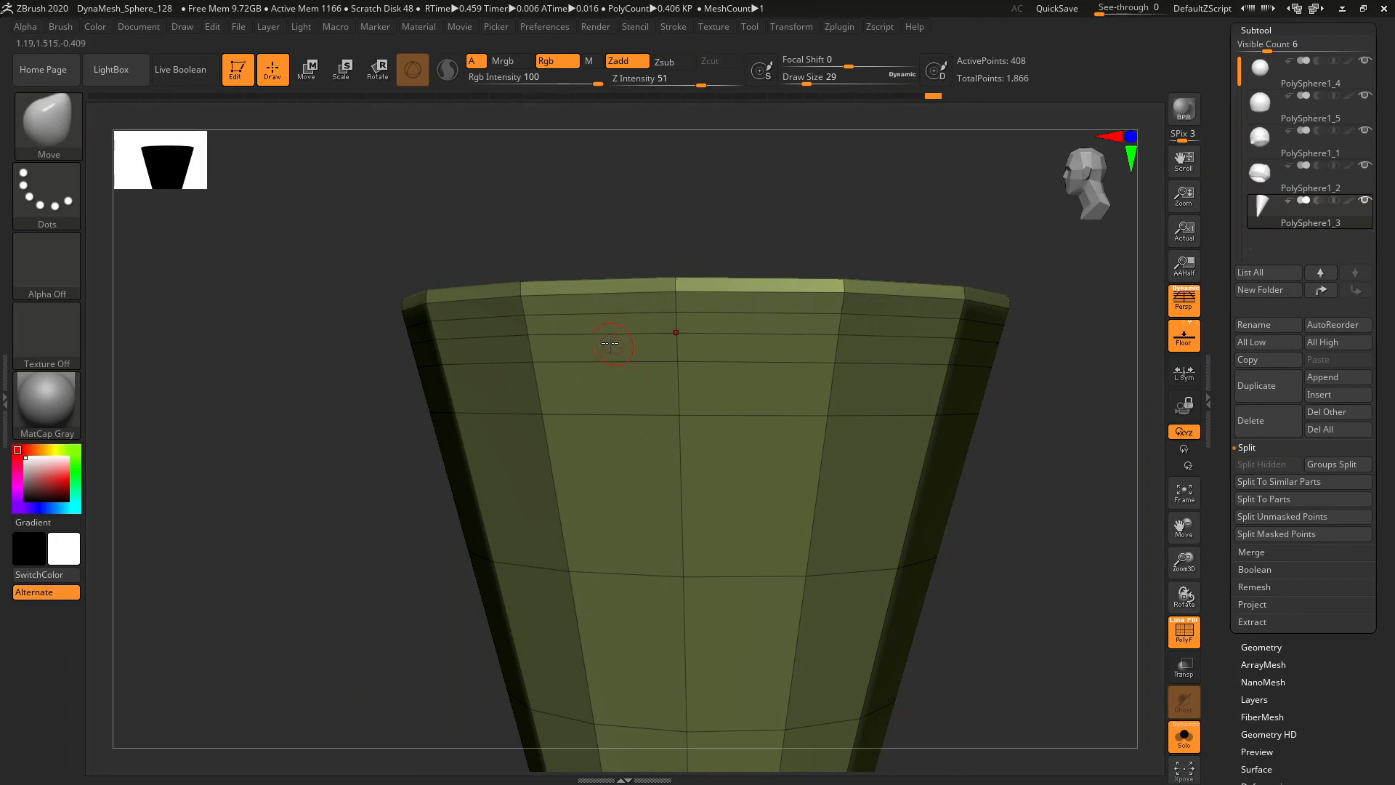
{"action": "left_click", "coordinate": [47, 120]}
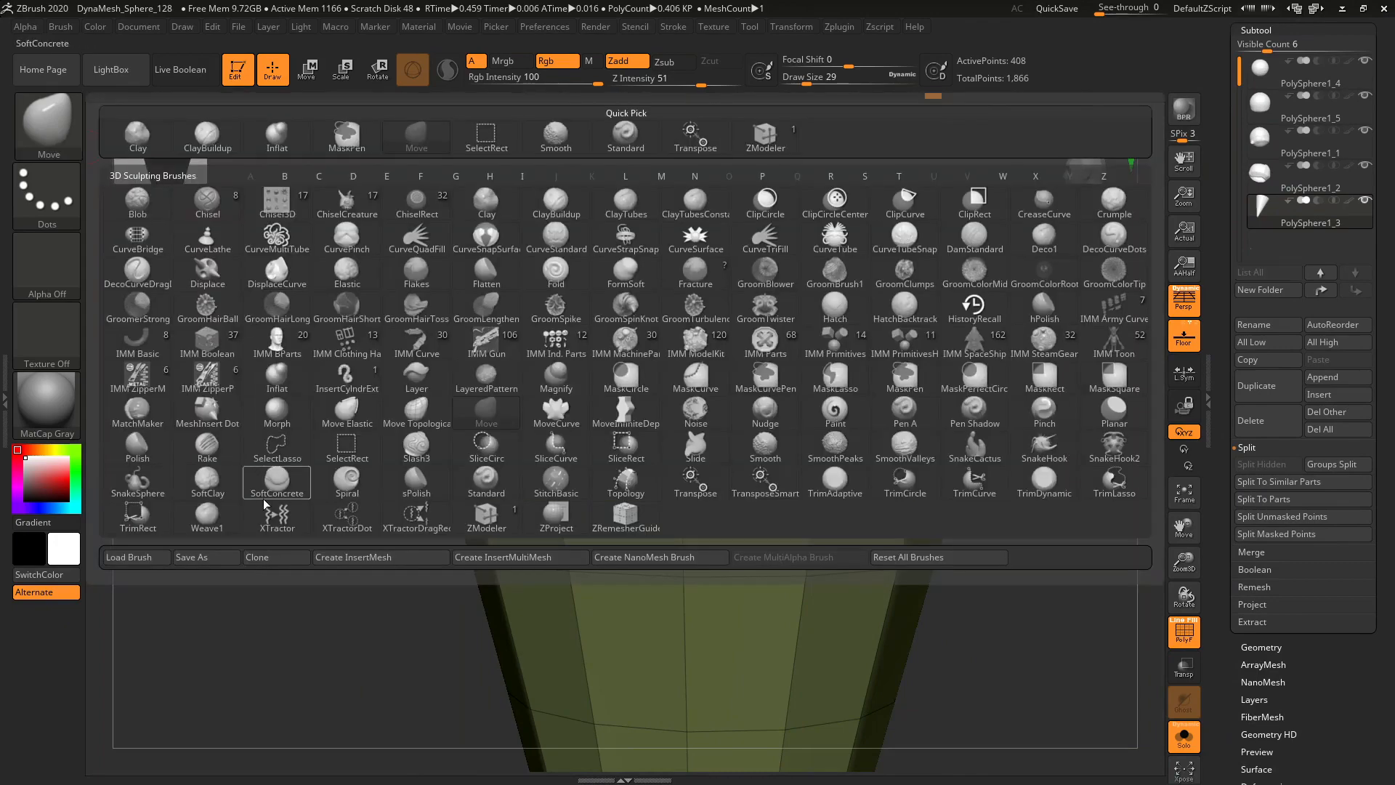
{"action": "left_click", "coordinate": [486, 518]}
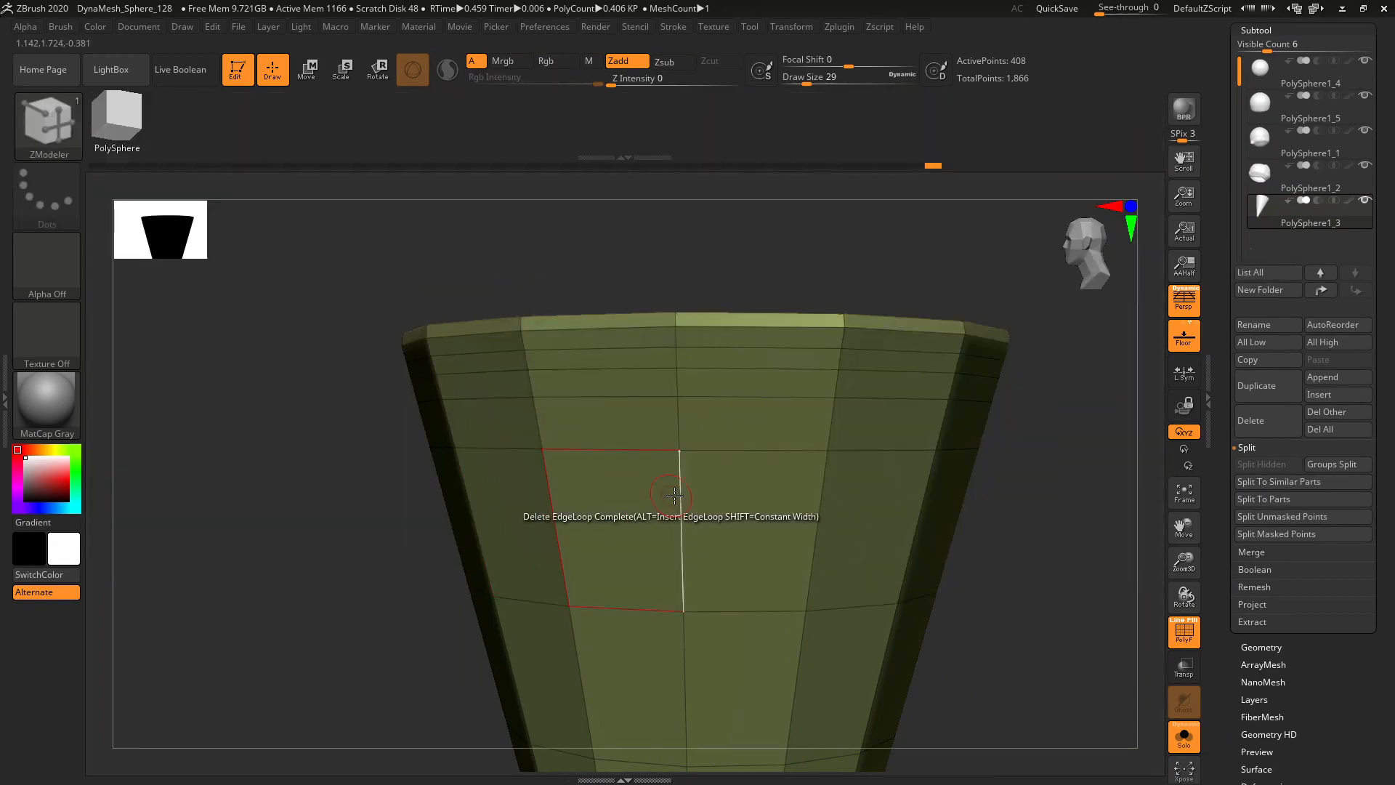
{"action": "left_click", "coordinate": [629, 369]}
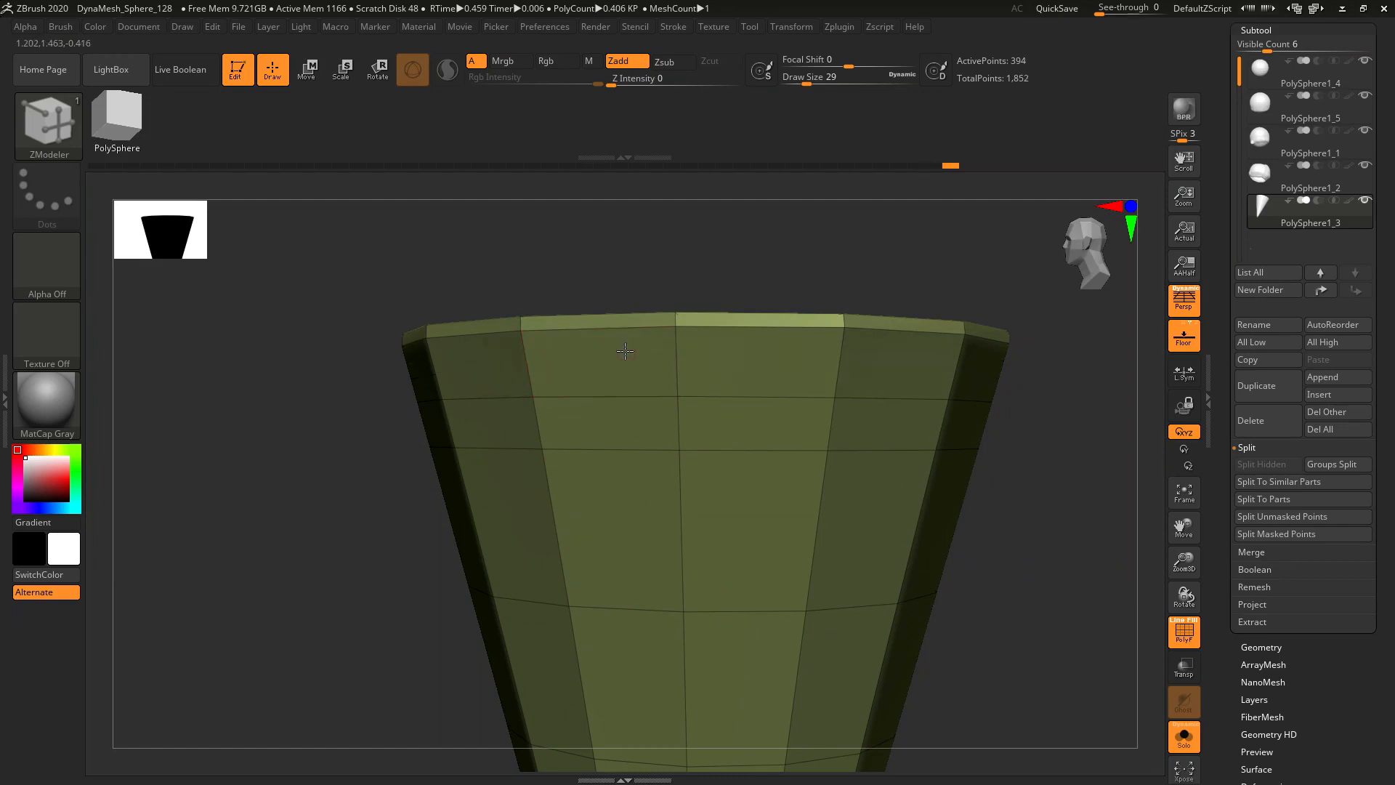
{"action": "left_click", "coordinate": [630, 395]}
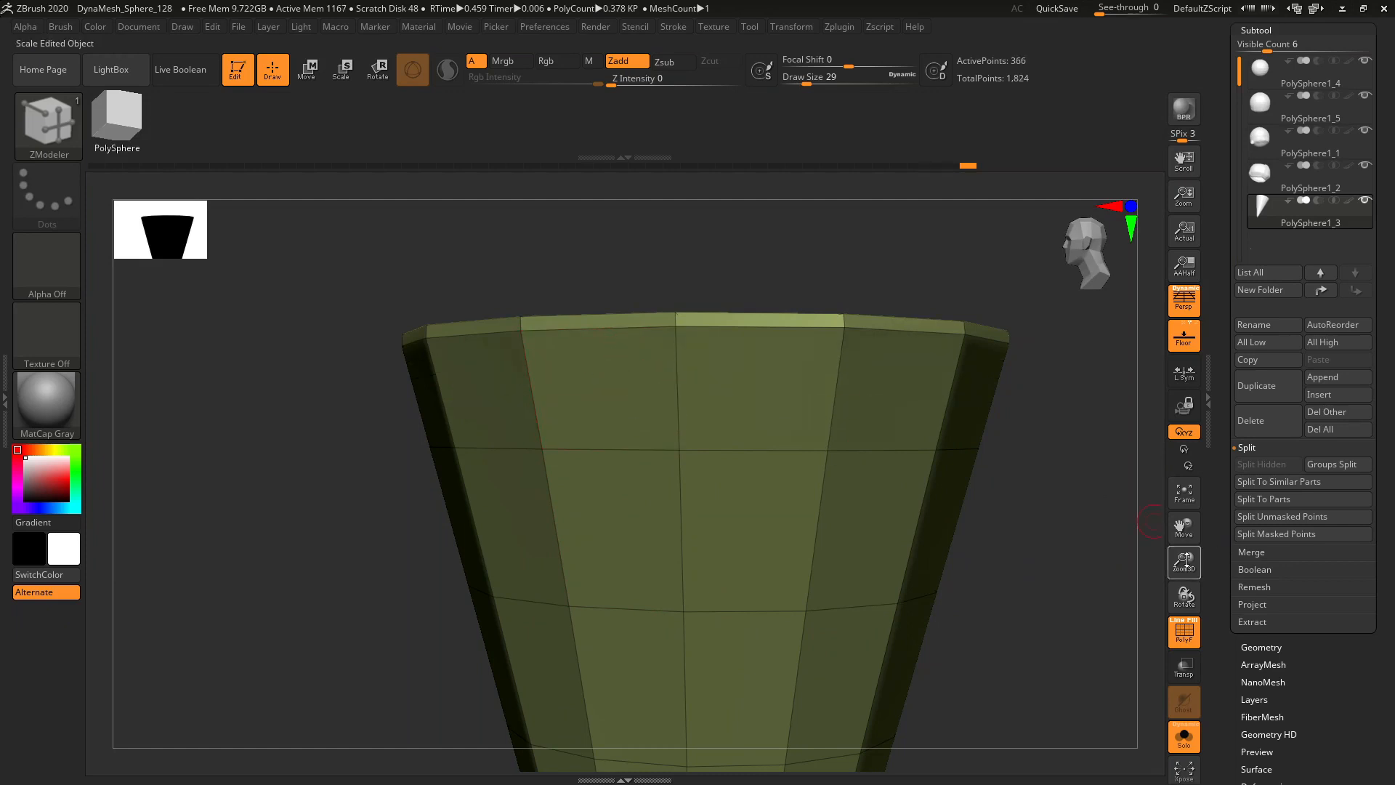
- Delete two horizontal edge loops near the cone's rounded tip and check the simplified cone from several angles
{"action": "left_click_drag", "start_coordinate": [1185, 561], "coordinate": [1184, 603]}
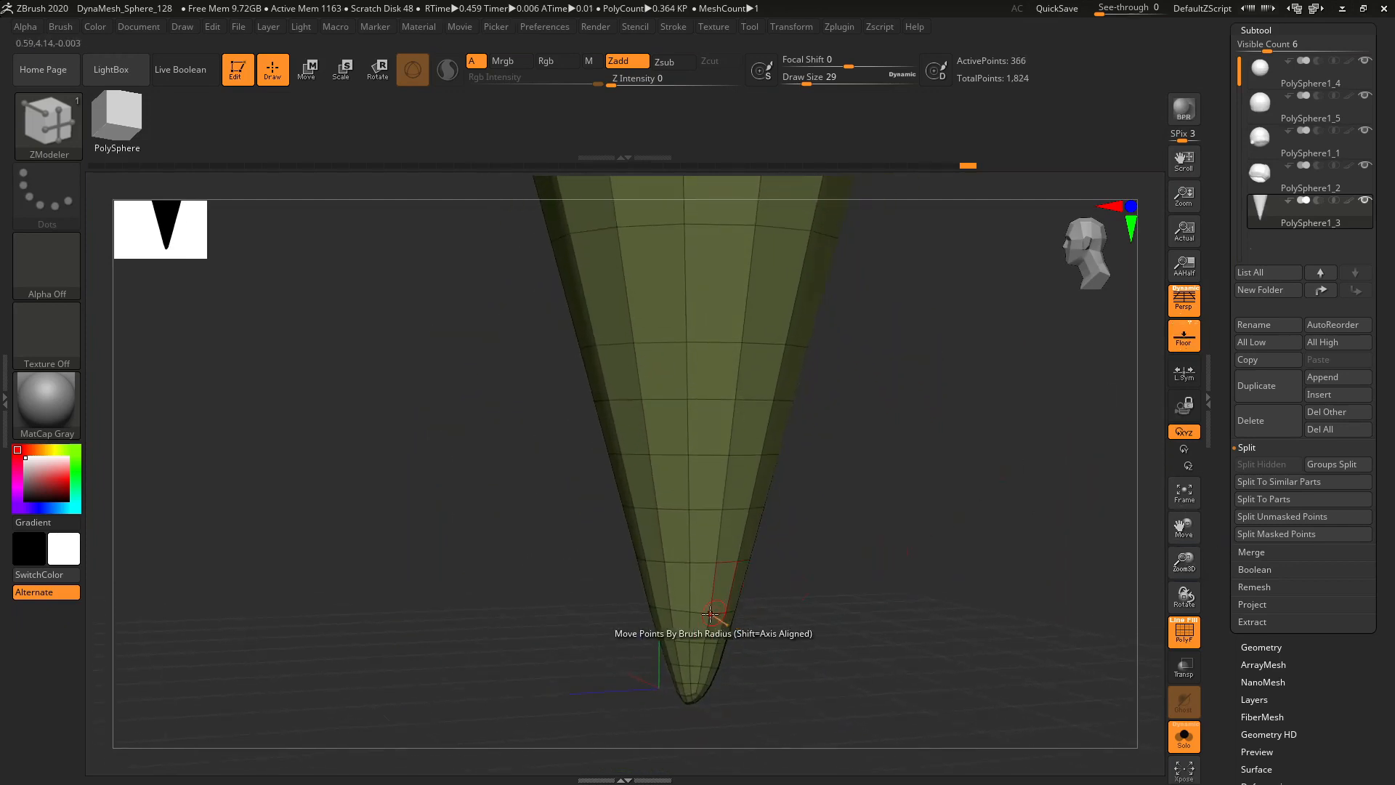
{"action": "left_click", "coordinate": [690, 675]}
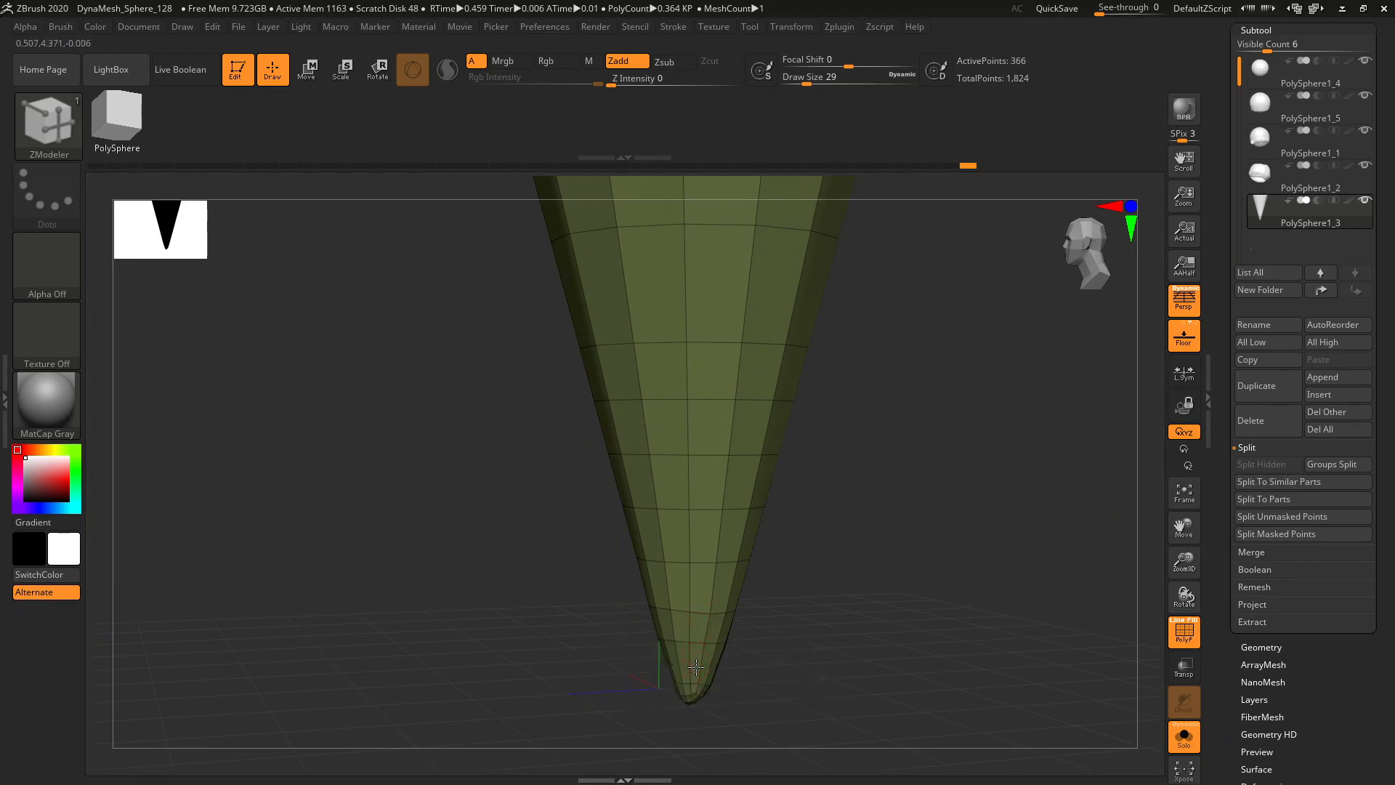
{"action": "left_click", "coordinate": [698, 613]}
{"action": "left_click_drag", "start_coordinate": [1163, 570], "coordinate": [1102, 536]}
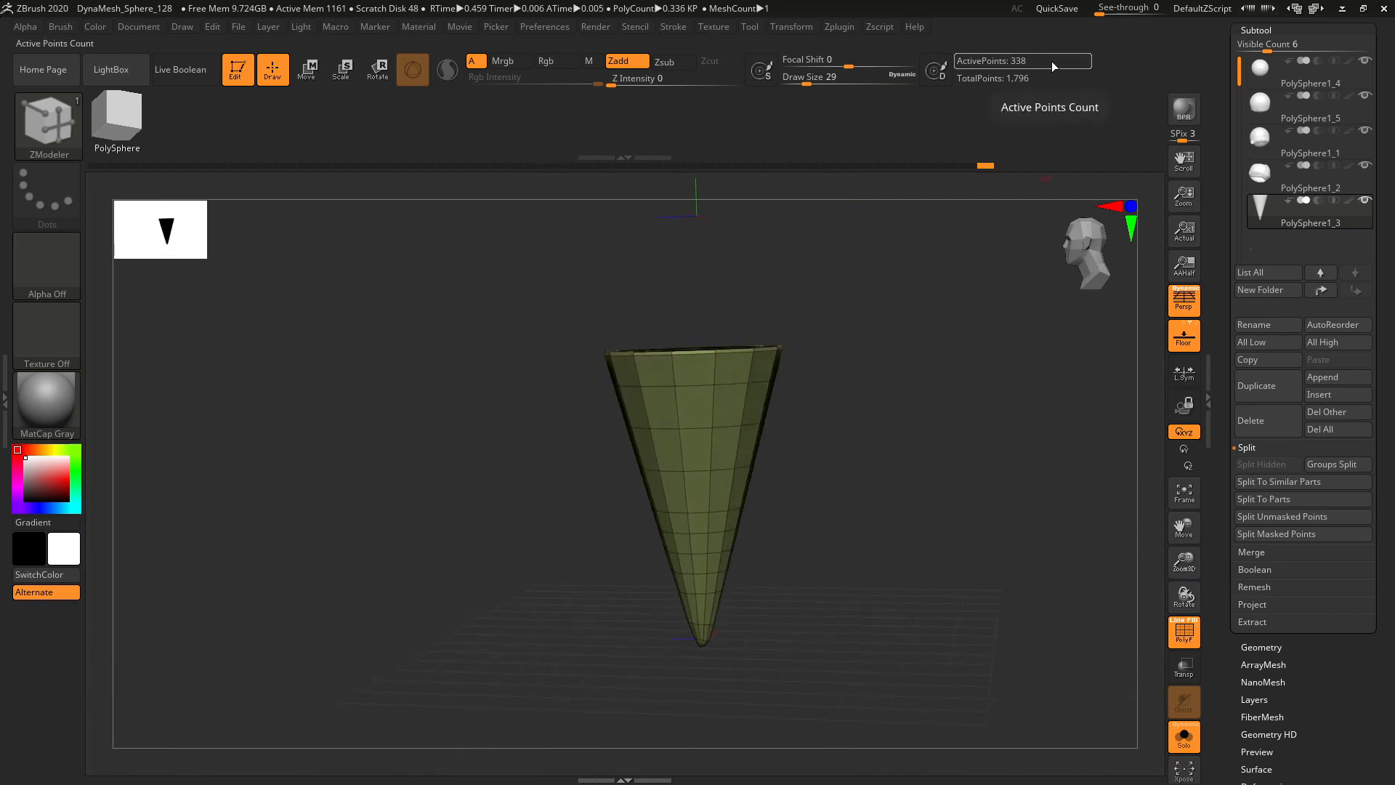
{"action": "left_click_drag", "start_coordinate": [1114, 482], "coordinate": [1070, 493]}
{"action": "left_click_drag", "start_coordinate": [745, 617], "coordinate": [710, 644]}
{"action": "left_click_drag", "start_coordinate": [1118, 608], "coordinate": [1045, 615]}
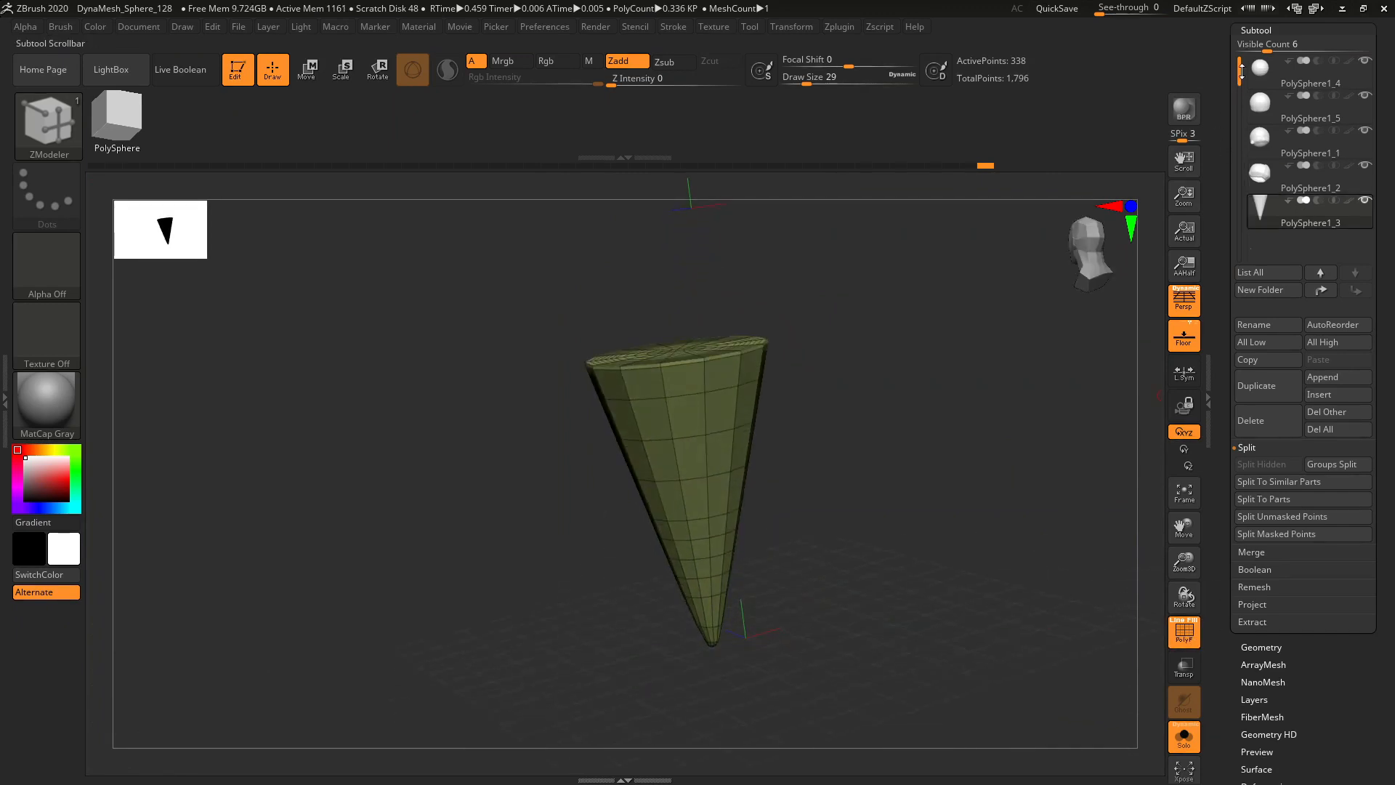
- Select the small top ball's subtool and turn off Solo so the whole ice cream is shown
{"action": "left_click", "coordinate": [1308, 73]}
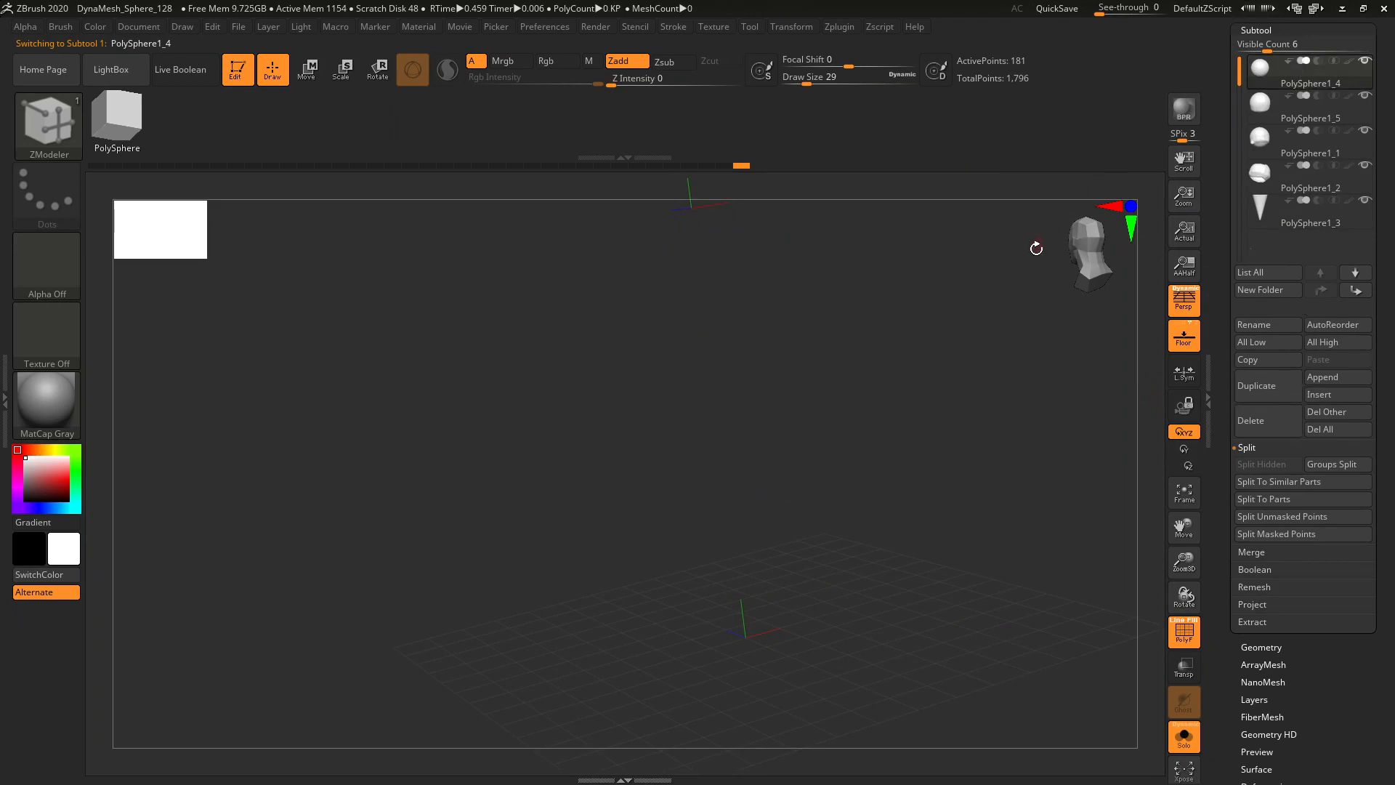
{"action": "left_click", "coordinate": [1183, 743]}
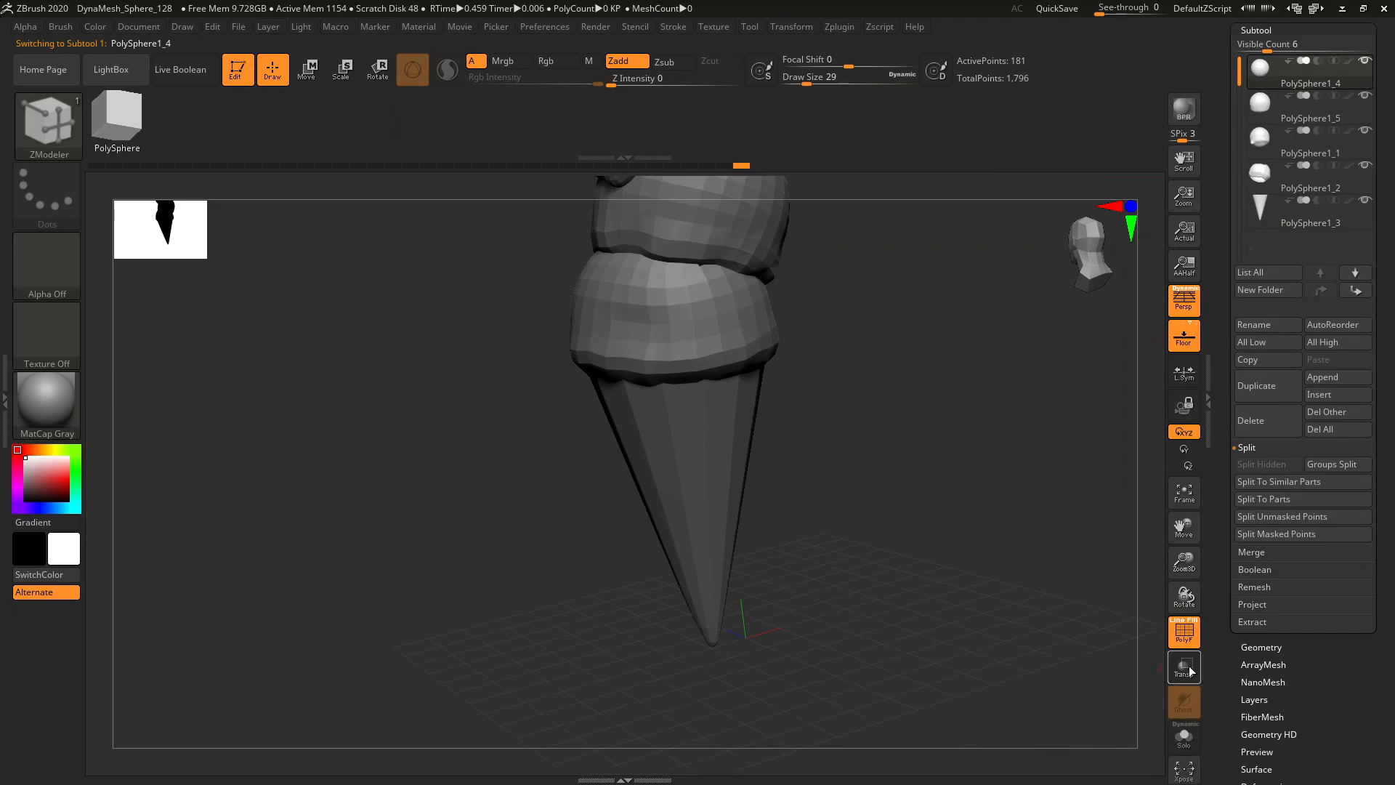
{"action": "left_click_drag", "start_coordinate": [1092, 615], "coordinate": [1038, 526]}
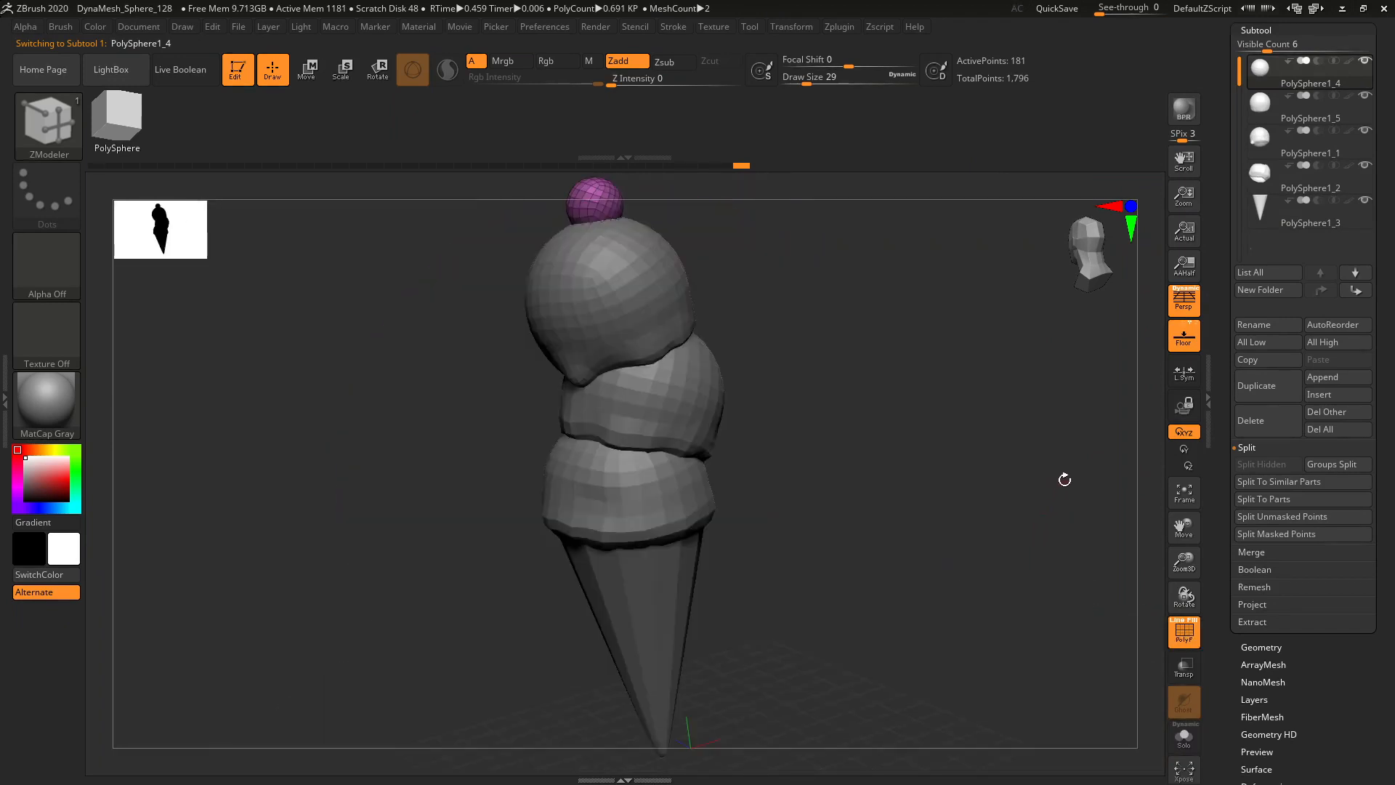
{"action": "key", "text": "f"}
{"action": "key", "text": "f"}
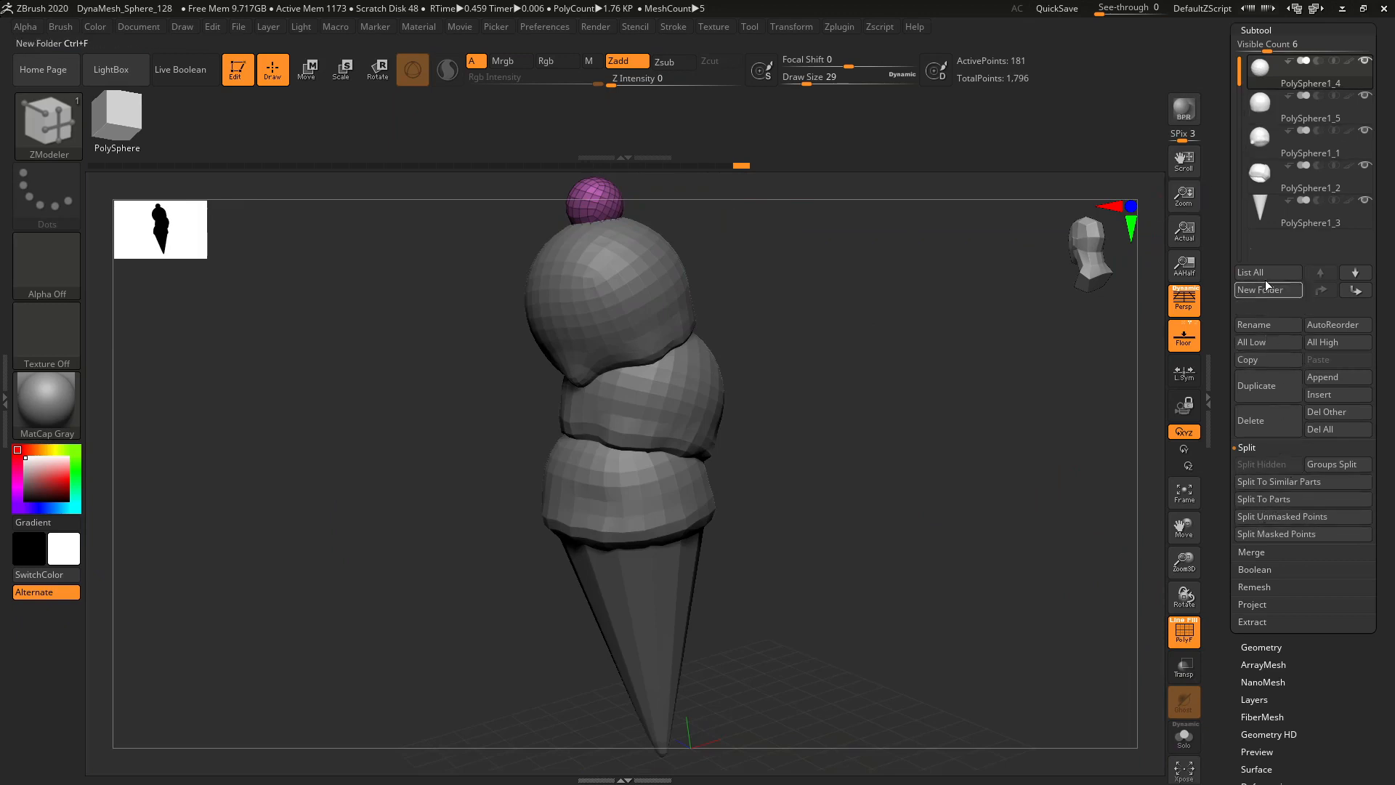
- Merge the top ball, the three scoops and the cone down into one subtool
{"action": "mouse_move", "coordinate": [1345, 79]}
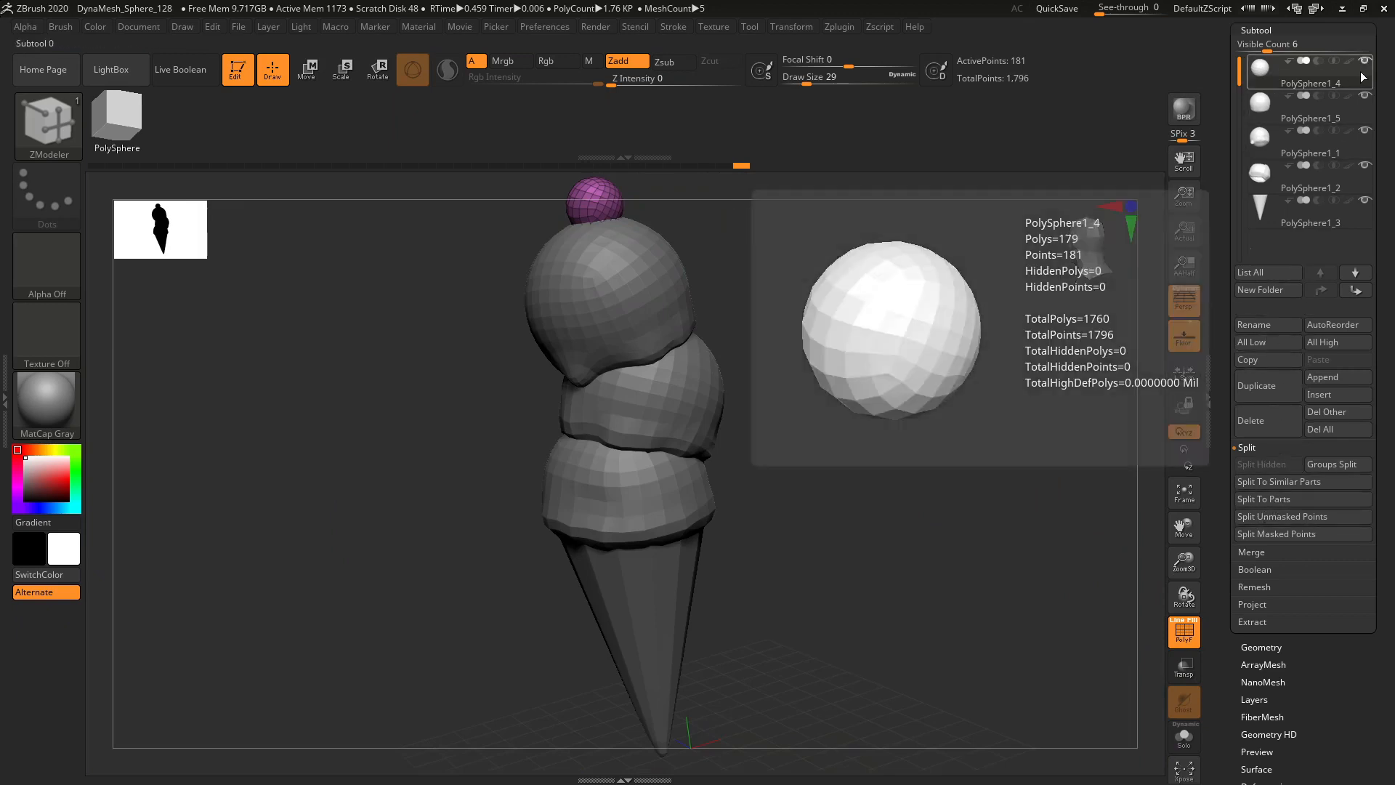
{"action": "left_click", "coordinate": [1256, 554]}
{"action": "left_click", "coordinate": [1269, 483]}
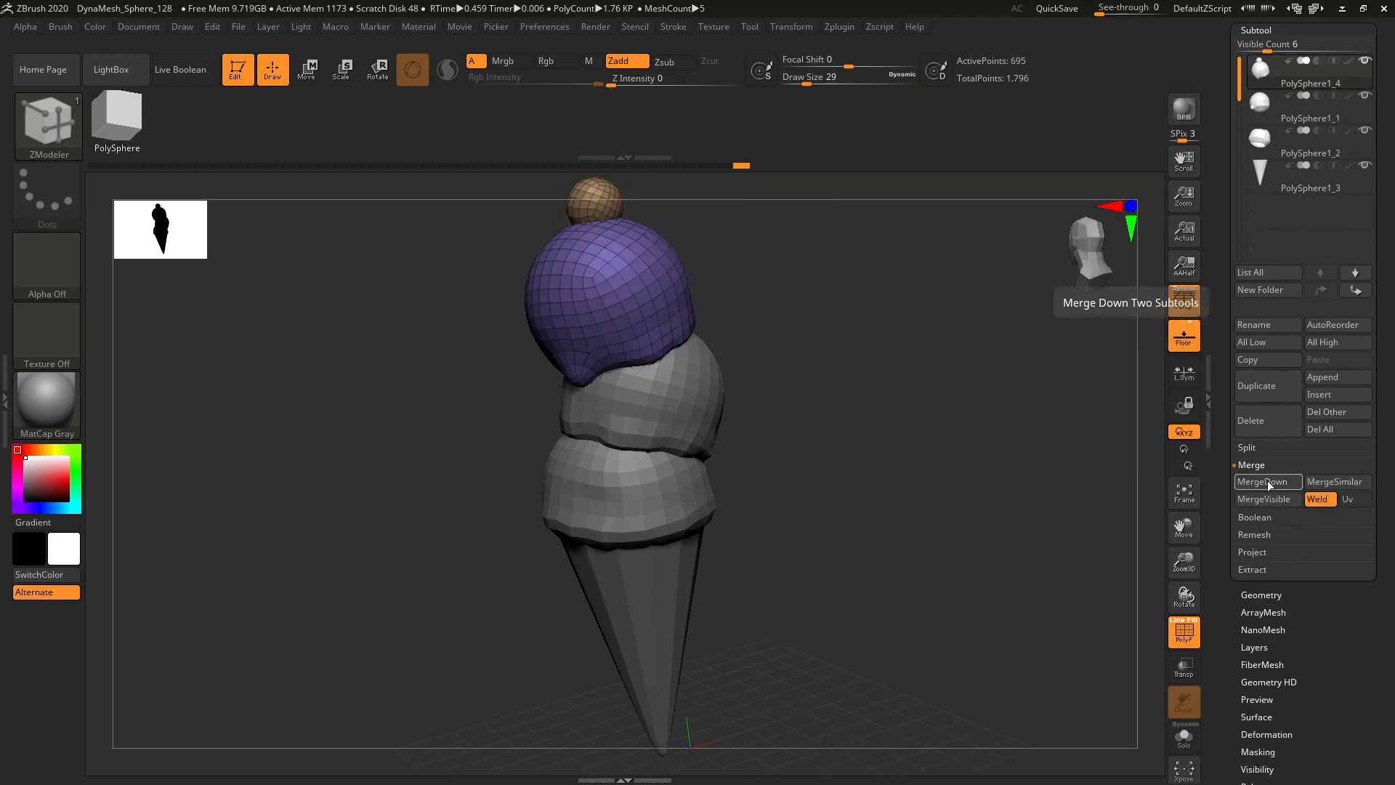
{"action": "left_click", "coordinate": [1269, 482]}
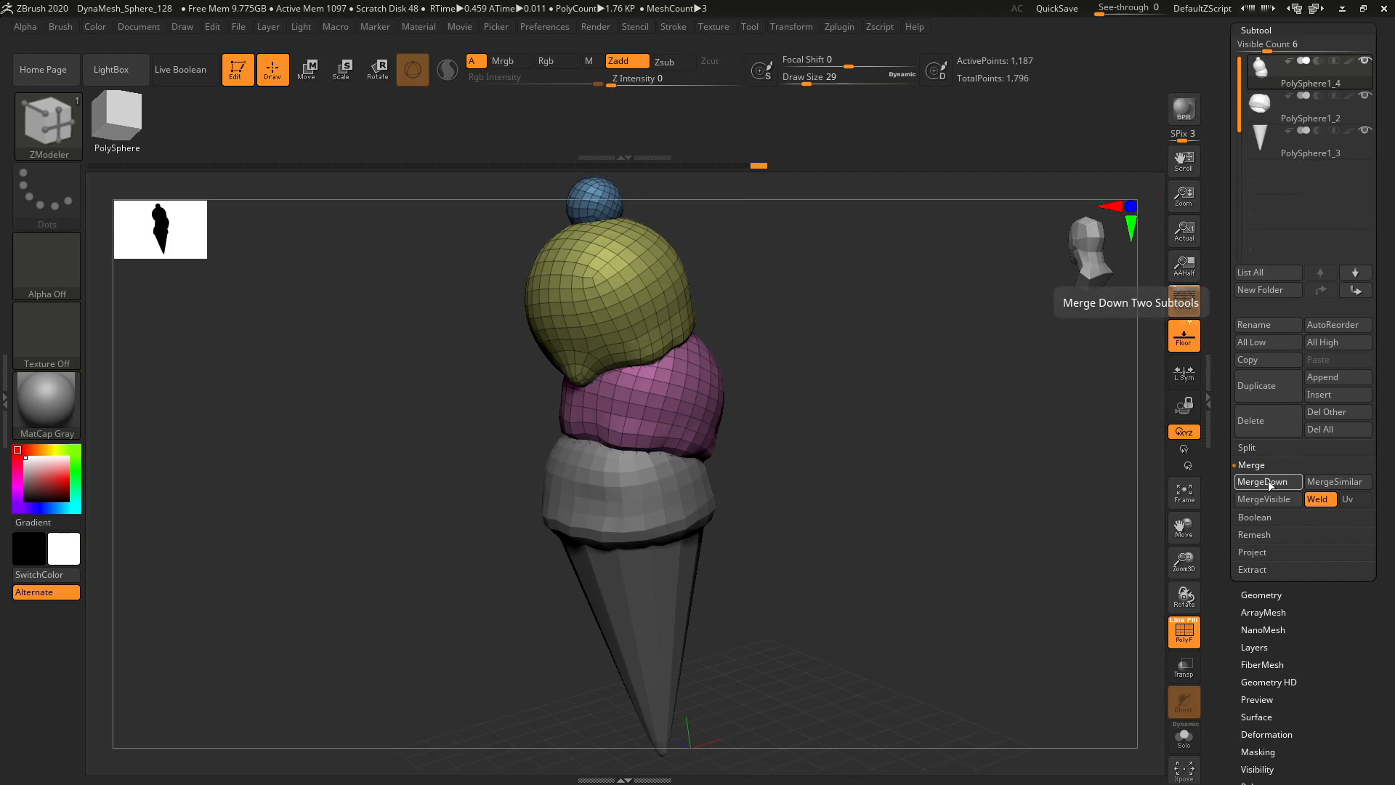
{"action": "left_click", "coordinate": [1269, 482]}
{"action": "left_click", "coordinate": [1264, 483]}
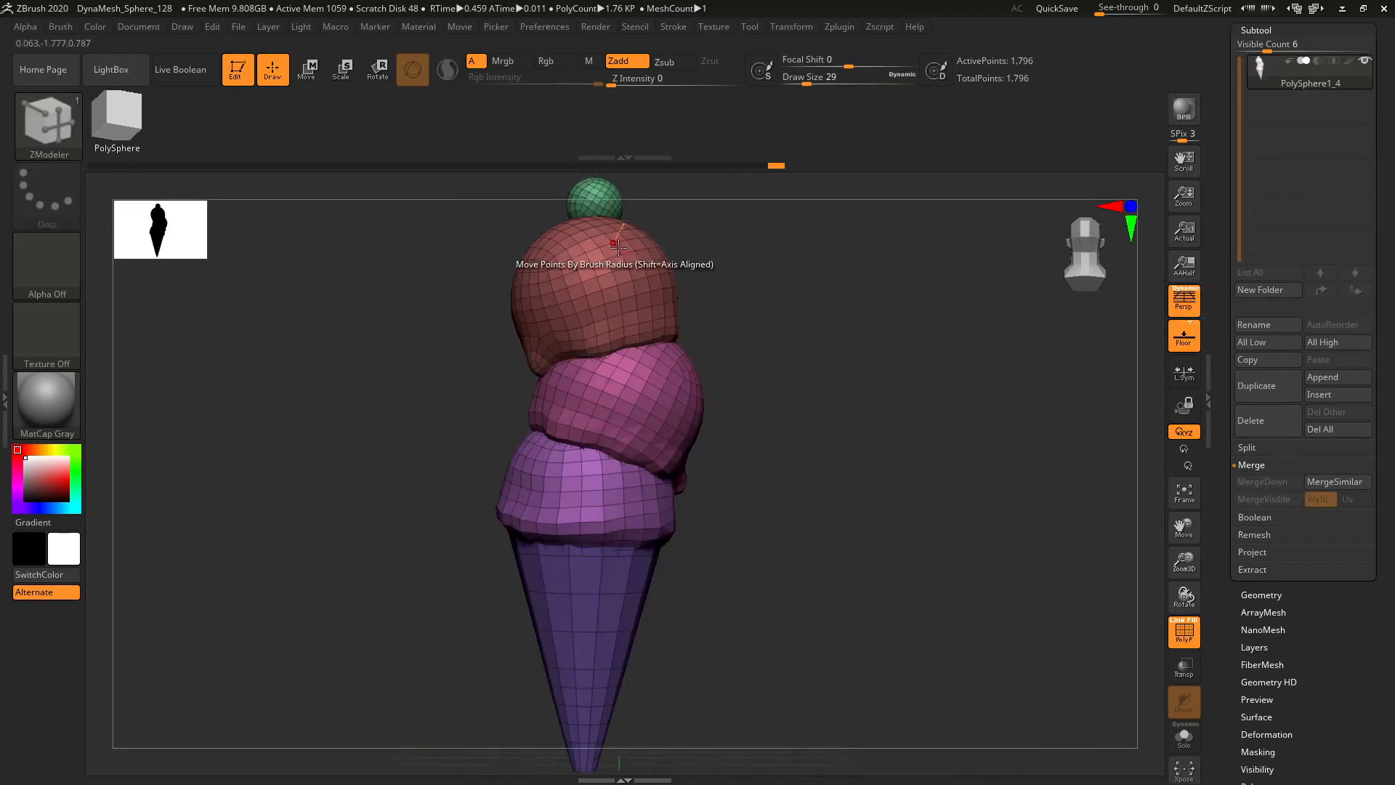
- Unwrap the merged ice cream's UVs with UV Master, with Symmetry turned off
{"action": "left_click_drag", "start_coordinate": [727, 305], "coordinate": [1189, 554]}
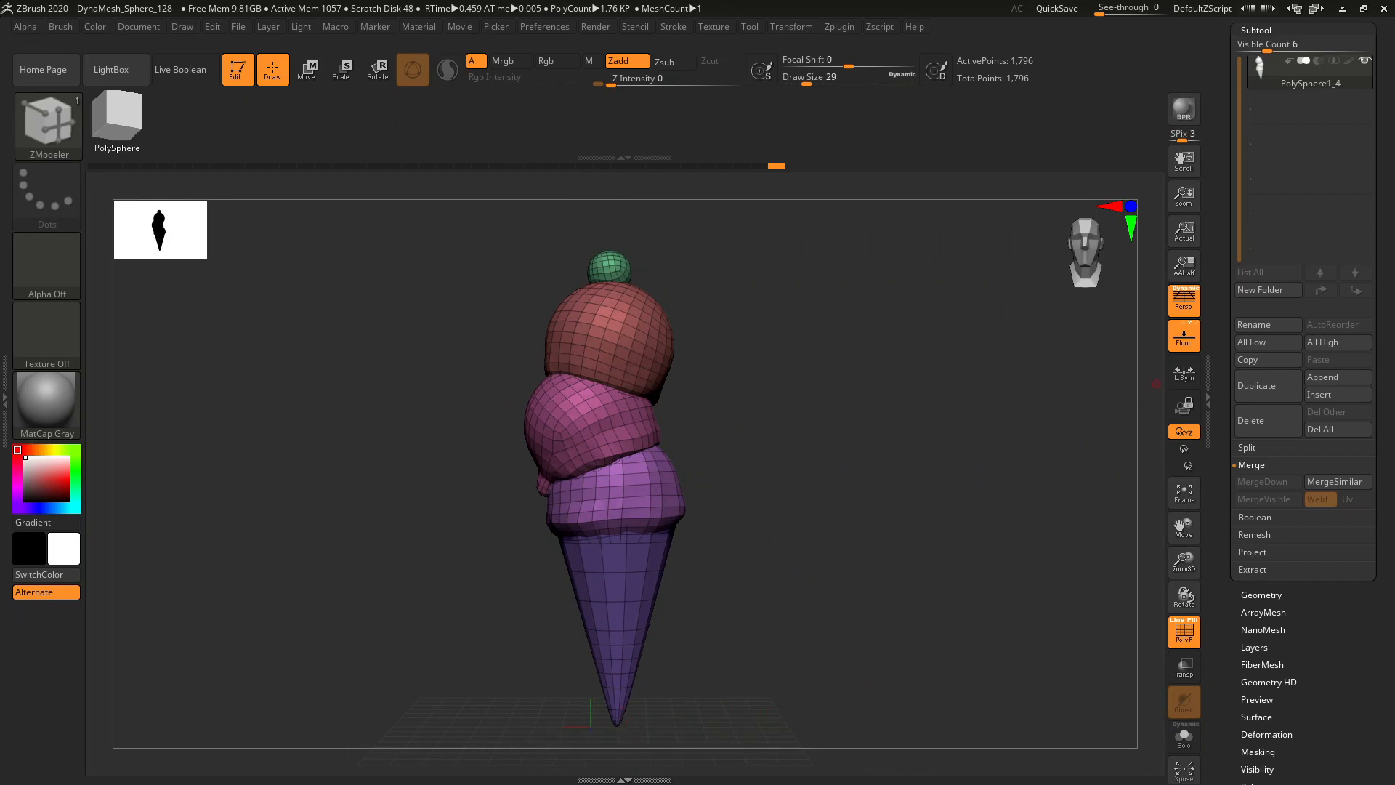
{"action": "left_click", "coordinate": [835, 27]}
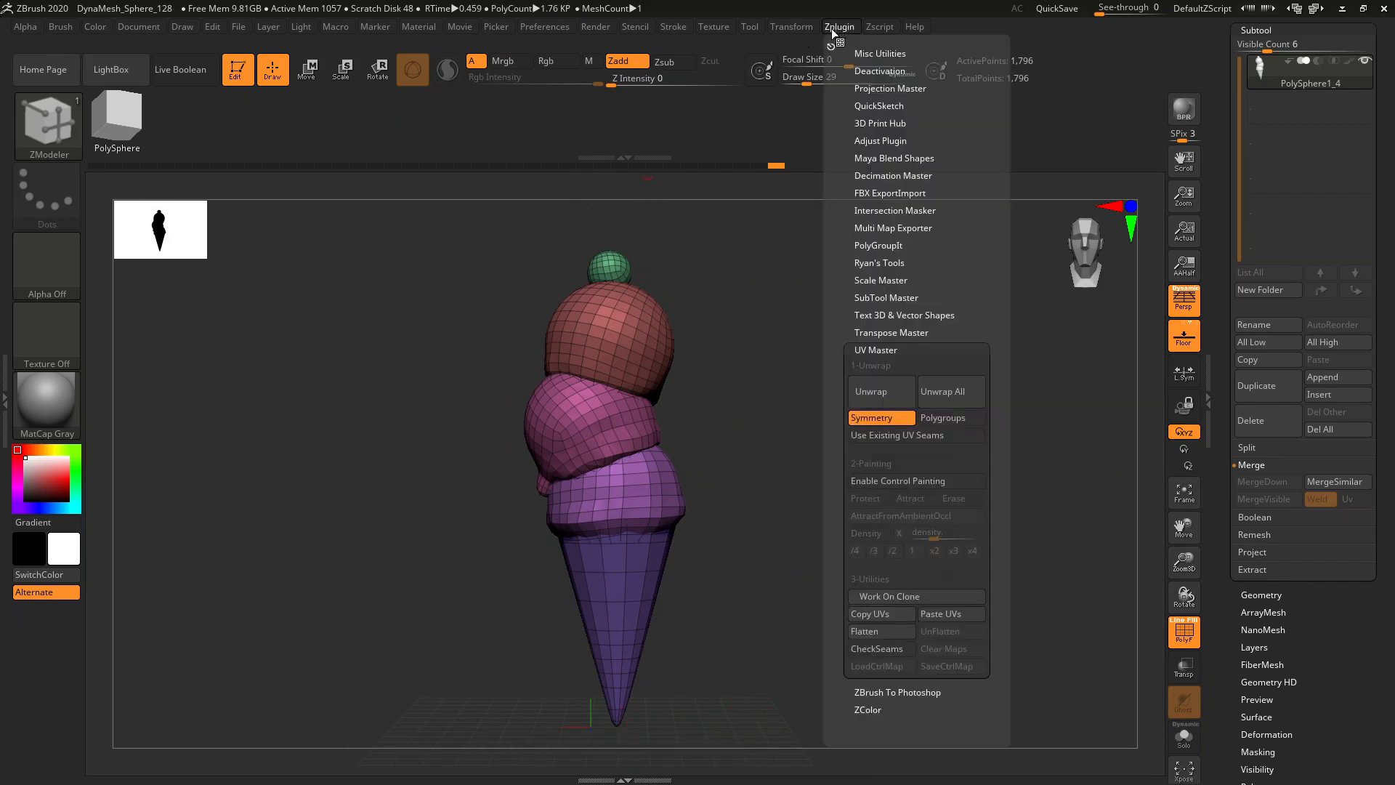
{"action": "left_click", "coordinate": [883, 419]}
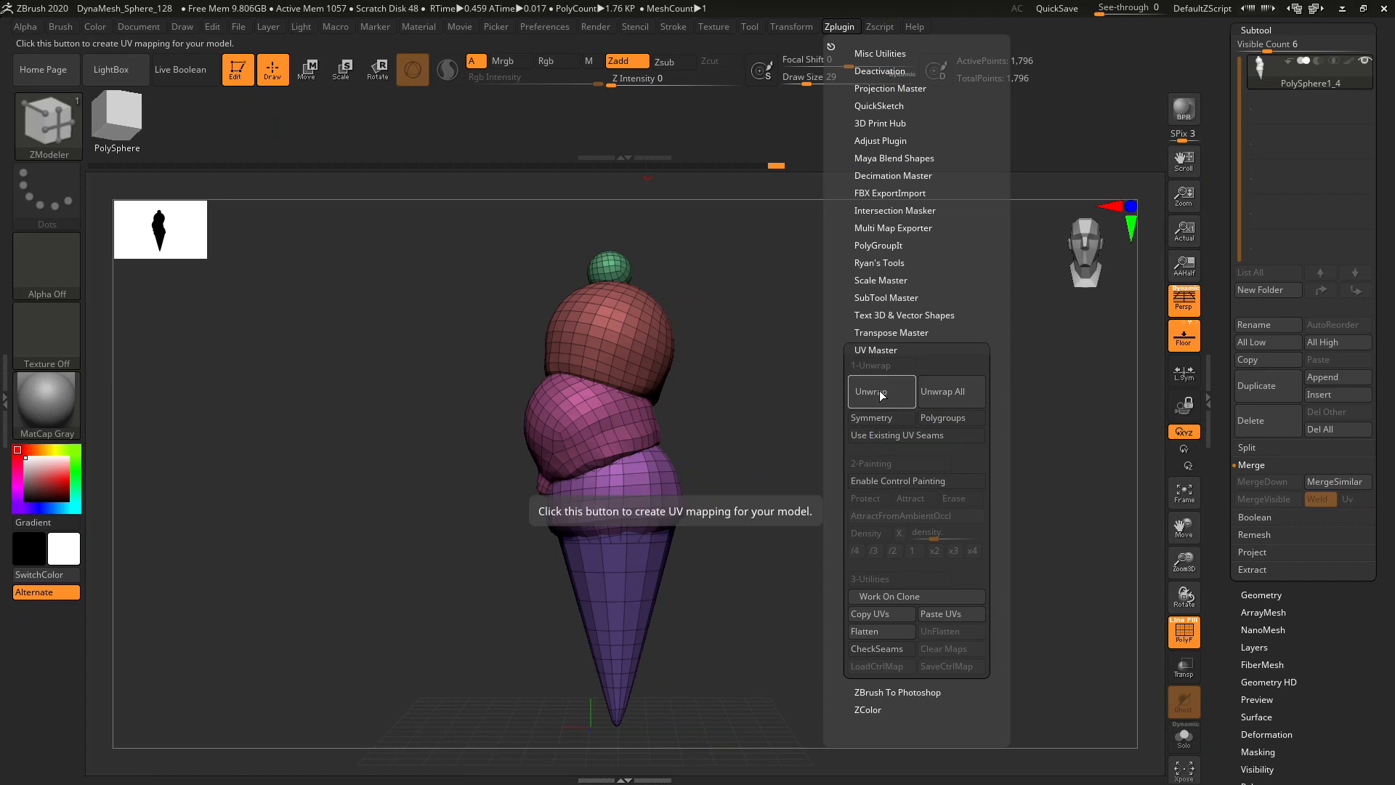
{"action": "left_click", "coordinate": [881, 393]}
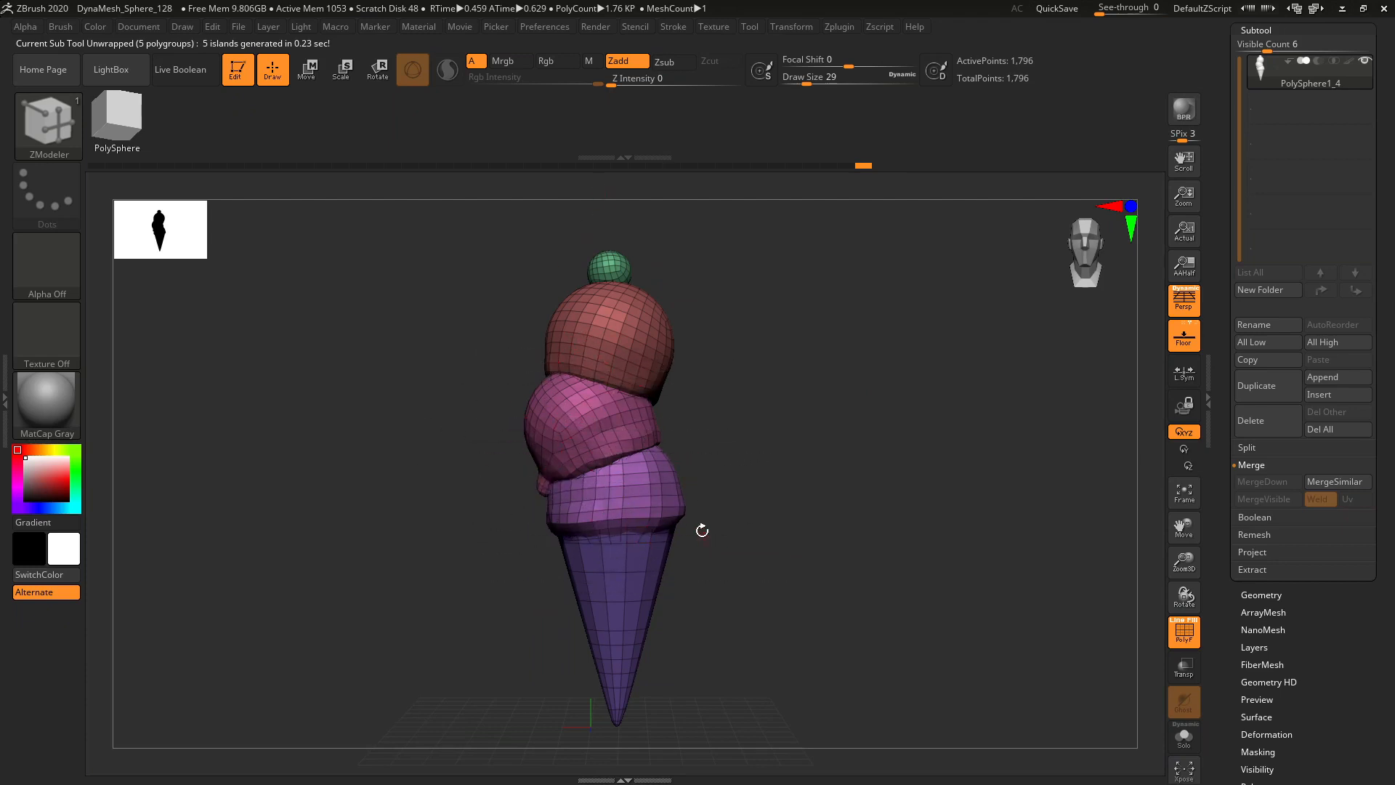
- Flatten the merged ice cream to examine how its UV islands are arranged, and unflatten it back to 3D
{"action": "left_click", "coordinate": [839, 26]}
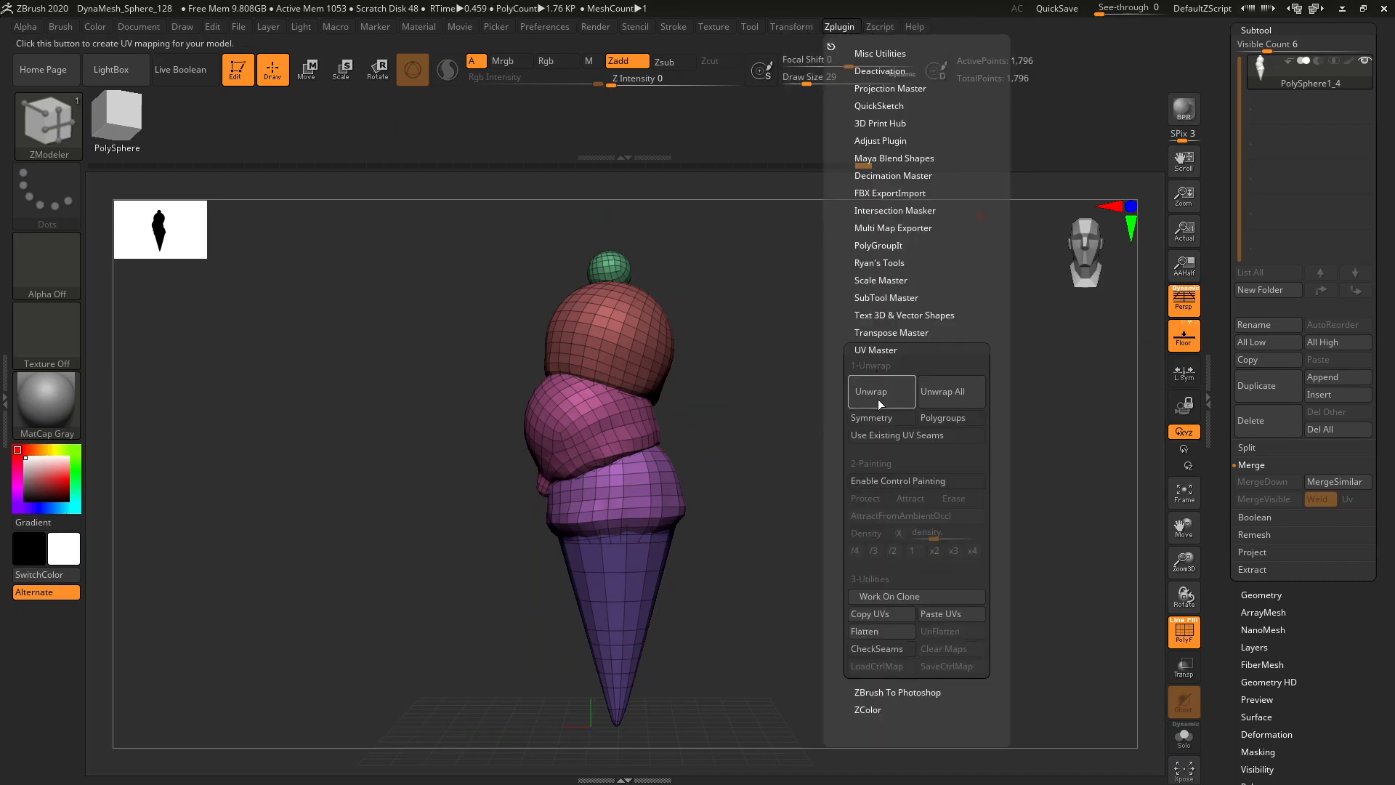
{"action": "left_click", "coordinate": [887, 631]}
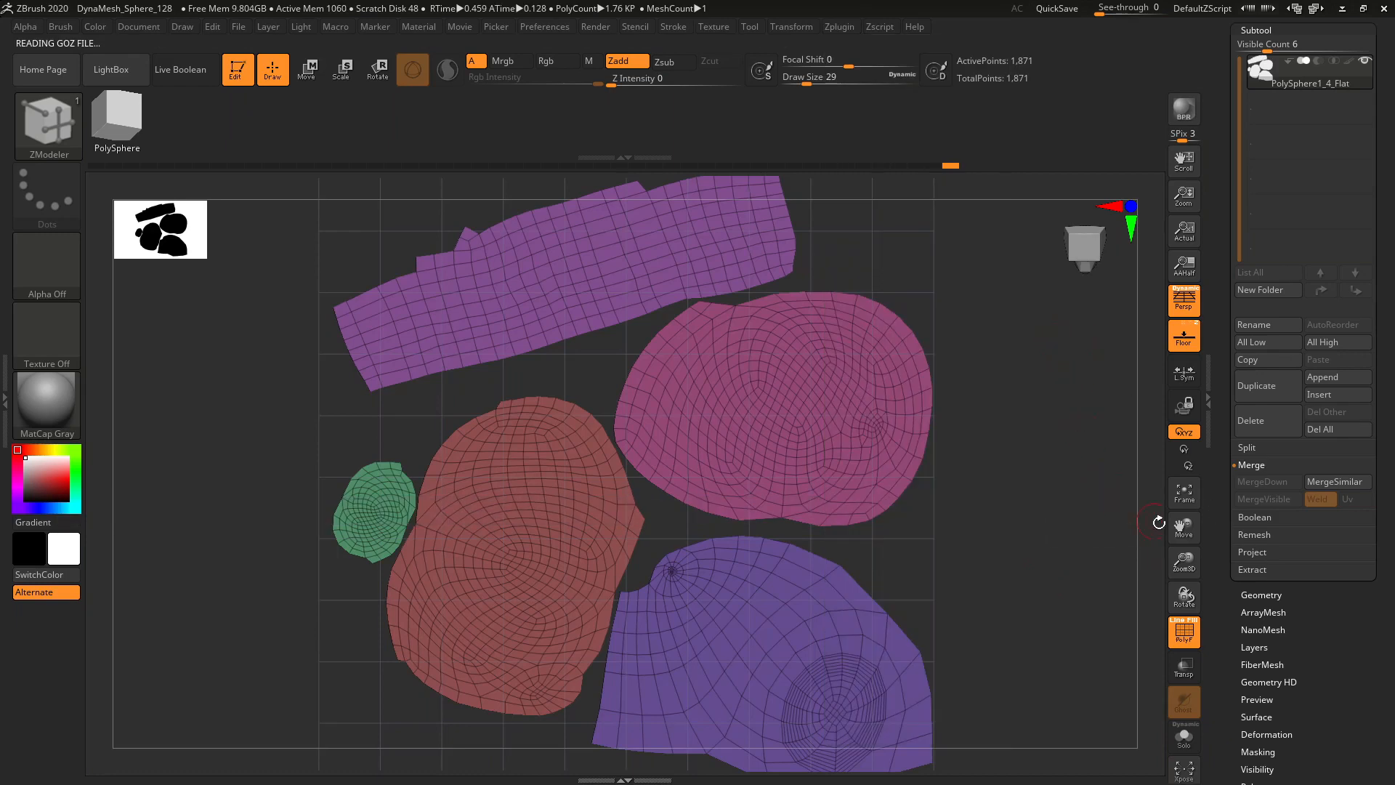
{"action": "left_click_drag", "start_coordinate": [1179, 530], "coordinate": [1208, 616]}
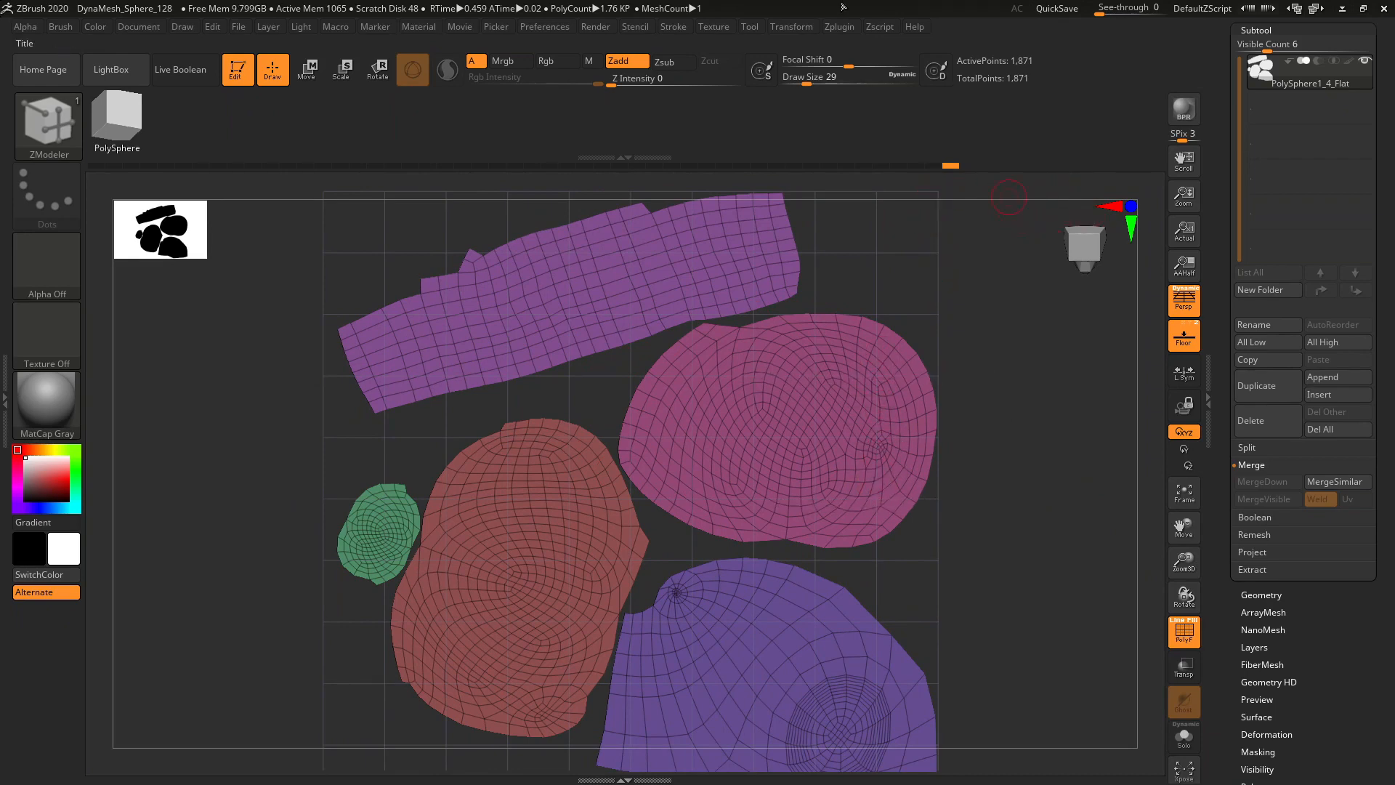
{"action": "left_click", "coordinate": [839, 27]}
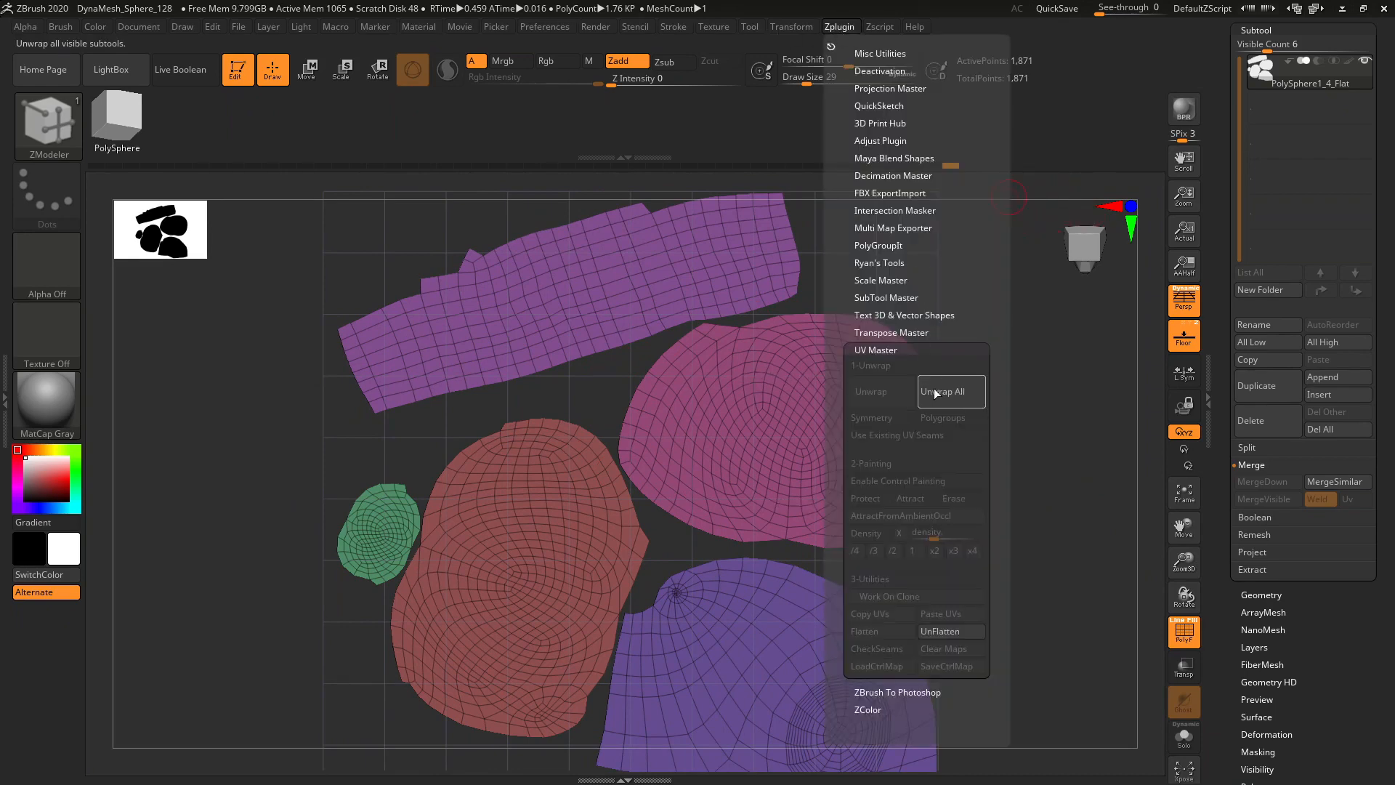
{"action": "left_click", "coordinate": [938, 632]}
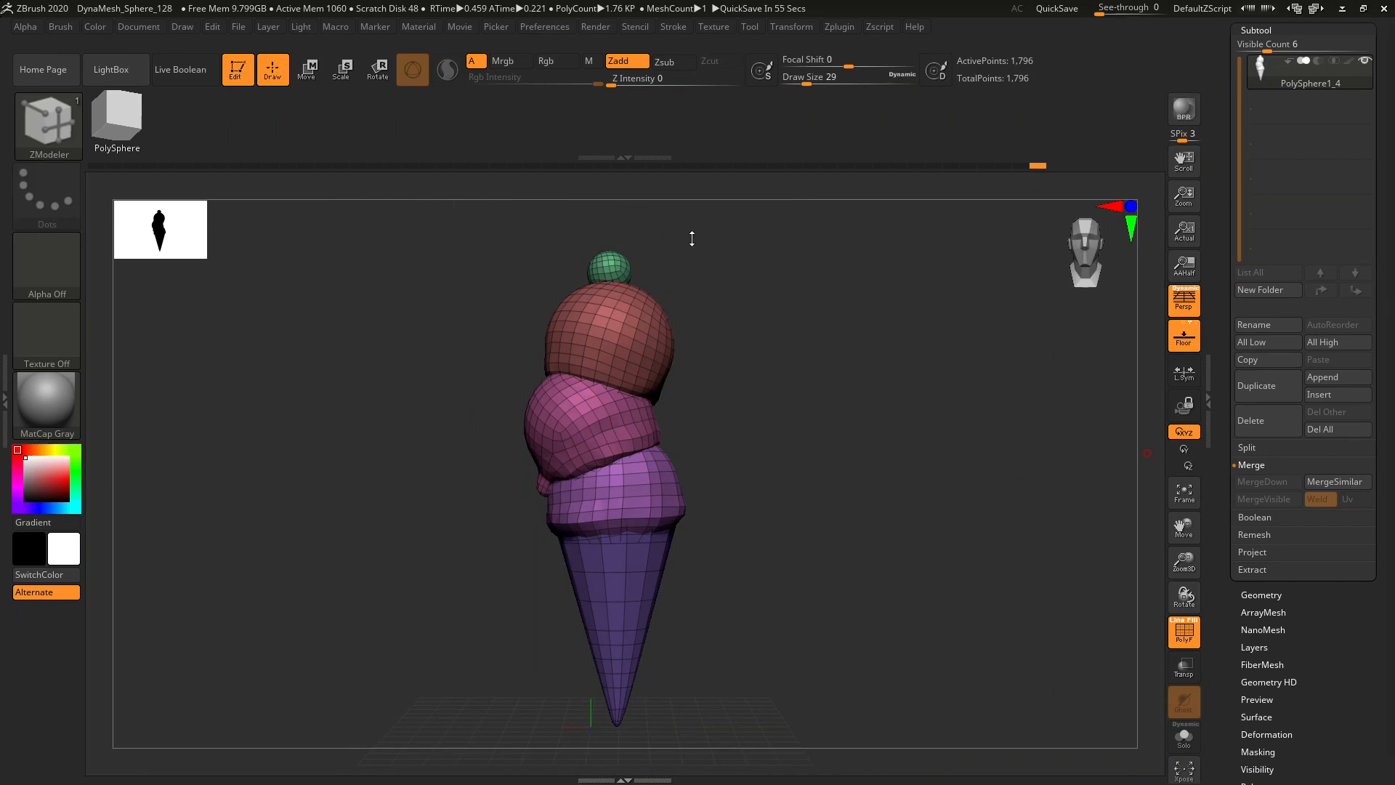
- Enable Control Painting in UV Master, generate seam attraction from ambient occlusion, and hide the polyframe to reveal the painted areas
{"action": "left_click", "coordinate": [840, 27]}
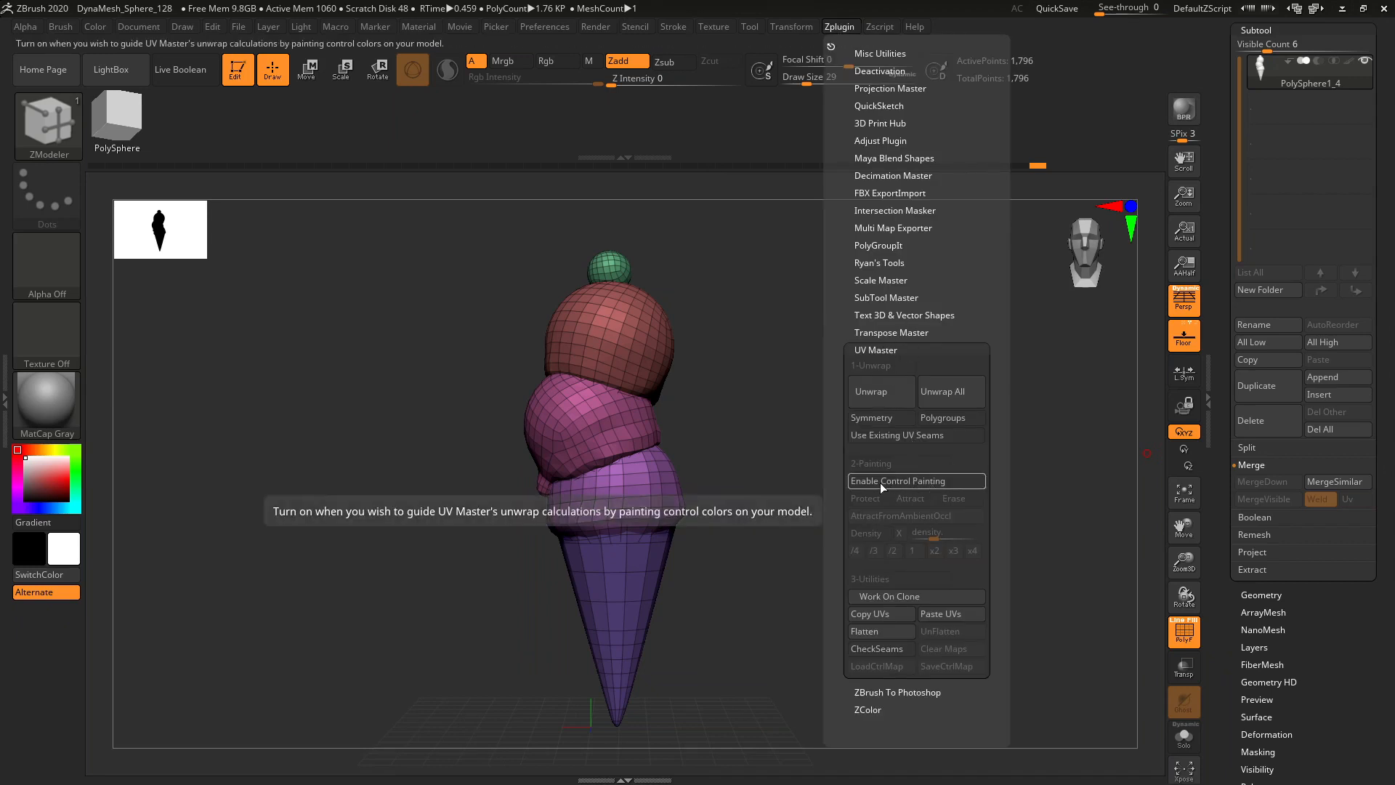
{"action": "left_click", "coordinate": [923, 483]}
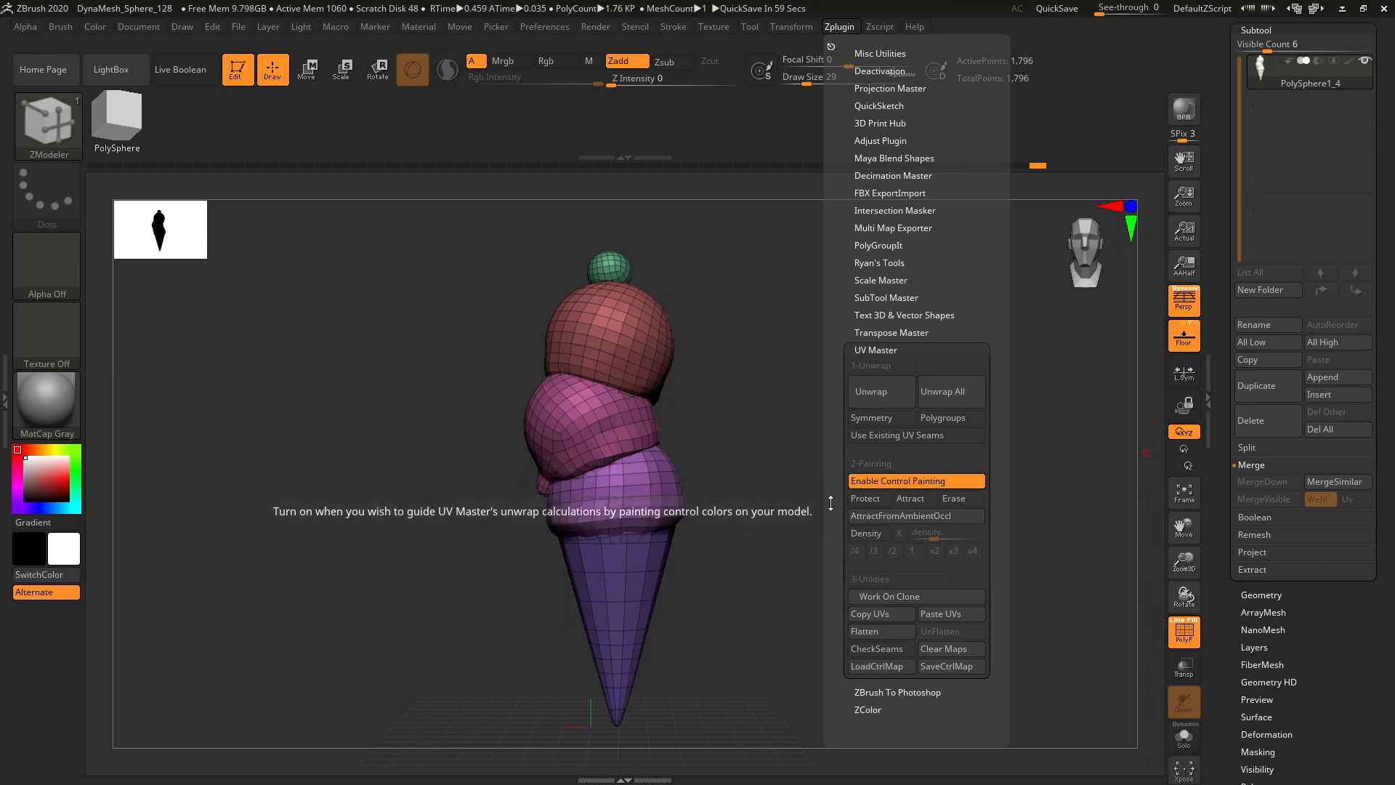
{"action": "left_click", "coordinate": [918, 519]}
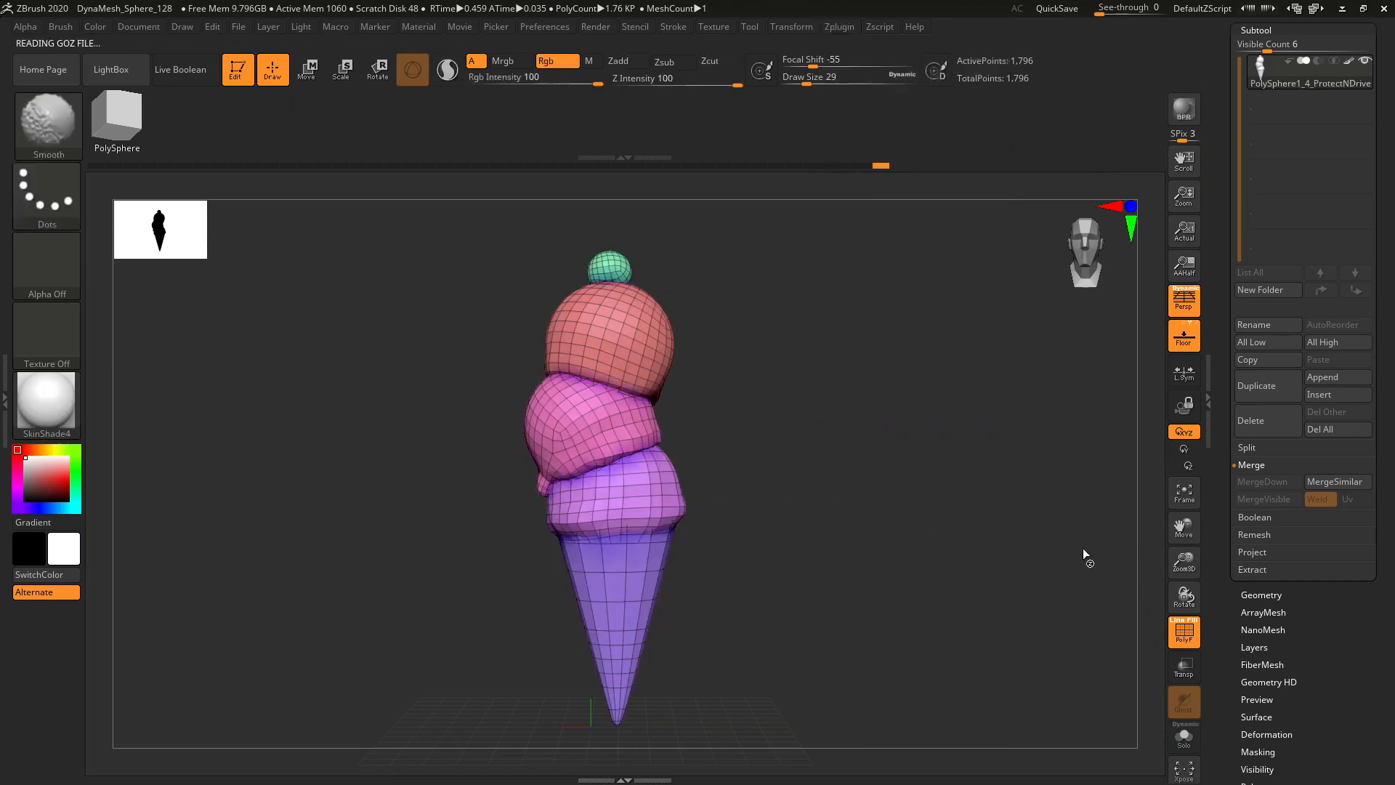
{"action": "left_click", "coordinate": [1184, 637]}
{"action": "mouse_move", "coordinate": [1017, 509]}
{"action": "left_mouse_down"}
{"action": "mouse_move", "coordinate": [915, 436]}
{"action": "mouse_move", "coordinate": [919, 484]}
{"action": "mouse_move", "coordinate": [1003, 489]}
{"action": "mouse_move", "coordinate": [1012, 508]}
{"action": "mouse_move", "coordinate": [1023, 487]}
{"action": "left_mouse_up"}
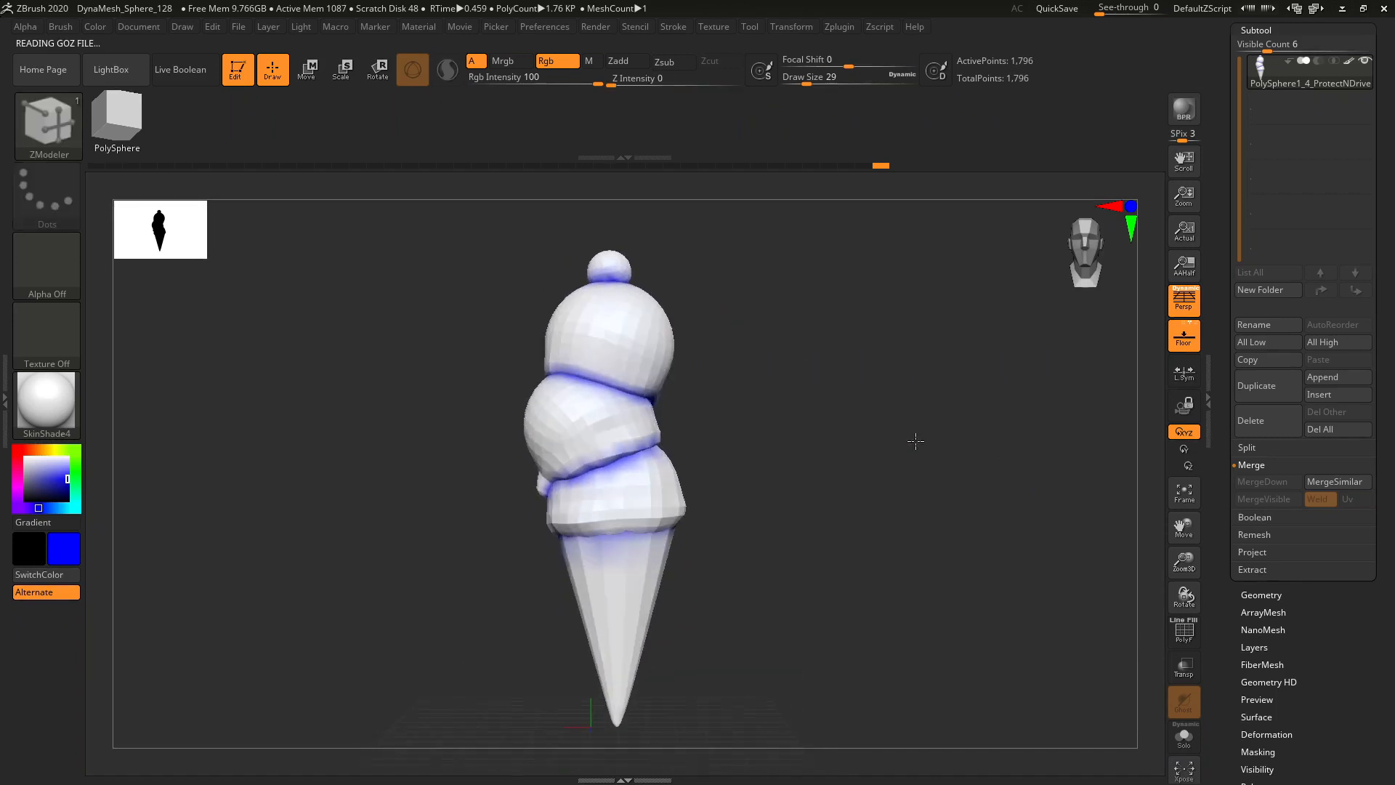
- Check the attraction areas around the ice cream and select the Paint brush
{"action": "left_click_drag", "start_coordinate": [915, 441], "coordinate": [904, 401]}
{"action": "left_click_drag", "start_coordinate": [1025, 471], "coordinate": [963, 436]}
{"action": "left_click_drag", "start_coordinate": [888, 380], "coordinate": [841, 361]}
{"action": "mouse_move", "coordinate": [918, 440]}
{"action": "left_mouse_down"}
{"action": "mouse_move", "coordinate": [772, 408]}
{"action": "mouse_move", "coordinate": [832, 408]}
{"action": "mouse_move", "coordinate": [888, 439]}
{"action": "mouse_move", "coordinate": [872, 392]}
{"action": "left_mouse_up"}
{"action": "left_click", "coordinate": [838, 27]}
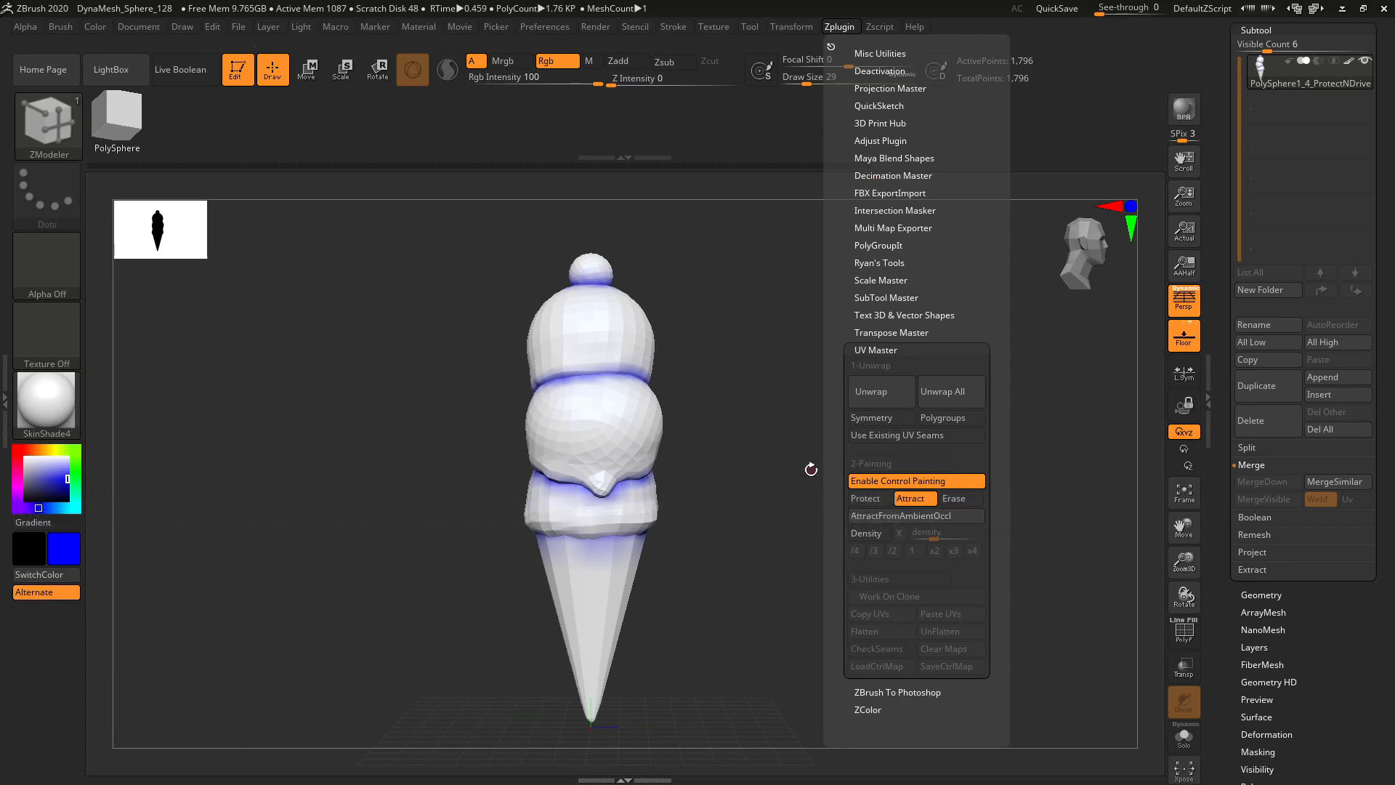
{"action": "left_click_drag", "start_coordinate": [810, 321], "coordinate": [564, 324]}
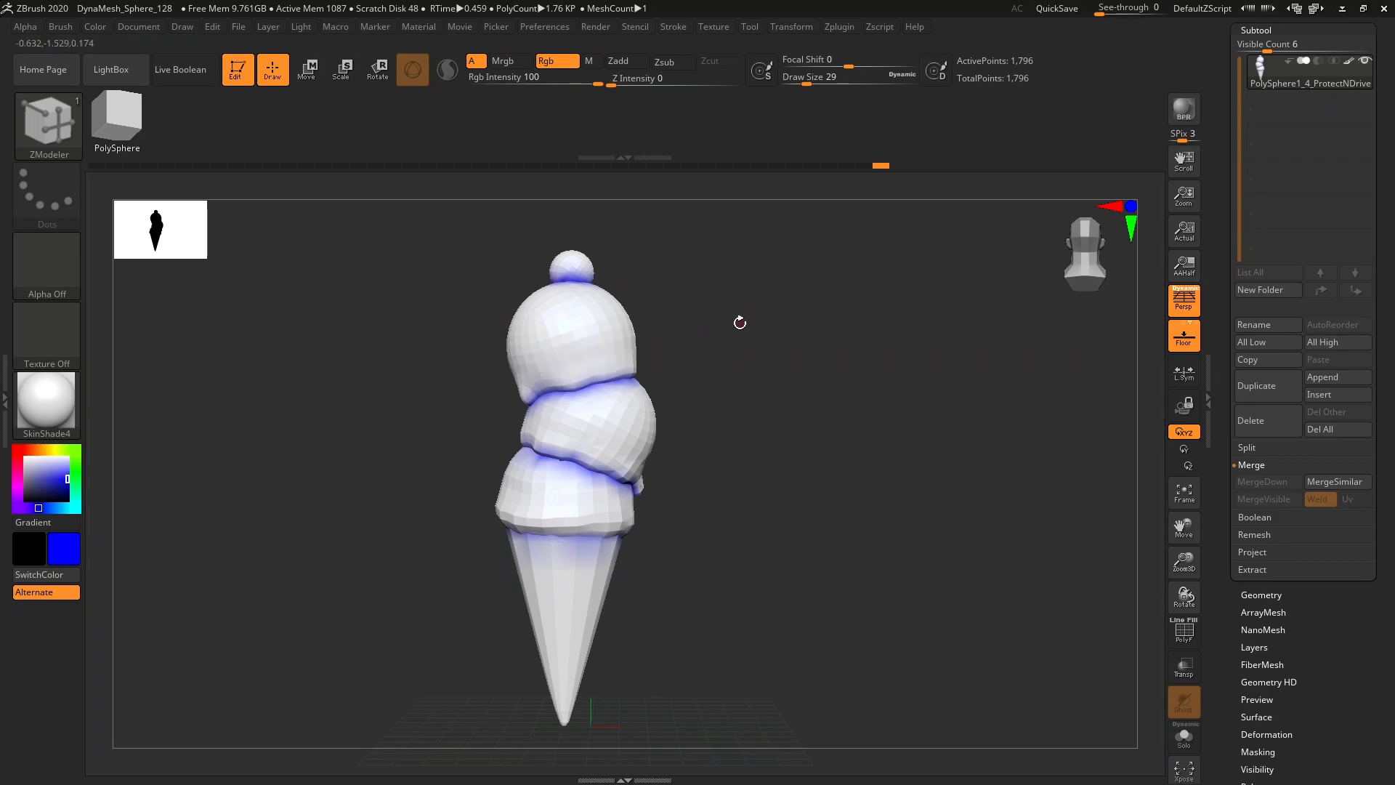
{"action": "left_click_drag", "start_coordinate": [757, 352], "coordinate": [326, 388]}
{"action": "left_click", "coordinate": [54, 129]}
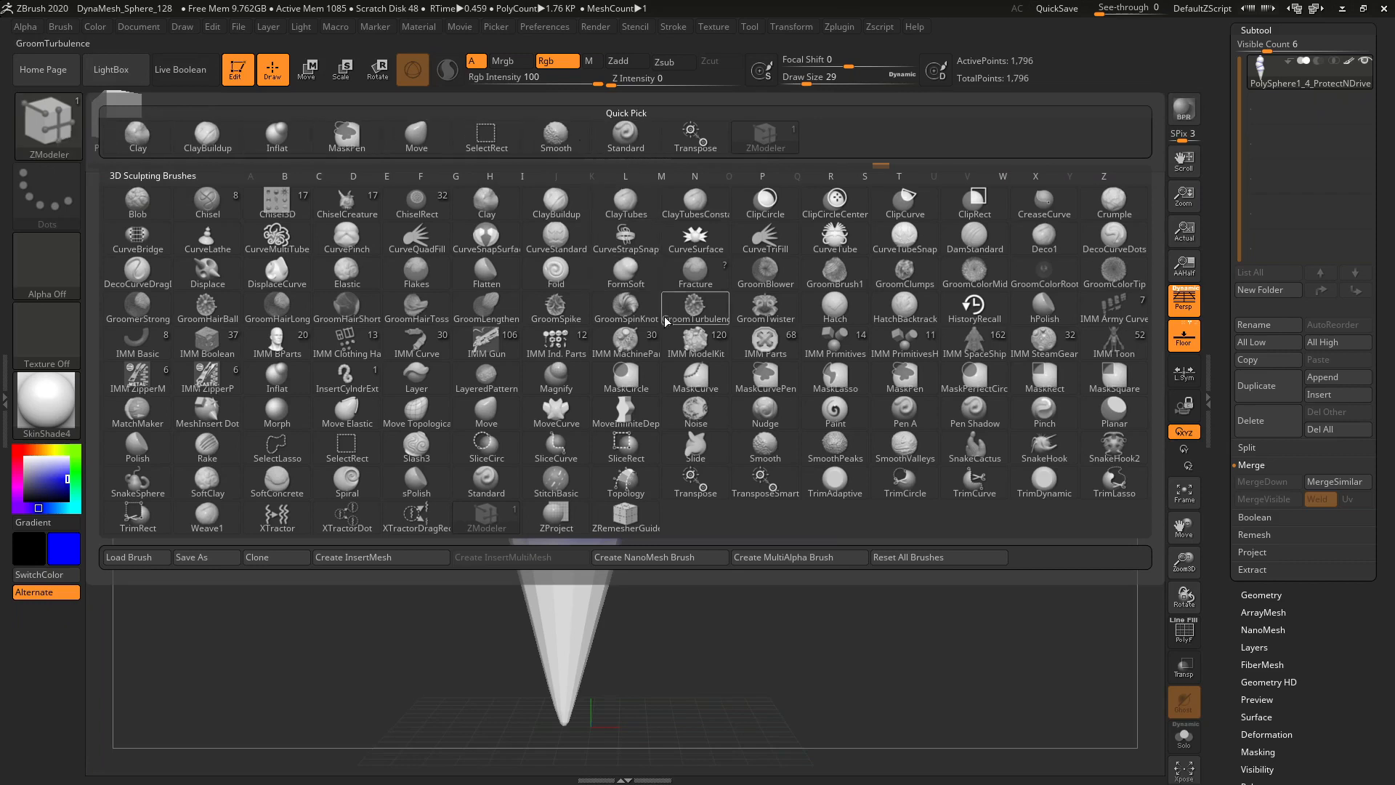
{"action": "left_click", "coordinate": [835, 416]}
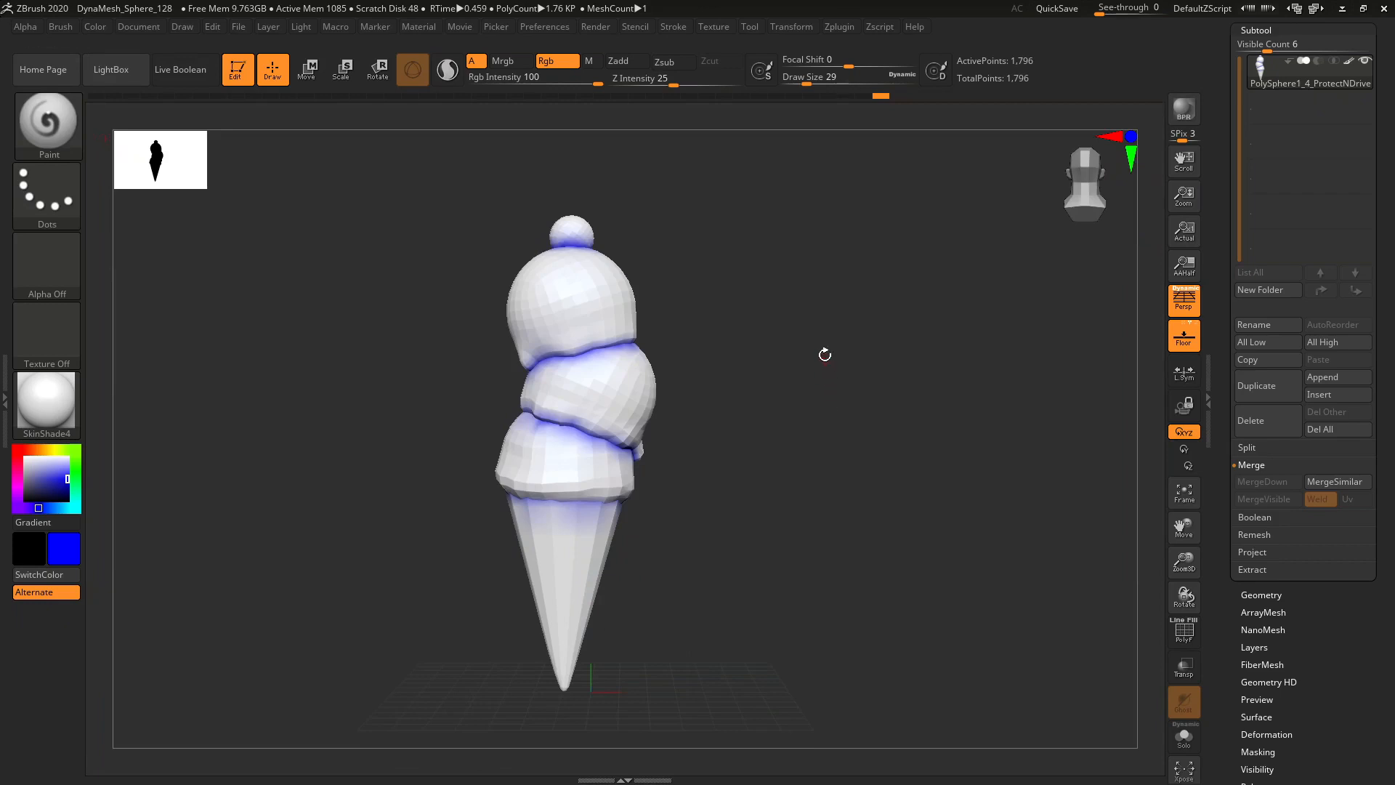
- Set UV Master's control painting to Protect
{"action": "left_click_drag", "start_coordinate": [834, 151], "coordinate": [900, 316]}
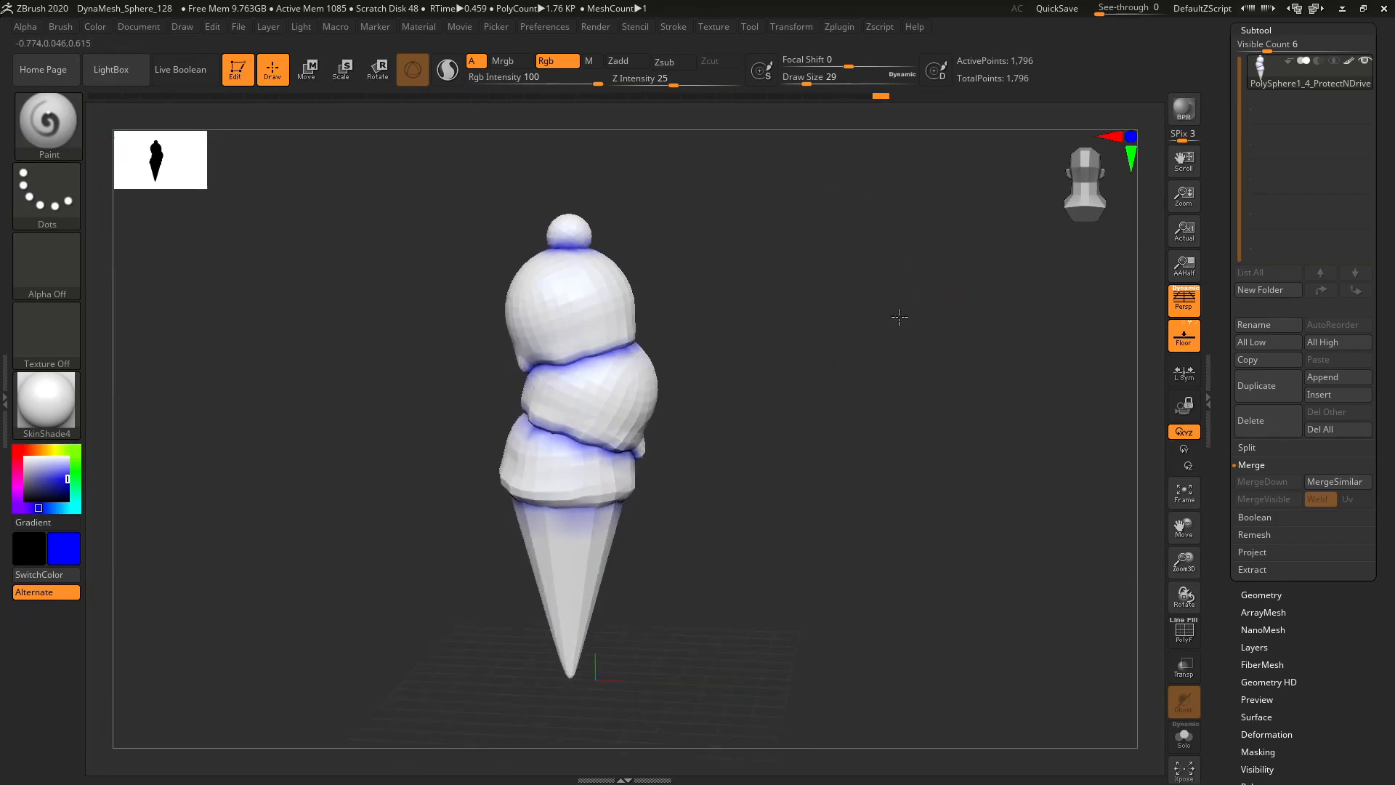
{"action": "left_click", "coordinate": [880, 27]}
{"action": "left_click", "coordinate": [836, 27]}
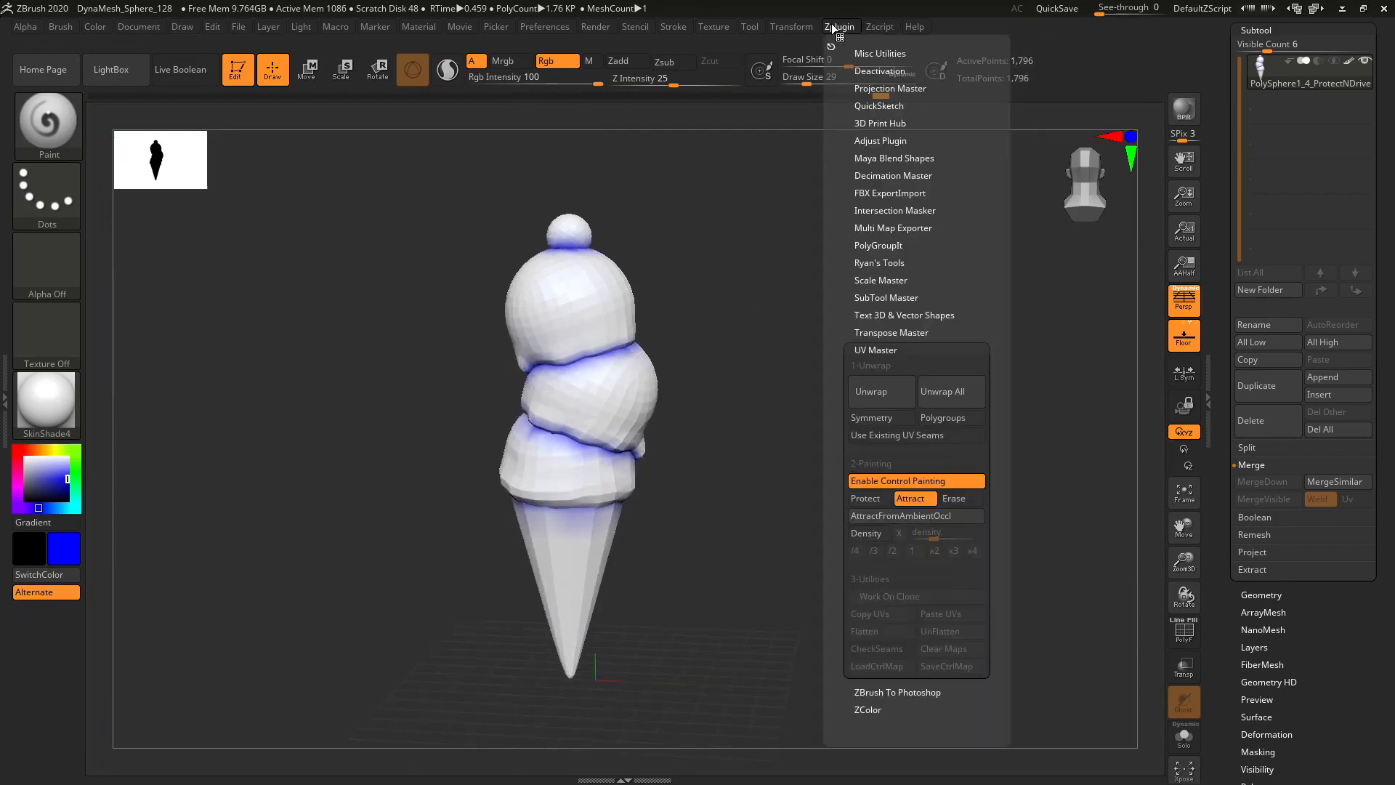
{"action": "left_click", "coordinate": [863, 497]}
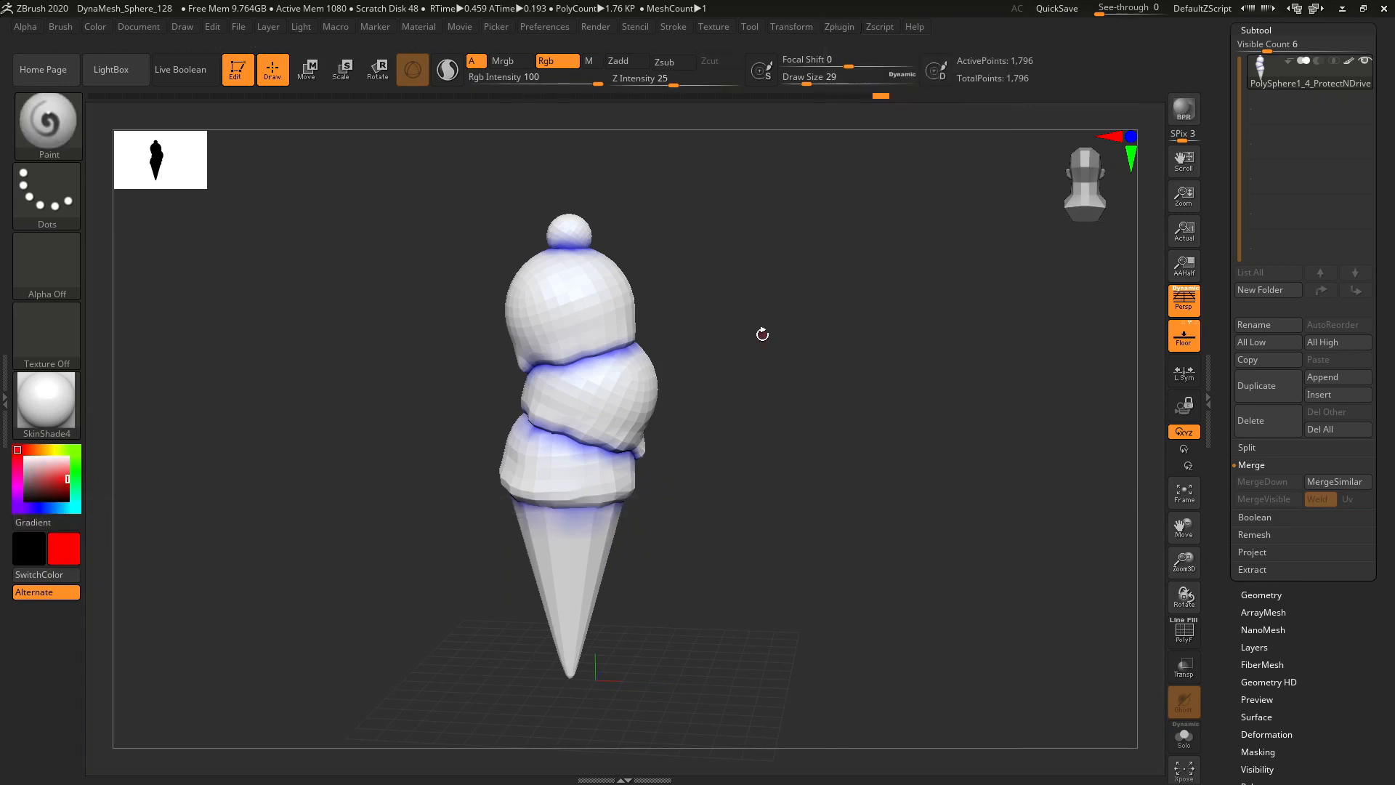
- Set the Draw Size to 251 and start painting protection on the front of the top scoop
{"action": "left_click_drag", "start_coordinate": [761, 330], "coordinate": [634, 361]}
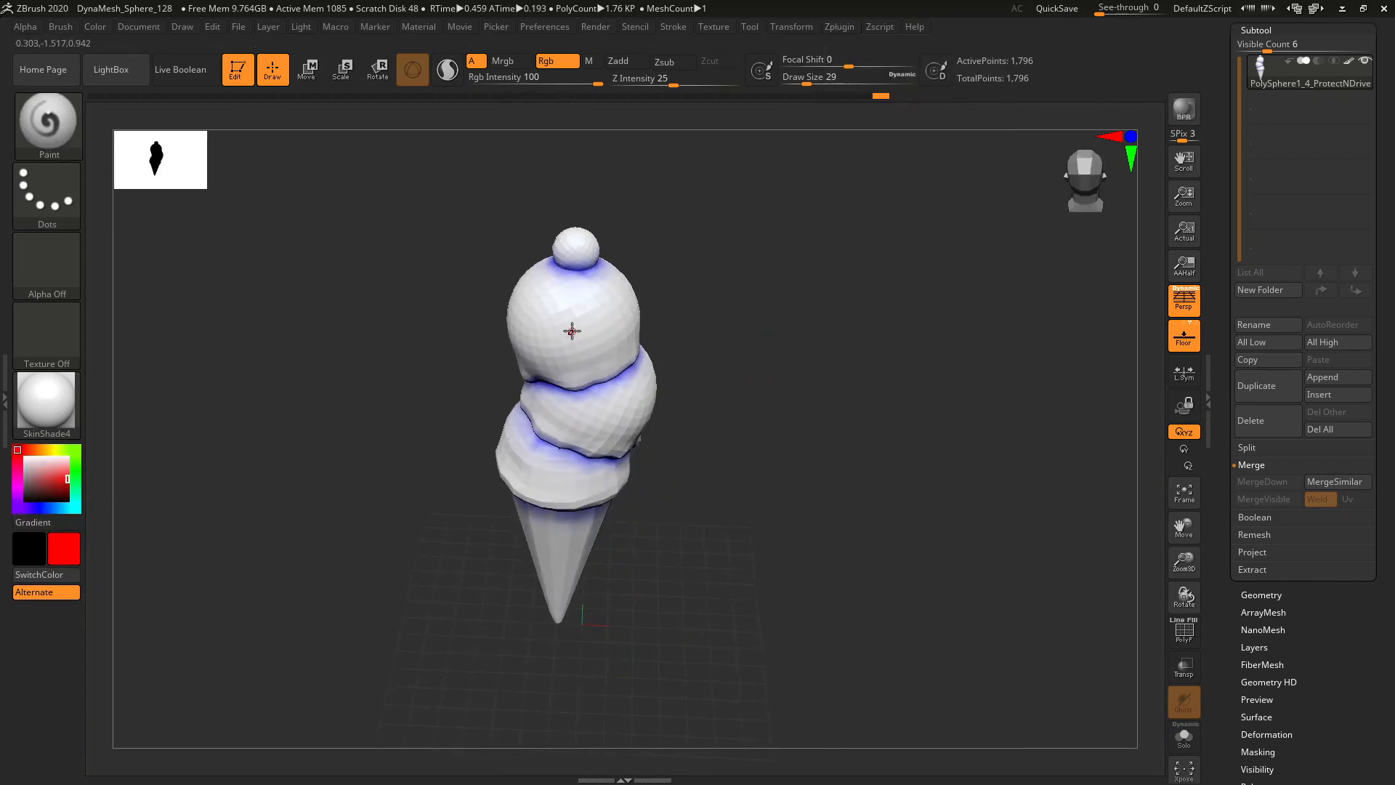
{"action": "key", "text": "s"}
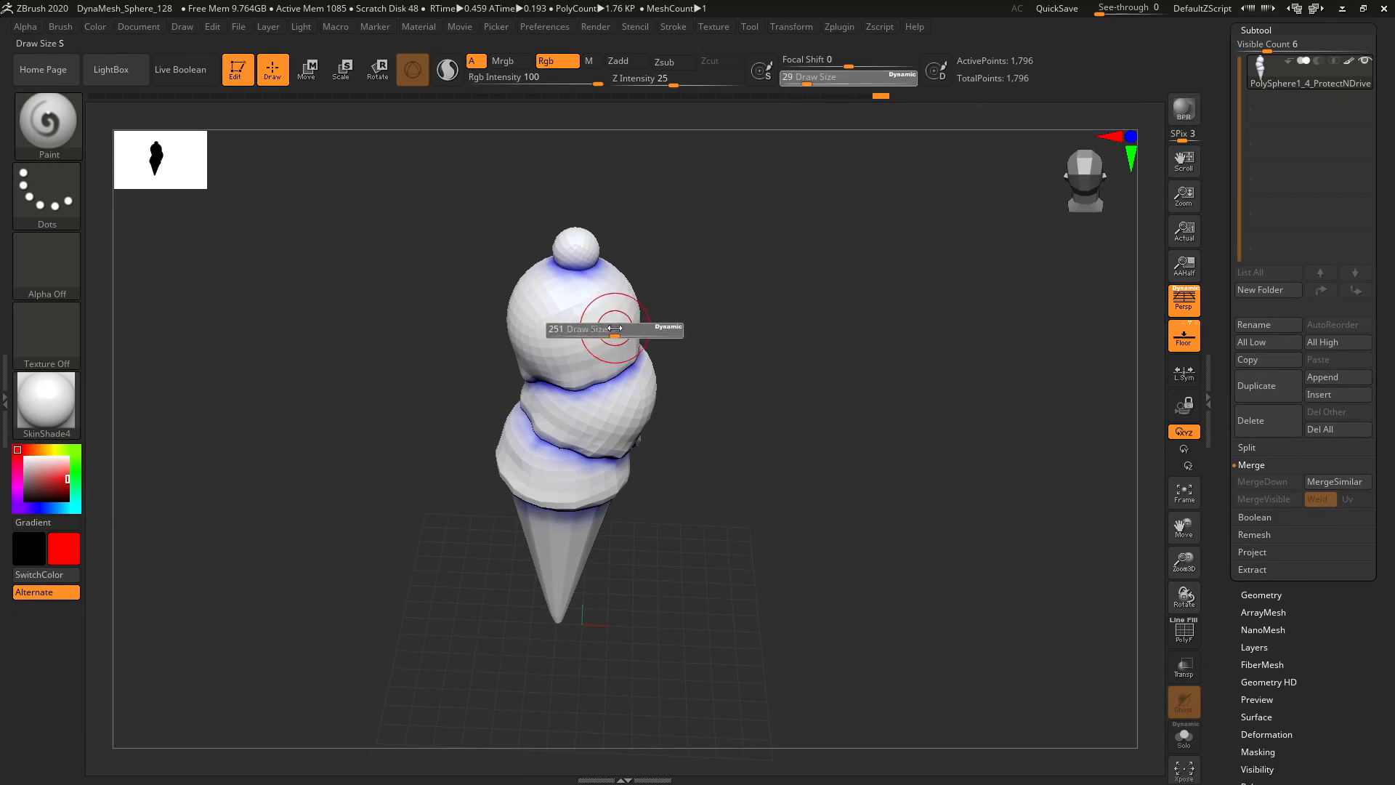
{"action": "mouse_move", "coordinate": [610, 324]}
{"action": "left_mouse_down"}
{"action": "mouse_move", "coordinate": [442, 279]}
{"action": "mouse_move", "coordinate": [433, 340]}
{"action": "left_mouse_up"}
{"action": "left_click_drag", "start_coordinate": [529, 310], "coordinate": [533, 263]}
{"action": "left_click_drag", "start_coordinate": [672, 254], "coordinate": [682, 343]}
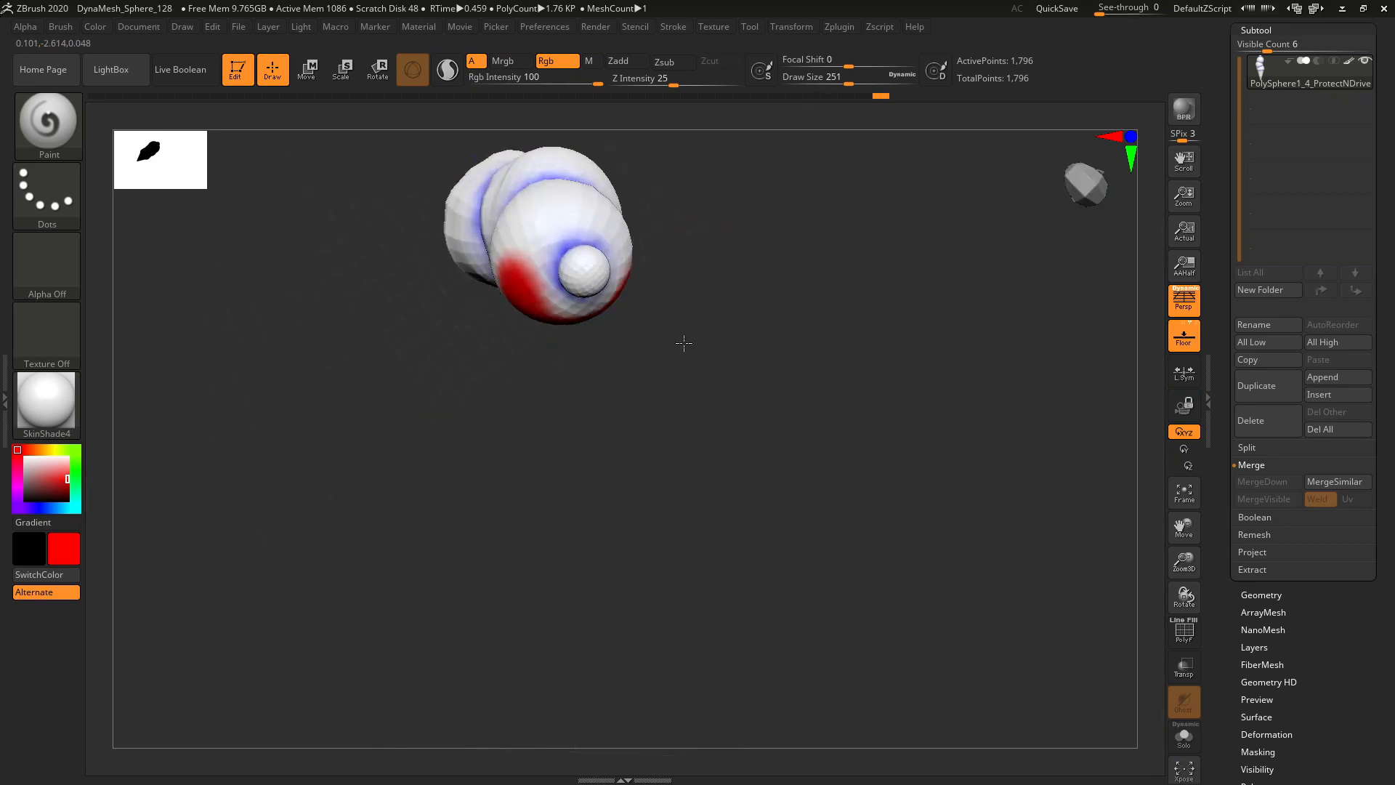
- Try a protection stroke across the upper side of the top scoop, and undo it
{"action": "mouse_move", "coordinate": [533, 216]}
{"action": "left_mouse_down"}
{"action": "mouse_move", "coordinate": [519, 253]}
{"action": "mouse_move", "coordinate": [545, 223]}
{"action": "mouse_move", "coordinate": [605, 227]}
{"action": "left_mouse_up"}
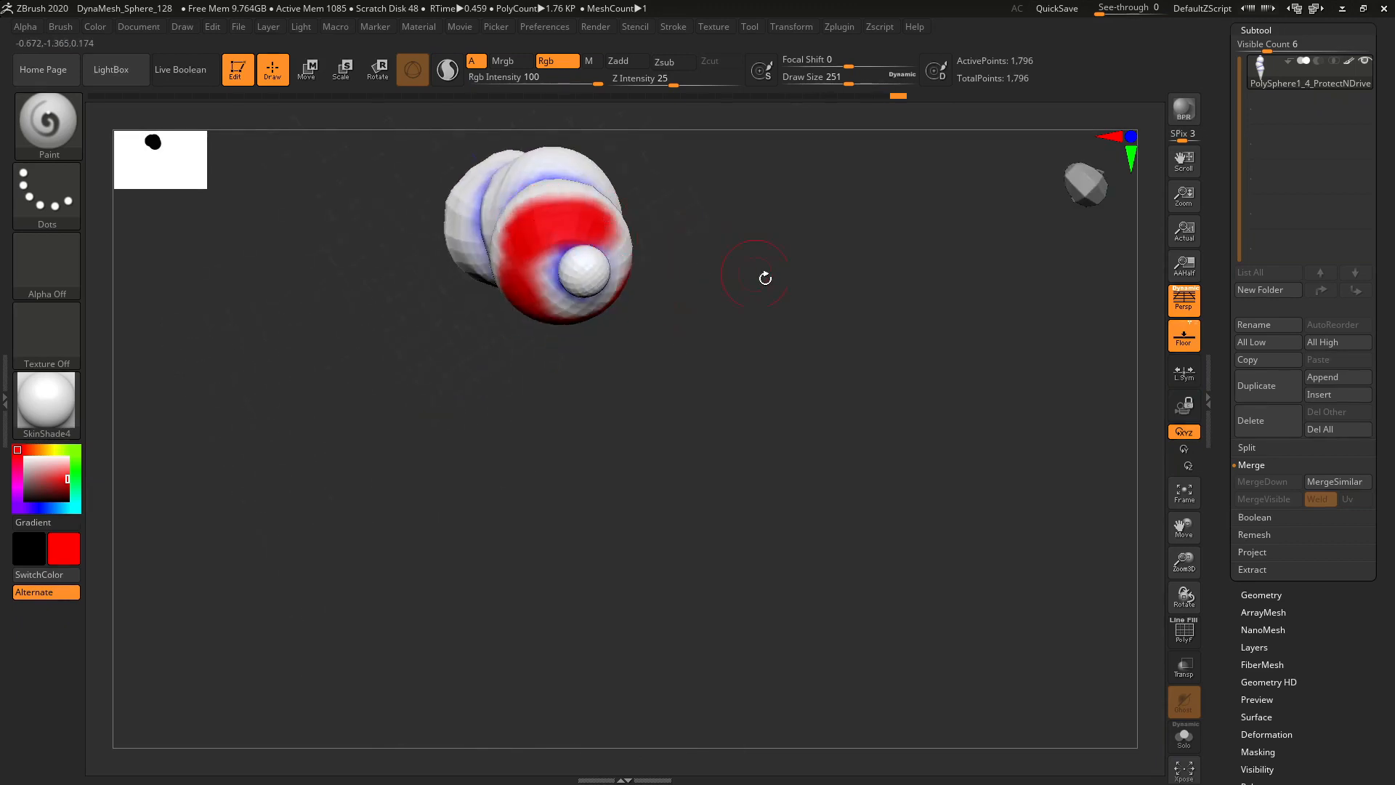
{"action": "left_click_drag", "start_coordinate": [766, 277], "coordinate": [713, 276]}
{"action": "key", "text": "ctrl+z"}
- Paint protection around the top scoop, keeping the blue creases at both ends and one strip of its side unpainted
{"action": "left_click_drag", "start_coordinate": [768, 391], "coordinate": [765, 434]}
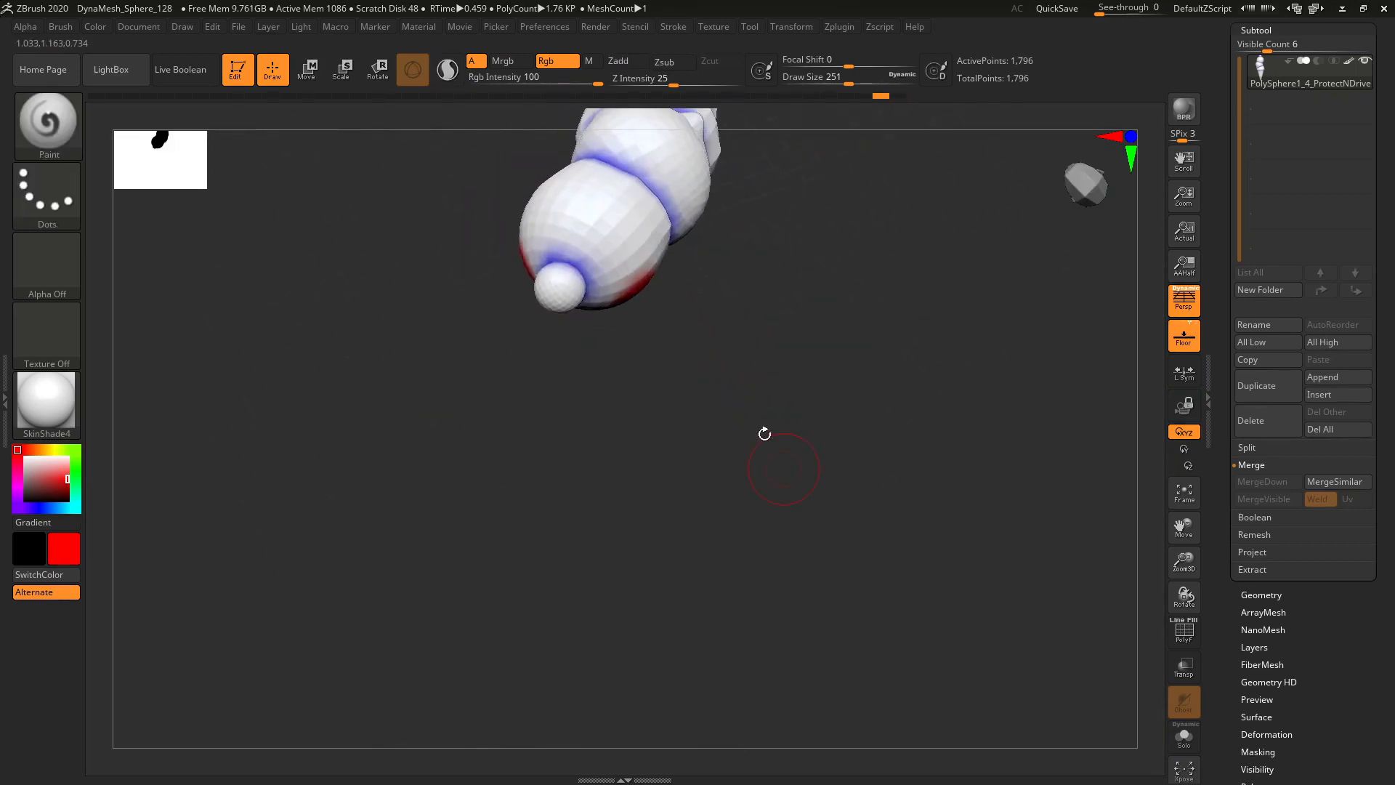
{"action": "mouse_move", "coordinate": [655, 272]}
{"action": "left_mouse_down"}
{"action": "mouse_move", "coordinate": [621, 222]}
{"action": "mouse_move", "coordinate": [578, 204]}
{"action": "left_mouse_up"}
{"action": "left_click_drag", "start_coordinate": [421, 181], "coordinate": [480, 185]}
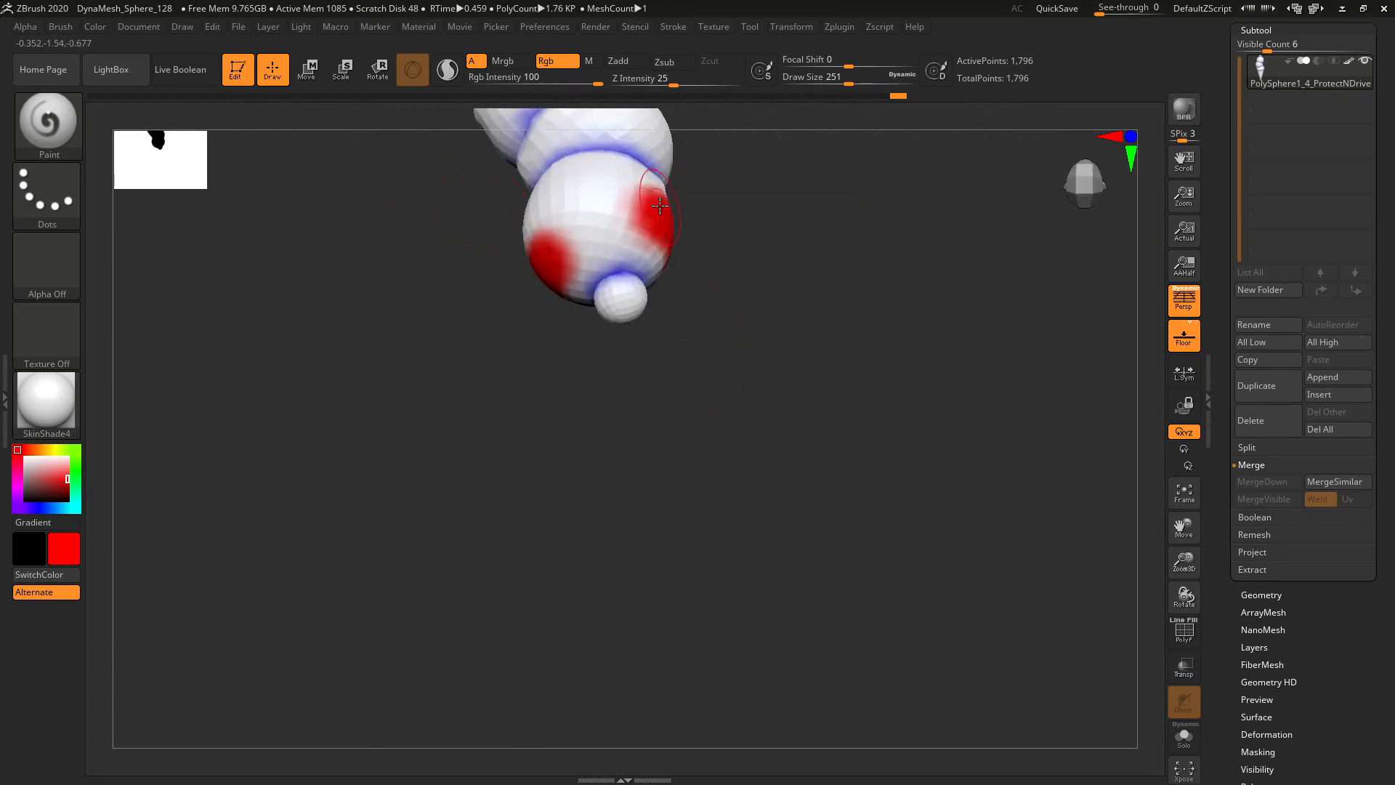
{"action": "left_click_drag", "start_coordinate": [651, 185], "coordinate": [546, 243]}
{"action": "mouse_move", "coordinate": [772, 240]}
{"action": "left_mouse_down"}
{"action": "mouse_move", "coordinate": [557, 191]}
{"action": "mouse_move", "coordinate": [479, 246]}
{"action": "mouse_move", "coordinate": [559, 190]}
{"action": "left_mouse_up"}
{"action": "left_click_drag", "start_coordinate": [753, 224], "coordinate": [596, 166]}
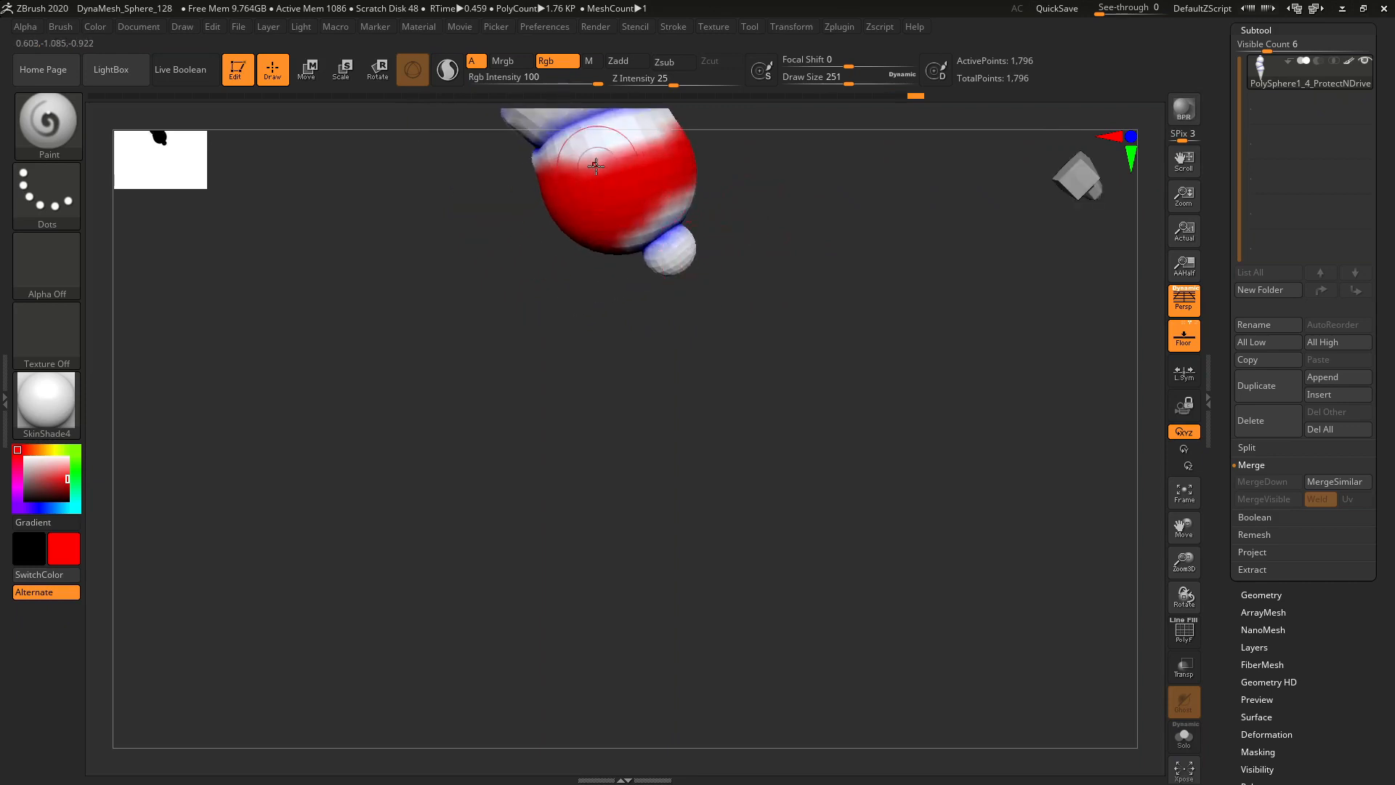
{"action": "left_click_drag", "start_coordinate": [1144, 517], "coordinate": [820, 421]}
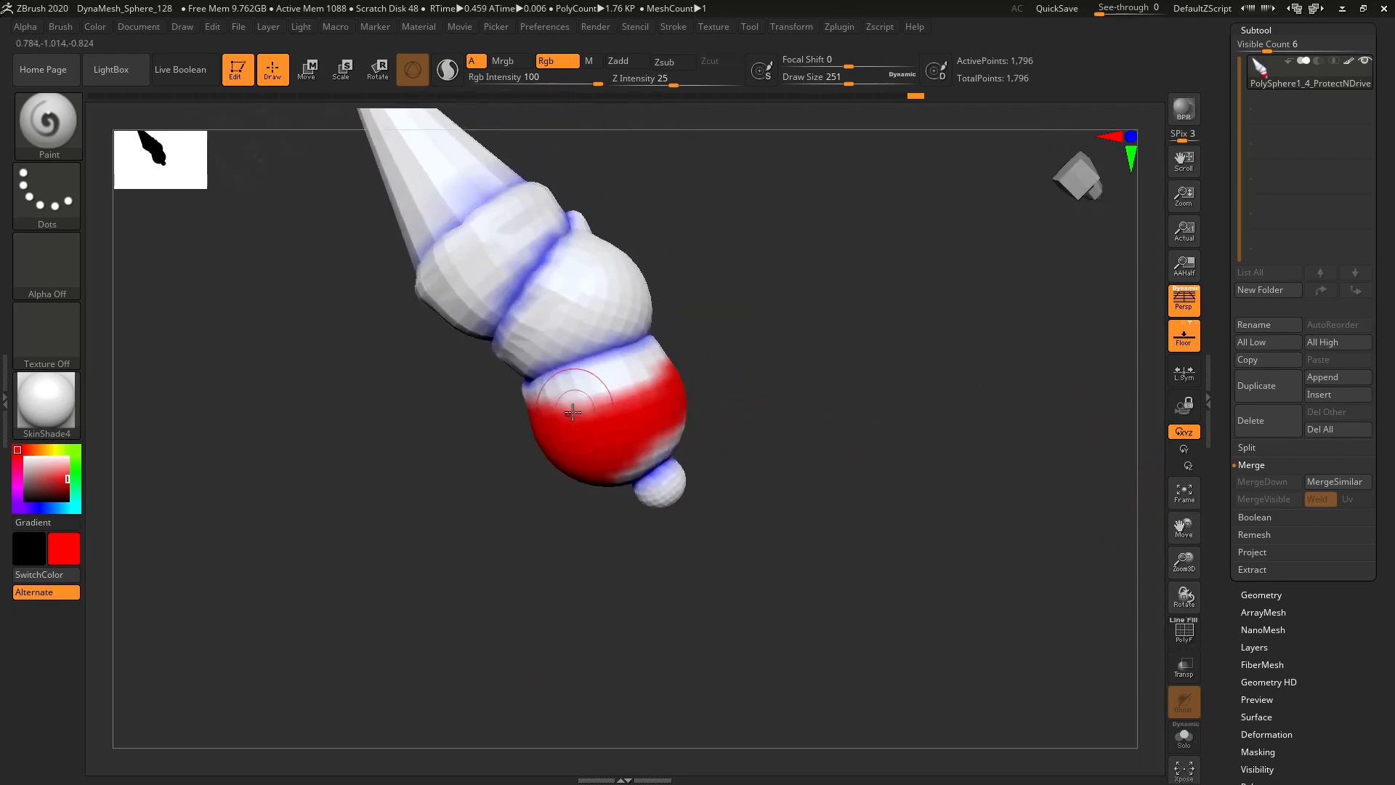
{"action": "left_click_drag", "start_coordinate": [580, 419], "coordinate": [642, 393]}
{"action": "left_click_drag", "start_coordinate": [956, 397], "coordinate": [914, 364]}
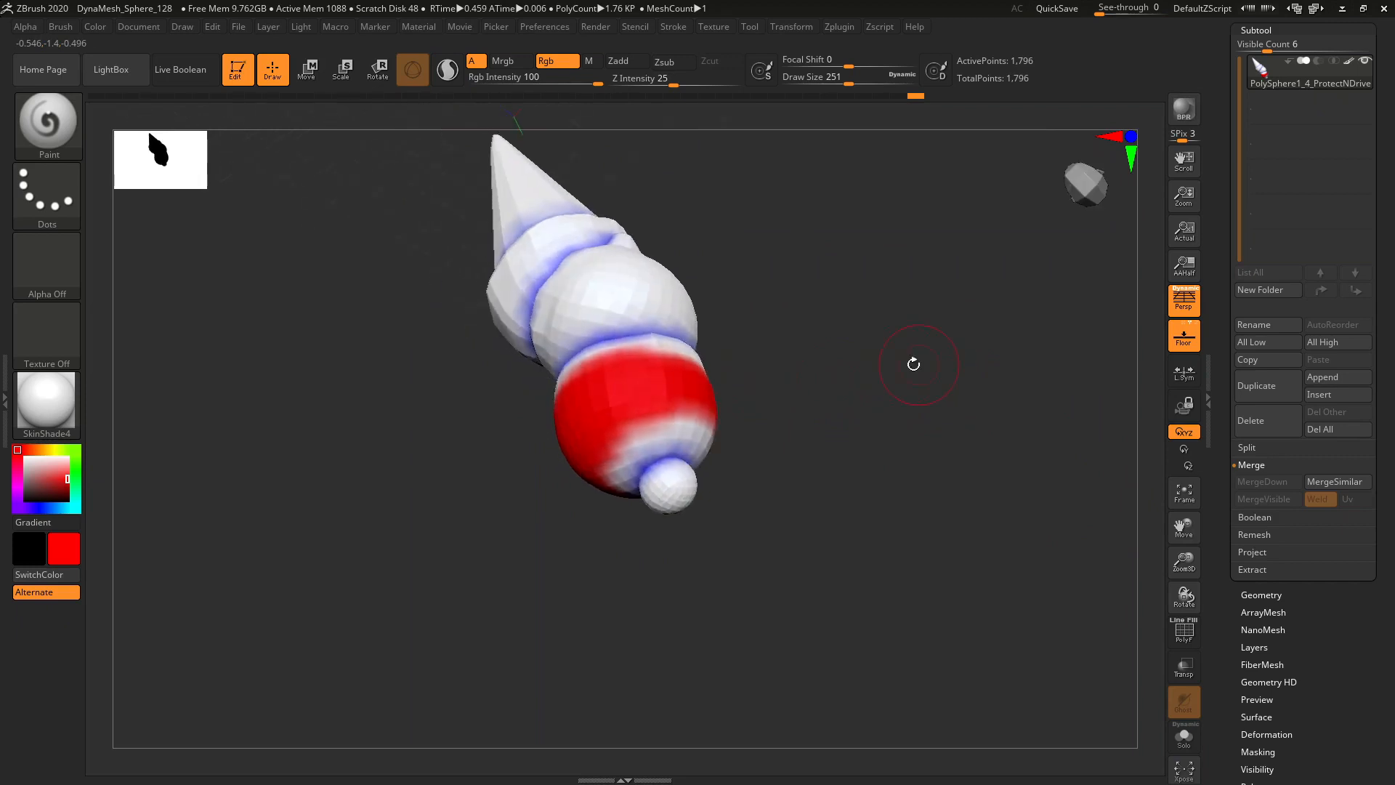
{"action": "left_click_drag", "start_coordinate": [600, 428], "coordinate": [735, 407]}
{"action": "left_click_drag", "start_coordinate": [901, 473], "coordinate": [740, 336]}
{"action": "left_click_drag", "start_coordinate": [675, 397], "coordinate": [727, 464]}
{"action": "left_click_drag", "start_coordinate": [910, 520], "coordinate": [900, 605]}
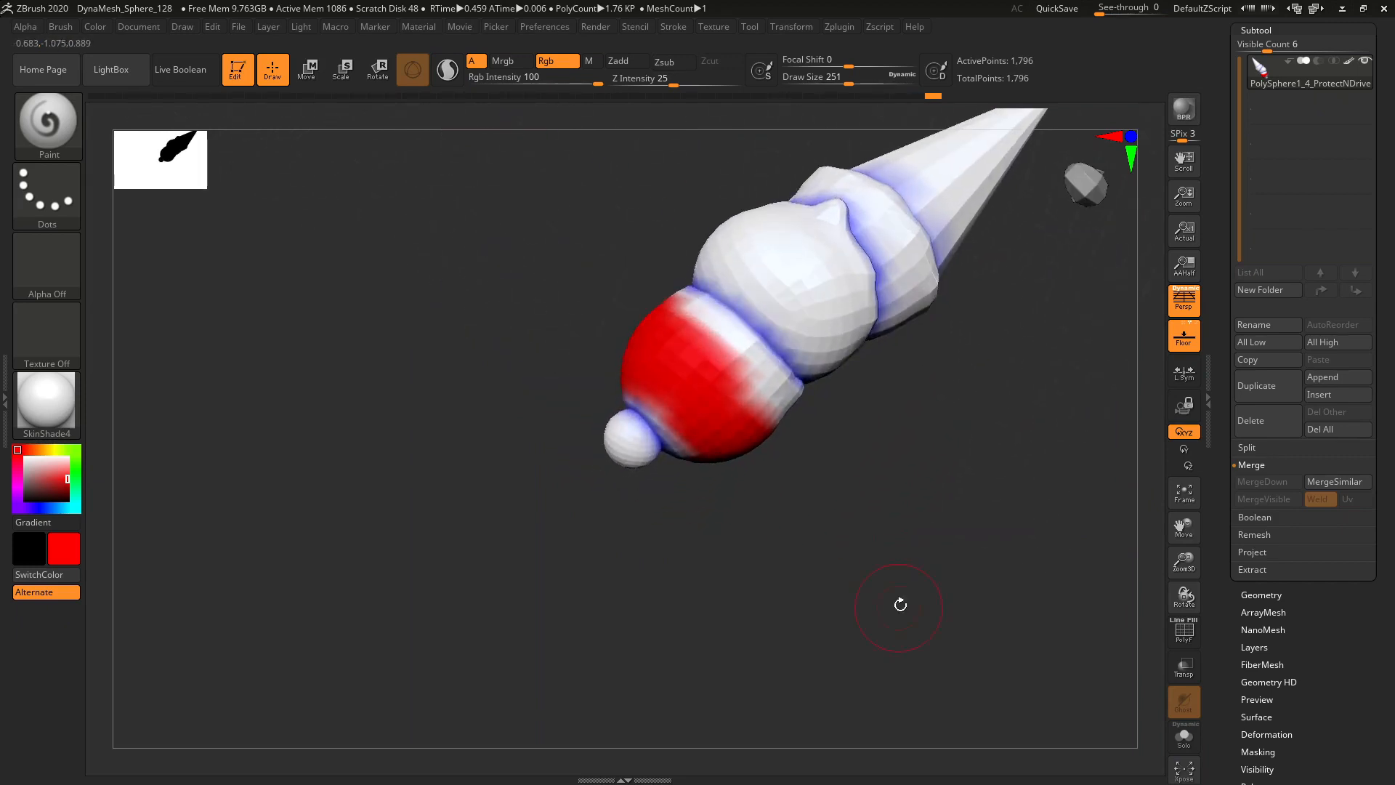
- Set the Draw Size to 120 and paint protection around the middle scoop, leaving a narrow vertical gap on one side
{"action": "mouse_move", "coordinate": [1168, 534]}
{"action": "left_mouse_down"}
{"action": "mouse_move", "coordinate": [1077, 567]}
{"action": "mouse_move", "coordinate": [949, 533]}
{"action": "left_mouse_up"}
{"action": "key", "text": "s"}
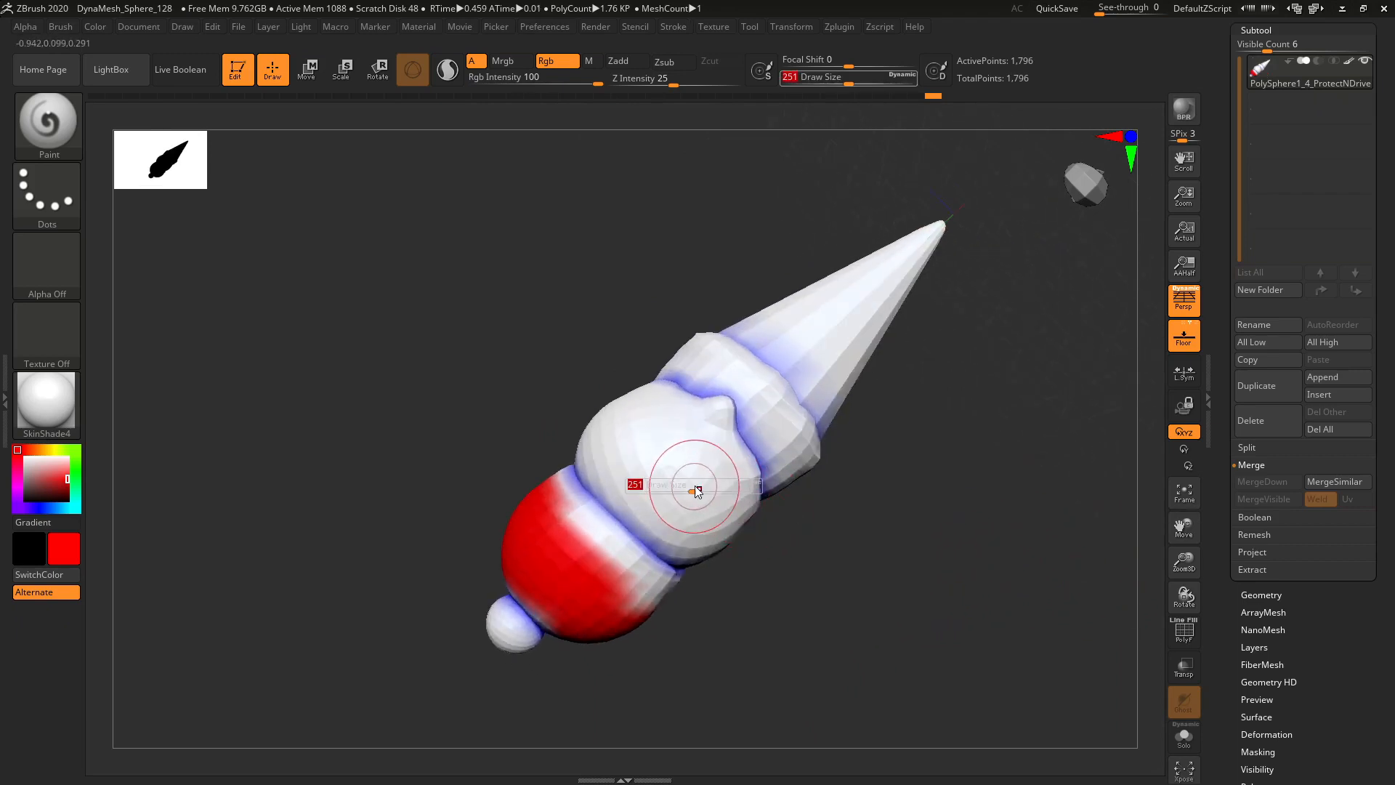
{"action": "left_click_drag", "start_coordinate": [691, 485], "coordinate": [669, 455]}
{"action": "mouse_move", "coordinate": [591, 371]}
{"action": "left_mouse_down"}
{"action": "mouse_move", "coordinate": [596, 421]}
{"action": "mouse_move", "coordinate": [542, 406]}
{"action": "left_mouse_up"}
{"action": "key", "text": "s"}
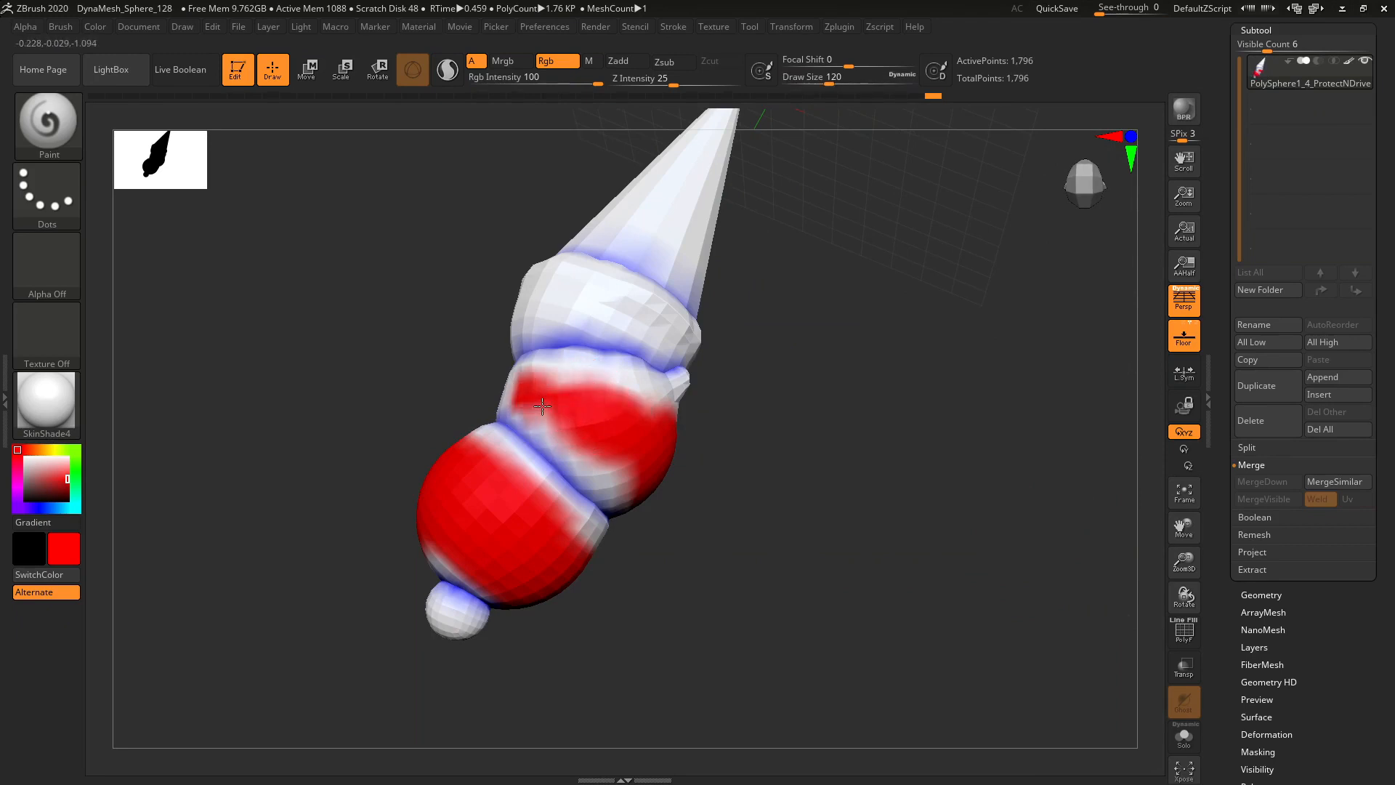
{"action": "left_click_drag", "start_coordinate": [716, 492], "coordinate": [785, 511]}
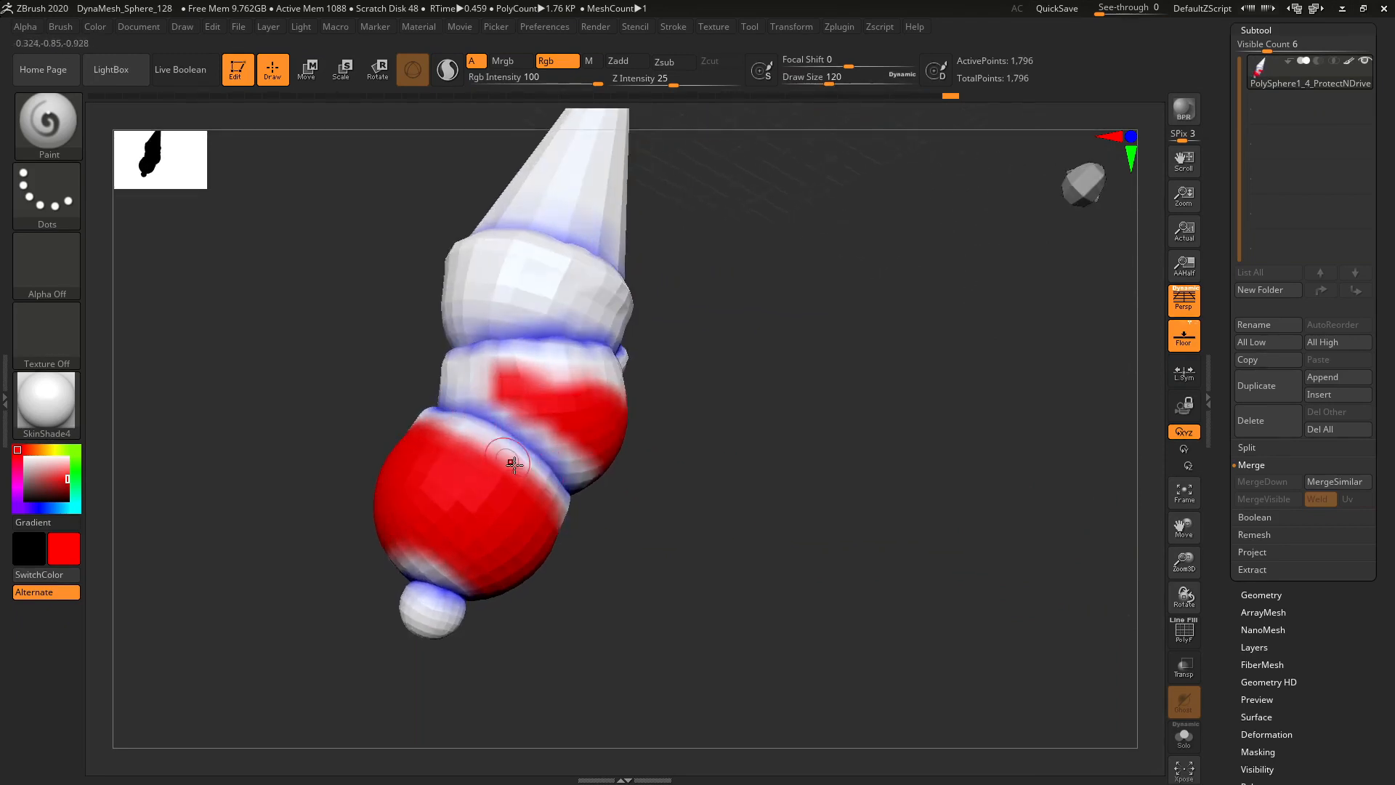
{"action": "left_click_drag", "start_coordinate": [722, 440], "coordinate": [814, 487]}
{"action": "left_click_drag", "start_coordinate": [529, 393], "coordinate": [423, 383]}
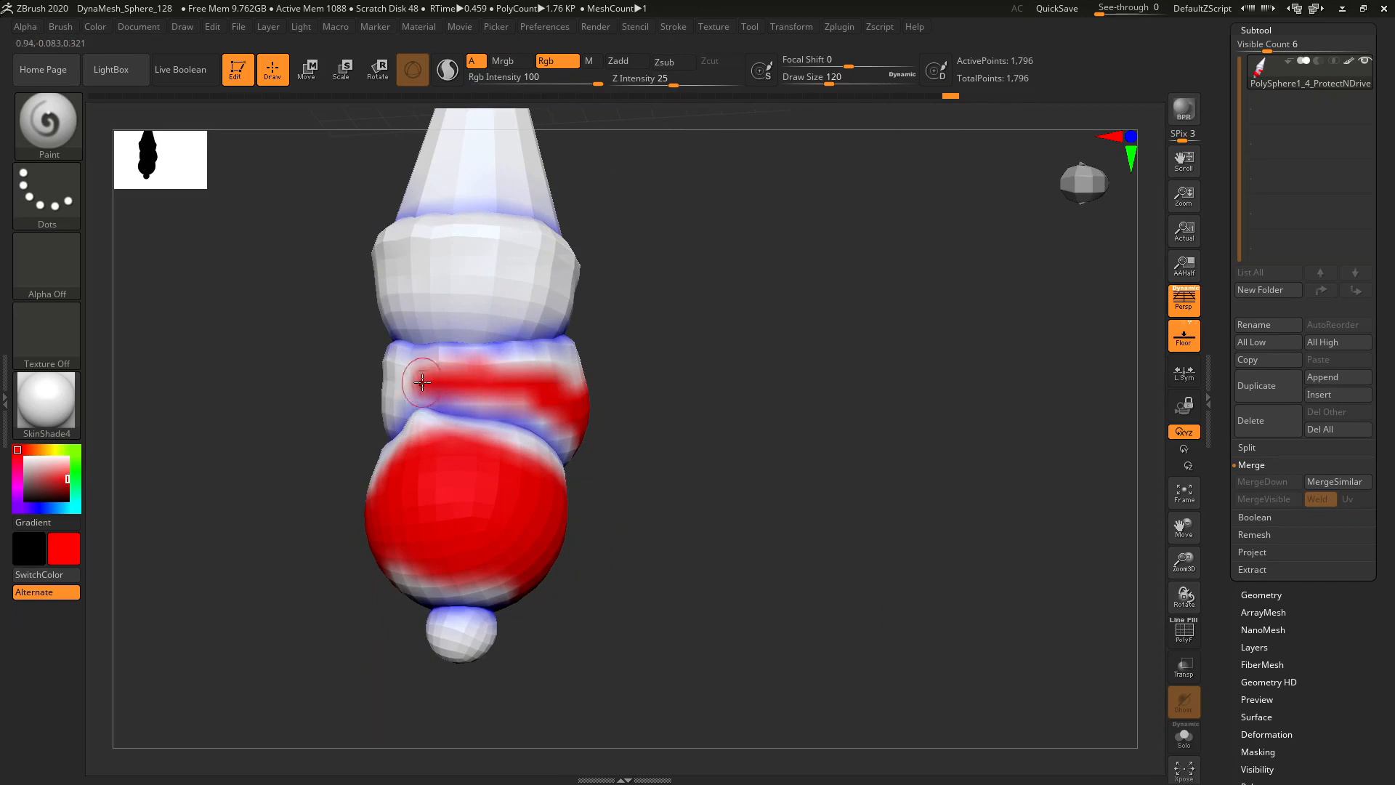
{"action": "mouse_move", "coordinate": [719, 407]}
{"action": "left_mouse_down"}
{"action": "mouse_move", "coordinate": [769, 399]}
{"action": "mouse_move", "coordinate": [682, 406]}
{"action": "mouse_move", "coordinate": [742, 414]}
{"action": "left_mouse_up"}
{"action": "mouse_move", "coordinate": [577, 384]}
{"action": "left_mouse_down"}
{"action": "mouse_move", "coordinate": [392, 381]}
{"action": "mouse_move", "coordinate": [312, 323]}
{"action": "left_mouse_up"}
{"action": "left_click_drag", "start_coordinate": [494, 360], "coordinate": [352, 342]}
{"action": "mouse_move", "coordinate": [538, 429]}
{"action": "left_mouse_down"}
{"action": "mouse_move", "coordinate": [459, 433]}
{"action": "mouse_move", "coordinate": [412, 467]}
{"action": "mouse_move", "coordinate": [517, 414]}
{"action": "left_mouse_up"}
{"action": "left_click_drag", "start_coordinate": [631, 407], "coordinate": [688, 386]}
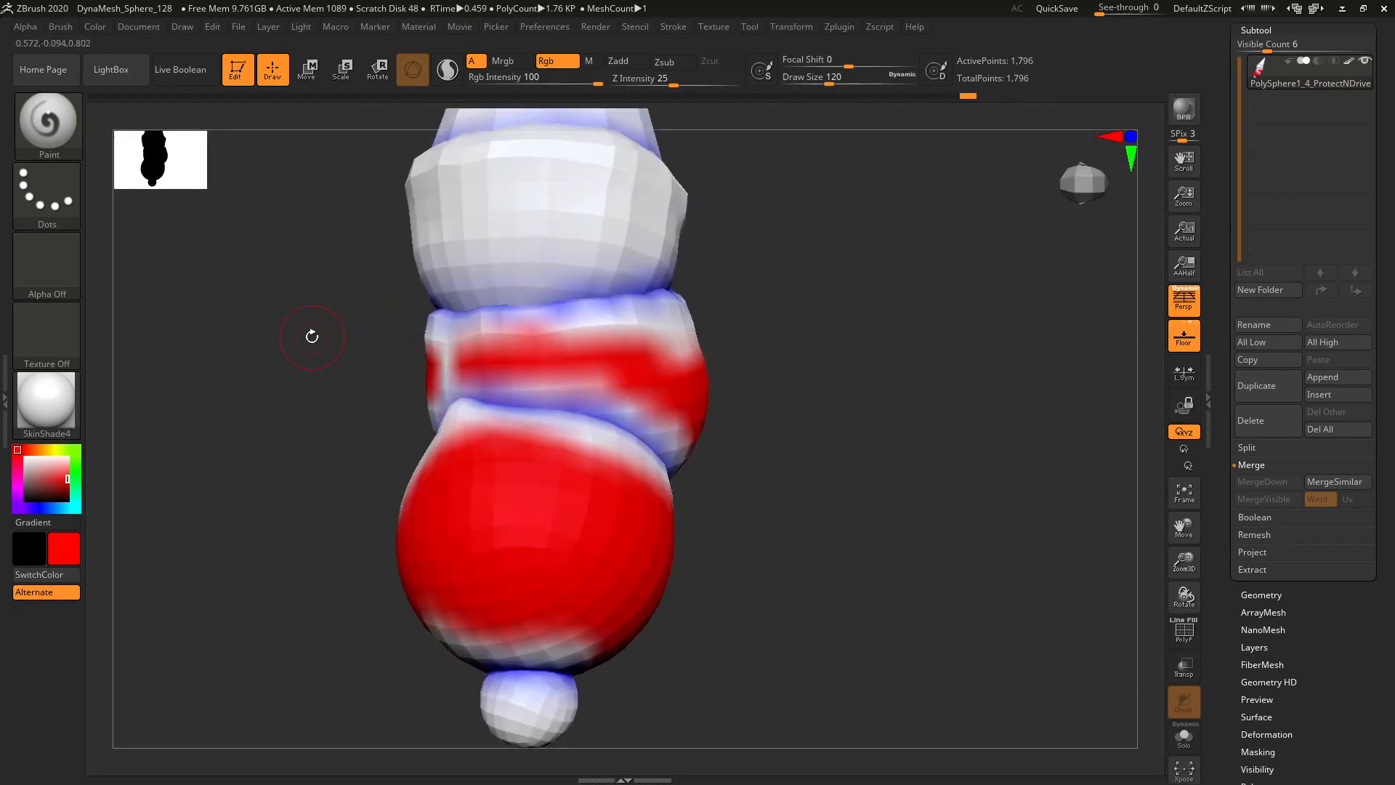
{"action": "left_click_drag", "start_coordinate": [311, 337], "coordinate": [590, 389]}
{"action": "left_click_drag", "start_coordinate": [244, 333], "coordinate": [262, 333]}
- Switch control painting to Attract and paint a vertical seam strip in the middle scoop's gap with a Draw Size of 59
{"action": "left_click", "coordinate": [841, 29]}
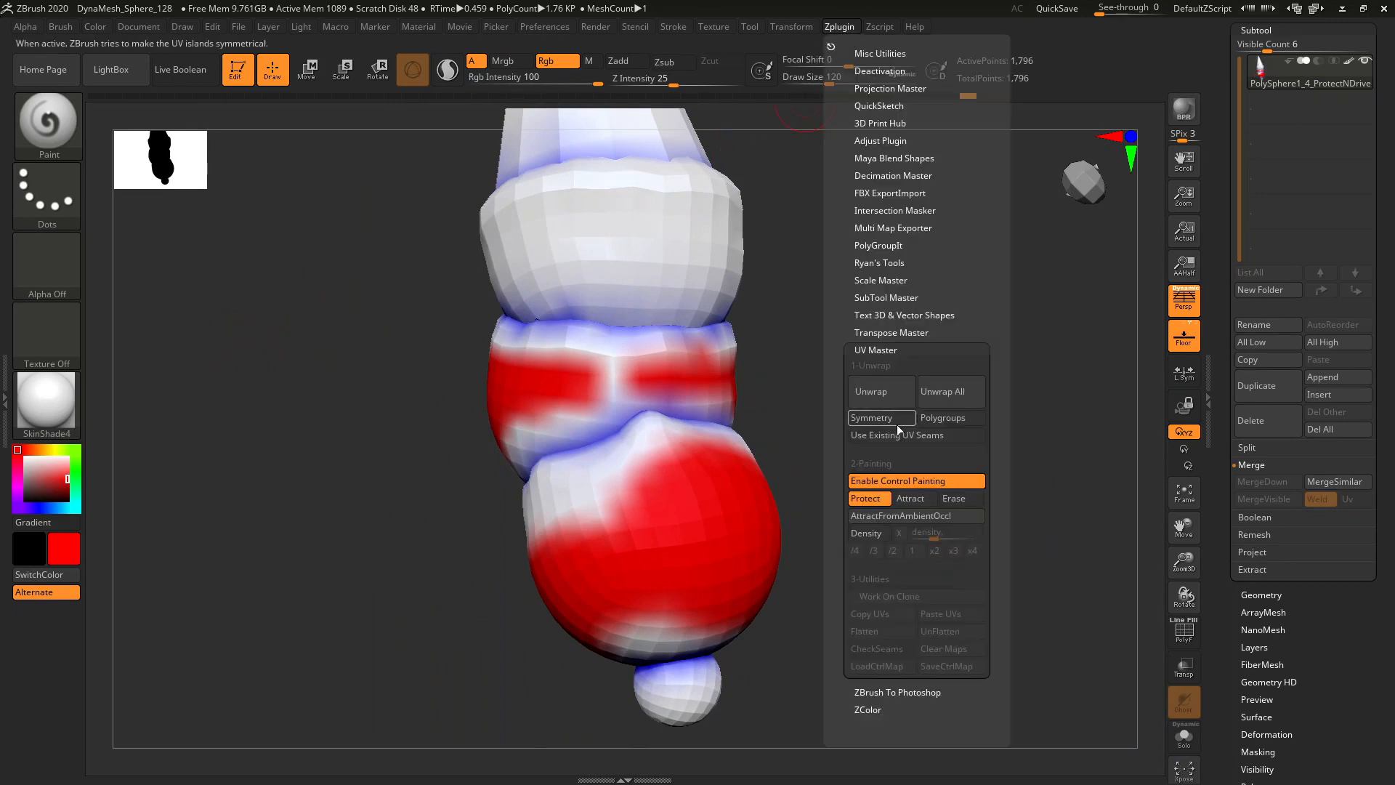
{"action": "left_click", "coordinate": [914, 496]}
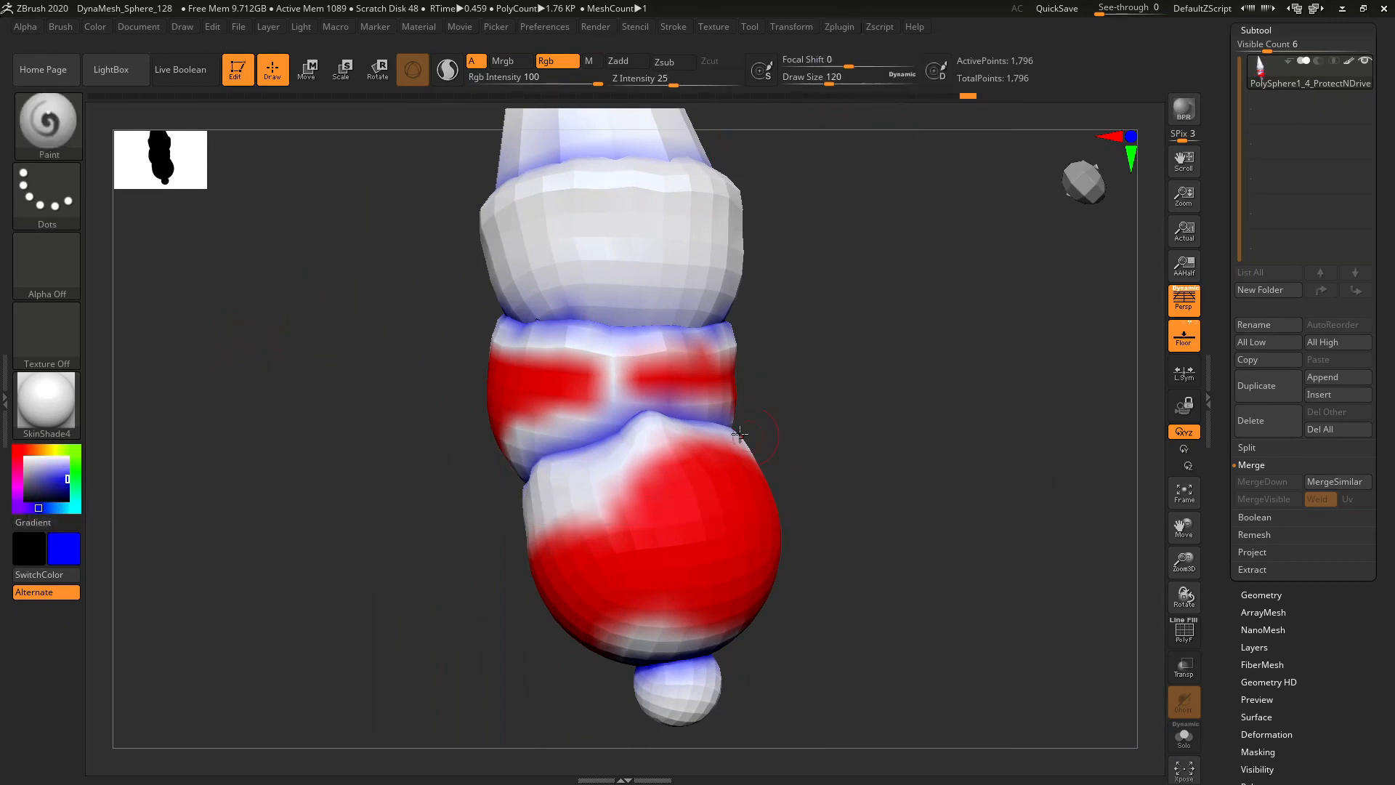
{"action": "mouse_move", "coordinate": [619, 382]}
{"action": "left_mouse_down"}
{"action": "mouse_move", "coordinate": [613, 368]}
{"action": "mouse_move", "coordinate": [622, 432]}
{"action": "mouse_move", "coordinate": [617, 341]}
{"action": "left_mouse_up"}
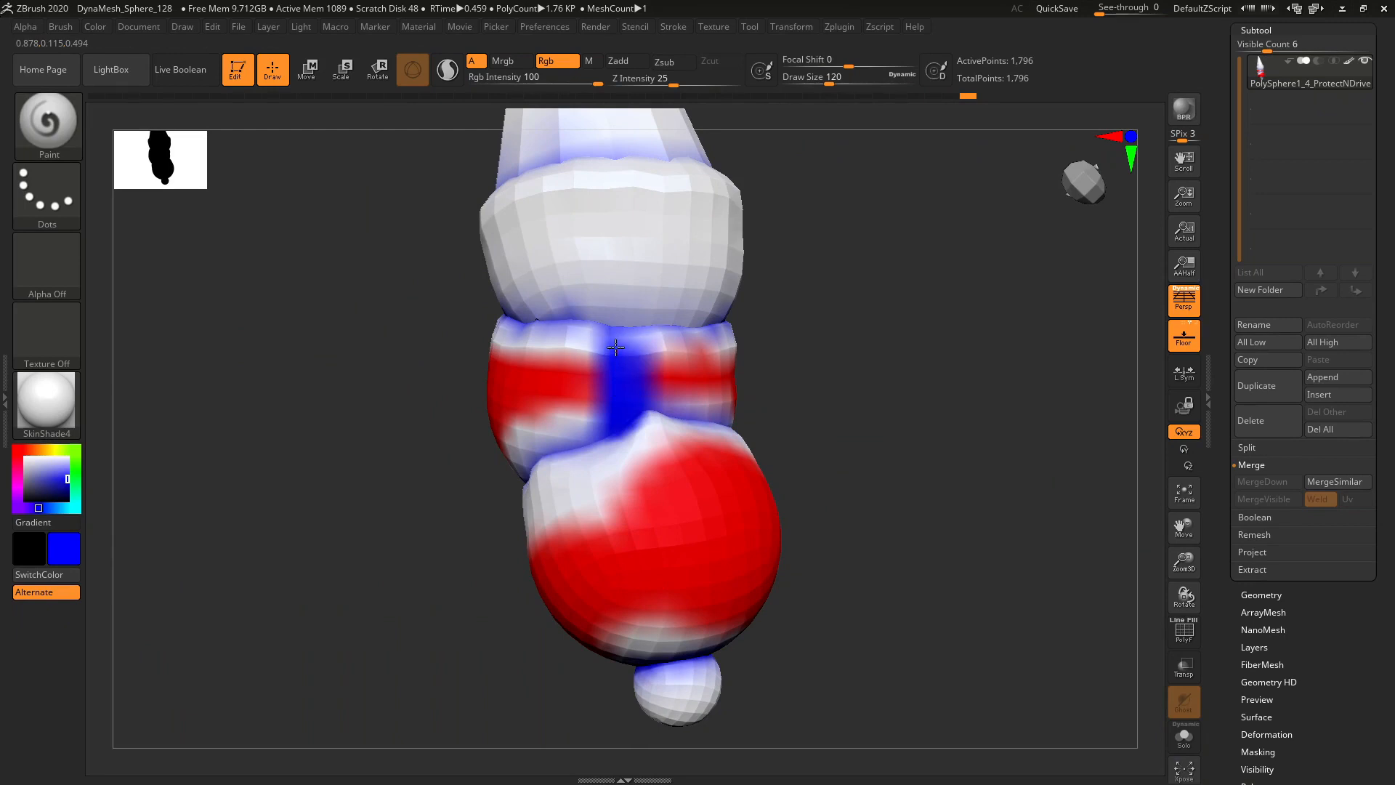
{"action": "key", "text": "ctrl+z"}
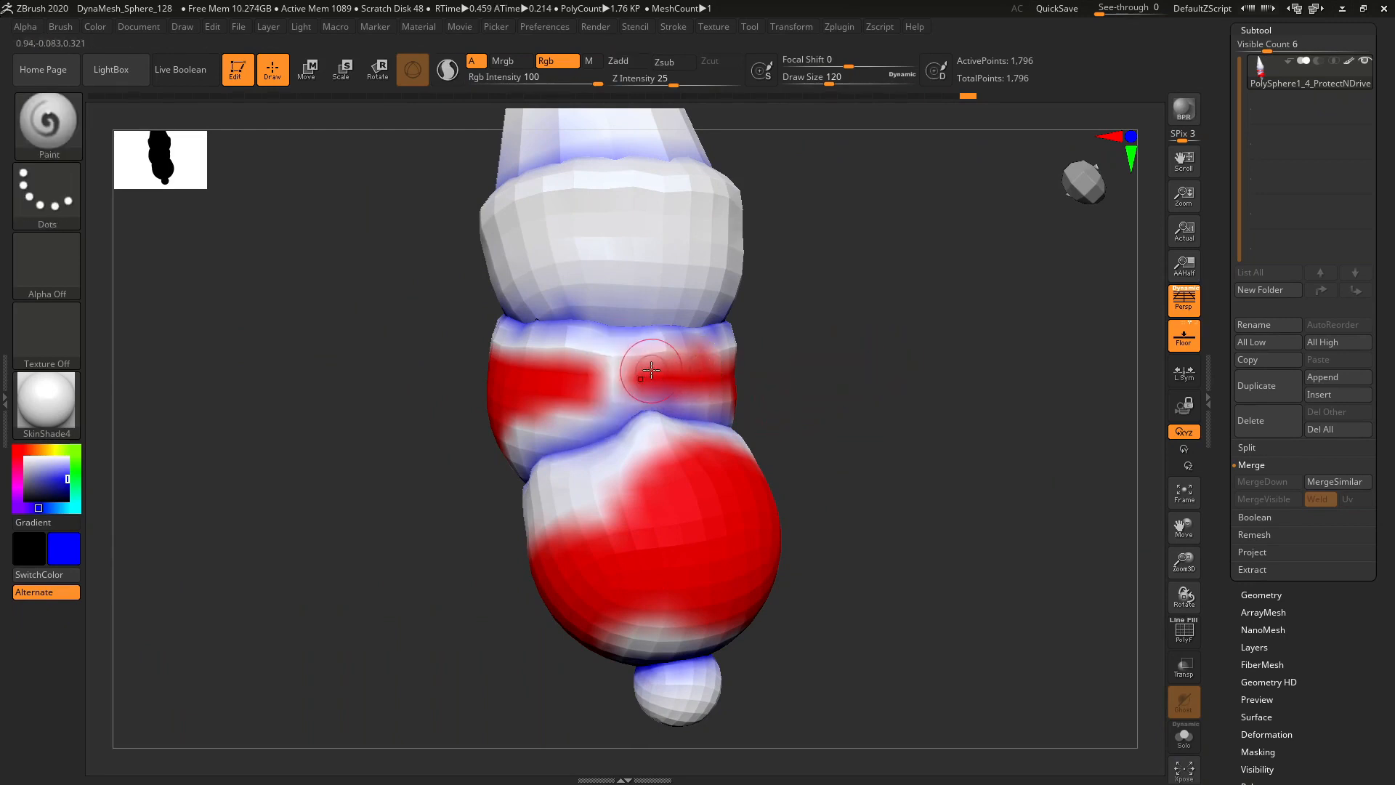
{"action": "key", "text": "s"}
{"action": "left_click_drag", "start_coordinate": [611, 361], "coordinate": [623, 424]}
- Switch control painting back to Protect and set the Draw Size to 187
{"action": "left_click_drag", "start_coordinate": [857, 336], "coordinate": [979, 439]}
{"action": "left_click", "coordinate": [838, 28]}
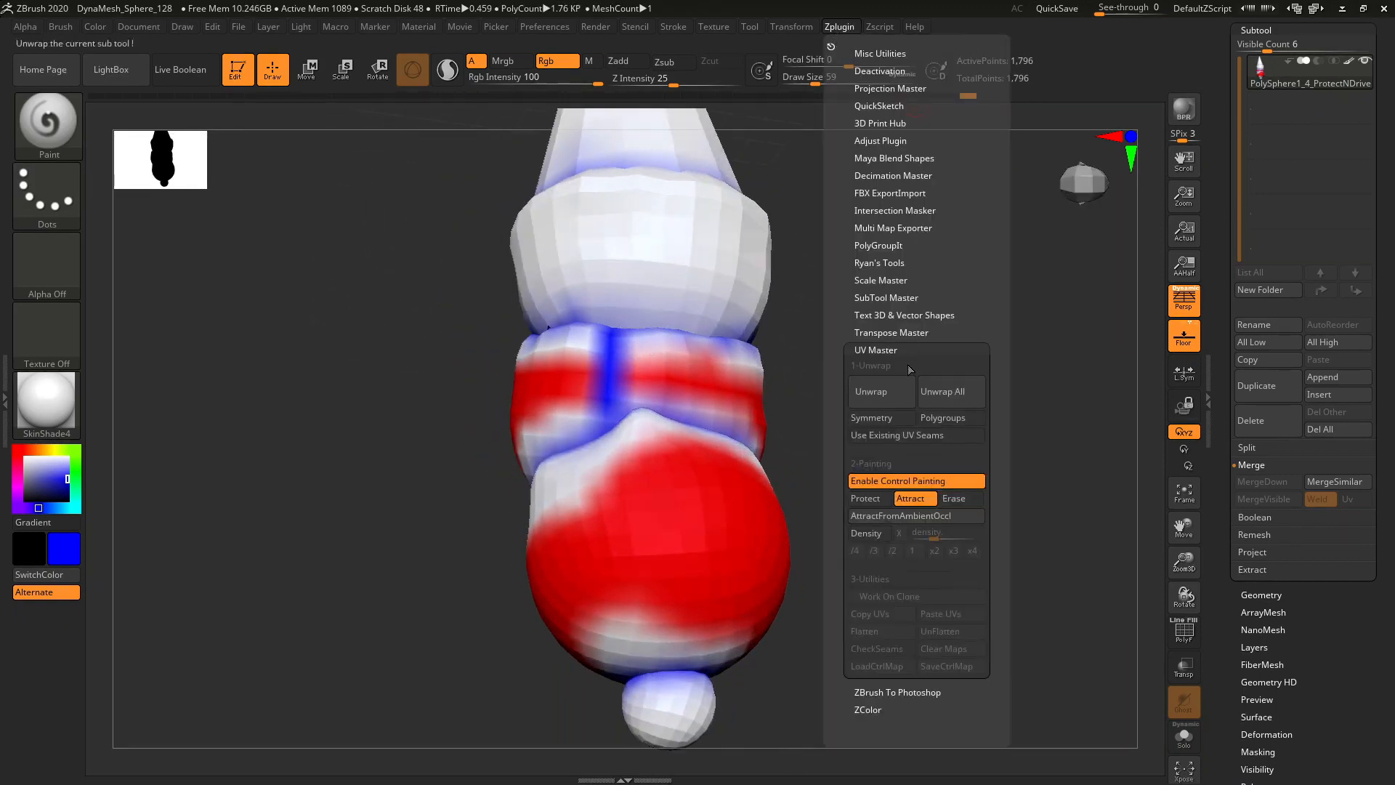
{"action": "left_click", "coordinate": [920, 501]}
{"action": "mouse_move", "coordinate": [1123, 486]}
{"action": "left_mouse_down"}
{"action": "mouse_move", "coordinate": [1027, 441]}
{"action": "mouse_move", "coordinate": [556, 420]}
{"action": "mouse_move", "coordinate": [699, 410]}
{"action": "left_mouse_up"}
{"action": "key", "text": "s"}
{"action": "left_click", "coordinate": [705, 420]}
- Paint protection around the bottom scoop, keeping the creases above and below it unpainted
{"action": "left_click_drag", "start_coordinate": [966, 433], "coordinate": [851, 451]}
{"action": "mouse_move", "coordinate": [723, 424]}
{"action": "left_mouse_down"}
{"action": "mouse_move", "coordinate": [822, 432]}
{"action": "mouse_move", "coordinate": [727, 458]}
{"action": "left_mouse_up"}
{"action": "left_click_drag", "start_coordinate": [570, 361], "coordinate": [678, 392]}
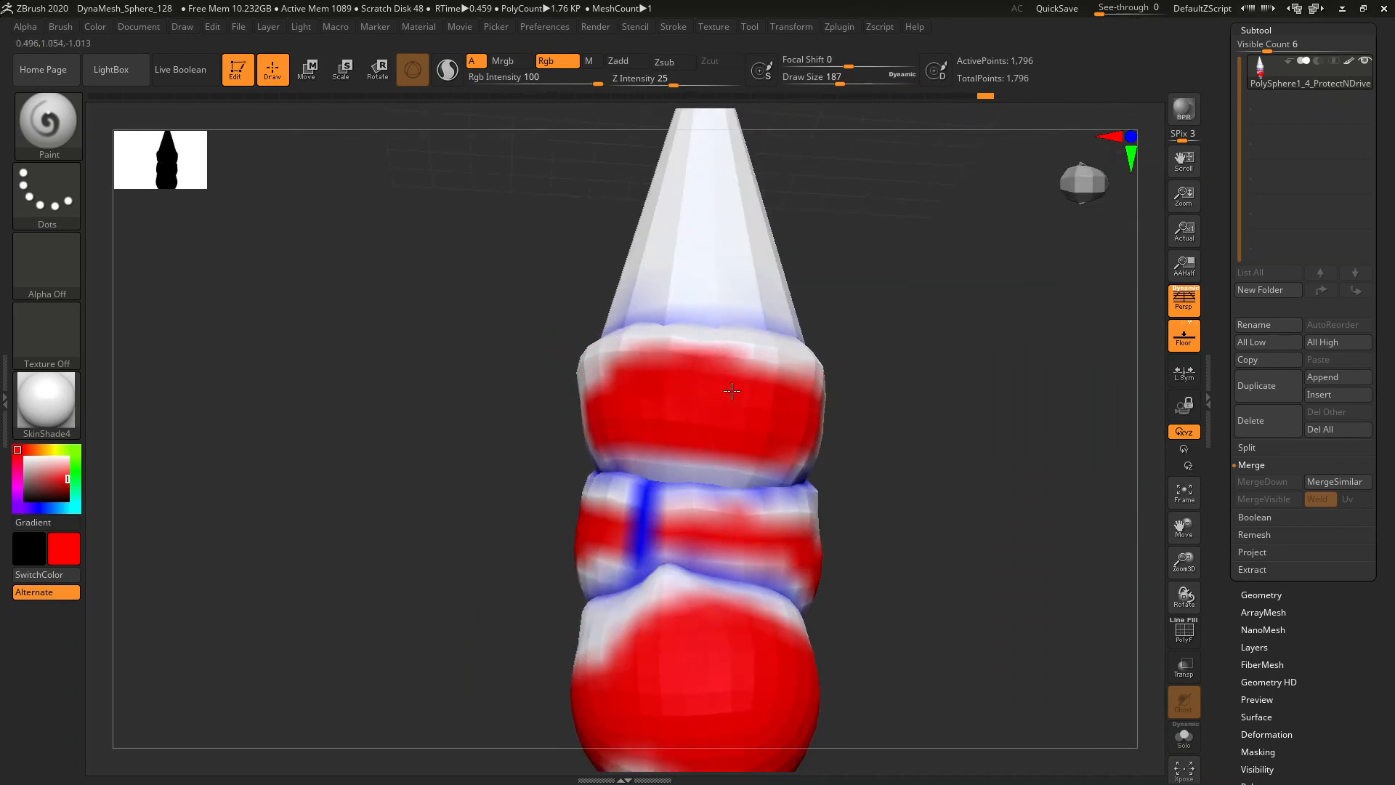
{"action": "mouse_move", "coordinate": [974, 240]}
{"action": "left_mouse_down"}
{"action": "mouse_move", "coordinate": [1068, 483]}
{"action": "mouse_move", "coordinate": [1091, 480]}
{"action": "left_mouse_up"}
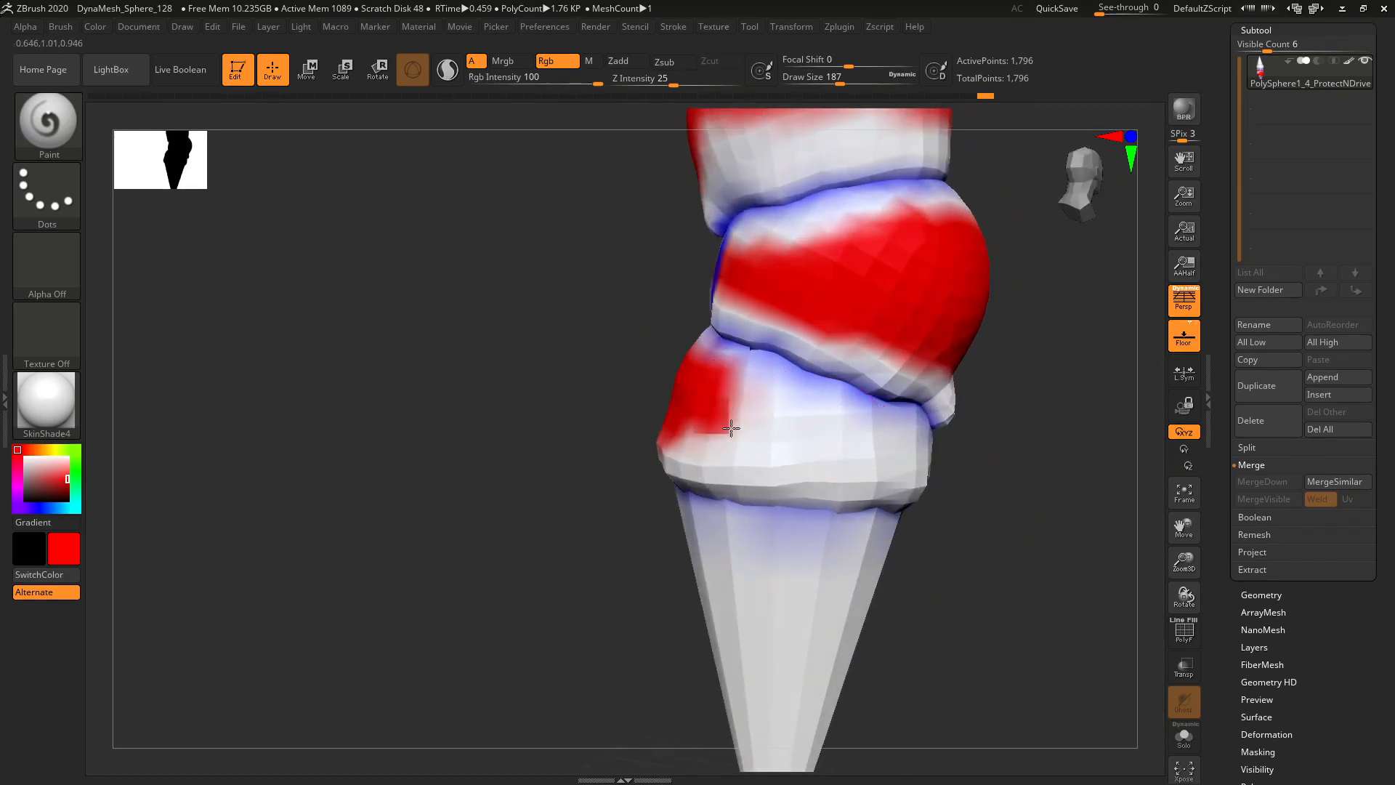
{"action": "left_click_drag", "start_coordinate": [731, 429], "coordinate": [734, 429]}
{"action": "left_click_drag", "start_coordinate": [1166, 538], "coordinate": [917, 521]}
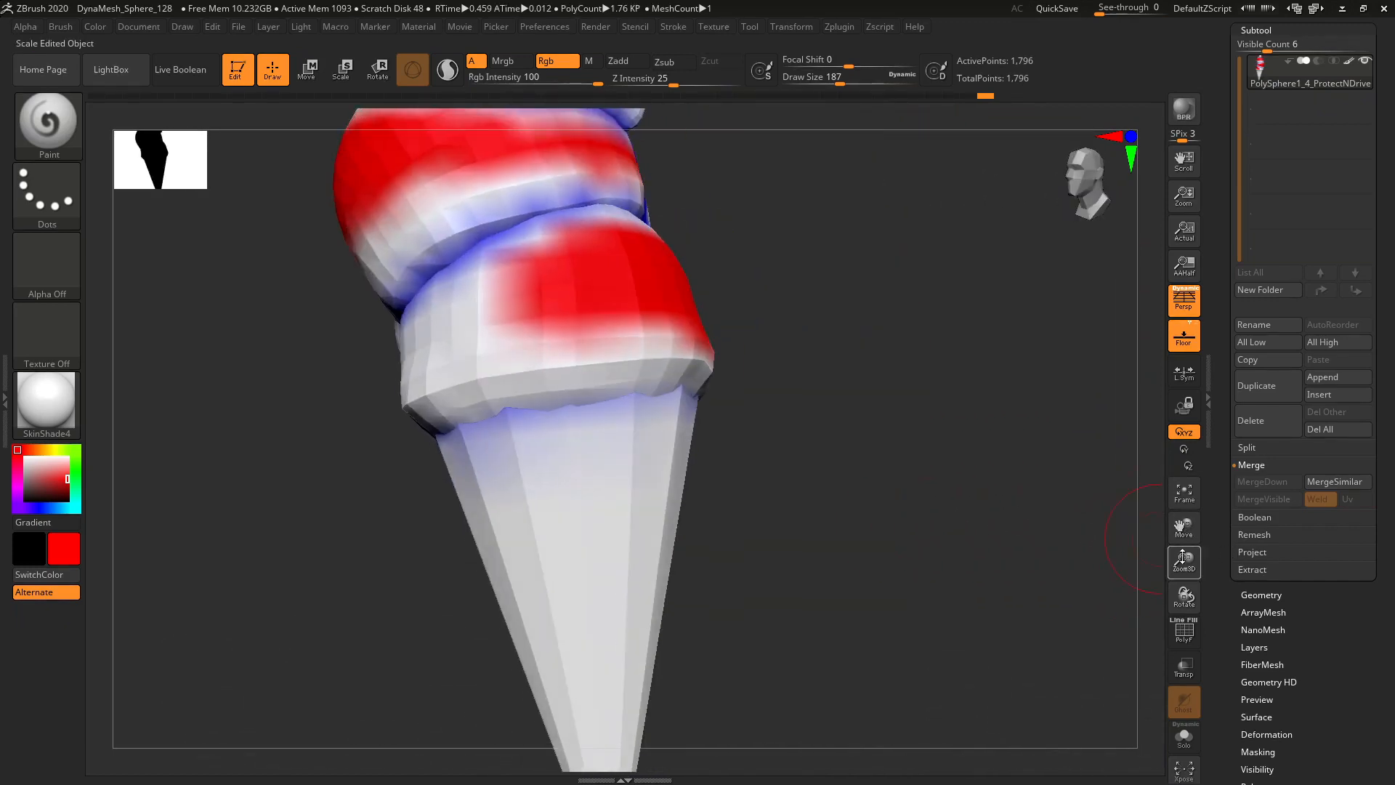
{"action": "left_click_drag", "start_coordinate": [1185, 567], "coordinate": [1184, 541]}
{"action": "left_click_drag", "start_coordinate": [1183, 527], "coordinate": [969, 510]}
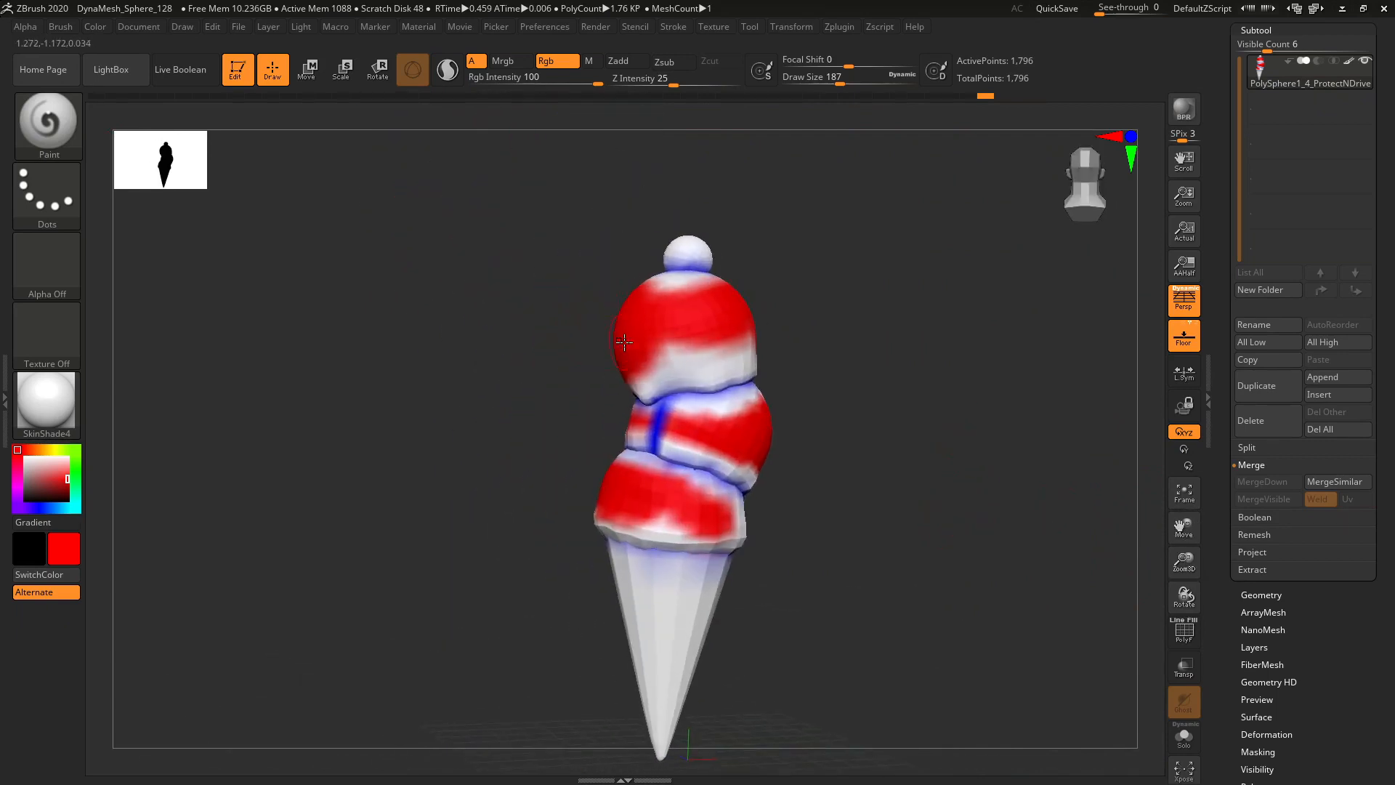
{"action": "left_click_drag", "start_coordinate": [897, 349], "coordinate": [814, 533]}
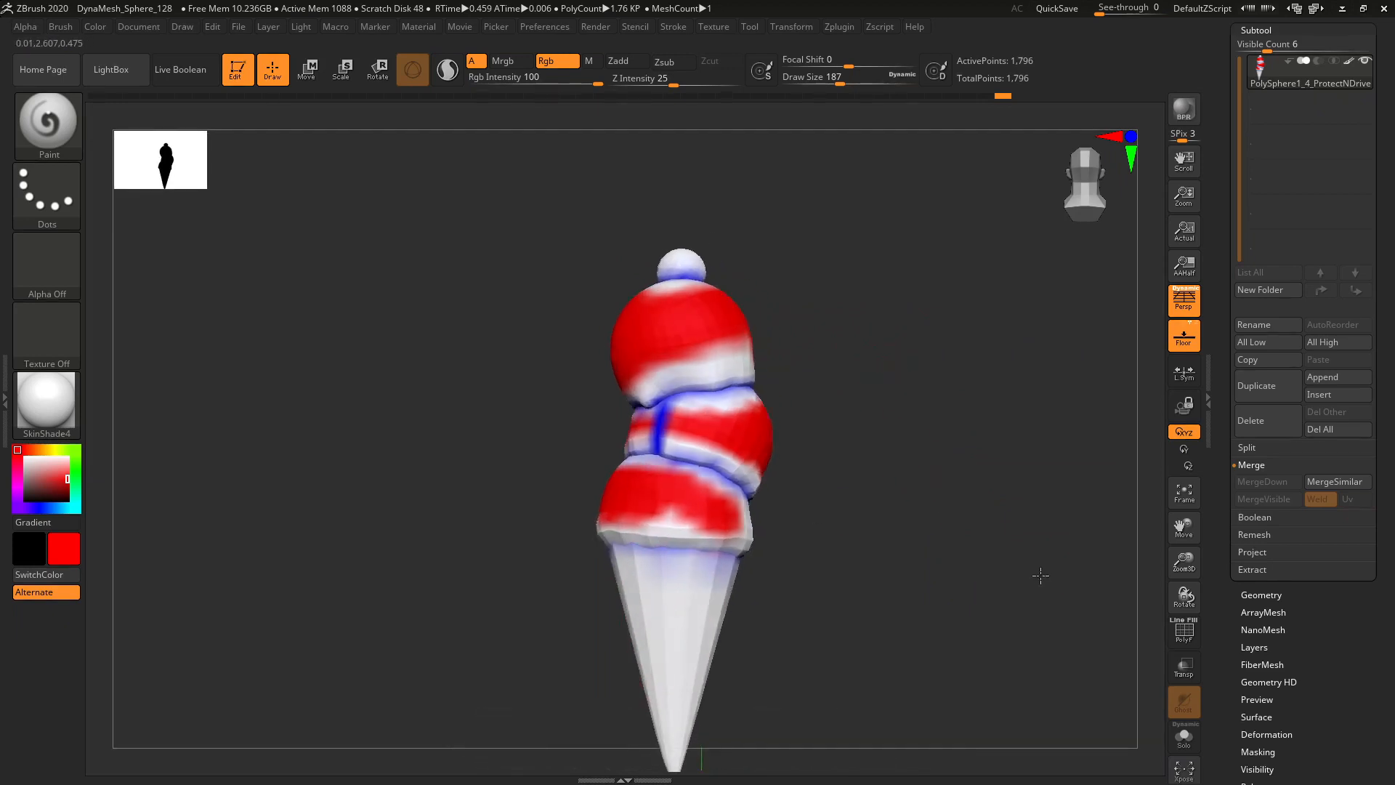
- Switch control painting to Attract, set the Draw Size to 83 and paint a vertical seam strip down the cone
{"action": "left_click_drag", "start_coordinate": [1037, 577], "coordinate": [664, 613]}
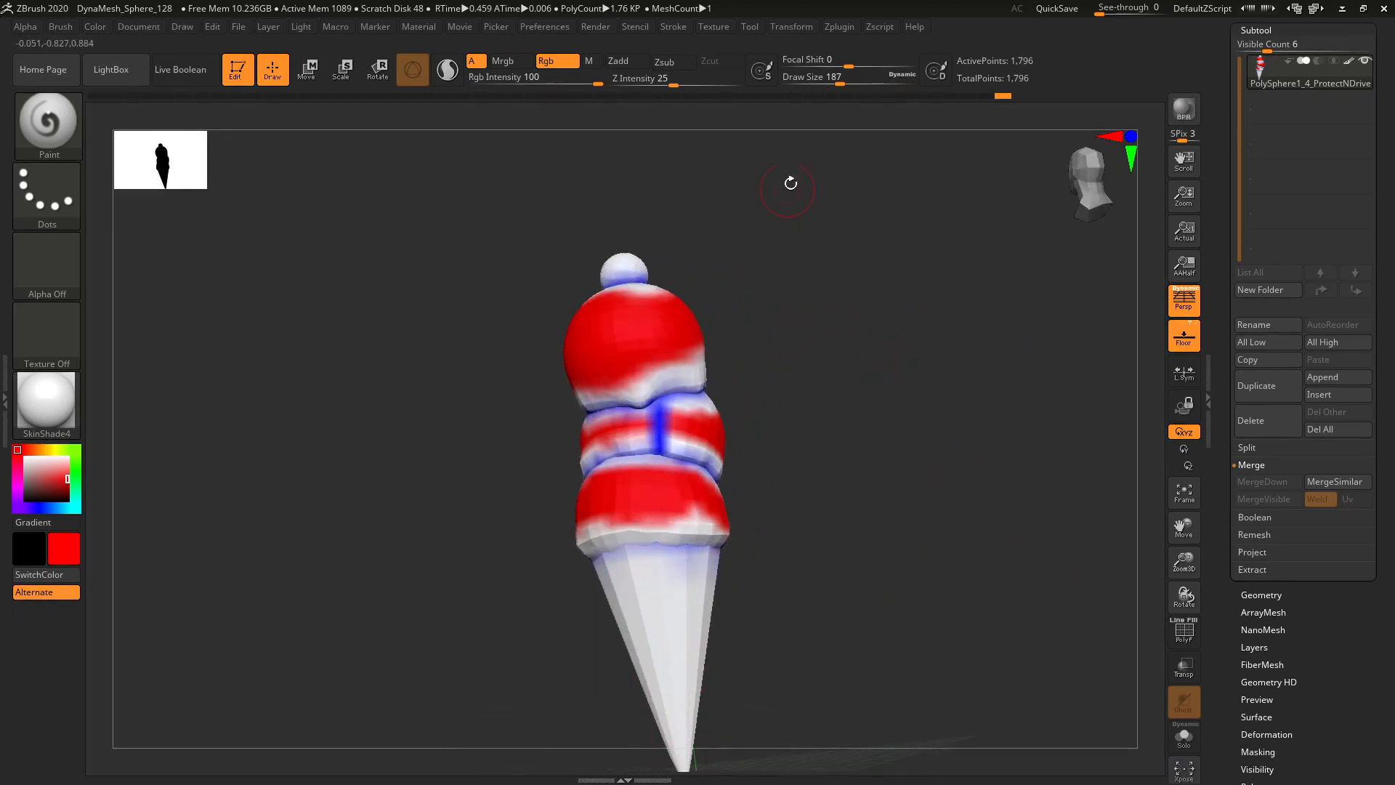
{"action": "left_click", "coordinate": [847, 29]}
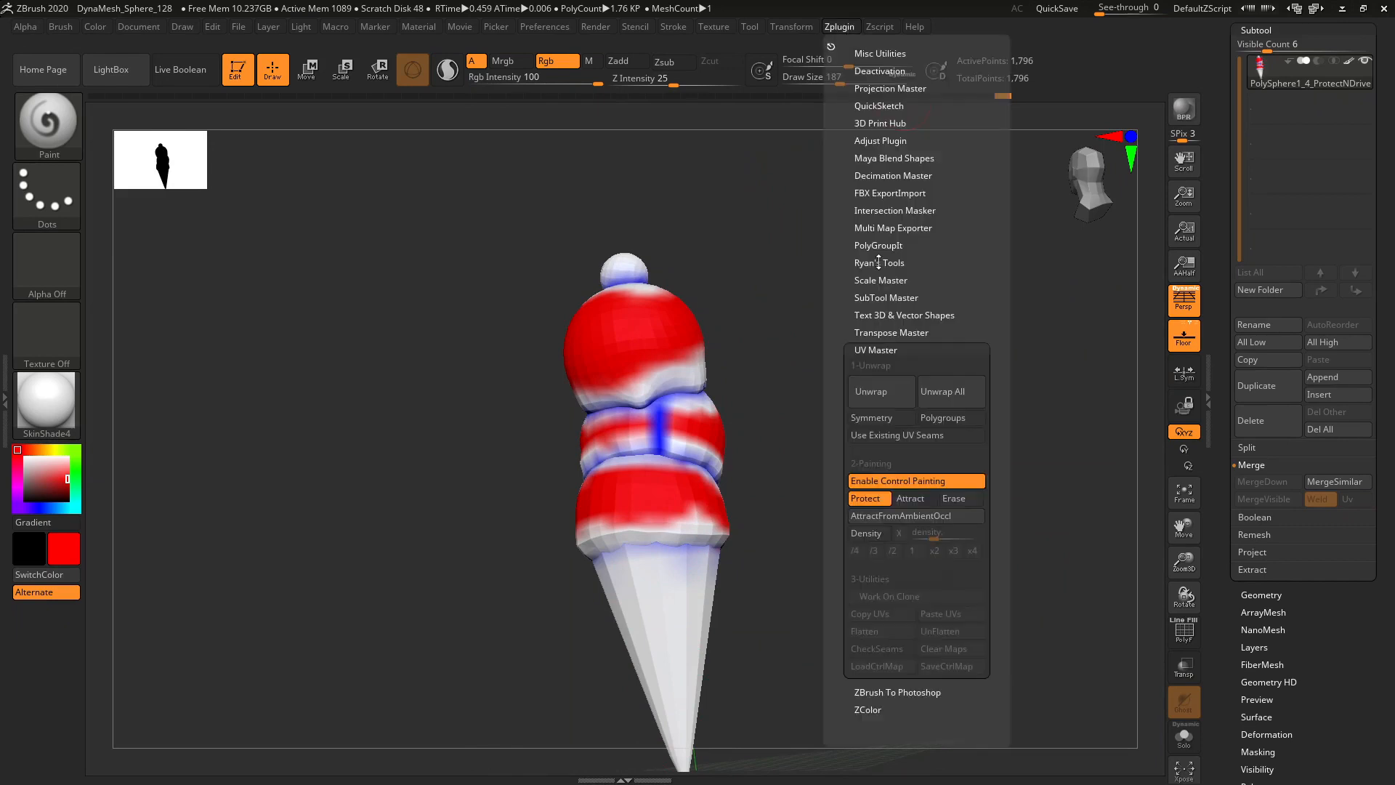
{"action": "left_click", "coordinate": [918, 498]}
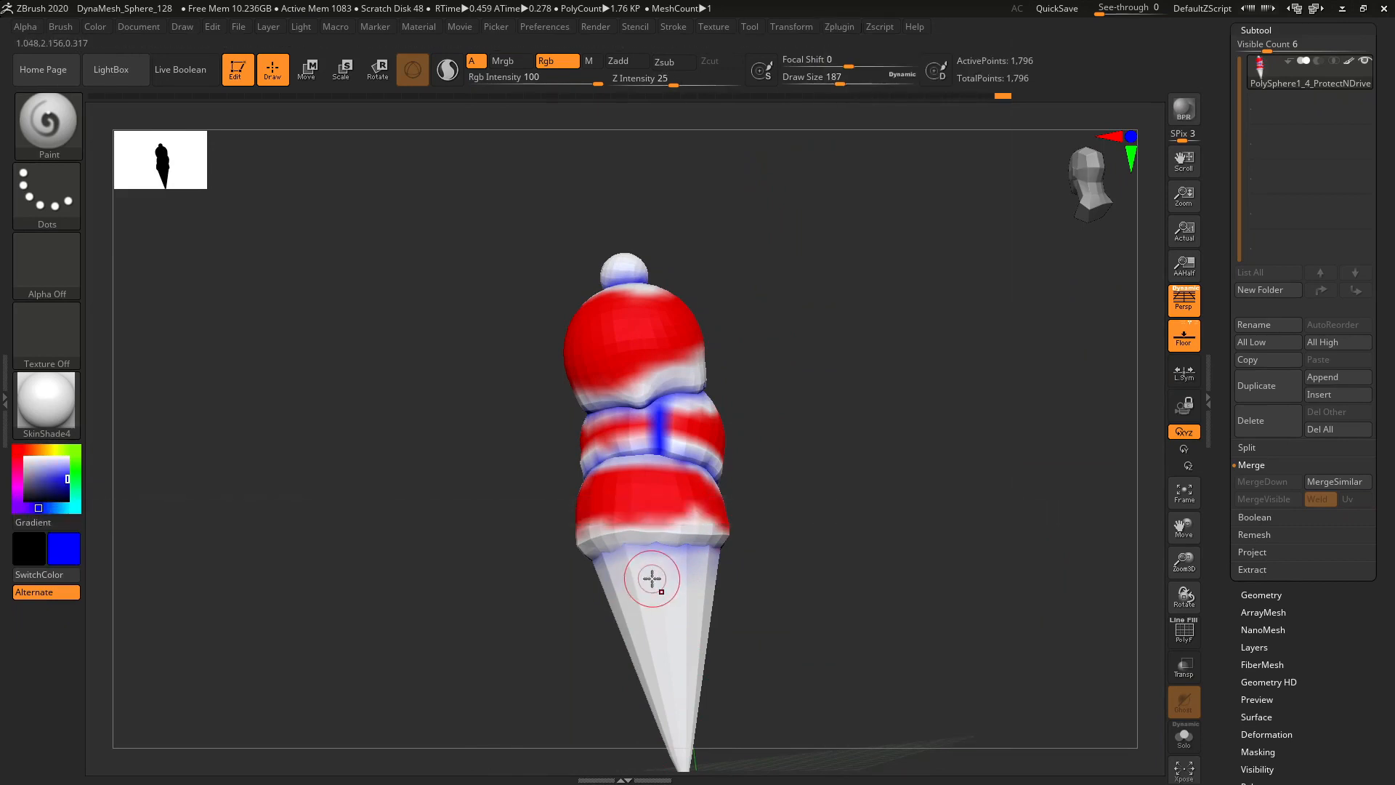
{"action": "key", "text": "s"}
{"action": "left_click_drag", "start_coordinate": [634, 579], "coordinate": [630, 579]}
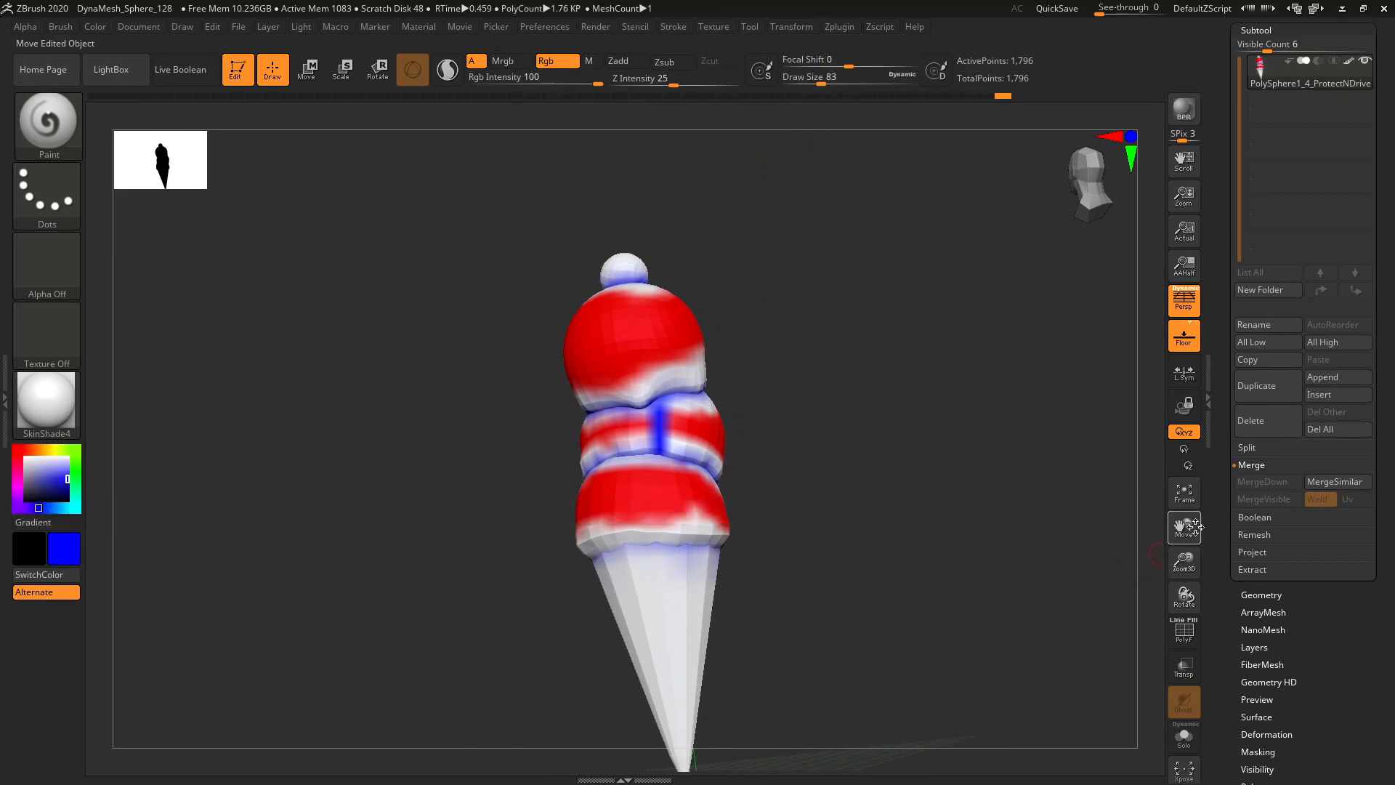
{"action": "mouse_move", "coordinate": [1100, 570]}
{"action": "left_mouse_down"}
{"action": "mouse_move", "coordinate": [1003, 530]}
{"action": "mouse_move", "coordinate": [610, 494]}
{"action": "left_mouse_up"}
{"action": "mouse_move", "coordinate": [682, 469]}
{"action": "left_mouse_down"}
{"action": "mouse_move", "coordinate": [697, 476]}
{"action": "mouse_move", "coordinate": [704, 581]}
{"action": "mouse_move", "coordinate": [745, 697]}
{"action": "left_mouse_up"}
{"action": "mouse_move", "coordinate": [785, 690]}
{"action": "left_mouse_down"}
{"action": "mouse_move", "coordinate": [875, 639]}
{"action": "mouse_move", "coordinate": [801, 663]}
{"action": "mouse_move", "coordinate": [633, 638]}
{"action": "left_mouse_up"}
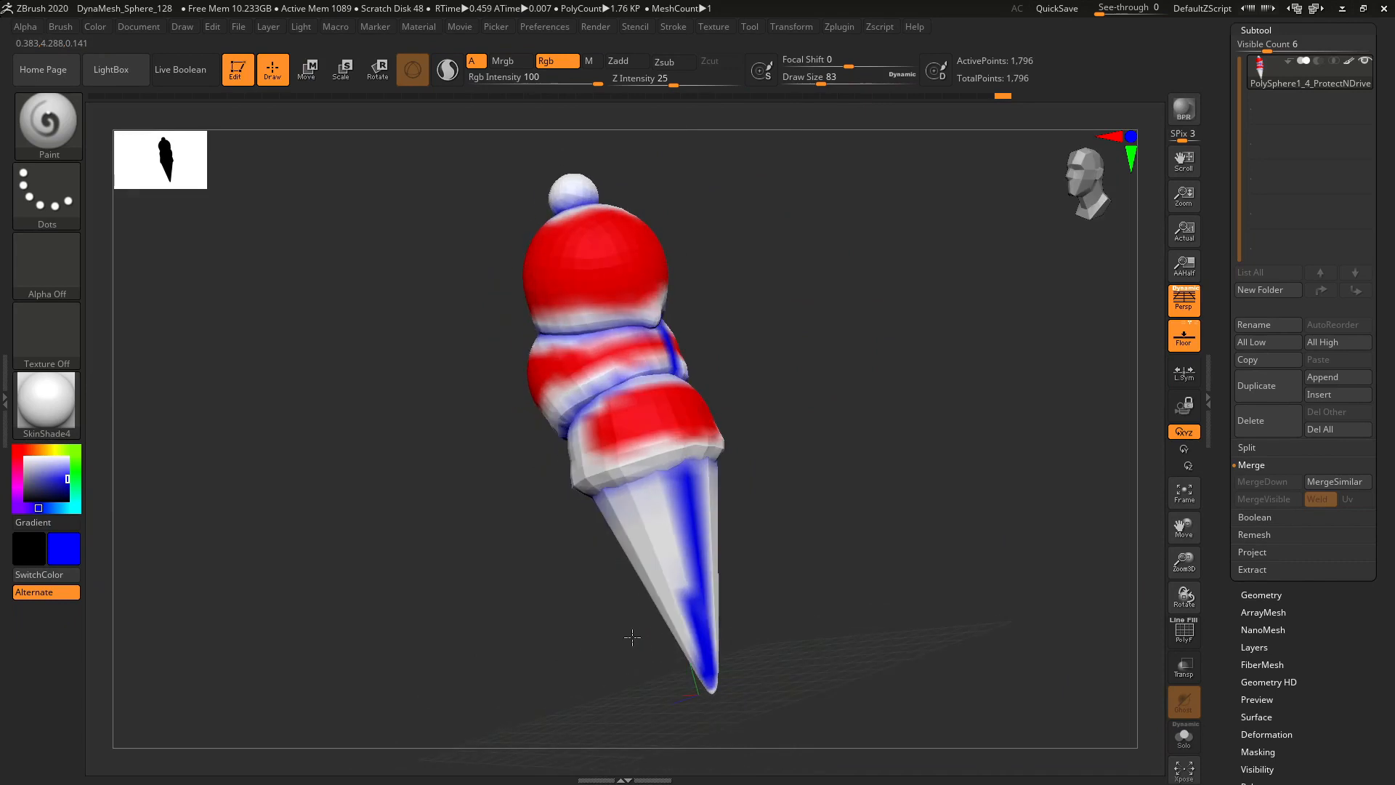
- Unwrap the painted ice cream subtool with UV Master
{"action": "left_click", "coordinate": [842, 27]}
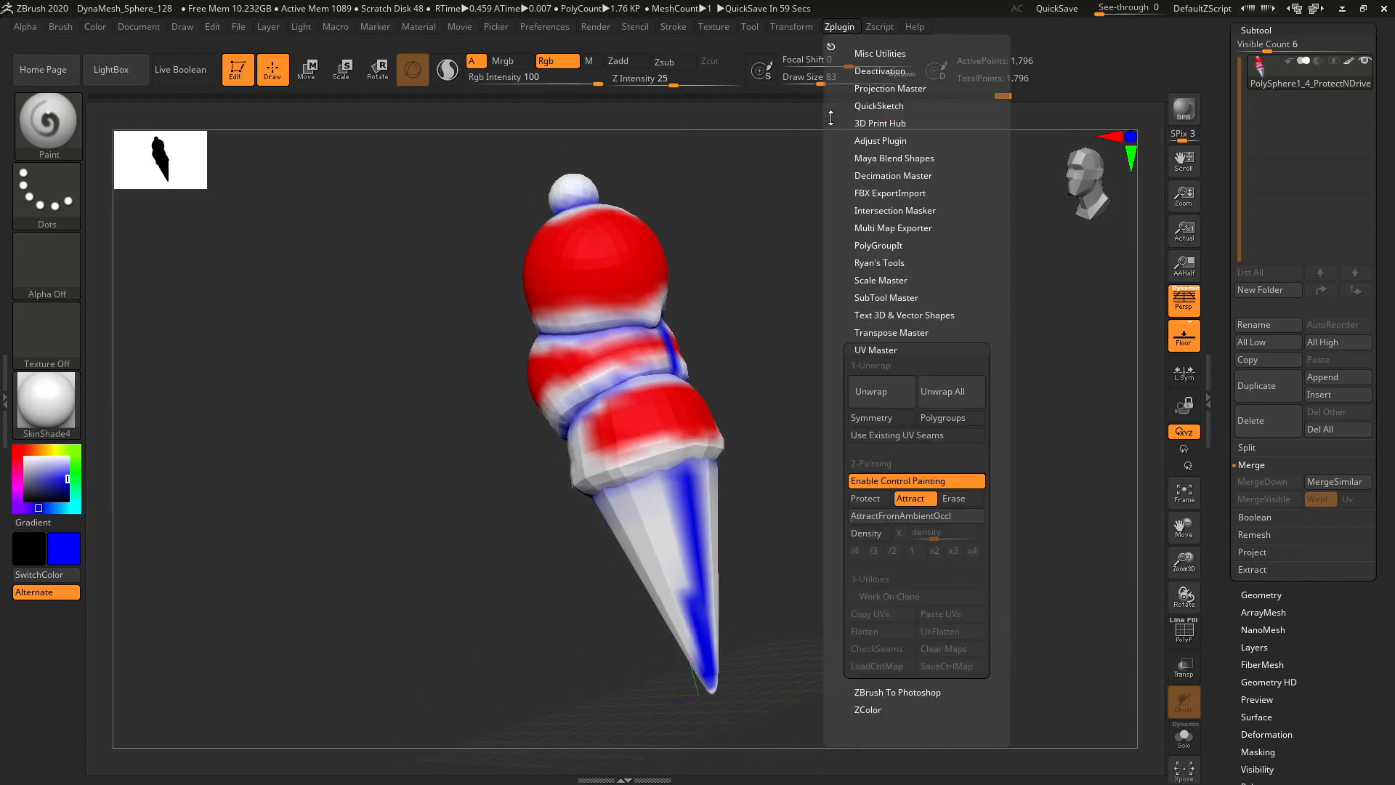
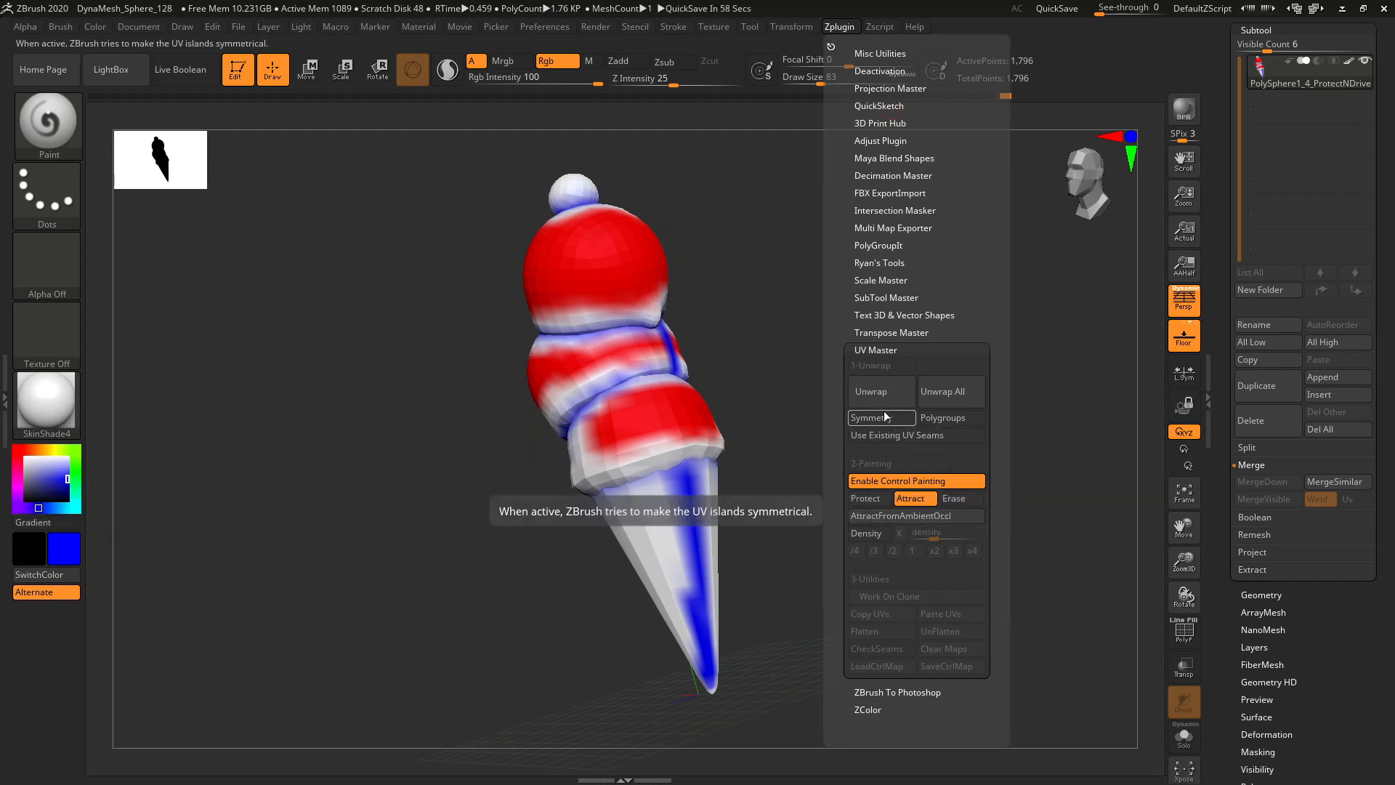
{"action": "left_click", "coordinate": [839, 27]}
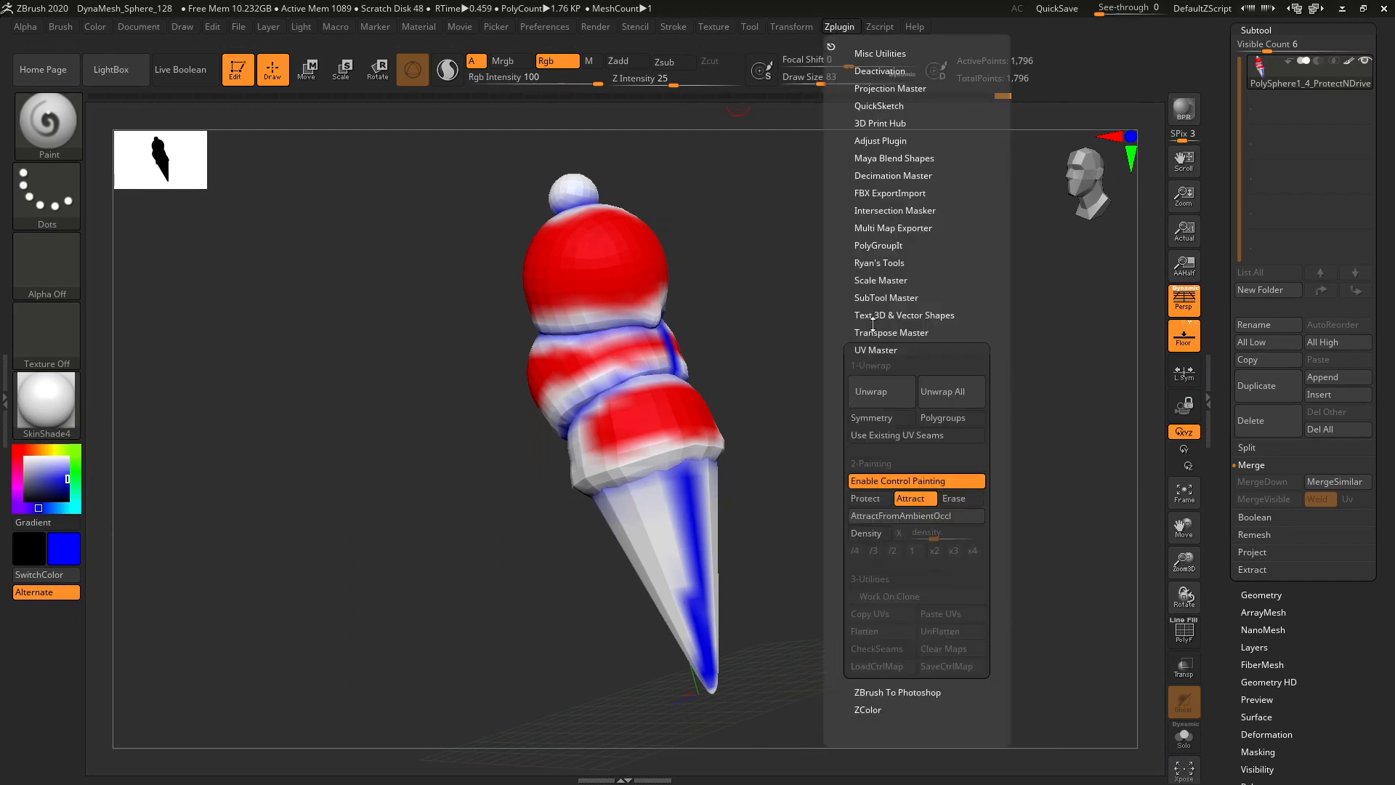
{"action": "left_click", "coordinate": [882, 396]}
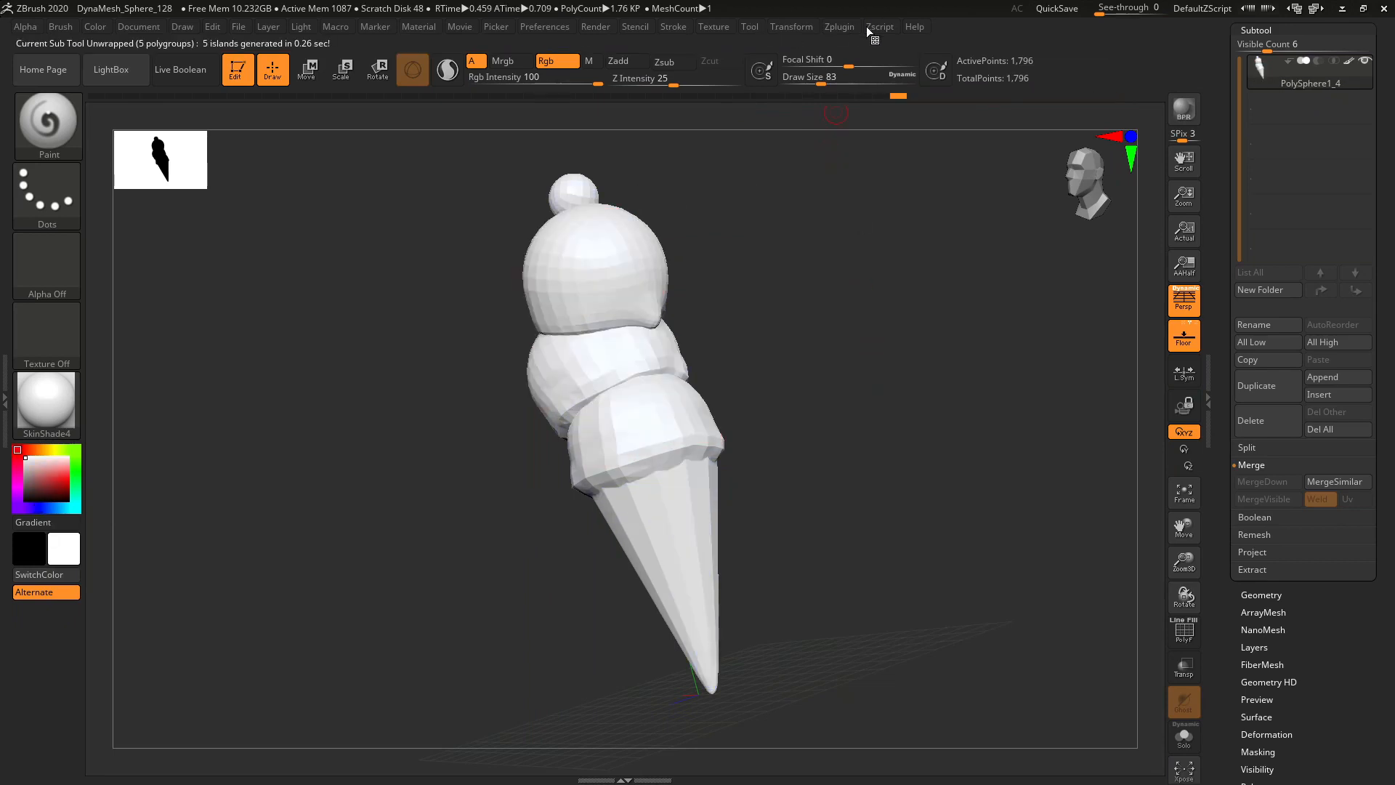
- Flatten the unwrapped UVs, isolate the purple cone island and examine its shape and edges up close
{"action": "left_click", "coordinate": [840, 27]}
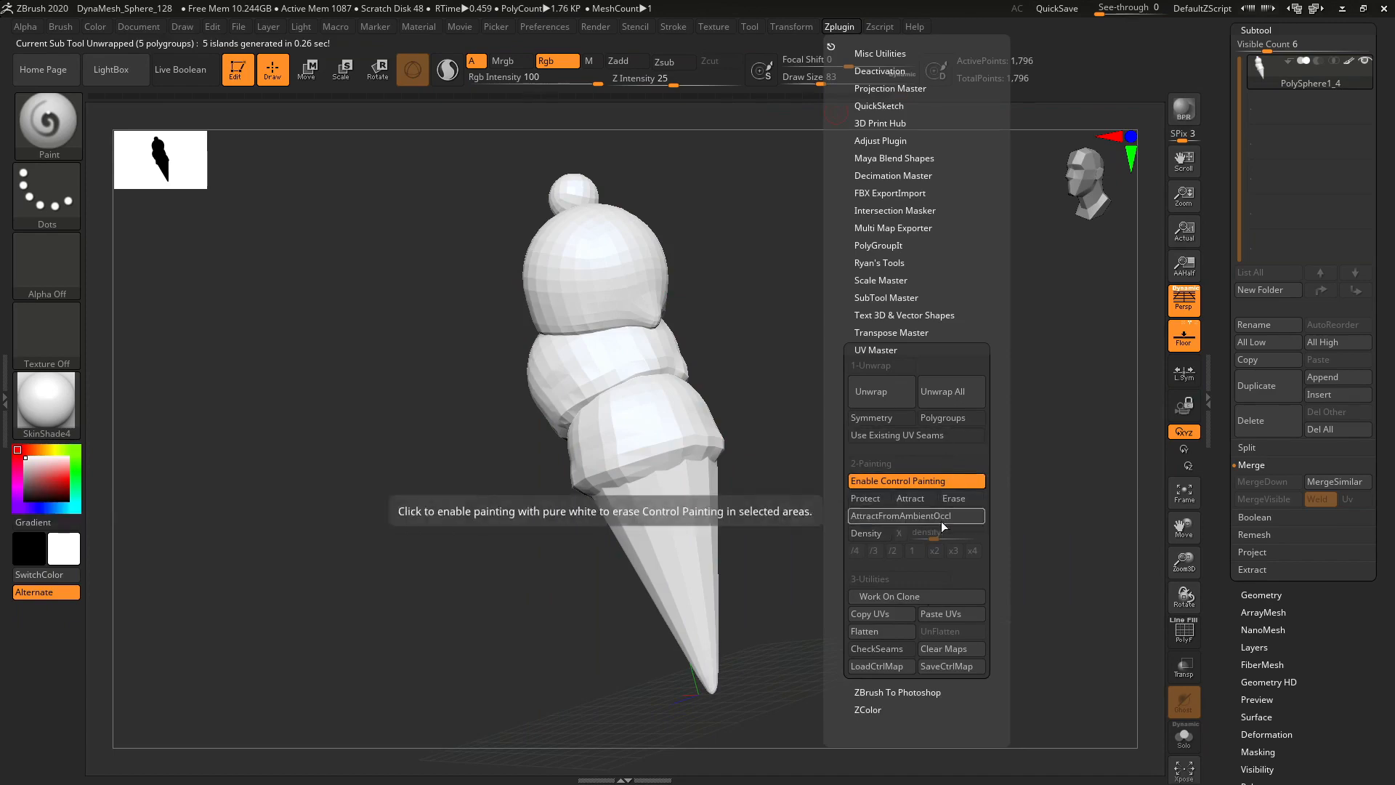
{"action": "left_click", "coordinate": [868, 632]}
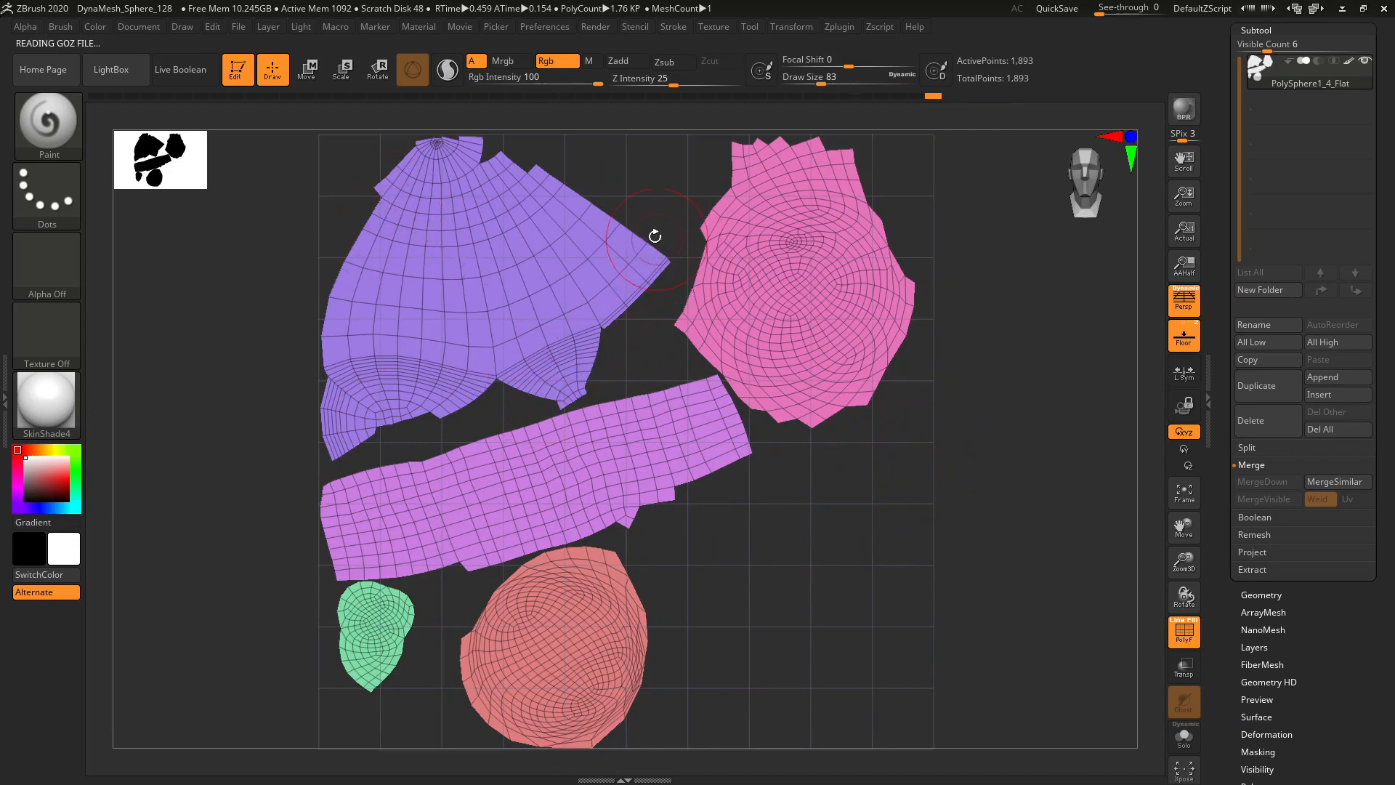
{"action": "left_click_drag", "start_coordinate": [520, 171], "coordinate": [657, 240]}
{"action": "key", "text": "ctrl"}
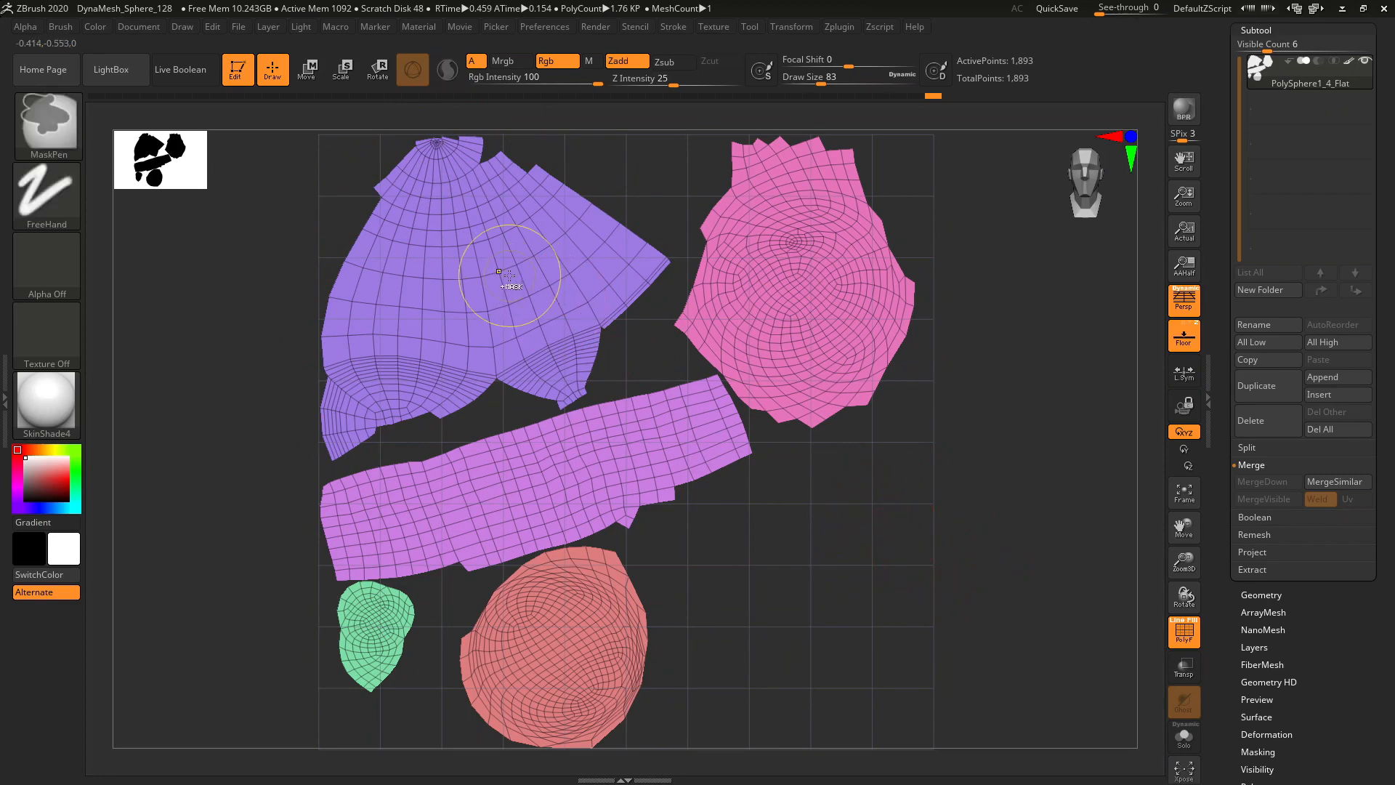
{"action": "key", "text": "ctrl+shift"}
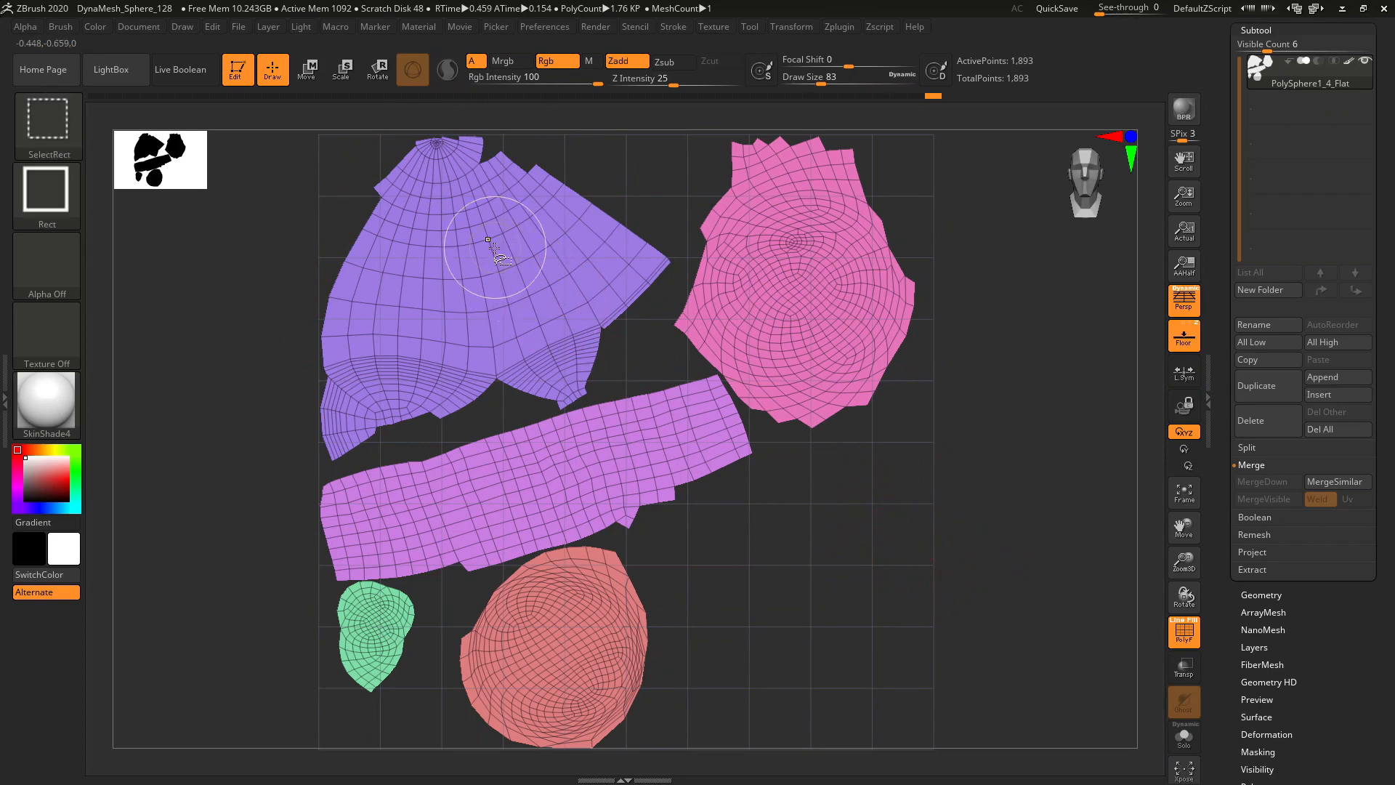
{"action": "left_click", "coordinate": [494, 251], "text": "ctrl+shift"}
{"action": "key", "text": "f"}
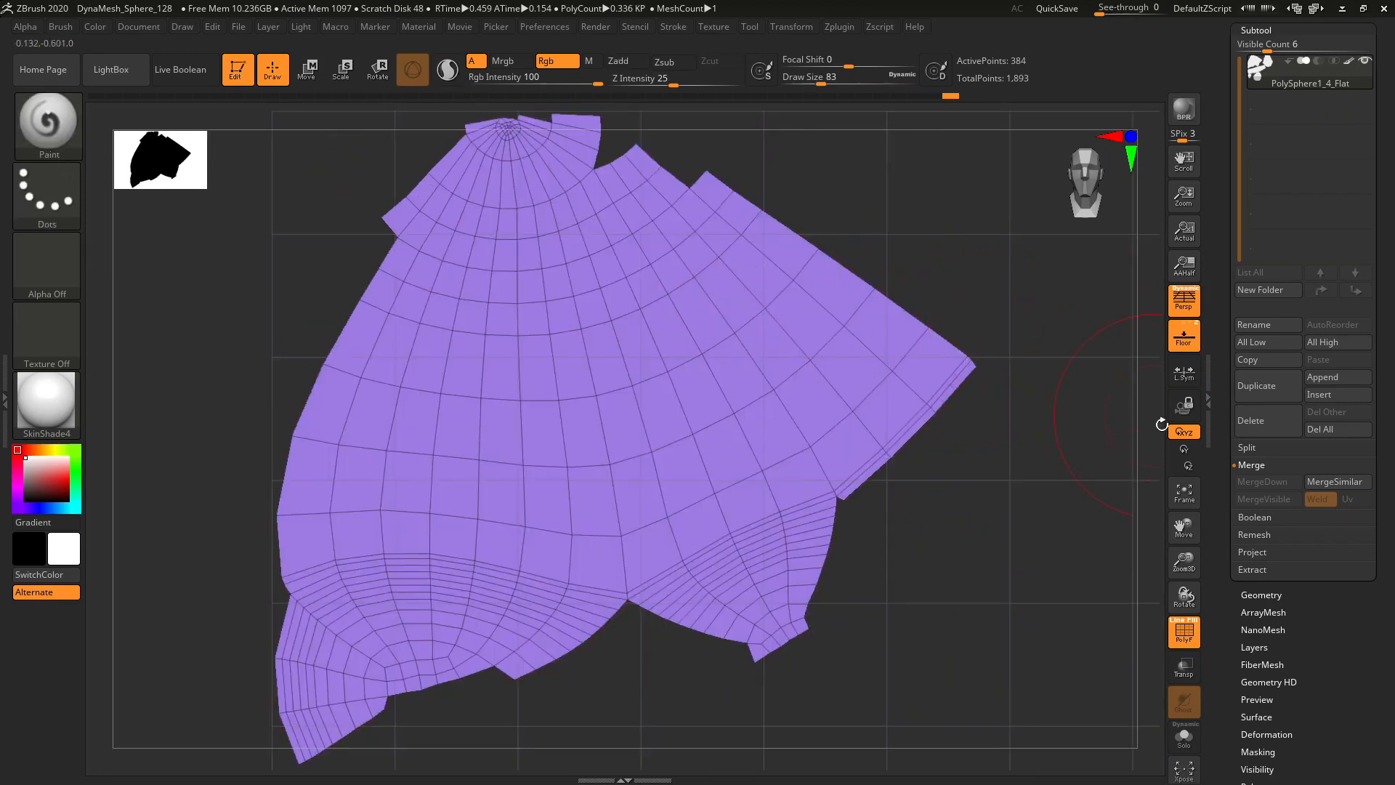
{"action": "mouse_move", "coordinate": [1184, 521]}
{"action": "left_mouse_down"}
{"action": "mouse_move", "coordinate": [1211, 589]}
{"action": "mouse_move", "coordinate": [1185, 574]}
{"action": "mouse_move", "coordinate": [1184, 538]}
{"action": "left_mouse_up"}
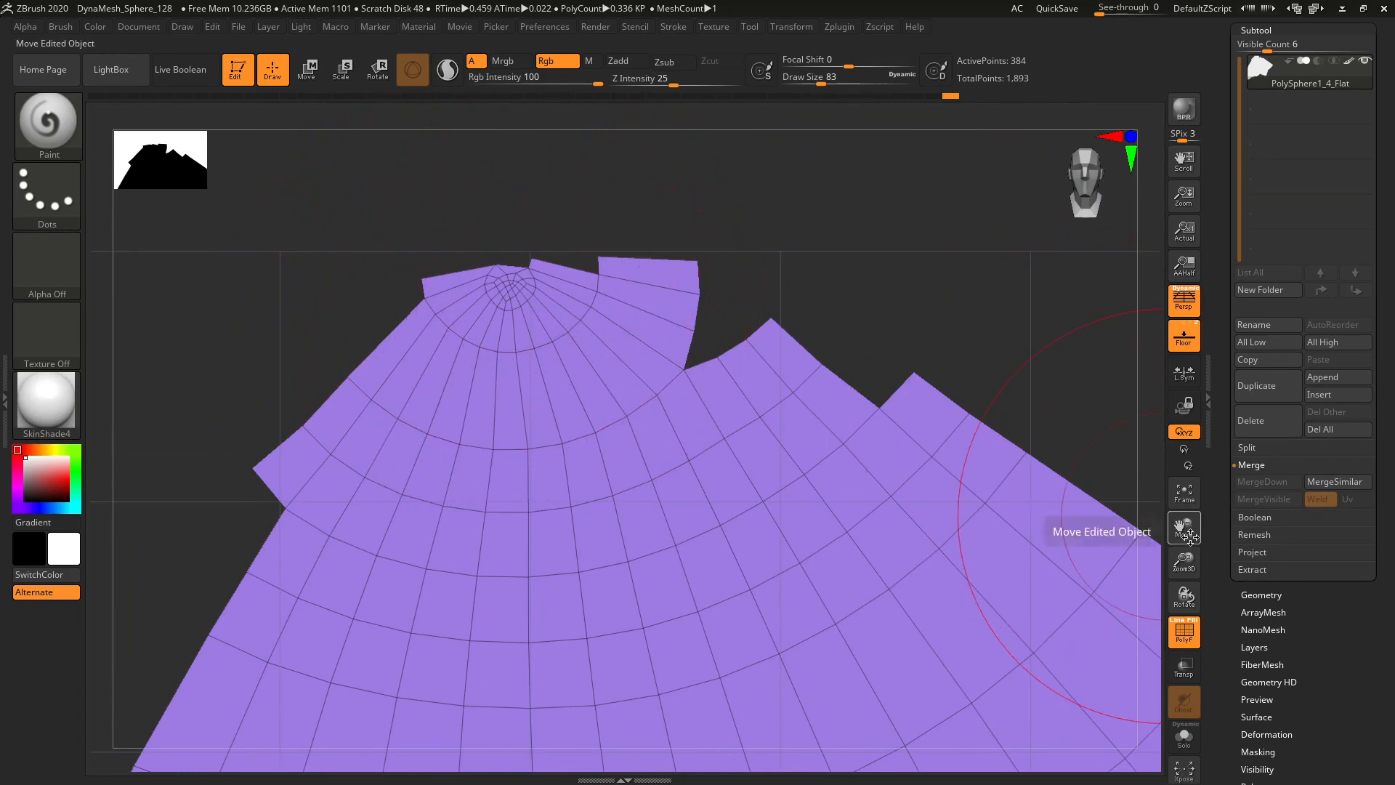
{"action": "left_click_drag", "start_coordinate": [1187, 536], "coordinate": [1184, 581]}
{"action": "mouse_move", "coordinate": [1075, 436]}
{"action": "left_mouse_down"}
{"action": "mouse_move", "coordinate": [1049, 302]}
{"action": "mouse_move", "coordinate": [1015, 311]}
{"action": "left_mouse_up"}
- Show all UV islands again, examine the full layout and unflatten the subtool back to its 3D shape
{"action": "key", "text": "ctrl+shift"}
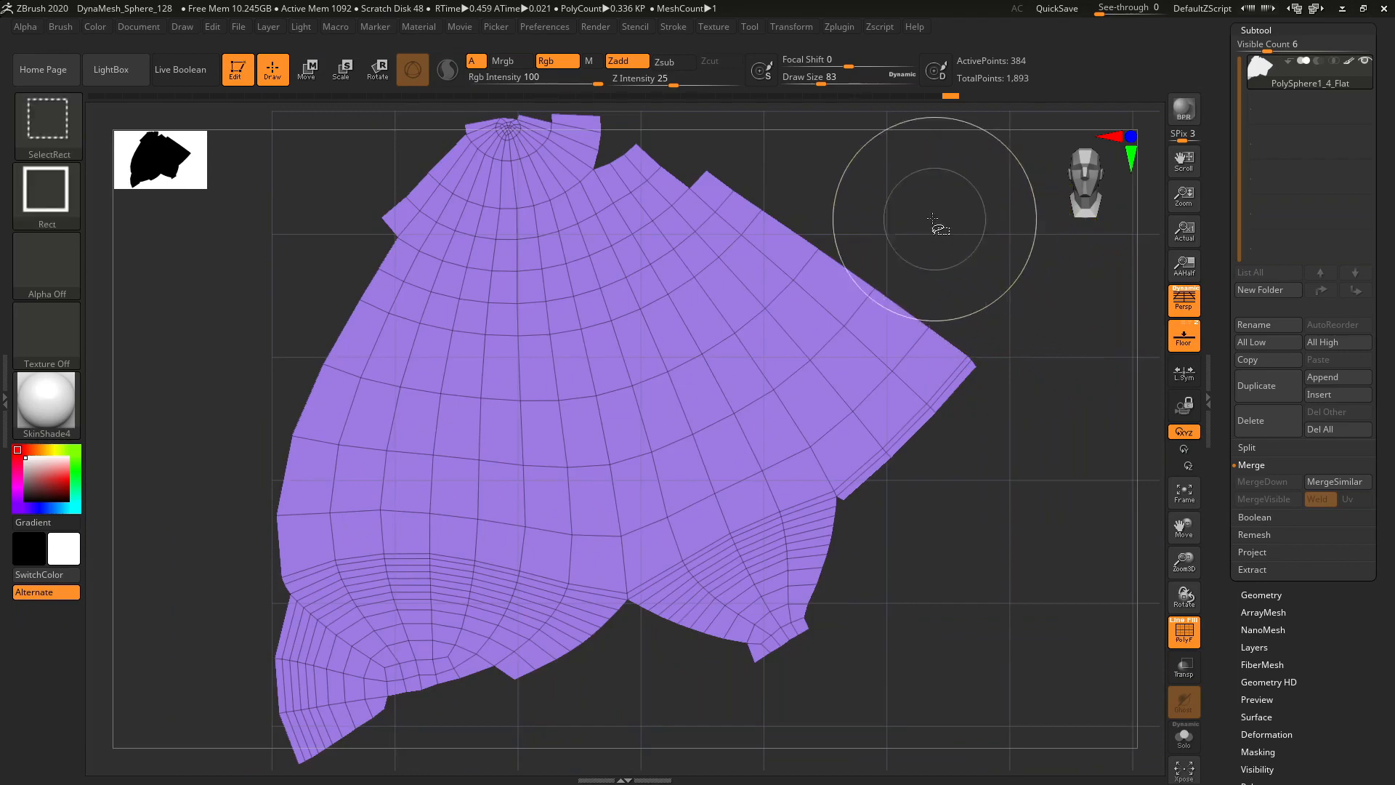
{"action": "left_click", "coordinate": [934, 221], "text": "ctrl+shift"}
{"action": "left_click_drag", "start_coordinate": [1189, 570], "coordinate": [1125, 477]}
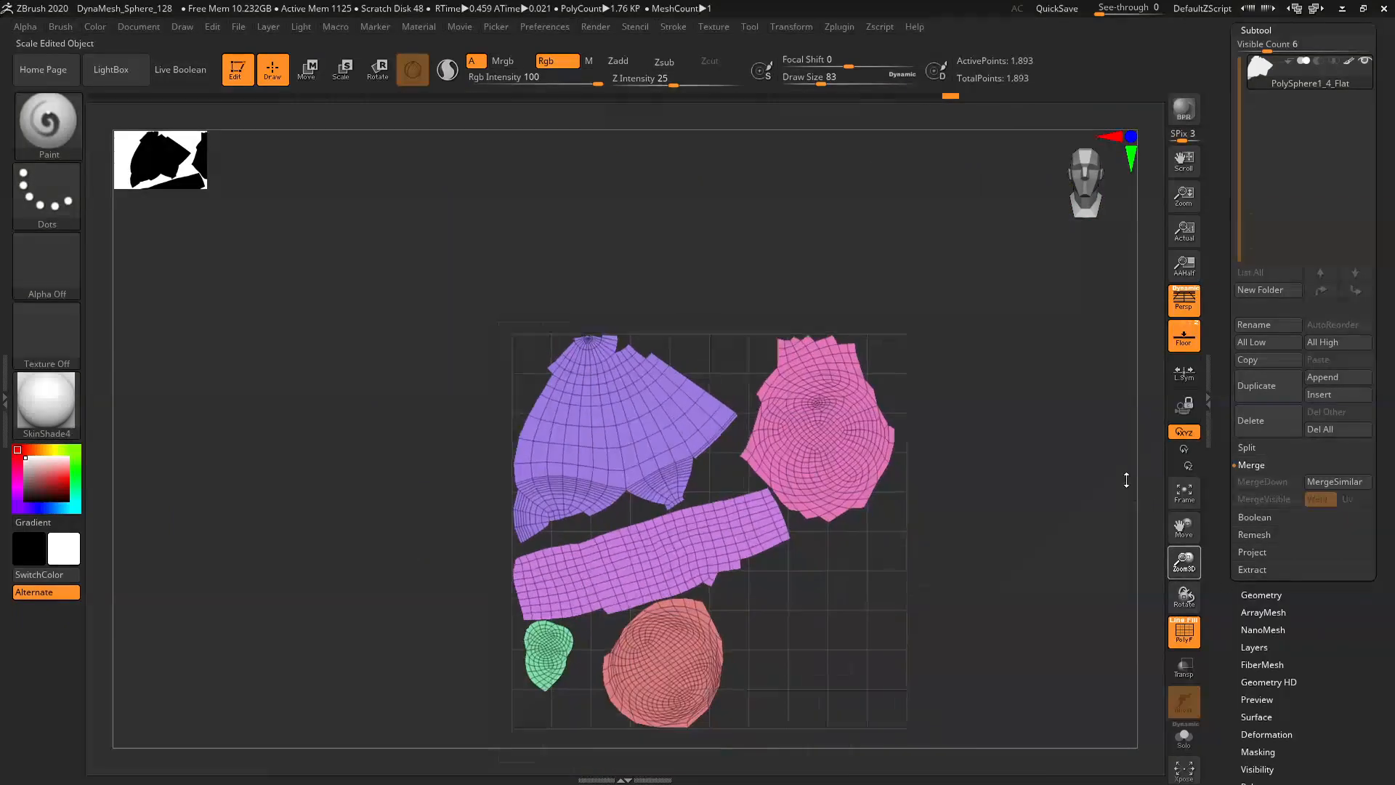
{"action": "left_click_drag", "start_coordinate": [1184, 527], "coordinate": [1151, 463]}
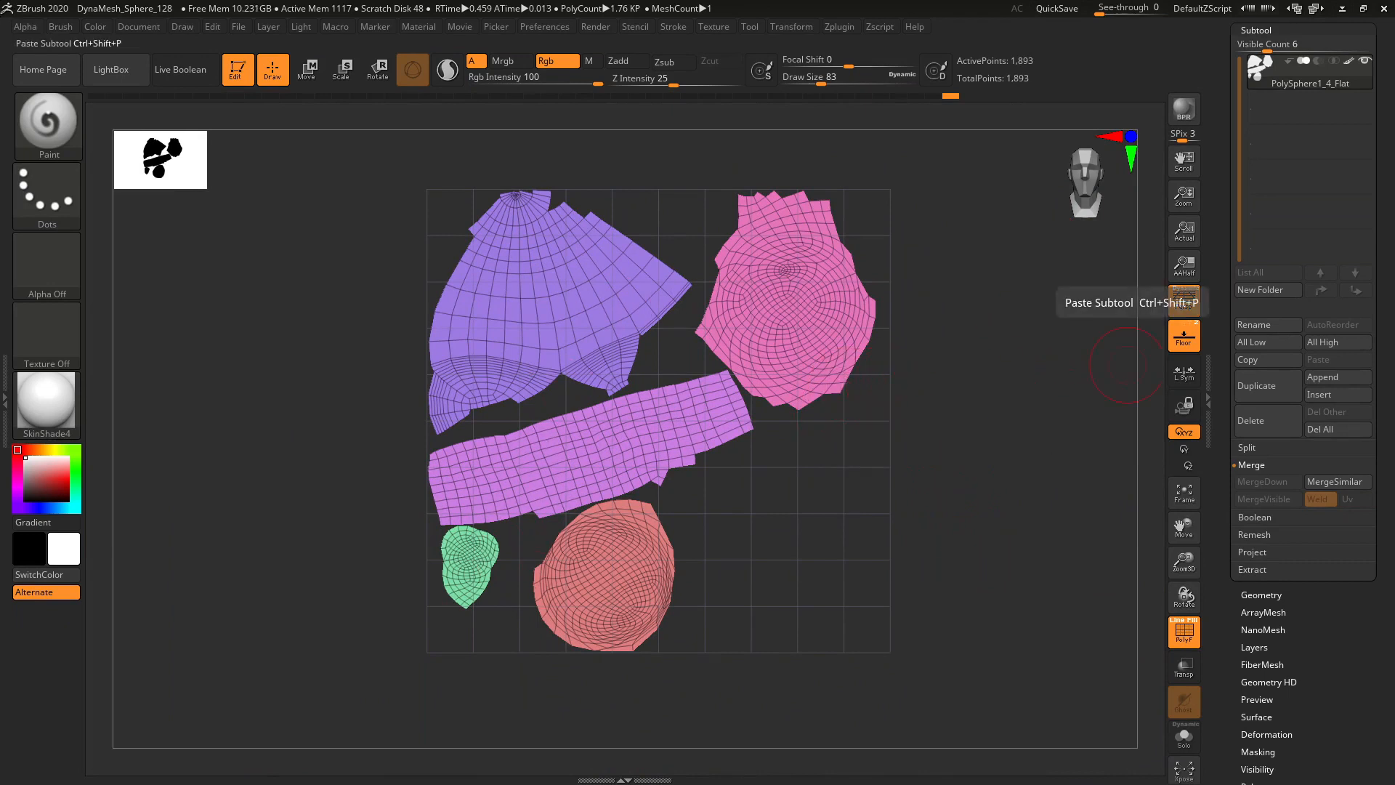
{"action": "left_click", "coordinate": [836, 26]}
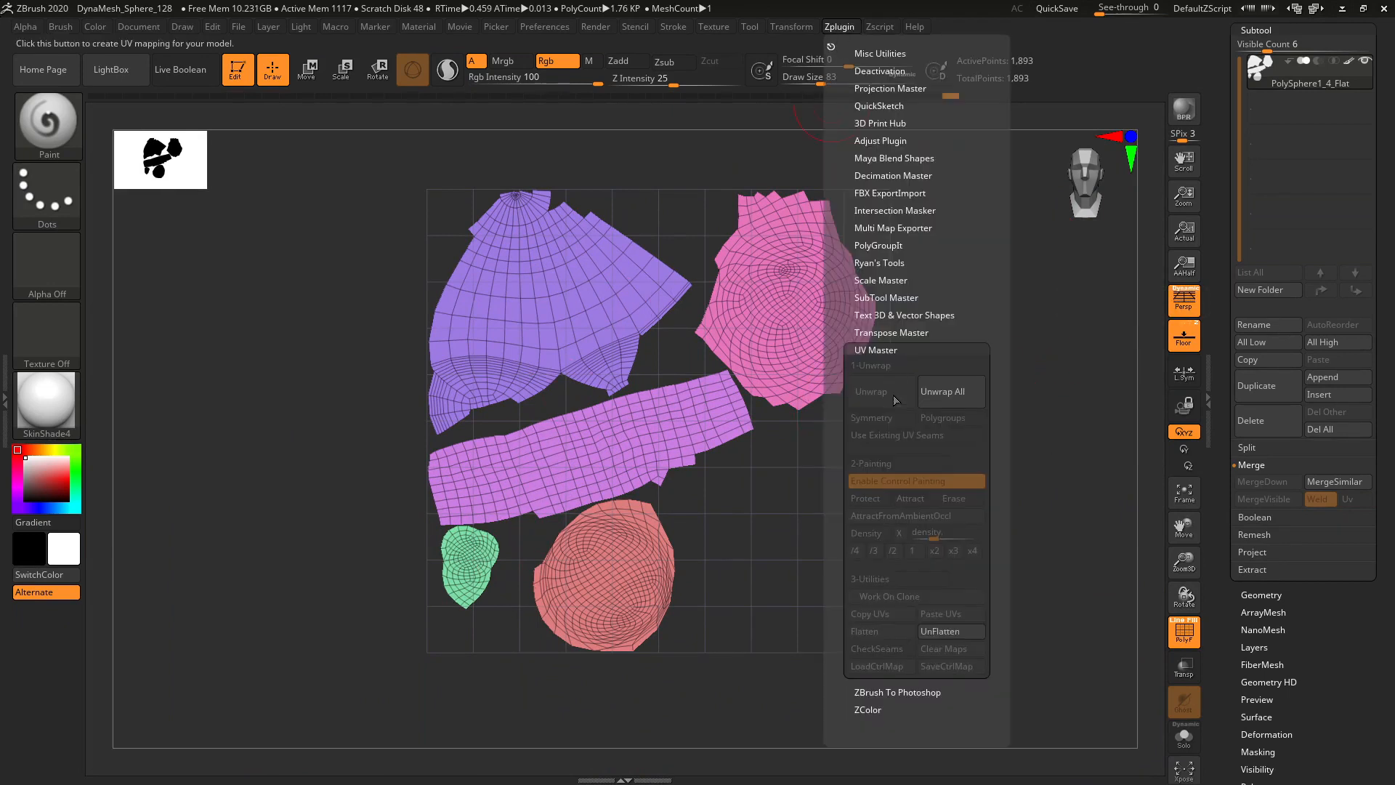
{"action": "left_click", "coordinate": [941, 629]}
{"action": "left_click_drag", "start_coordinate": [1011, 476], "coordinate": [945, 439]}
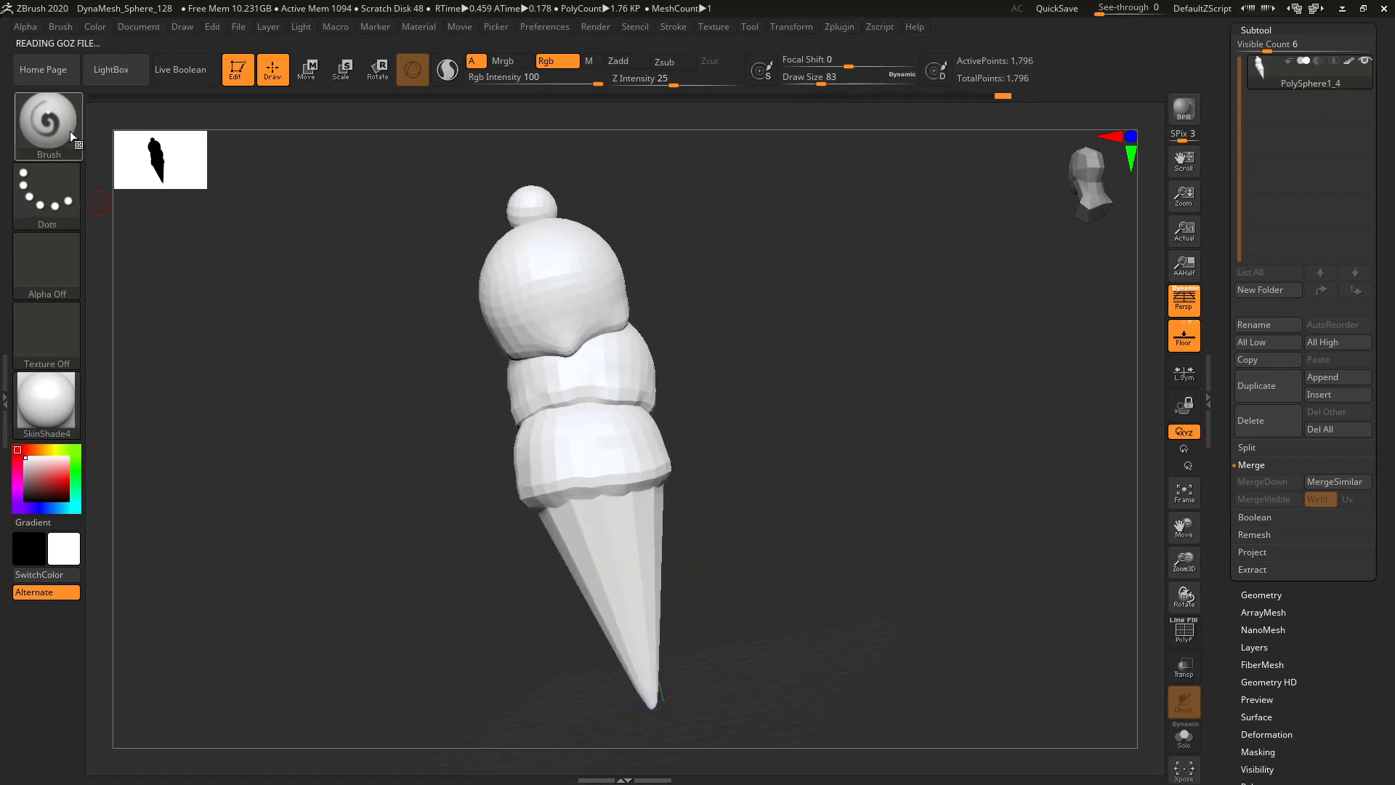
{"action": "mouse_move", "coordinate": [787, 349]}
{"action": "left_mouse_down"}
{"action": "mouse_move", "coordinate": [879, 390]}
{"action": "mouse_move", "coordinate": [929, 368]}
{"action": "mouse_move", "coordinate": [843, 397]}
{"action": "left_mouse_up"}
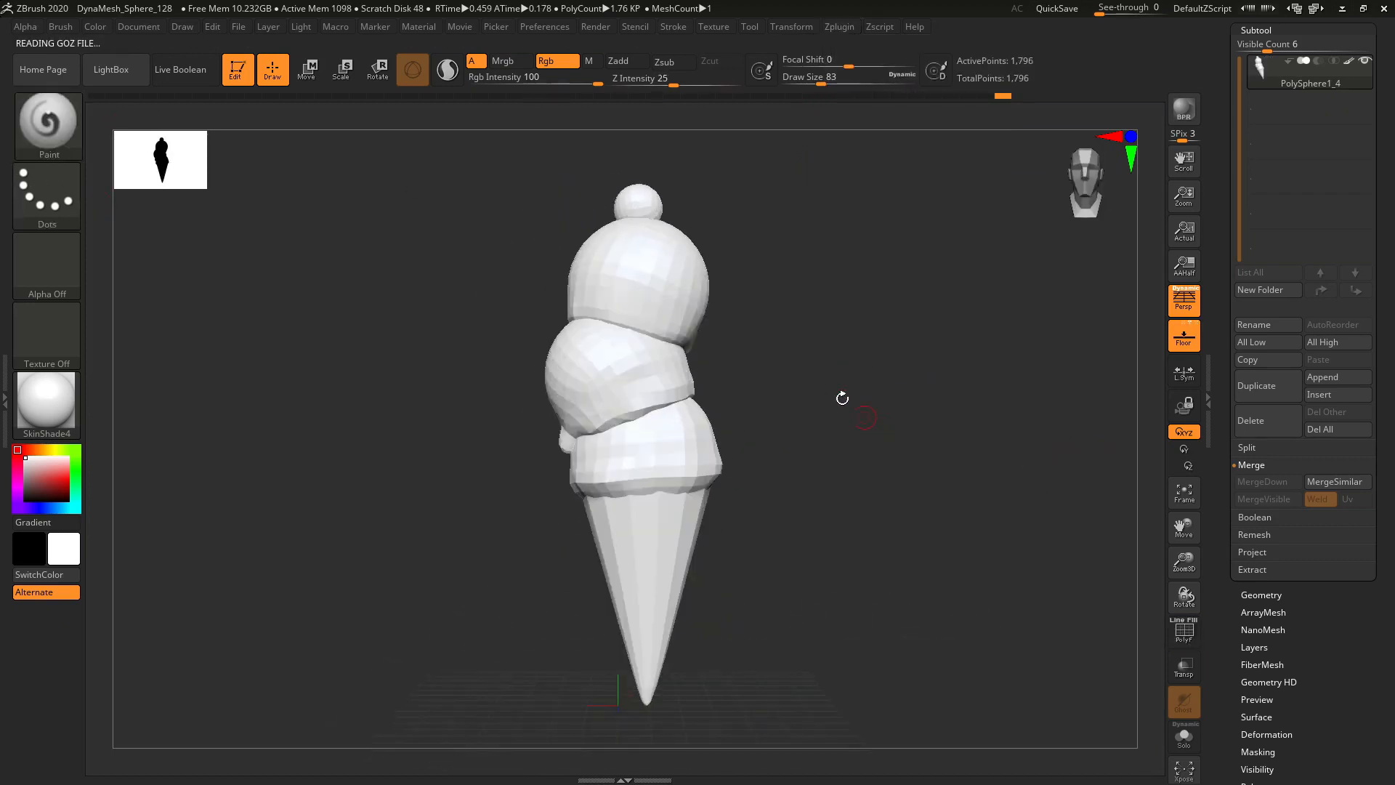
{"action": "left_click_drag", "start_coordinate": [942, 420], "coordinate": [1013, 389]}
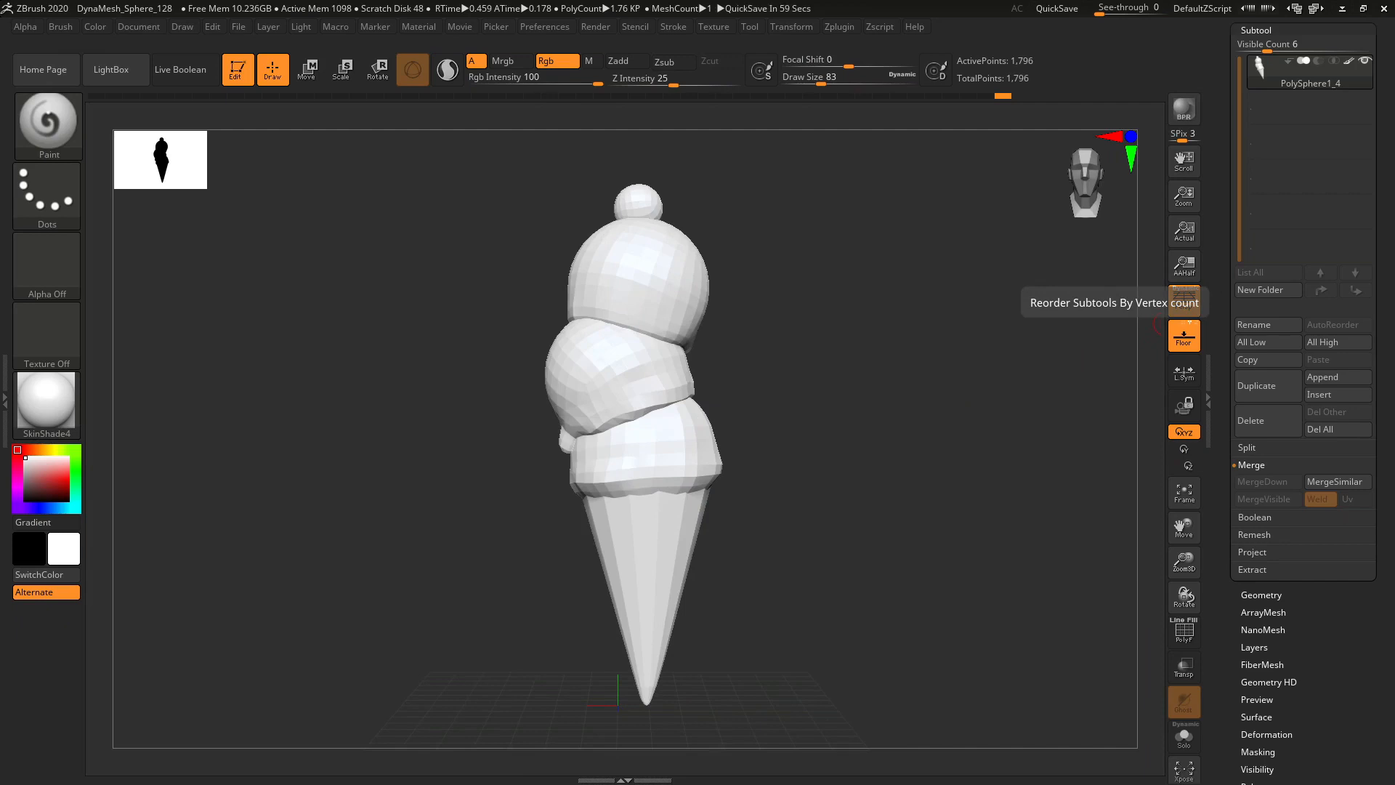
- Divide the ice cream mesh four times to reach subdivision level 5
{"action": "scroll", "coordinate": [1229, 321], "scroll_direction": "down", "scroll_amount": 5}
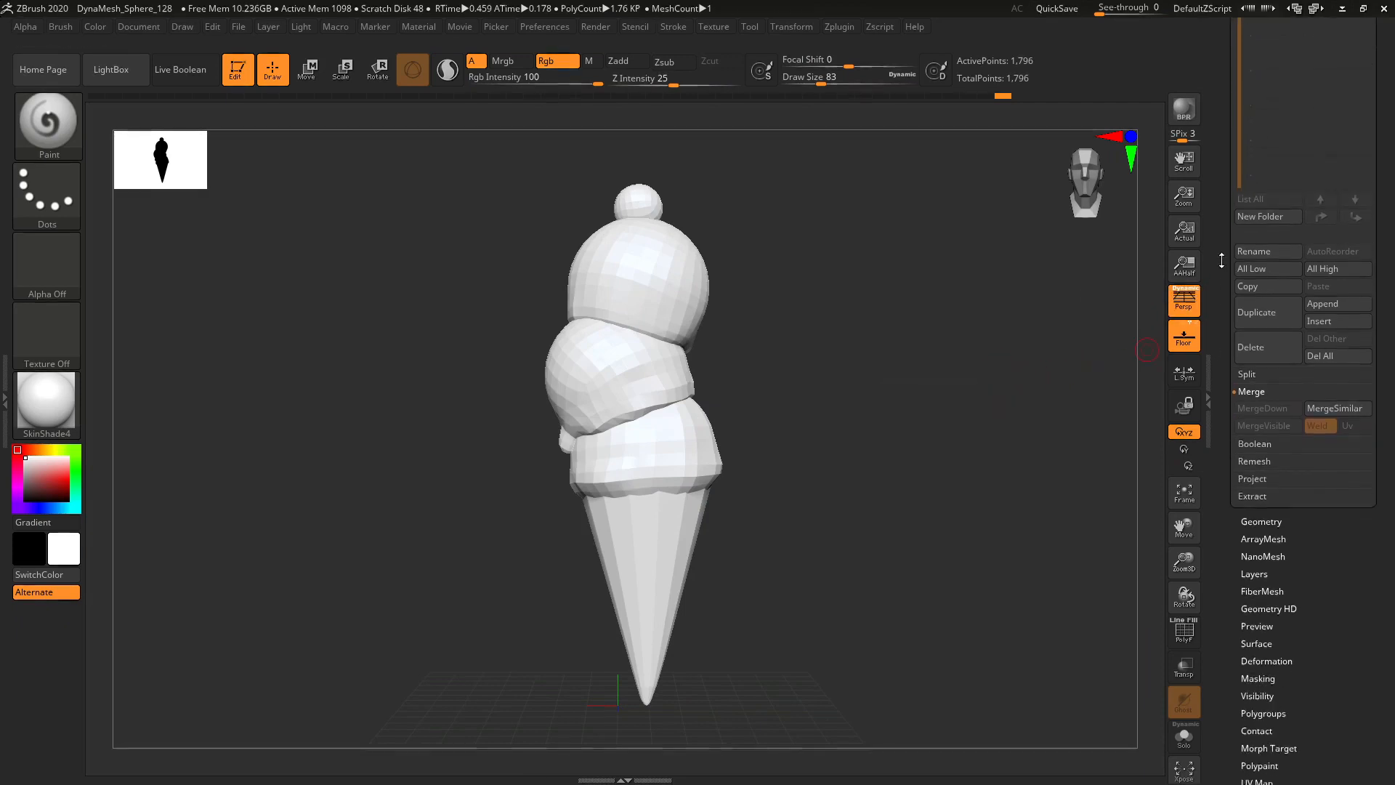
{"action": "left_click", "coordinate": [1251, 354]}
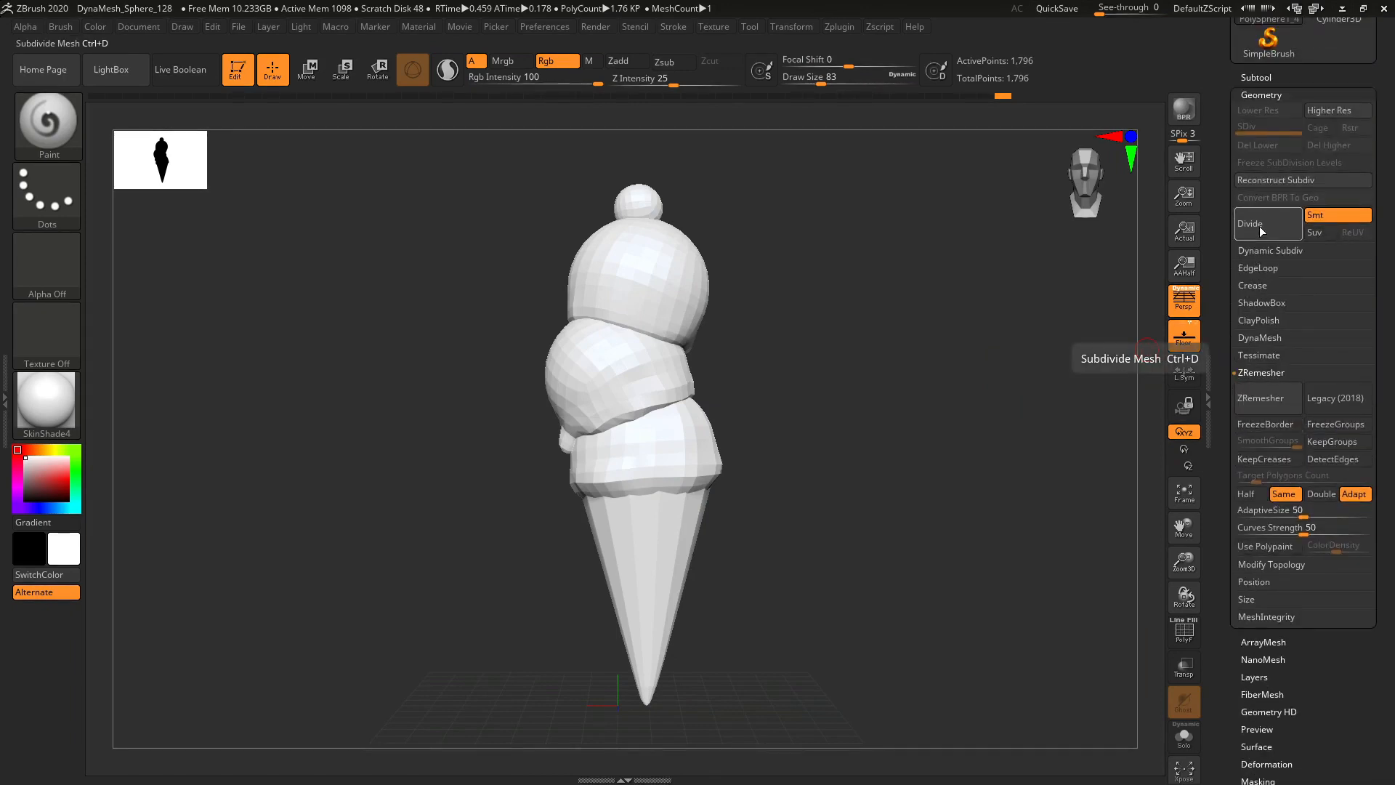
{"action": "left_click", "coordinate": [1260, 222]}
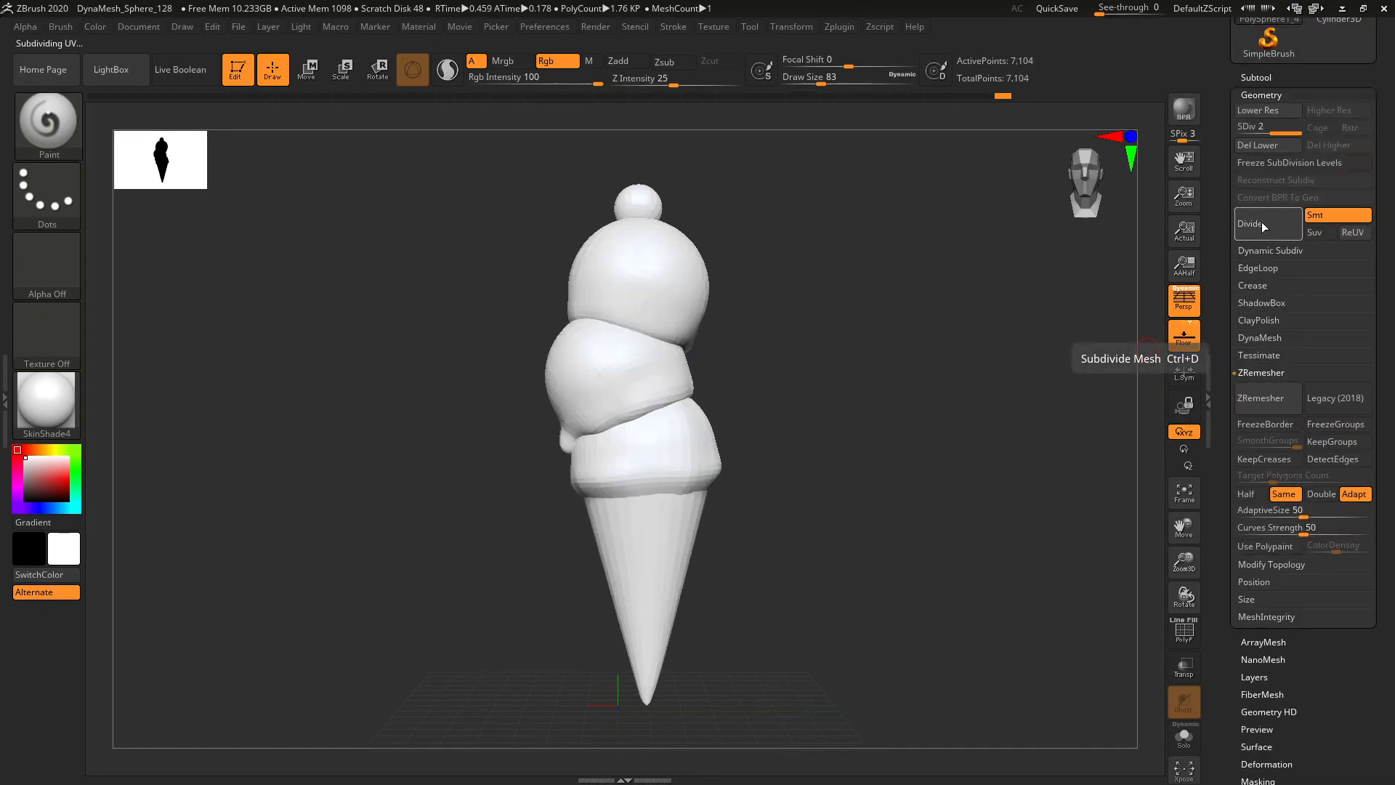
{"action": "left_click", "coordinate": [1262, 222]}
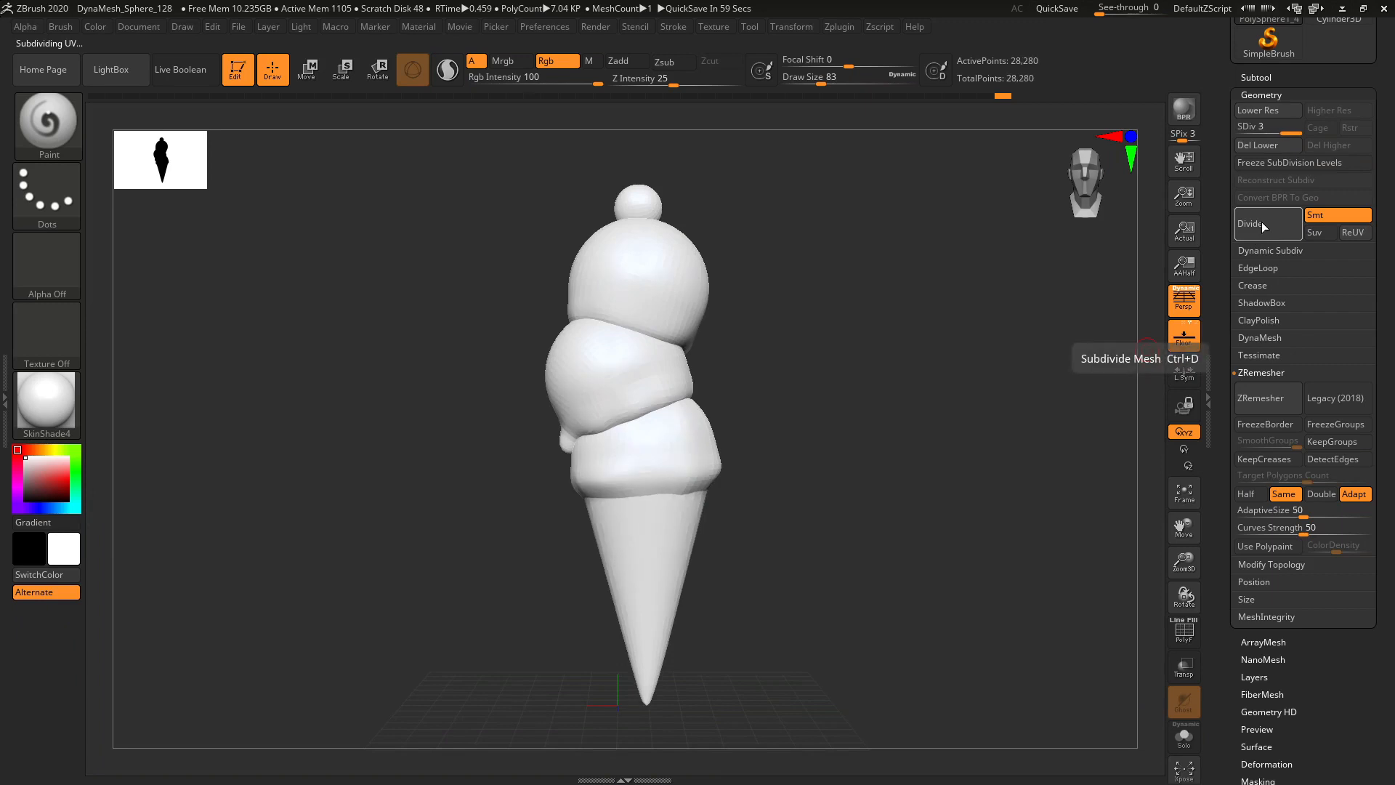
{"action": "left_click", "coordinate": [1262, 222]}
{"action": "left_click", "coordinate": [1263, 223]}
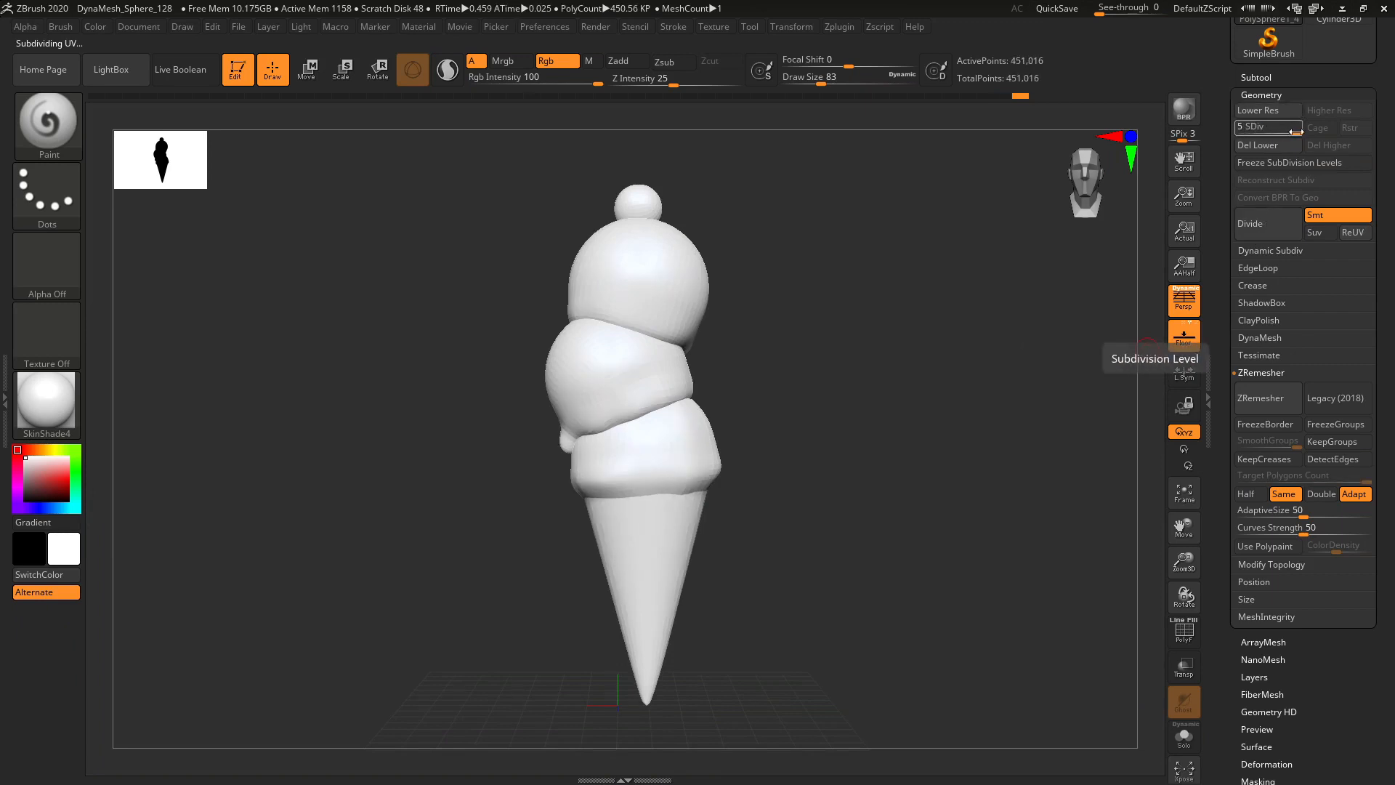
- Temporarily show the polyframe to examine the subdivided wireframe and polygroups up close around the middle scoop
{"action": "left_click", "coordinate": [1184, 631]}
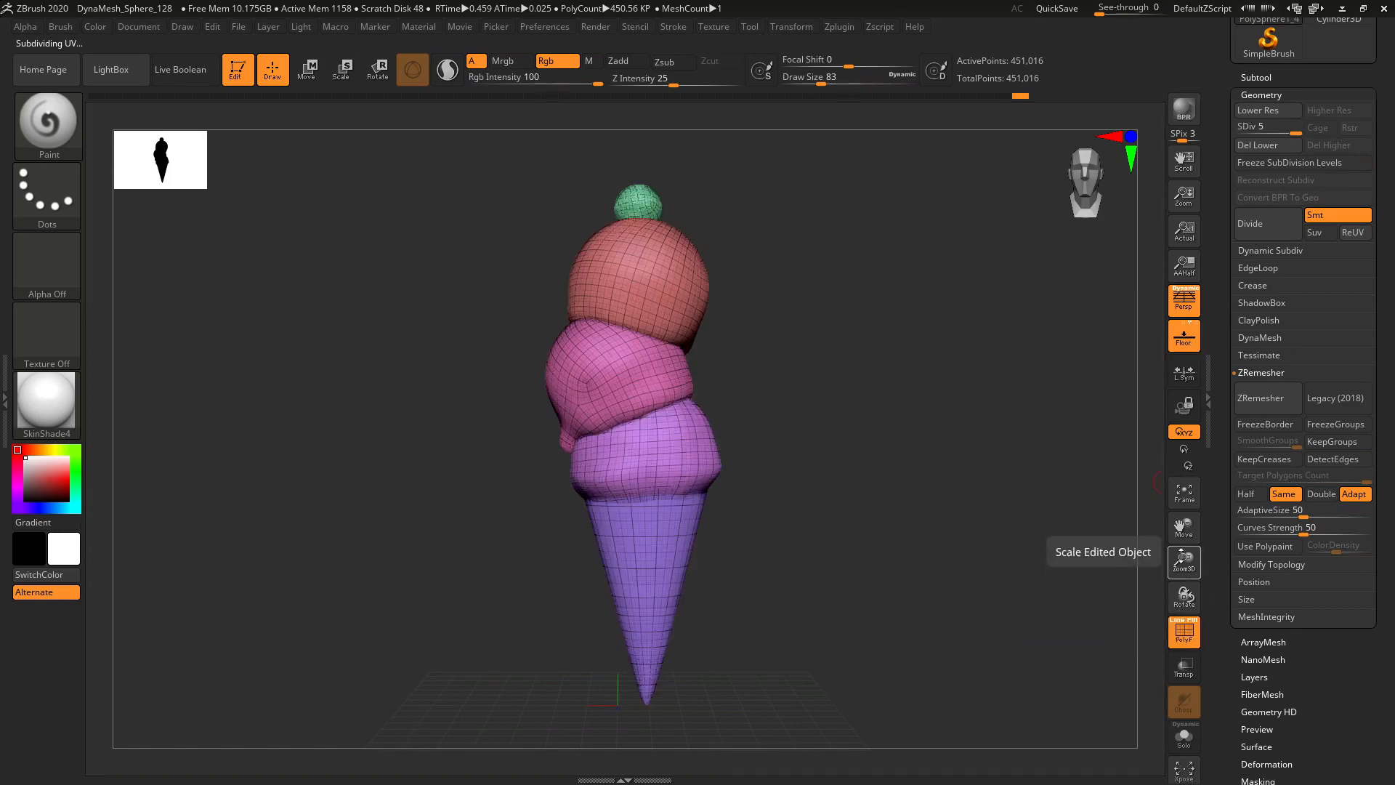
{"action": "left_click_drag", "start_coordinate": [1183, 561], "coordinate": [1229, 665]}
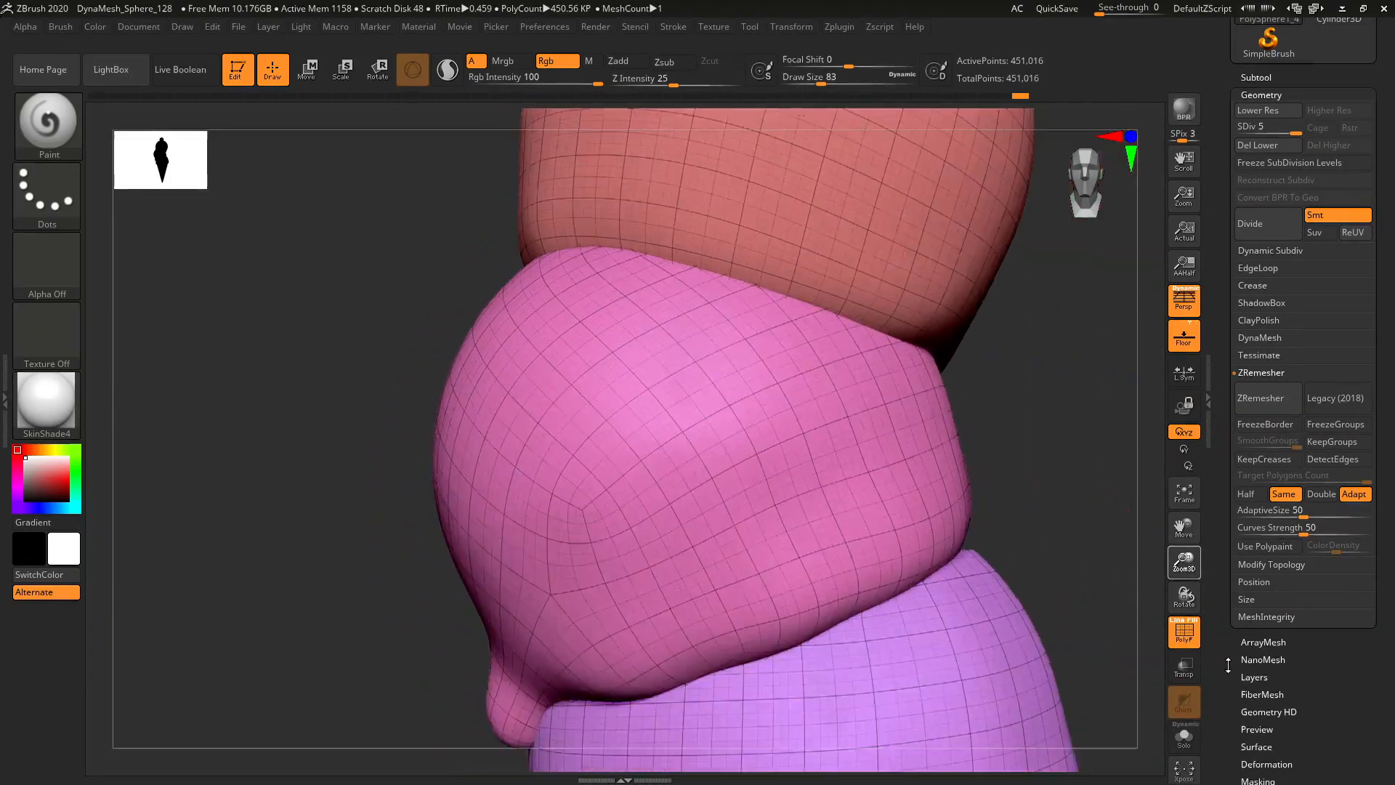
{"action": "key", "text": "f"}
{"action": "left_click", "coordinate": [1183, 631]}
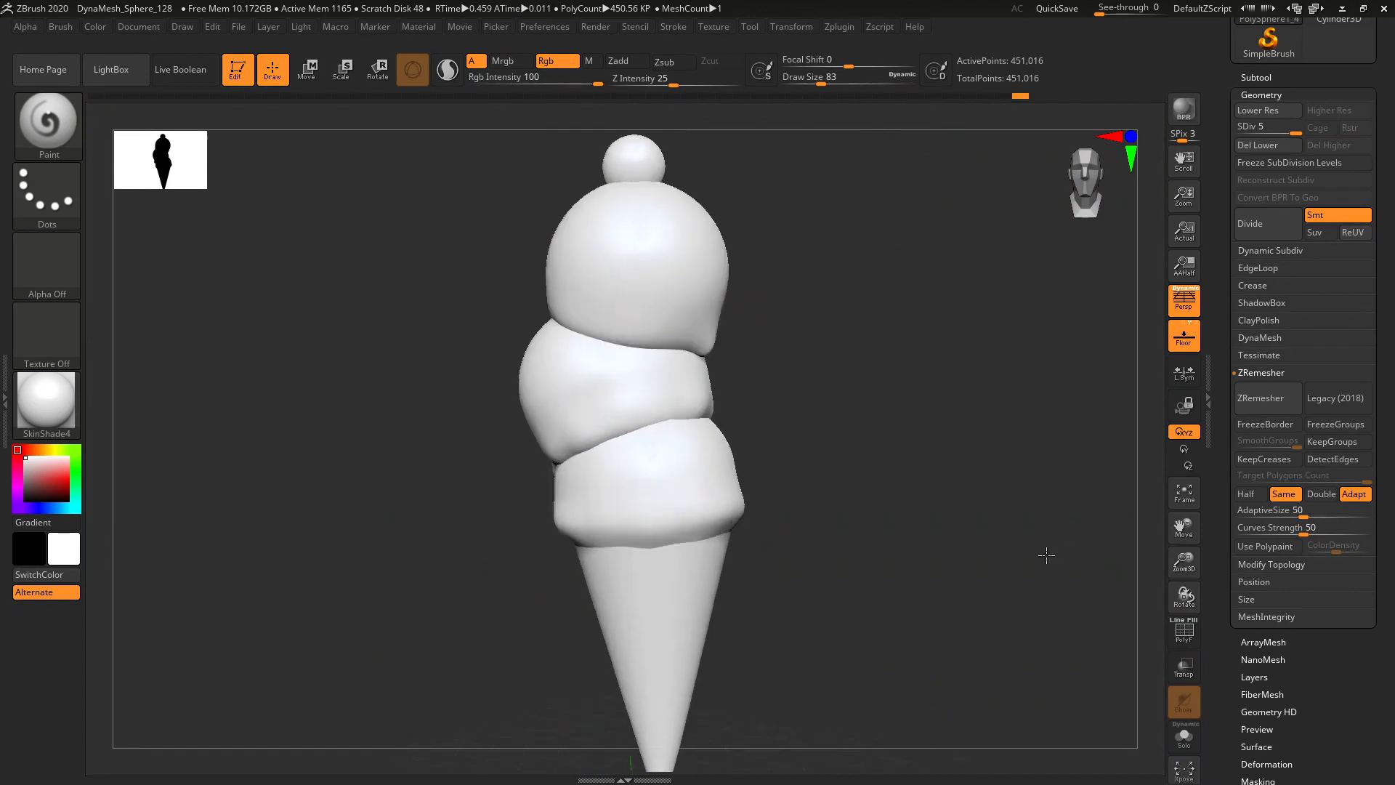
- View the ice cream from behind and run a BPR render to check the smoothed surface
{"action": "left_click_drag", "start_coordinate": [1047, 555], "coordinate": [938, 542]}
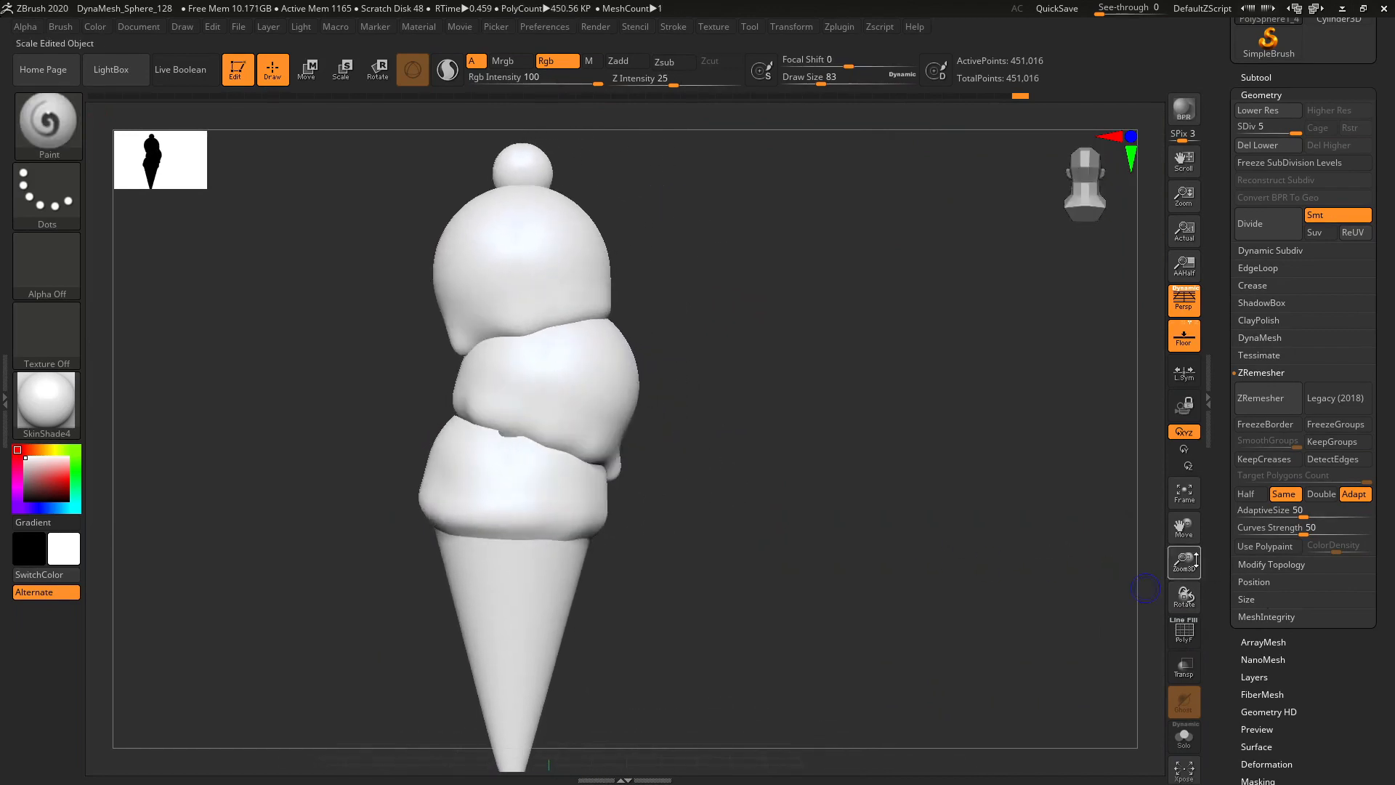
{"action": "left_click_drag", "start_coordinate": [1146, 589], "coordinate": [1163, 509]}
{"action": "left_click", "coordinate": [1184, 109]}
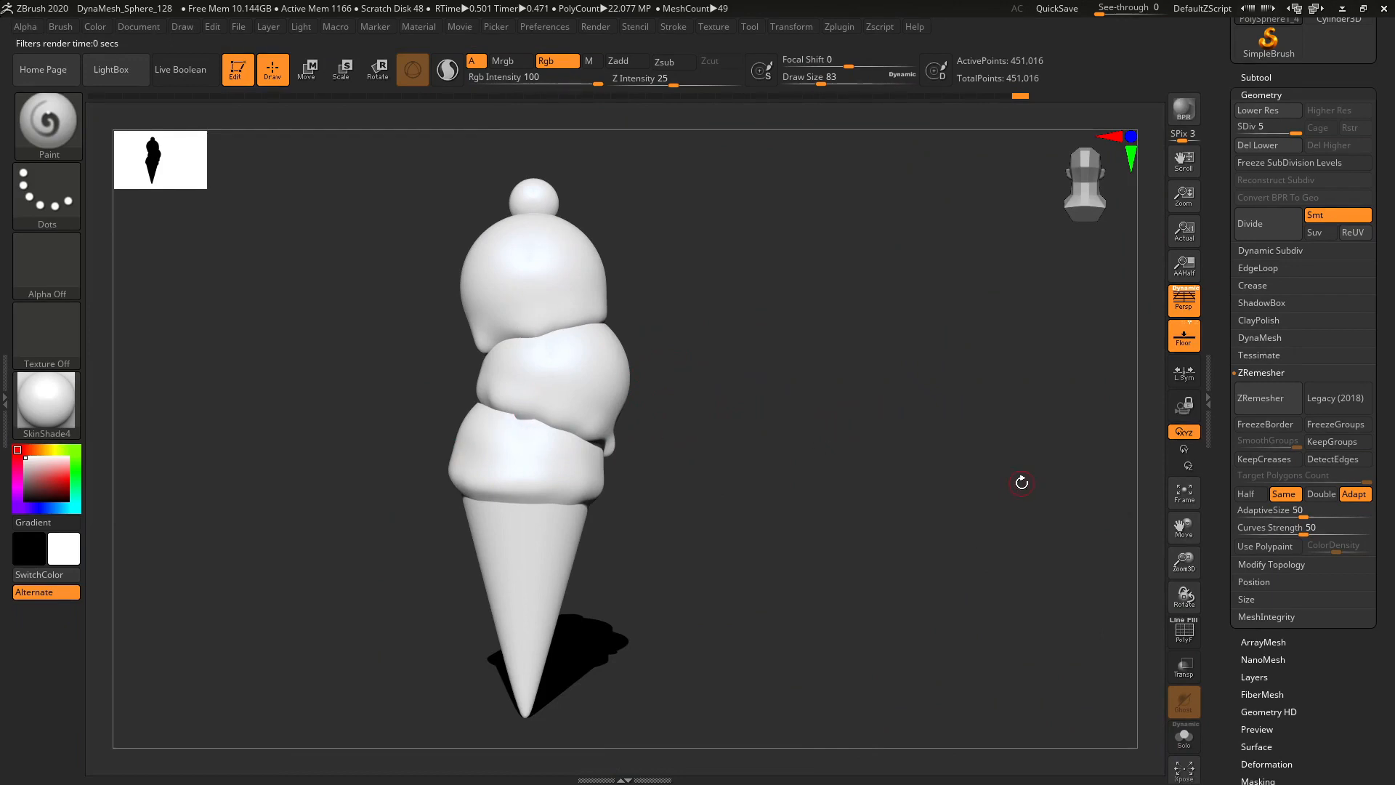
{"action": "left_click_drag", "start_coordinate": [1022, 483], "coordinate": [829, 477]}
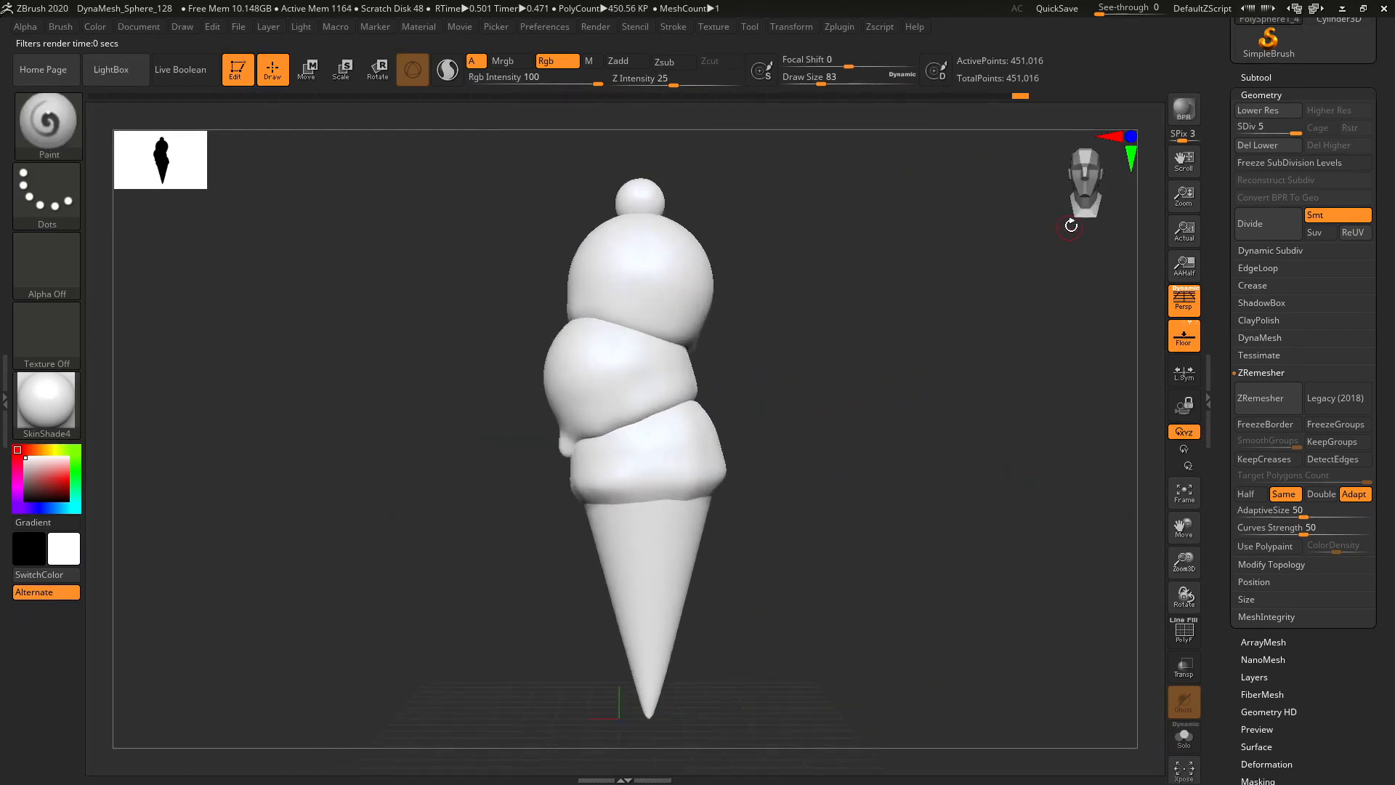
- Isolate the cherry polygroup on top of the ice cream and fill it with dark red (R 142, G 28, B 28)
{"action": "key", "text": "ctrl"}
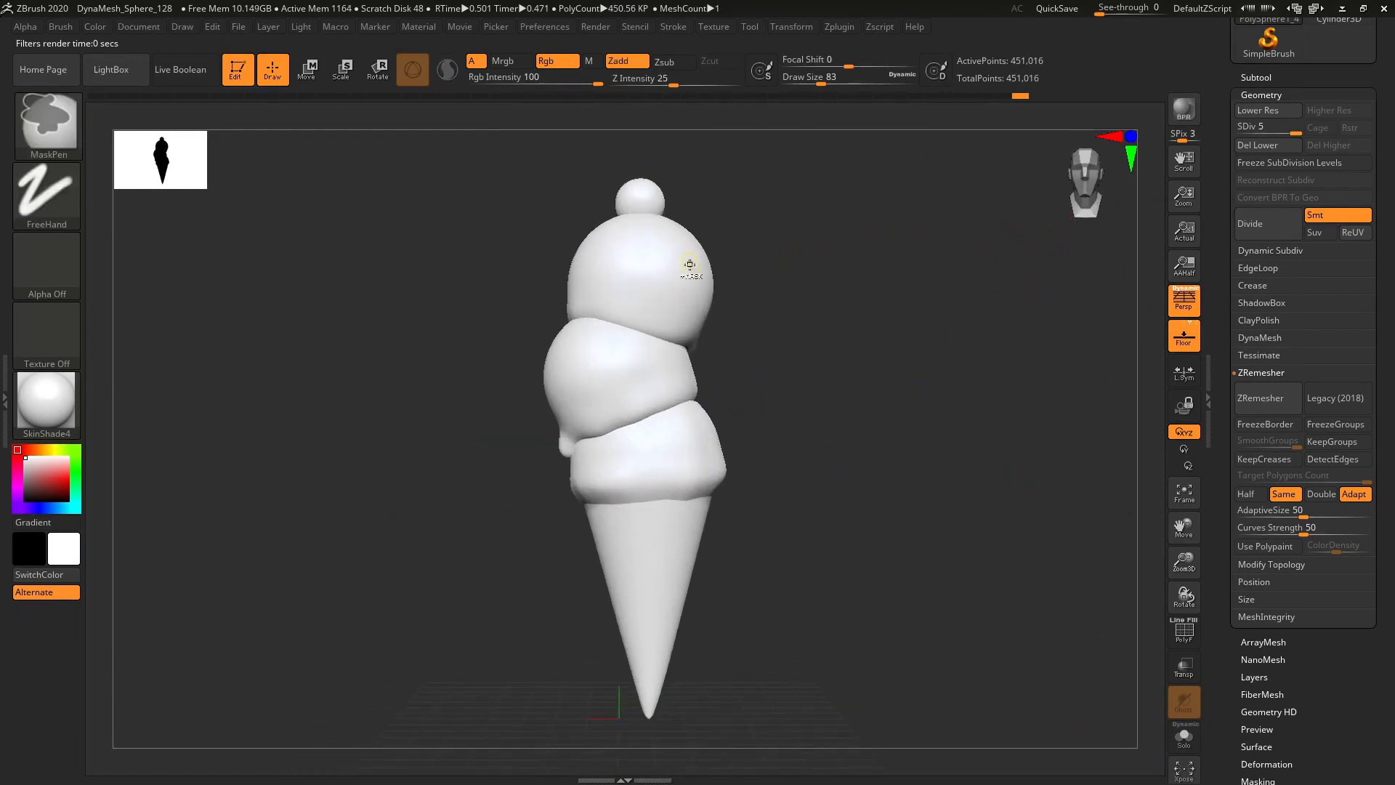
{"action": "left_click", "coordinate": [640, 201], "text": "ctrl+shift"}
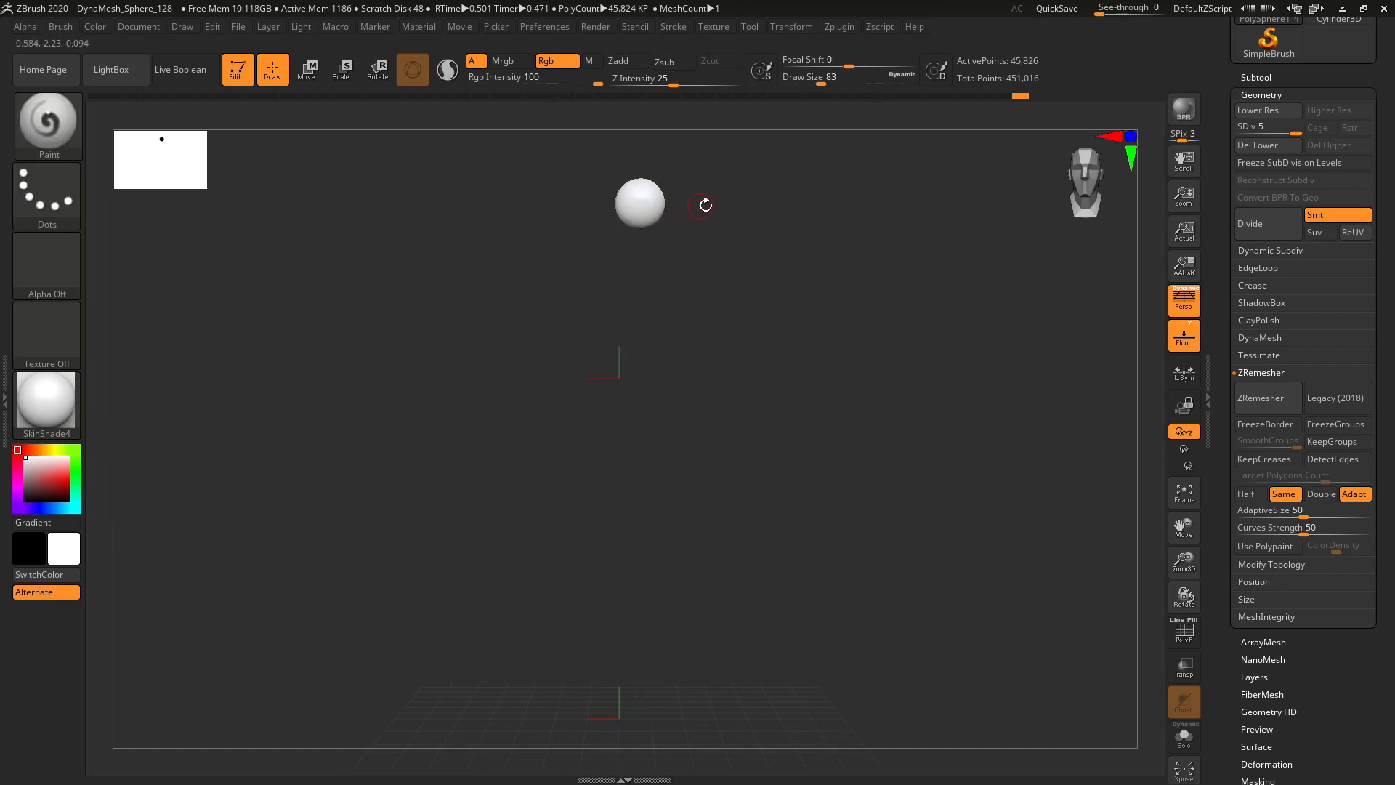
{"action": "left_click", "coordinate": [56, 477]}
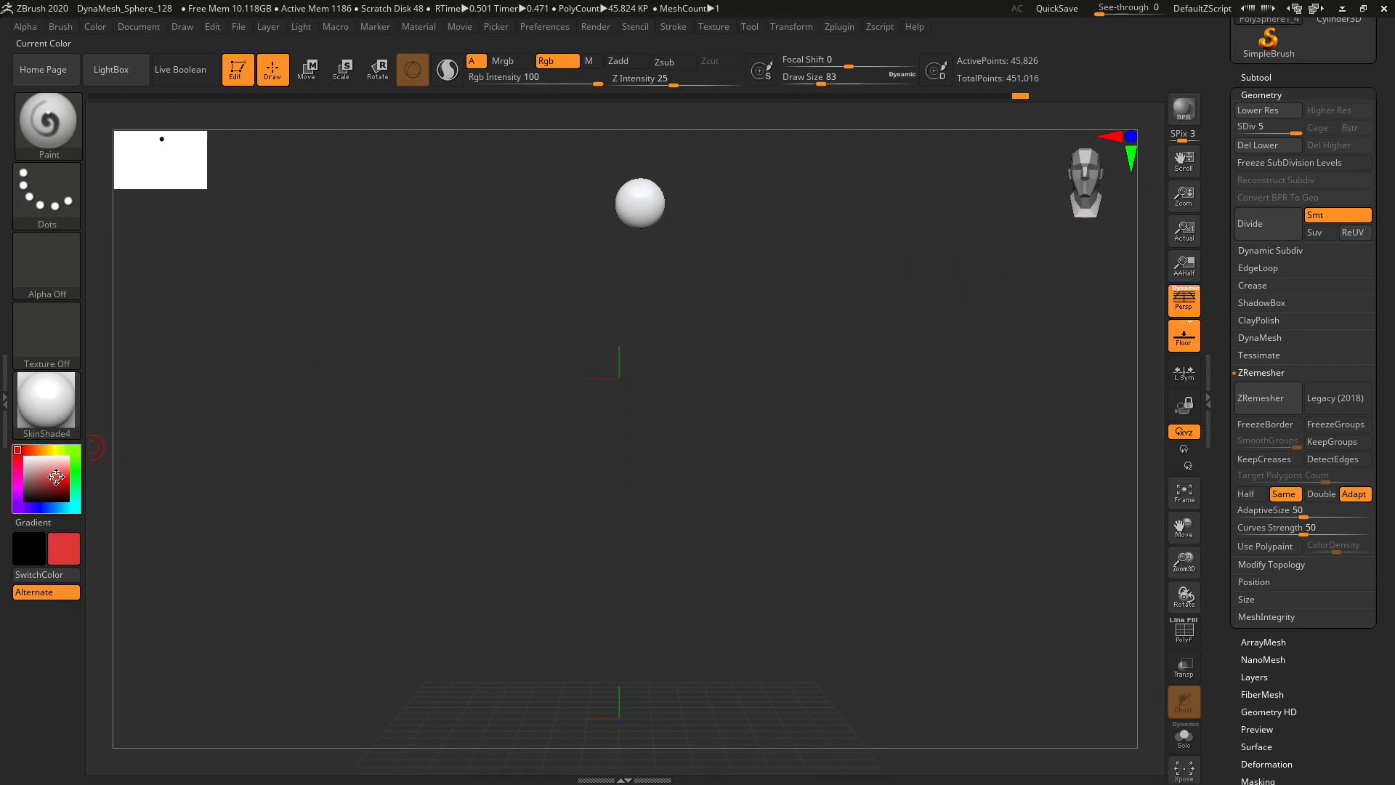
{"action": "left_click_drag", "start_coordinate": [50, 477], "coordinate": [57, 484]}
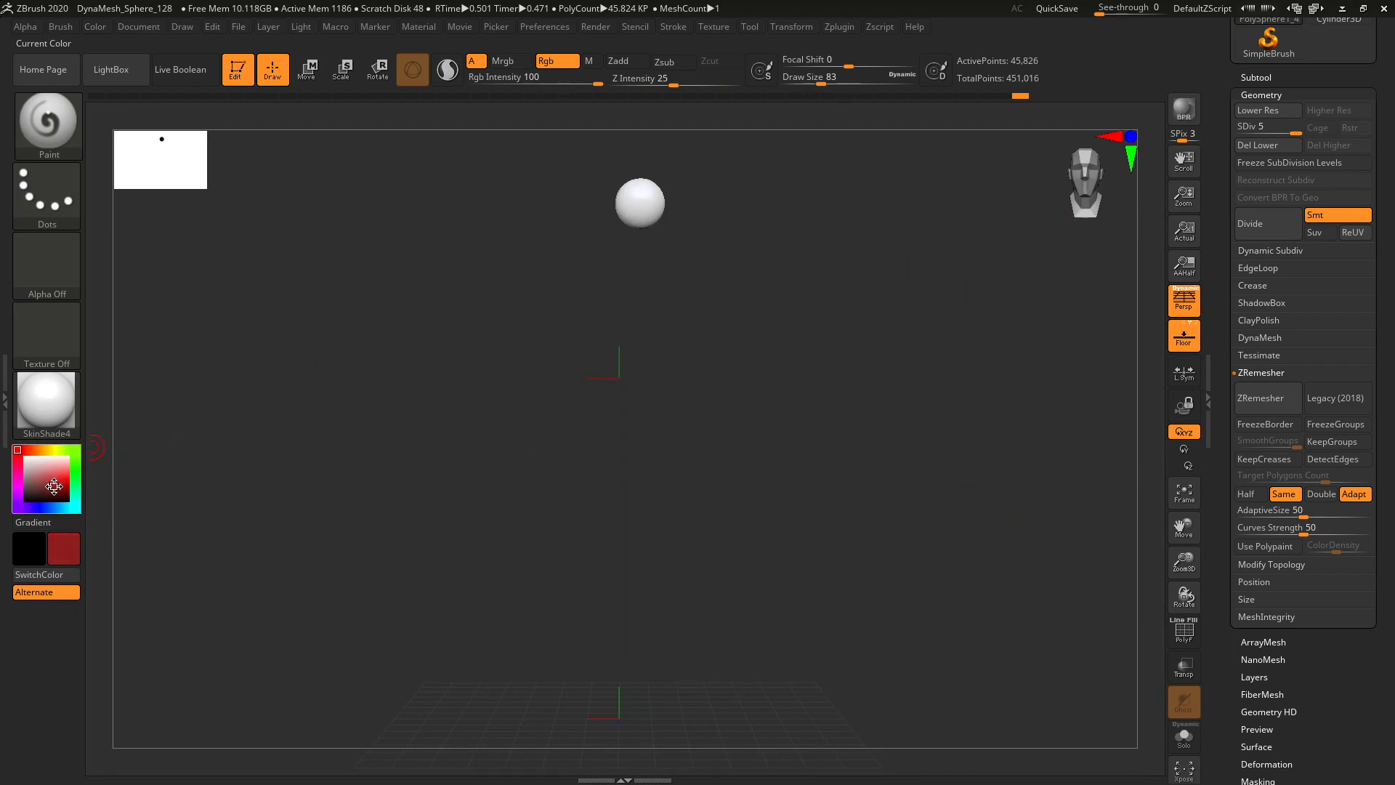
{"action": "left_click", "coordinate": [95, 27]}
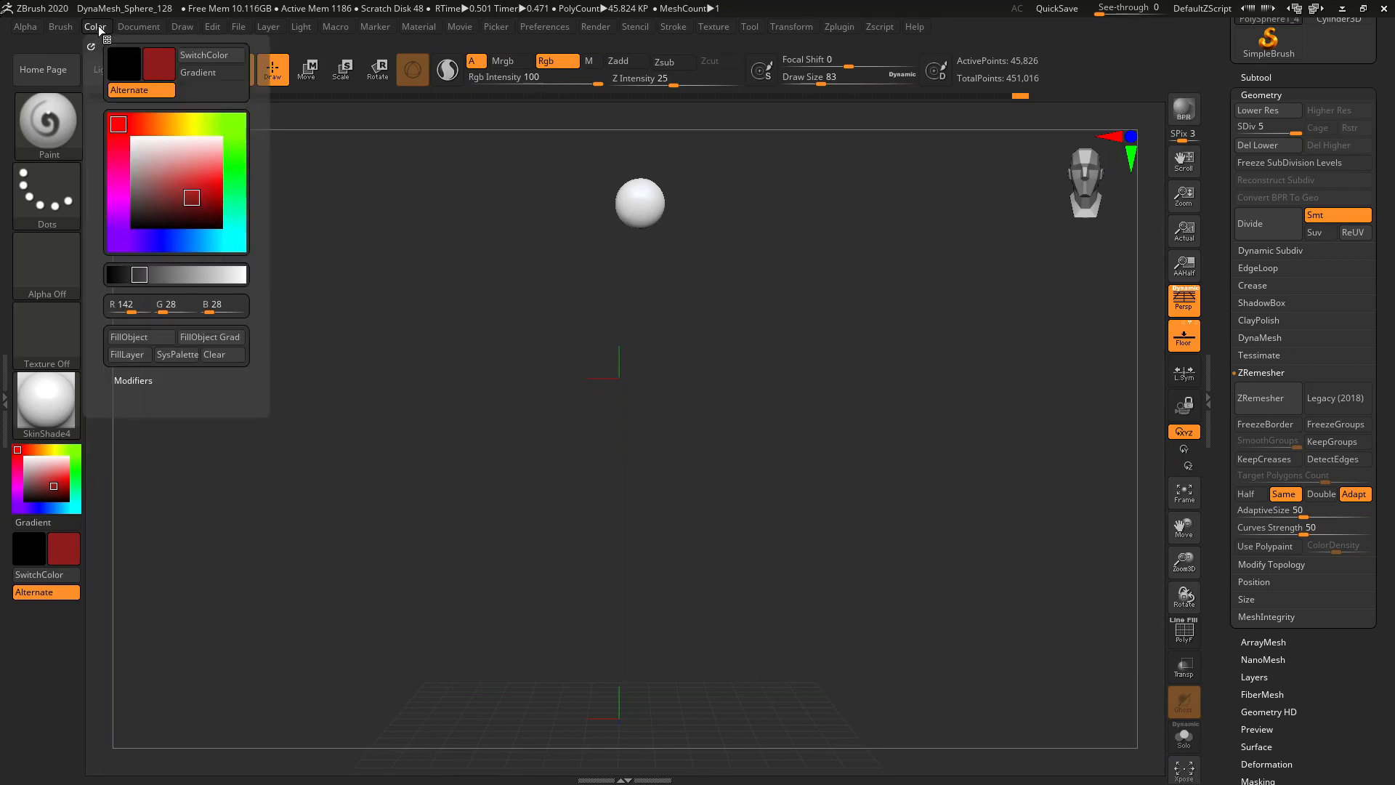
{"action": "left_click", "coordinate": [129, 338]}
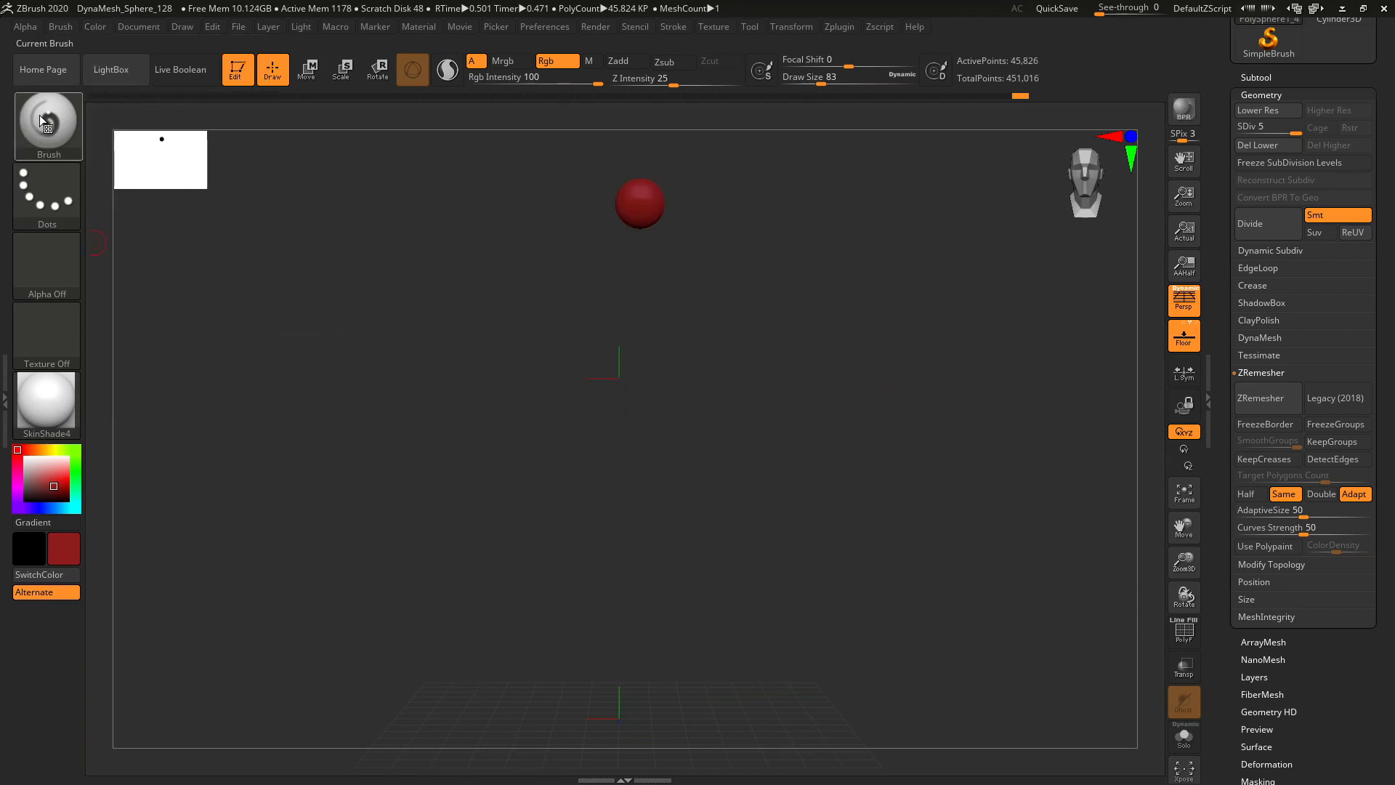
- Paint soft shading on the cherry in a brighter red with Rgb Intensity 30 and Draw Size 234
{"action": "mouse_move", "coordinate": [40, 473]}
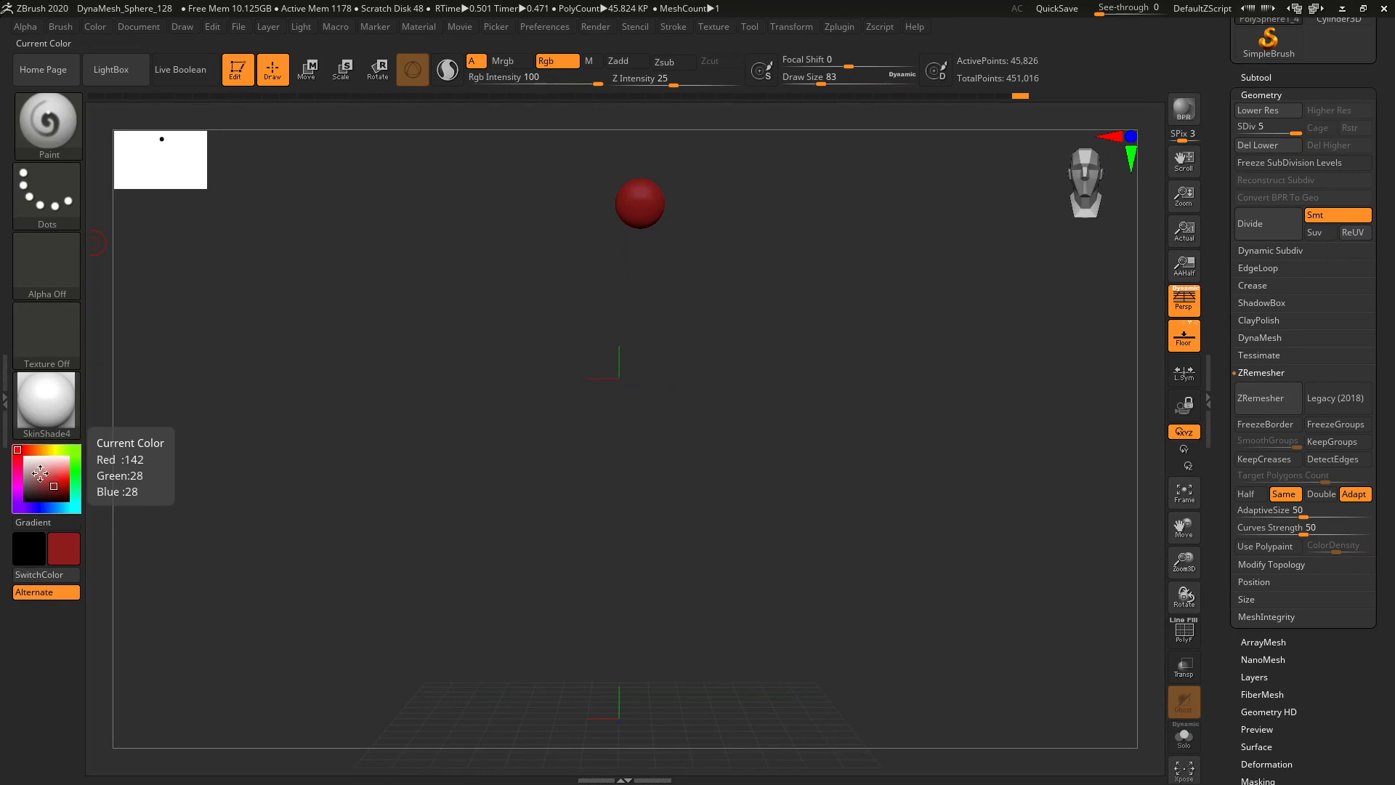
{"action": "left_click", "coordinate": [71, 551]}
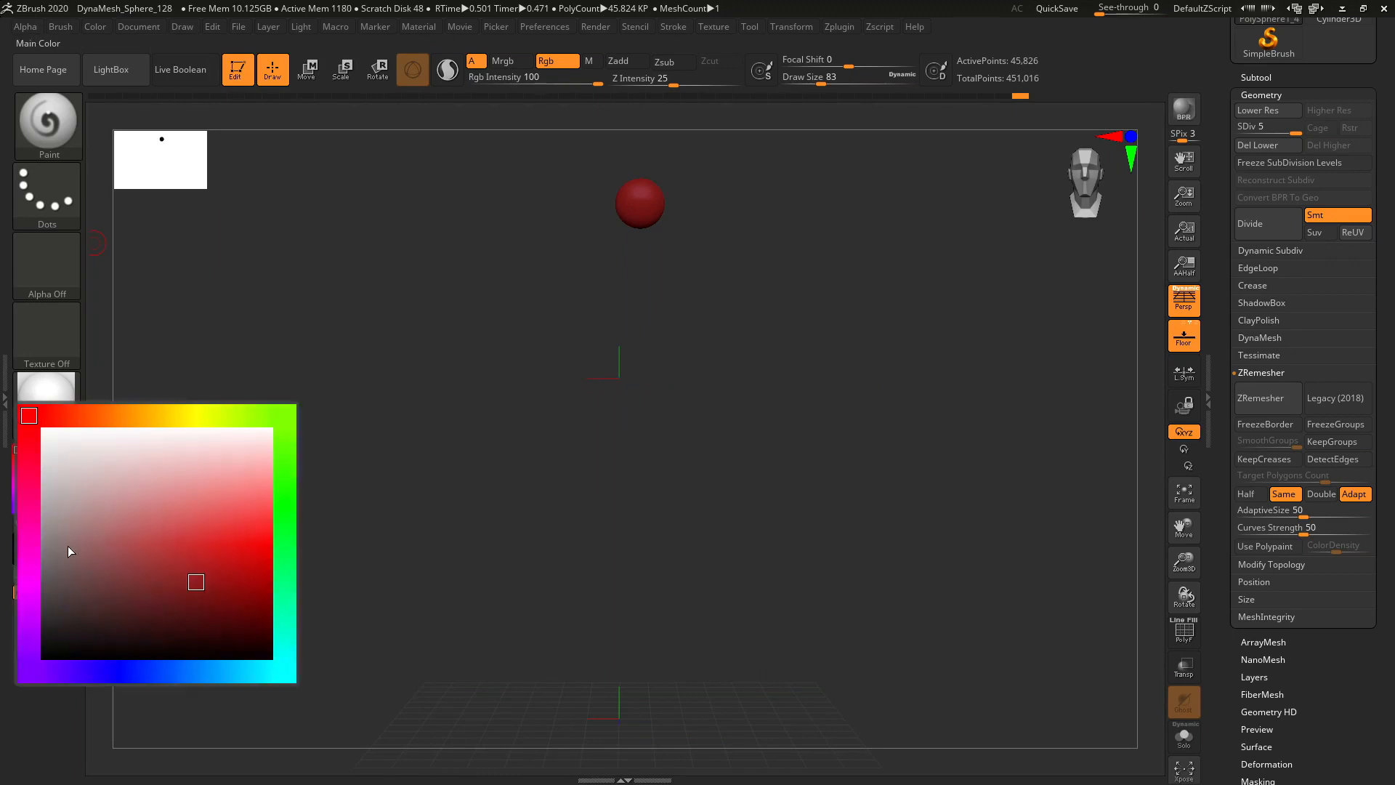
{"action": "left_click", "coordinate": [192, 555]}
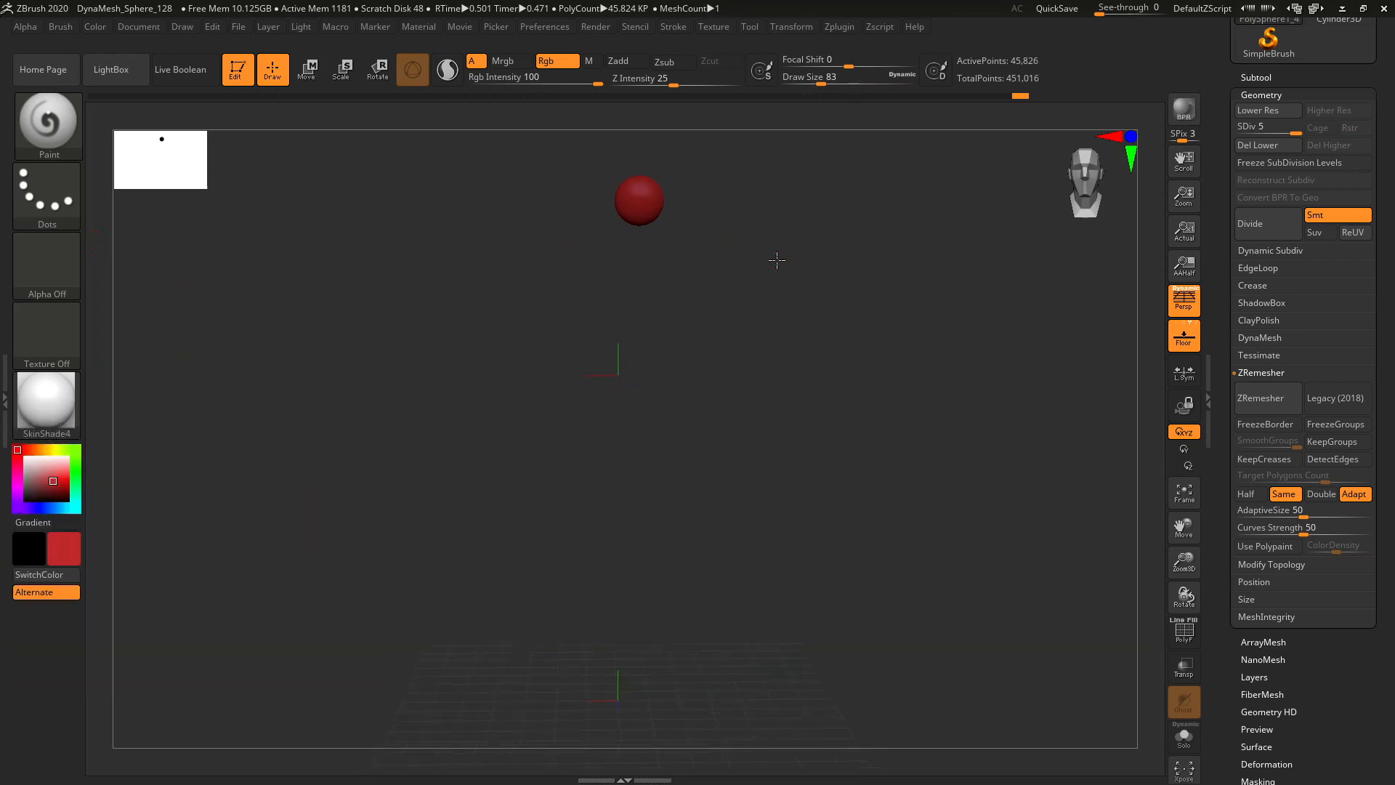
{"action": "left_click_drag", "start_coordinate": [777, 261], "coordinate": [916, 406]}
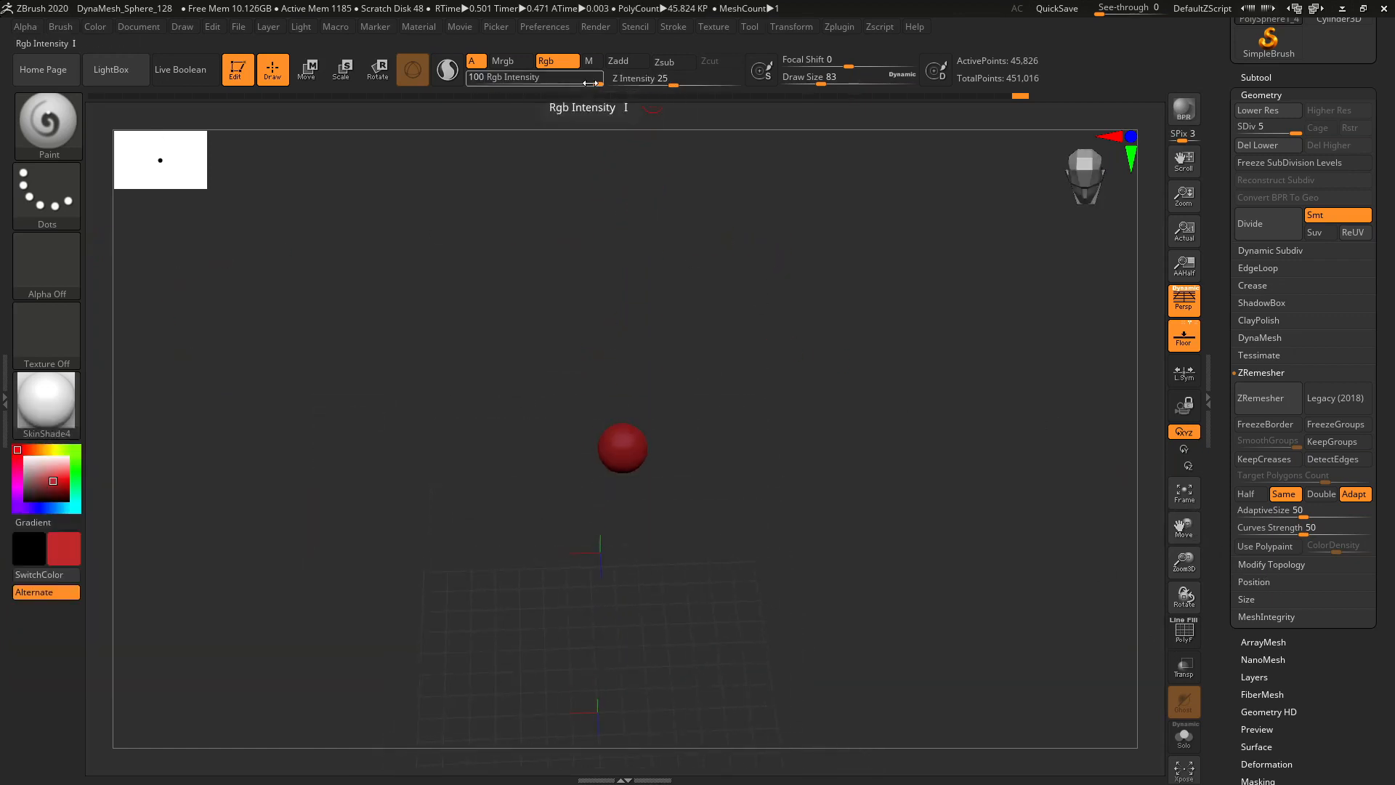
{"action": "left_click_drag", "start_coordinate": [598, 84], "coordinate": [583, 83]}
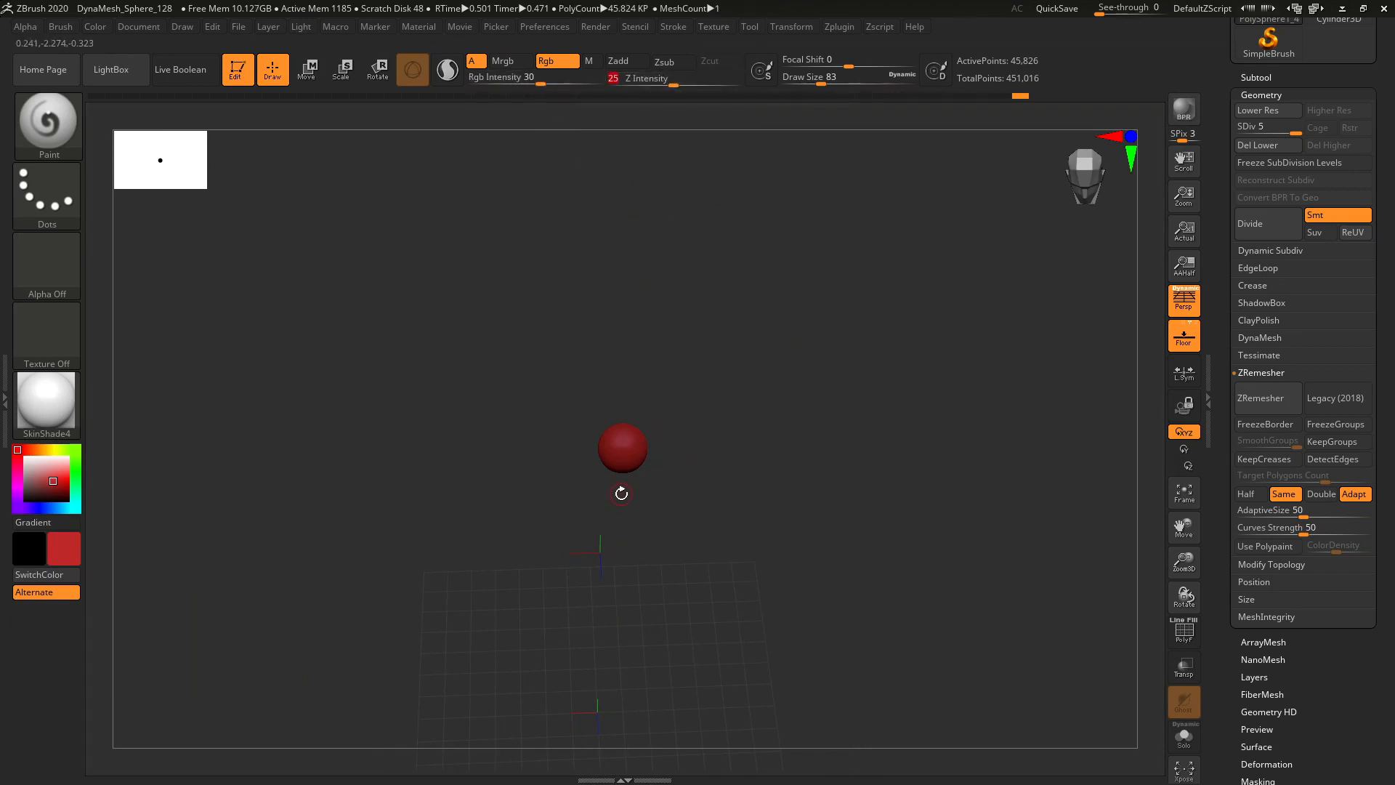
{"action": "key", "text": "s"}
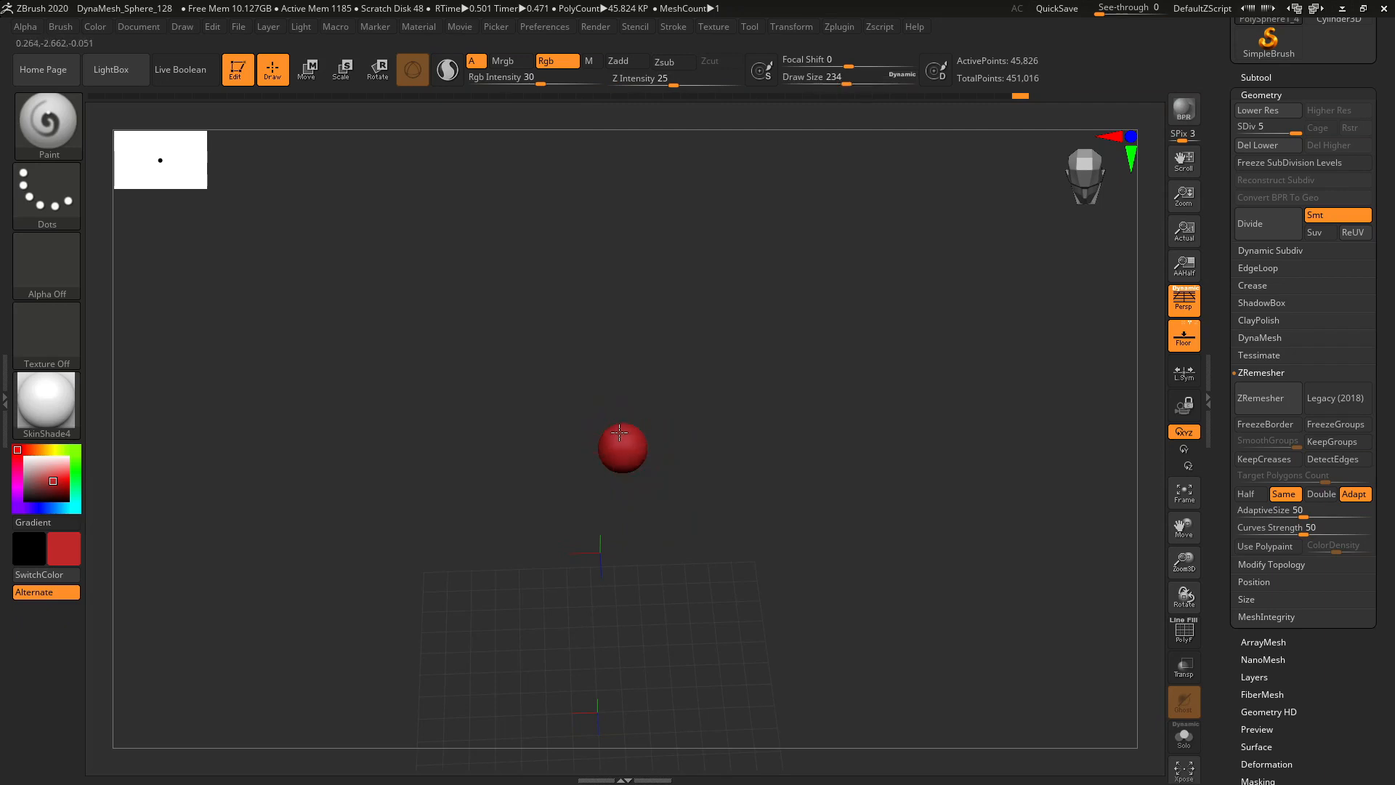
{"action": "left_click_drag", "start_coordinate": [619, 433], "coordinate": [863, 463]}
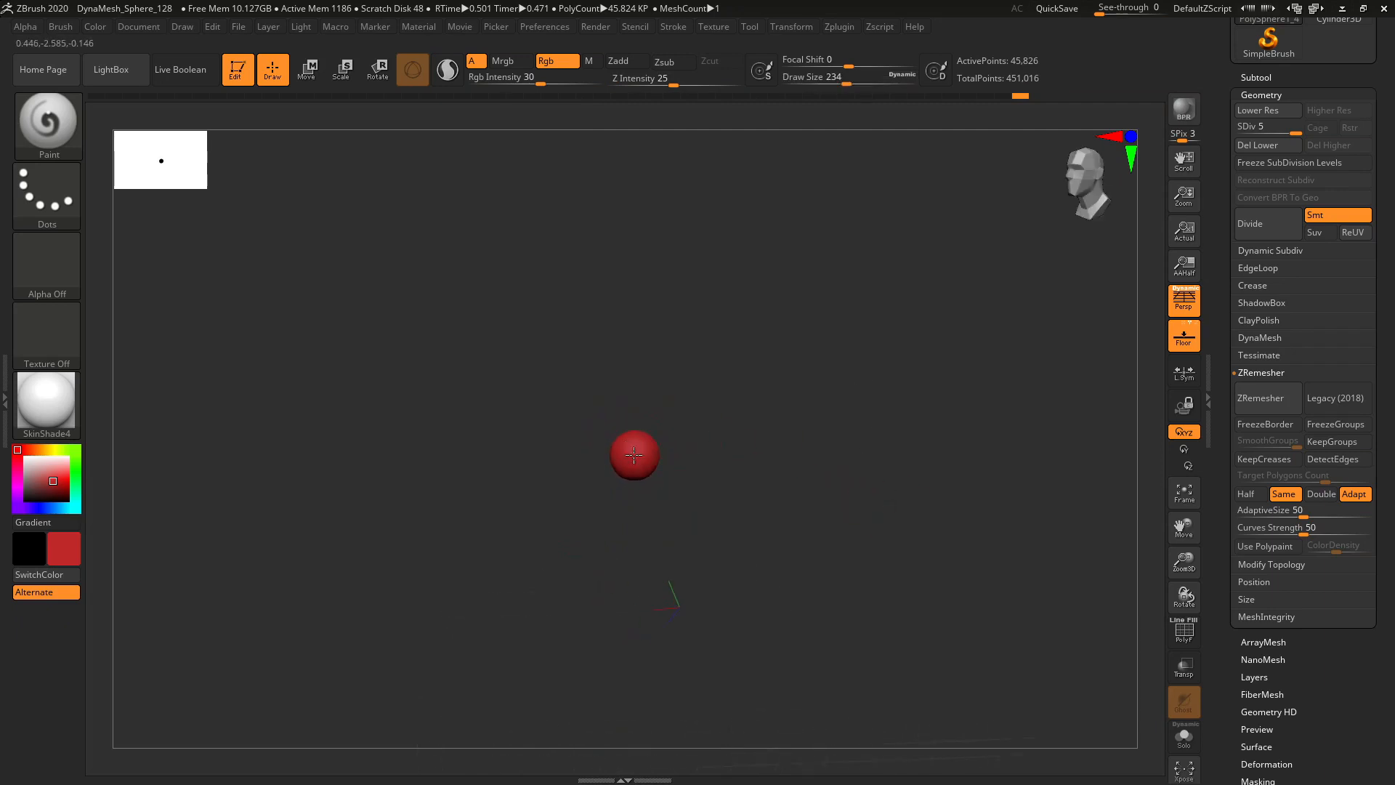
{"action": "left_click_drag", "start_coordinate": [809, 396], "coordinate": [806, 375]}
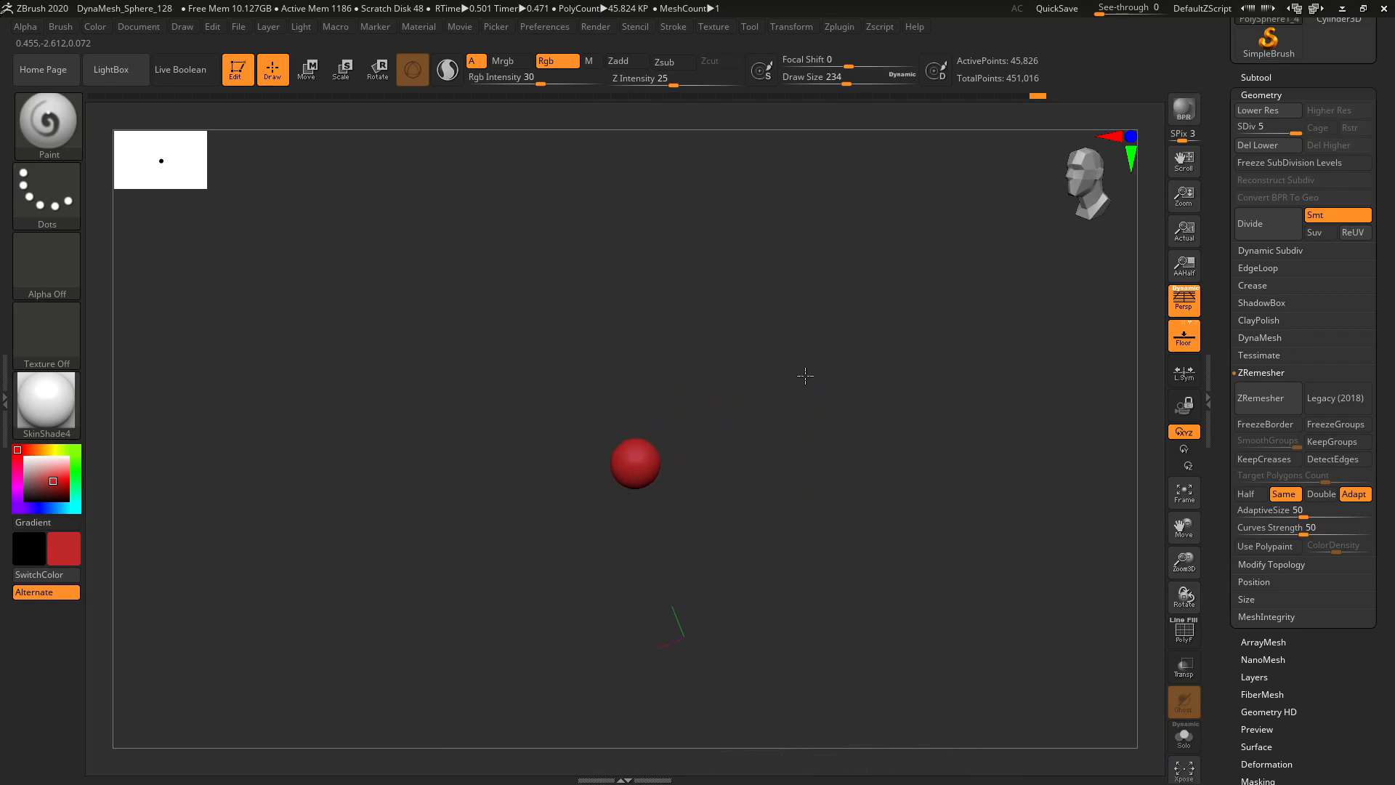
- Paint a small pale pink highlight on the side of the cherry with Draw Size 68
{"action": "left_click", "coordinate": [38, 464]}
{"action": "key", "text": "s"}
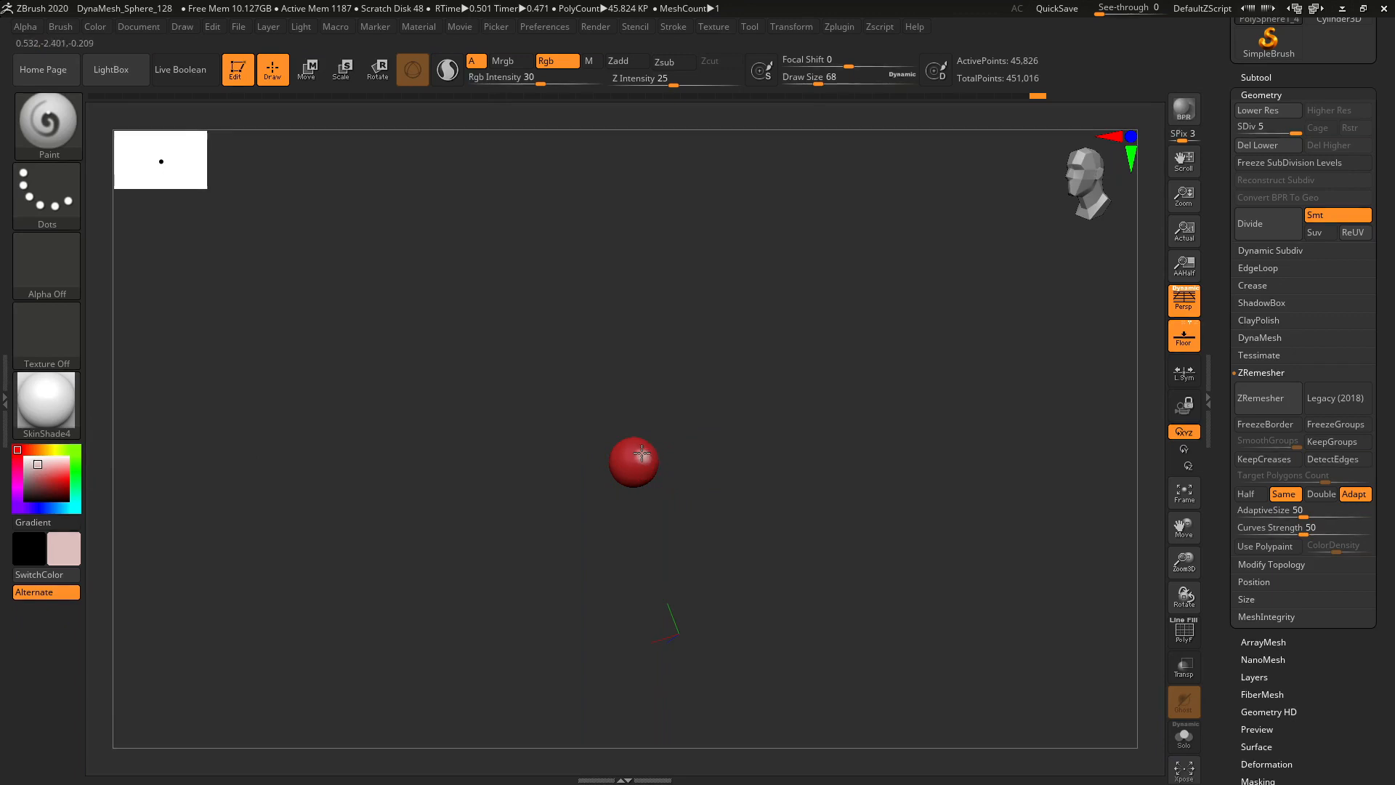
{"action": "left_click_drag", "start_coordinate": [691, 451], "coordinate": [894, 443], "text": "shift"}
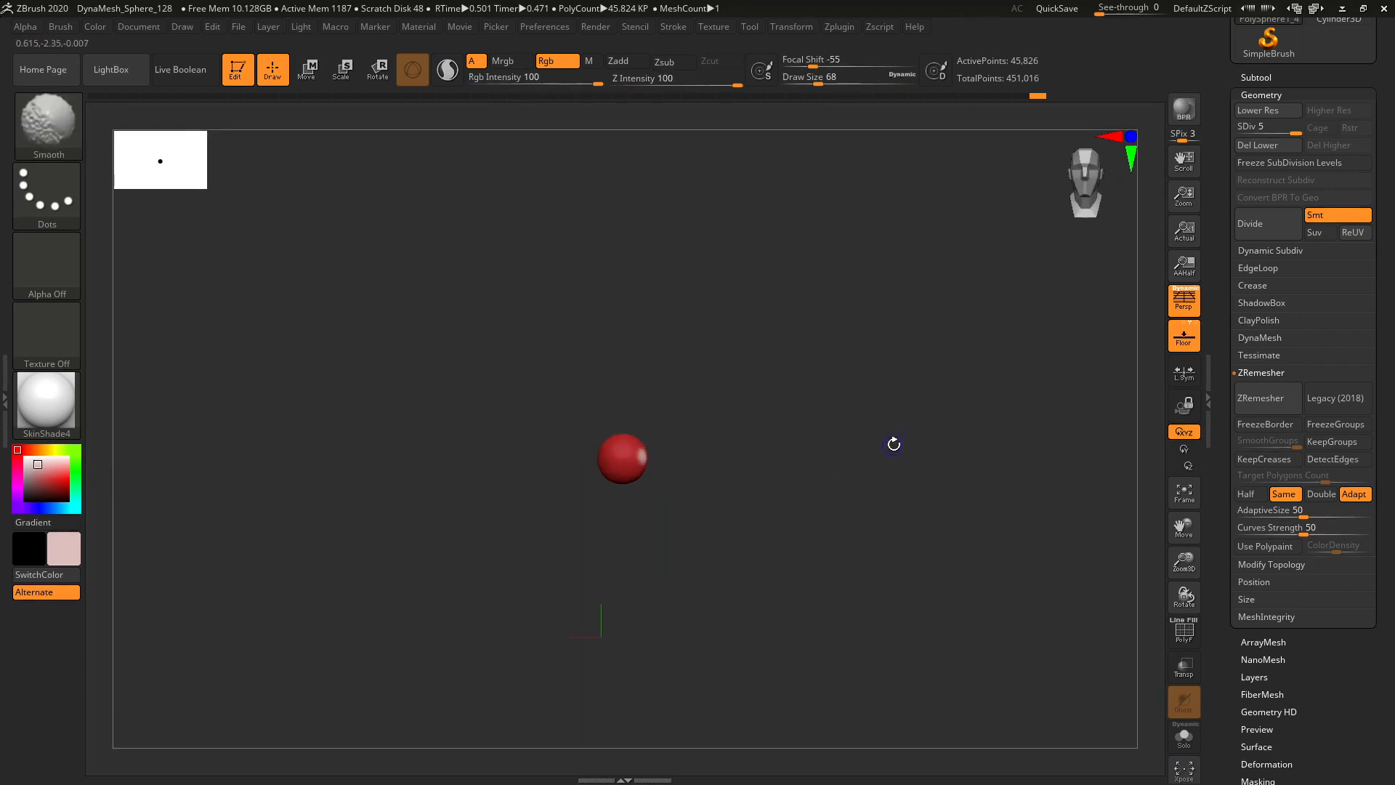
- Bring back all hidden parts of the ice cream and isolate the top scoop's polygroup
{"action": "key", "text": "ctrl"}
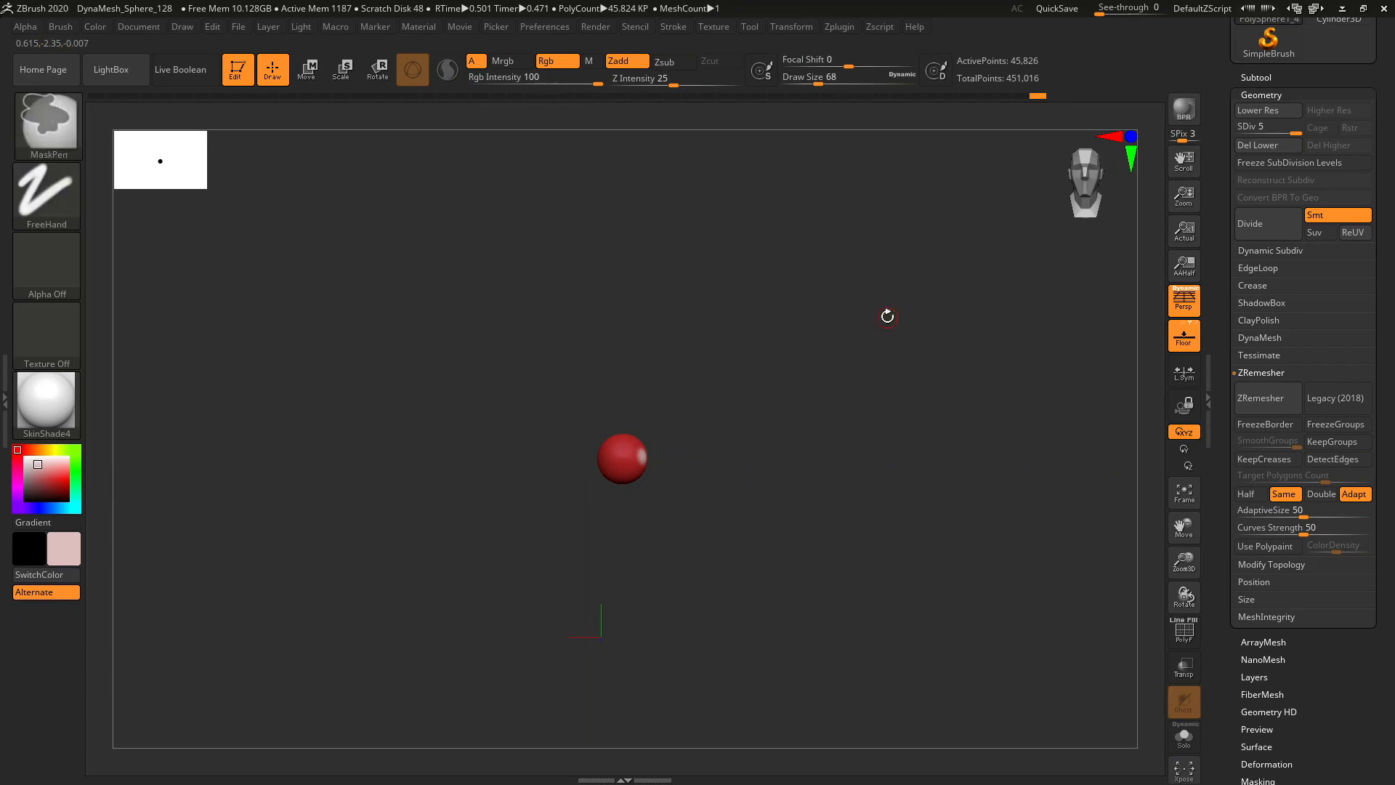
{"action": "key", "text": "ctrl+shift"}
{"action": "left_click", "coordinate": [888, 318], "text": "ctrl+shift"}
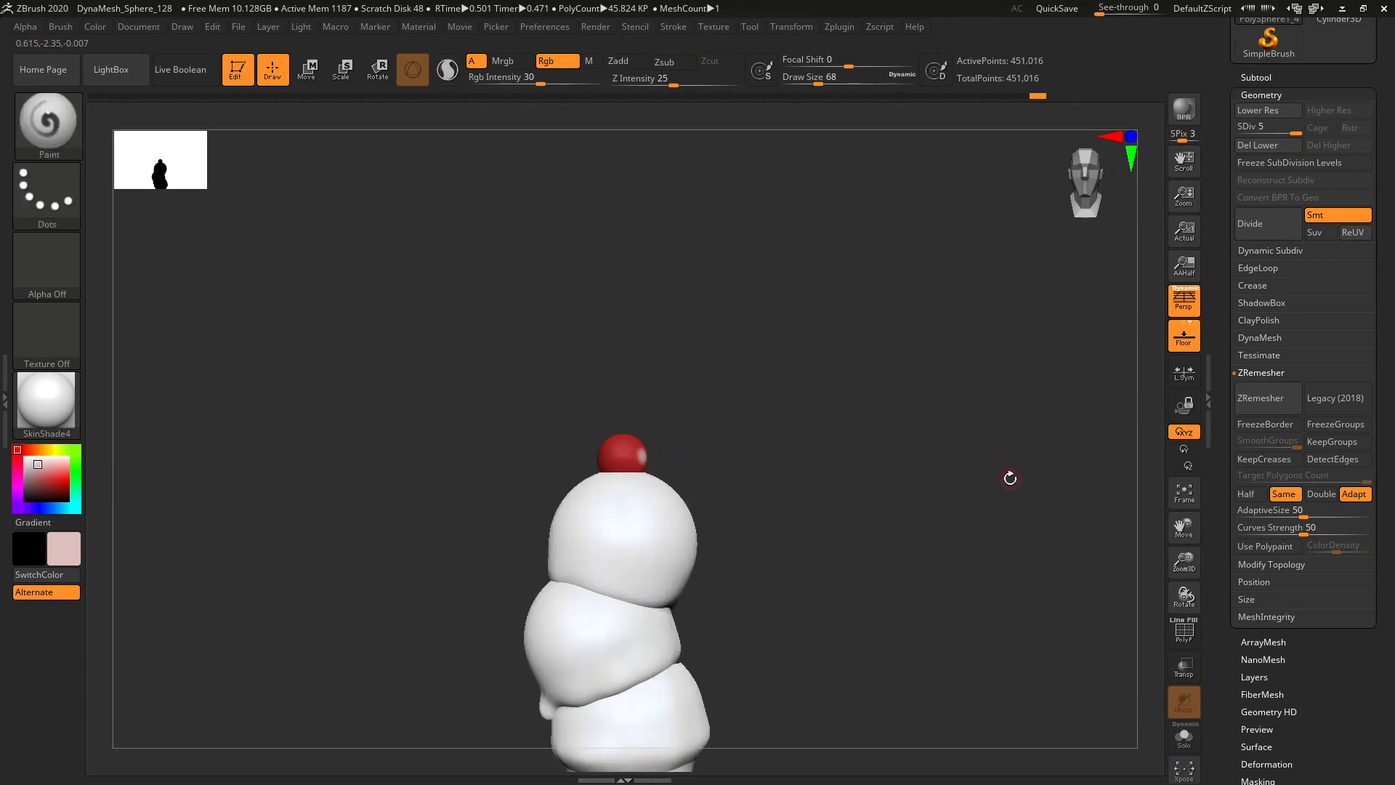
{"action": "key", "text": "ctrl+shift"}
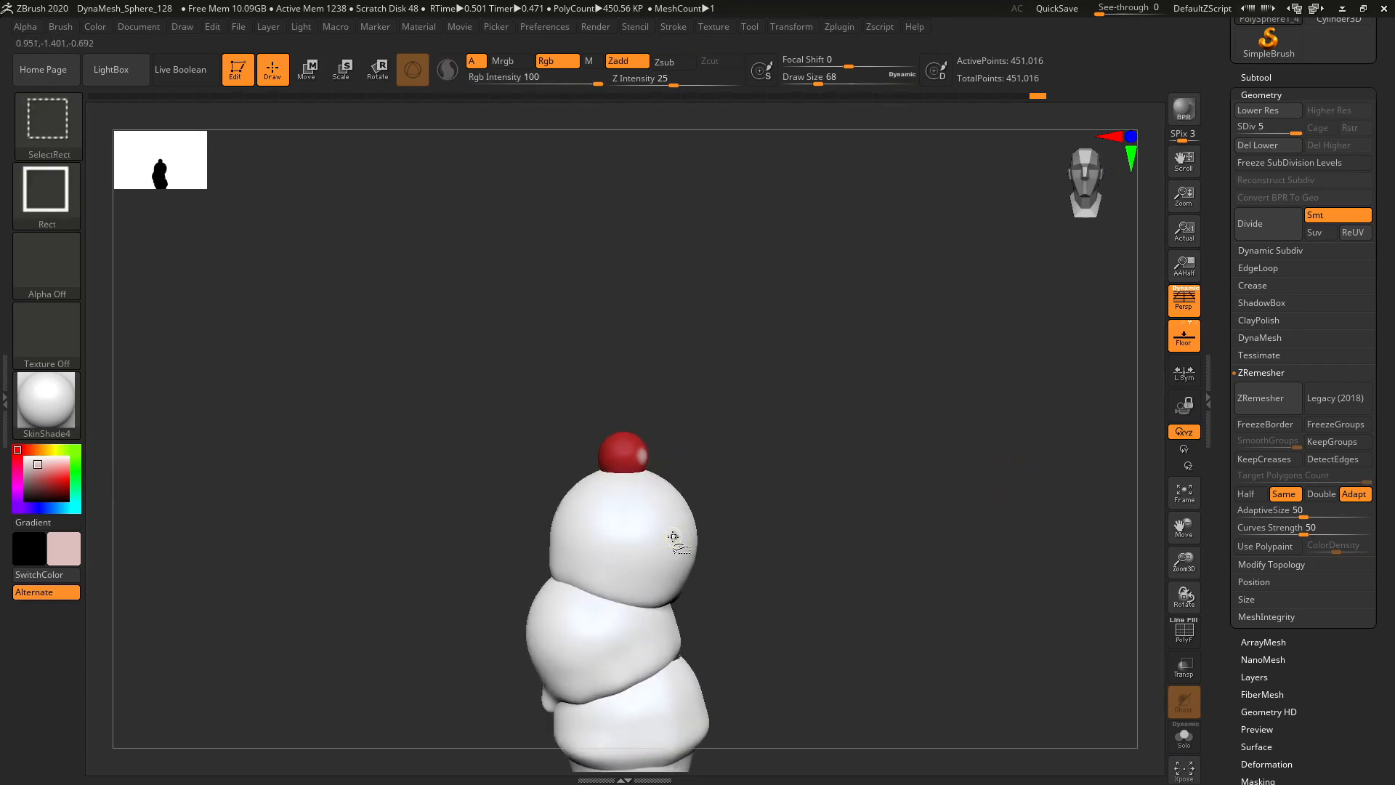
{"action": "left_click", "coordinate": [675, 538], "text": "ctrl+shift"}
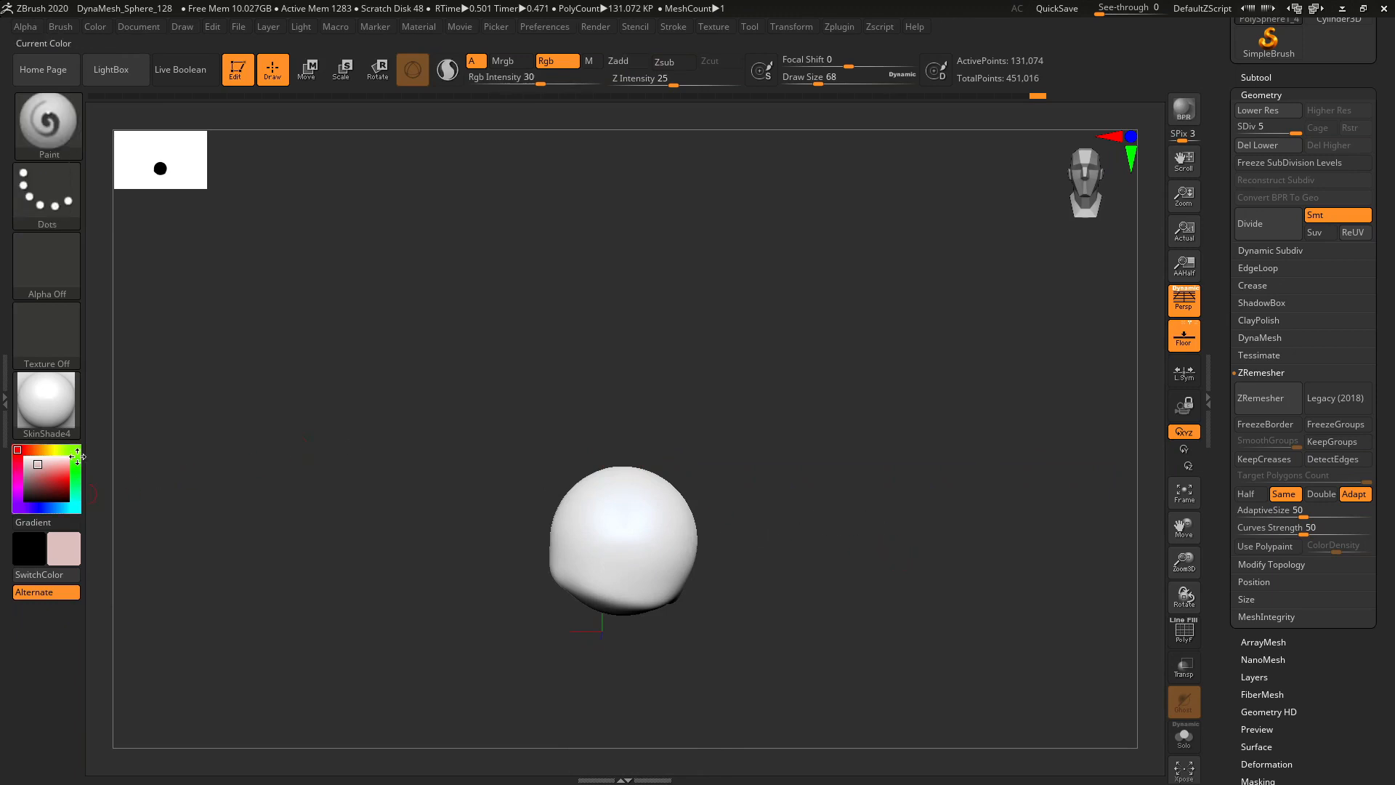
- Fill the isolated top scoop with mint green (R 88, G 236, B 179)
{"action": "left_click", "coordinate": [76, 490]}
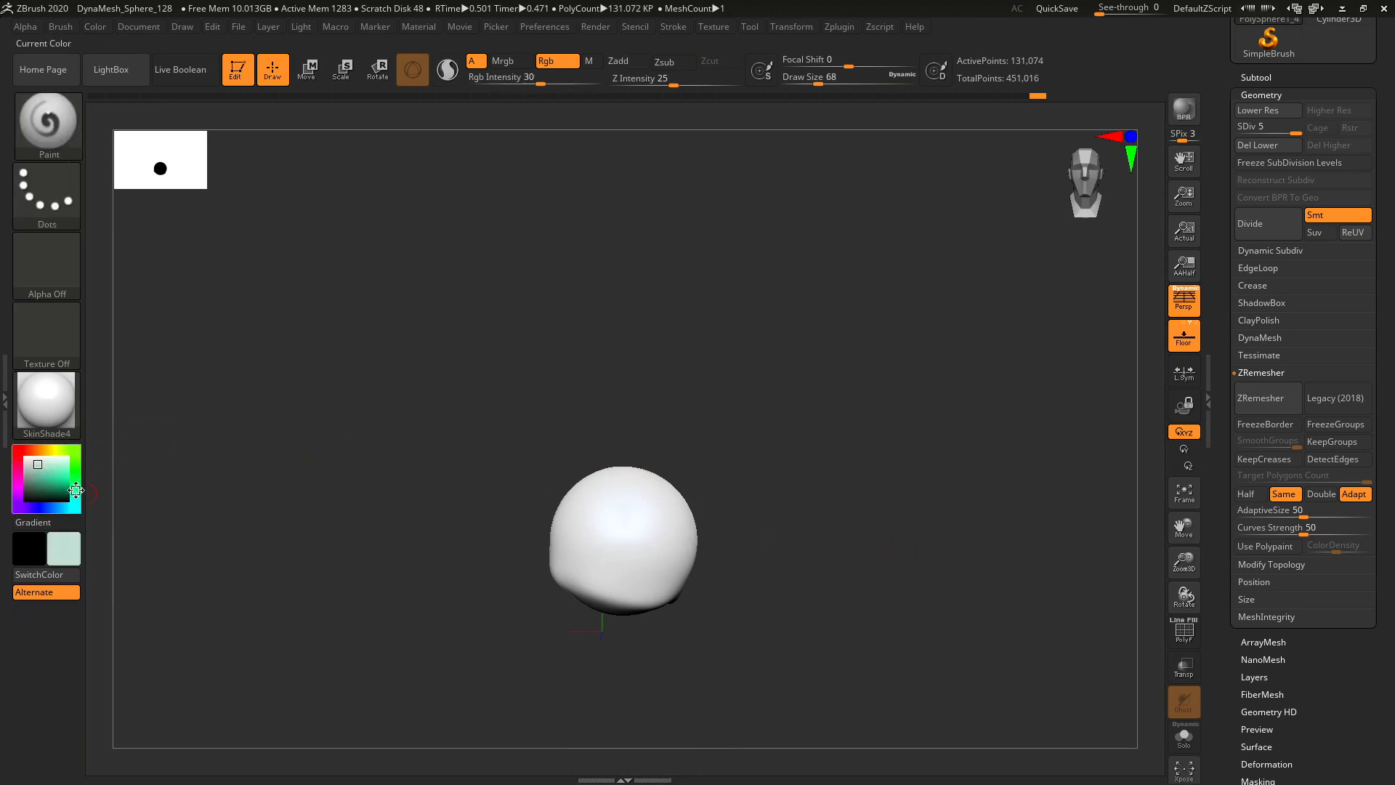
{"action": "left_click", "coordinate": [56, 469]}
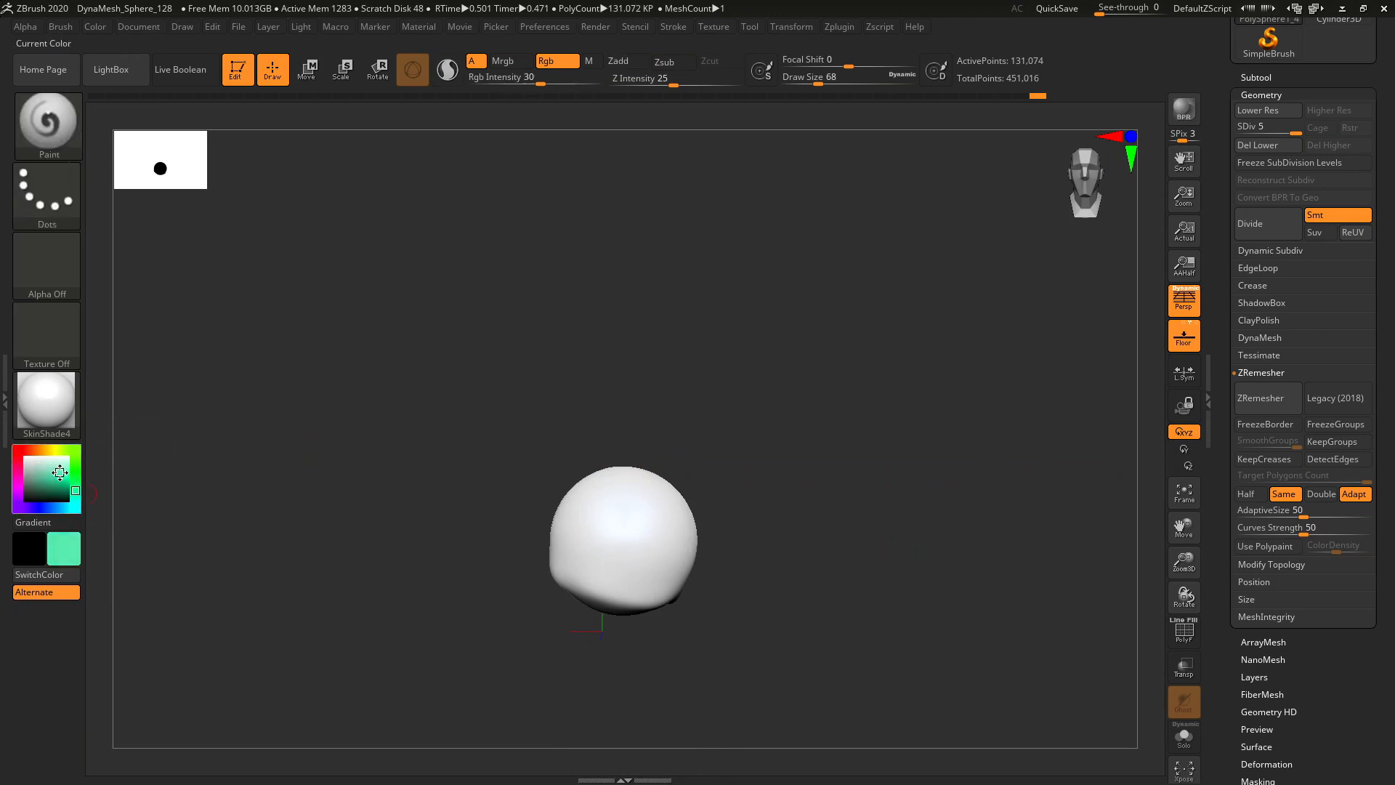
{"action": "left_click", "coordinate": [98, 25]}
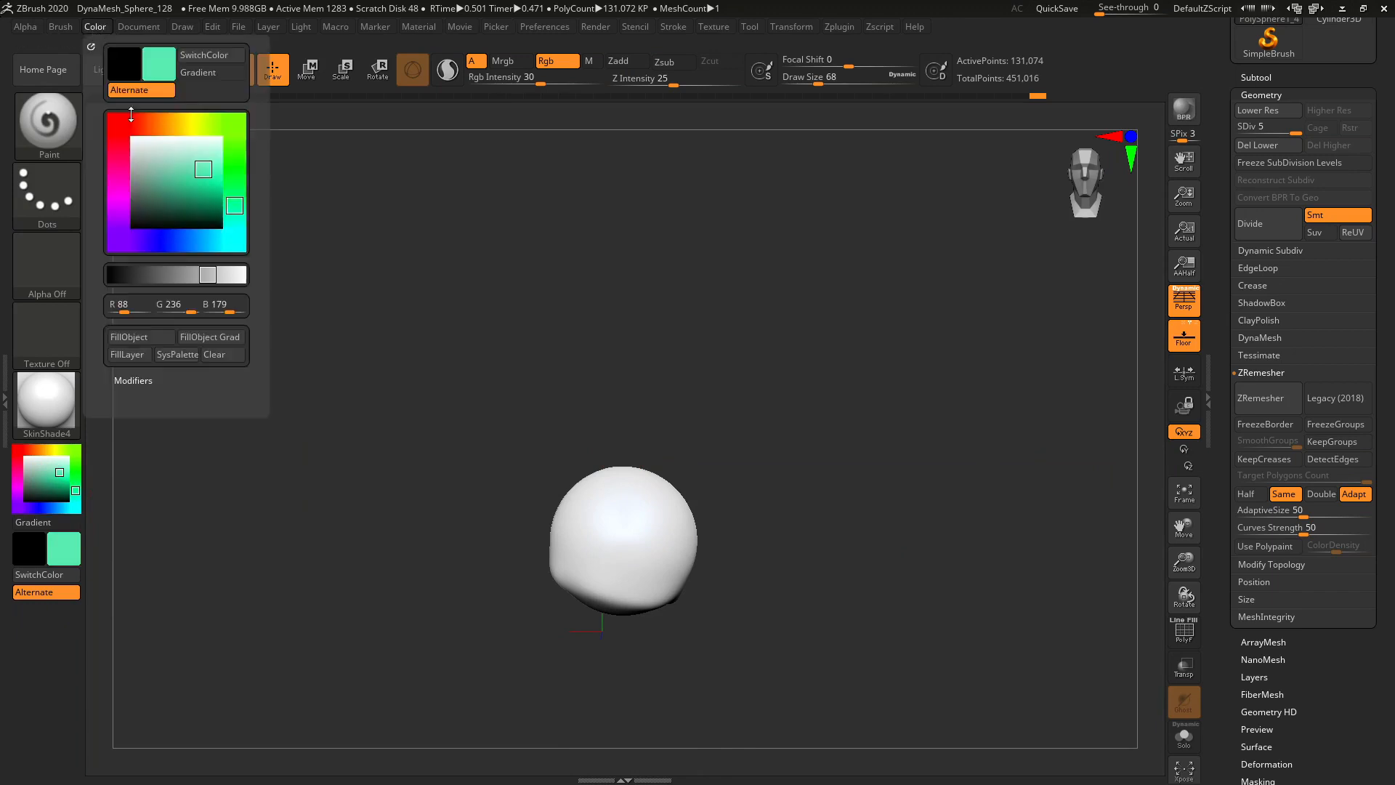
{"action": "left_click", "coordinate": [170, 335]}
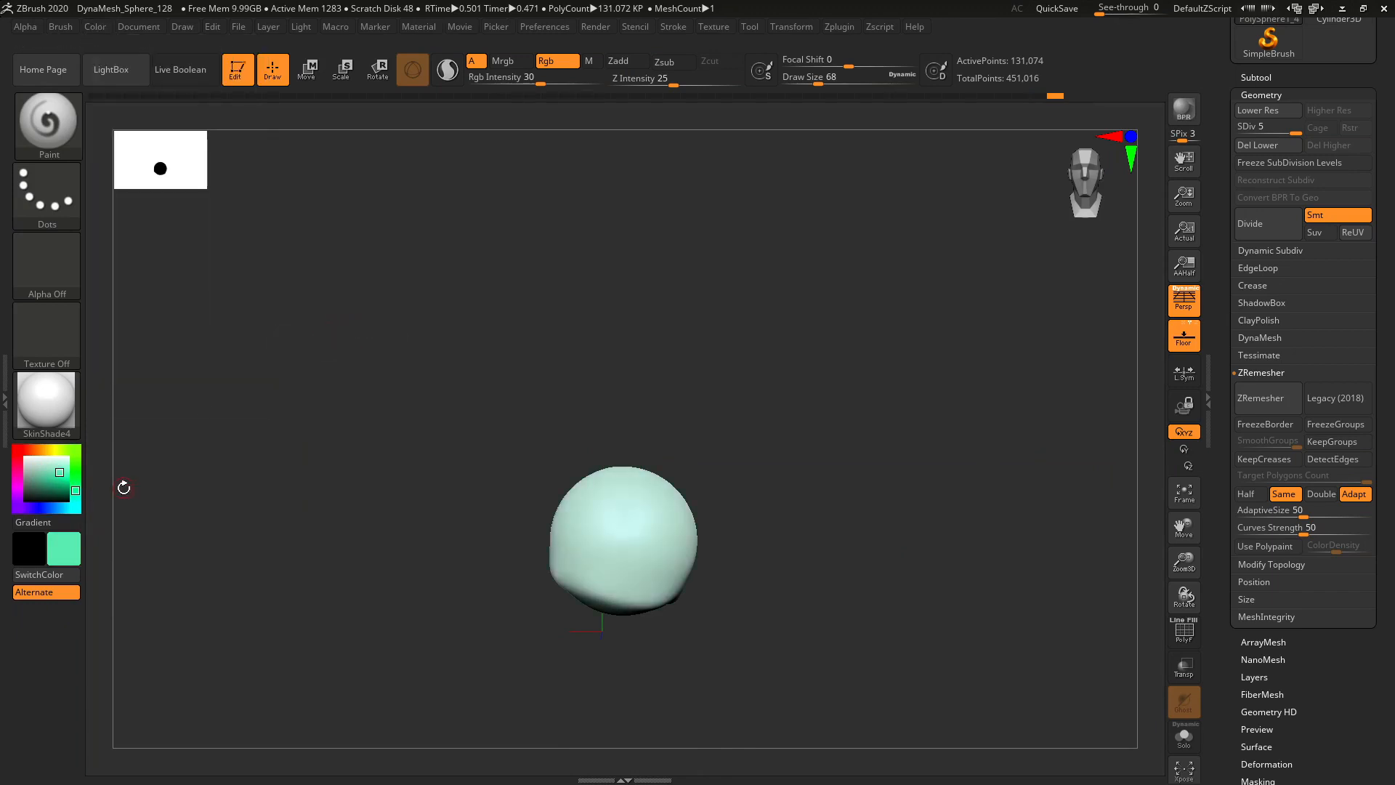
- Strengthen the top scoop's colour by filling it again with a more saturated green (R 33, G 234, B 156)
{"action": "left_click", "coordinate": [59, 482]}
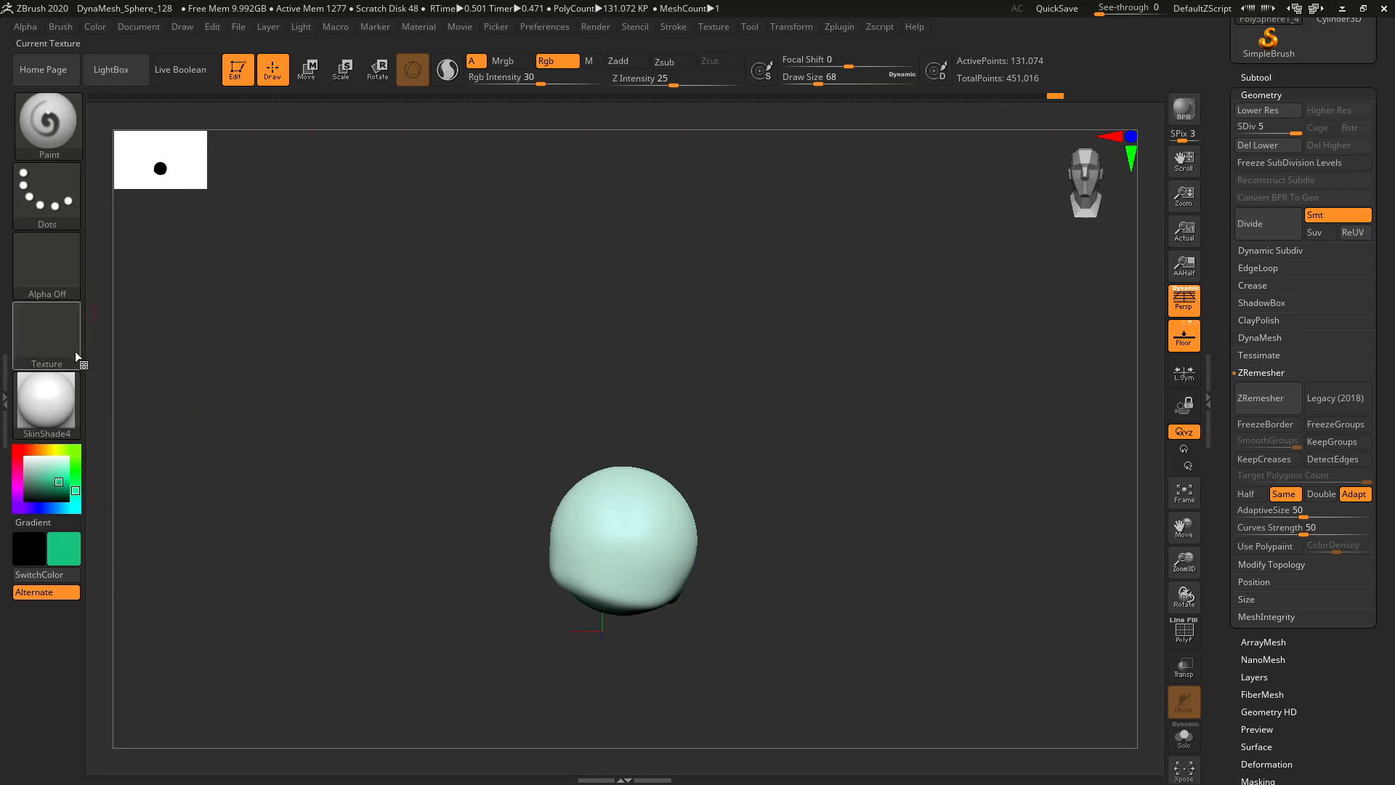
{"action": "left_click", "coordinate": [61, 477]}
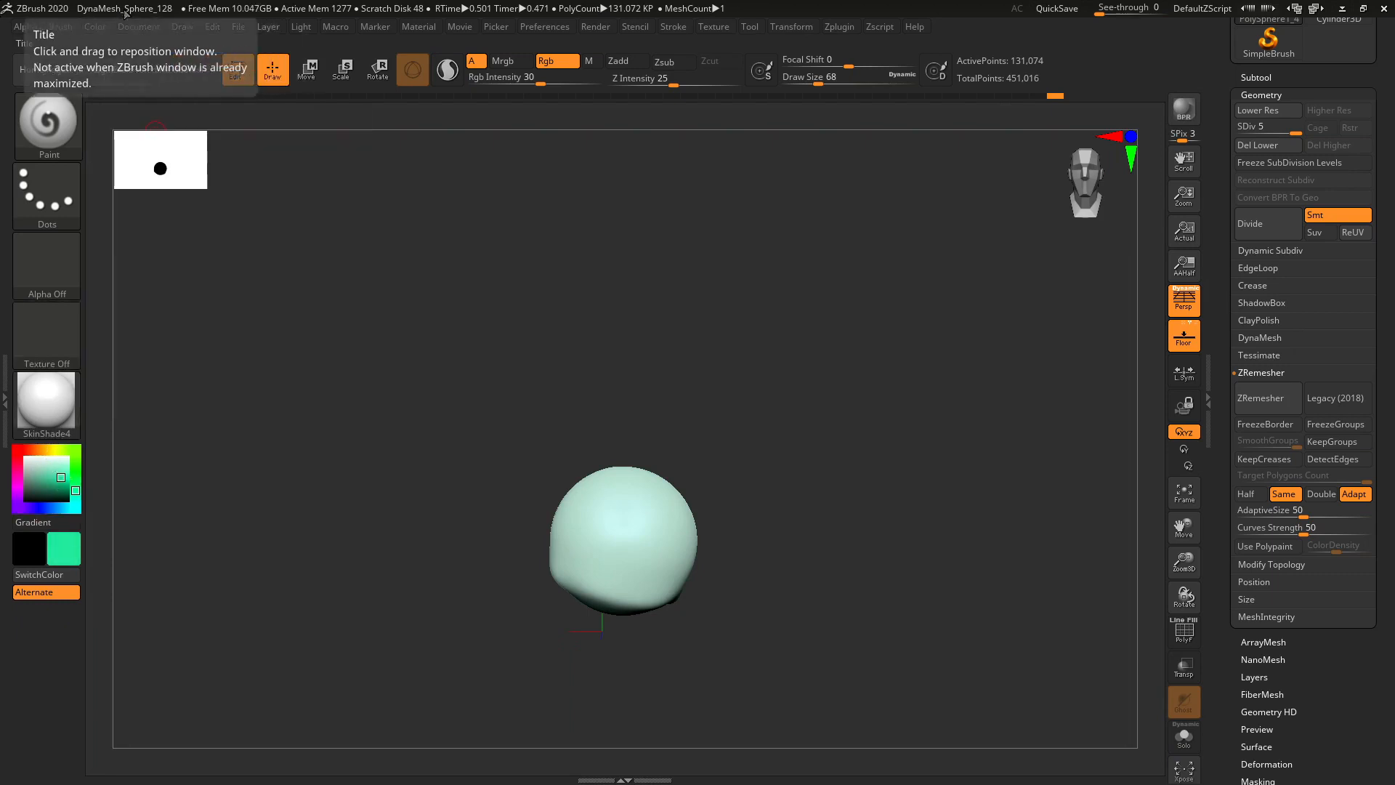
{"action": "left_click", "coordinate": [96, 27]}
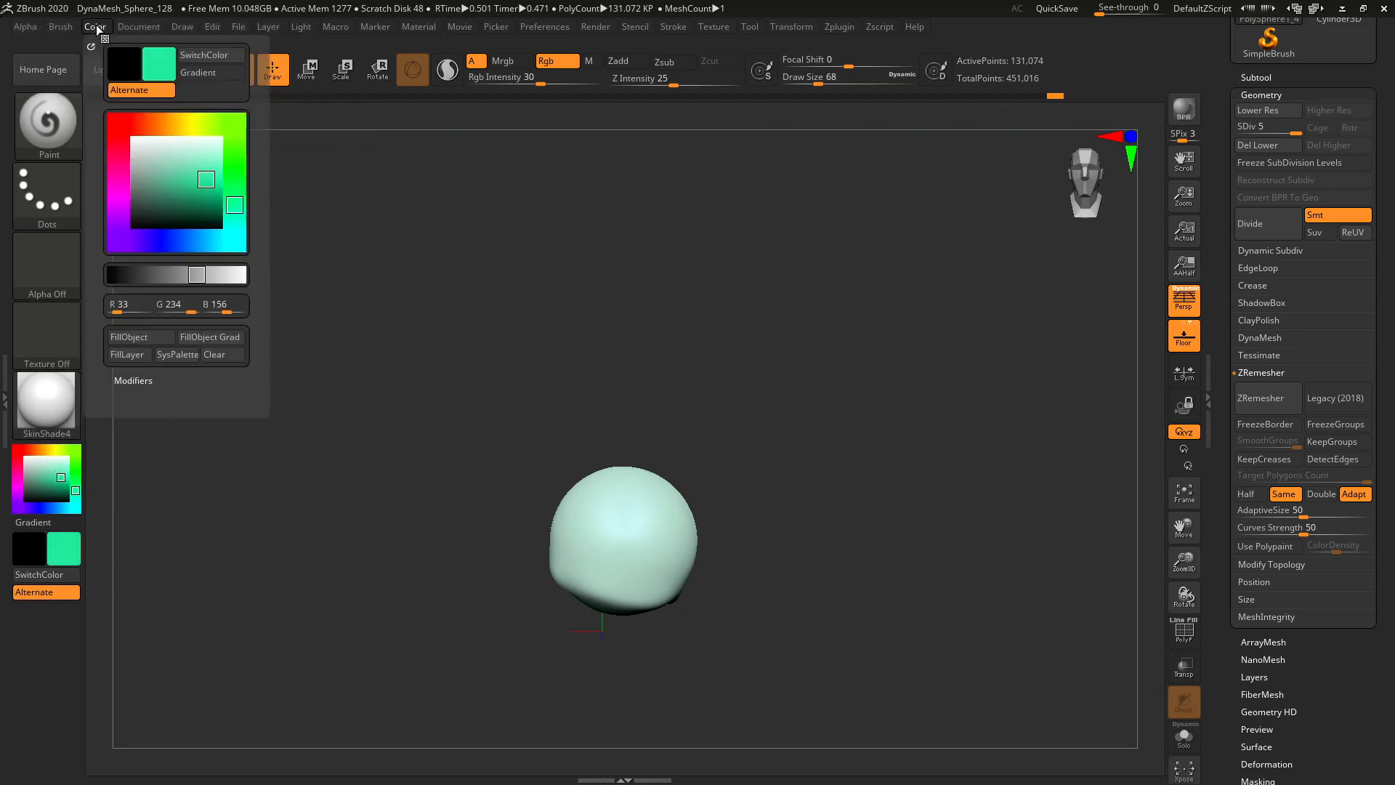
{"action": "left_click", "coordinate": [150, 338]}
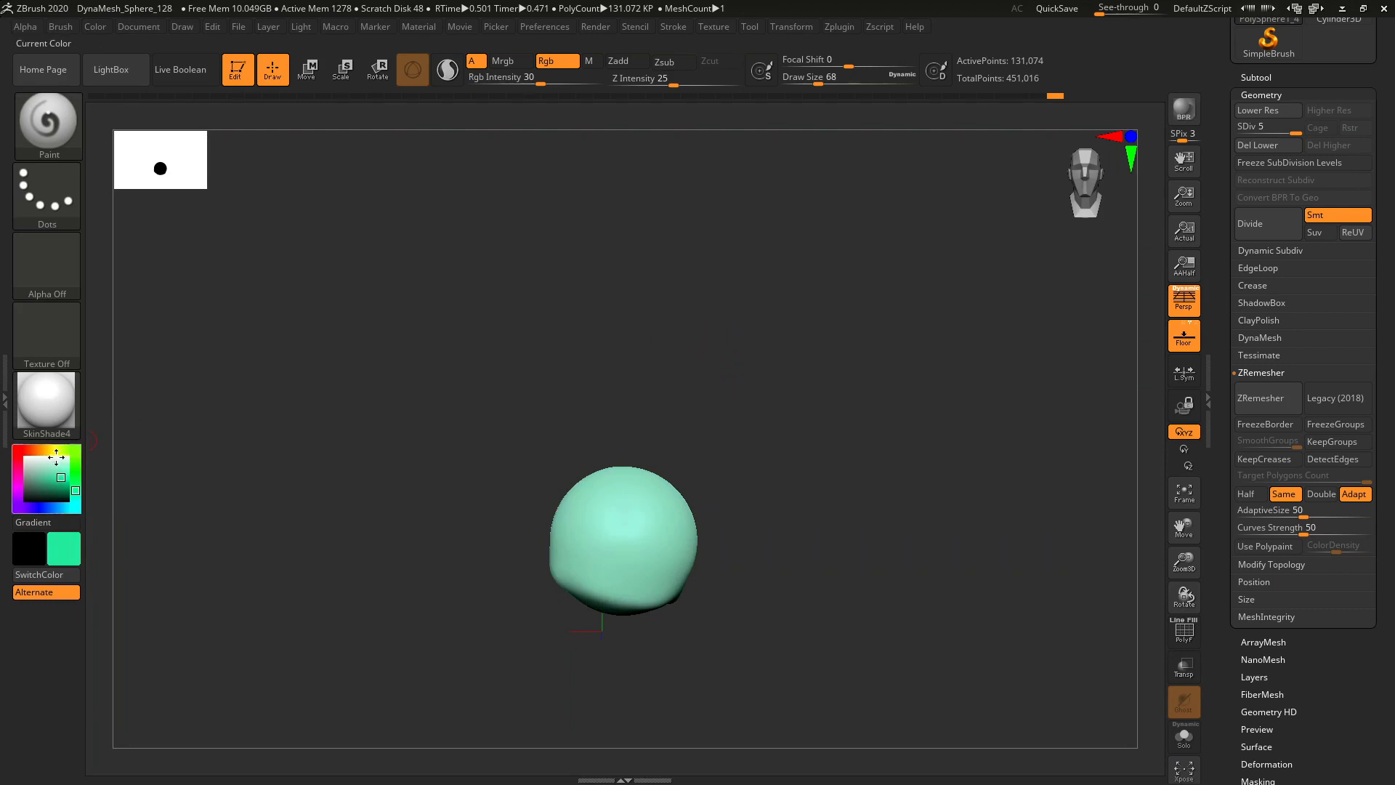
- Paint soft highlights over the upper part of the top scoop in pale mint with Draw Size 422
{"action": "mouse_move", "coordinate": [57, 461]}
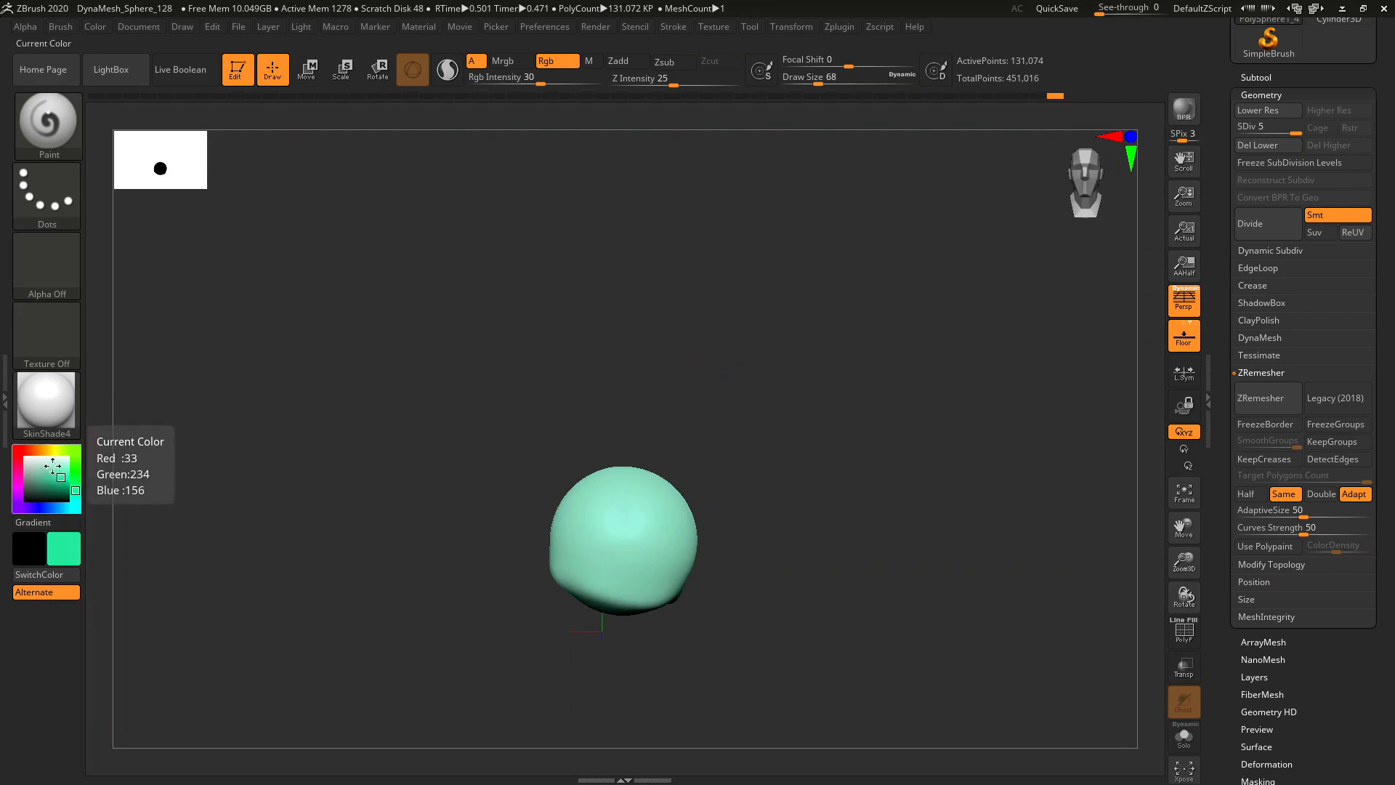
{"action": "left_click", "coordinate": [52, 465]}
{"action": "key", "text": "s"}
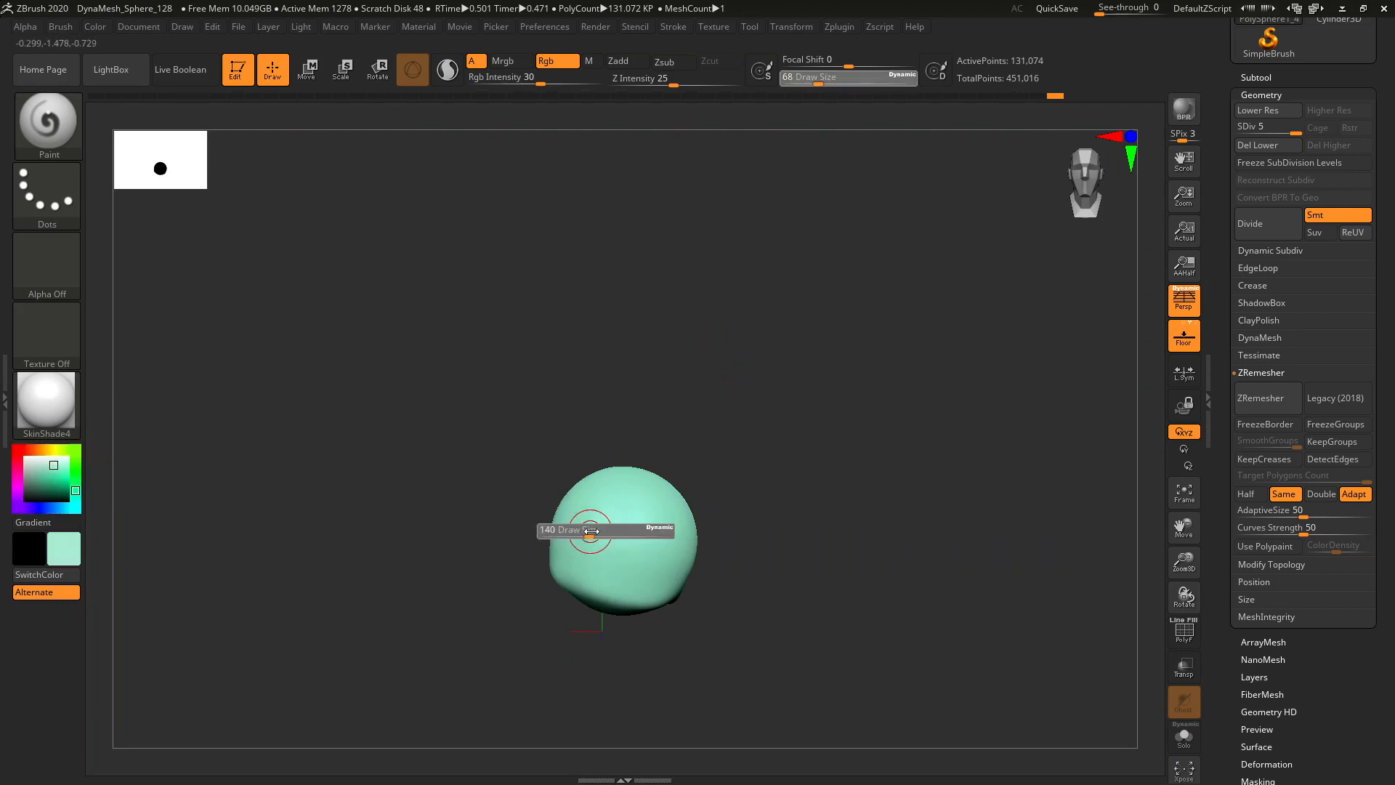
{"action": "left_click_drag", "start_coordinate": [576, 535], "coordinate": [611, 536]}
{"action": "left_click_drag", "start_coordinate": [734, 472], "coordinate": [1067, 489]}
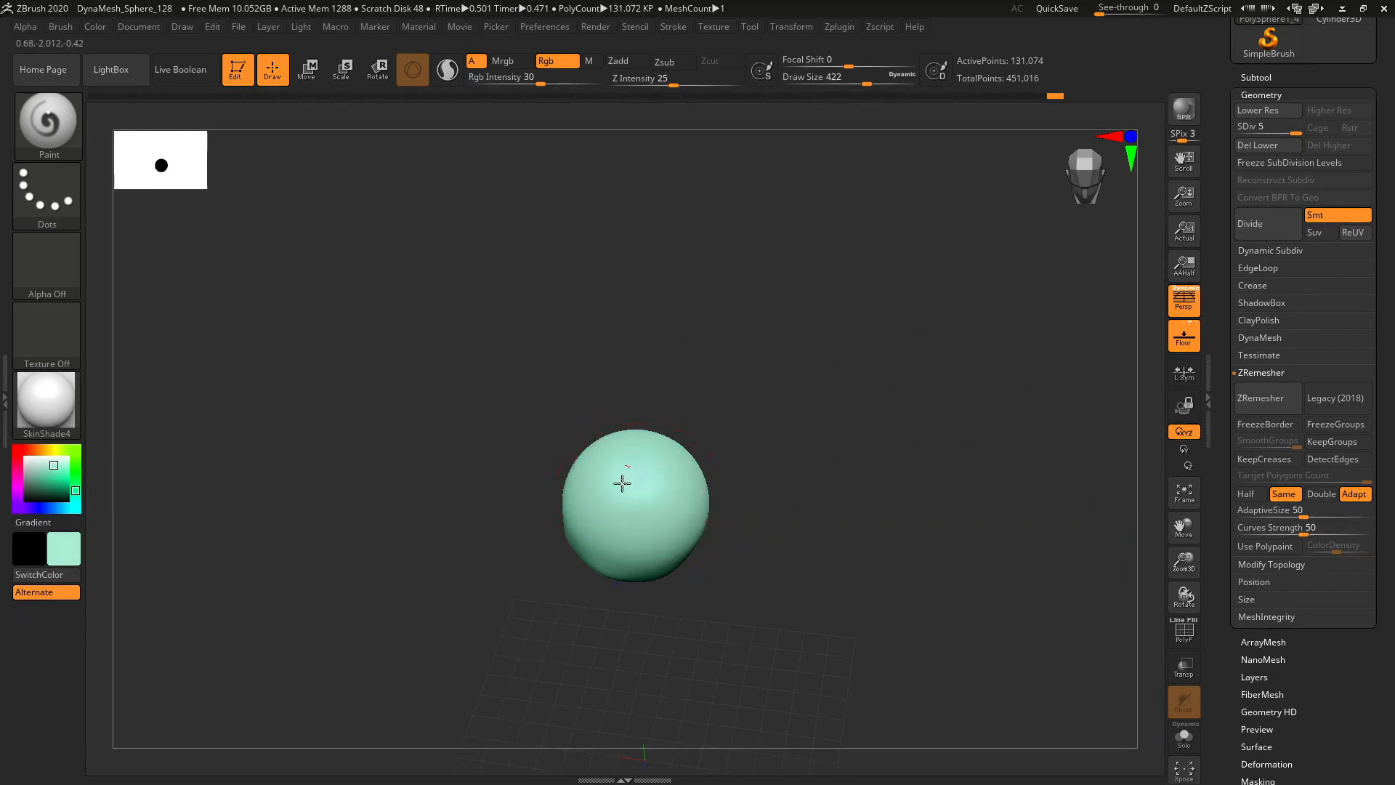
{"action": "left_click_drag", "start_coordinate": [804, 418], "coordinate": [907, 492]}
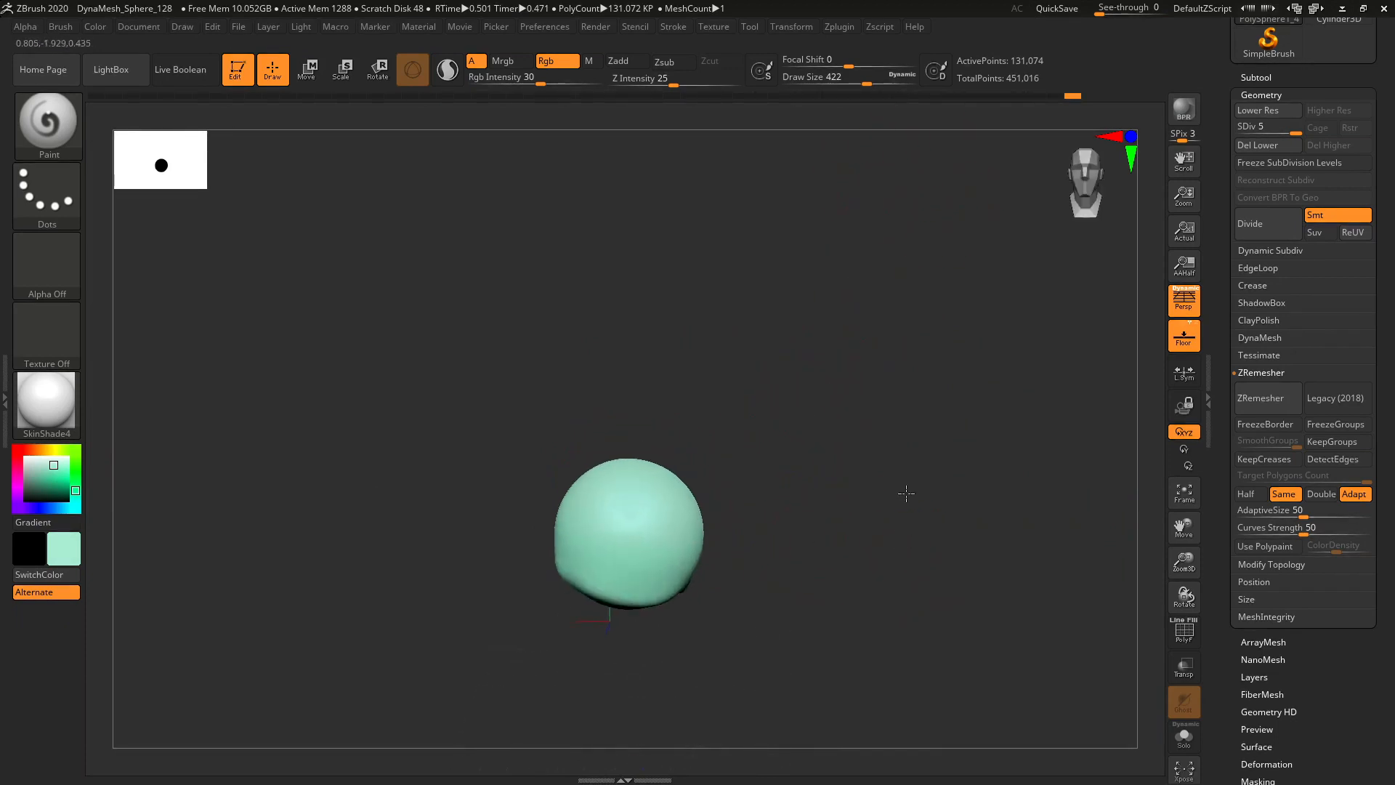
- Unhide the rest of the ice cream and bring the full model into view
{"action": "key", "text": "ctrl"}
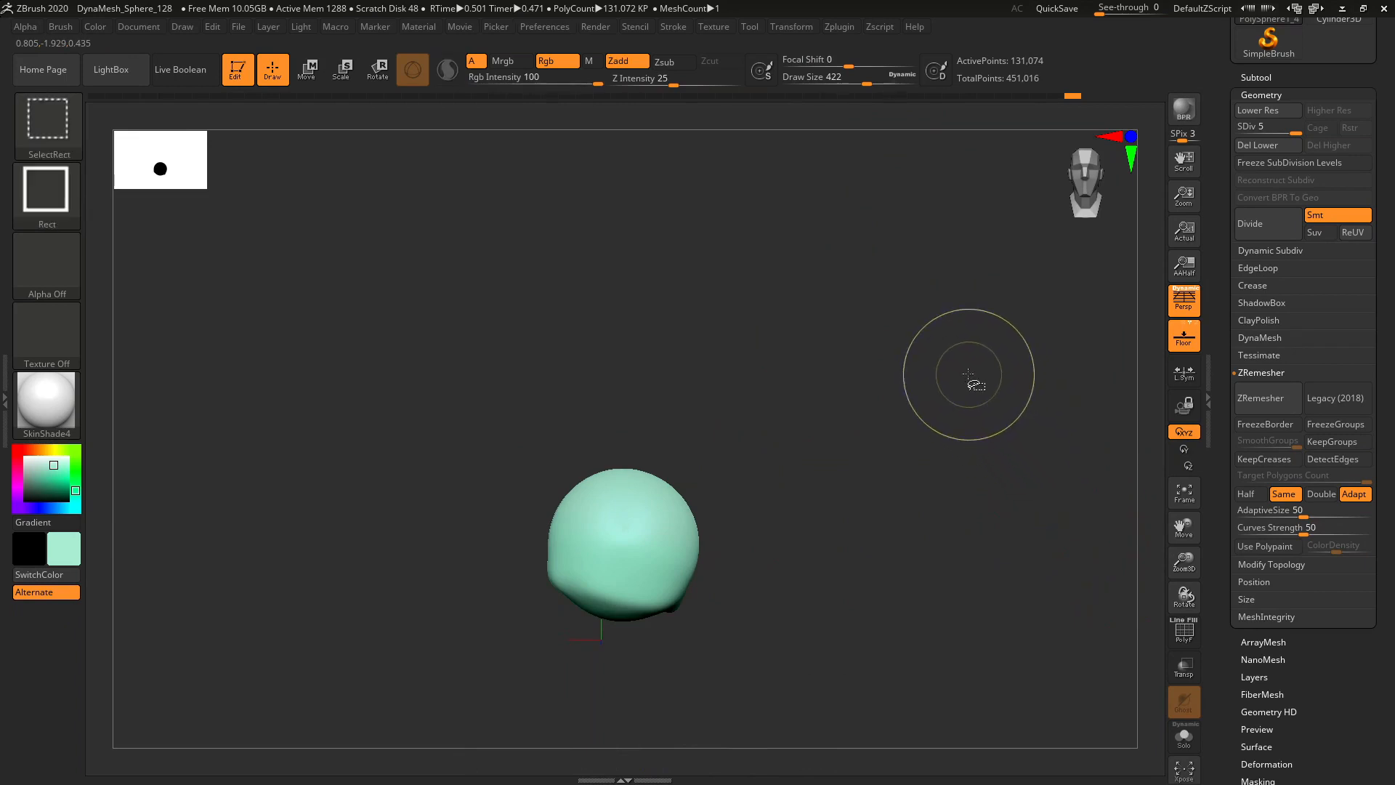
{"action": "left_click", "coordinate": [967, 377], "text": "ctrl+shift"}
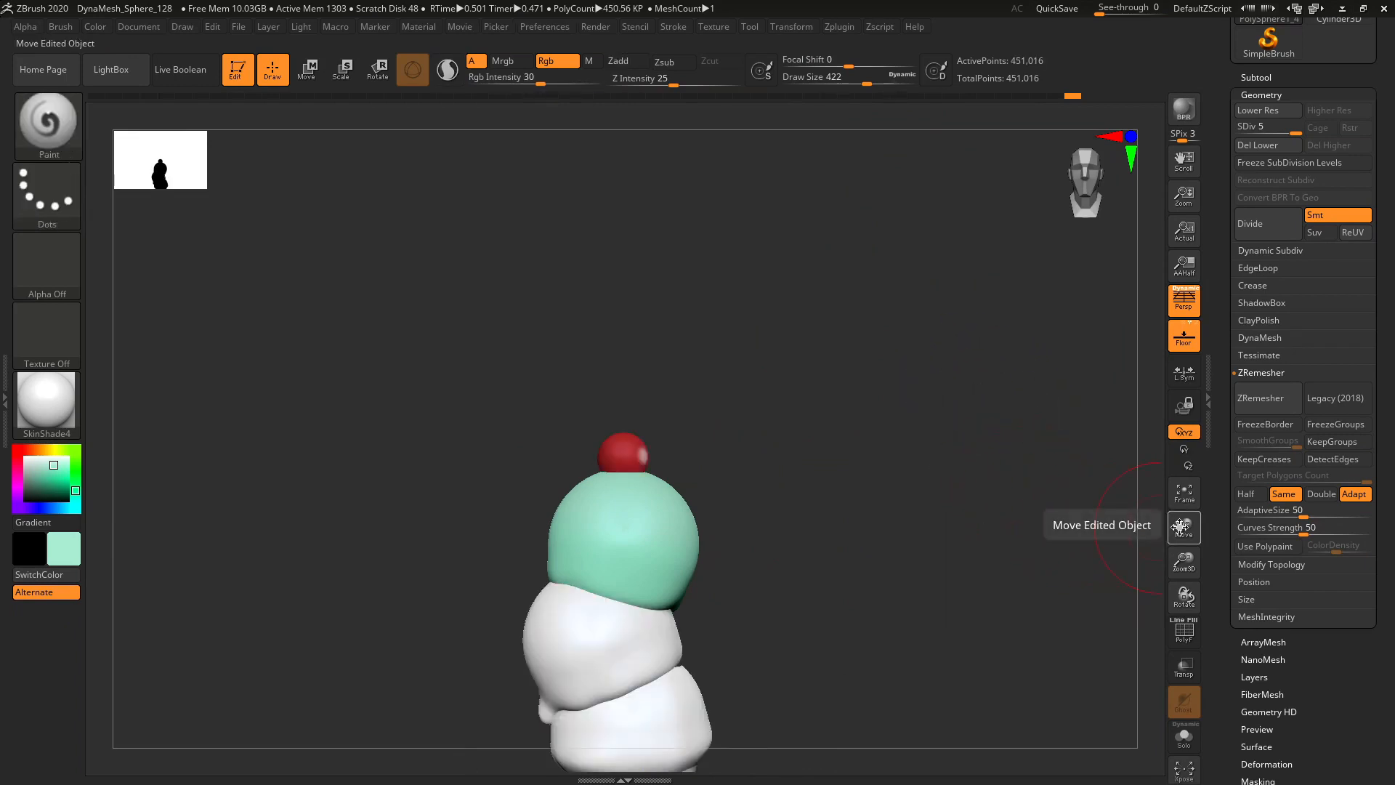
{"action": "left_click_drag", "start_coordinate": [1182, 526], "coordinate": [1171, 258]}
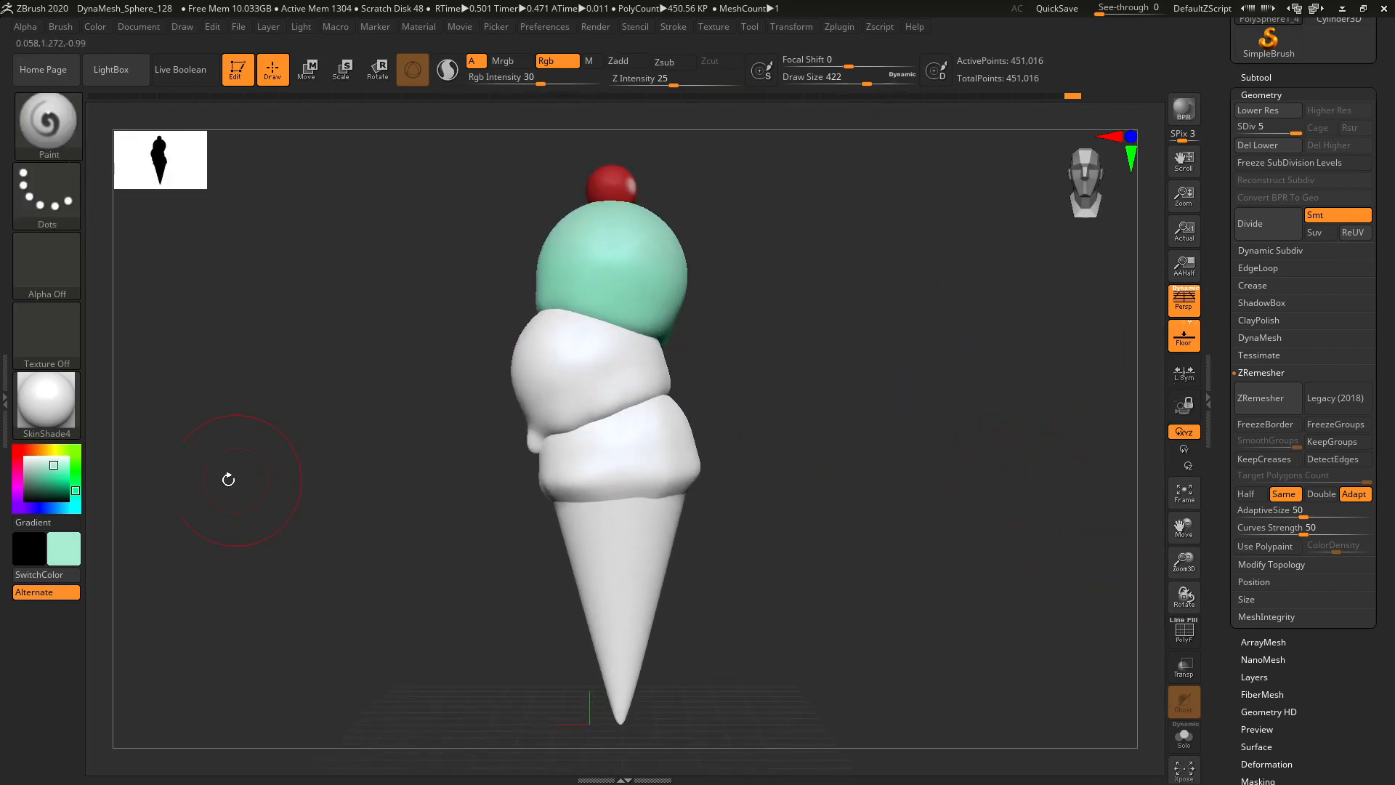
- Isolate the middle scoop and fill it with brown (R 105, G 78, B 49) at Rgb Intensity 30
{"action": "left_click", "coordinate": [38, 449]}
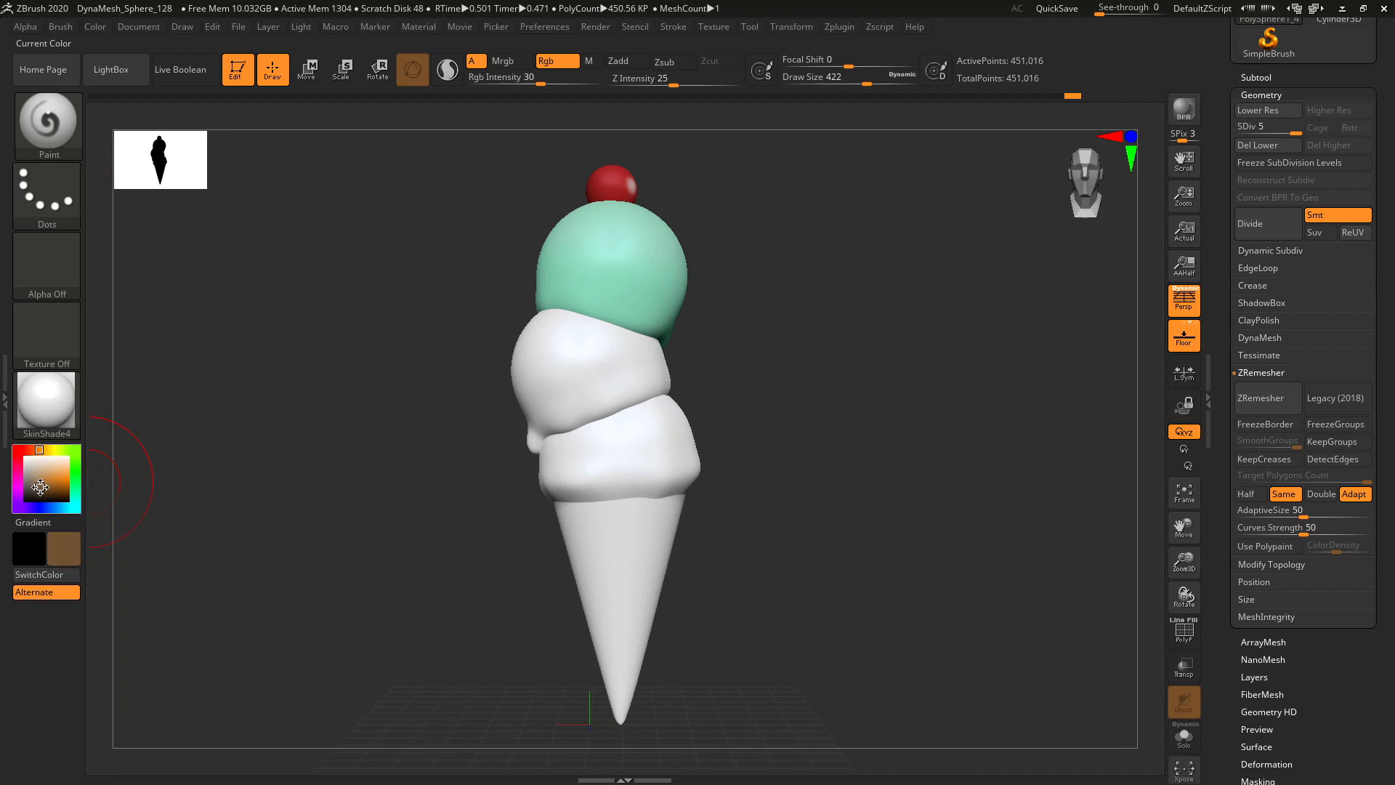
{"action": "key", "text": "ctrl"}
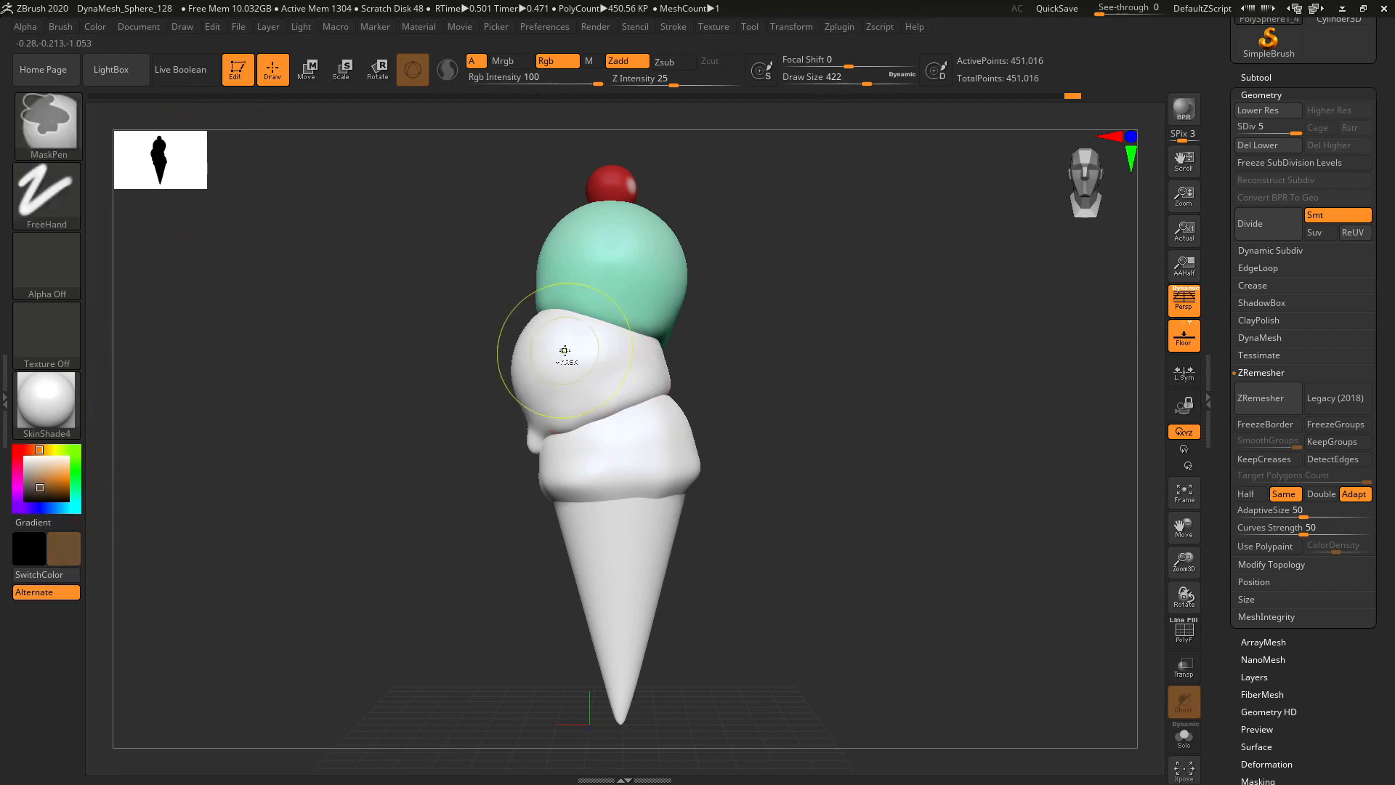
{"action": "key", "text": "ctrl+shift"}
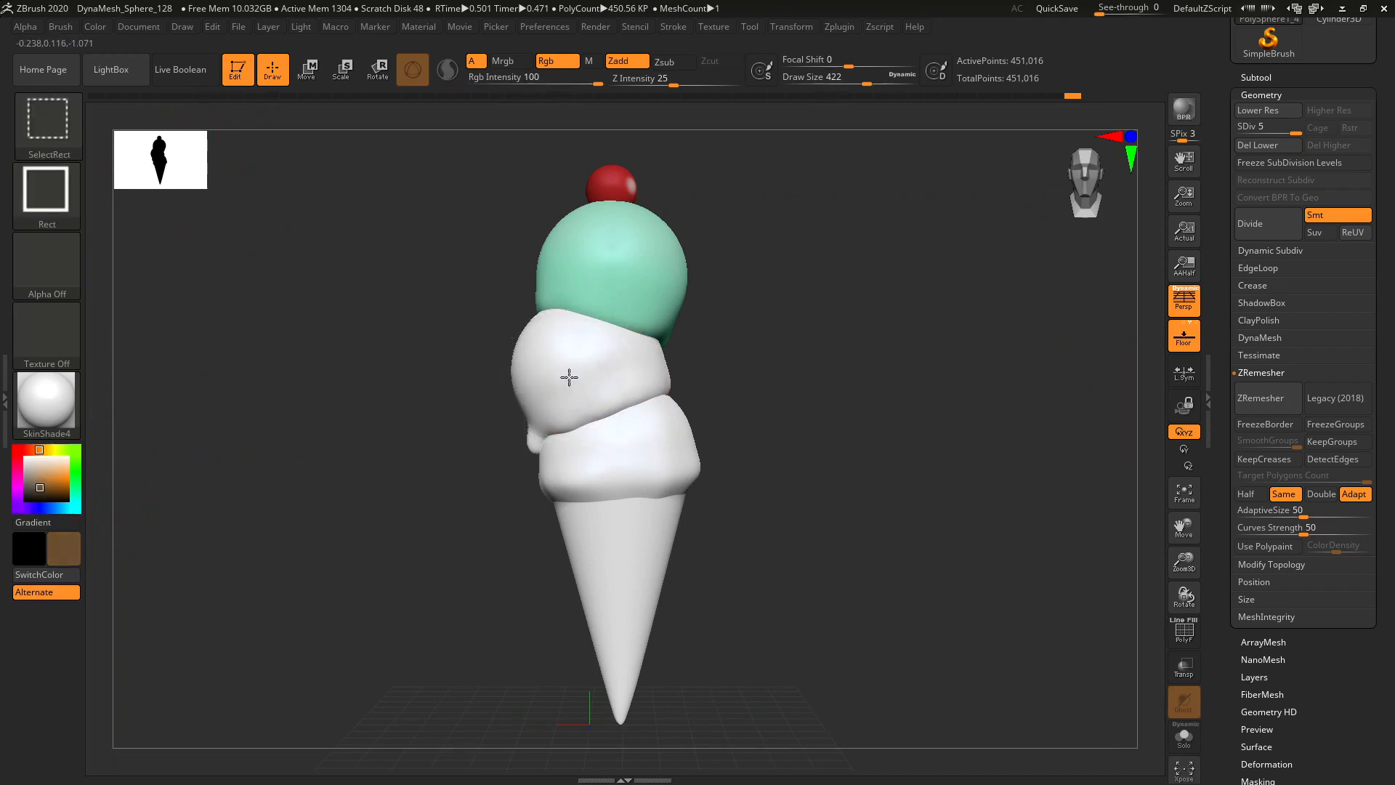
{"action": "left_click", "coordinate": [569, 377], "text": "ctrl+shift"}
{"action": "left_click", "coordinate": [96, 28]}
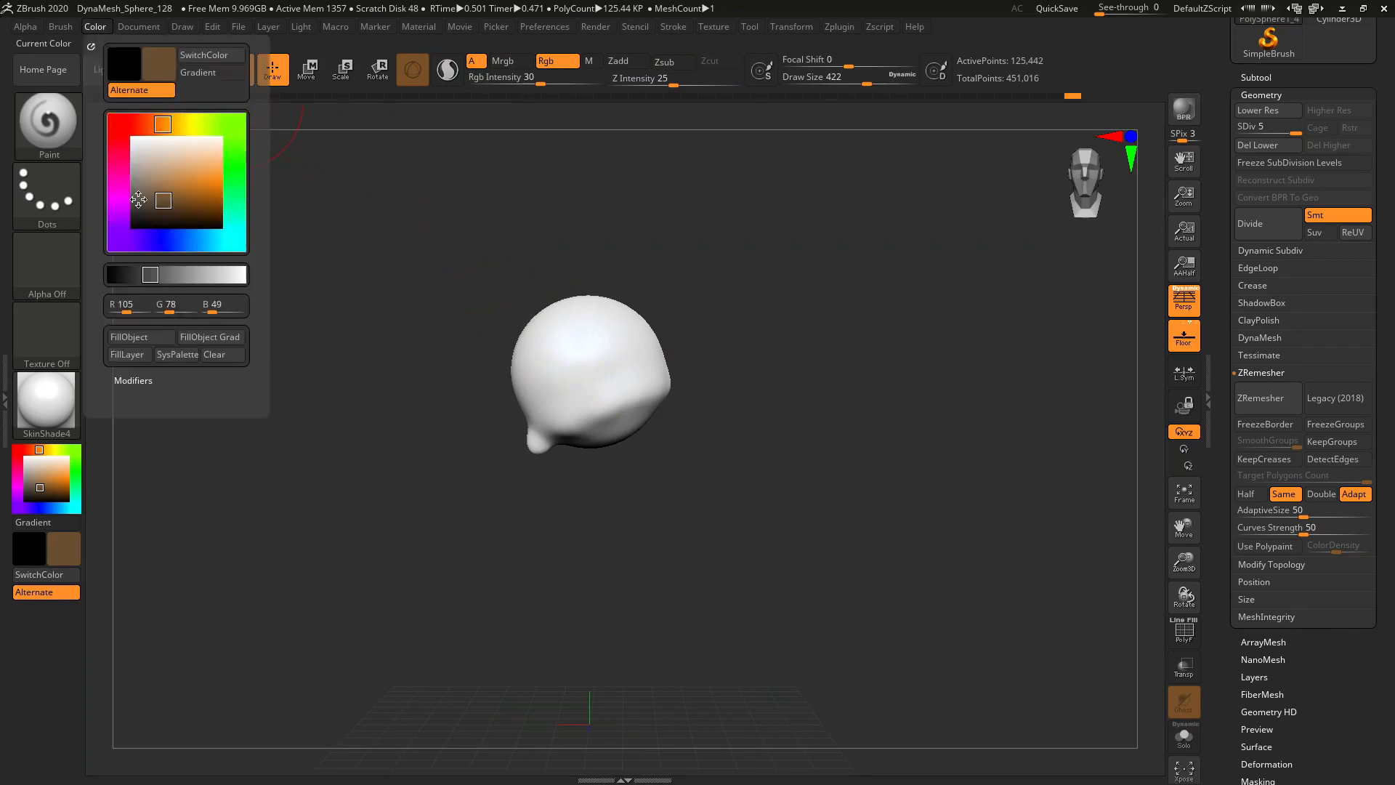
{"action": "left_click", "coordinate": [137, 338]}
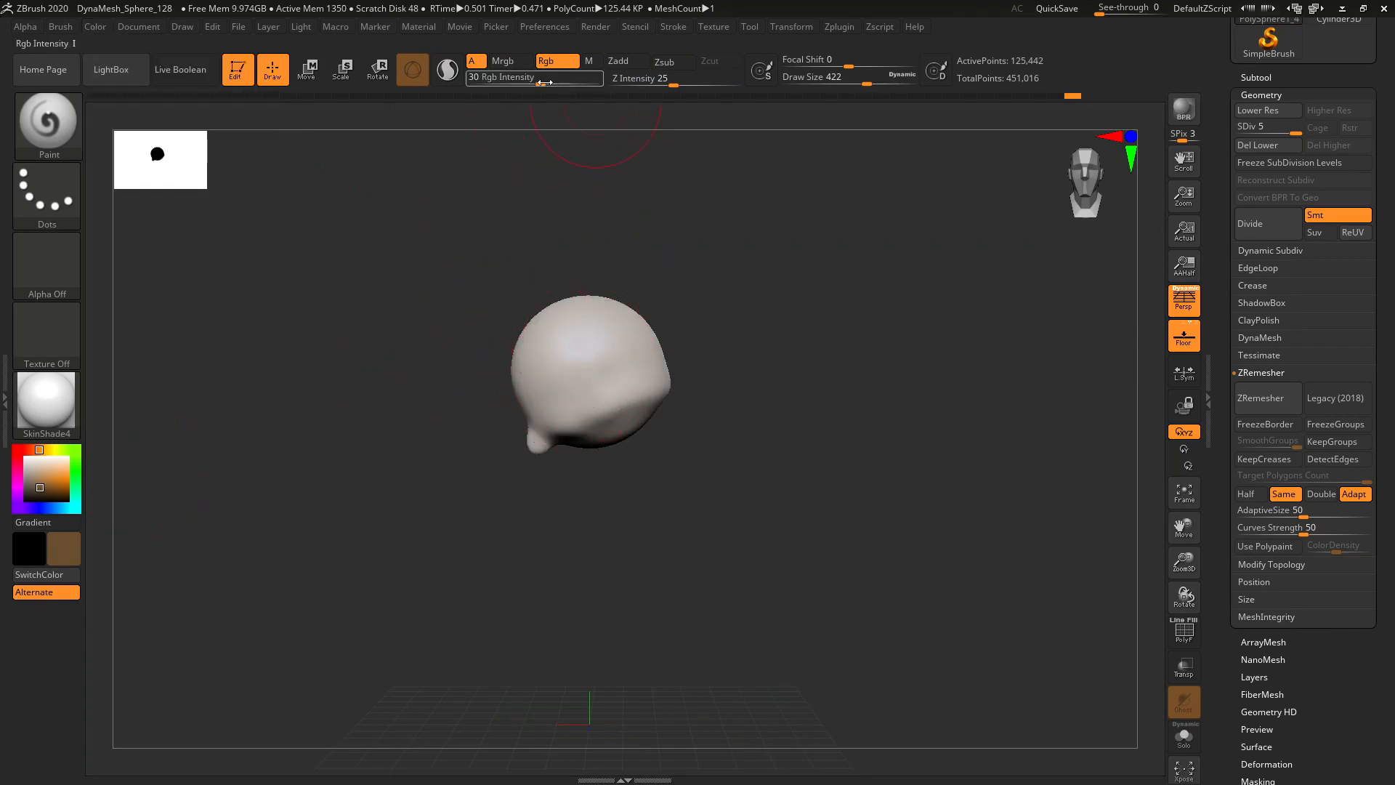
- Raise Rgb Intensity and Z Intensity to 100 and fill the middle scoop with the same brown again
{"action": "left_click_drag", "start_coordinate": [674, 83], "coordinate": [759, 90]}
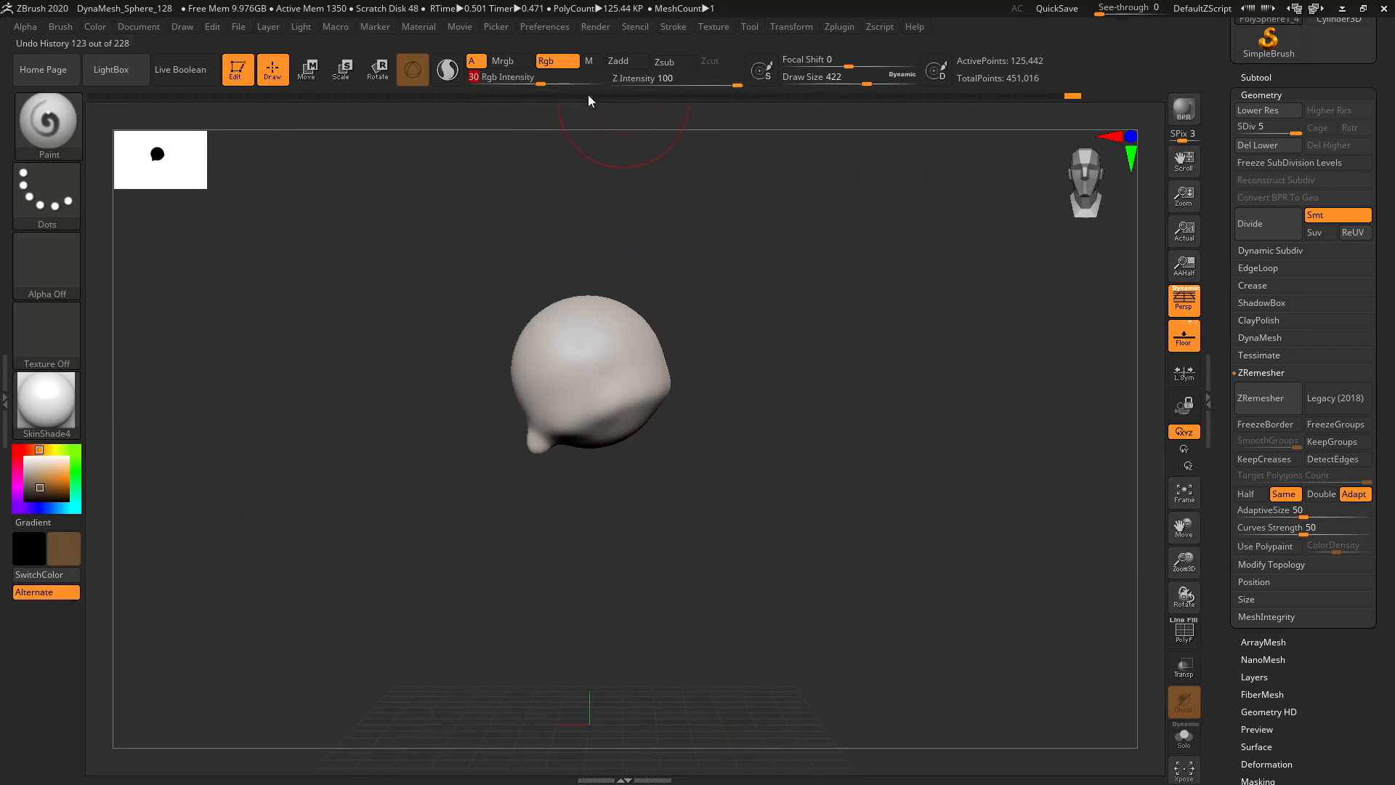
{"action": "left_click_drag", "start_coordinate": [590, 82], "coordinate": [611, 82]}
{"action": "left_click", "coordinate": [95, 29]}
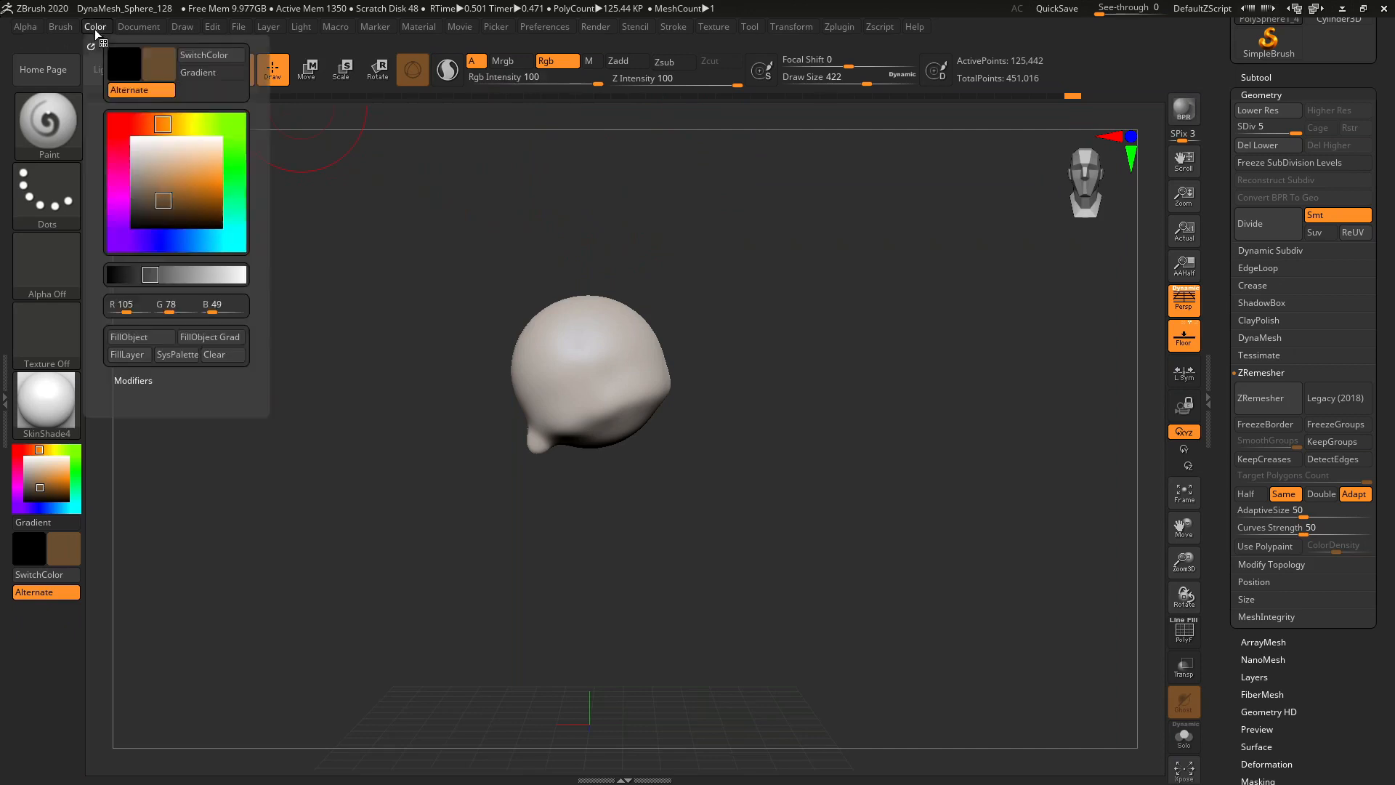
{"action": "left_click", "coordinate": [142, 337]}
- Paint soft light-tan highlights on the upper middle scoop at Rgb Intensity 23 and Z Intensity 22, and unhide the rest of the model
{"action": "left_click_drag", "start_coordinate": [597, 85], "coordinate": [561, 85]}
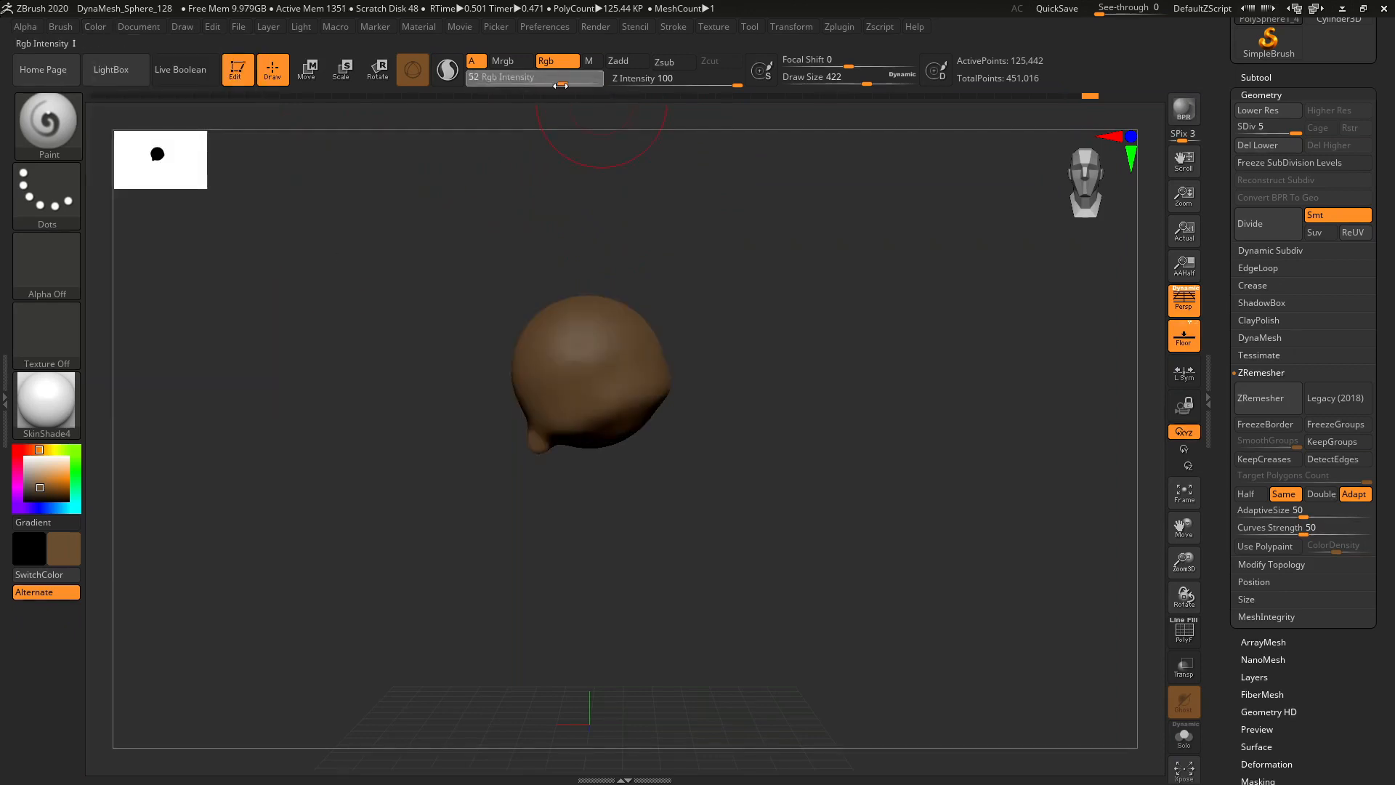
{"action": "left_click_drag", "start_coordinate": [737, 85], "coordinate": [729, 86]}
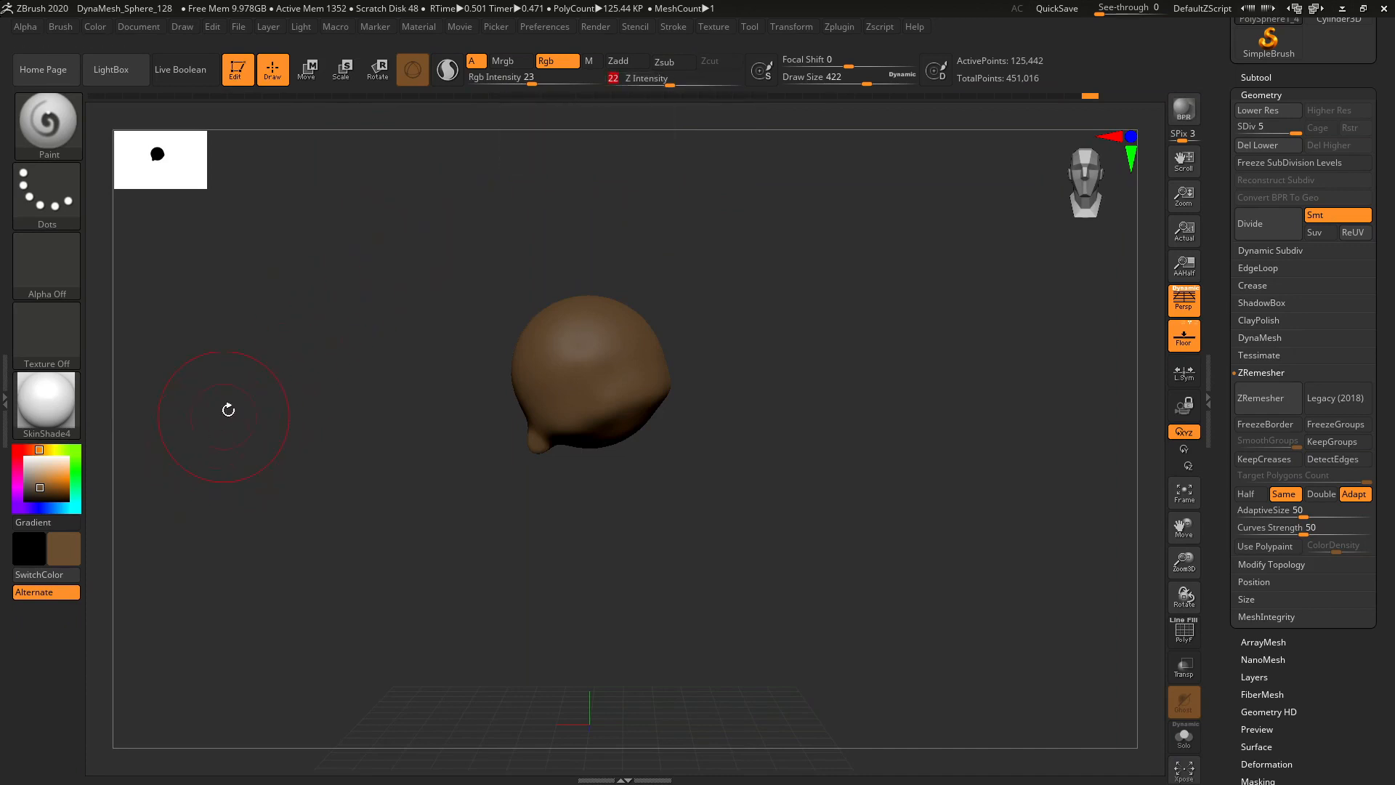
{"action": "left_click", "coordinate": [42, 467]}
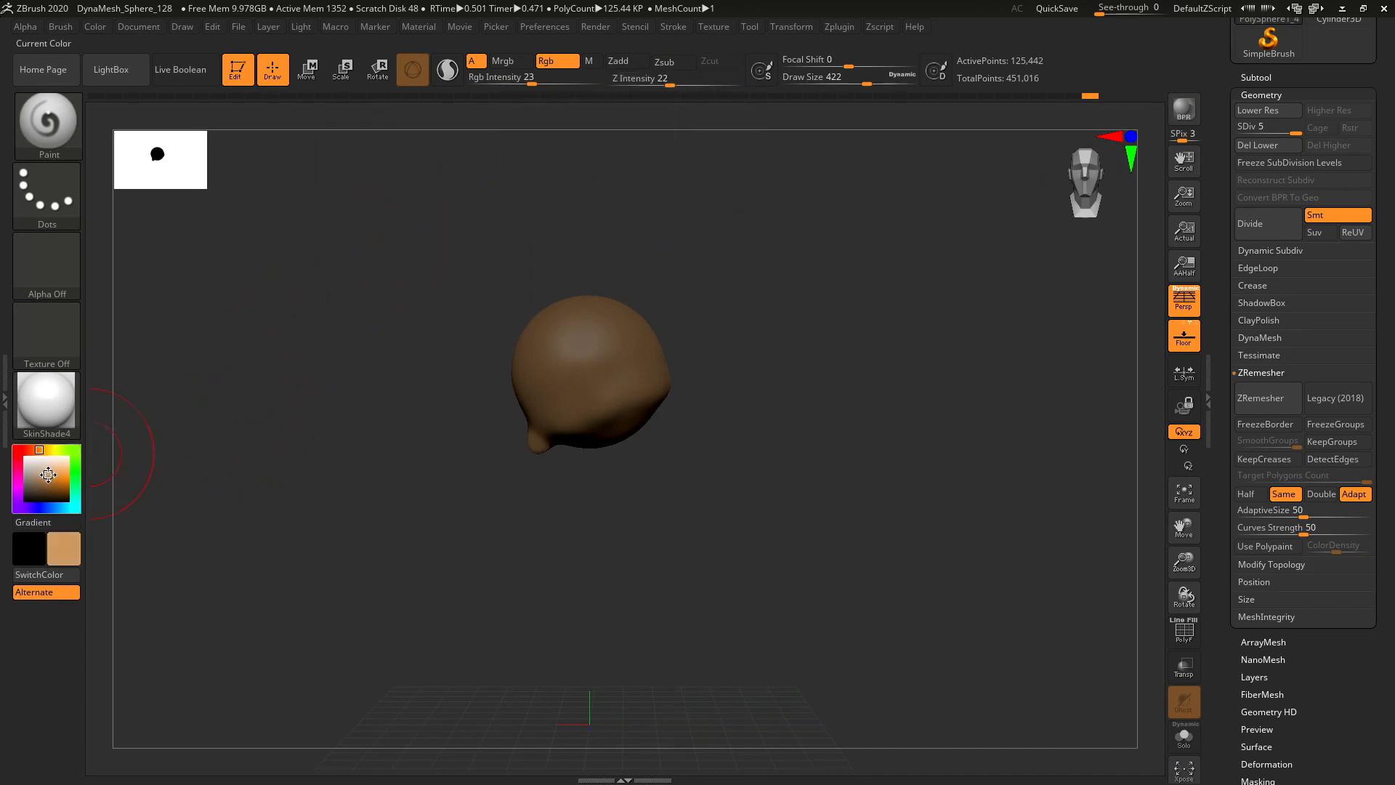
{"action": "left_click_drag", "start_coordinate": [347, 312], "coordinate": [348, 399]}
{"action": "left_click_drag", "start_coordinate": [587, 273], "coordinate": [596, 279]}
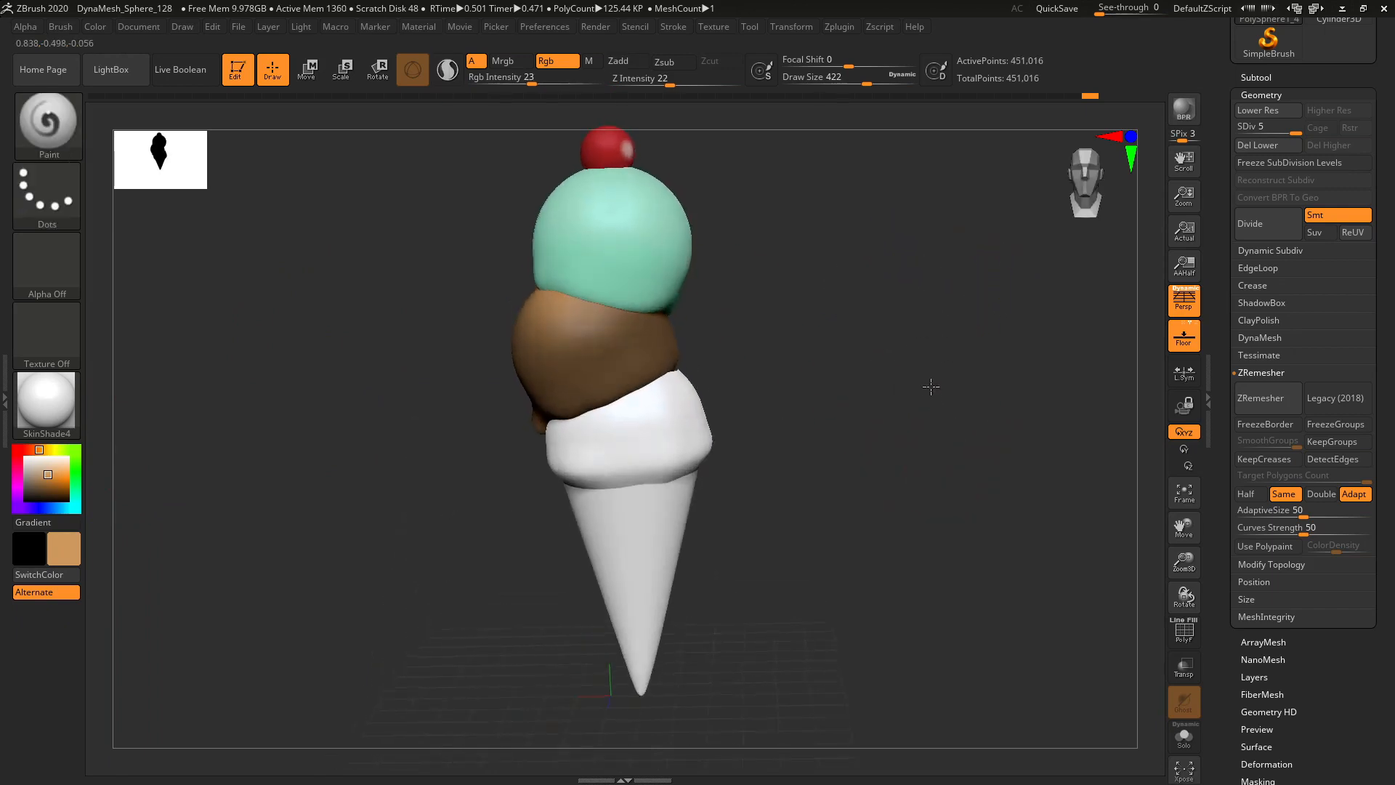
{"action": "left_click_drag", "start_coordinate": [752, 404], "coordinate": [735, 413]}
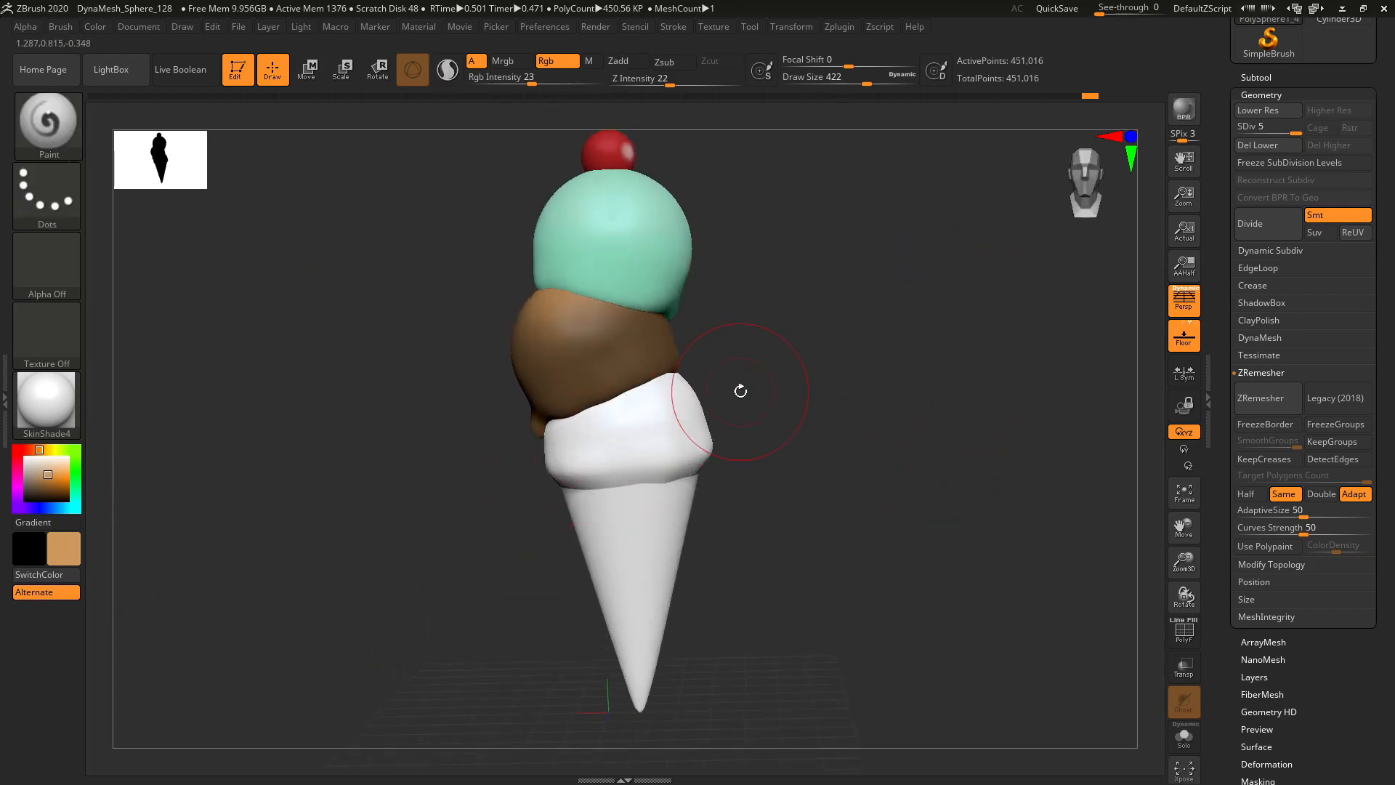
- Isolate the lowest scoop and fill it with pink (R 193, G 106, B 106) at Rgb Intensity 23
{"action": "left_click_drag", "start_coordinate": [23, 451], "coordinate": [16, 446]}
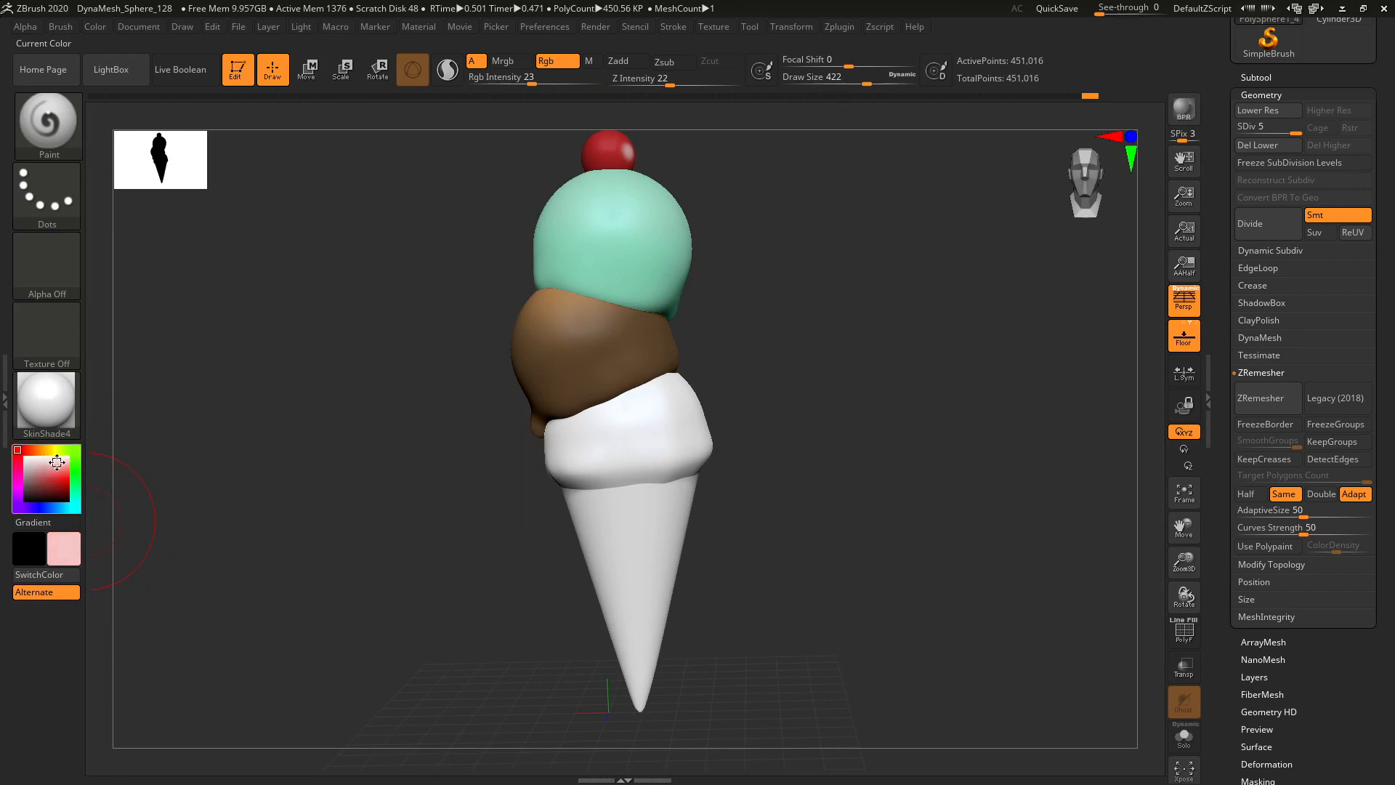
{"action": "key", "text": "ctrl"}
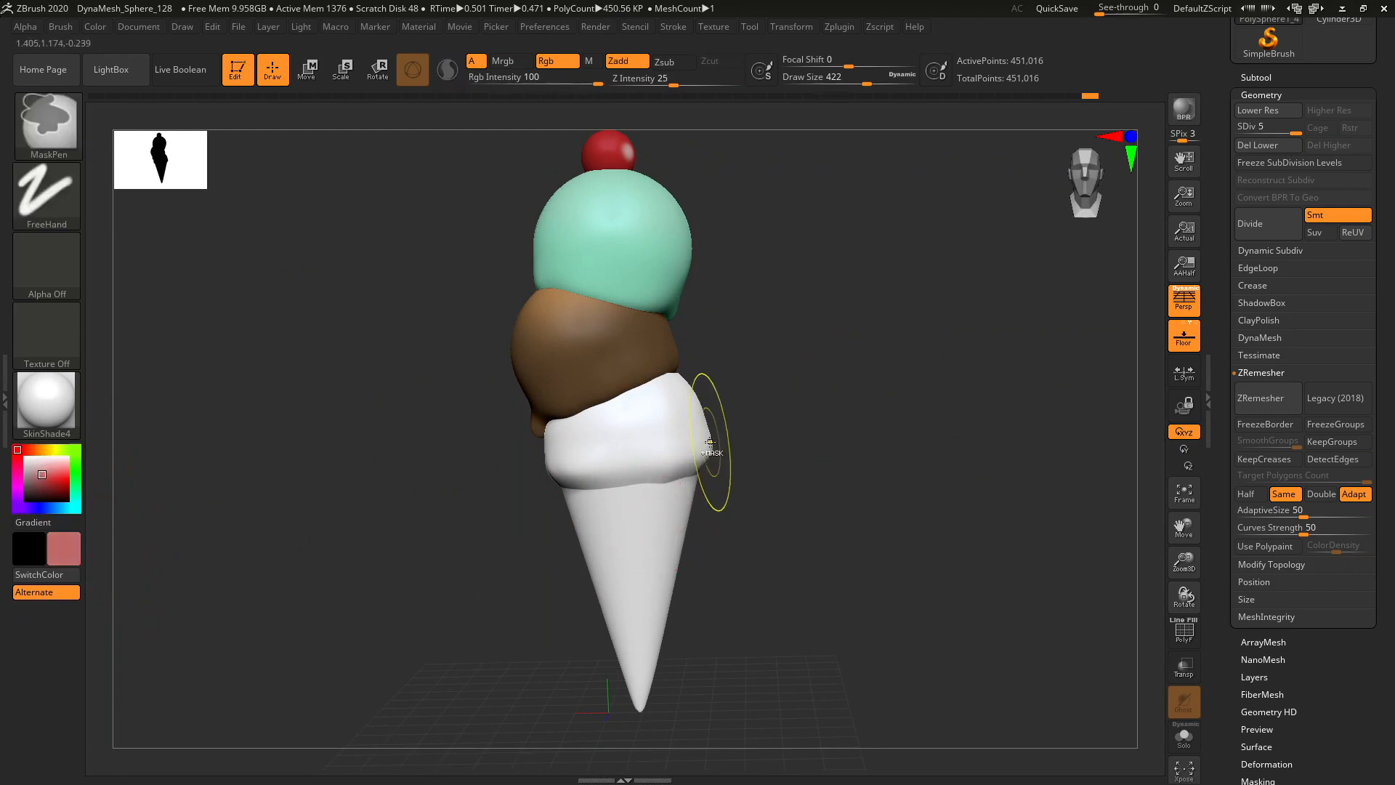
{"action": "key", "text": "ctrl+shift"}
{"action": "left_click", "coordinate": [684, 431], "text": "ctrl+shift"}
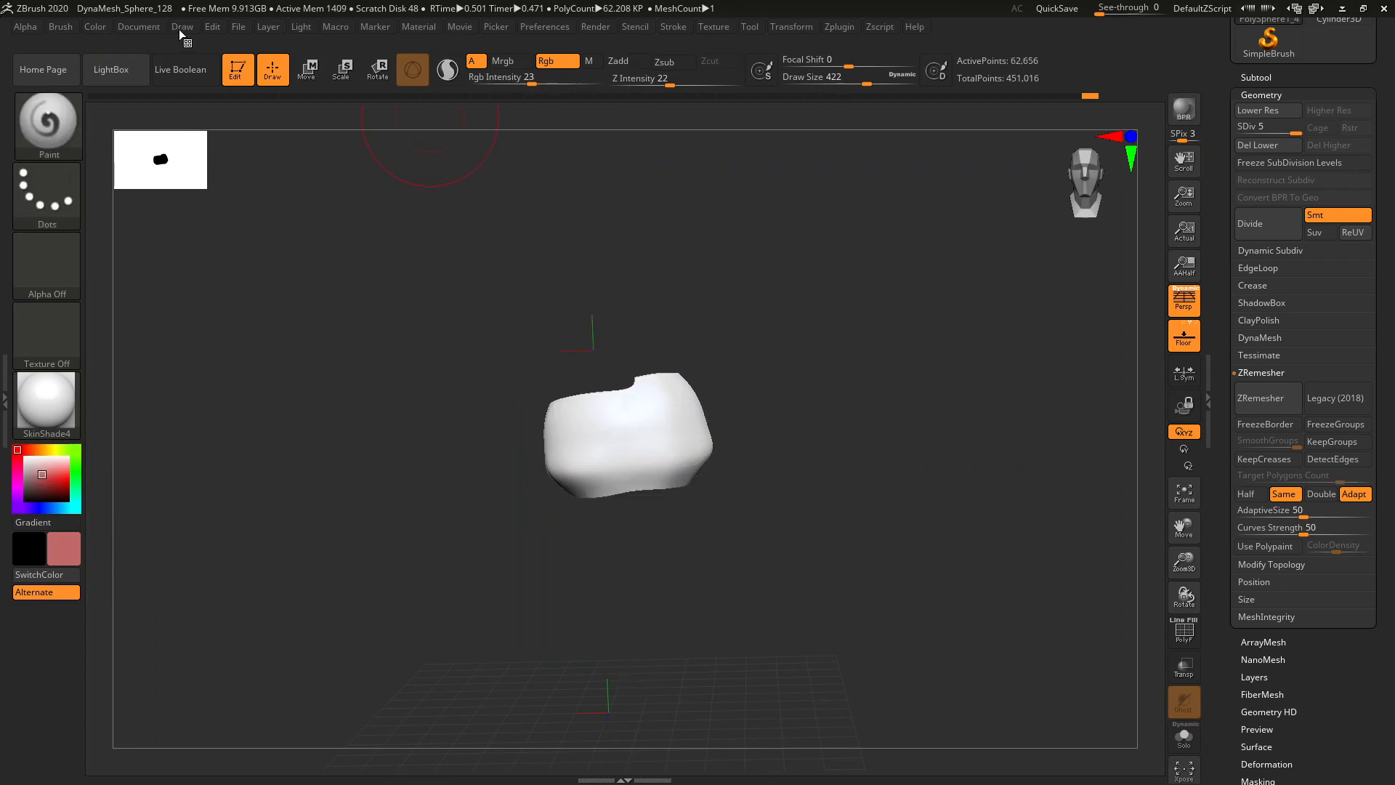
{"action": "left_click", "coordinate": [89, 28]}
{"action": "left_click", "coordinate": [125, 343]}
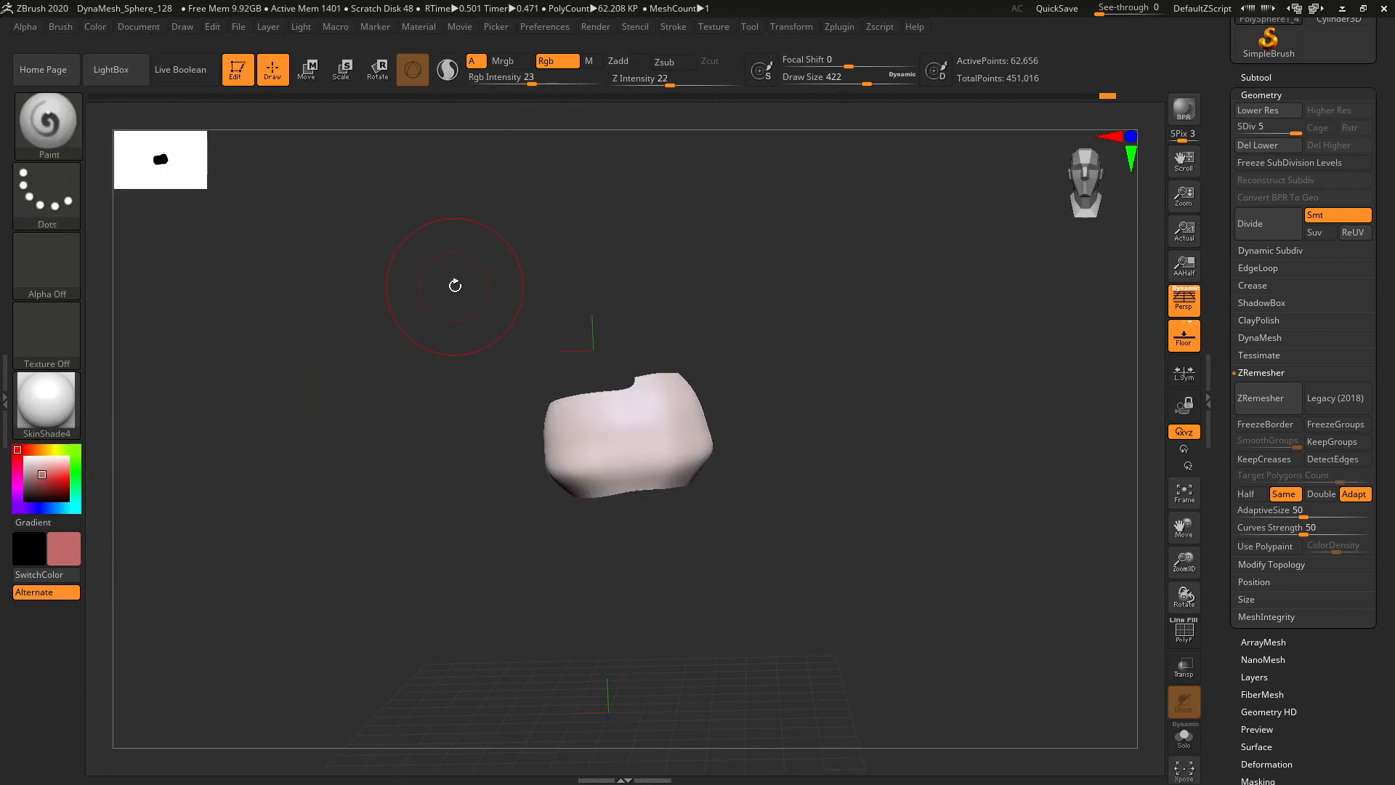
- Strengthen the lowest scoop's pink by filling it again with Rgb Intensity and Z Intensity at 100
{"action": "left_click_drag", "start_coordinate": [532, 84], "coordinate": [742, 86]}
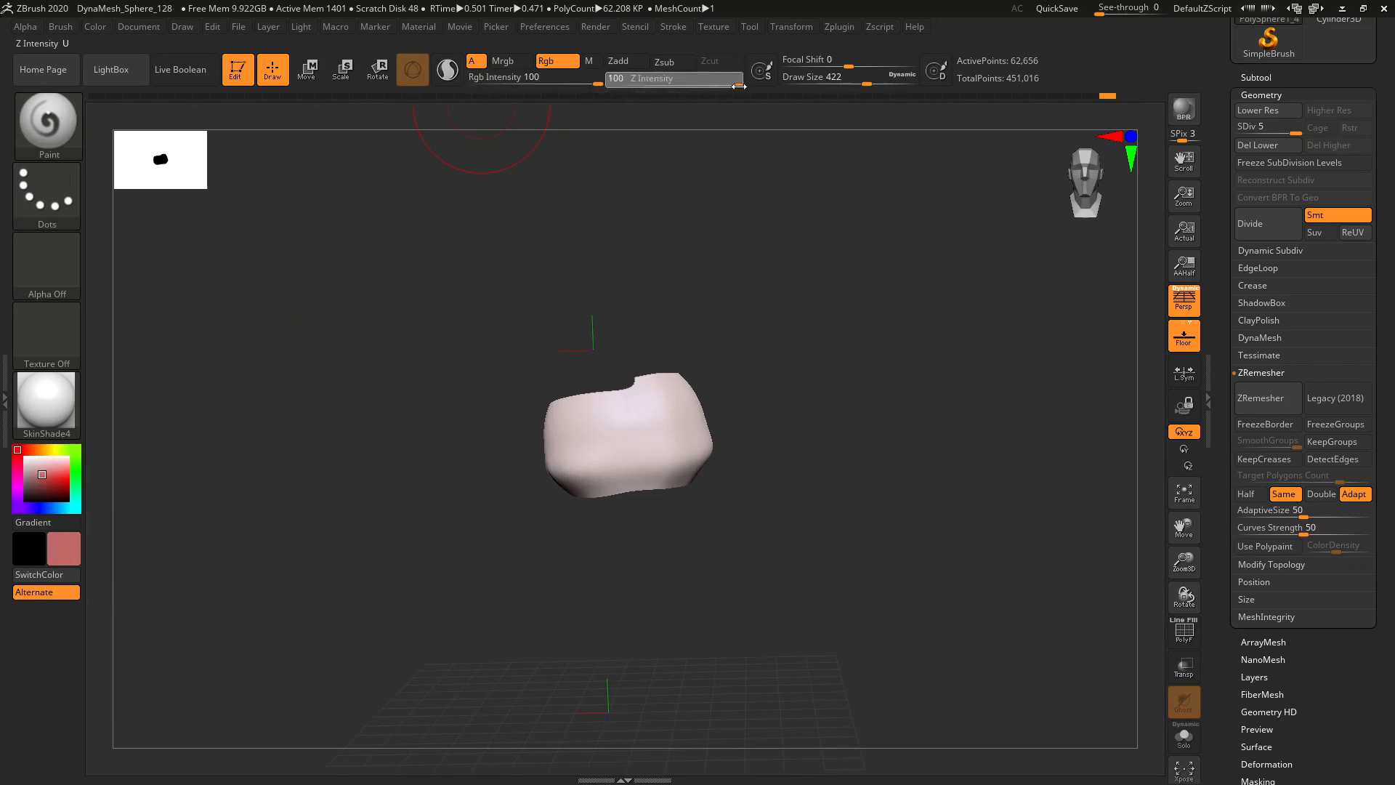
{"action": "left_click", "coordinate": [95, 27]}
{"action": "left_click", "coordinate": [127, 336]}
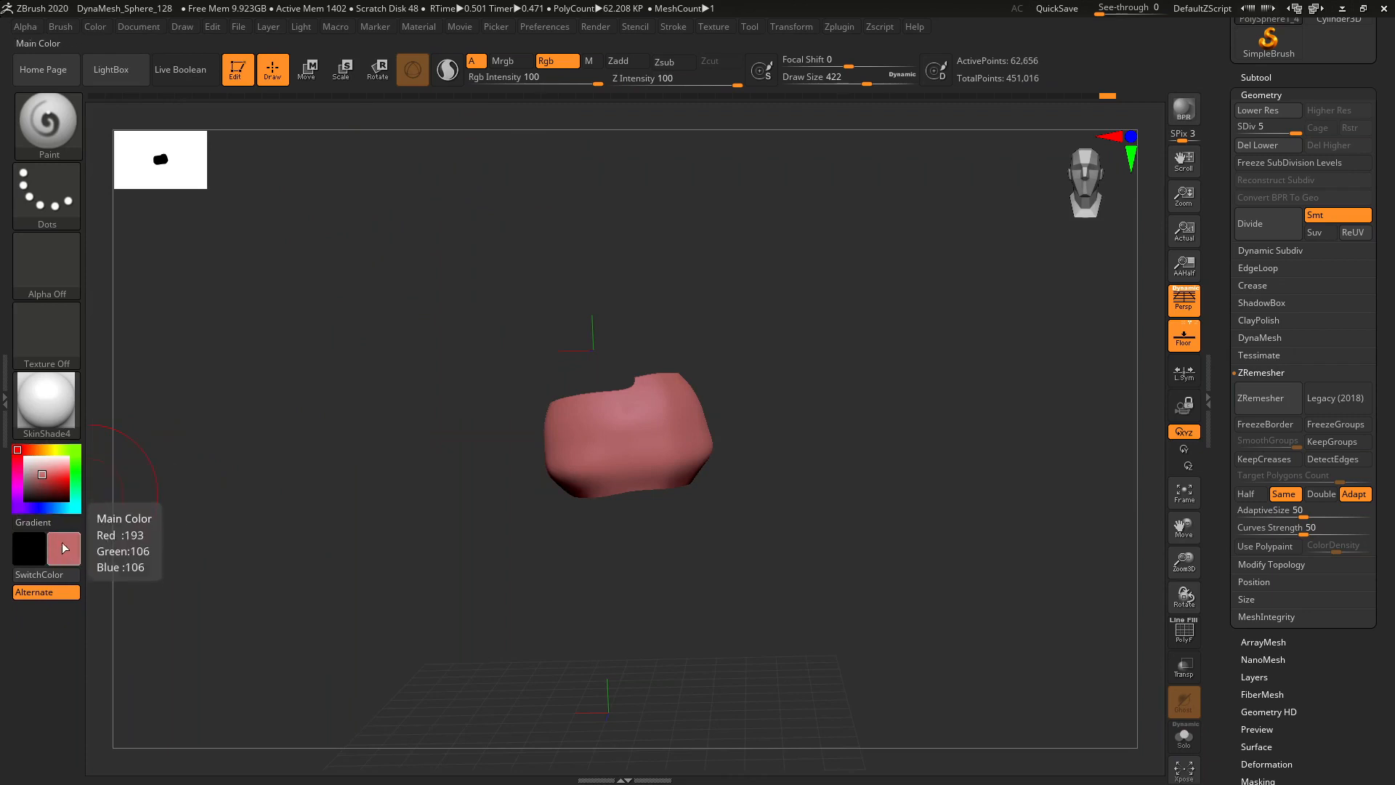
- Paint soft pale-pink highlights on the upper part of the lowest scoop at Rgb Intensity 22 and Z Intensity 21
{"action": "left_click_drag", "start_coordinate": [41, 473], "coordinate": [42, 465]}
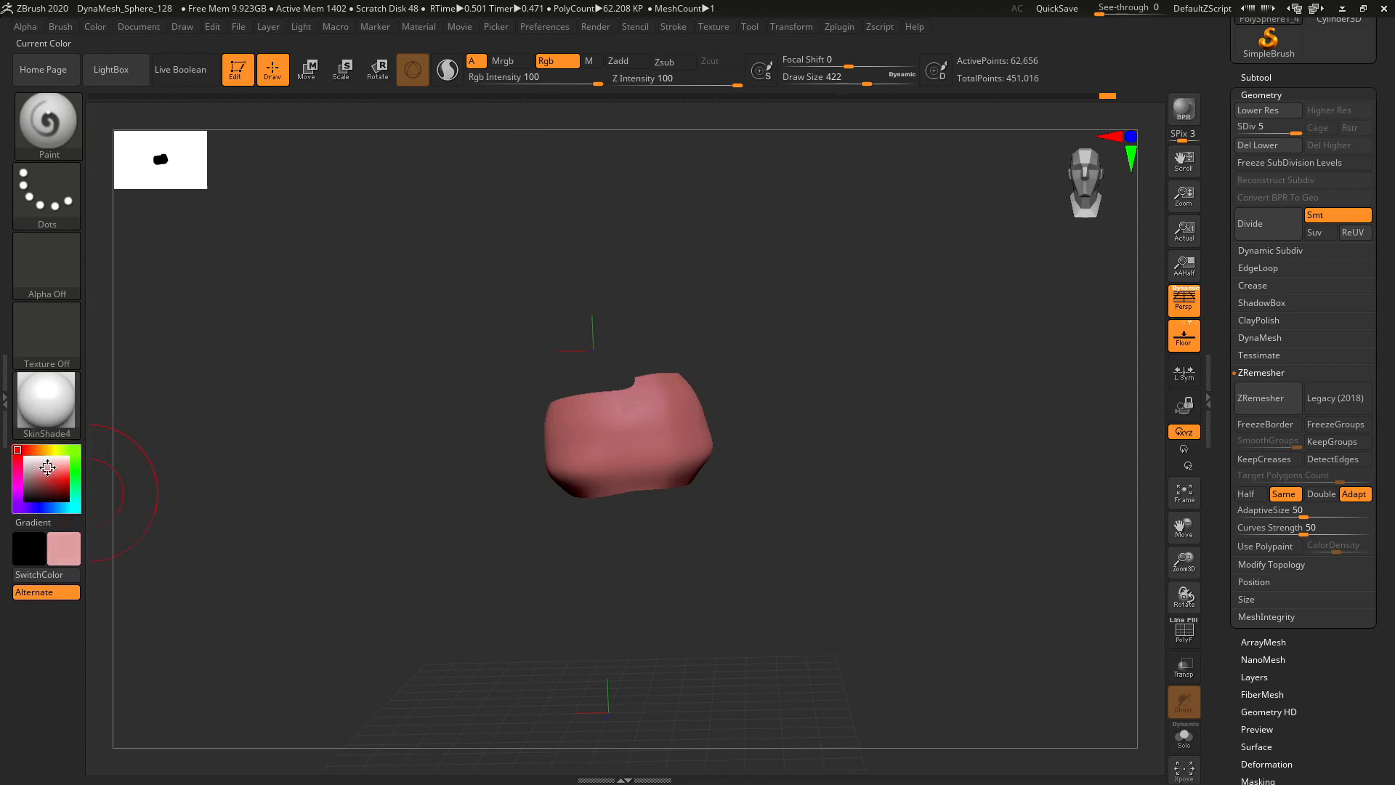
{"action": "left_click_drag", "start_coordinate": [646, 350], "coordinate": [580, 385]}
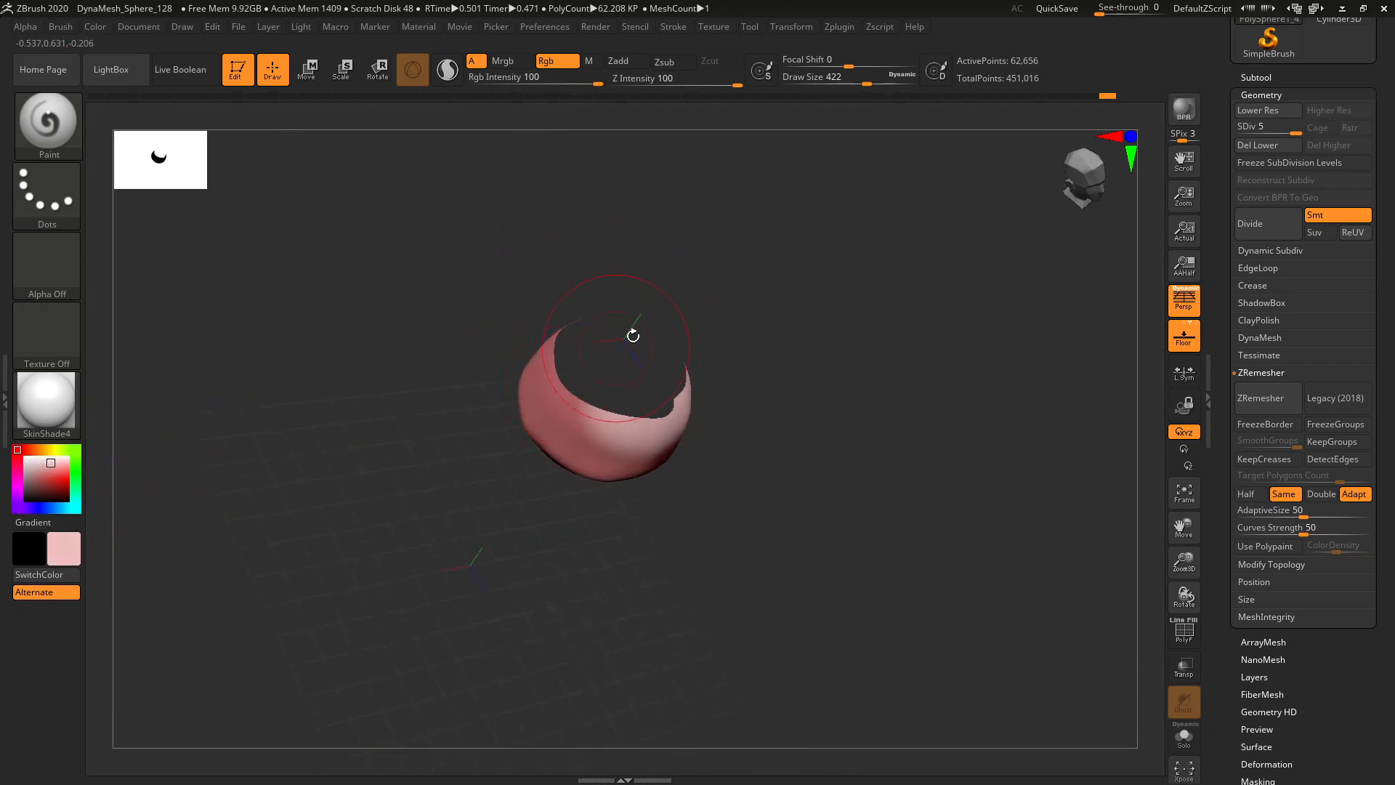
{"action": "left_click", "coordinate": [743, 340], "text": "ctrl"}
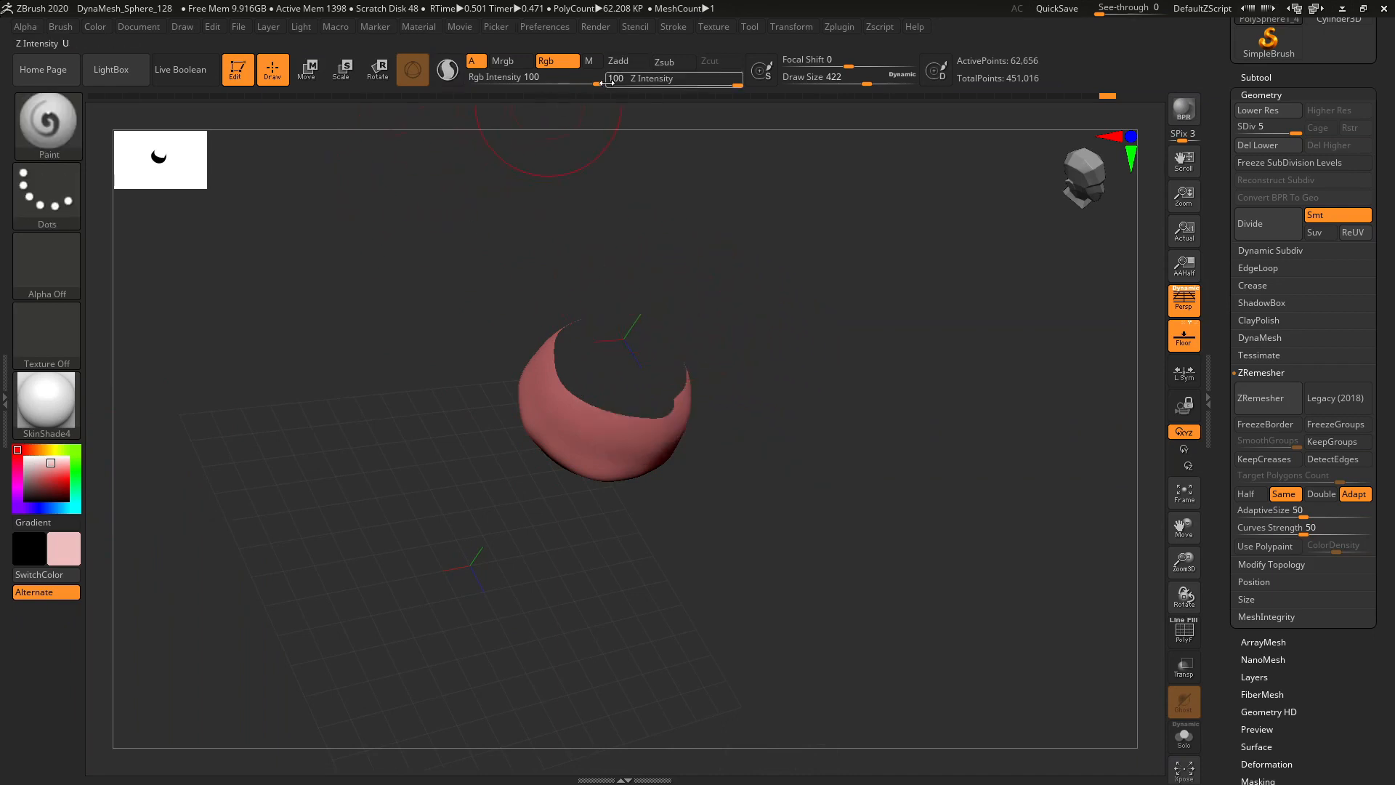
{"action": "left_click_drag", "start_coordinate": [592, 83], "coordinate": [530, 87]}
{"action": "left_click_drag", "start_coordinate": [696, 86], "coordinate": [668, 89]}
{"action": "mouse_move", "coordinate": [609, 412]}
{"action": "left_mouse_down"}
{"action": "mouse_move", "coordinate": [571, 331]}
{"action": "mouse_move", "coordinate": [735, 296]}
{"action": "mouse_move", "coordinate": [635, 287]}
{"action": "left_mouse_up"}
{"action": "left_click_drag", "start_coordinate": [816, 487], "coordinate": [856, 342]}
- Unhide the other ice cream parts and bring the whole model back into an upright front view
{"action": "key", "text": "ctrl"}
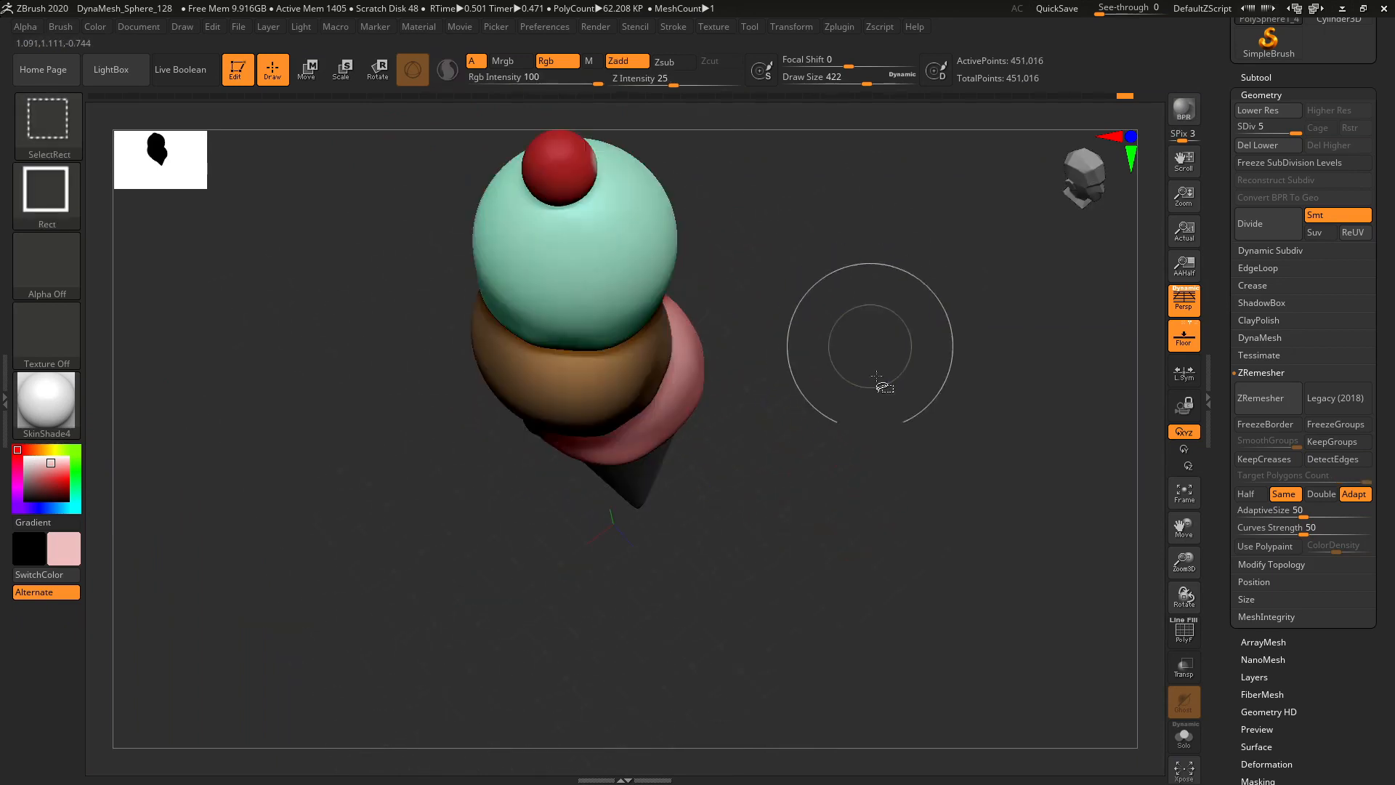
{"action": "left_click_drag", "start_coordinate": [1169, 563], "coordinate": [1168, 607]}
{"action": "left_click_drag", "start_coordinate": [1184, 534], "coordinate": [1184, 501]}
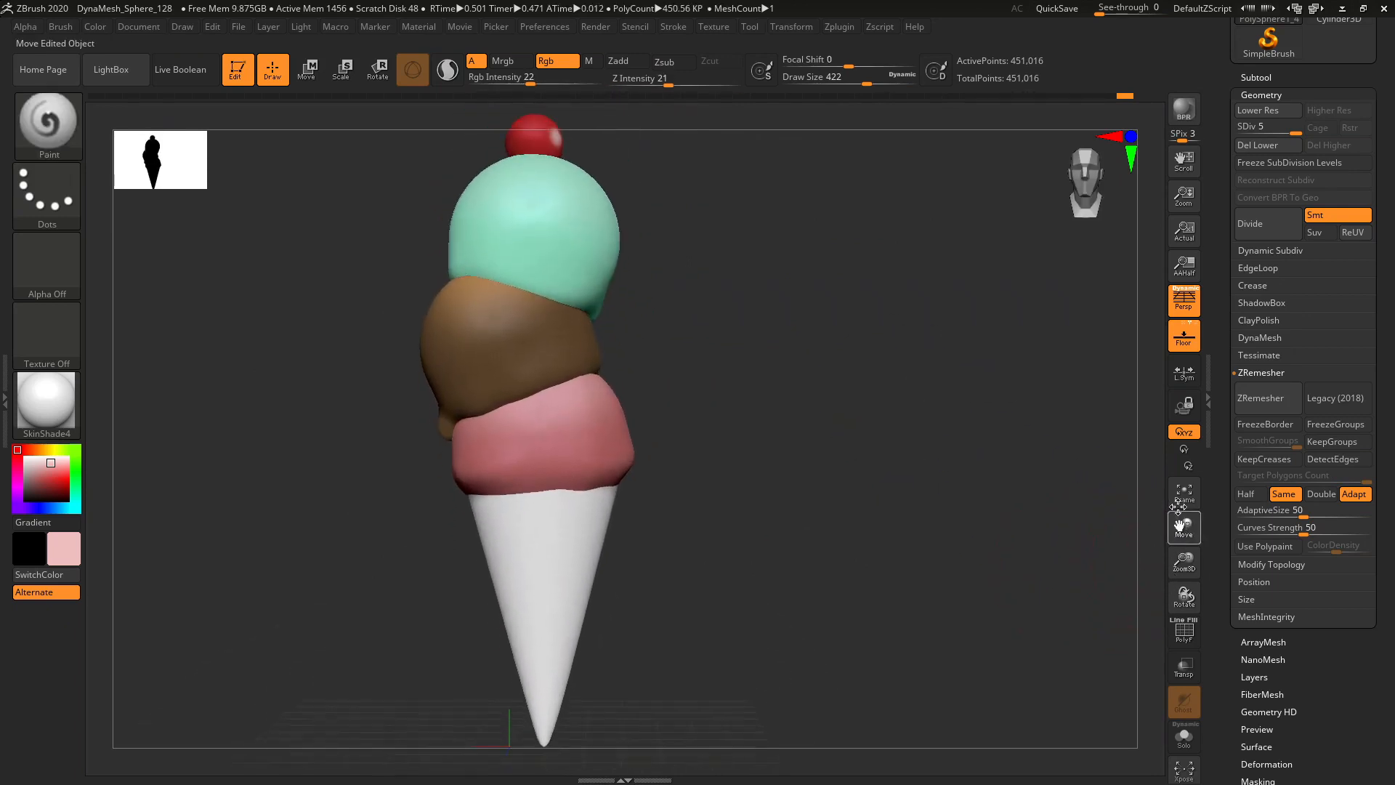
{"action": "left_click_drag", "start_coordinate": [1053, 523], "coordinate": [1080, 532]}
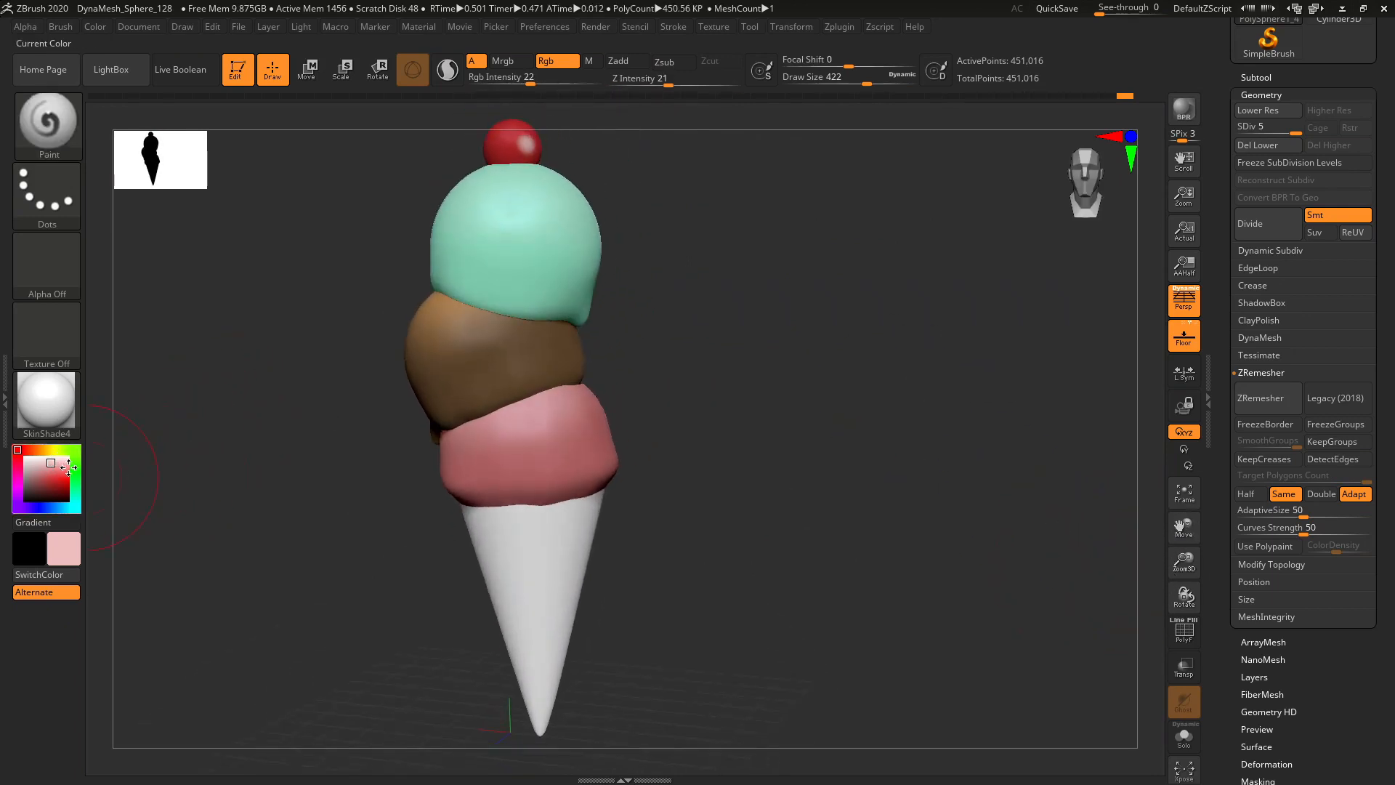
- Isolate the cone, fill it with light tan at Rgb Intensity 100, and unhide the rest of the model
{"action": "left_click", "coordinate": [48, 450]}
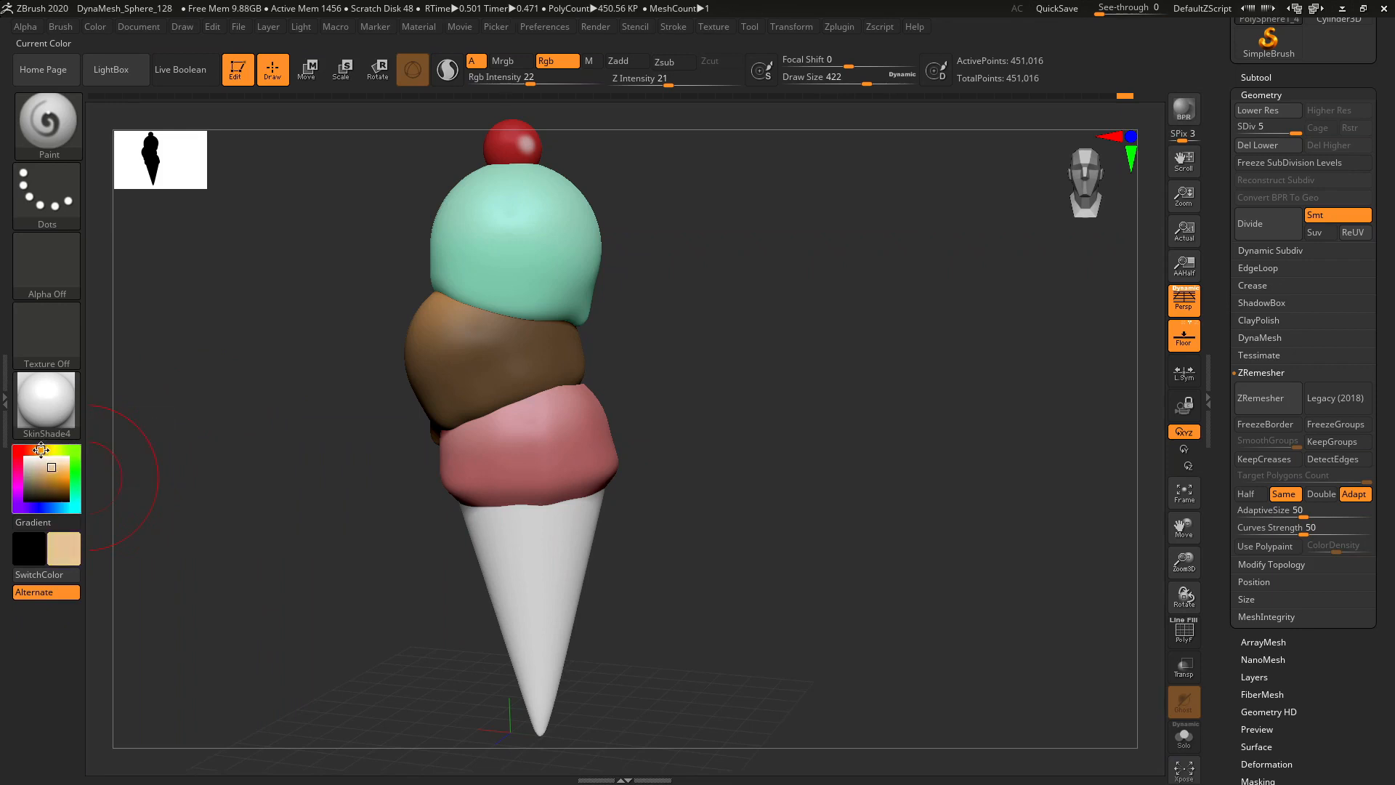
{"action": "left_click", "coordinate": [571, 567], "text": "ctrl+shift"}
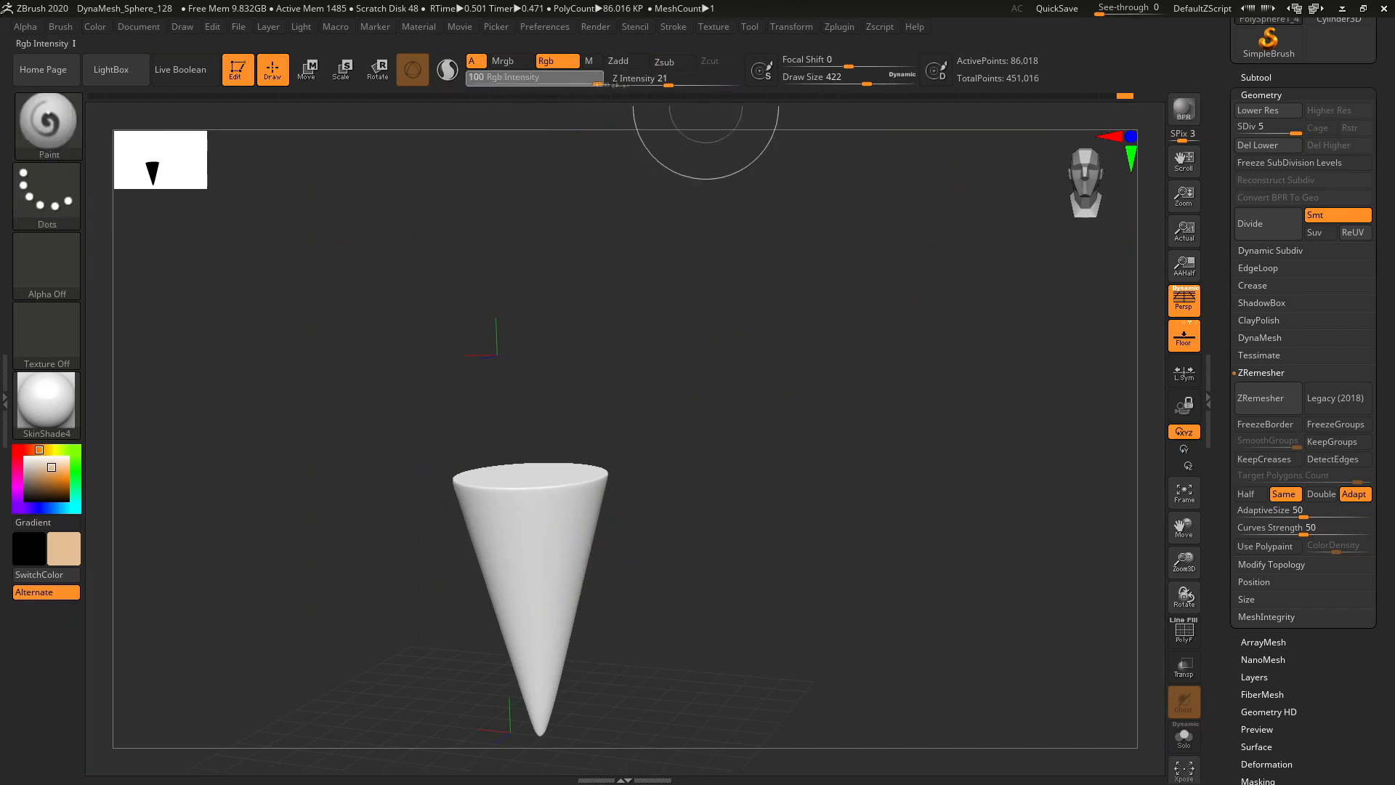
{"action": "left_click", "coordinate": [937, 415], "text": "ctrl+shift"}
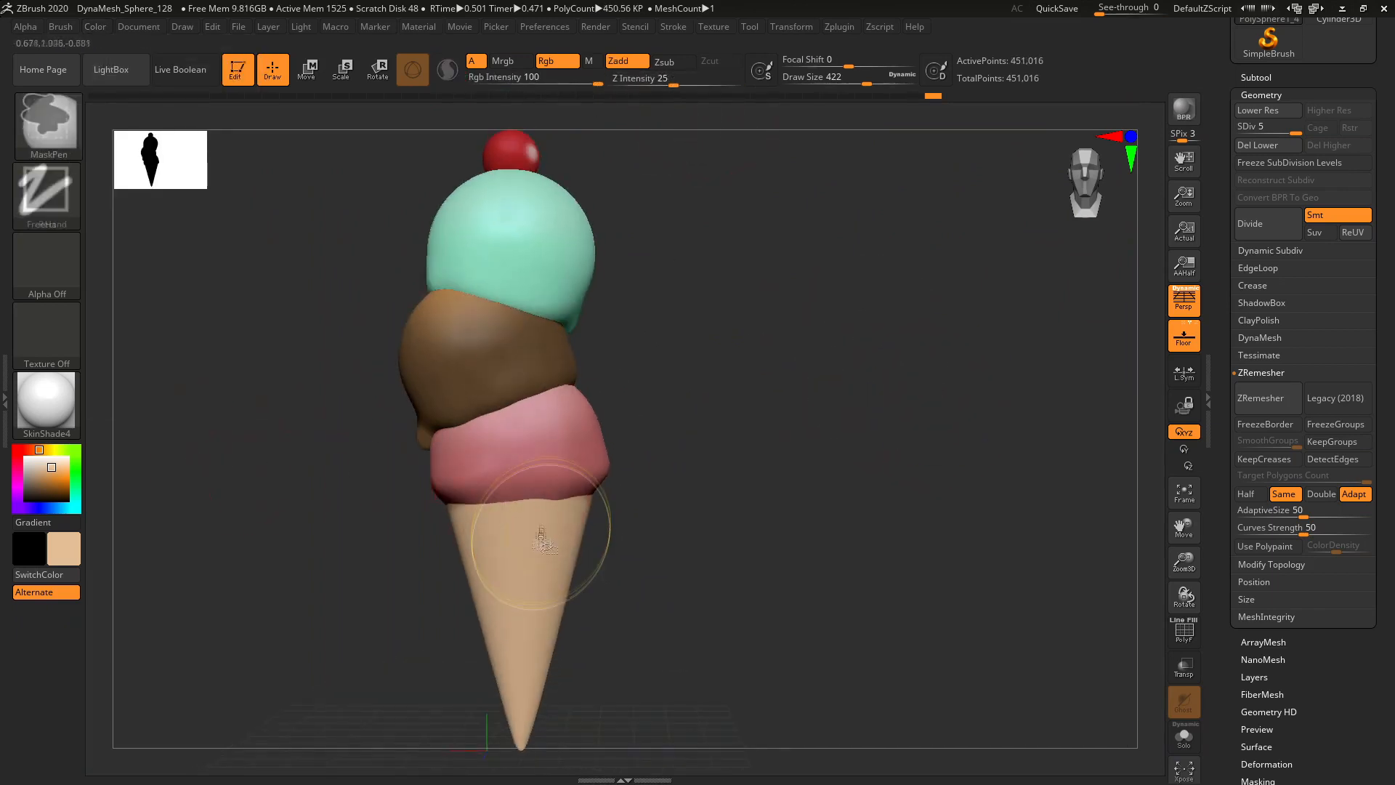
- Isolate the cone and shade its upper rim with a deeper orange at Rgb Intensity 8, Z Intensity 9 and Draw Size 351
{"action": "left_click", "coordinate": [535, 596], "text": "ctrl+shift"}
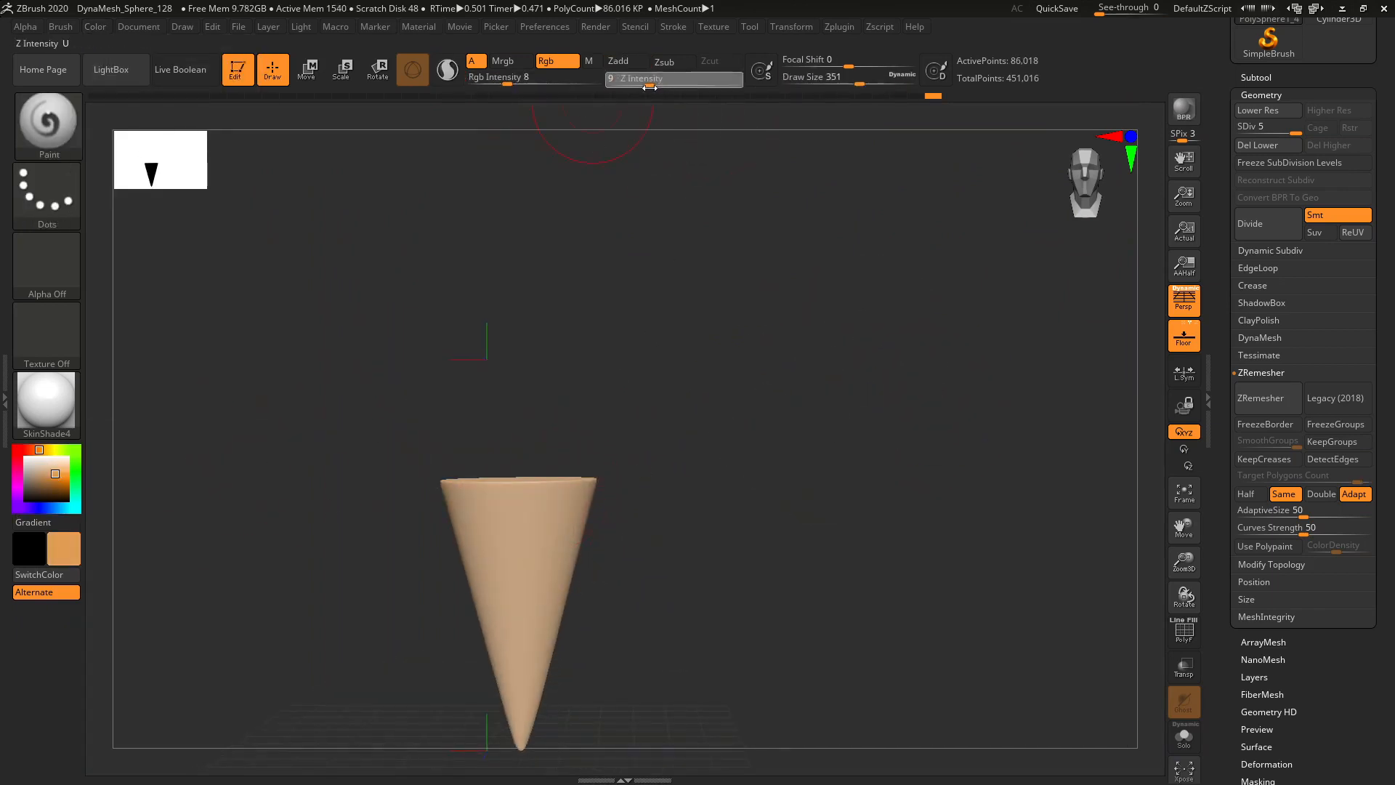
{"action": "left_click_drag", "start_coordinate": [541, 454], "coordinate": [720, 436]}
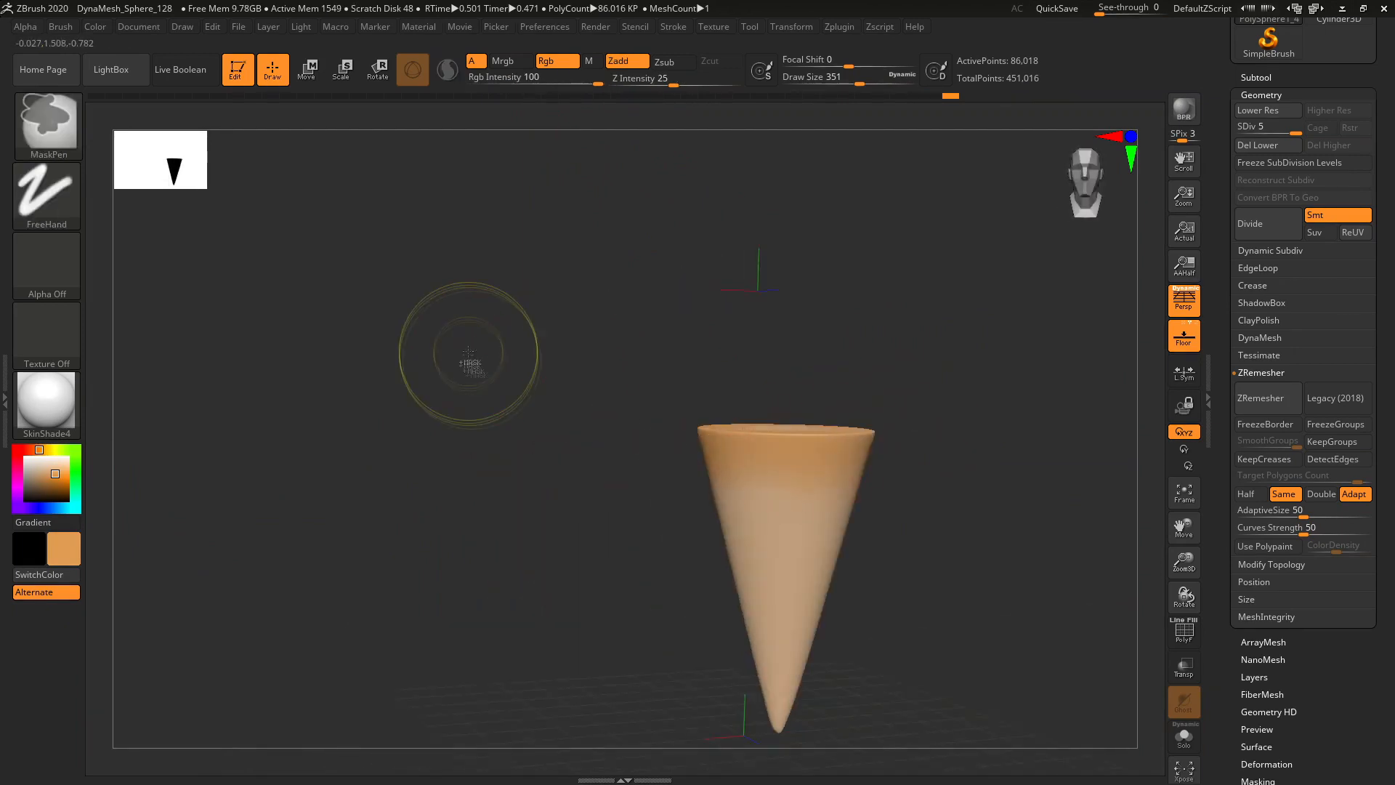
- Unhide the rest of the ice cream and inspect the coloured model from the back and front
{"action": "left_click", "coordinate": [471, 359], "text": "ctrl+shift"}
{"action": "left_click_drag", "start_coordinate": [513, 415], "coordinate": [545, 440], "text": "shift"}
{"action": "left_click_drag", "start_coordinate": [1184, 563], "coordinate": [1190, 529]}
{"action": "left_click_drag", "start_coordinate": [1184, 529], "coordinate": [1071, 548]}
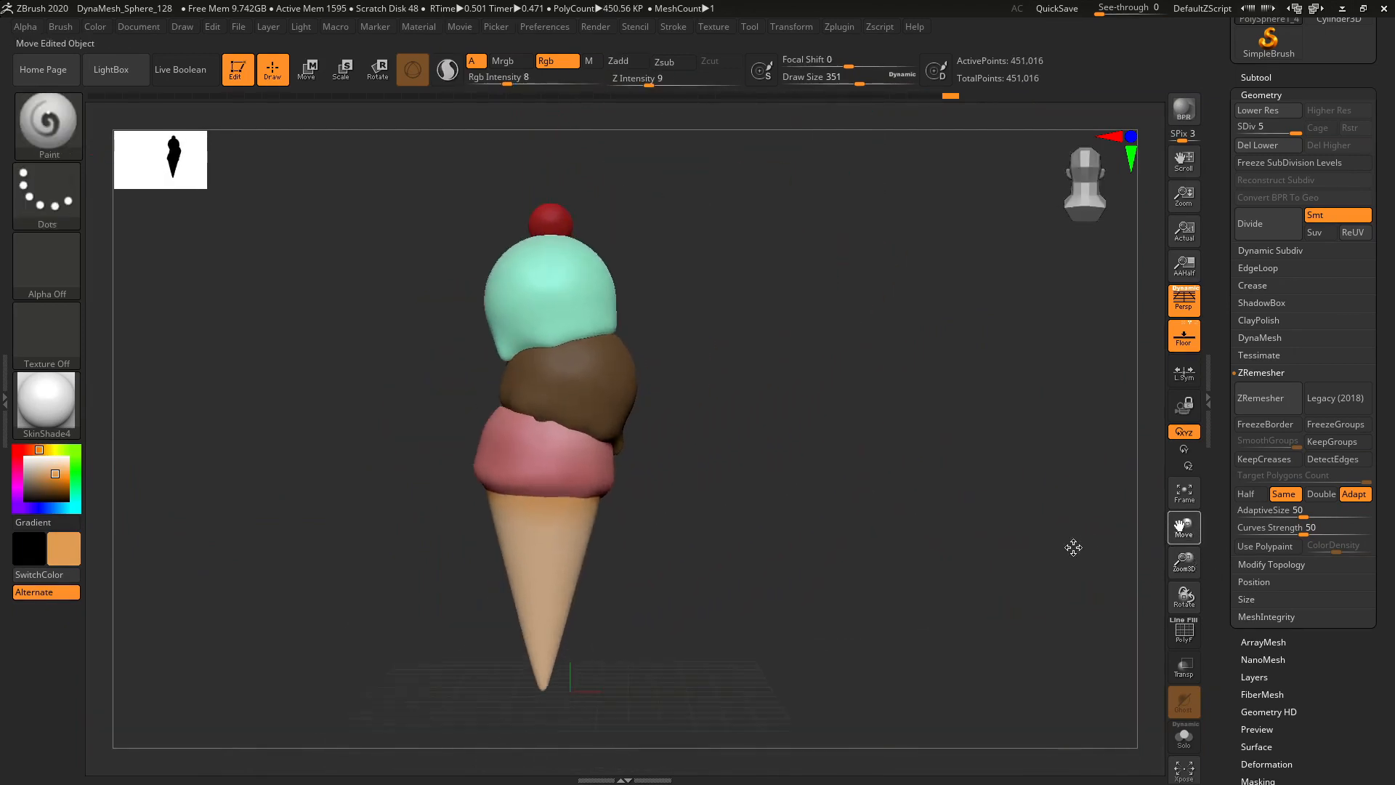
{"action": "left_click_drag", "start_coordinate": [997, 507], "coordinate": [866, 509]}
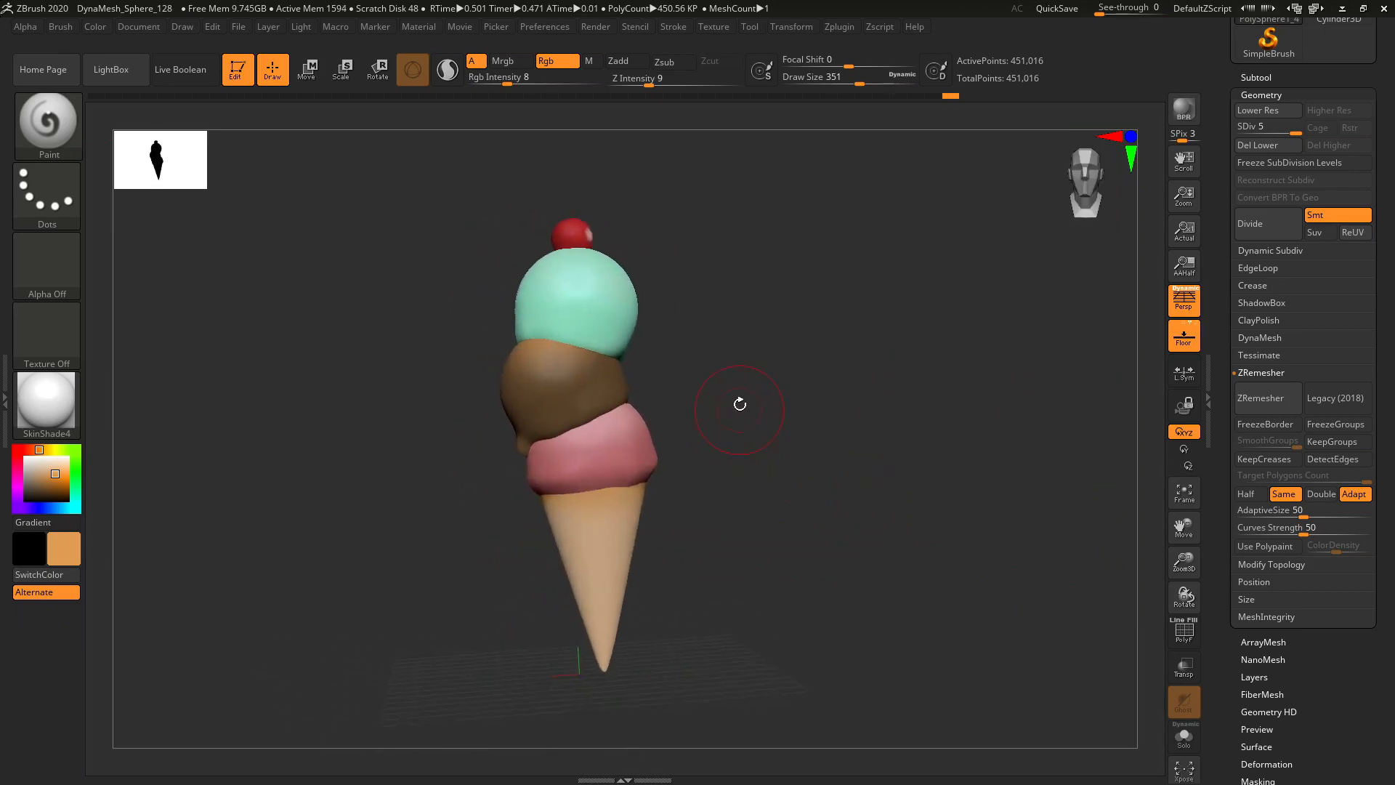
- Reduce the Draw Size to 268 and sample the middle scoop's brown from the model for touch-ups at the scoop seams
{"action": "mouse_move", "coordinate": [1184, 559]}
{"action": "left_mouse_down"}
{"action": "mouse_move", "coordinate": [1186, 538]}
{"action": "mouse_move", "coordinate": [1206, 613]}
{"action": "mouse_move", "coordinate": [1186, 592]}
{"action": "mouse_move", "coordinate": [1190, 556]}
{"action": "mouse_move", "coordinate": [1185, 590]}
{"action": "mouse_move", "coordinate": [1185, 545]}
{"action": "left_mouse_up"}
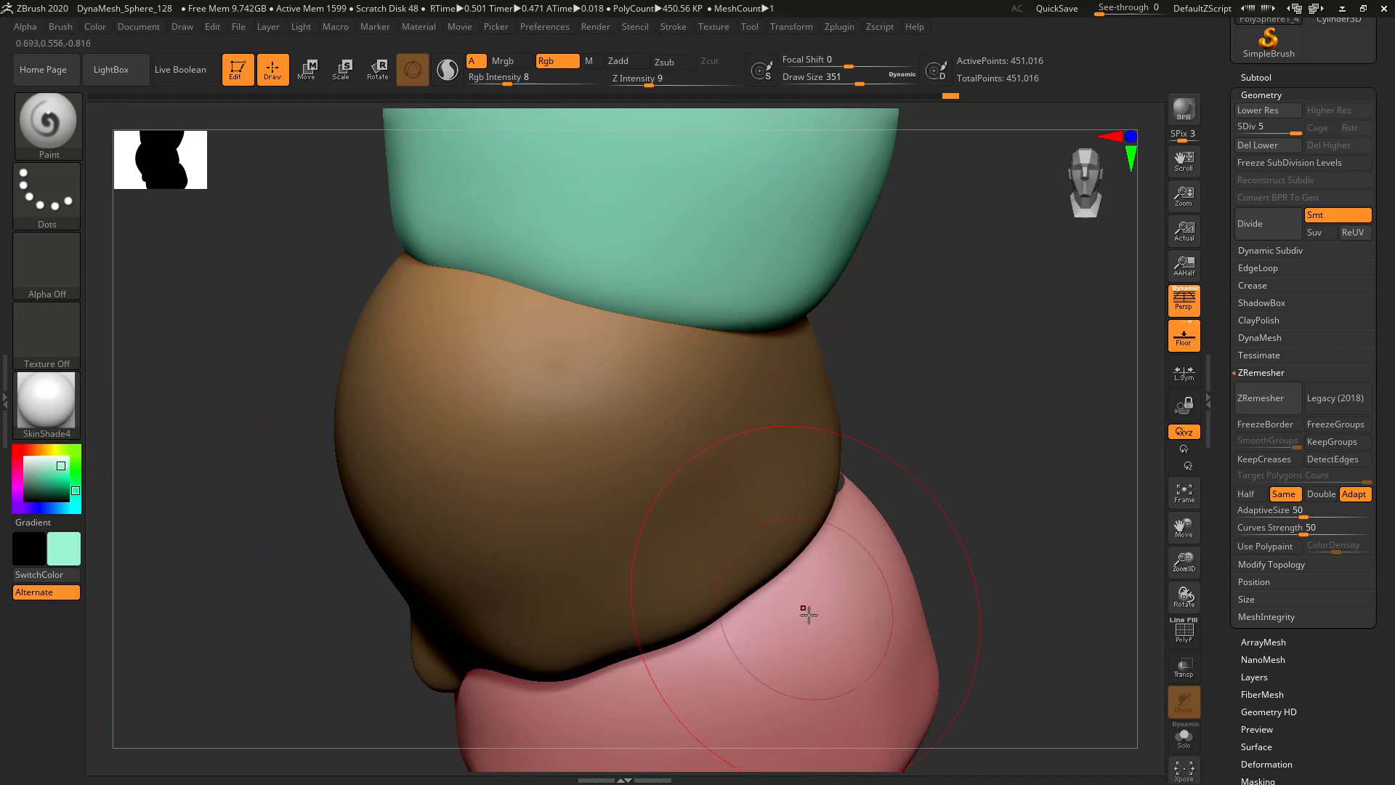
{"action": "key", "text": "c"}
{"action": "key", "text": "s"}
{"action": "left_click_drag", "start_coordinate": [718, 283], "coordinate": [676, 283]}
{"action": "key", "text": "c"}
- Lower the model to subdivision level 1 and examine the seam between the brown and pink scoops
{"action": "mouse_move", "coordinate": [1076, 465]}
{"action": "left_mouse_down"}
{"action": "mouse_move", "coordinate": [1012, 513]}
{"action": "mouse_move", "coordinate": [1060, 561]}
{"action": "left_mouse_up"}
{"action": "mouse_move", "coordinate": [1149, 549]}
{"action": "left_mouse_down"}
{"action": "mouse_move", "coordinate": [1044, 514]}
{"action": "mouse_move", "coordinate": [1052, 550]}
{"action": "mouse_move", "coordinate": [1032, 531]}
{"action": "left_mouse_up"}
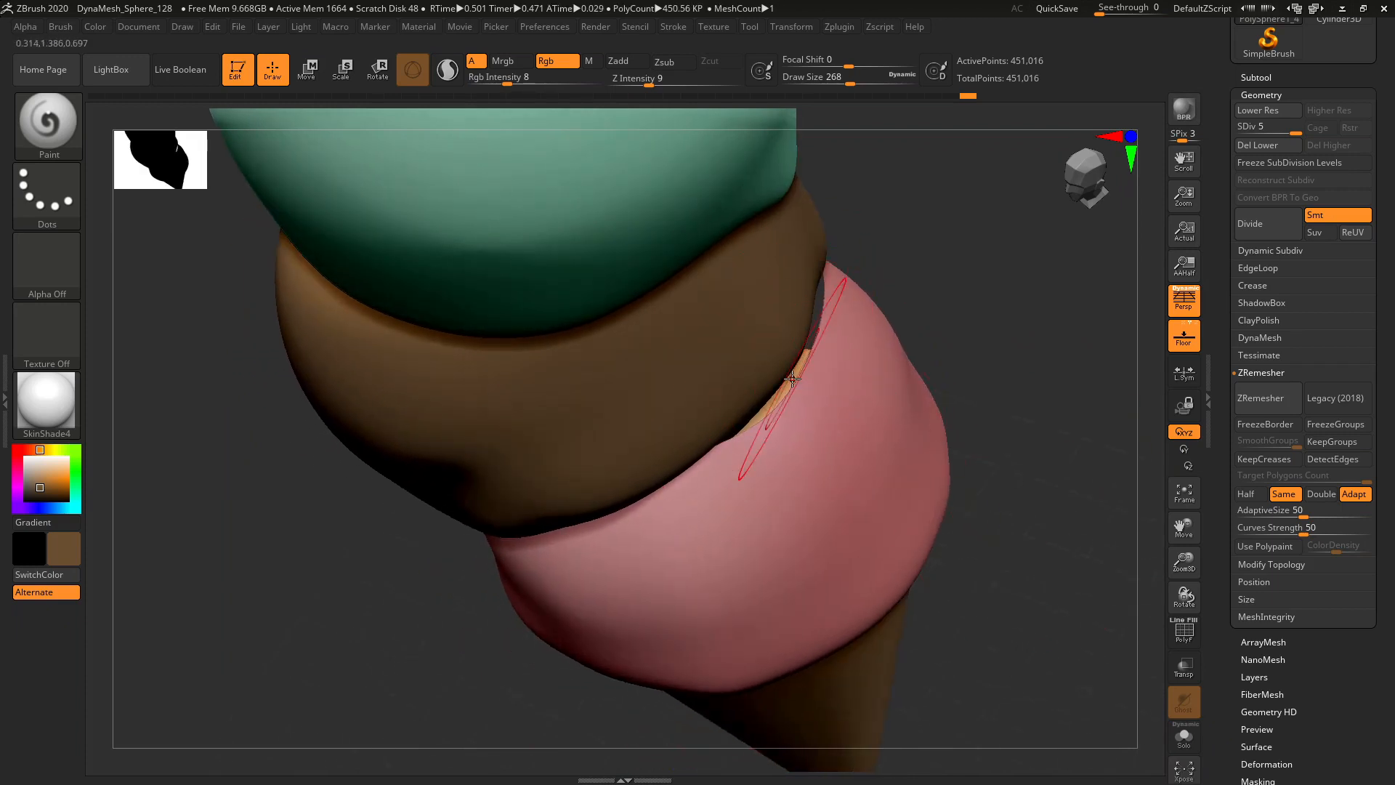
{"action": "left_click_drag", "start_coordinate": [945, 302], "coordinate": [981, 311]}
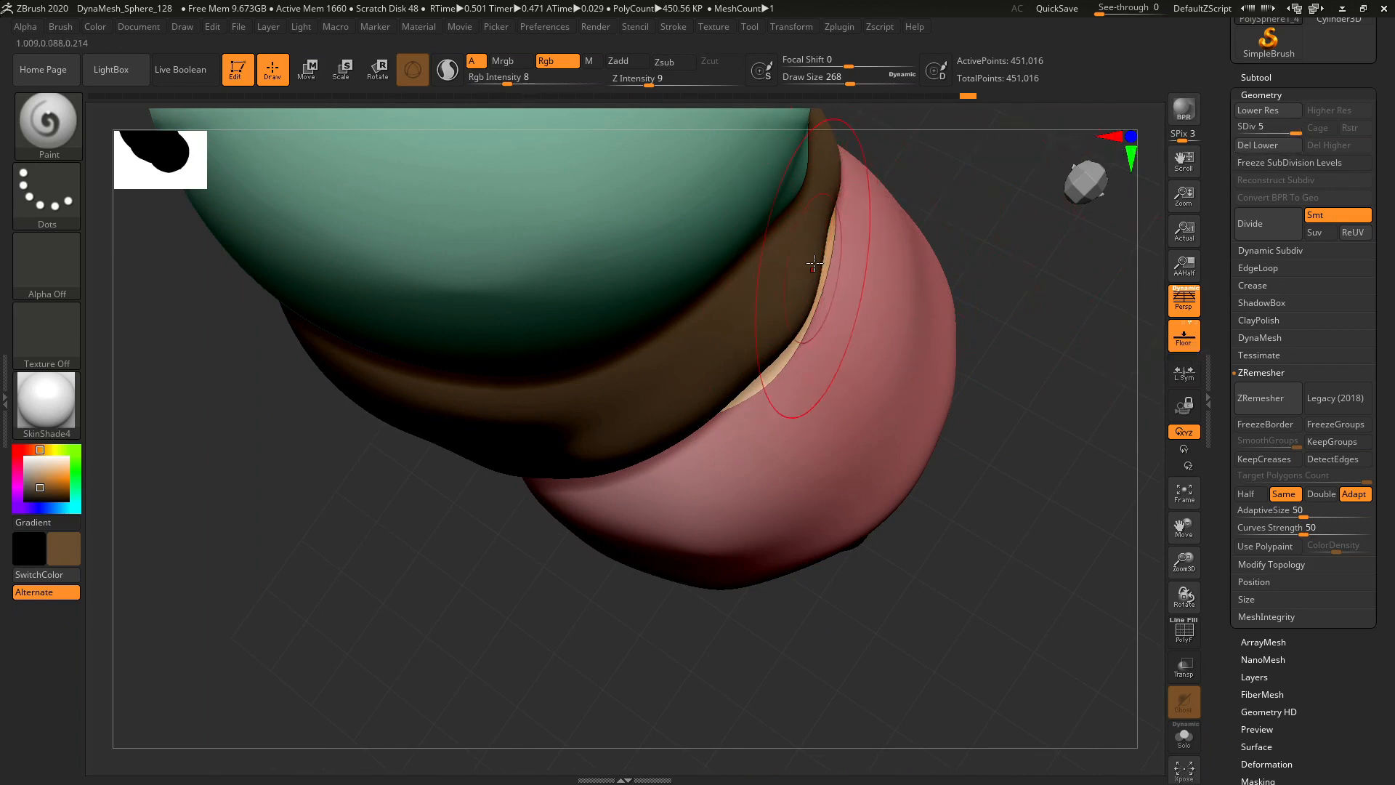
{"action": "left_click_drag", "start_coordinate": [1279, 133], "coordinate": [1240, 133]}
{"action": "mouse_move", "coordinate": [1112, 218]}
{"action": "left_mouse_down"}
{"action": "mouse_move", "coordinate": [1047, 283]}
{"action": "mouse_move", "coordinate": [1035, 324]}
{"action": "mouse_move", "coordinate": [1076, 352]}
{"action": "mouse_move", "coordinate": [1081, 315]}
{"action": "mouse_move", "coordinate": [1068, 316]}
{"action": "mouse_move", "coordinate": [1140, 460]}
{"action": "mouse_move", "coordinate": [1039, 413]}
{"action": "mouse_move", "coordinate": [1134, 499]}
{"action": "mouse_move", "coordinate": [1003, 500]}
{"action": "mouse_move", "coordinate": [945, 465]}
{"action": "left_mouse_up"}
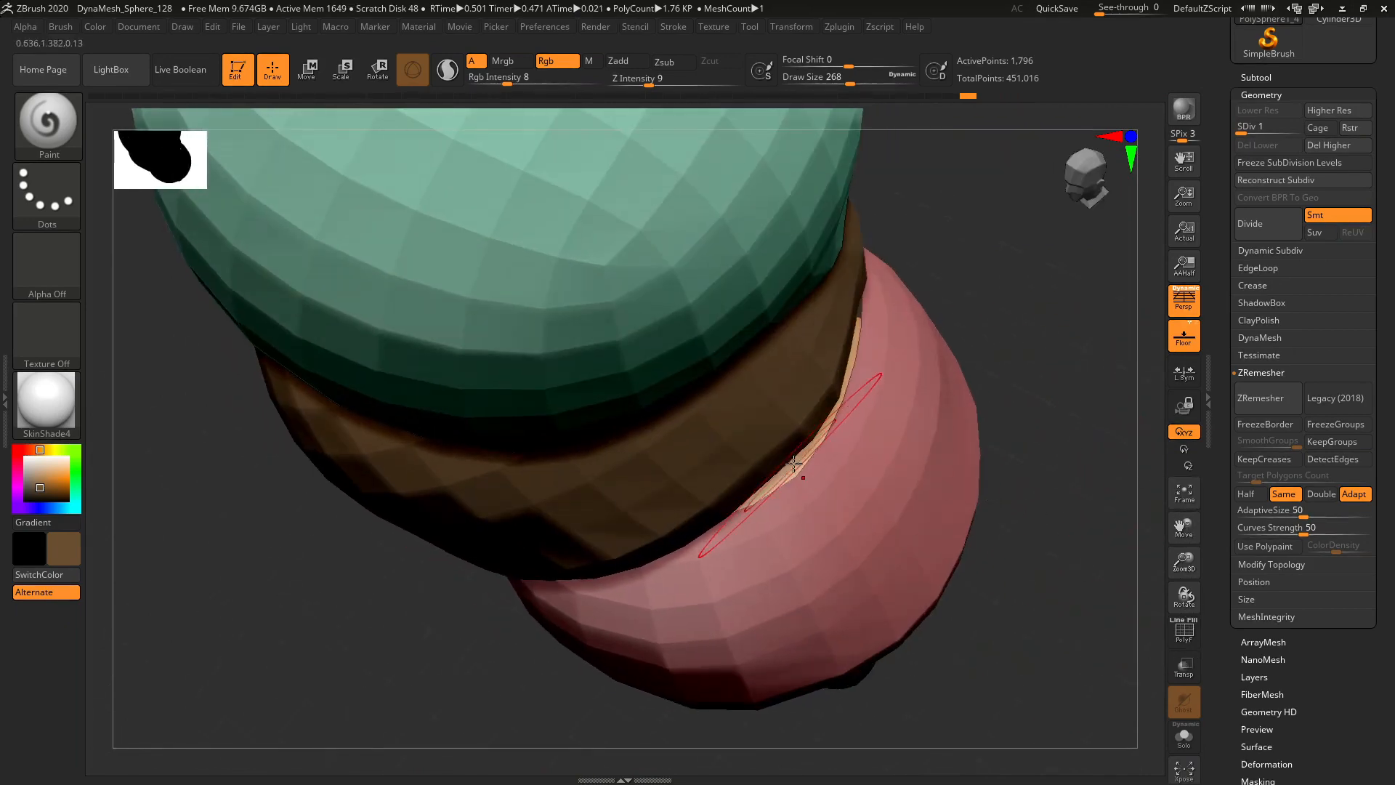
- Check the seam between the brown and pink scoops against the whole model, and isolate the pink bottom scoop
{"action": "left_click_drag", "start_coordinate": [1077, 402], "coordinate": [978, 494]}
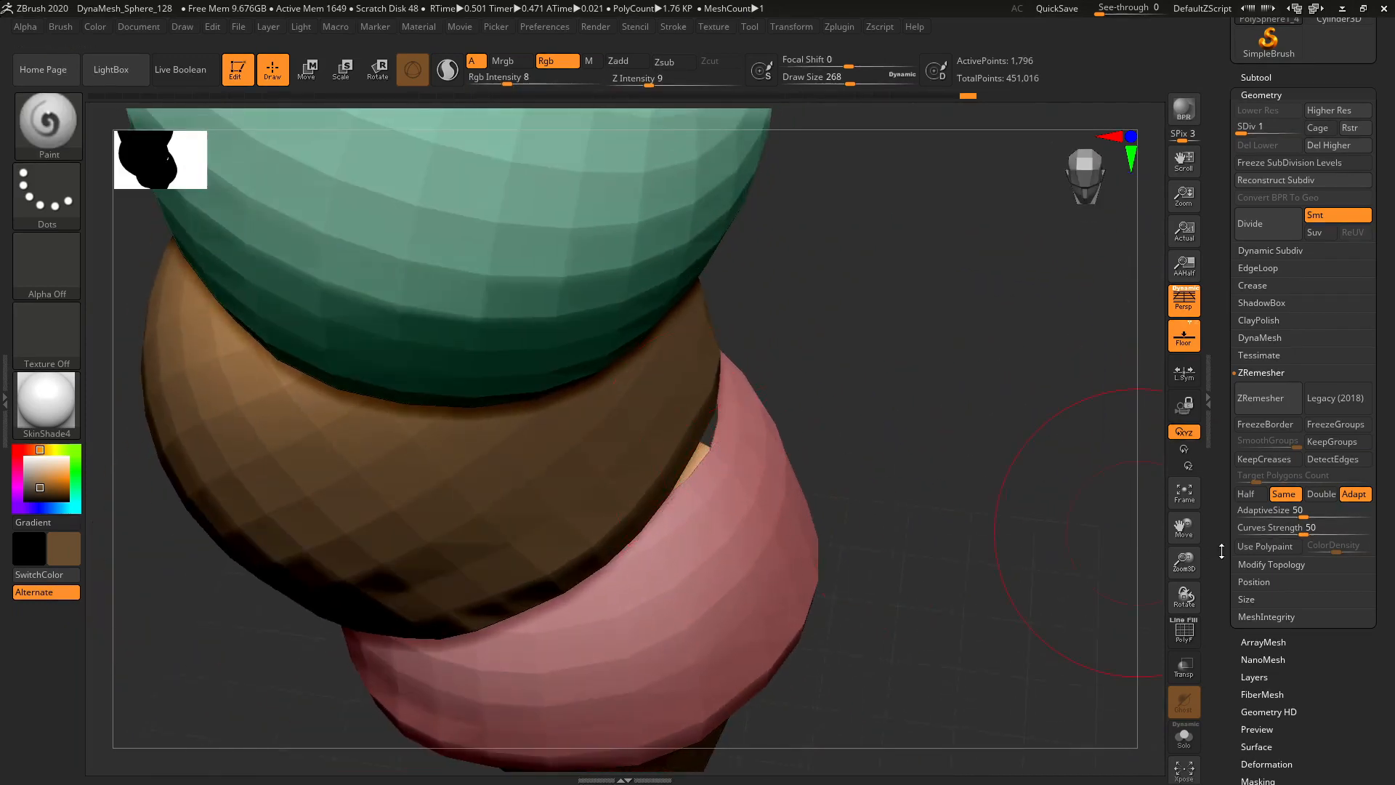
{"action": "left_click_drag", "start_coordinate": [1184, 563], "coordinate": [1184, 543]}
{"action": "left_click_drag", "start_coordinate": [1184, 528], "coordinate": [1196, 501]}
{"action": "left_click_drag", "start_coordinate": [1076, 465], "coordinate": [1069, 414]}
{"action": "key", "text": "f"}
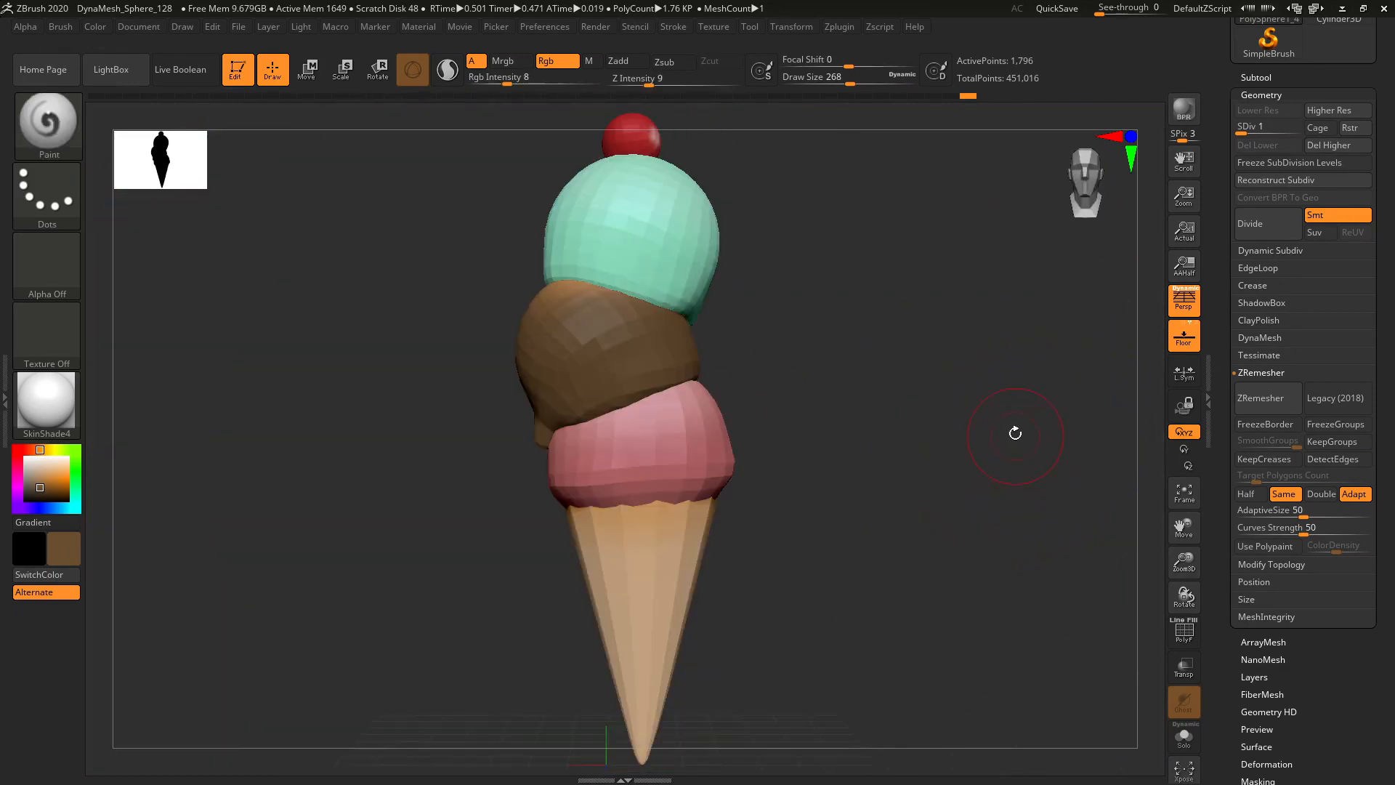
{"action": "left_click_drag", "start_coordinate": [1035, 361], "coordinate": [988, 452]}
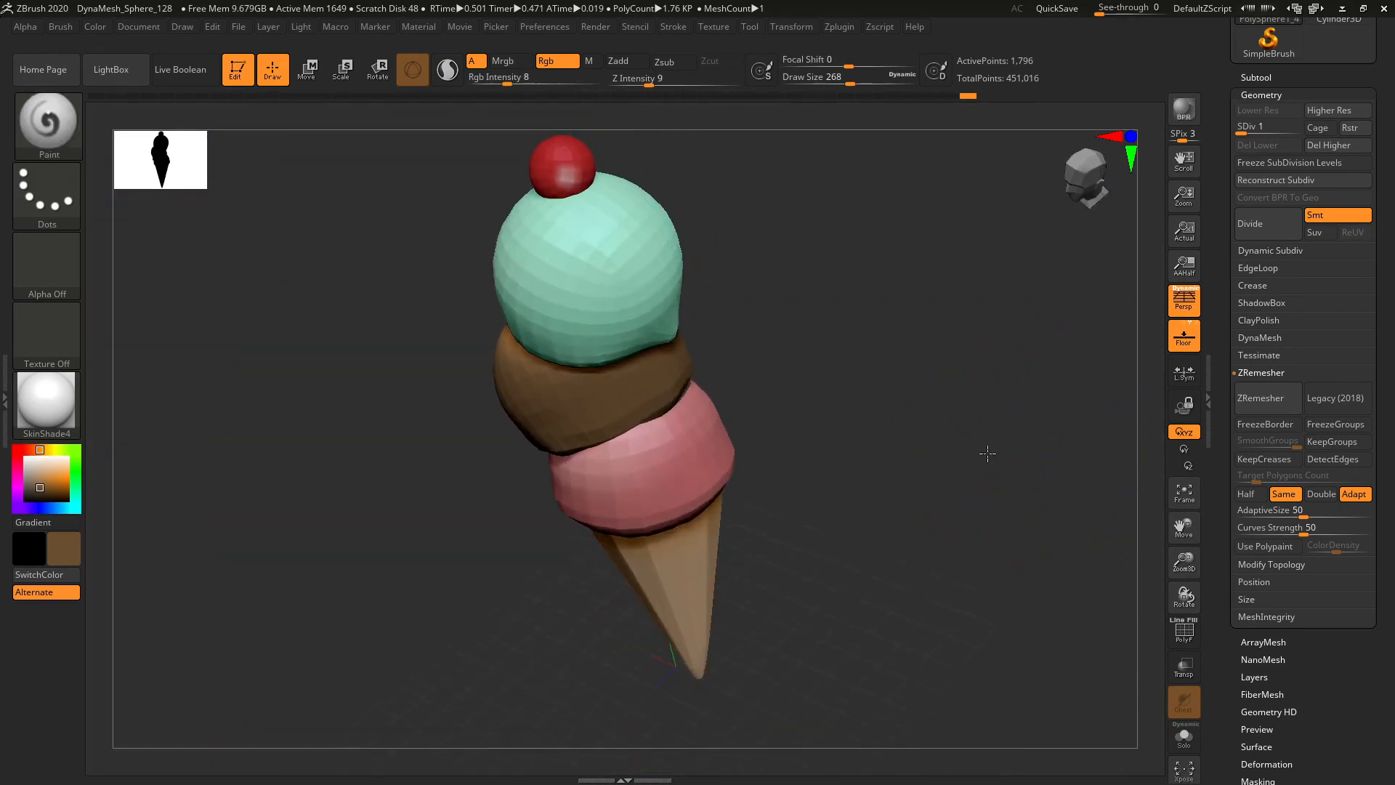
{"action": "left_click_drag", "start_coordinate": [1170, 564], "coordinate": [1171, 509]}
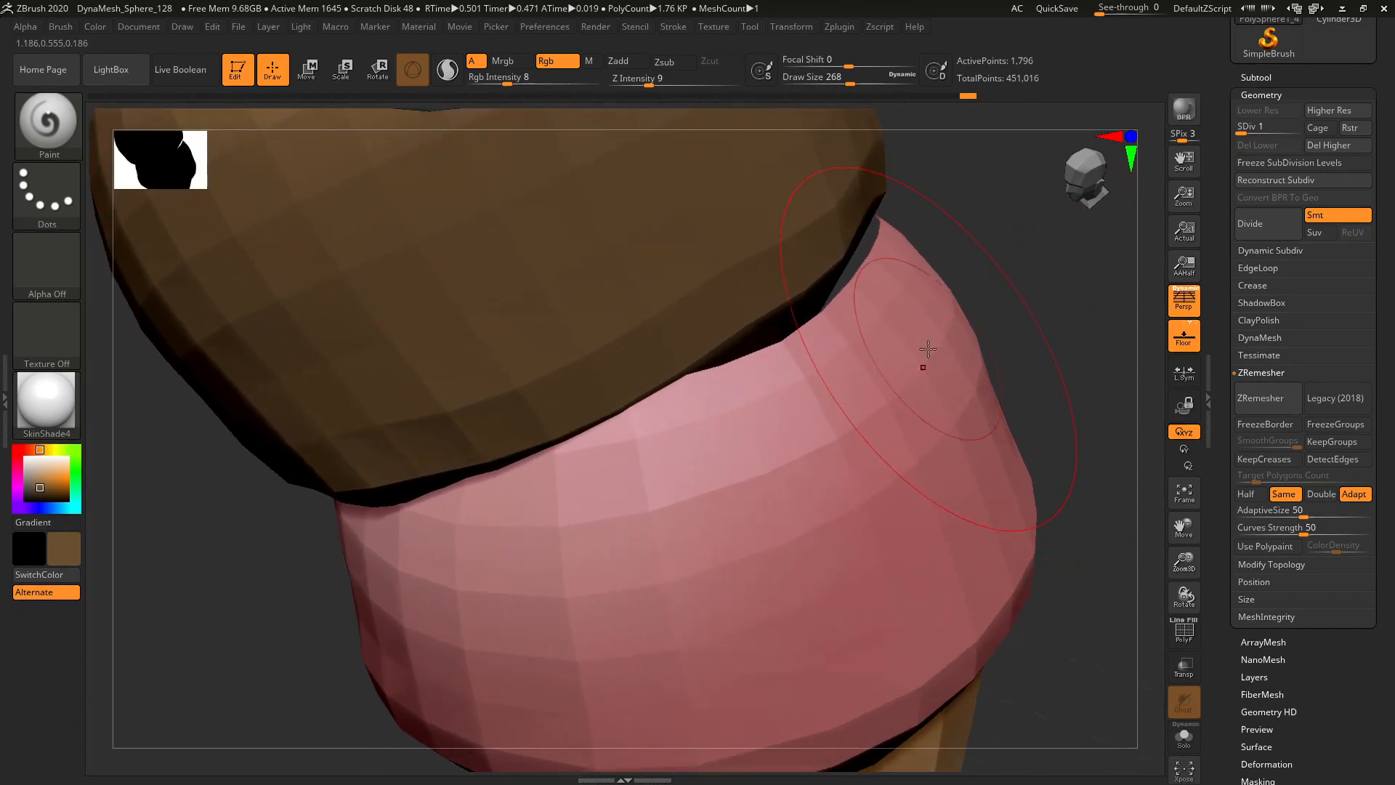
{"action": "key", "text": "ctrl"}
{"action": "left_click", "coordinate": [900, 358], "text": "ctrl+shift"}
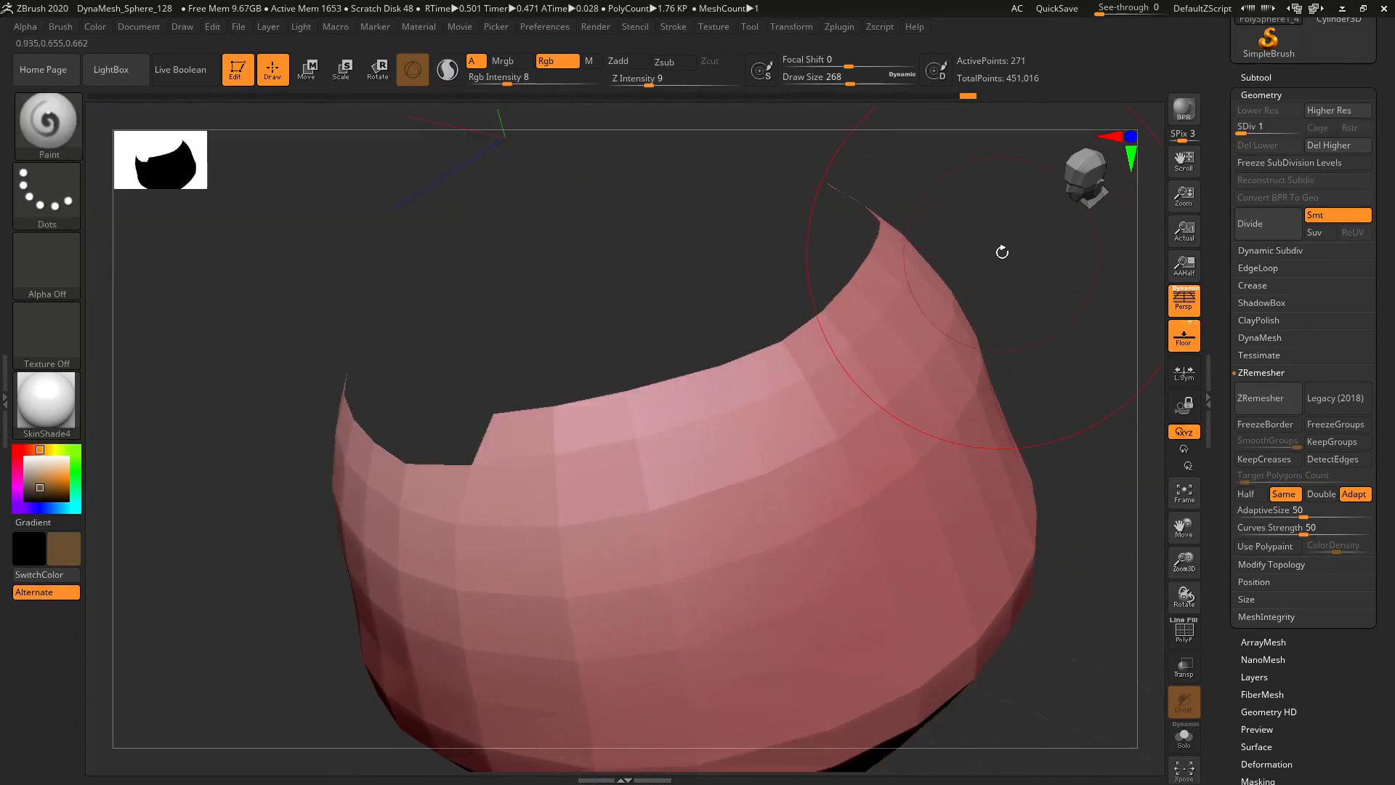
- Pull the pink scoop's open upper rim up towards the brown scoop with the Move brush, and unhide the other parts
{"action": "left_click", "coordinate": [60, 136]}
{"action": "key", "text": "m"}
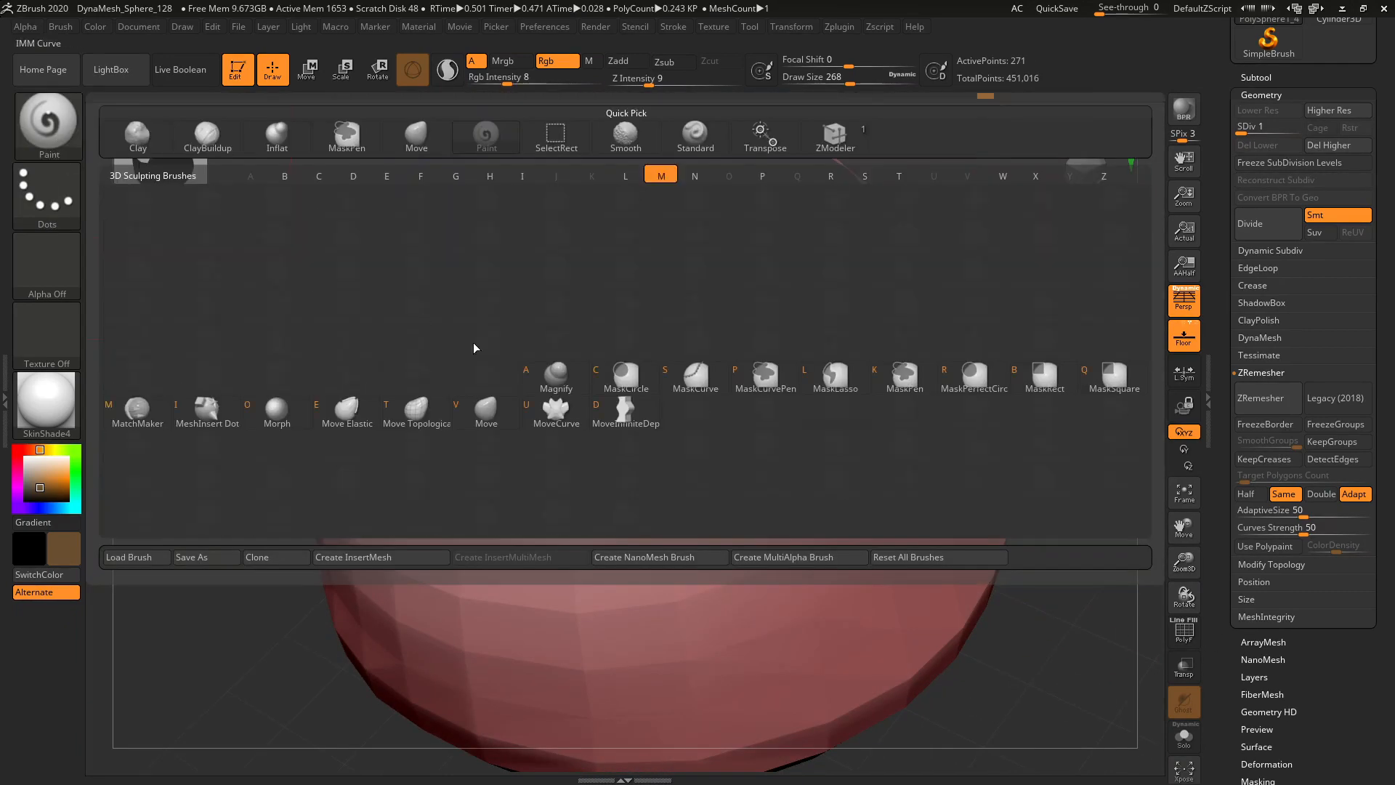
{"action": "left_click", "coordinate": [480, 410]}
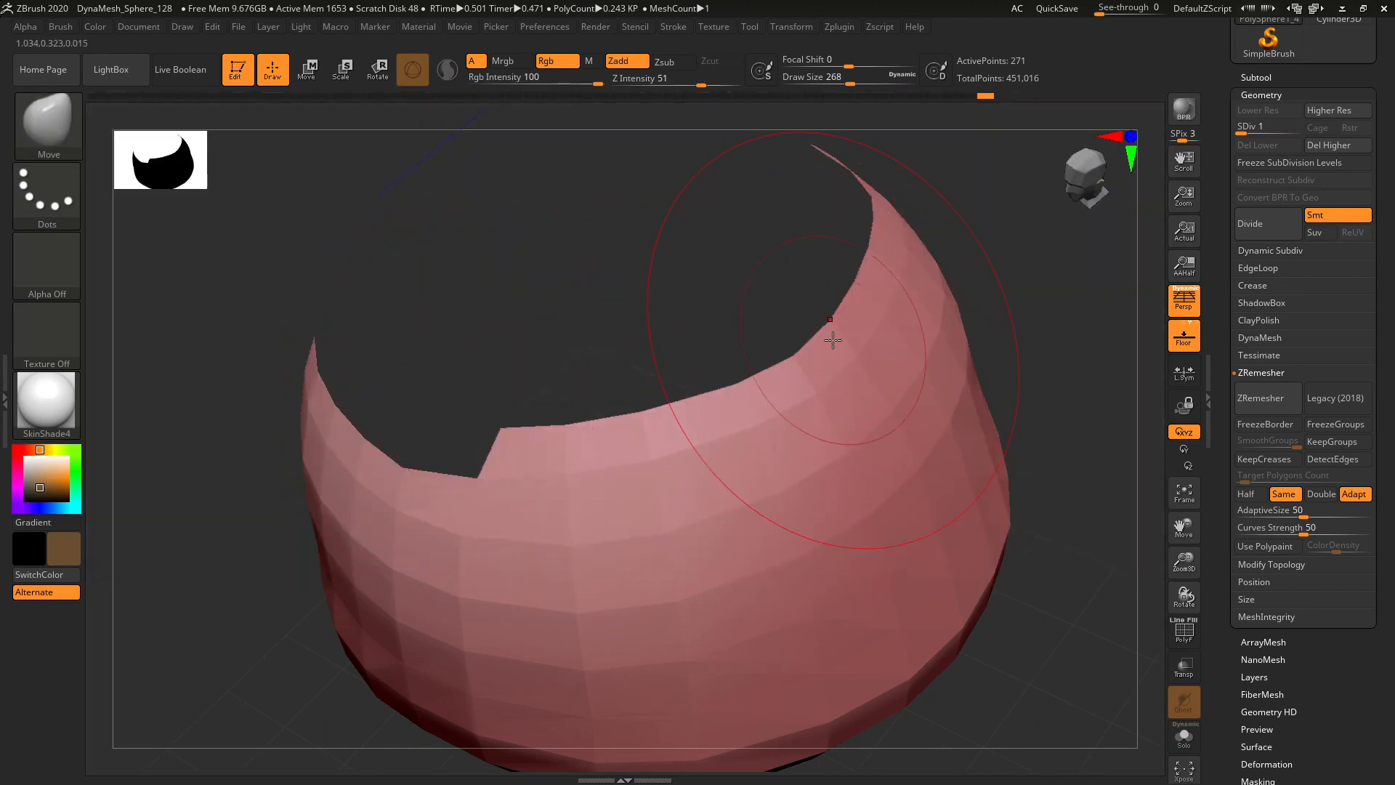
{"action": "left_click_drag", "start_coordinate": [858, 274], "coordinate": [851, 200]}
{"action": "left_click_drag", "start_coordinate": [707, 404], "coordinate": [698, 383]}
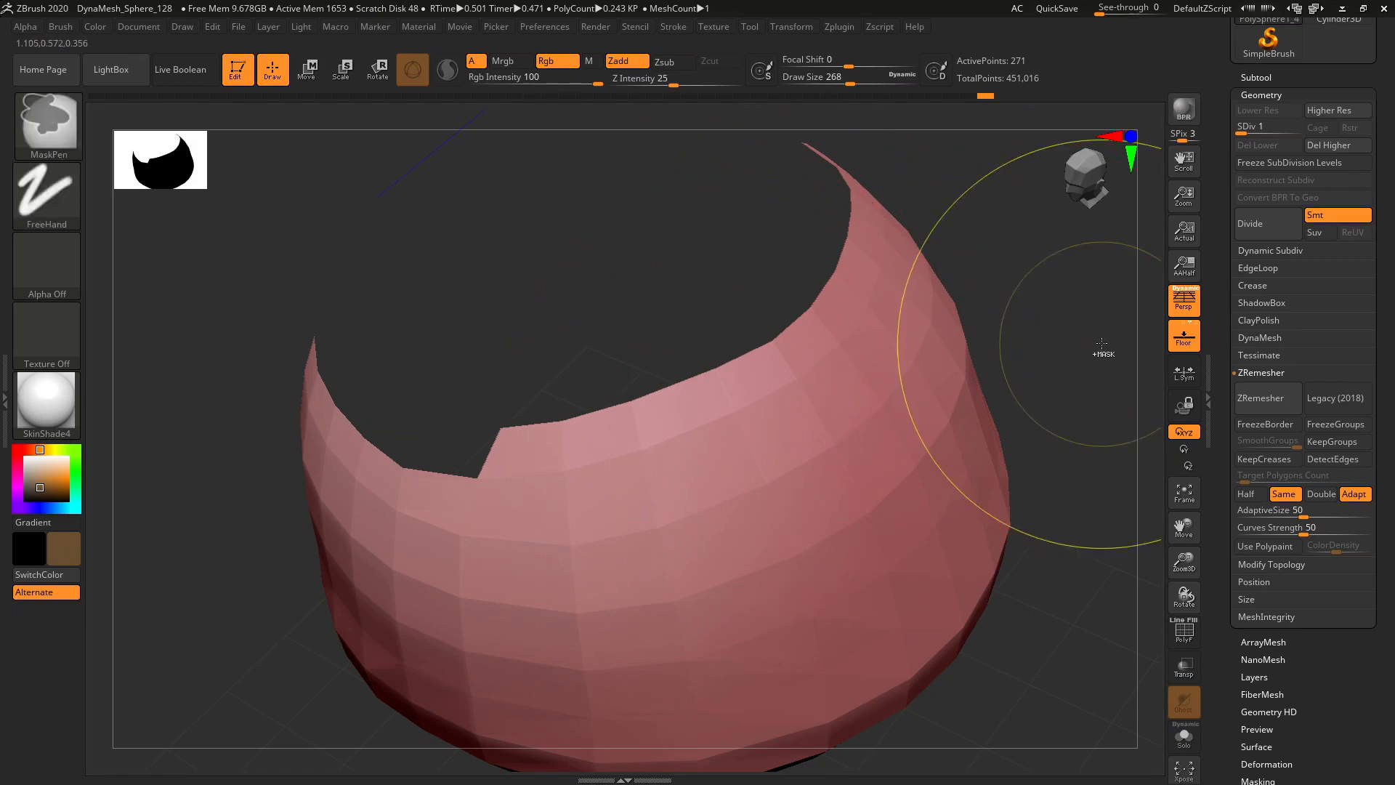
{"action": "left_click", "coordinate": [1061, 351], "text": "ctrl+shift"}
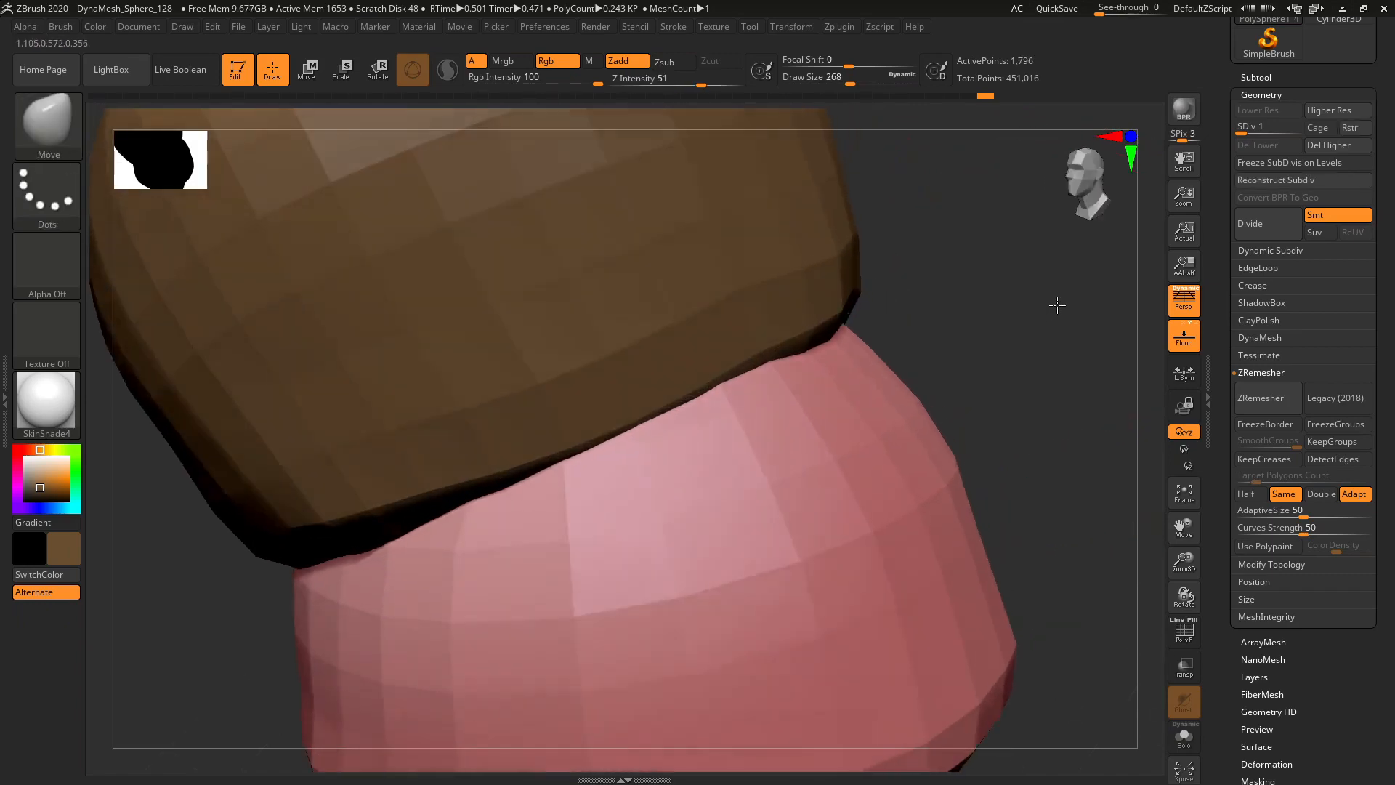
- Try to flatten the model's UVs with UV Master, and delete the higher subdivision levels
{"action": "left_click_drag", "start_coordinate": [1057, 305], "coordinate": [1210, 587]}
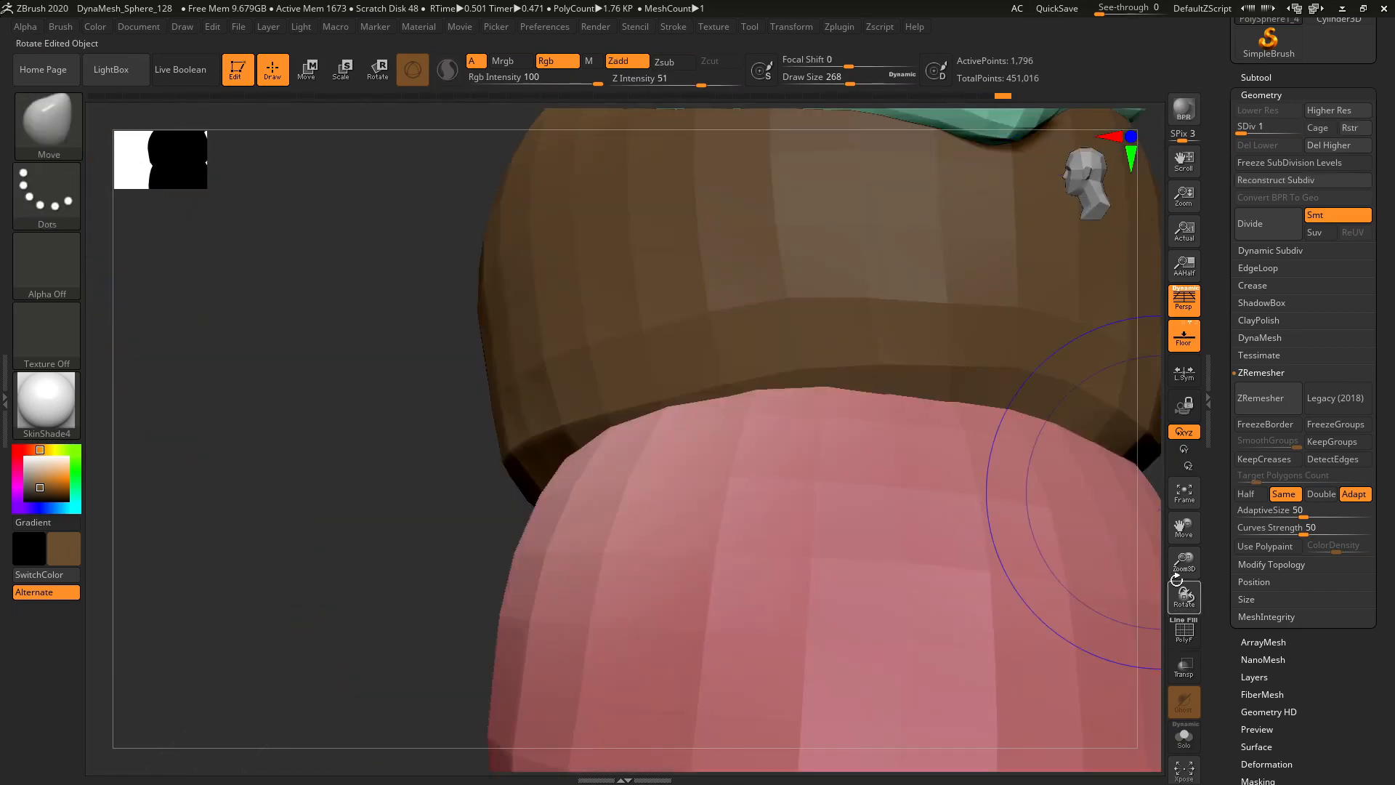
{"action": "right_click_drag", "start_coordinate": [1177, 580], "coordinate": [1028, 441], "text": "ctrl"}
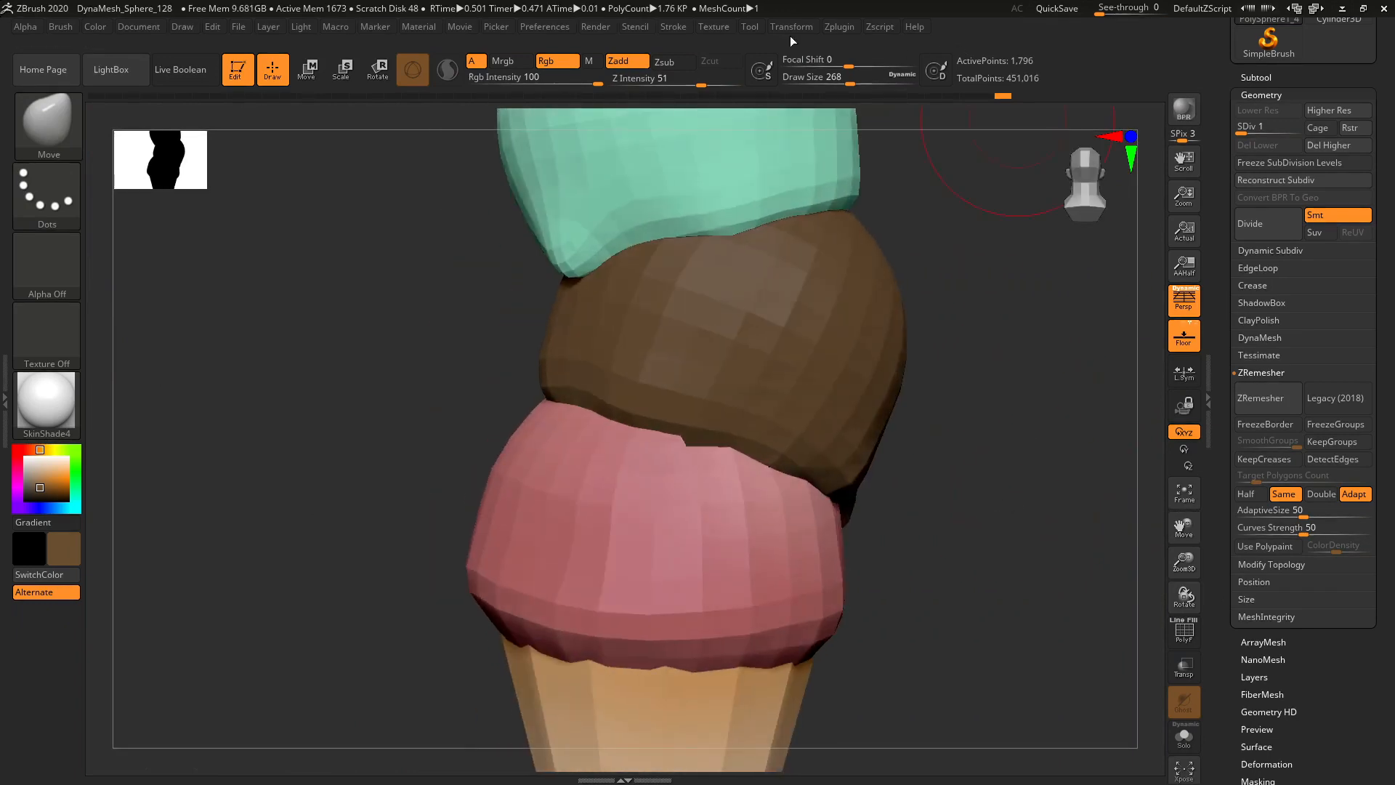
{"action": "left_click", "coordinate": [840, 27]}
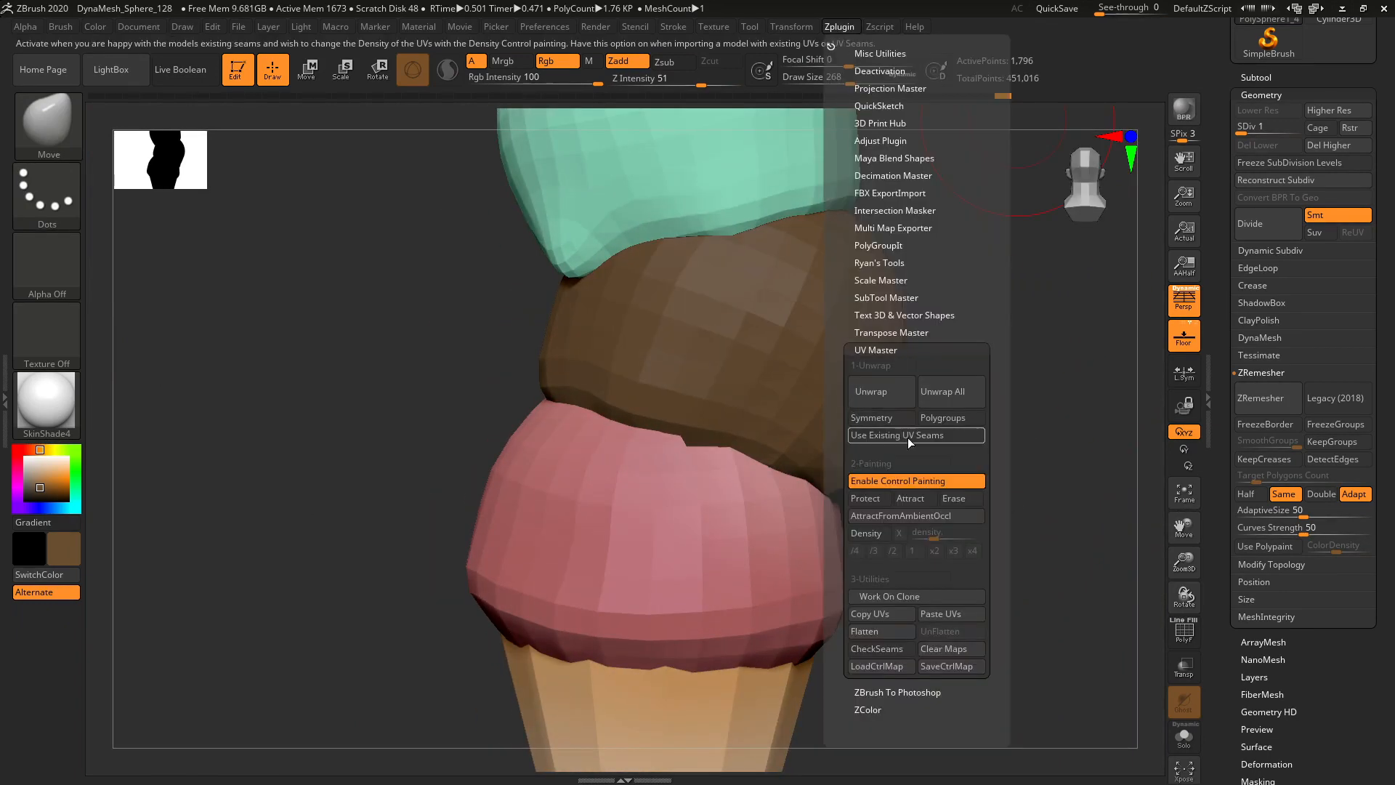
{"action": "left_click", "coordinate": [879, 631]}
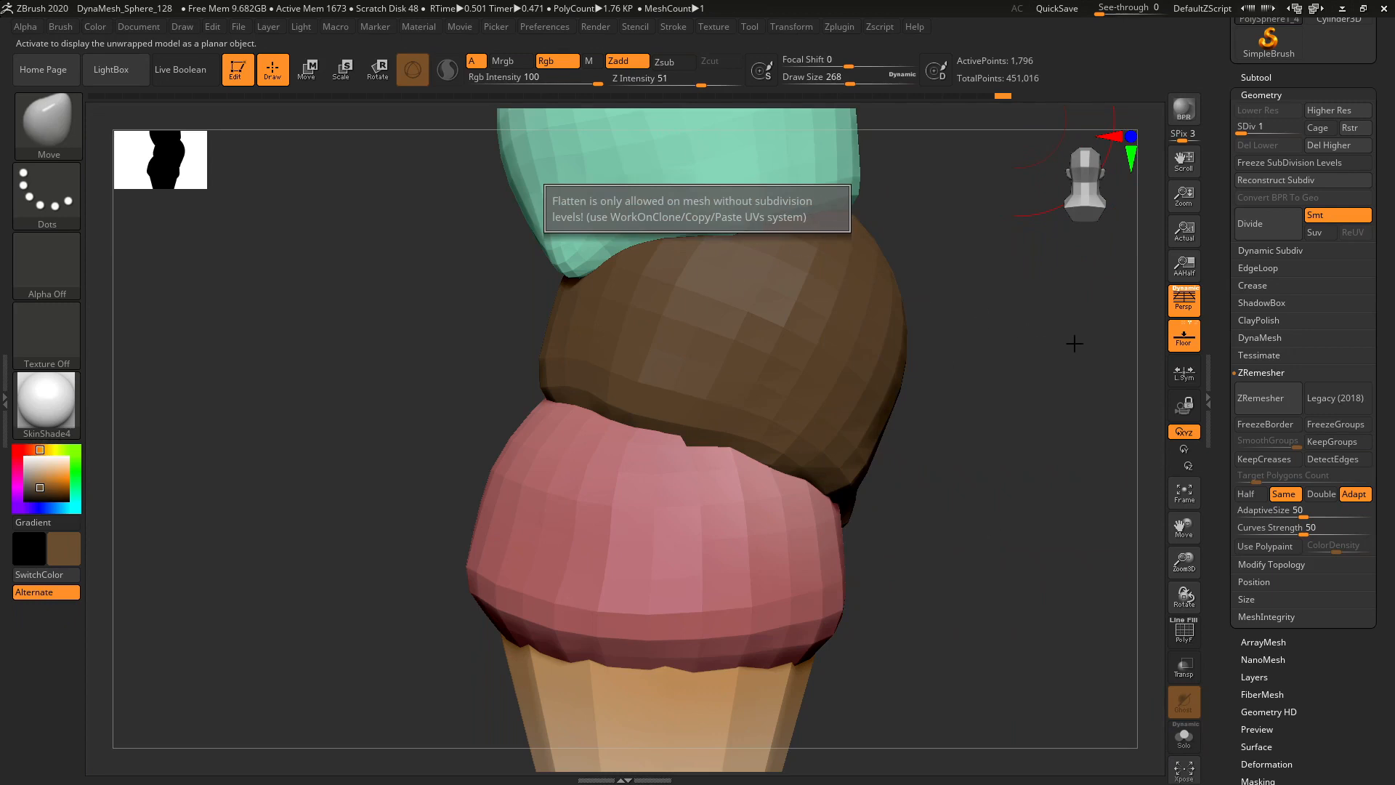
{"action": "left_click", "coordinate": [1336, 147]}
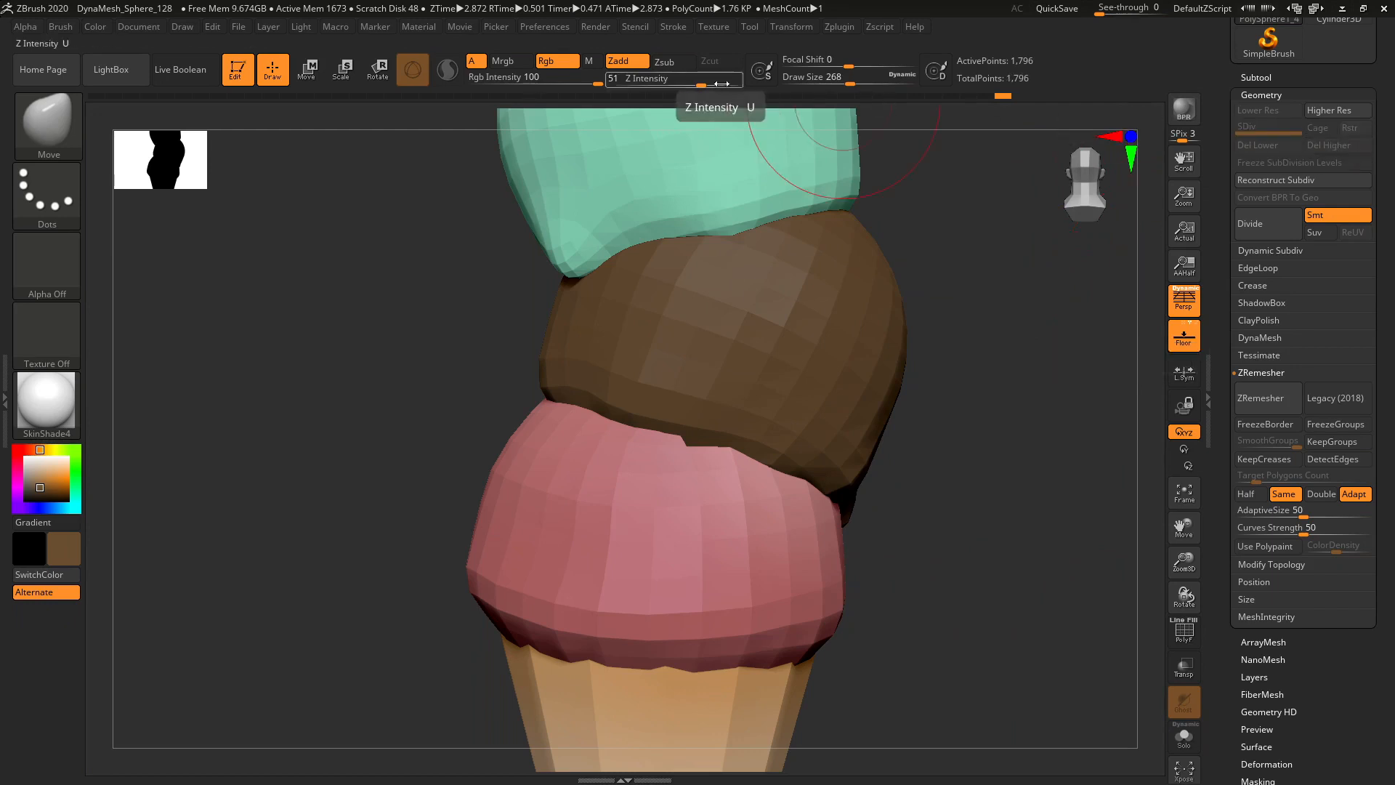
- Flatten the model with UV Master to view its UV islands, and unflatten it back to 3D
{"action": "left_click", "coordinate": [836, 28]}
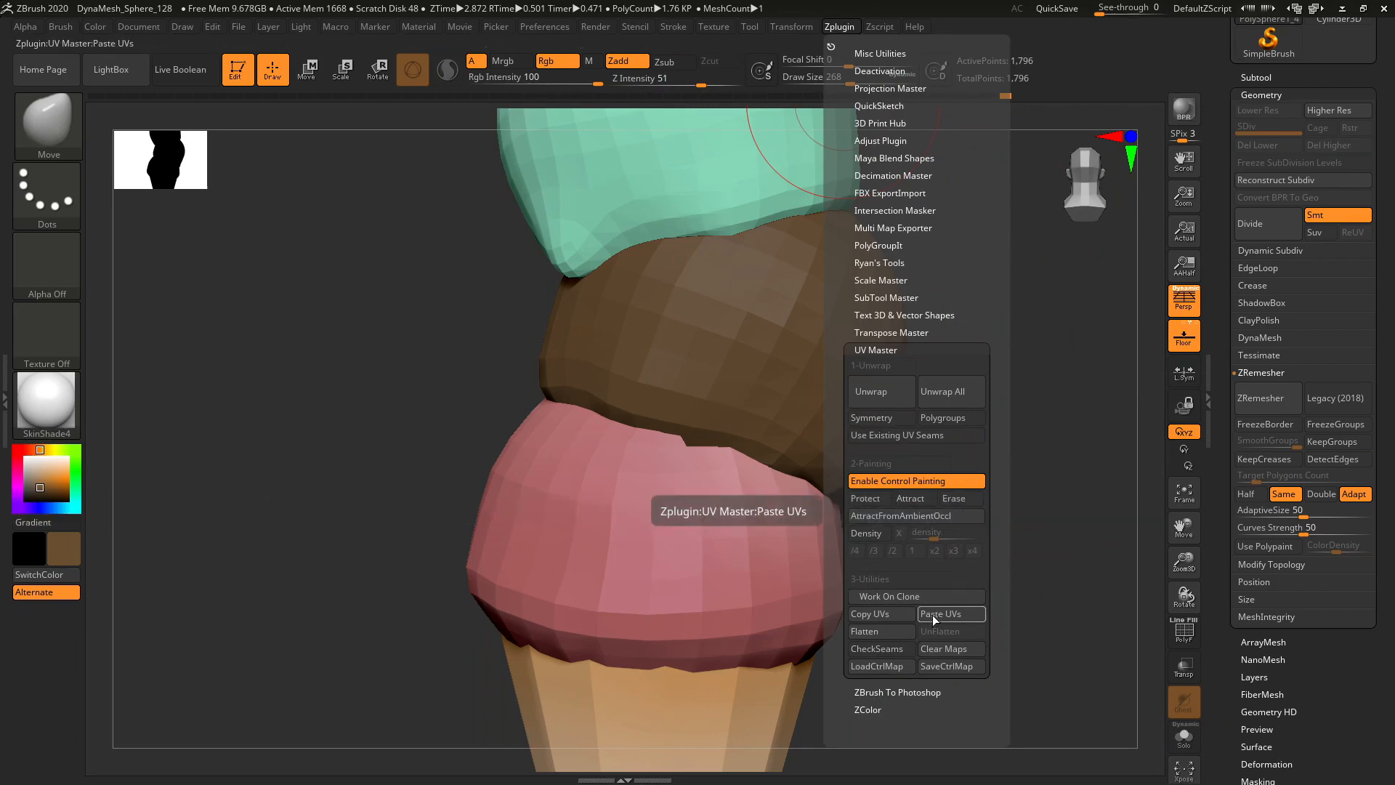
{"action": "left_click", "coordinate": [886, 635]}
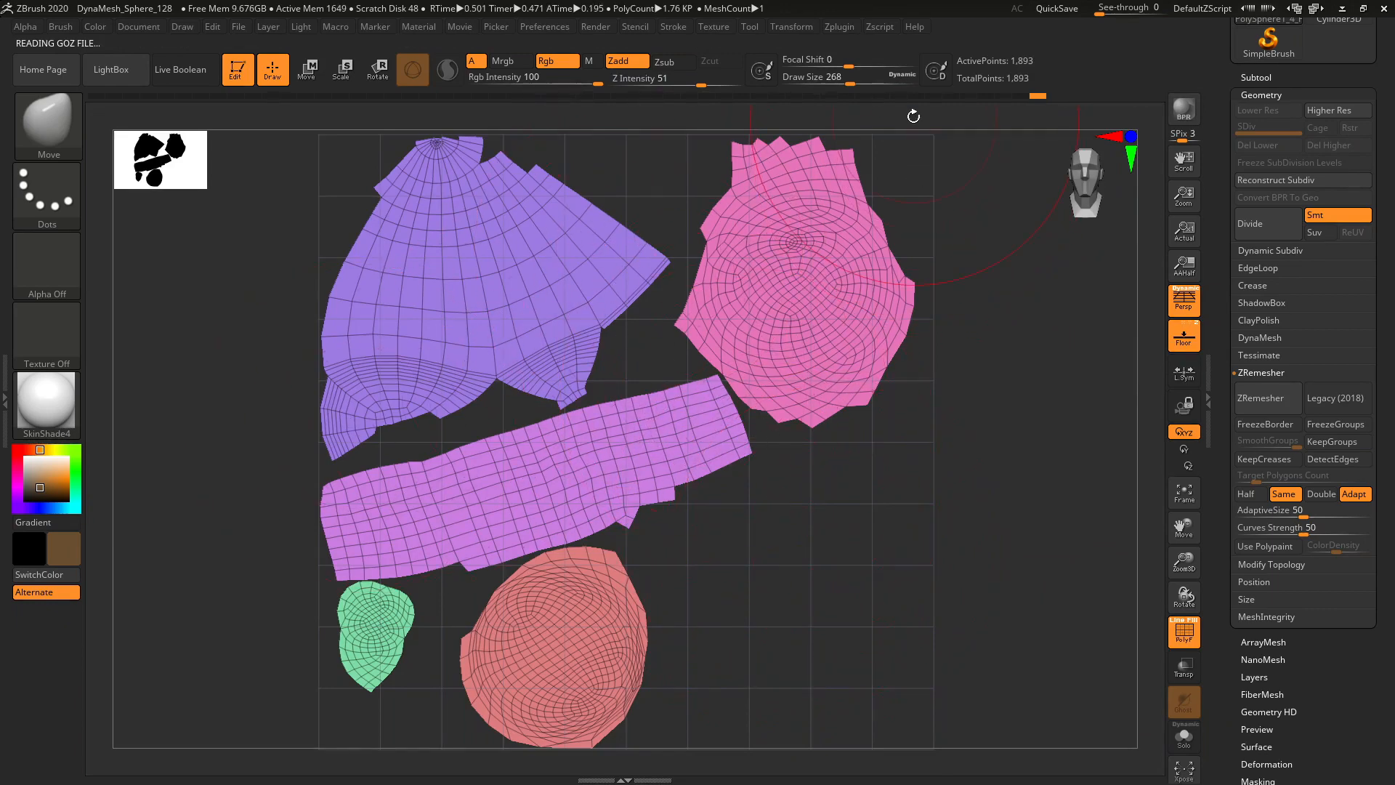
{"action": "left_click", "coordinate": [847, 28]}
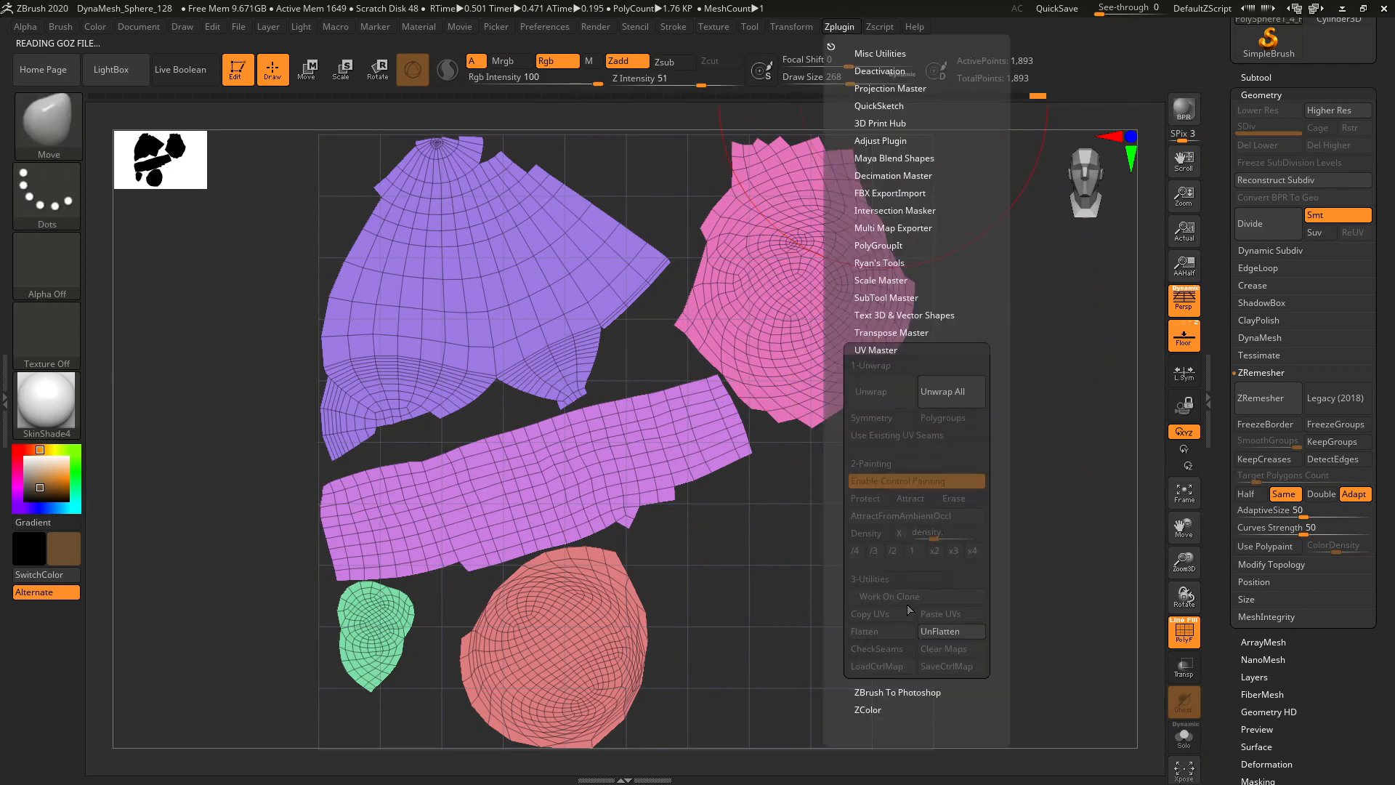
{"action": "left_click", "coordinate": [945, 631]}
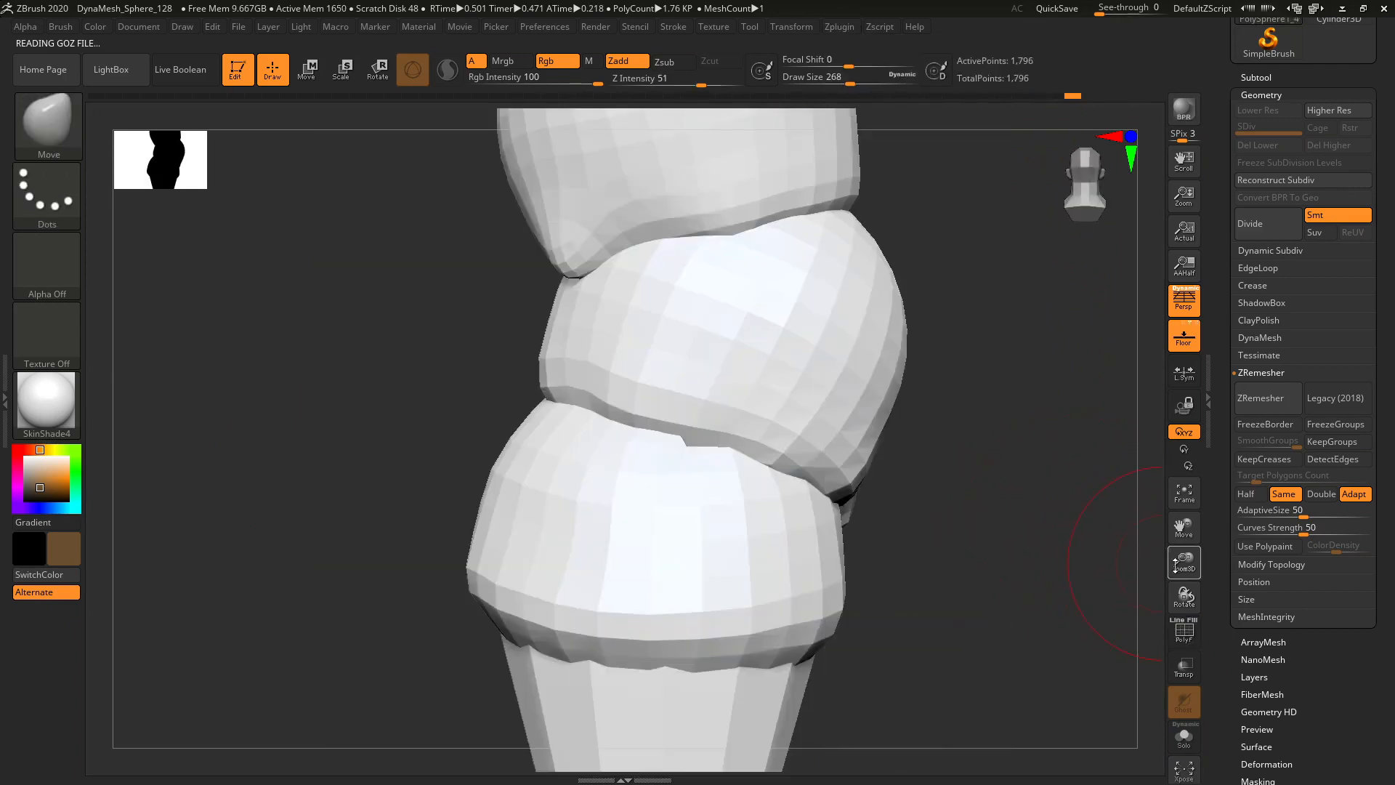
- Reduce the Draw Size to 163, isolate the bottom scoop to check its upper rim, and unhide the other parts
{"action": "left_click_drag", "start_coordinate": [1119, 560], "coordinate": [1002, 570]}
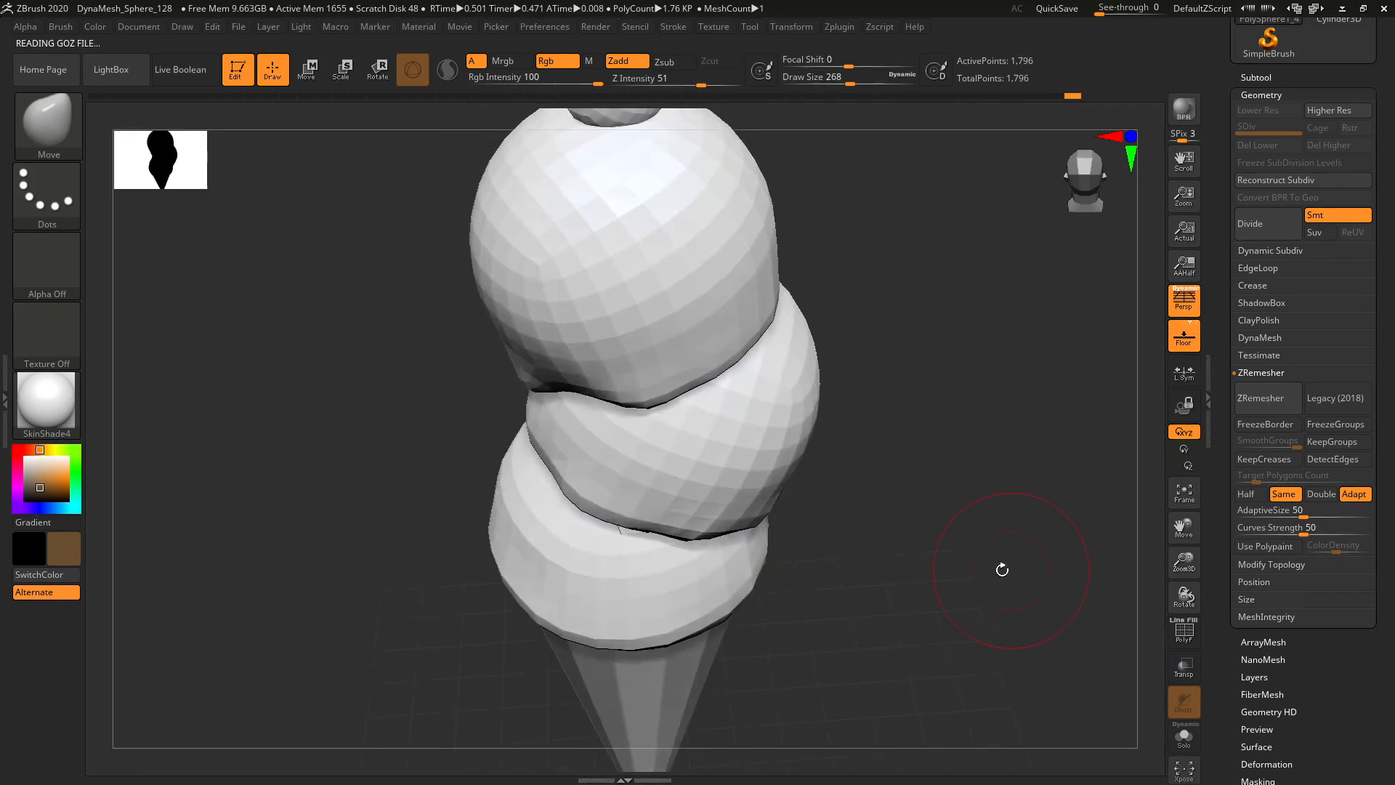
{"action": "key", "text": "s"}
{"action": "left_click_drag", "start_coordinate": [614, 550], "coordinate": [600, 550]}
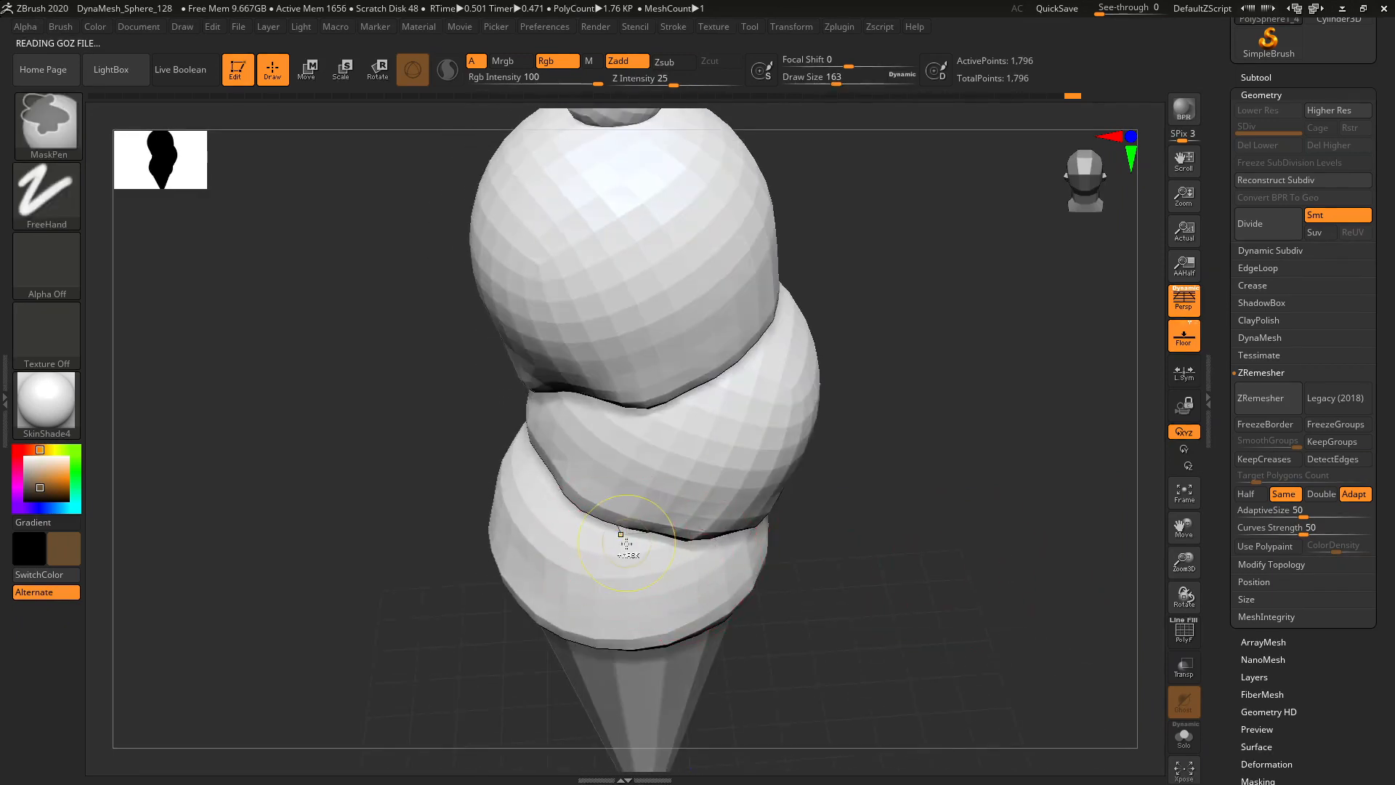
{"action": "left_click", "coordinate": [628, 537], "text": "ctrl+shift"}
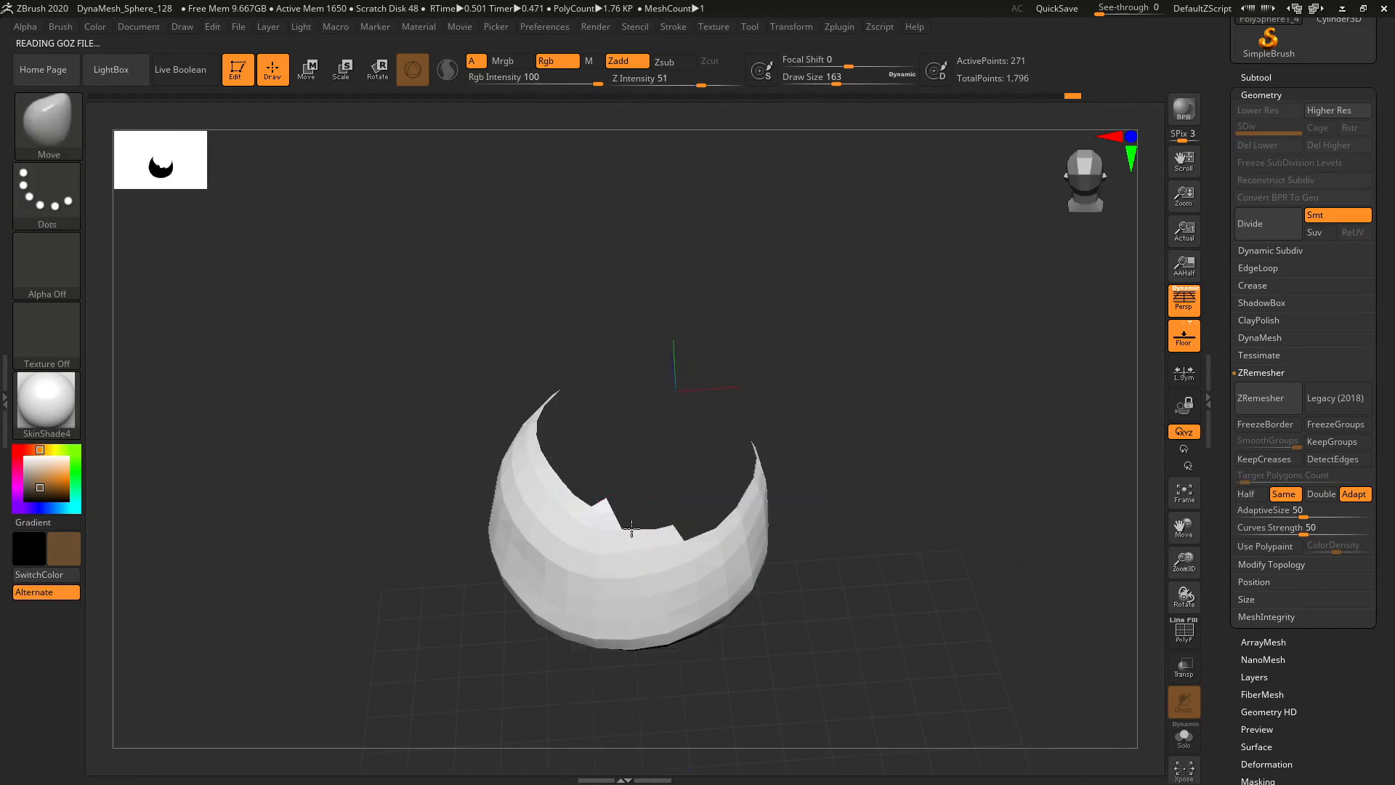
{"action": "left_click", "coordinate": [862, 510], "text": "ctrl+shift"}
- Go forward in the undo history to the uncoloured version of the ice cream and display its wireframe with PolyFrame
{"action": "left_click_drag", "start_coordinate": [863, 510], "coordinate": [1006, 551]}
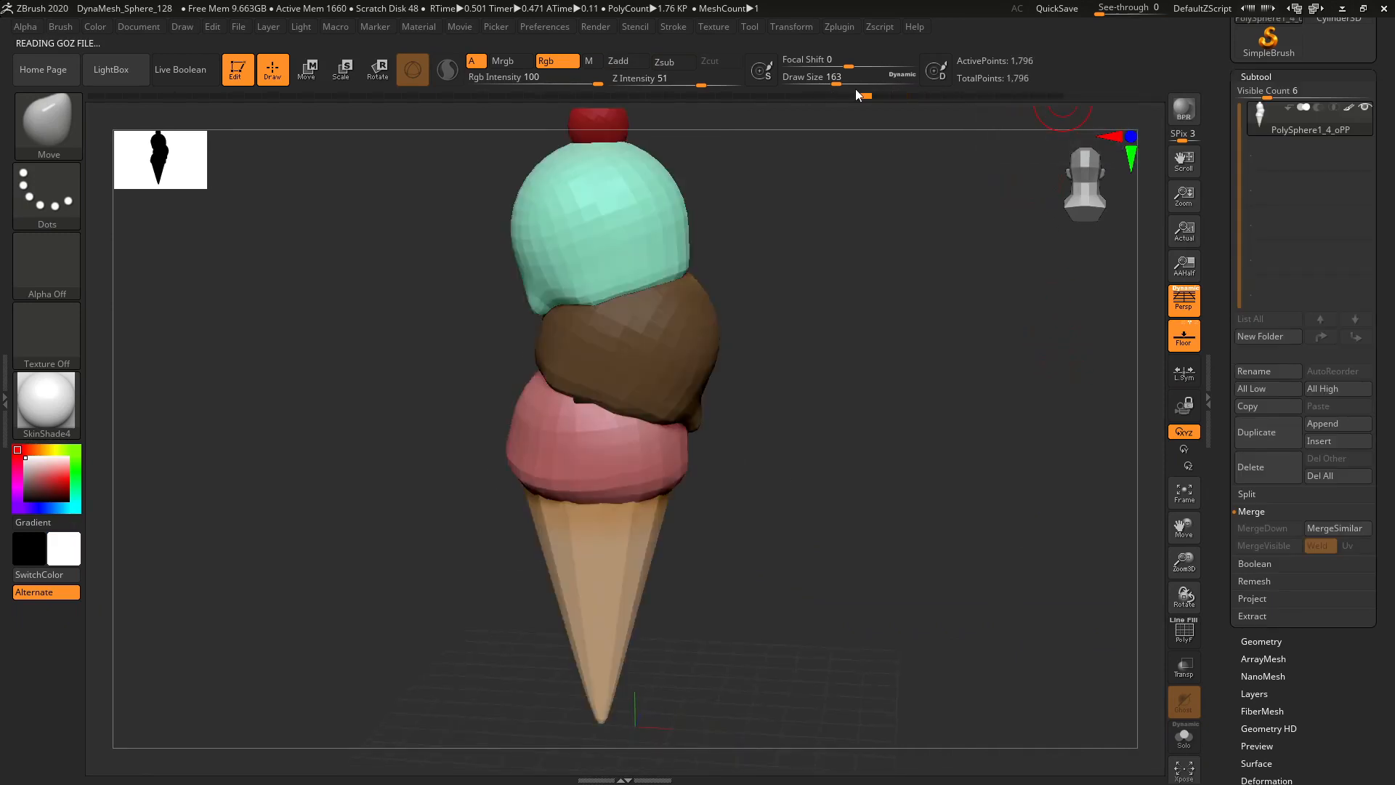
{"action": "left_click_drag", "start_coordinate": [856, 89], "coordinate": [1081, 104]}
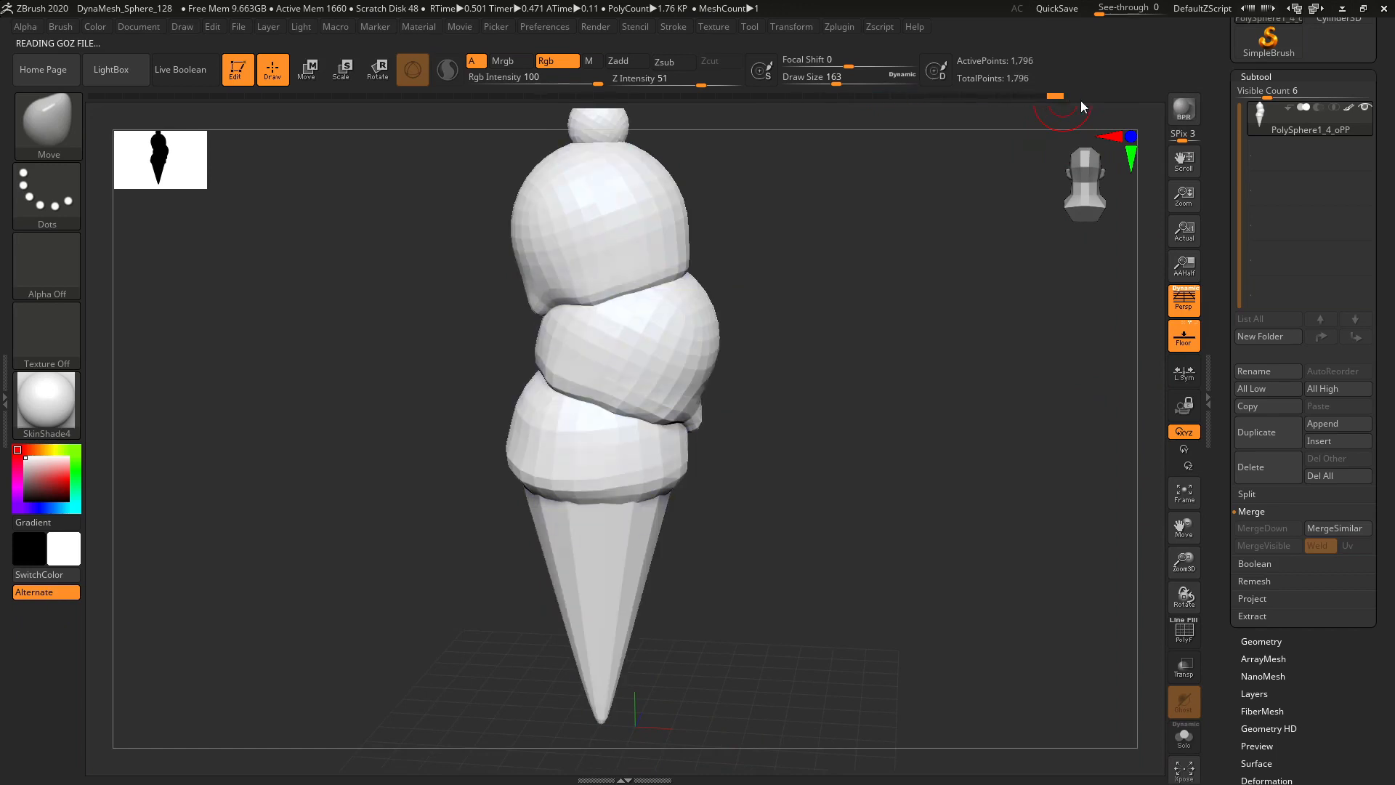
{"action": "left_click_drag", "start_coordinate": [950, 303], "coordinate": [1198, 522]}
{"action": "left_click", "coordinate": [1184, 629]}
- Examine the polygroups and edge flow of the scoops, their seams and the cone
{"action": "left_click_drag", "start_coordinate": [1184, 559], "coordinate": [1196, 611]}
{"action": "left_click_drag", "start_coordinate": [1035, 429], "coordinate": [1158, 508]}
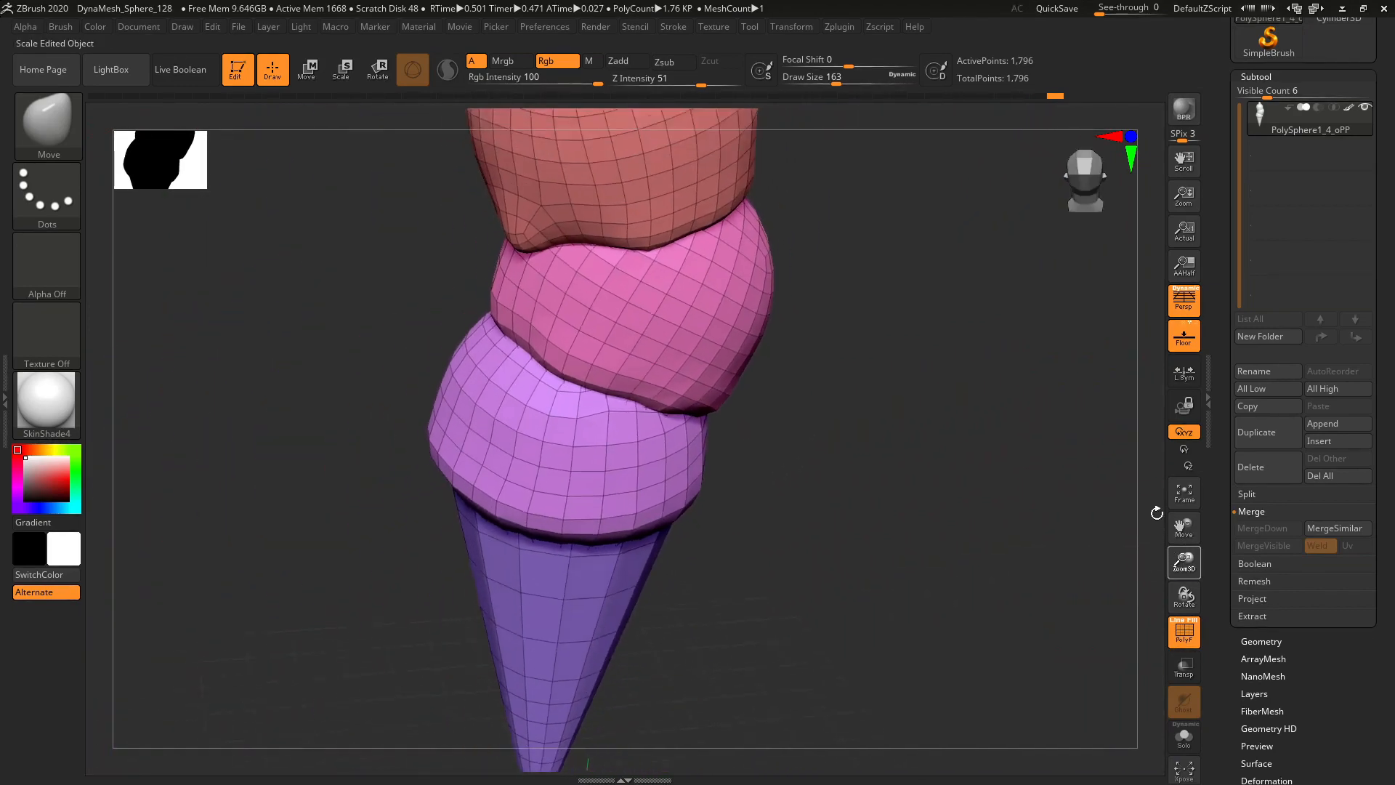
{"action": "left_click_drag", "start_coordinate": [1181, 559], "coordinate": [750, 409]}
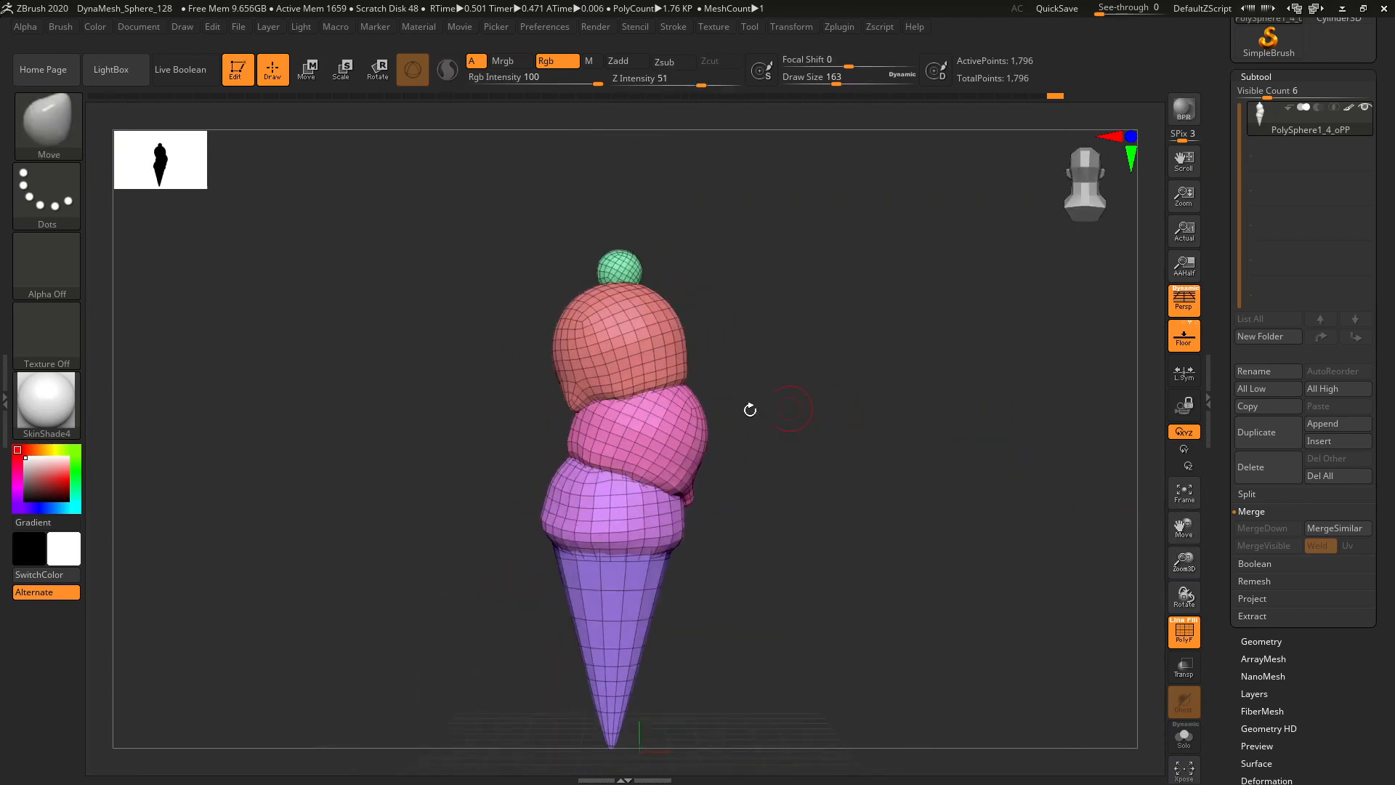
{"action": "left_click_drag", "start_coordinate": [891, 437], "coordinate": [903, 491]}
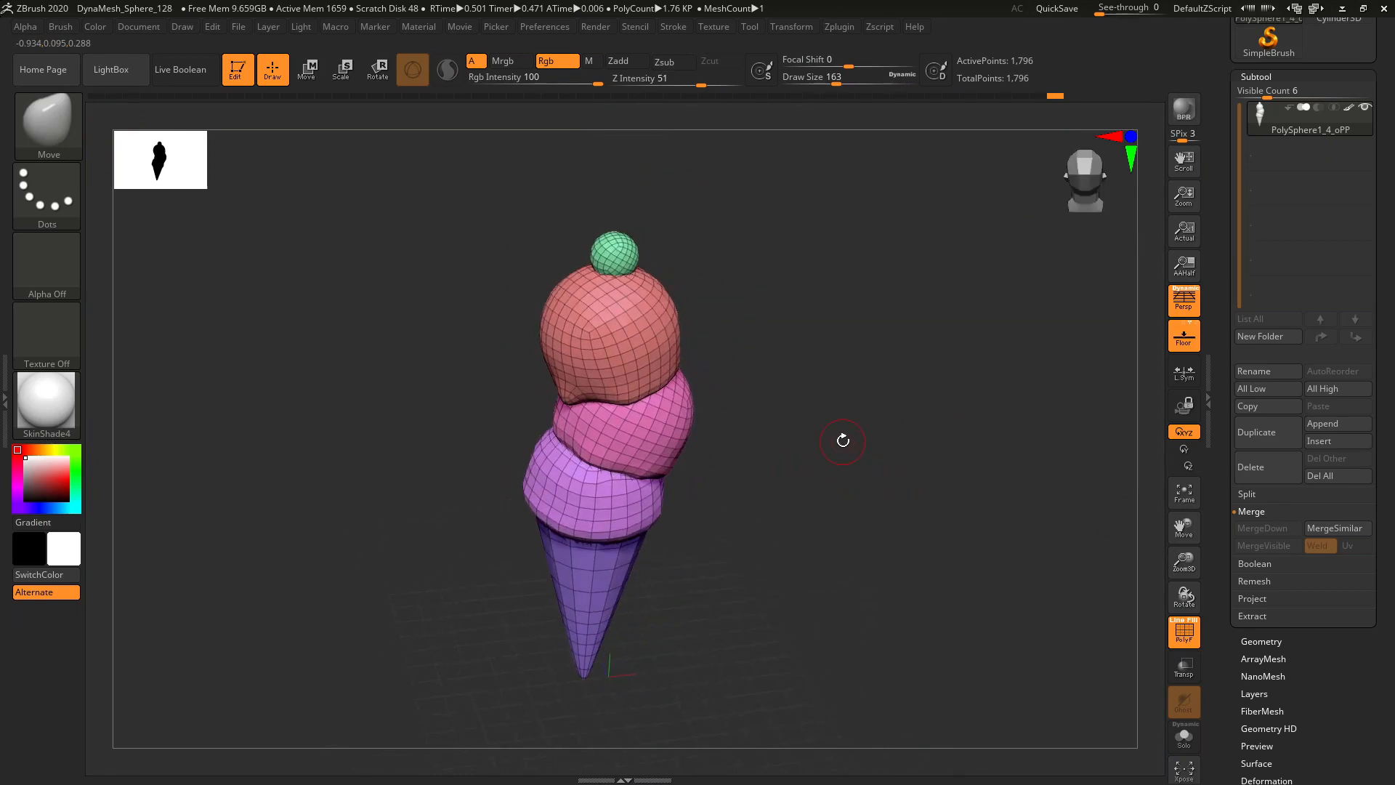
{"action": "left_click_drag", "start_coordinate": [1184, 571], "coordinate": [1184, 537]}
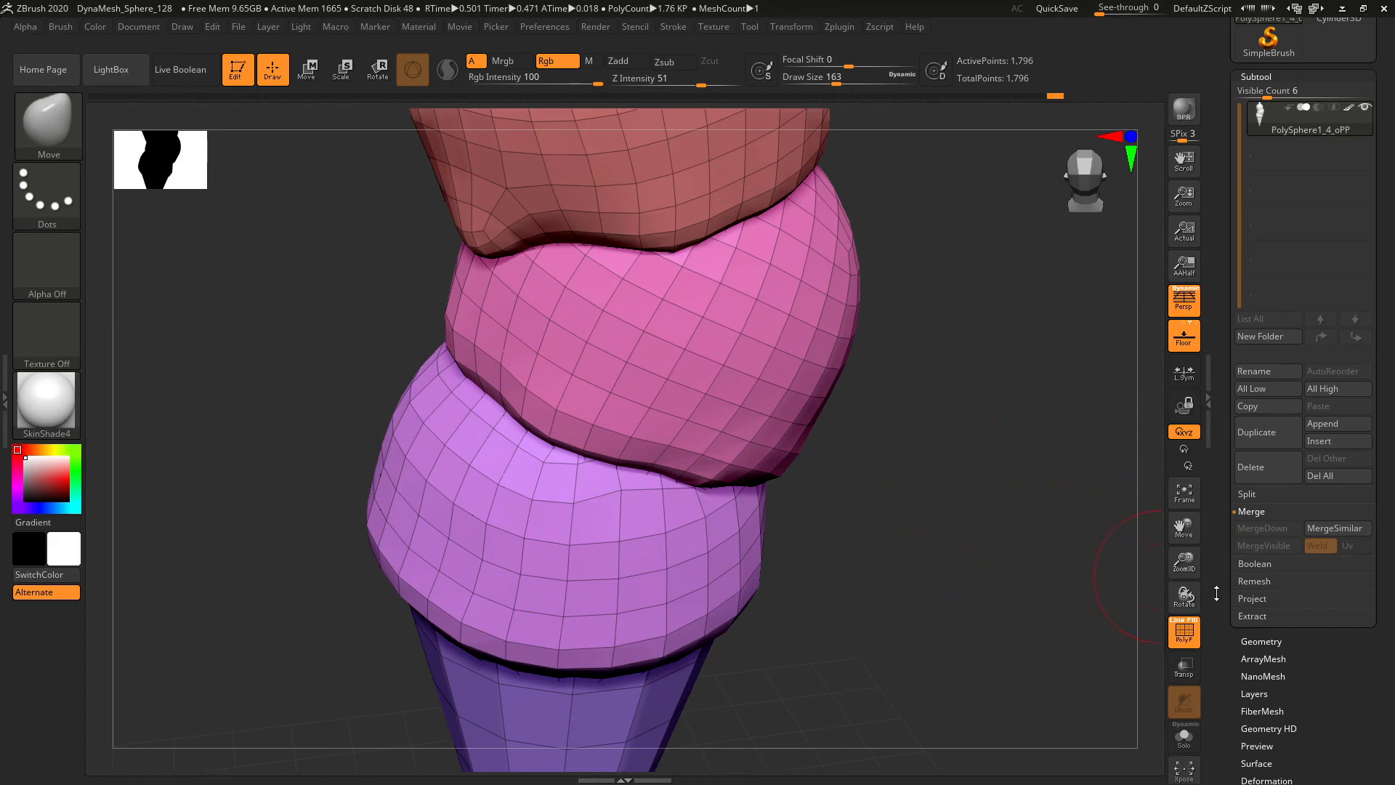
{"action": "mouse_move", "coordinate": [905, 495]}
{"action": "left_mouse_down"}
{"action": "mouse_move", "coordinate": [928, 468]}
{"action": "mouse_move", "coordinate": [926, 508]}
{"action": "left_mouse_up"}
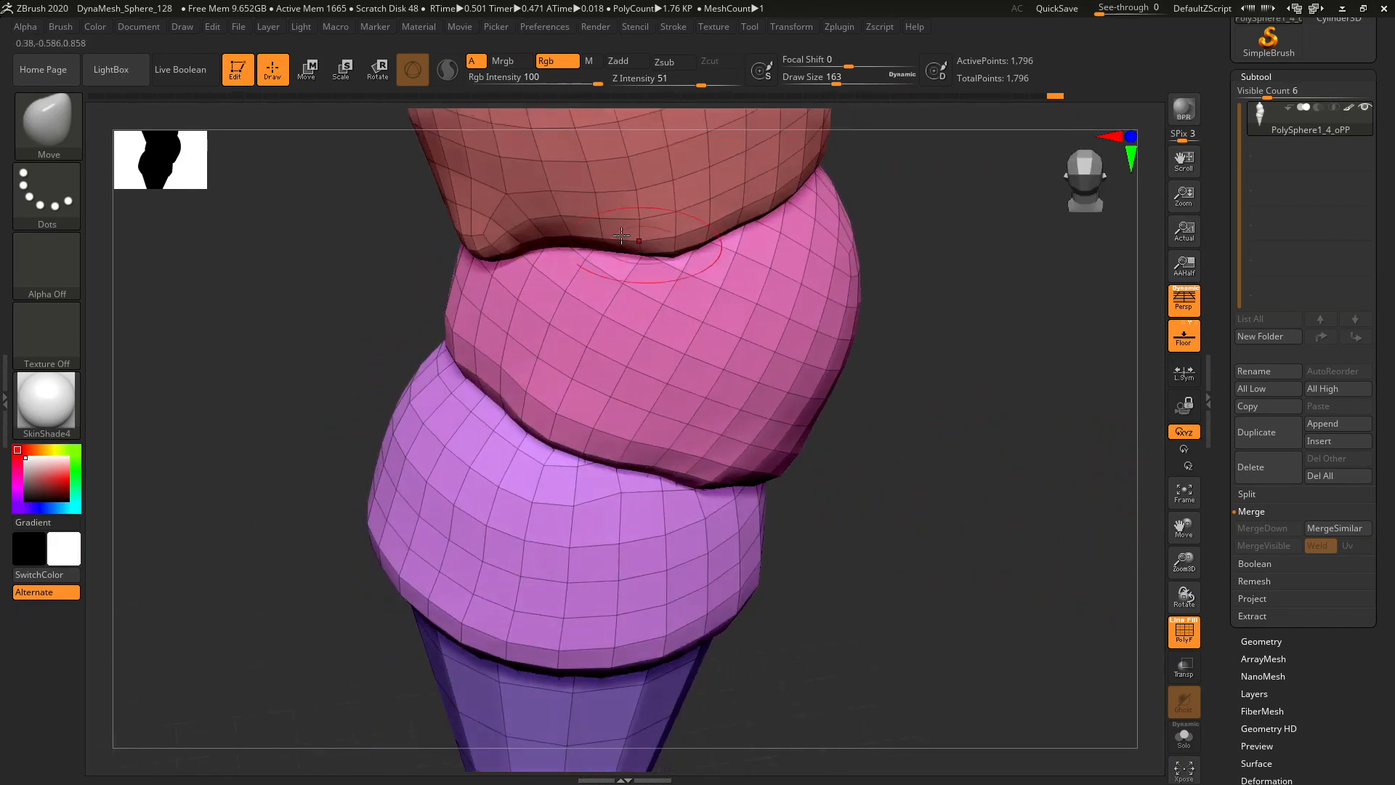
{"action": "left_click_drag", "start_coordinate": [1083, 494], "coordinate": [1088, 365]}
- Insert a single horizontal edge loop around the upper part of the cone with the ZModeler brush
{"action": "left_click", "coordinate": [77, 124]}
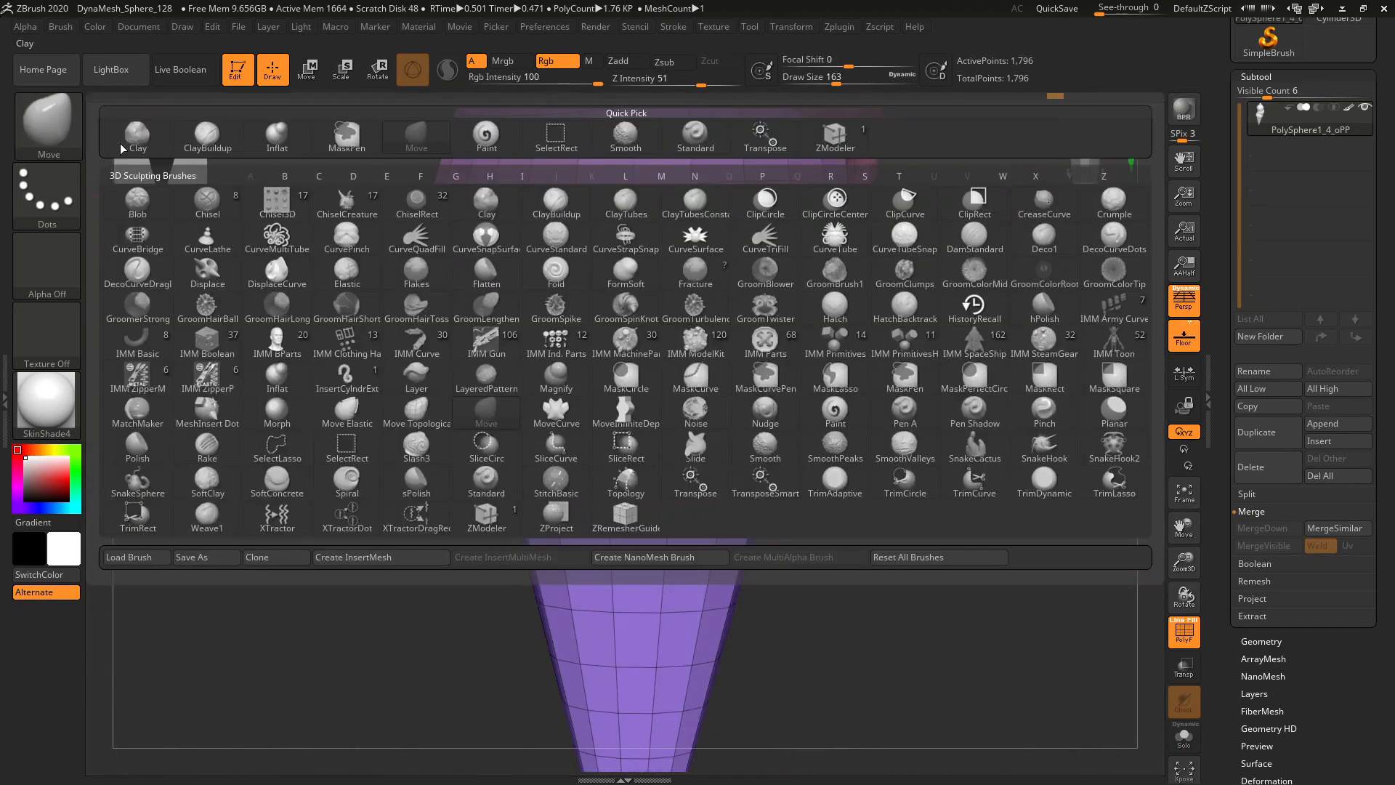
{"action": "left_click", "coordinate": [489, 519]}
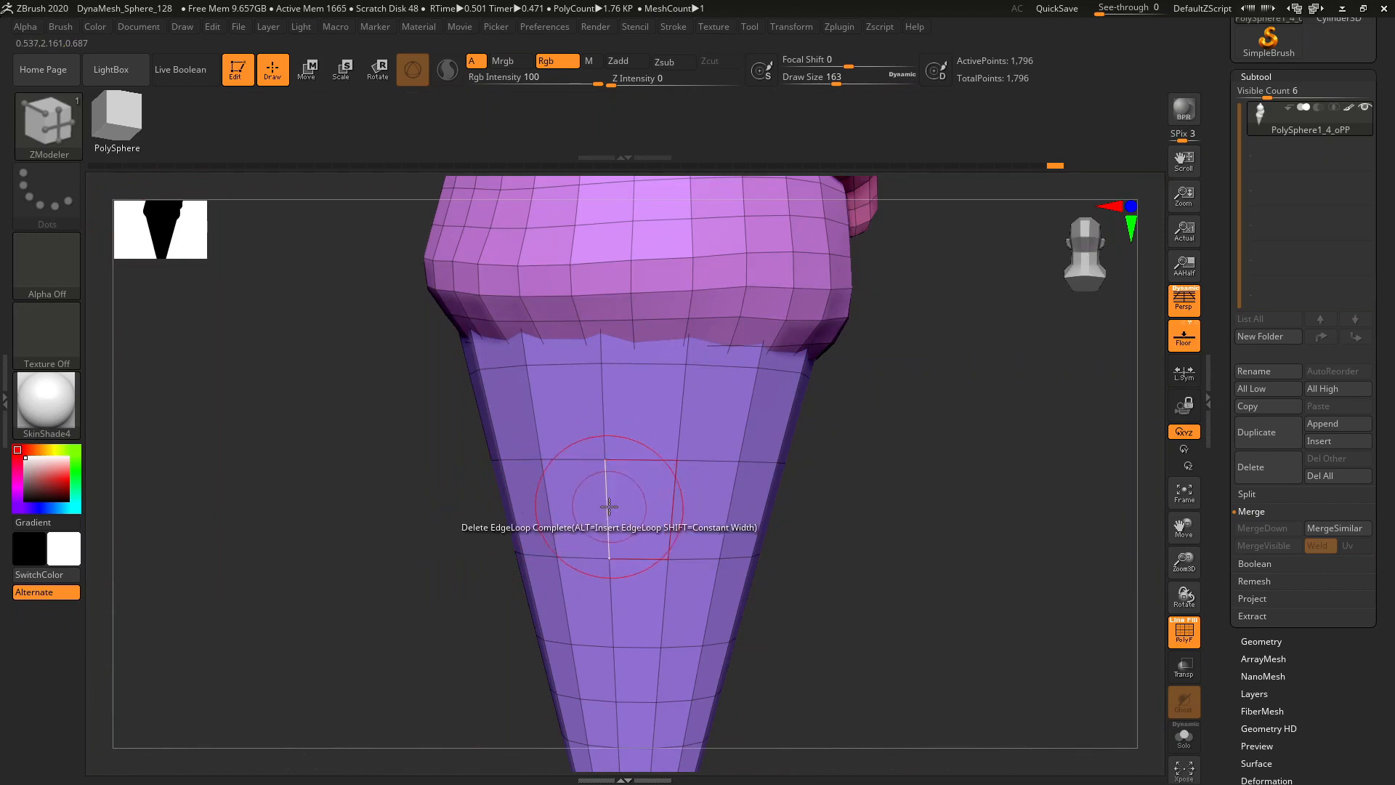
{"action": "key", "text": "space"}
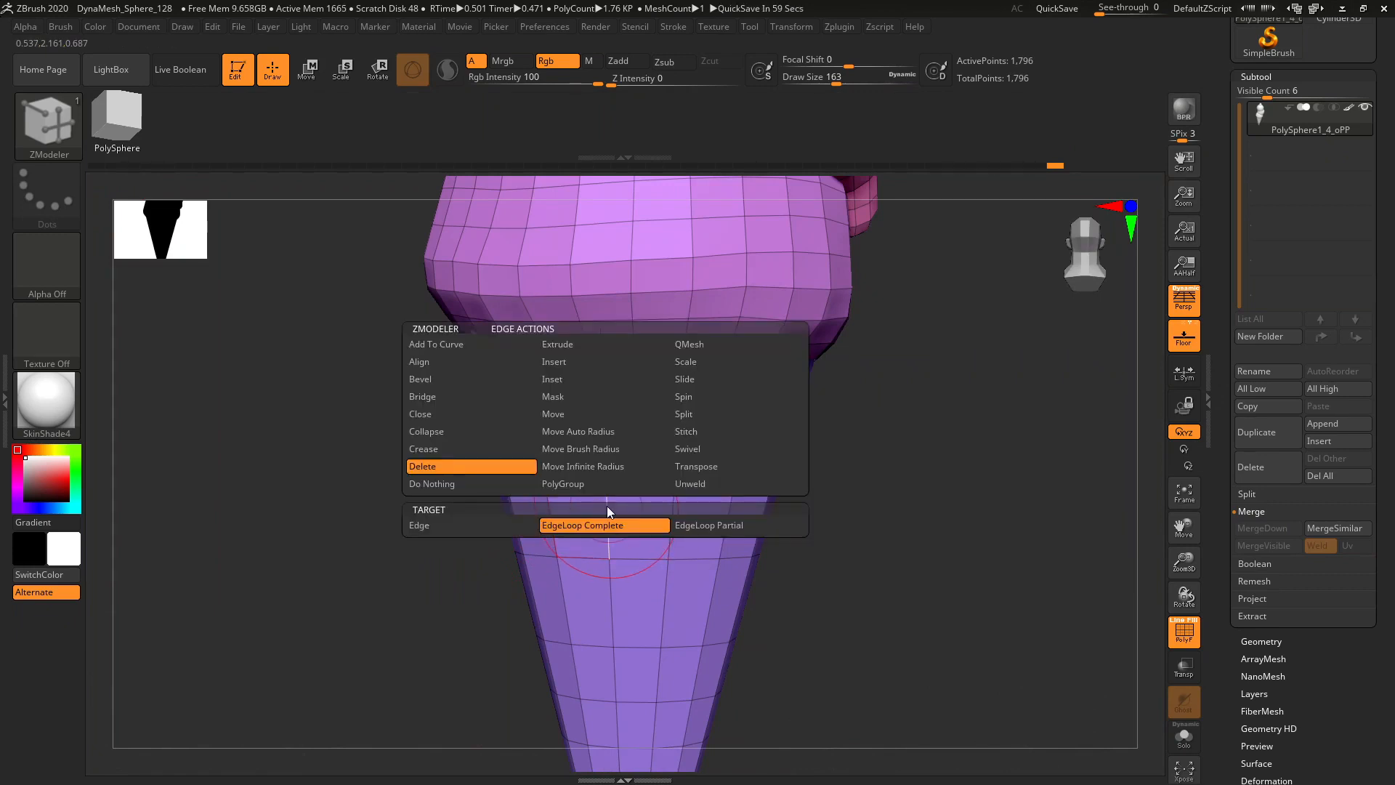
{"action": "left_click", "coordinate": [552, 363]}
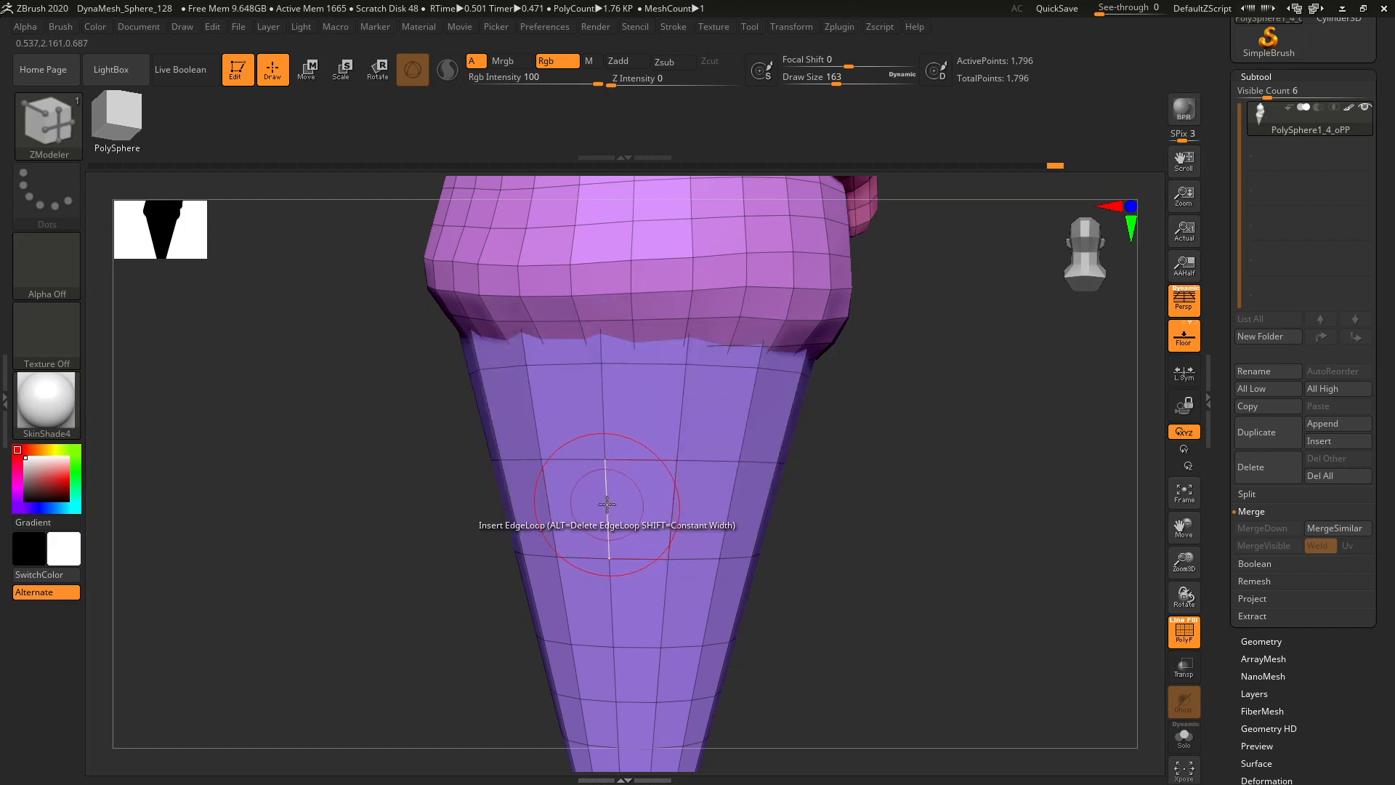
{"action": "left_click", "coordinate": [608, 503]}
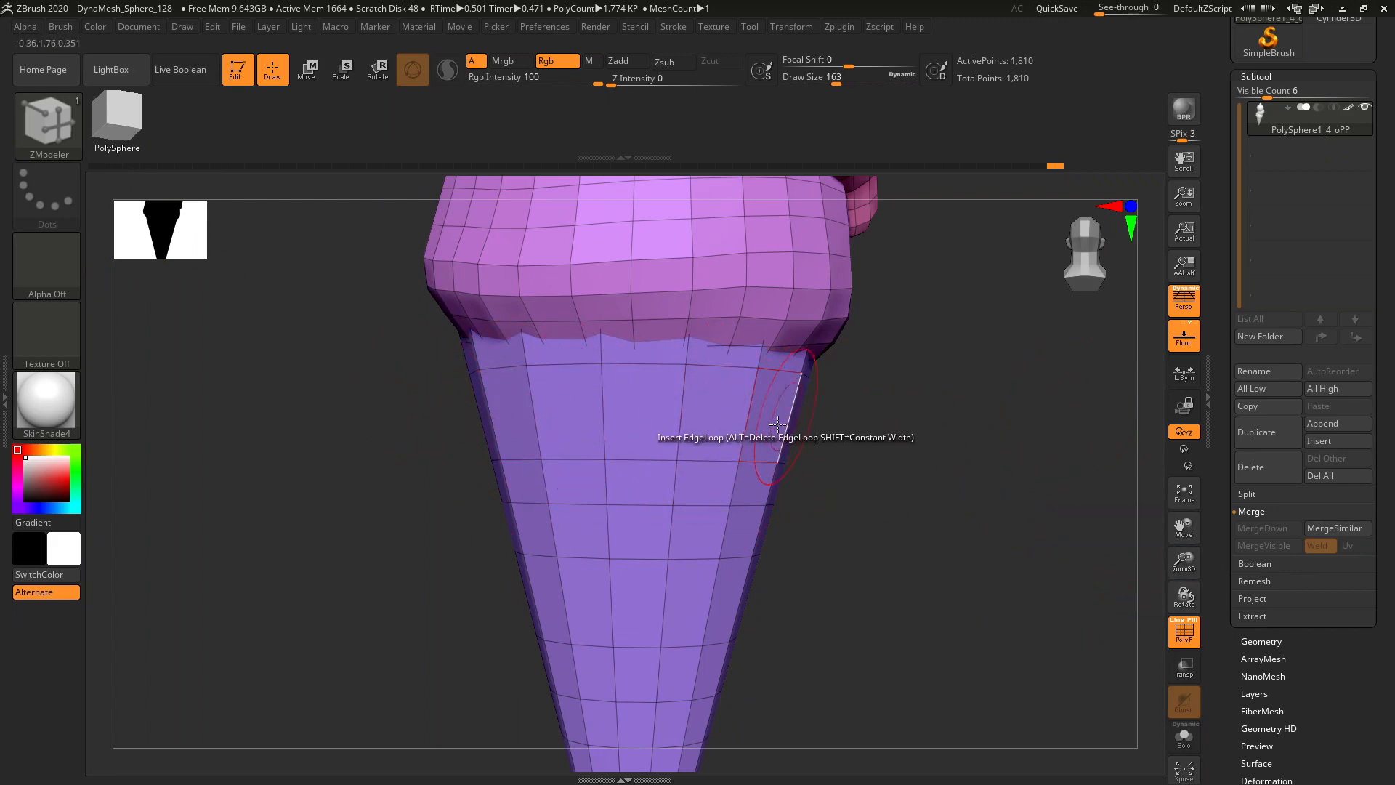
- Slide the cone's horizontal edge loops down towards its tip using ZModeler's Slide edge action with the EdgeLoop Complete target
{"action": "left_click", "coordinate": [48, 120]}
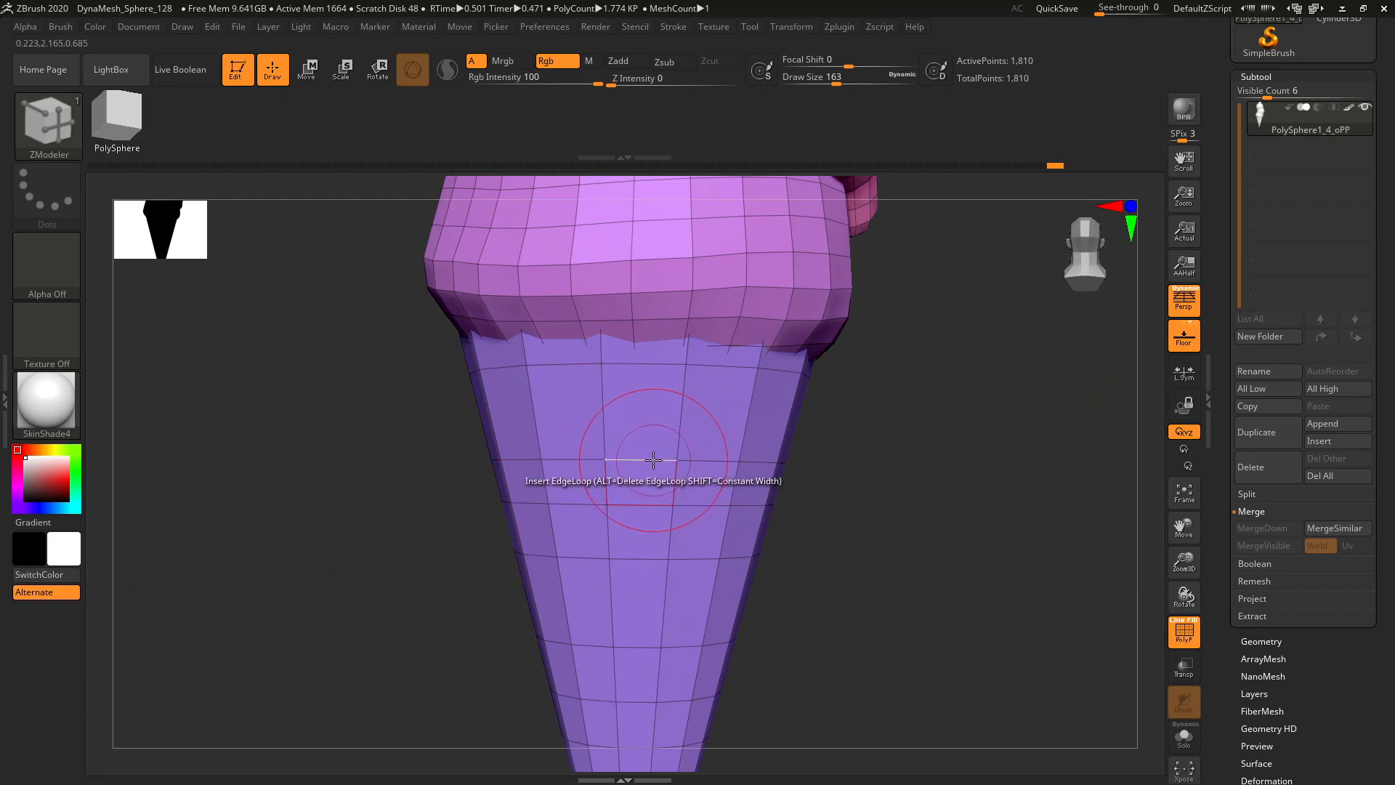
{"action": "key", "text": "space"}
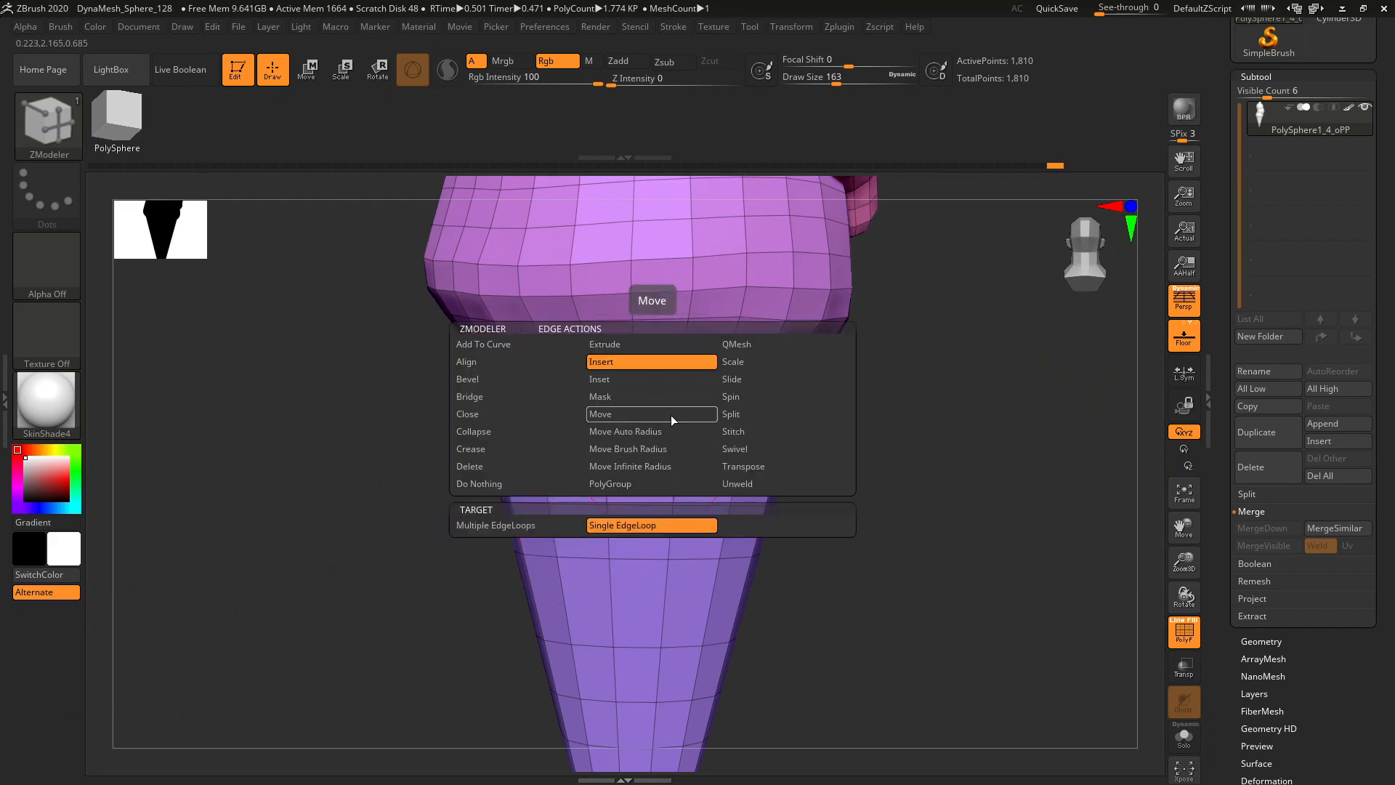
{"action": "left_click", "coordinate": [731, 379]}
{"action": "key", "text": "space"}
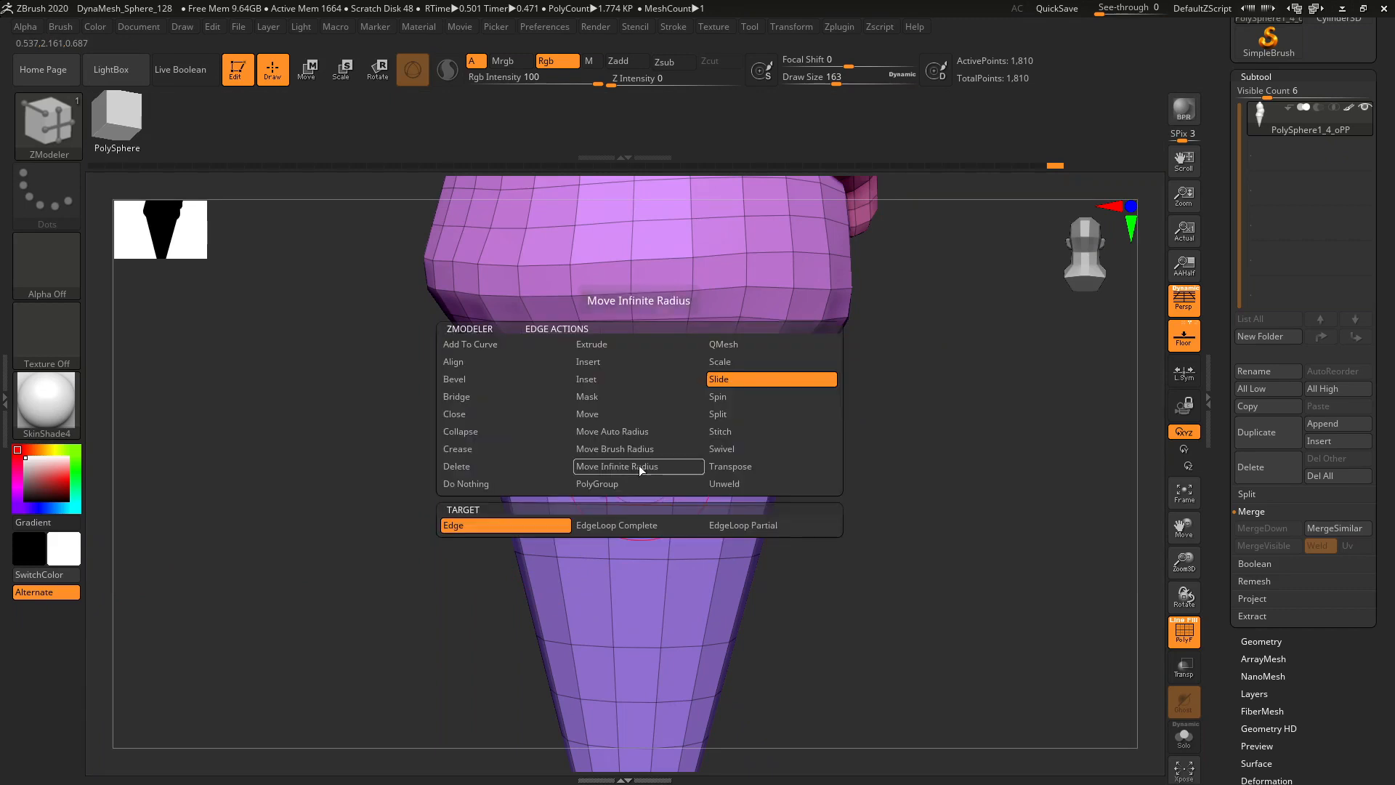
{"action": "left_click", "coordinate": [624, 525]}
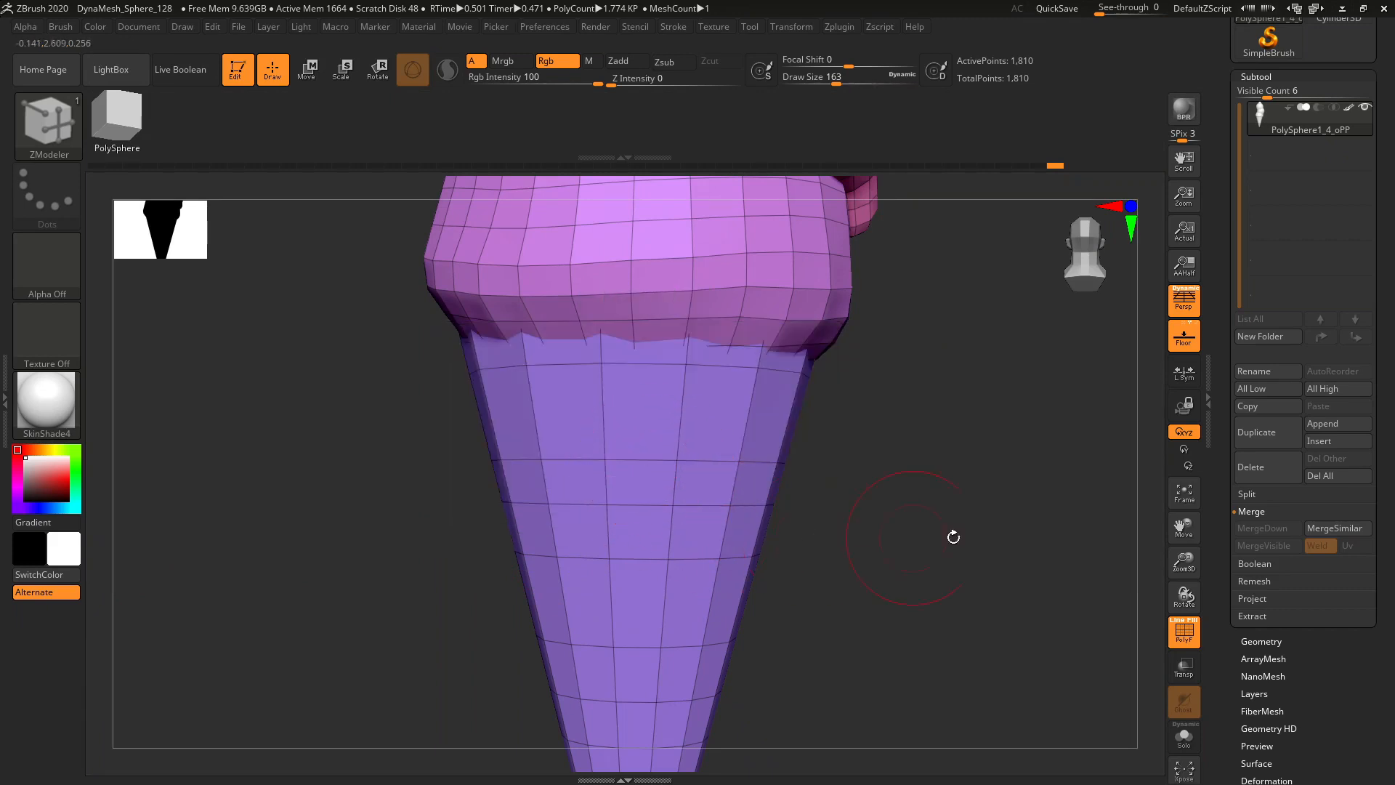
{"action": "left_click_drag", "start_coordinate": [1184, 544], "coordinate": [1179, 436]}
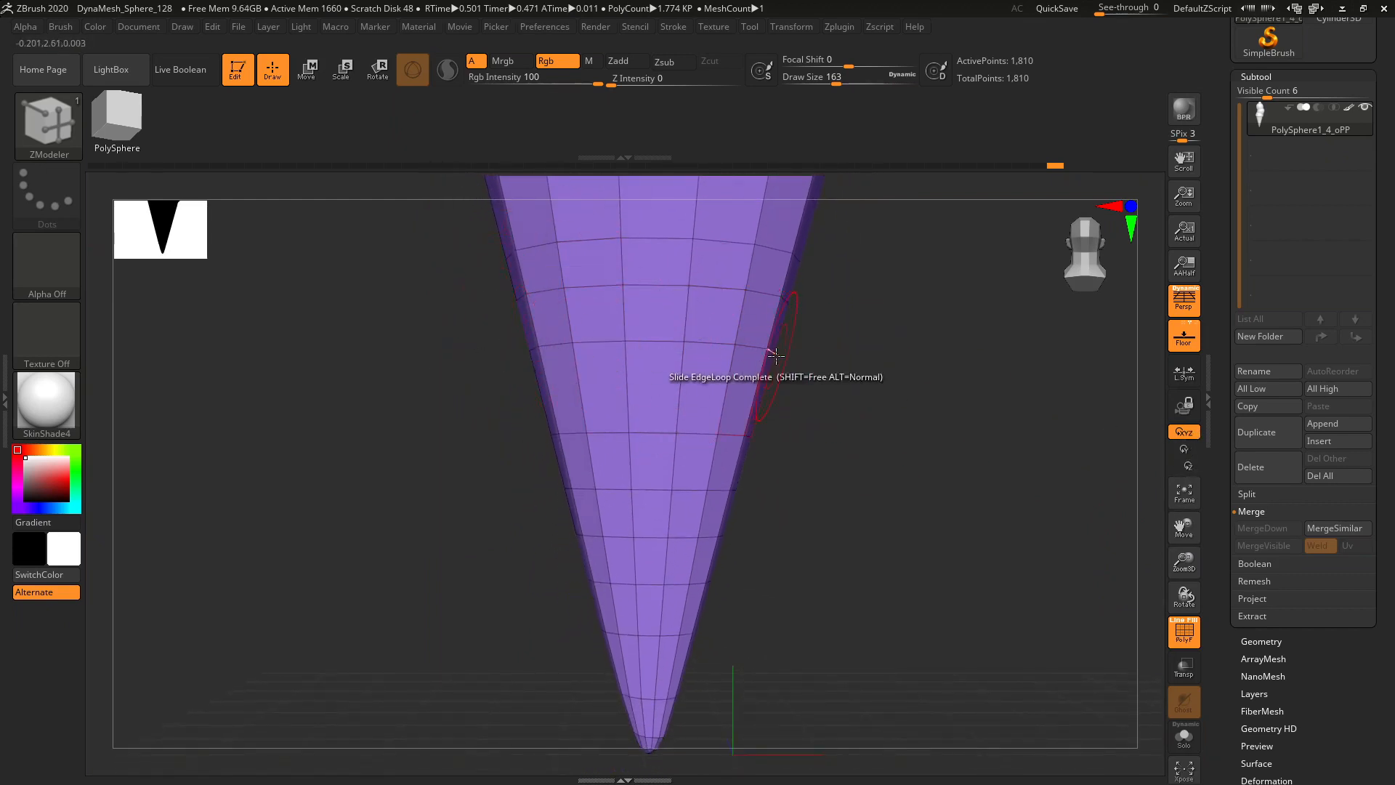
{"action": "left_click_drag", "start_coordinate": [661, 342], "coordinate": [657, 369]}
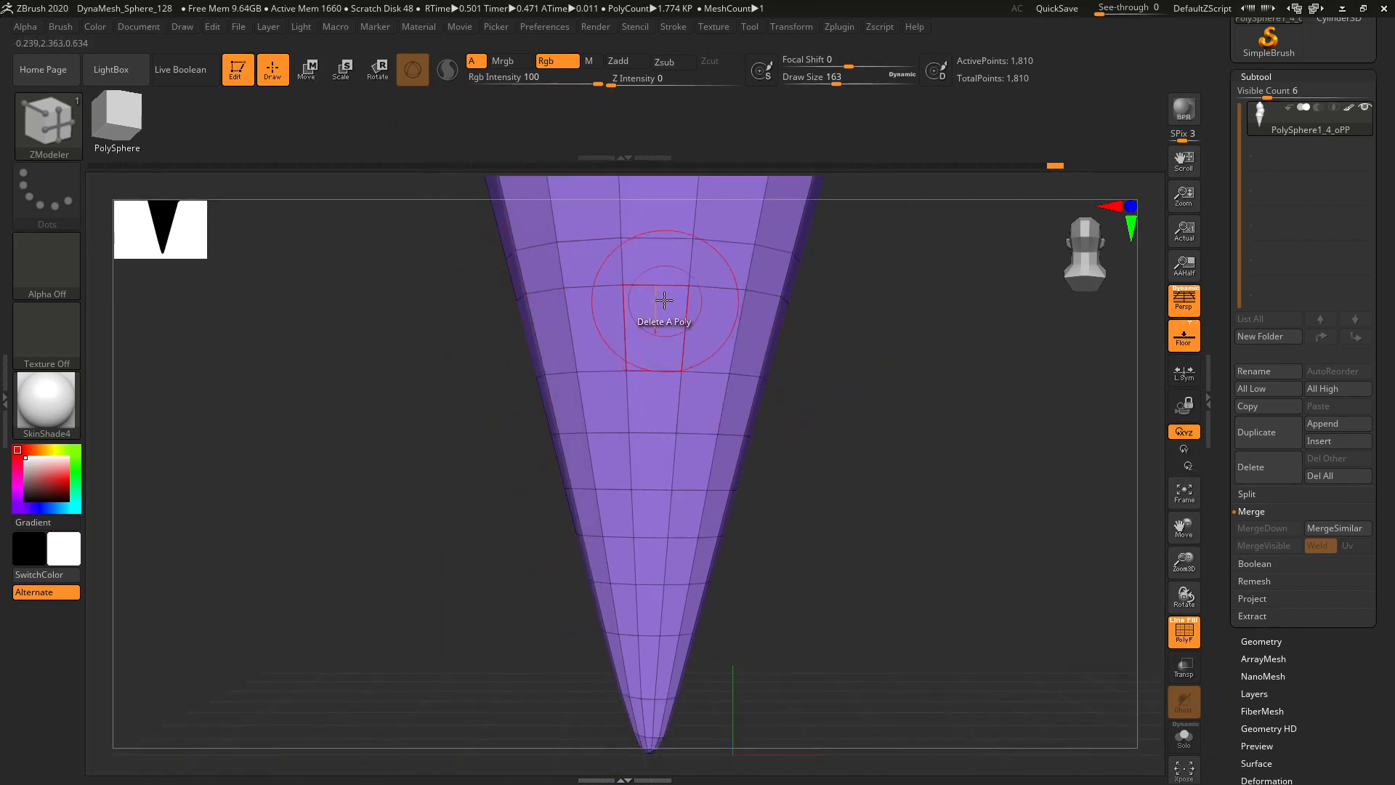
{"action": "left_click_drag", "start_coordinate": [663, 300], "coordinate": [659, 304]}
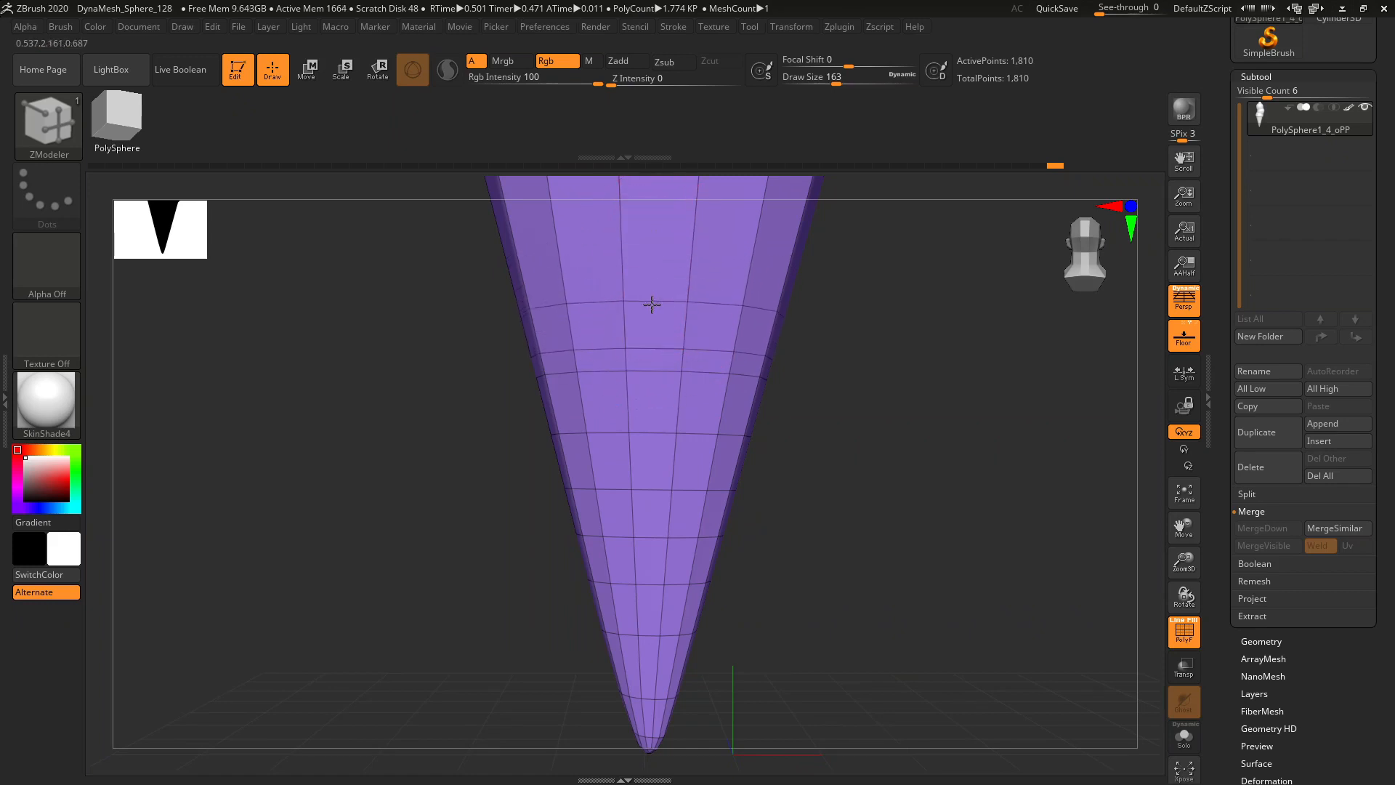
- Slide the horizontal edge loops on the purple cone upward to spread them along its length
{"action": "left_click_drag", "start_coordinate": [658, 435], "coordinate": [660, 401]}
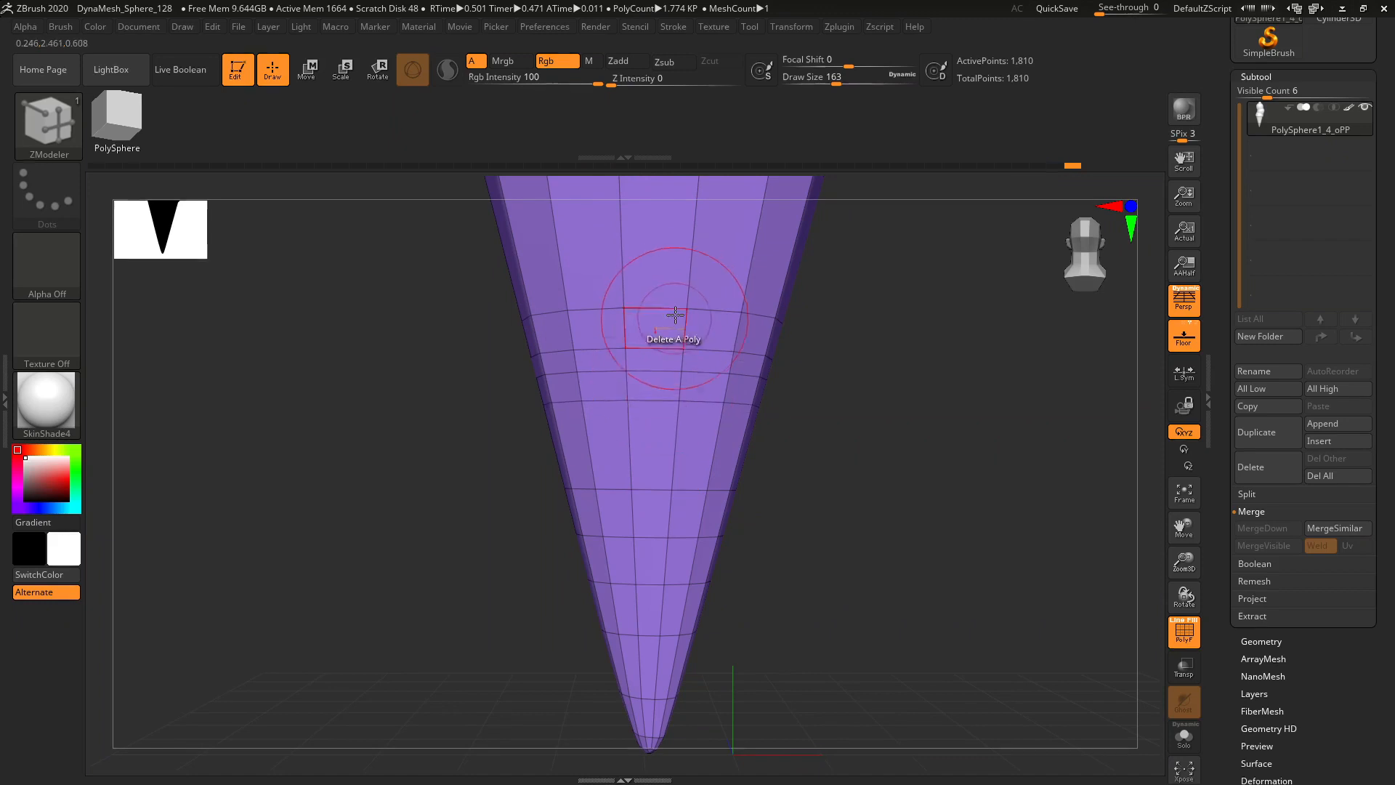
{"action": "left_click_drag", "start_coordinate": [654, 488], "coordinate": [654, 445]}
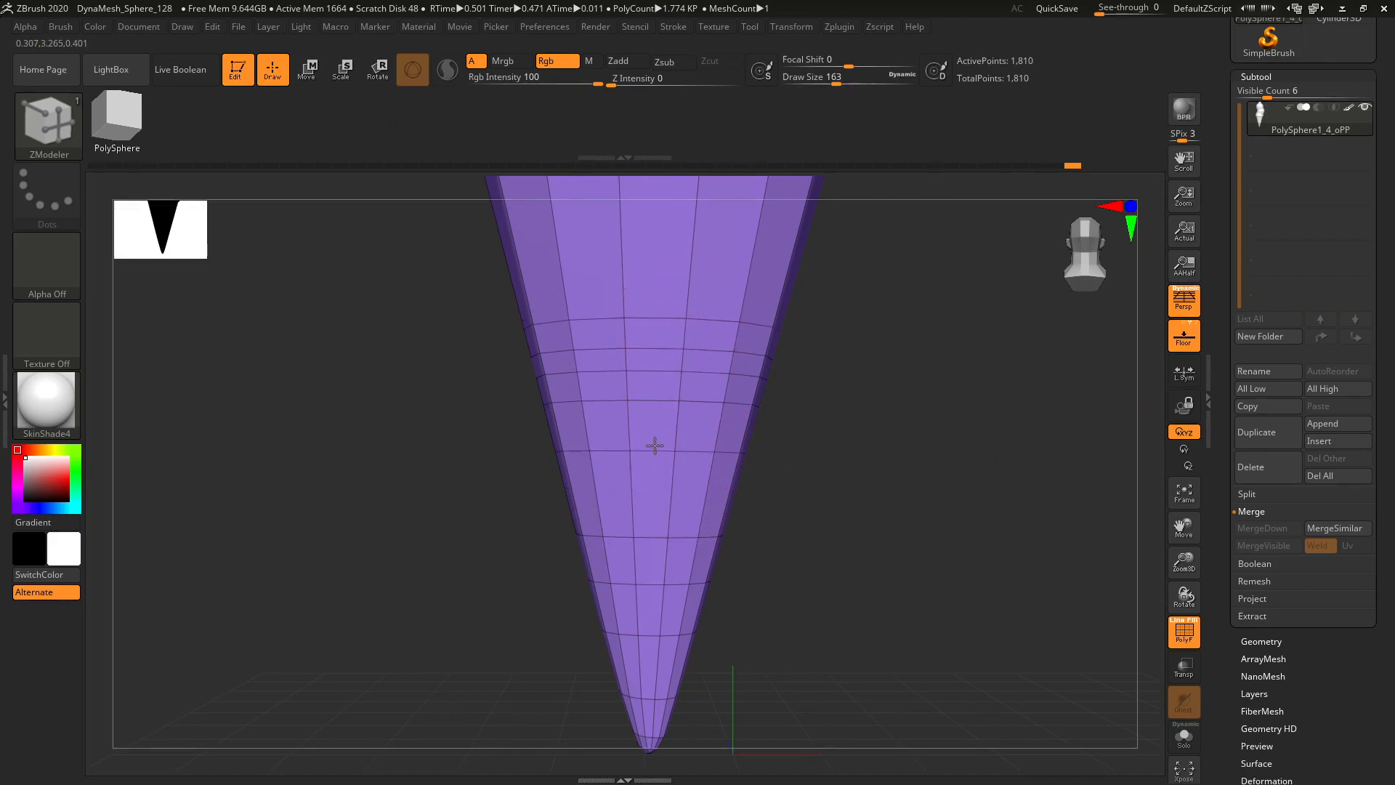
{"action": "mouse_move", "coordinate": [649, 532]}
{"action": "left_mouse_down"}
{"action": "mouse_move", "coordinate": [648, 499]}
{"action": "mouse_move", "coordinate": [657, 507]}
{"action": "left_mouse_up"}
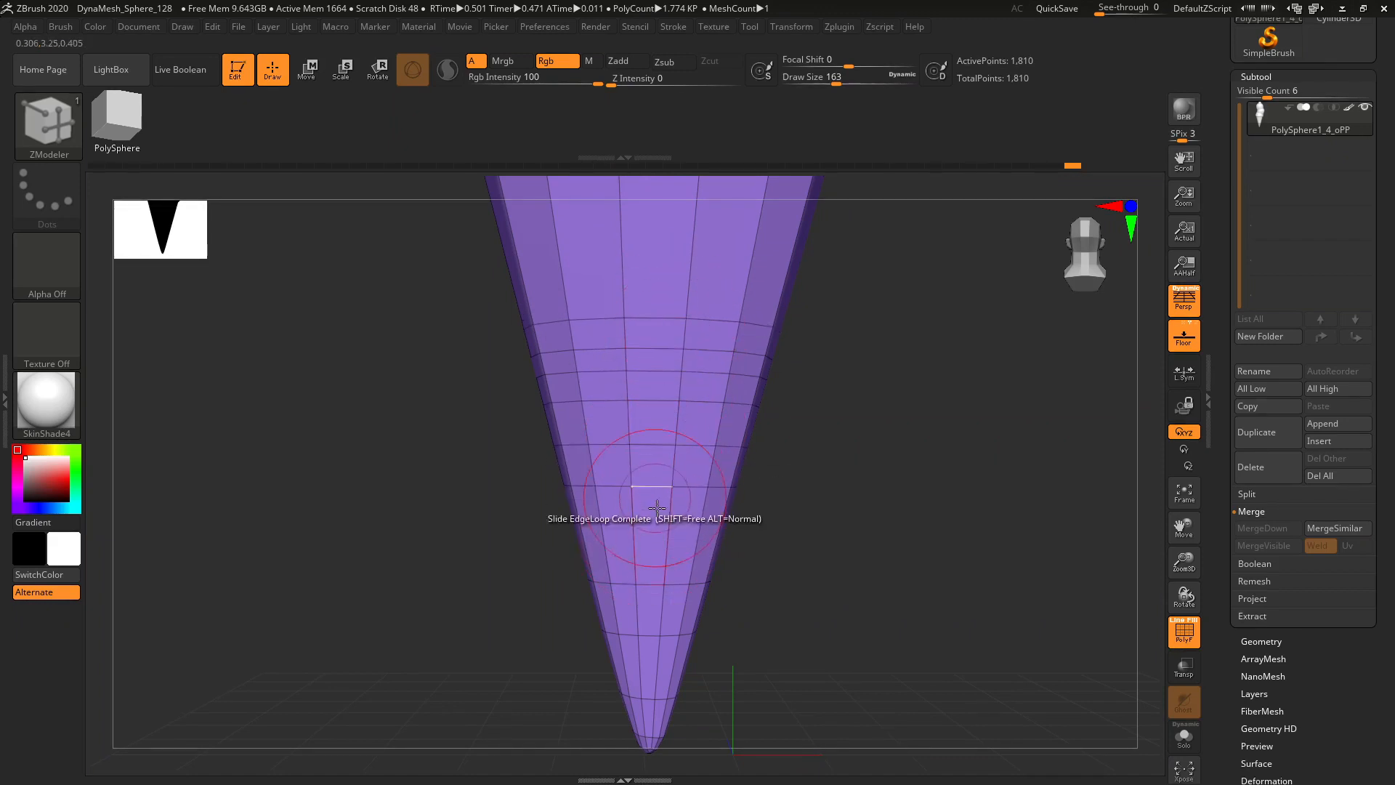
{"action": "left_click_drag", "start_coordinate": [654, 594], "coordinate": [651, 542]}
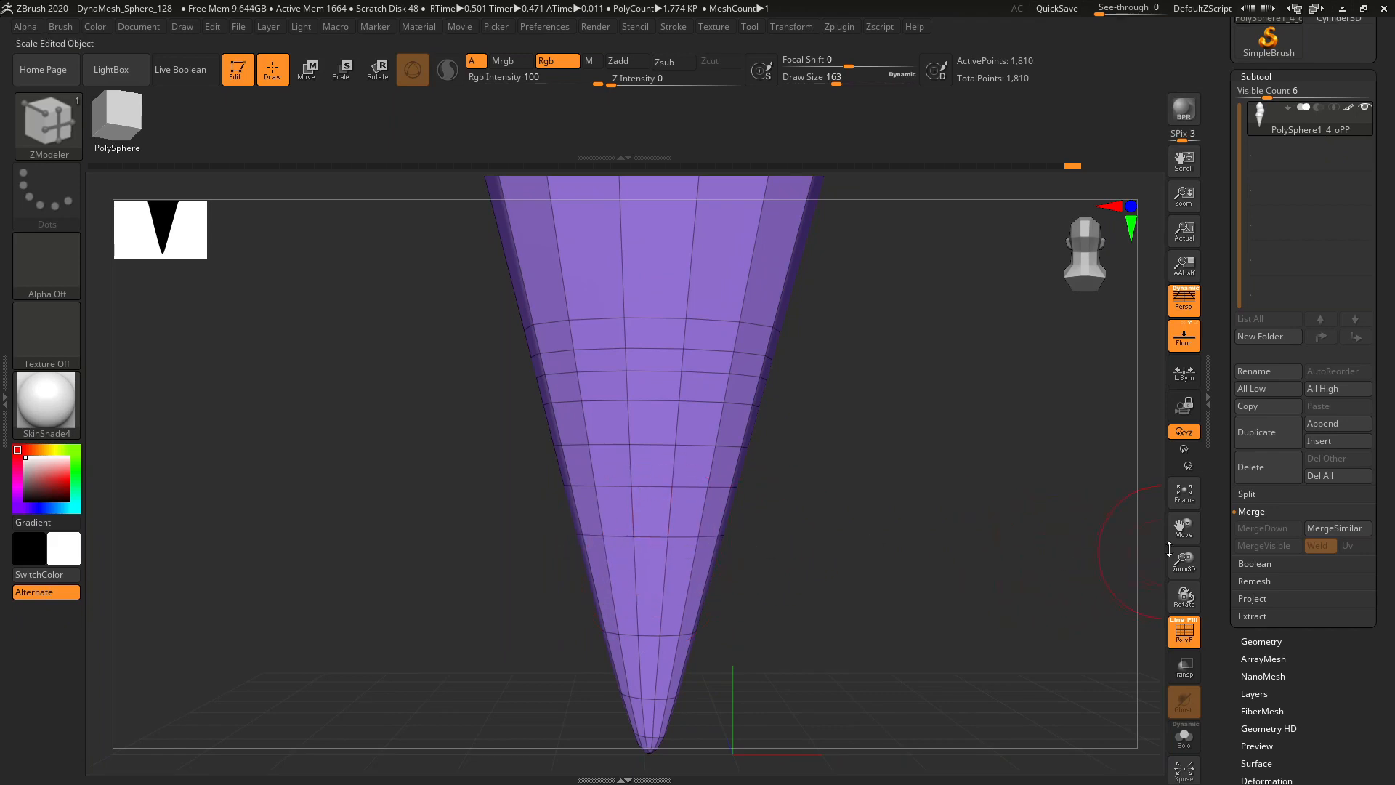
{"action": "left_click_drag", "start_coordinate": [1175, 573], "coordinate": [1164, 639]}
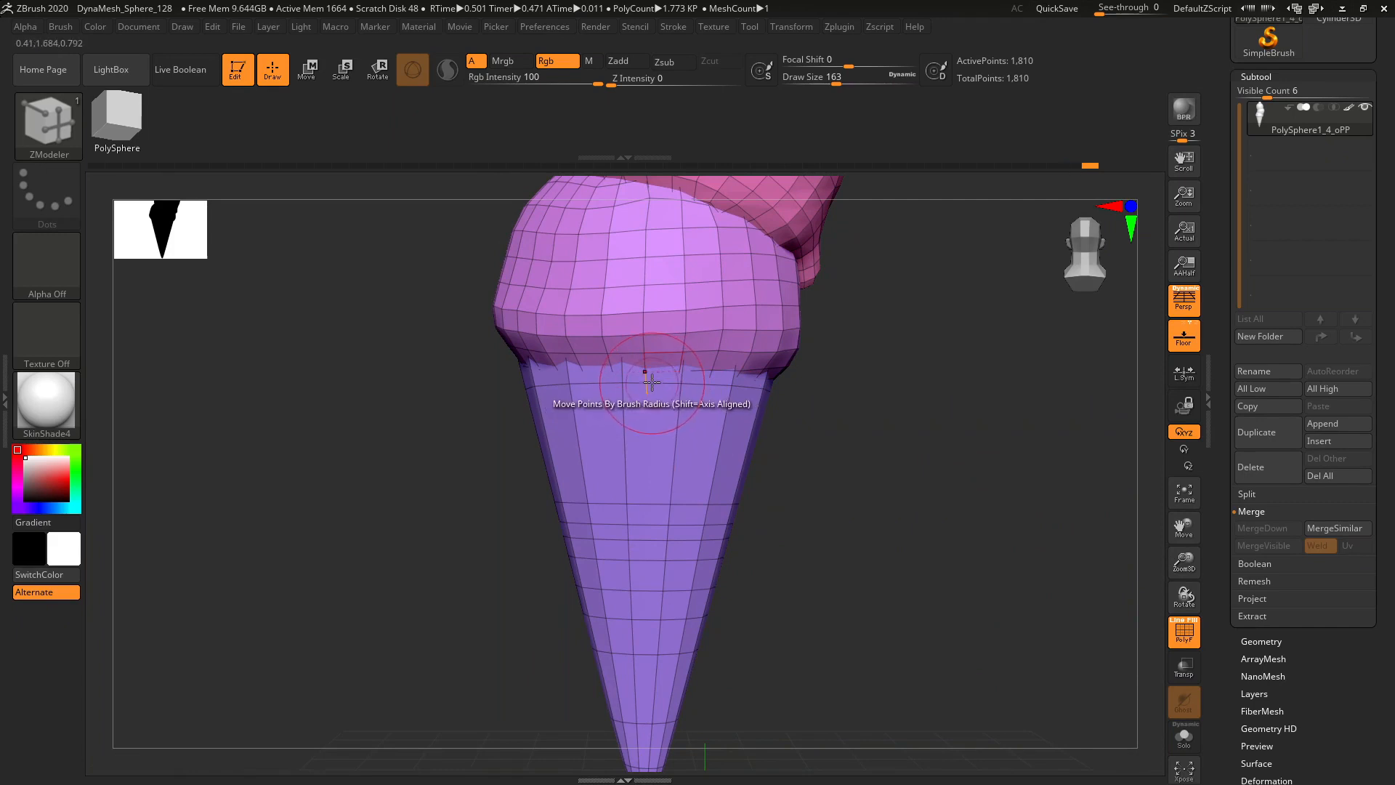
{"action": "left_click_drag", "start_coordinate": [661, 381], "coordinate": [662, 399]}
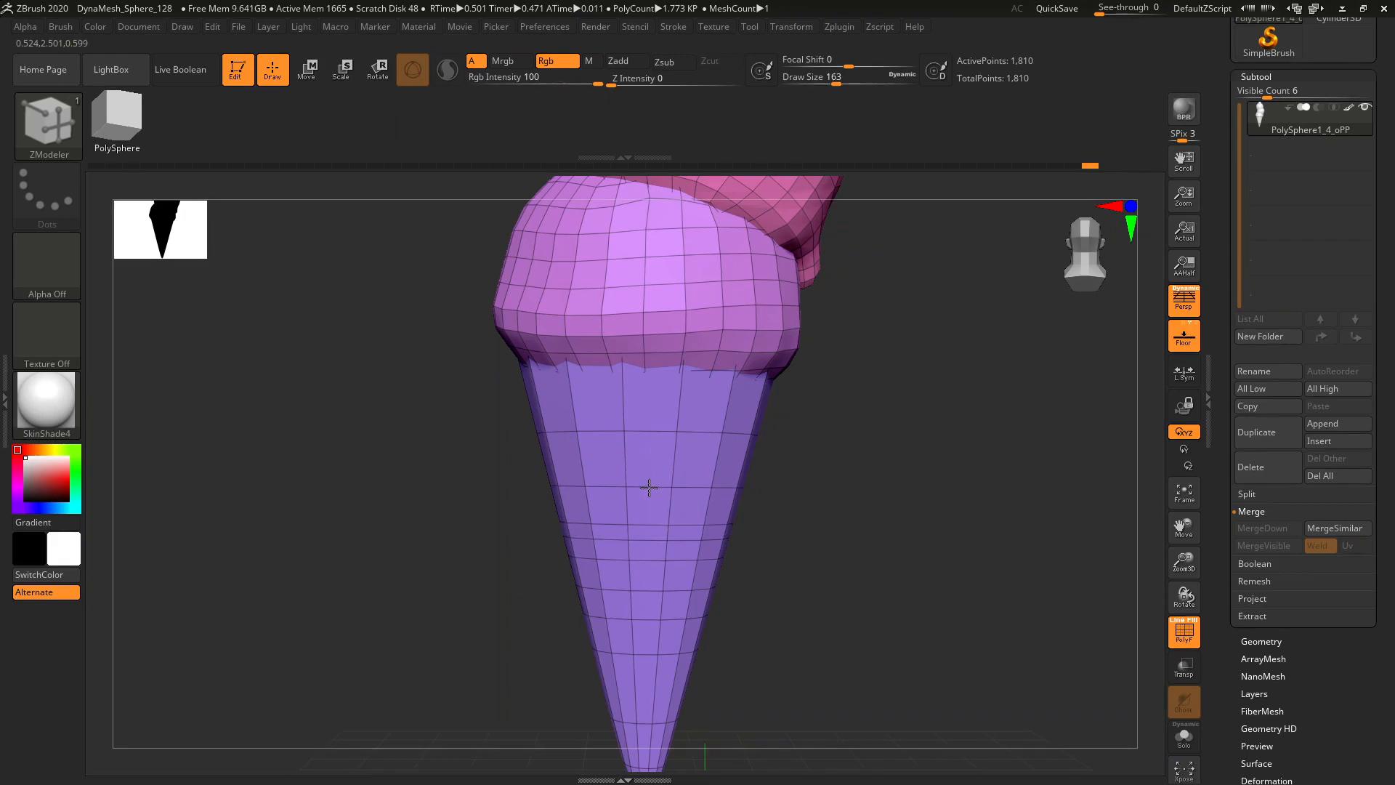
- Inspect the topology of the cone and the stacked scoops from several angles and distances
{"action": "left_click_drag", "start_coordinate": [842, 462], "coordinate": [900, 473]}
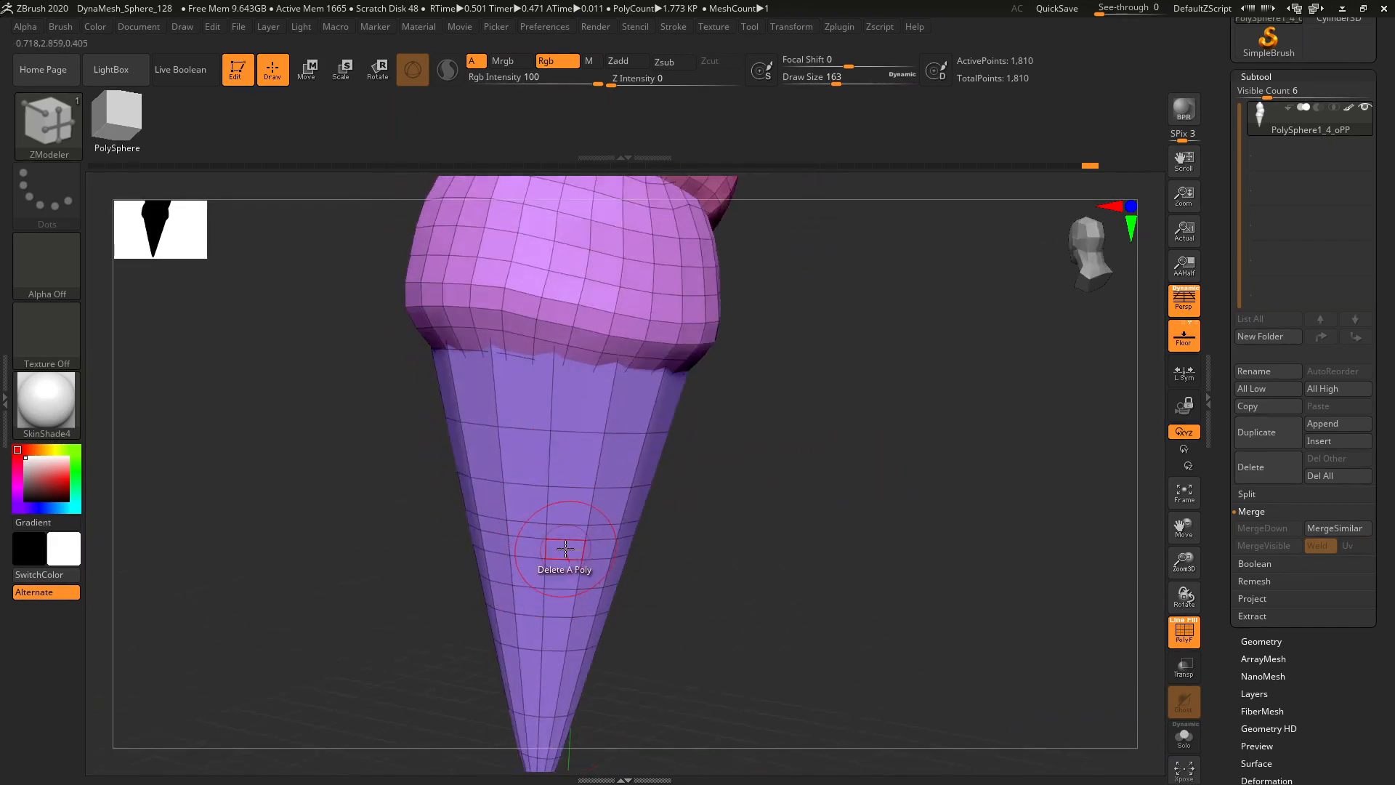
{"action": "left_click_drag", "start_coordinate": [1185, 563], "coordinate": [1173, 627]}
{"action": "left_click_drag", "start_coordinate": [1056, 551], "coordinate": [1035, 522]}
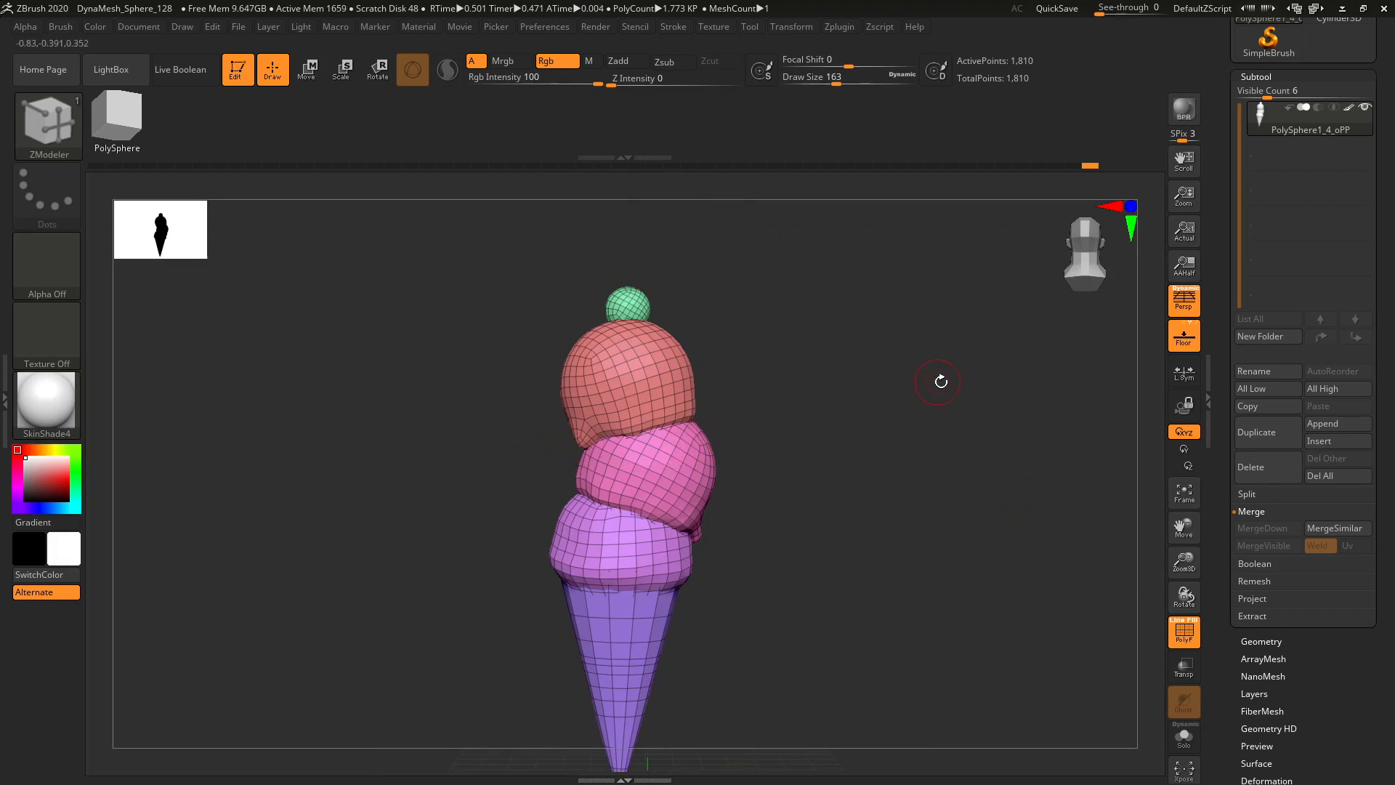
{"action": "left_click_drag", "start_coordinate": [1179, 529], "coordinate": [1181, 490]}
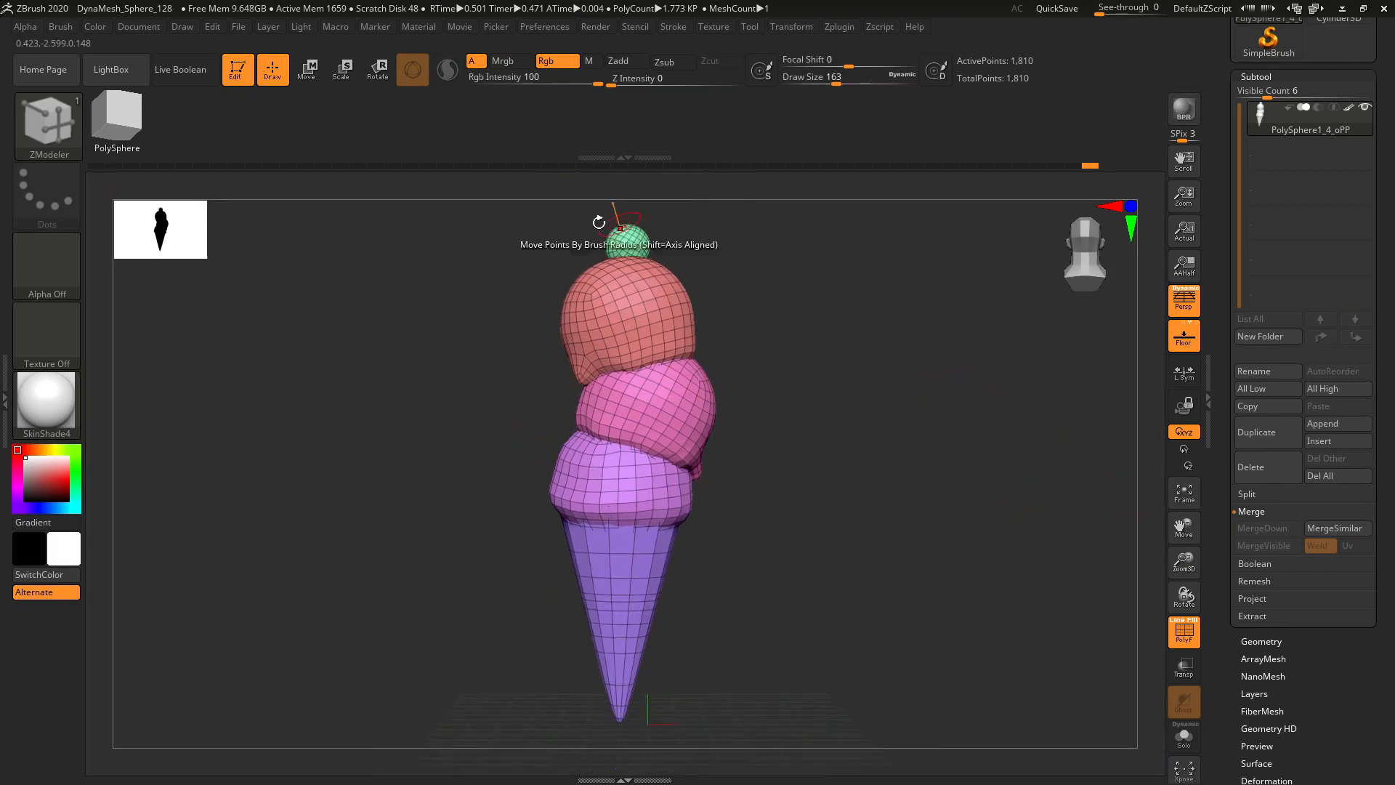
{"action": "left_click_drag", "start_coordinate": [907, 455], "coordinate": [883, 429]}
{"action": "left_click_drag", "start_coordinate": [1176, 559], "coordinate": [1158, 654]}
{"action": "mouse_move", "coordinate": [1101, 552]}
{"action": "left_mouse_down"}
{"action": "mouse_move", "coordinate": [1040, 521]}
{"action": "mouse_move", "coordinate": [1046, 589]}
{"action": "mouse_move", "coordinate": [1096, 561]}
{"action": "left_mouse_up"}
{"action": "left_click_drag", "start_coordinate": [1184, 561], "coordinate": [1184, 499]}
- Enable UV Master control painting, generate Attract painting from ambient occlusion, and turn off the polyframe display
{"action": "left_click", "coordinate": [840, 24]}
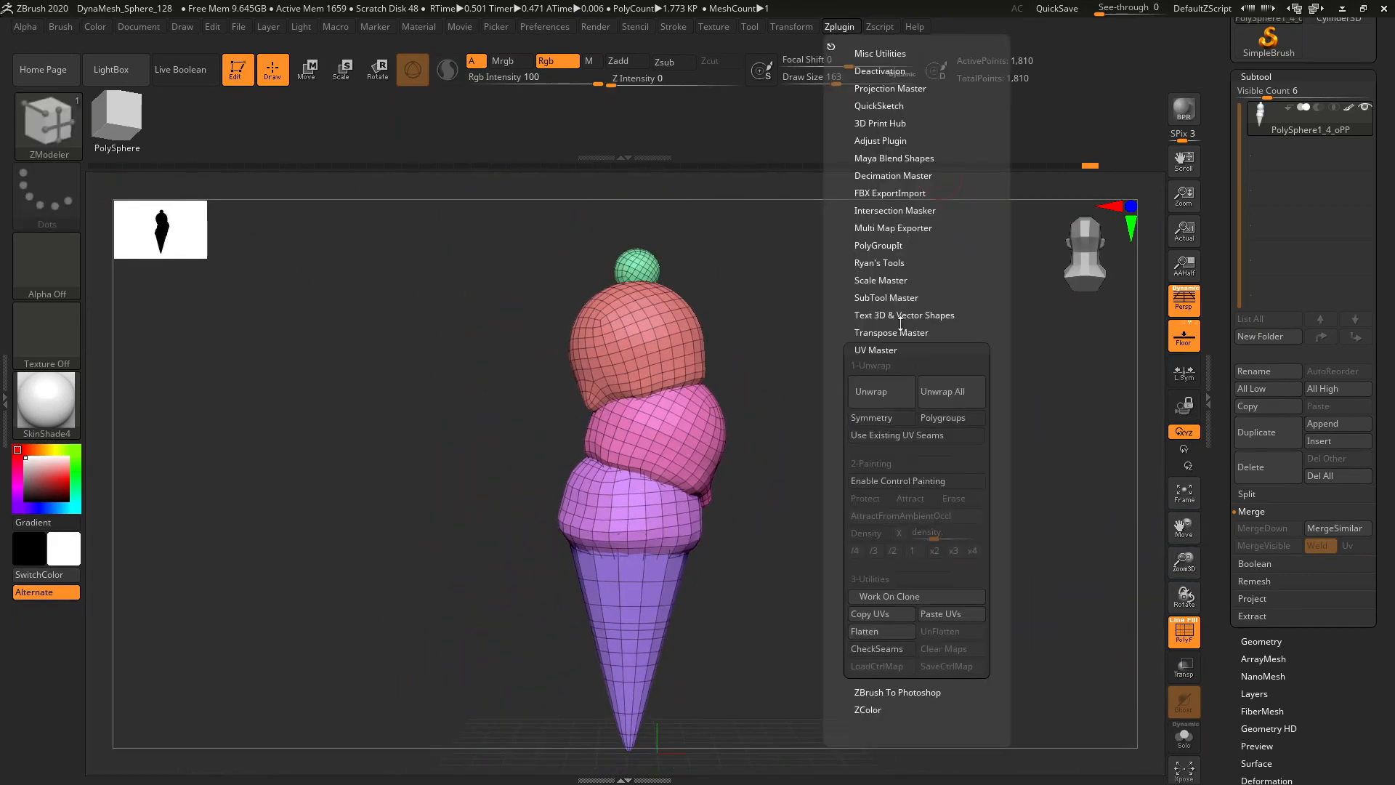
{"action": "left_click", "coordinate": [911, 478]}
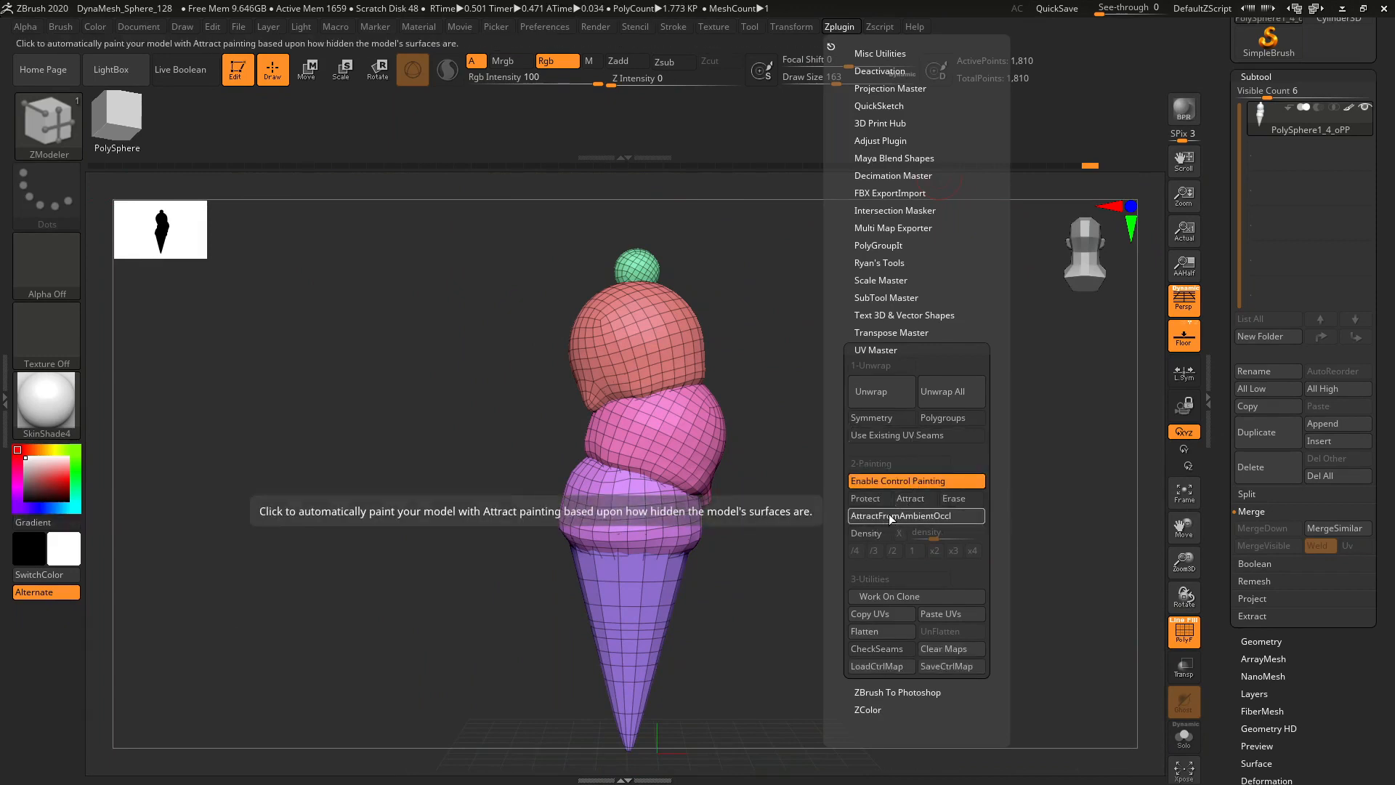
{"action": "left_click", "coordinate": [888, 514]}
{"action": "left_click", "coordinate": [1184, 631]}
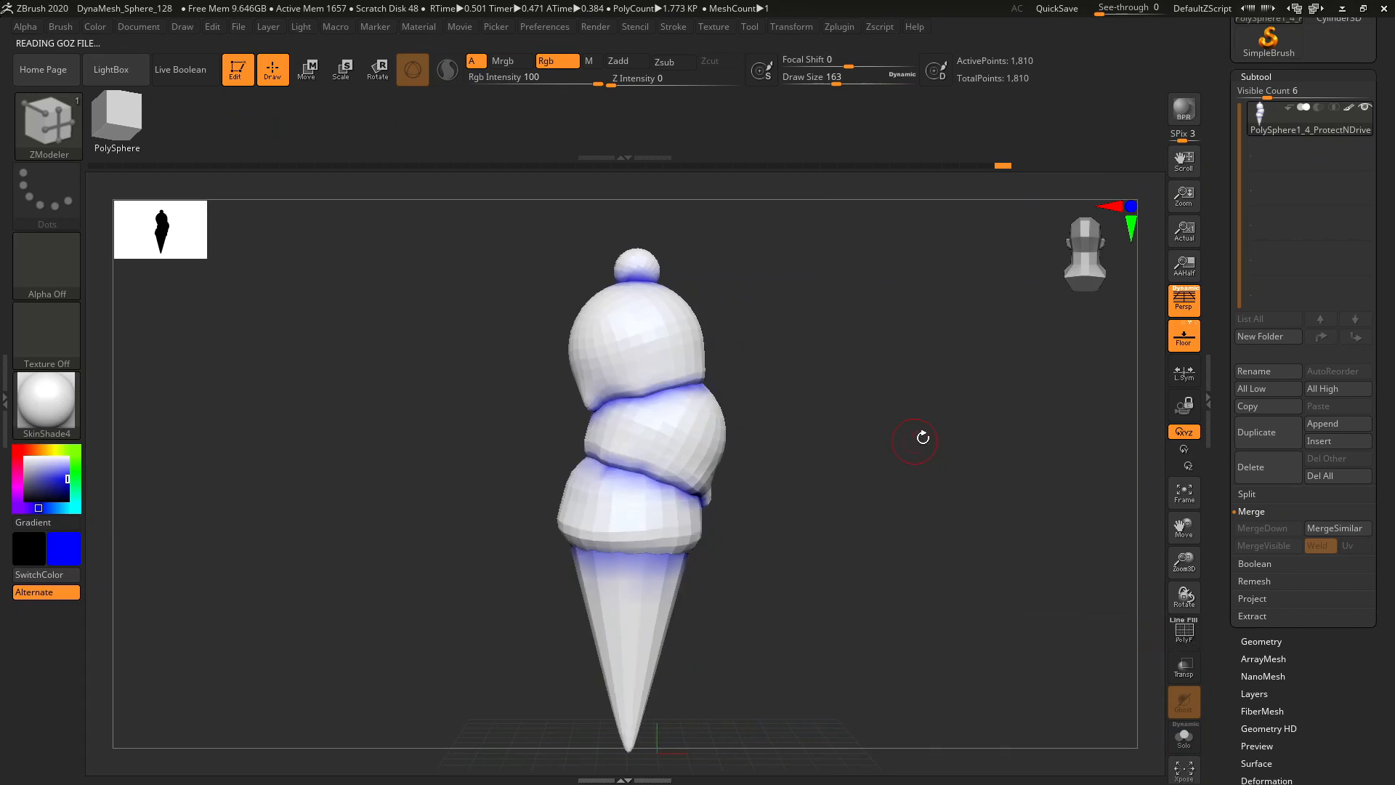
{"action": "left_click_drag", "start_coordinate": [888, 398], "coordinate": [870, 181]}
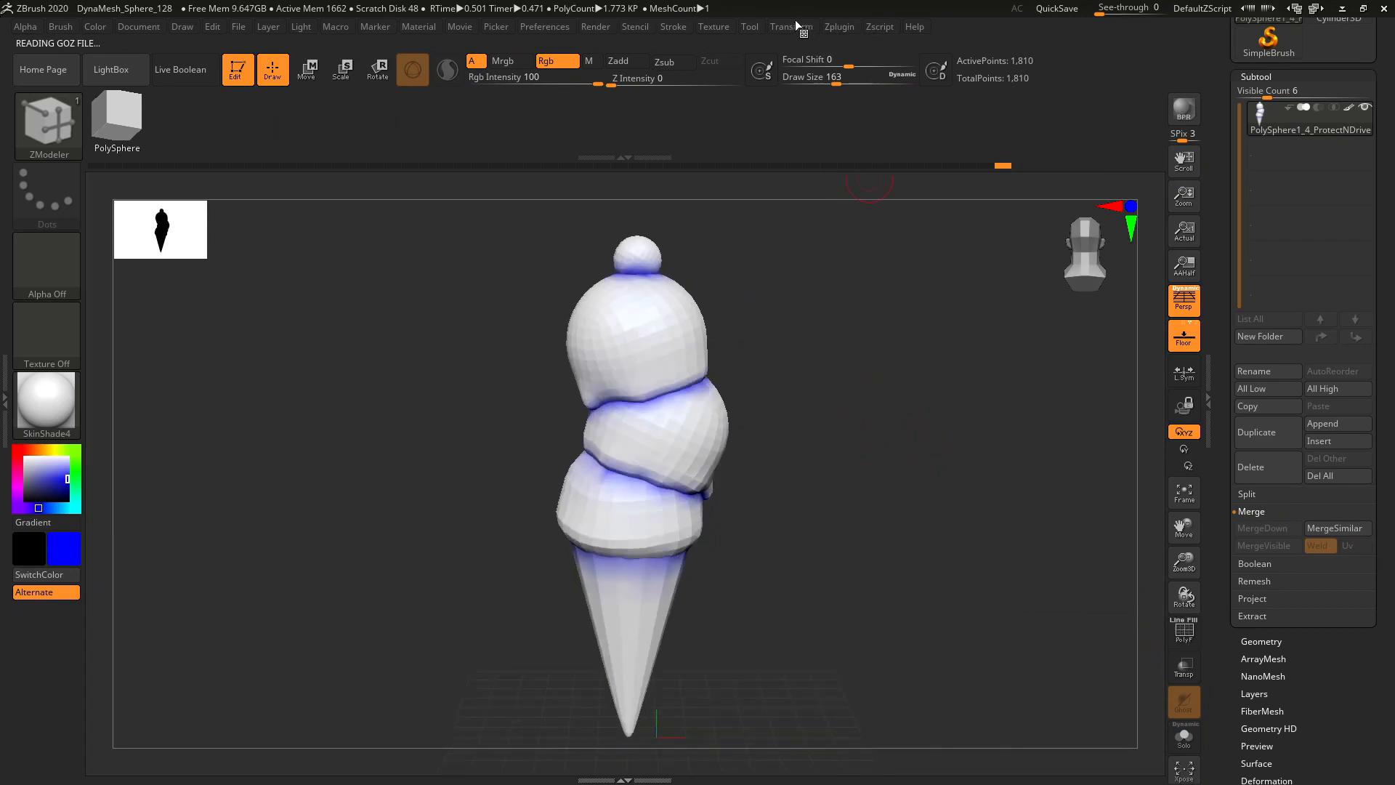
- Paint red Protect areas over the top scoop to keep UV seams away from it
{"action": "left_click", "coordinate": [838, 26]}
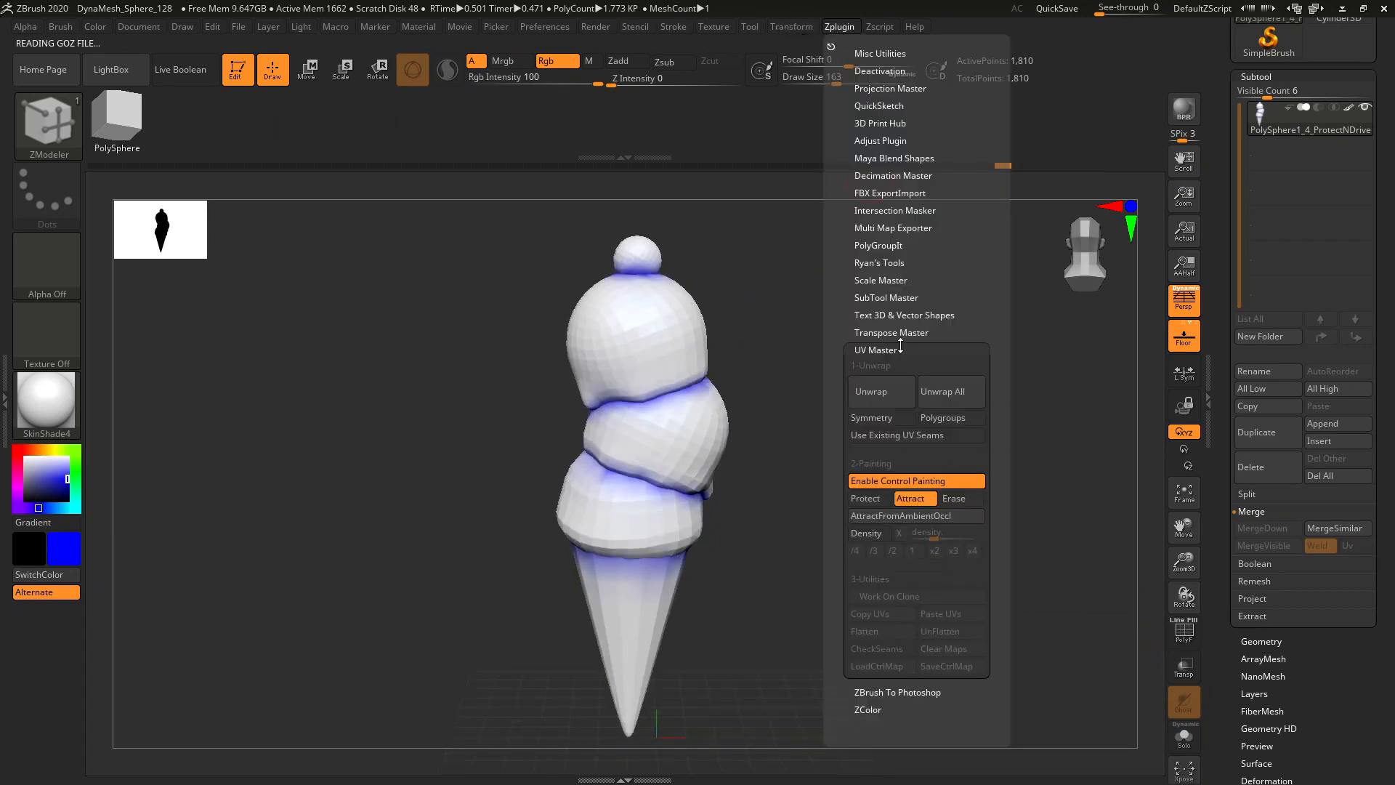
{"action": "left_click", "coordinate": [876, 499]}
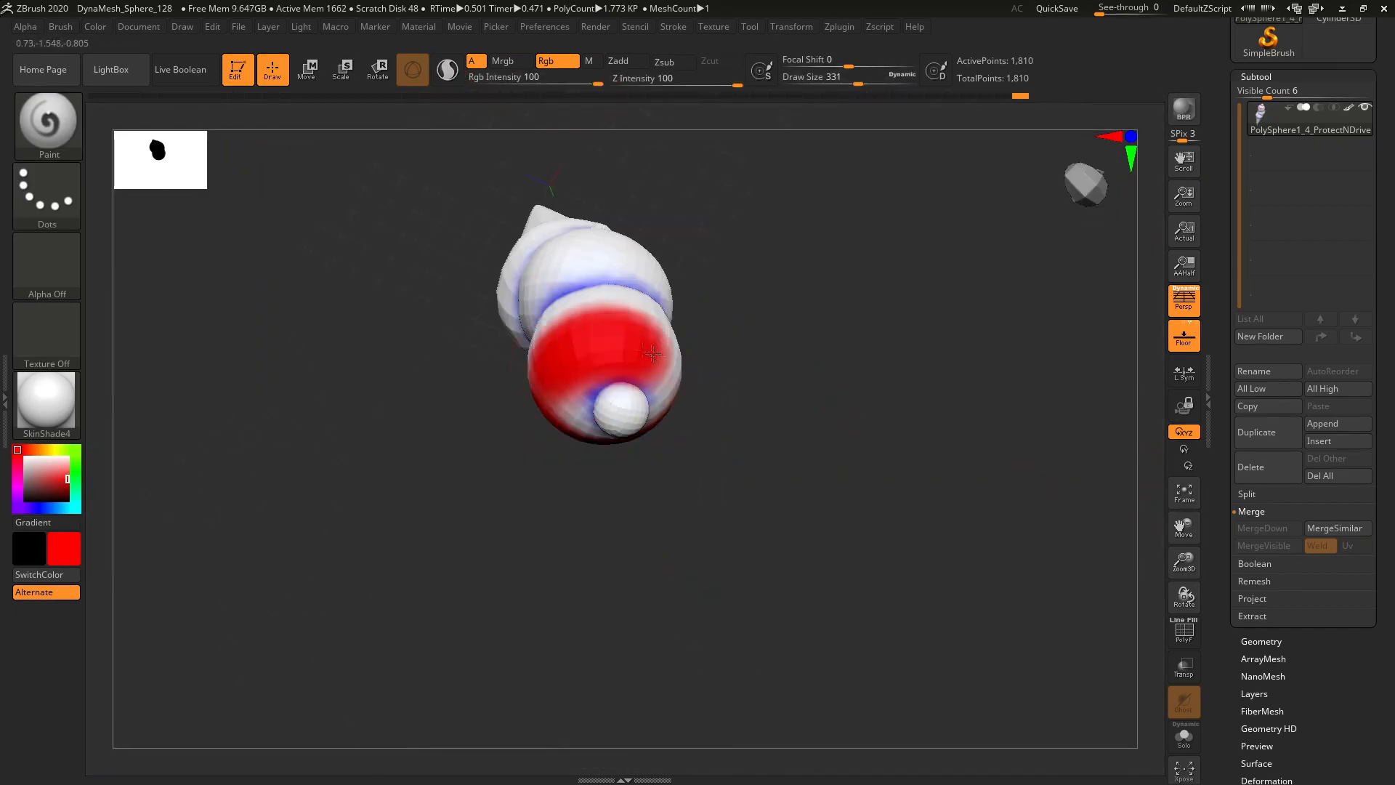
{"action": "mouse_move", "coordinate": [865, 494]}
{"action": "left_mouse_down"}
{"action": "mouse_move", "coordinate": [1047, 464]}
{"action": "mouse_move", "coordinate": [1112, 509]}
{"action": "left_mouse_up"}
- Unwrap the model with UV Master, flatten it to check the UV islands, and unflatten it
{"action": "left_click", "coordinate": [841, 26]}
{"action": "left_click", "coordinate": [887, 385]}
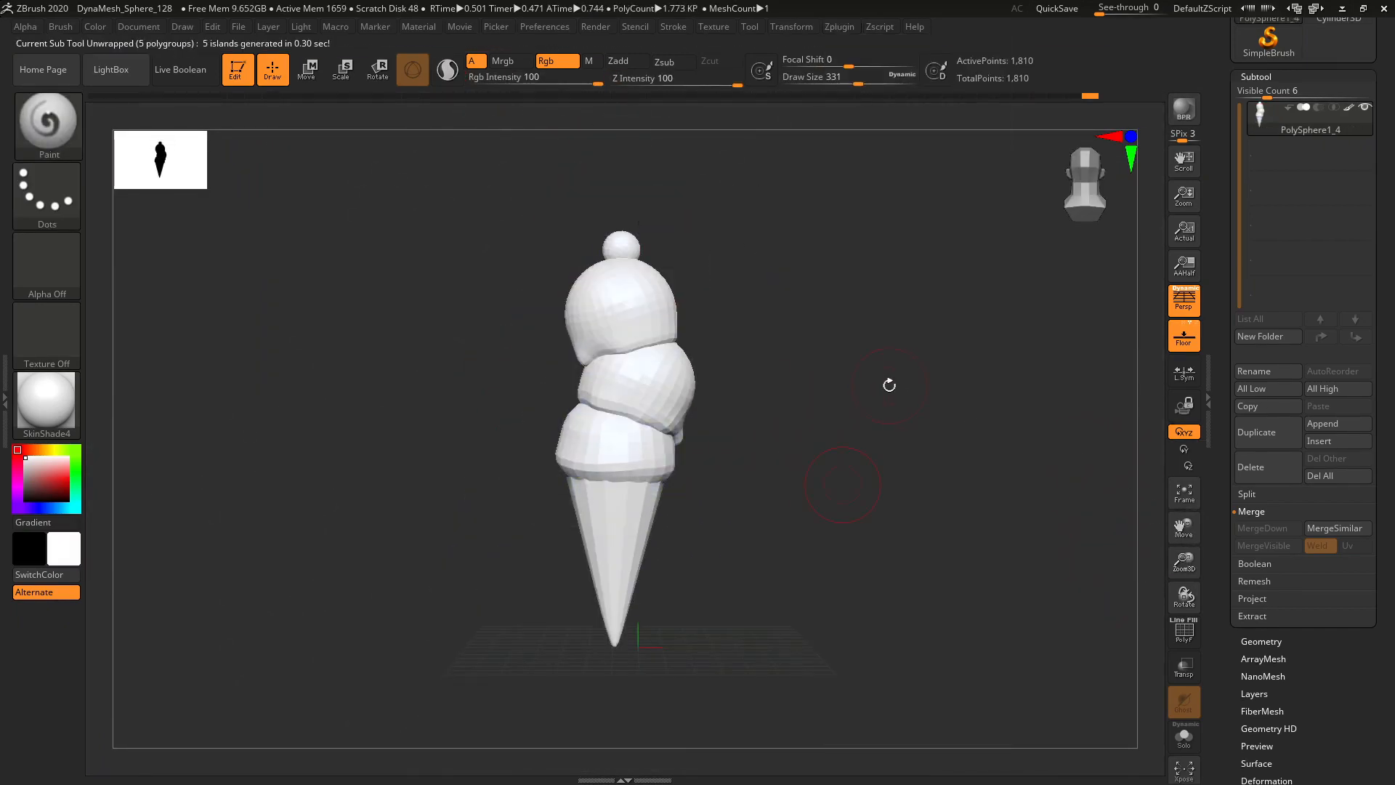
{"action": "left_click", "coordinate": [841, 26]}
{"action": "left_click", "coordinate": [864, 631]}
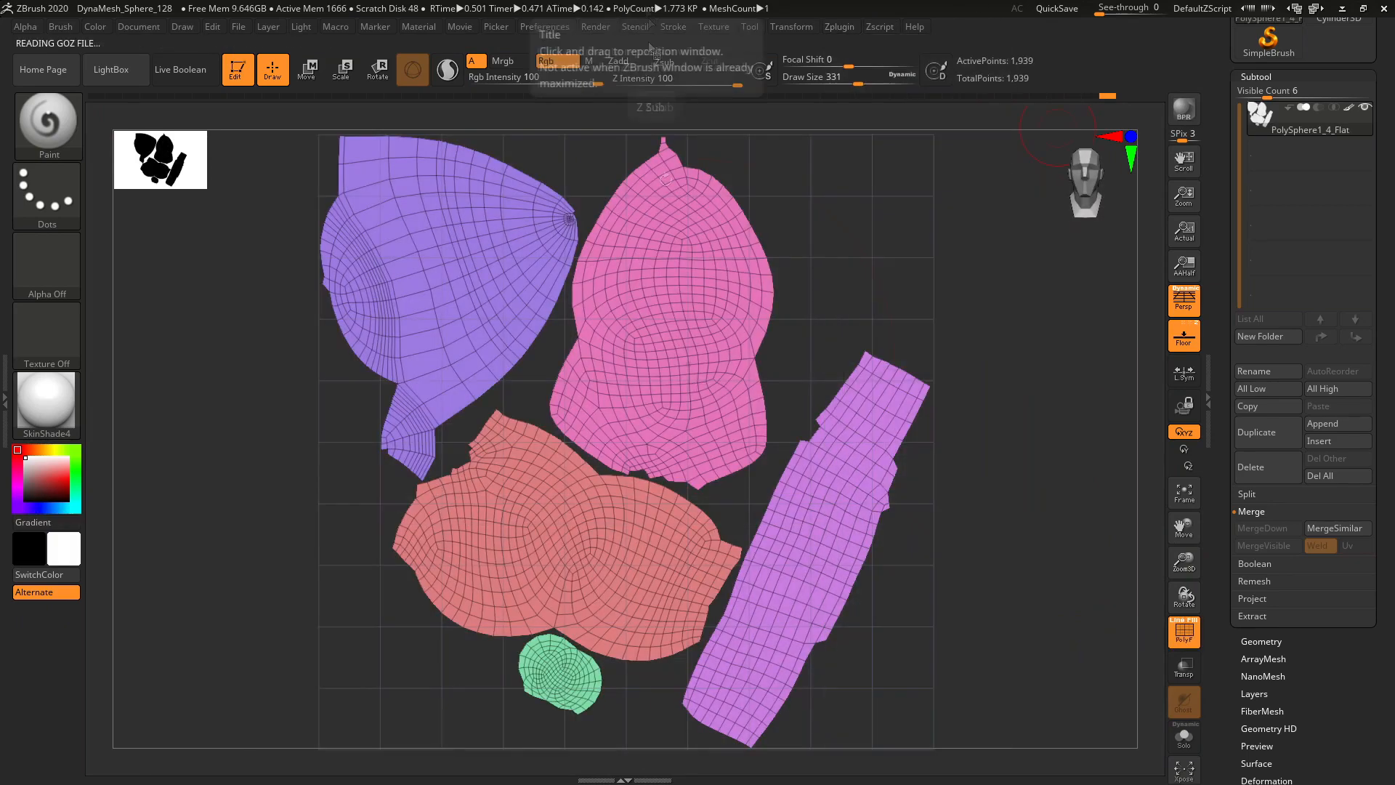
{"action": "left_click", "coordinate": [841, 27]}
{"action": "left_click", "coordinate": [916, 631]}
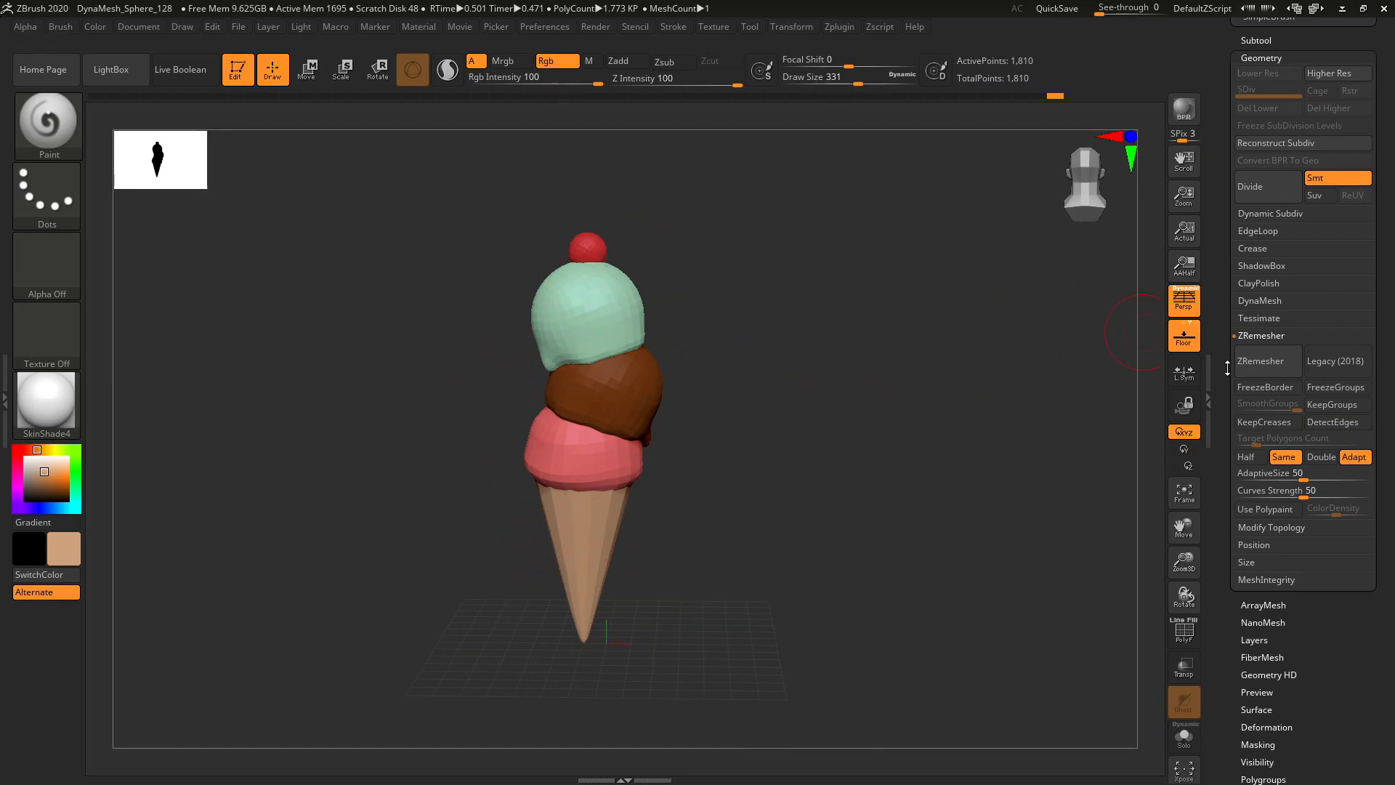
- Subdivide the coloured ice cream mesh up to subdivision level 5
{"action": "left_click_drag", "start_coordinate": [1227, 368], "coordinate": [1229, 424]}
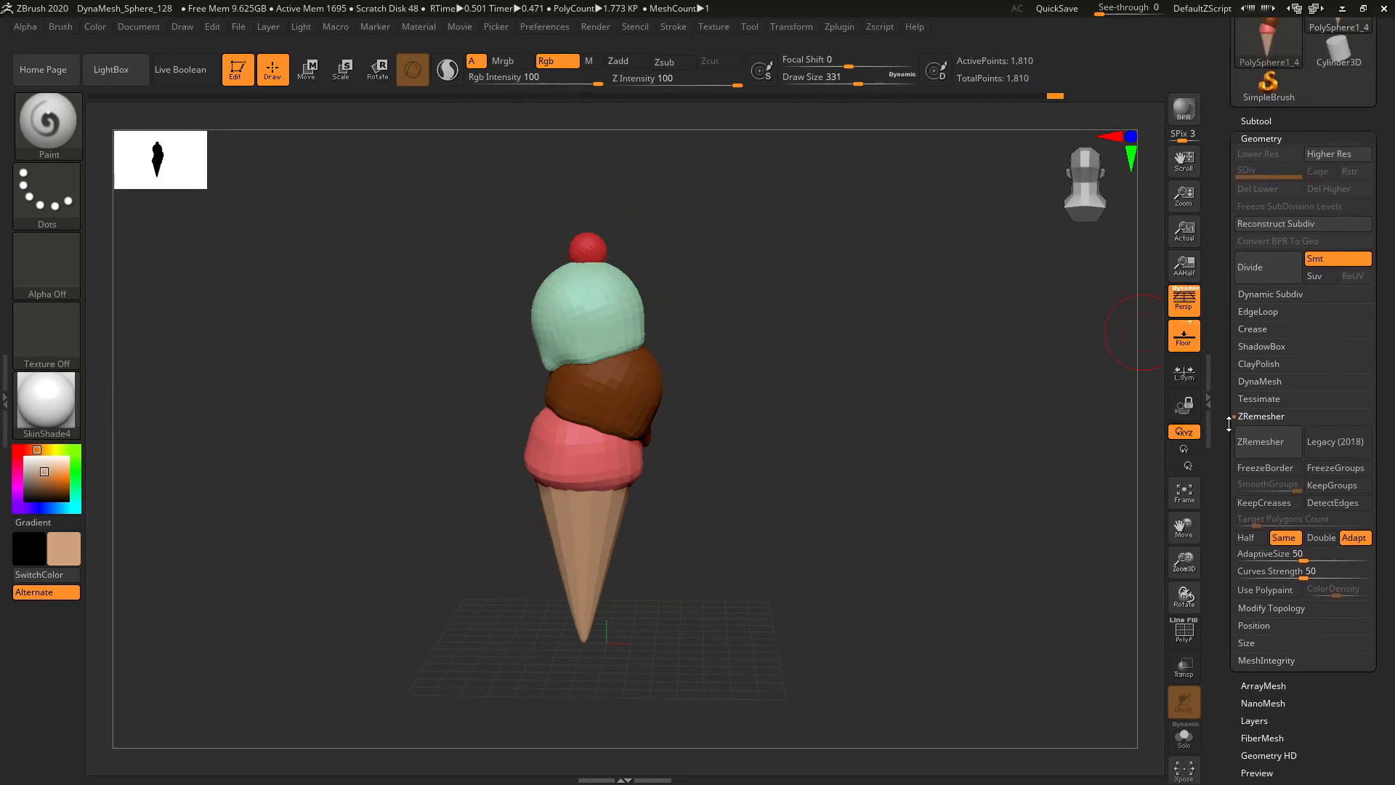
{"action": "left_click", "coordinate": [1261, 273]}
{"action": "left_click", "coordinate": [1262, 274]}
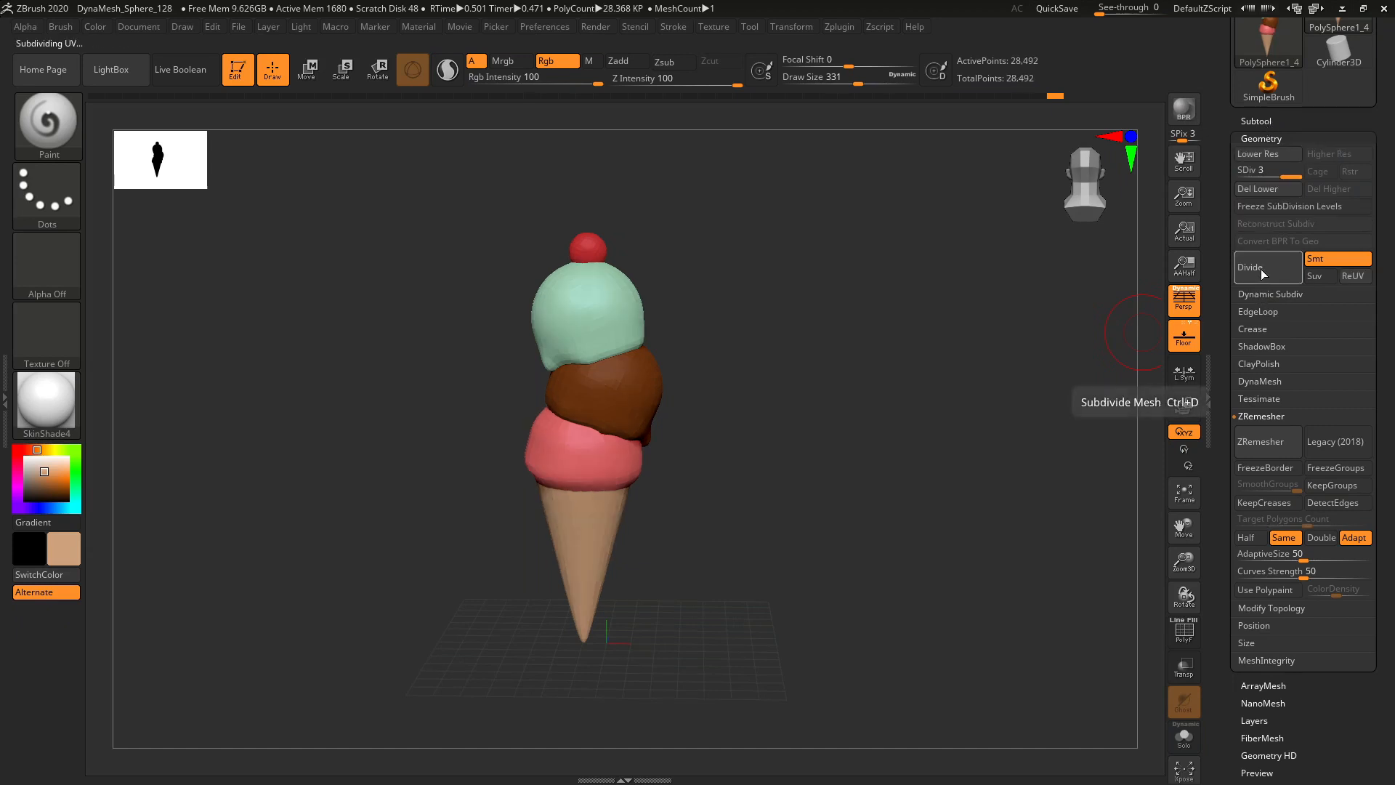
{"action": "left_click", "coordinate": [1261, 273]}
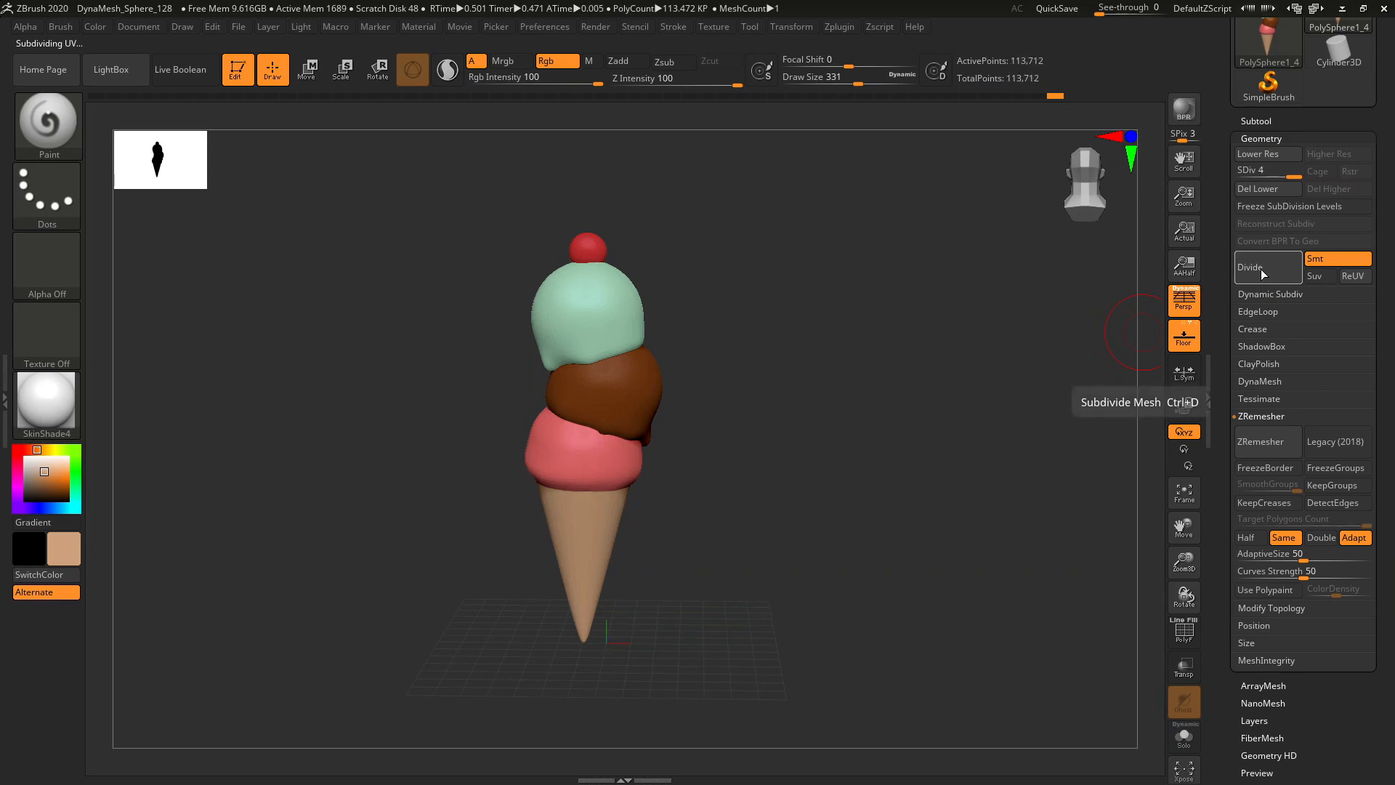
{"action": "left_click", "coordinate": [1262, 273]}
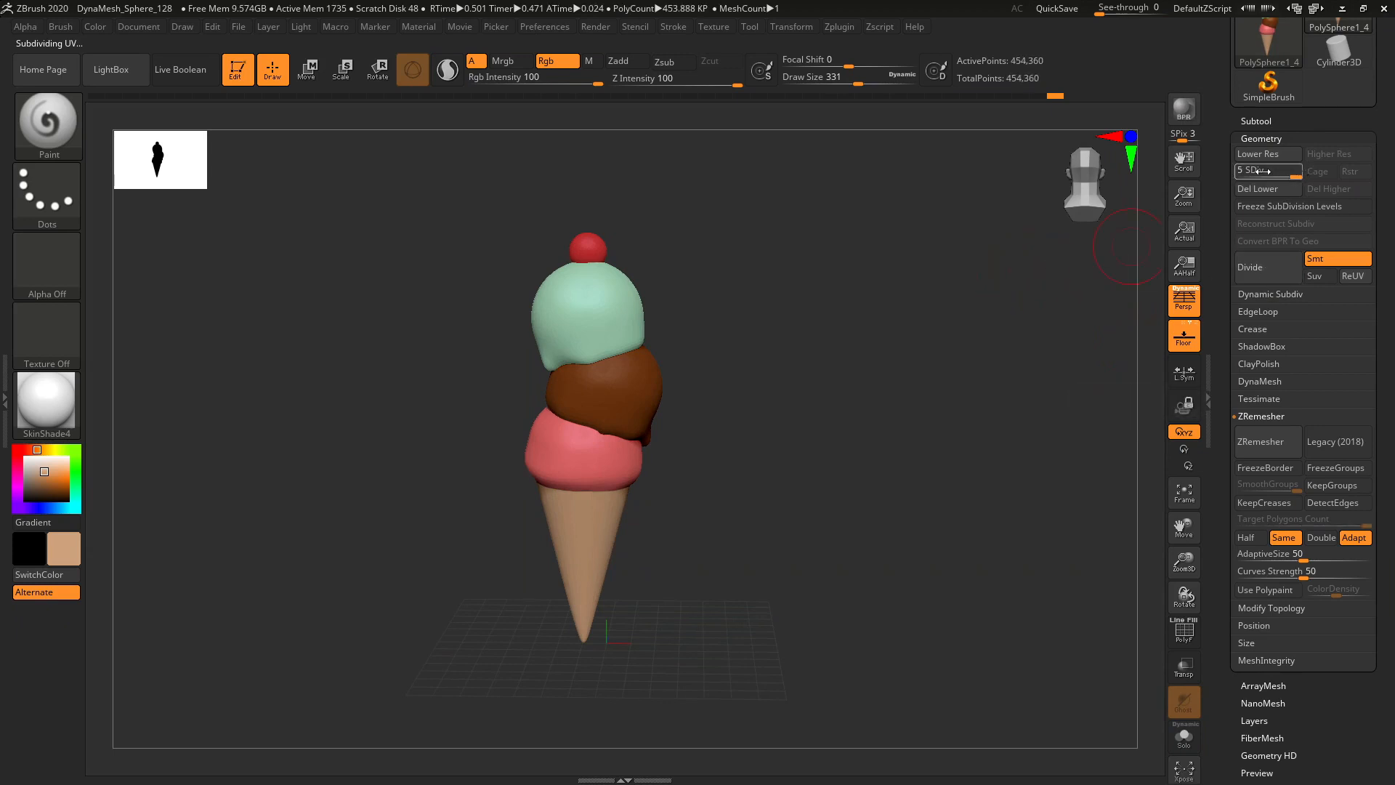
{"action": "left_click_drag", "start_coordinate": [931, 380], "coordinate": [921, 386]}
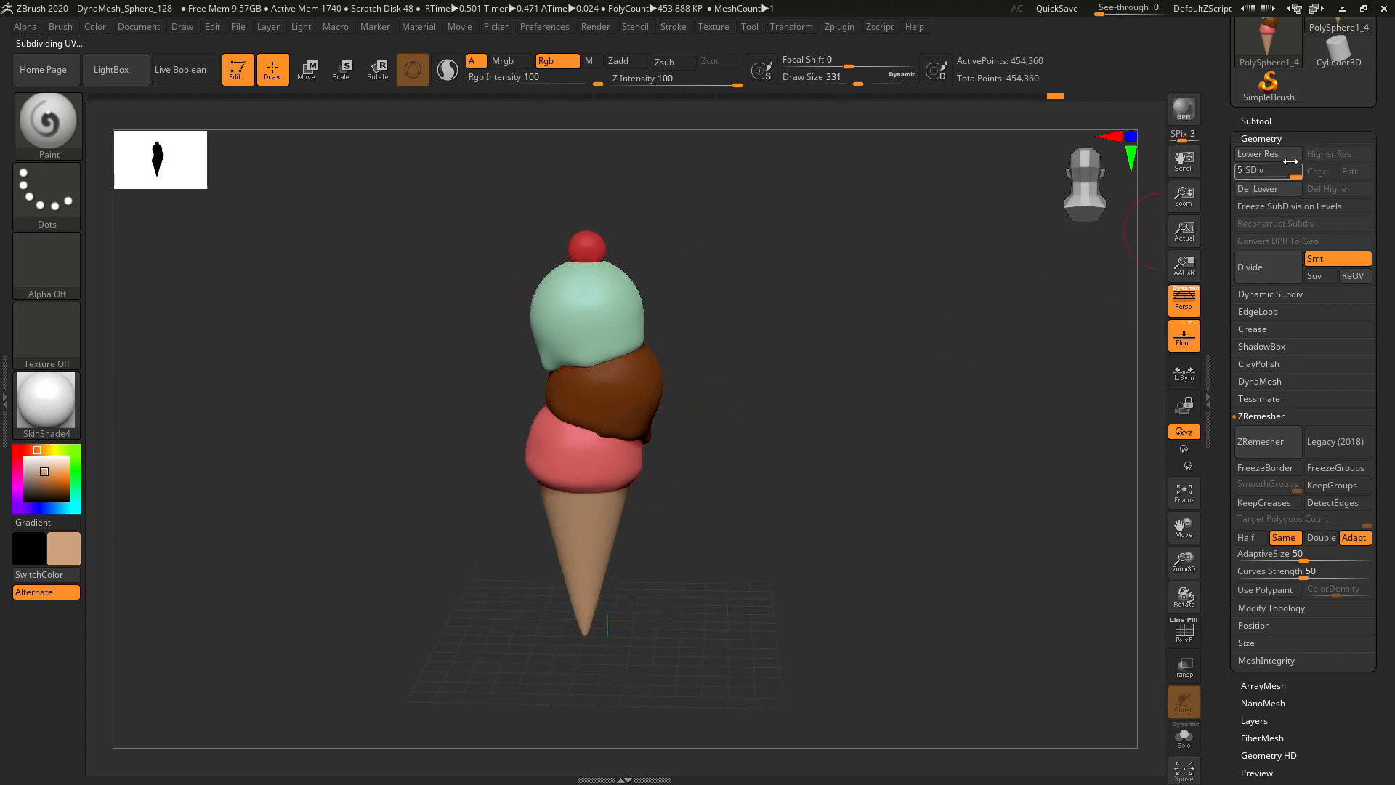
{"action": "left_click", "coordinate": [1256, 120]}
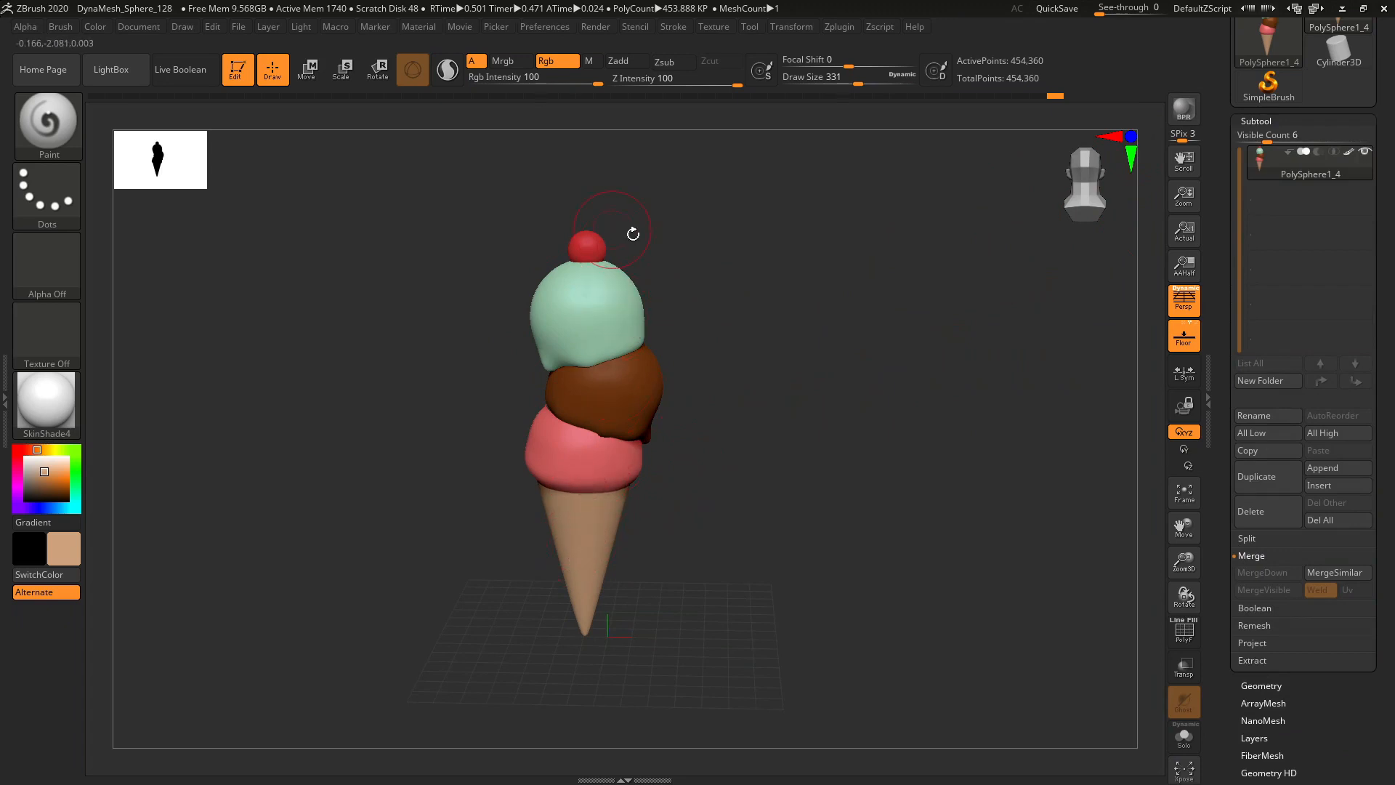
{"action": "left_click", "coordinate": [1253, 119]}
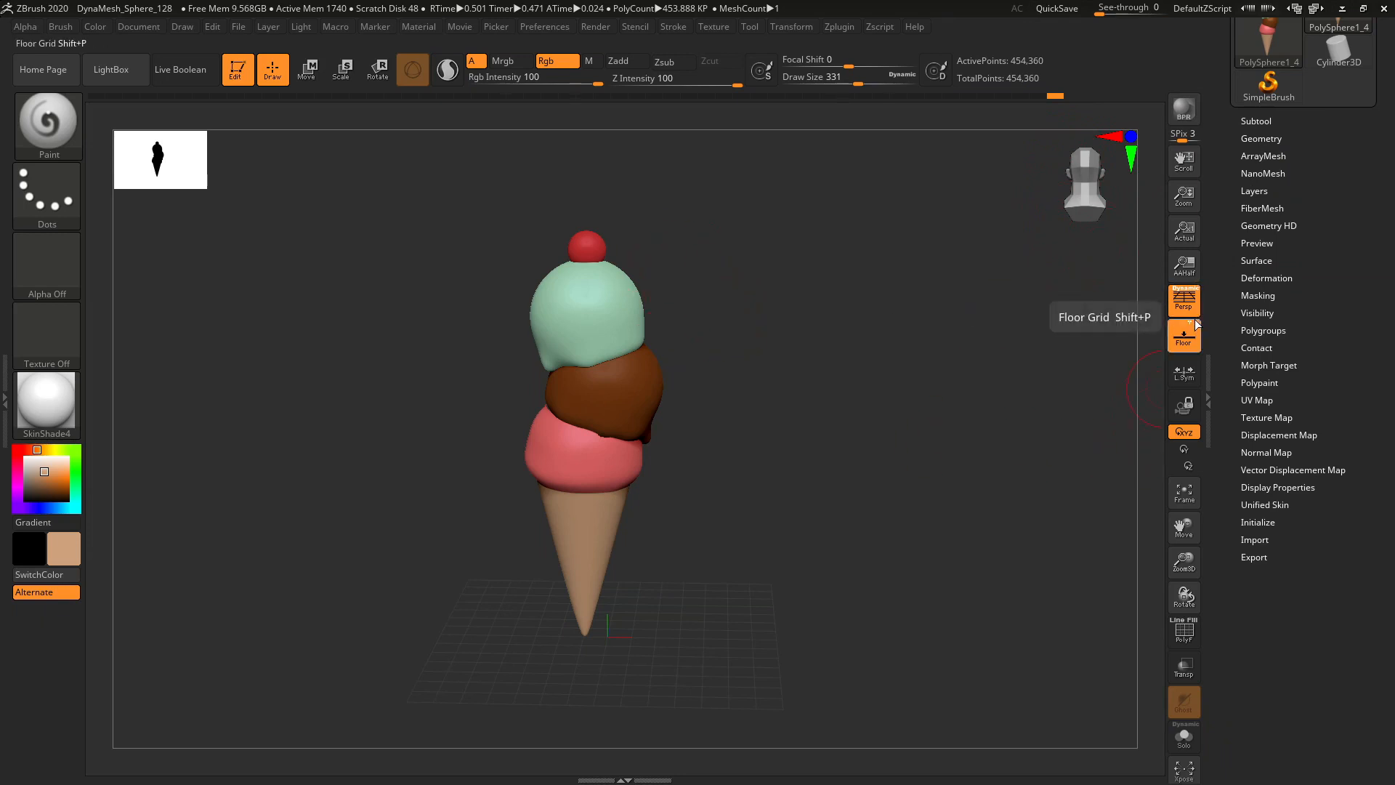
{"action": "scroll", "coordinate": [1228, 240], "scroll_direction": "up", "scroll_amount": 3}
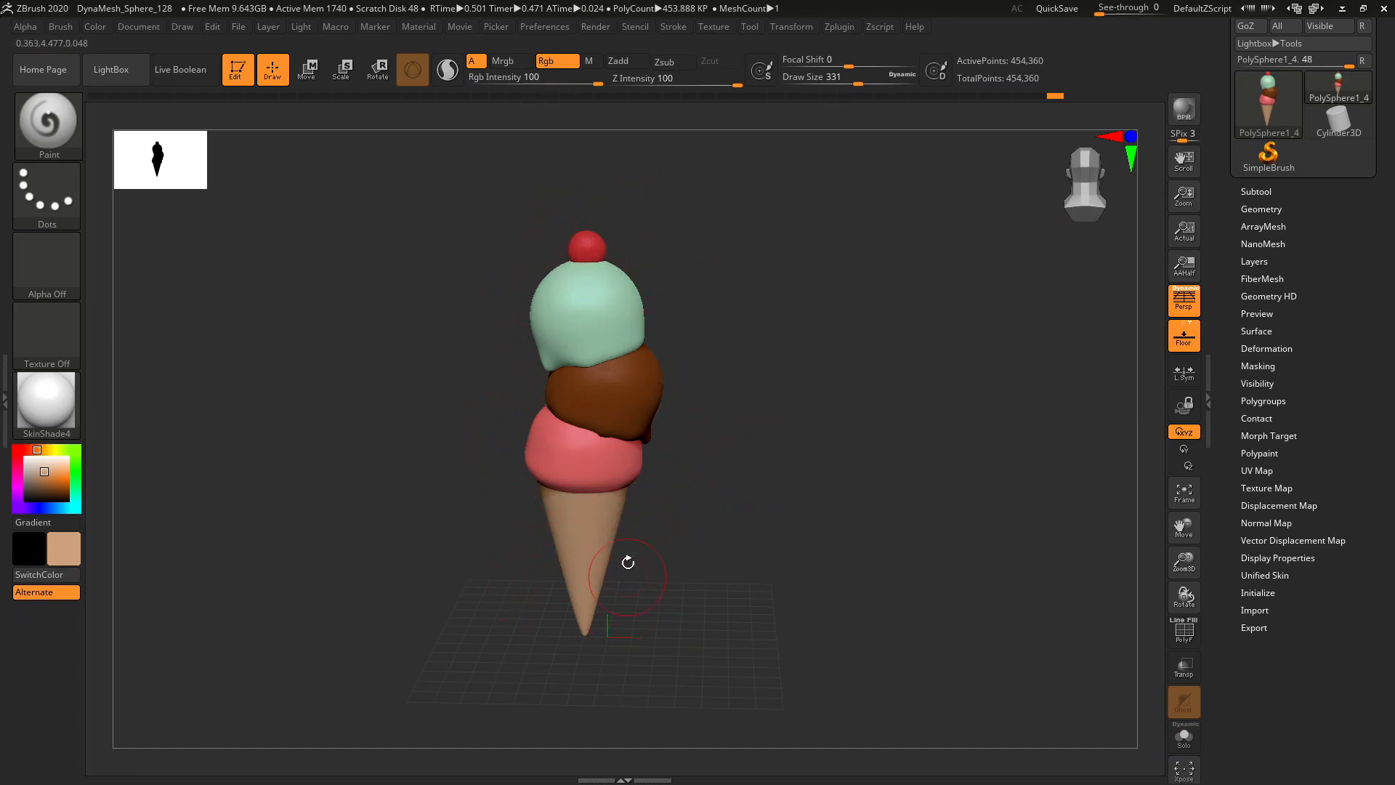
{"action": "mouse_move", "coordinate": [754, 514]}
{"action": "left_mouse_down"}
{"action": "mouse_move", "coordinate": [754, 492]}
{"action": "mouse_move", "coordinate": [755, 504]}
{"action": "left_mouse_up"}
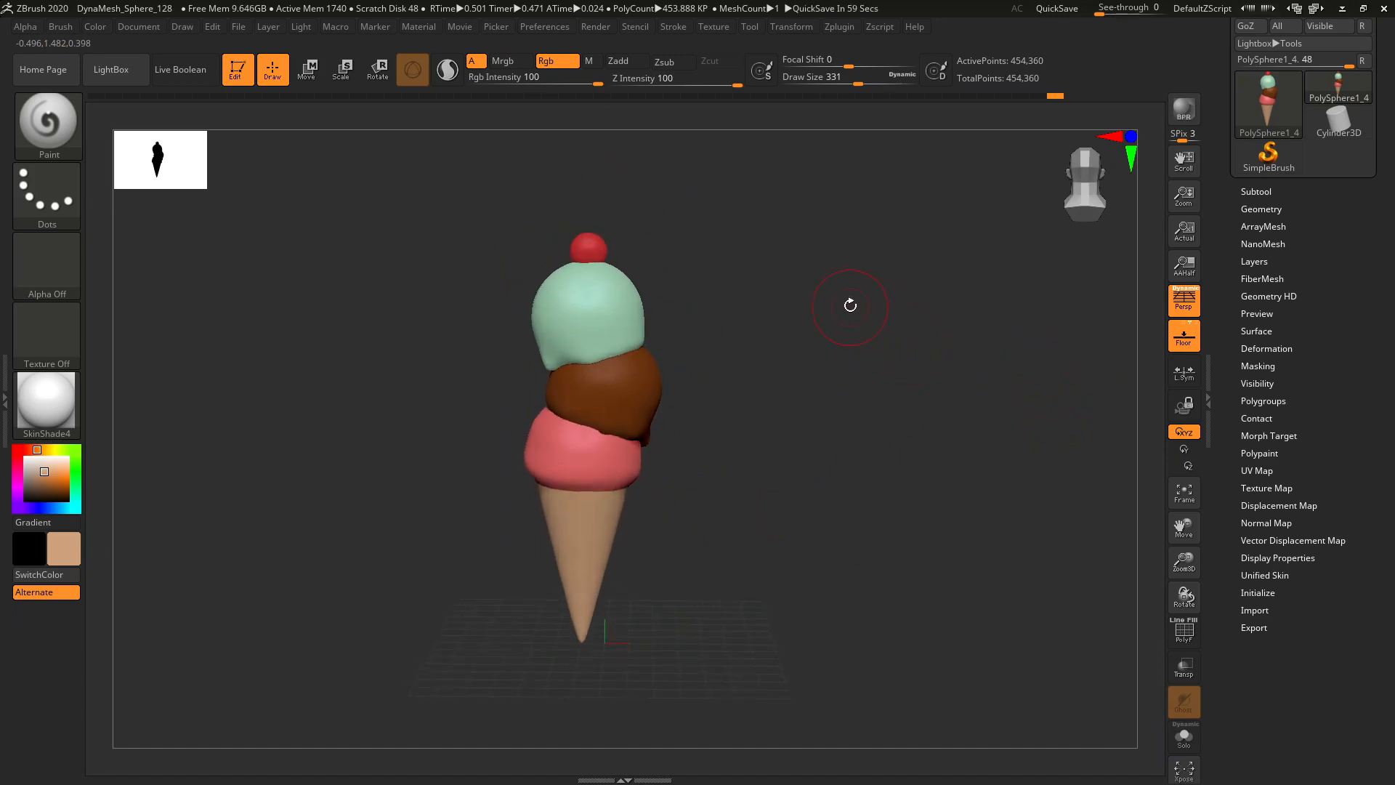
{"action": "mouse_move", "coordinate": [929, 422]}
{"action": "left_mouse_down"}
{"action": "mouse_move", "coordinate": [778, 415]}
{"action": "mouse_move", "coordinate": [923, 432]}
{"action": "mouse_move", "coordinate": [892, 395]}
{"action": "left_mouse_up"}
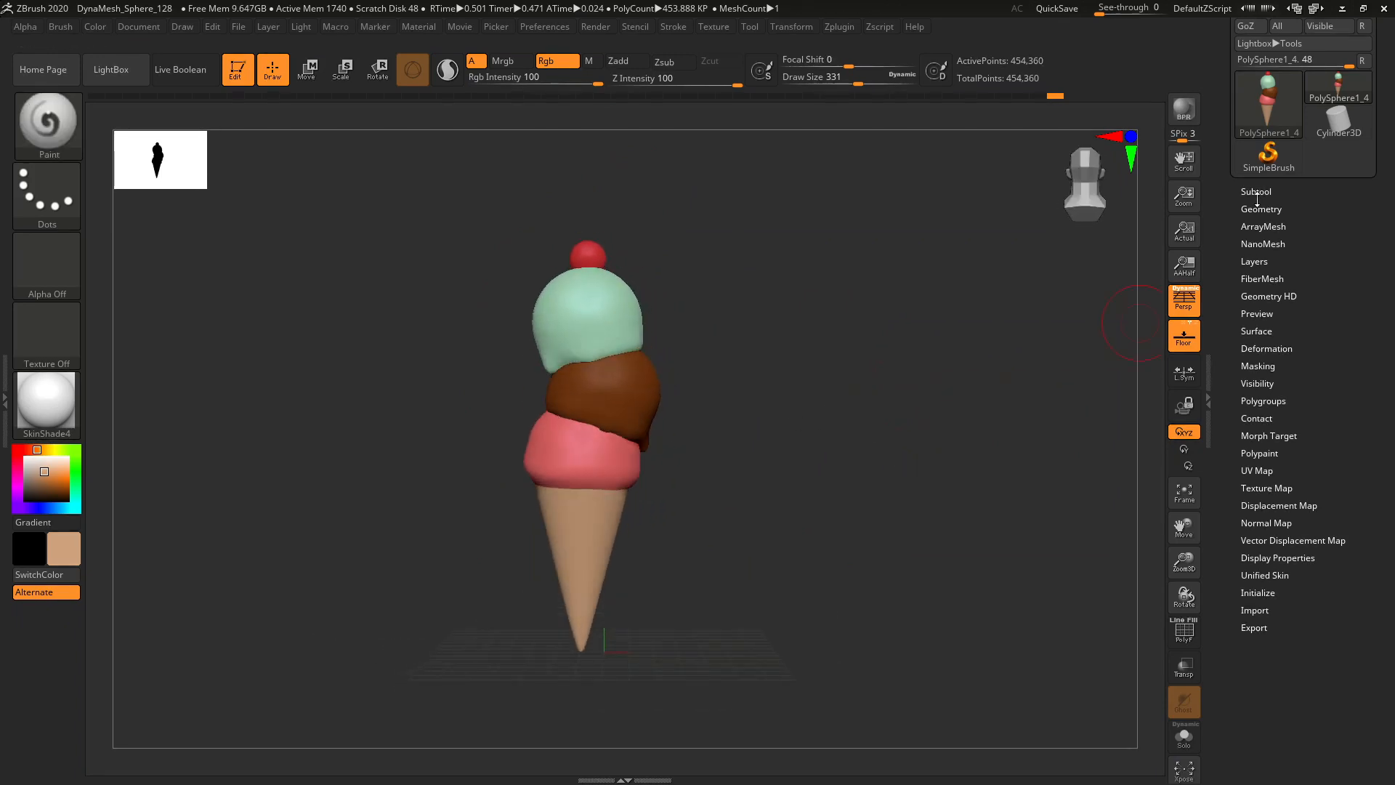
{"action": "left_click", "coordinate": [1256, 191]}
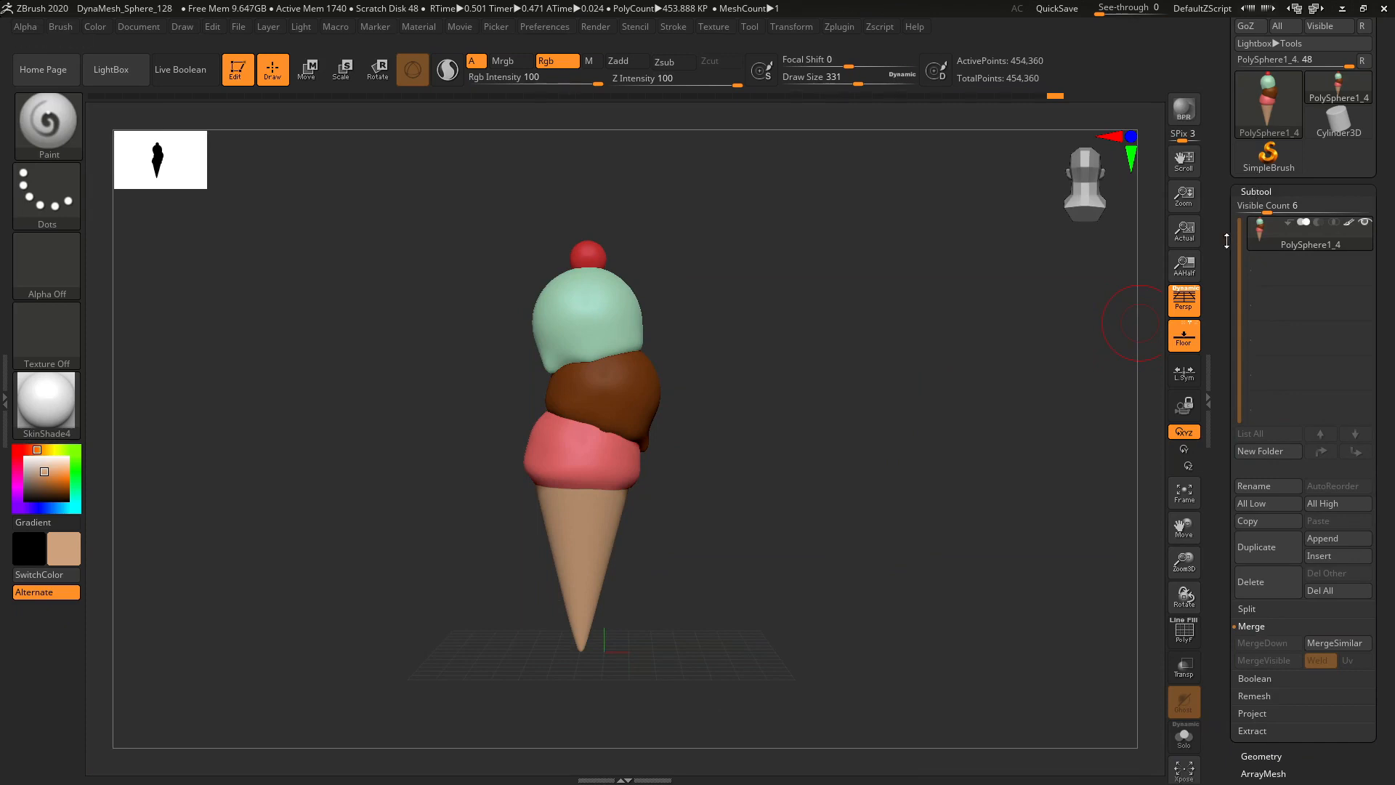
{"action": "left_click_drag", "start_coordinate": [1227, 240], "coordinate": [1210, 150]}
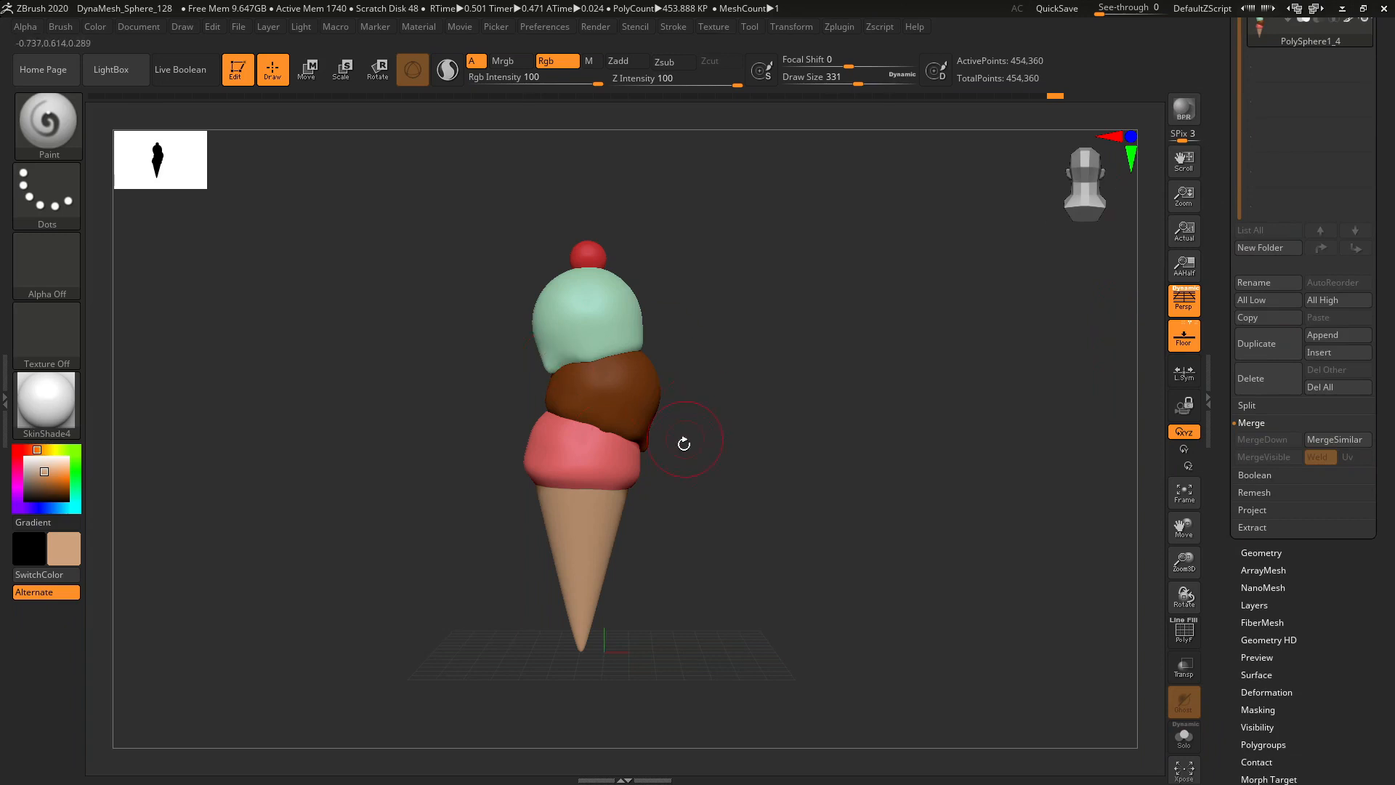
{"action": "left_click_drag", "start_coordinate": [817, 425], "coordinate": [750, 451]}
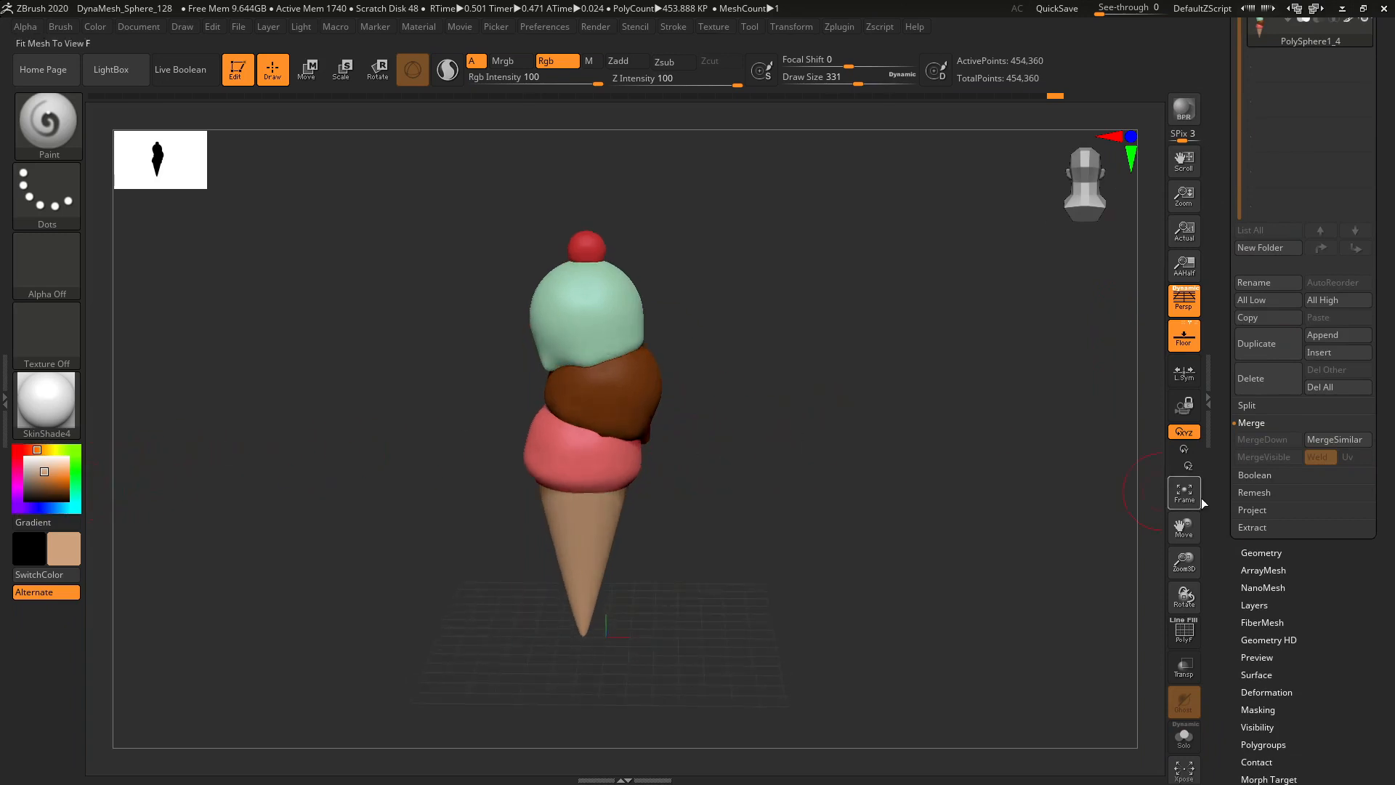
- Choose a red paint colour, reduce the draw size to 14, and dab small sprinkles on the mint scoop's lower half
{"action": "left_click_drag", "start_coordinate": [1176, 560], "coordinate": [1044, 608]}
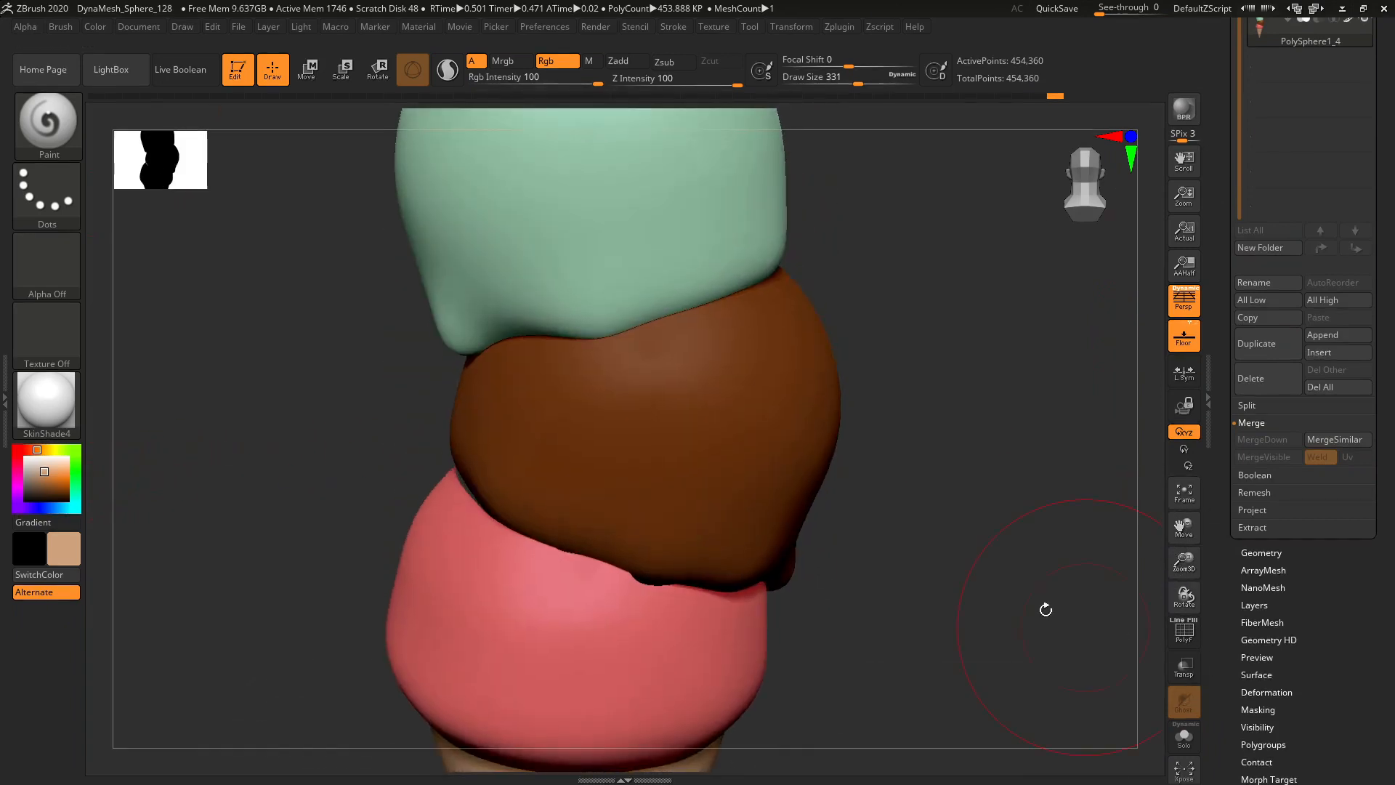
{"action": "left_click", "coordinate": [25, 451]}
{"action": "left_click_drag", "start_coordinate": [53, 483], "coordinate": [59, 480]}
{"action": "key", "text": "s"}
{"action": "left_click_drag", "start_coordinate": [598, 218], "coordinate": [541, 224]}
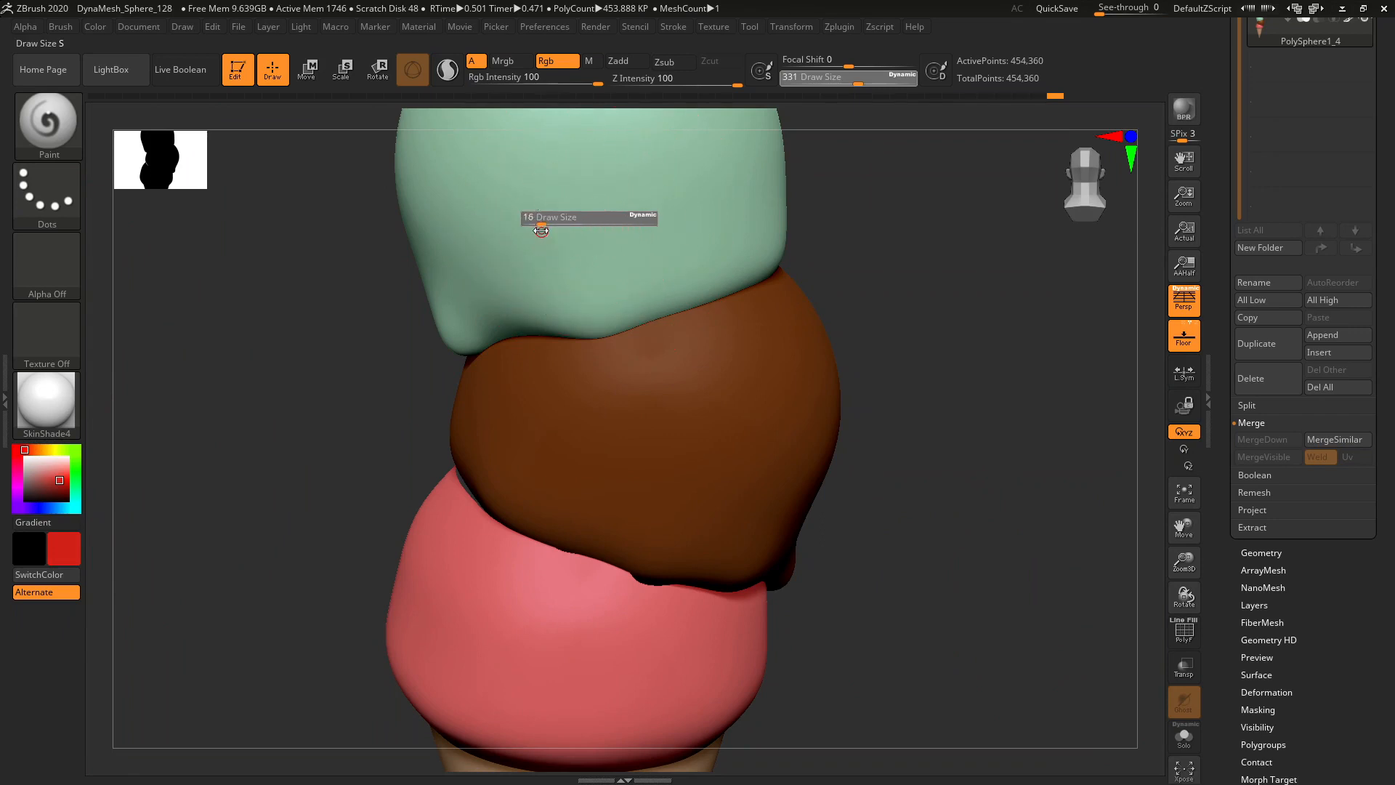
{"action": "left_click", "coordinate": [586, 192]}
{"action": "left_click", "coordinate": [701, 210]}
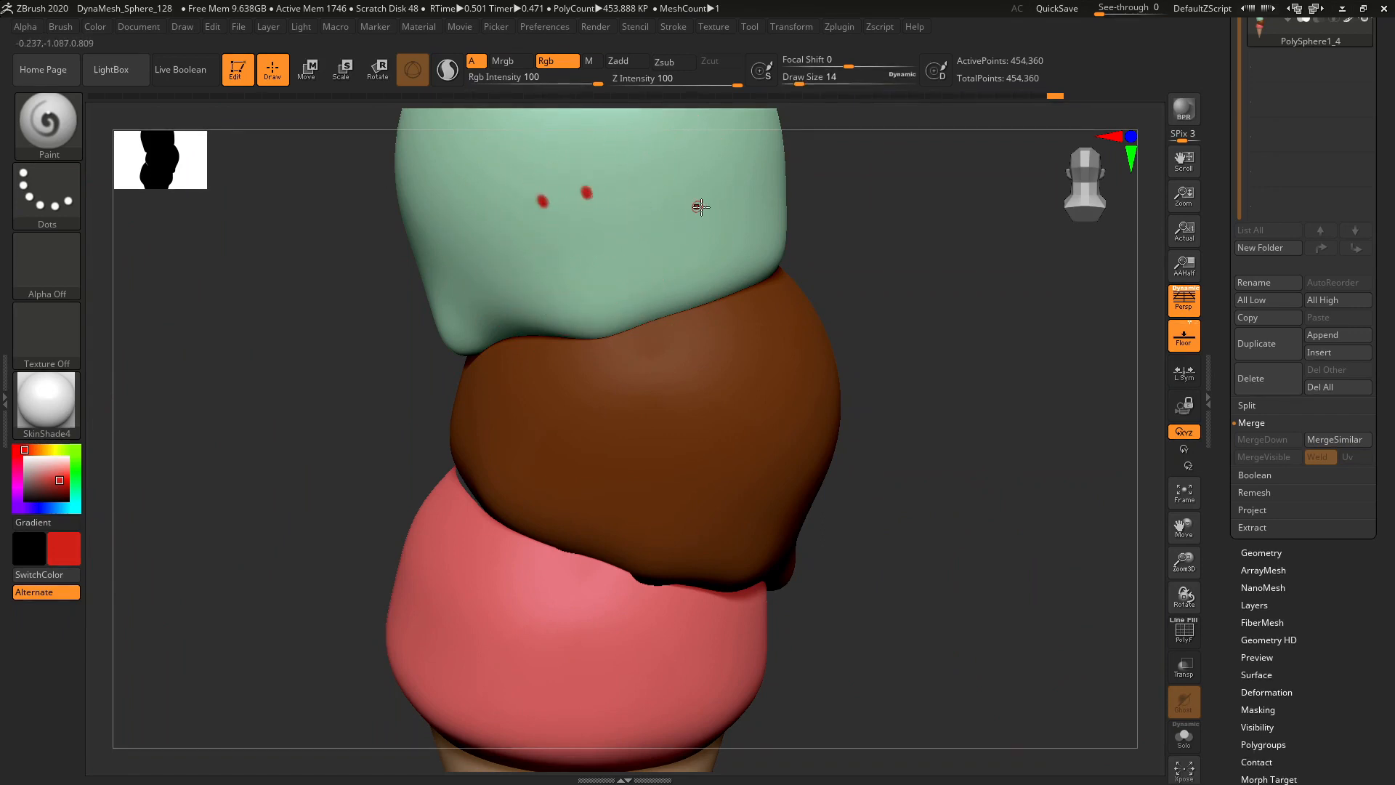
{"action": "left_click", "coordinate": [559, 261]}
- Paint more small red sprinkles across the middle and upper front of the mint scoop
{"action": "left_click_drag", "start_coordinate": [1191, 528], "coordinate": [1213, 649]}
{"action": "left_click", "coordinate": [731, 409]}
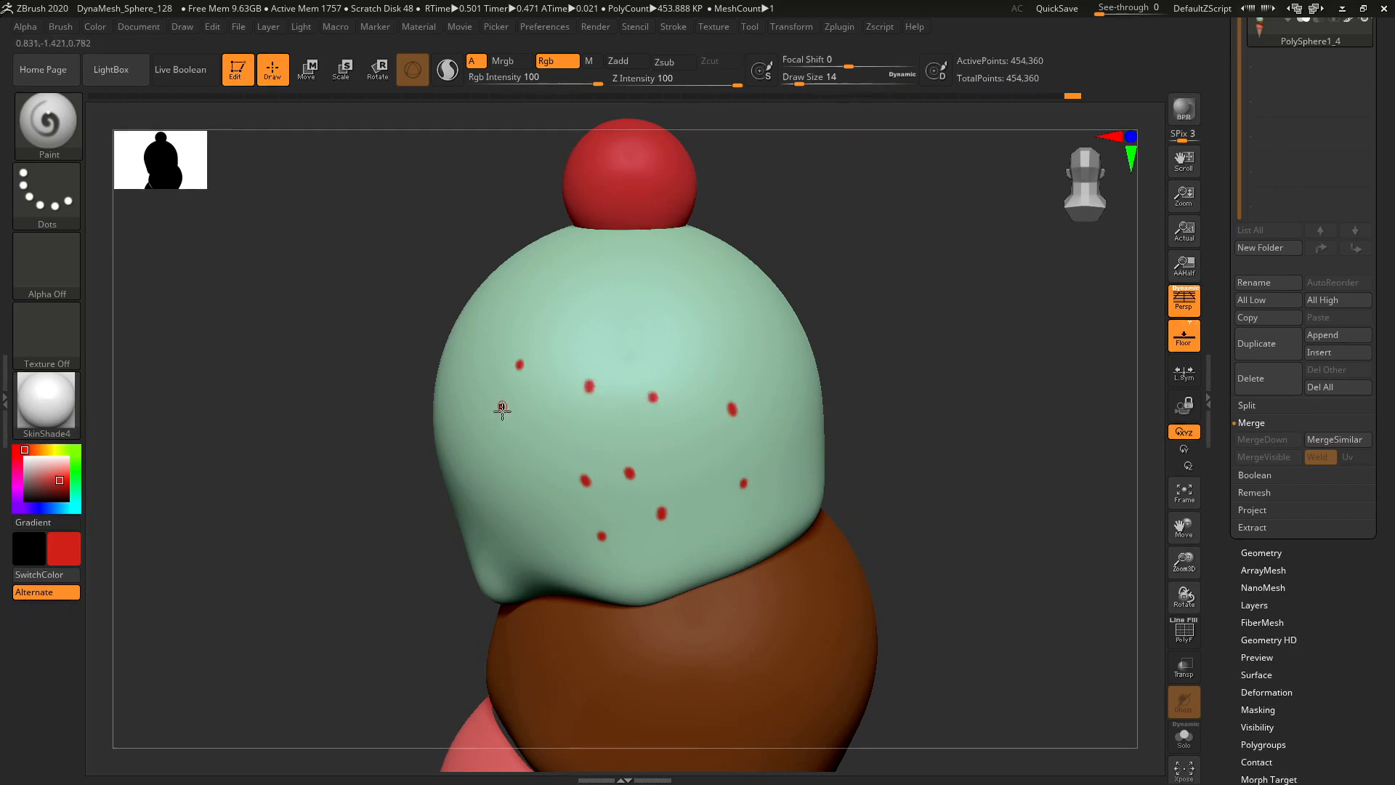
{"action": "left_click", "coordinate": [505, 443]}
{"action": "left_click", "coordinate": [596, 333]}
{"action": "left_click", "coordinate": [663, 324]}
{"action": "left_click", "coordinate": [739, 332]}
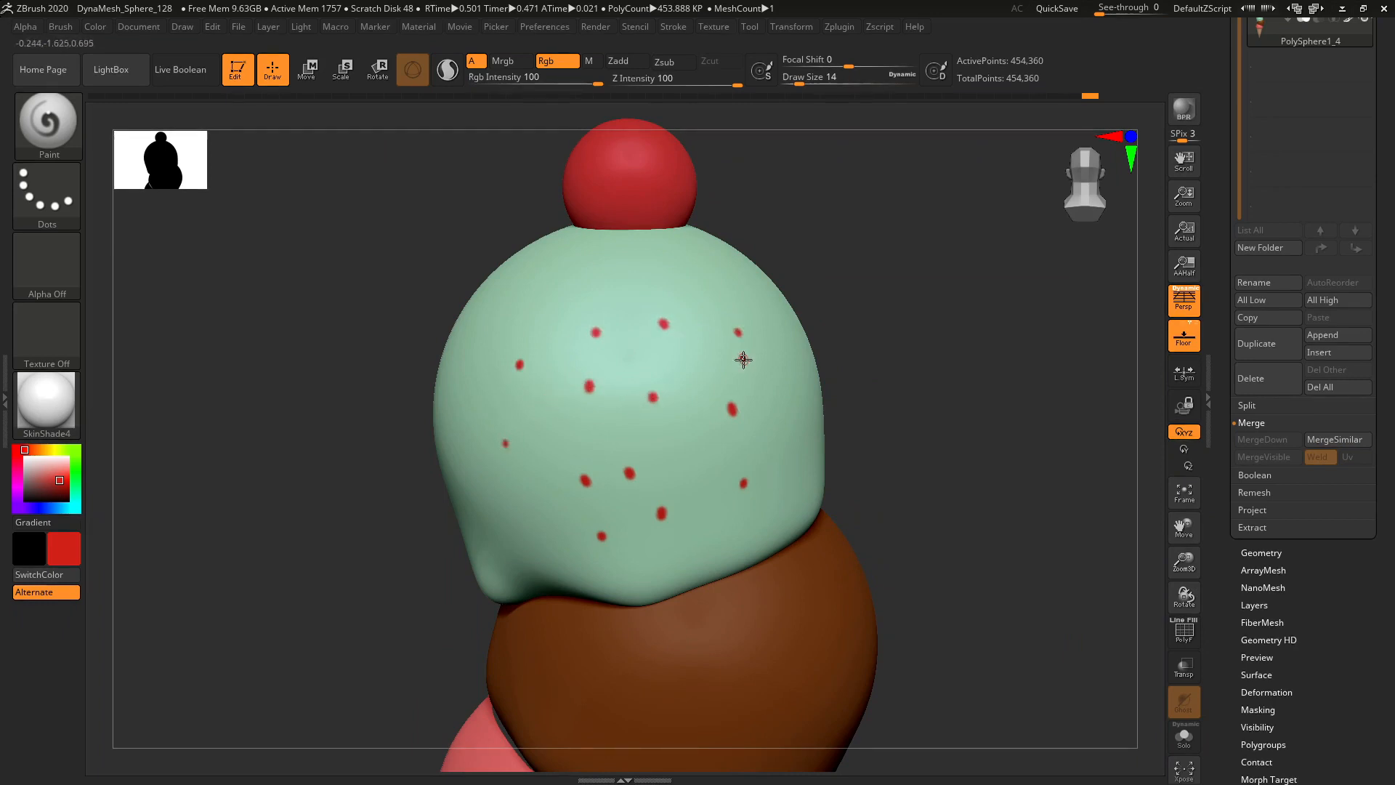
{"action": "left_click", "coordinate": [694, 434]}
{"action": "left_click", "coordinate": [702, 365]}
- Lower the ice cream mesh to subdivision level 2 and examine the sprinkles' polypaint detail on the mint scoop
{"action": "left_click_drag", "start_coordinate": [1184, 564], "coordinate": [1082, 459]}
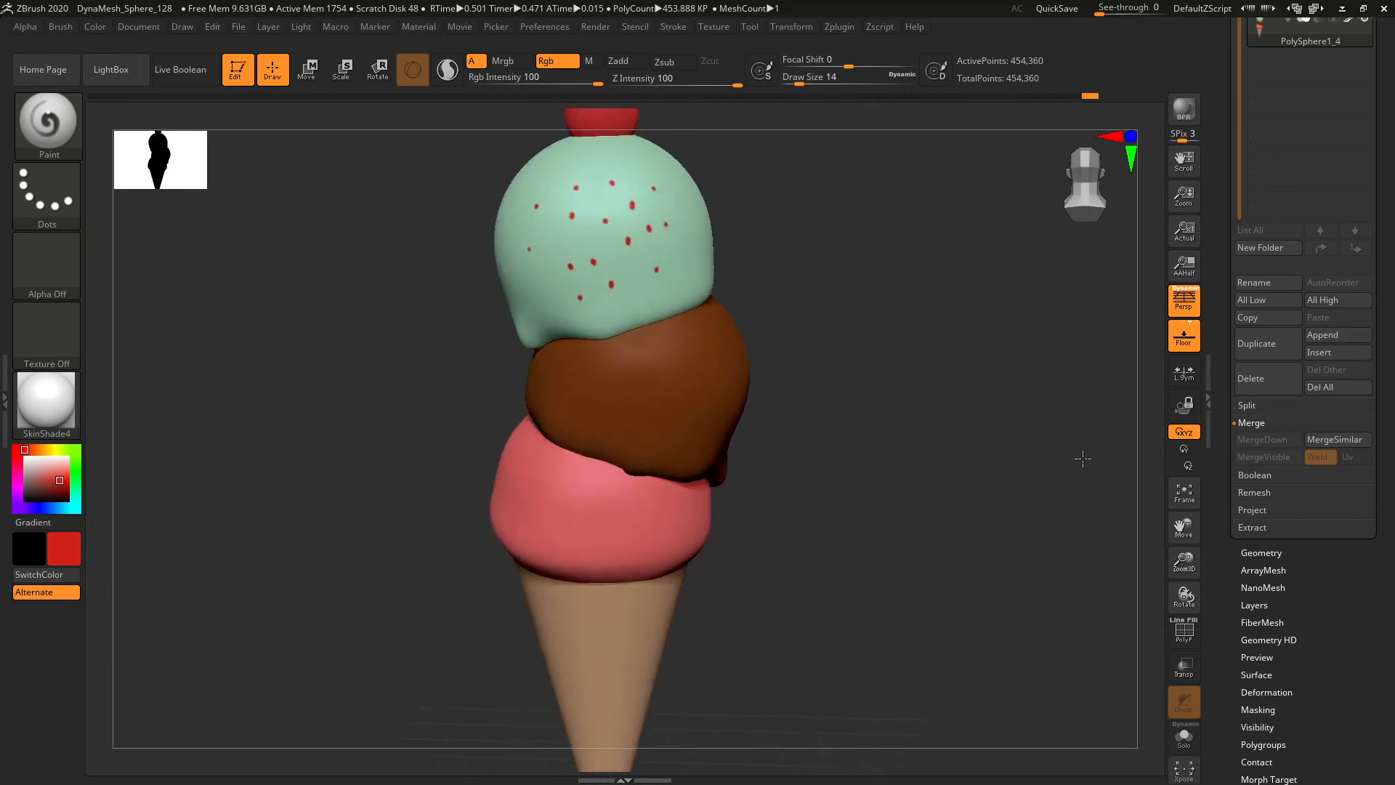
{"action": "left_click_drag", "start_coordinate": [1217, 582], "coordinate": [1214, 514]}
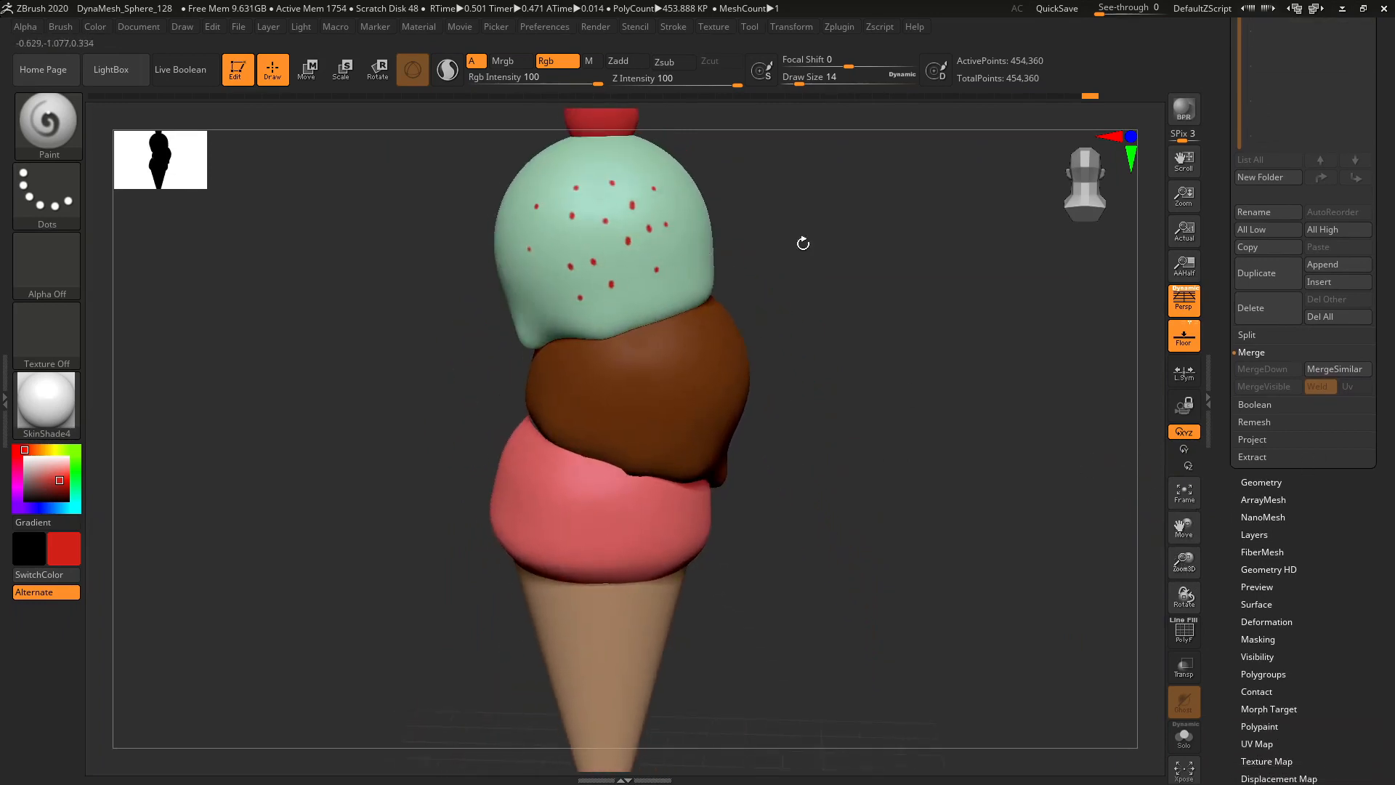
{"action": "left_click_drag", "start_coordinate": [1219, 216], "coordinate": [1233, 393]}
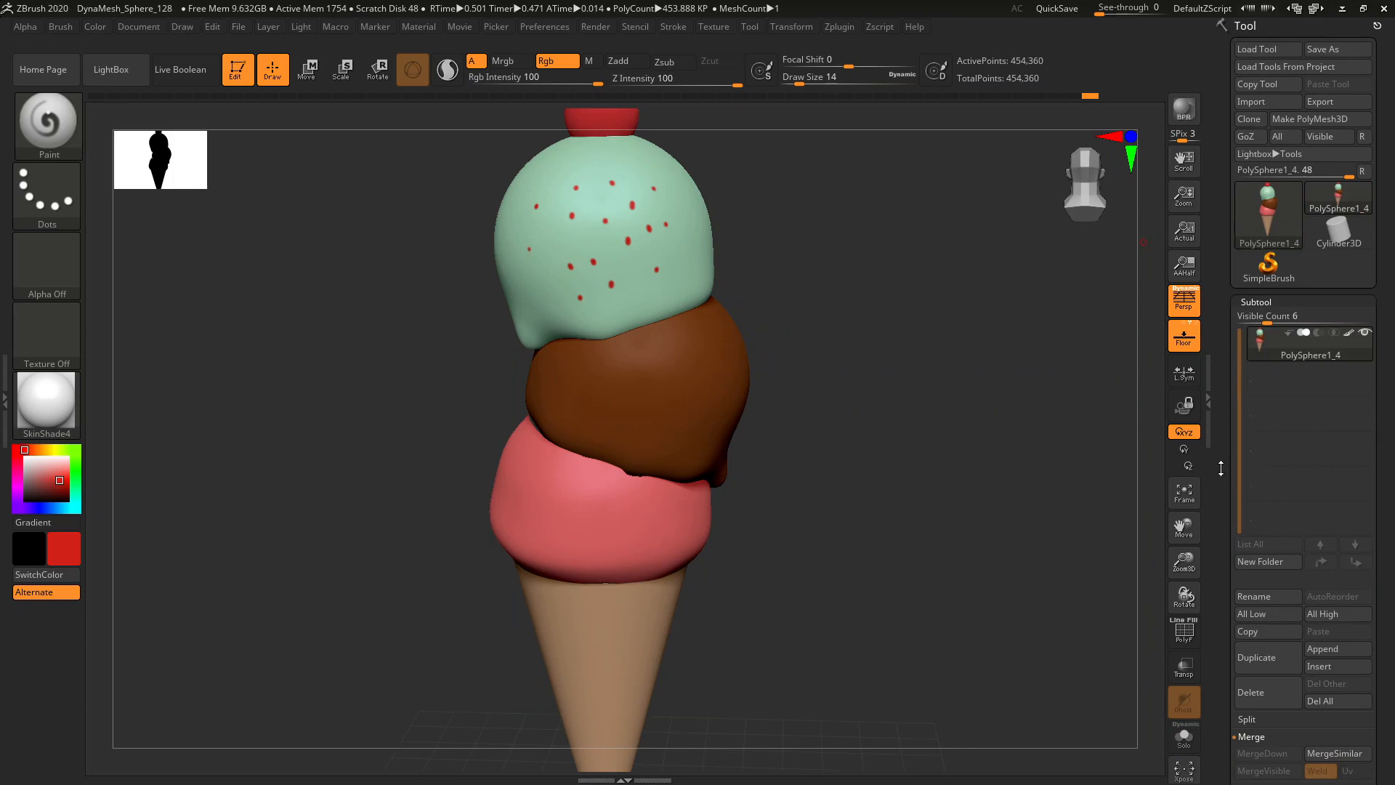
{"action": "left_click_drag", "start_coordinate": [1221, 469], "coordinate": [1244, 389]}
{"action": "left_click", "coordinate": [1260, 459]}
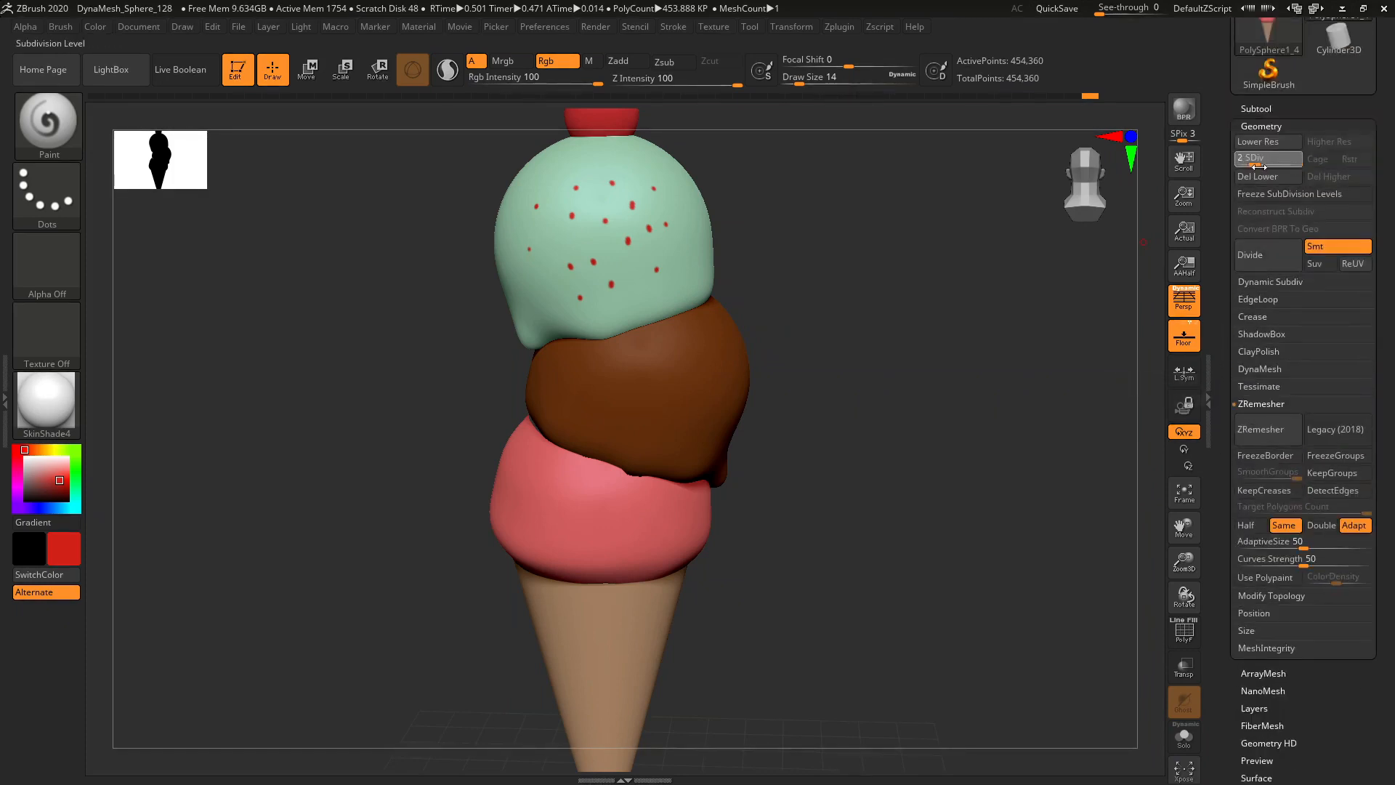
{"action": "left_click_drag", "start_coordinate": [1287, 163], "coordinate": [1256, 163]}
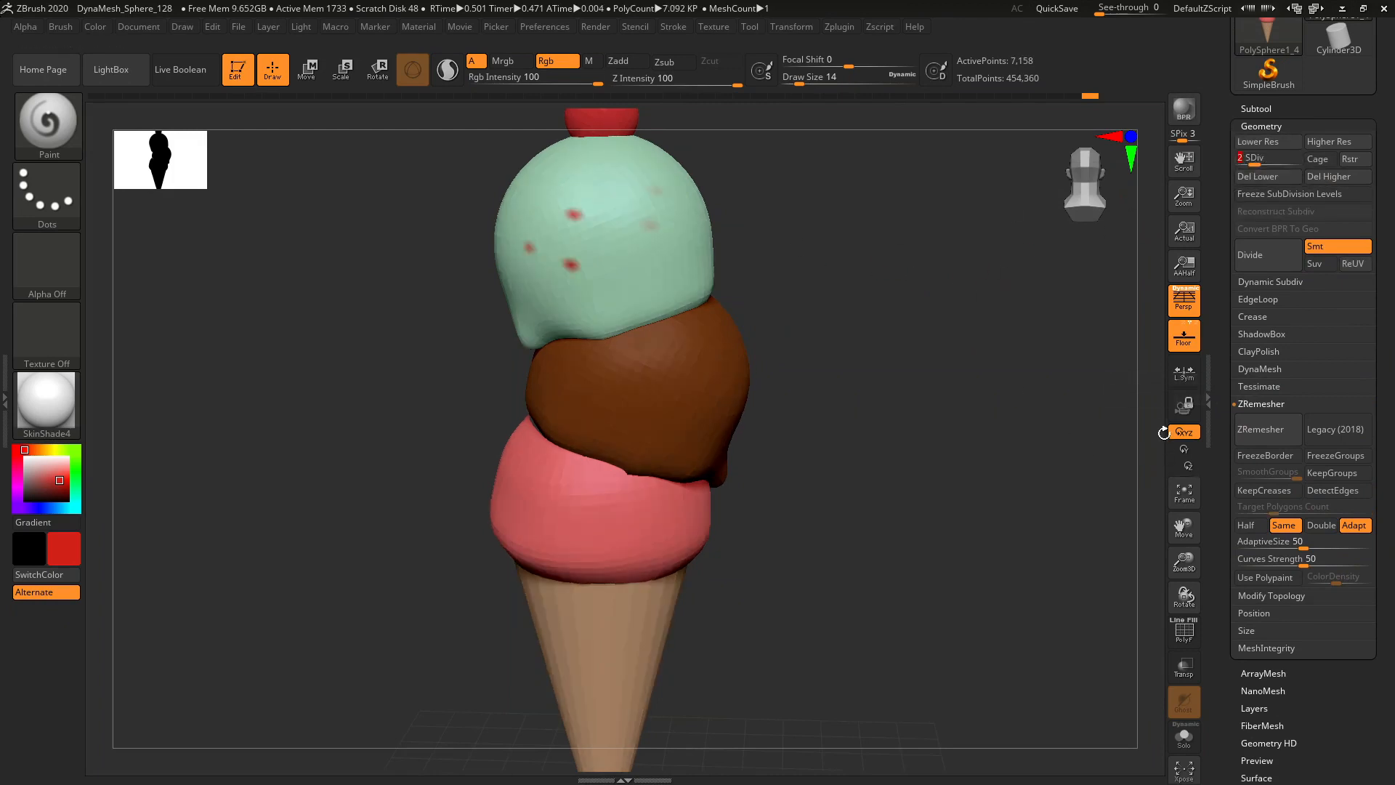
{"action": "left_click_drag", "start_coordinate": [1184, 561], "coordinate": [1187, 594]}
{"action": "left_click_drag", "start_coordinate": [1184, 529], "coordinate": [1209, 648]}
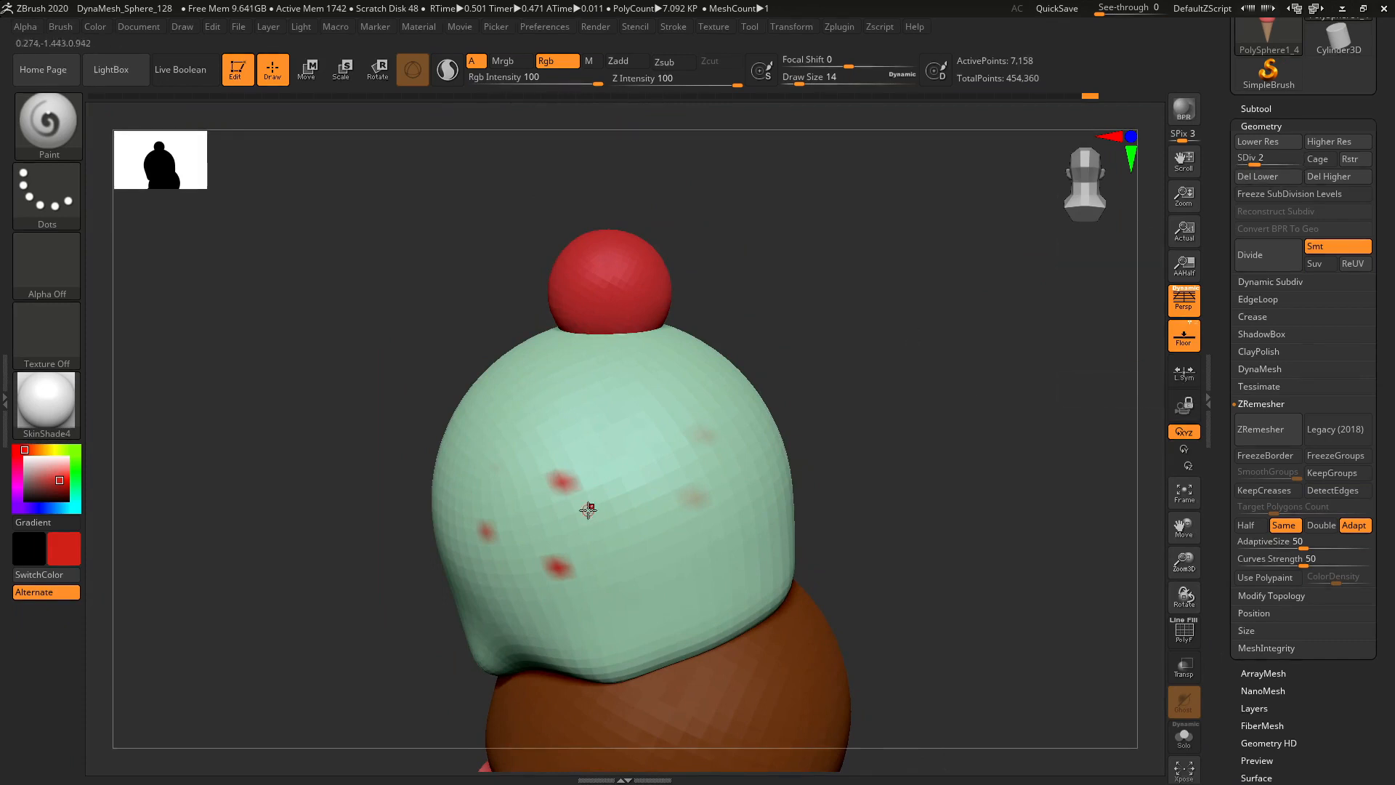
- Raise the mesh through subdivision levels 3 and 4 back to 5, comparing the sharpness of the sprinkles
{"action": "left_click", "coordinate": [1265, 162]}
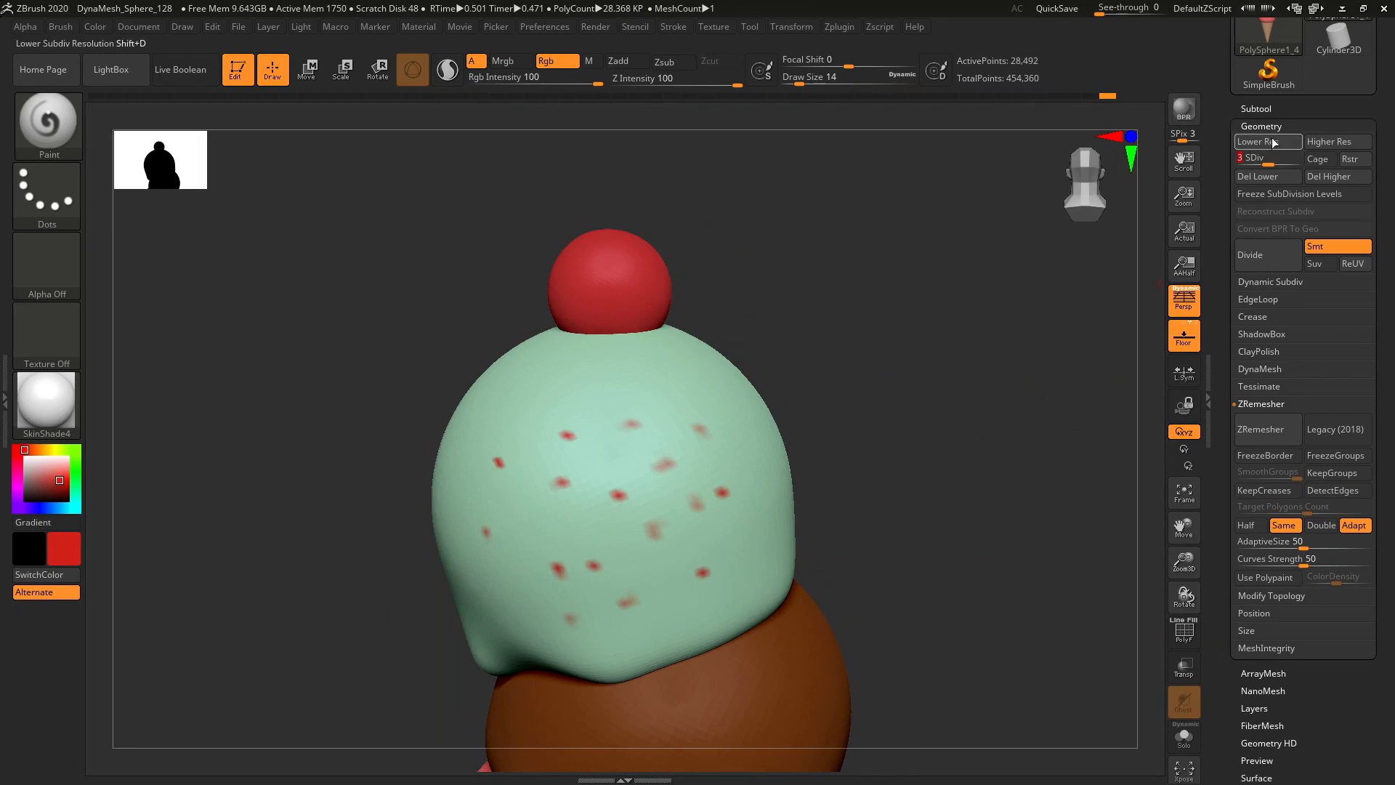
{"action": "left_click", "coordinate": [1272, 161]}
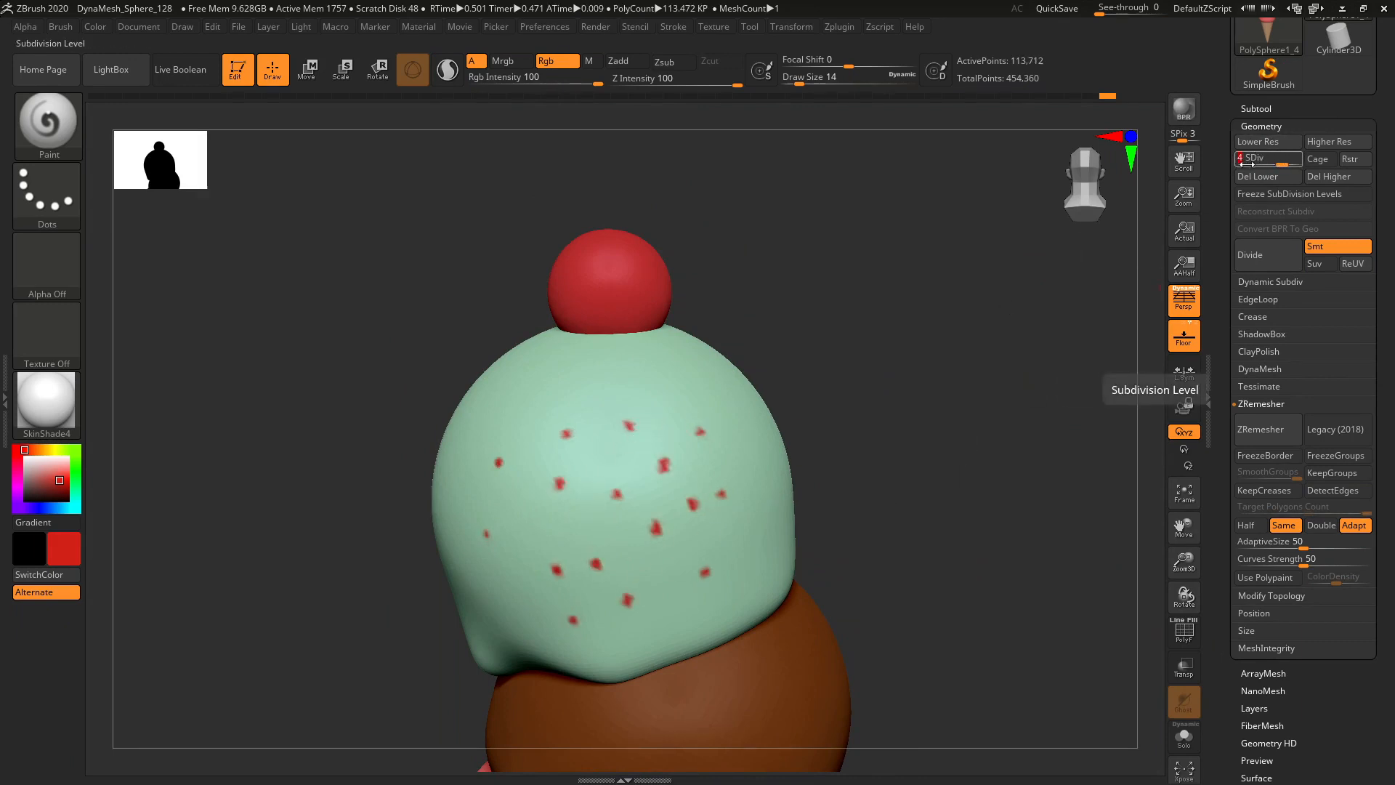
{"action": "left_click", "coordinate": [1285, 161]}
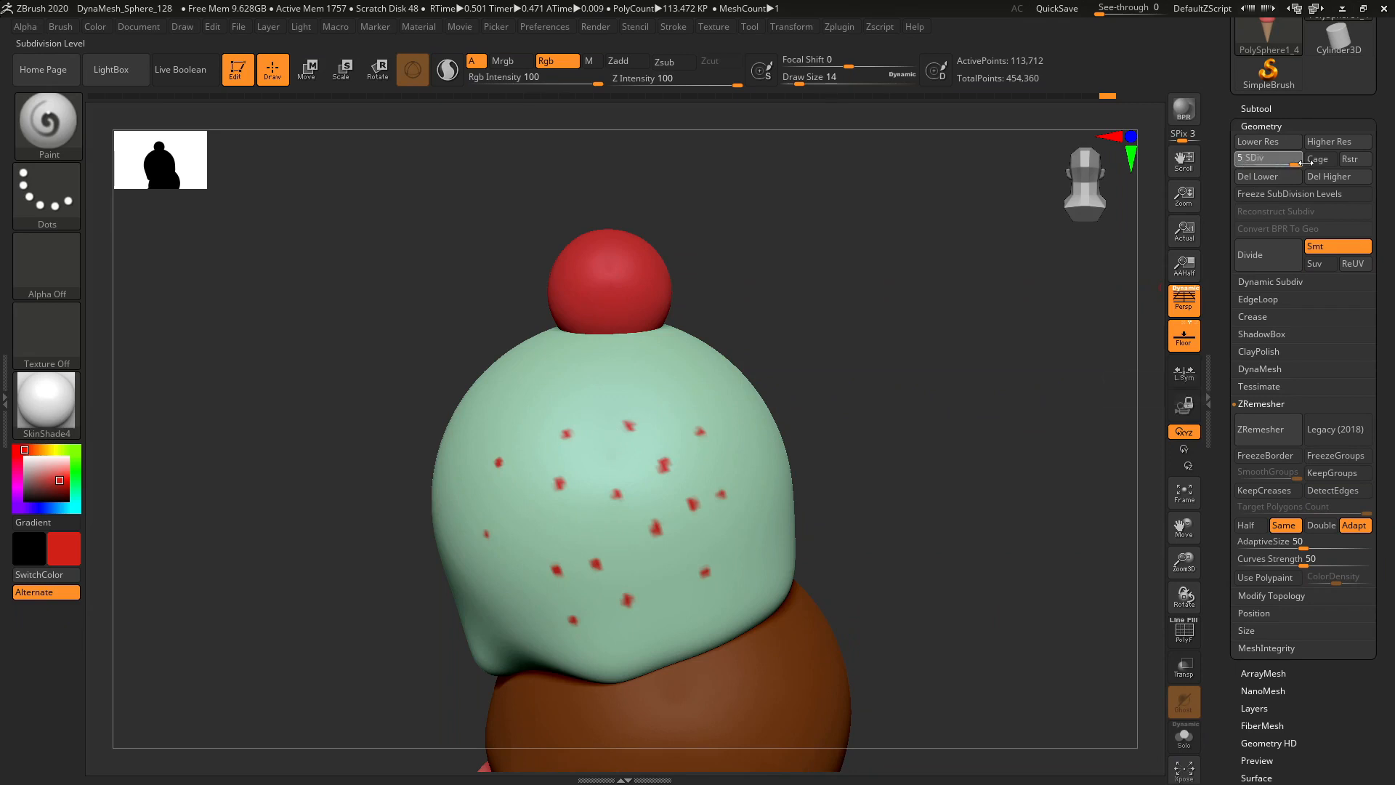
- Create a texture map from the model's polypaint and clone it into the texture palette
{"action": "left_click_drag", "start_coordinate": [1195, 571], "coordinate": [1050, 426]}
{"action": "scroll", "coordinate": [1223, 573], "scroll_direction": "down", "scroll_amount": 5}
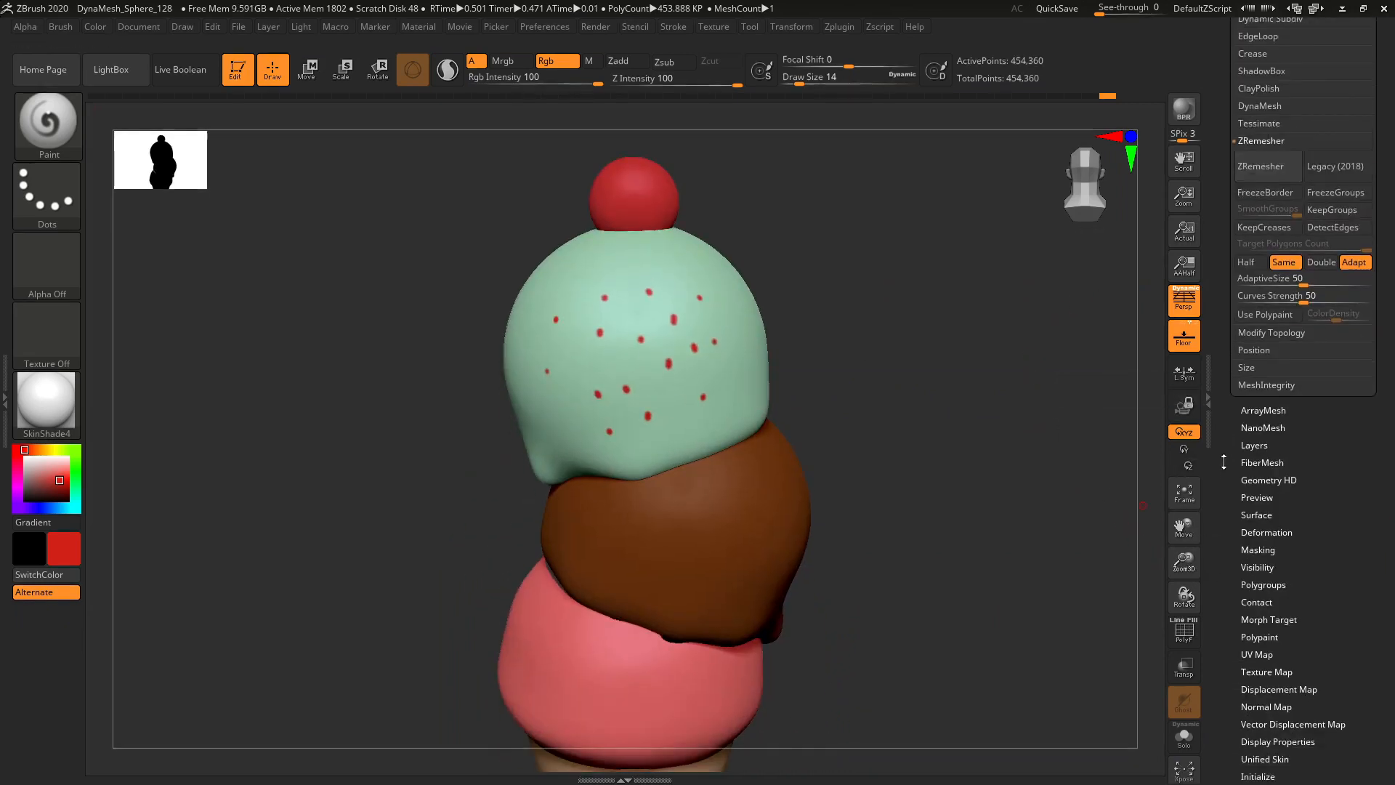
{"action": "left_click_drag", "start_coordinate": [1050, 530], "coordinate": [1075, 530]}
{"action": "left_click_drag", "start_coordinate": [1184, 560], "coordinate": [1184, 494]}
{"action": "scroll", "coordinate": [1231, 456], "scroll_direction": "down", "scroll_amount": 5}
{"action": "scroll", "coordinate": [1231, 456], "scroll_direction": "up", "scroll_amount": 1}
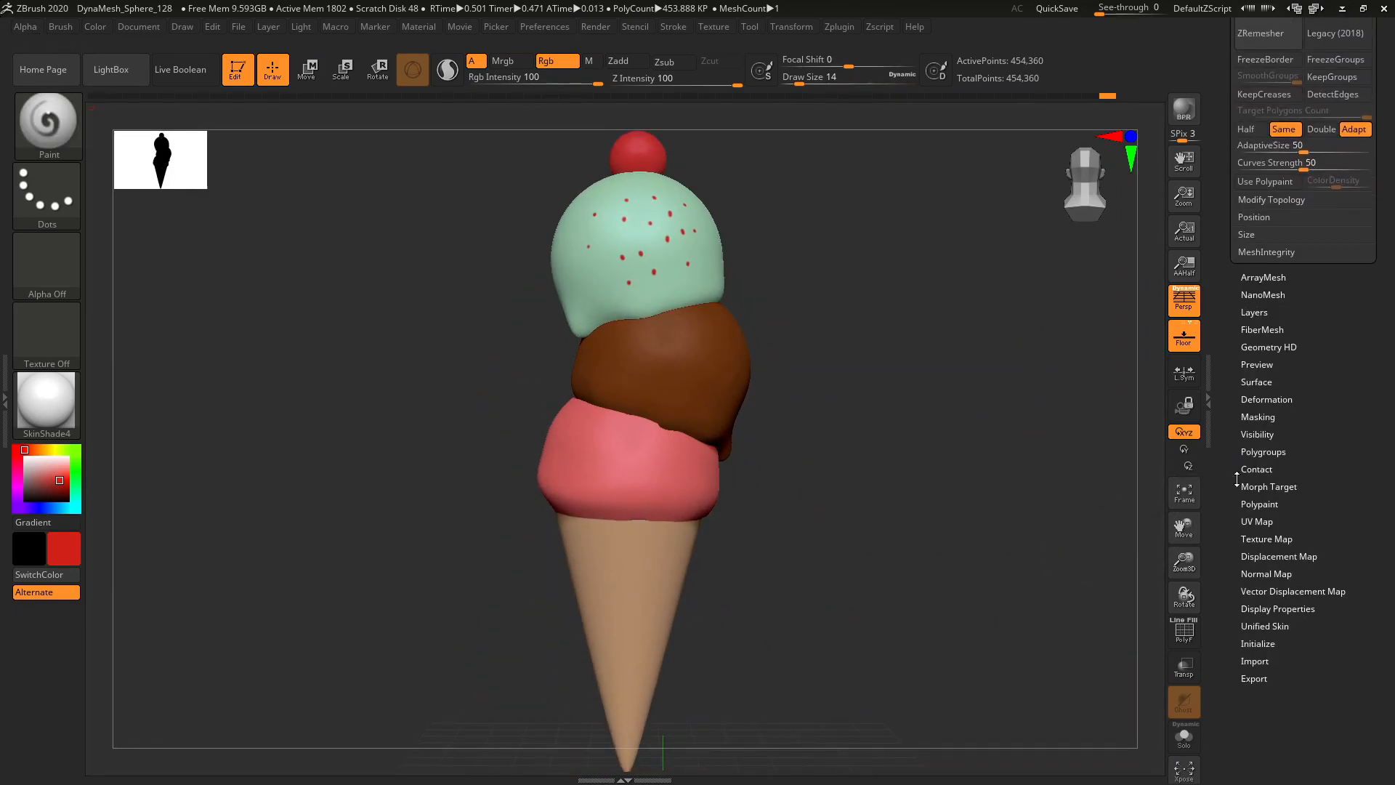
{"action": "left_click", "coordinate": [1269, 539]}
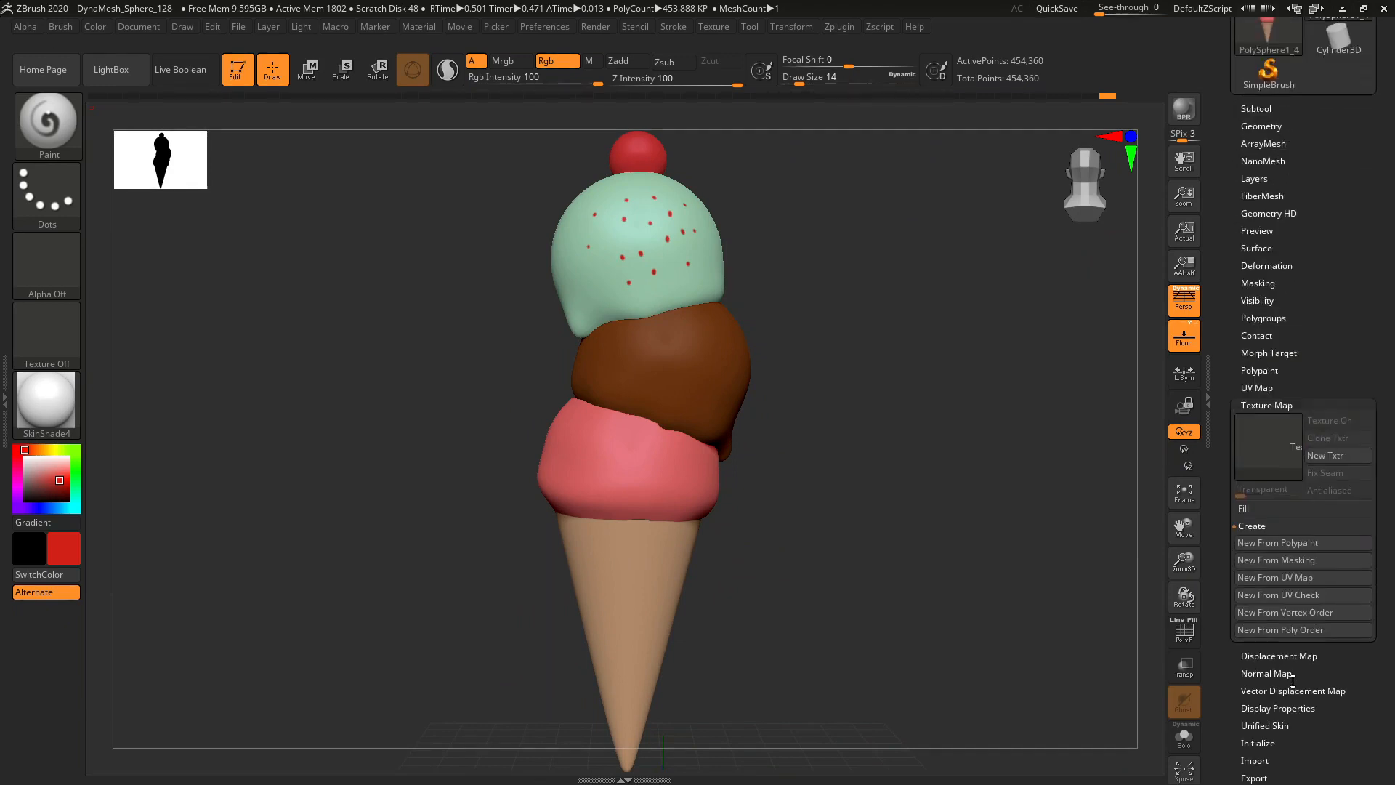
{"action": "left_click", "coordinate": [1292, 544]}
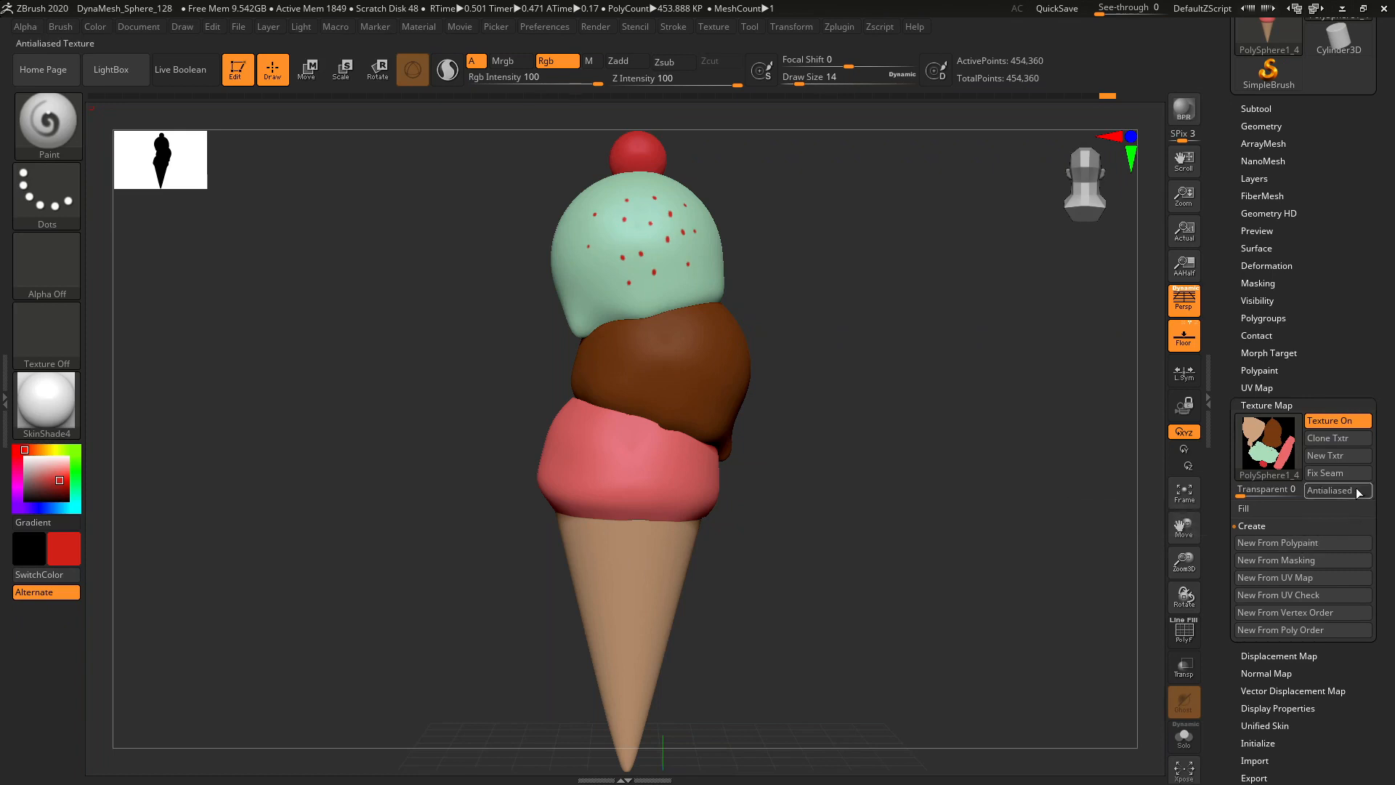
{"action": "left_click", "coordinate": [1345, 438]}
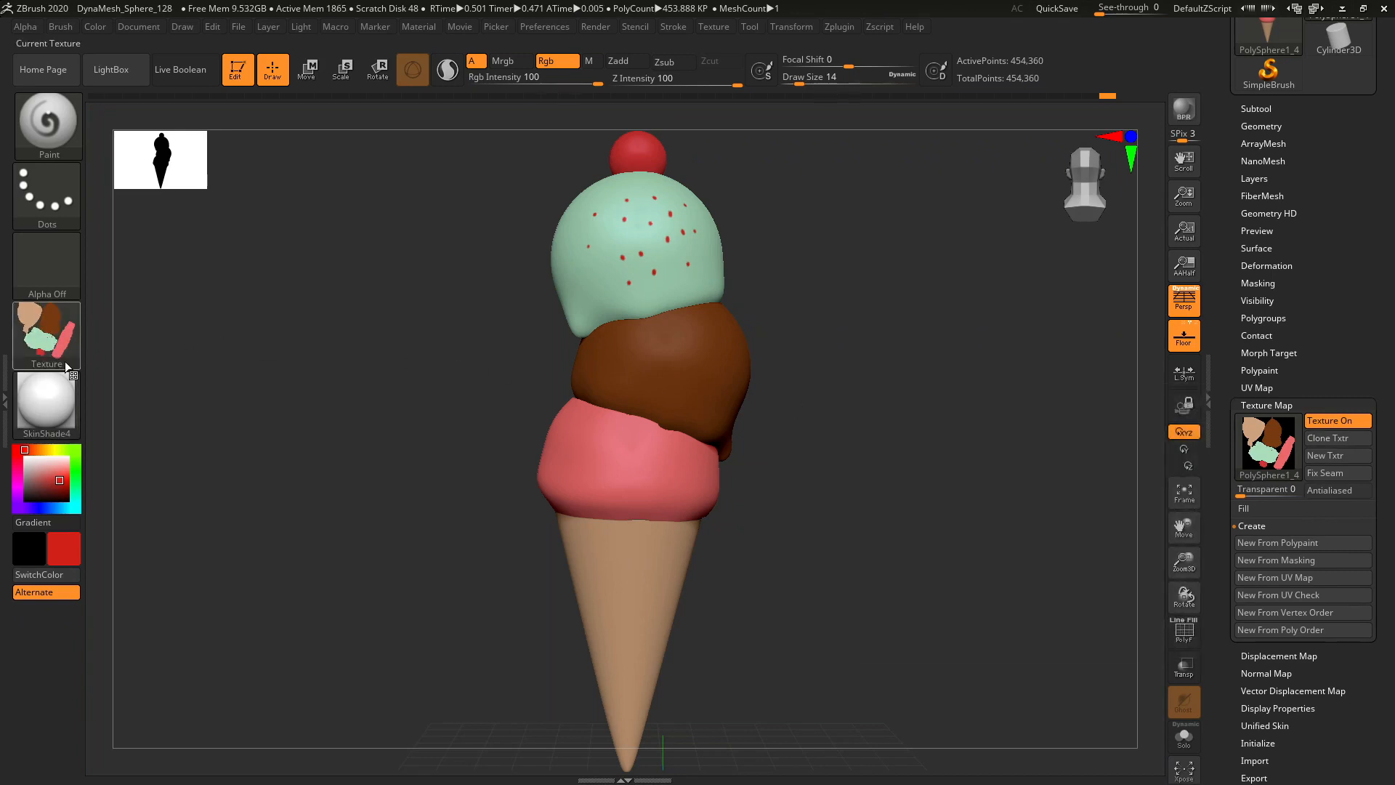
- Export the cloned texture to the Desktop as the Photoshop file PolySphere1_4
{"action": "mouse_move", "coordinate": [71, 321]}
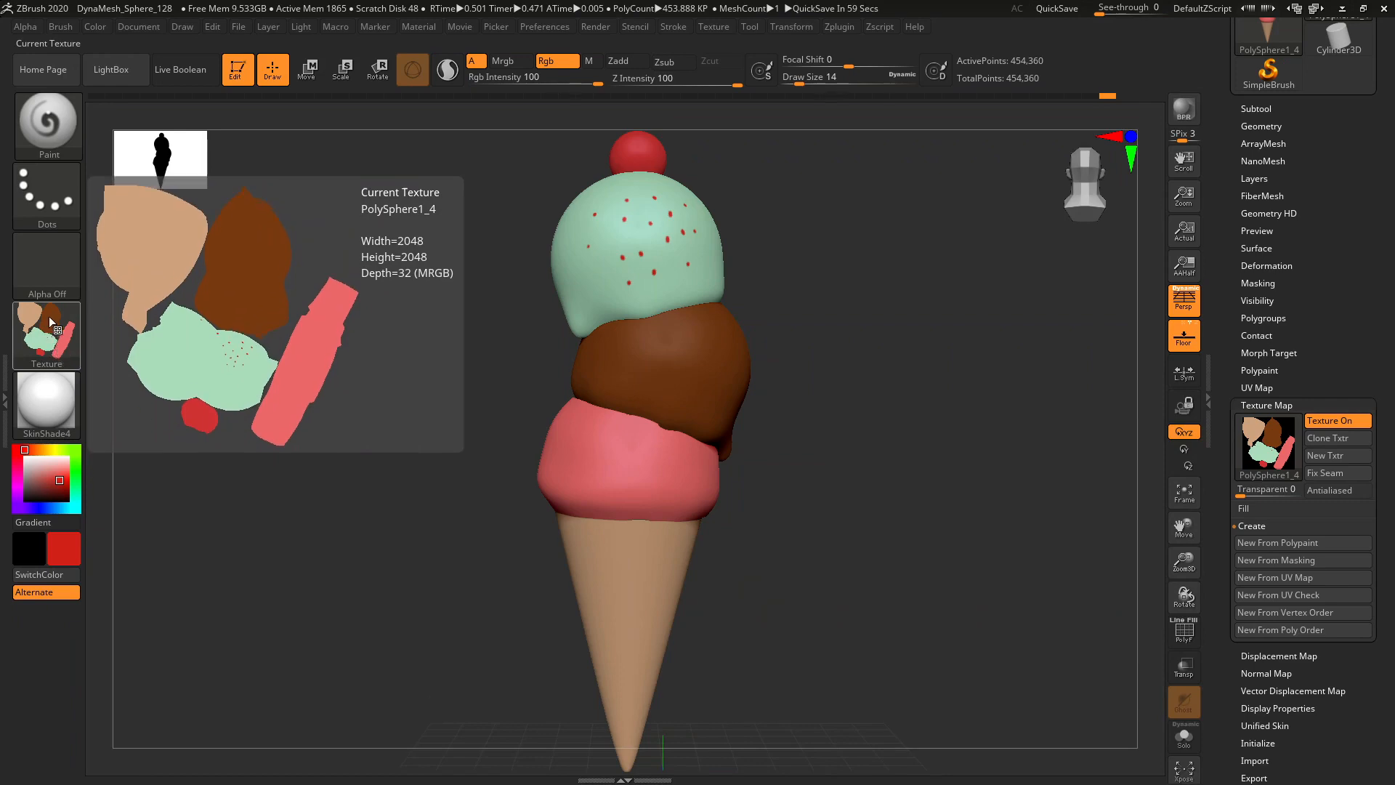
{"action": "left_click", "coordinate": [42, 329]}
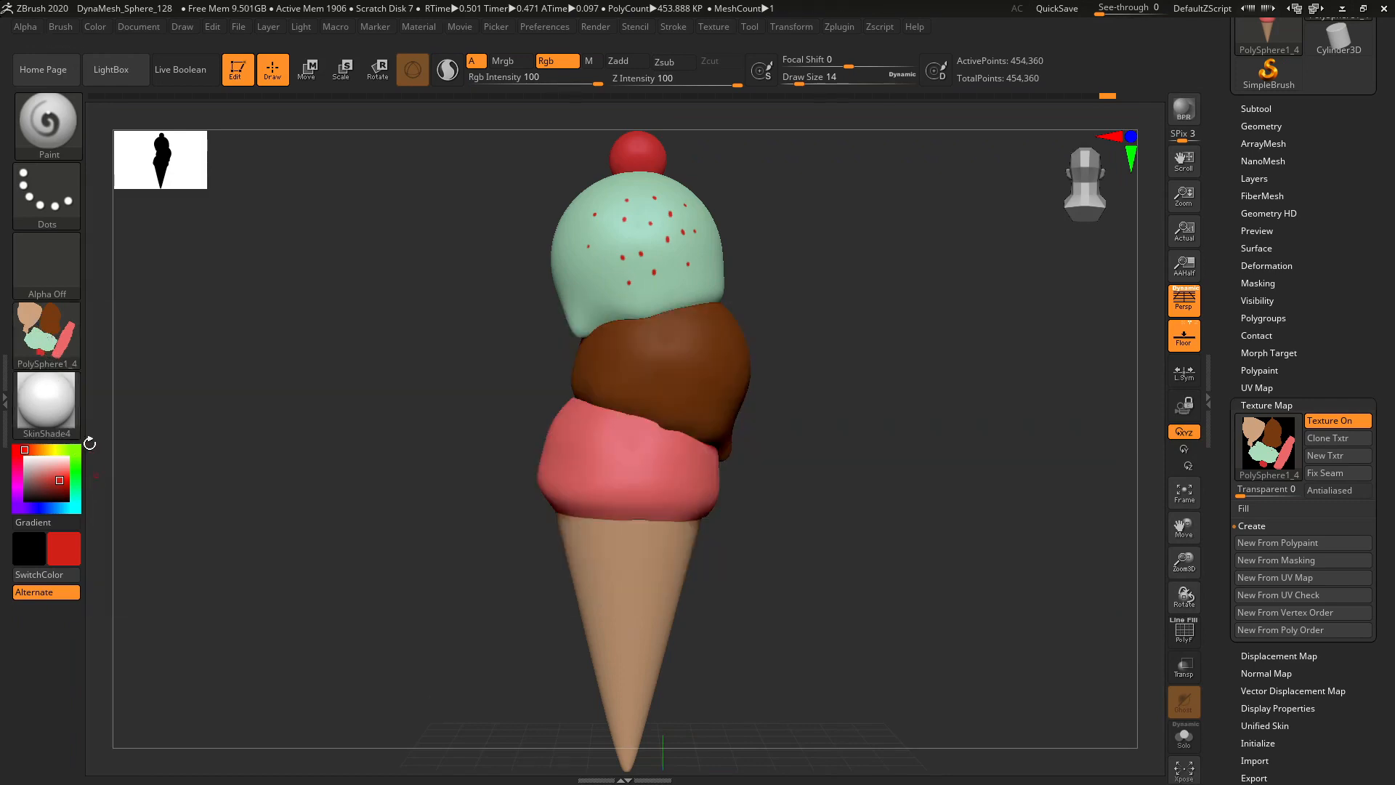
{"action": "left_click", "coordinate": [45, 335]}
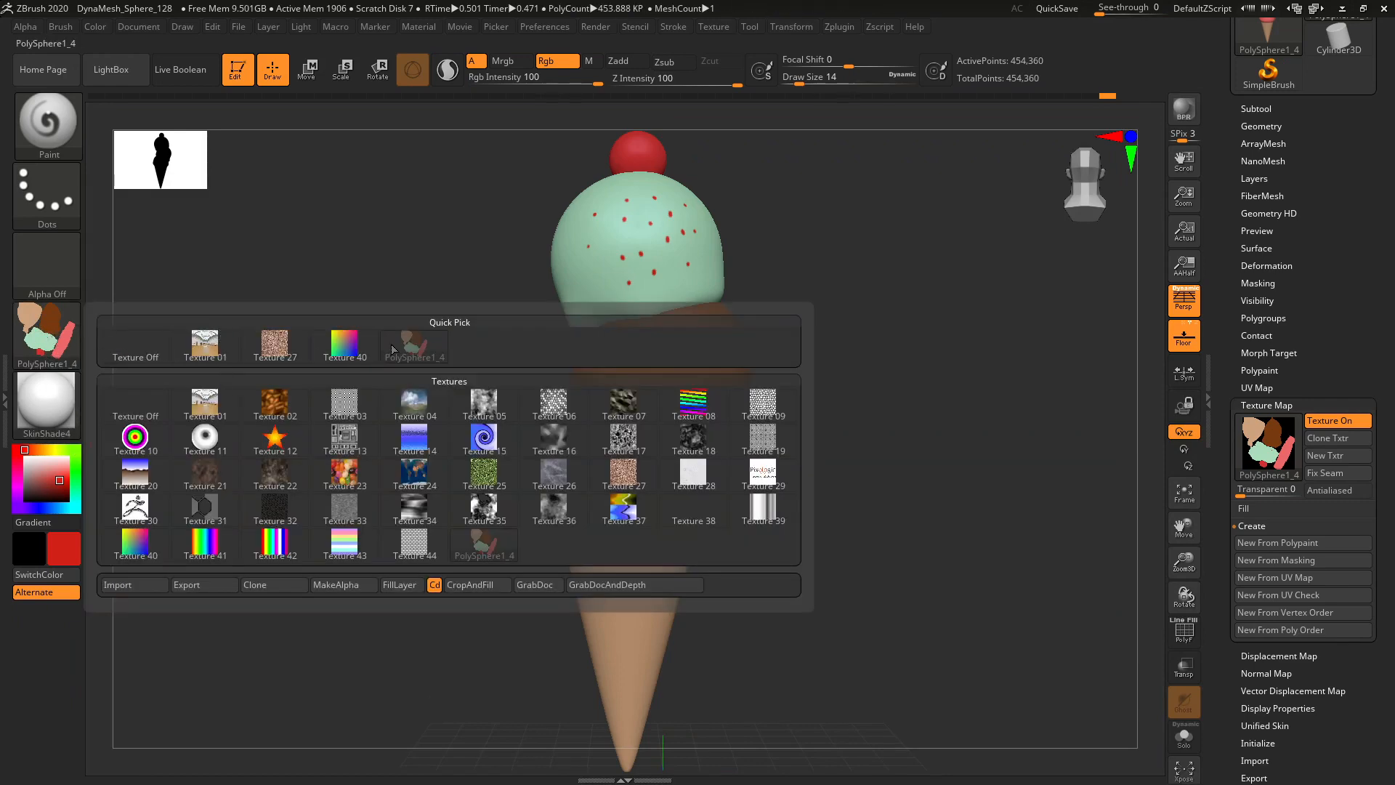
{"action": "left_click", "coordinate": [197, 585]}
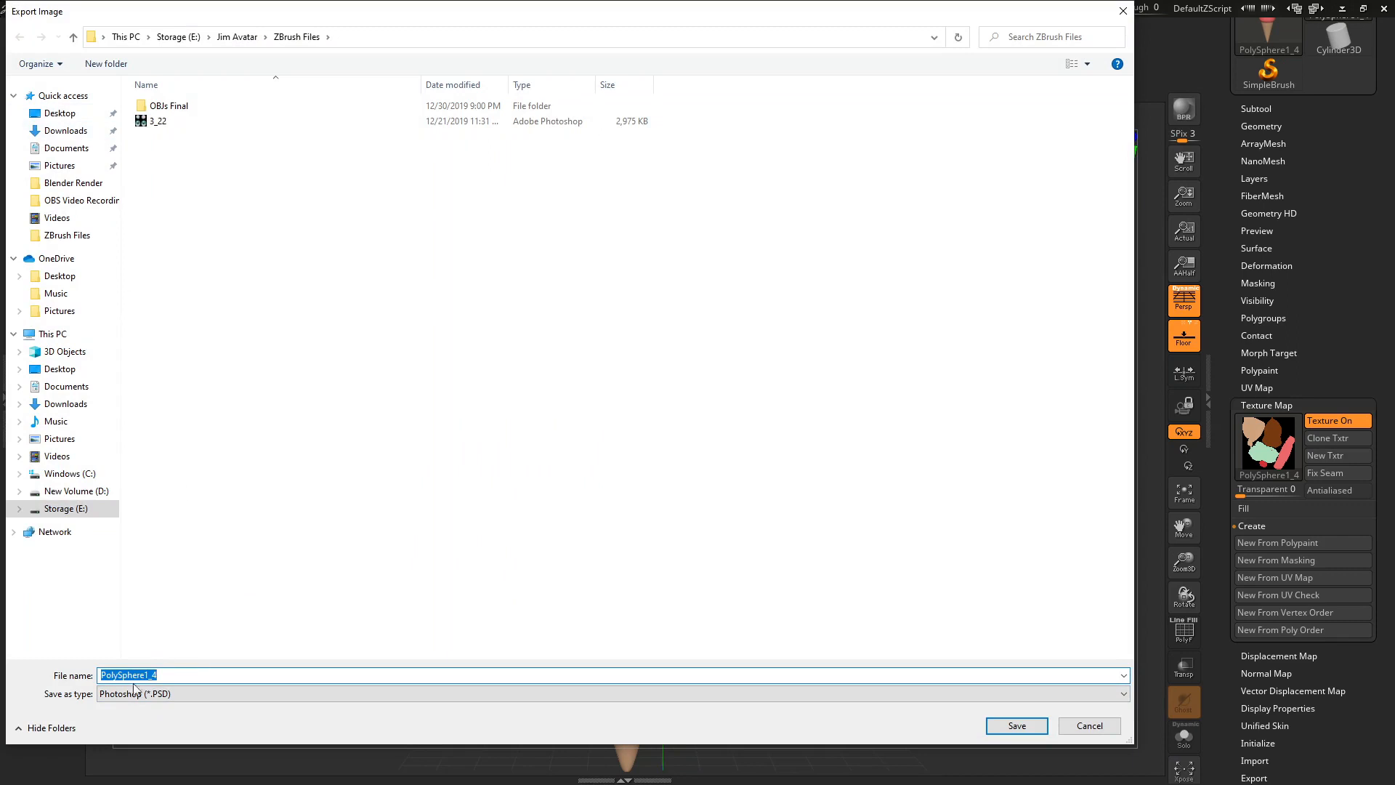
{"action": "left_click", "coordinate": [68, 118]}
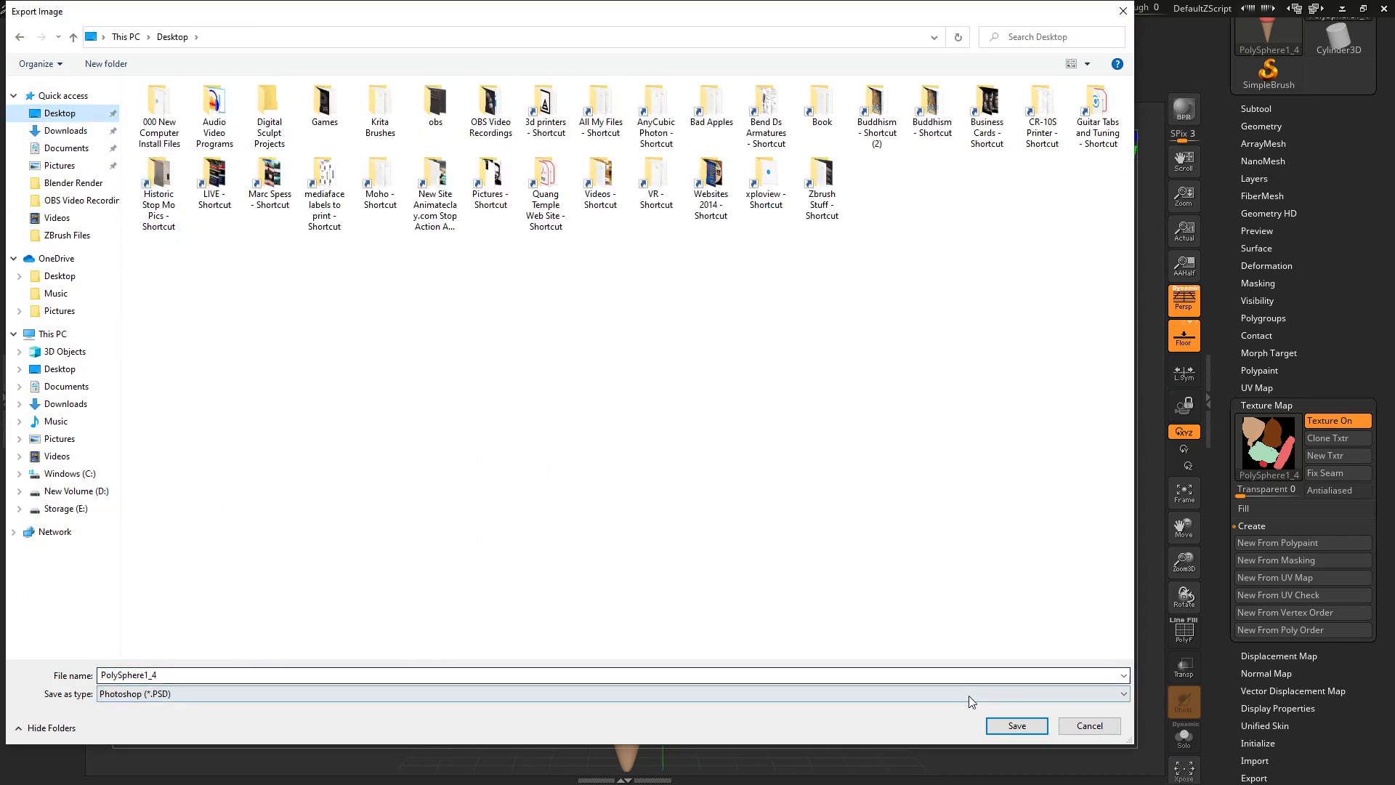
{"action": "left_click", "coordinate": [1022, 724]}
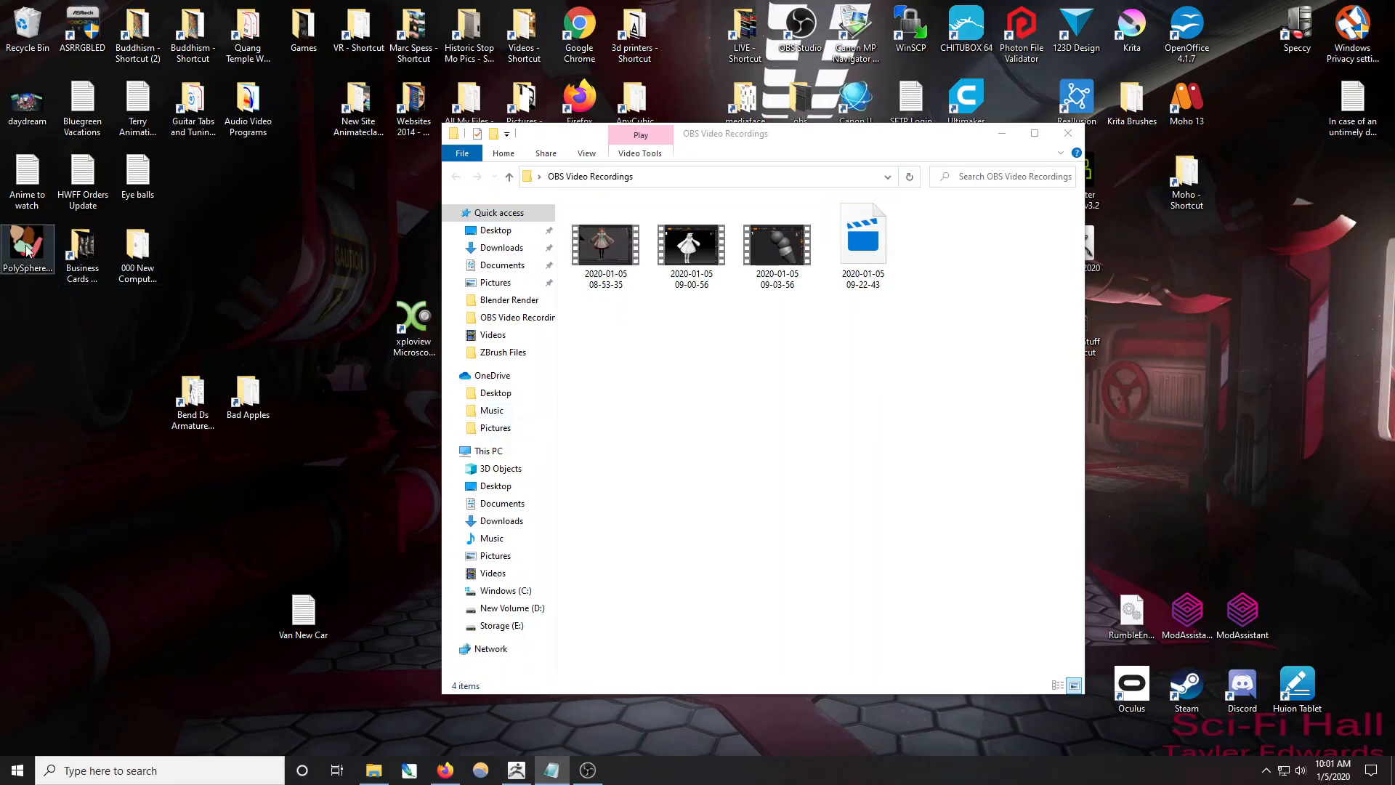
- Open the exported PolySphere1_4.PSD from the desktop in Photoshop, maximize it, and zoom to 66.67% around the mint island
{"action": "double_click", "coordinate": [27, 247]}
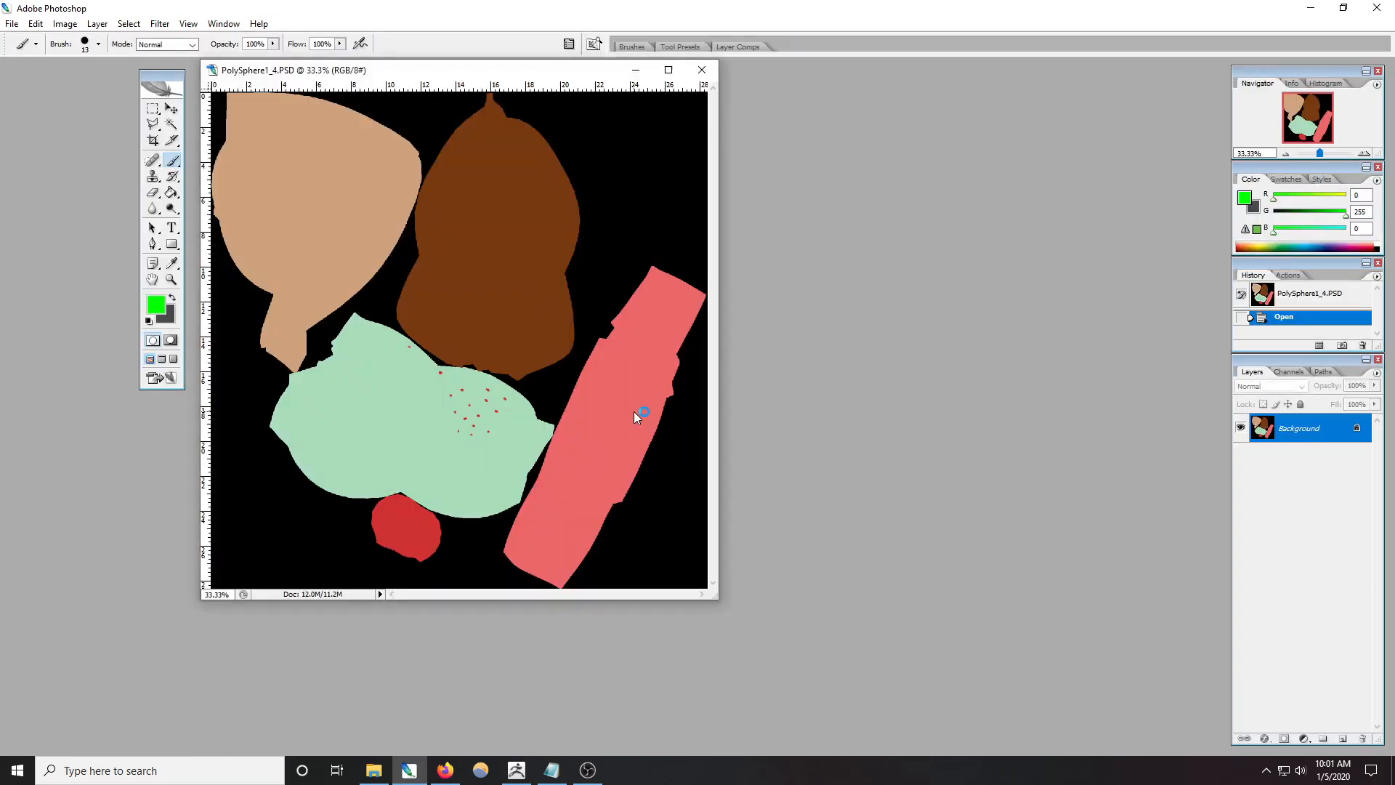
{"action": "left_click_drag", "start_coordinate": [517, 77], "coordinate": [582, 97]}
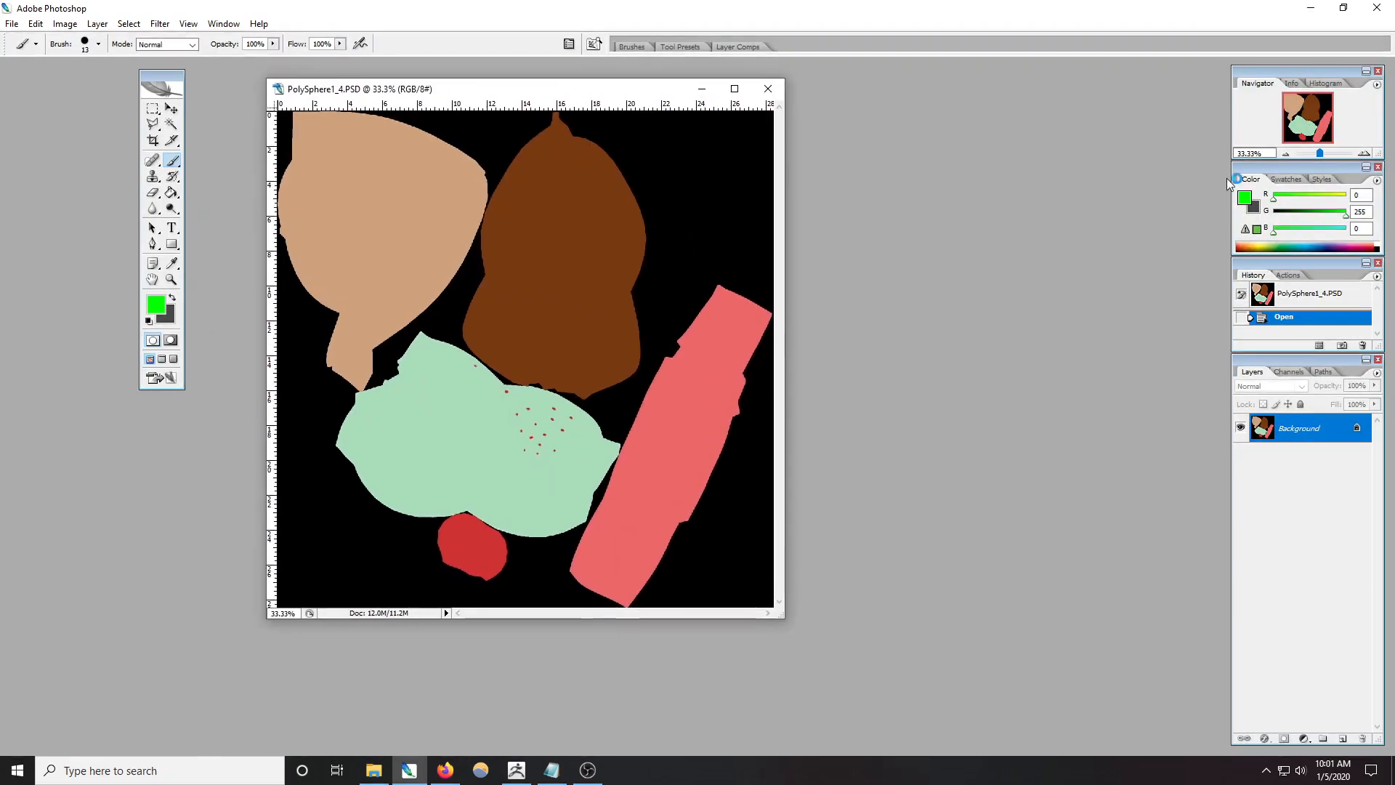
{"action": "left_click", "coordinate": [1366, 154]}
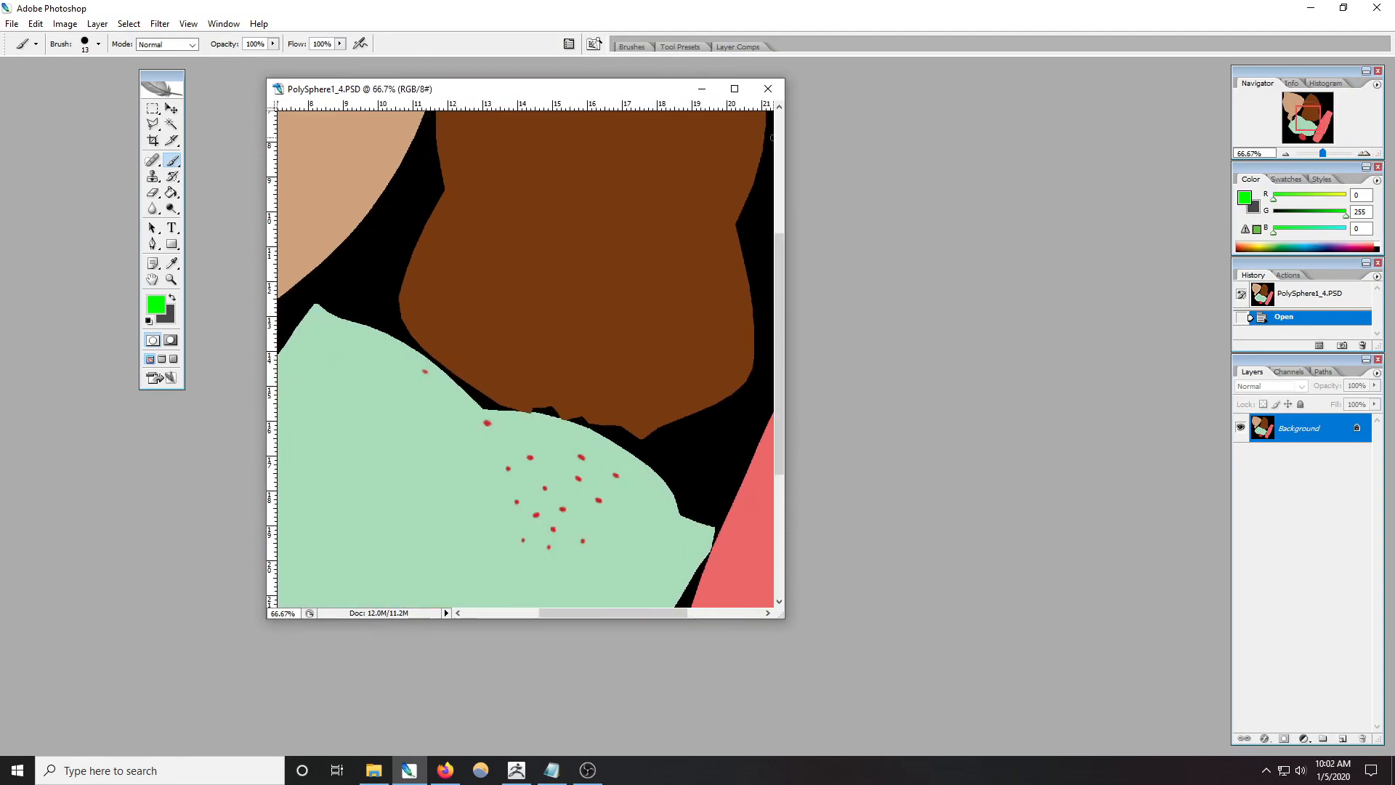
{"action": "left_click", "coordinate": [736, 88]}
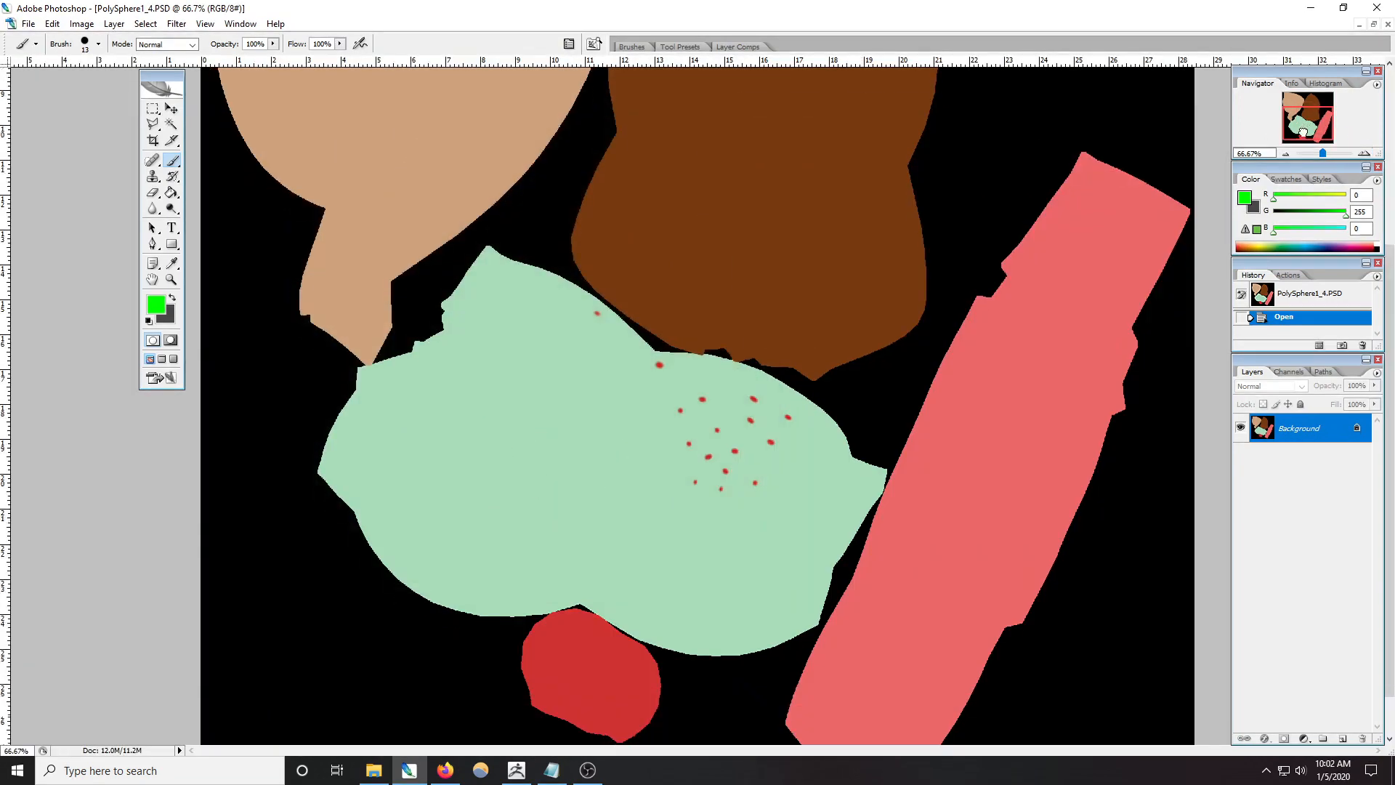
{"action": "left_click_drag", "start_coordinate": [1305, 136], "coordinate": [1274, 152]}
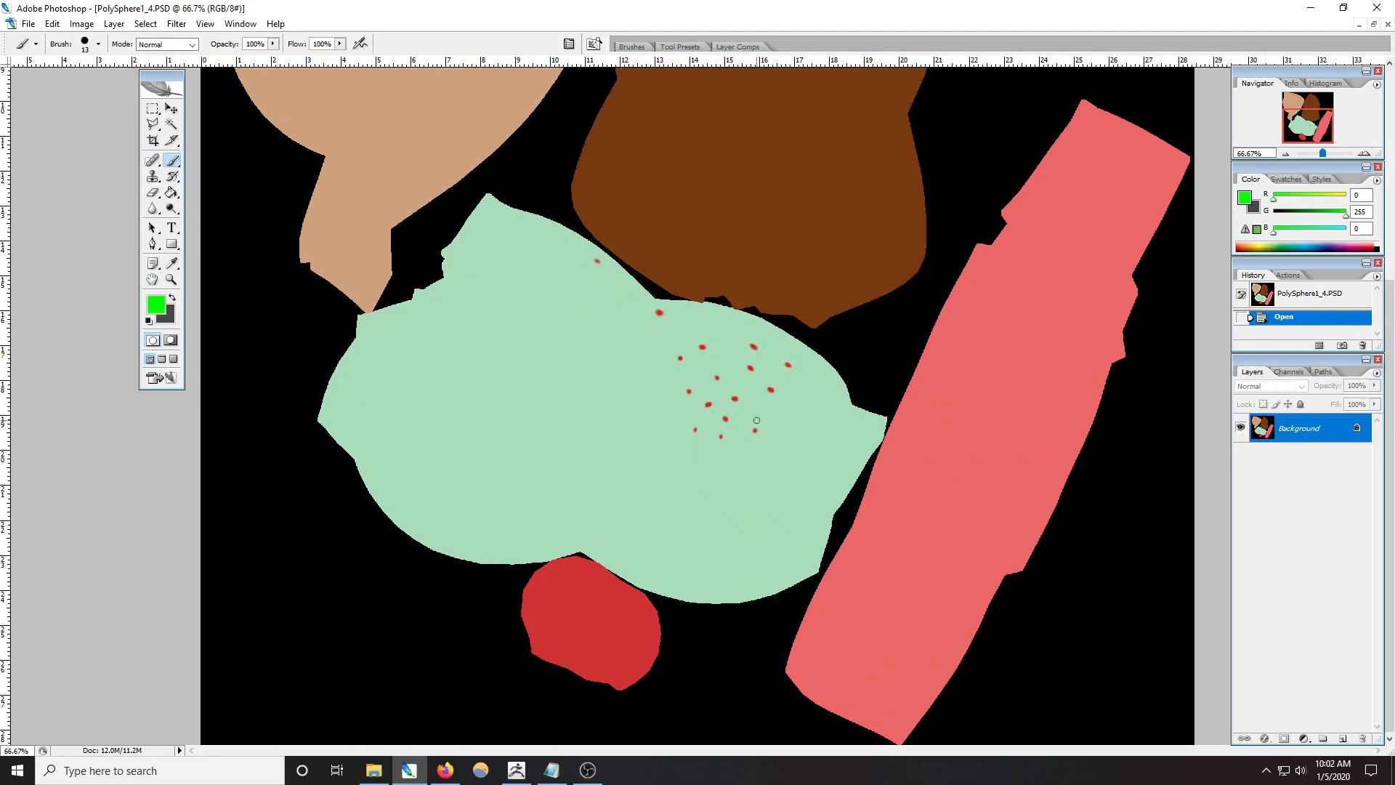
- Brush freehand zigzag lines in pure red (ff0000) across the mint UV island and save the PSD
{"action": "left_click", "coordinate": [163, 307]}
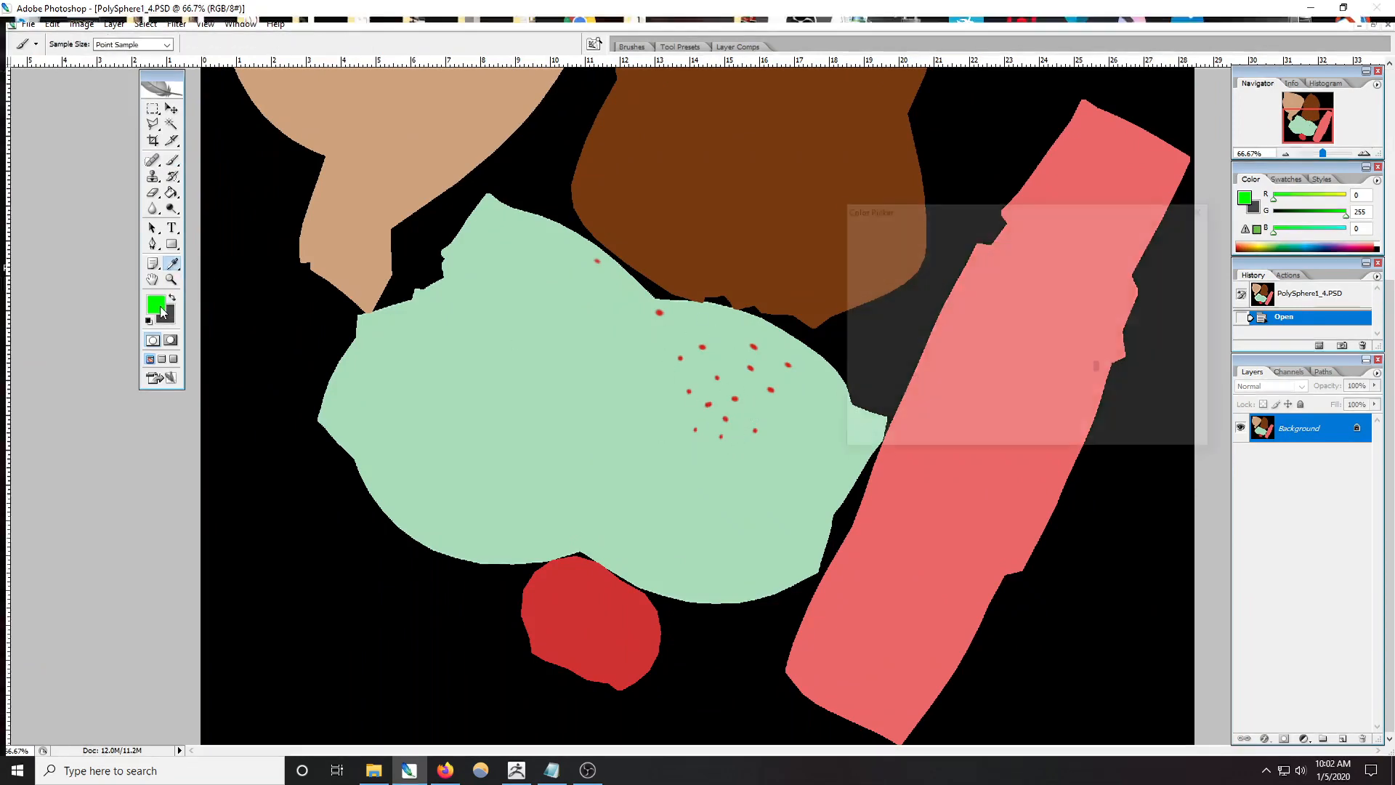
{"action": "left_click_drag", "start_coordinate": [1039, 273], "coordinate": [1039, 242]}
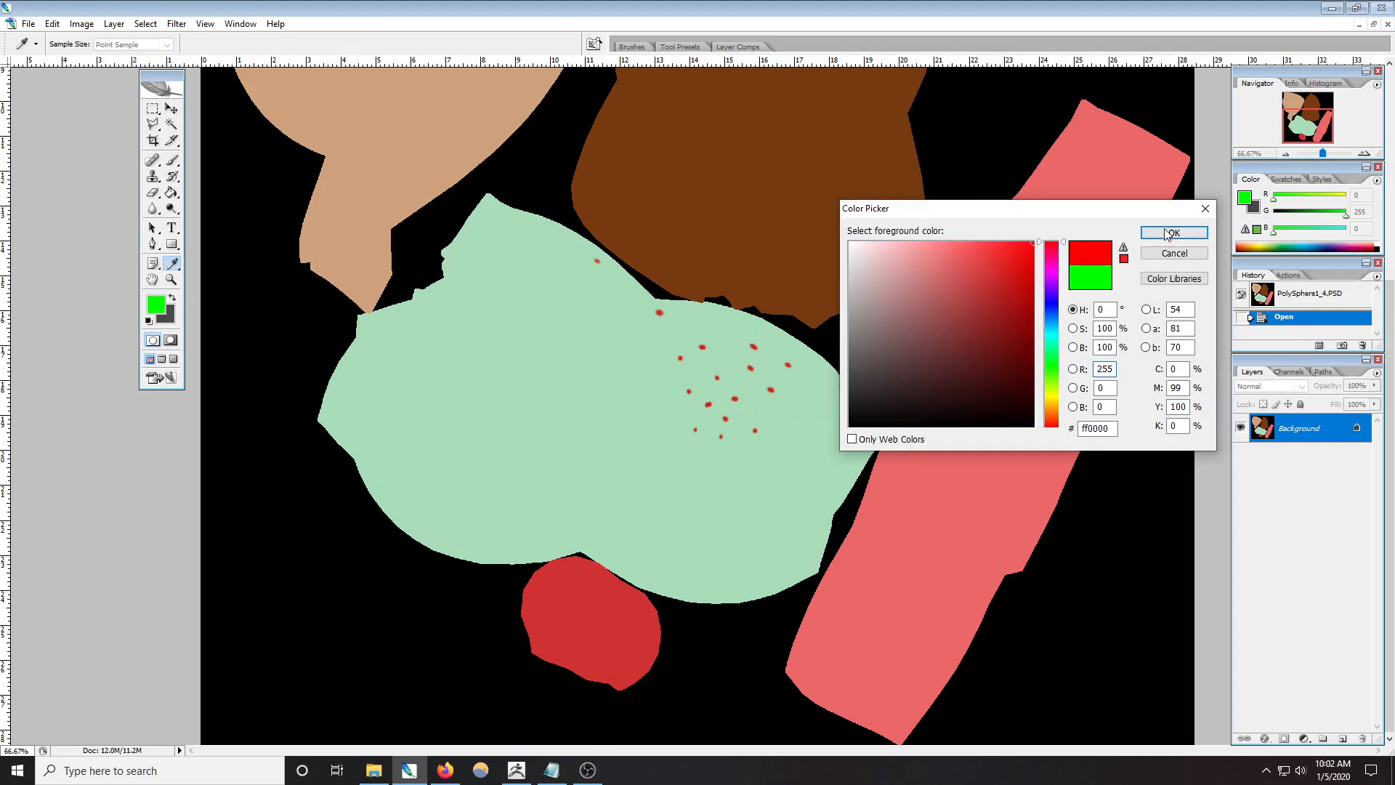
{"action": "left_click", "coordinate": [1148, 233]}
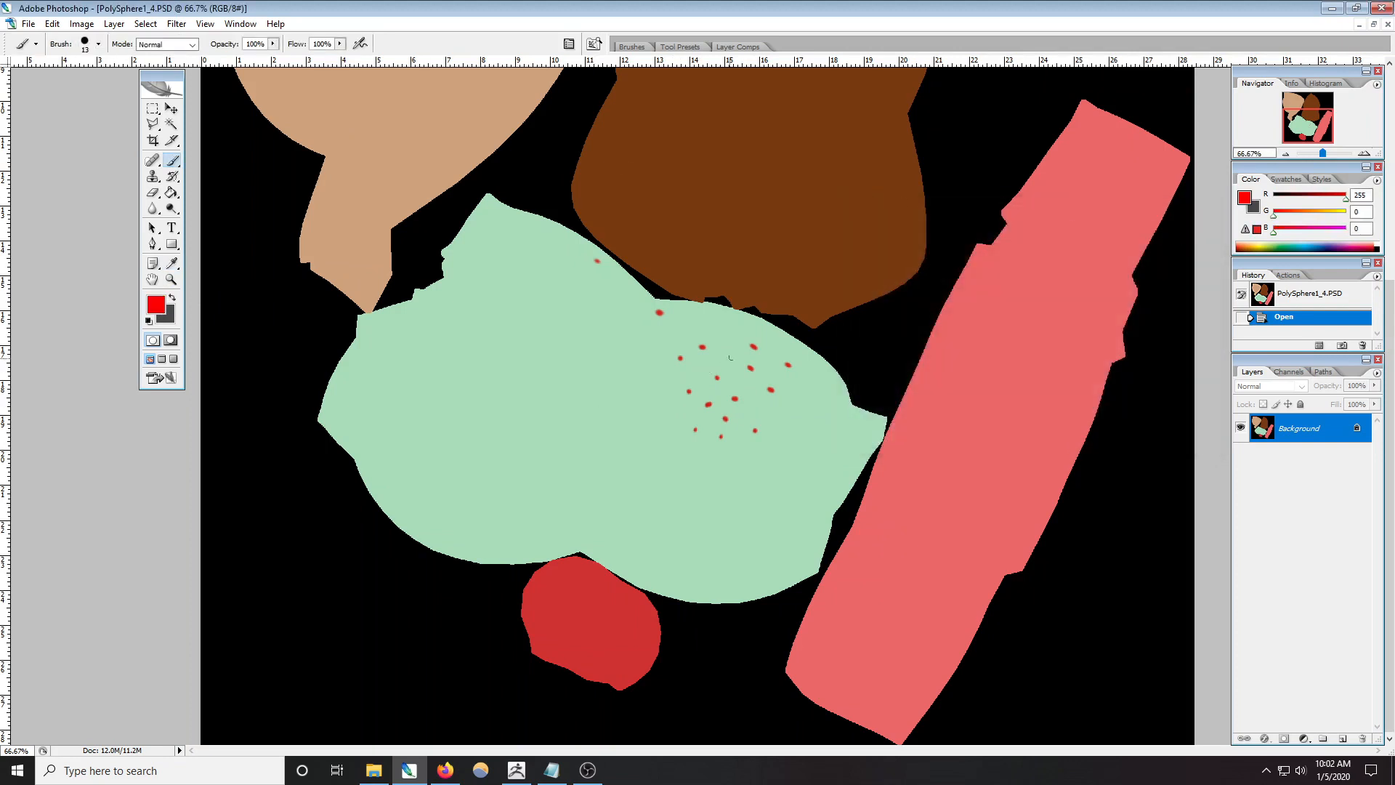
{"action": "mouse_move", "coordinate": [700, 363]}
{"action": "left_mouse_down"}
{"action": "mouse_move", "coordinate": [756, 416]}
{"action": "mouse_move", "coordinate": [710, 470]}
{"action": "mouse_move", "coordinate": [561, 427]}
{"action": "mouse_move", "coordinate": [451, 461]}
{"action": "mouse_move", "coordinate": [422, 356]}
{"action": "mouse_move", "coordinate": [490, 293]}
{"action": "mouse_move", "coordinate": [590, 364]}
{"action": "mouse_move", "coordinate": [625, 466]}
{"action": "mouse_move", "coordinate": [577, 489]}
{"action": "mouse_move", "coordinate": [629, 517]}
{"action": "left_mouse_up"}
{"action": "left_click", "coordinate": [28, 24]}
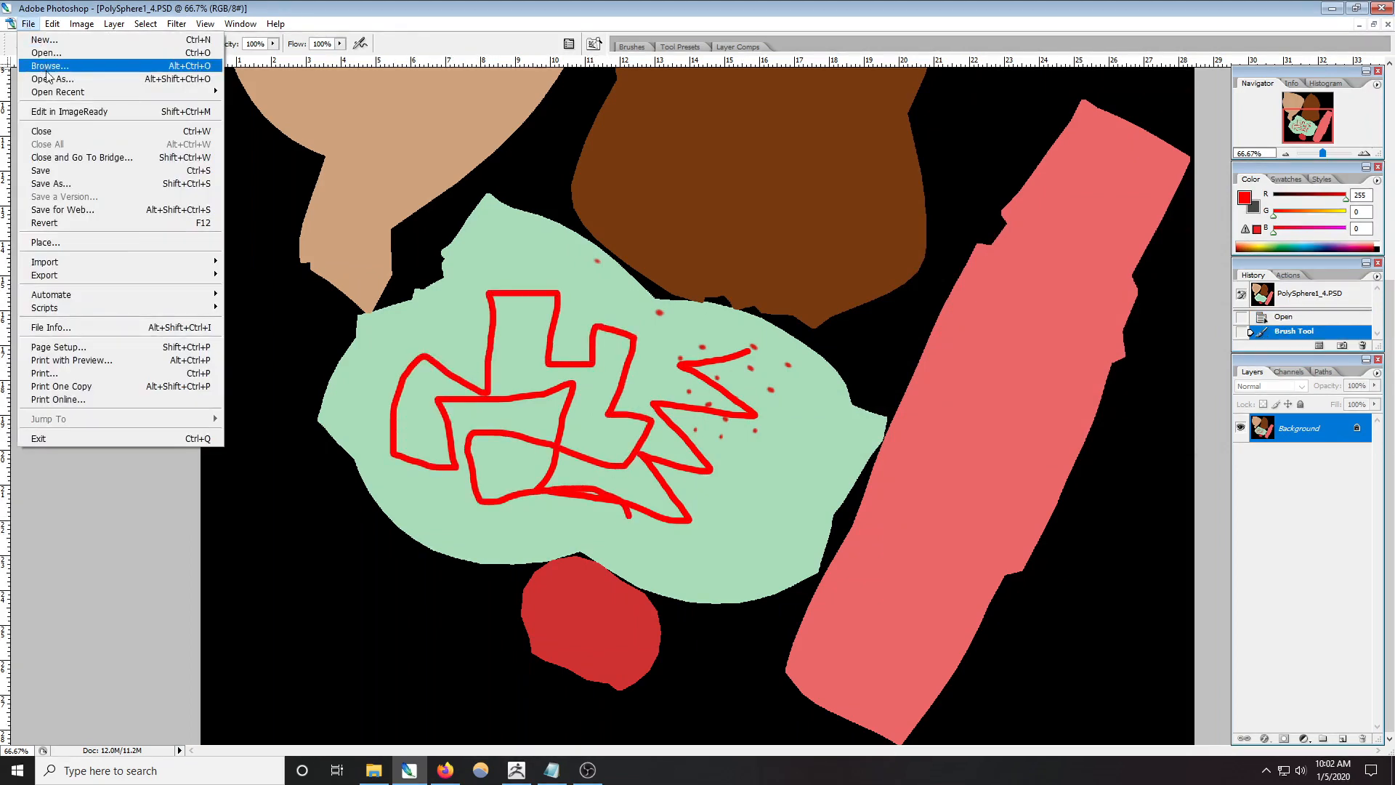
{"action": "left_click", "coordinate": [62, 175]}
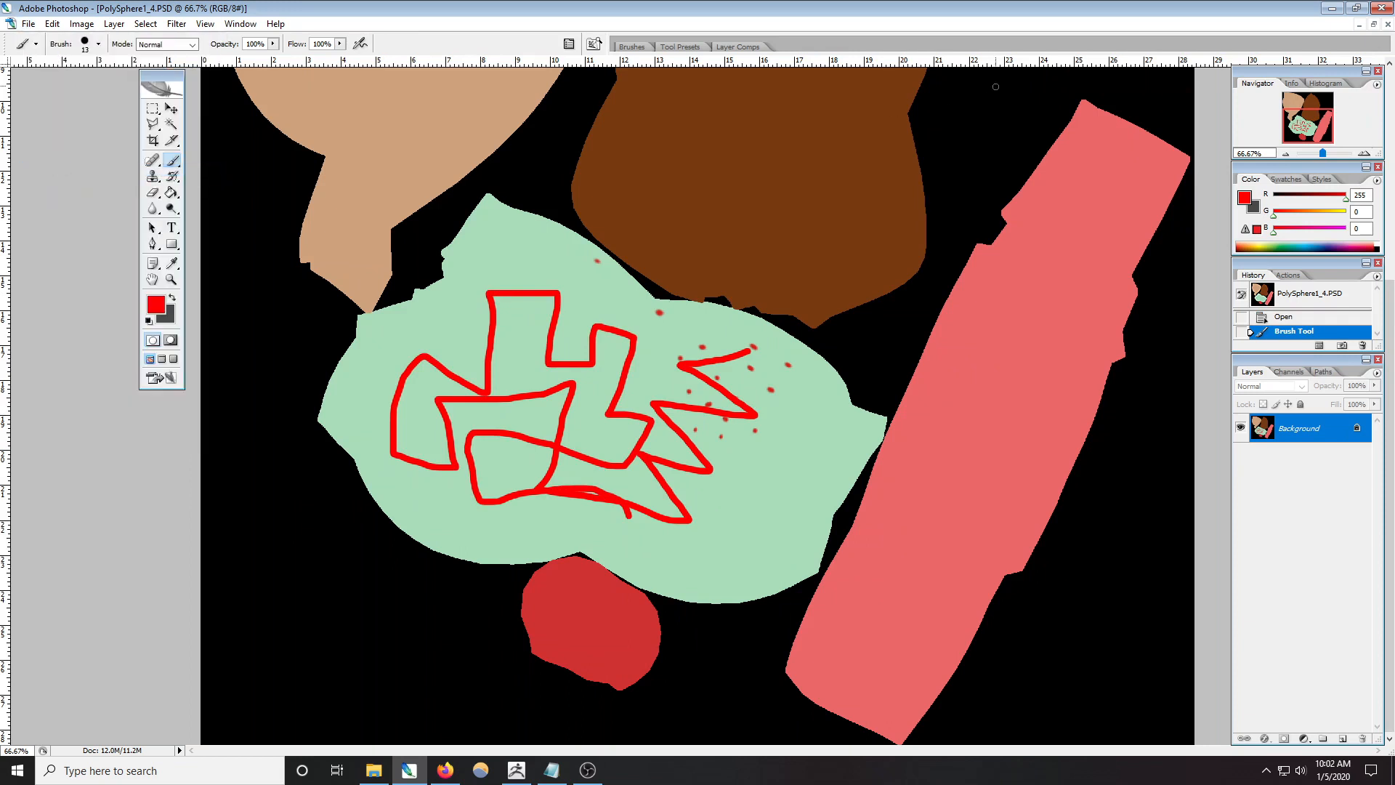
- Switch back to ZBrush and import the edited PolySphere1_4 image from the Desktop as a texture
{"action": "left_click", "coordinate": [1382, 8]}
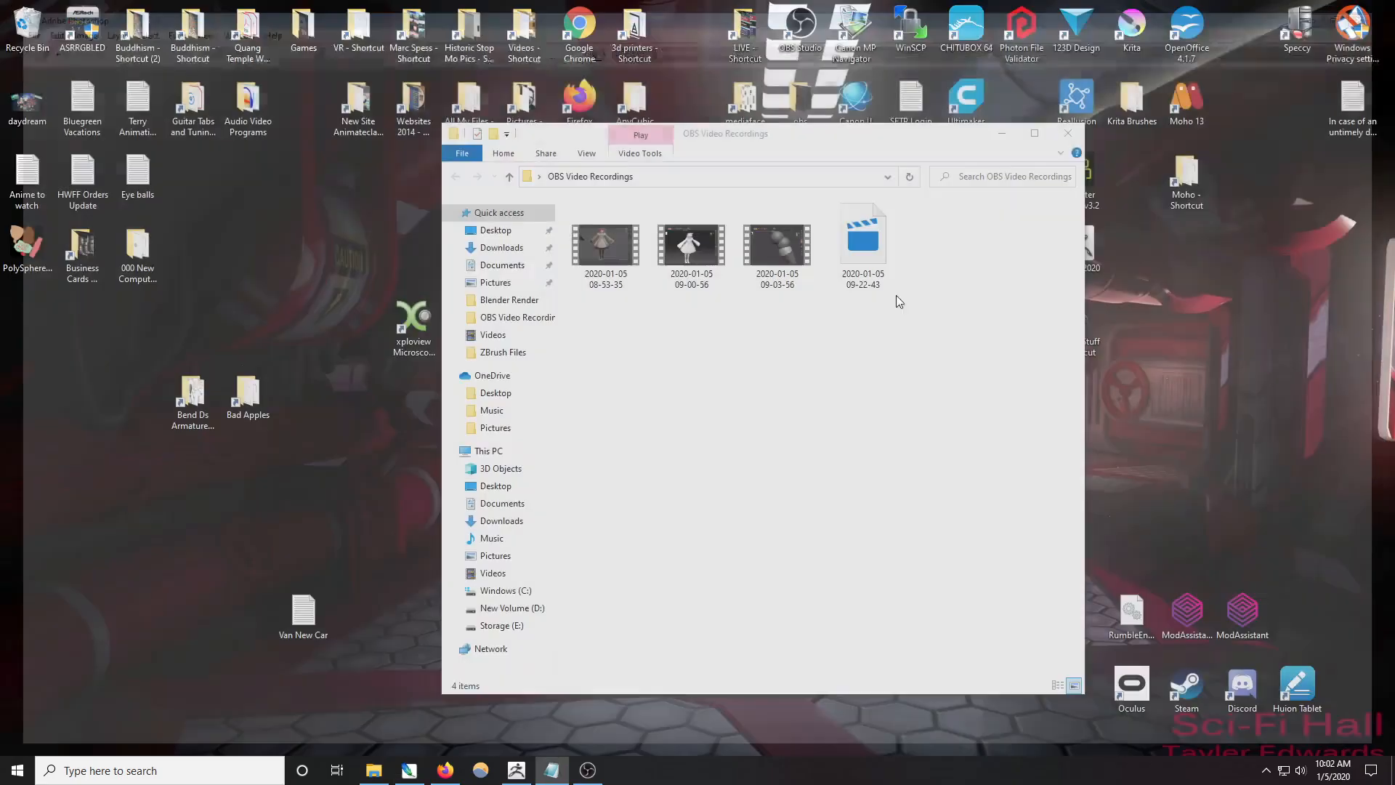
{"action": "left_click", "coordinate": [516, 770]}
{"action": "left_click", "coordinate": [64, 333]}
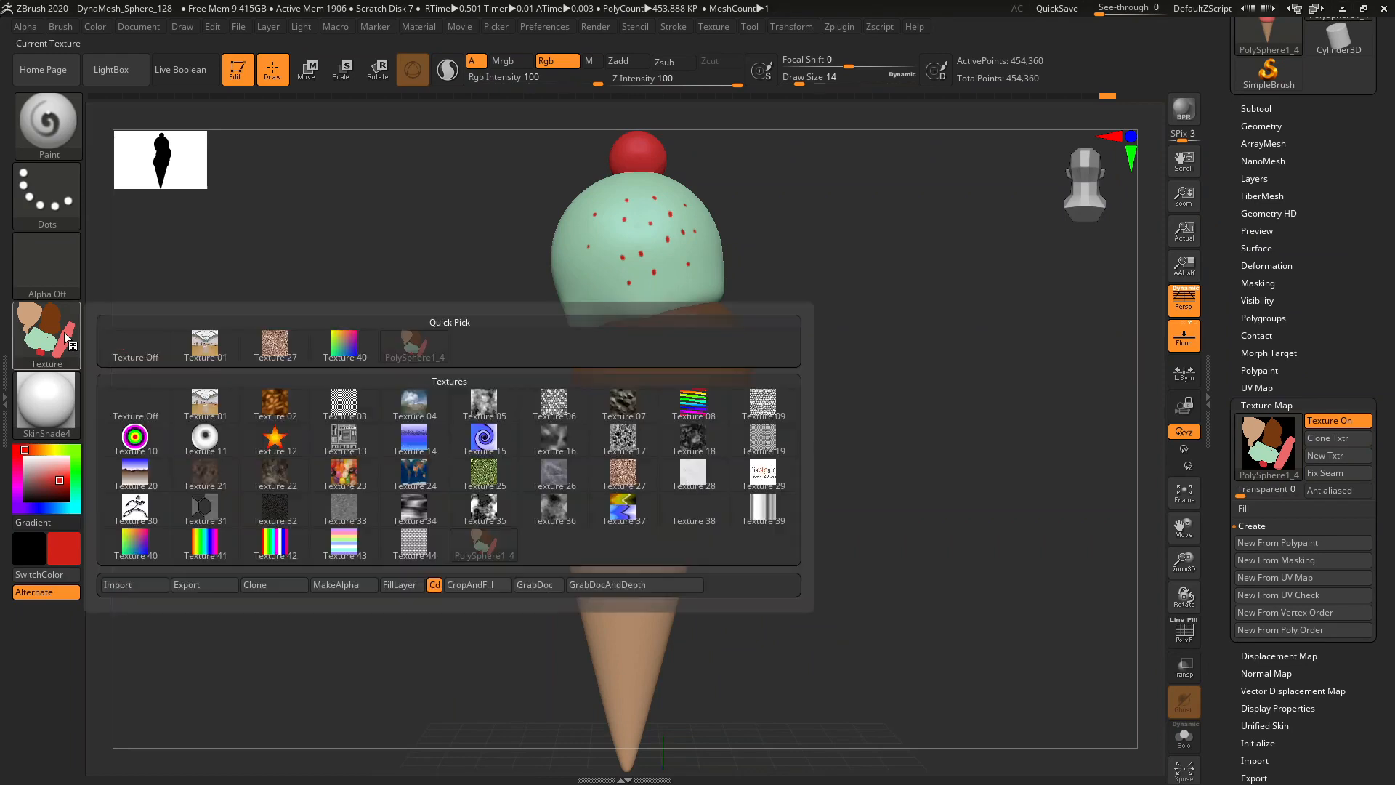
{"action": "mouse_move", "coordinate": [33, 335]}
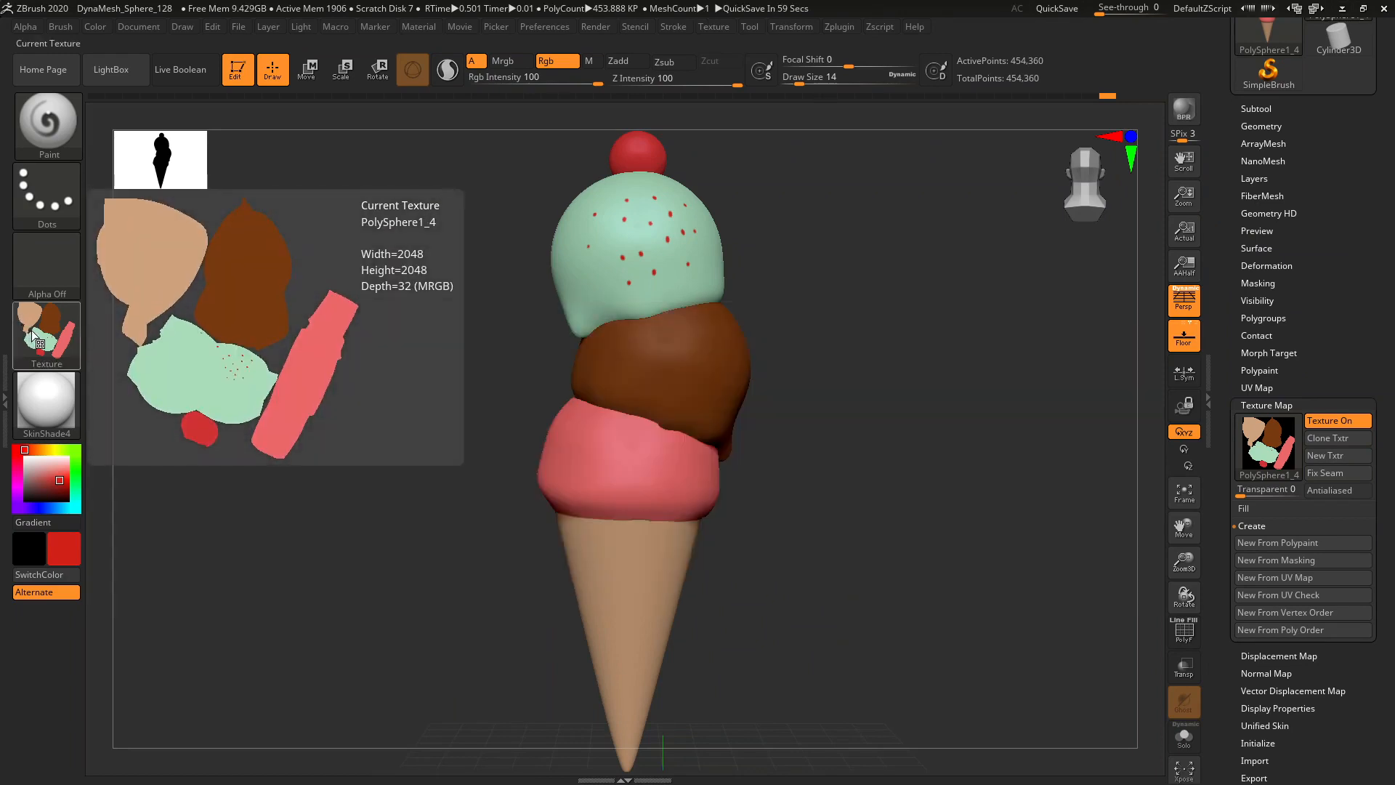
{"action": "left_click", "coordinate": [32, 336]}
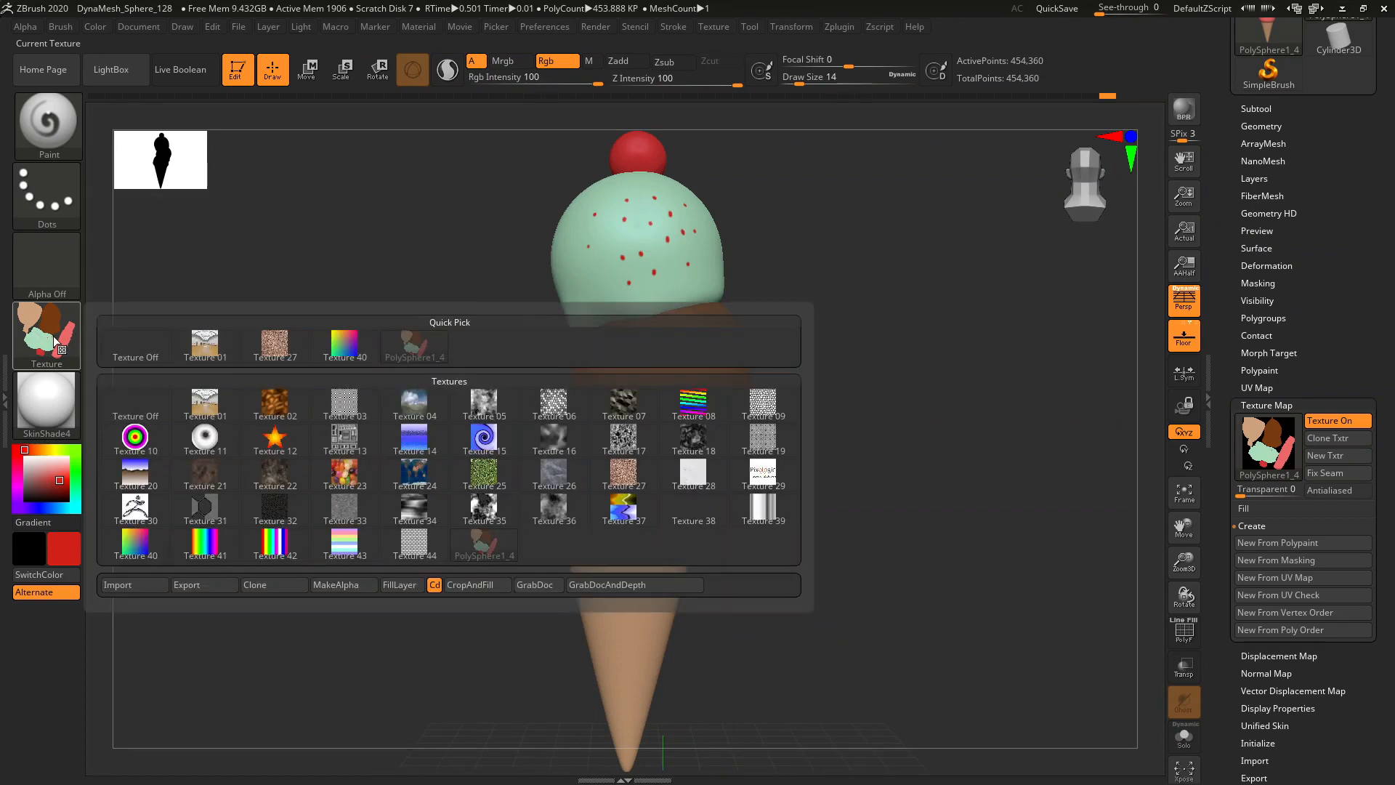
{"action": "left_click", "coordinate": [140, 587]}
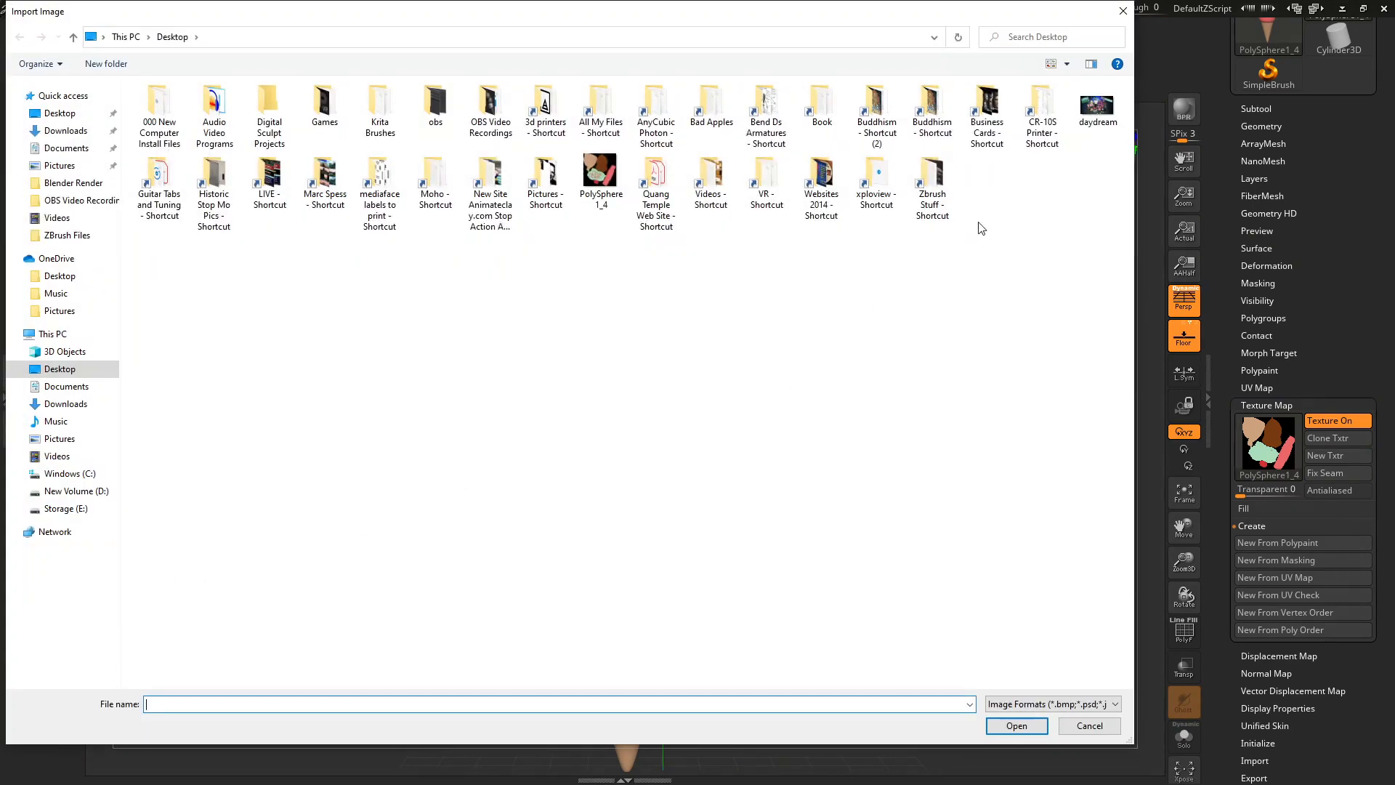
{"action": "left_click", "coordinate": [607, 173]}
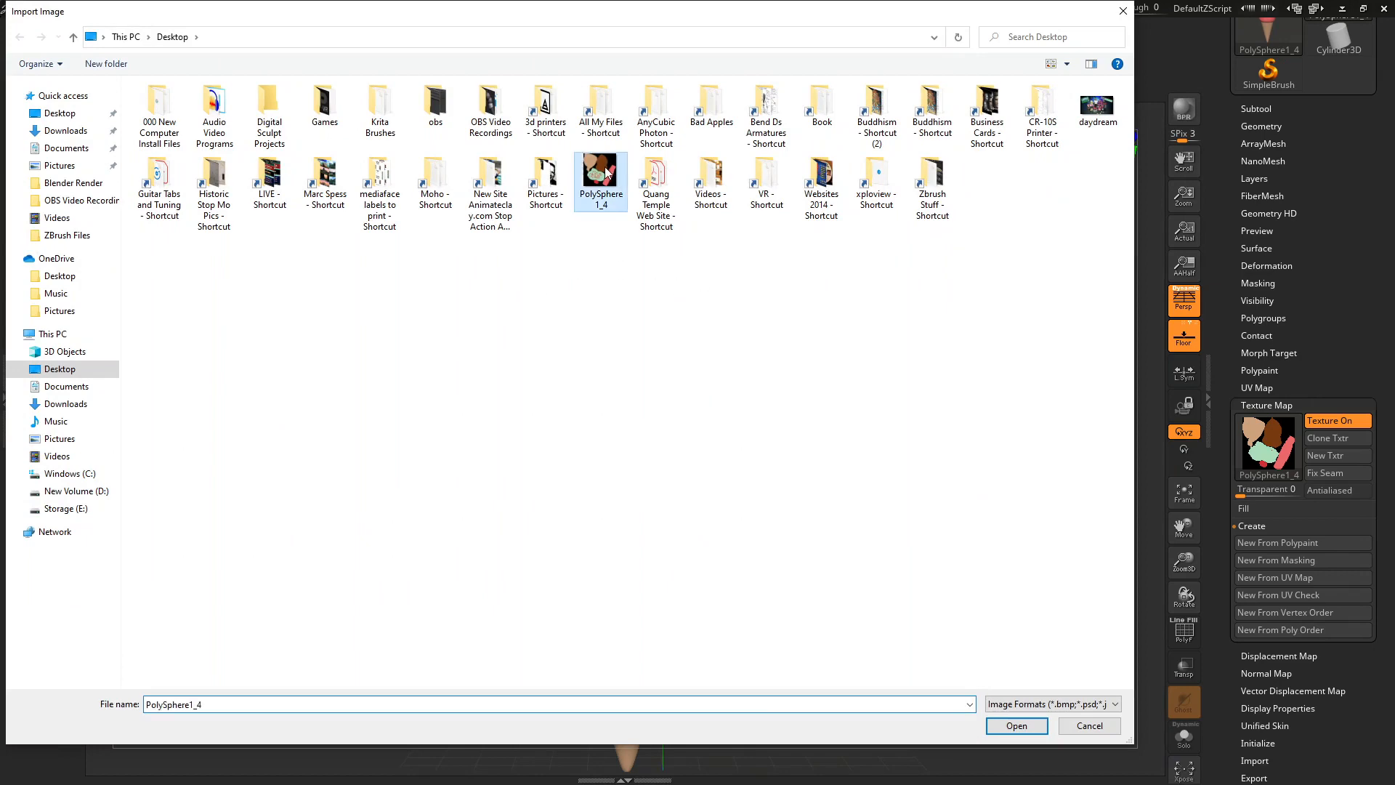
{"action": "double_click", "coordinate": [600, 173]}
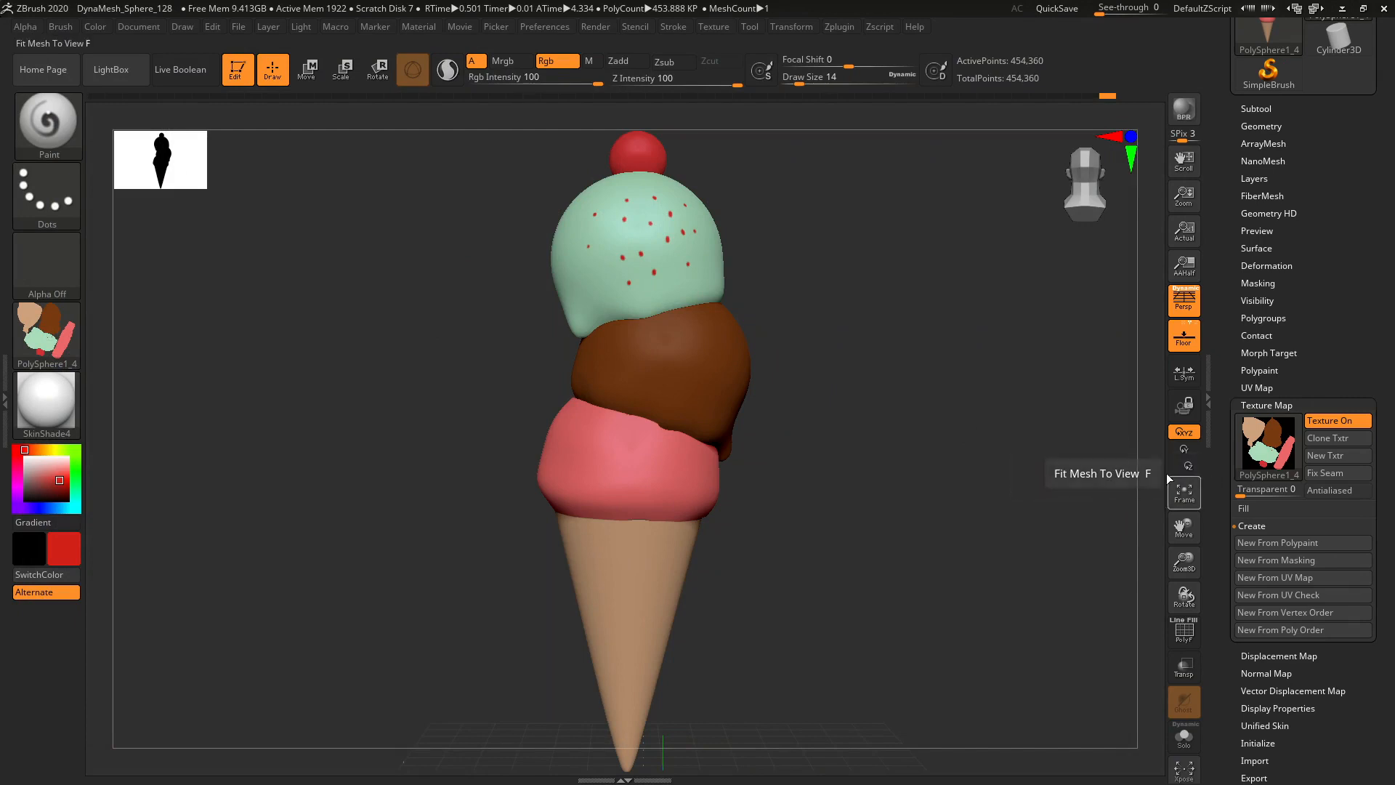
- Assign the imported PolySphere1_4 texture with the red zigzag lines as the model's texture map and inspect the scoops
{"action": "left_click", "coordinate": [77, 340]}
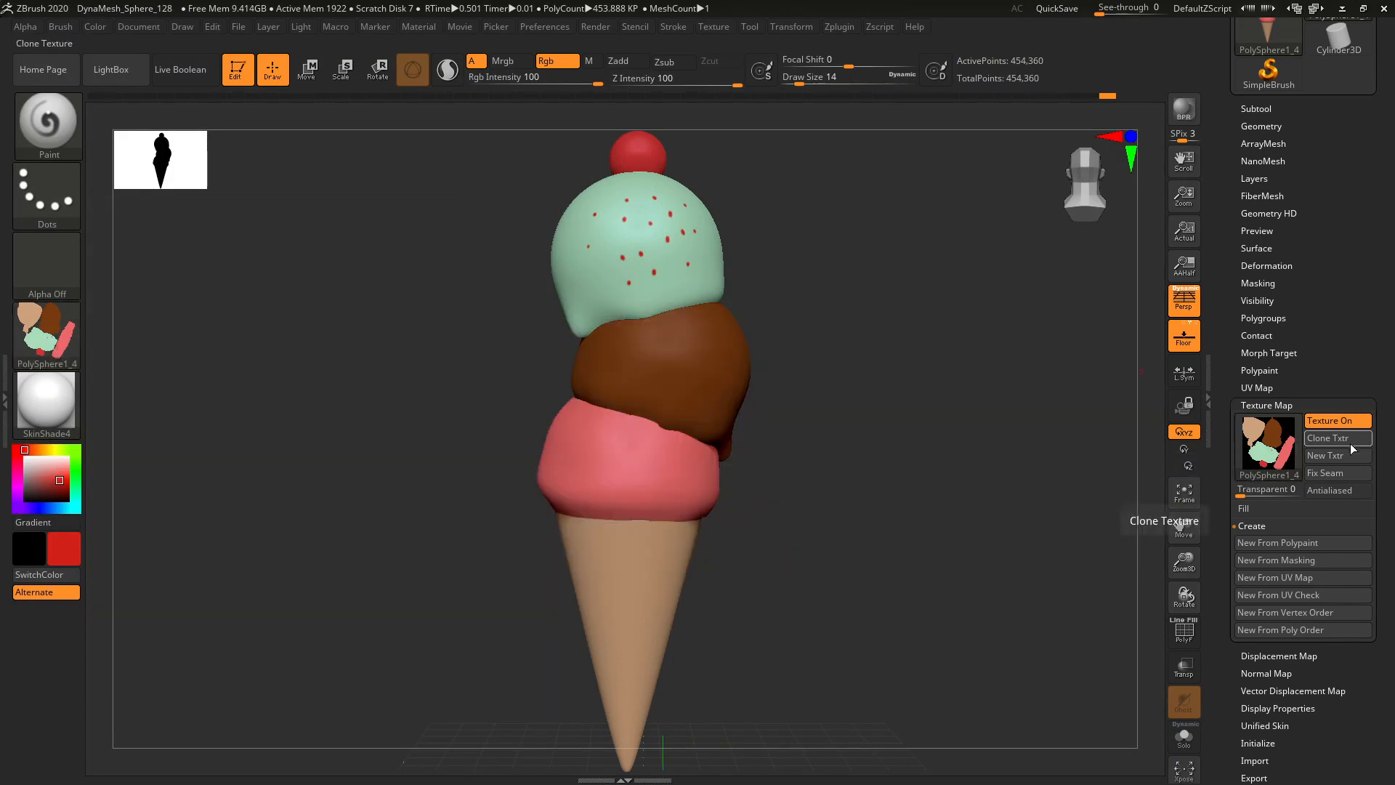
{"action": "left_click", "coordinate": [1284, 456]}
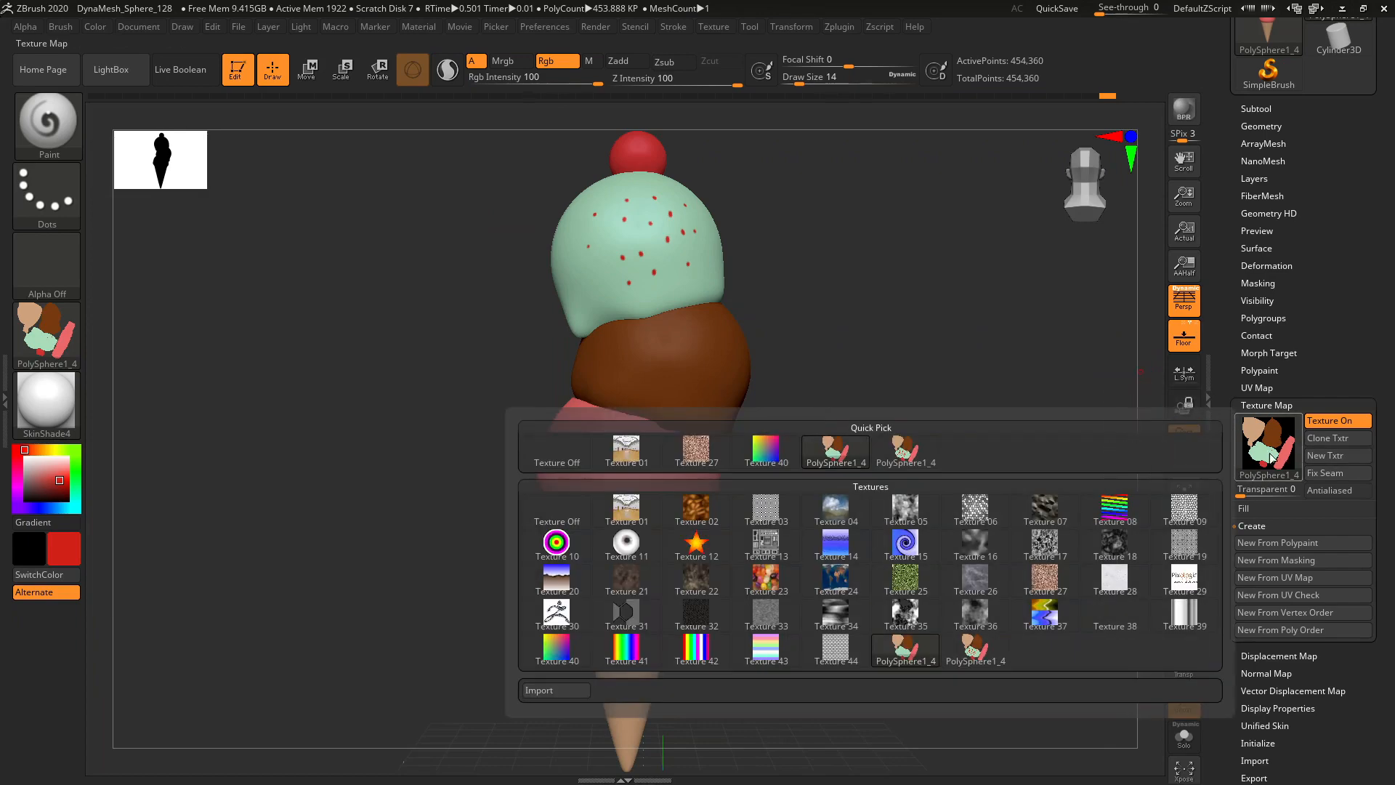
{"action": "mouse_move", "coordinate": [937, 456]}
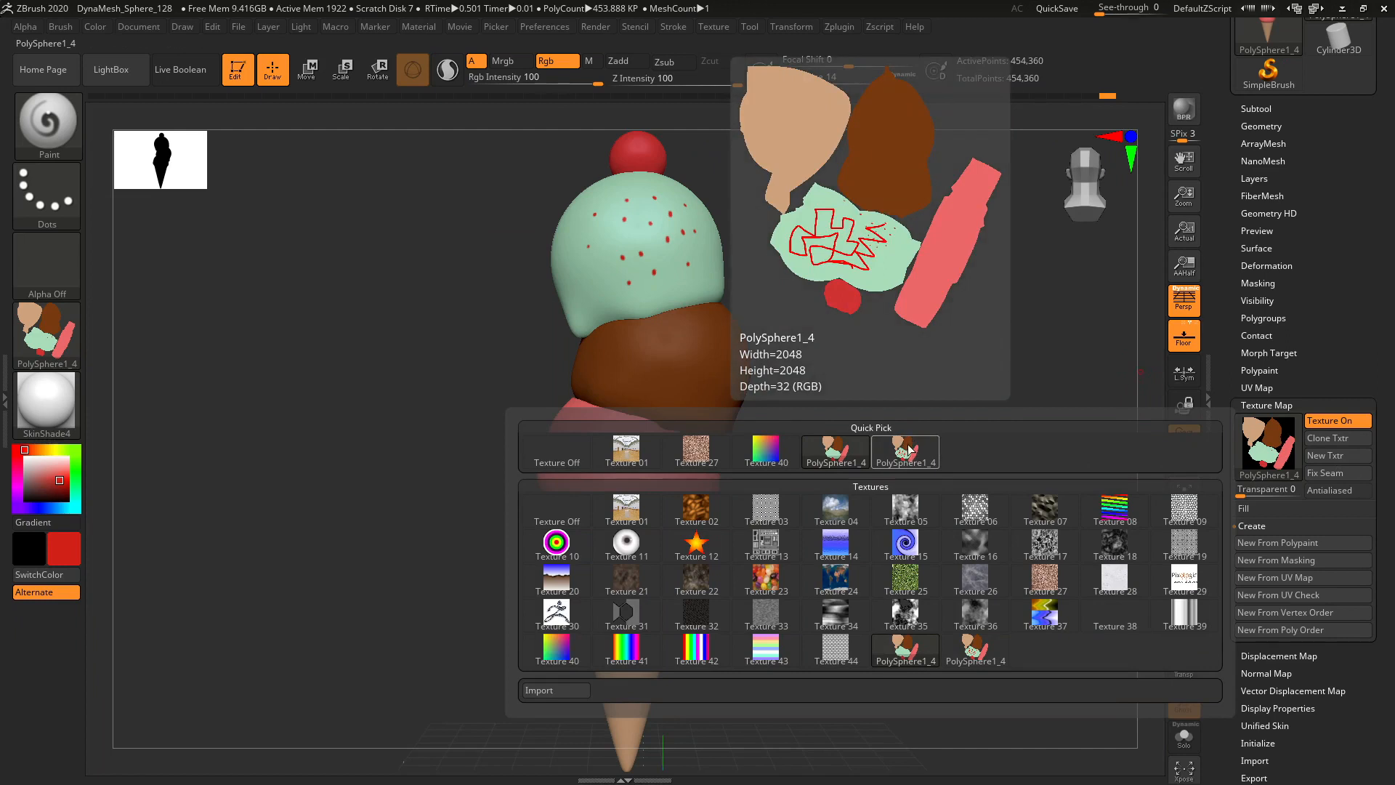
{"action": "left_click", "coordinate": [905, 454]}
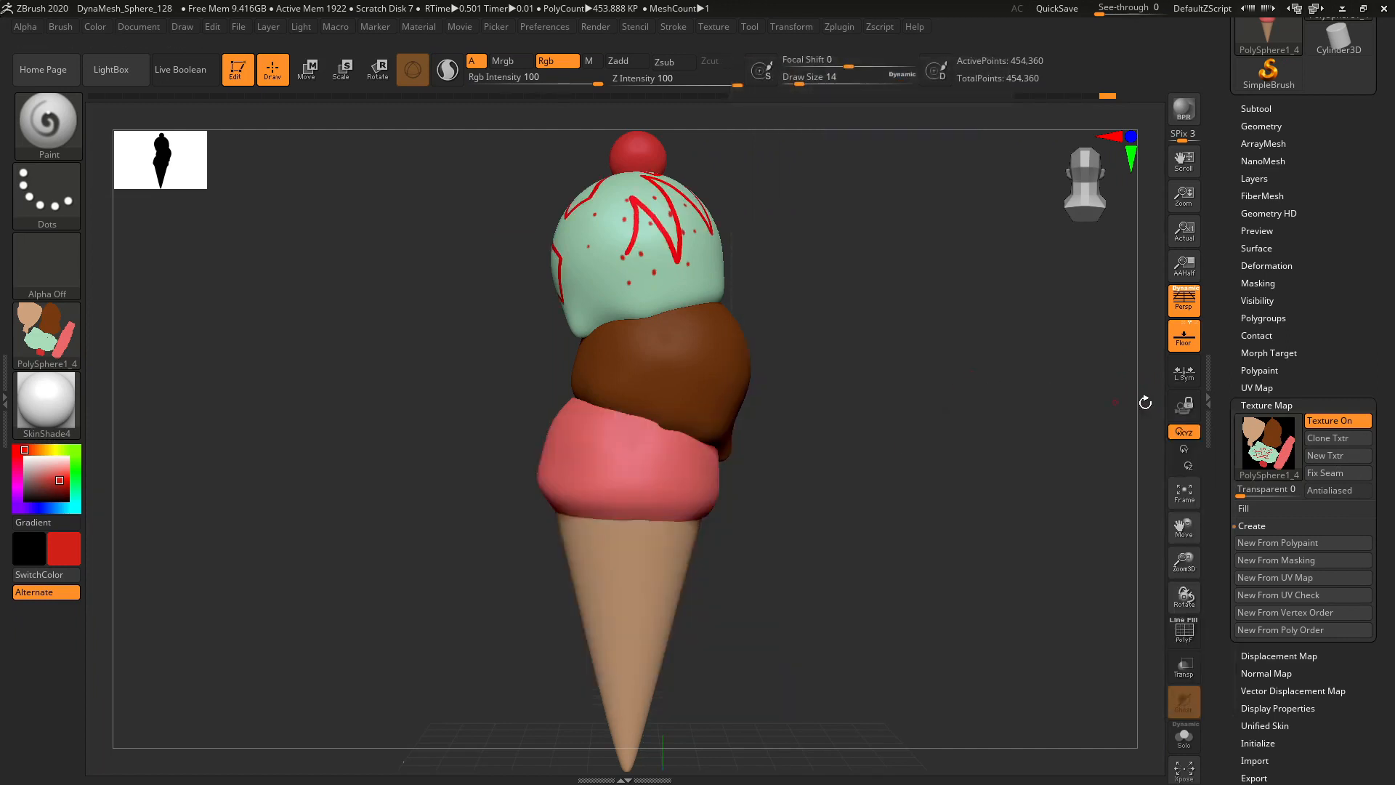
{"action": "left_click_drag", "start_coordinate": [1146, 403], "coordinate": [1208, 486]}
{"action": "left_click_drag", "start_coordinate": [1153, 399], "coordinate": [1119, 421]}
{"action": "left_click_drag", "start_coordinate": [1184, 559], "coordinate": [1184, 592]}
{"action": "left_click_drag", "start_coordinate": [1153, 477], "coordinate": [1162, 458]}
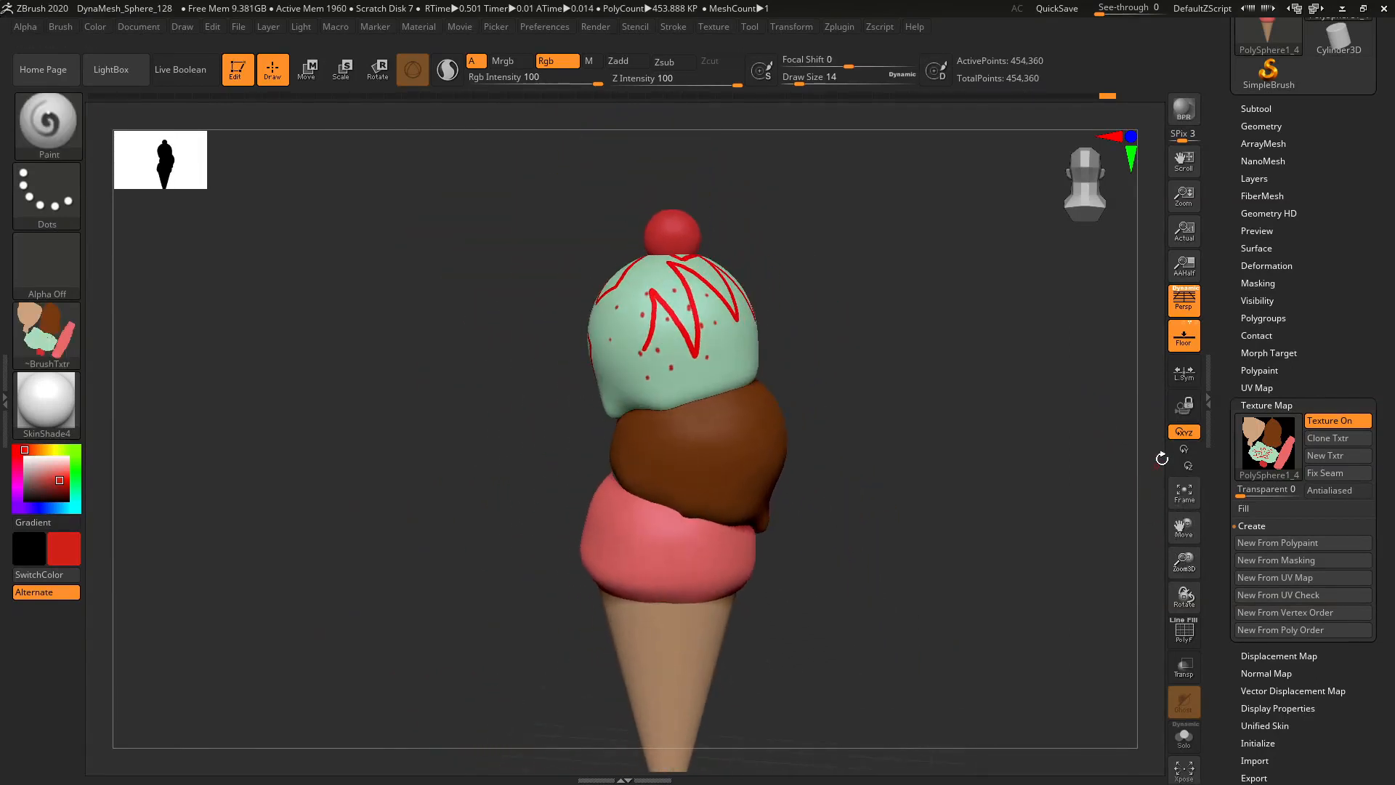
- Lower the ice cream model to subdivision level 1 and check the texture on the mint scoop up close
{"action": "left_click", "coordinate": [1265, 126]}
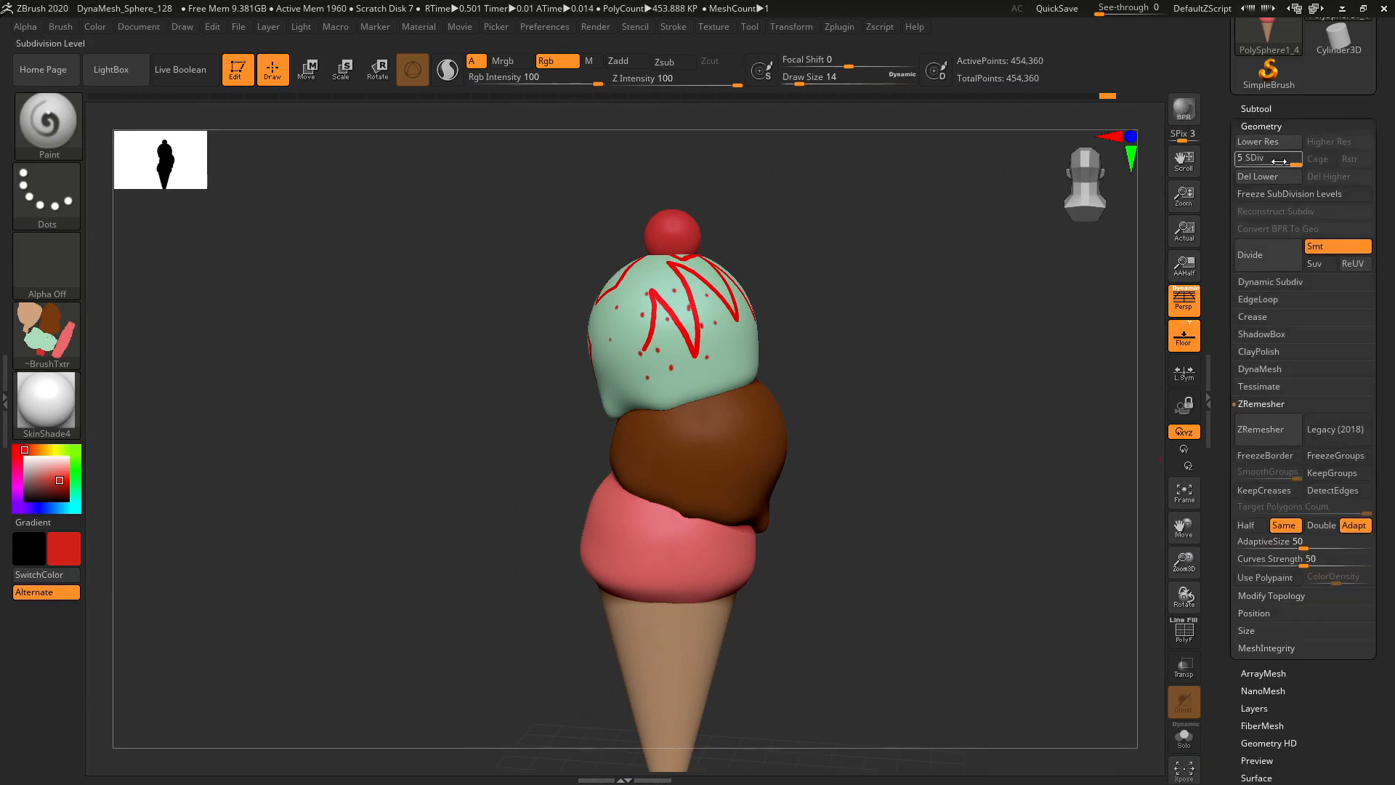
{"action": "left_click_drag", "start_coordinate": [1296, 163], "coordinate": [1236, 166]}
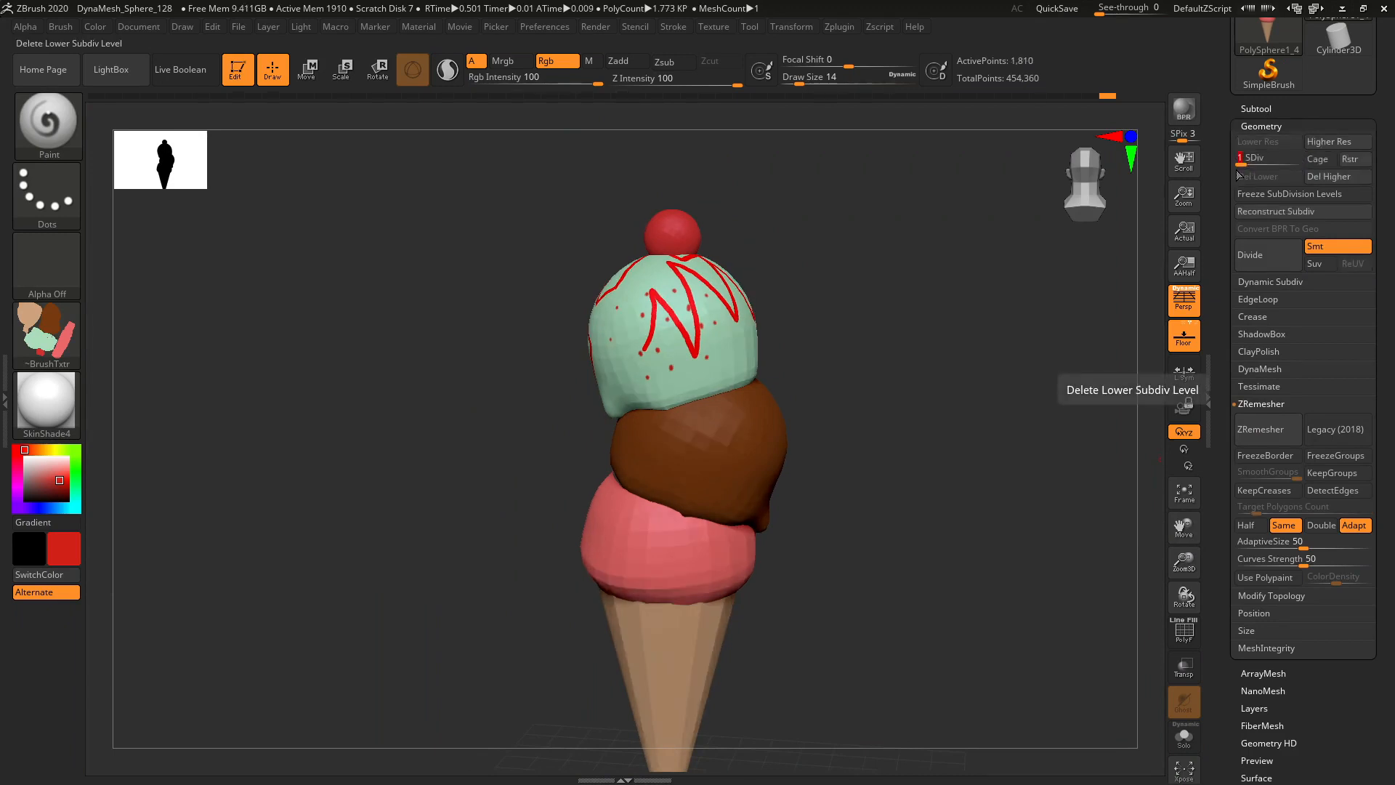
{"action": "left_click_drag", "start_coordinate": [1149, 341], "coordinate": [1149, 396]}
{"action": "left_click_drag", "start_coordinate": [1187, 568], "coordinate": [1185, 543]}
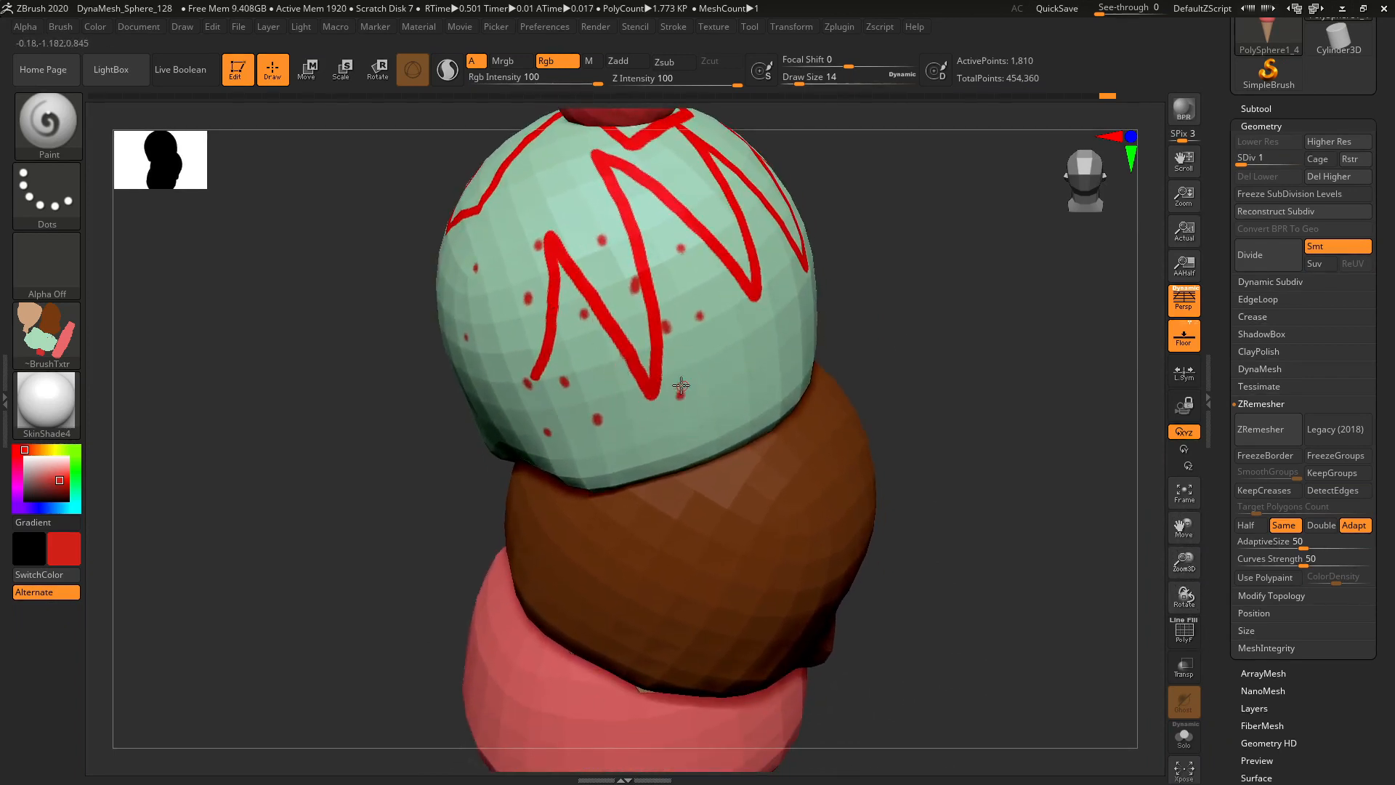
{"action": "left_click_drag", "start_coordinate": [1184, 528], "coordinate": [1189, 609]}
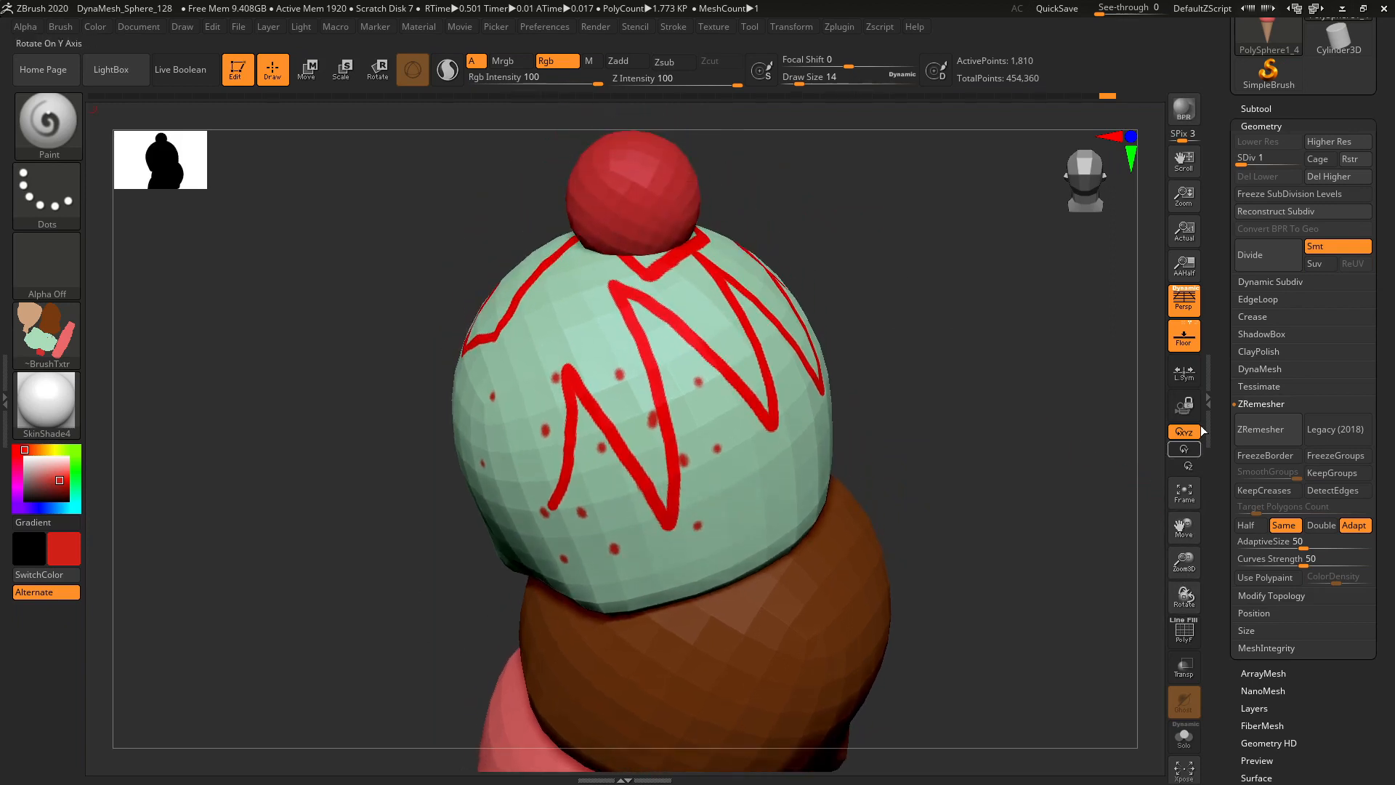
- Export the low-resolution mesh to the Desktop as the OBJ file "ice cream"
{"action": "left_click", "coordinate": [751, 28]}
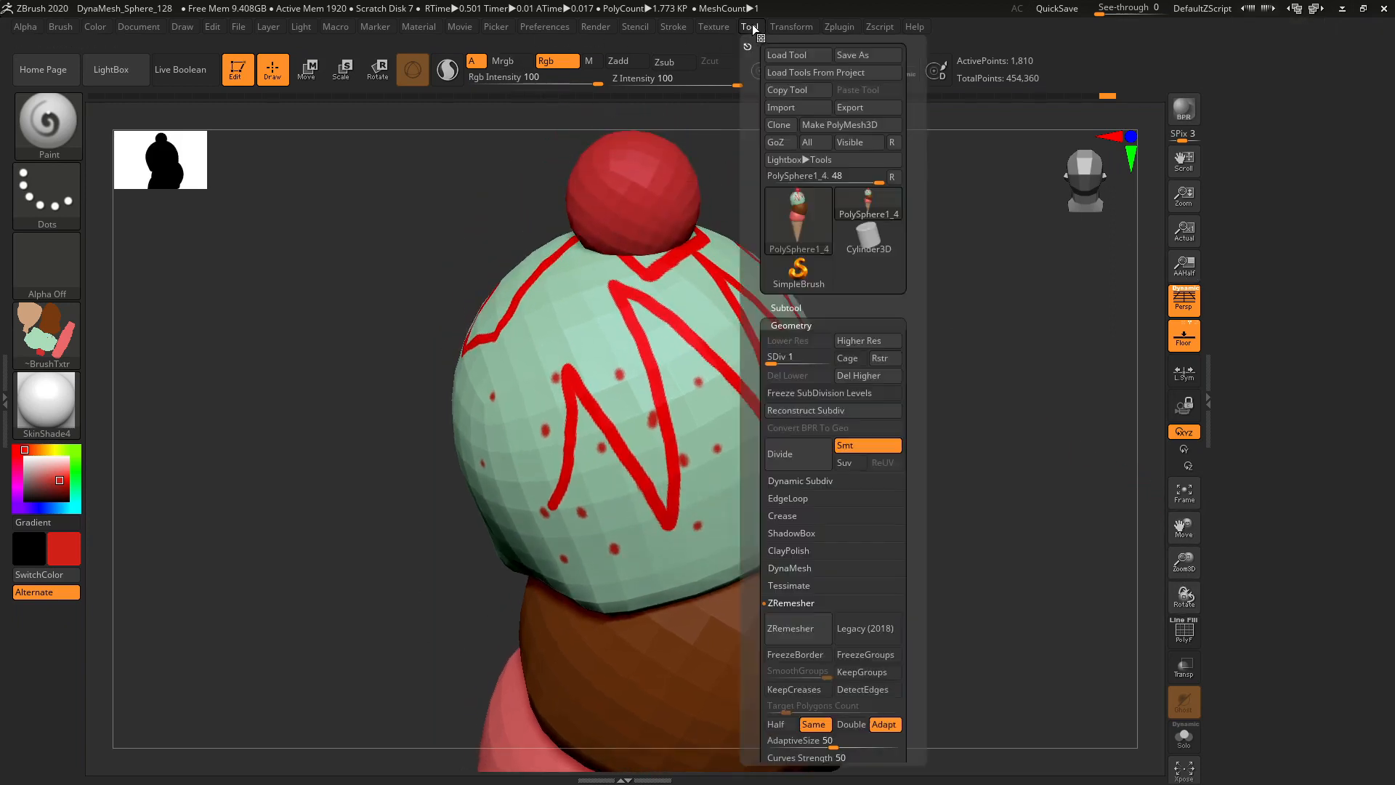
{"action": "left_click", "coordinate": [851, 107]}
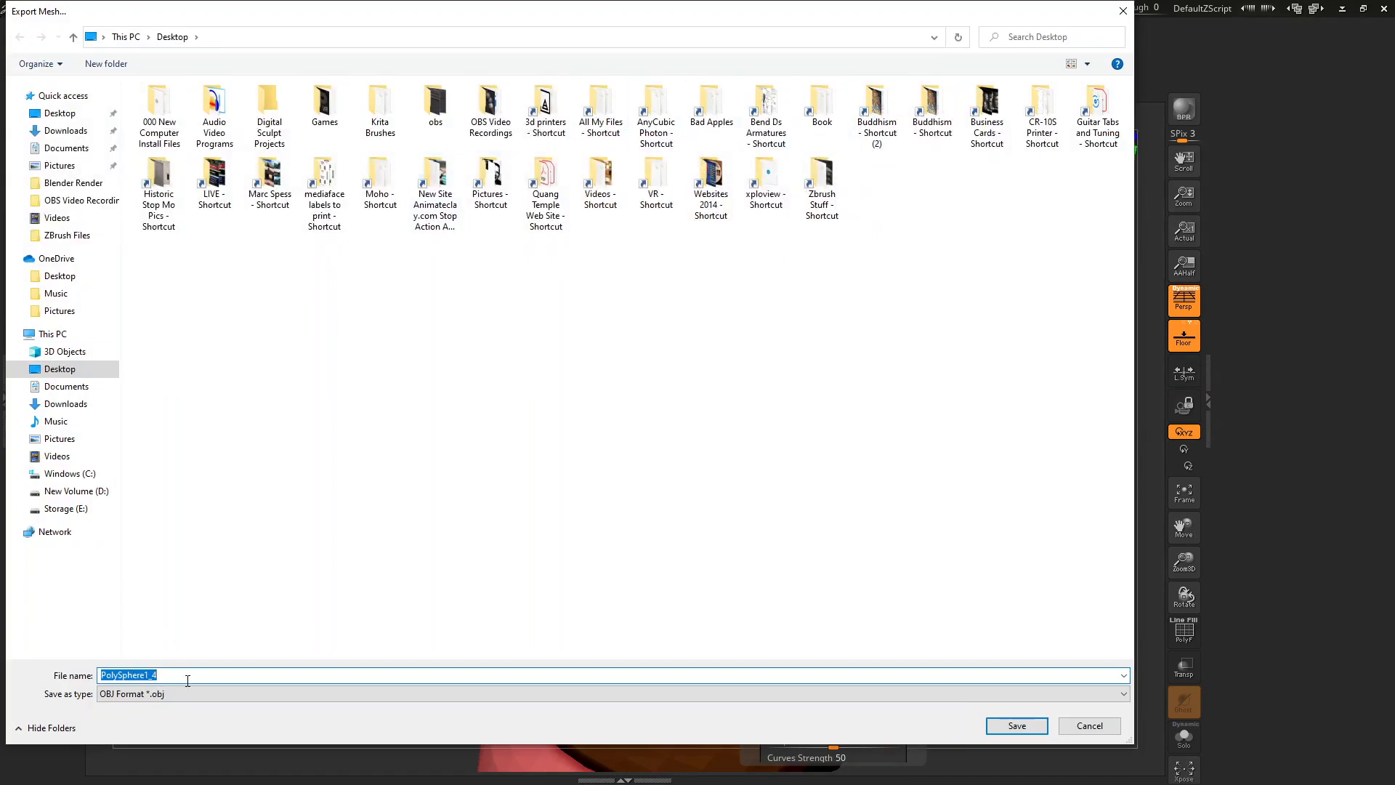
{"action": "type", "text": "ice cream"}
{"action": "key", "text": "Return"}
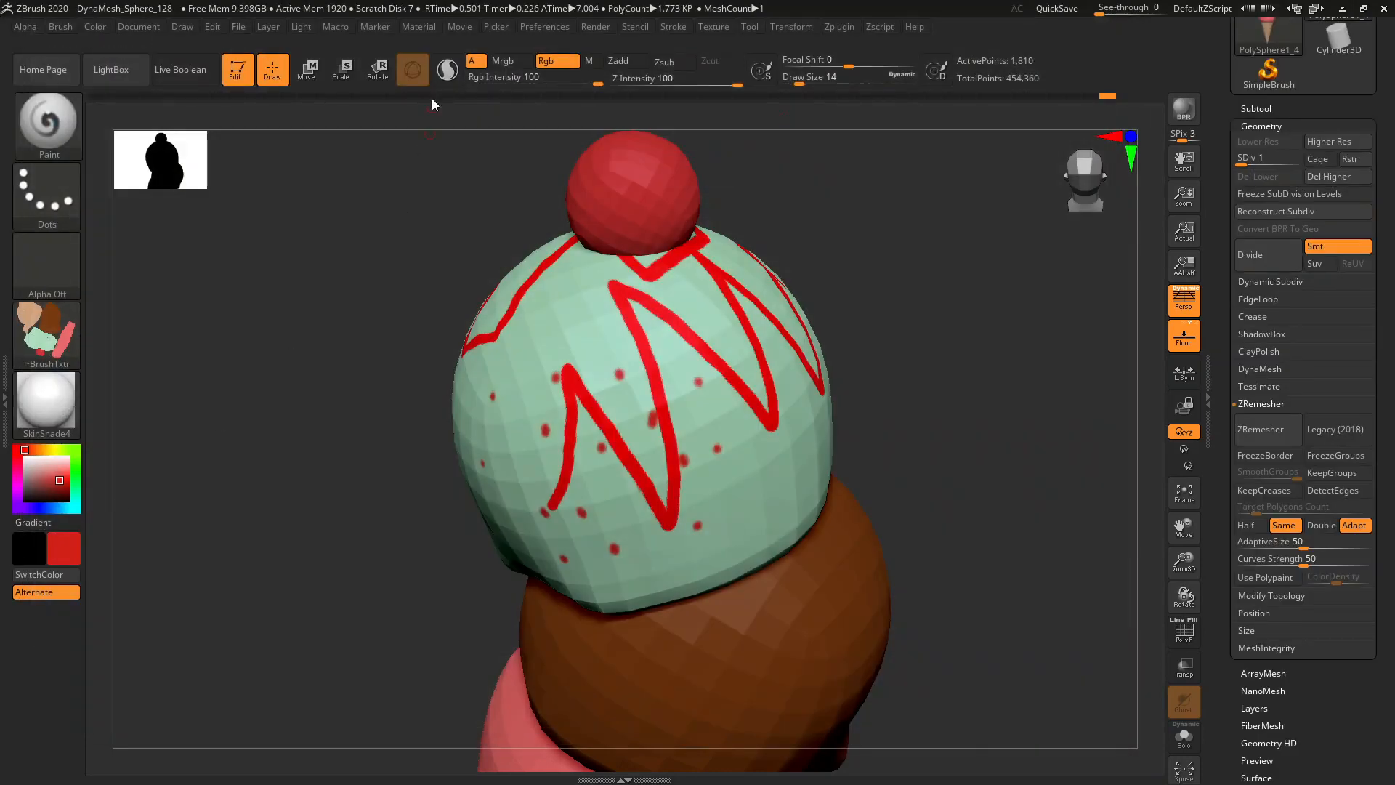
- Arrange the exported ice cream texture, OBJ and MTL files in a row on the Windows desktop, with the PolySphere1_4 image below them
{"action": "left_click", "coordinate": [1343, 9]}
{"action": "left_click_drag", "start_coordinate": [29, 324], "coordinate": [86, 469]}
{"action": "left_click_drag", "start_coordinate": [33, 392], "coordinate": [140, 472]}
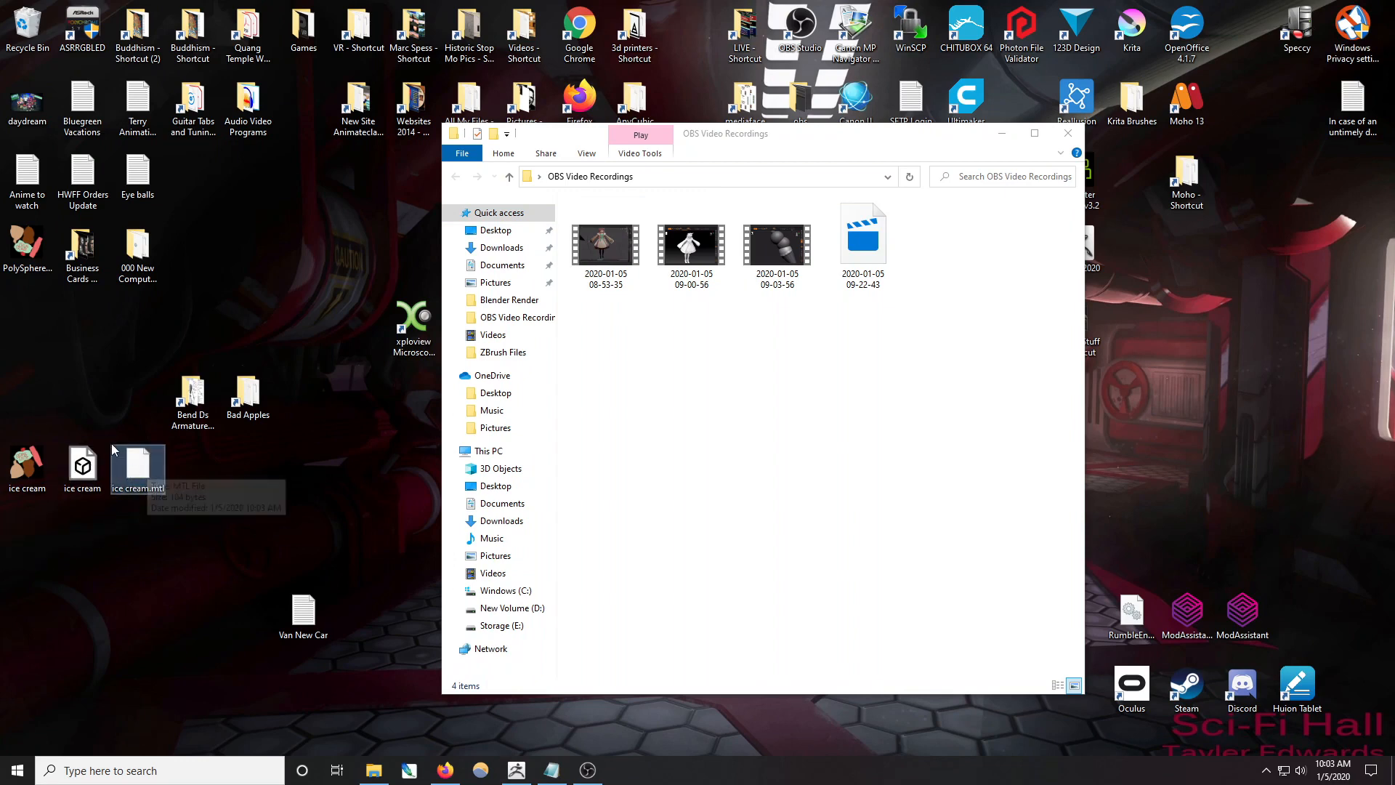
{"action": "left_click", "coordinate": [82, 465]}
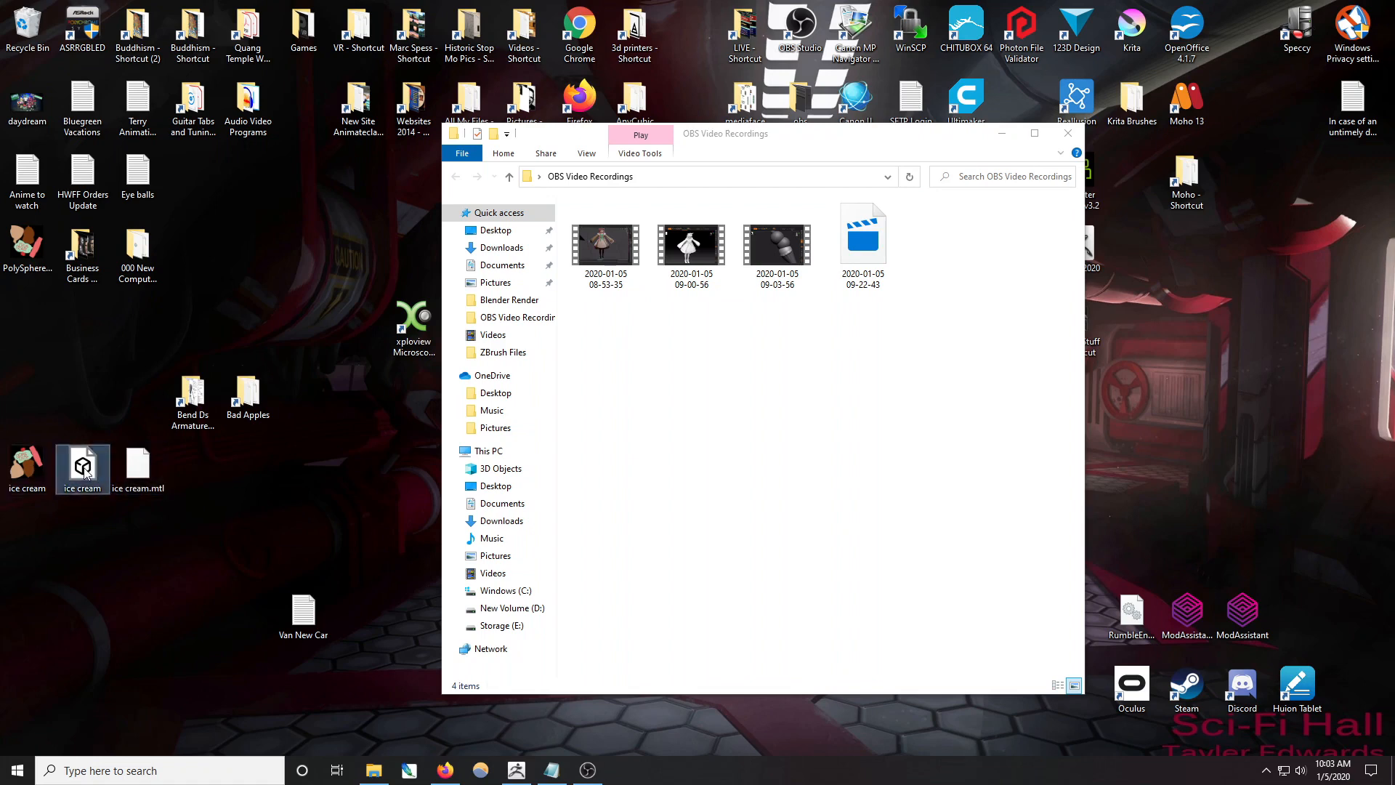
{"action": "left_click", "coordinate": [4, 472]}
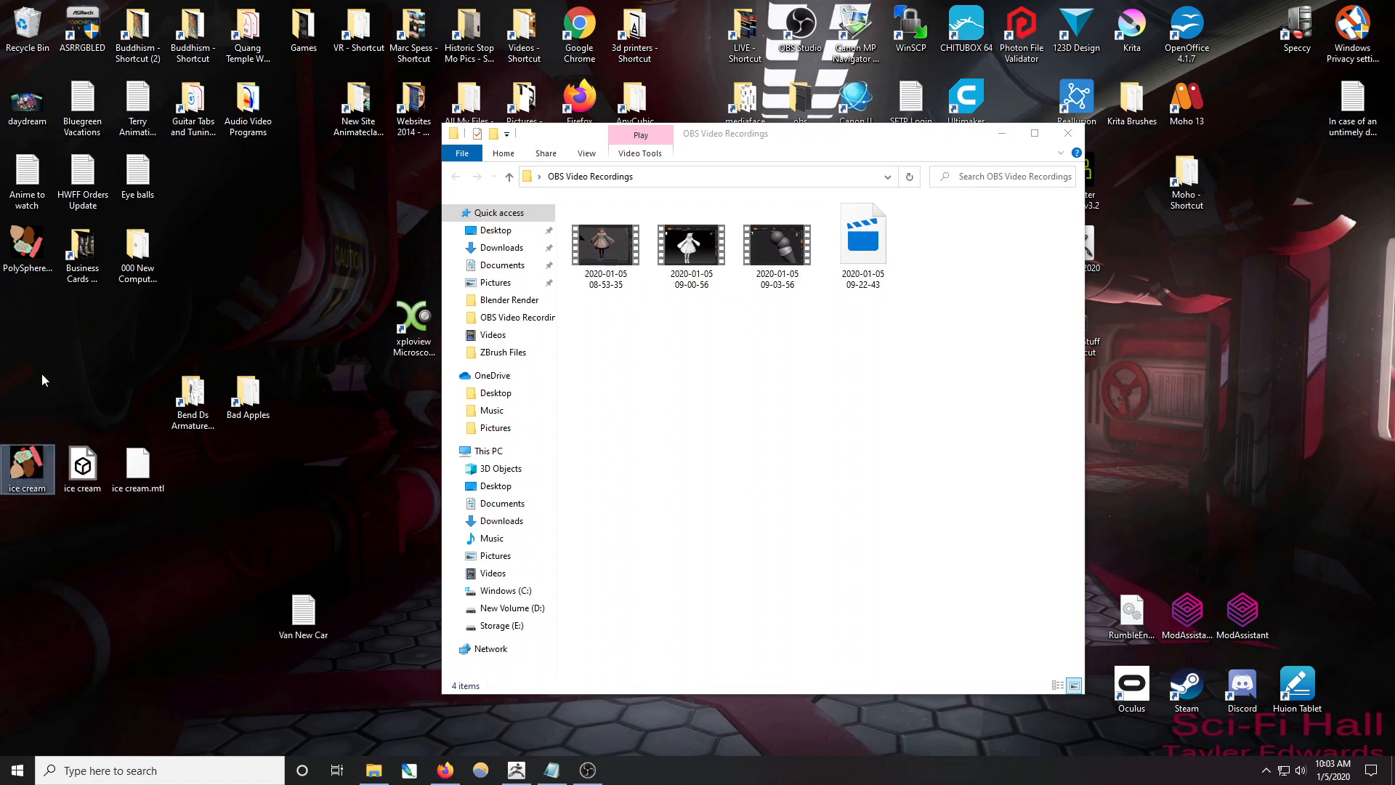
{"action": "left_click_drag", "start_coordinate": [26, 251], "coordinate": [26, 545]}
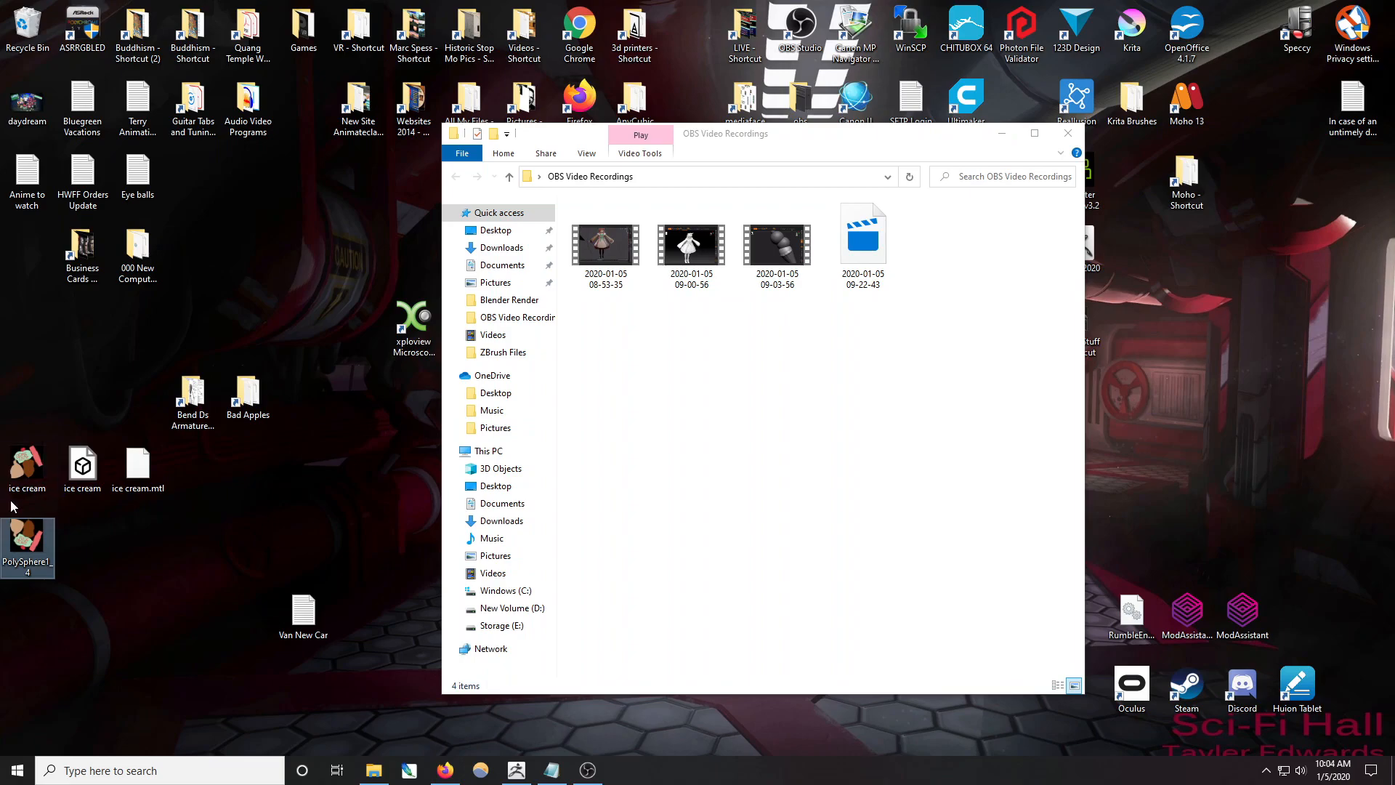
- Open ice cream.OBJ in 3D Viewer and examine the textured cone from several angles while rotating the light
{"action": "double_click", "coordinate": [22, 529]}
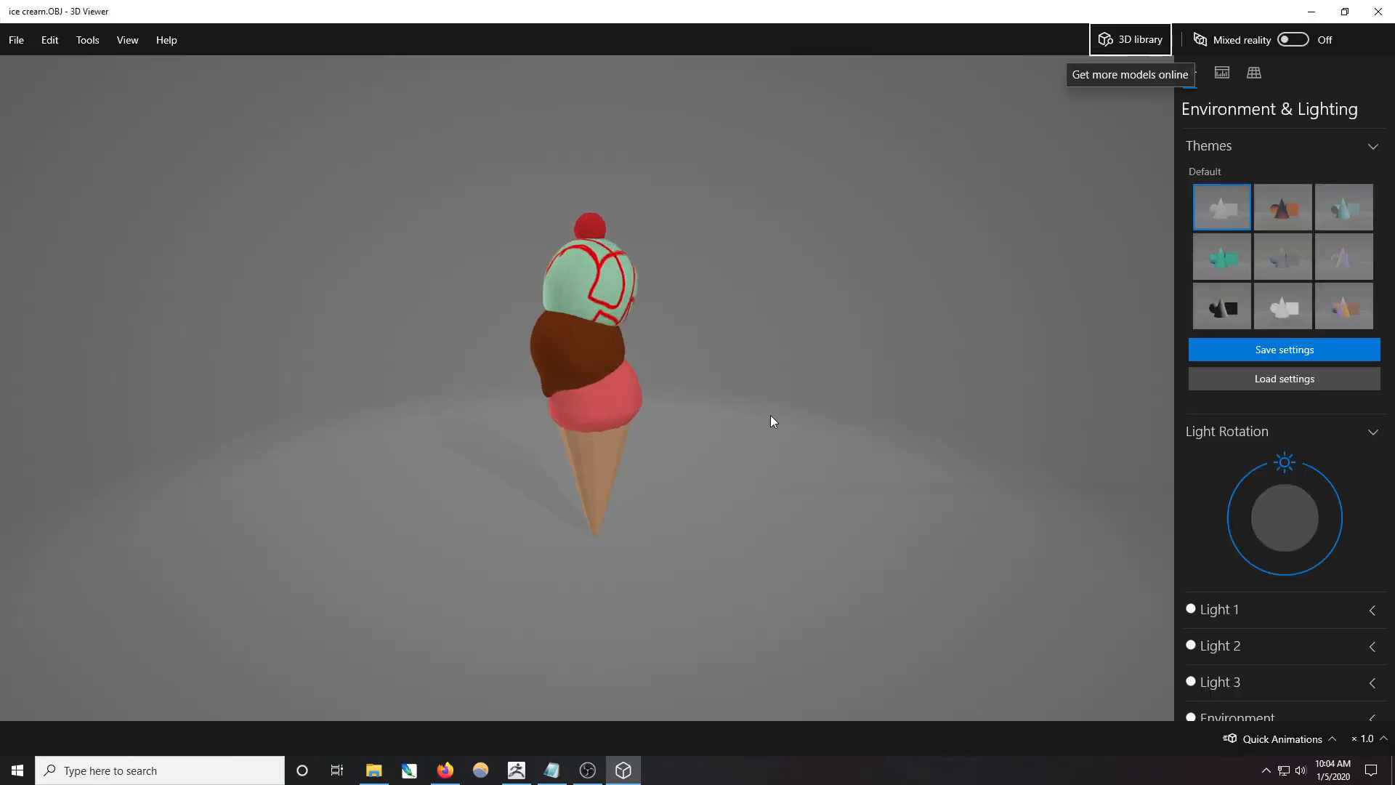
{"action": "scroll", "coordinate": [715, 338], "scroll_direction": "up", "scroll_amount": 3}
{"action": "scroll", "coordinate": [716, 337], "scroll_direction": "down", "scroll_amount": 2}
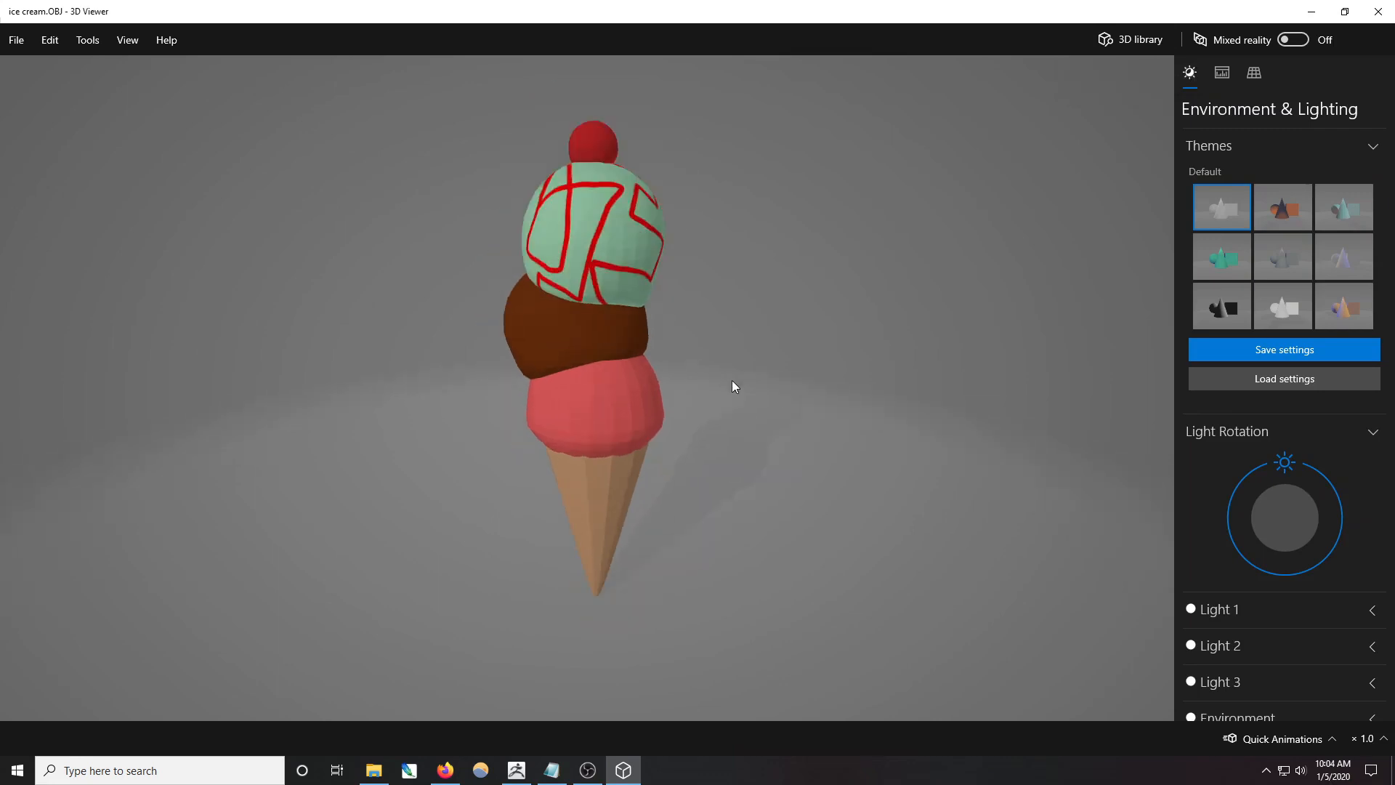
{"action": "left_click_drag", "start_coordinate": [731, 381], "coordinate": [692, 414]}
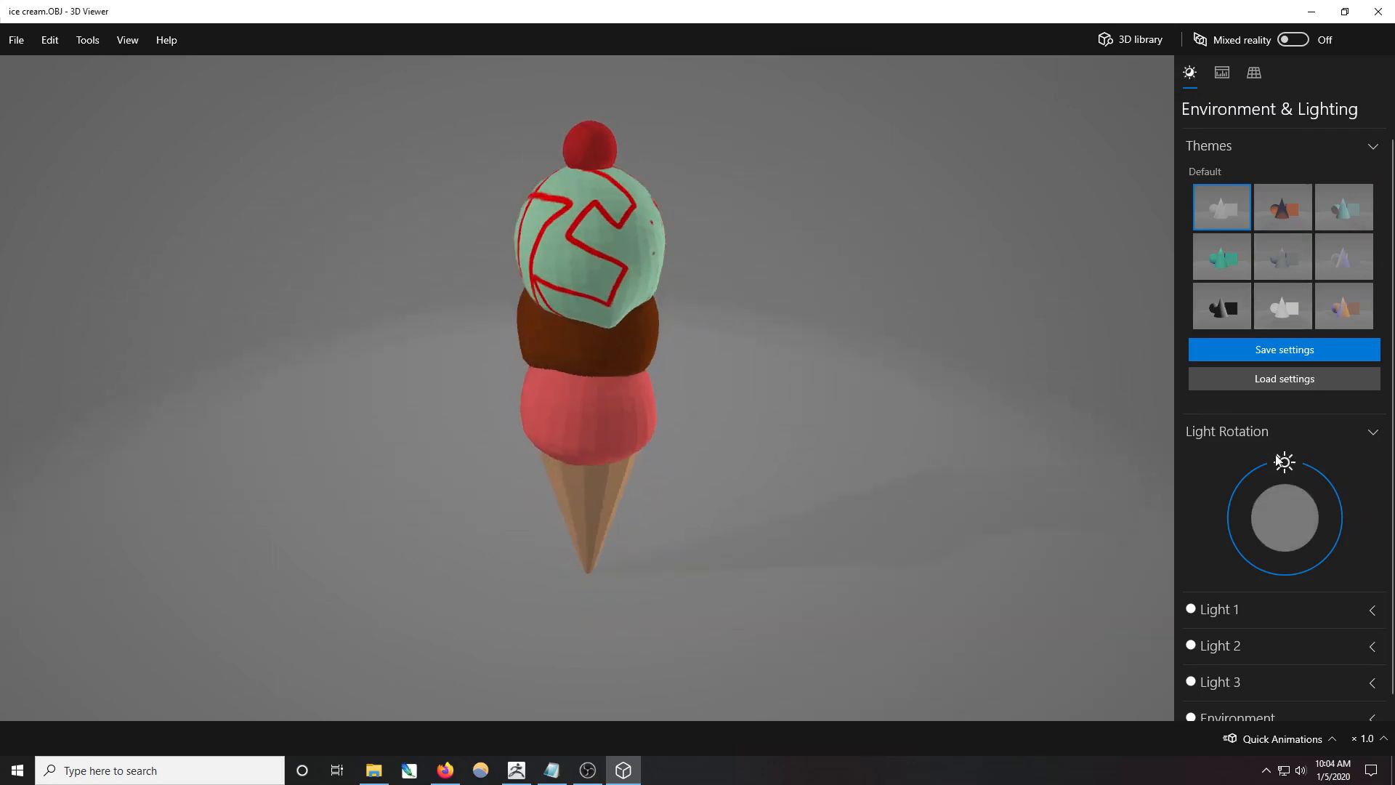
{"action": "mouse_move", "coordinate": [1285, 462]}
{"action": "left_mouse_down"}
{"action": "mouse_move", "coordinate": [1348, 504]}
{"action": "mouse_move", "coordinate": [1227, 477]}
{"action": "mouse_move", "coordinate": [1323, 488]}
{"action": "mouse_move", "coordinate": [1311, 471]}
{"action": "left_mouse_up"}
{"action": "left_click_drag", "start_coordinate": [959, 428], "coordinate": [975, 396]}
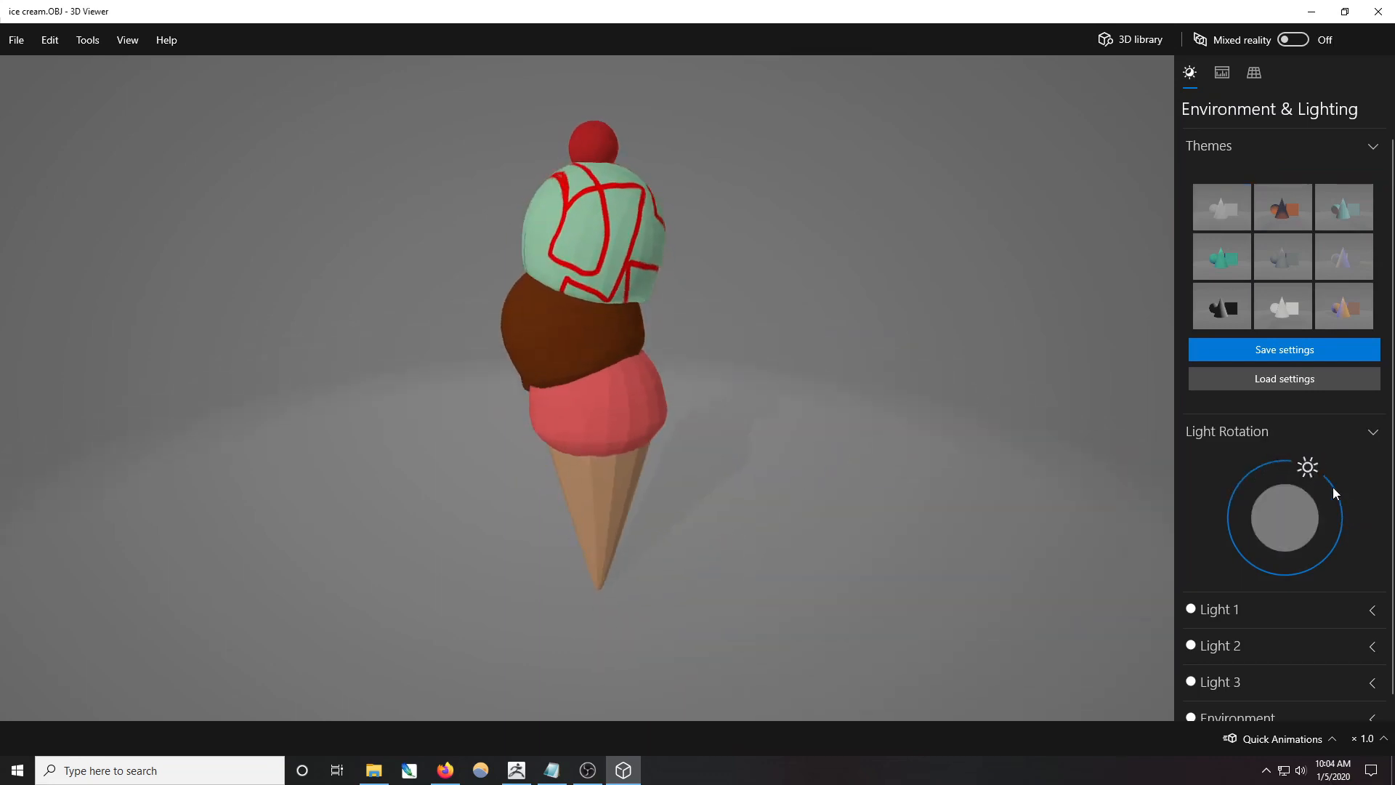
{"action": "left_click_drag", "start_coordinate": [1306, 475], "coordinate": [1221, 519]}
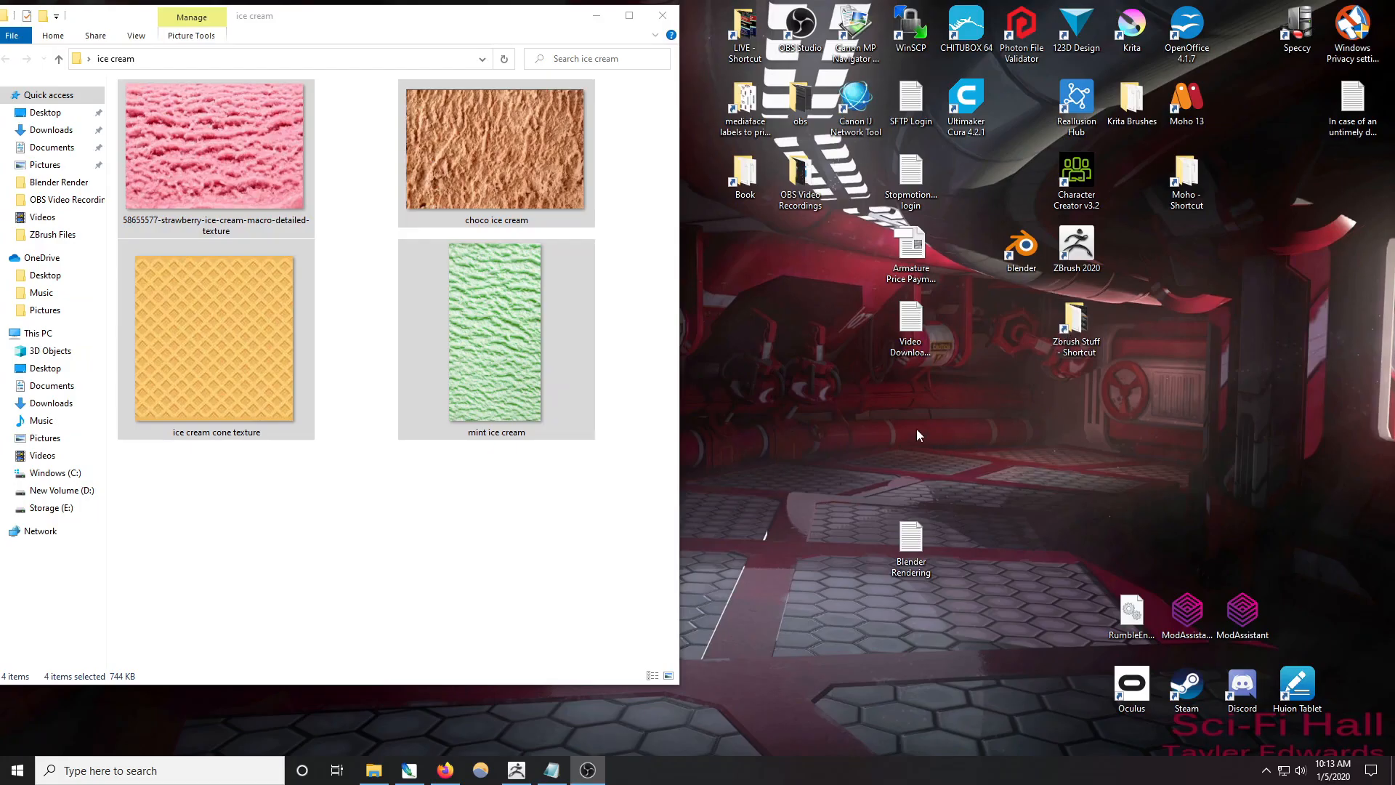
- Switch to ZBrush and raise the ice cream model to subdivision level 5
{"action": "left_click", "coordinate": [338, 532]}
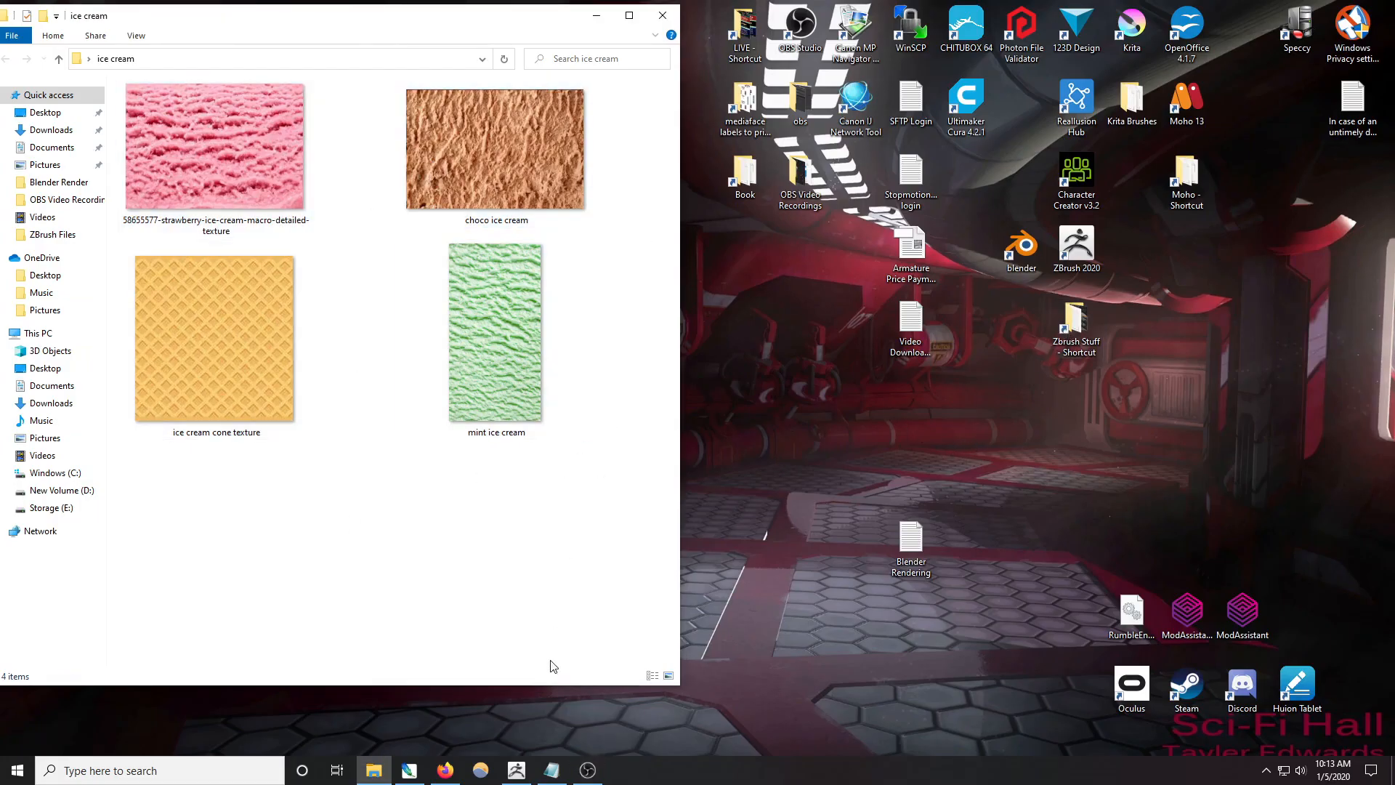
{"action": "mouse_move", "coordinate": [513, 772]}
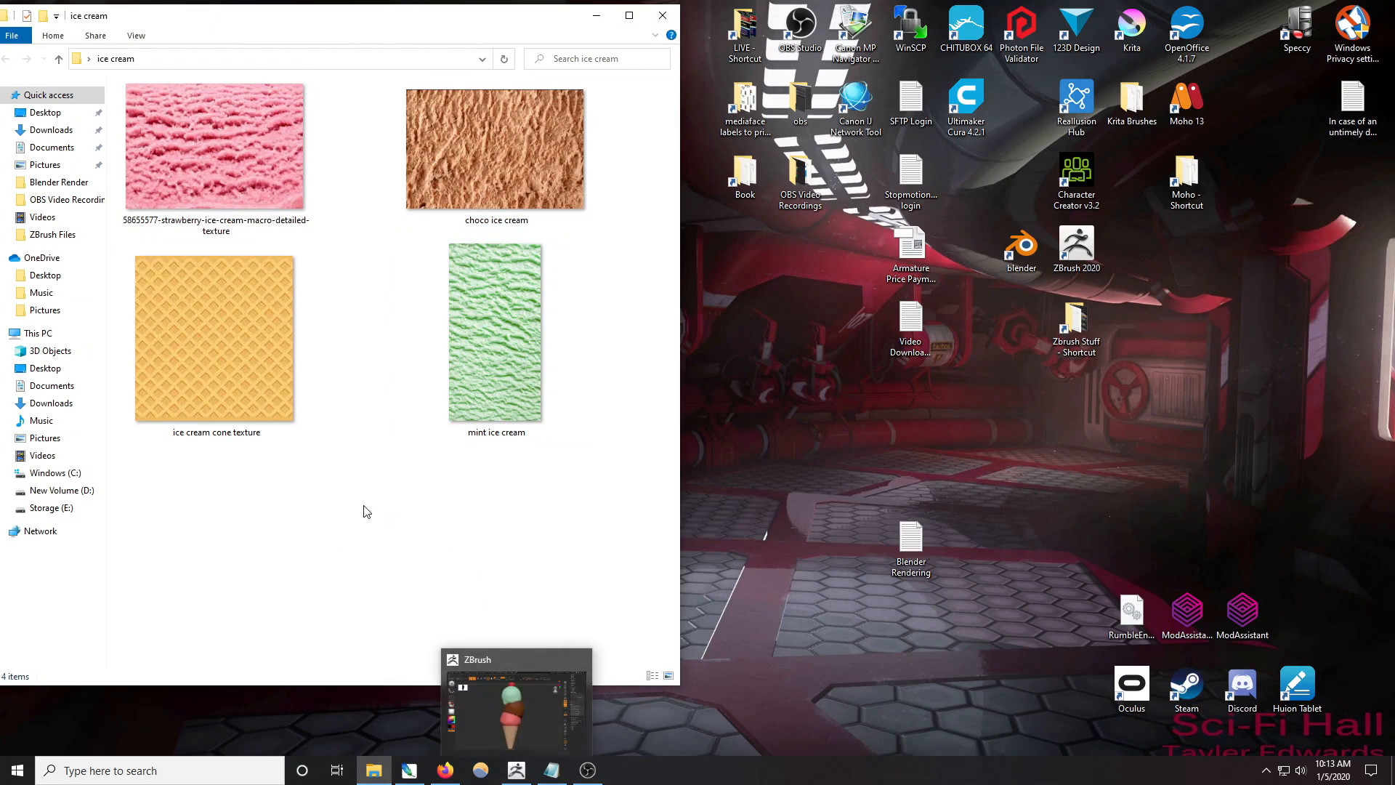
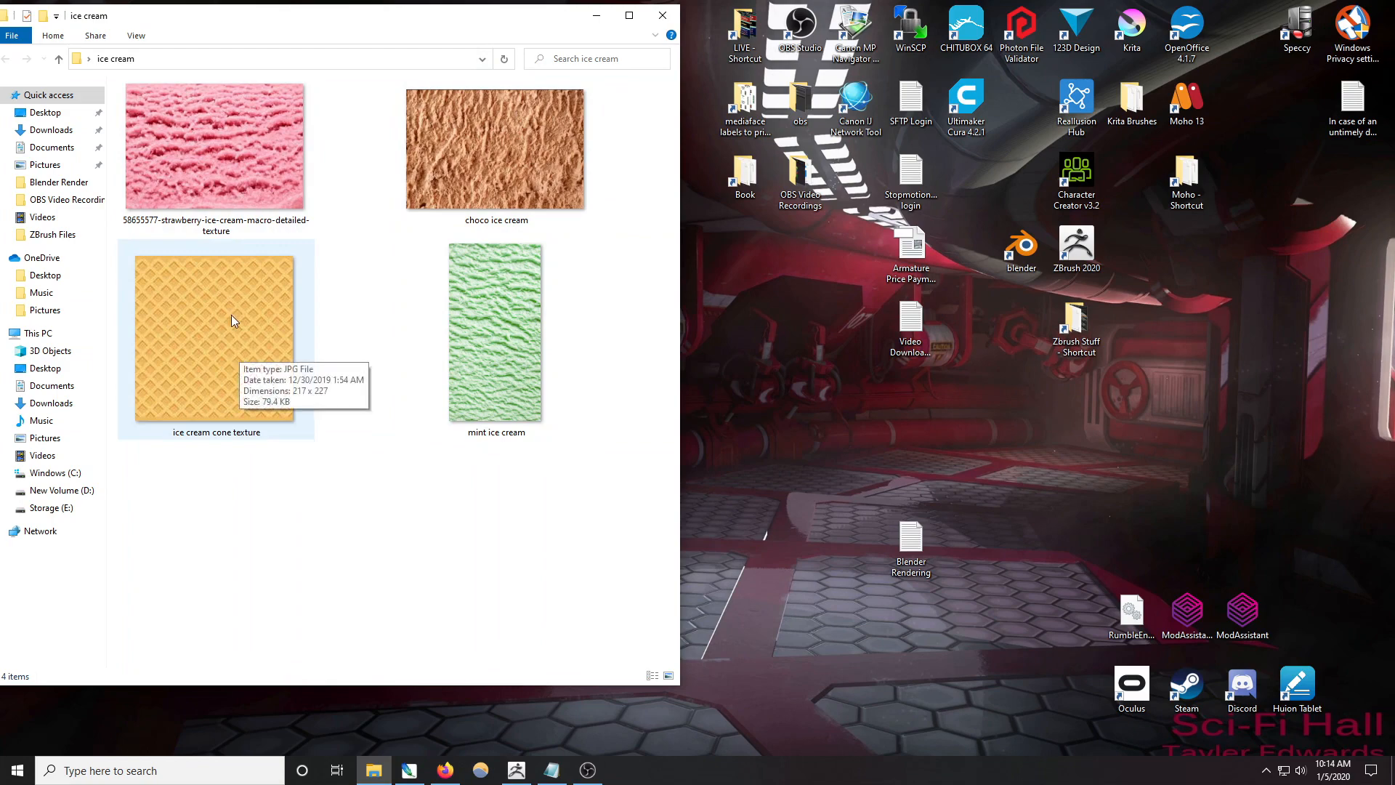
{"action": "left_click", "coordinate": [517, 771]}
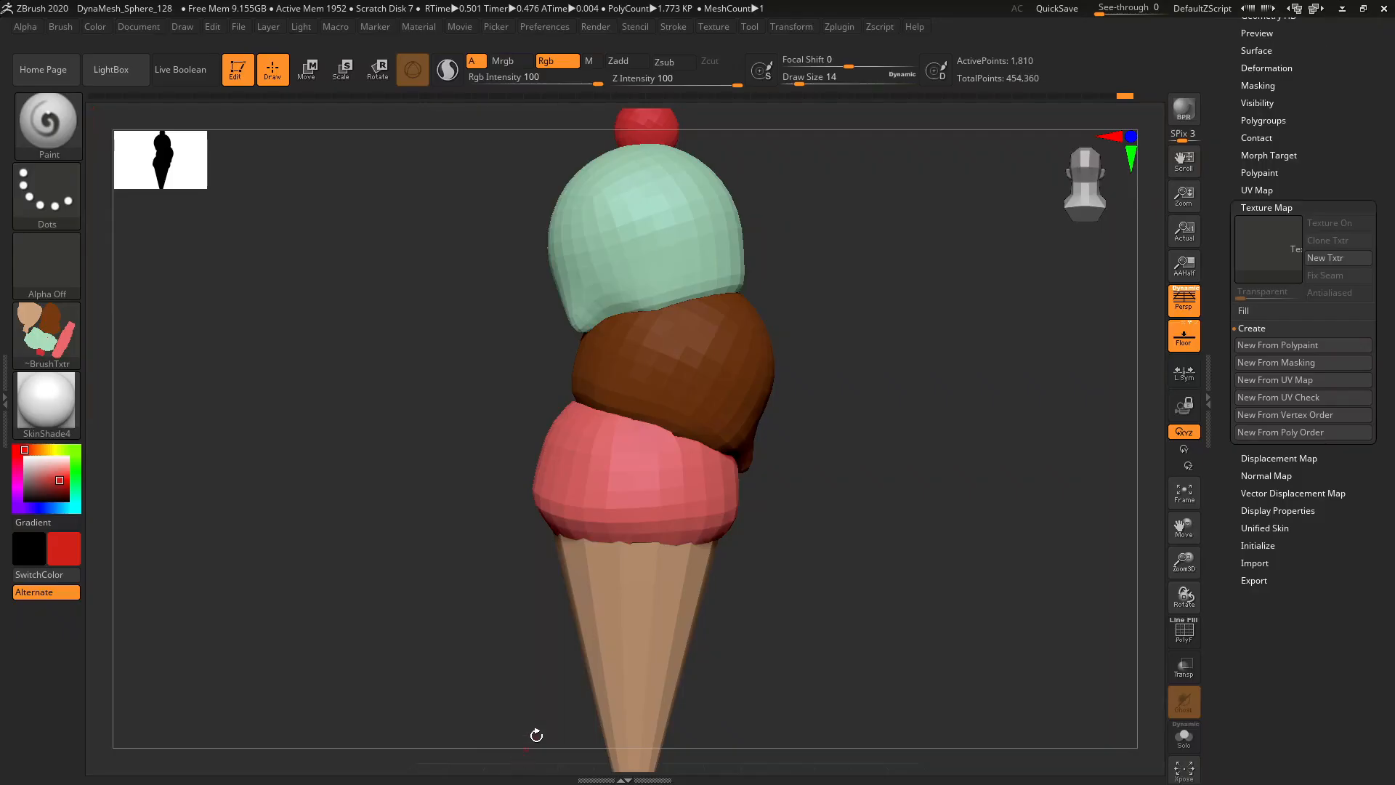
{"action": "left_click_drag", "start_coordinate": [916, 281], "coordinate": [960, 305]}
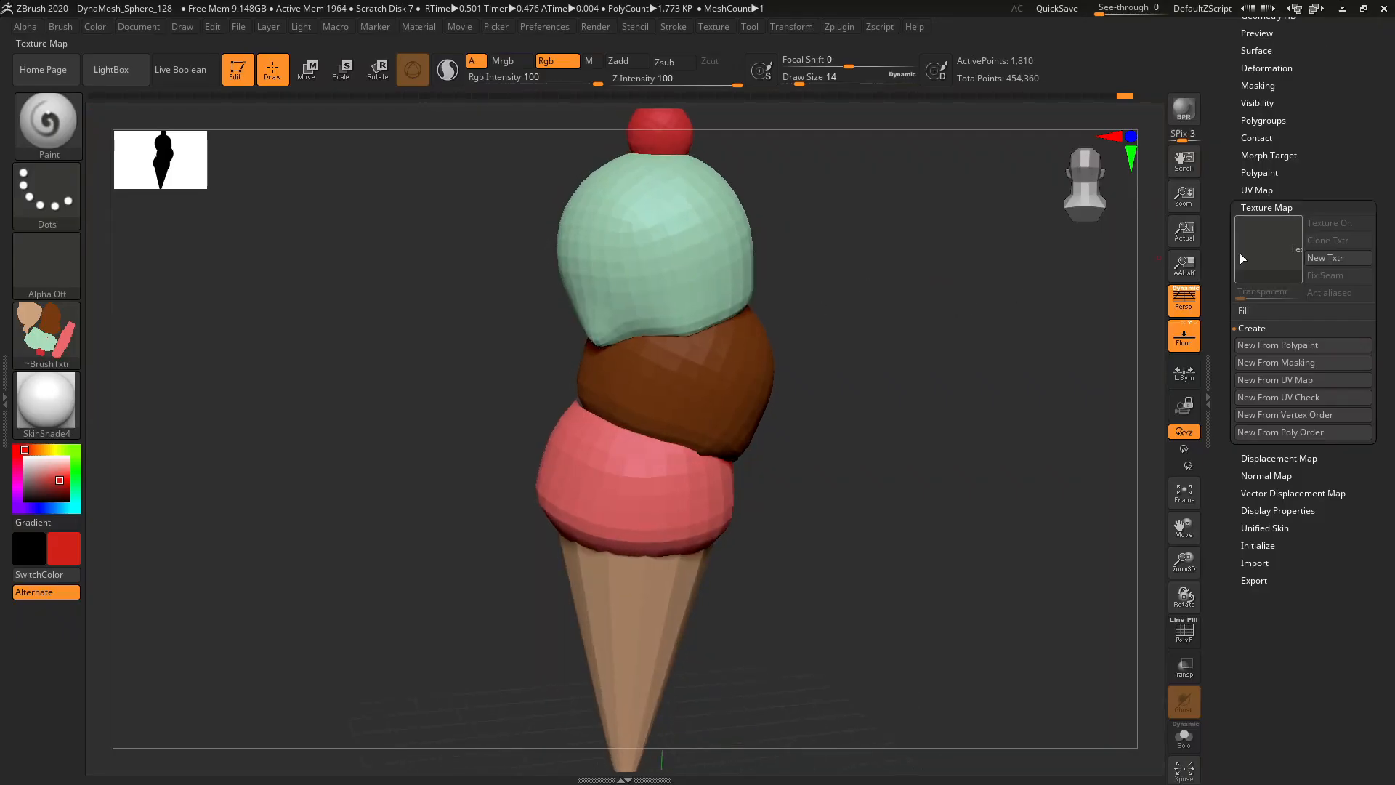
{"action": "left_click_drag", "start_coordinate": [1227, 237], "coordinate": [1224, 353]}
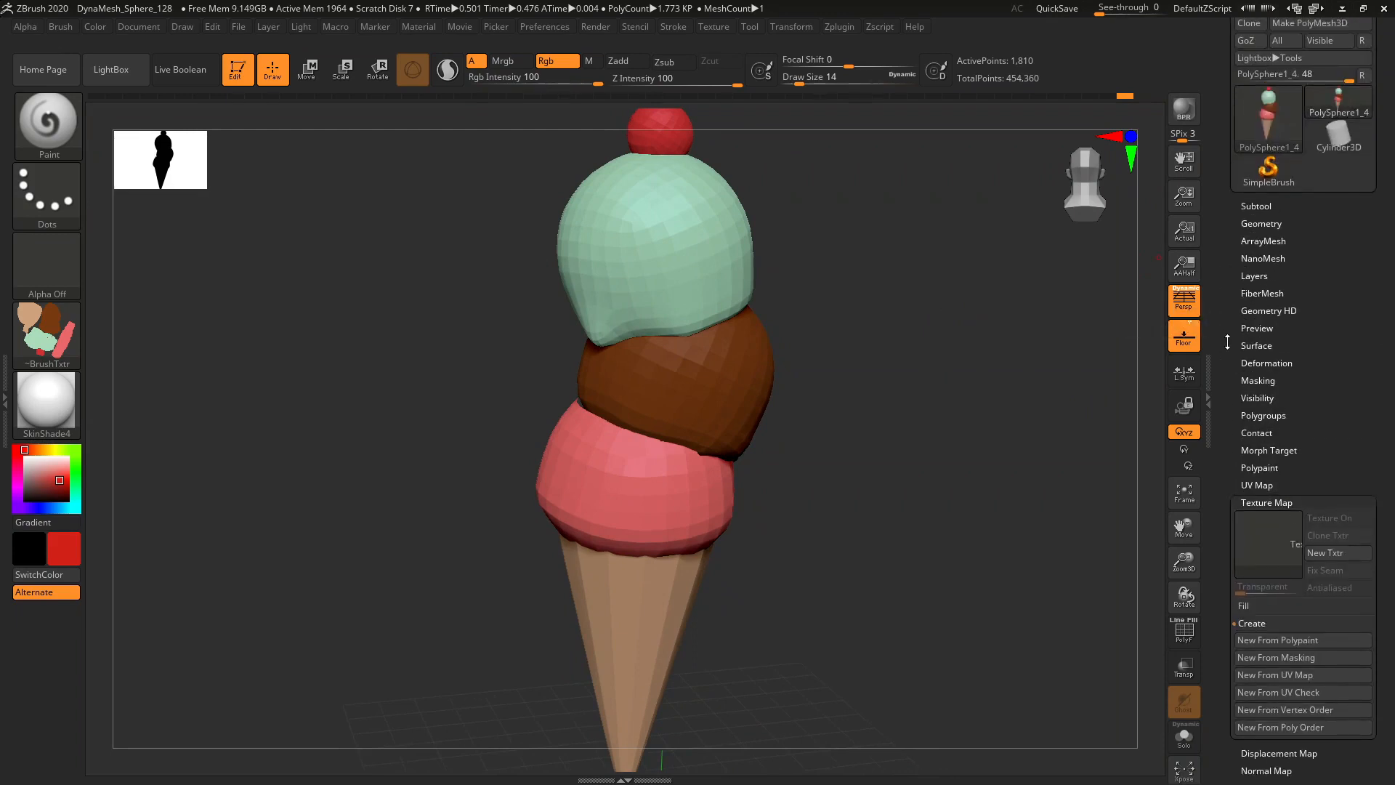
{"action": "left_click", "coordinate": [1259, 224]}
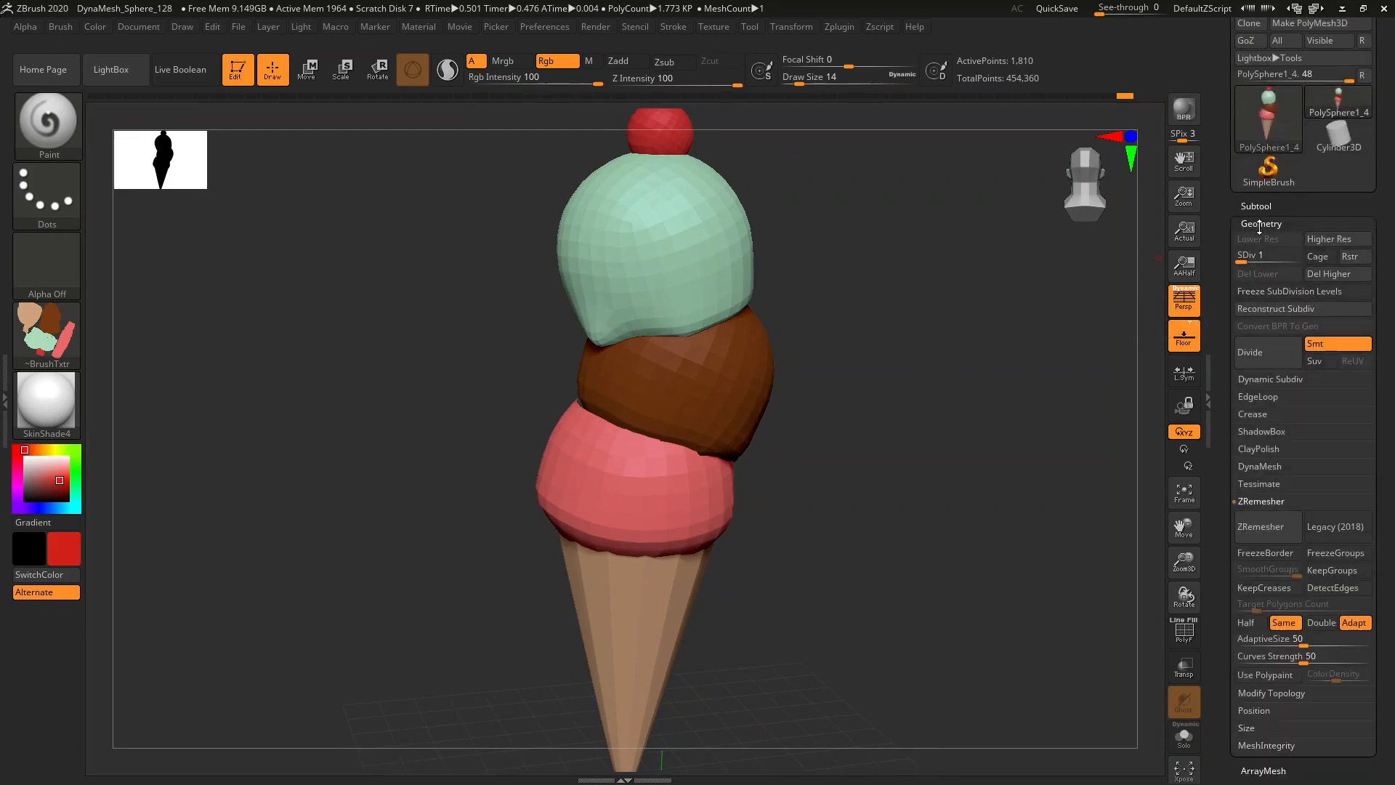
{"action": "left_click", "coordinate": [1262, 351]}
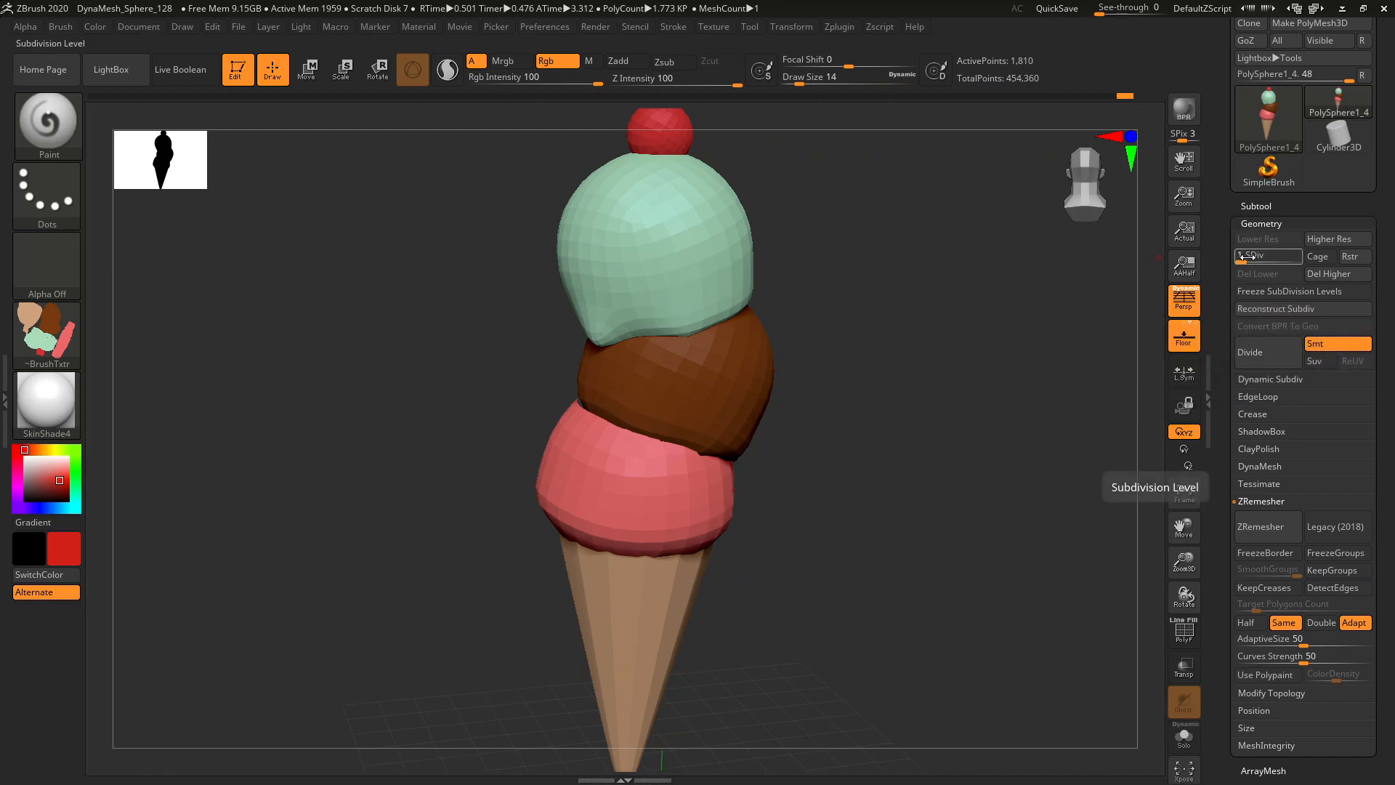
{"action": "left_click", "coordinate": [1293, 263]}
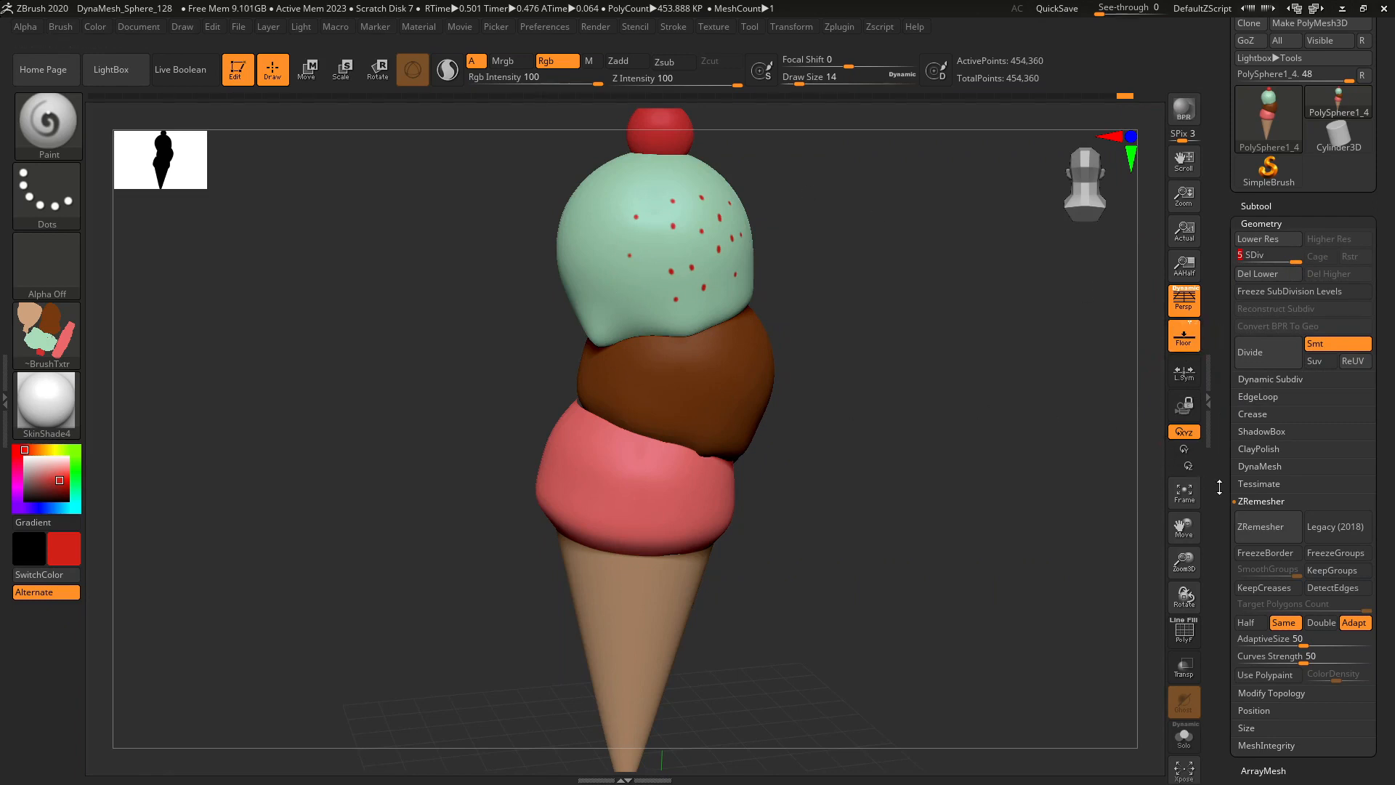
- Clear the brush texture by setting it to Texture Off, and open the model's Texture Map settings
{"action": "scroll", "coordinate": [1268, 456], "scroll_direction": "up", "scroll_amount": 4}
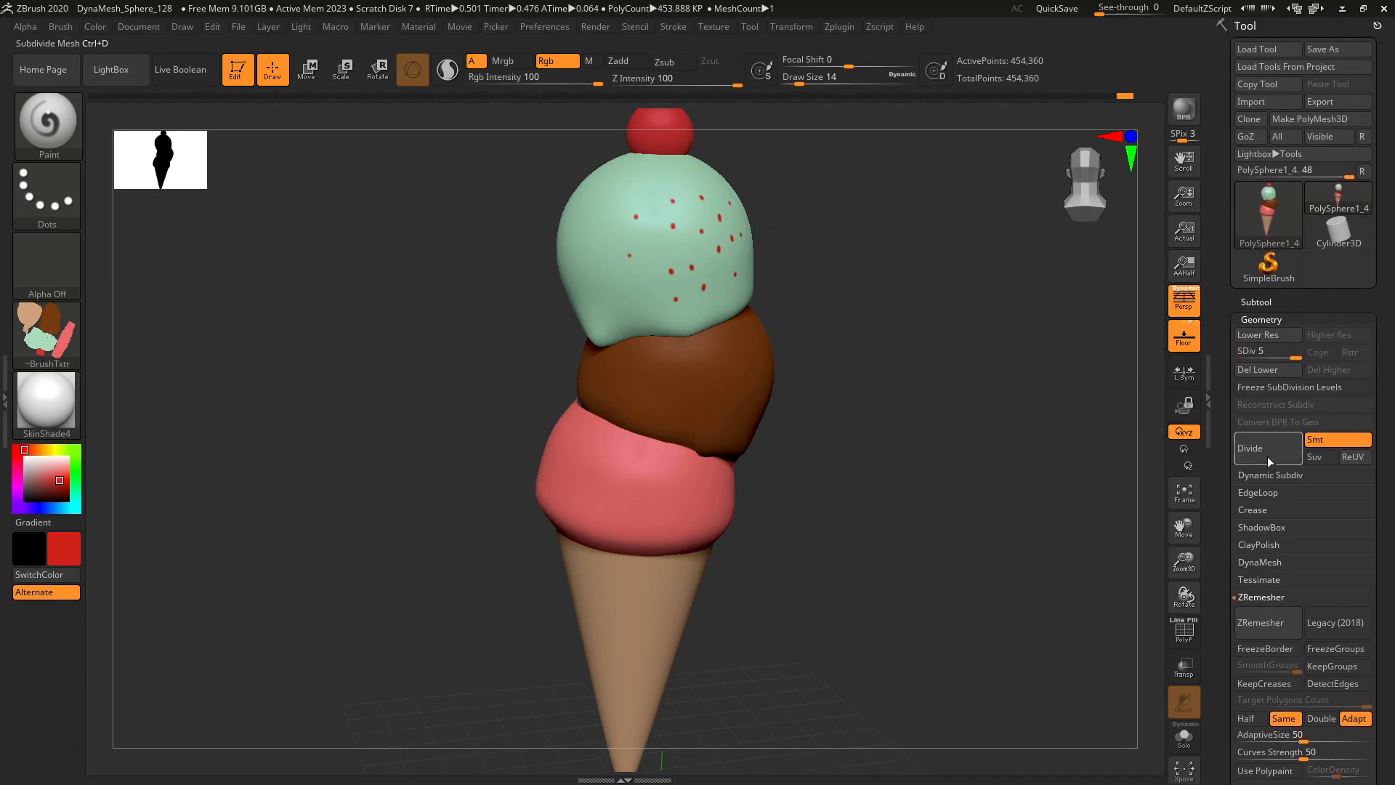
{"action": "left_click", "coordinate": [1255, 300]}
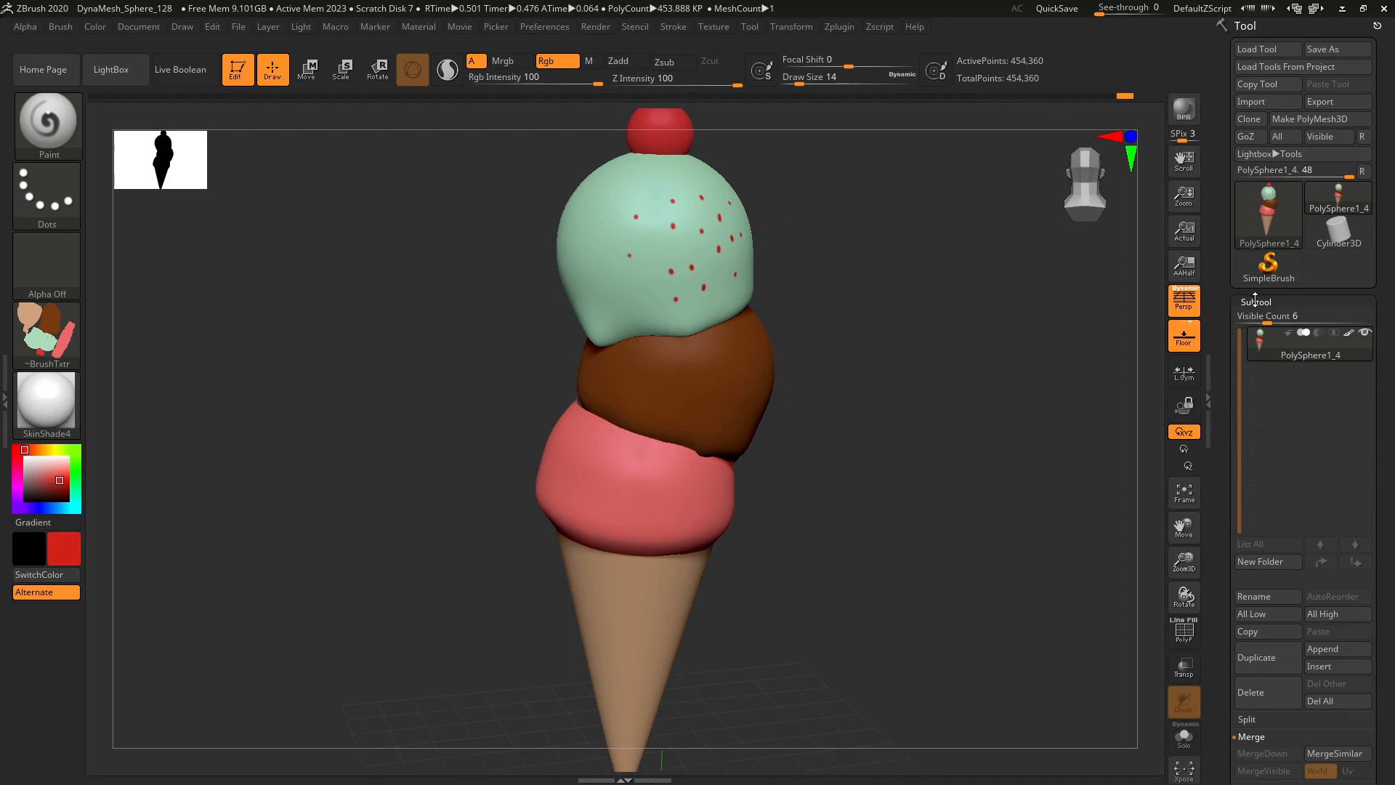
{"action": "left_click", "coordinate": [1349, 333]}
{"action": "left_click", "coordinate": [1349, 333]}
{"action": "left_click", "coordinate": [1263, 300]}
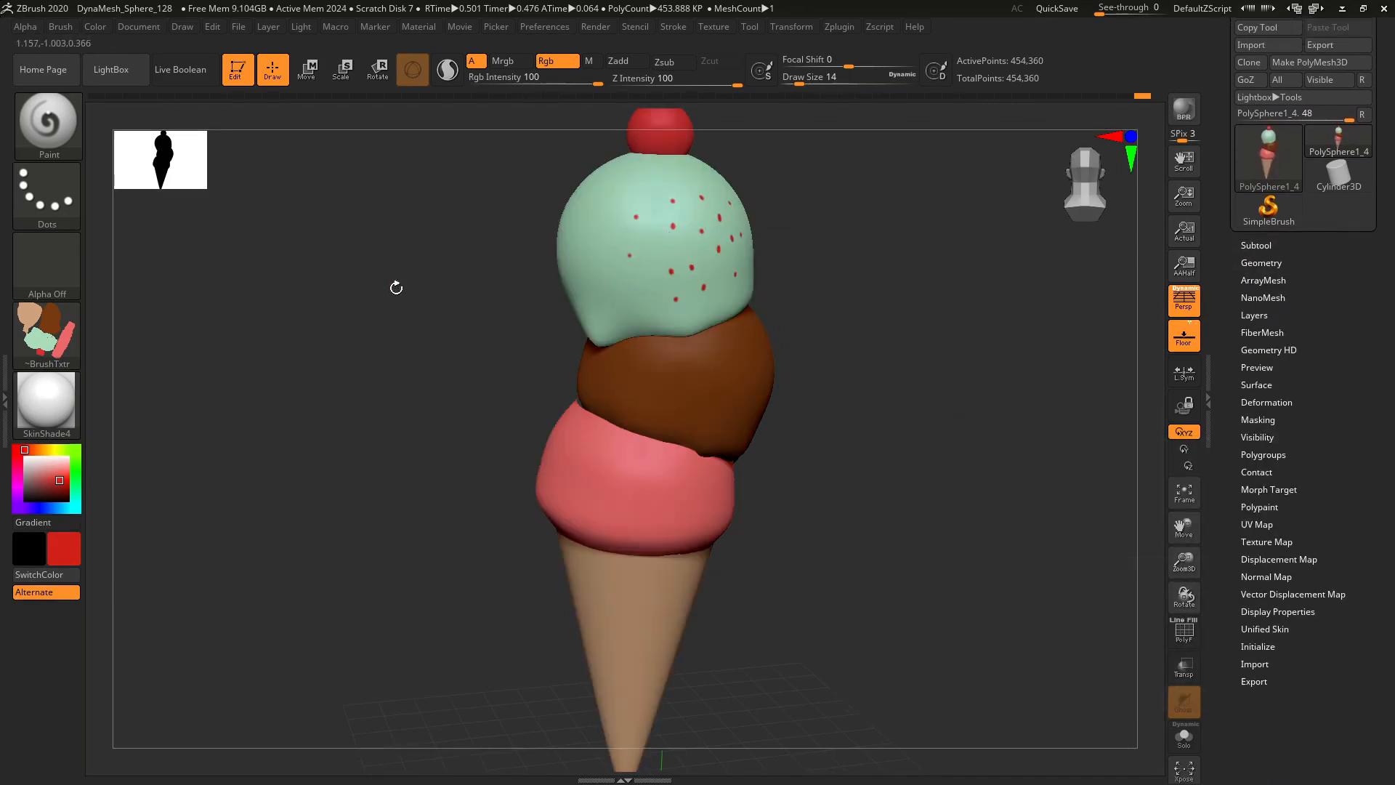
{"action": "left_click", "coordinate": [42, 334]}
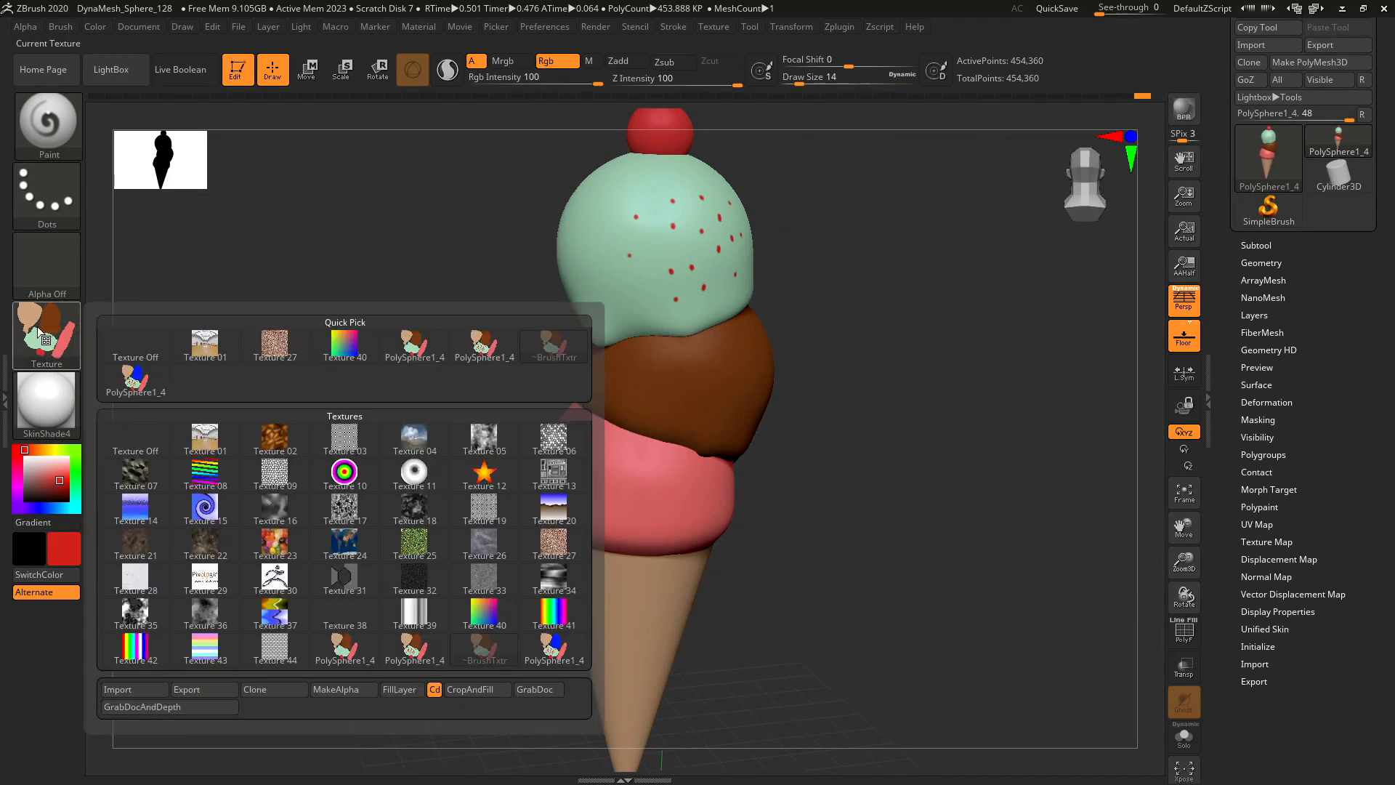
{"action": "left_click", "coordinate": [141, 349]}
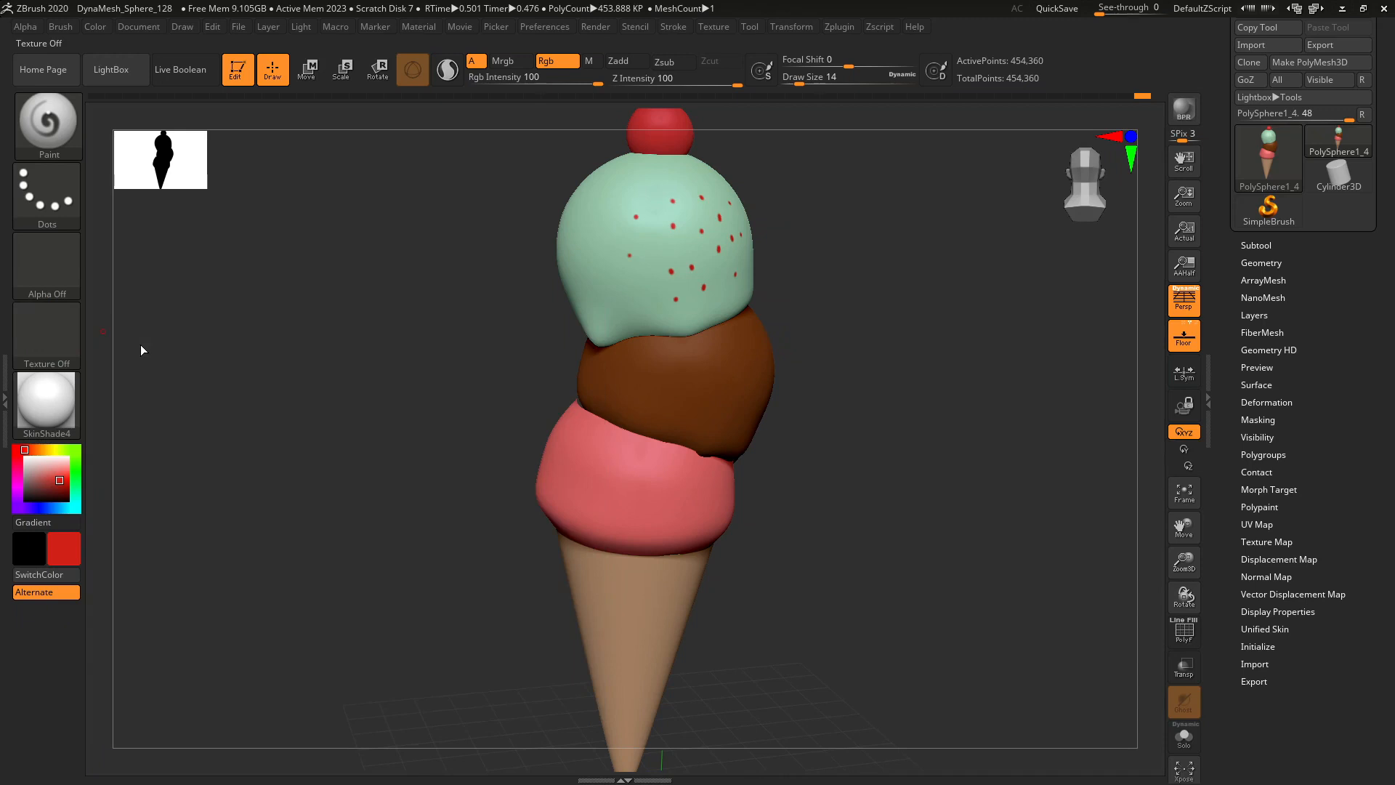
{"action": "left_click", "coordinate": [1260, 542]}
{"action": "left_click_drag", "start_coordinate": [1226, 569], "coordinate": [1225, 506]}
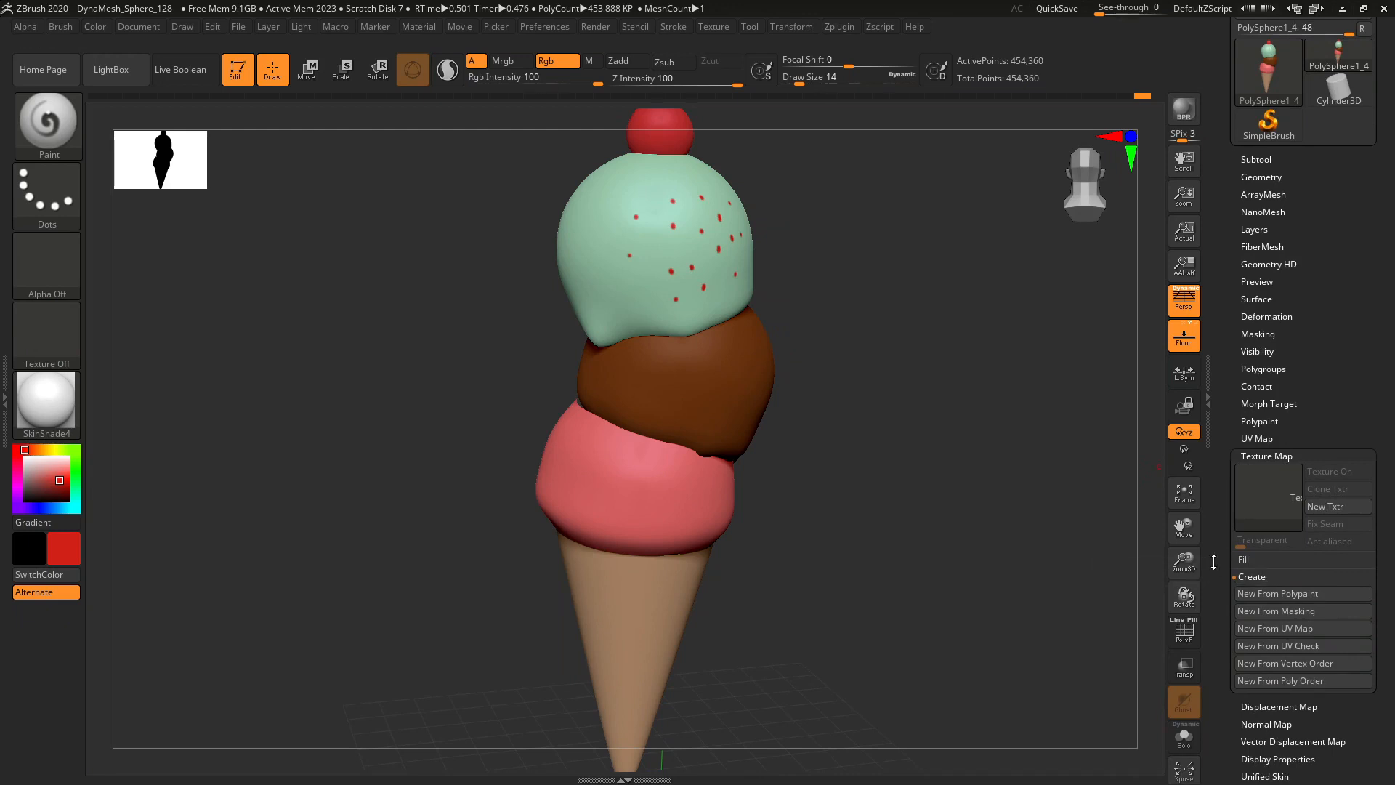
- Fill the whole ice cream model with white (RGB 255, 255, 255), replacing its painted colors
{"action": "mouse_move", "coordinate": [955, 339]}
{"action": "left_mouse_down"}
{"action": "mouse_move", "coordinate": [937, 362]}
{"action": "mouse_move", "coordinate": [949, 354]}
{"action": "left_mouse_up"}
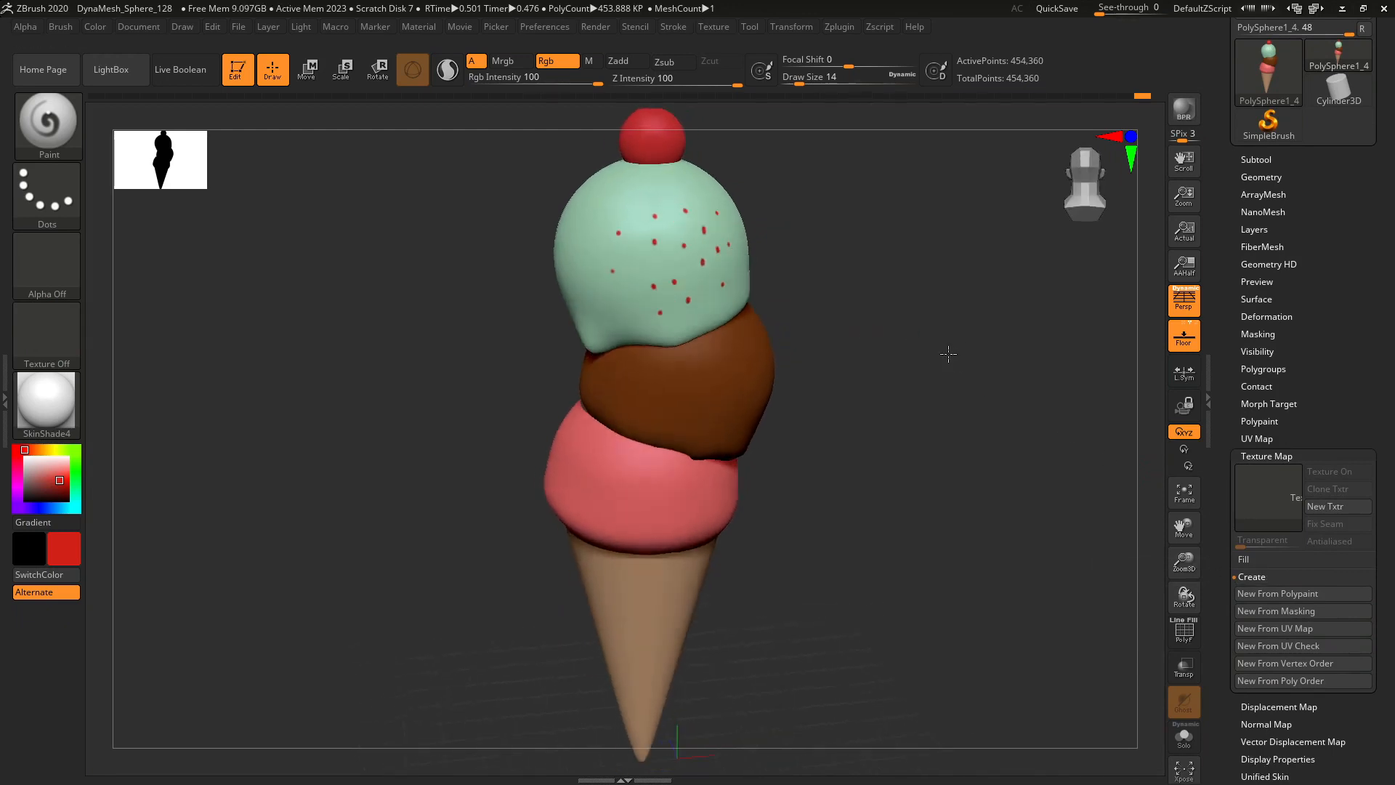
{"action": "left_click", "coordinate": [1256, 159]}
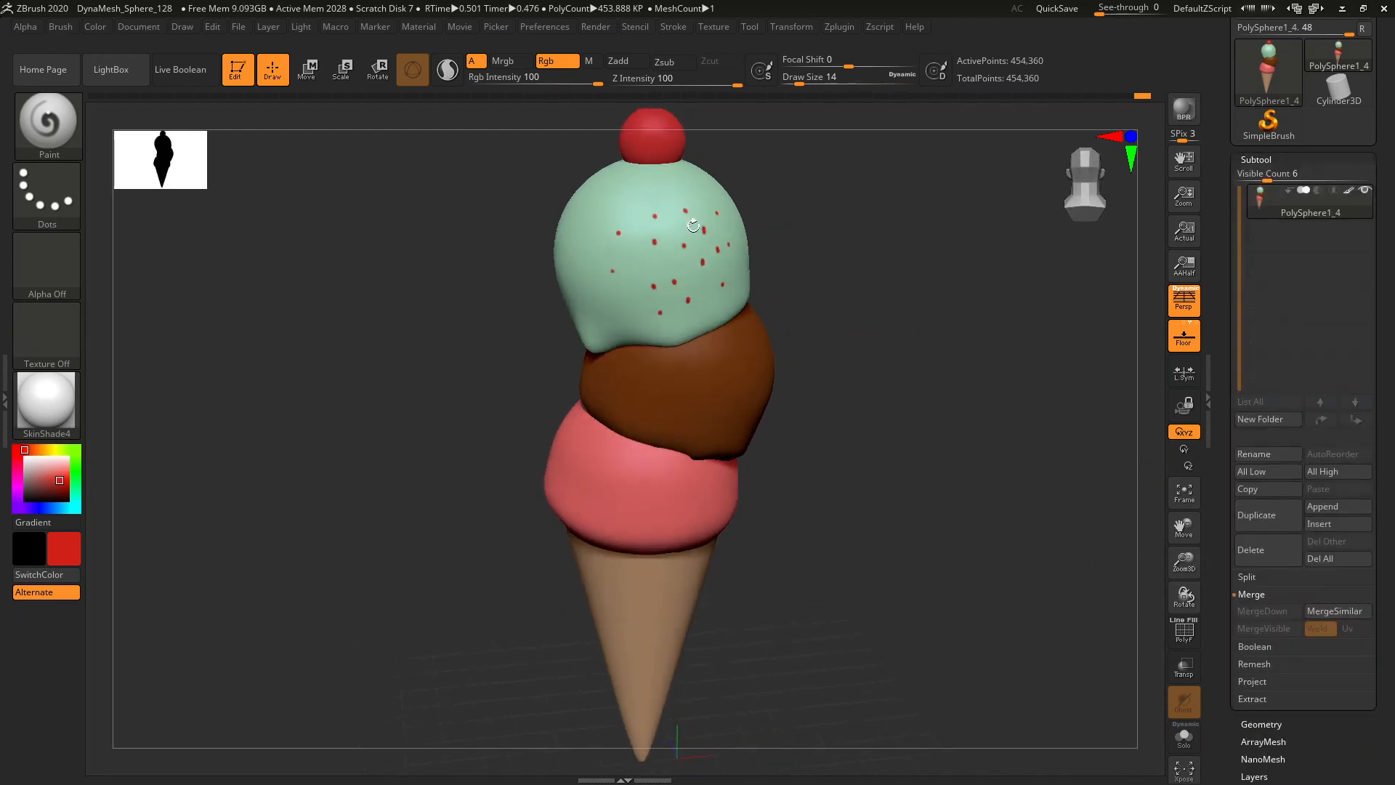
{"action": "left_click", "coordinate": [96, 27]}
{"action": "left_click_drag", "start_coordinate": [168, 146], "coordinate": [125, 127]}
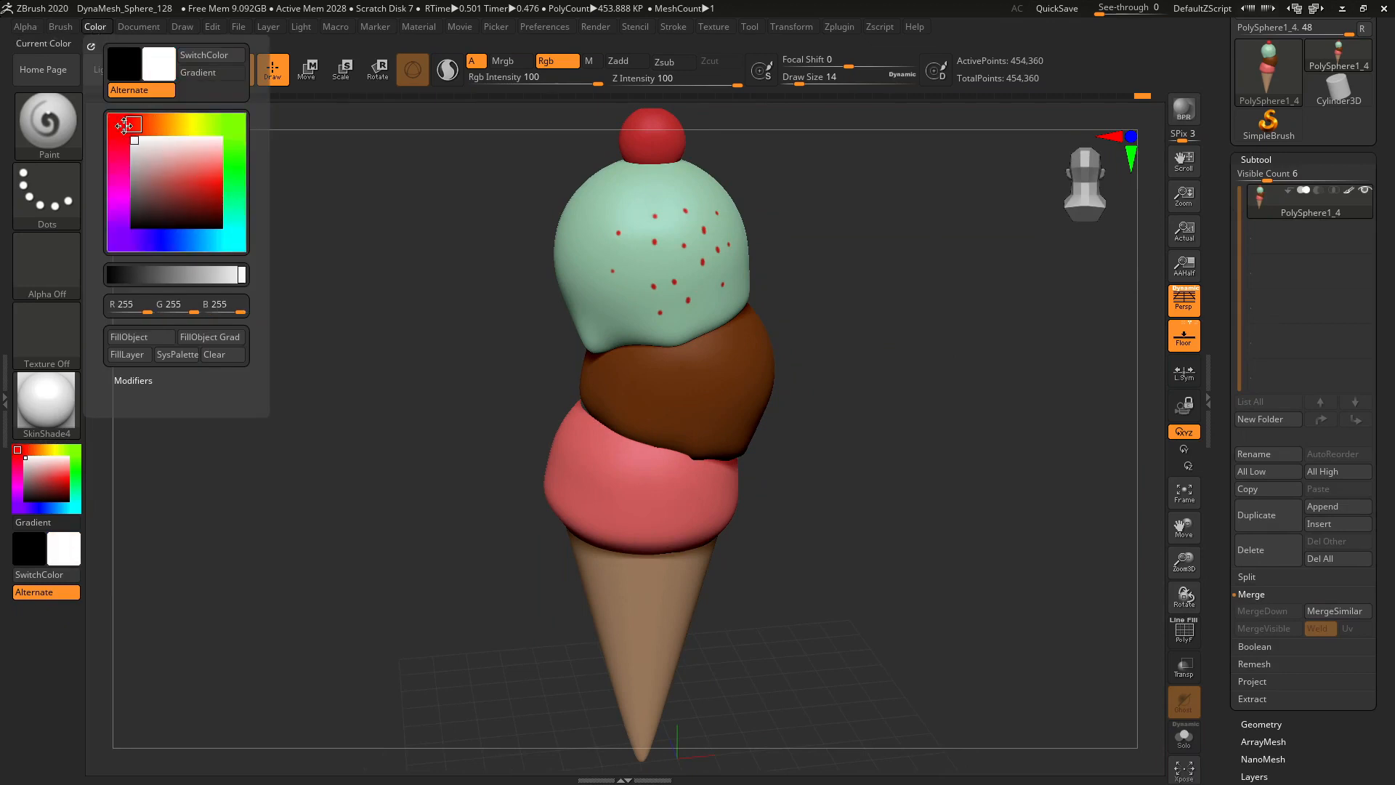
{"action": "left_click", "coordinate": [128, 336]}
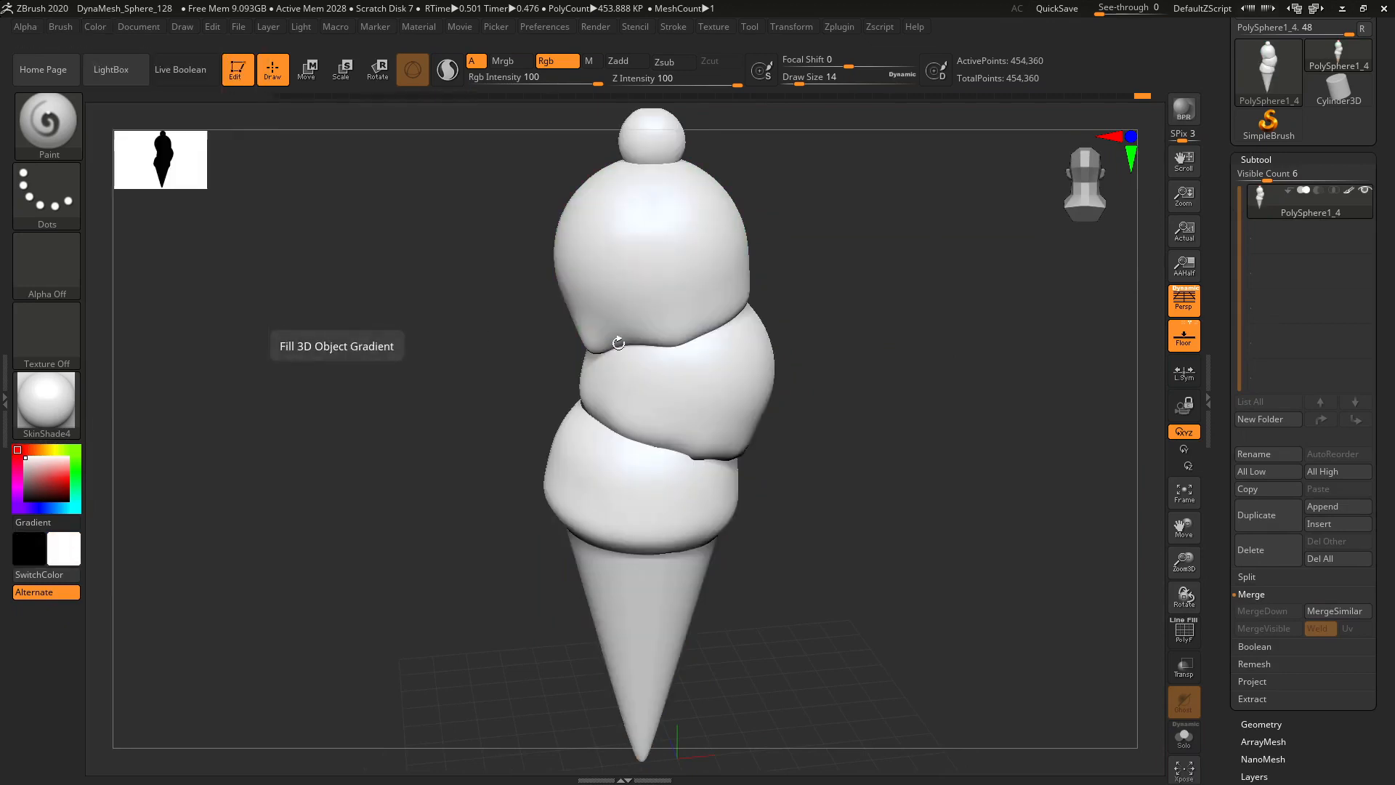
- Examine the white model from several angles, including the underside where the cone meets the lowest scoop
{"action": "left_click_drag", "start_coordinate": [933, 337], "coordinate": [1006, 367]}
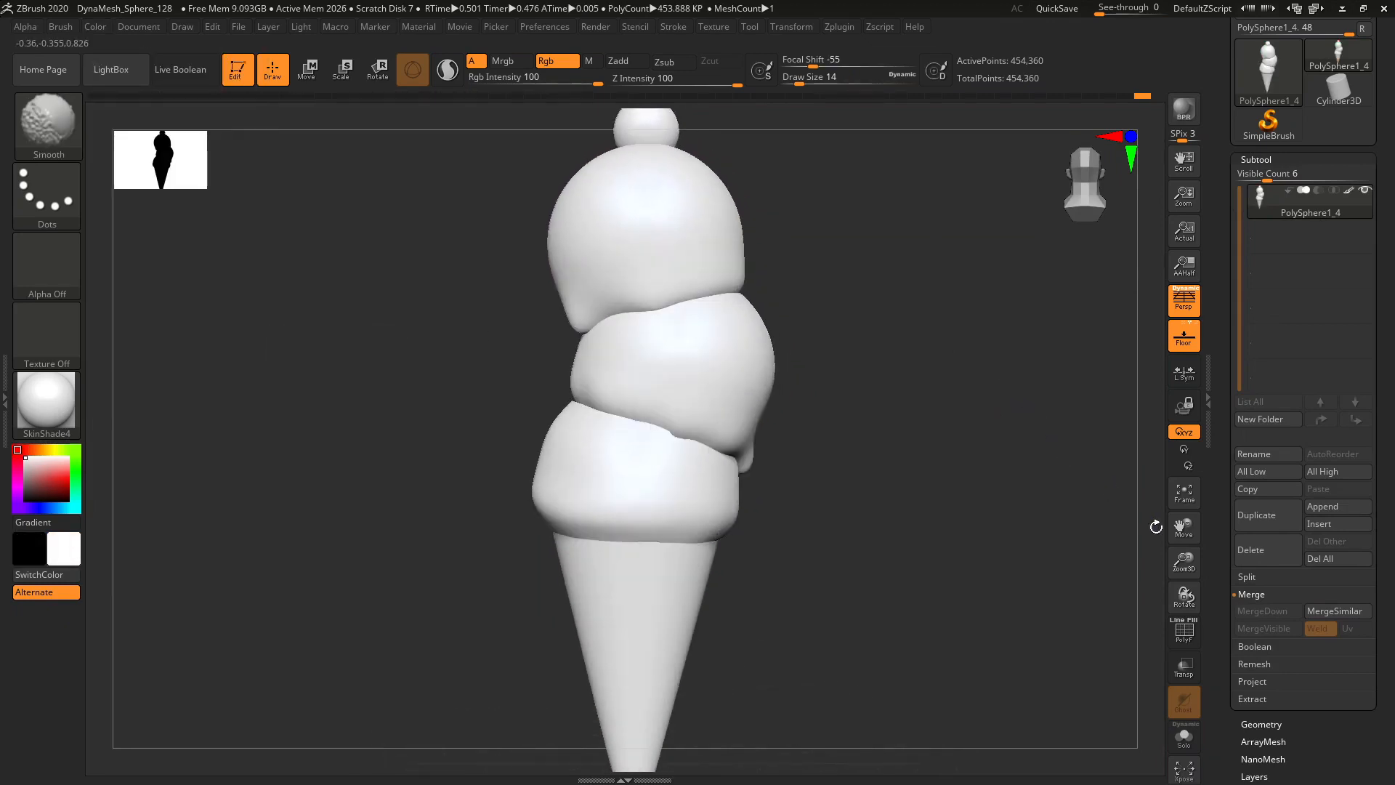
{"action": "left_click_drag", "start_coordinate": [1181, 565], "coordinate": [1174, 551]}
{"action": "left_click_drag", "start_coordinate": [748, 218], "coordinate": [773, 194]}
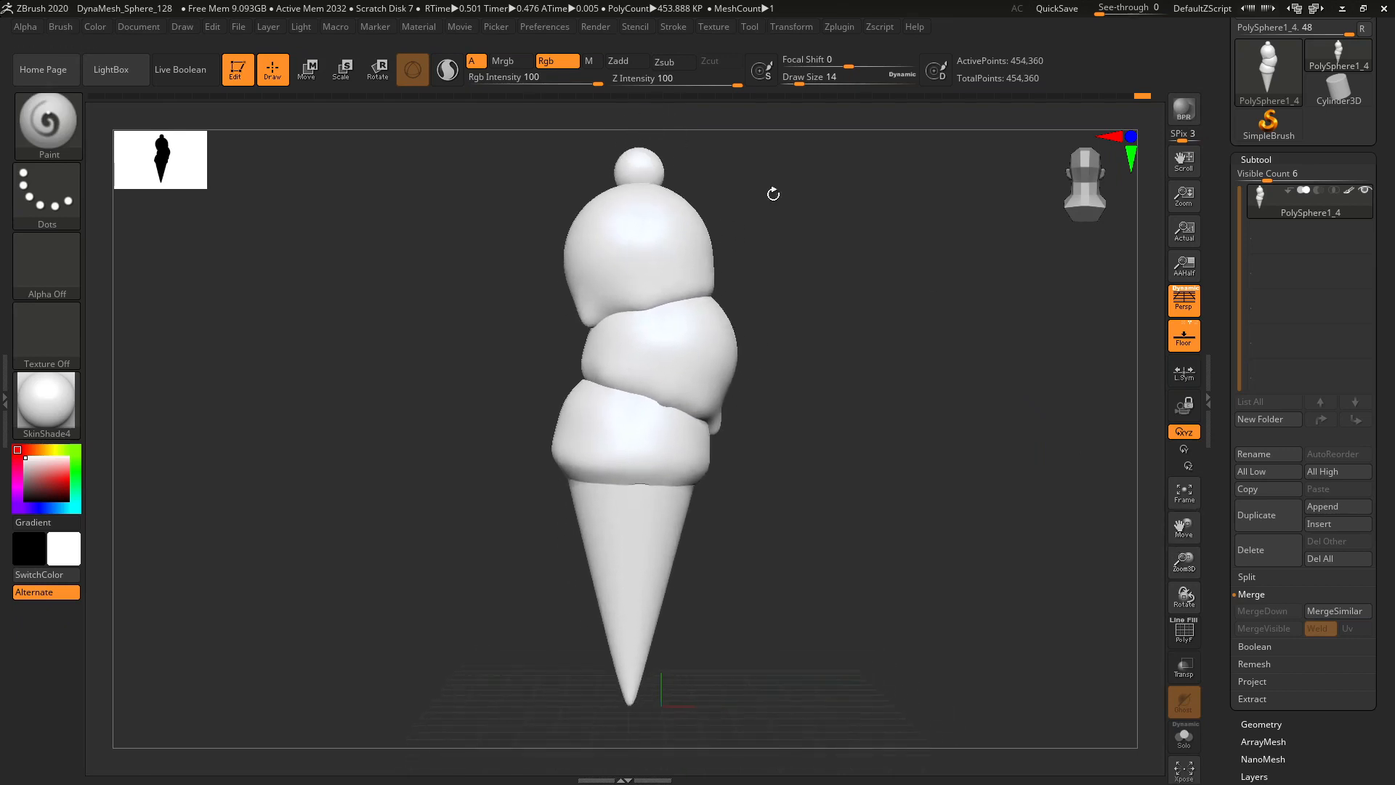
{"action": "left_click_drag", "start_coordinate": [845, 393], "coordinate": [901, 327]}
{"action": "left_click_drag", "start_coordinate": [1187, 558], "coordinate": [1202, 597]}
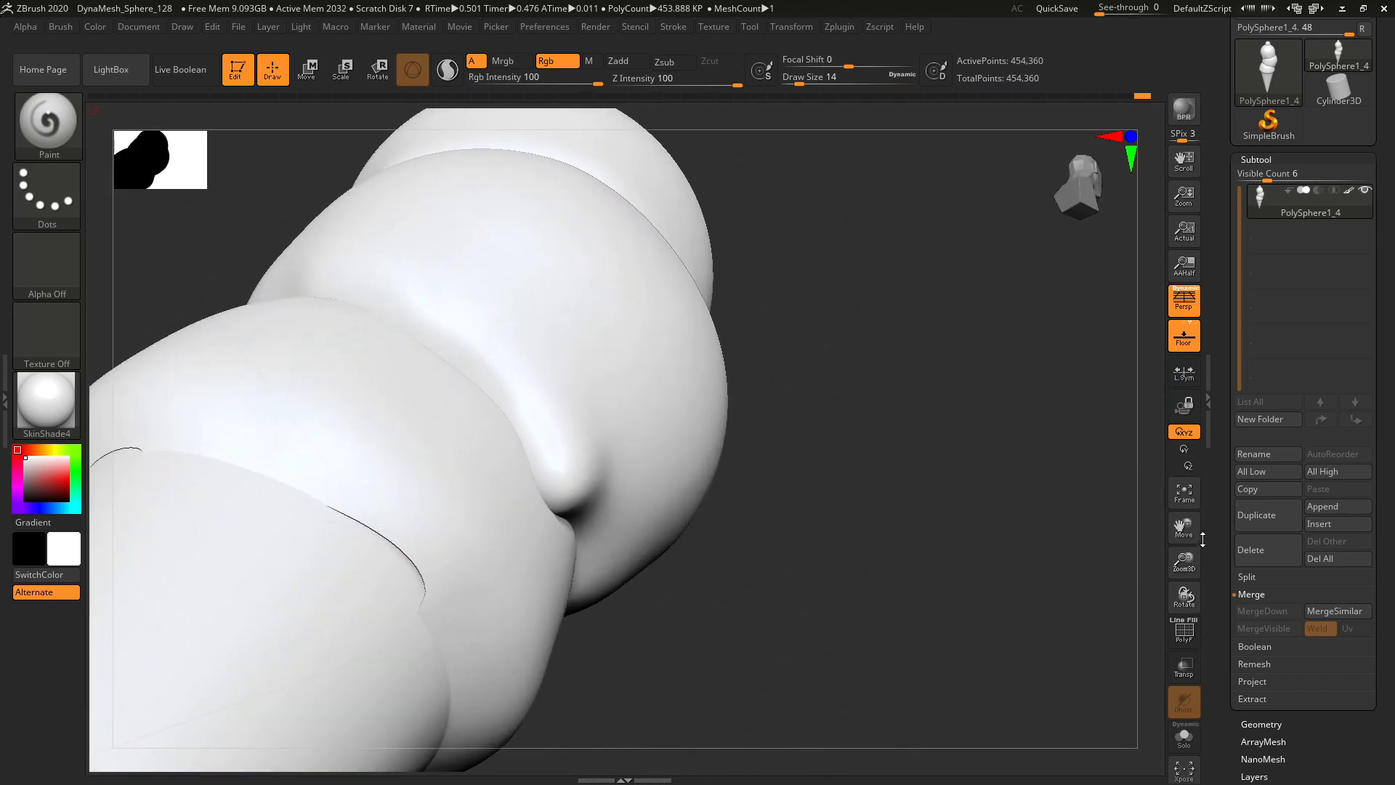
{"action": "left_click_drag", "start_coordinate": [1208, 525], "coordinate": [1255, 451]}
{"action": "left_click_drag", "start_coordinate": [1119, 428], "coordinate": [1147, 618]}
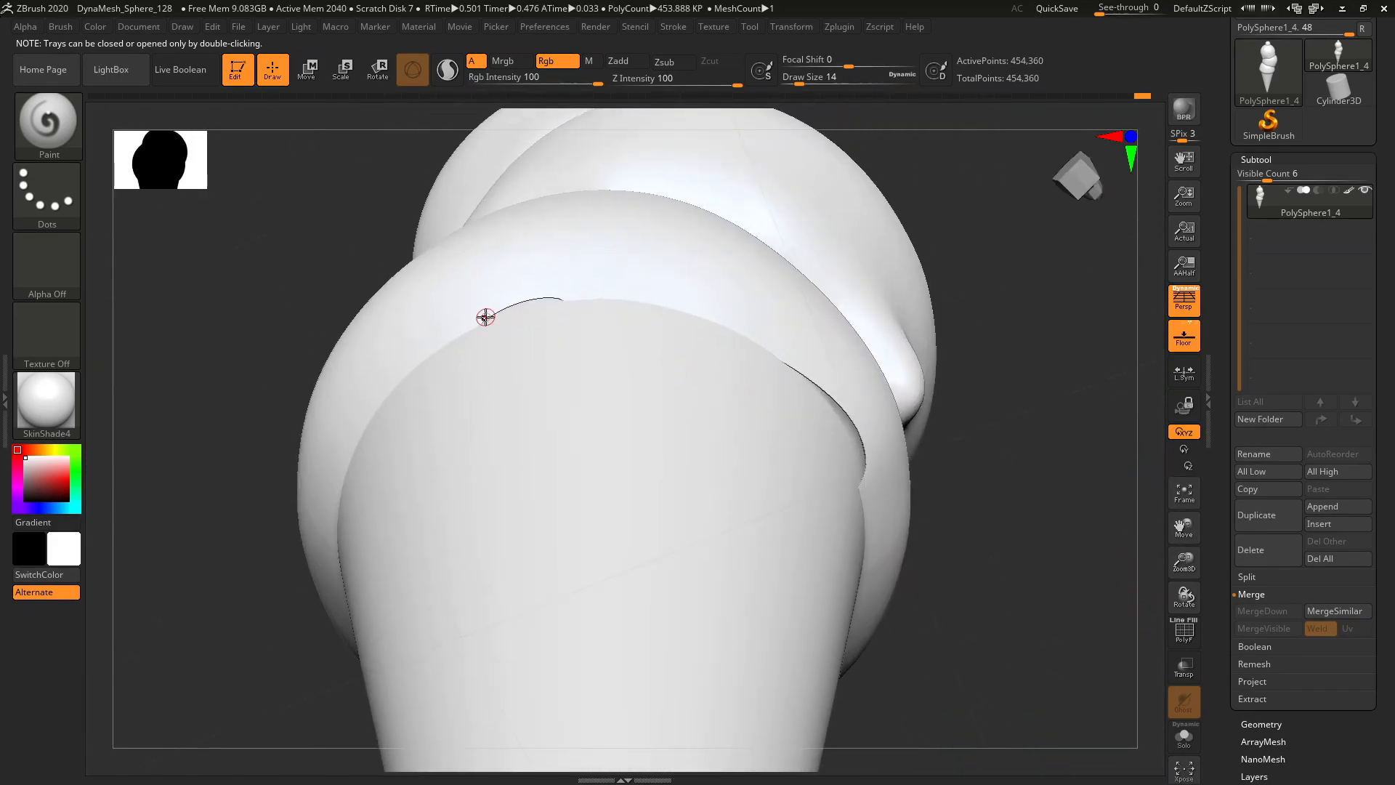
{"action": "left_click_drag", "start_coordinate": [1201, 575], "coordinate": [1201, 585]}
{"action": "left_click_drag", "start_coordinate": [1119, 566], "coordinate": [724, 311]}
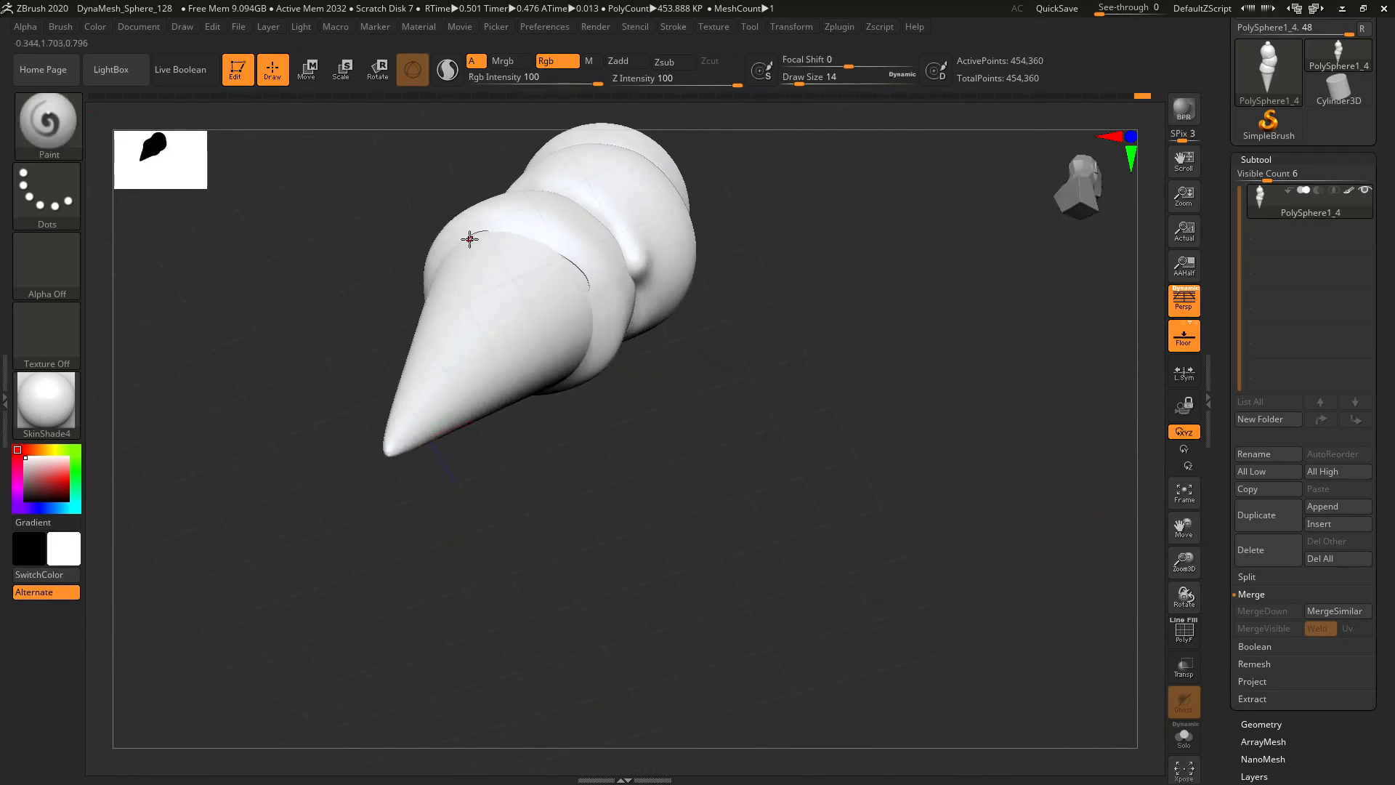
{"action": "left_click_drag", "start_coordinate": [468, 237], "coordinate": [835, 545]}
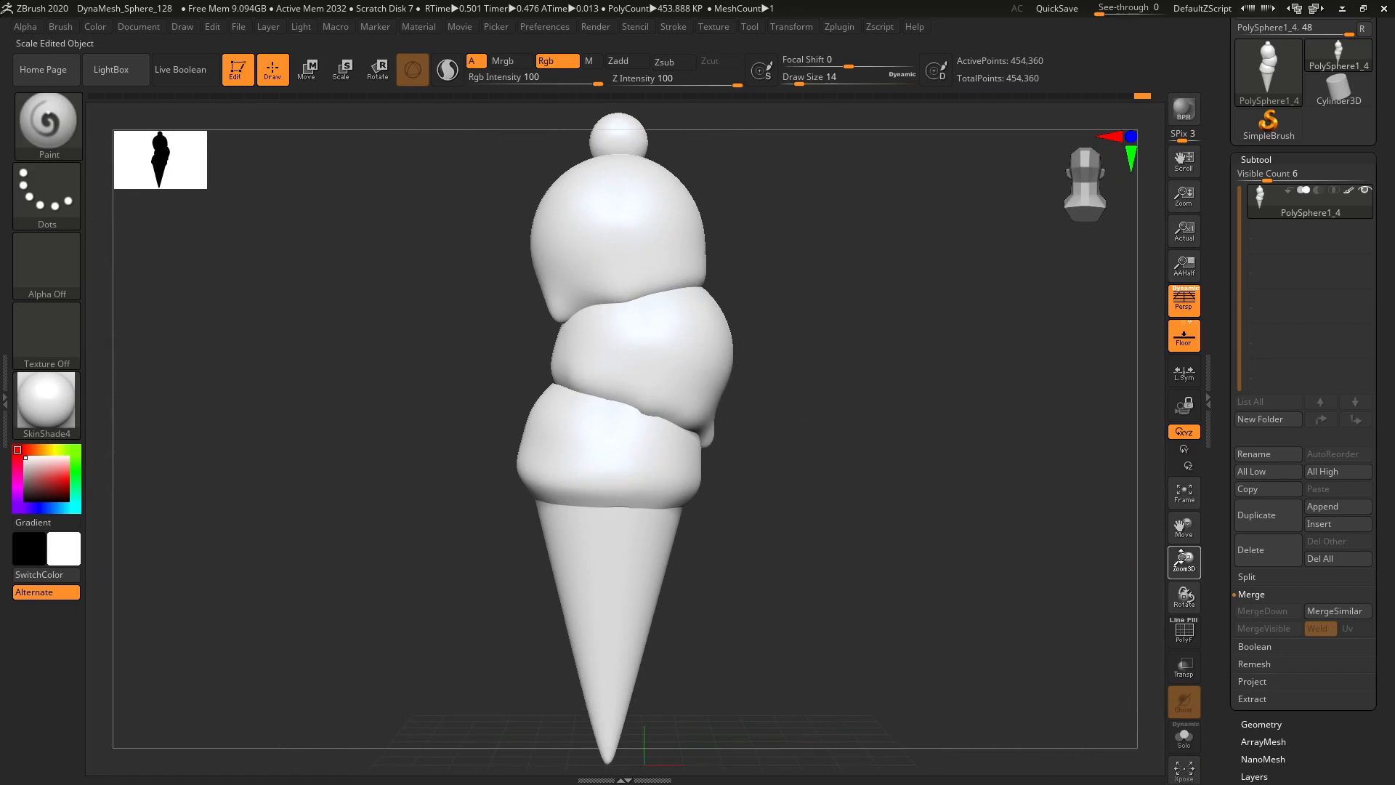
{"action": "left_click_drag", "start_coordinate": [1184, 560], "coordinate": [1176, 571]}
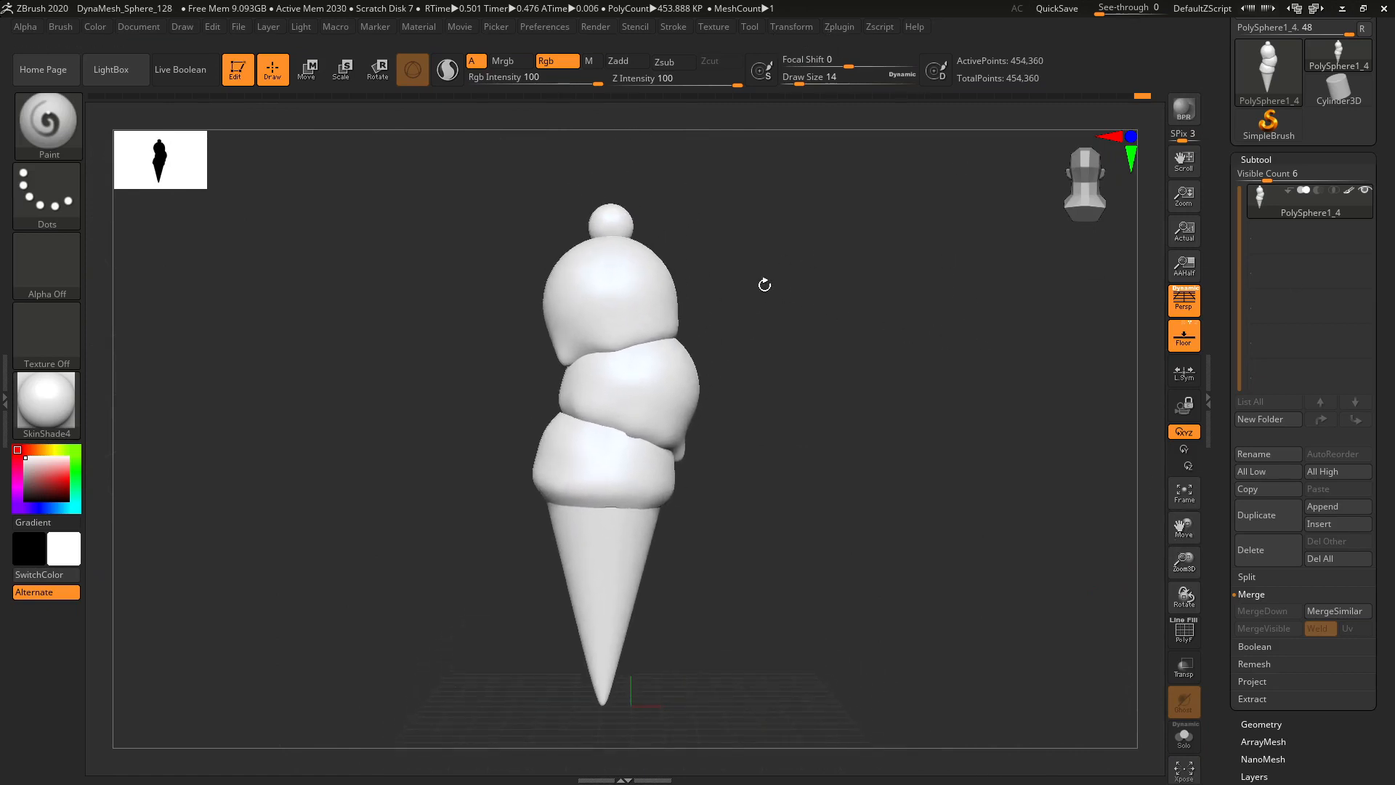
- Import the strawberry ice cream image from the Desktop's "ice cream" folder as a texture
{"action": "left_click", "coordinate": [42, 341]}
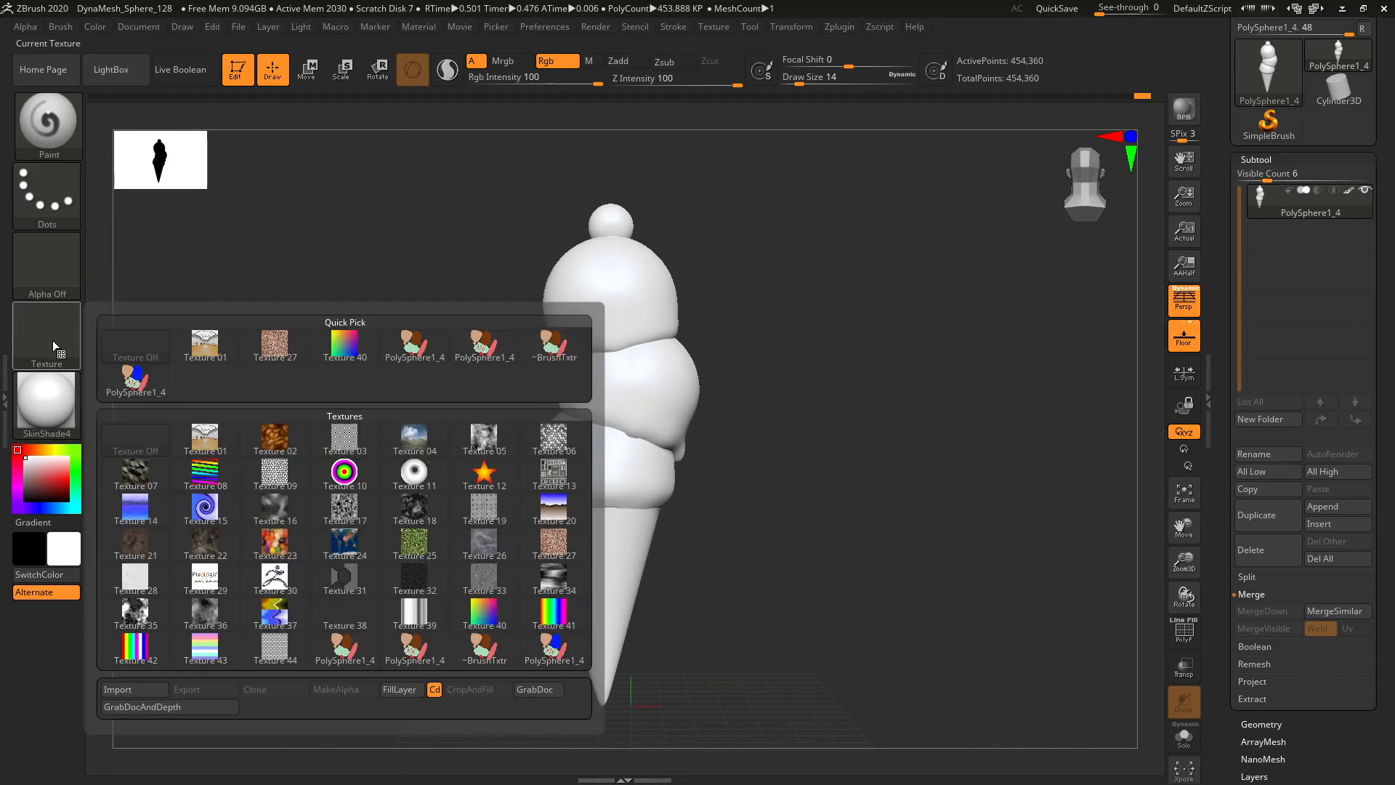
{"action": "left_click", "coordinate": [135, 689]}
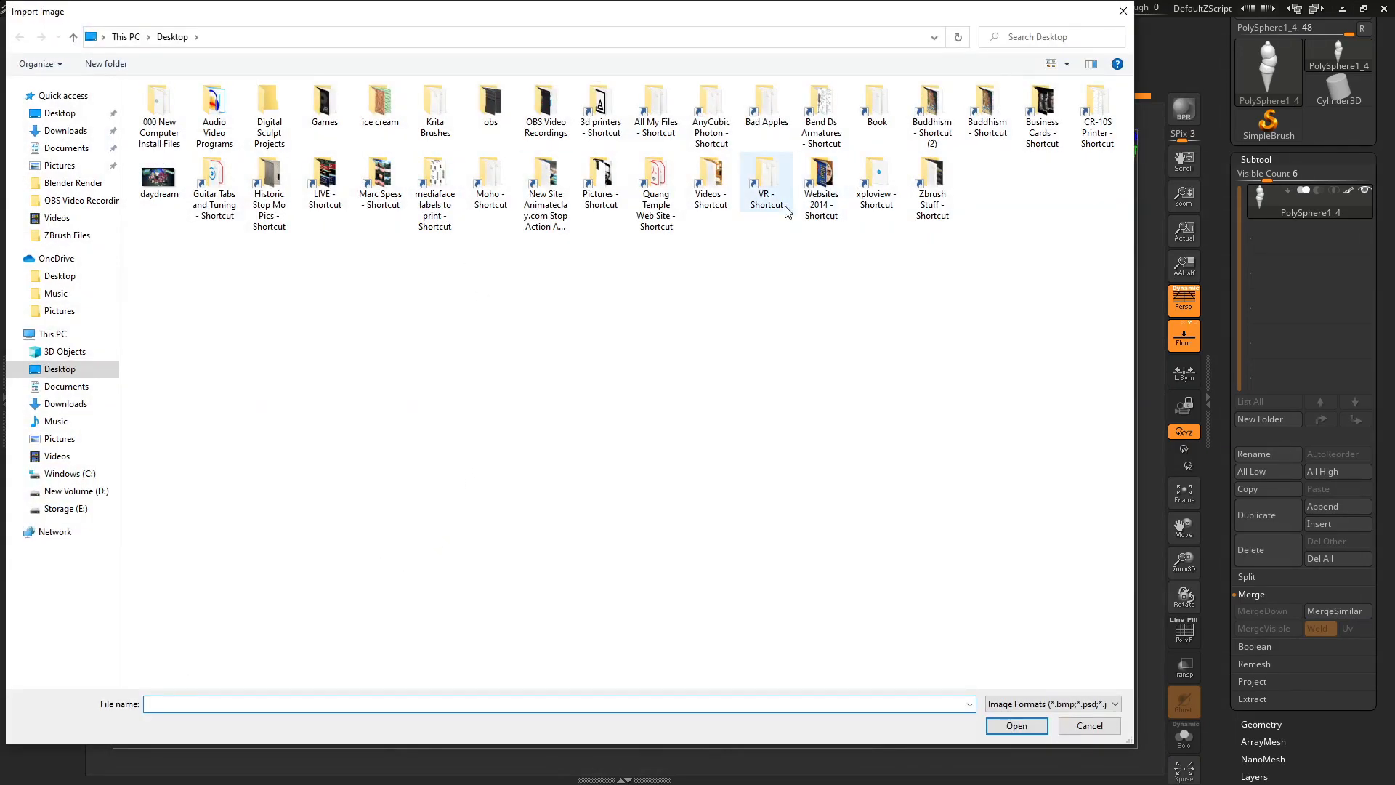
{"action": "double_click", "coordinate": [415, 117]}
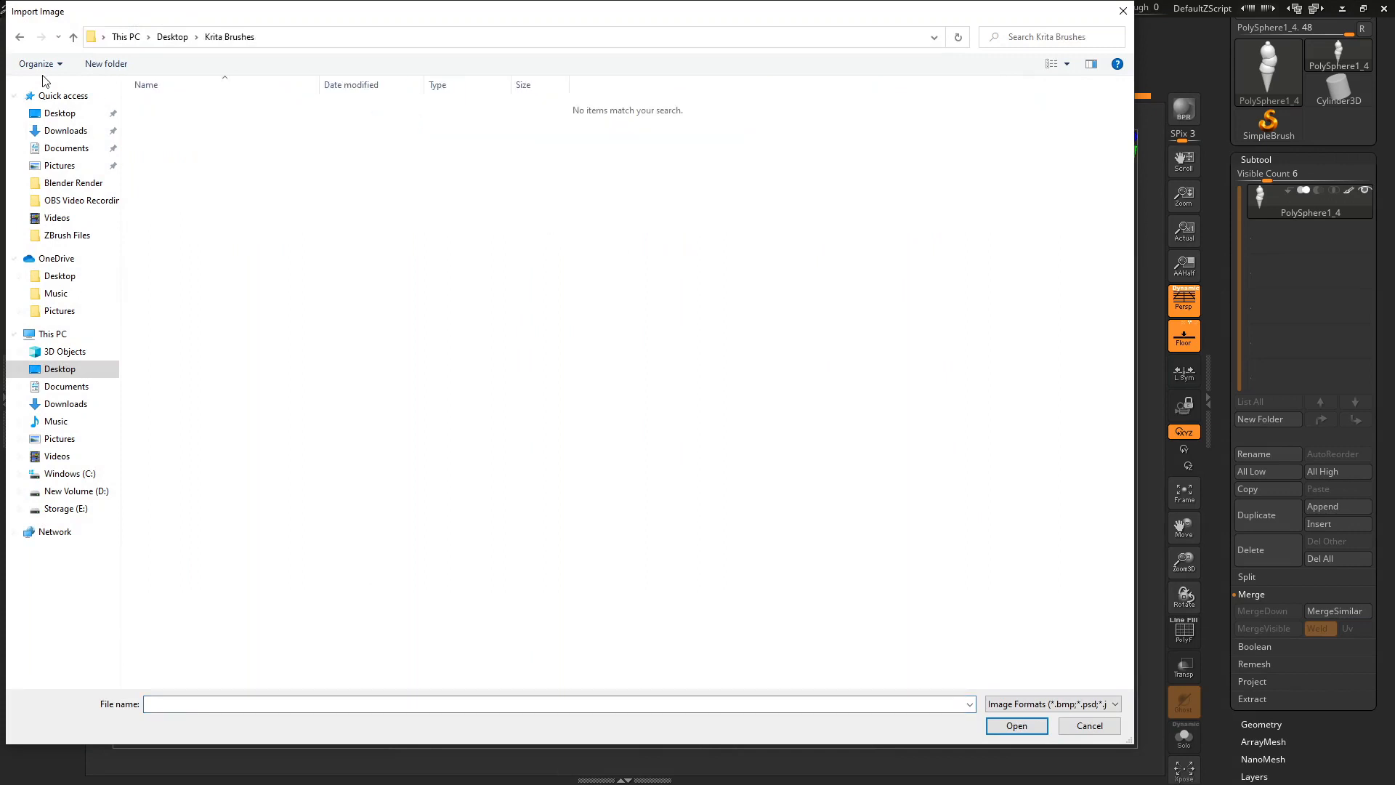
{"action": "left_click", "coordinate": [17, 37]}
{"action": "double_click", "coordinate": [378, 115]}
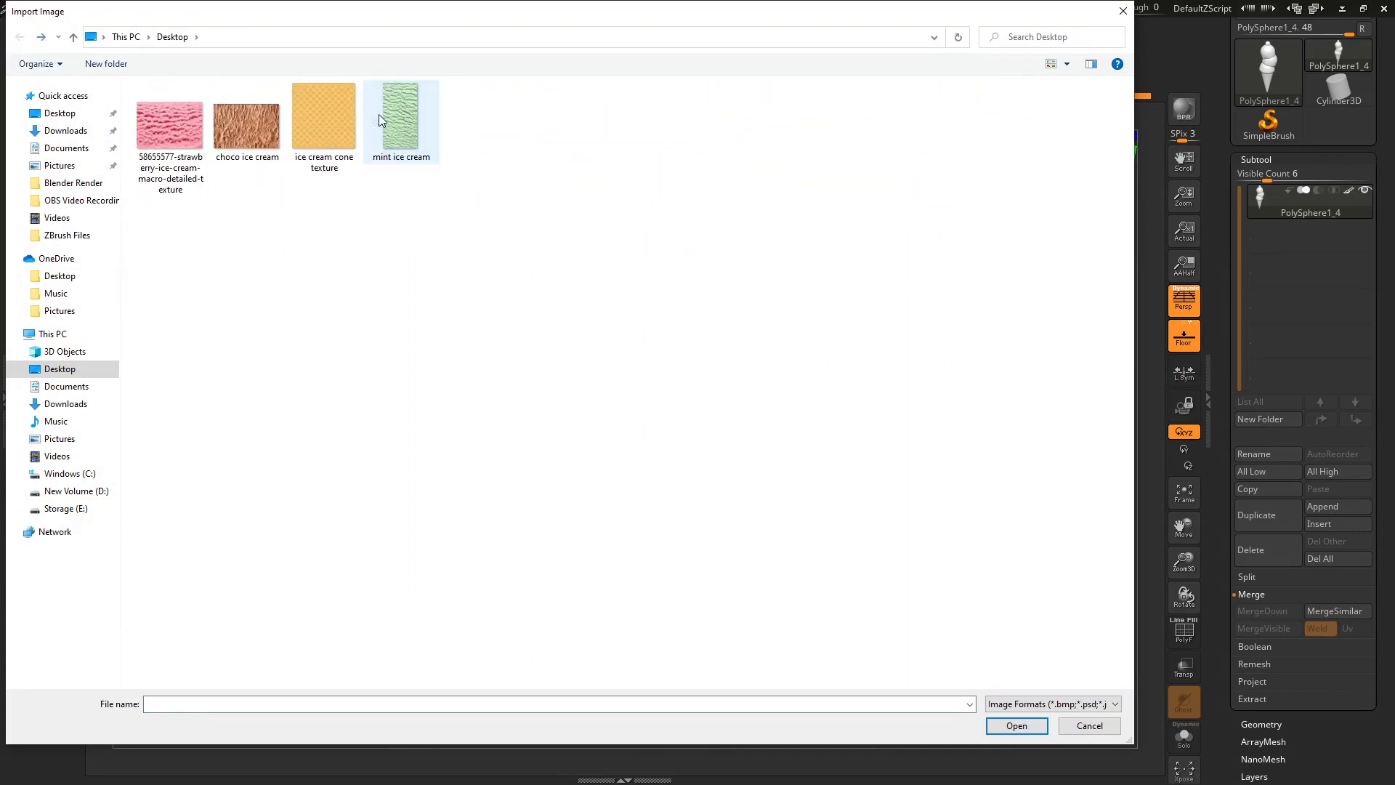
{"action": "double_click", "coordinate": [177, 126]}
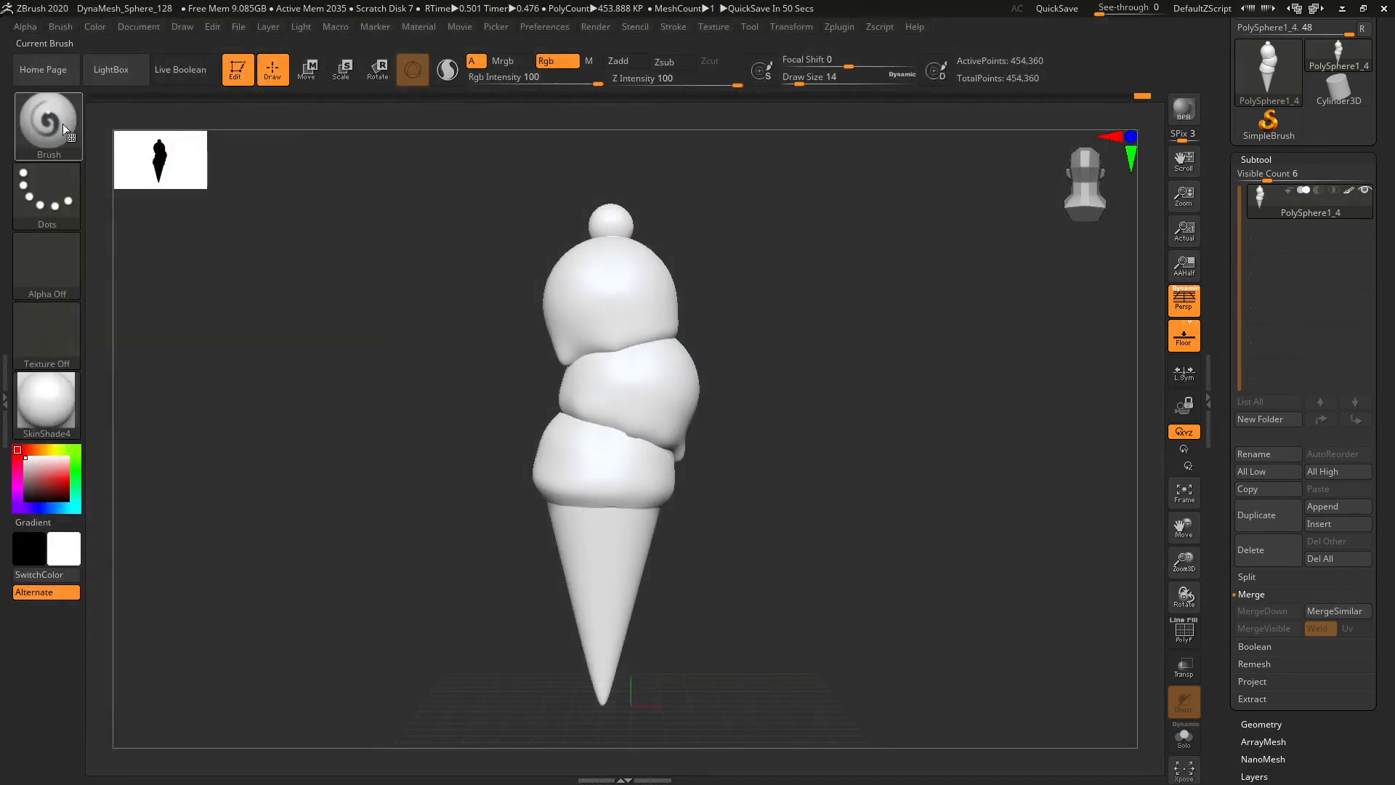
- Keep the brush texture off and import the "choco ice cream" image as another texture
{"action": "left_click", "coordinate": [49, 334]}
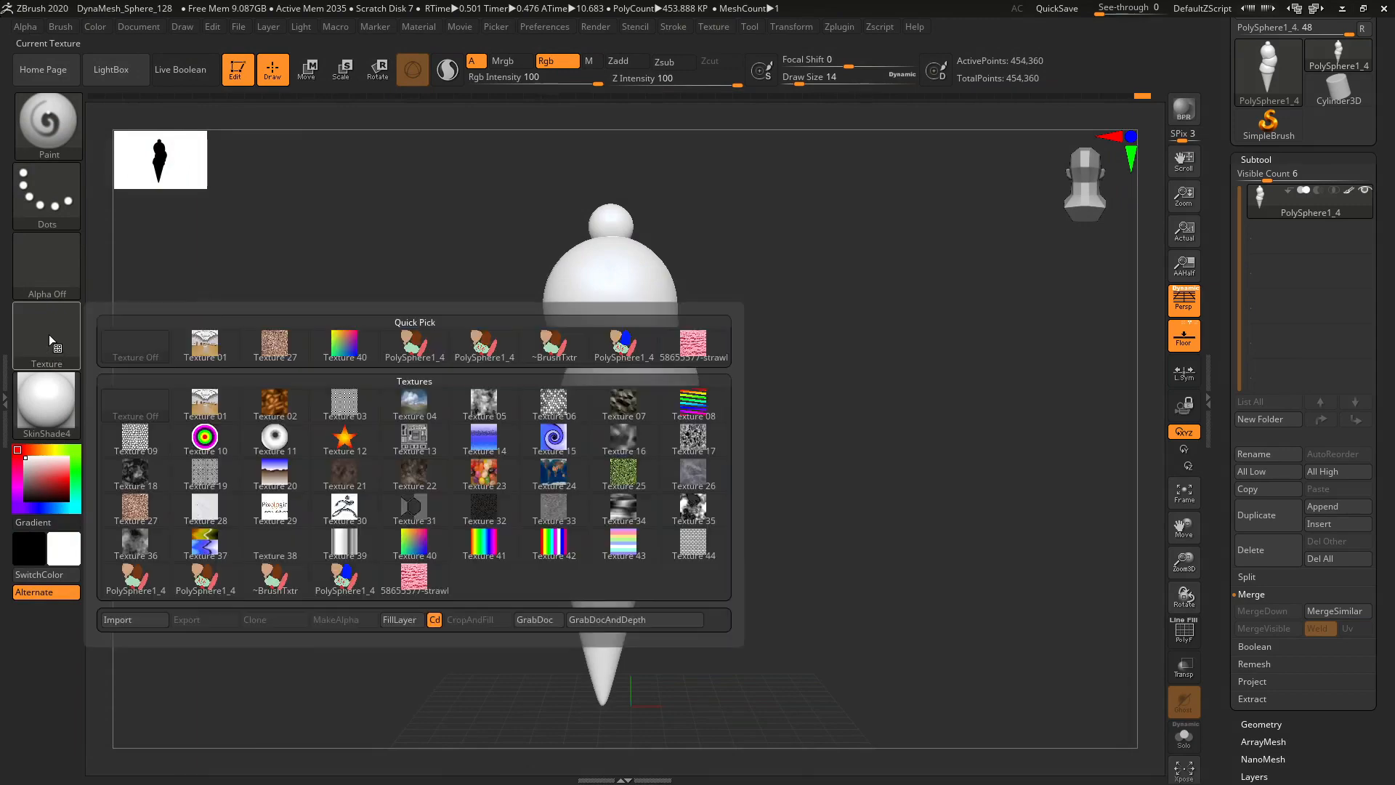
{"action": "left_click", "coordinate": [149, 343]}
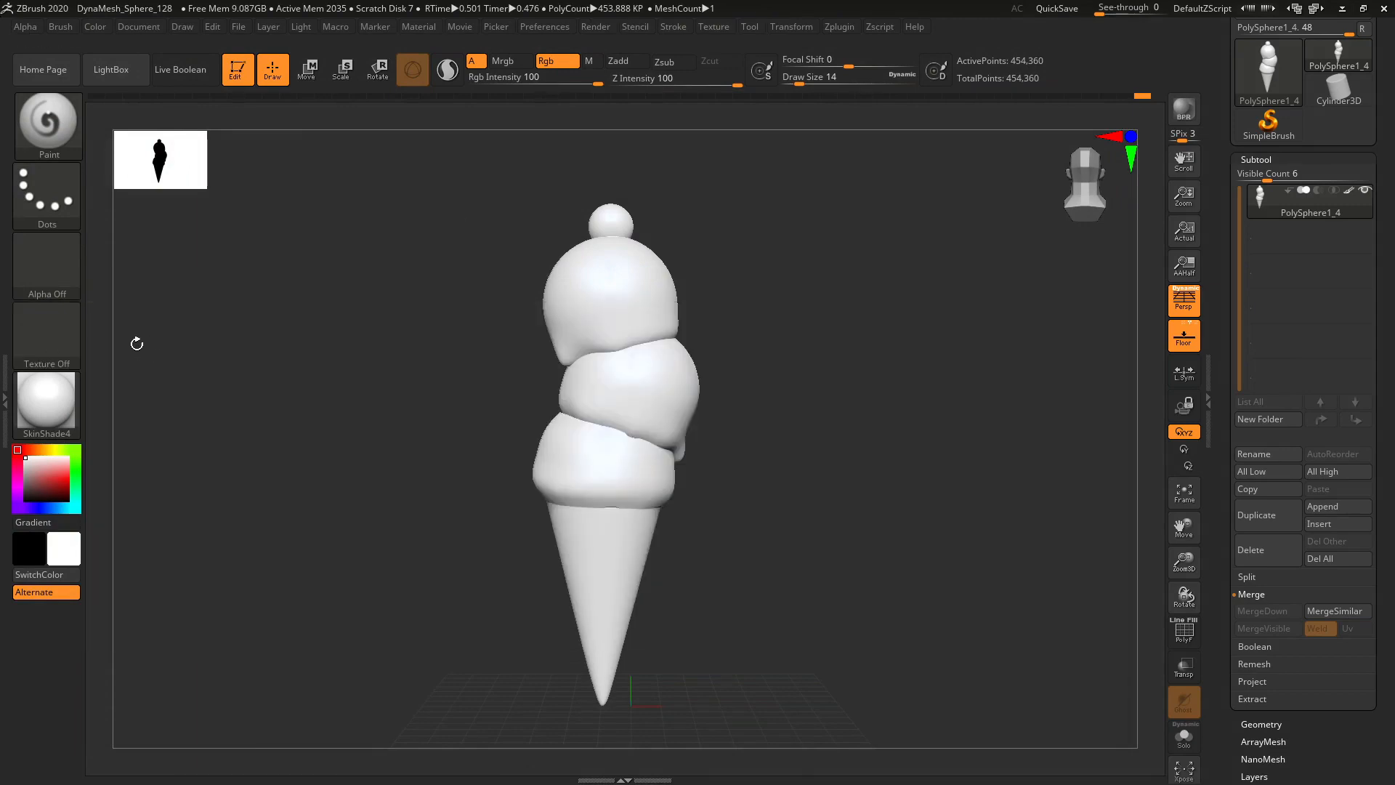
{"action": "left_click", "coordinate": [50, 340]}
{"action": "left_click", "coordinate": [116, 620]}
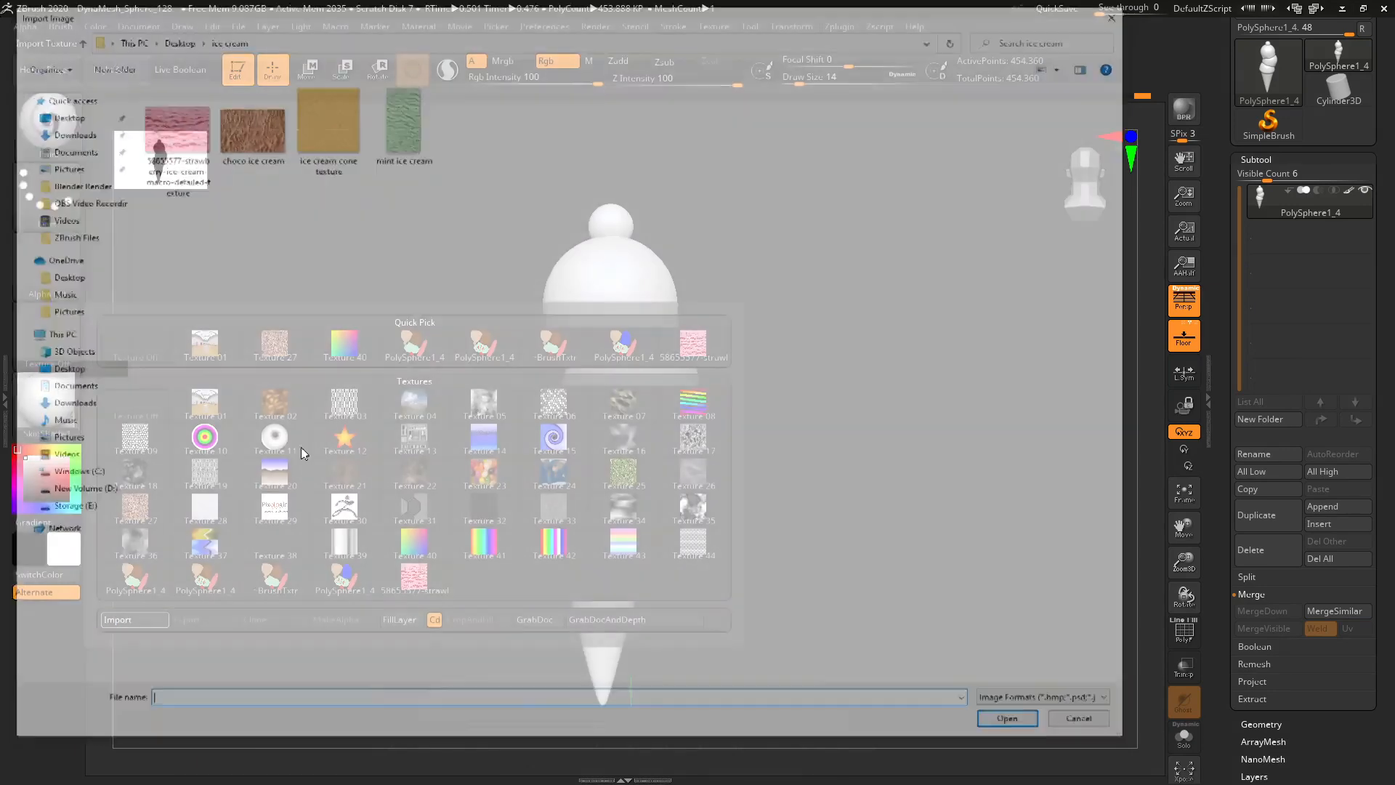
{"action": "double_click", "coordinate": [265, 142]}
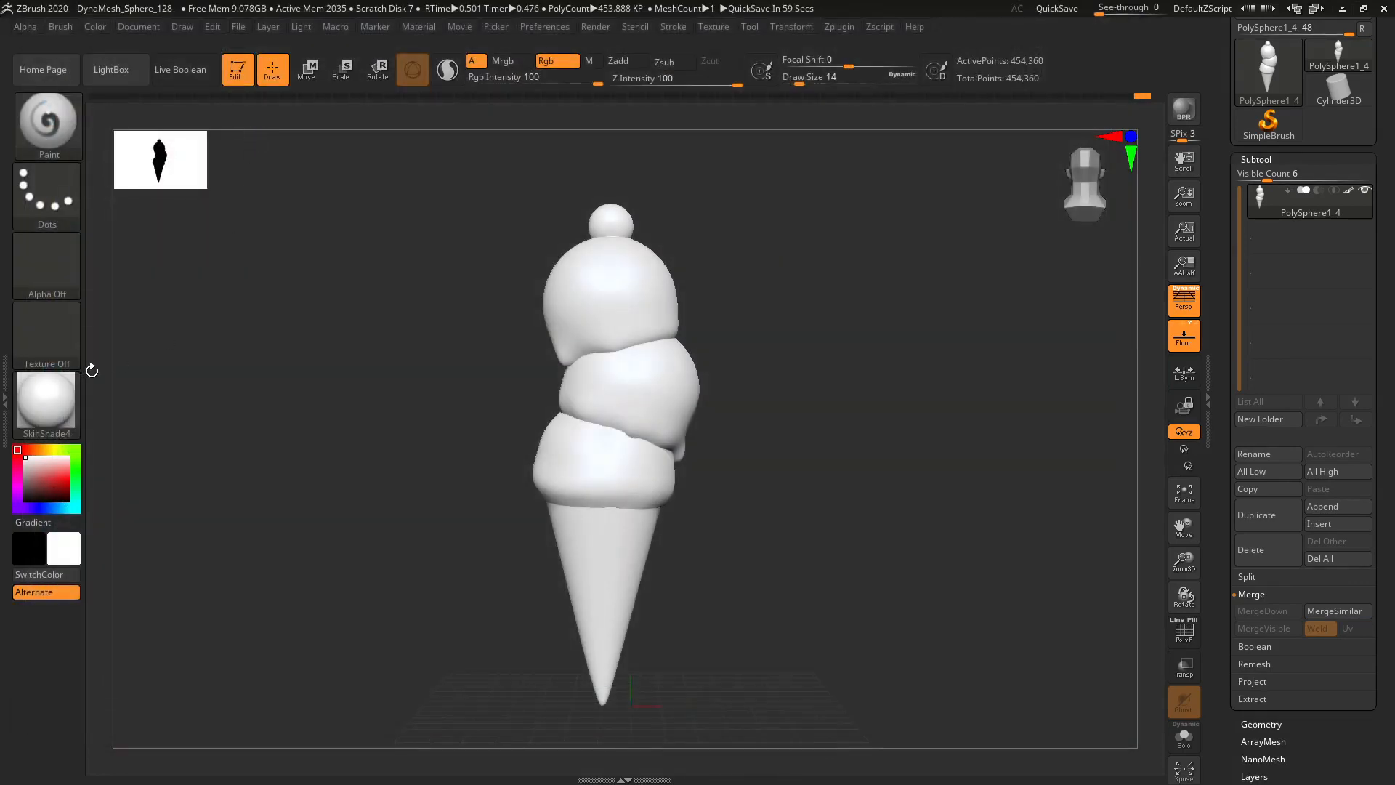
- Import the "ice cream cone texture" image from the "ice cream" folder as a texture
{"action": "left_click", "coordinate": [58, 342]}
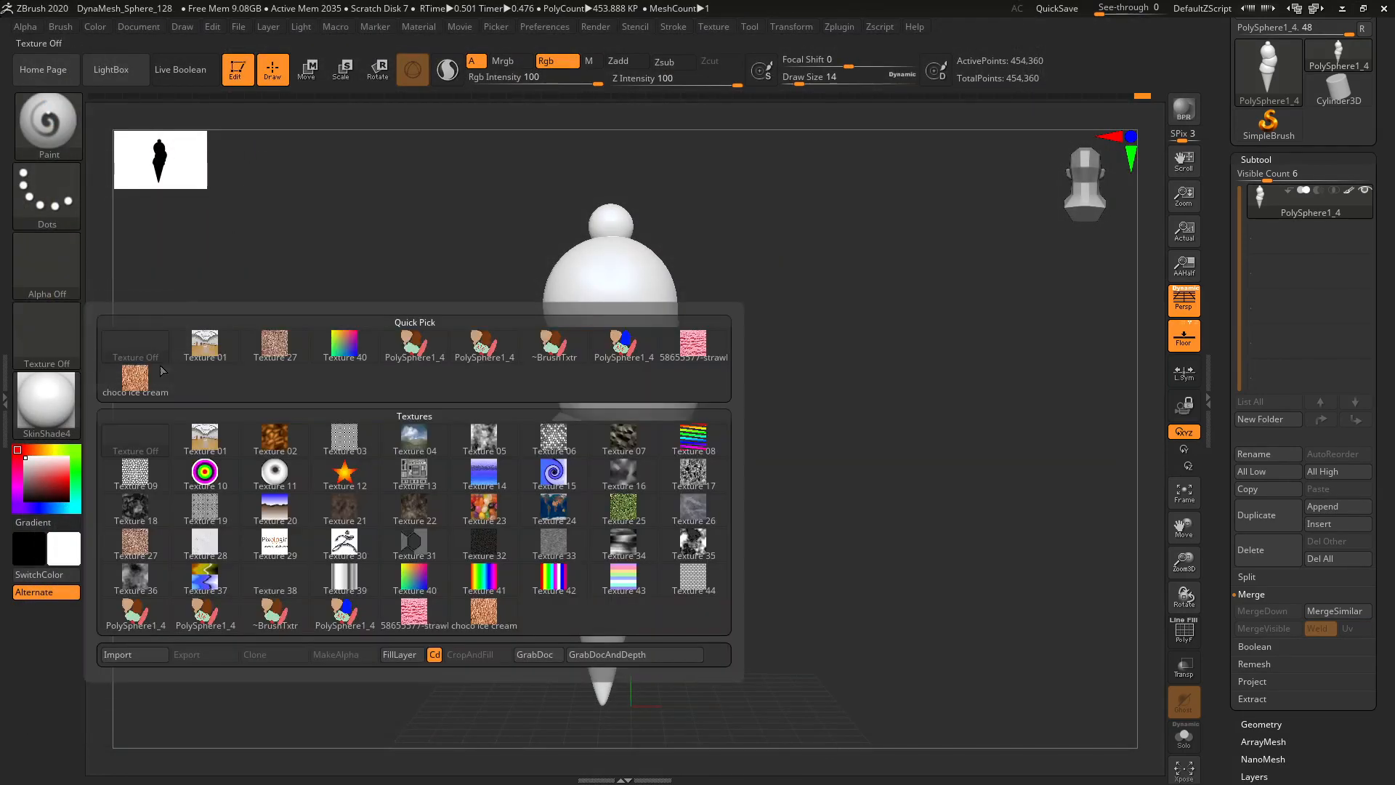
{"action": "left_click", "coordinate": [127, 655]}
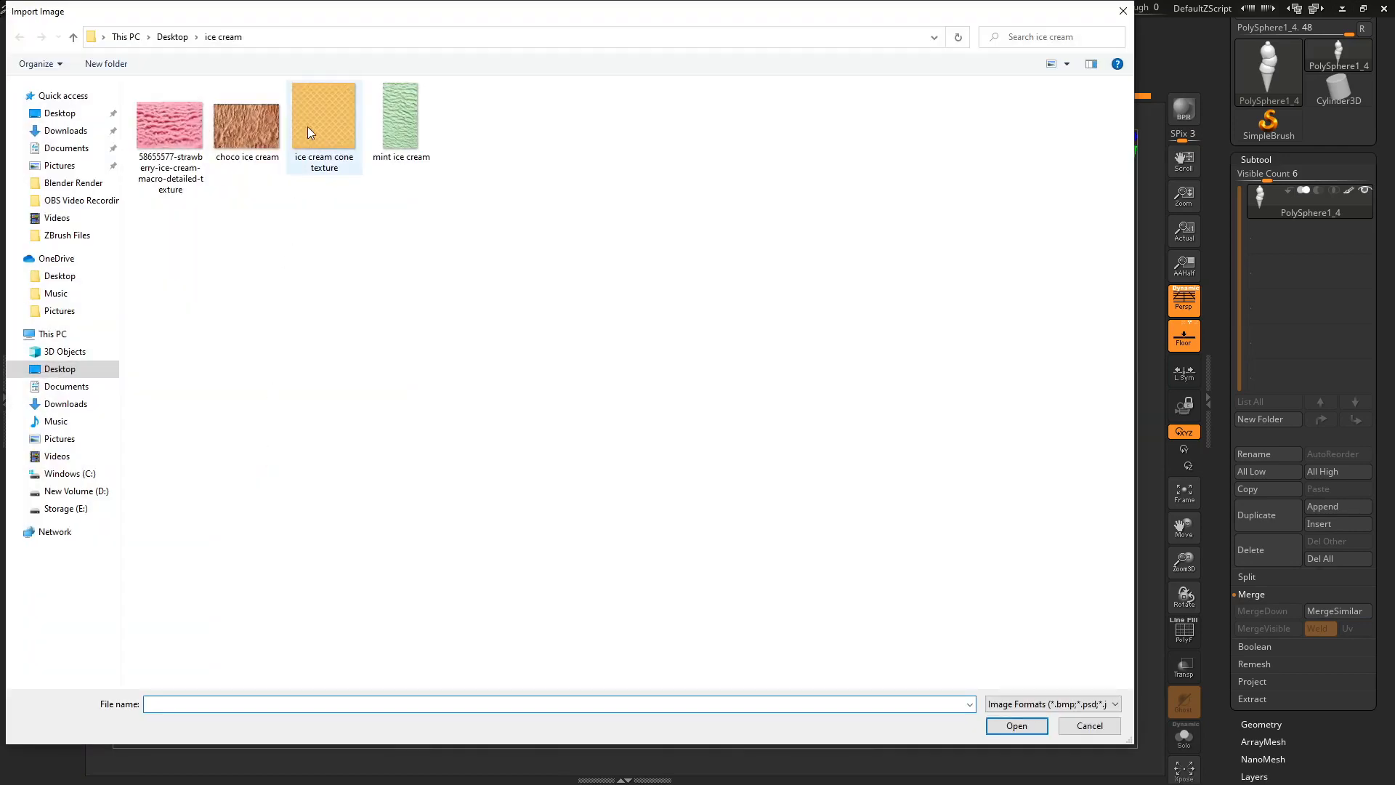
{"action": "double_click", "coordinate": [308, 126]}
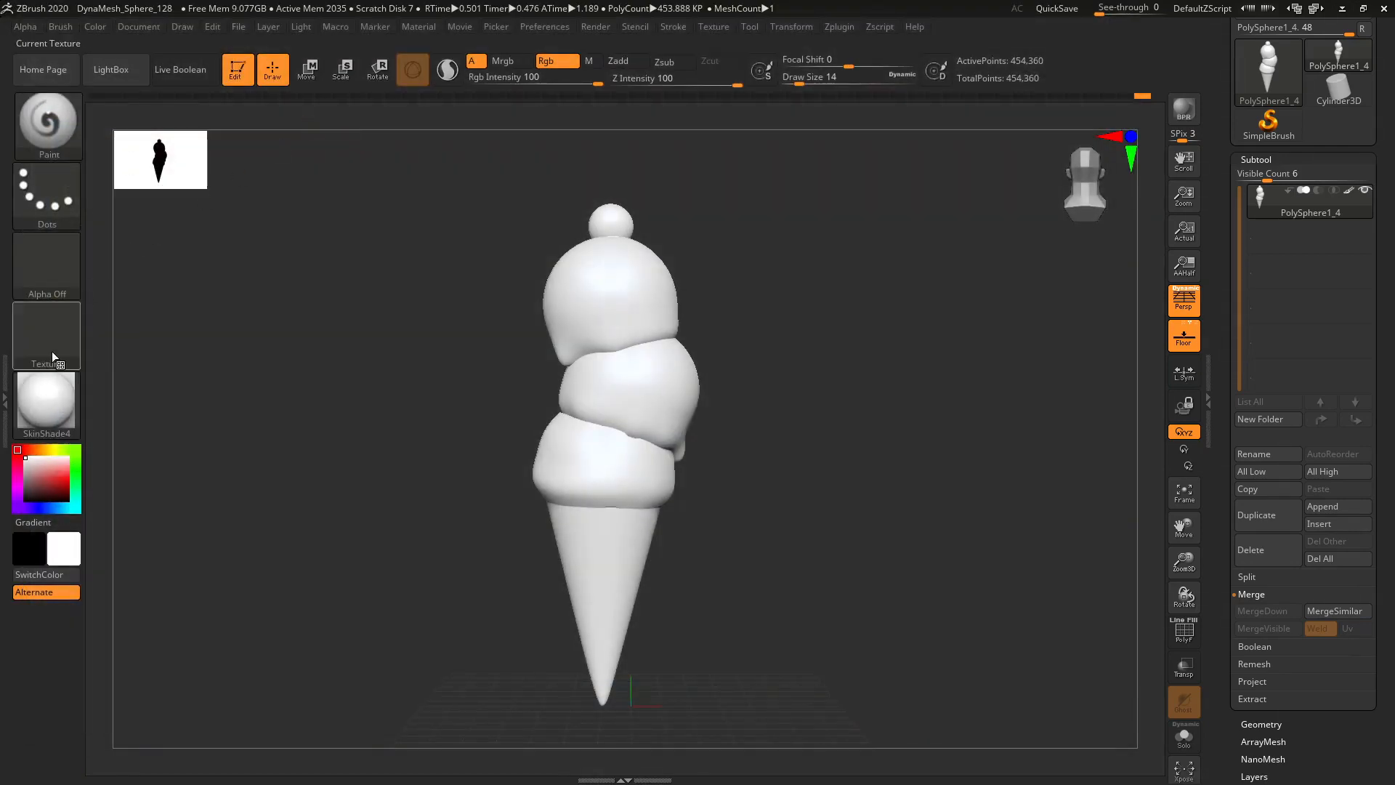
- Import the "mint ice cream" image as a texture and leave the brush texture off
{"action": "left_click", "coordinate": [41, 332]}
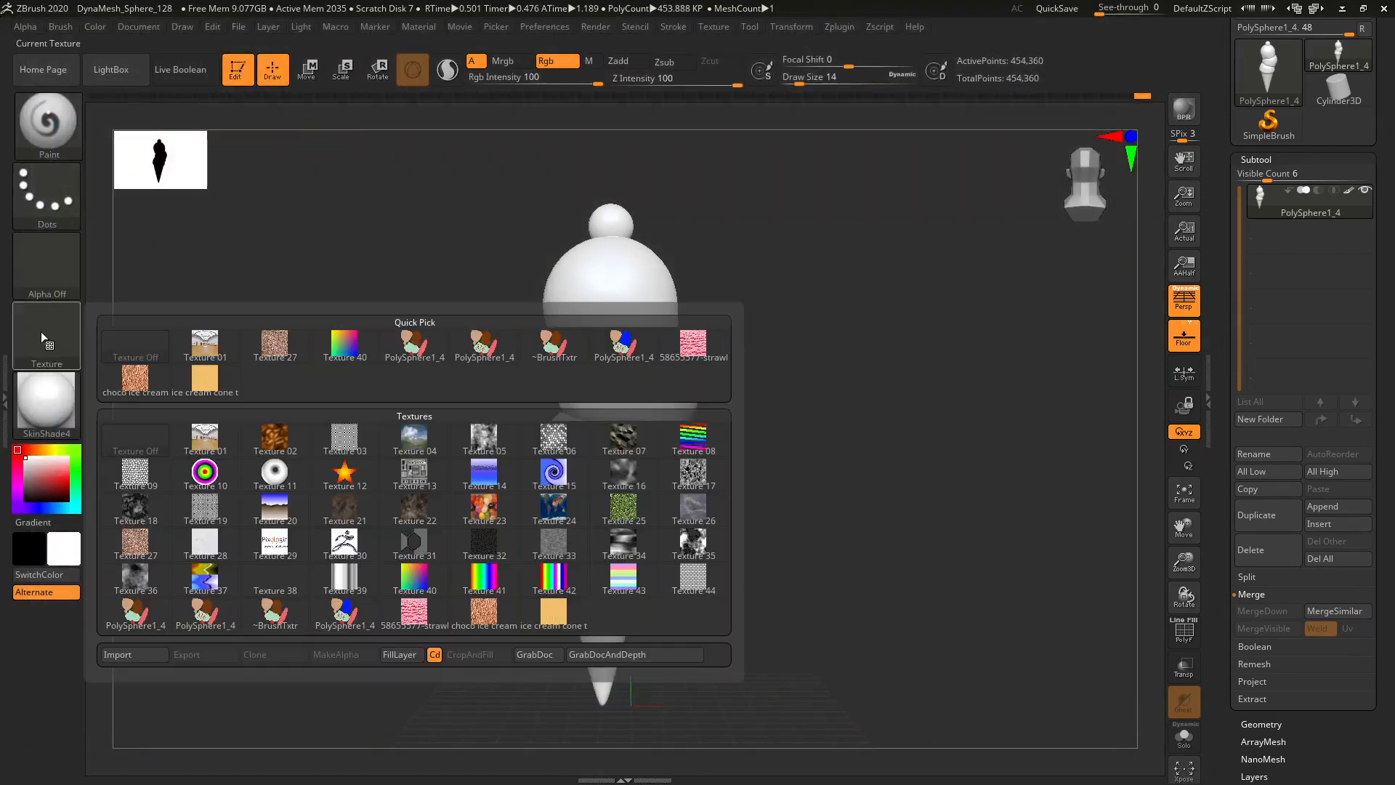
{"action": "left_click", "coordinate": [127, 656]}
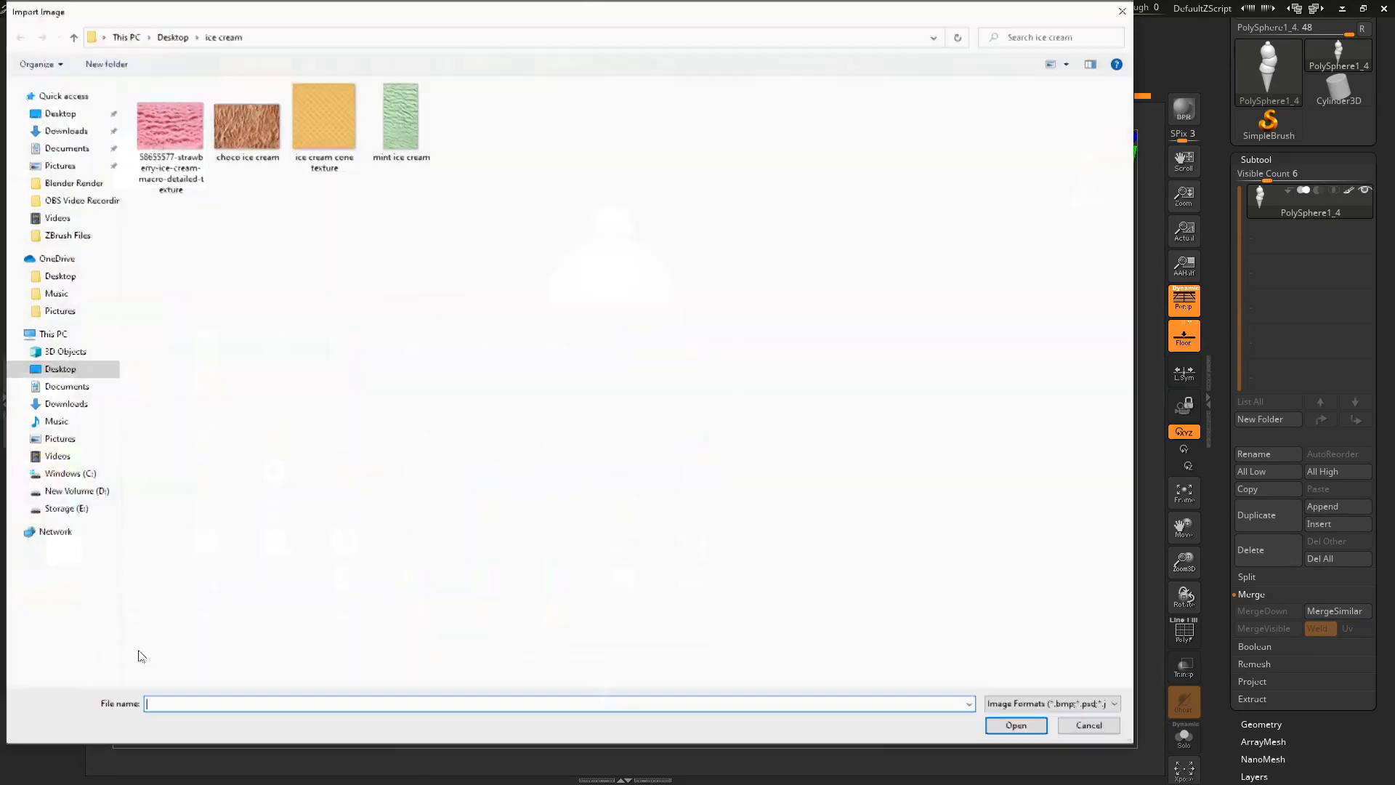
{"action": "double_click", "coordinate": [420, 127]}
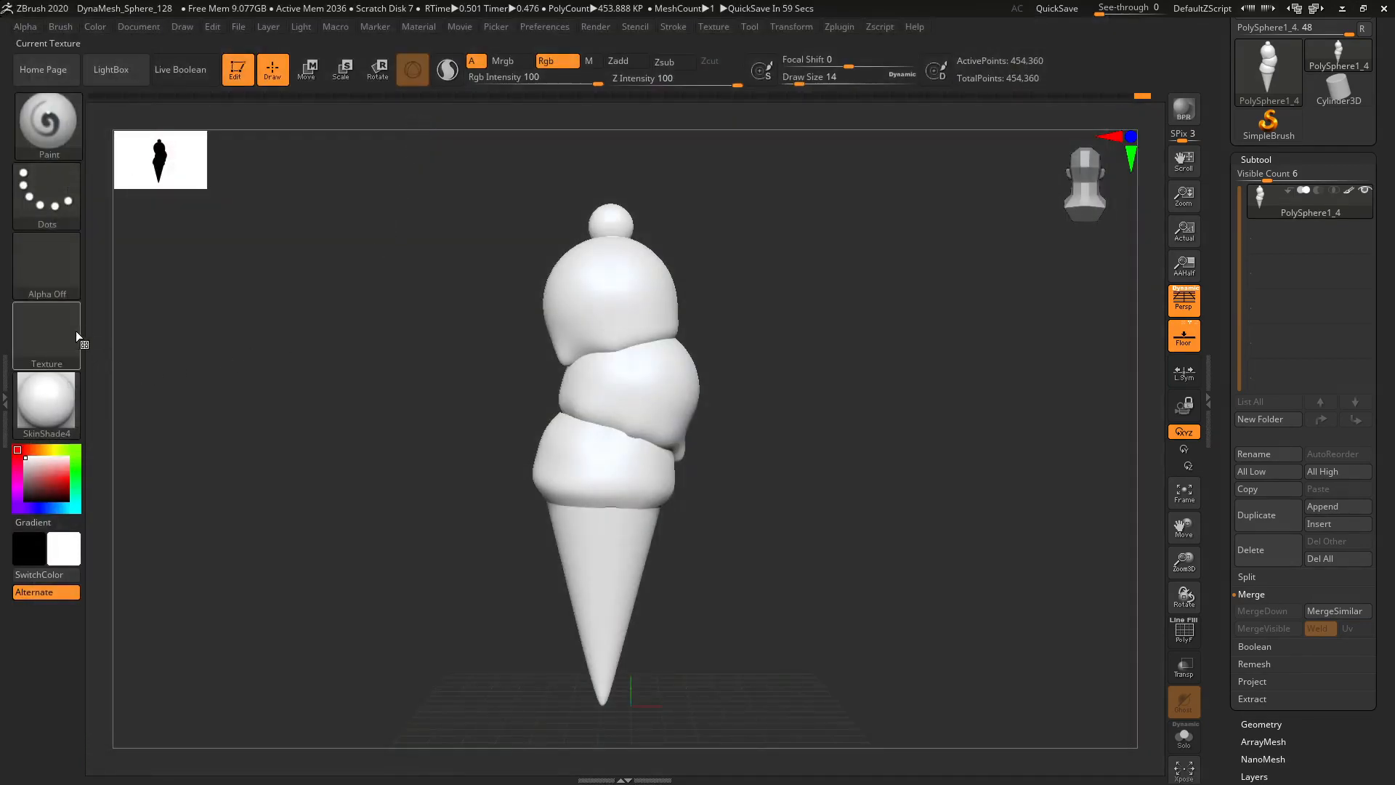
{"action": "left_click", "coordinate": [51, 333]}
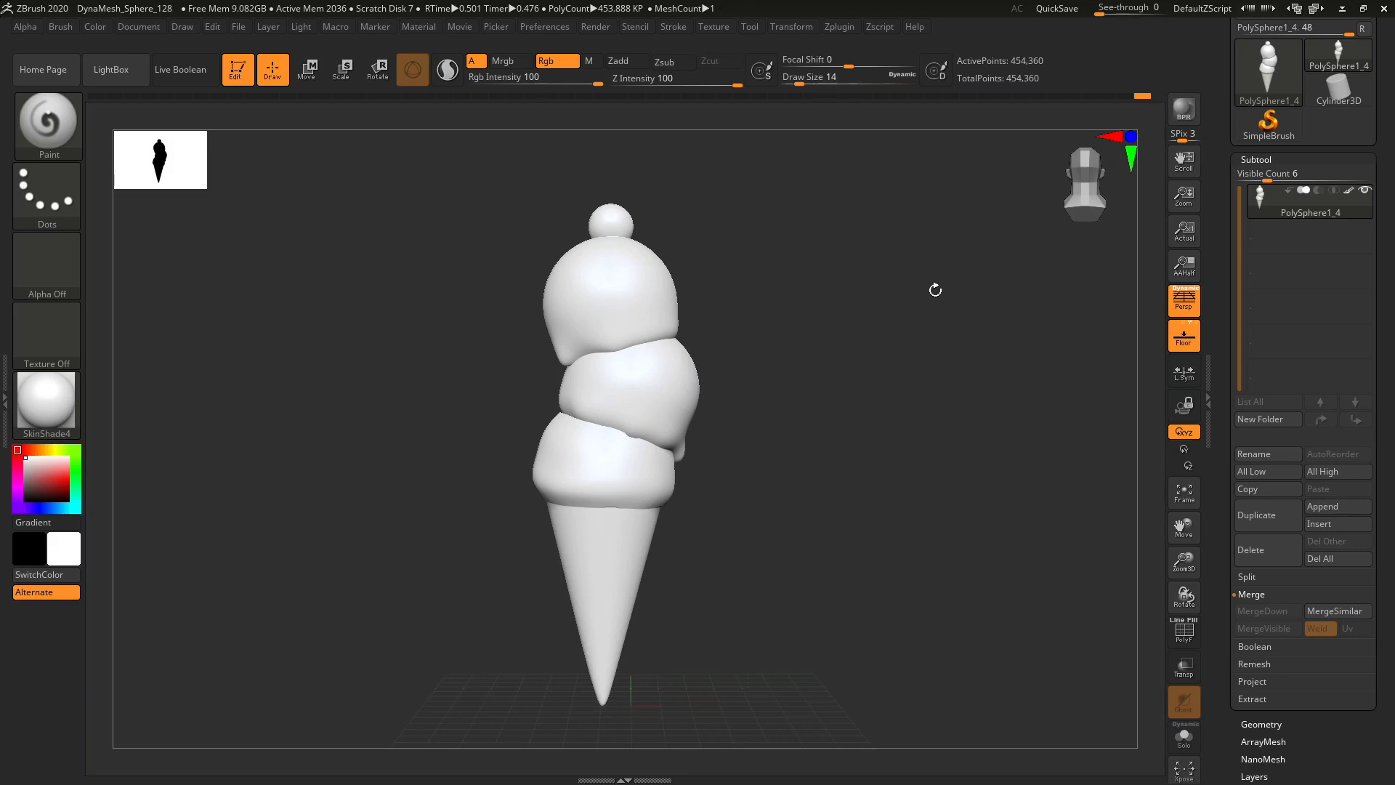
- Select the "choco ice cream" texture and add it to Spotlight
{"action": "left_click", "coordinate": [716, 26]}
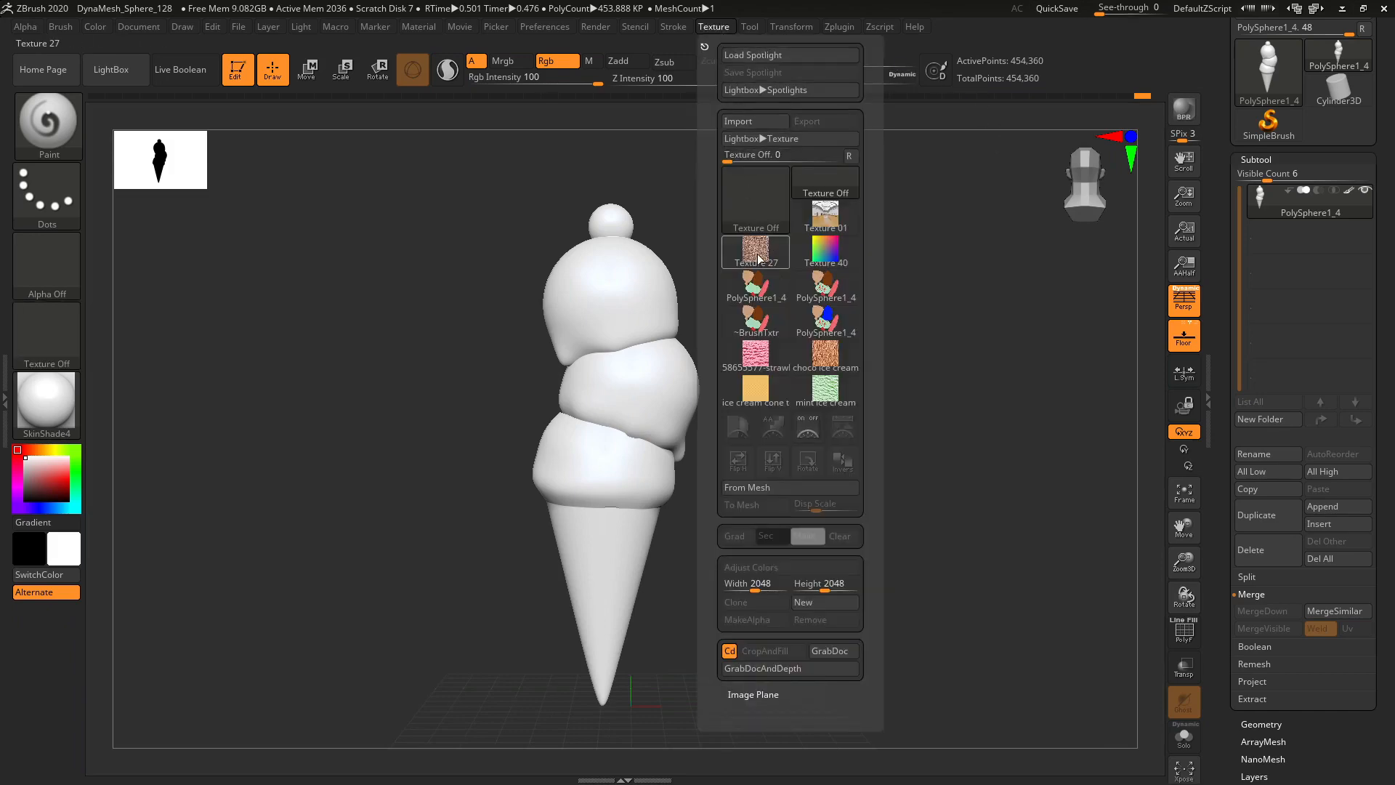
{"action": "mouse_move", "coordinate": [760, 266]}
{"action": "mouse_move", "coordinate": [839, 359]}
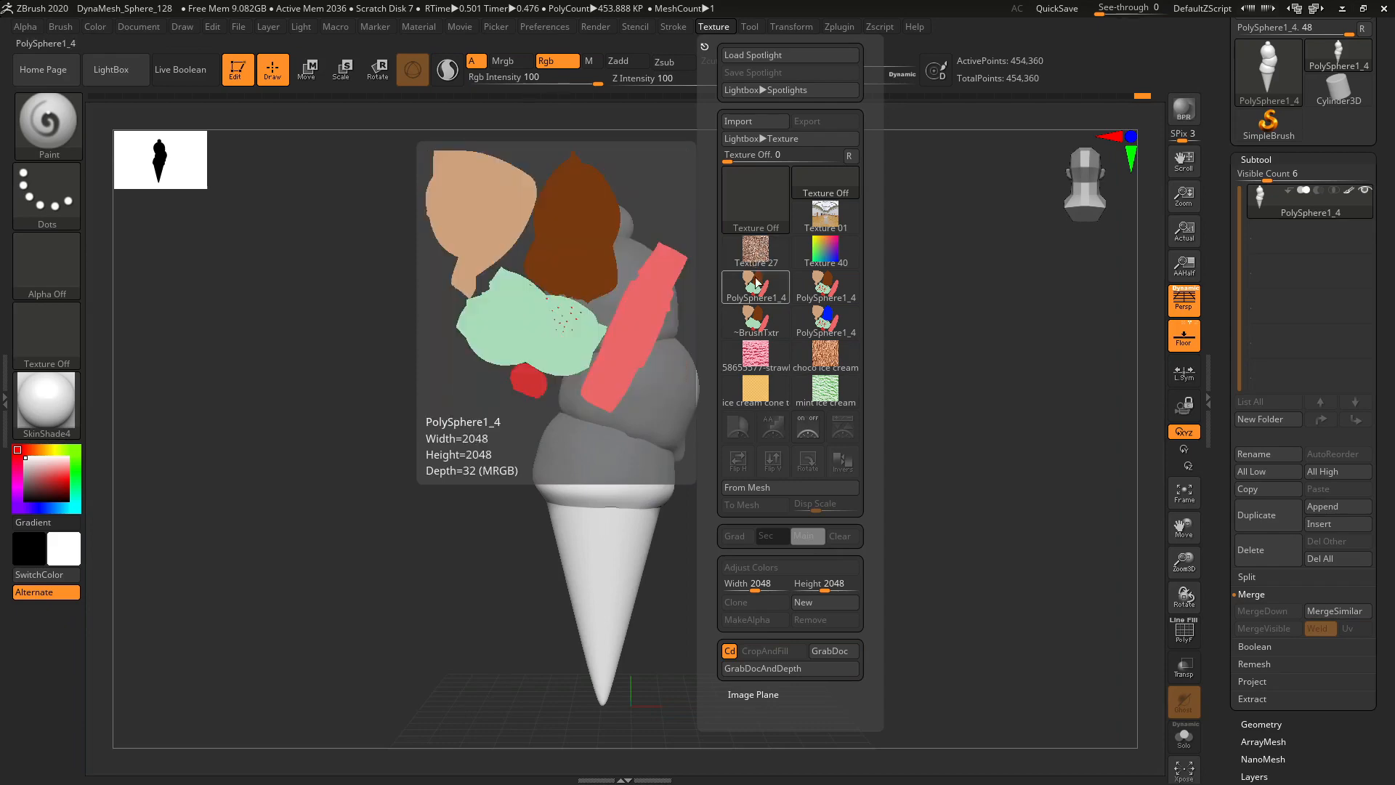
{"action": "left_click", "coordinate": [829, 356]}
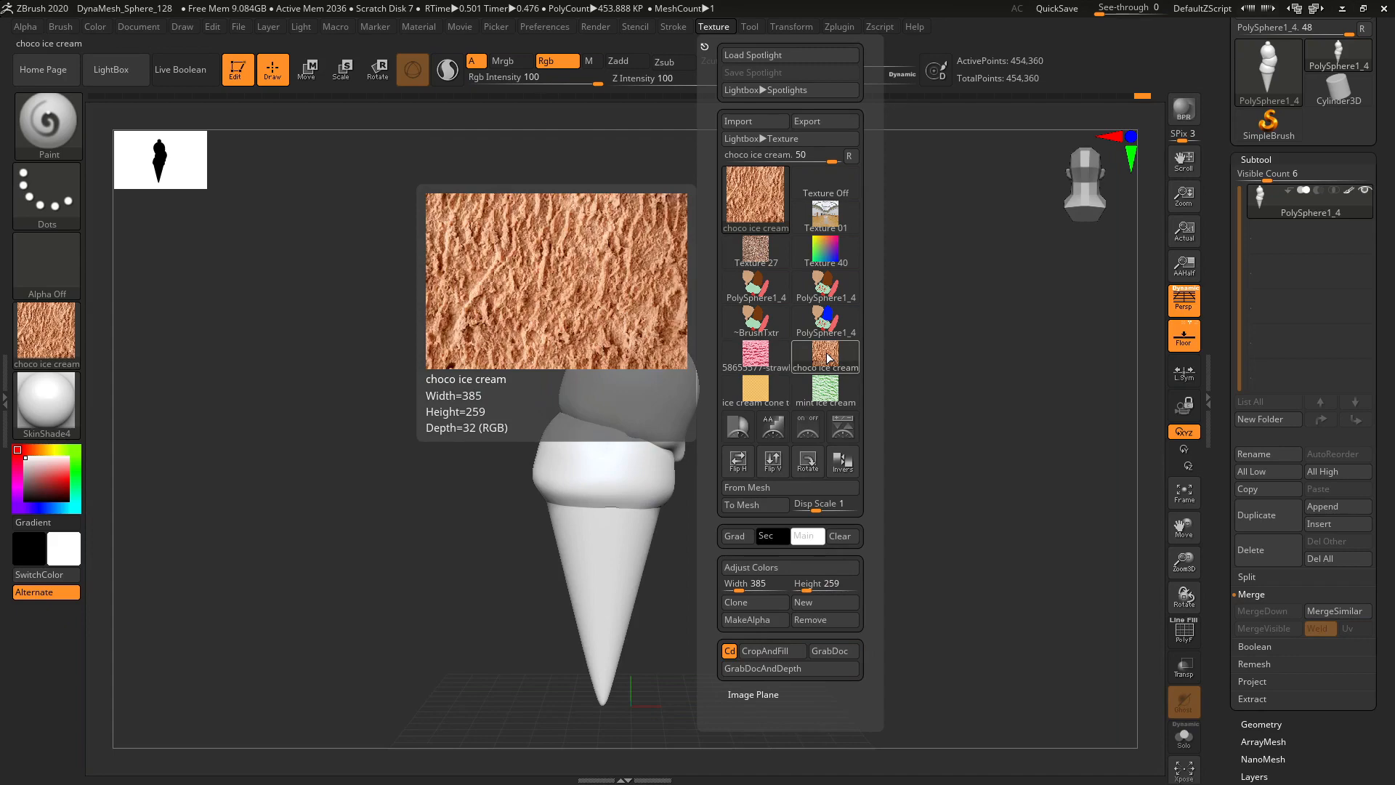
{"action": "left_click", "coordinate": [843, 428]}
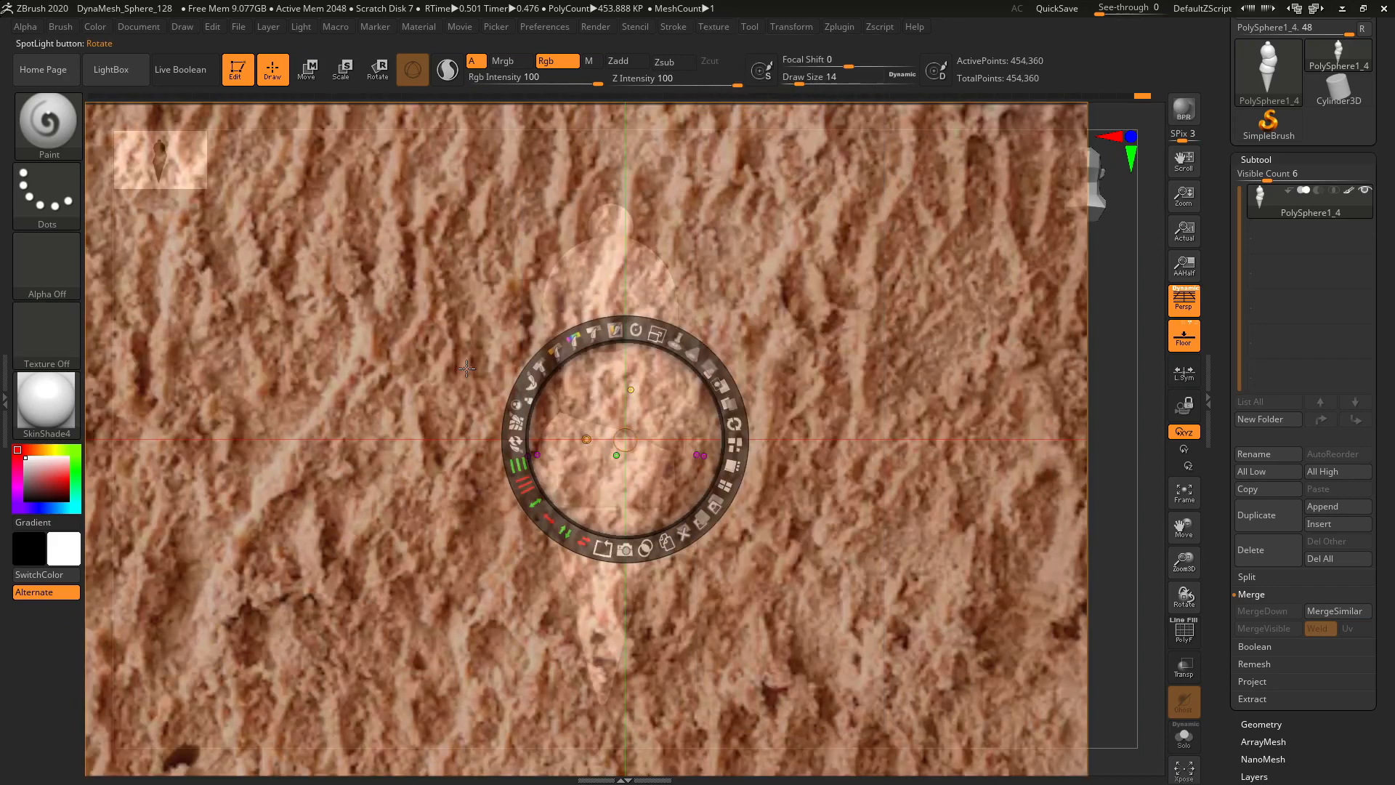
- Scale the chocolate image down to cover the two lower scoops and adjust its opacity so the model shows through
{"action": "left_click_drag", "start_coordinate": [1196, 555], "coordinate": [1186, 586]}
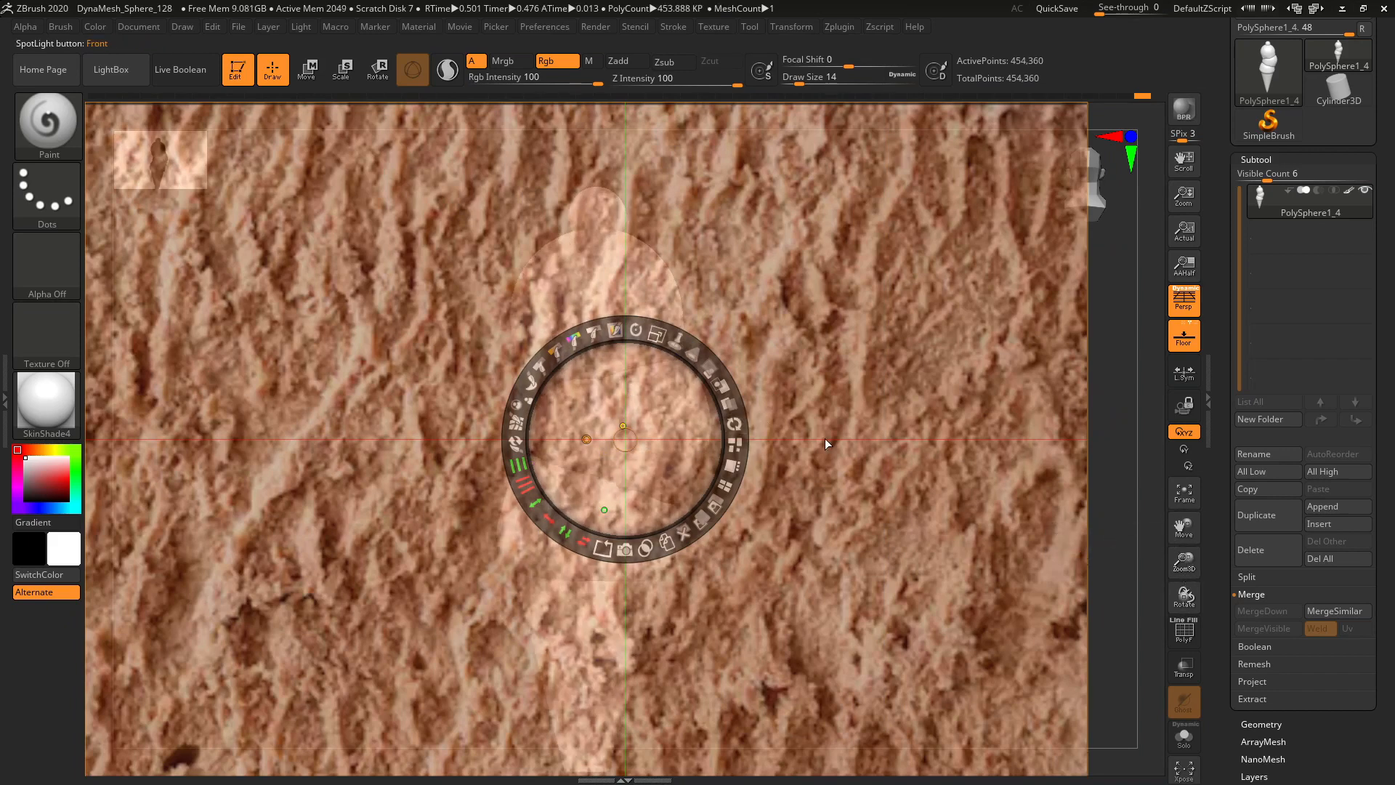
{"action": "left_click_drag", "start_coordinate": [1173, 570], "coordinate": [1220, 498]}
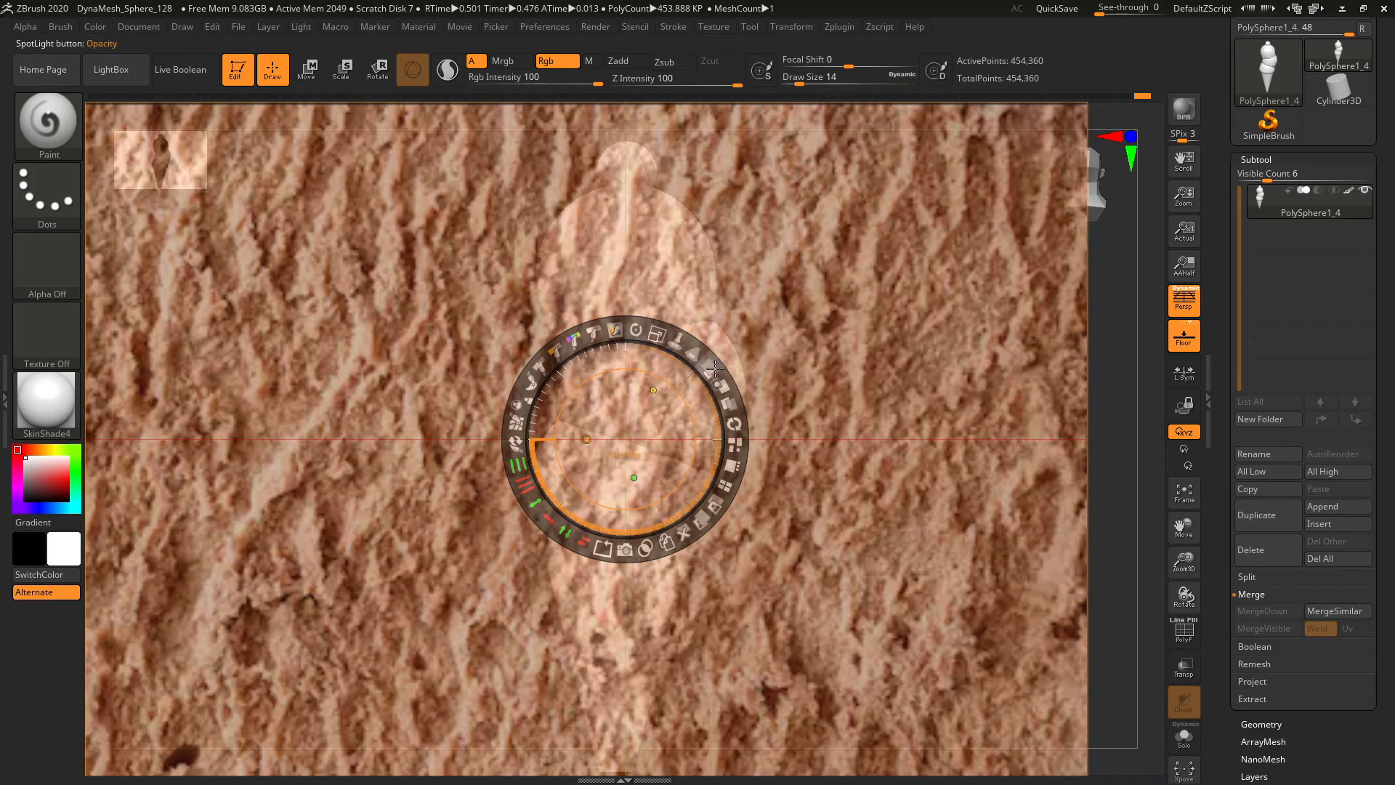
{"action": "left_click_drag", "start_coordinate": [707, 361], "coordinate": [541, 369]}
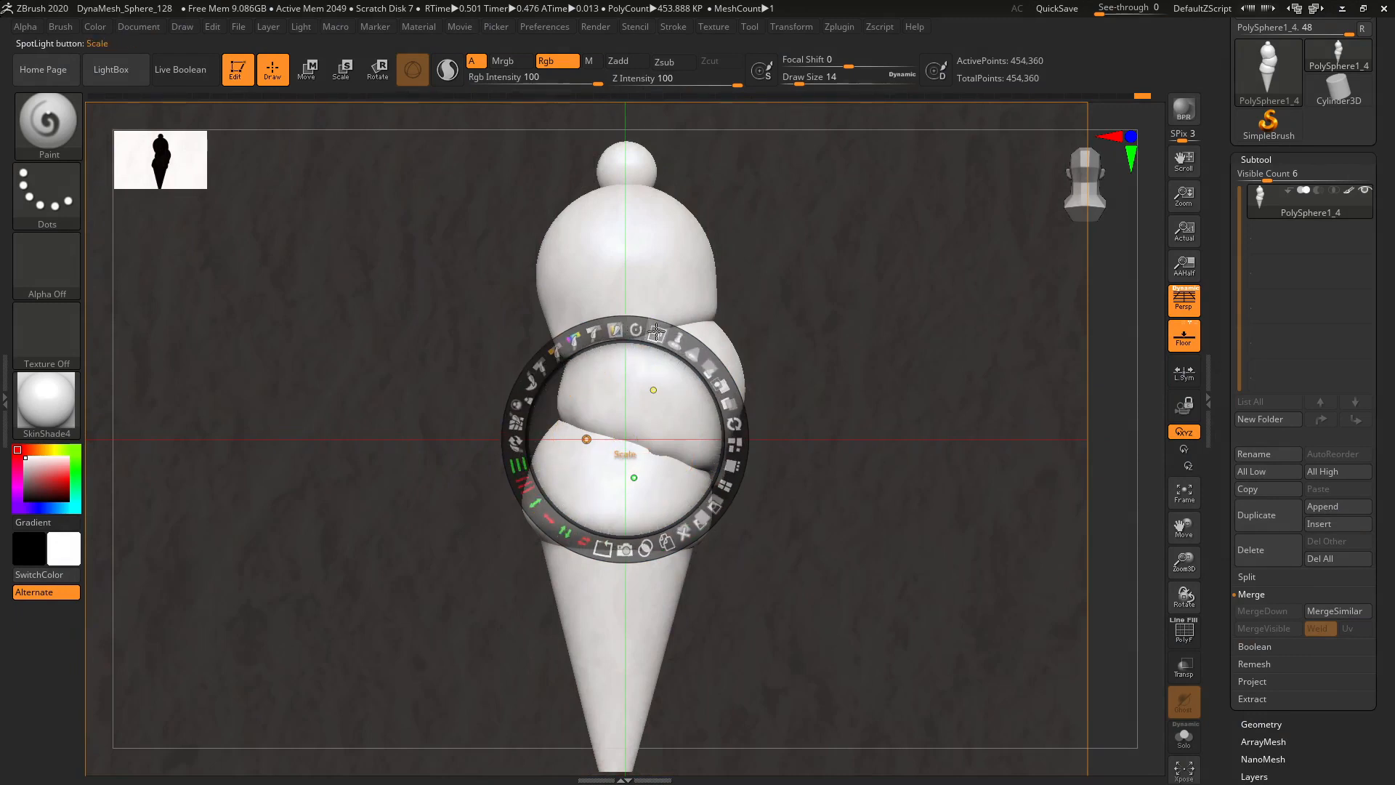
{"action": "left_click_drag", "start_coordinate": [656, 333], "coordinate": [536, 364]}
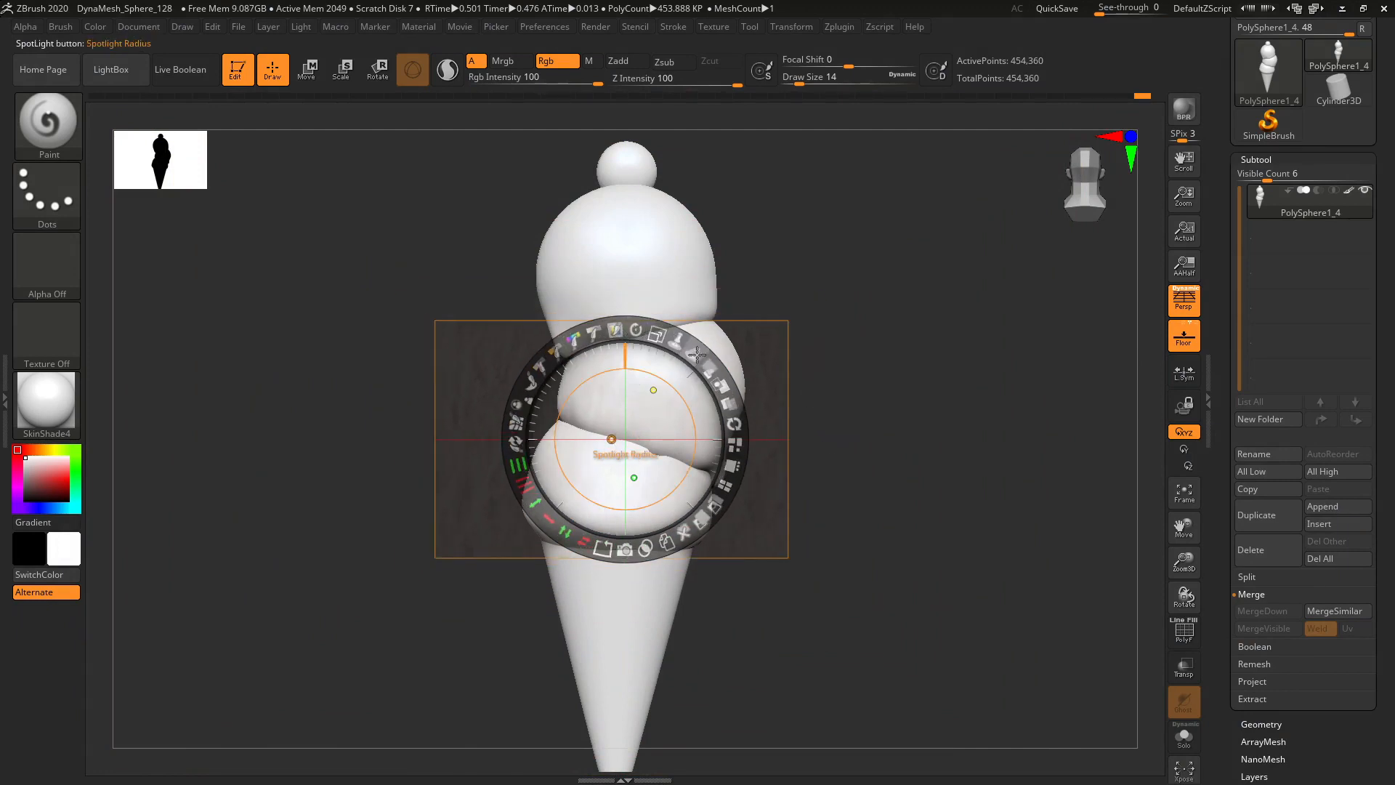
{"action": "left_click_drag", "start_coordinate": [713, 374], "coordinate": [723, 428]}
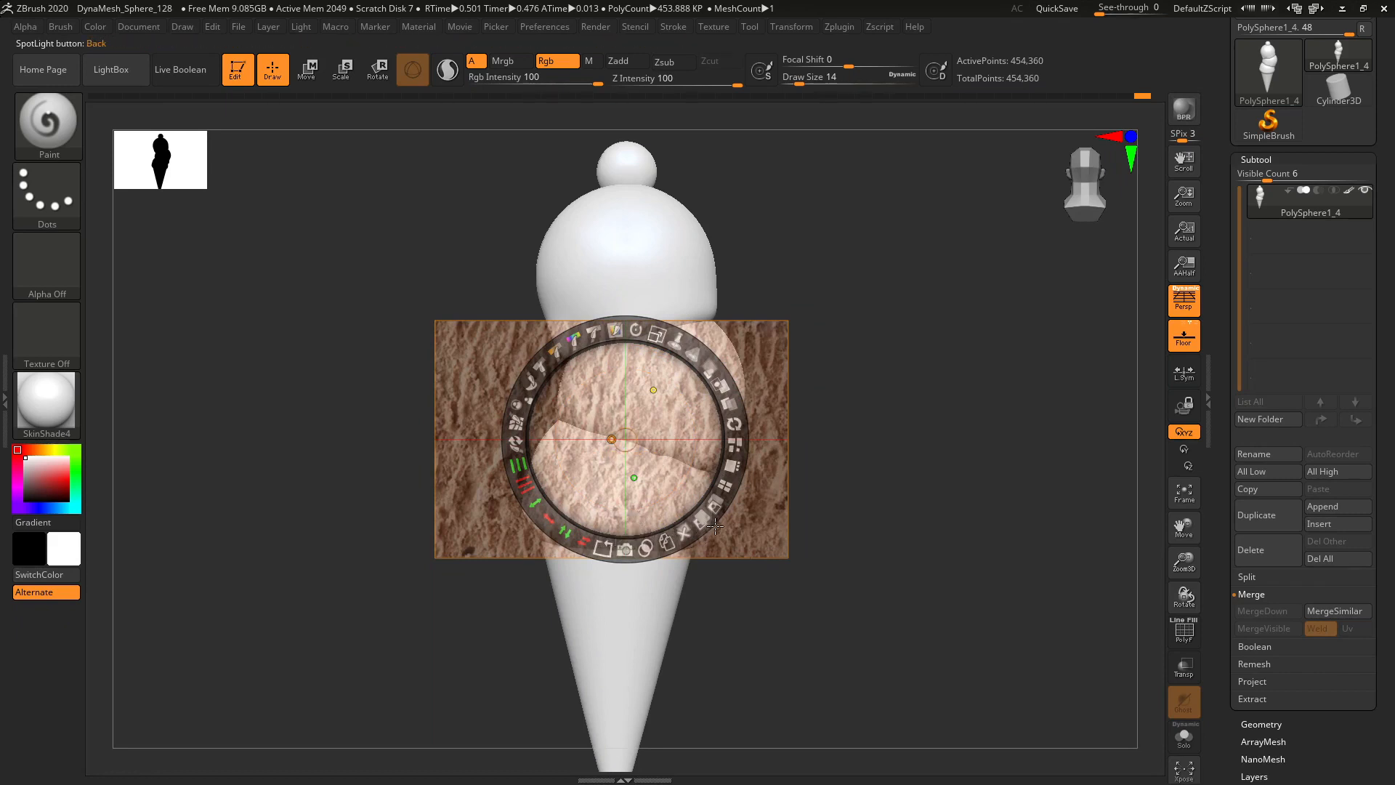
- Move the Spotlight dial off the chocolate image to empty canvas and nudge the image slightly over the scoops
{"action": "left_click", "coordinate": [925, 374]}
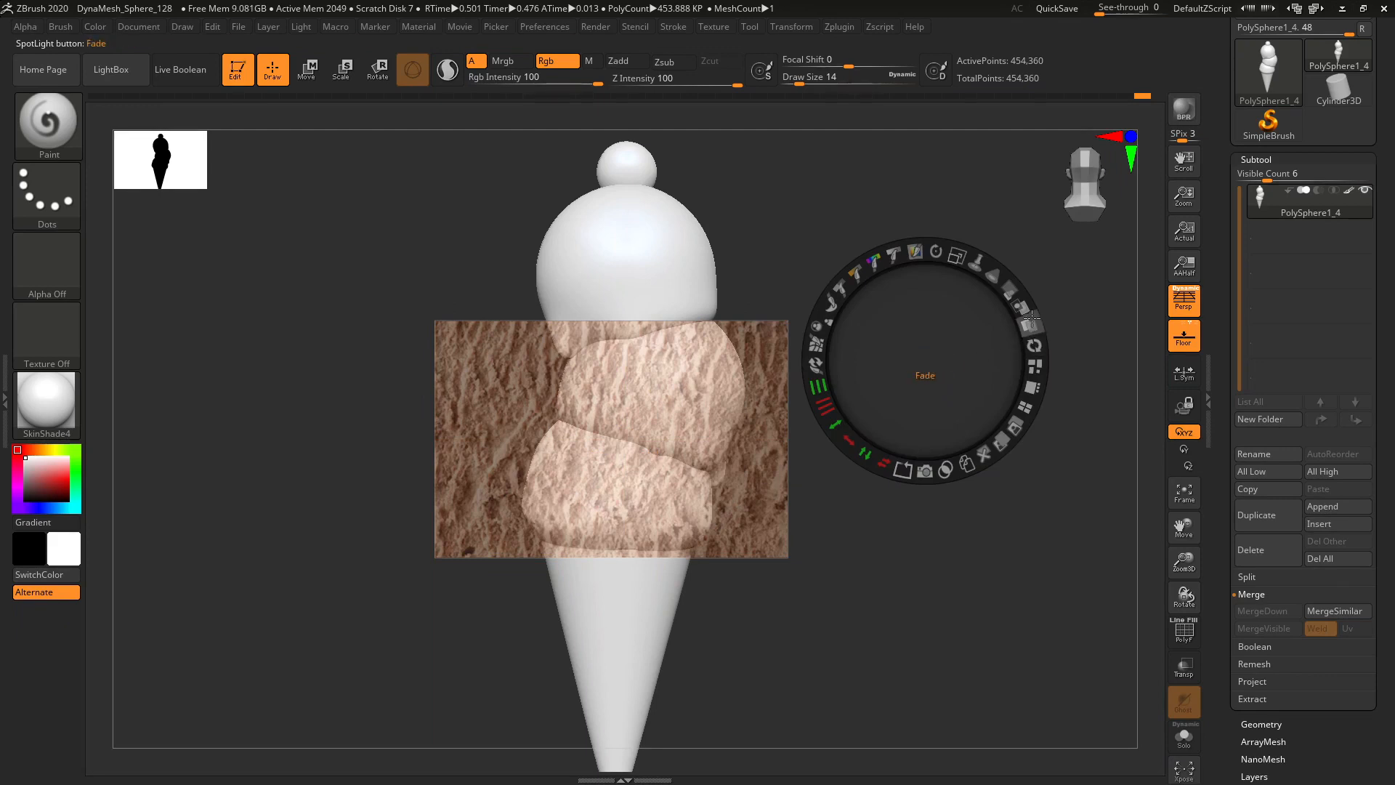
{"action": "left_click", "coordinate": [762, 202]}
{"action": "left_click", "coordinate": [445, 230]}
{"action": "left_click", "coordinate": [212, 429]}
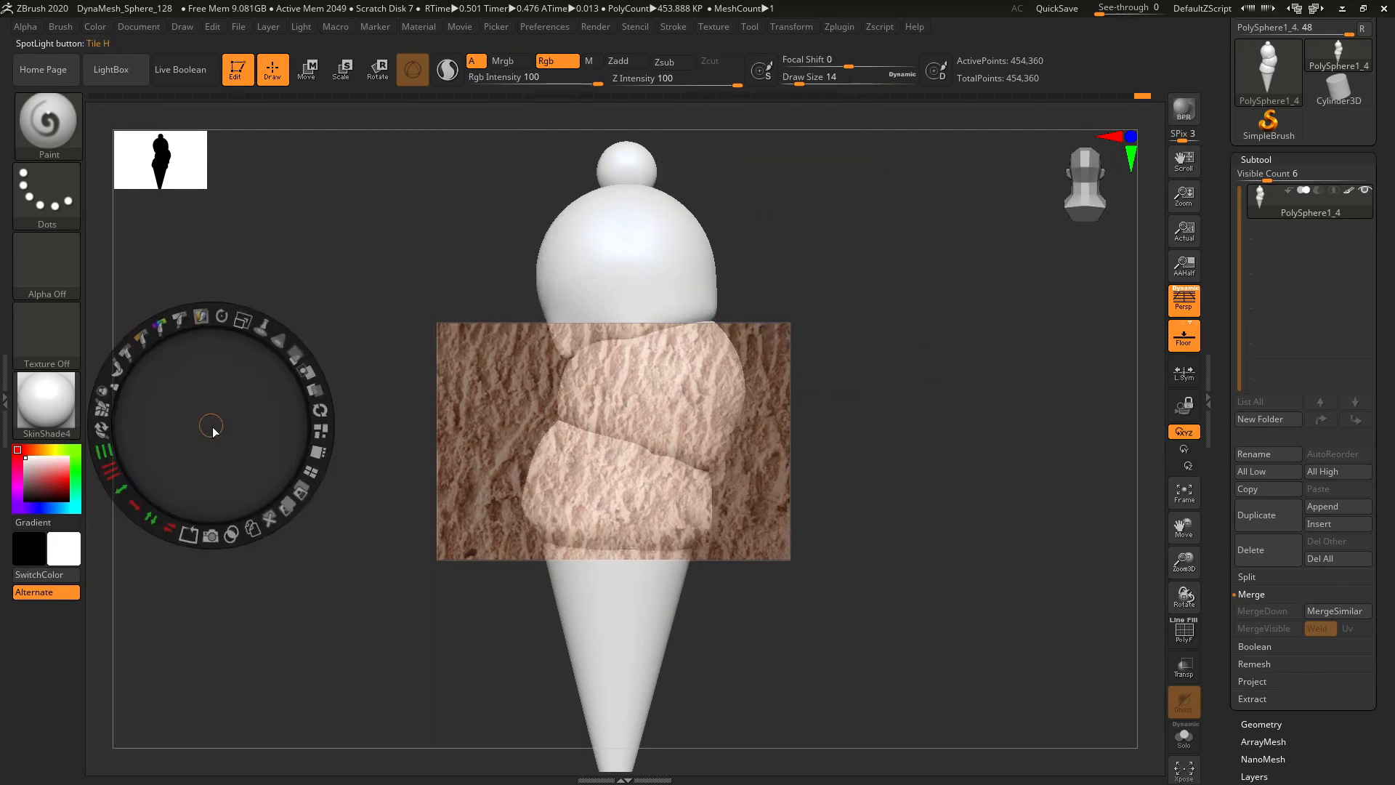
{"action": "left_click", "coordinate": [385, 600]}
{"action": "left_click", "coordinate": [987, 546]}
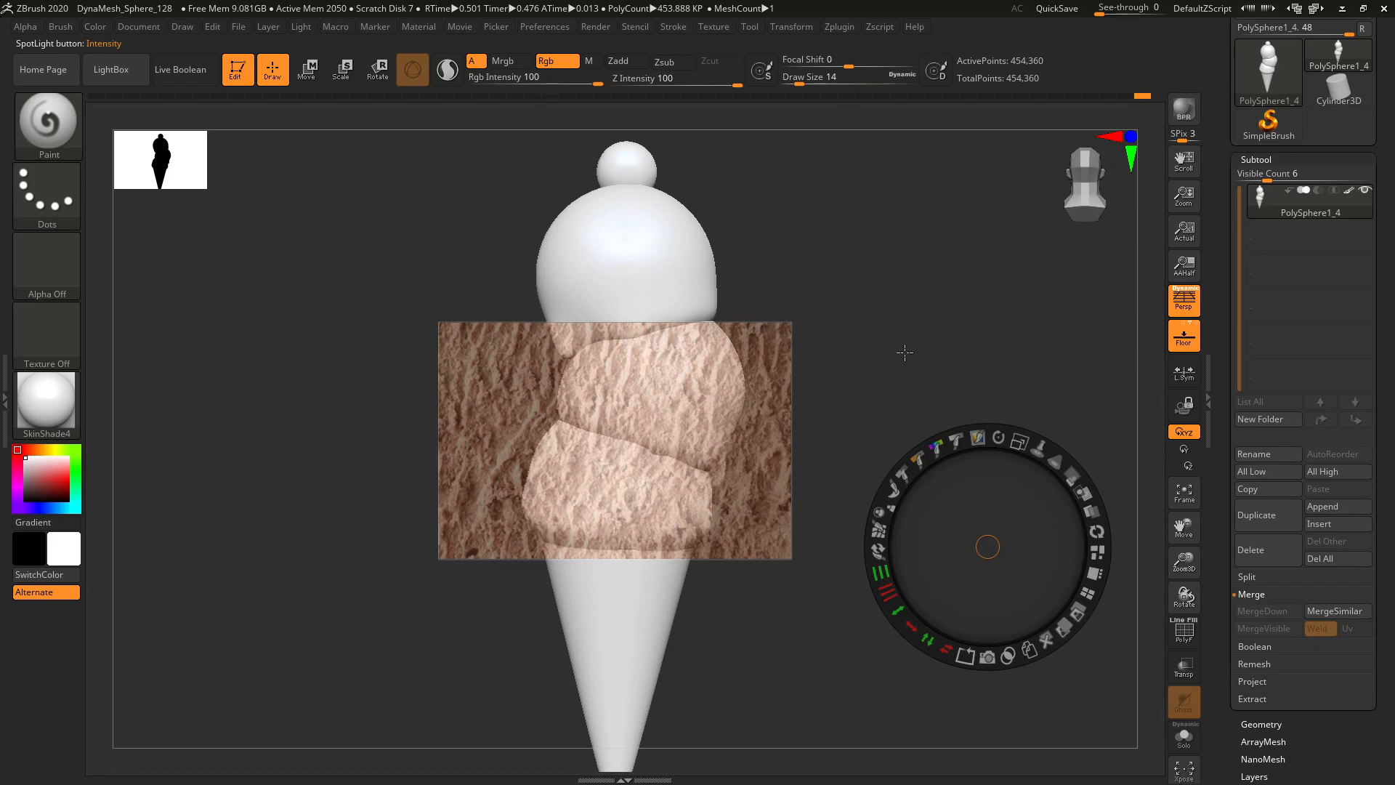
{"action": "mouse_move", "coordinate": [904, 352]}
{"action": "left_mouse_down"}
{"action": "mouse_move", "coordinate": [881, 300]}
{"action": "mouse_move", "coordinate": [903, 279]}
{"action": "mouse_move", "coordinate": [916, 333]}
{"action": "mouse_move", "coordinate": [874, 325]}
{"action": "mouse_move", "coordinate": [929, 375]}
{"action": "mouse_move", "coordinate": [885, 370]}
{"action": "mouse_move", "coordinate": [886, 356]}
{"action": "left_mouse_up"}
{"action": "left_click", "coordinate": [811, 160]}
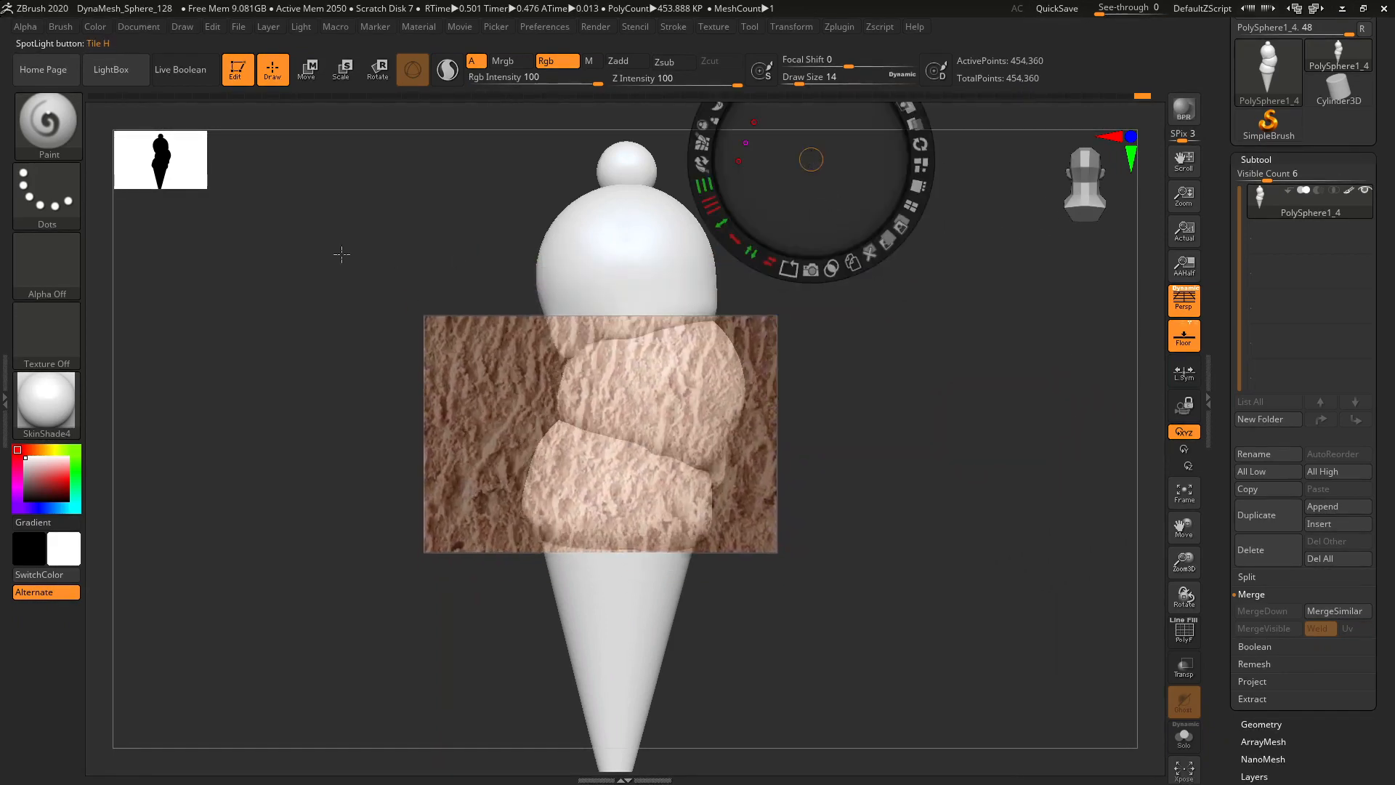
{"action": "left_click", "coordinate": [341, 253]}
{"action": "left_click", "coordinate": [263, 492]}
{"action": "left_click", "coordinate": [961, 558]}
{"action": "left_click", "coordinate": [934, 342]}
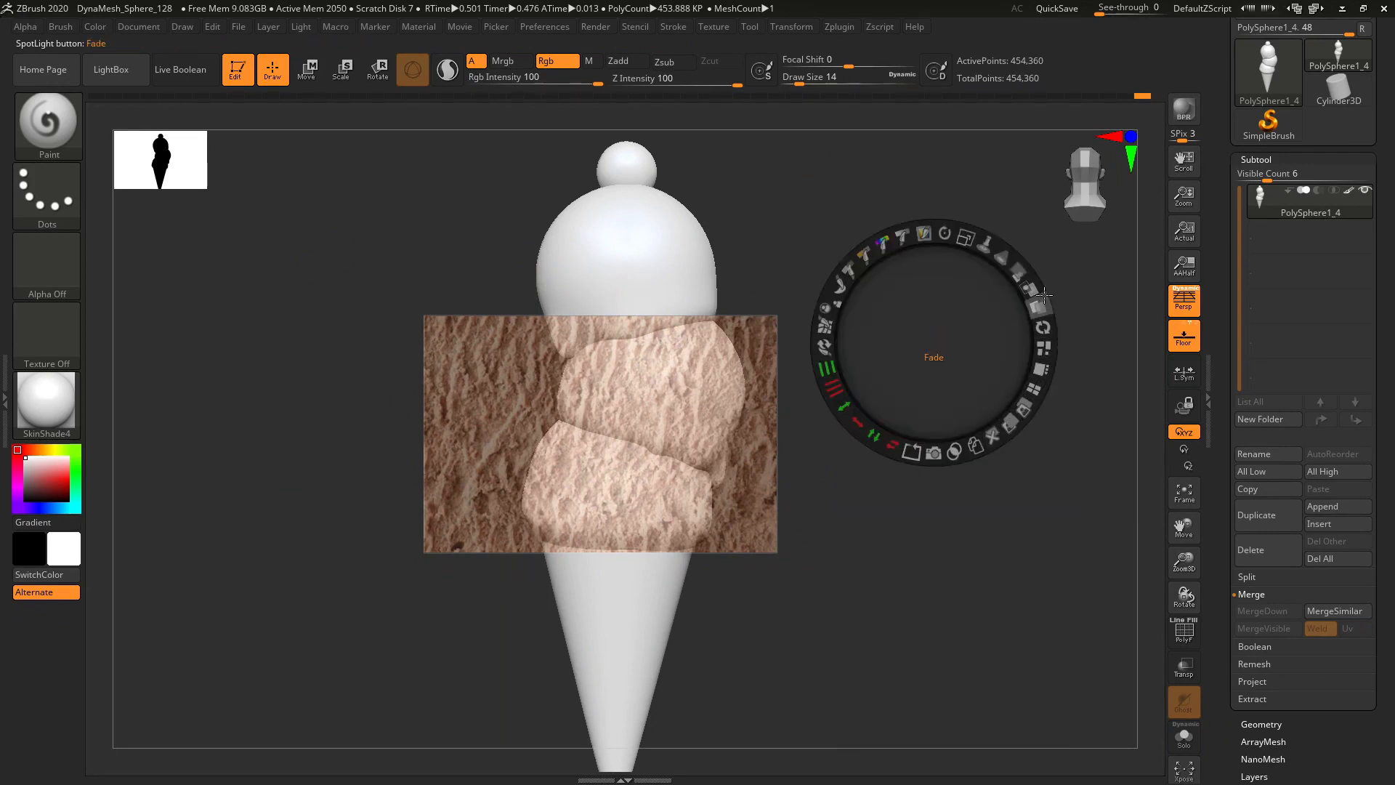
- Rotate the chocolate image to a tilted upright position over the scoops and hide the Spotlight dial for painting
{"action": "mouse_move", "coordinate": [1038, 286]}
{"action": "mouse_move", "coordinate": [944, 232]}
{"action": "mouse_move", "coordinate": [948, 231]}
{"action": "left_mouse_down"}
{"action": "mouse_move", "coordinate": [994, 271]}
{"action": "mouse_move", "coordinate": [974, 373]}
{"action": "mouse_move", "coordinate": [710, 408]}
{"action": "mouse_move", "coordinate": [544, 499]}
{"action": "mouse_move", "coordinate": [467, 632]}
{"action": "left_mouse_up"}
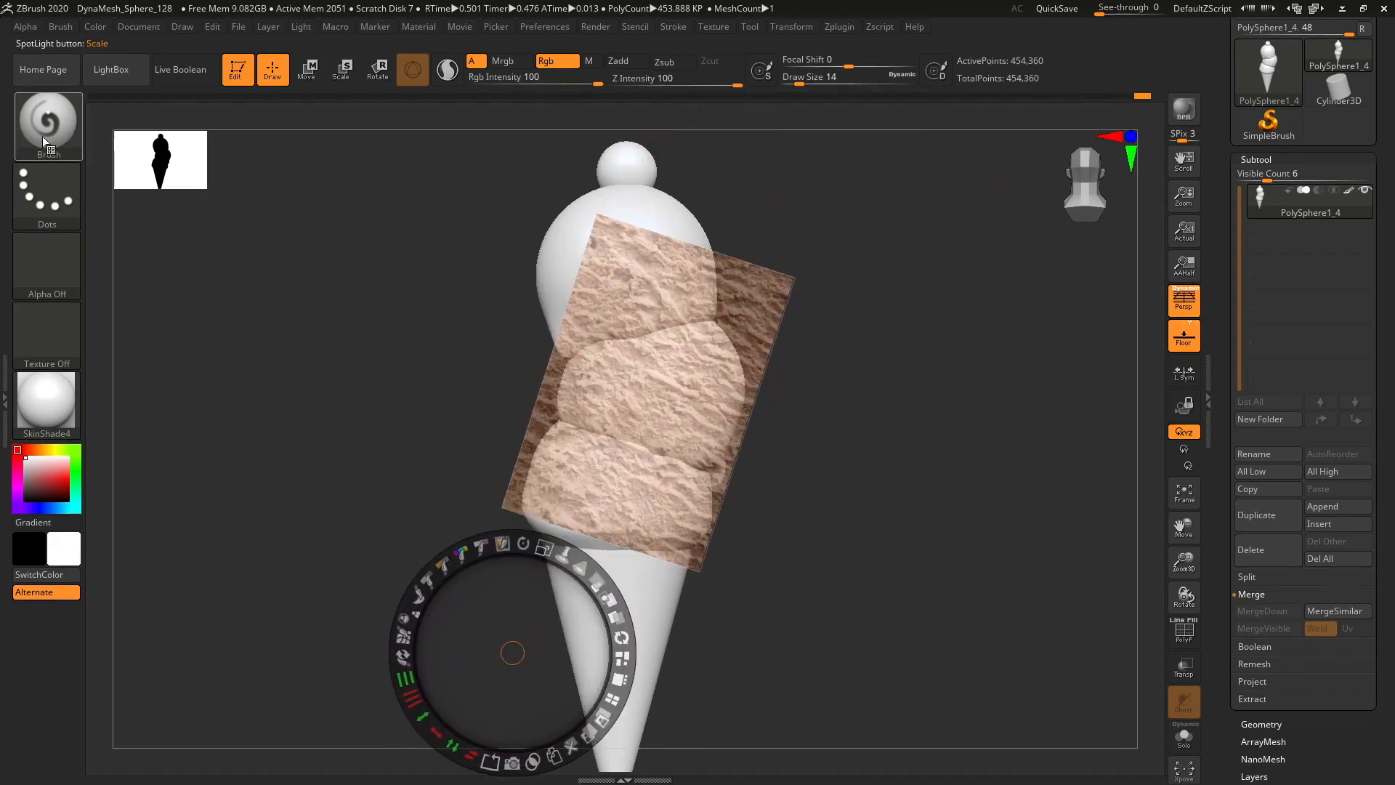
{"action": "mouse_move", "coordinate": [38, 123]}
{"action": "key", "text": "z"}
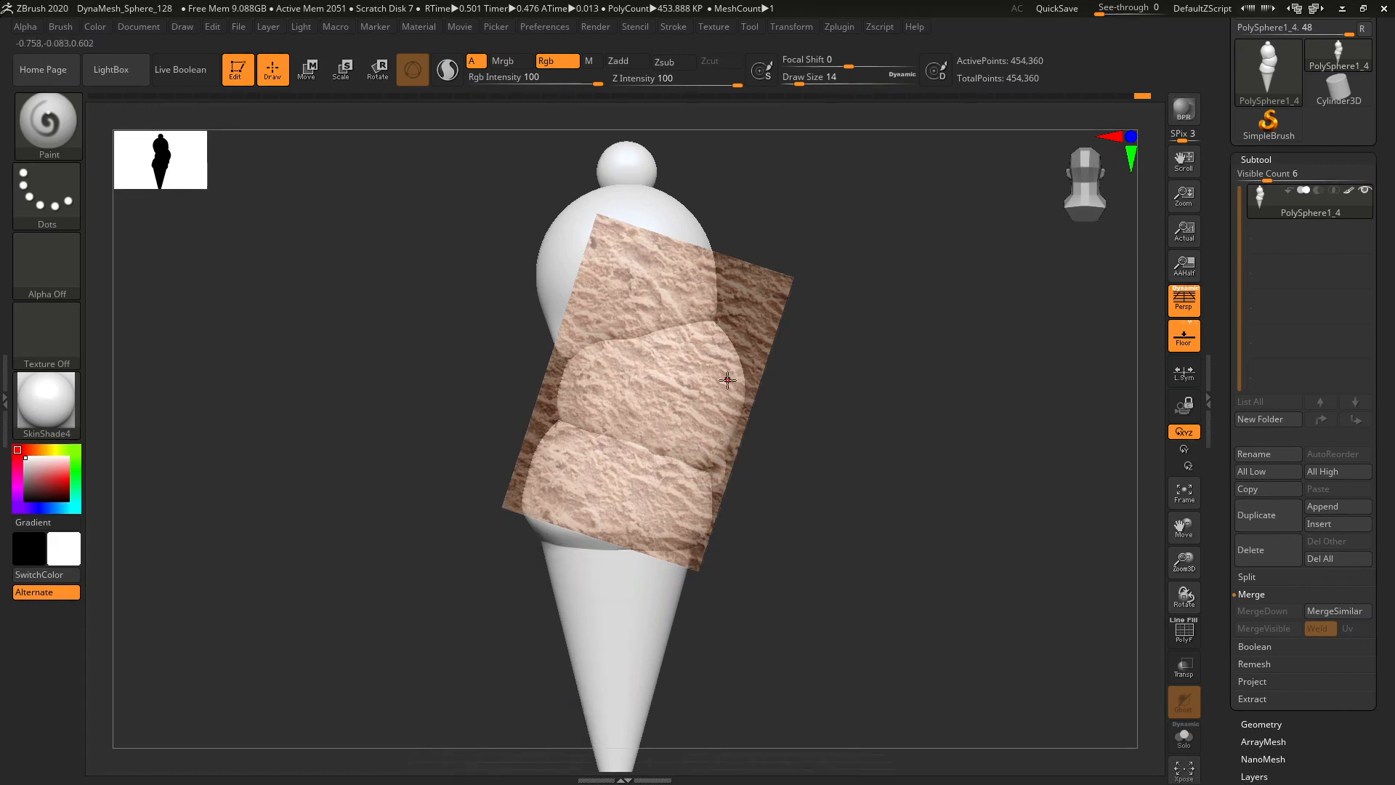
- Isolate the middle scoop and paint the chocolate texture onto its front with a Draw Size of 437
{"action": "key", "text": "s"}
{"action": "left_click_drag", "start_coordinate": [686, 394], "coordinate": [755, 394]}
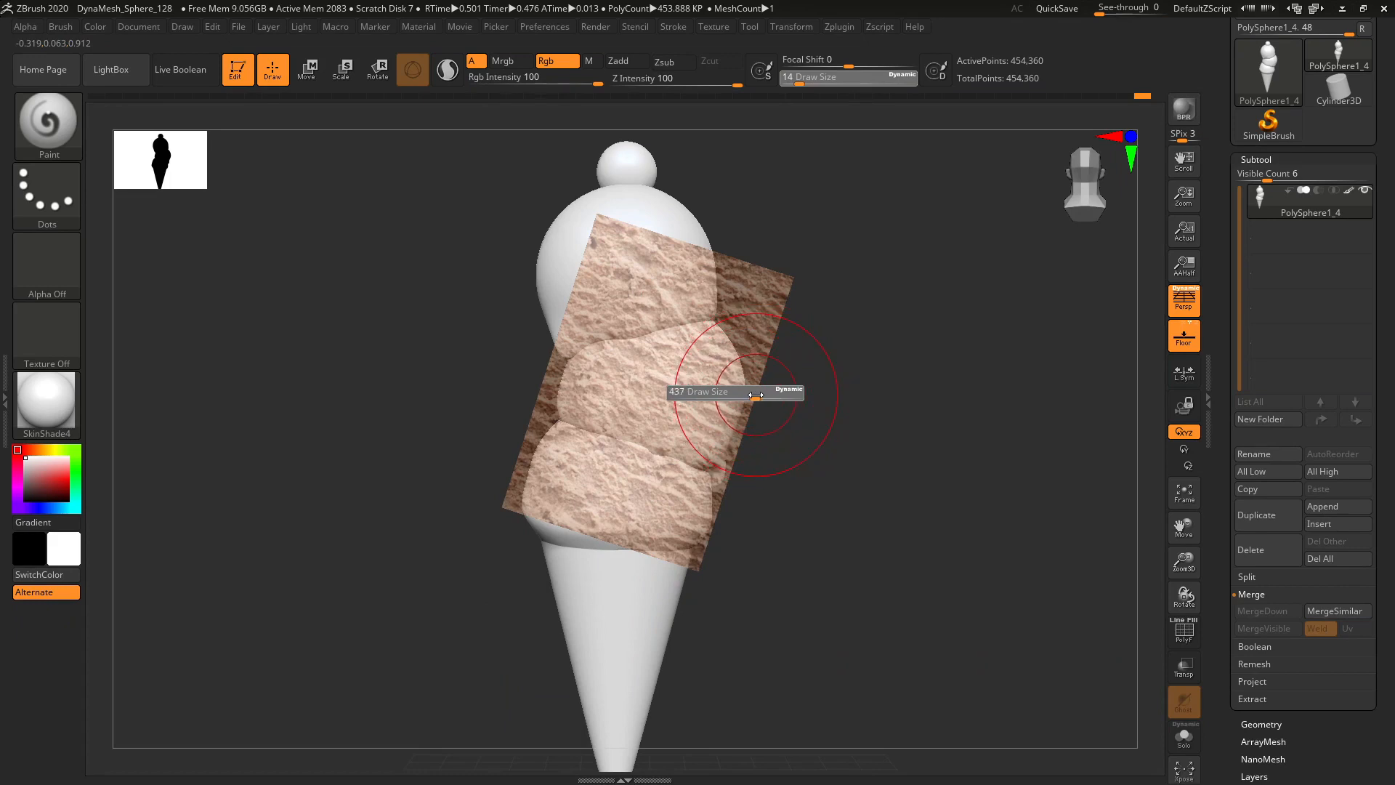
{"action": "left_click", "coordinate": [678, 402], "text": "ctrl+shift"}
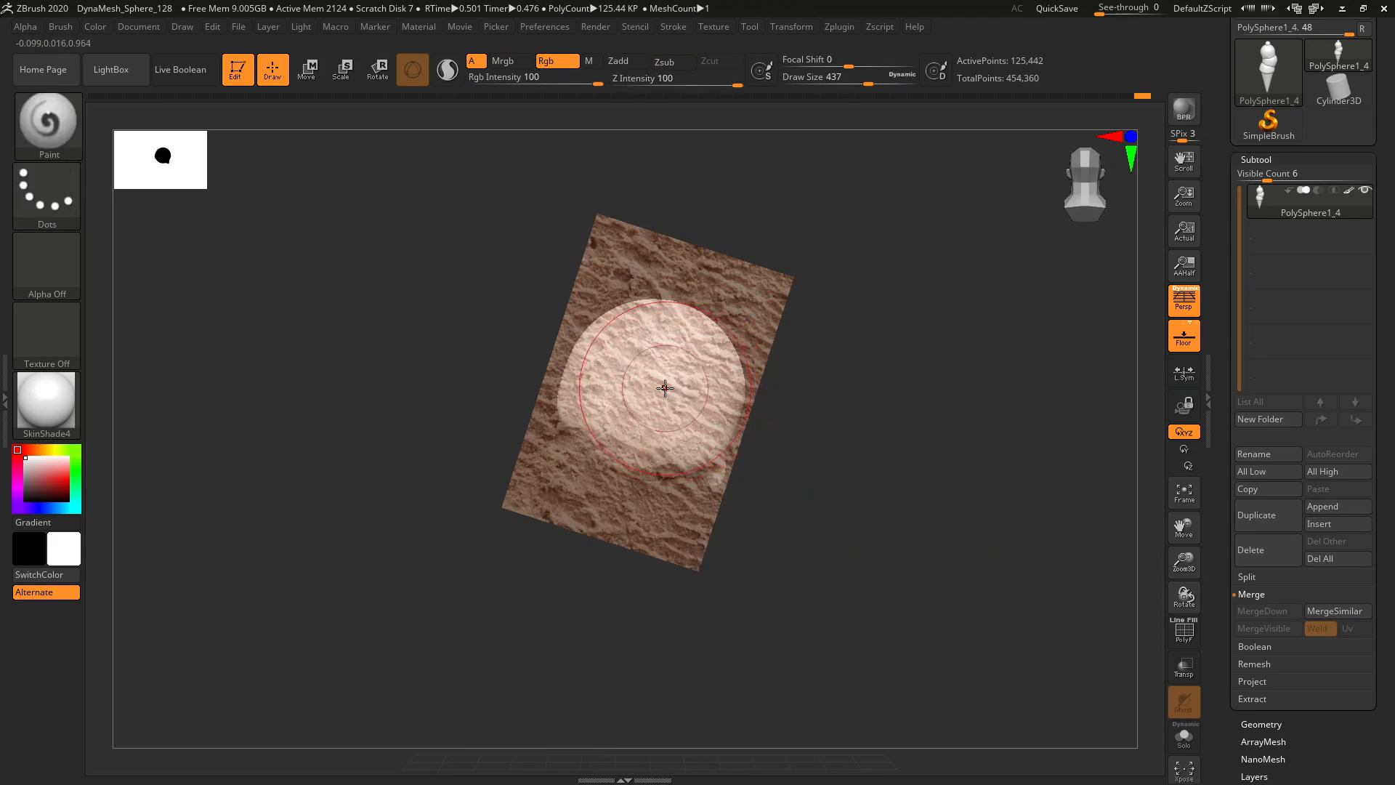
{"action": "mouse_move", "coordinate": [663, 386]}
{"action": "left_mouse_down"}
{"action": "mouse_move", "coordinate": [639, 407]}
{"action": "mouse_move", "coordinate": [657, 432]}
{"action": "mouse_move", "coordinate": [738, 378]}
{"action": "mouse_move", "coordinate": [625, 312]}
{"action": "mouse_move", "coordinate": [571, 425]}
{"action": "mouse_move", "coordinate": [701, 465]}
{"action": "left_mouse_up"}
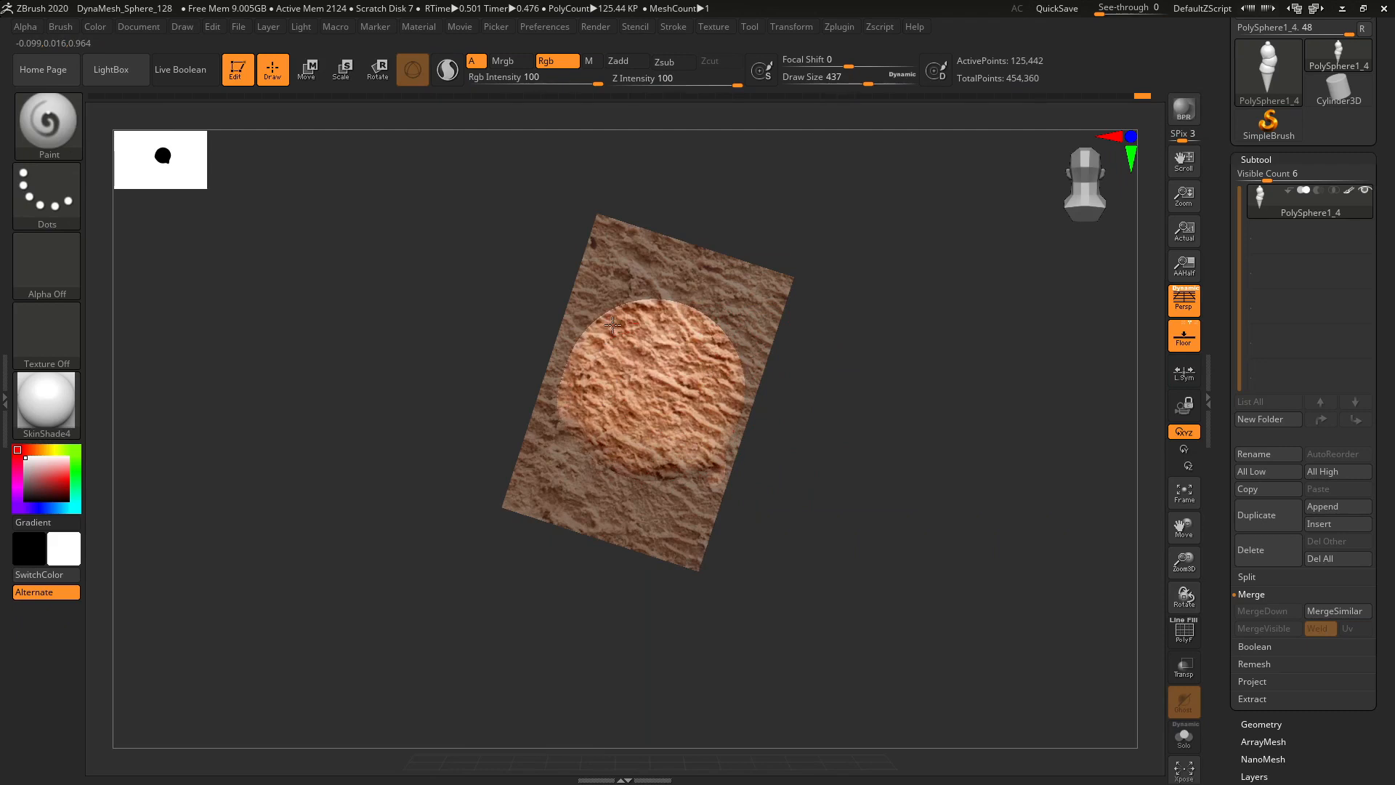
- Turn the isolated scoop under the chocolate image and paint the texture over the white area beside its front
{"action": "key", "text": "ctrl"}
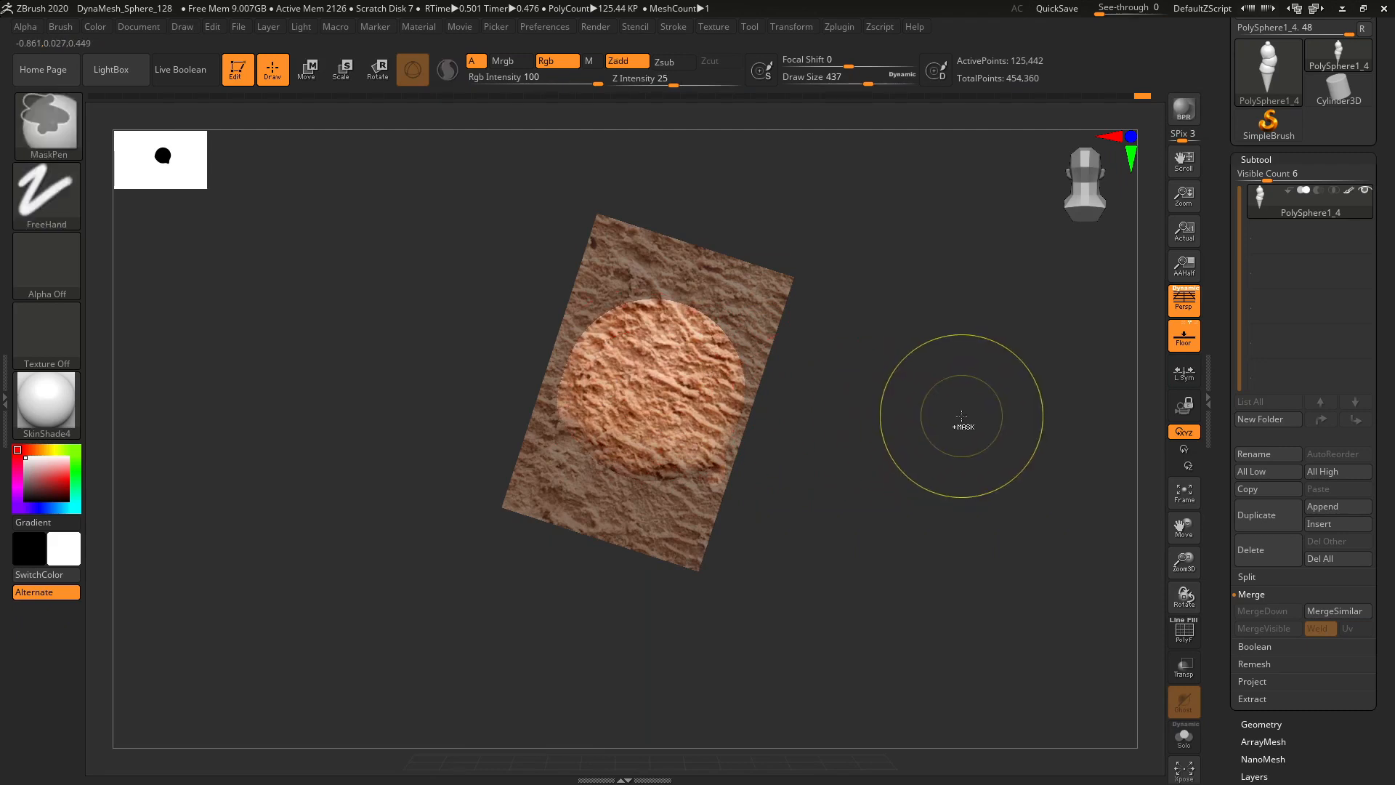
{"action": "left_click_drag", "start_coordinate": [1003, 441], "coordinate": [989, 445]}
{"action": "left_click_drag", "start_coordinate": [965, 442], "coordinate": [928, 431]}
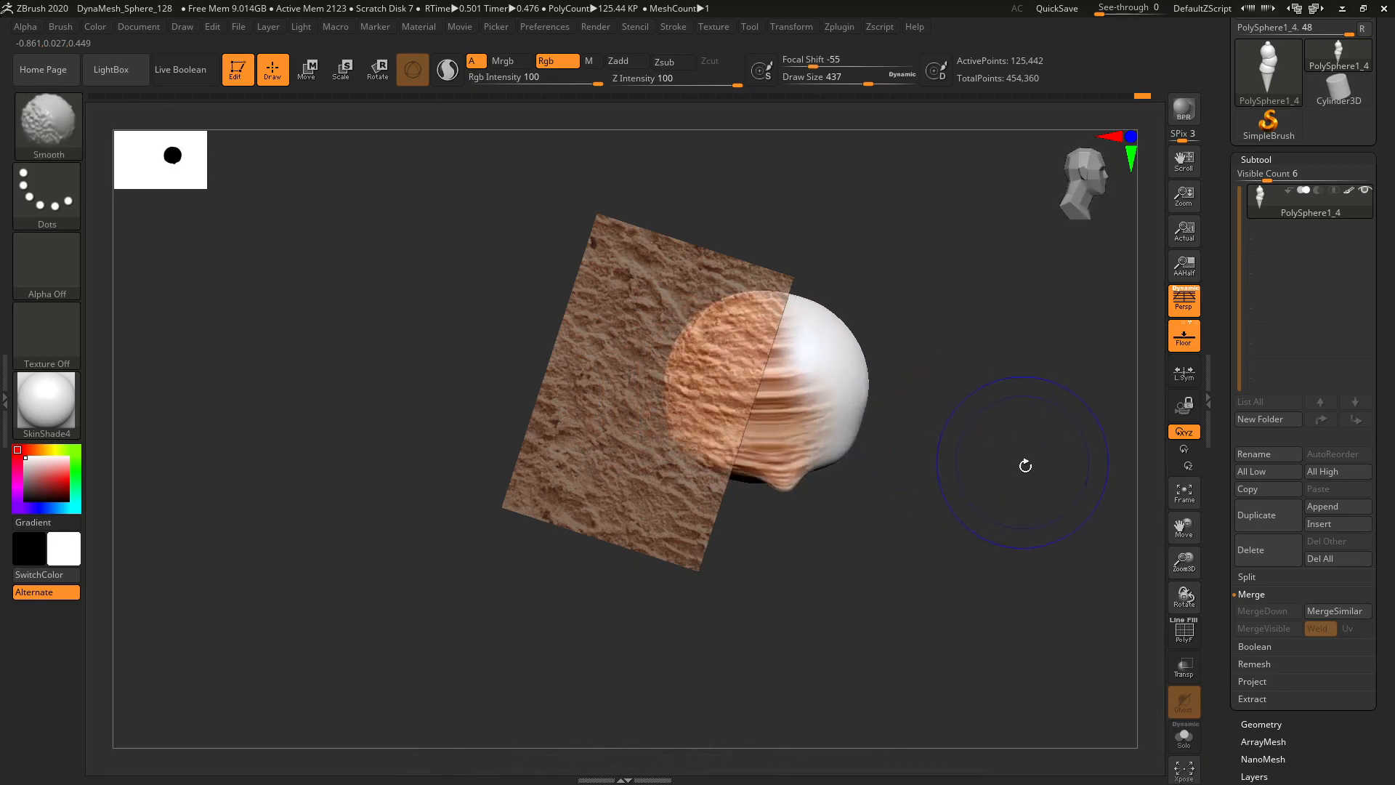
{"action": "left_click_drag", "start_coordinate": [1125, 524], "coordinate": [934, 536]}
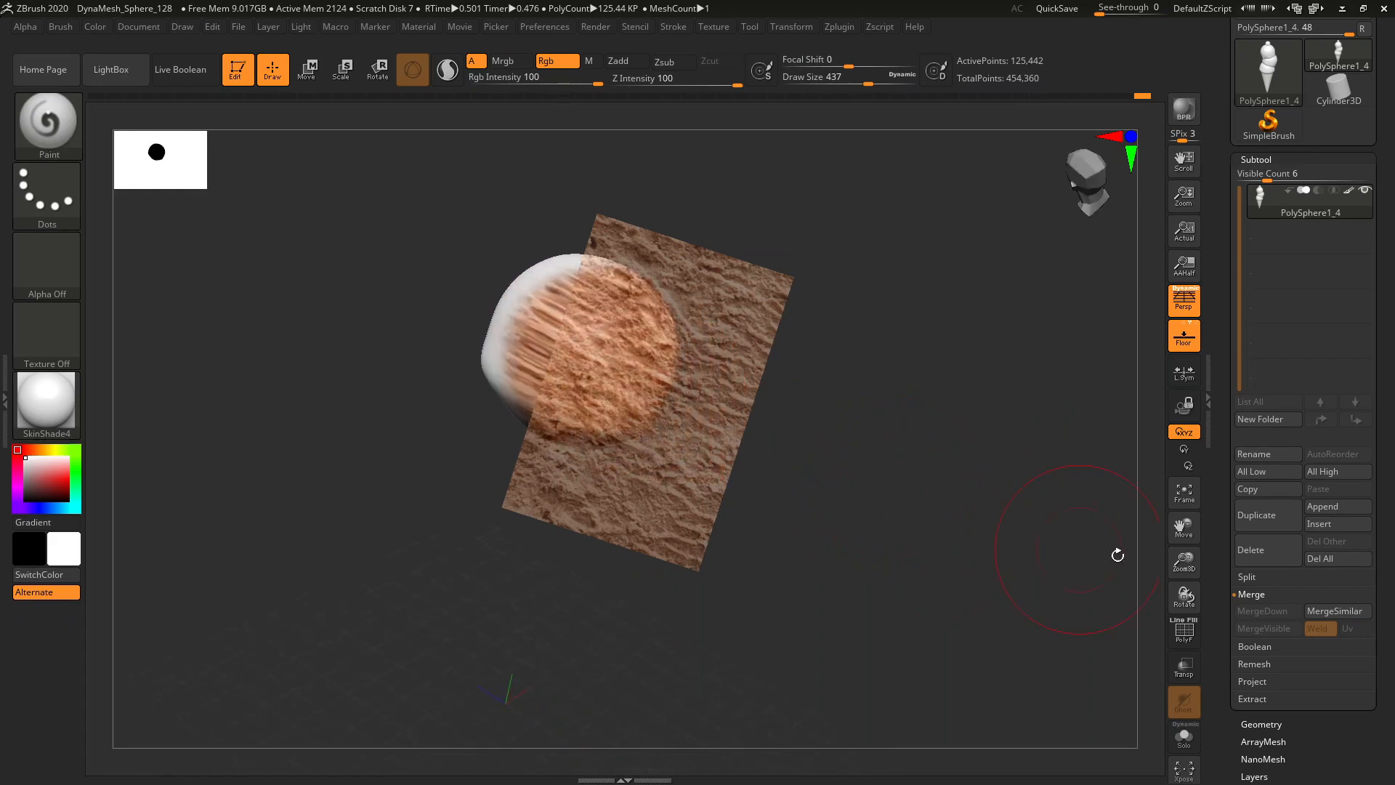
{"action": "left_click_drag", "start_coordinate": [1186, 534], "coordinate": [1232, 545]}
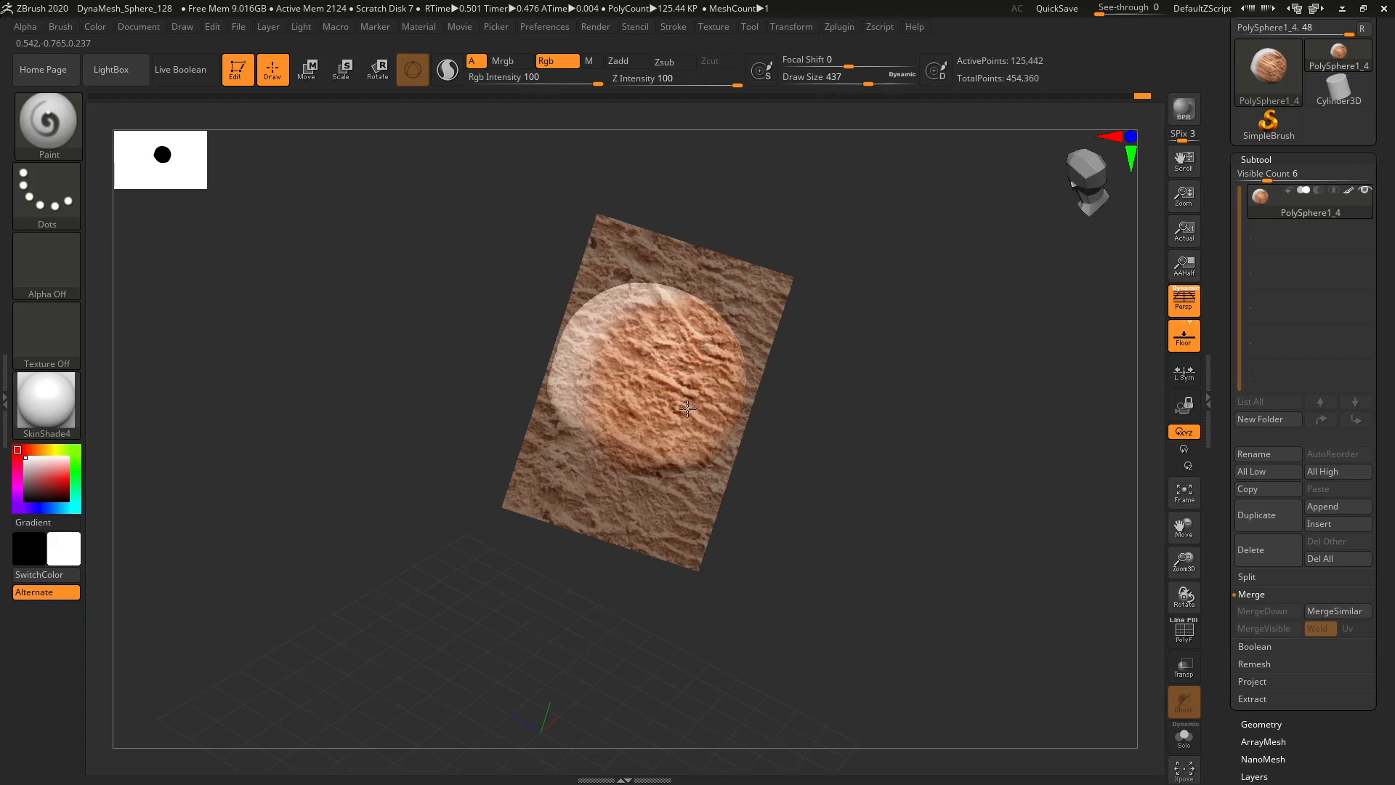
{"action": "left_click_drag", "start_coordinate": [688, 408], "coordinate": [630, 352]}
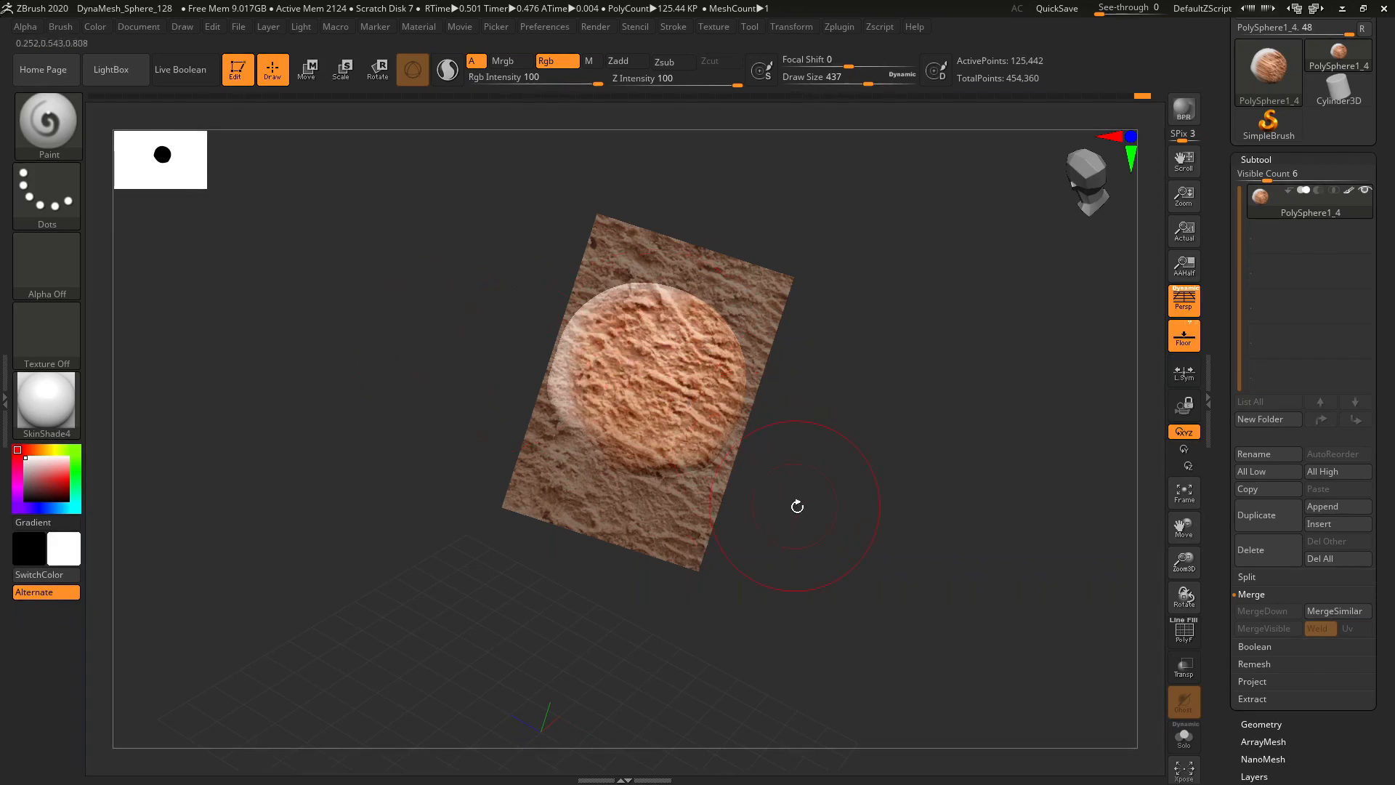
- Turn the isolated middle scoop under the chocolate image and paint the texture over its remaining white sides
{"action": "left_click_drag", "start_coordinate": [1115, 550], "coordinate": [1221, 592]}
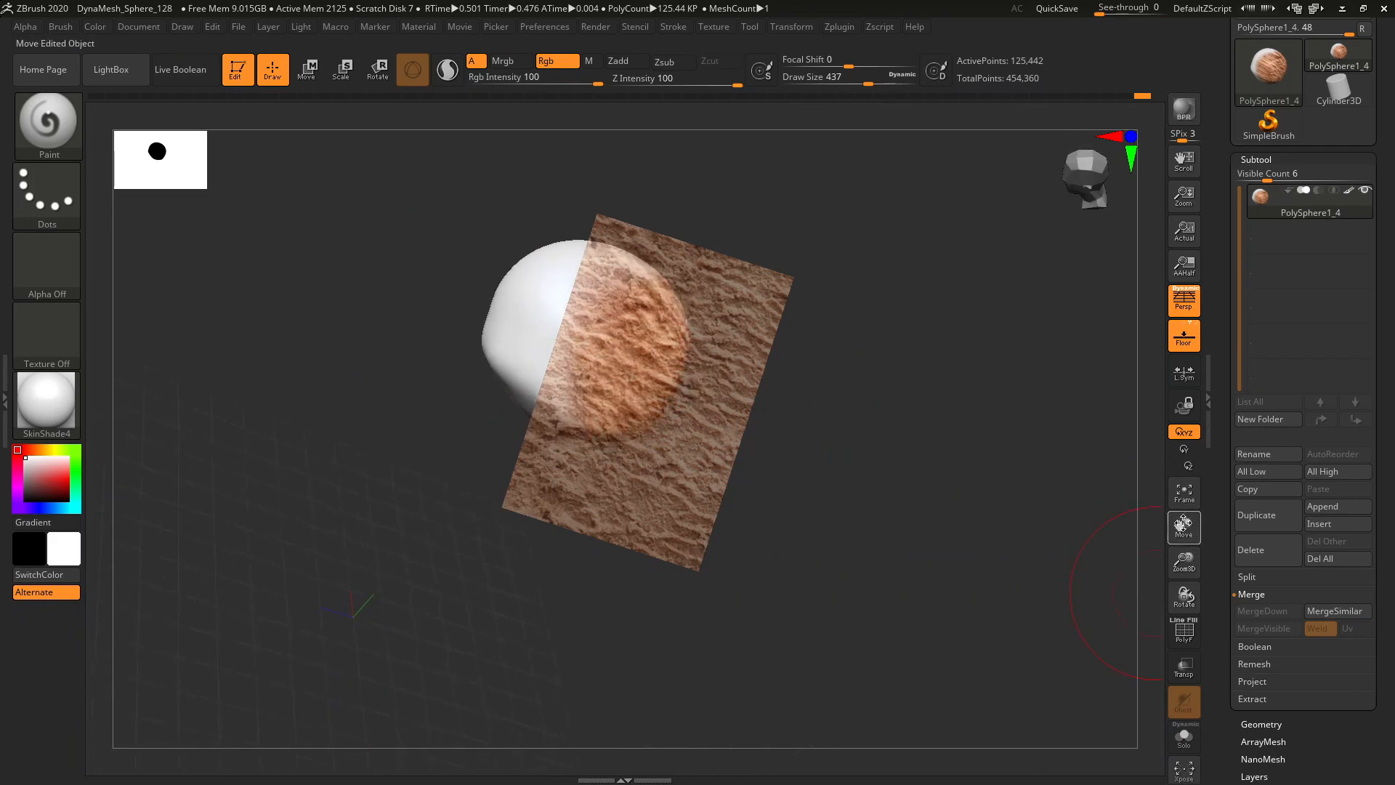
{"action": "left_click_drag", "start_coordinate": [1183, 522], "coordinate": [1022, 508]}
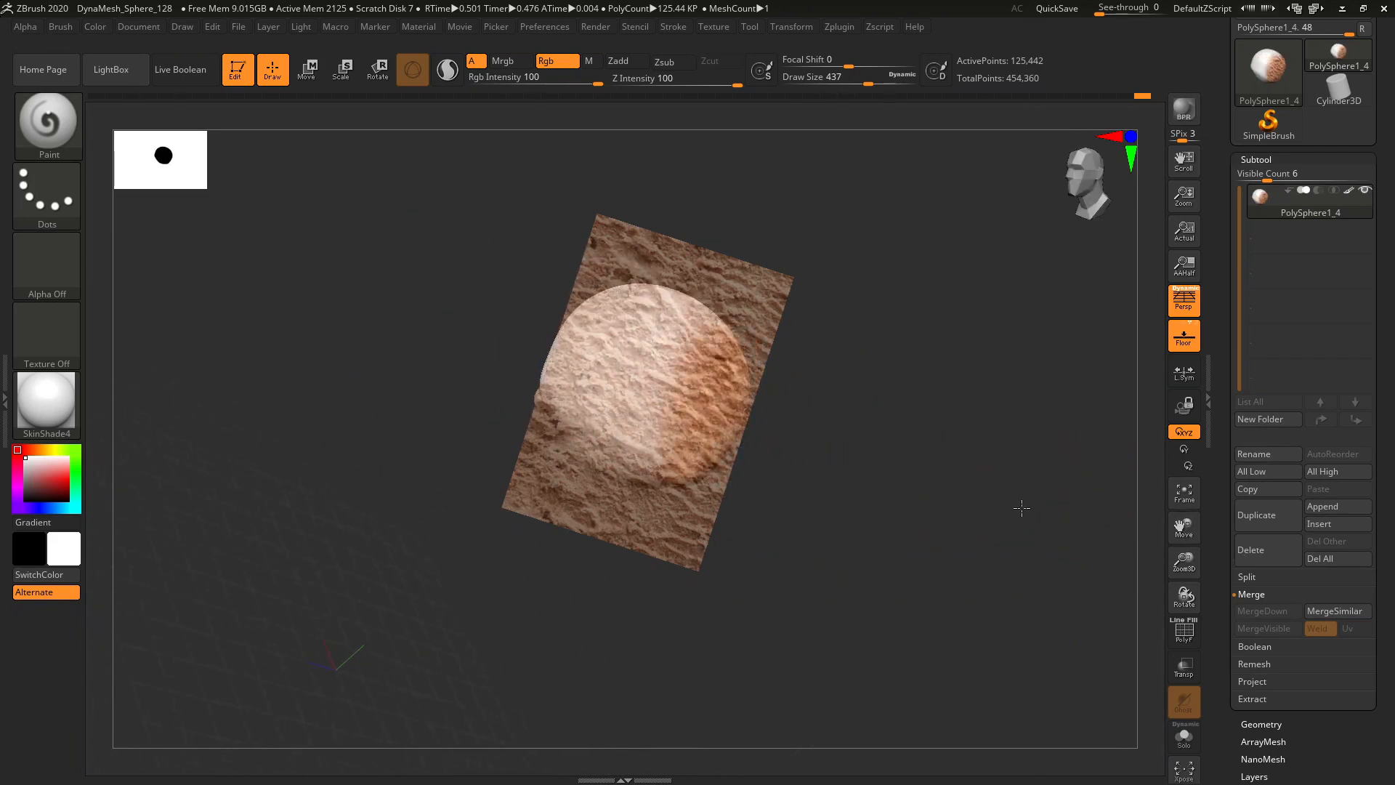
{"action": "left_click_drag", "start_coordinate": [901, 473], "coordinate": [893, 486]}
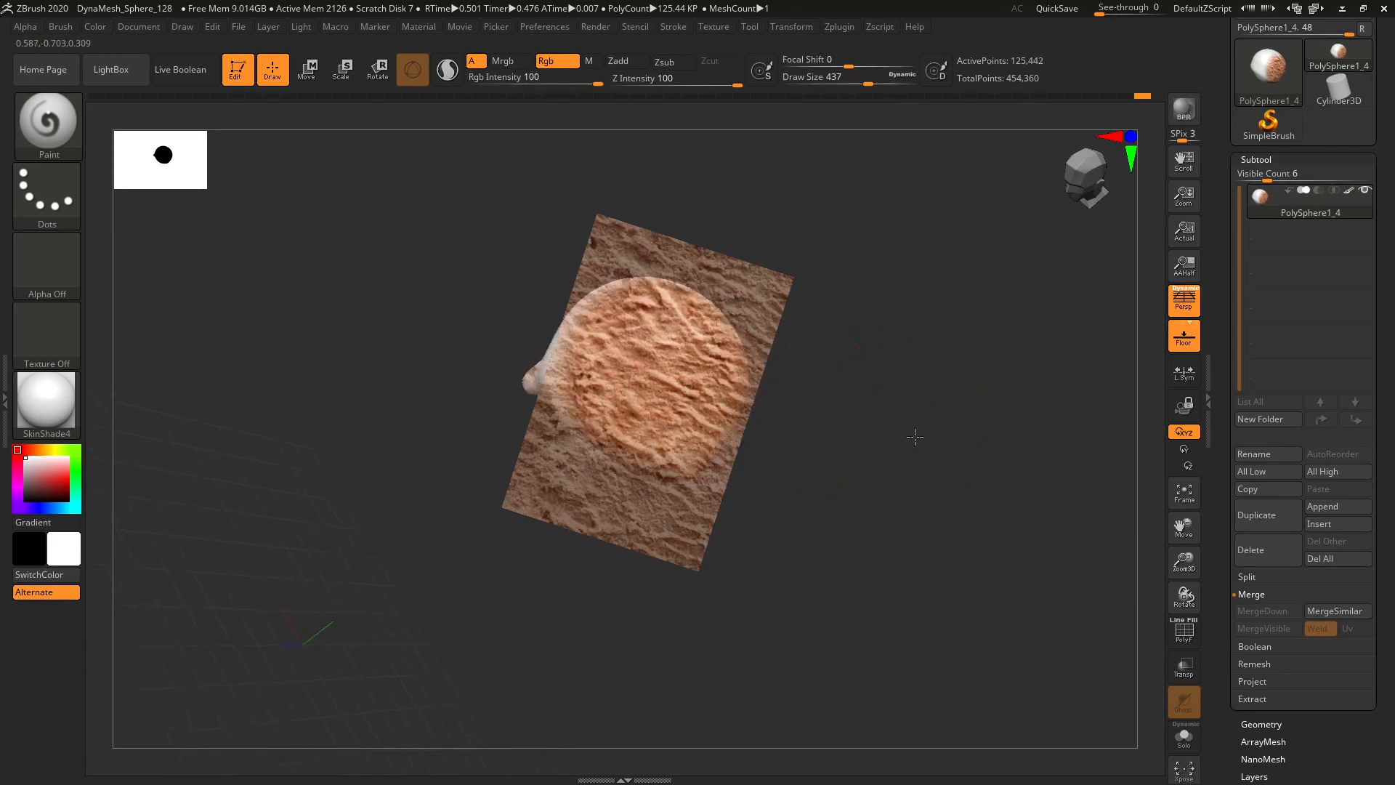
{"action": "left_click_drag", "start_coordinate": [915, 437], "coordinate": [1060, 452]}
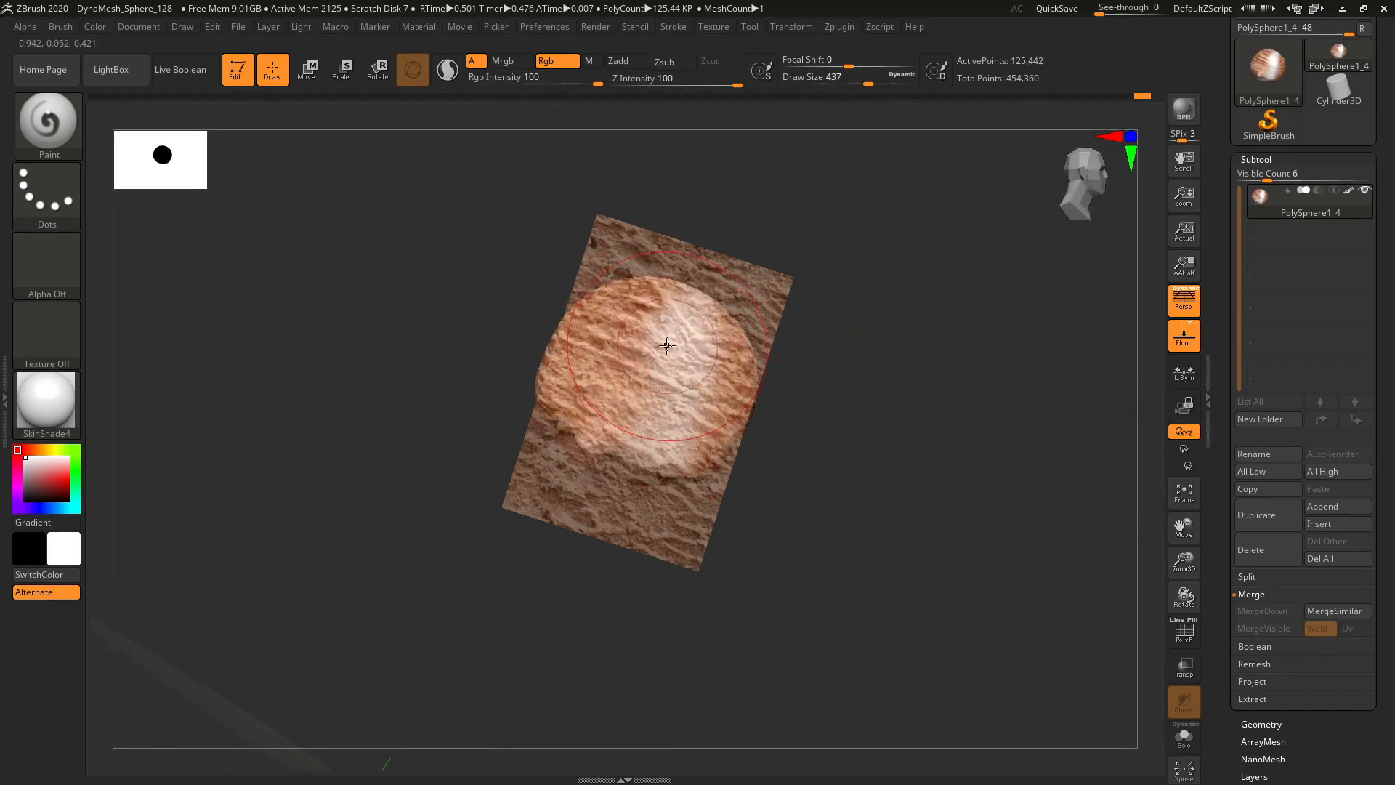
{"action": "mouse_move", "coordinate": [666, 342]}
{"action": "left_mouse_down"}
{"action": "mouse_move", "coordinate": [643, 440]}
{"action": "mouse_move", "coordinate": [678, 353]}
{"action": "mouse_move", "coordinate": [577, 356]}
{"action": "mouse_move", "coordinate": [657, 314]}
{"action": "left_mouse_up"}
{"action": "left_click_drag", "start_coordinate": [720, 401], "coordinate": [1271, 541]}
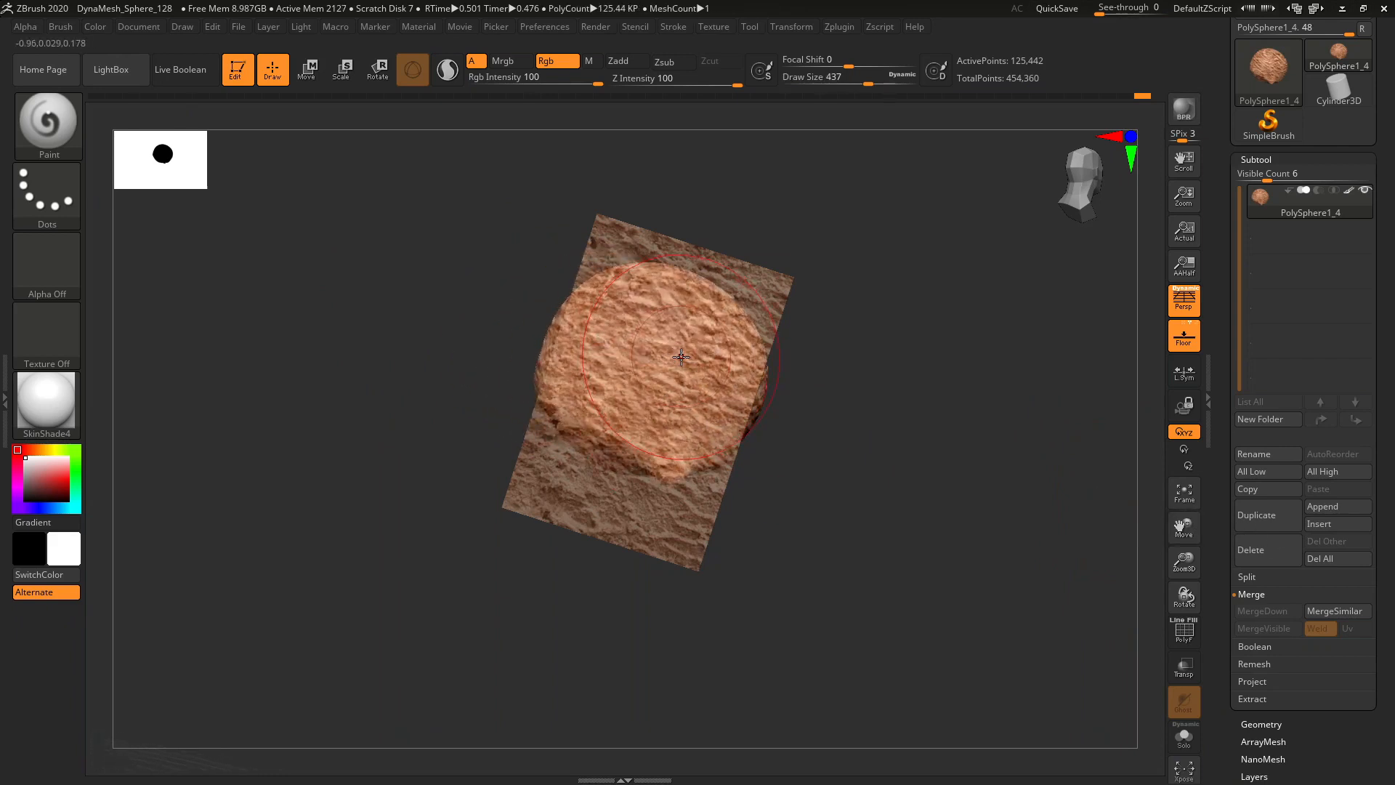
- Reduce the Draw Size to 239 and touch up the scoop's surface under the chocolate image
{"action": "key", "text": "s"}
{"action": "left_click_drag", "start_coordinate": [681, 357], "coordinate": [661, 357]}
{"action": "key", "text": "s"}
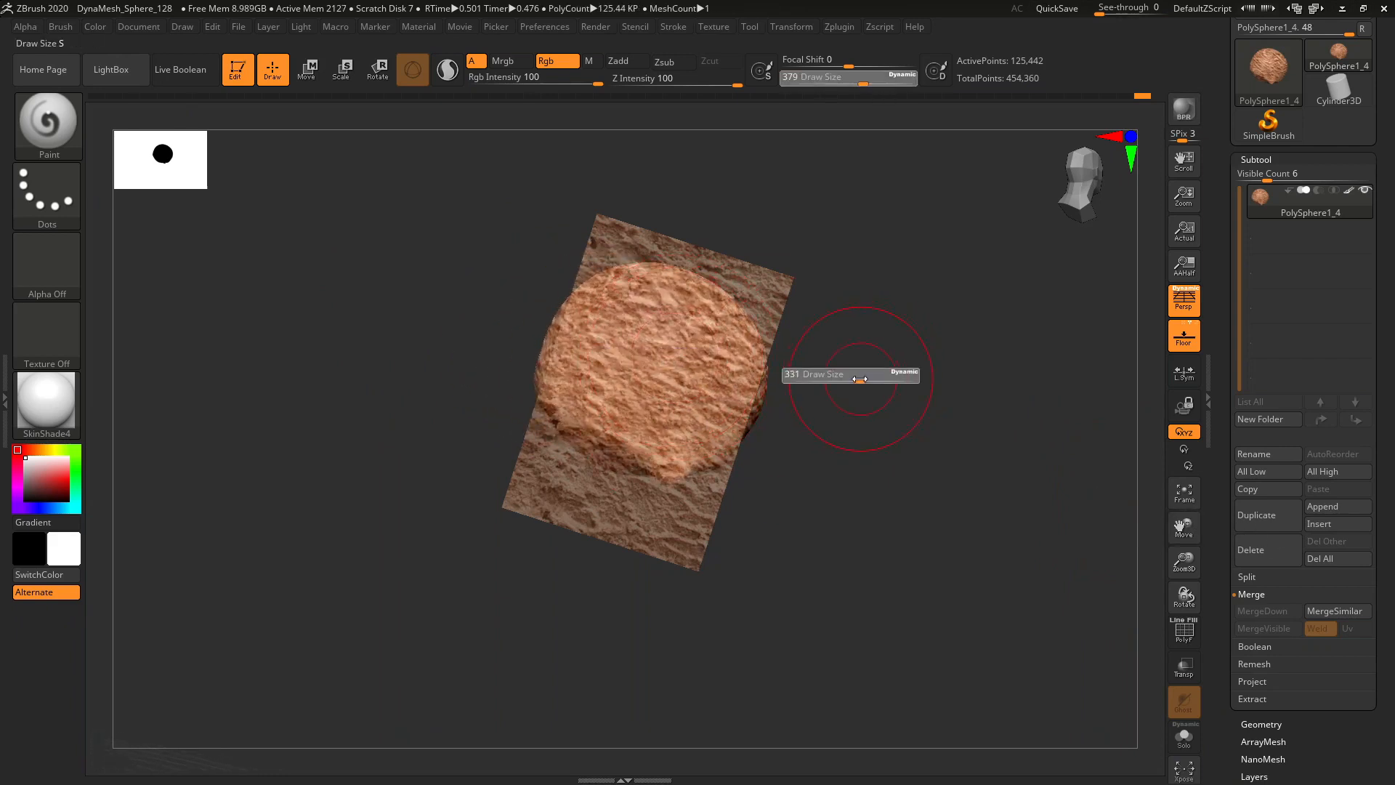
{"action": "left_click_drag", "start_coordinate": [867, 375], "coordinate": [843, 377]}
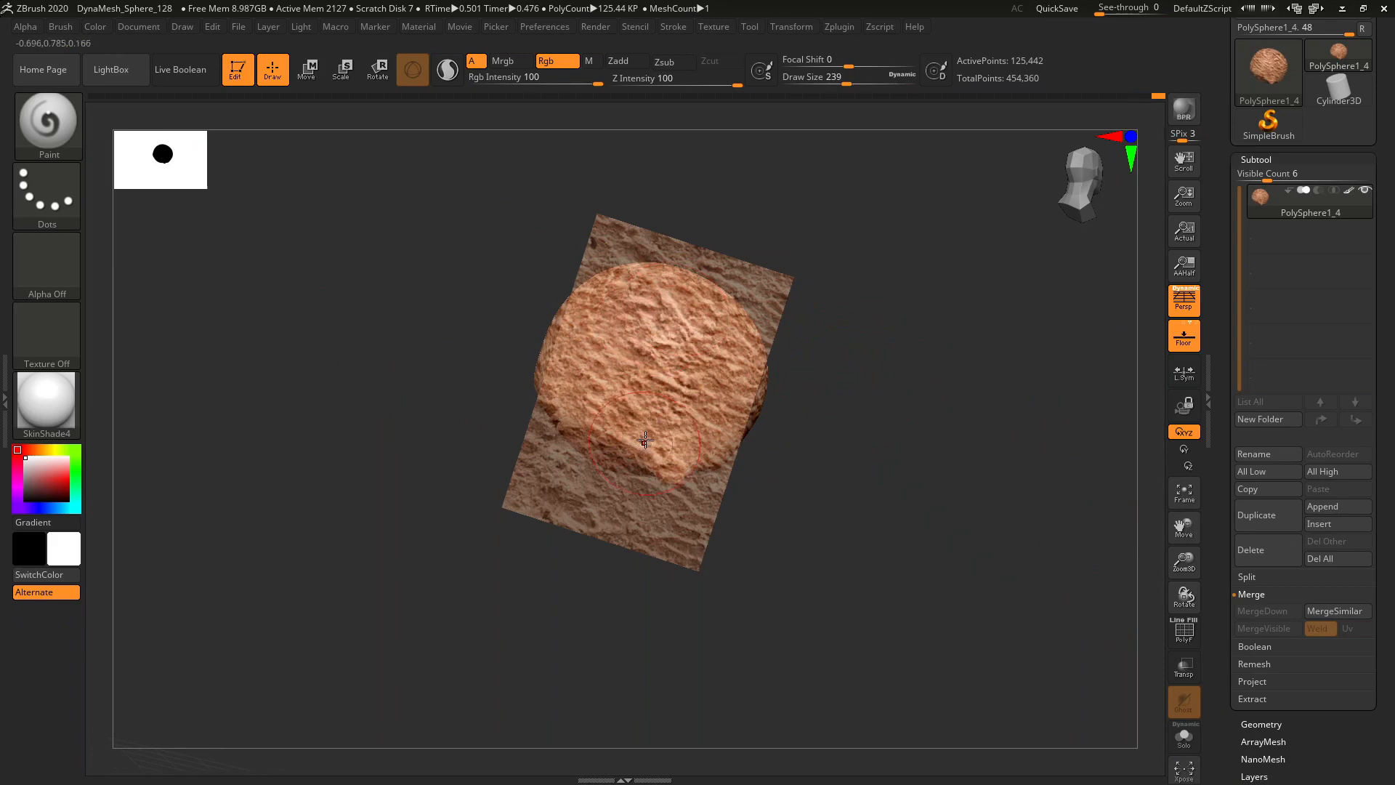
- Align the scoop's remaining pale patches with the chocolate image and paint the texture over them
{"action": "left_click_drag", "start_coordinate": [1184, 526], "coordinate": [1003, 511]}
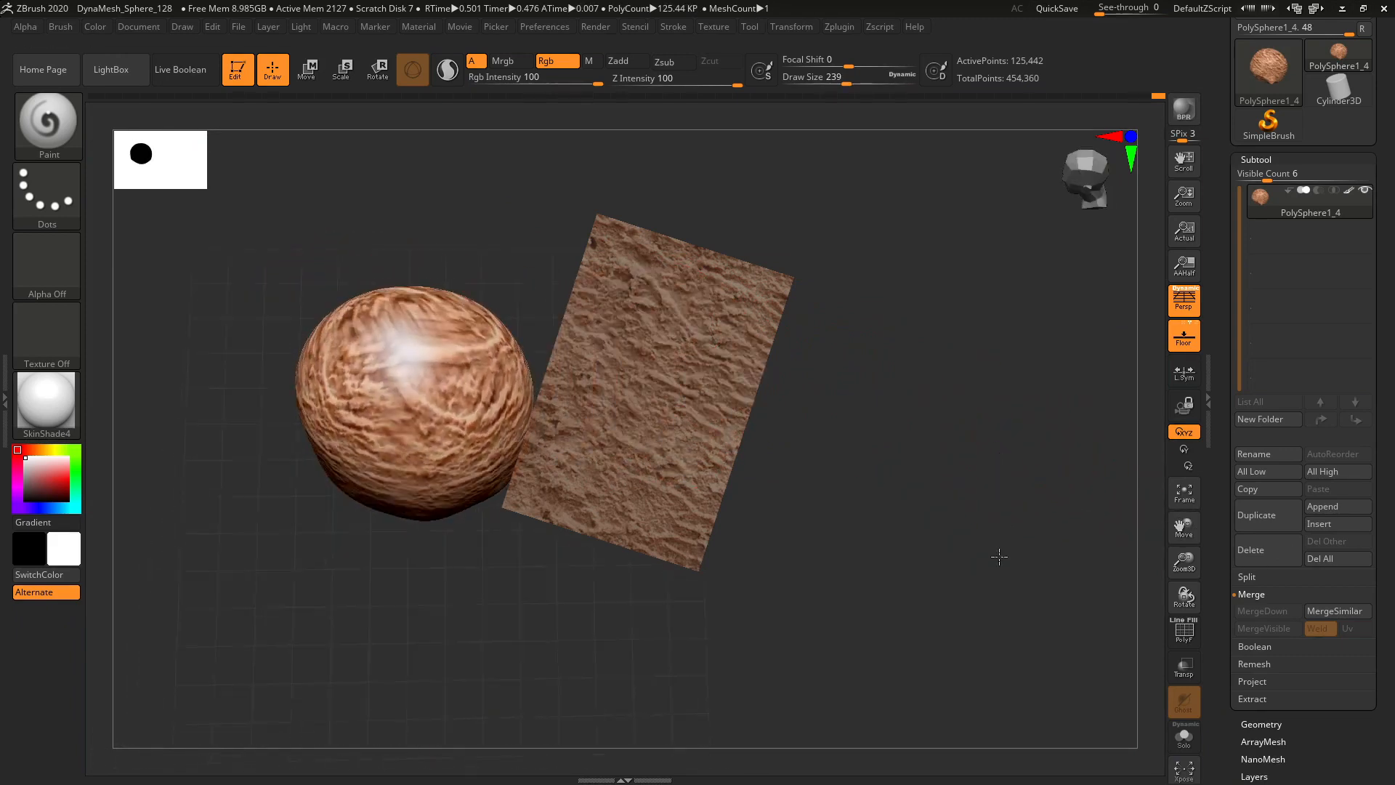
{"action": "left_click_drag", "start_coordinate": [1184, 527], "coordinate": [1245, 548]}
{"action": "left_click", "coordinate": [1251, 550]}
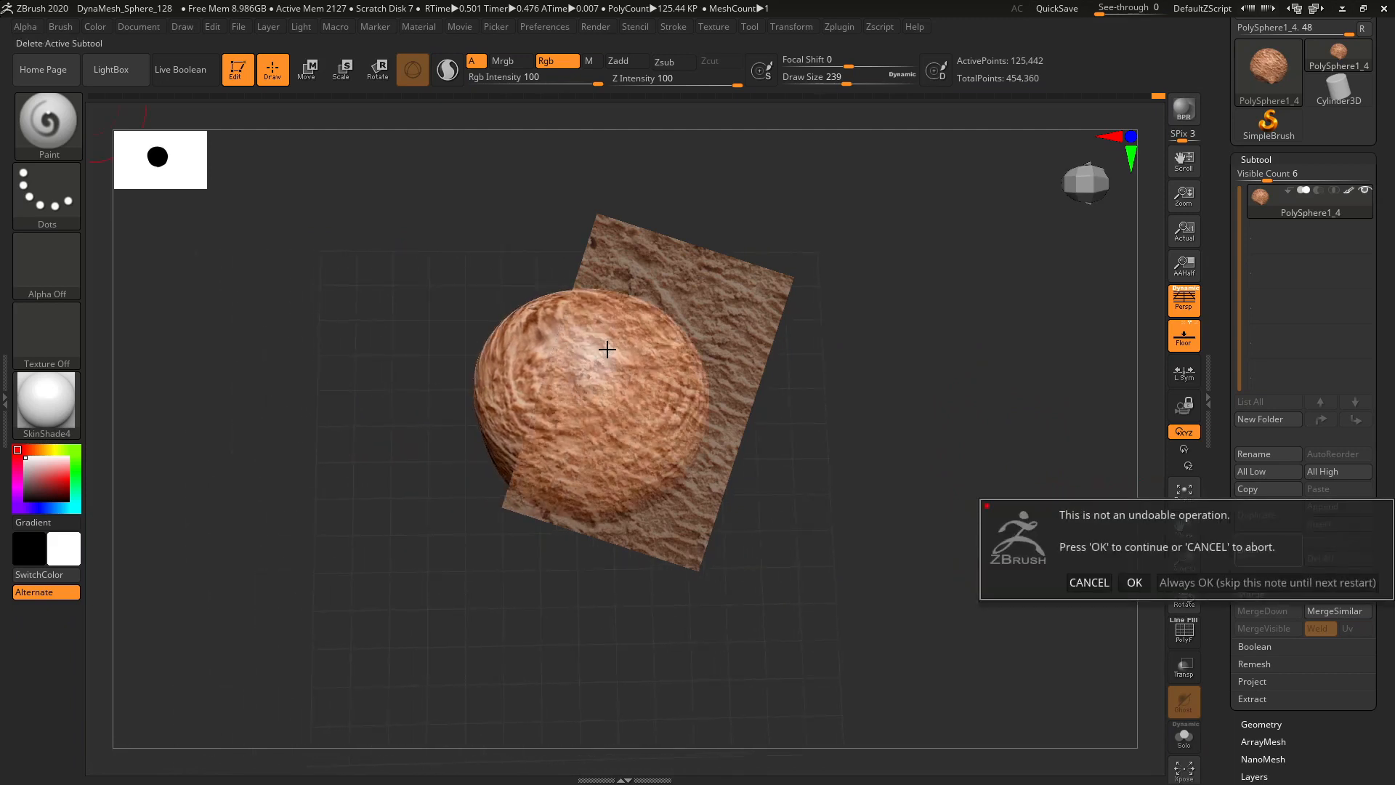
{"action": "key", "text": "Escape"}
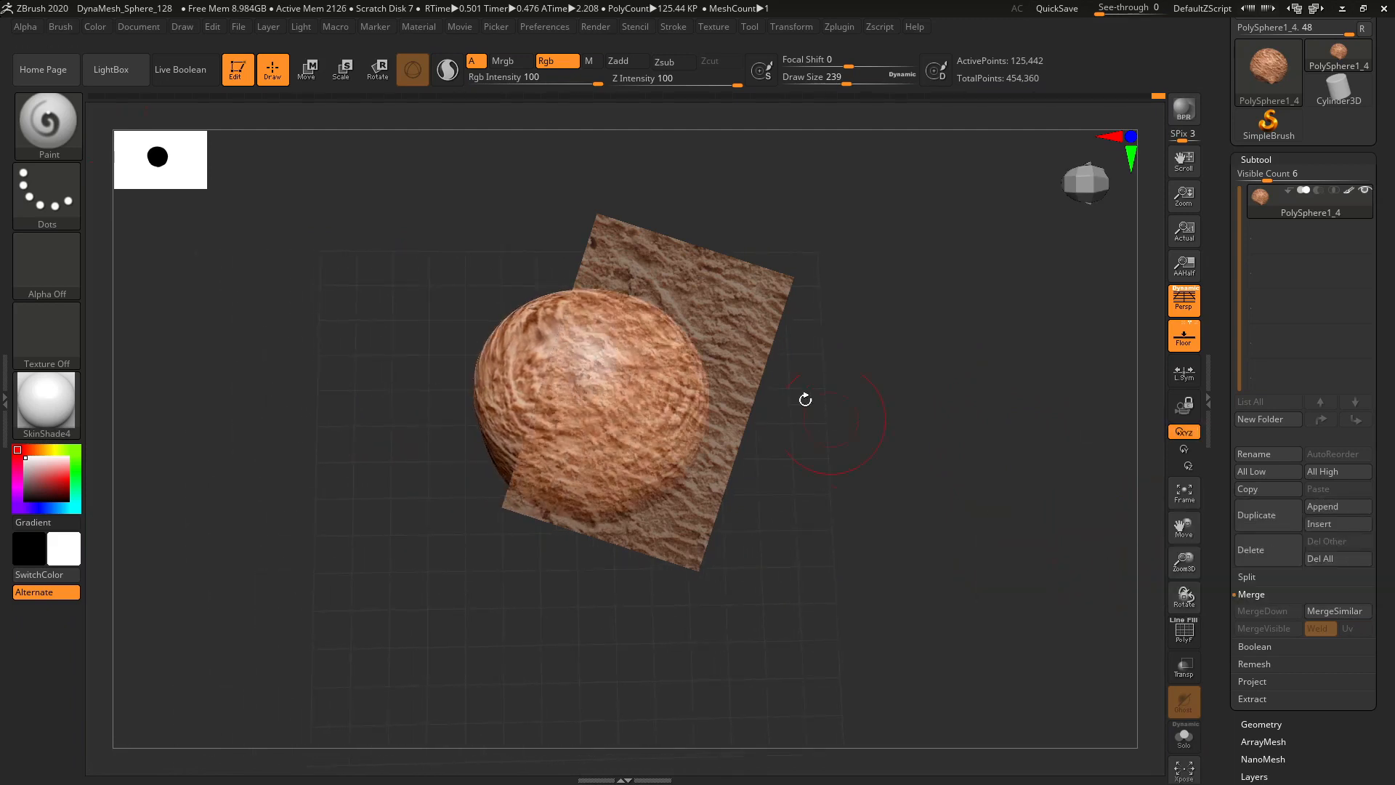
{"action": "left_click_drag", "start_coordinate": [1183, 528], "coordinate": [1257, 546]}
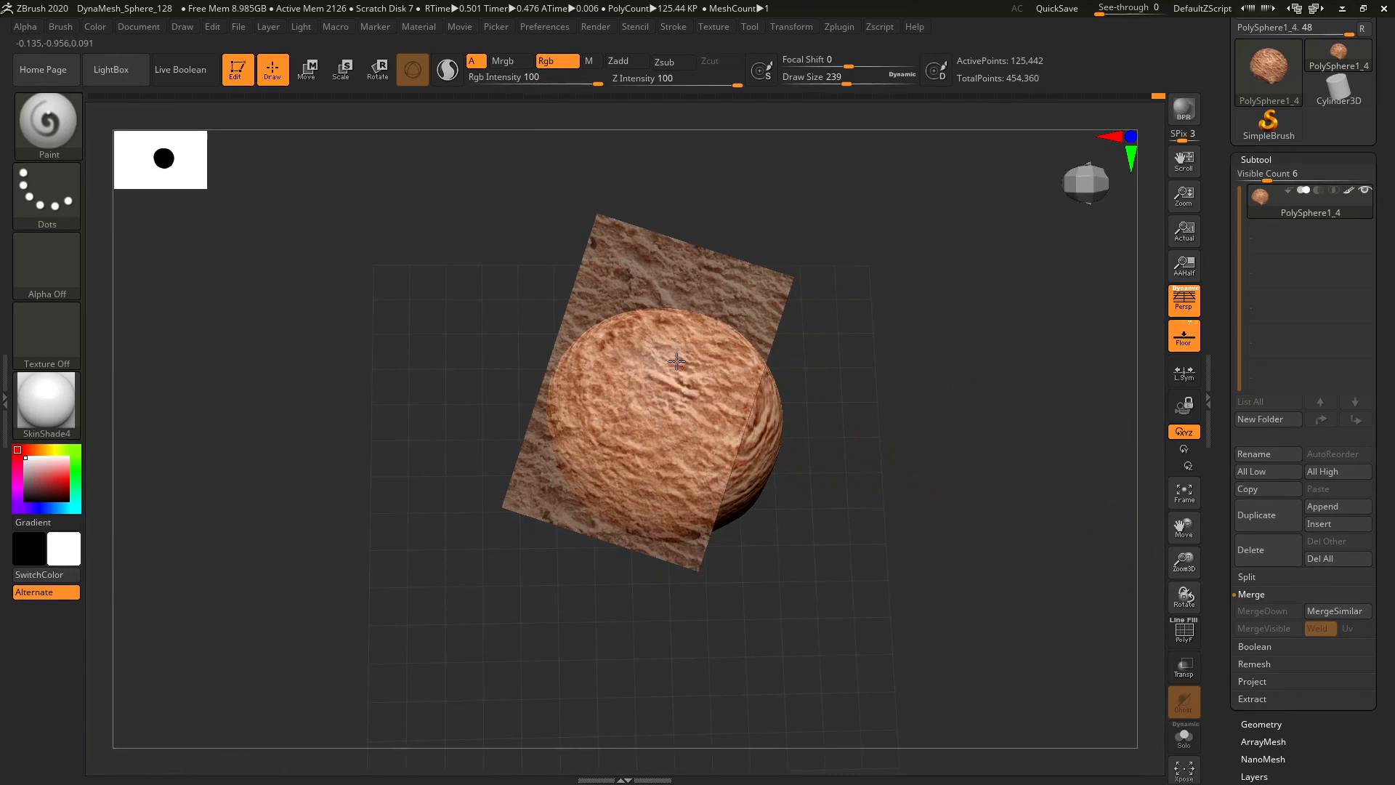
{"action": "mouse_move", "coordinate": [799, 385]}
{"action": "left_mouse_down"}
{"action": "mouse_move", "coordinate": [969, 342]}
{"action": "mouse_move", "coordinate": [975, 249]}
{"action": "mouse_move", "coordinate": [707, 368]}
{"action": "mouse_move", "coordinate": [610, 437]}
{"action": "mouse_move", "coordinate": [640, 305]}
{"action": "mouse_move", "coordinate": [683, 433]}
{"action": "left_mouse_up"}
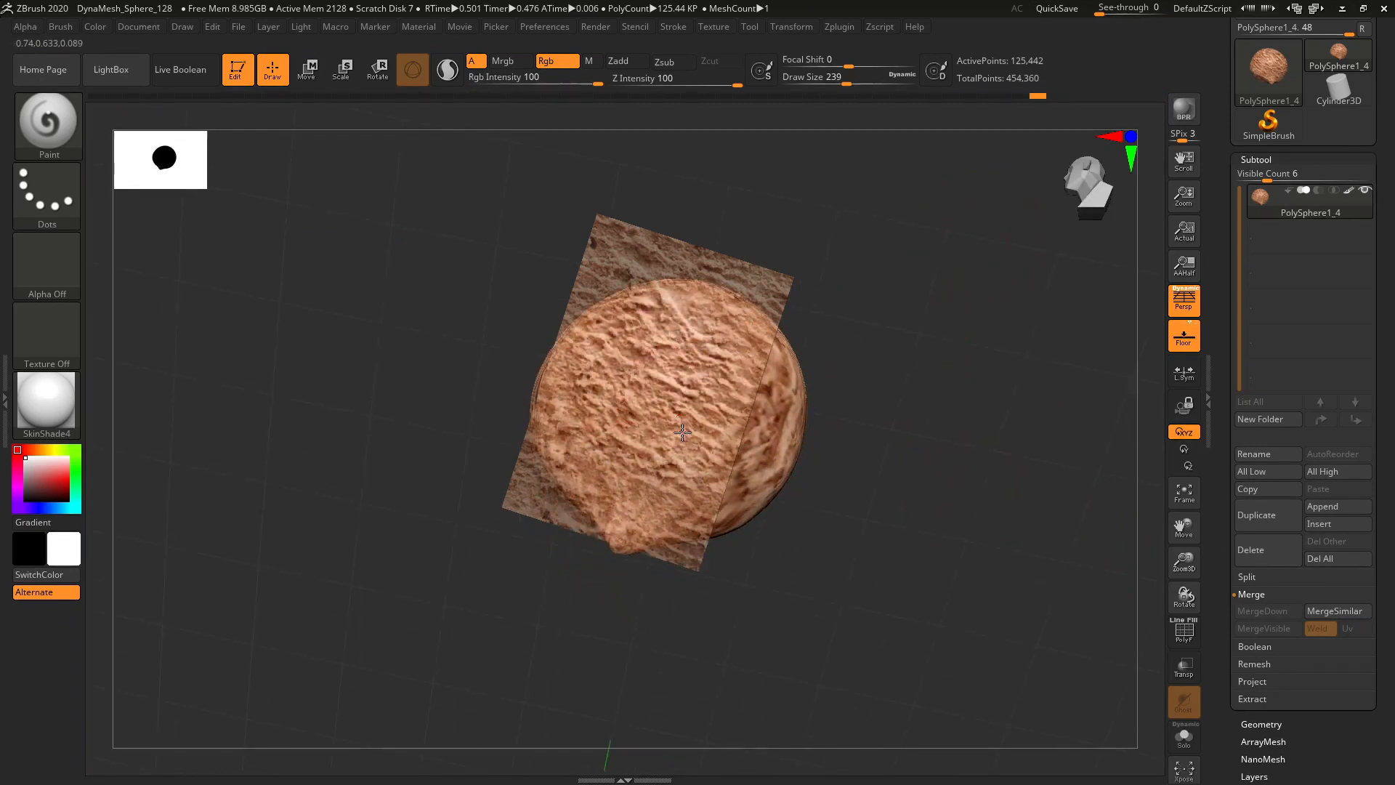
{"action": "left_click_drag", "start_coordinate": [836, 480], "coordinate": [918, 602]}
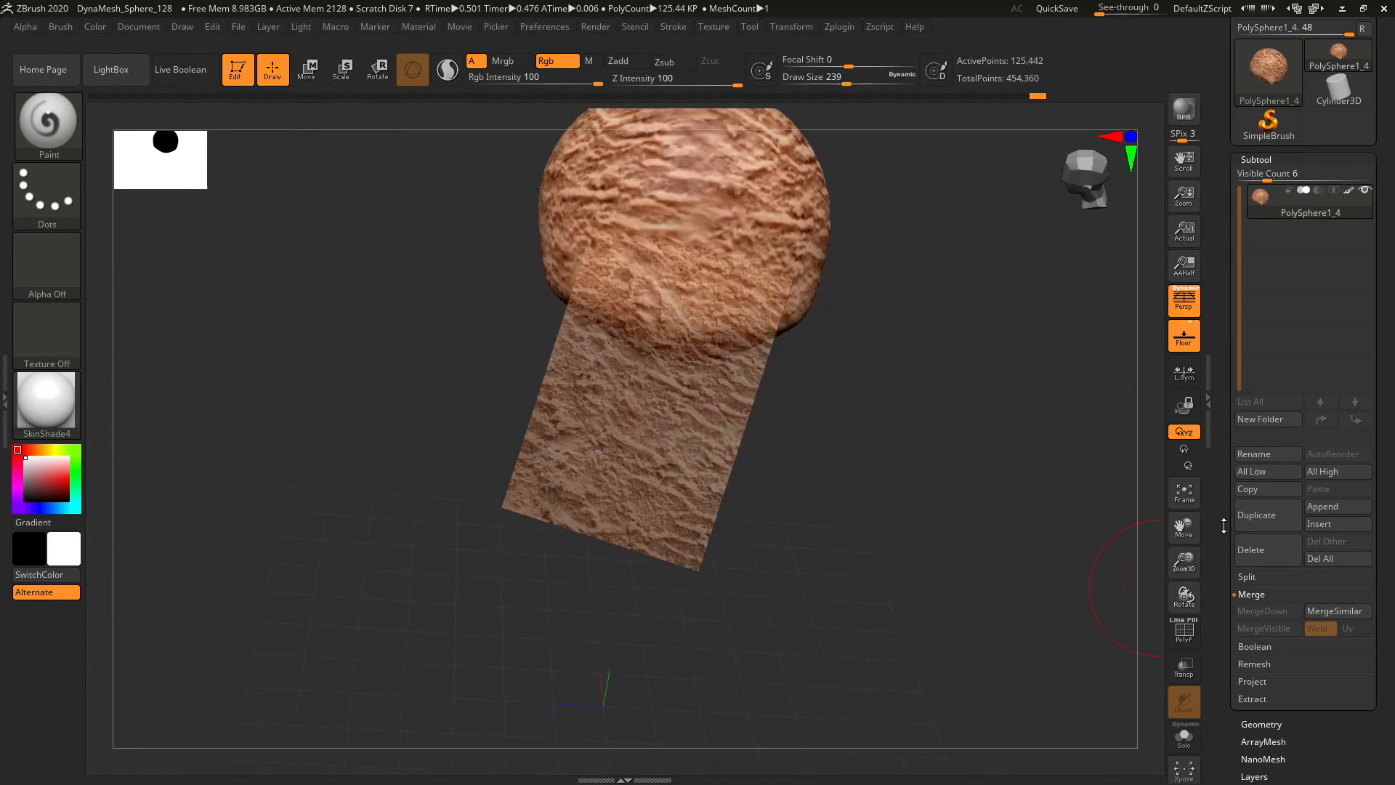
{"action": "left_click_drag", "start_coordinate": [1184, 527], "coordinate": [1050, 523]}
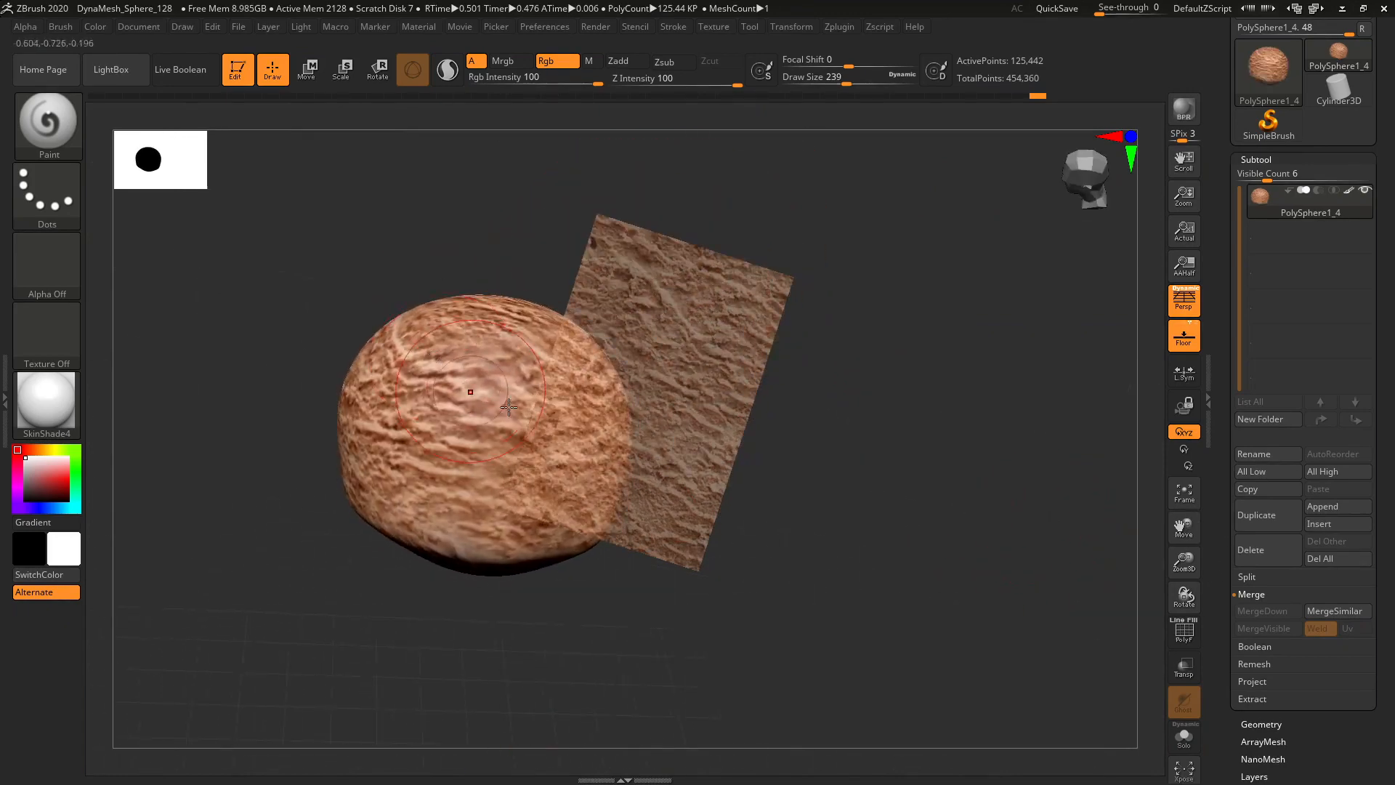
{"action": "left_click_drag", "start_coordinate": [909, 505], "coordinate": [964, 503]}
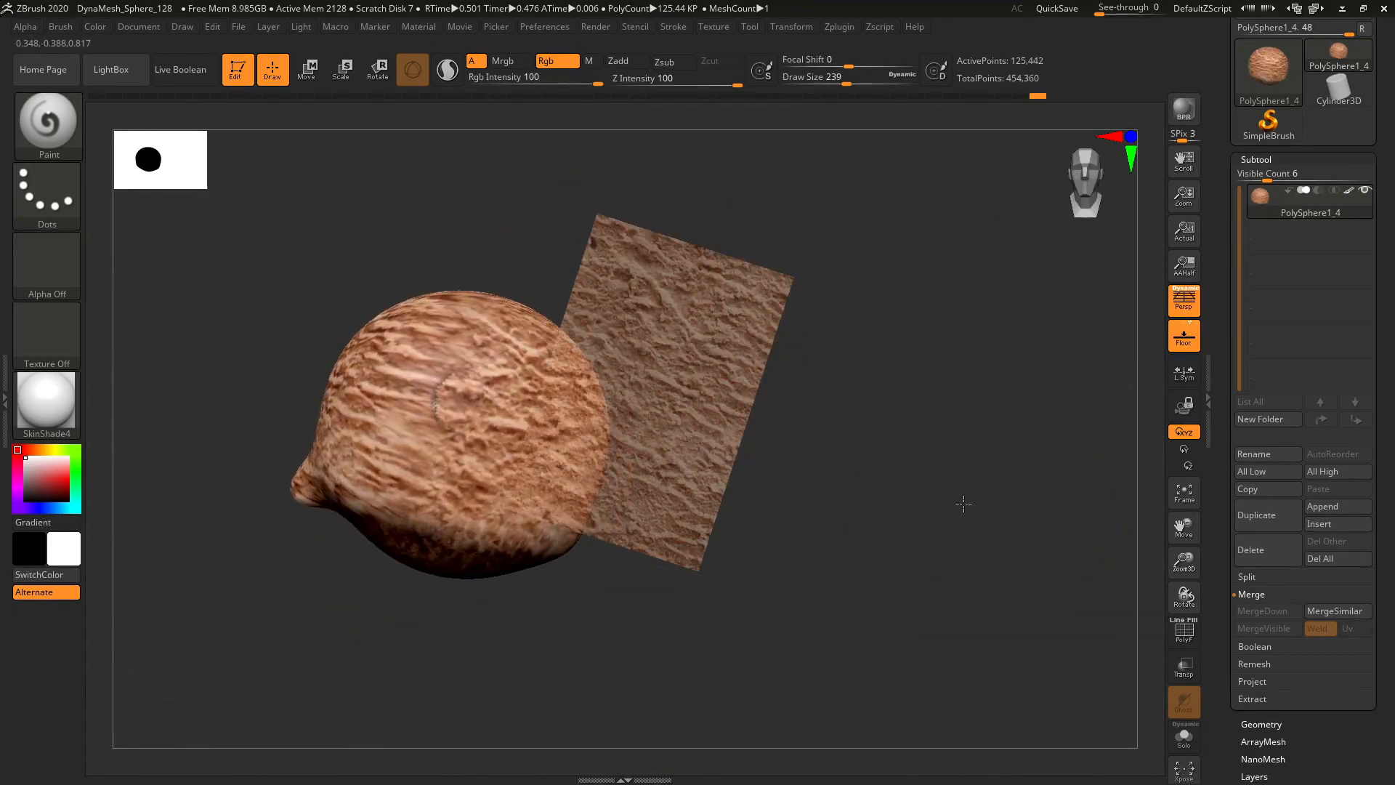
- Shift the chocolate image slightly in Spotlight, hide the dial and unhide all parts of the ice cream cone
{"action": "key", "text": "z"}
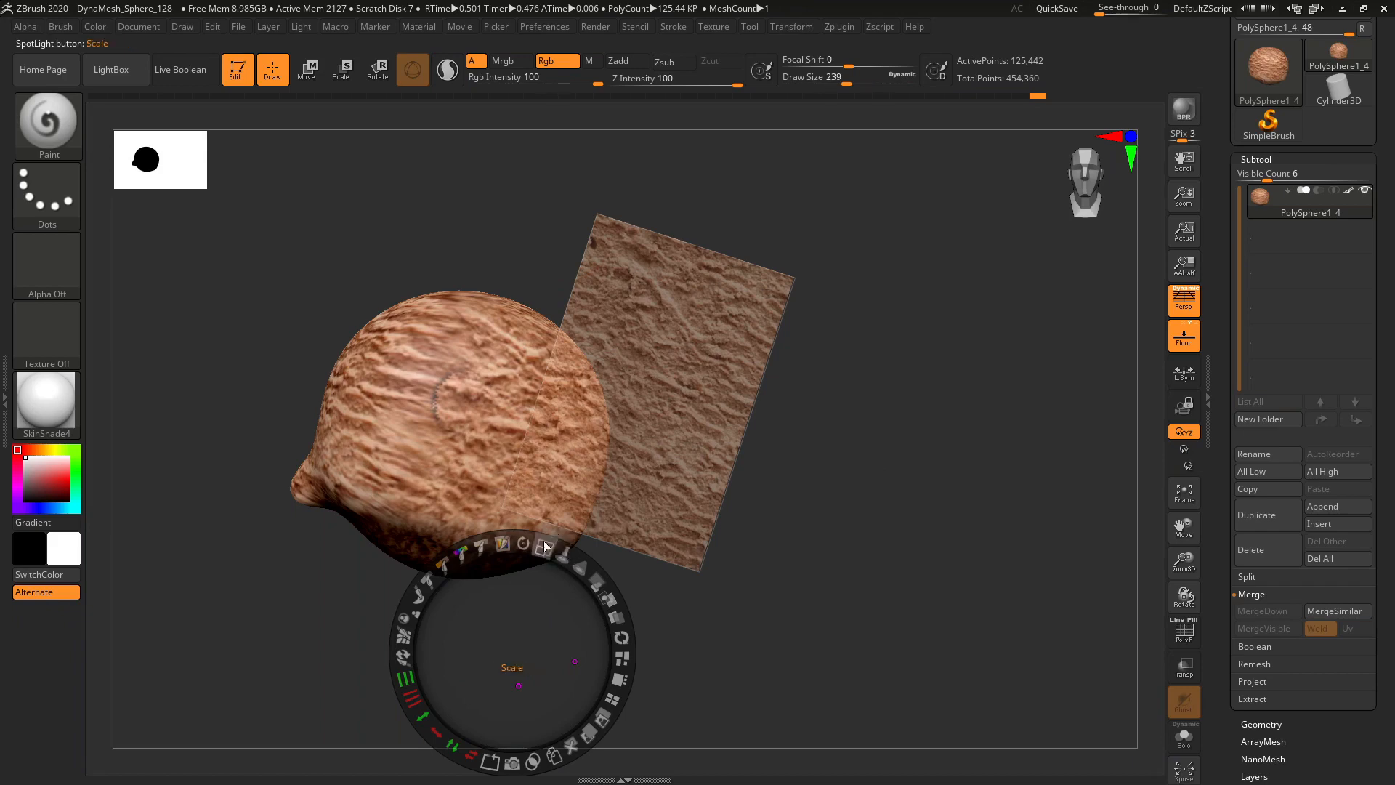
{"action": "left_click_drag", "start_coordinate": [902, 493], "coordinate": [915, 504]}
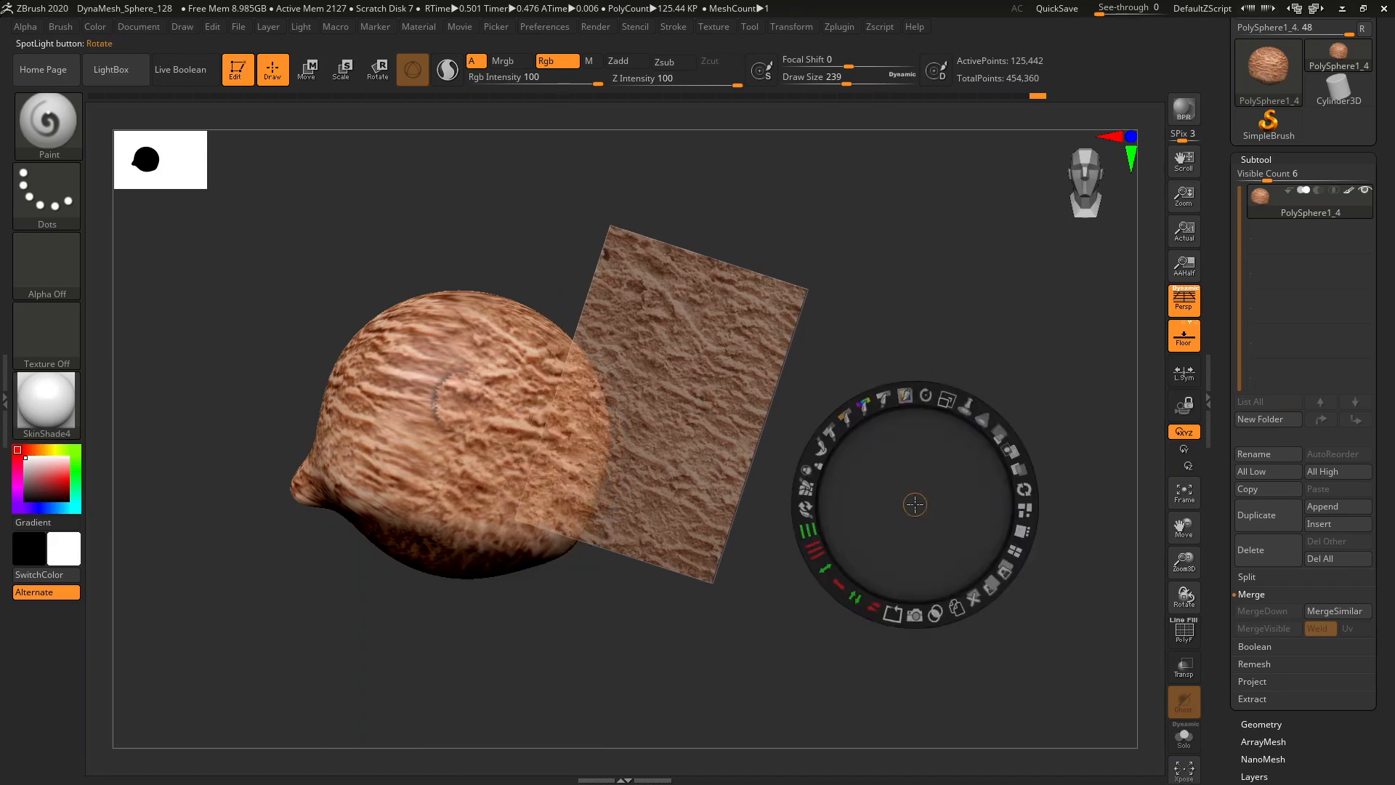
{"action": "left_click", "coordinate": [967, 297], "text": "ctrl+shift"}
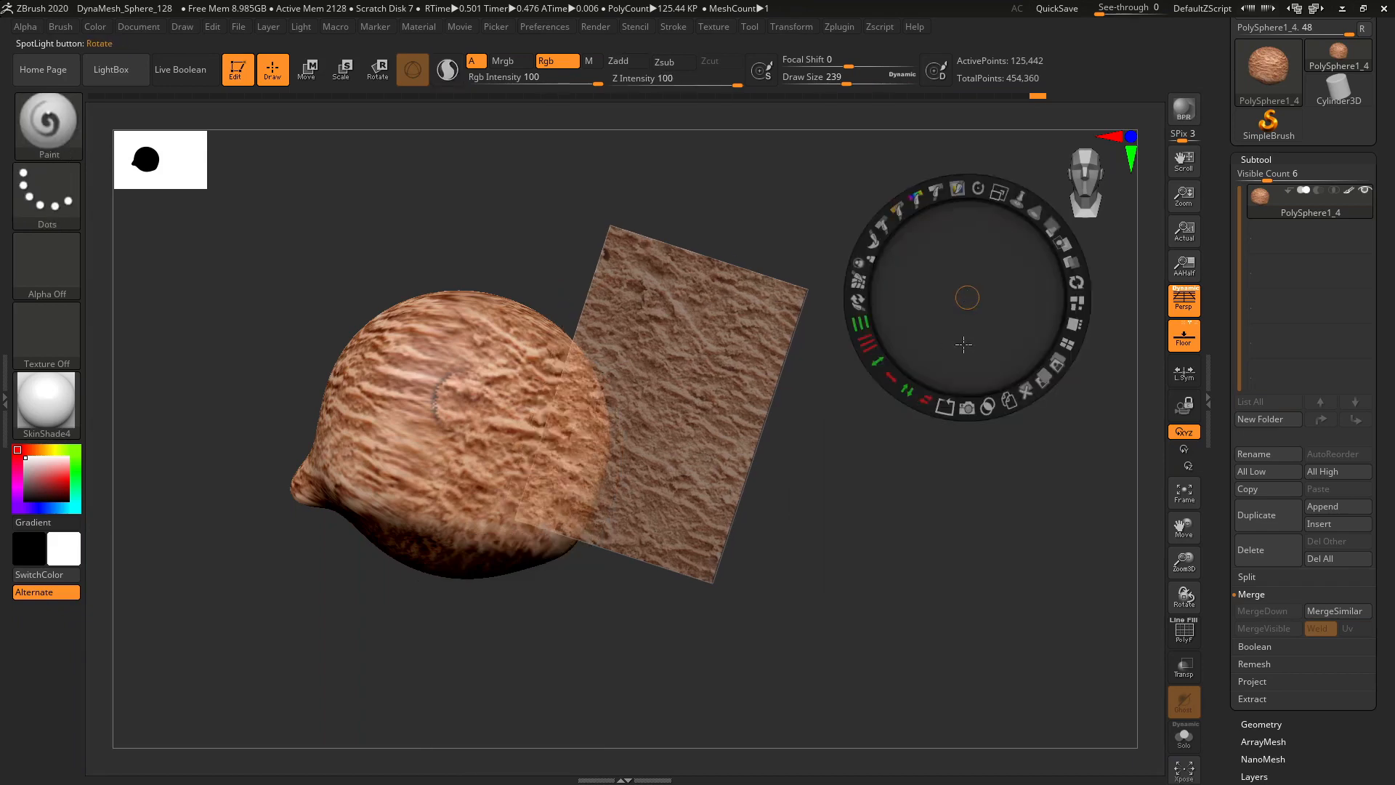
{"action": "key", "text": "z"}
{"action": "key", "text": "ctrl+shift"}
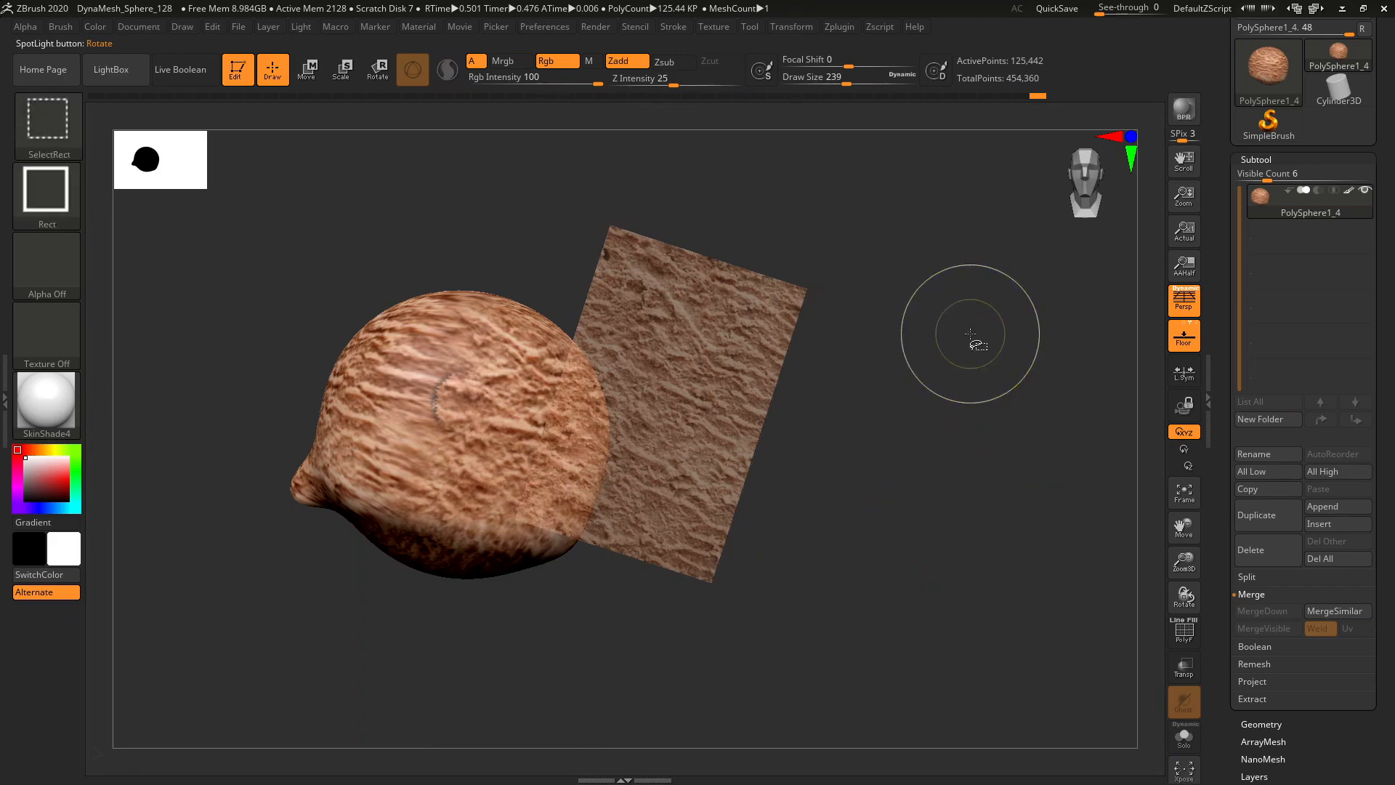
{"action": "left_click", "coordinate": [972, 333], "text": "ctrl+shift"}
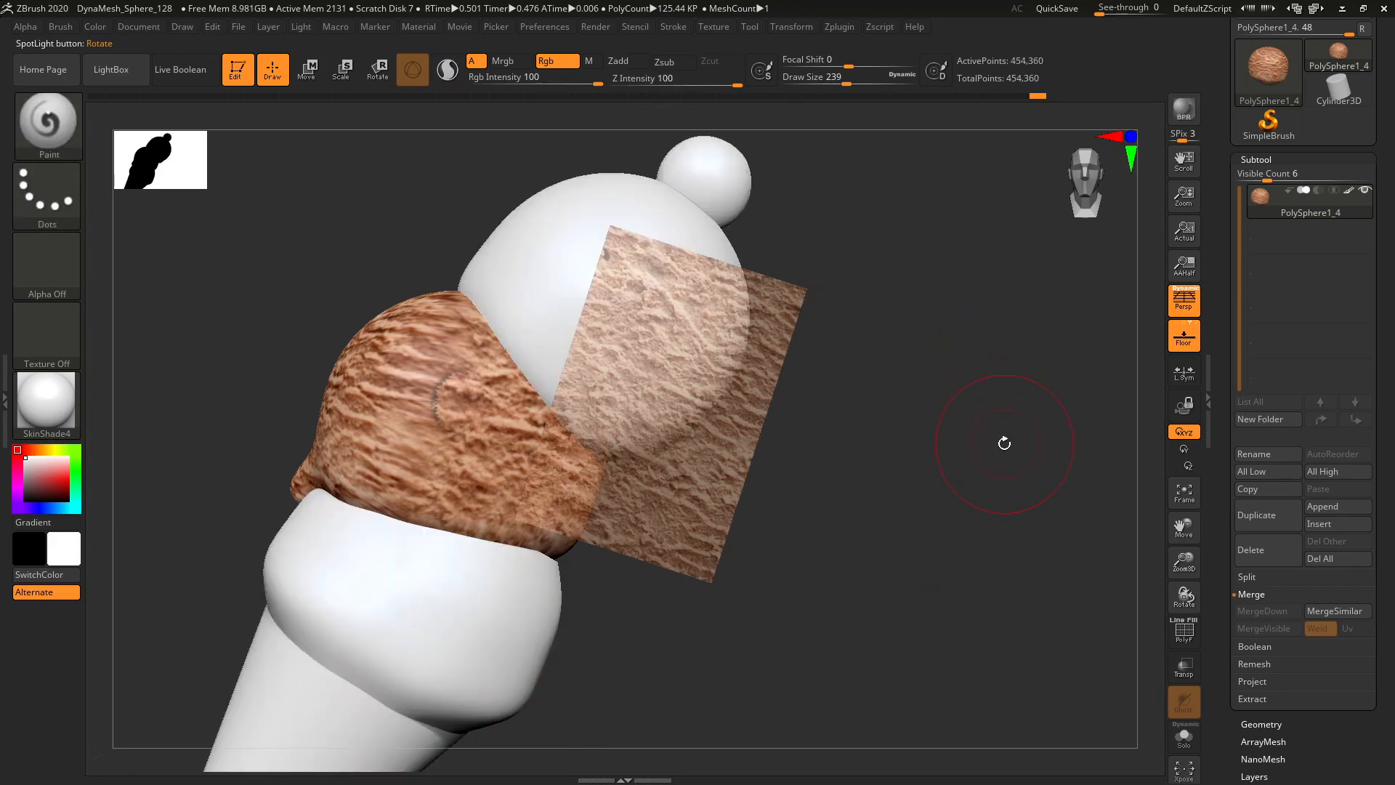
- Frame the large top scoop and add the mint ice cream texture to Spotlight
{"action": "left_click_drag", "start_coordinate": [962, 425], "coordinate": [925, 380]}
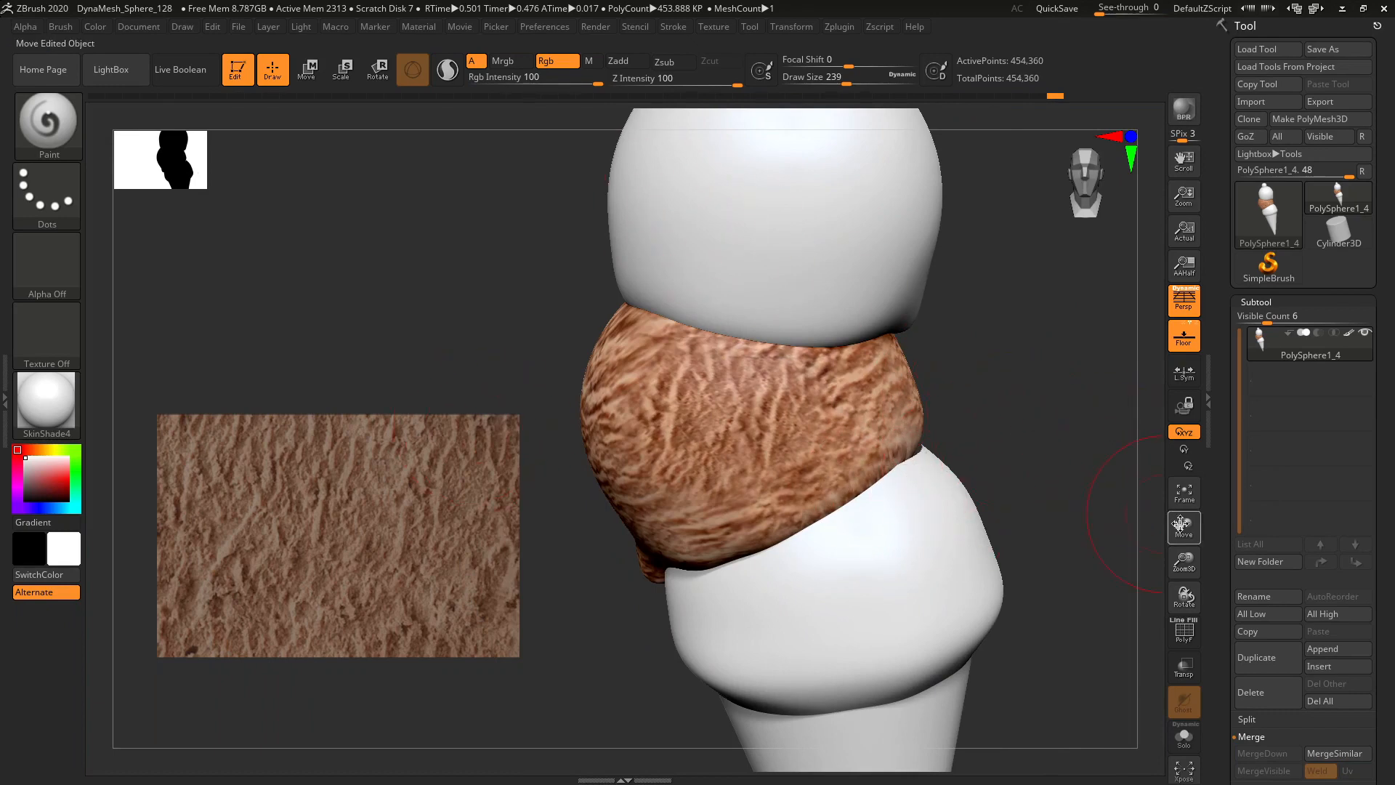
{"action": "left_click_drag", "start_coordinate": [1181, 523], "coordinate": [1184, 705]}
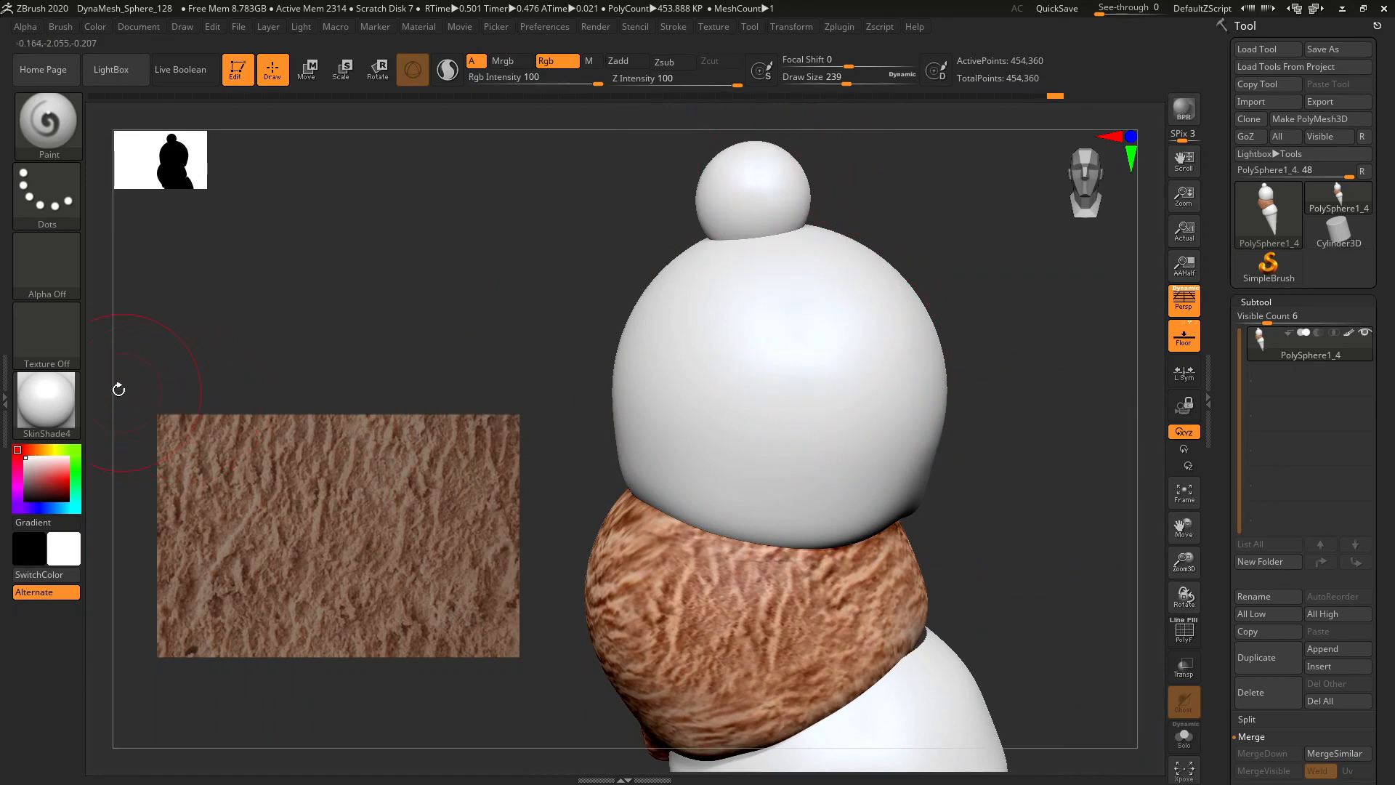
{"action": "left_click", "coordinate": [46, 334]}
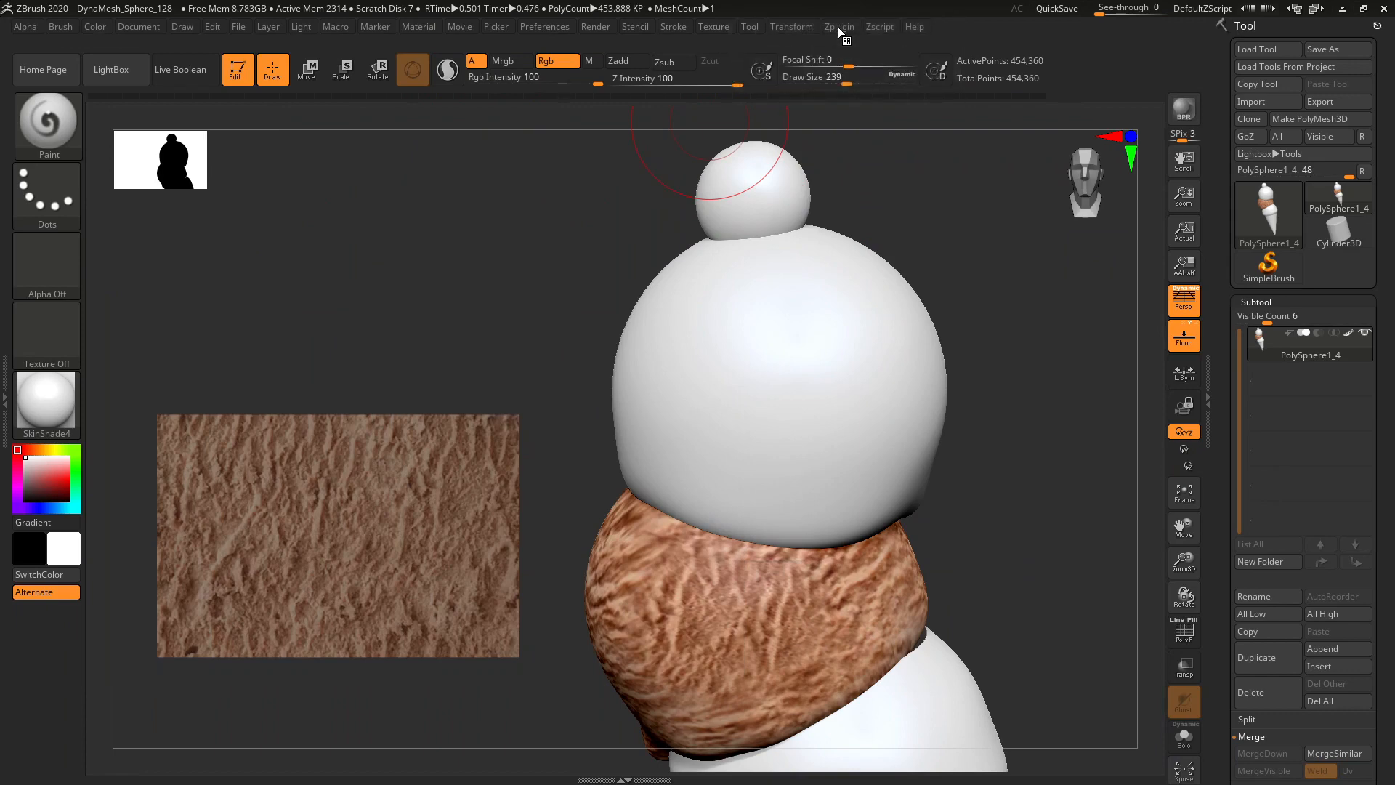
{"action": "left_click", "coordinate": [719, 28]}
{"action": "mouse_move", "coordinate": [824, 394]}
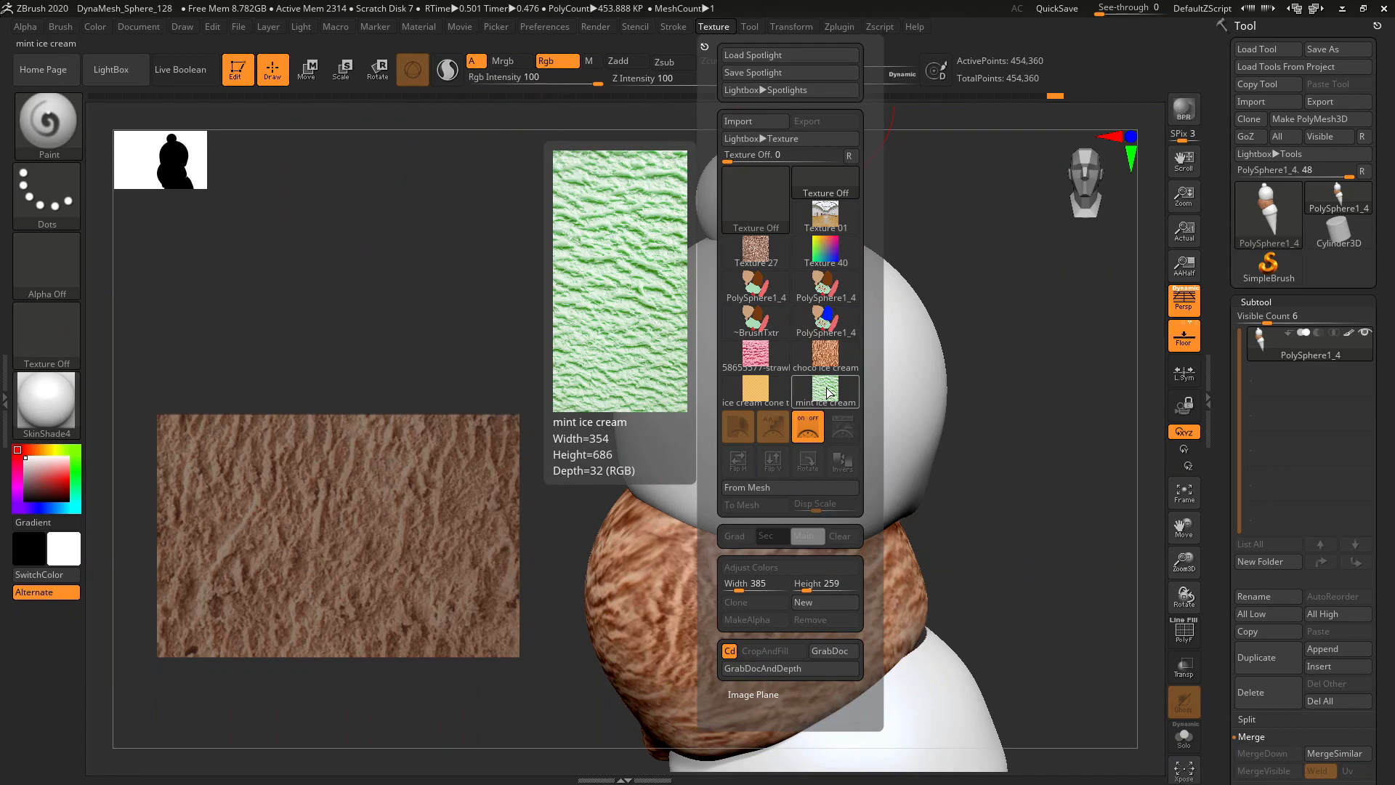
{"action": "left_click", "coordinate": [829, 393]}
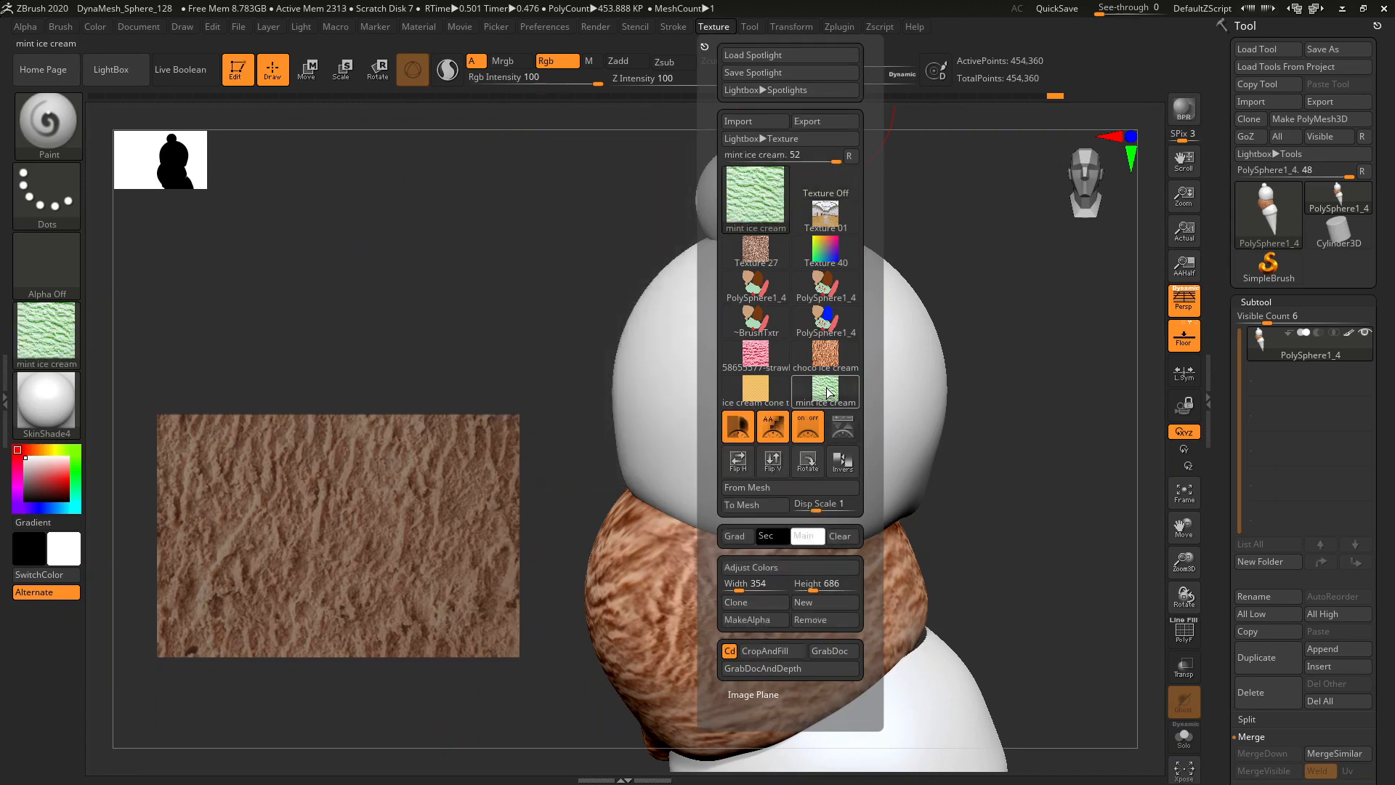
{"action": "left_click", "coordinate": [850, 432]}
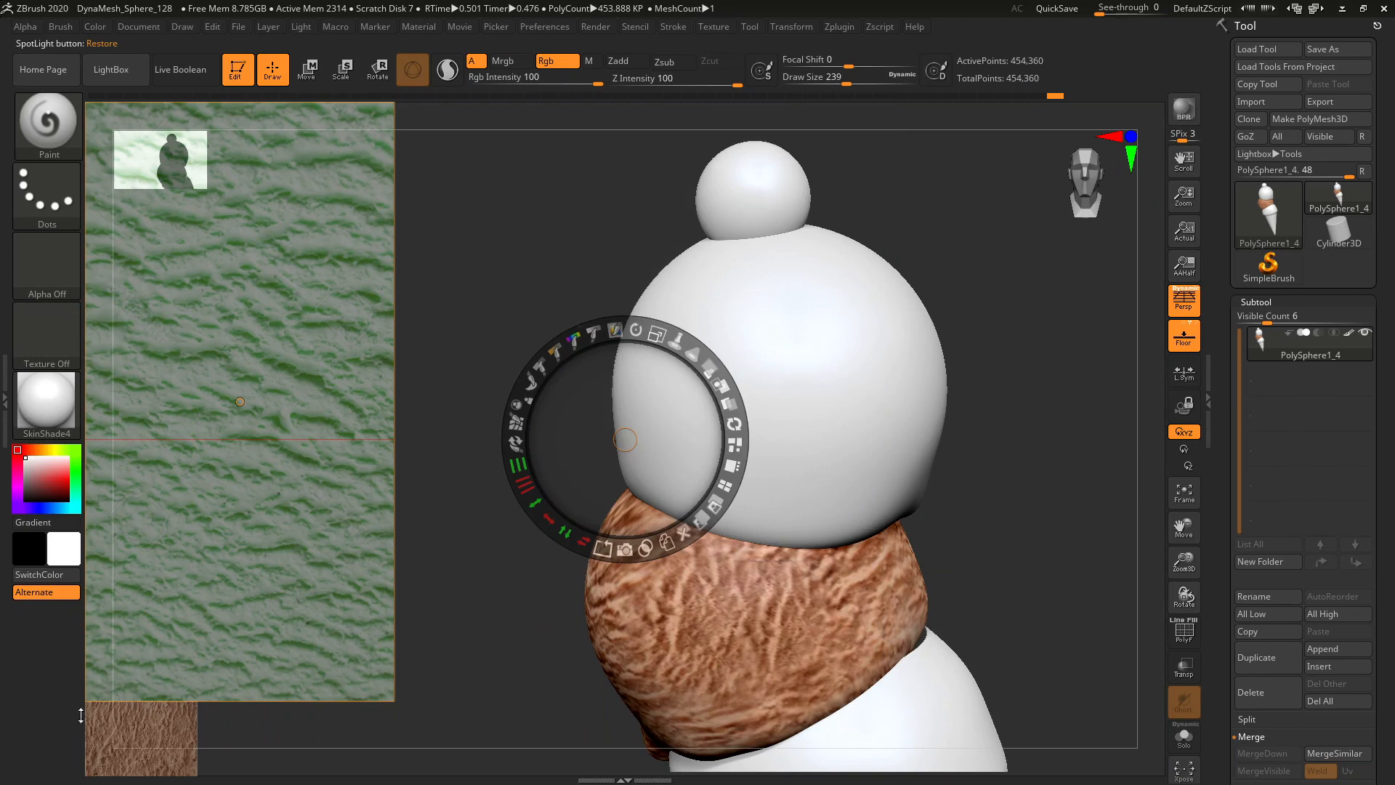
- Place the mint image over the large top scoop and remove the chocolate image from Spotlight
{"action": "left_click_drag", "start_coordinate": [214, 647], "coordinate": [341, 563]}
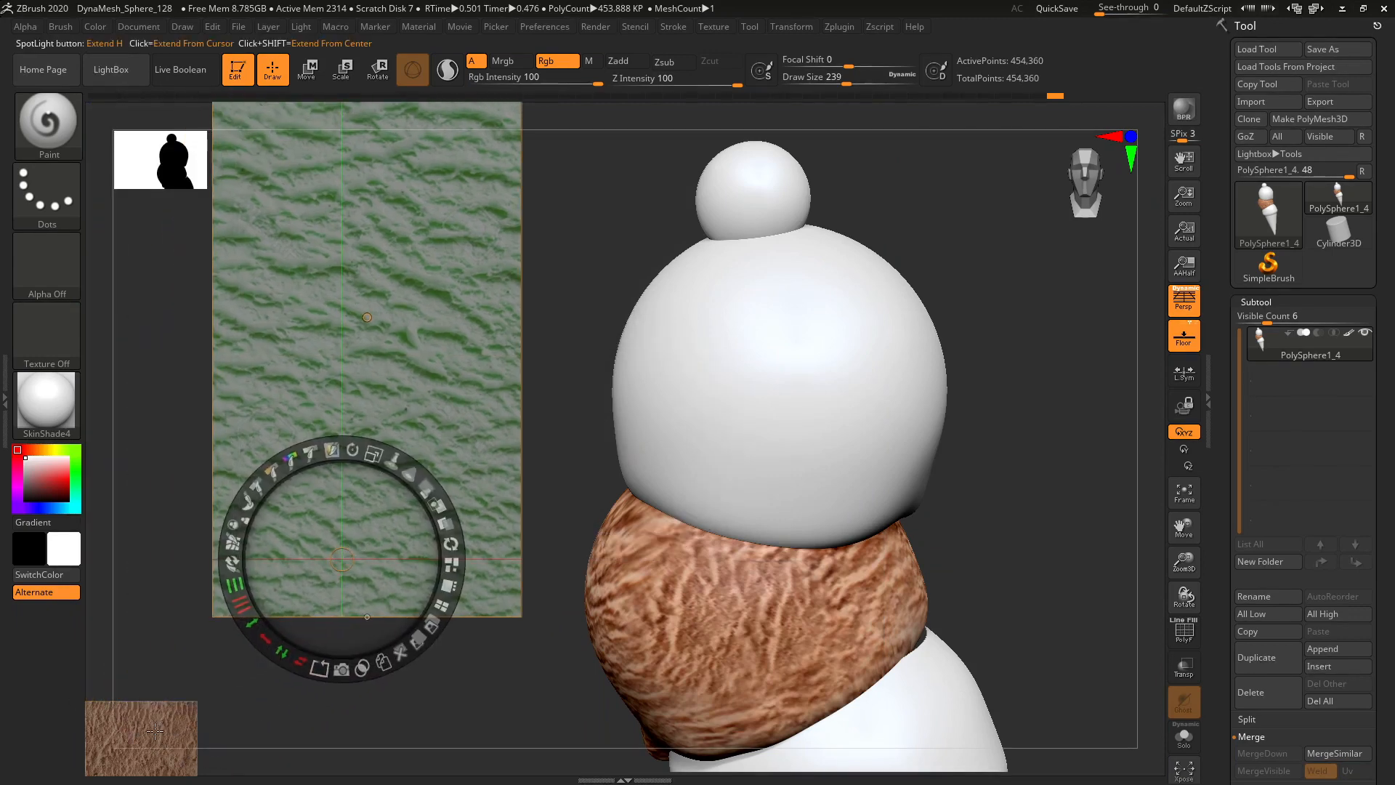
{"action": "left_click_drag", "start_coordinate": [155, 730], "coordinate": [319, 638]}
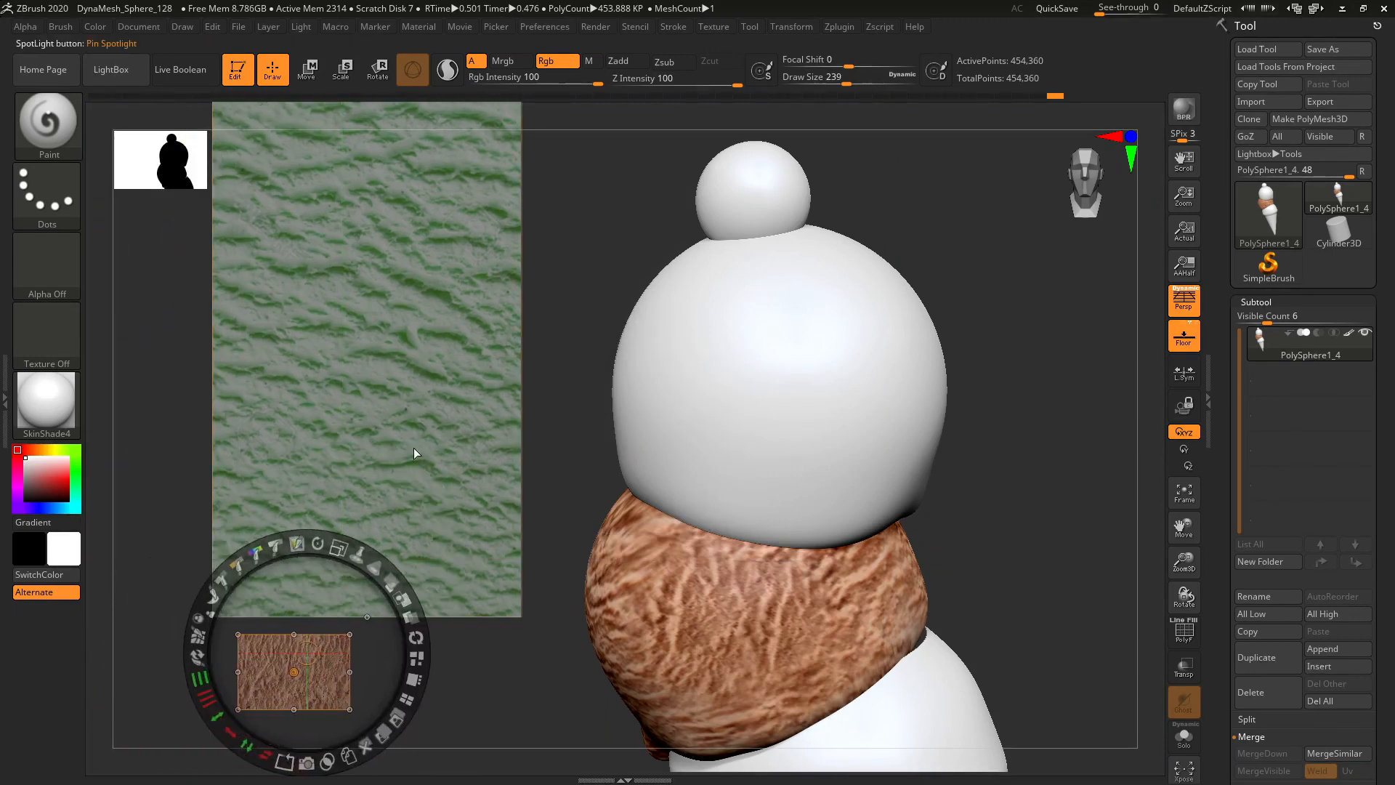
{"action": "left_click_drag", "start_coordinate": [415, 466], "coordinate": [735, 502]}
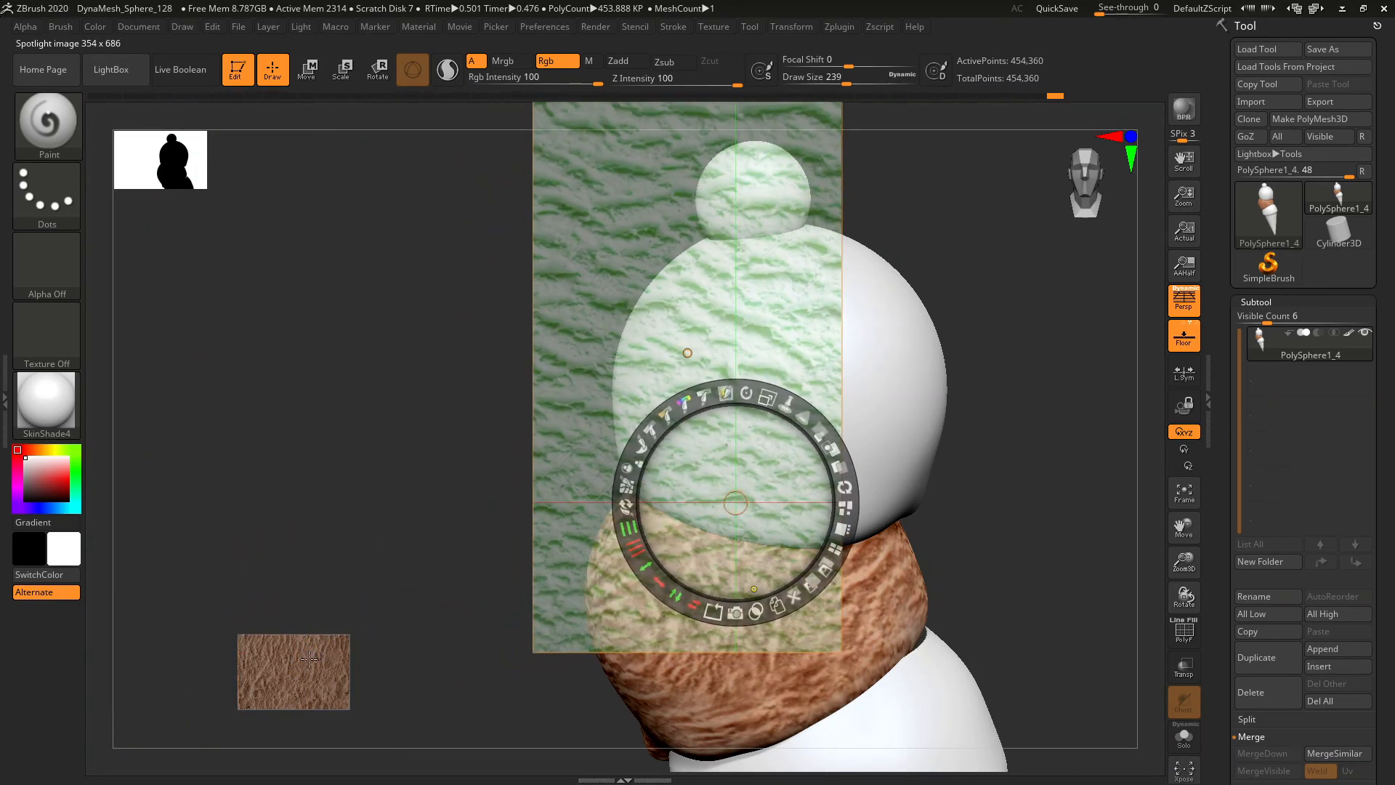
{"action": "left_click_drag", "start_coordinate": [309, 658], "coordinate": [357, 476]}
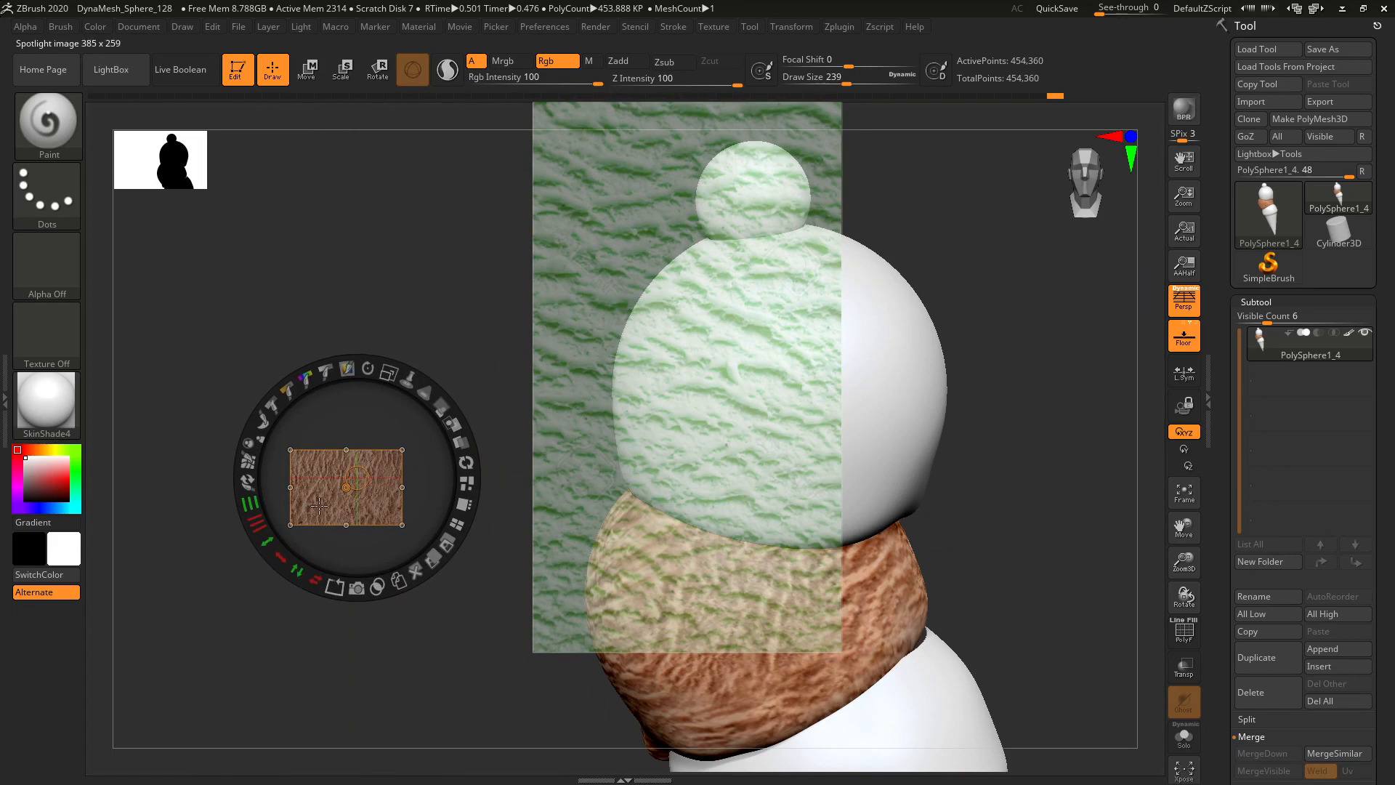
{"action": "left_click", "coordinate": [415, 572]}
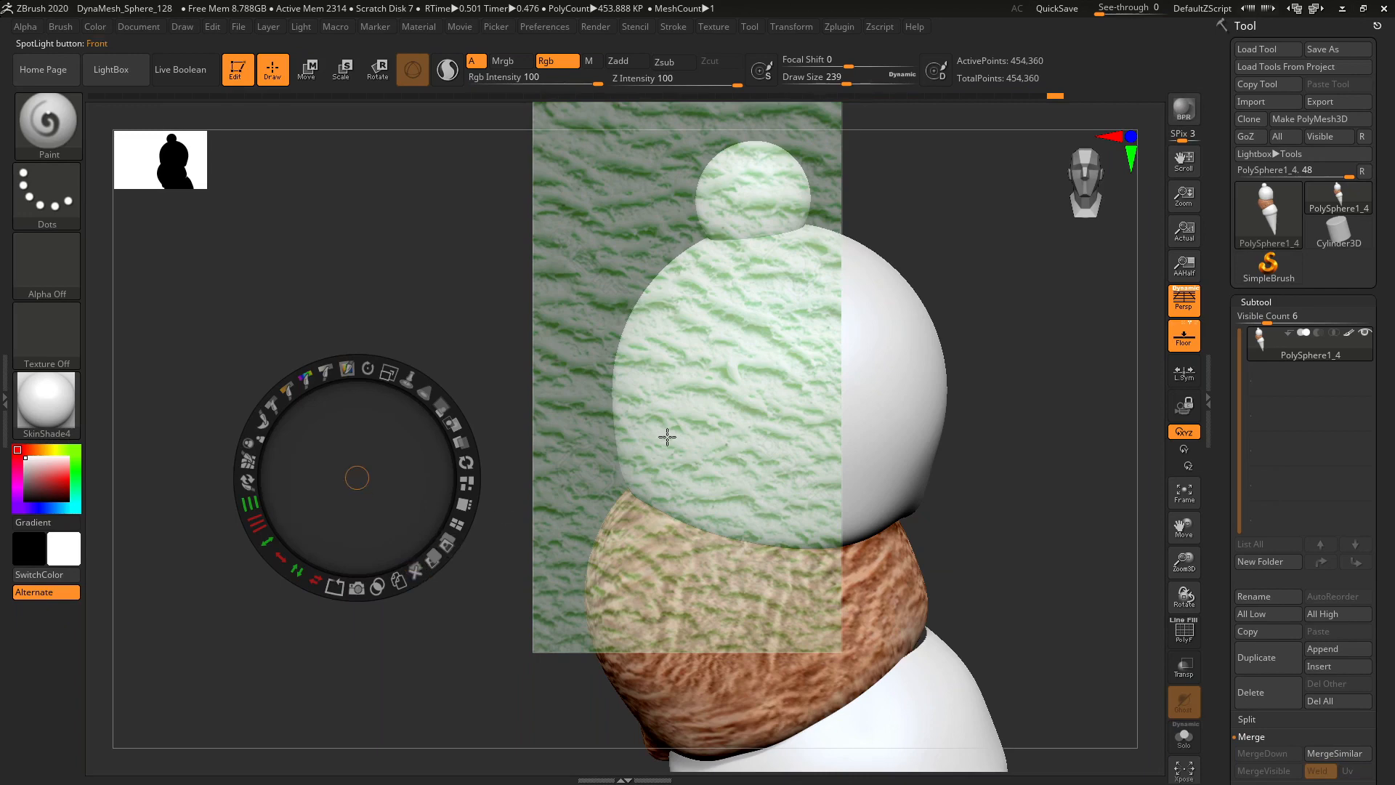
- Hide the Spotlight dial and isolate the large top scoop beneath the mint image
{"action": "key", "text": "ctrl+shift"}
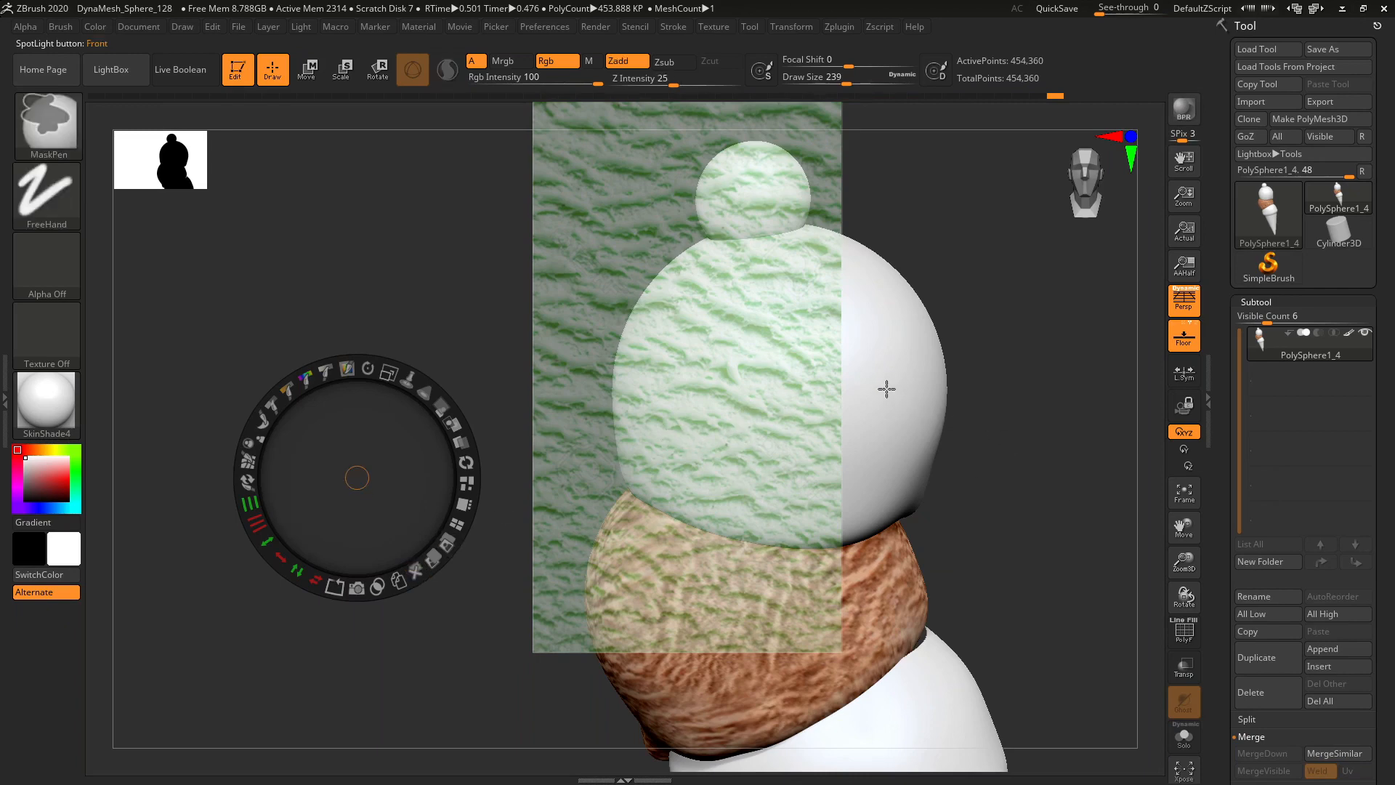
{"action": "key", "text": "z"}
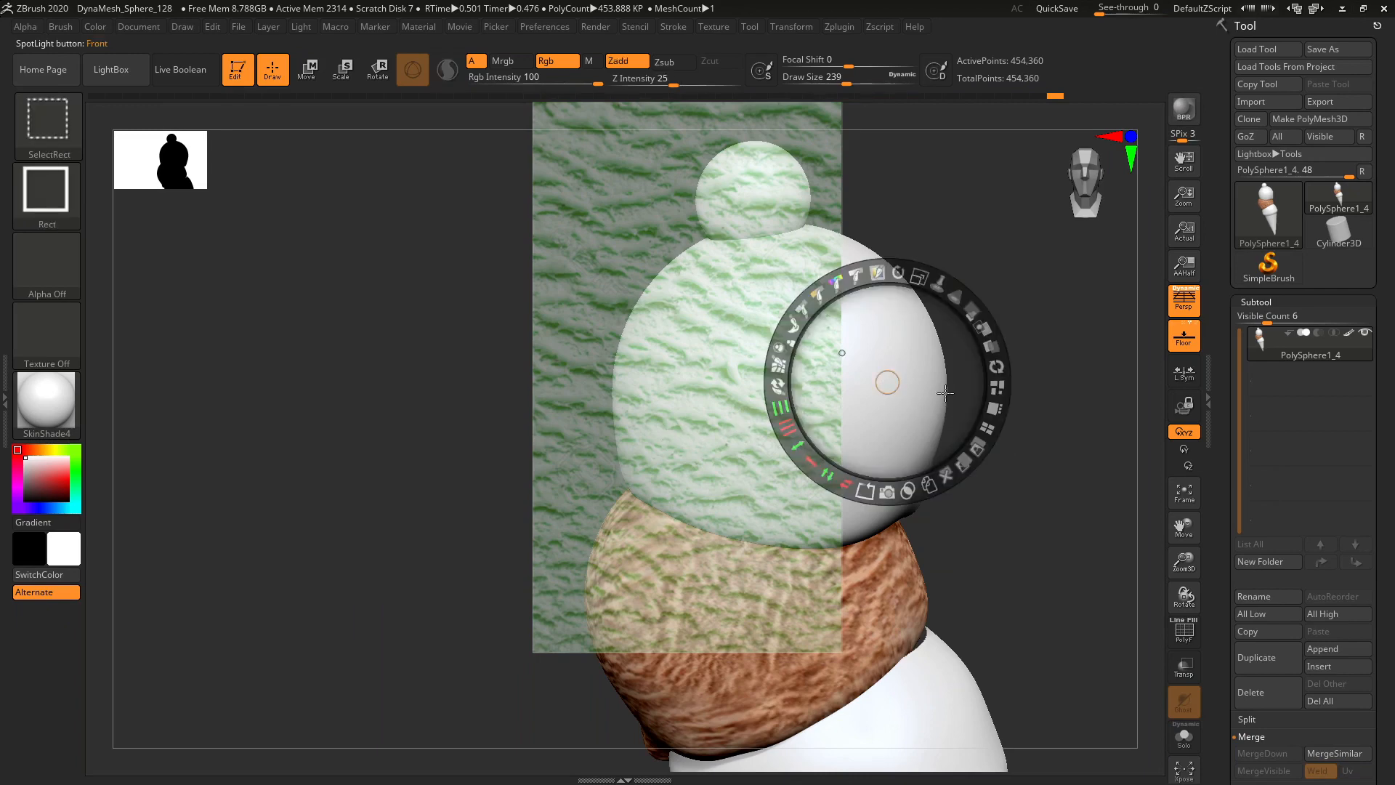
{"action": "key", "text": "z"}
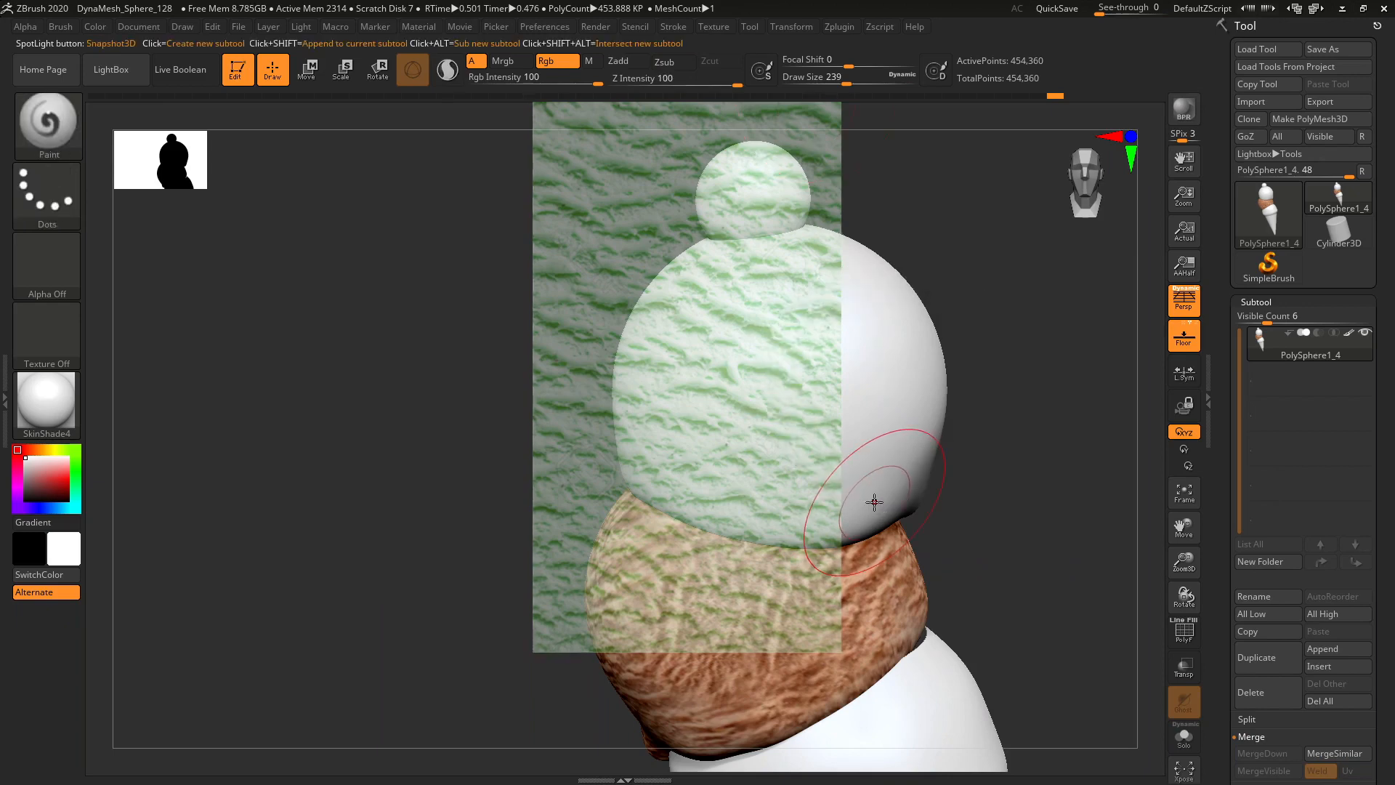
{"action": "key", "text": "ctrl+shift"}
{"action": "left_click", "coordinate": [874, 404], "text": "ctrl+shift"}
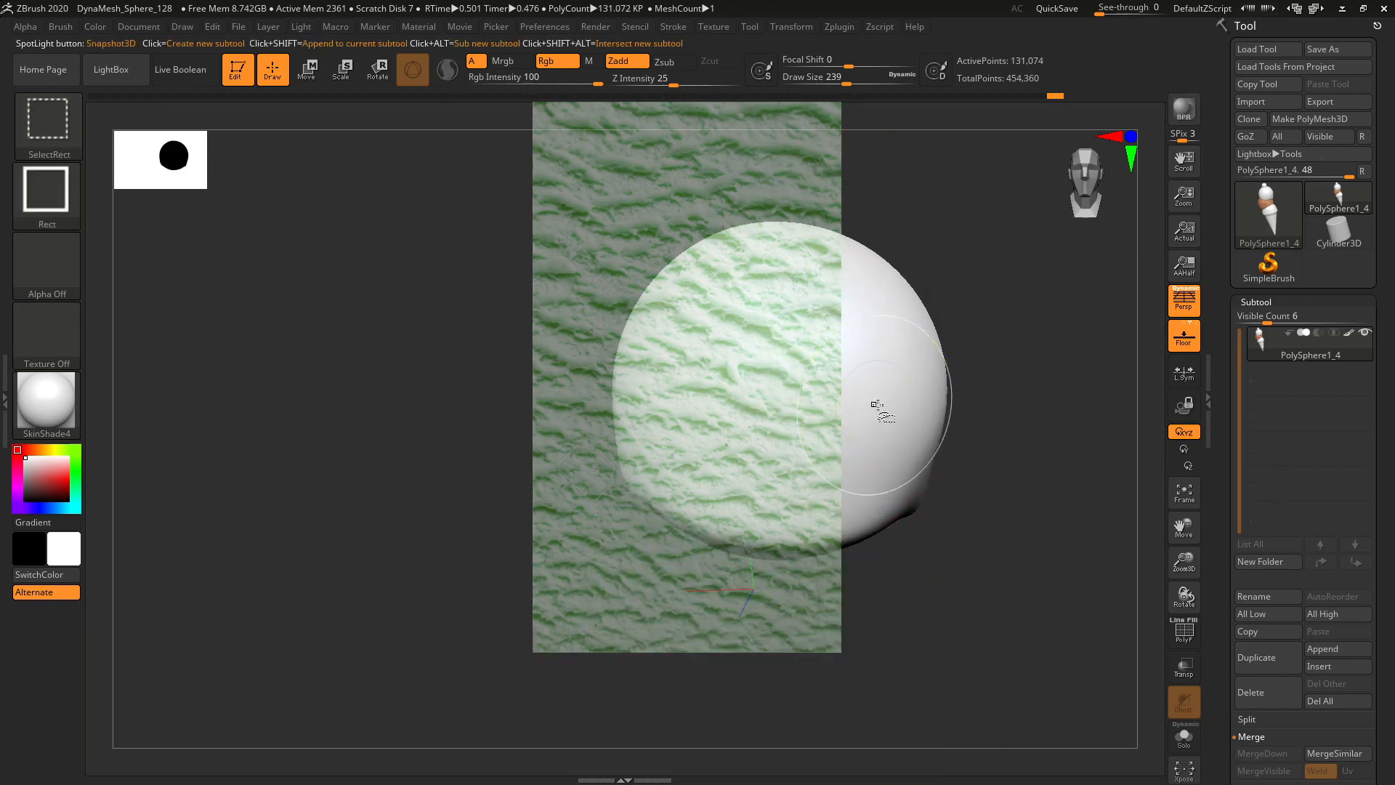
- Shrink and tilt the mint image in Spotlight, place it over the middle of the large top scoop and hide the dial
{"action": "left_click_drag", "start_coordinate": [1184, 525], "coordinate": [1178, 560]}
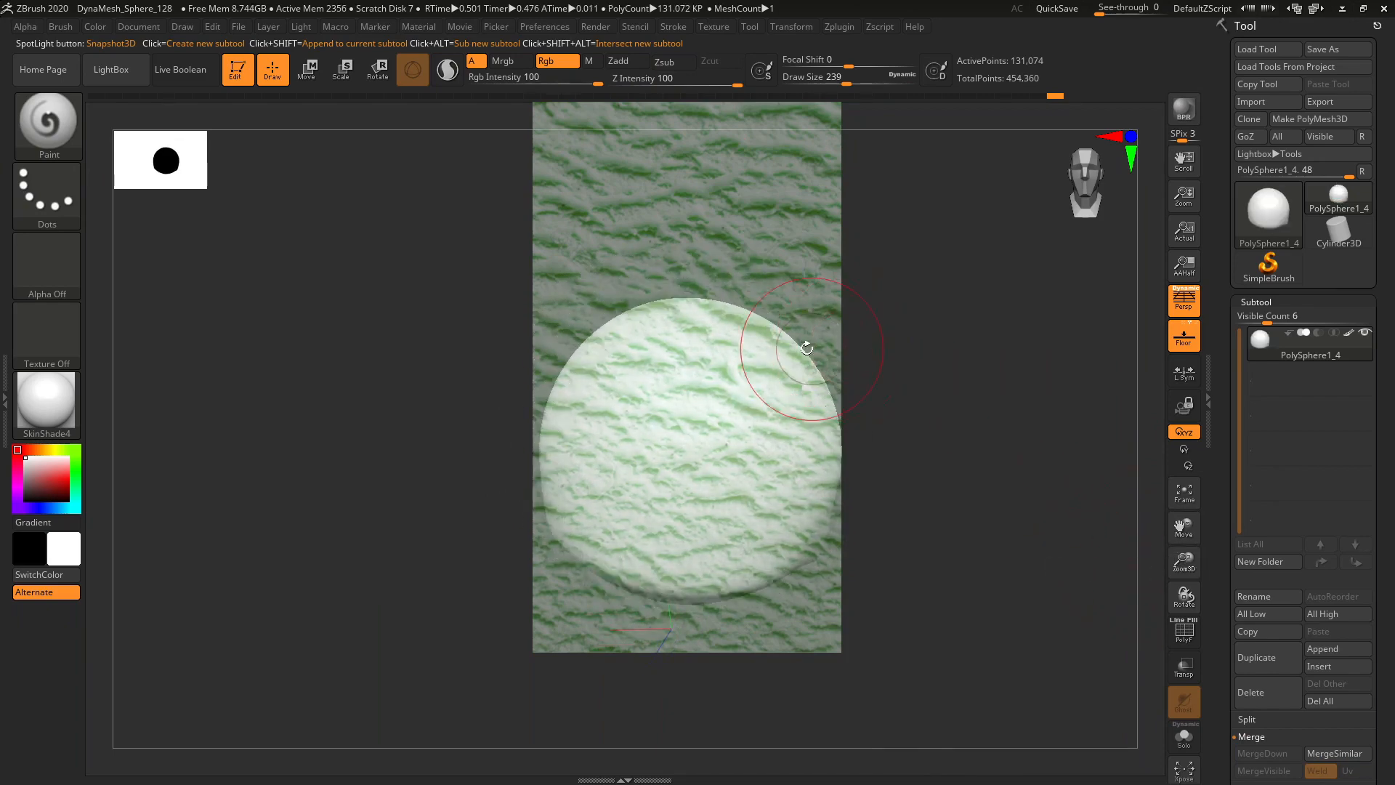
{"action": "key", "text": "shift+z"}
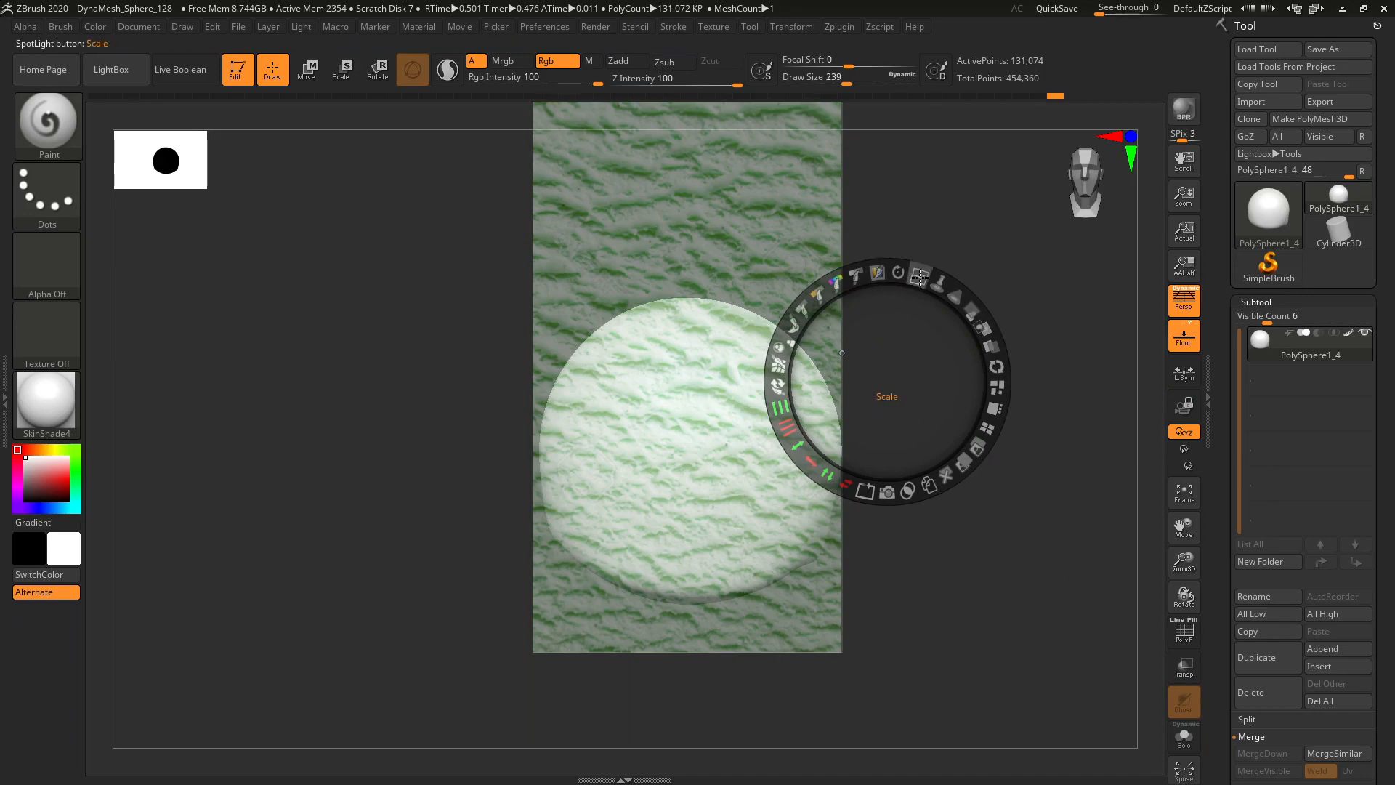
{"action": "left_click_drag", "start_coordinate": [920, 276], "coordinate": [948, 293]}
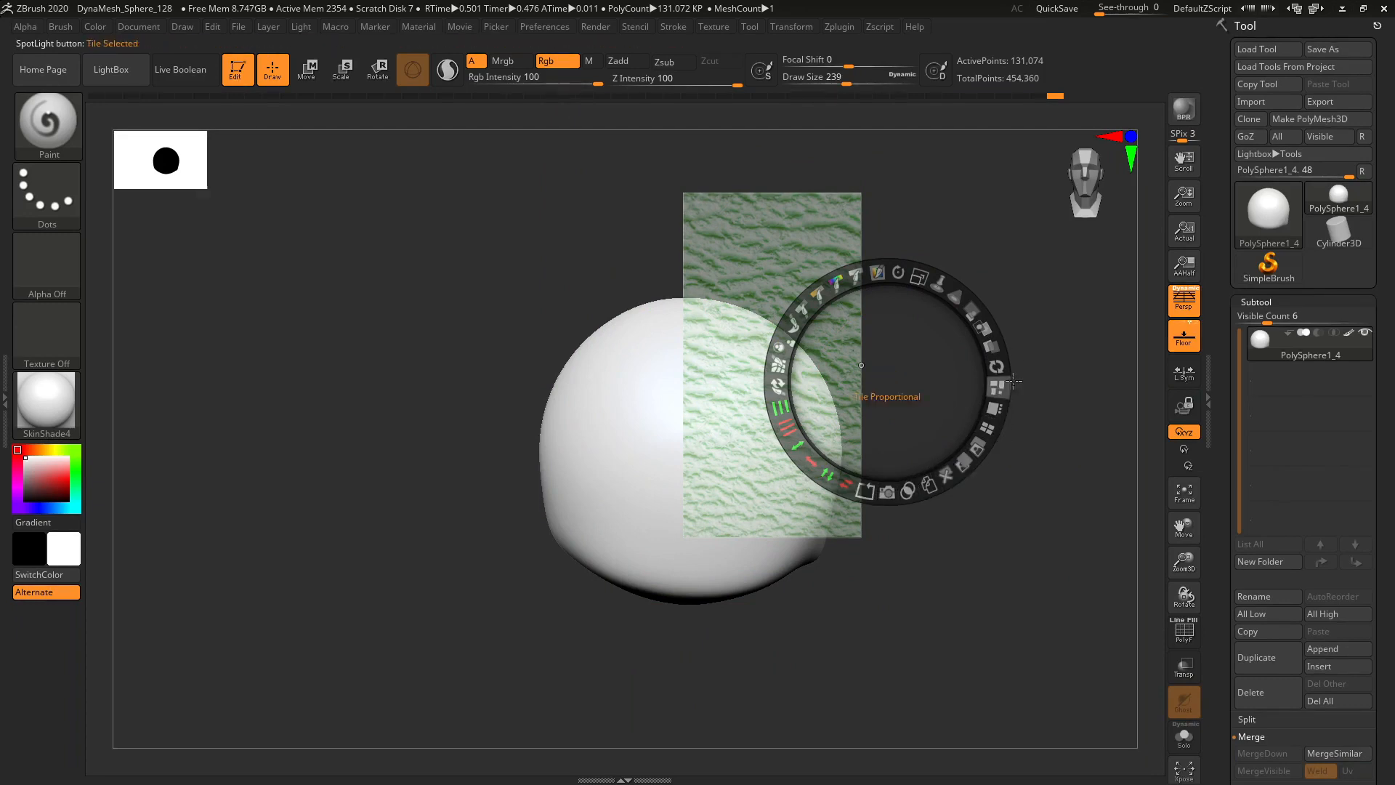
{"action": "left_click_drag", "start_coordinate": [899, 268], "coordinate": [920, 274]}
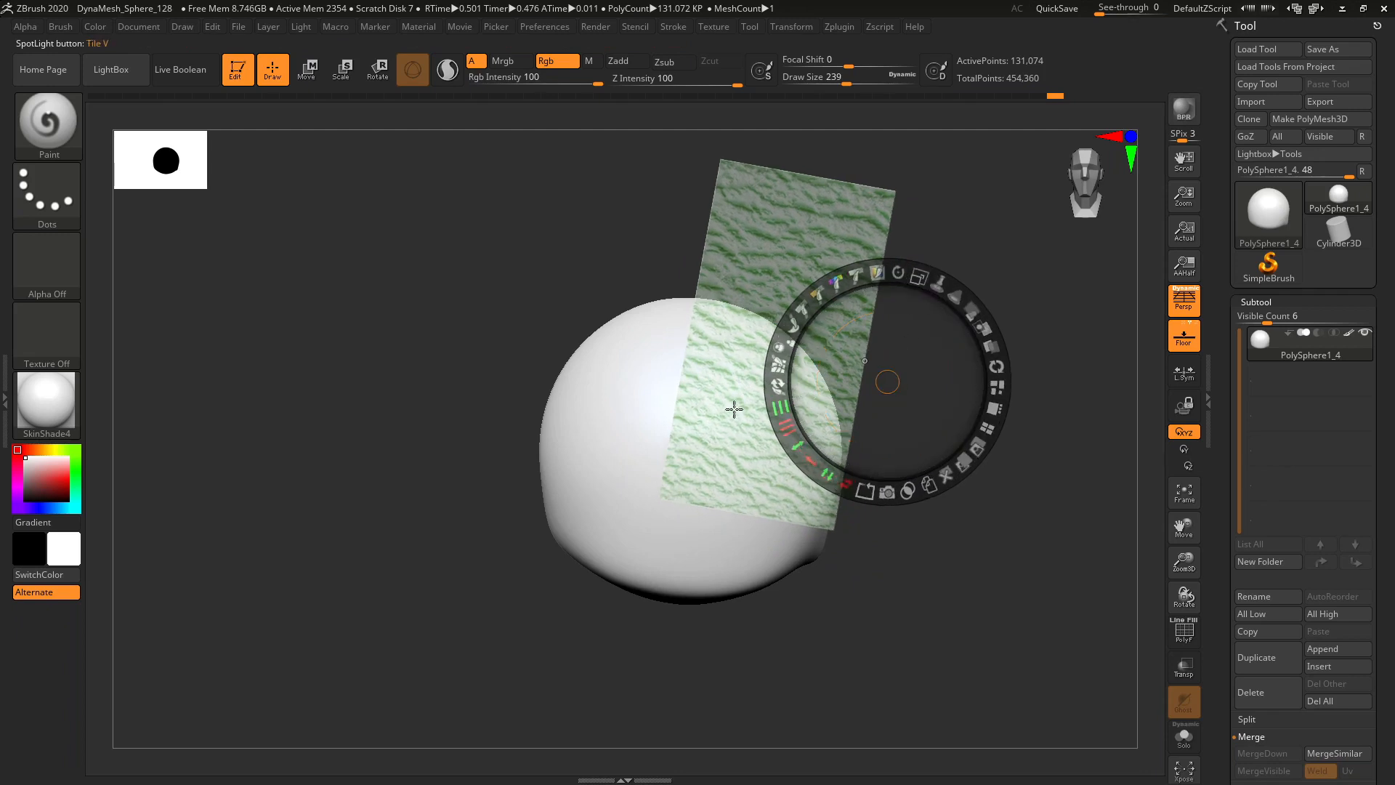
{"action": "left_click_drag", "start_coordinate": [734, 409], "coordinate": [646, 504]}
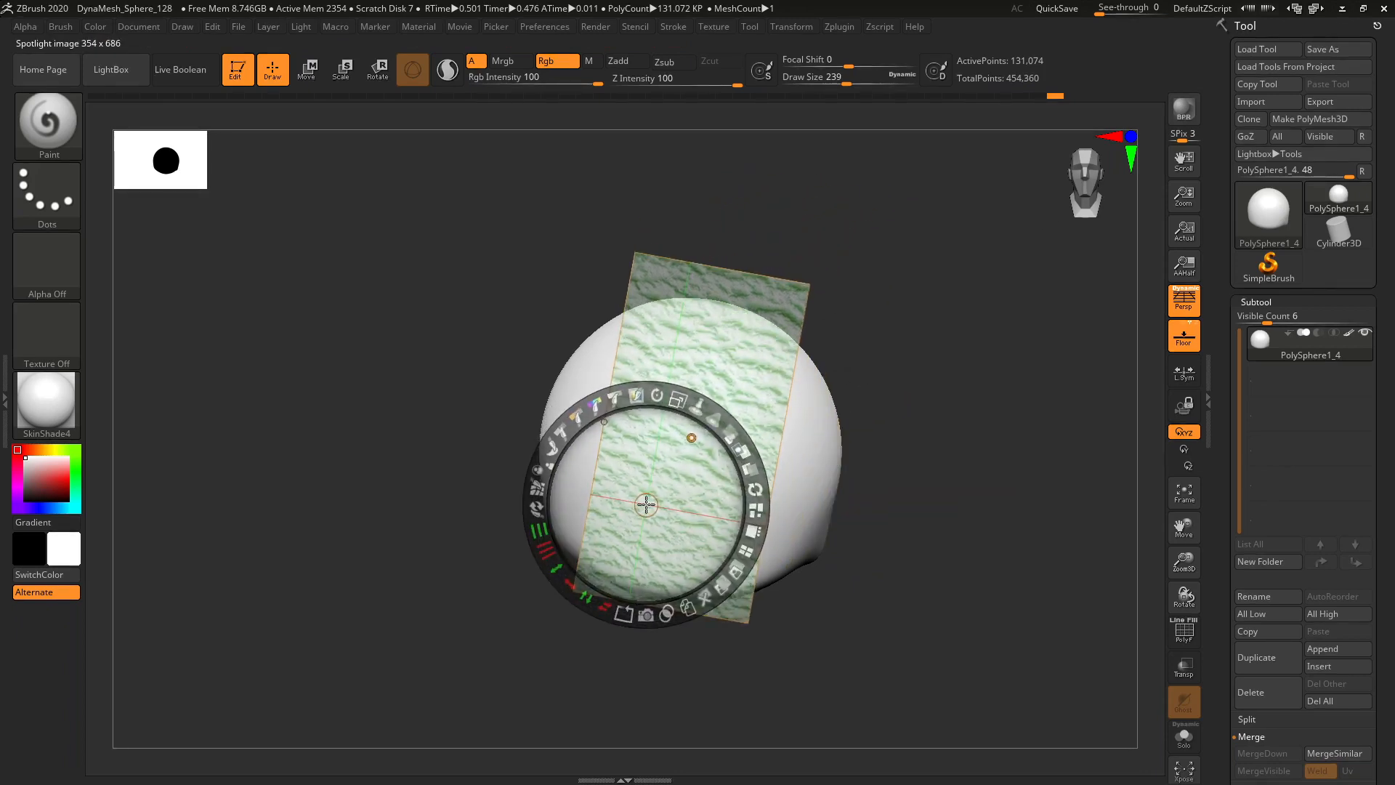
{"action": "key", "text": "z"}
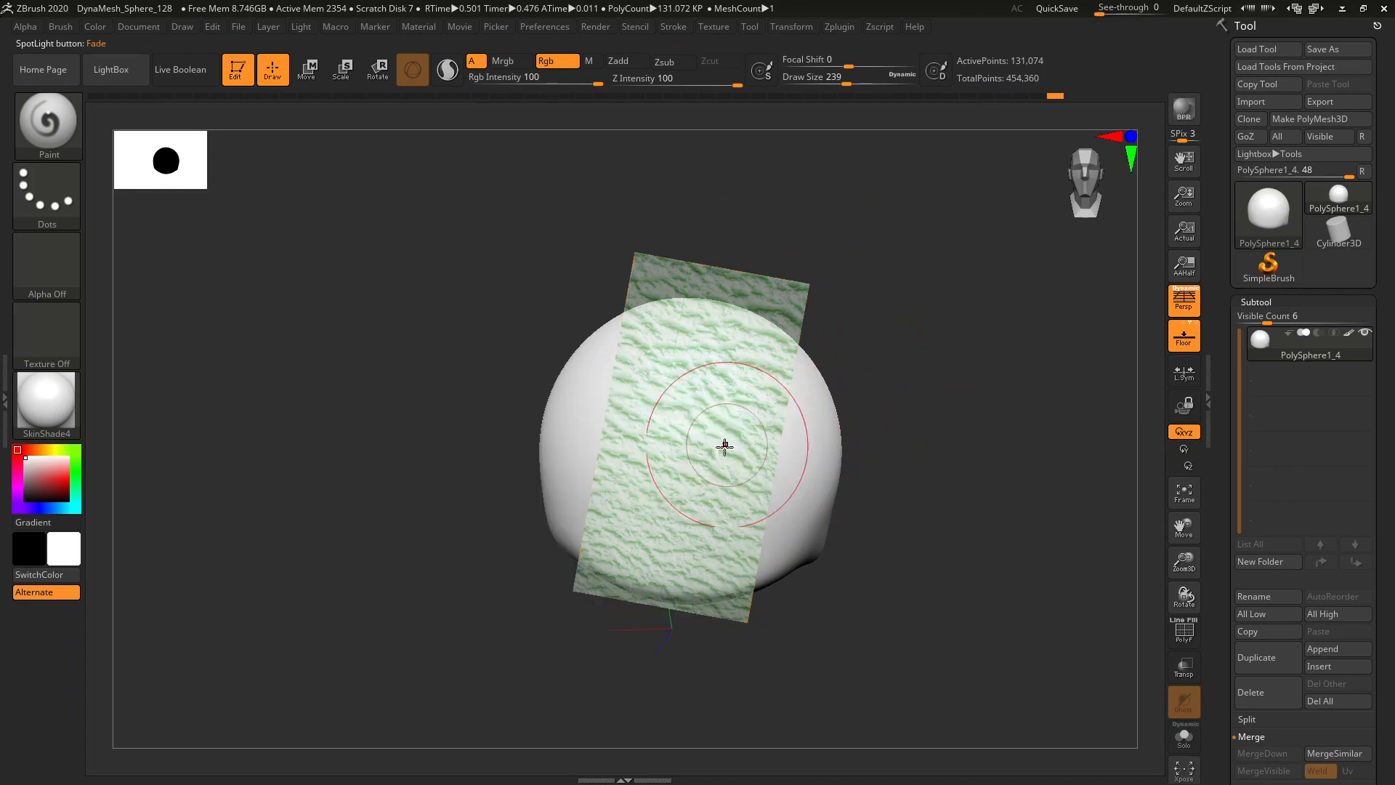
- Paint the mint texture onto the large top scoop from several angles until all its sides are covered
{"action": "mouse_move", "coordinate": [705, 318]}
{"action": "left_mouse_down"}
{"action": "mouse_move", "coordinate": [672, 421]}
{"action": "mouse_move", "coordinate": [650, 595]}
{"action": "left_mouse_up"}
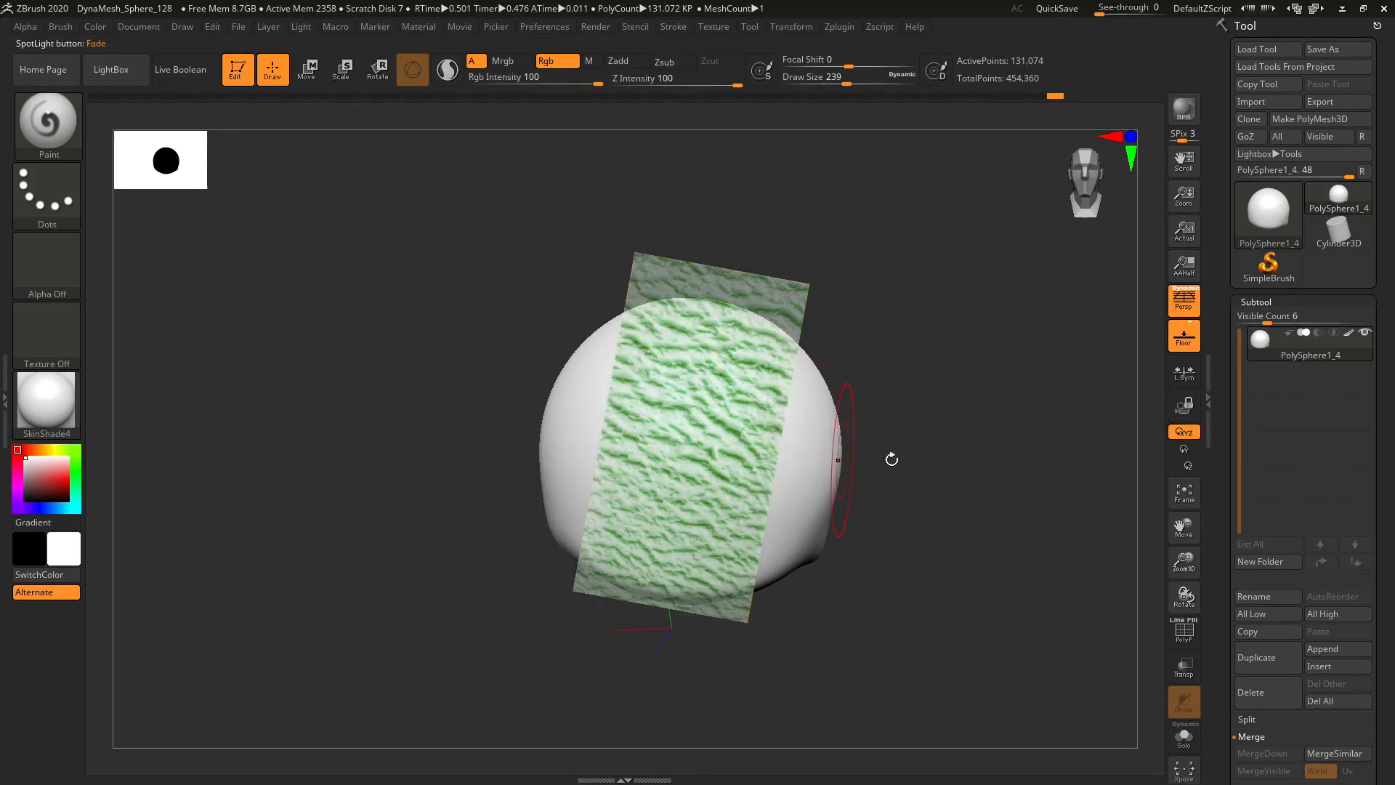
{"action": "left_click_drag", "start_coordinate": [1021, 471], "coordinate": [967, 464]}
{"action": "mouse_move", "coordinate": [1184, 529]}
{"action": "left_mouse_down"}
{"action": "mouse_move", "coordinate": [1153, 557]}
{"action": "mouse_move", "coordinate": [1211, 503]}
{"action": "left_mouse_up"}
{"action": "mouse_move", "coordinate": [944, 501]}
{"action": "left_mouse_down"}
{"action": "mouse_move", "coordinate": [891, 499]}
{"action": "mouse_move", "coordinate": [868, 465]}
{"action": "left_mouse_up"}
{"action": "mouse_move", "coordinate": [894, 407]}
{"action": "left_mouse_down"}
{"action": "mouse_move", "coordinate": [938, 443]}
{"action": "mouse_move", "coordinate": [972, 545]}
{"action": "mouse_move", "coordinate": [908, 501]}
{"action": "left_mouse_up"}
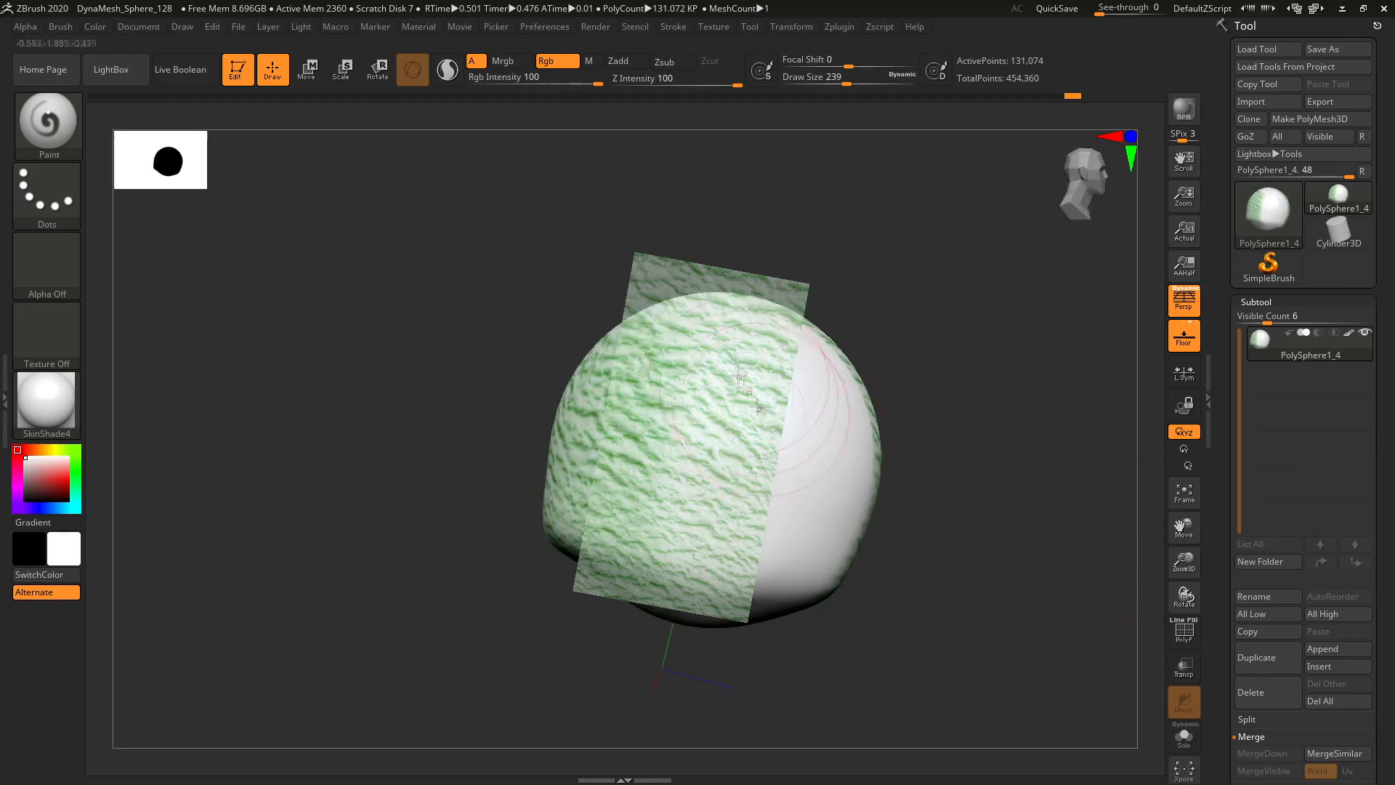
{"action": "left_click_drag", "start_coordinate": [1076, 472], "coordinate": [1034, 477]}
{"action": "mouse_move", "coordinate": [1184, 528]}
{"action": "left_mouse_down"}
{"action": "mouse_move", "coordinate": [992, 515]}
{"action": "mouse_move", "coordinate": [945, 494]}
{"action": "mouse_move", "coordinate": [1161, 516]}
{"action": "left_mouse_up"}
{"action": "mouse_move", "coordinate": [967, 451]}
{"action": "left_mouse_down"}
{"action": "mouse_move", "coordinate": [948, 443]}
{"action": "mouse_move", "coordinate": [950, 458]}
{"action": "mouse_move", "coordinate": [1003, 299]}
{"action": "mouse_move", "coordinate": [668, 396]}
{"action": "mouse_move", "coordinate": [709, 429]}
{"action": "mouse_move", "coordinate": [691, 418]}
{"action": "mouse_move", "coordinate": [1159, 501]}
{"action": "mouse_move", "coordinate": [1236, 498]}
{"action": "mouse_move", "coordinate": [961, 509]}
{"action": "mouse_move", "coordinate": [1013, 399]}
{"action": "left_mouse_up"}
- Move the mint image off the painted scoop, check its coverage, delete the image from Spotlight and unhide all parts
{"action": "key", "text": "f"}
{"action": "key", "text": "z"}
{"action": "left_click_drag", "start_coordinate": [635, 502], "coordinate": [1078, 244]}
{"action": "left_click", "coordinate": [1042, 607]}
{"action": "left_click_drag", "start_coordinate": [1184, 561], "coordinate": [1184, 527]}
{"action": "left_click_drag", "start_coordinate": [1184, 596], "coordinate": [1279, 596]}
{"action": "left_click", "coordinate": [989, 314]}
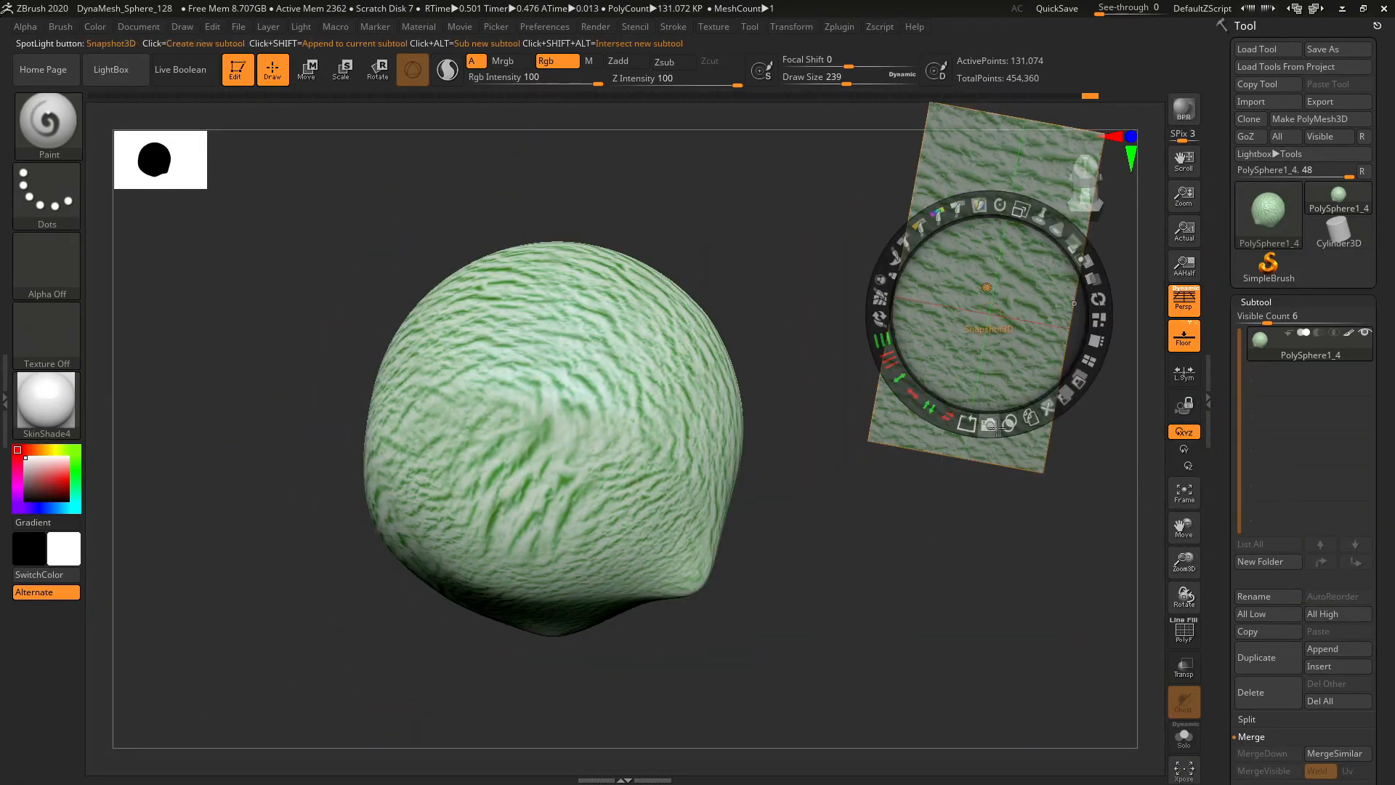
{"action": "left_click", "coordinate": [1047, 408]}
{"action": "left_click", "coordinate": [993, 431], "text": "ctrl+shift"}
- Isolate the white bottom scoop above the cone and add the strawberry ice cream texture to Spotlight
{"action": "left_click_drag", "start_coordinate": [1184, 528], "coordinate": [1204, 363]}
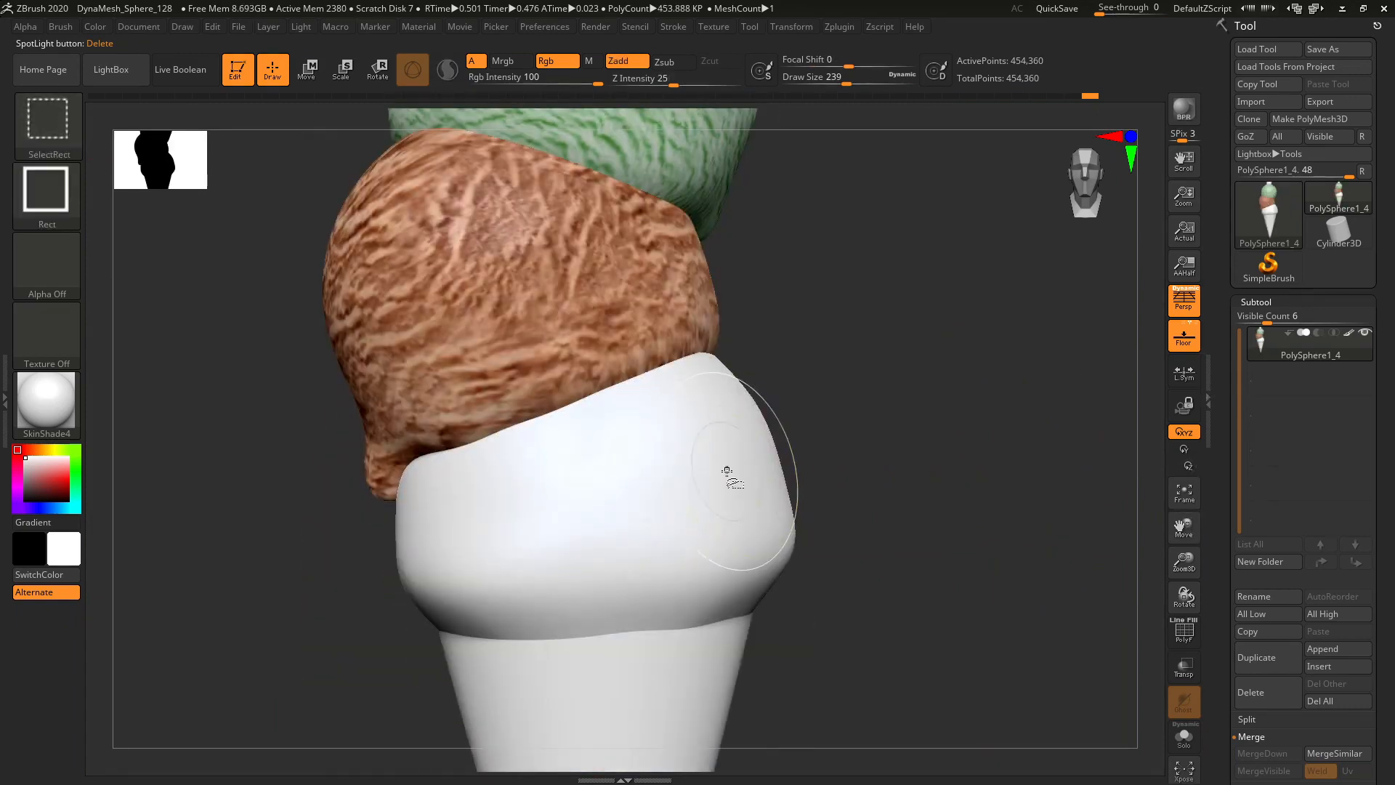
{"action": "left_click", "coordinate": [727, 471], "text": "ctrl+shift"}
{"action": "left_click", "coordinate": [718, 28]}
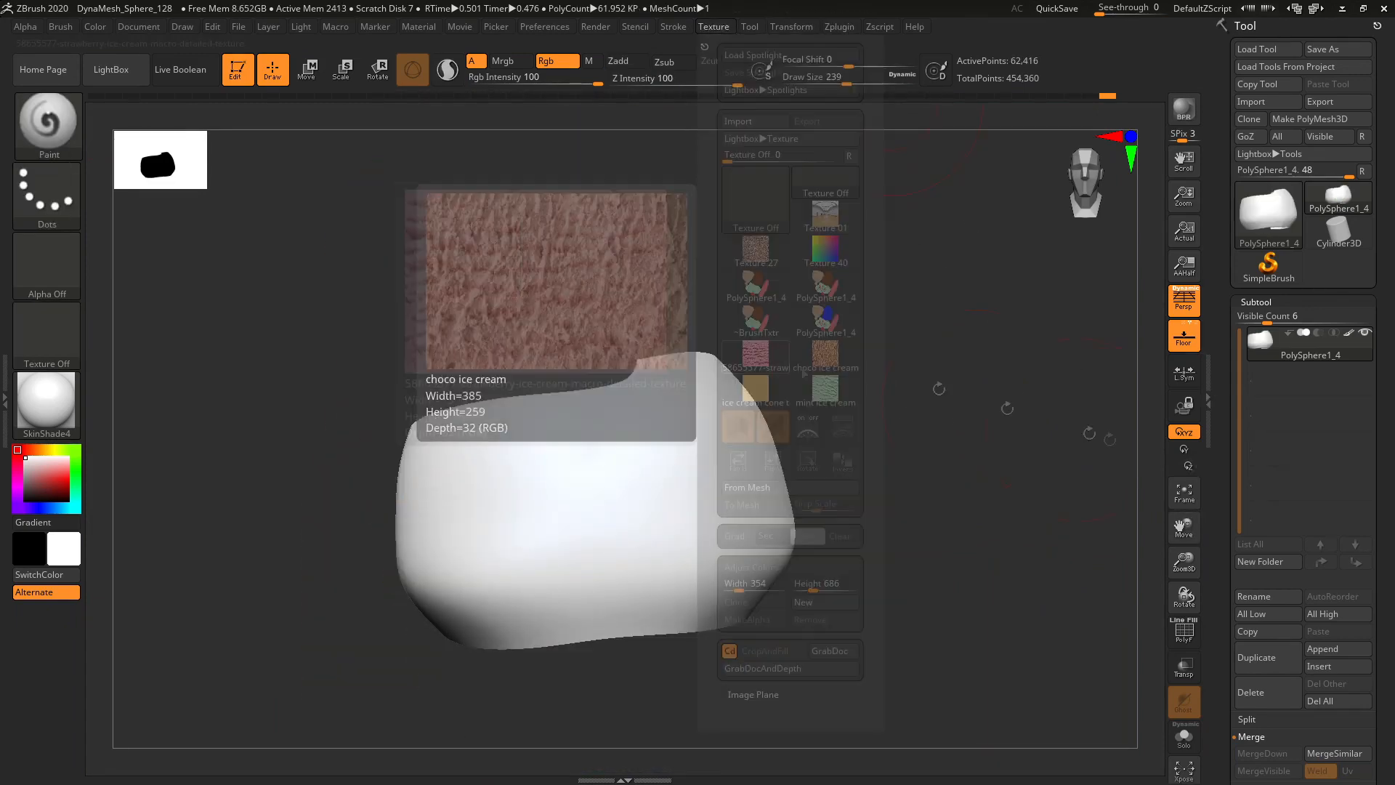
{"action": "left_click", "coordinate": [1087, 429], "text": "ctrl+shift"}
{"action": "left_click", "coordinate": [727, 471], "text": "ctrl+shift"}
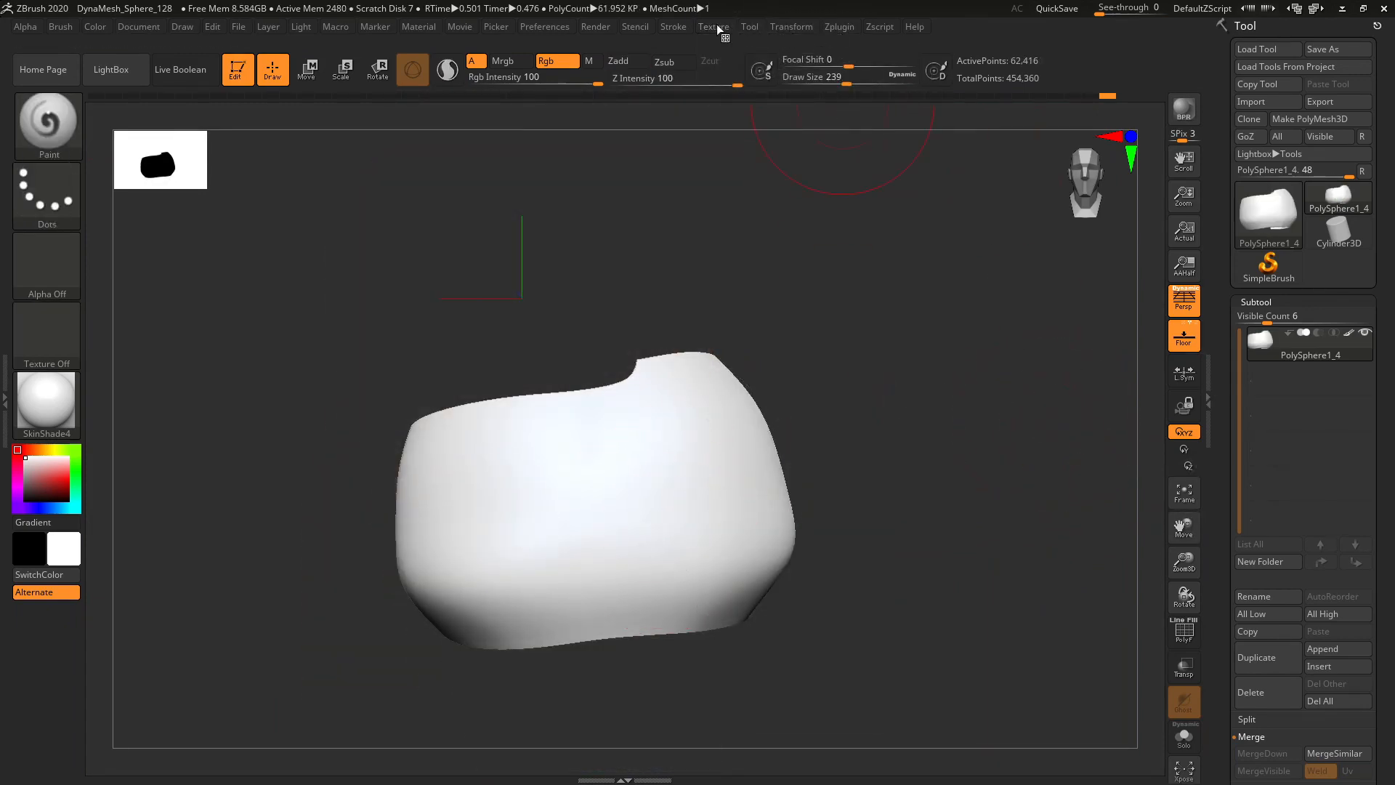
{"action": "left_click", "coordinate": [718, 28]}
{"action": "left_click", "coordinate": [756, 354]}
{"action": "left_click", "coordinate": [843, 429]}
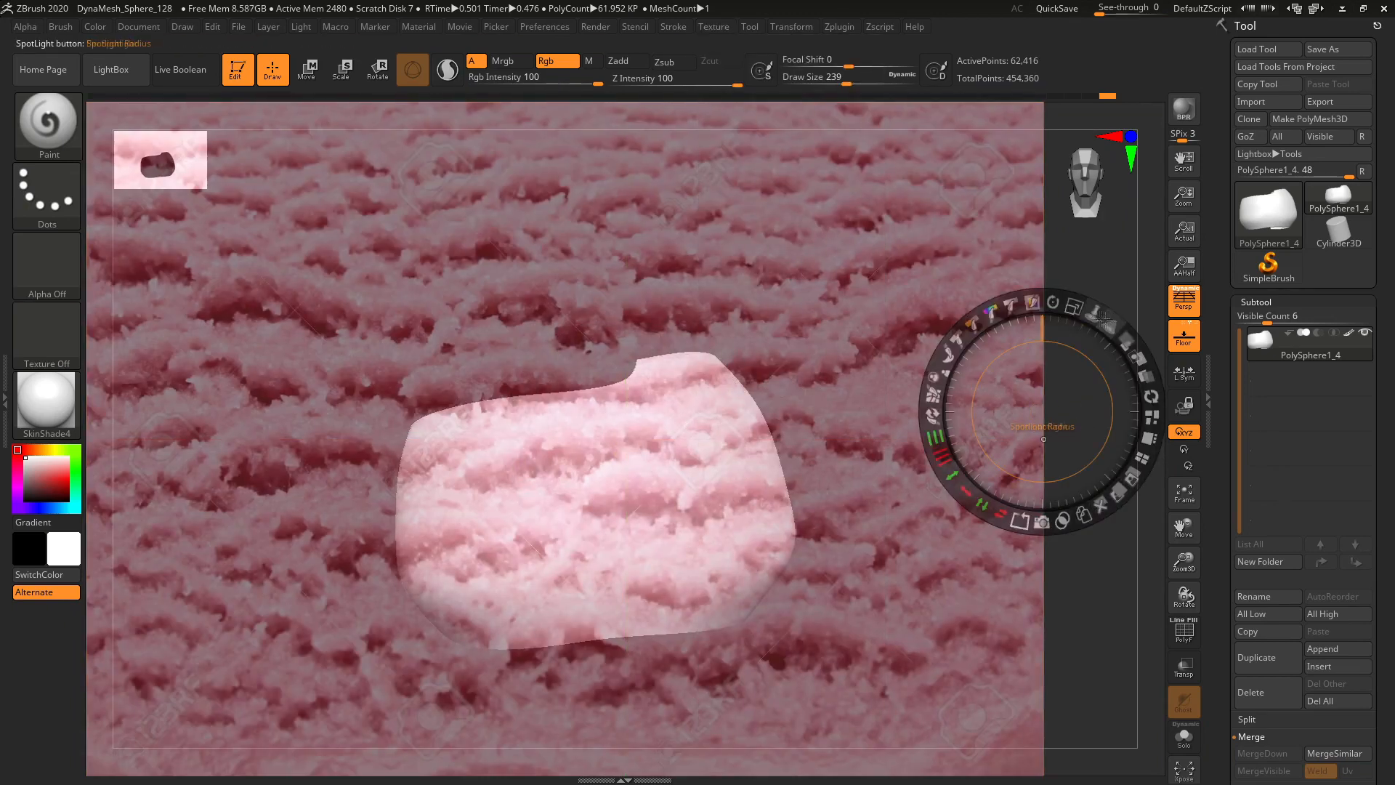
- Scale the strawberry image down, place it over the bottom scoop and hide the Spotlight dial
{"action": "left_click_drag", "start_coordinate": [1117, 501], "coordinate": [1076, 465]}
{"action": "left_click_drag", "start_coordinate": [1023, 399], "coordinate": [529, 459]}
{"action": "left_click_drag", "start_coordinate": [456, 287], "coordinate": [894, 361]}
{"action": "key", "text": "z"}
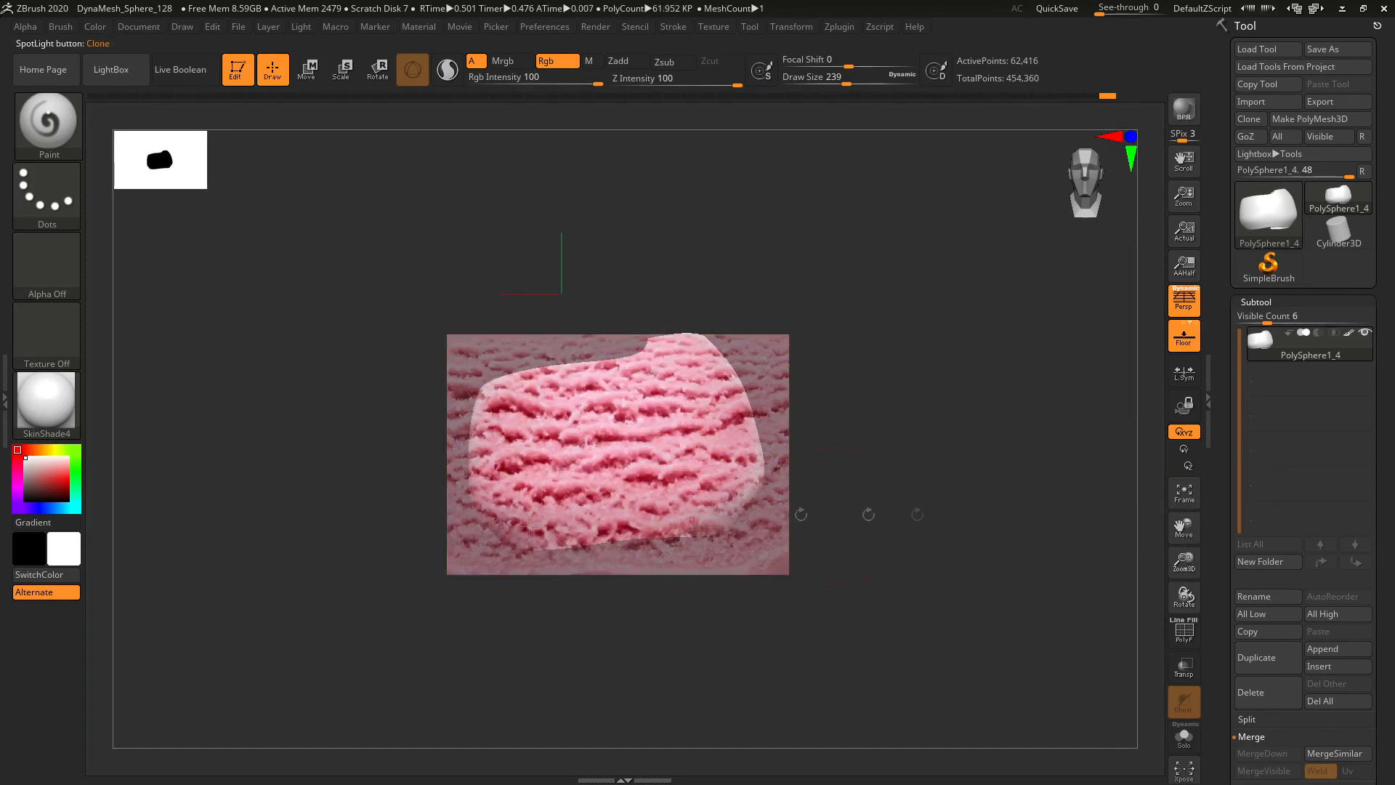
- Paint the strawberry texture around the bottom scoop and delete the image from Spotlight
{"action": "left_click_drag", "start_coordinate": [795, 508], "coordinate": [685, 440]}
{"action": "left_click_drag", "start_coordinate": [1011, 577], "coordinate": [774, 492]}
{"action": "key", "text": "z"}
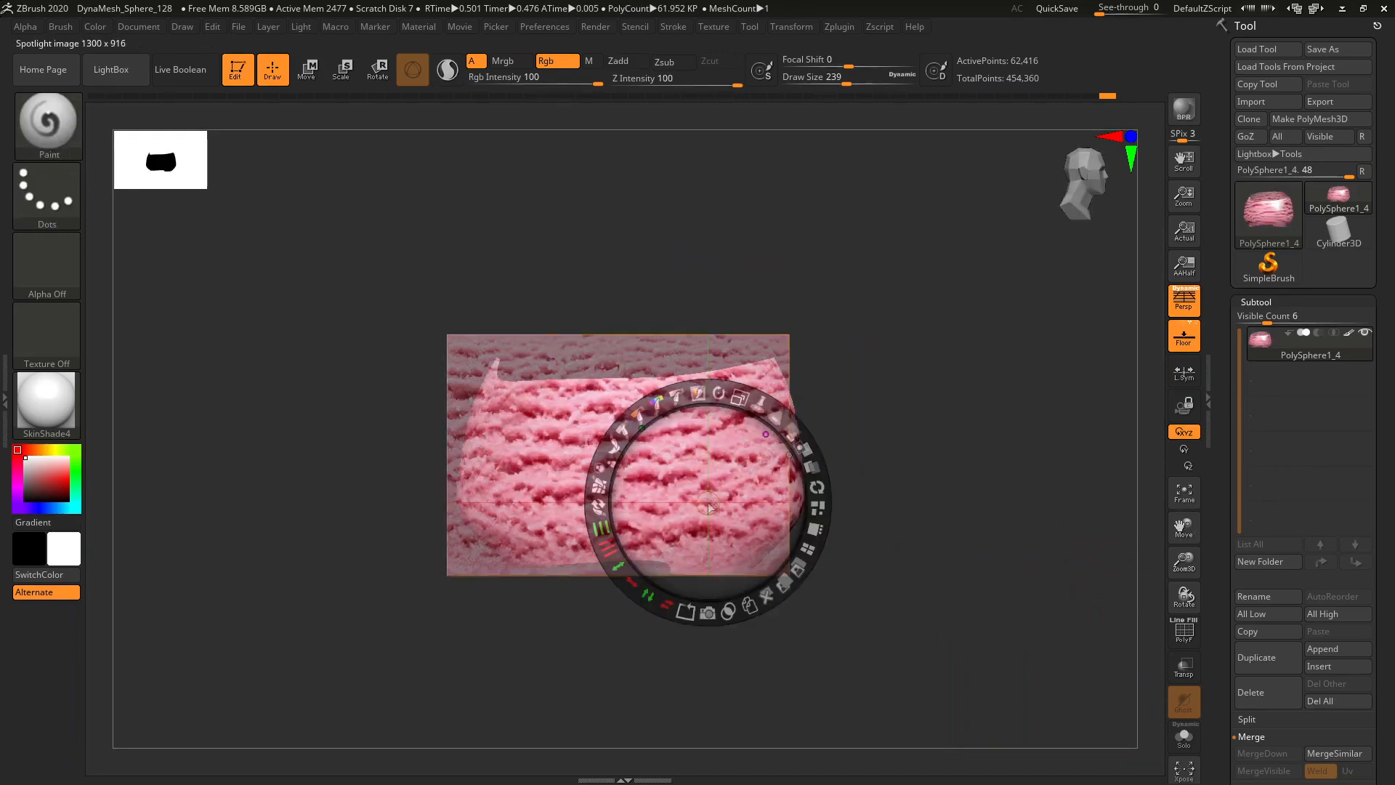
{"action": "left_click", "coordinate": [769, 597]}
- Isolate the cone and add the ice cream cone texture to Spotlight
{"action": "left_click_drag", "start_coordinate": [769, 597], "coordinate": [1024, 560]}
{"action": "left_click", "coordinate": [640, 581], "text": "ctrl+shift"}
{"action": "left_click", "coordinate": [714, 26]}
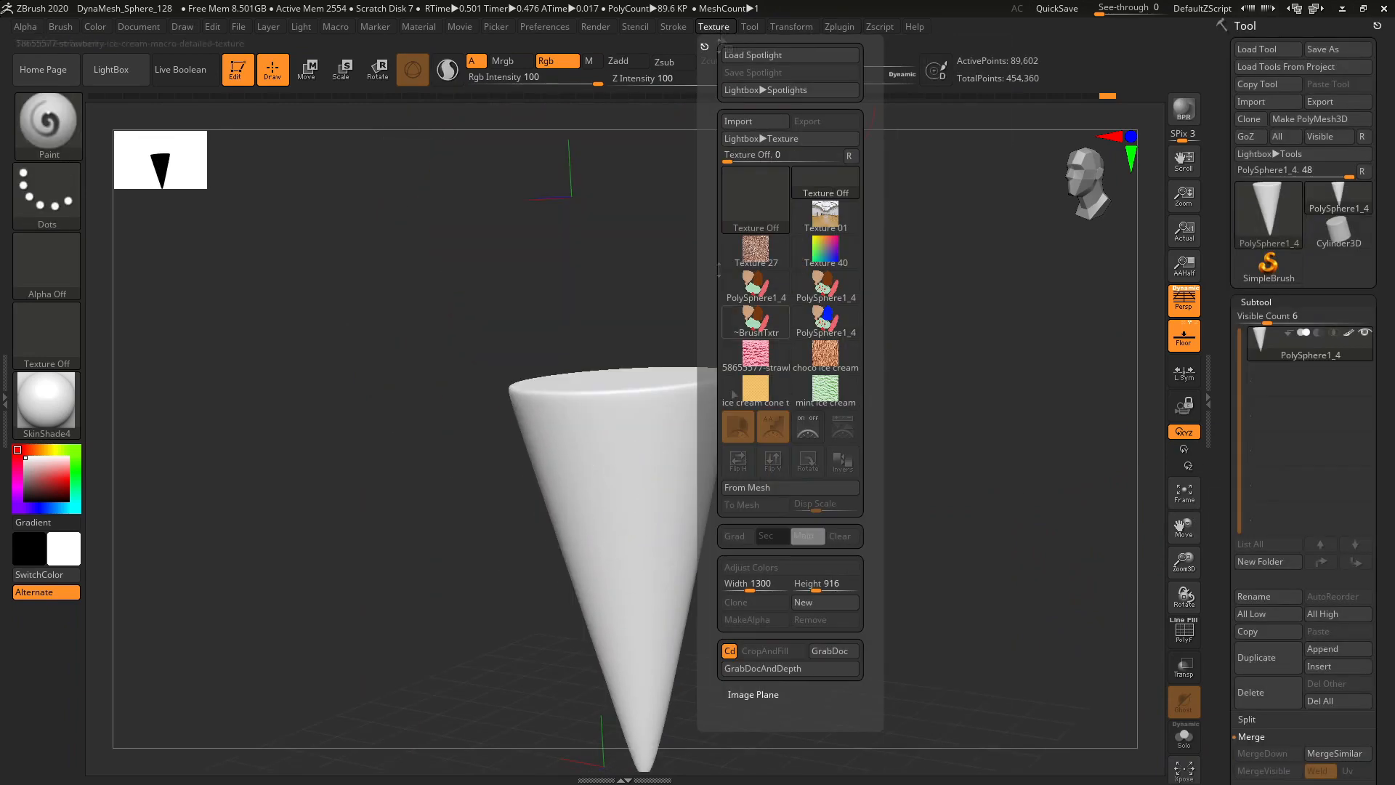
{"action": "left_click", "coordinate": [755, 390]}
{"action": "left_click", "coordinate": [738, 425]}
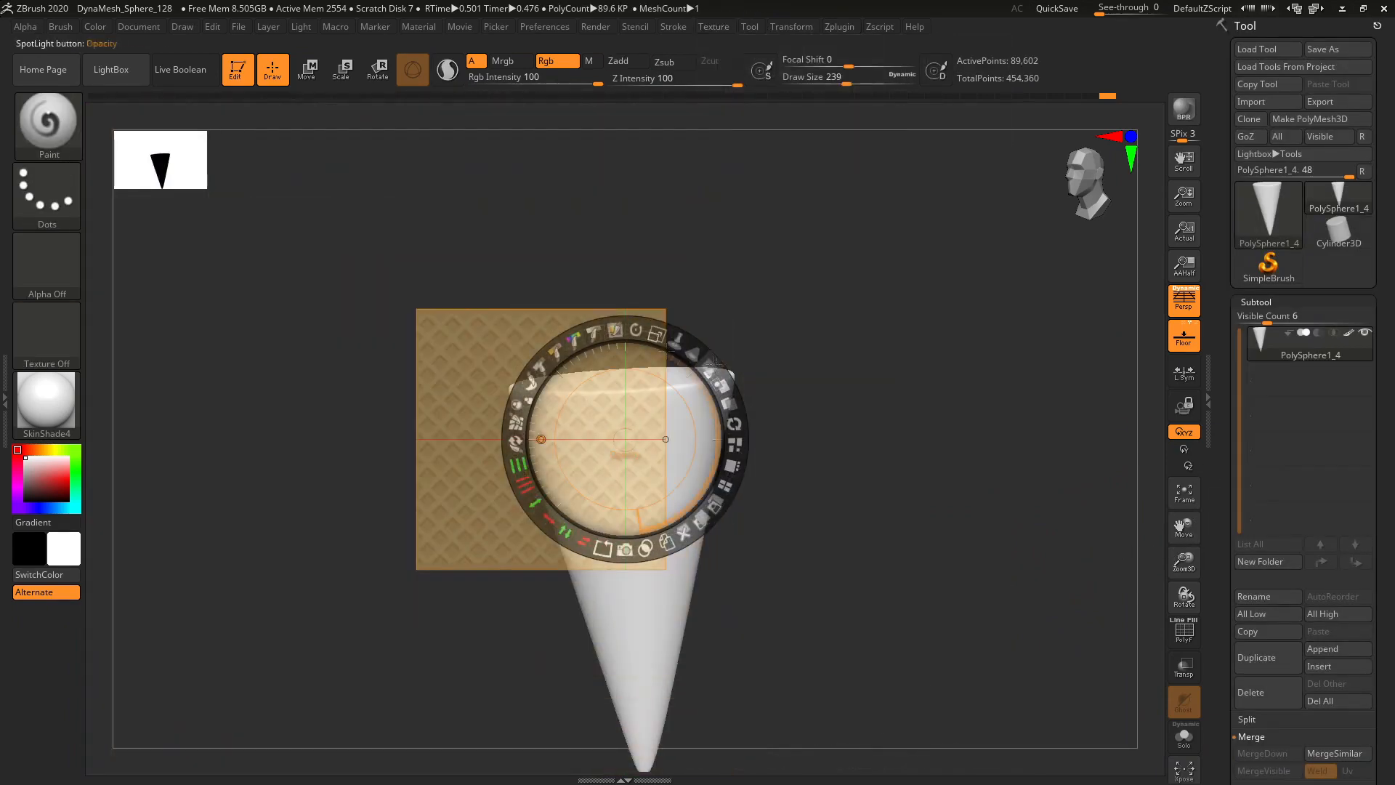
- Place the waffle image over the cone and paint its pattern all around, from the rim down to the tip
{"action": "left_click", "coordinate": [976, 498]}
{"action": "key", "text": "z"}
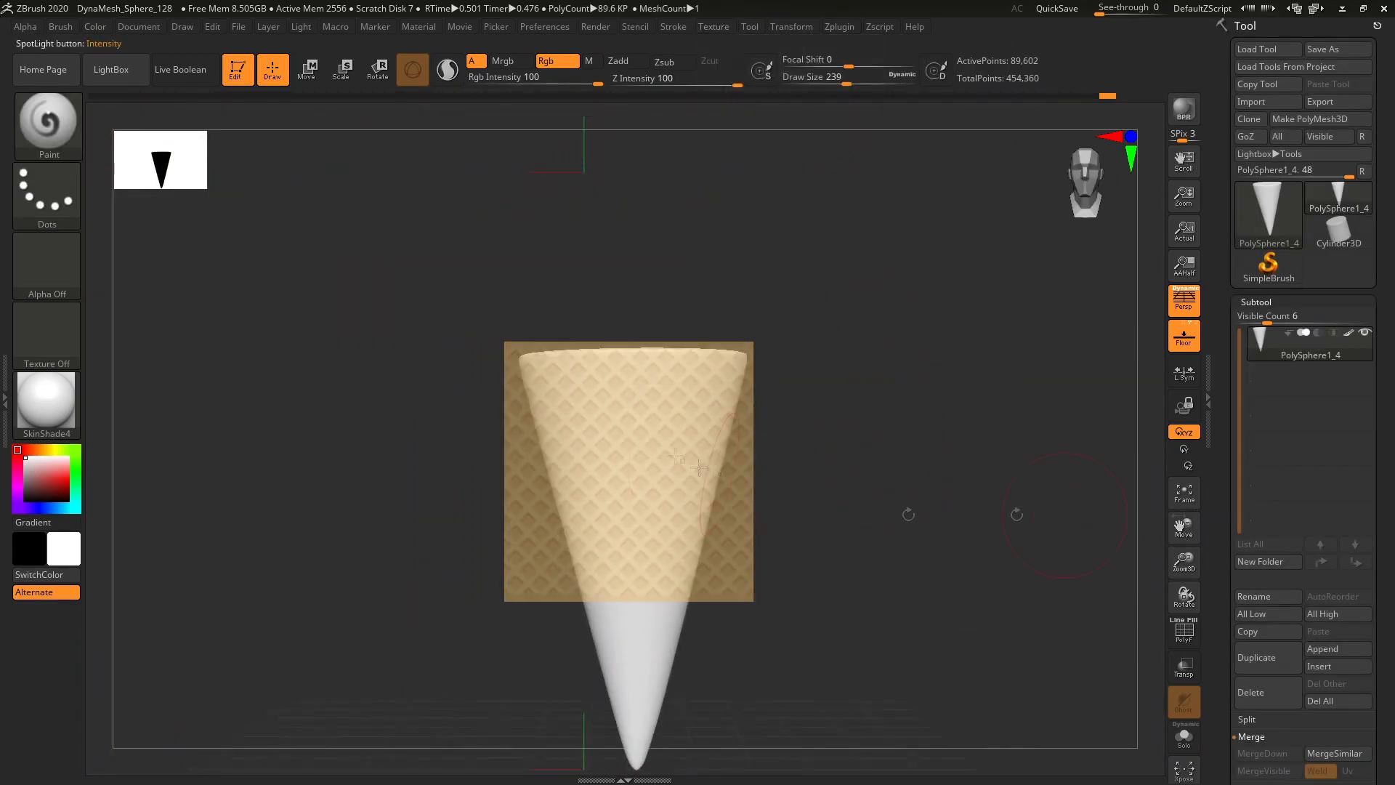
{"action": "left_click_drag", "start_coordinate": [633, 466], "coordinate": [632, 567]}
{"action": "left_click_drag", "start_coordinate": [1184, 526], "coordinate": [1184, 331]}
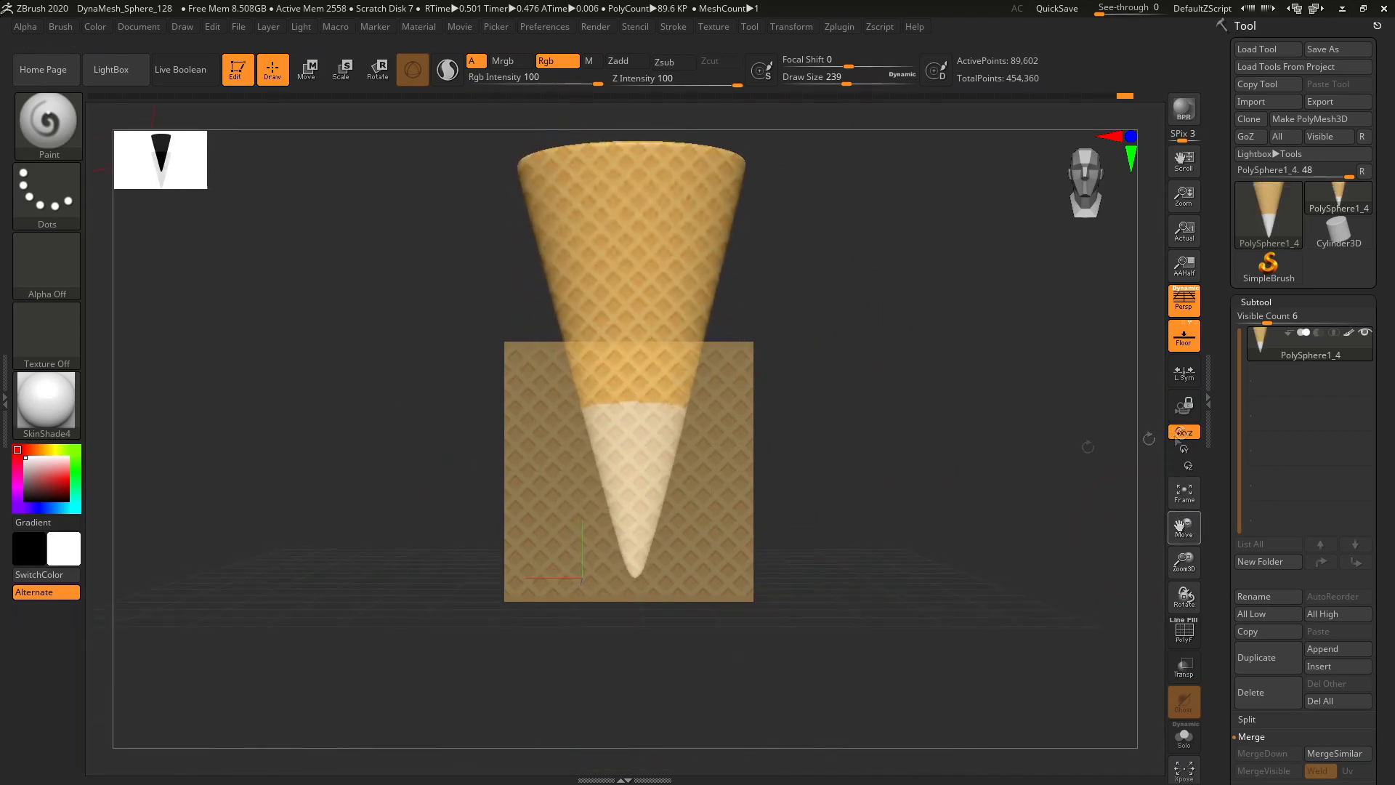
{"action": "left_click_drag", "start_coordinate": [675, 402], "coordinate": [593, 377]}
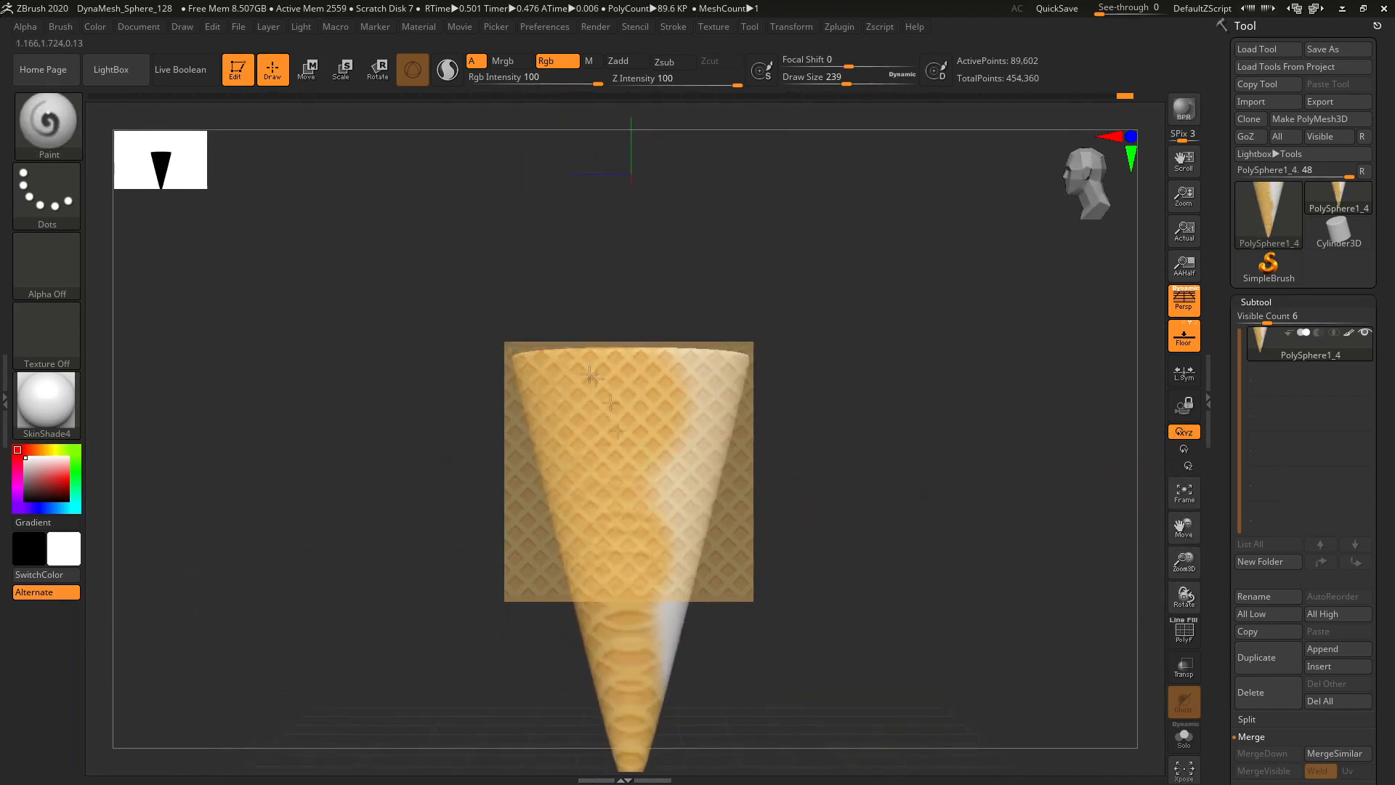
{"action": "left_click_drag", "start_coordinate": [1184, 531], "coordinate": [1184, 378]}
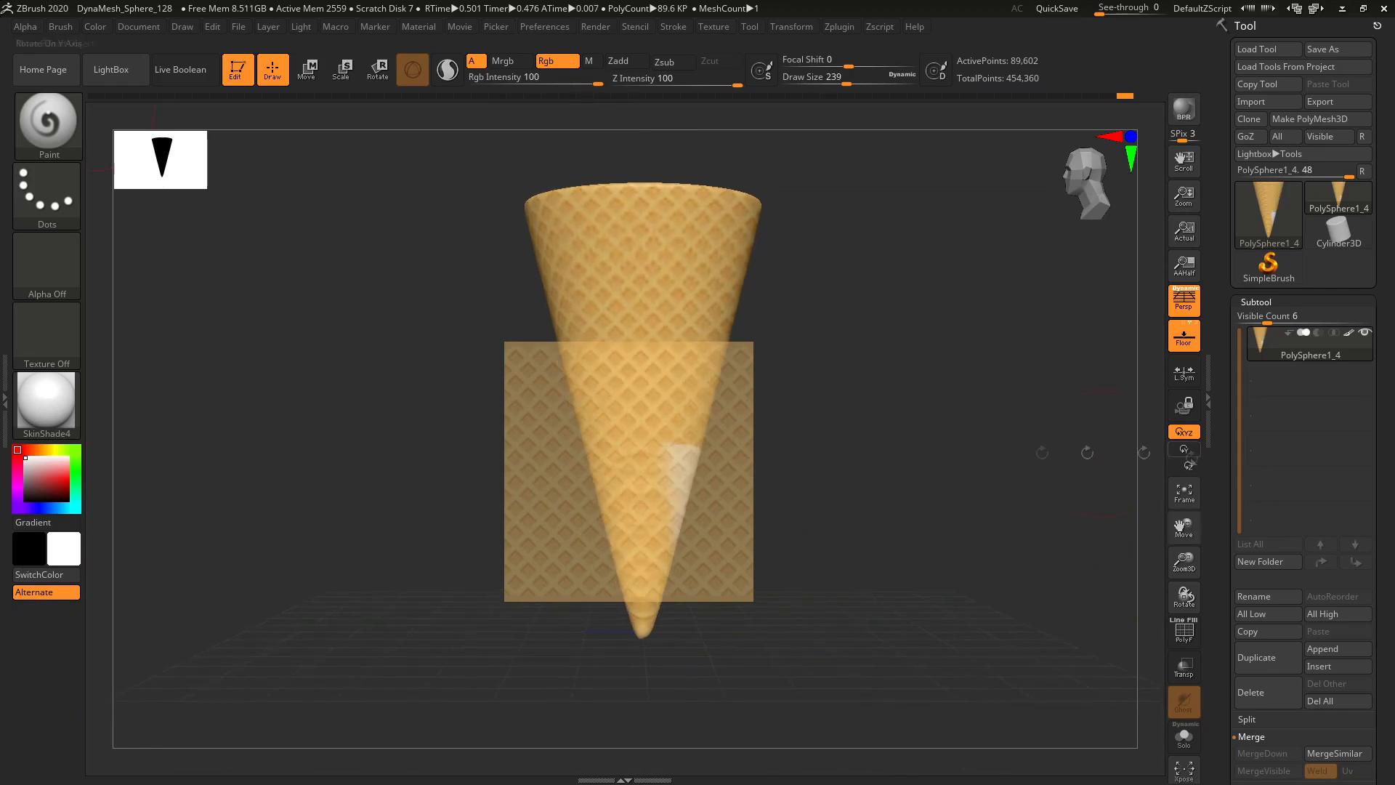
{"action": "left_click_drag", "start_coordinate": [771, 553], "coordinate": [863, 459]}
{"action": "left_click_drag", "start_coordinate": [666, 329], "coordinate": [1105, 407]}
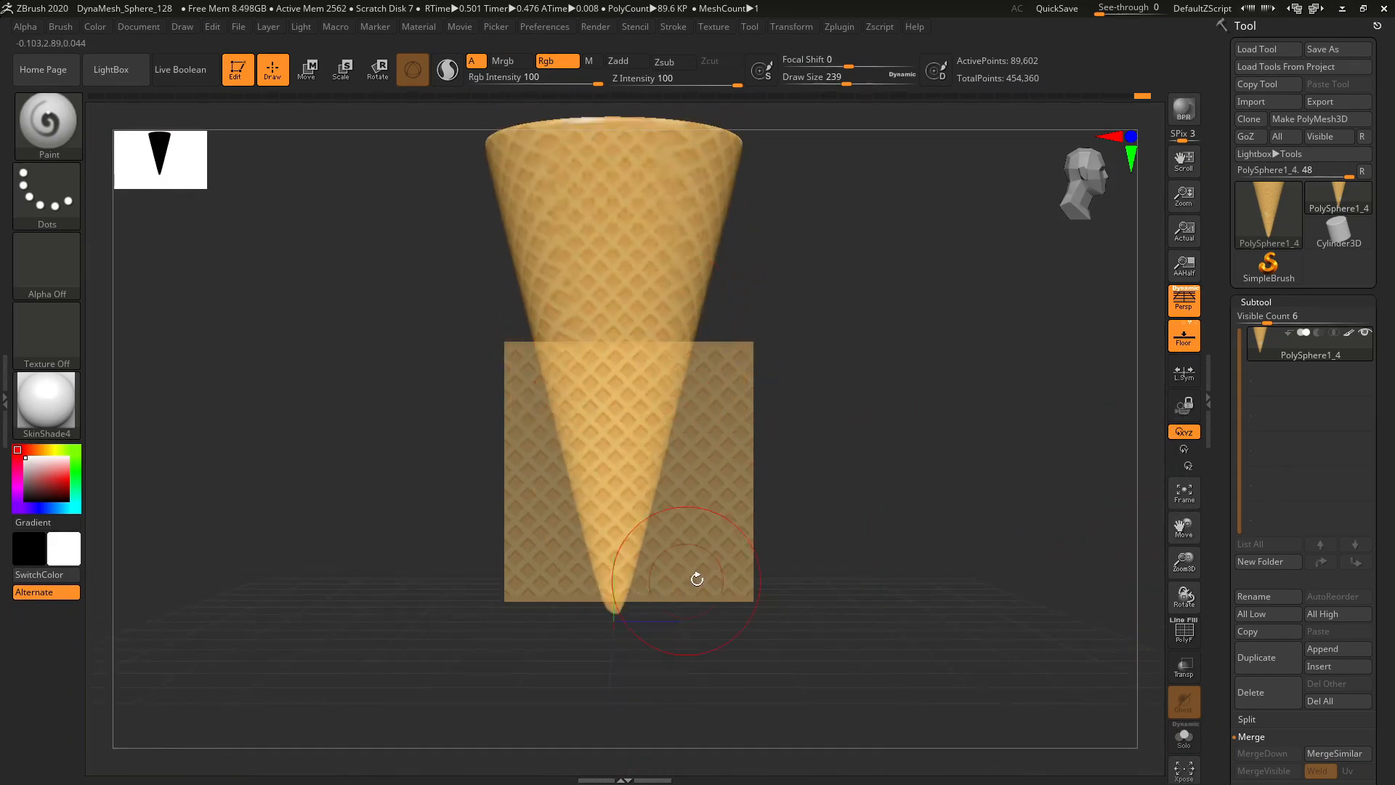
{"action": "left_click_drag", "start_coordinate": [697, 579], "coordinate": [814, 582]}
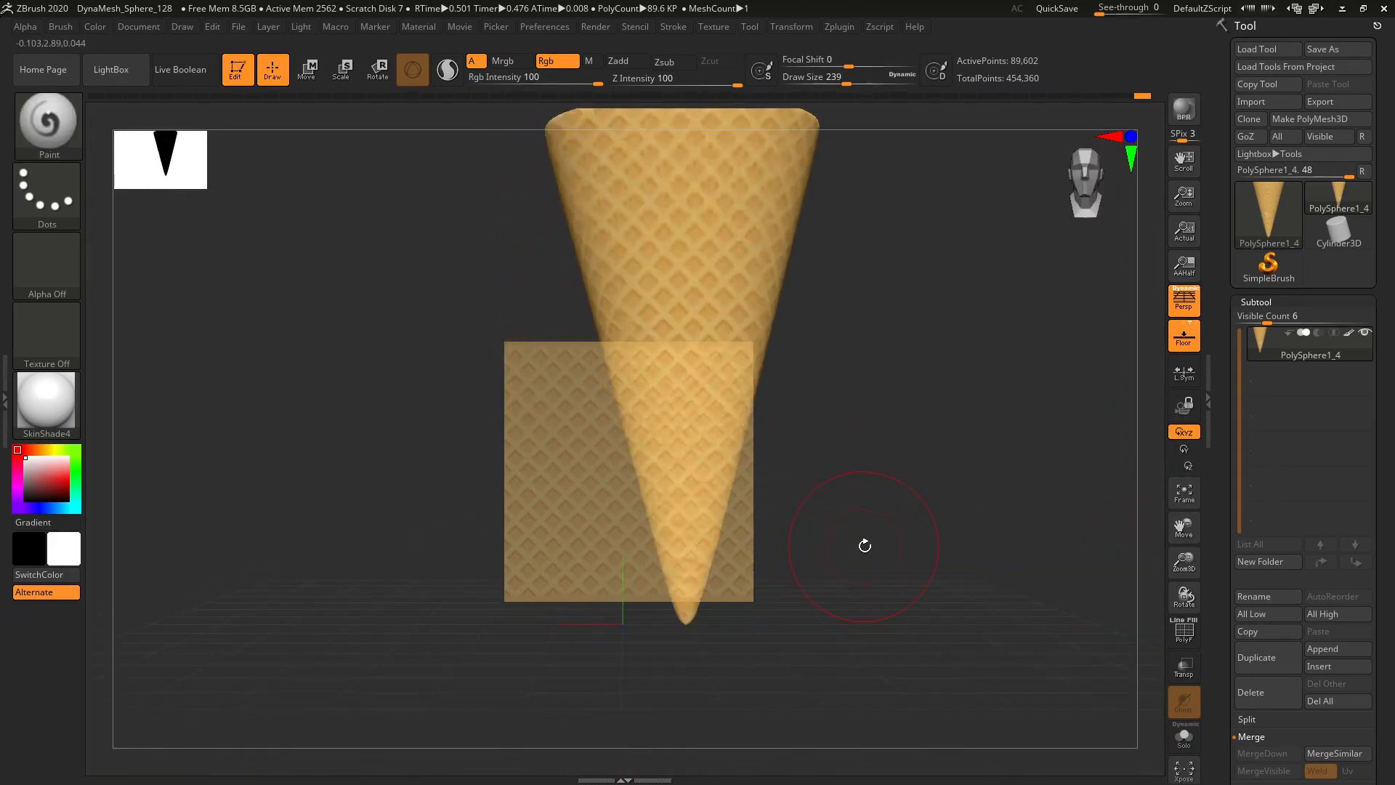
- Delete the waffle image from Spotlight, unhide all parts and frame the whole ice cream cone
{"action": "key", "text": "shift+z"}
{"action": "left_click", "coordinate": [582, 487]}
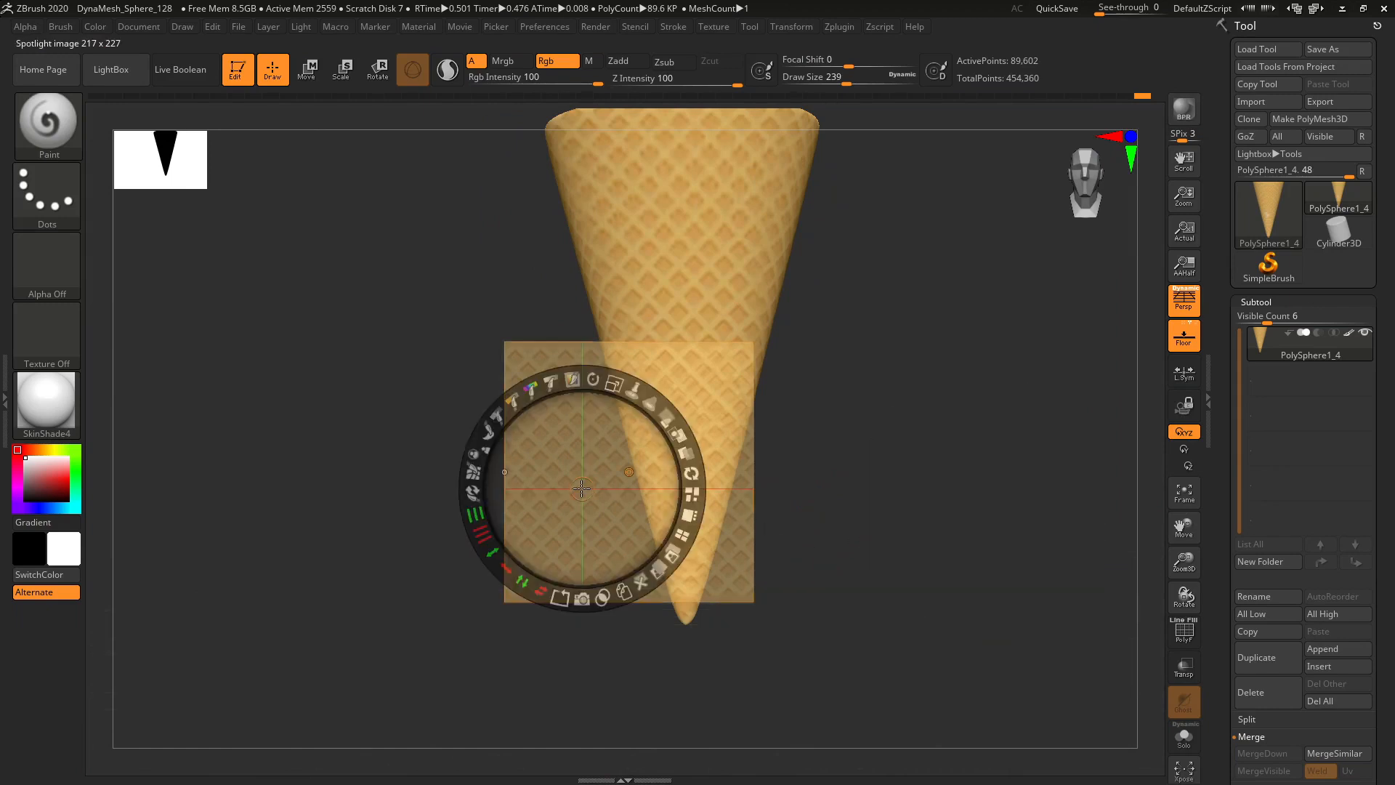
{"action": "left_click", "coordinate": [640, 580]}
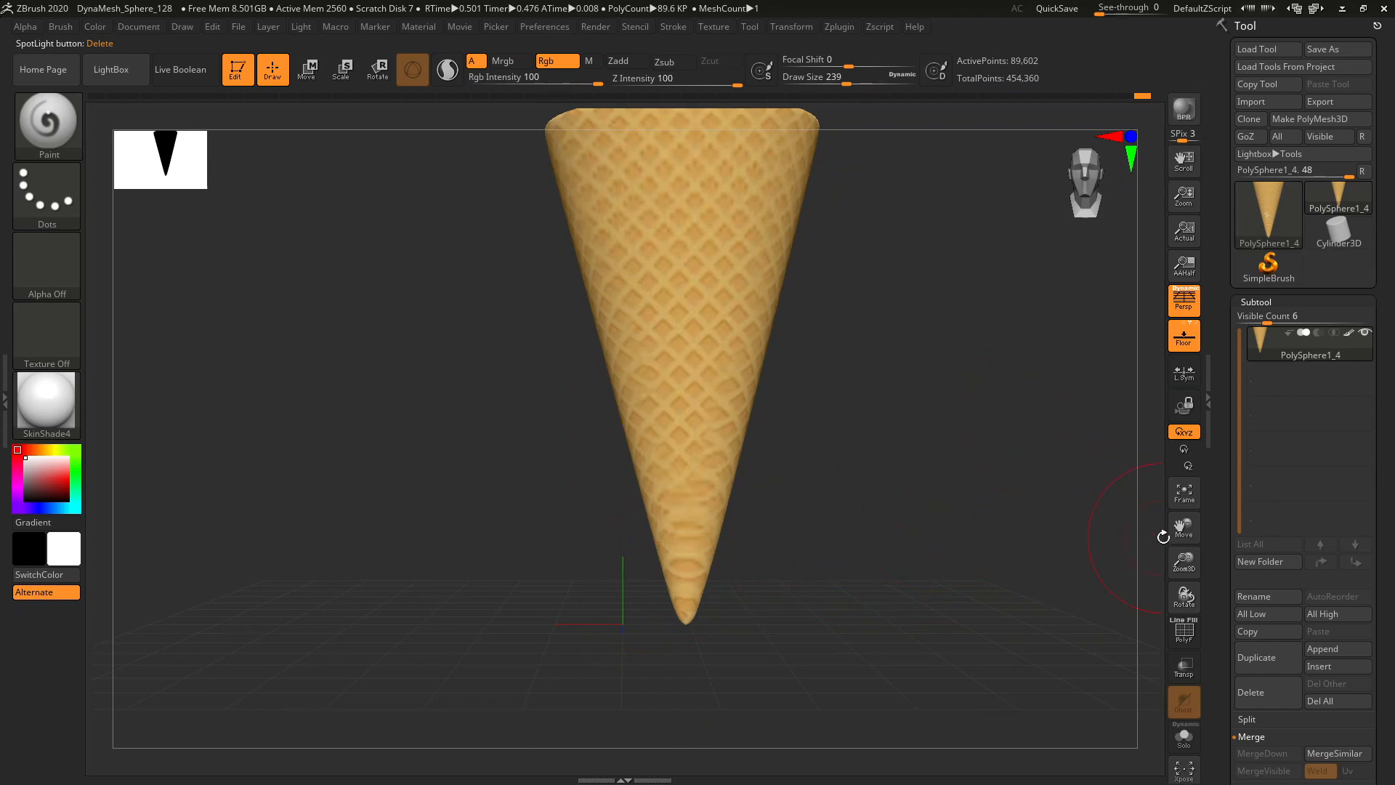
{"action": "left_click_drag", "start_coordinate": [1164, 536], "coordinate": [1158, 626]}
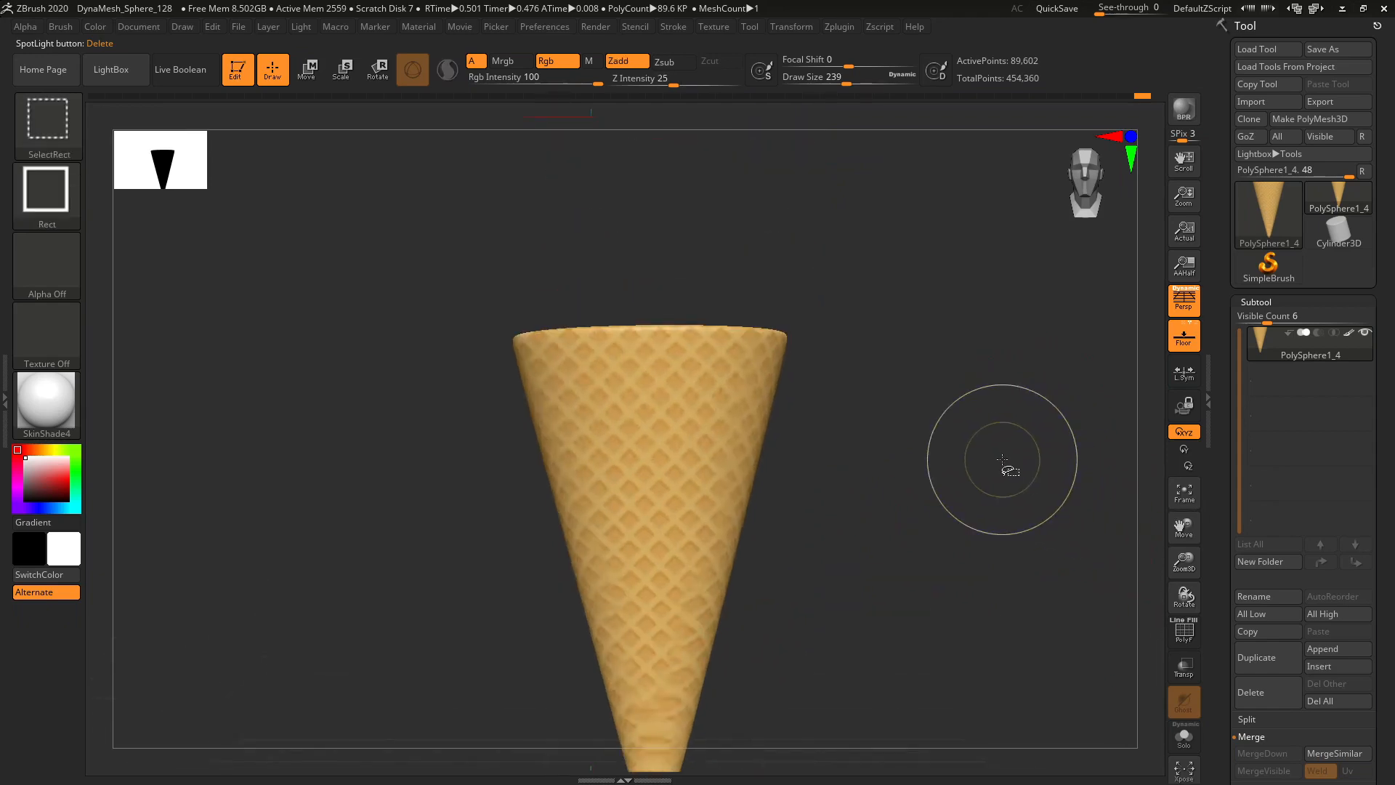
{"action": "left_click", "coordinate": [1032, 491], "text": "ctrl+shift"}
{"action": "key", "text": "f"}
{"action": "left_click_drag", "start_coordinate": [1029, 493], "coordinate": [895, 522]}
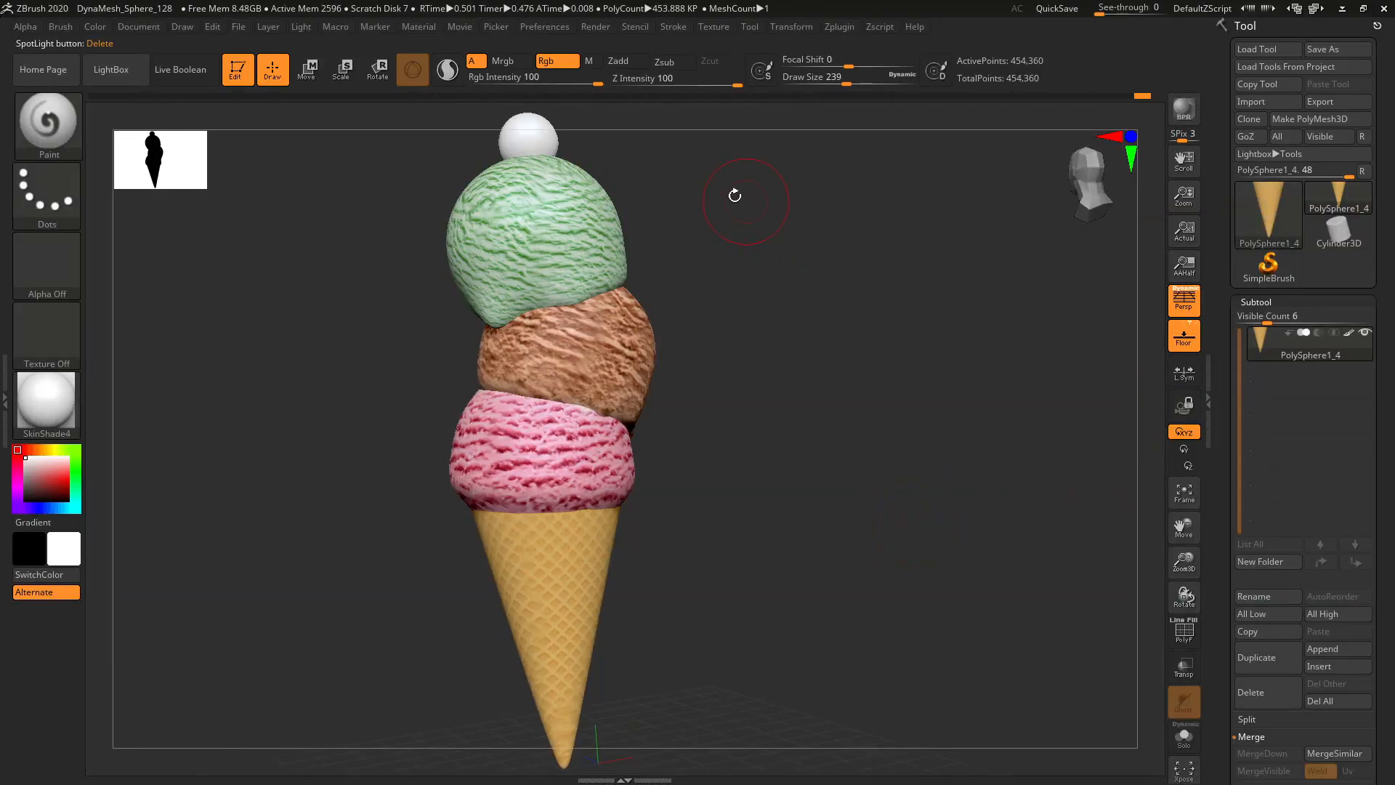
- Isolate the small white ball on top of the ice cream and fill it with dark red
{"action": "key", "text": "ctrl+shift"}
{"action": "left_click", "coordinate": [533, 146], "text": "ctrl+shift"}
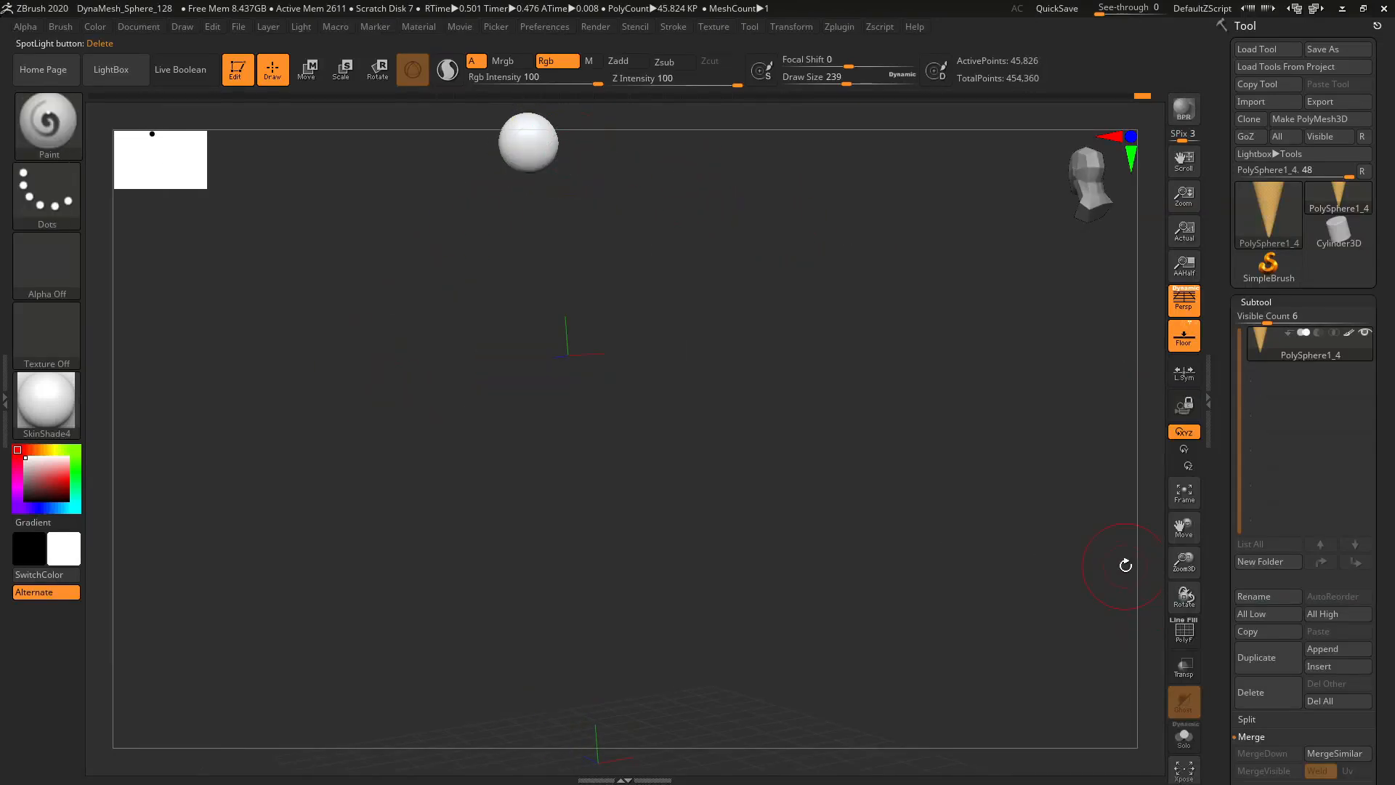
{"action": "key", "text": "f"}
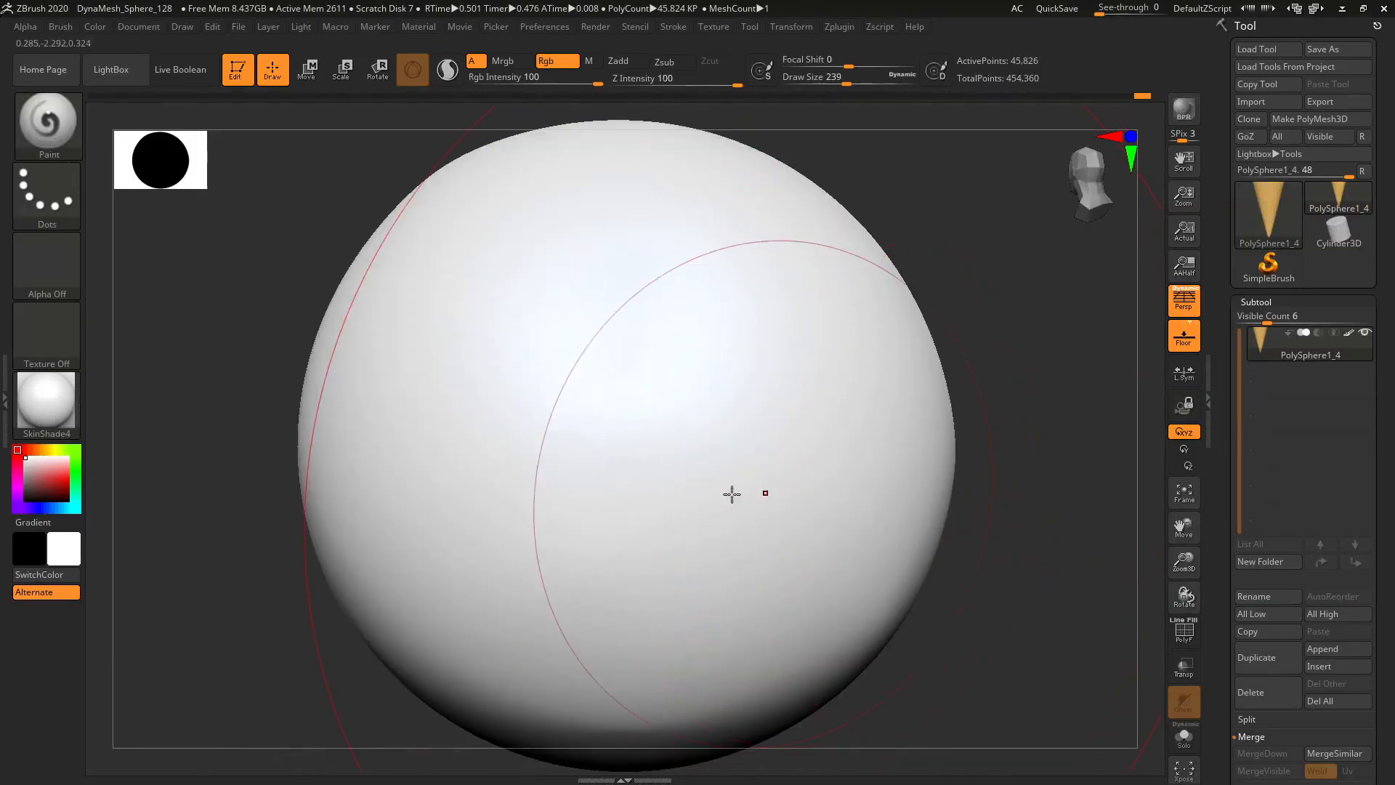
{"action": "left_click", "coordinate": [61, 485]}
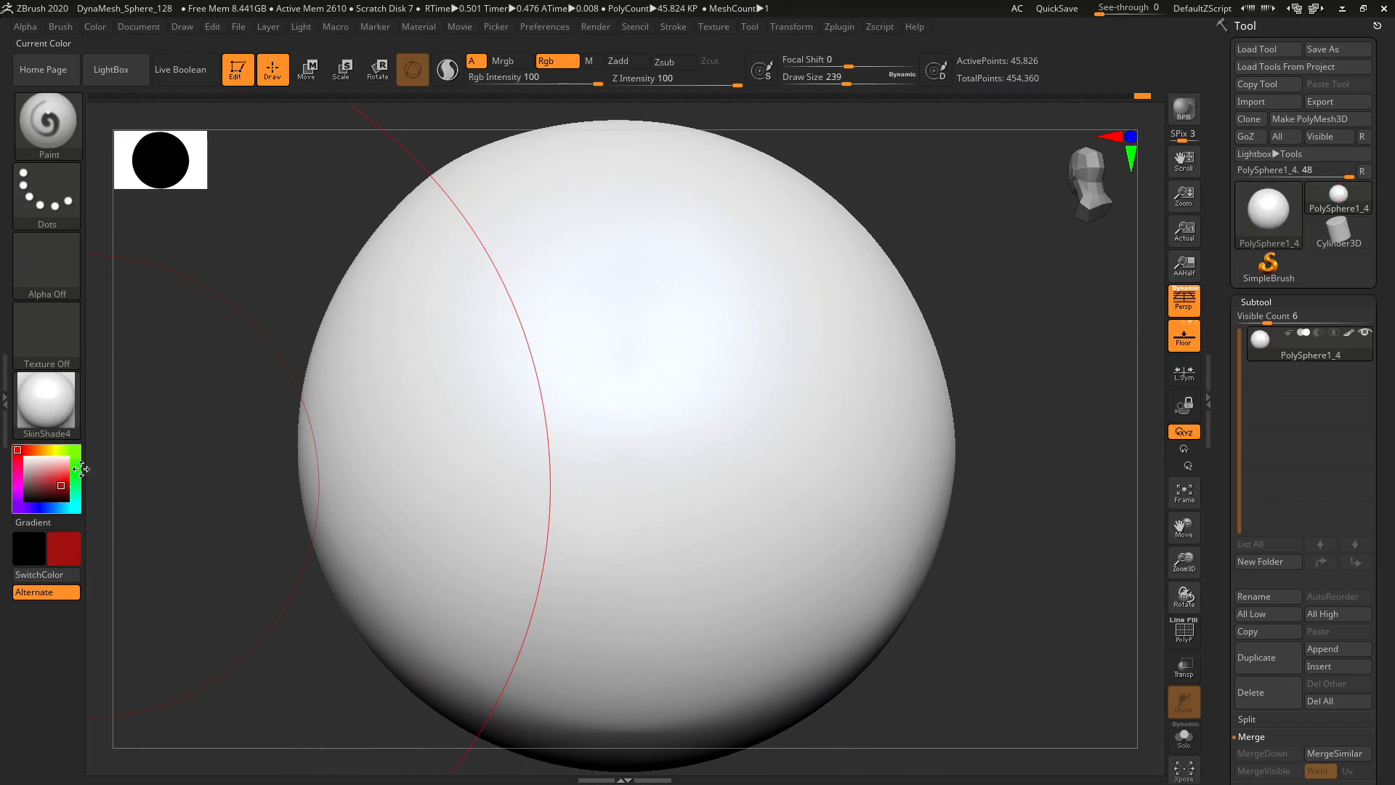
{"action": "left_click", "coordinate": [95, 26]}
{"action": "left_click", "coordinate": [131, 338]}
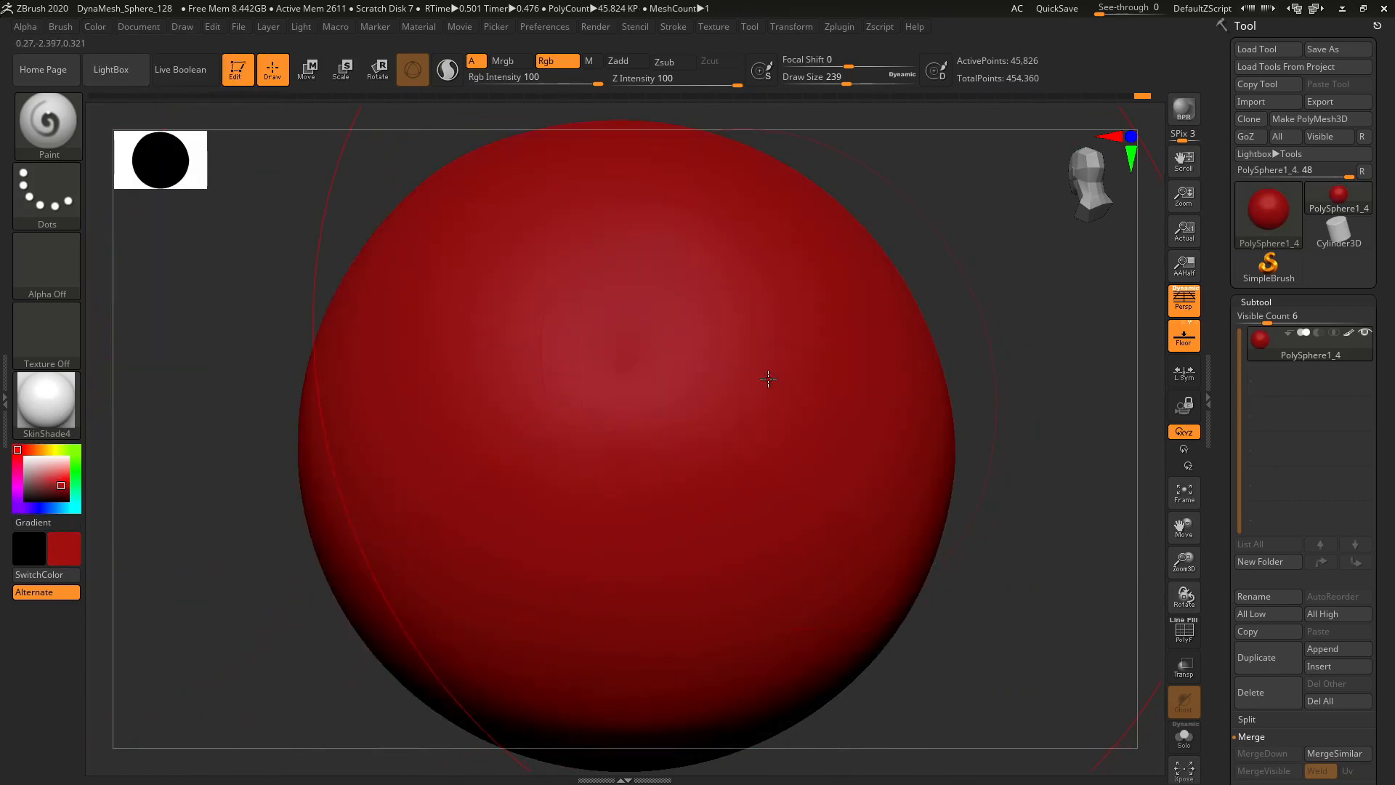
- Paint a soft light pink highlight over the upper part of the red ball with Rgb Intensity 25, Z Intensity 8 and Draw Size 217
{"action": "key", "text": "s"}
{"action": "left_click_drag", "start_coordinate": [1194, 567], "coordinate": [1048, 456]}
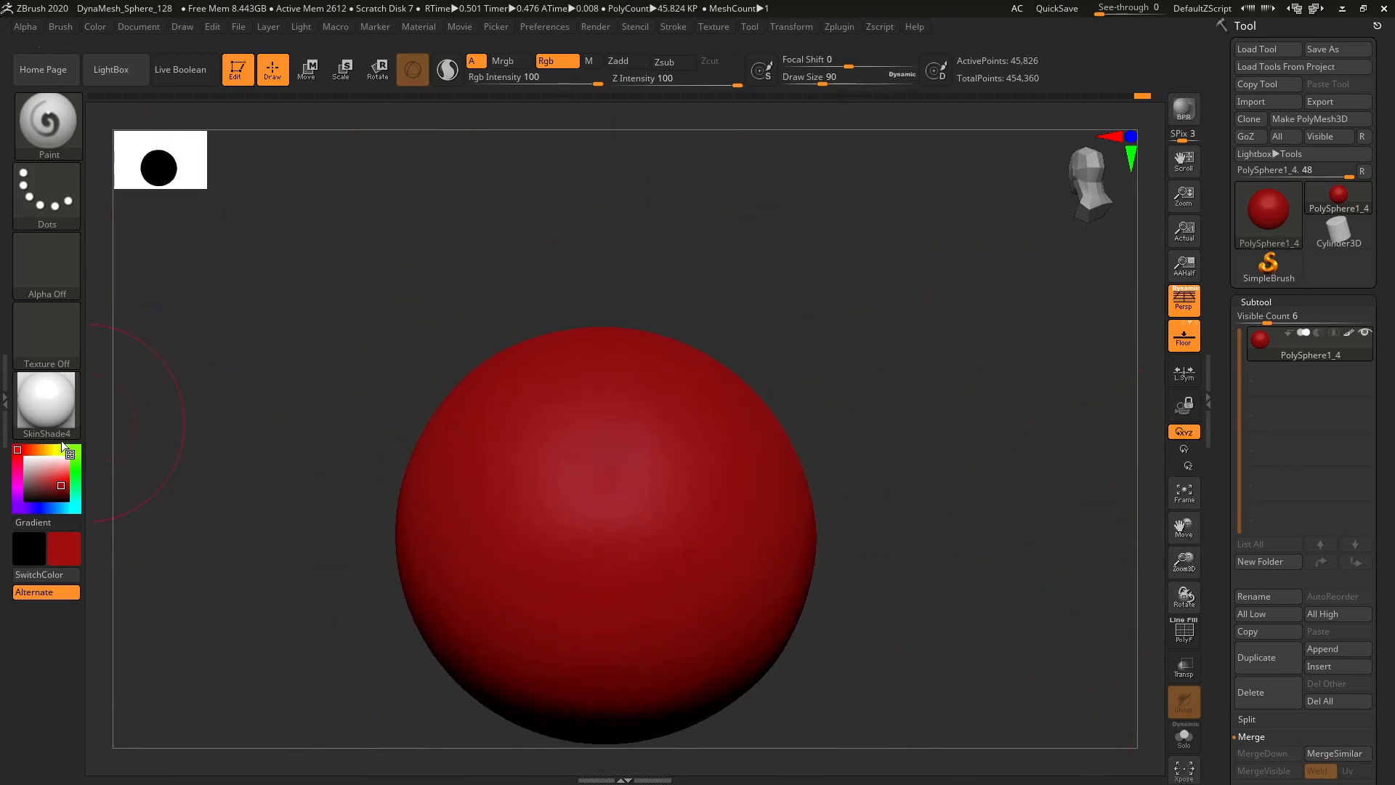
{"action": "left_click", "coordinate": [508, 81]}
{"action": "type", "text": "8"}
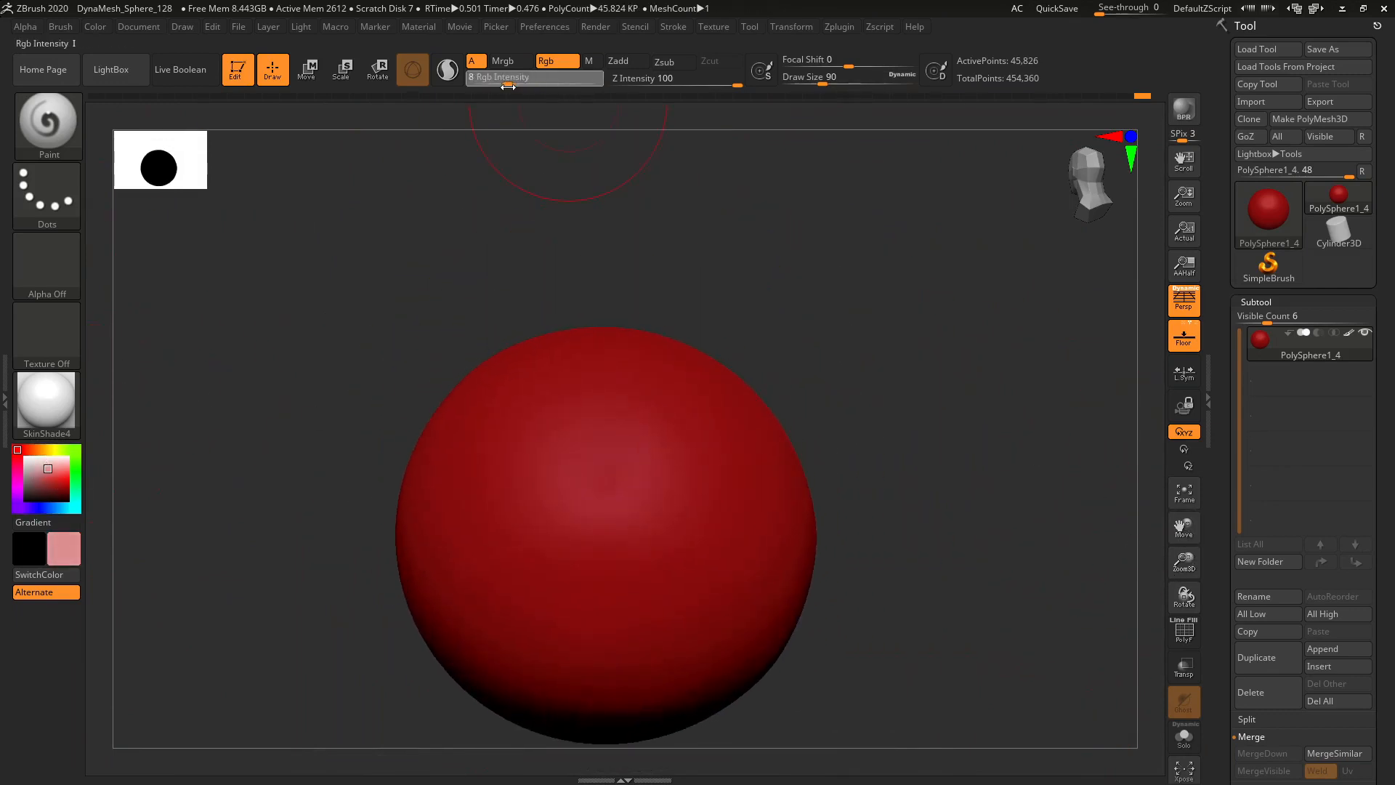
{"action": "key", "text": "Escape"}
{"action": "type", "text": "ity 8"}
{"action": "key", "text": "Return"}
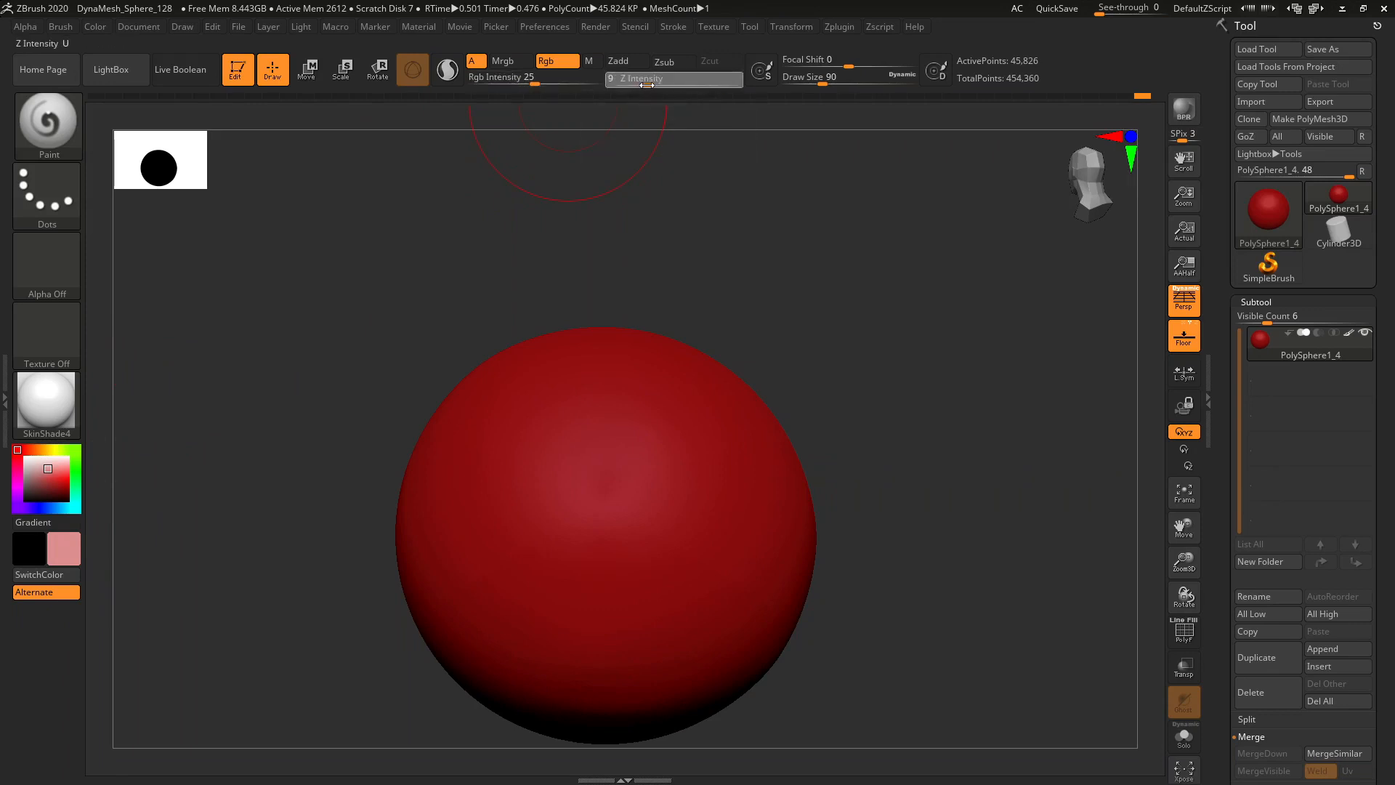
{"action": "key", "text": "s"}
{"action": "left_click_drag", "start_coordinate": [569, 425], "coordinate": [601, 414]}
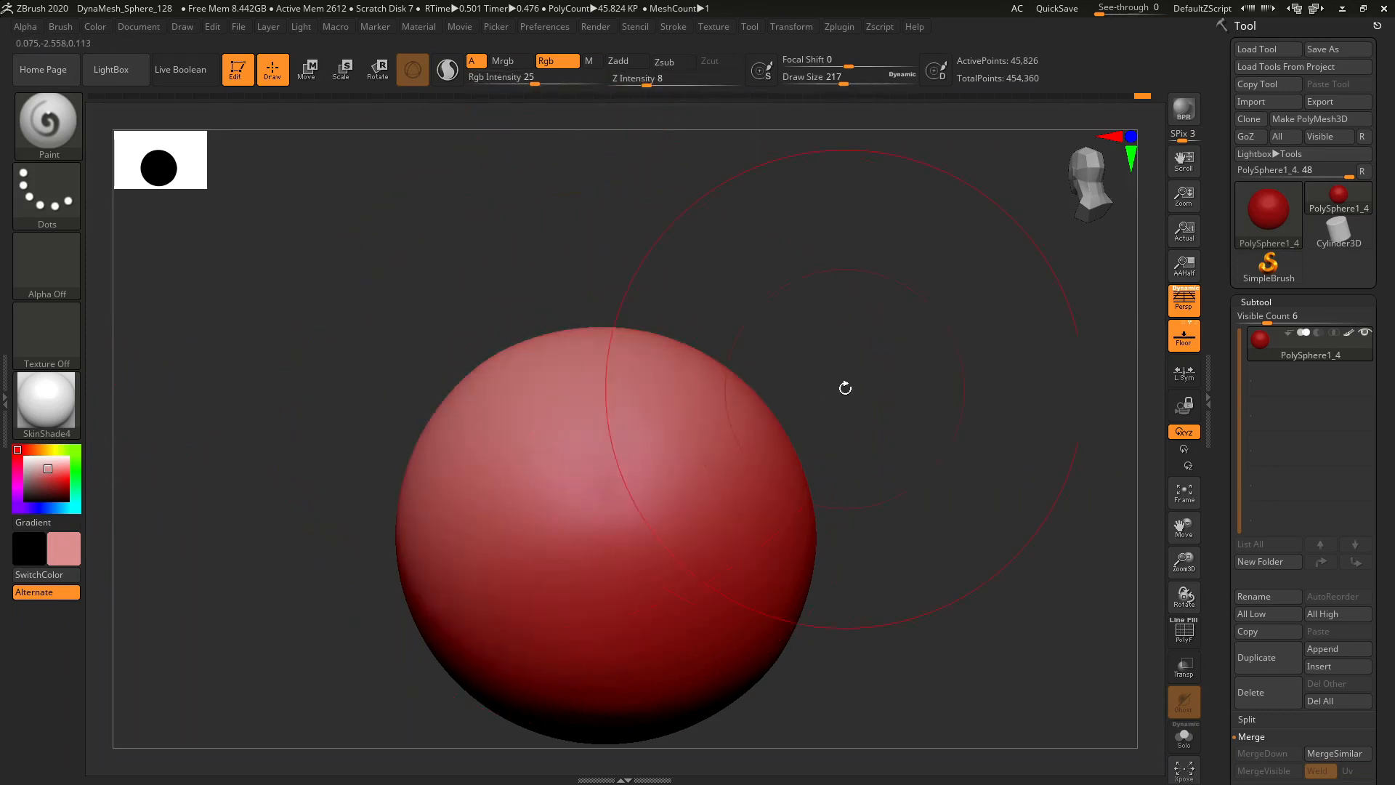
- Refine the red ball's light pink highlight with Draw Size 104, unhide all parts and frame the whole ice cream cone
{"action": "key", "text": "s"}
{"action": "mouse_move", "coordinate": [690, 361]}
{"action": "left_mouse_down"}
{"action": "mouse_move", "coordinate": [538, 407]}
{"action": "mouse_move", "coordinate": [620, 328]}
{"action": "mouse_move", "coordinate": [596, 334]}
{"action": "left_mouse_up"}
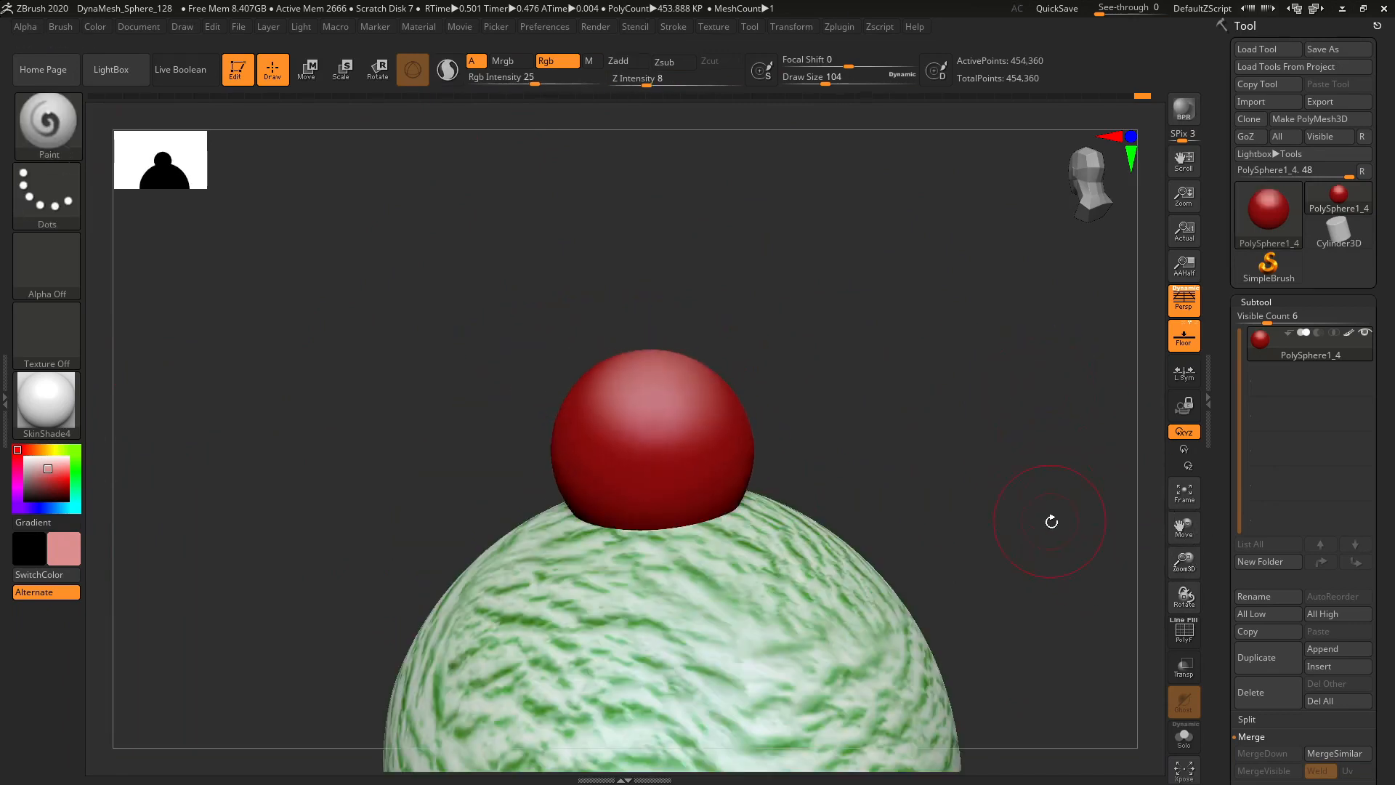
{"action": "mouse_move", "coordinate": [1051, 520]}
{"action": "left_mouse_down"}
{"action": "mouse_move", "coordinate": [1055, 492]}
{"action": "mouse_move", "coordinate": [866, 489]}
{"action": "left_mouse_up"}
{"action": "key", "text": "f"}
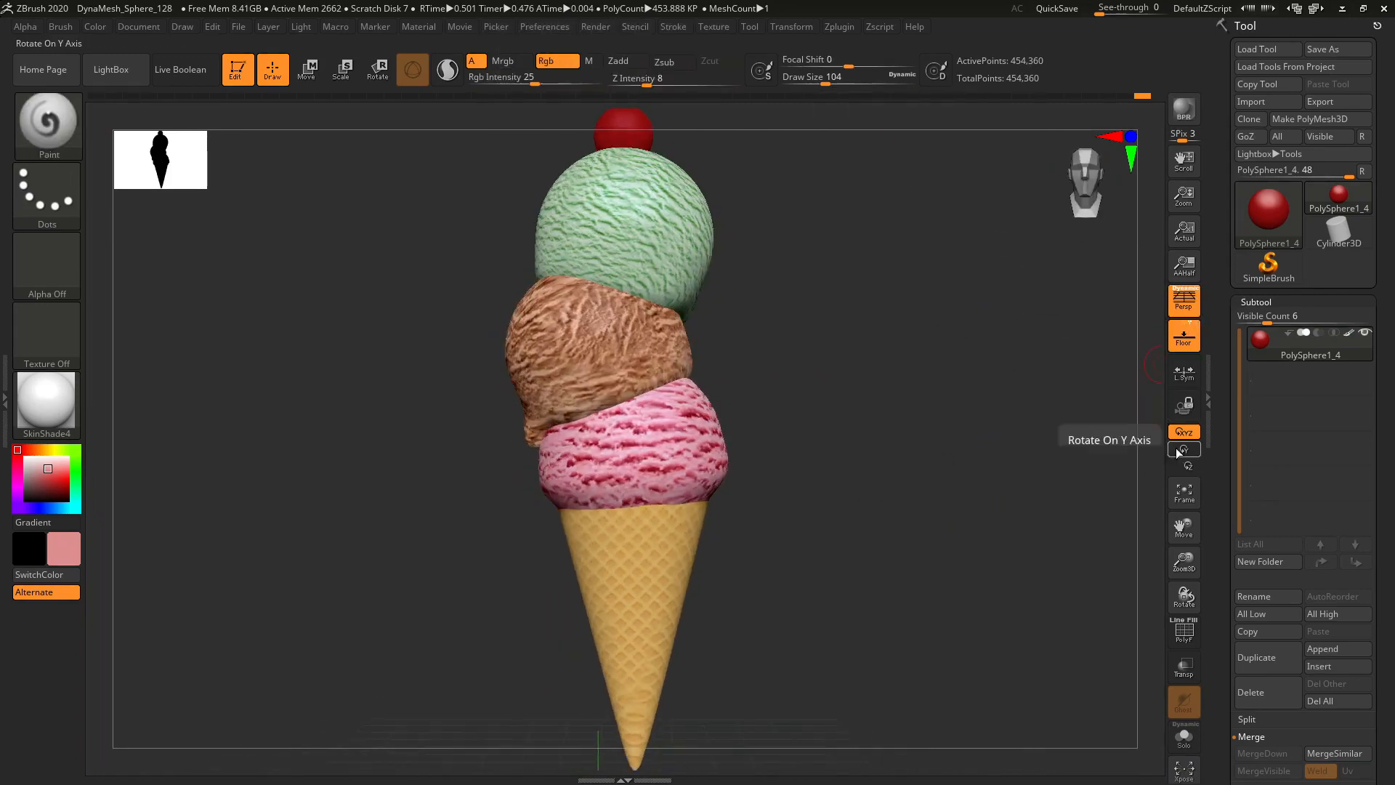
- Create a new texture map for the ice cream from its polypaint colors and open the texture selection
{"action": "scroll", "coordinate": [1265, 567], "scroll_direction": "down", "scroll_amount": 5}
{"action": "scroll", "coordinate": [1212, 415], "scroll_direction": "down", "scroll_amount": 3}
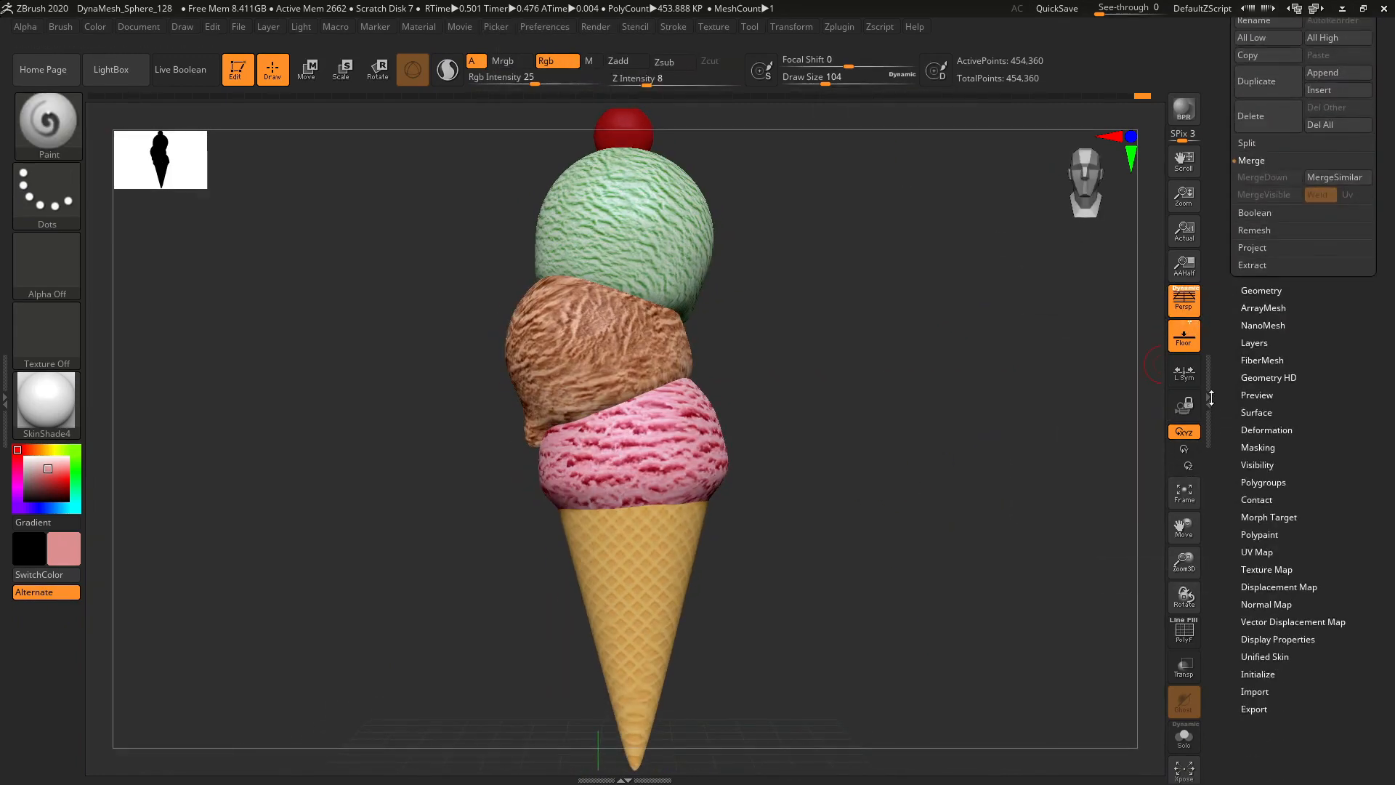
{"action": "left_click", "coordinate": [1254, 562]}
{"action": "left_click", "coordinate": [1251, 278]}
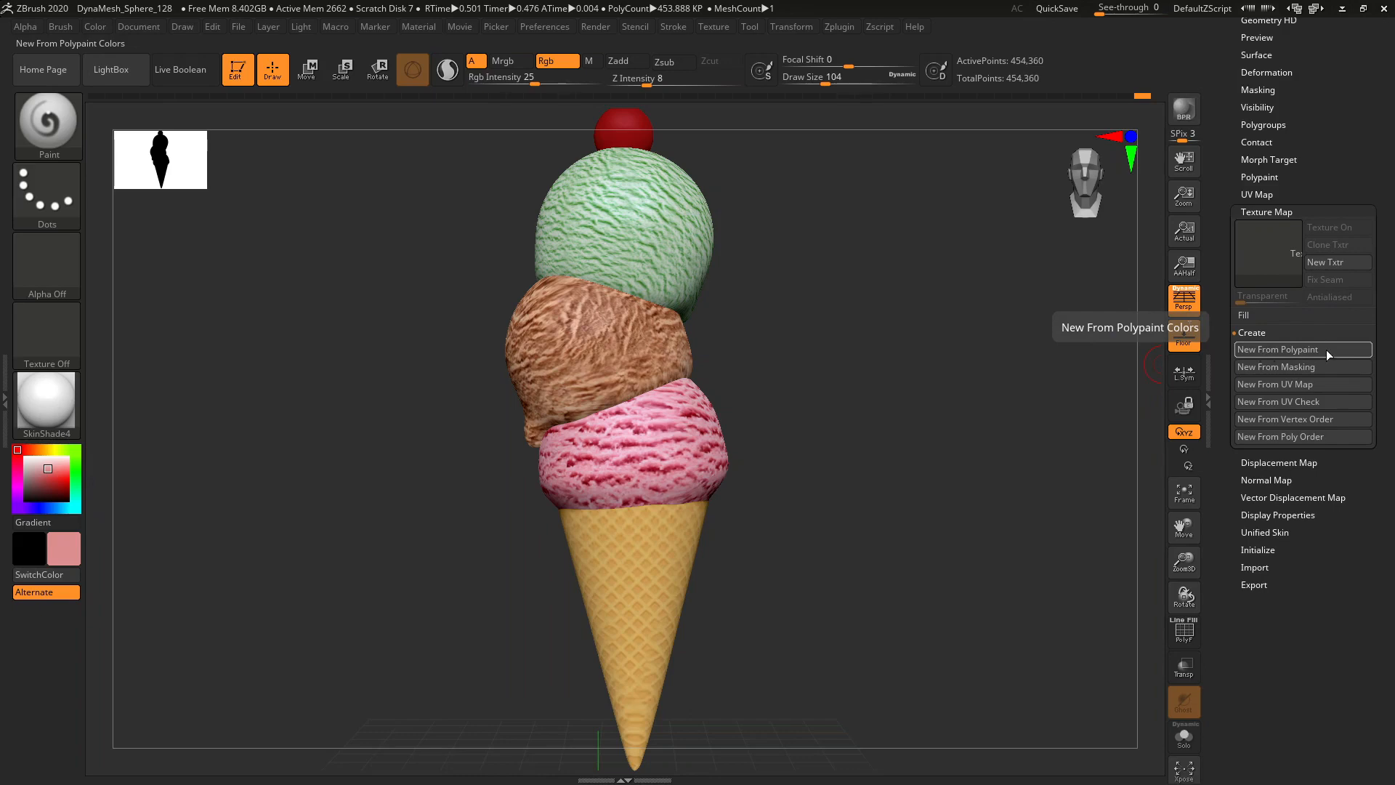
{"action": "left_click", "coordinate": [1327, 351]}
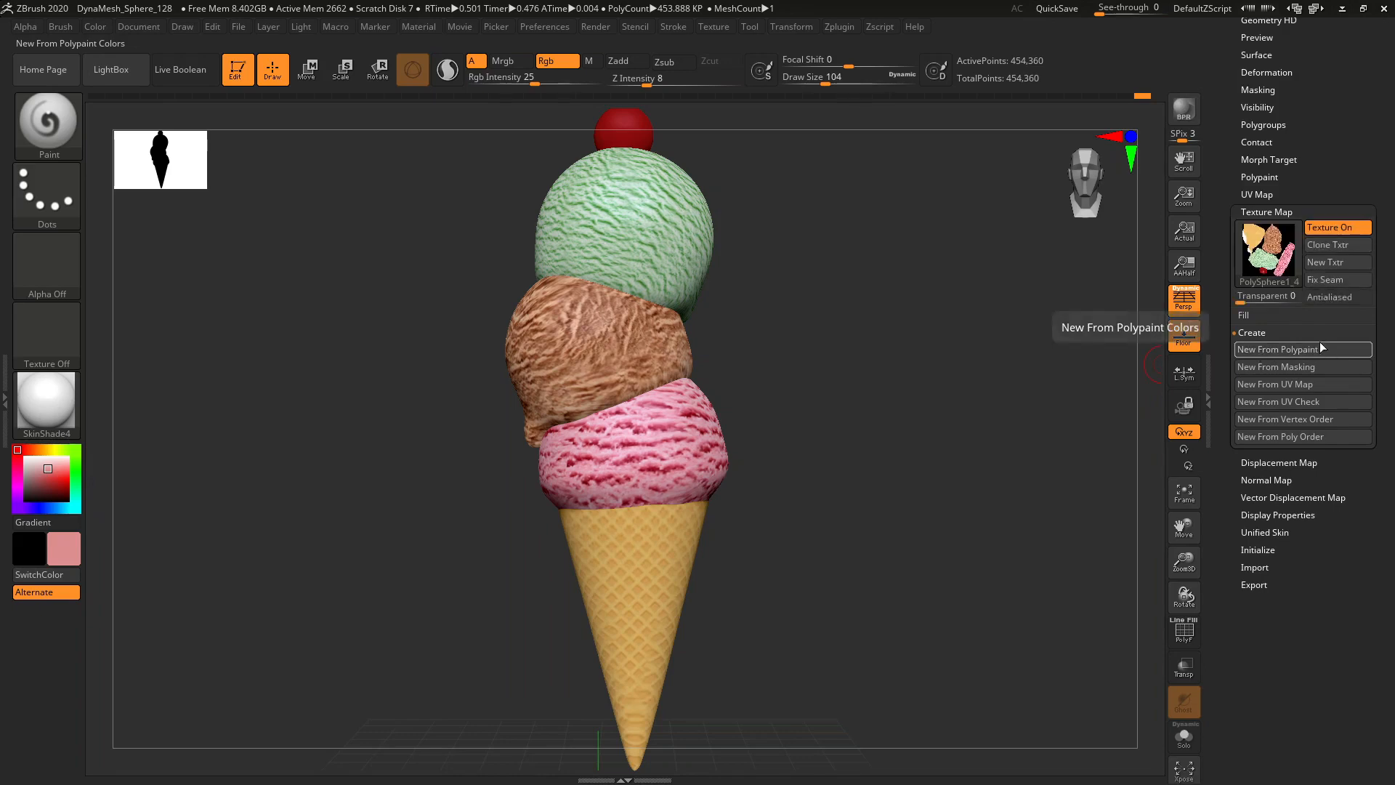
{"action": "left_click", "coordinate": [1270, 262]}
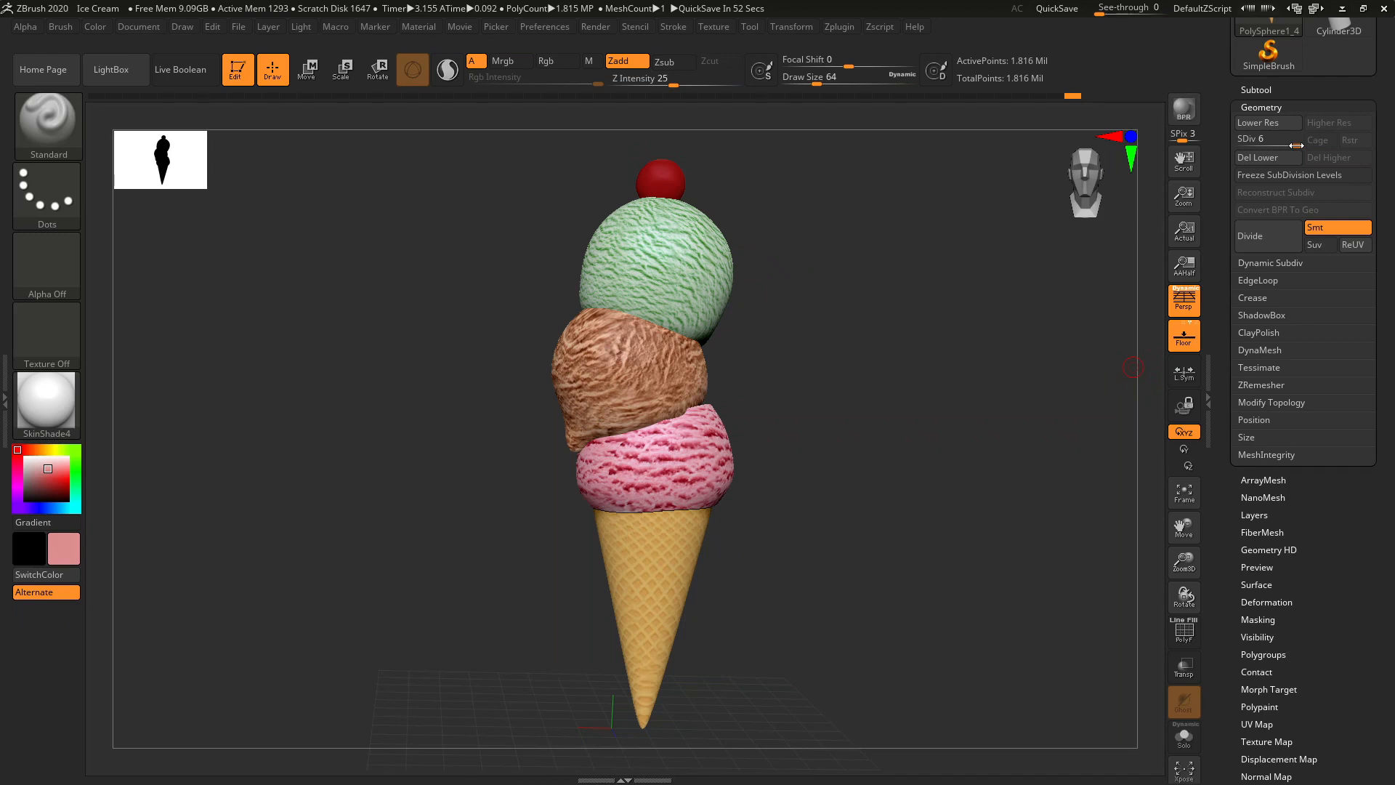
- Lower the ice cream to subdivision level 1 and export the low-resolution model
{"action": "left_click_drag", "start_coordinate": [1288, 145], "coordinate": [1293, 146]}
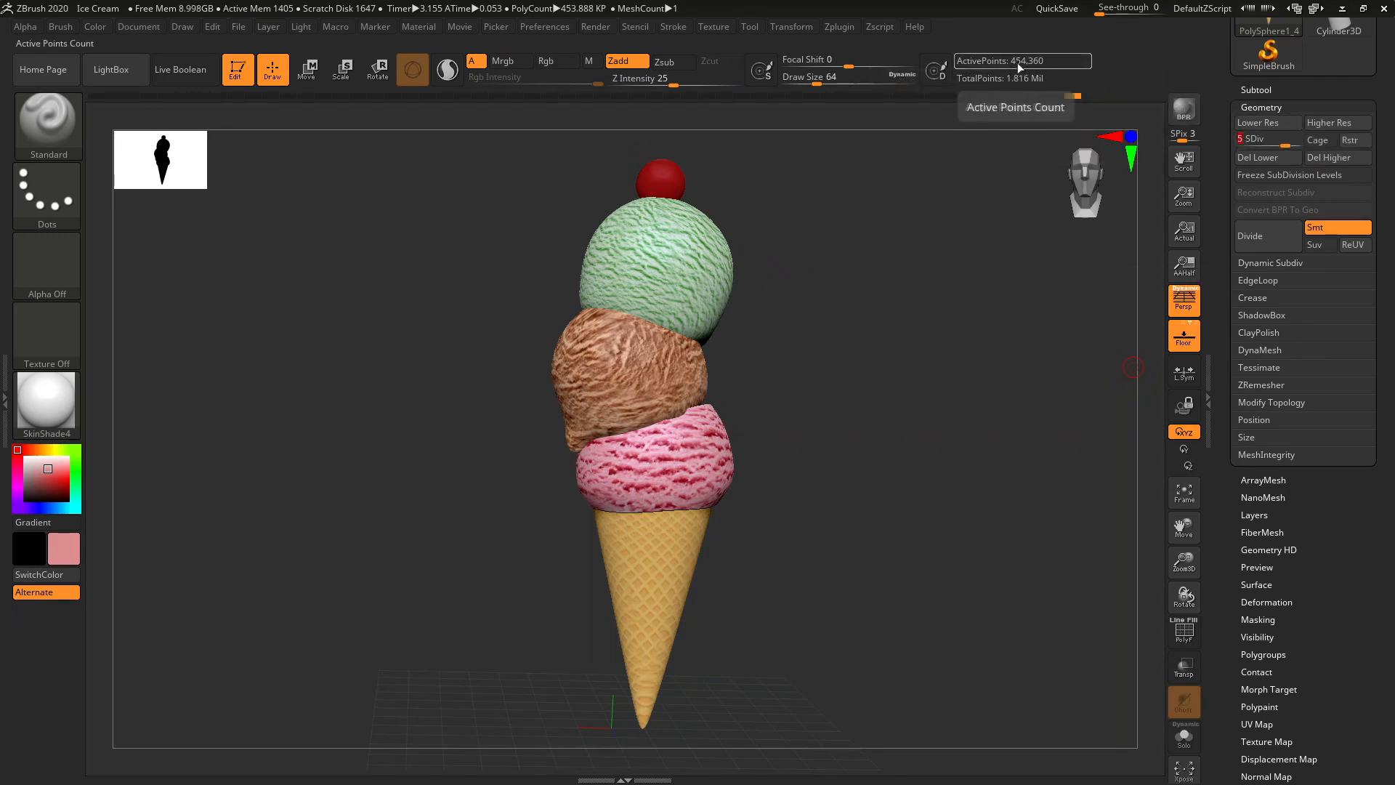
{"action": "left_click", "coordinate": [1253, 146]}
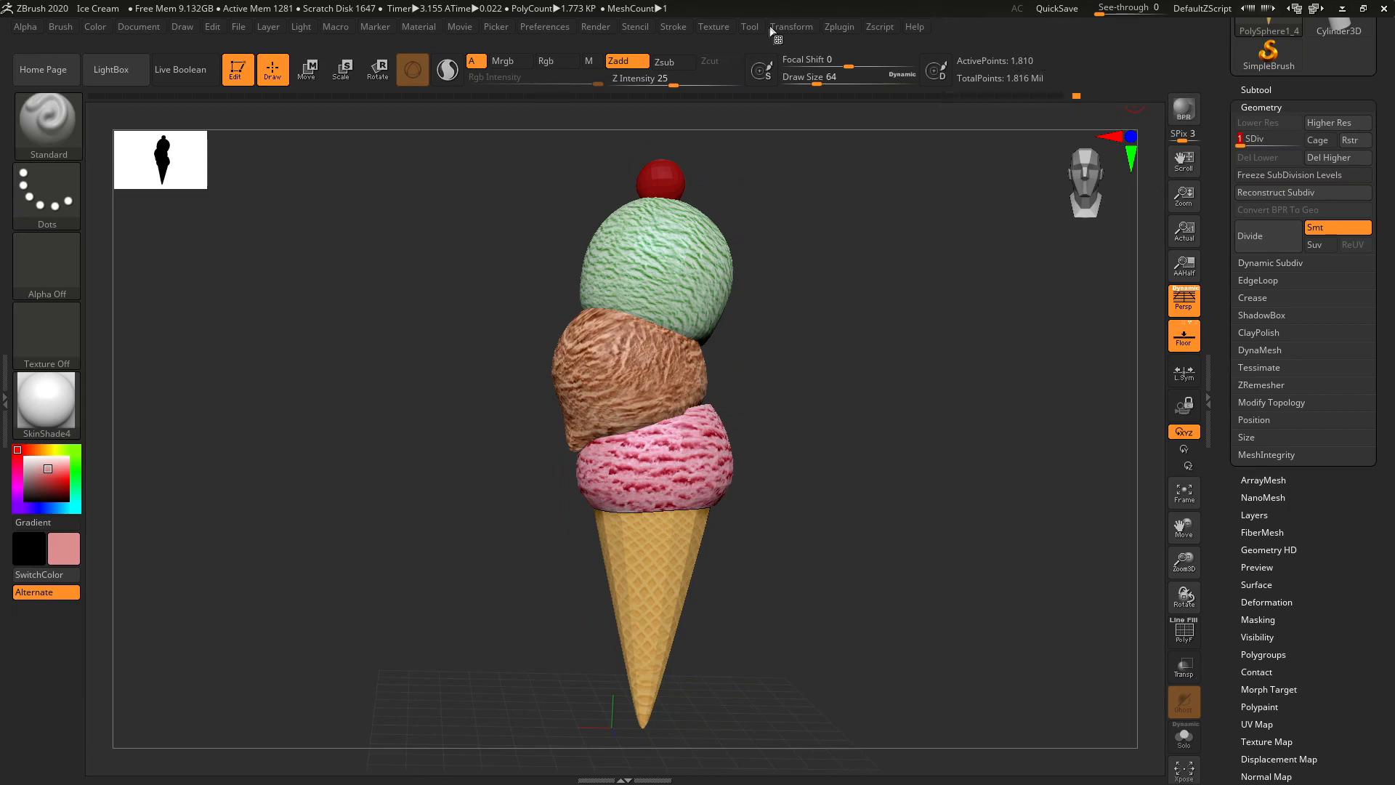
{"action": "left_click", "coordinate": [748, 27]}
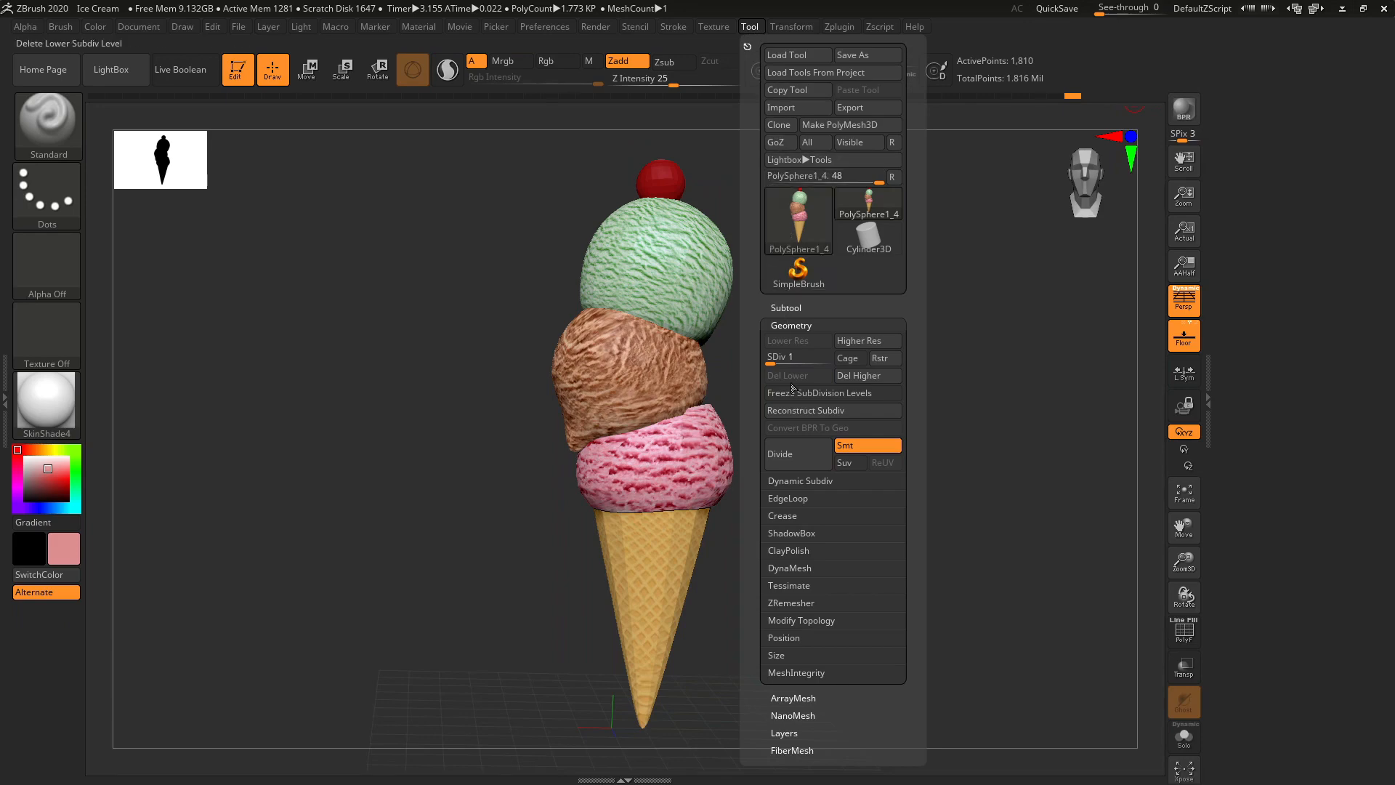
{"action": "left_click", "coordinate": [849, 107]}
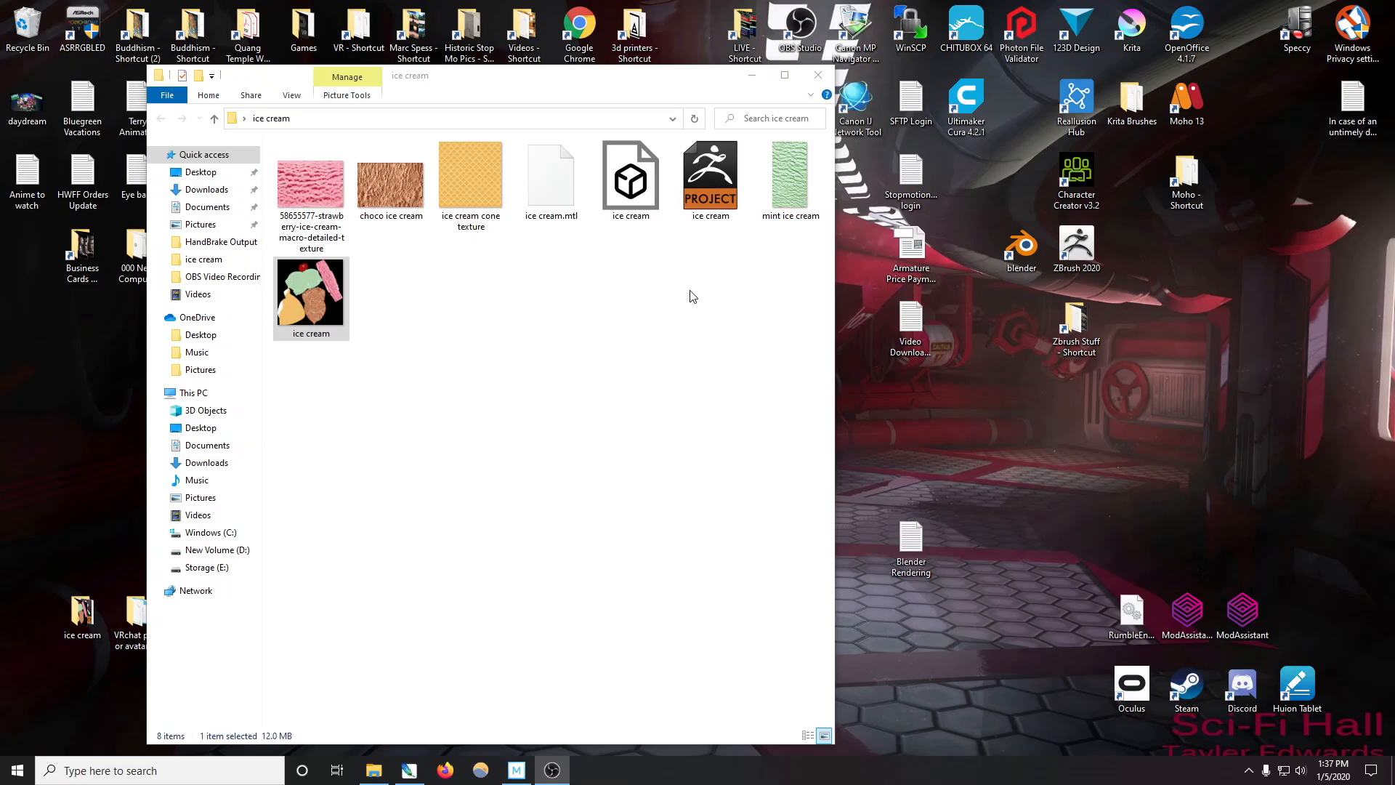
- Open the exported ice cream OBJ in 3D Viewer, apply the orange and blue lighting theme and rotate the light
{"action": "double_click", "coordinate": [633, 188]}
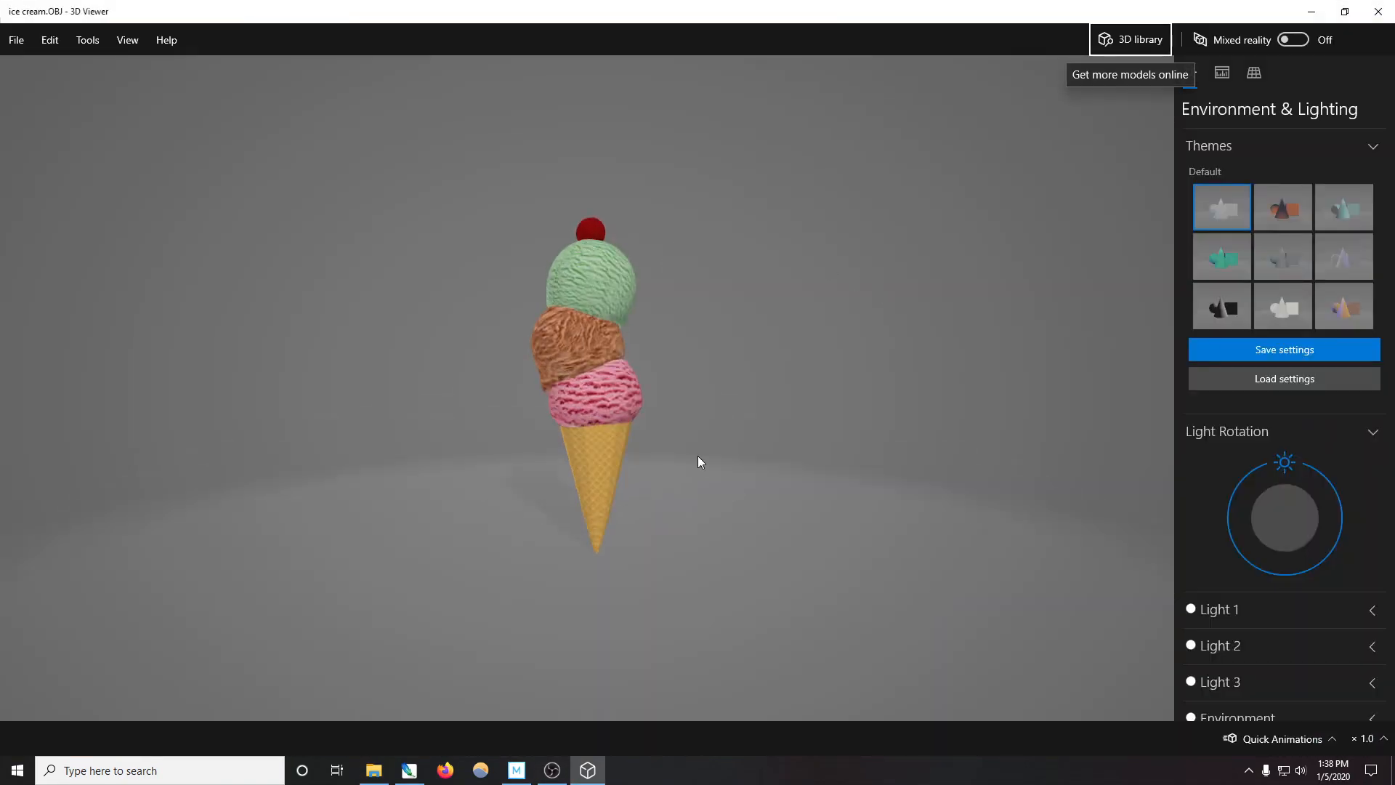
{"action": "left_click", "coordinate": [1349, 302]}
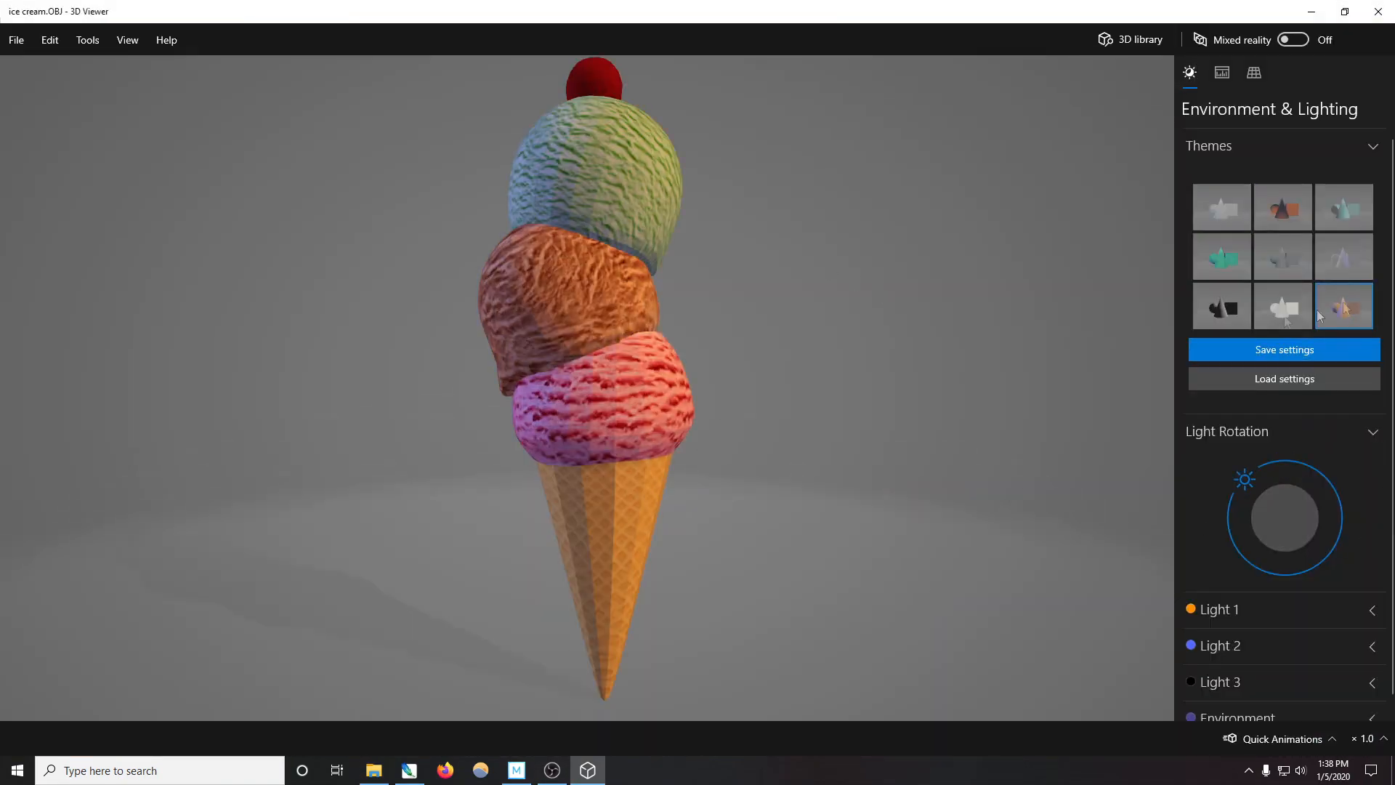
{"action": "mouse_move", "coordinate": [1285, 462]}
{"action": "left_mouse_down"}
{"action": "mouse_move", "coordinate": [1248, 481]}
{"action": "mouse_move", "coordinate": [1283, 447]}
{"action": "mouse_move", "coordinate": [1266, 465]}
{"action": "left_mouse_up"}
- Examine the exported ice cream's textures from all sides in 3D Viewer and close the viewer
{"action": "left_click_drag", "start_coordinate": [1038, 361], "coordinate": [789, 356]}
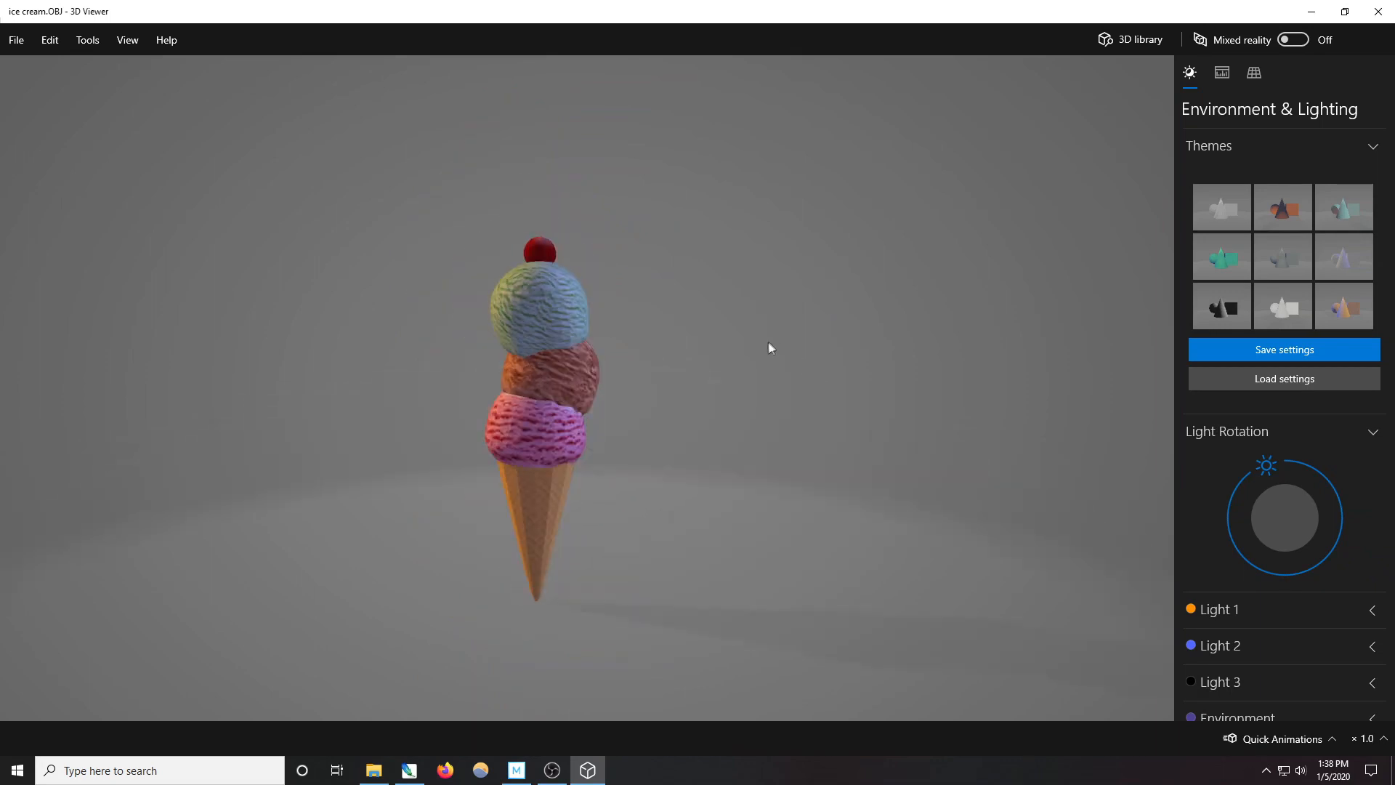
{"action": "scroll", "coordinate": [768, 346], "scroll_direction": "up", "scroll_amount": 5}
{"action": "right_click_drag", "start_coordinate": [748, 402], "coordinate": [775, 379]}
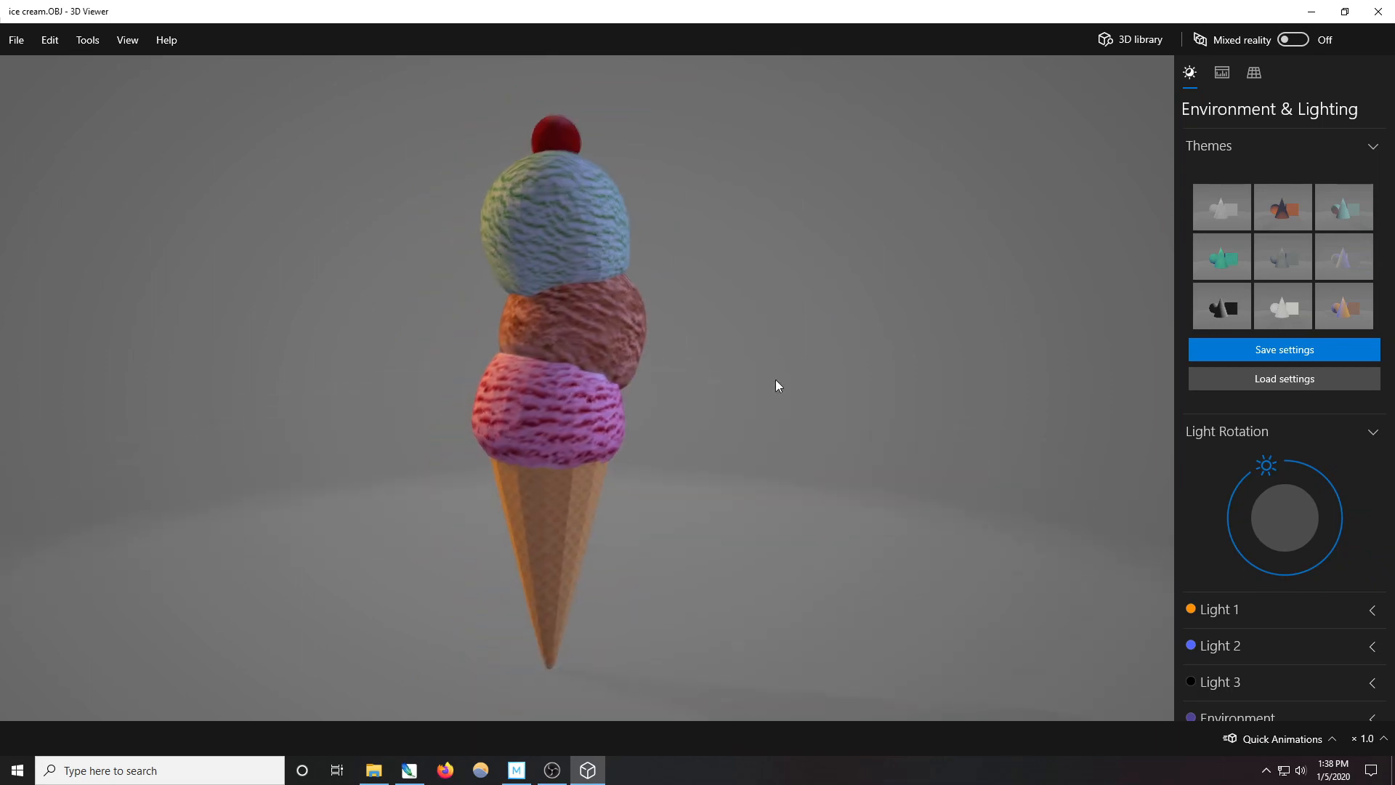
{"action": "left_click_drag", "start_coordinate": [775, 380], "coordinate": [706, 377]}
{"action": "left_click_drag", "start_coordinate": [843, 396], "coordinate": [810, 369]}
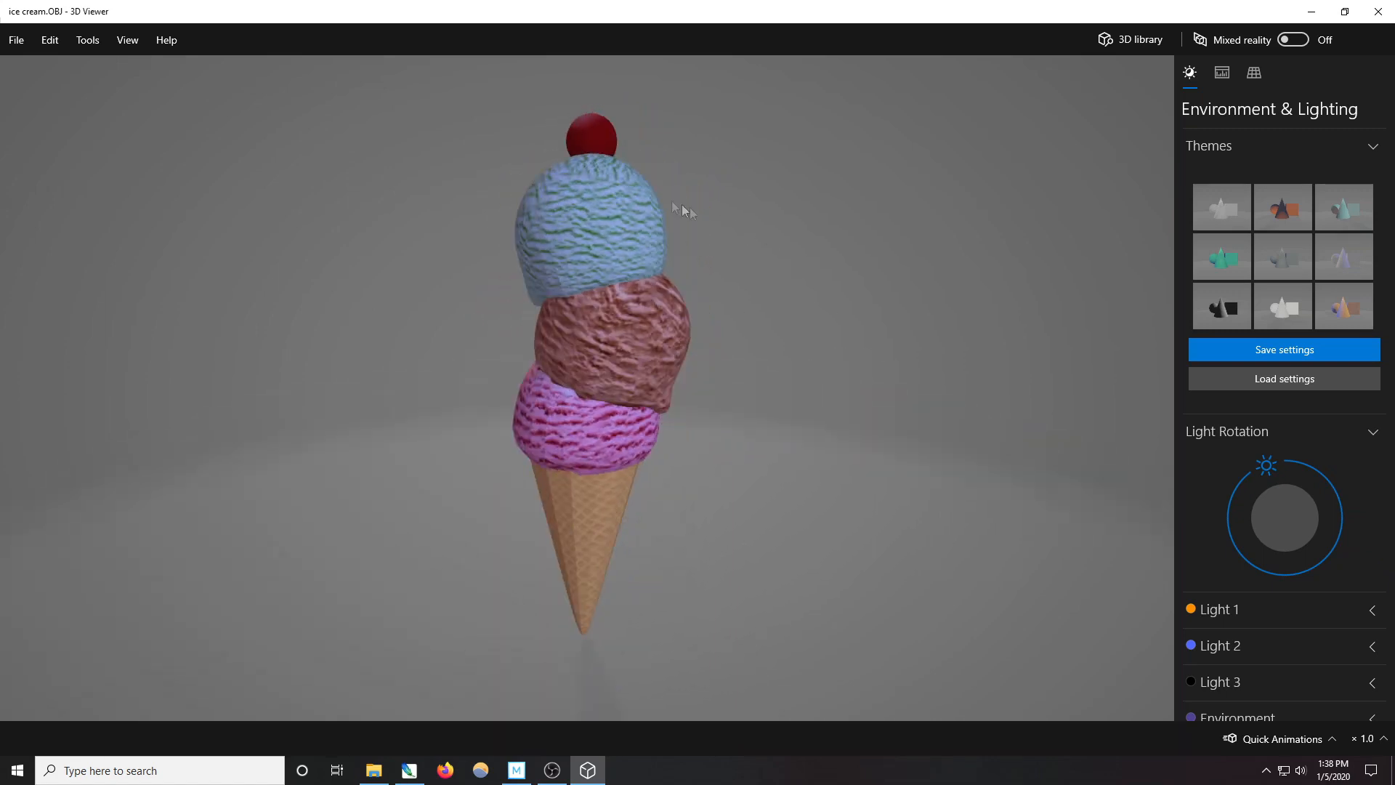
{"action": "left_click_drag", "start_coordinate": [681, 206], "coordinate": [886, 287]}
{"action": "left_click_drag", "start_coordinate": [720, 441], "coordinate": [813, 400]}
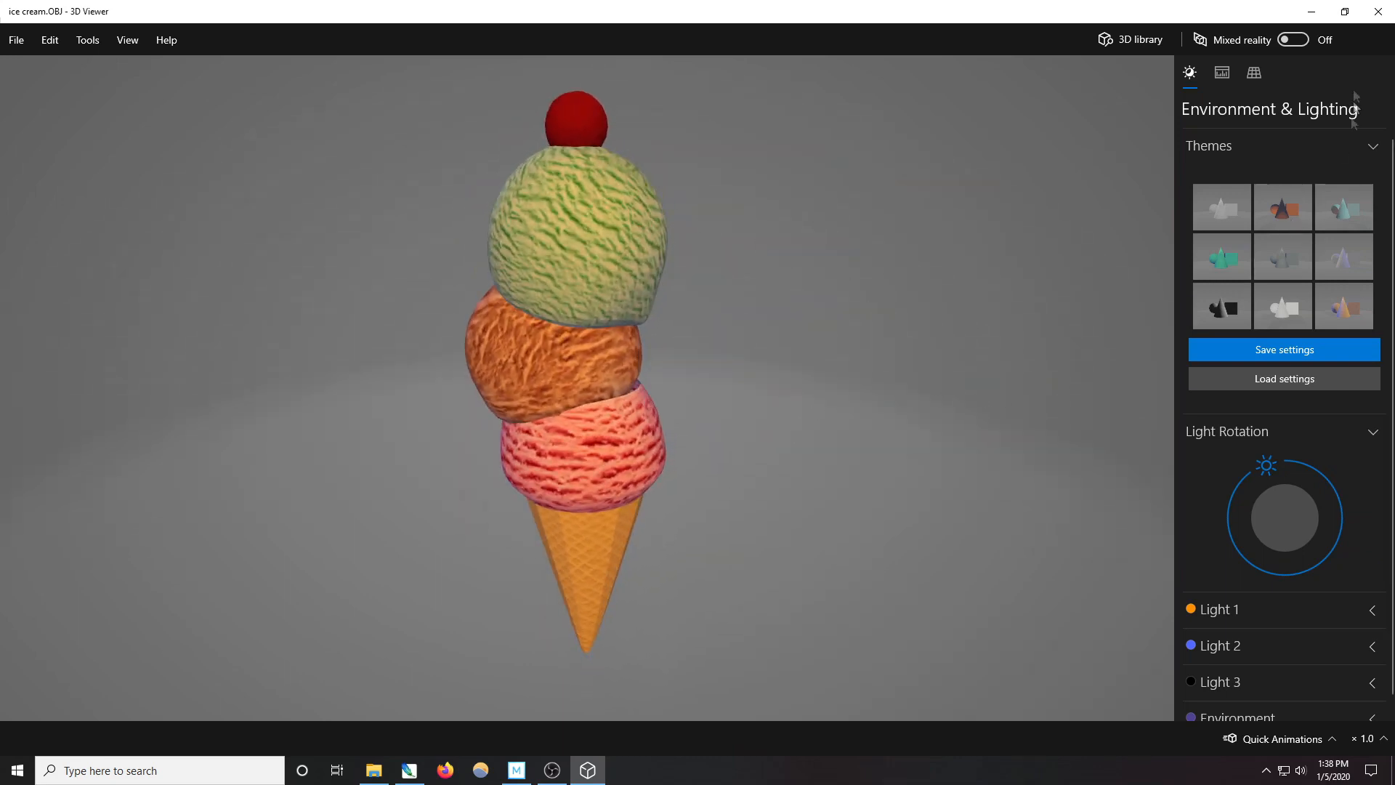
{"action": "left_click", "coordinate": [1379, 16]}
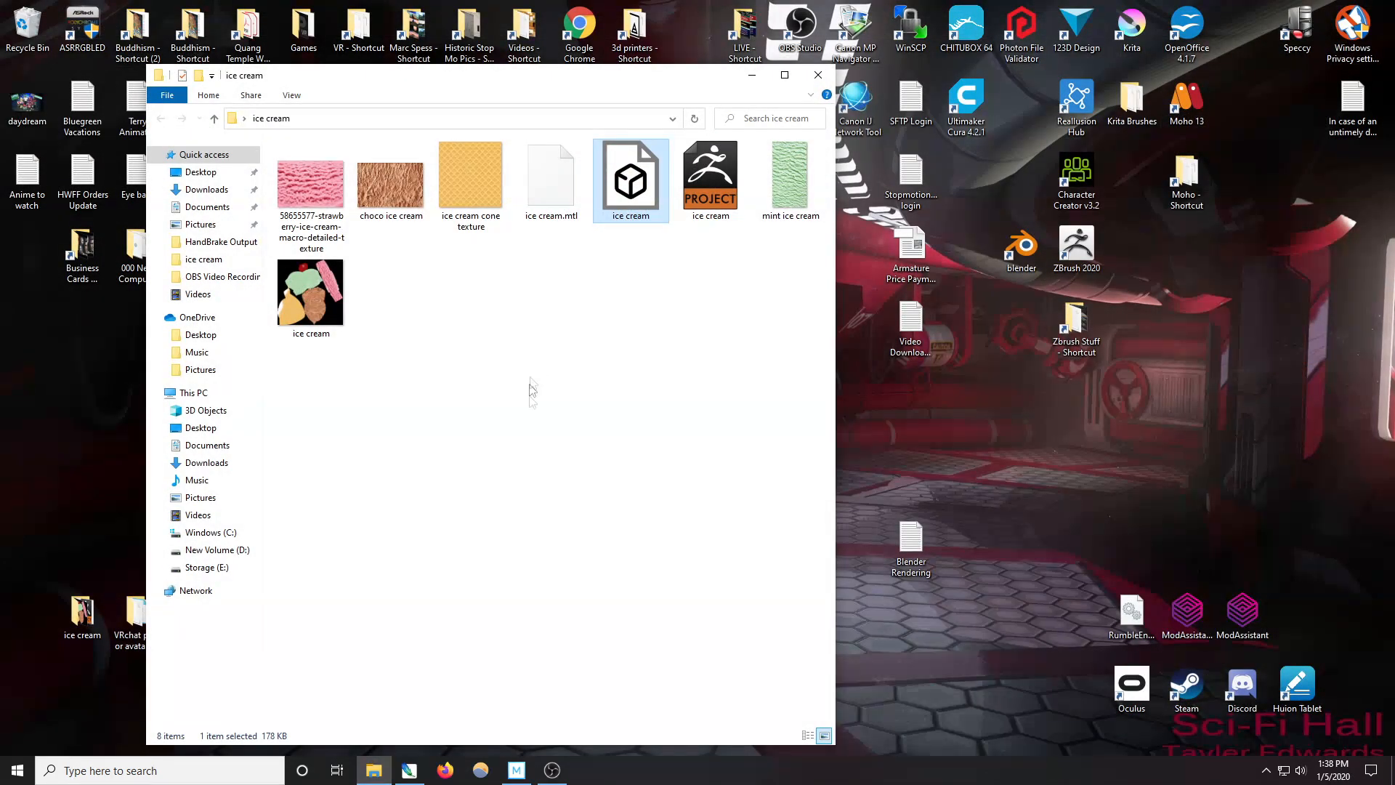
{"action": "left_click", "coordinate": [327, 313]}
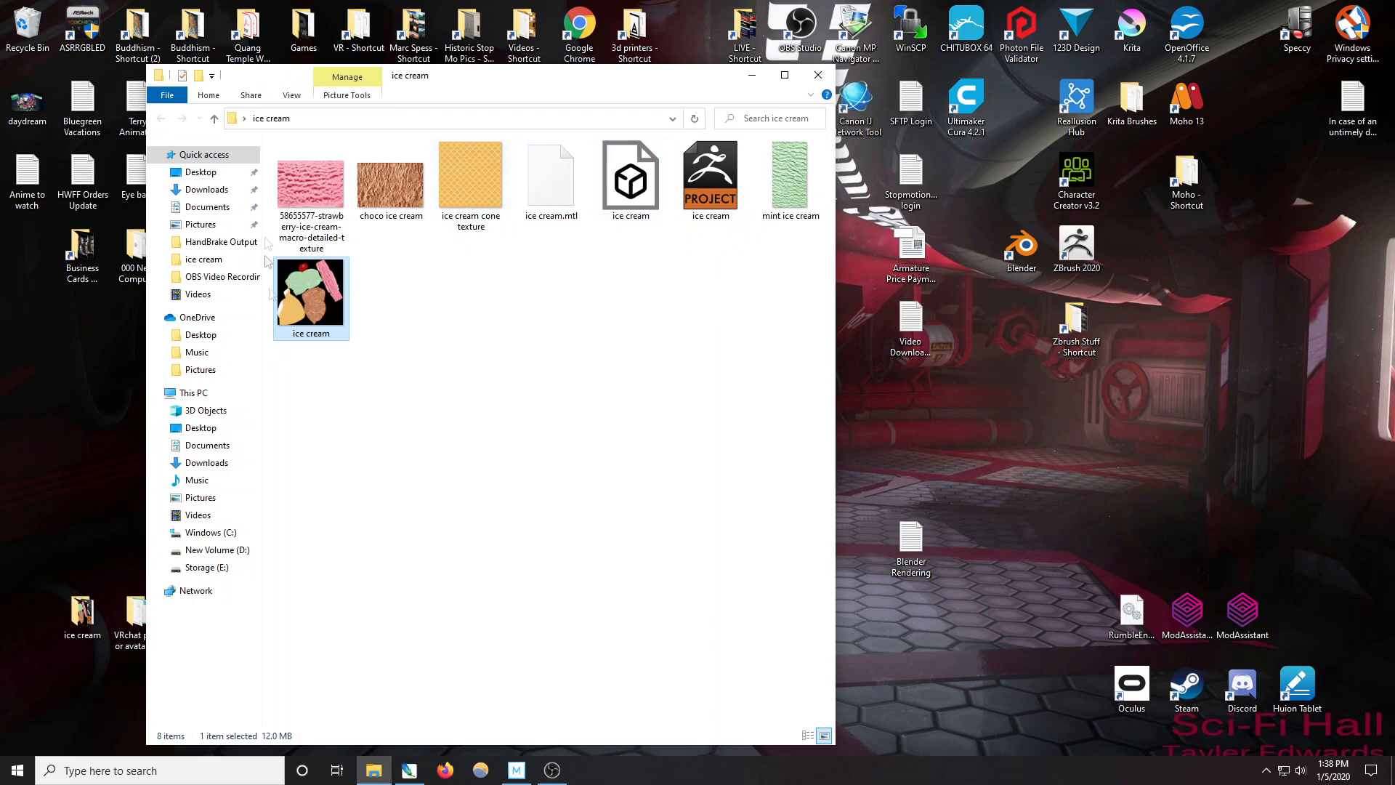
{"action": "mouse_move", "coordinate": [319, 281]}
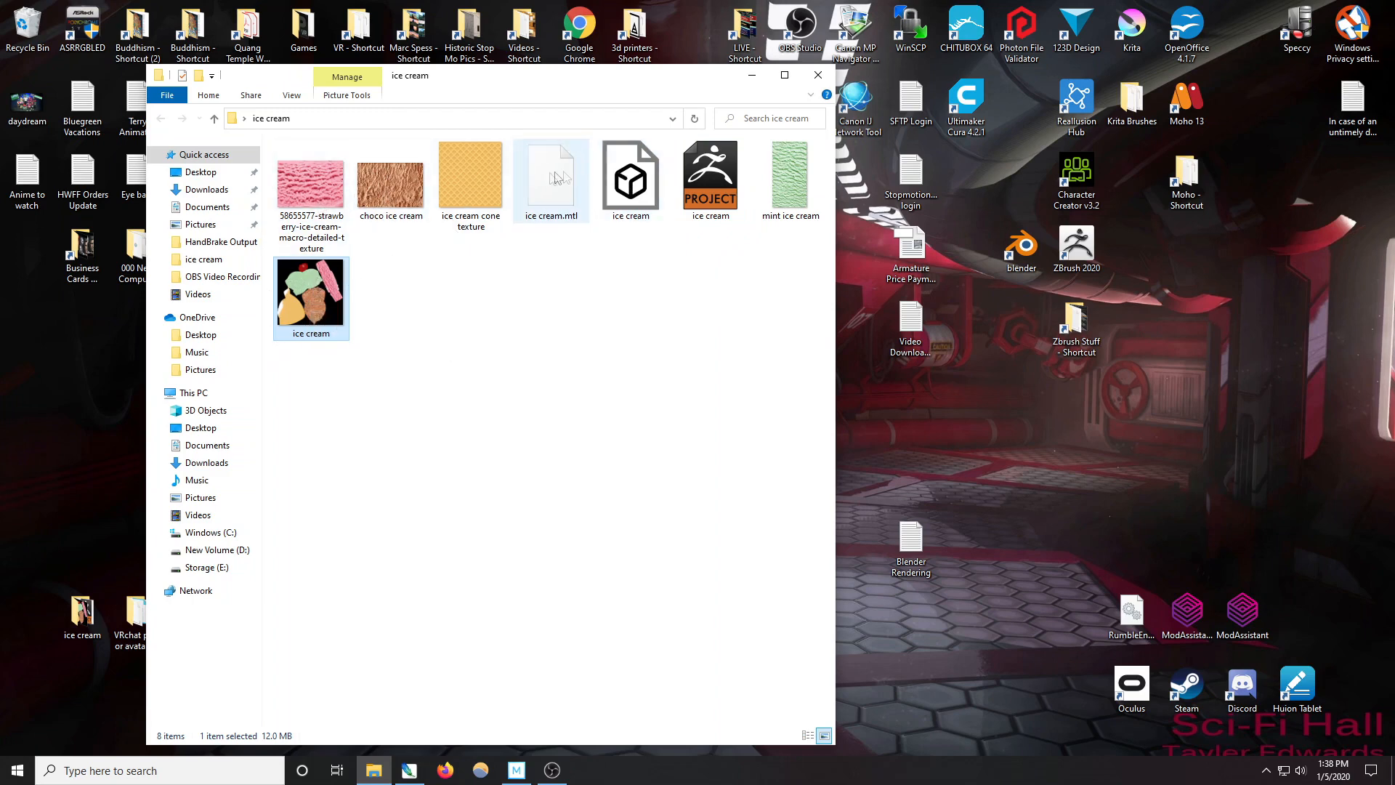
{"action": "left_click", "coordinate": [617, 173]}
{"action": "left_click", "coordinate": [560, 173]}
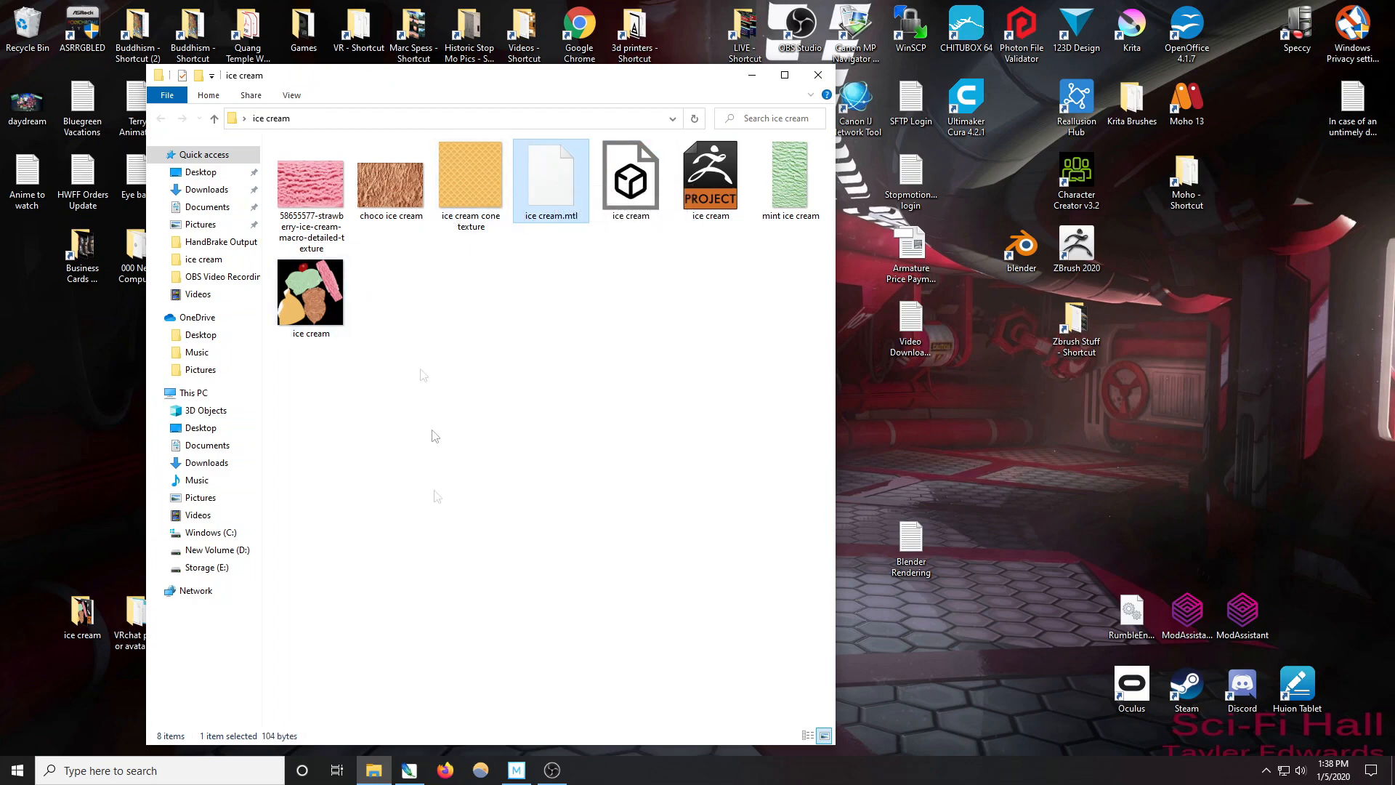
- Copy the ice cream texture image from the ice cream folder to the desktop
{"action": "right_click", "coordinate": [330, 292]}
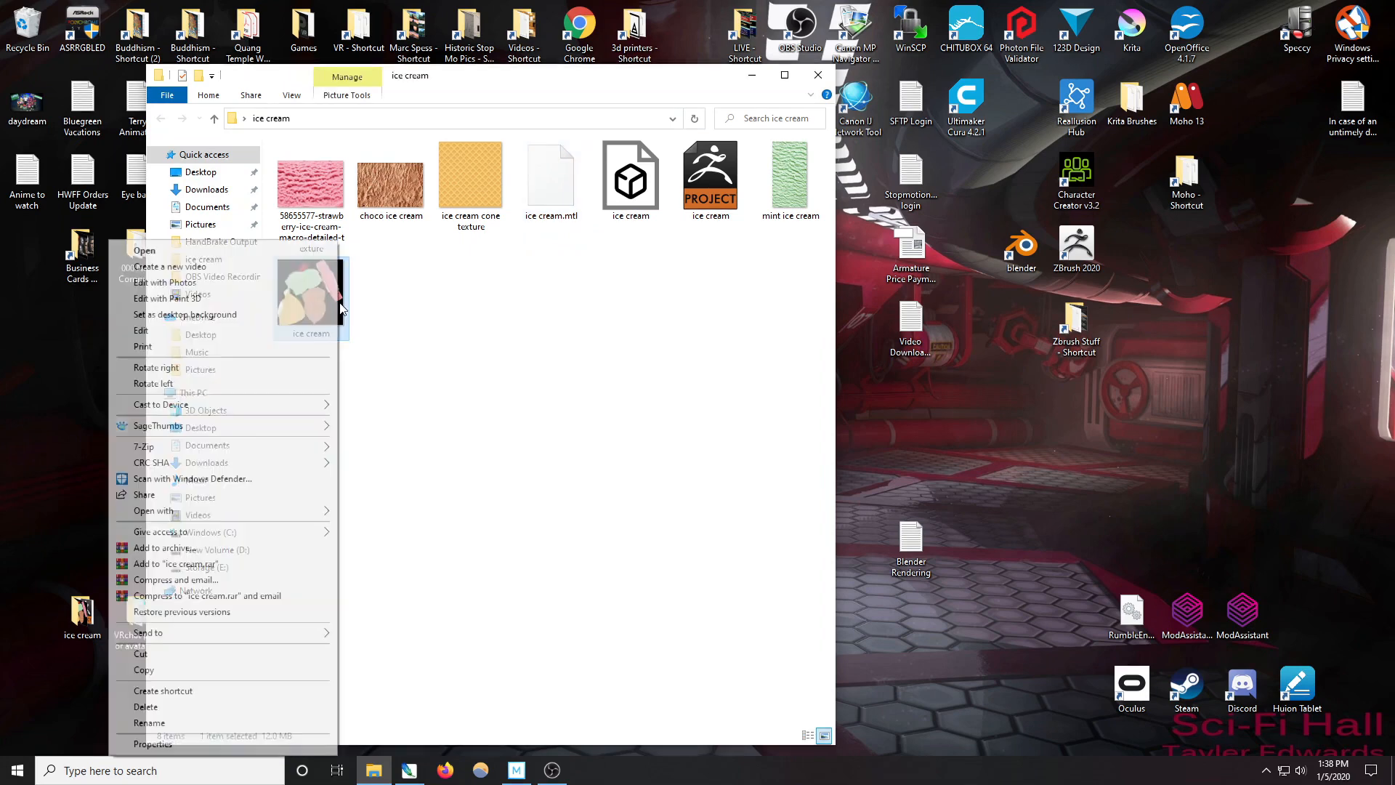
{"action": "left_click", "coordinate": [184, 672]}
{"action": "right_click", "coordinate": [52, 381]}
{"action": "left_click", "coordinate": [83, 464]}
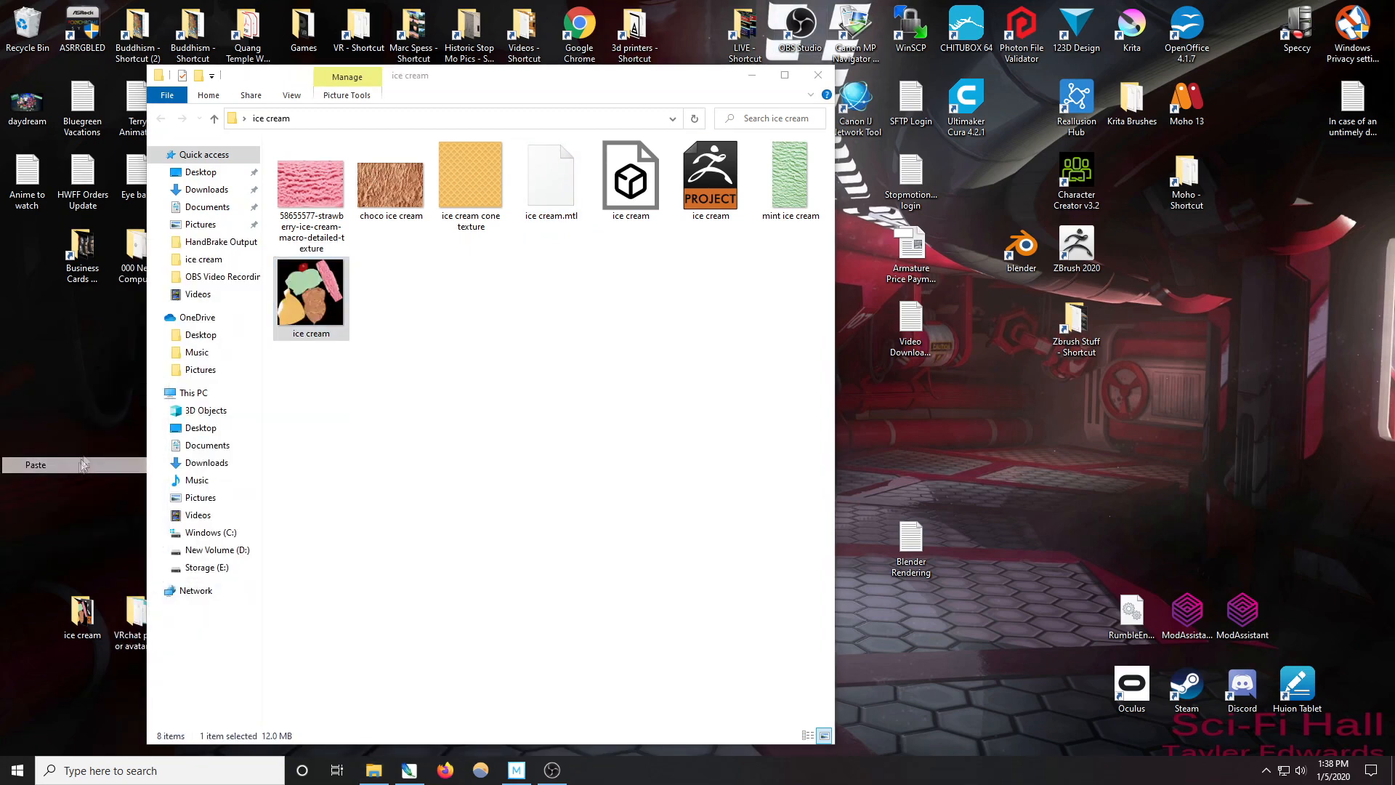
- Rename the desktop copy of the texture as ice cream OLD and move it into the ice cream folder
{"action": "right_click", "coordinate": [82, 407]}
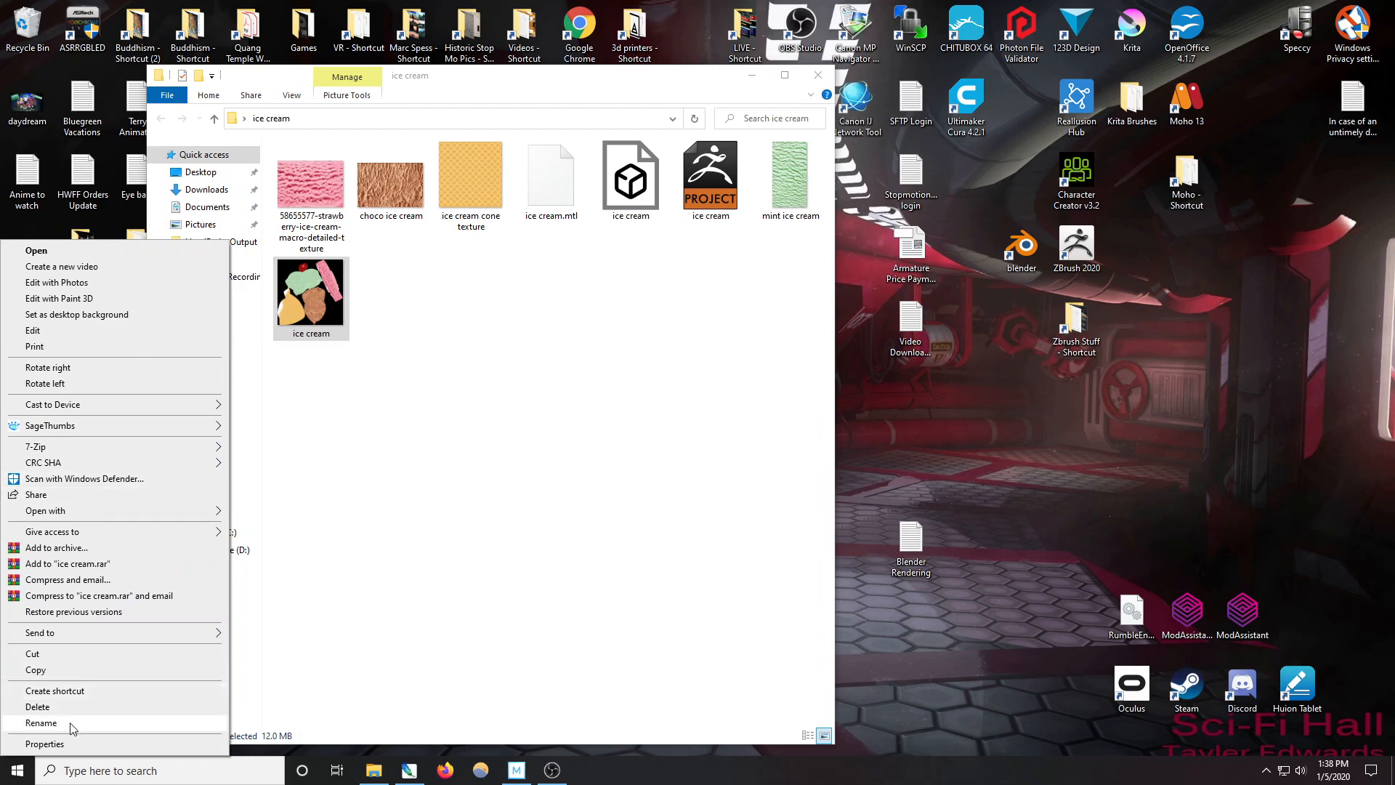
{"action": "left_click", "coordinate": [41, 723]}
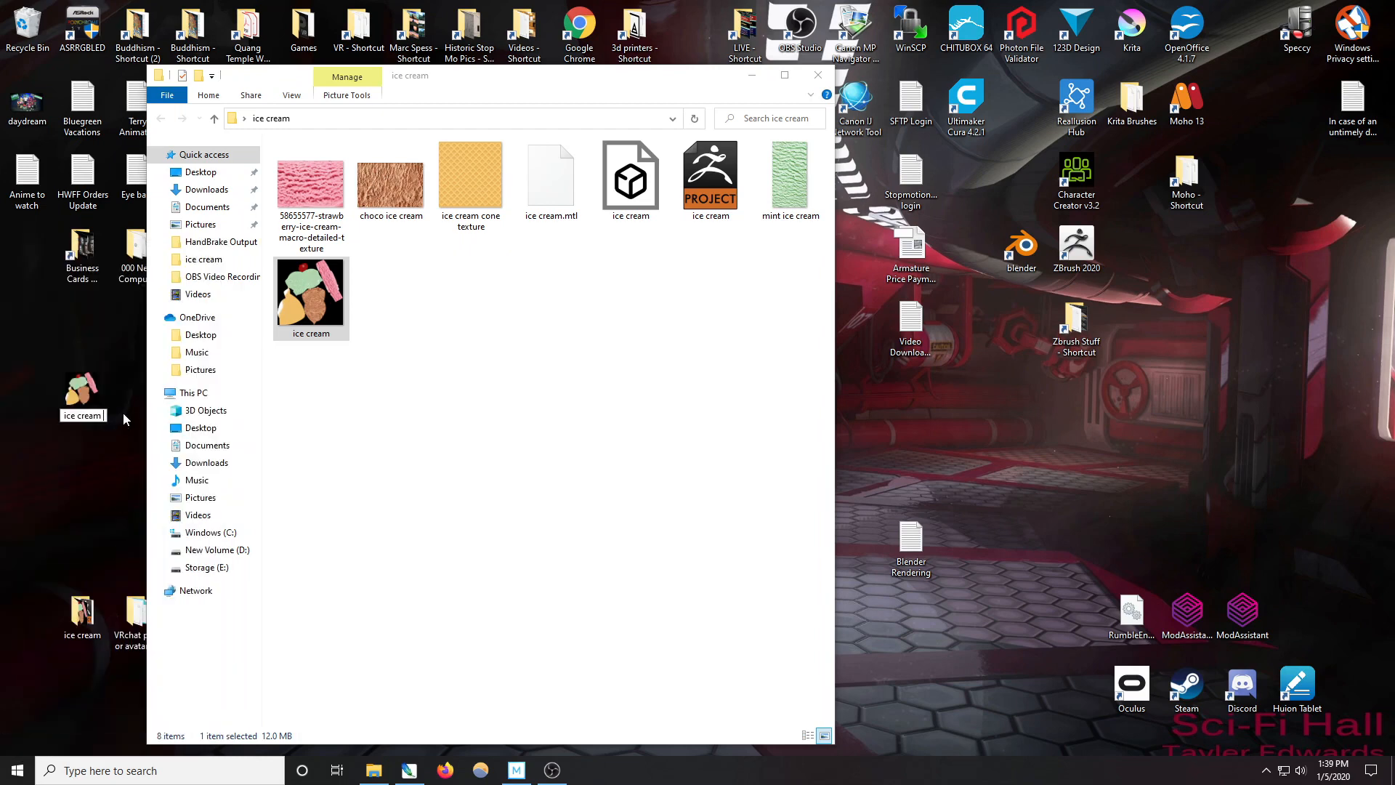
{"action": "key", "text": "Return"}
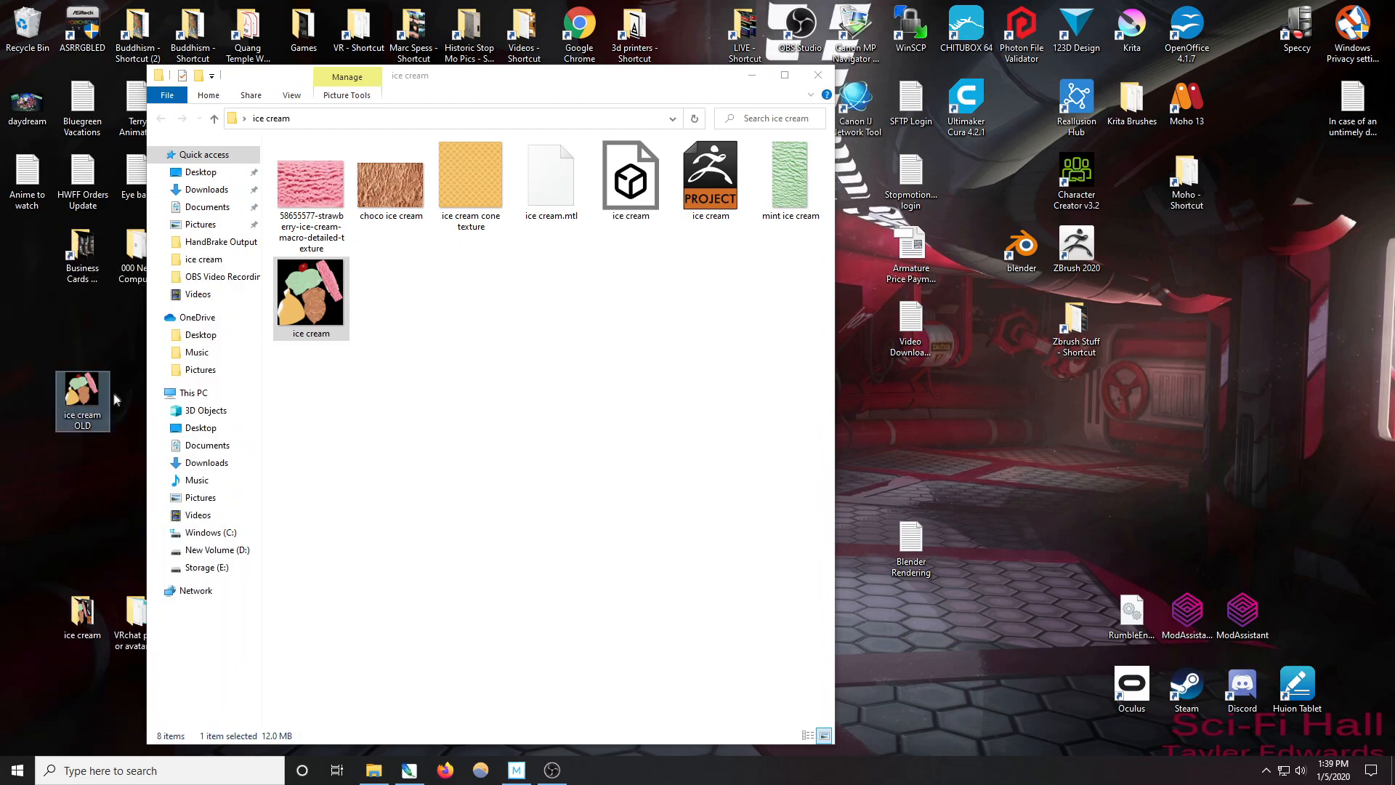
{"action": "left_click_drag", "start_coordinate": [114, 399], "coordinate": [473, 314]}
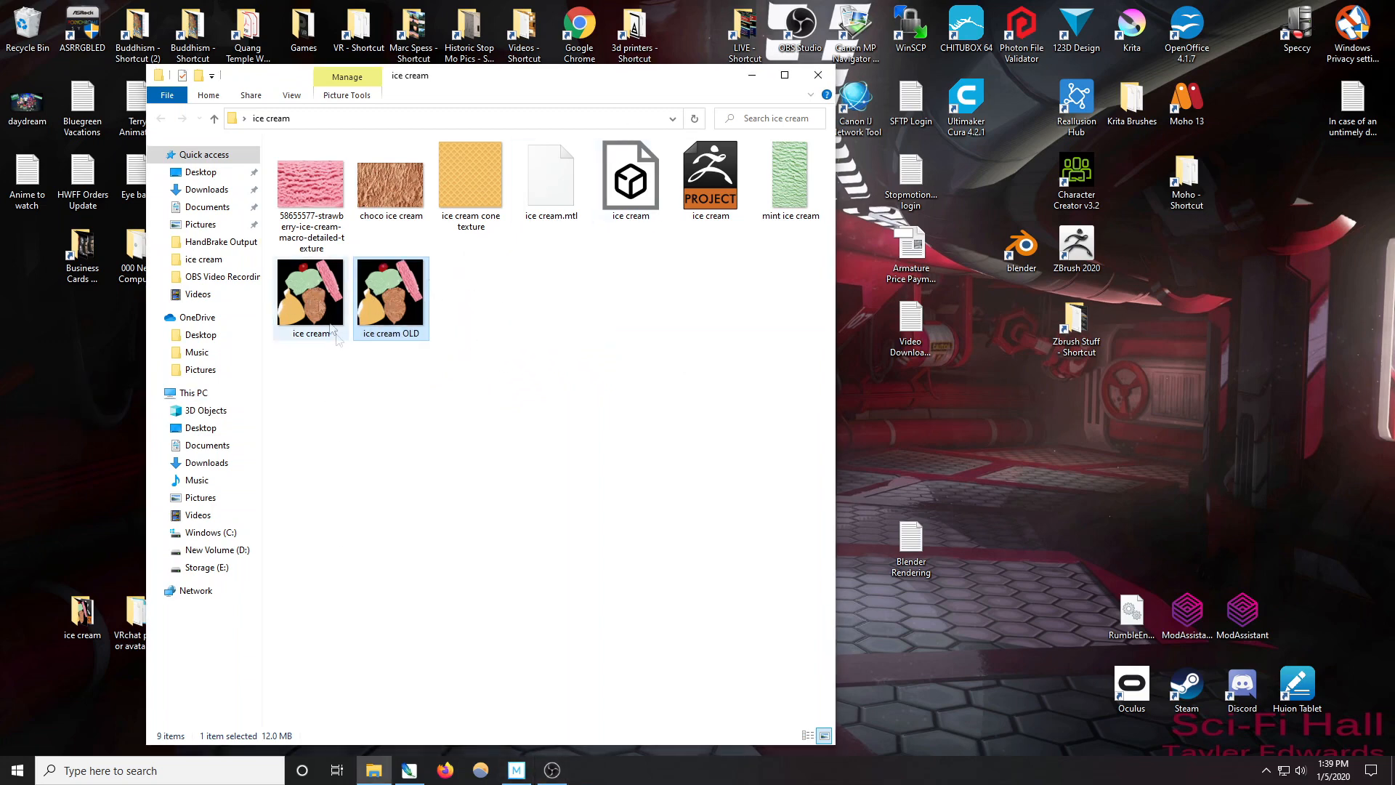
- Switch to Photoshop and open the original ice cream.BMP texture from the ice cream folder
{"action": "left_click", "coordinate": [418, 769]}
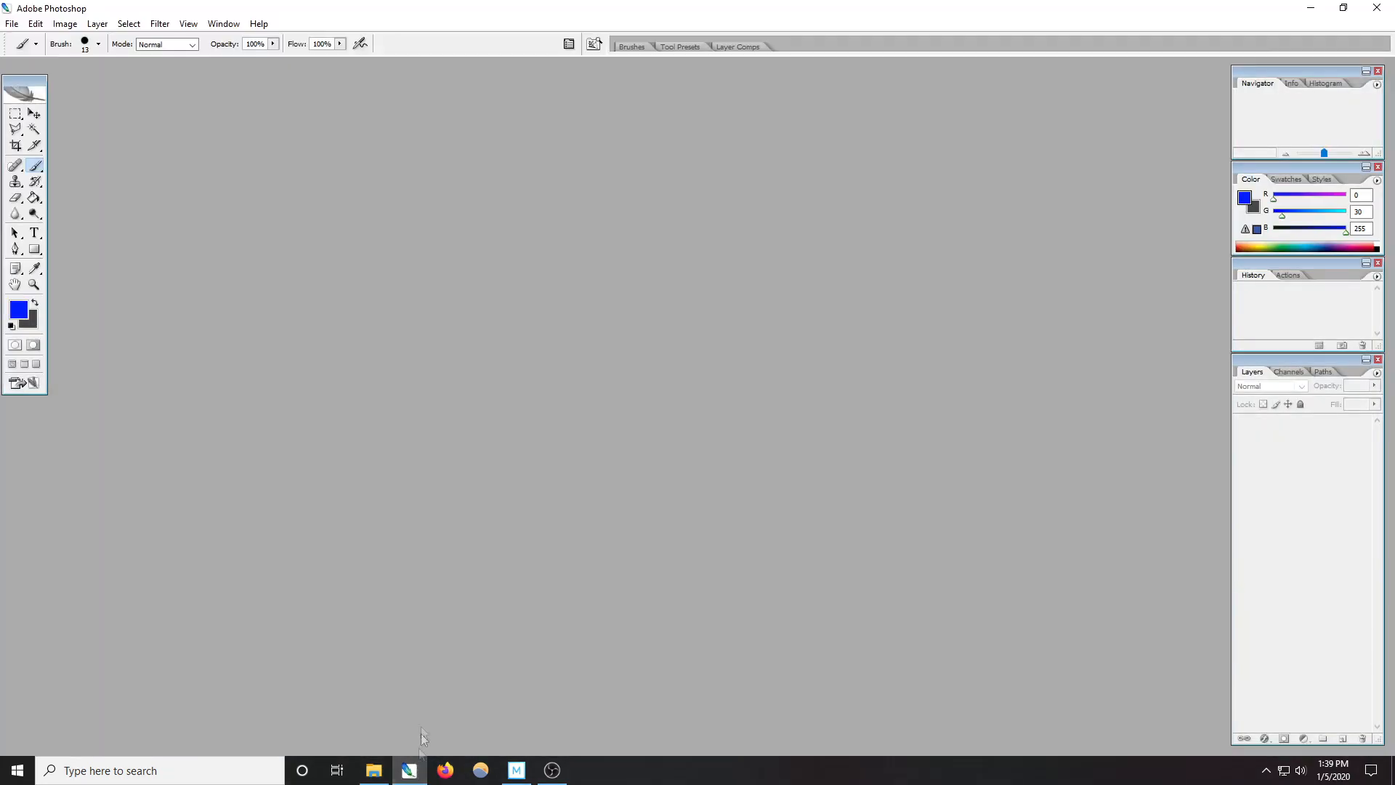
{"action": "left_click", "coordinate": [373, 770]}
{"action": "left_click_drag", "start_coordinate": [311, 294], "coordinate": [340, 339]}
{"action": "left_click_drag", "start_coordinate": [886, 319], "coordinate": [931, 284]}
{"action": "left_click_drag", "start_coordinate": [386, 72], "coordinate": [487, 85]}
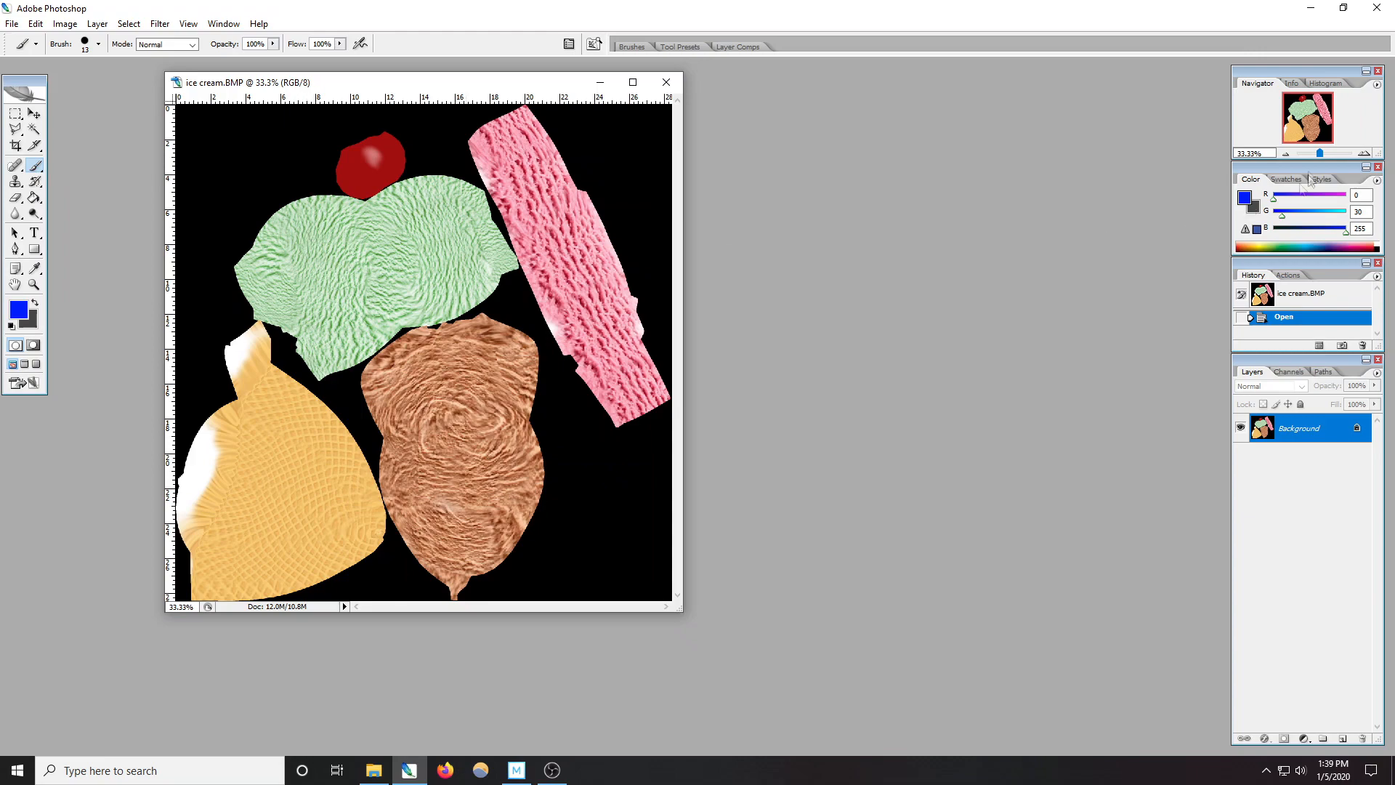
- Paint short blue sprinkles with the 13-pixel brush all over the mint green area of the texture
{"action": "left_click", "coordinate": [1364, 154]}
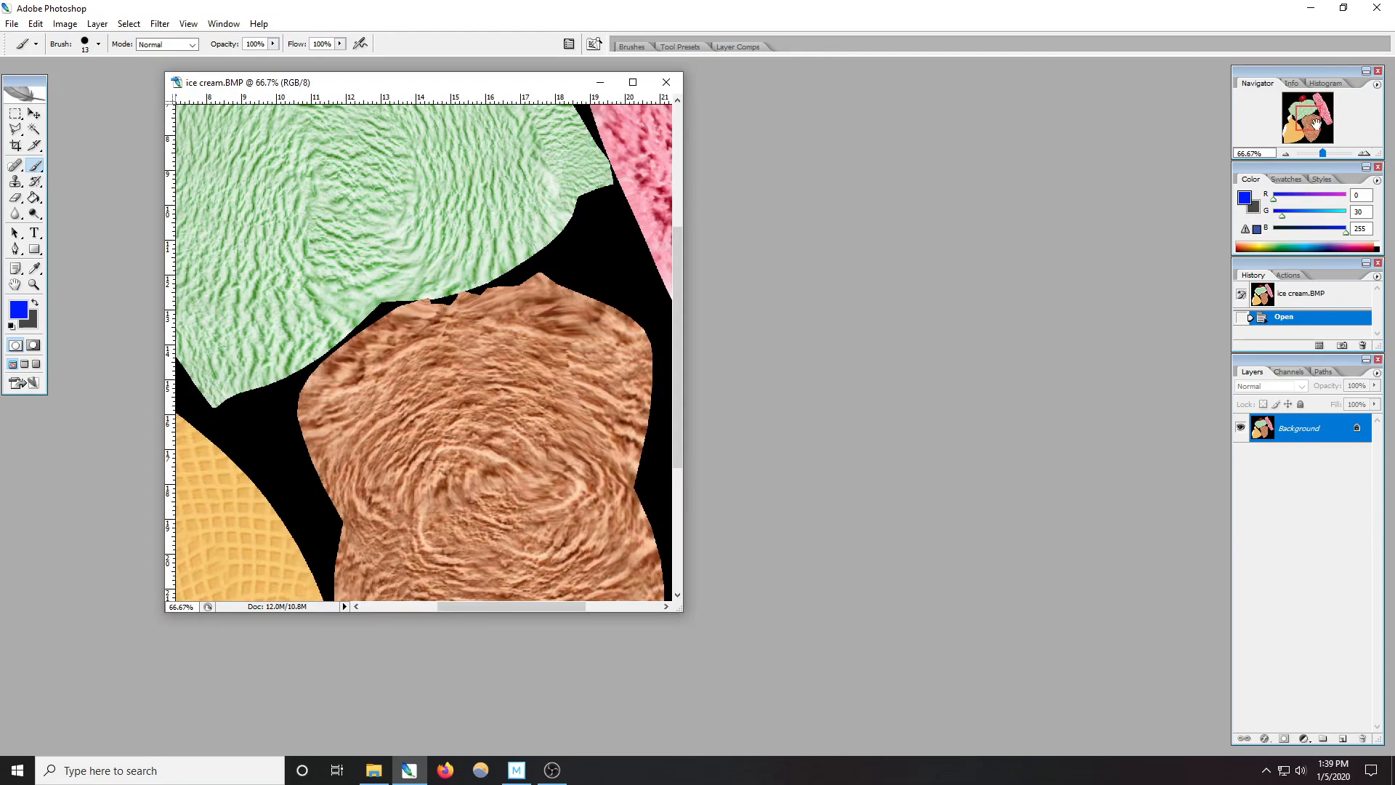
{"action": "left_click_drag", "start_coordinate": [1316, 125], "coordinate": [1312, 120]}
{"action": "left_click_drag", "start_coordinate": [685, 613], "coordinate": [933, 717]}
{"action": "left_click_drag", "start_coordinate": [1310, 112], "coordinate": [1301, 108]}
{"action": "mouse_move", "coordinate": [388, 267]}
{"action": "left_mouse_down"}
{"action": "mouse_move", "coordinate": [350, 307]}
{"action": "mouse_move", "coordinate": [377, 351]}
{"action": "mouse_move", "coordinate": [321, 368]}
{"action": "left_mouse_up"}
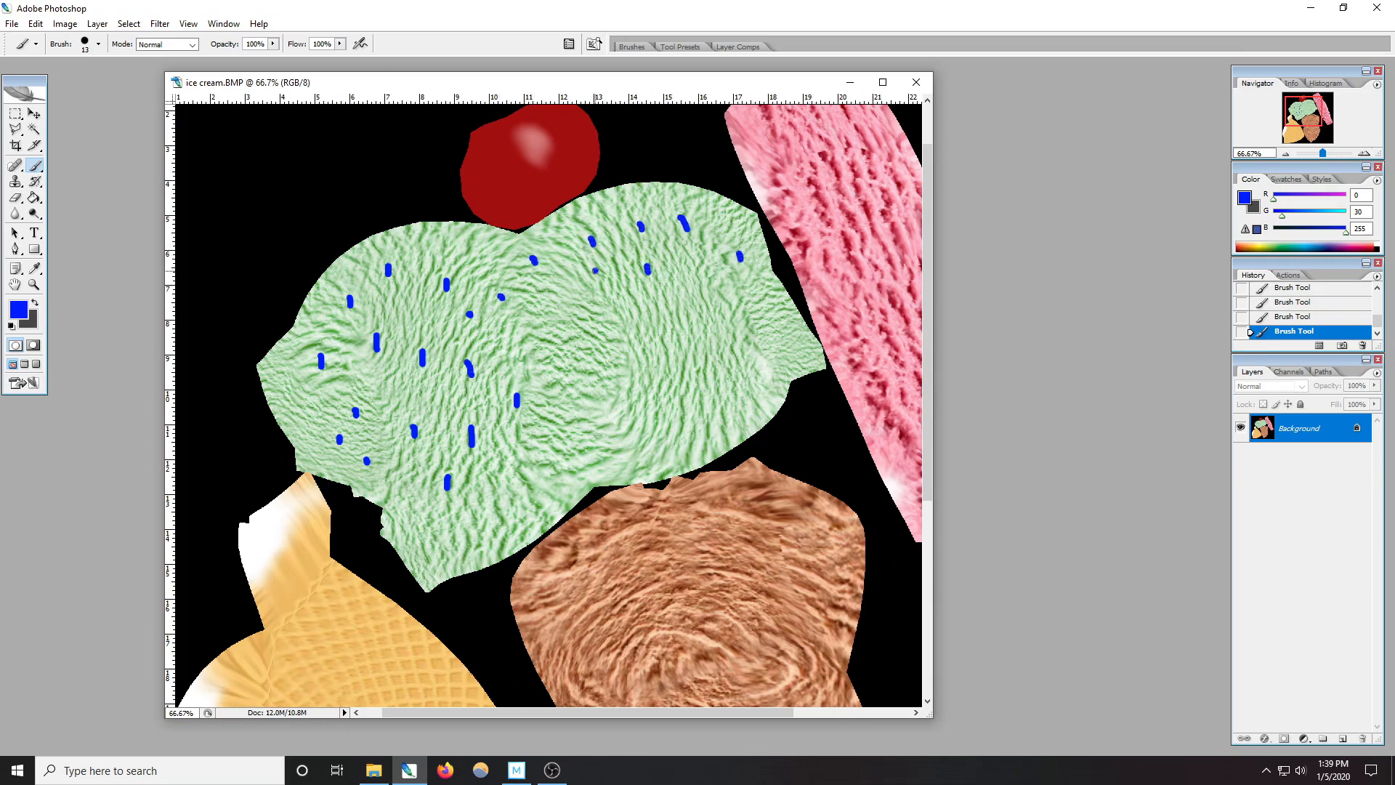
{"action": "mouse_move", "coordinate": [580, 324]}
{"action": "left_mouse_down"}
{"action": "mouse_move", "coordinate": [581, 342]}
{"action": "mouse_move", "coordinate": [536, 346]}
{"action": "left_mouse_up"}
{"action": "left_click_drag", "start_coordinate": [751, 365], "coordinate": [752, 389]}
{"action": "left_click_drag", "start_coordinate": [675, 301], "coordinate": [677, 307]}
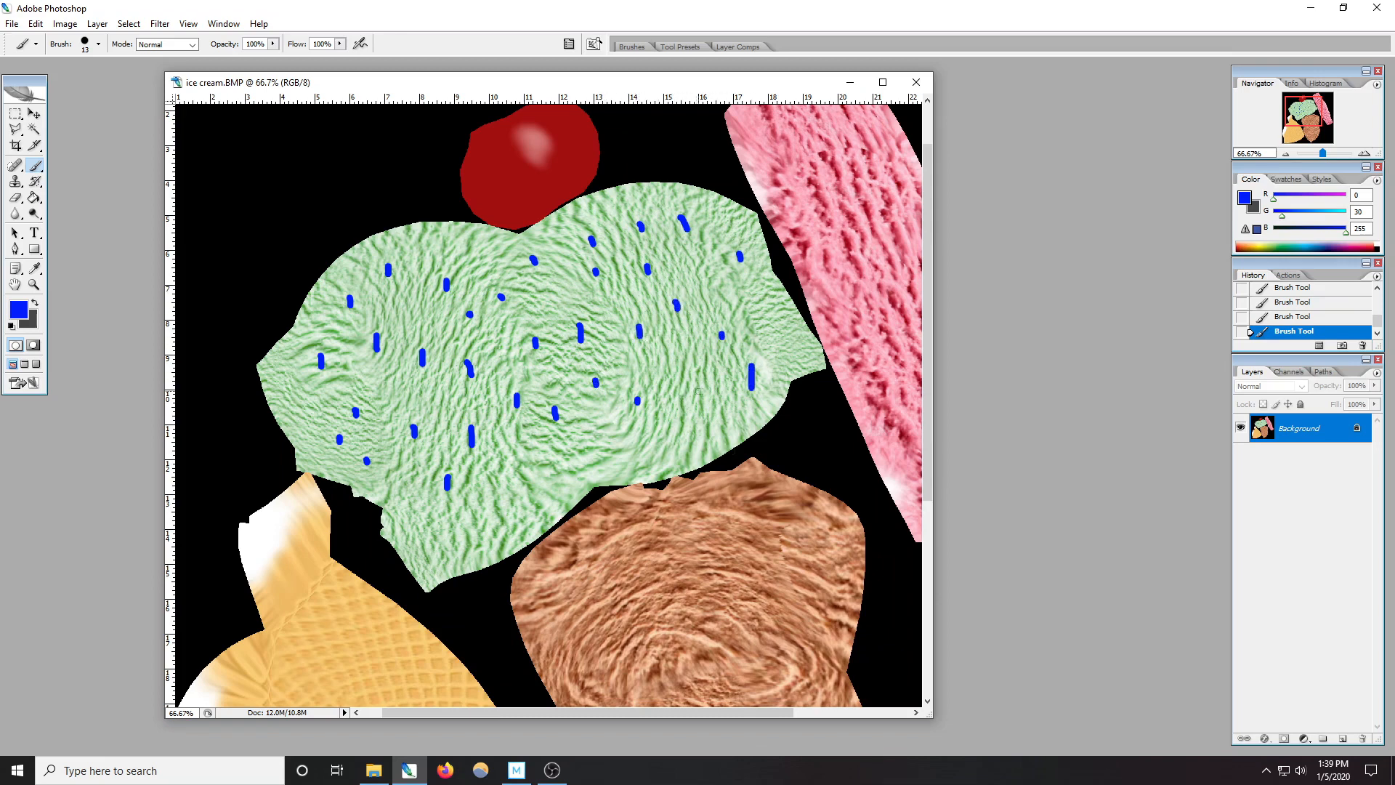
- Set the foreground color to yellow (252, 255, 11) and scatter short yellow sprinkles among the blue ones
{"action": "left_click", "coordinate": [18, 311]}
{"action": "left_click", "coordinate": [1050, 399]}
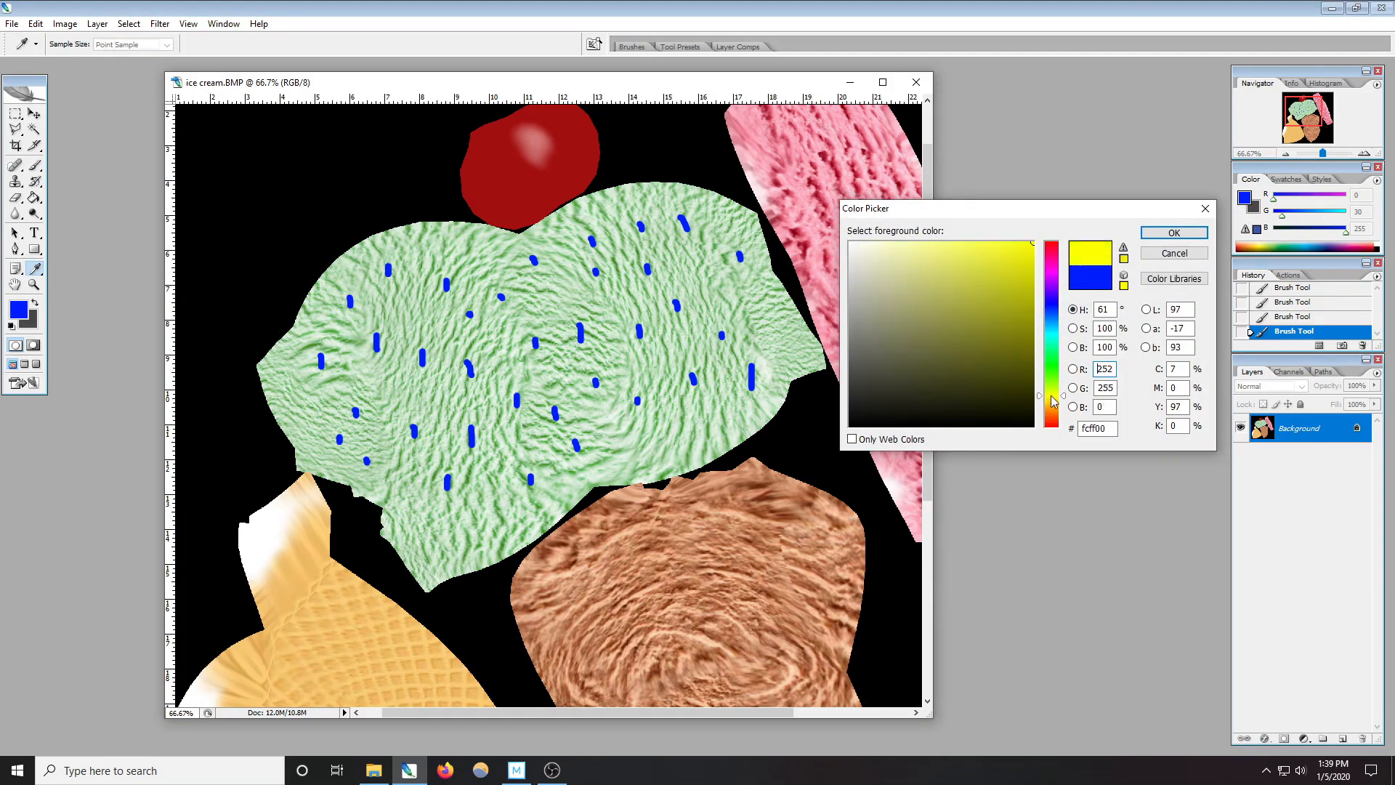
{"action": "left_click", "coordinate": [1027, 245]}
{"action": "left_click", "coordinate": [1175, 232]}
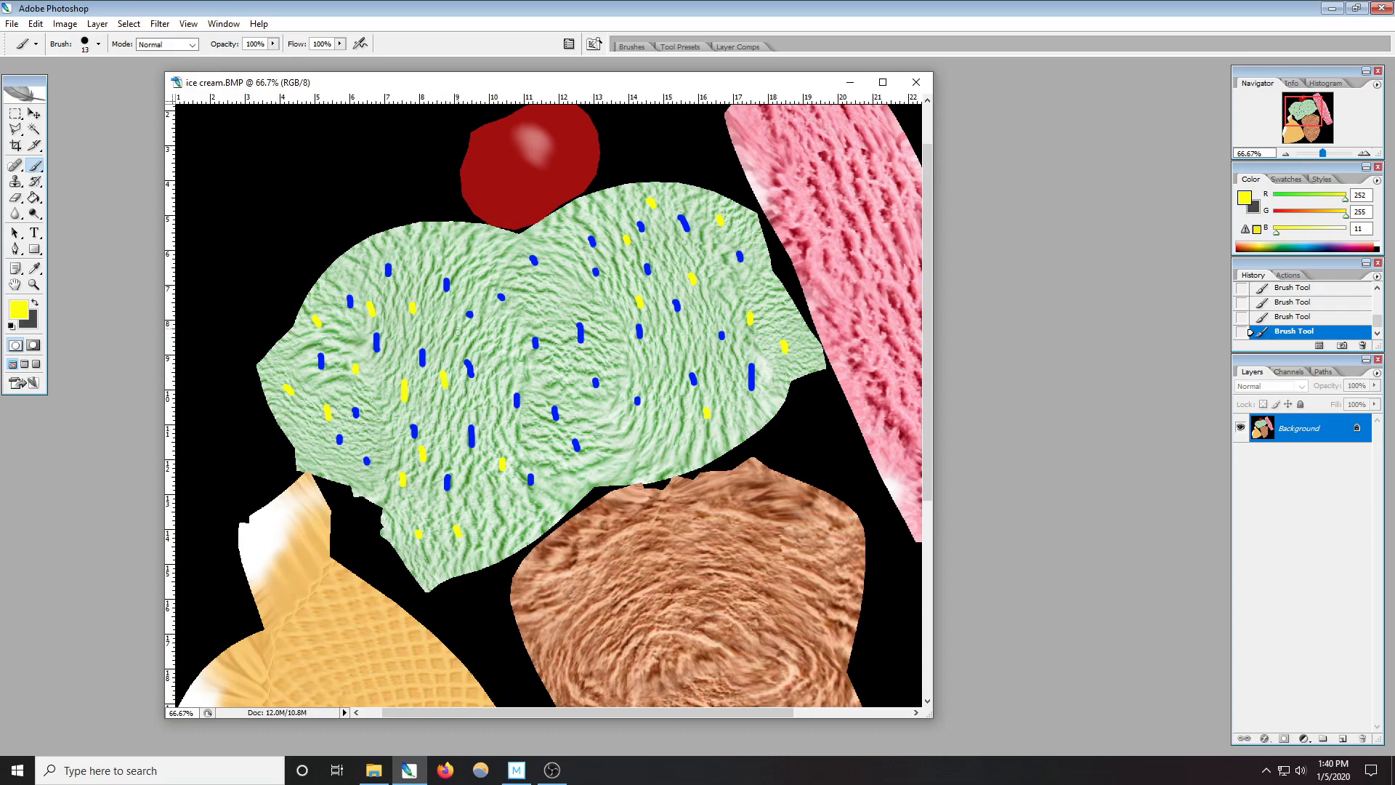
- Set the foreground color to red (255, 11, 11) and scatter short red sprinkles across the mint green area of the texture
{"action": "left_click", "coordinate": [19, 310]}
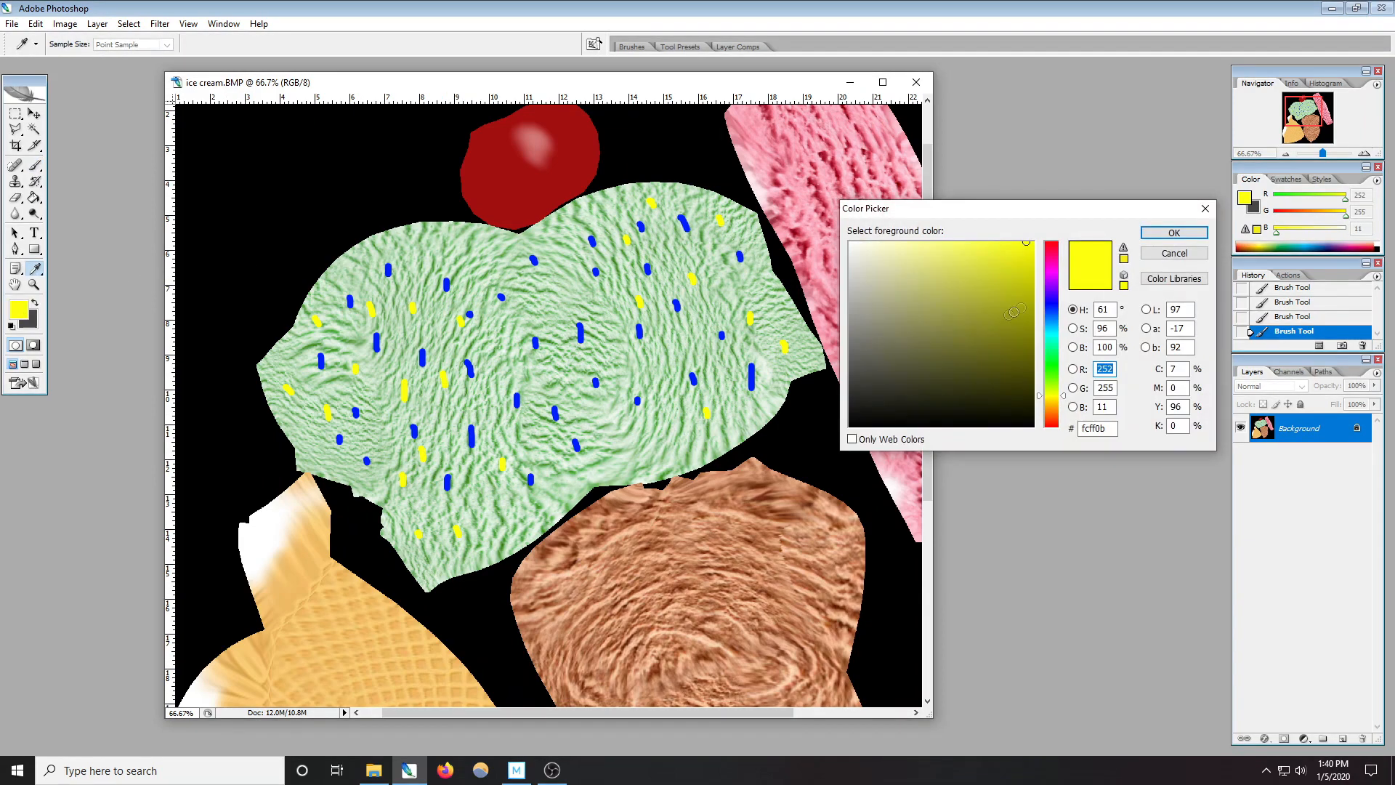
{"action": "left_click", "coordinate": [1051, 243]}
{"action": "left_click", "coordinate": [1174, 233]}
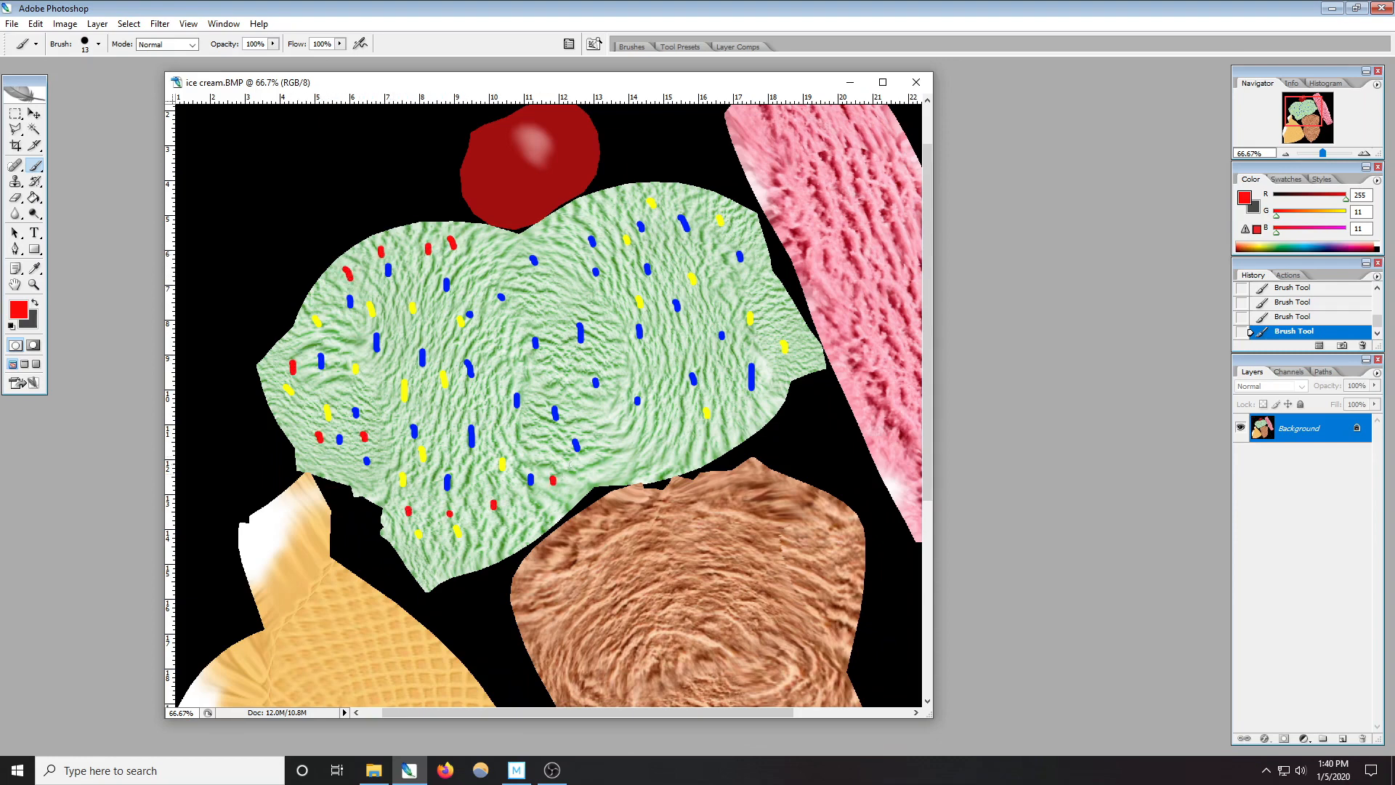
{"action": "left_click", "coordinate": [547, 299]}
{"action": "left_click_drag", "start_coordinate": [503, 296], "coordinate": [504, 335]}
{"action": "key", "text": "ctrl+z"}
{"action": "left_click_drag", "start_coordinate": [710, 319], "coordinate": [711, 329]}
{"action": "left_click_drag", "start_coordinate": [670, 356], "coordinate": [670, 383]}
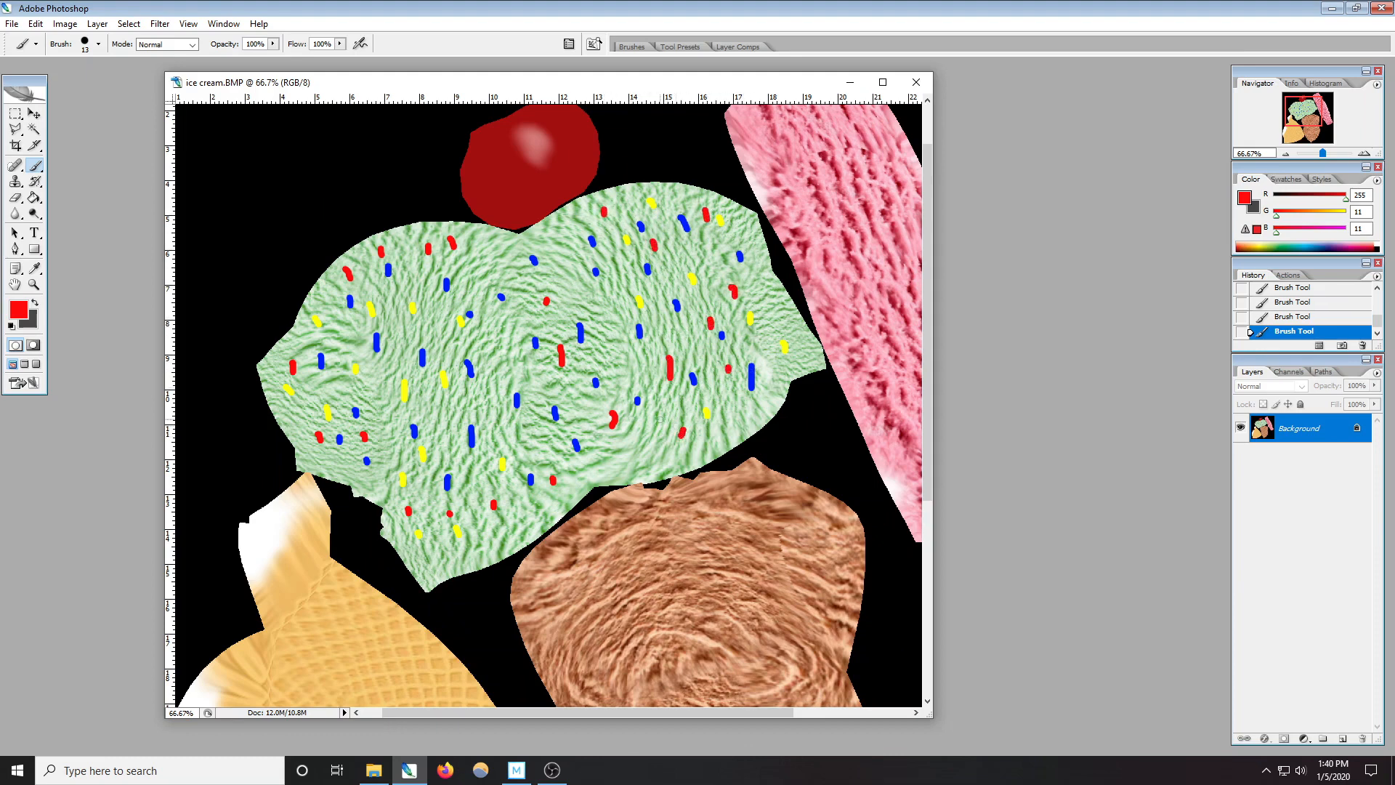
- Save the painted texture over ice cream.BMP as a 24-bit Windows bitmap and close Photoshop
{"action": "left_click", "coordinate": [35, 232]}
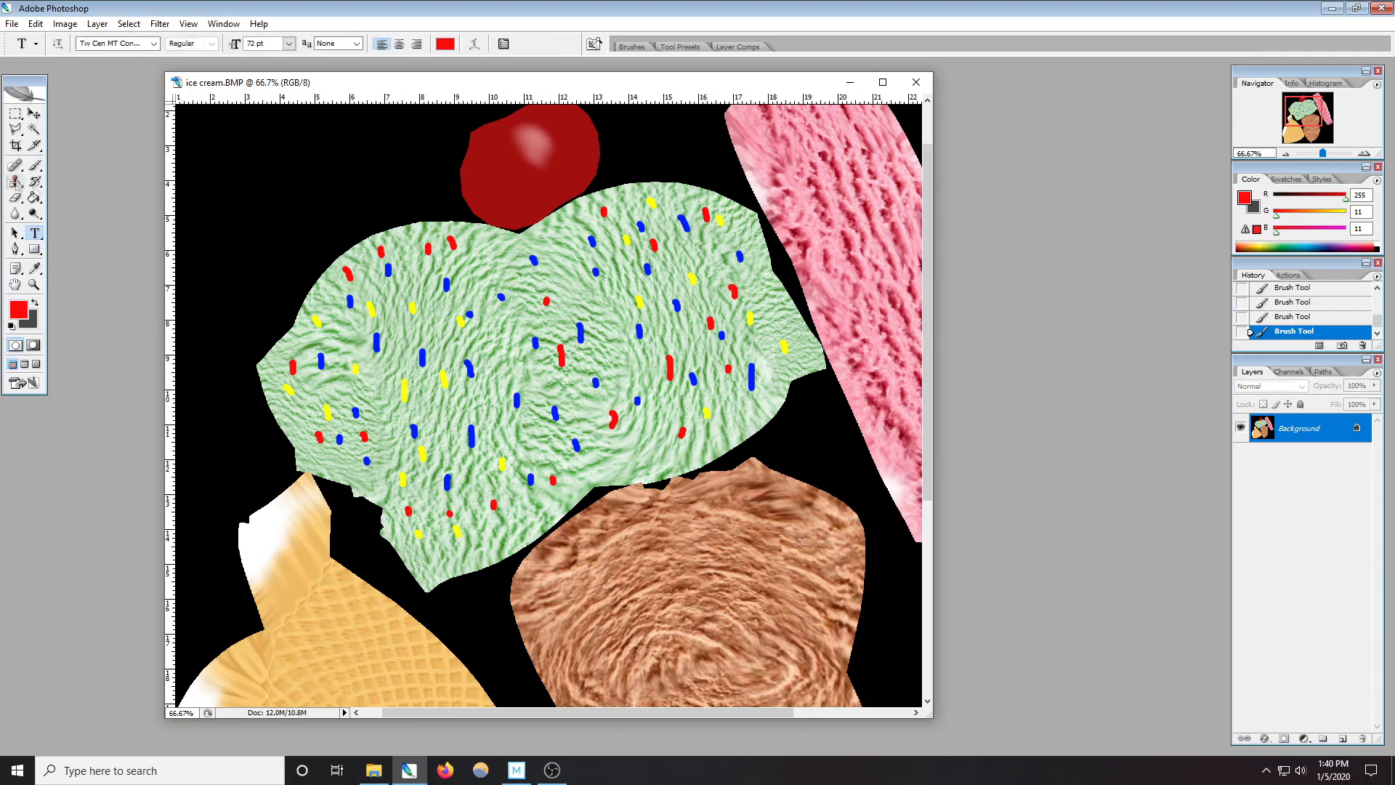
{"action": "left_click", "coordinate": [12, 23]}
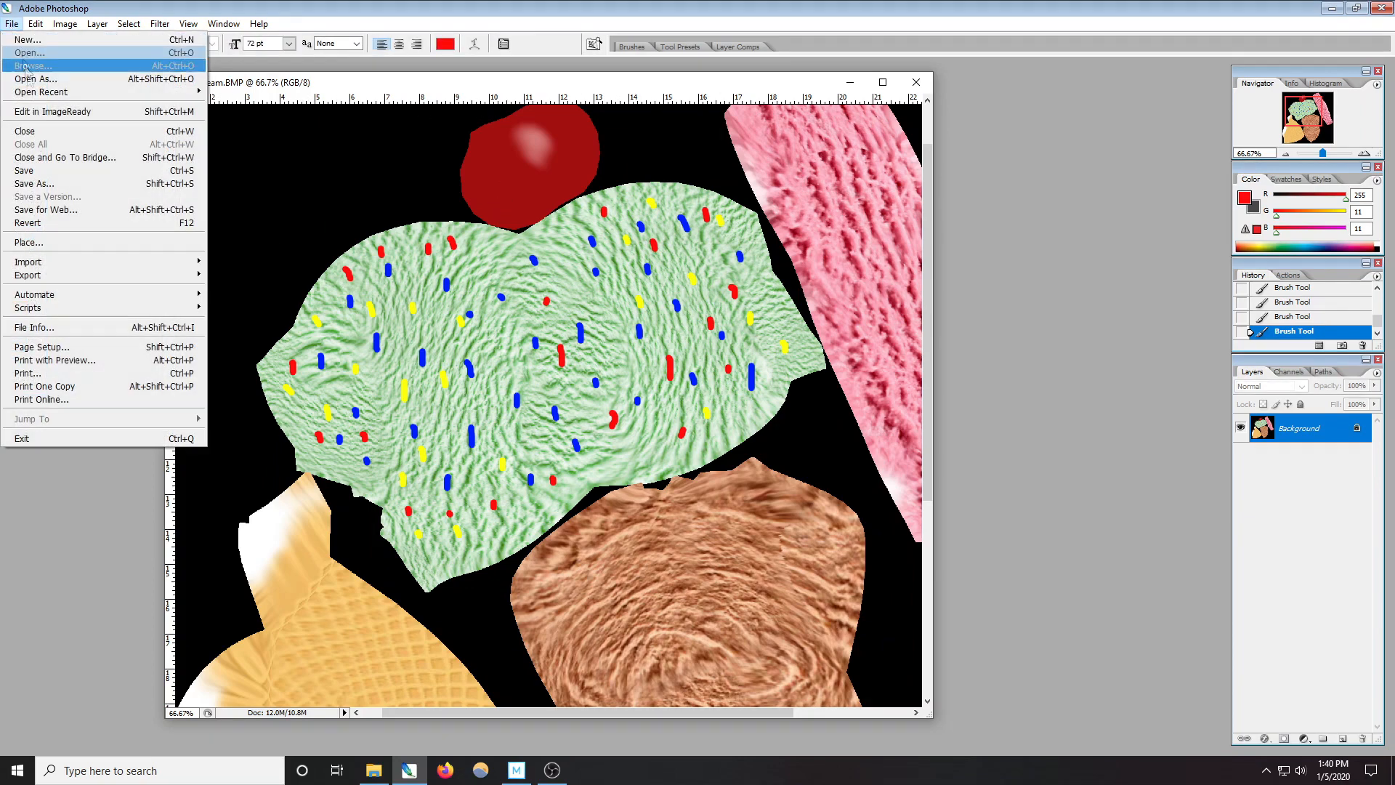
{"action": "left_click", "coordinate": [42, 176]}
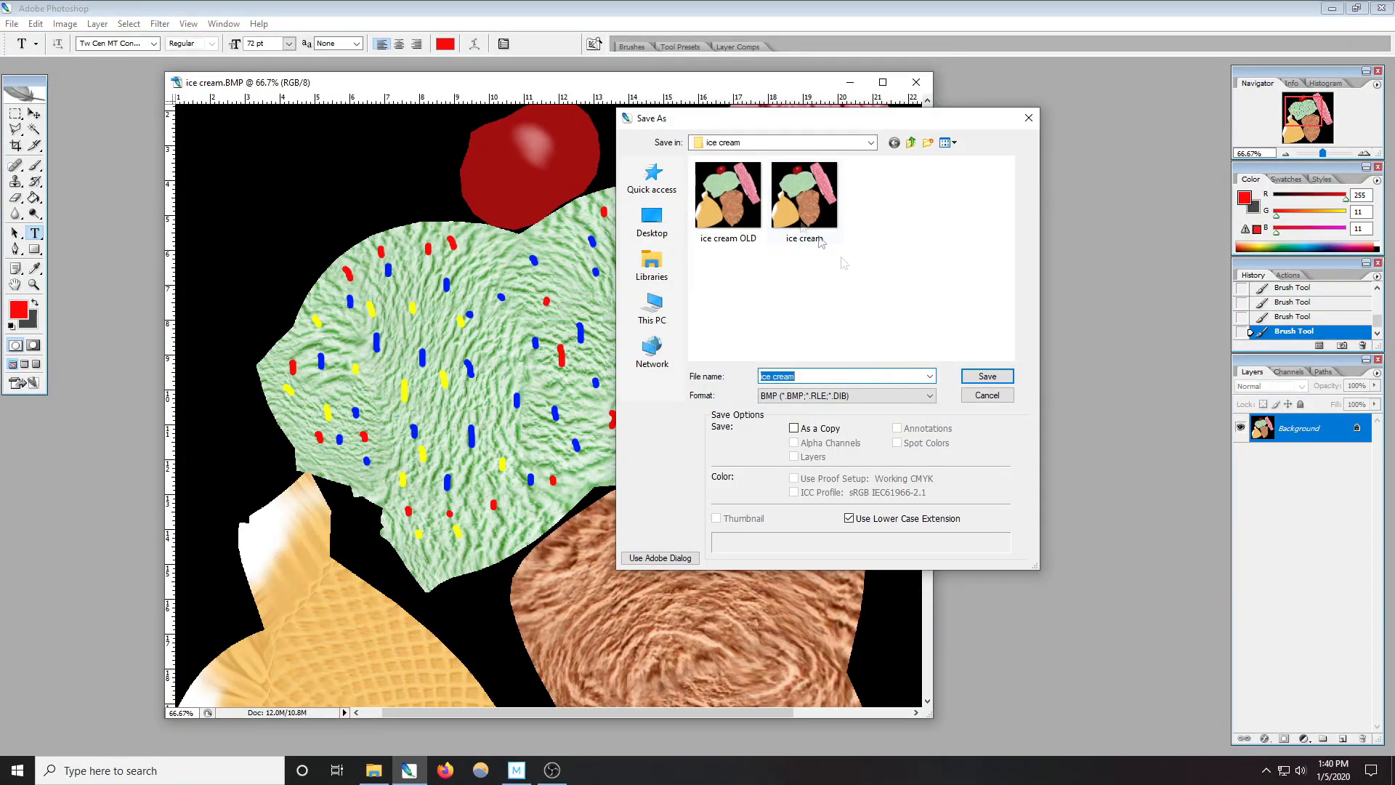
{"action": "left_click", "coordinate": [974, 375]}
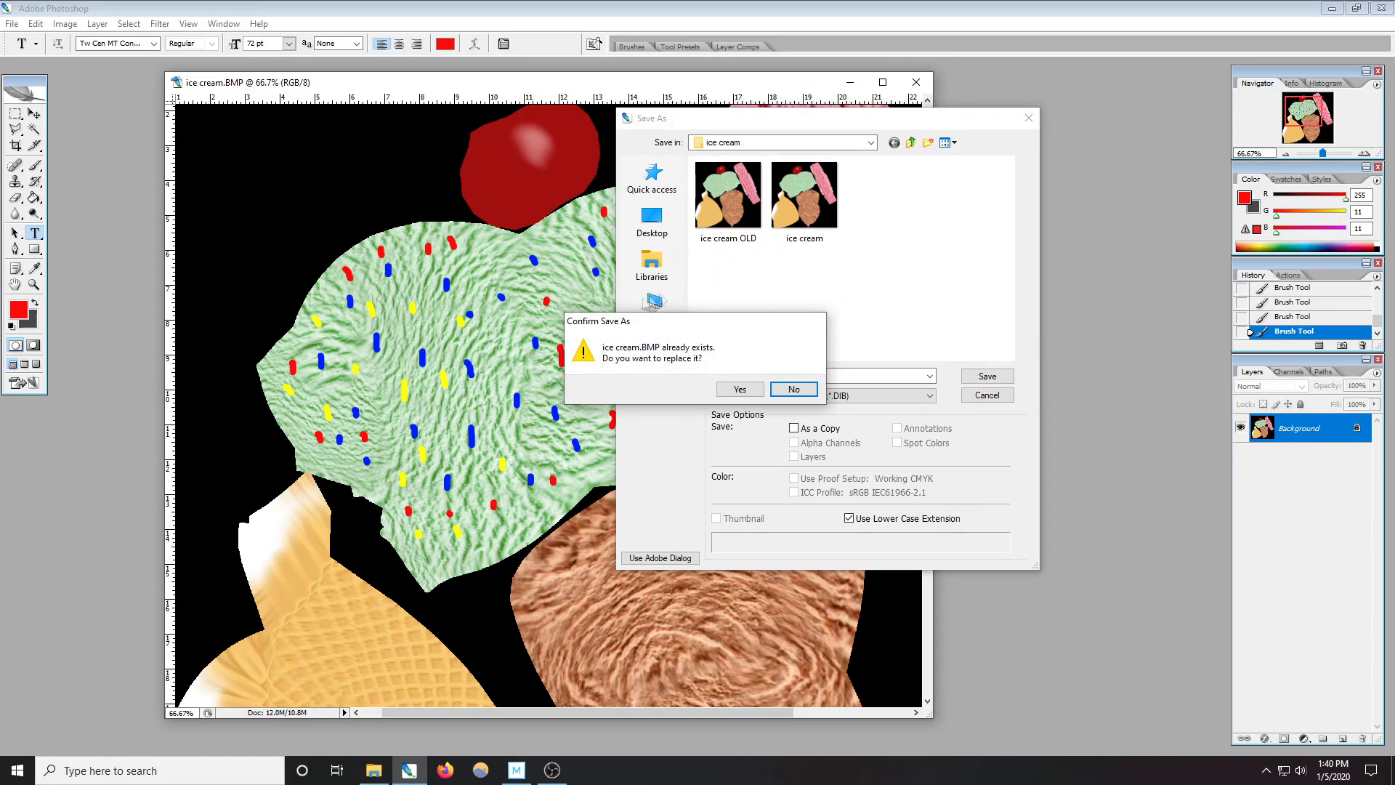
{"action": "left_click", "coordinate": [738, 391]}
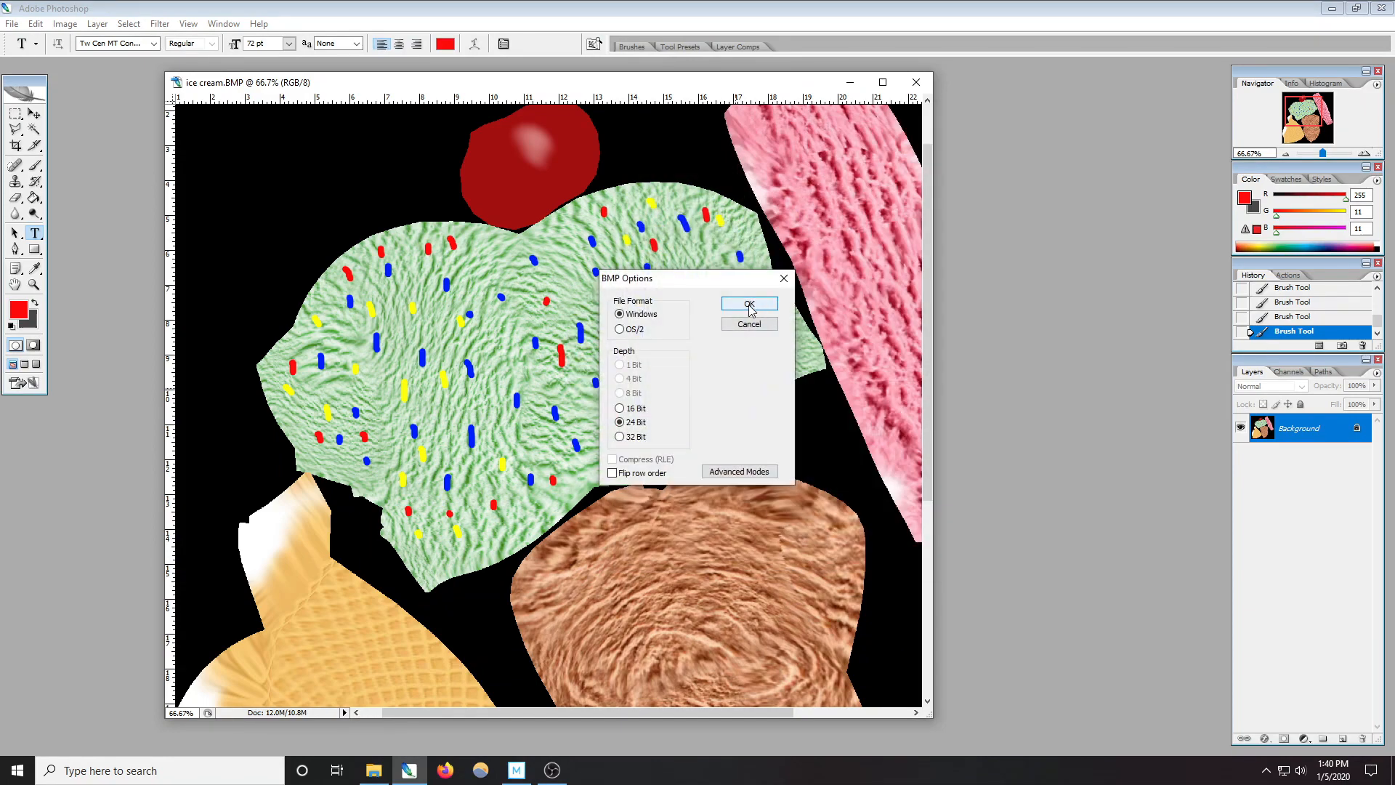
{"action": "left_click", "coordinate": [750, 305]}
{"action": "left_click", "coordinate": [1380, 8]}
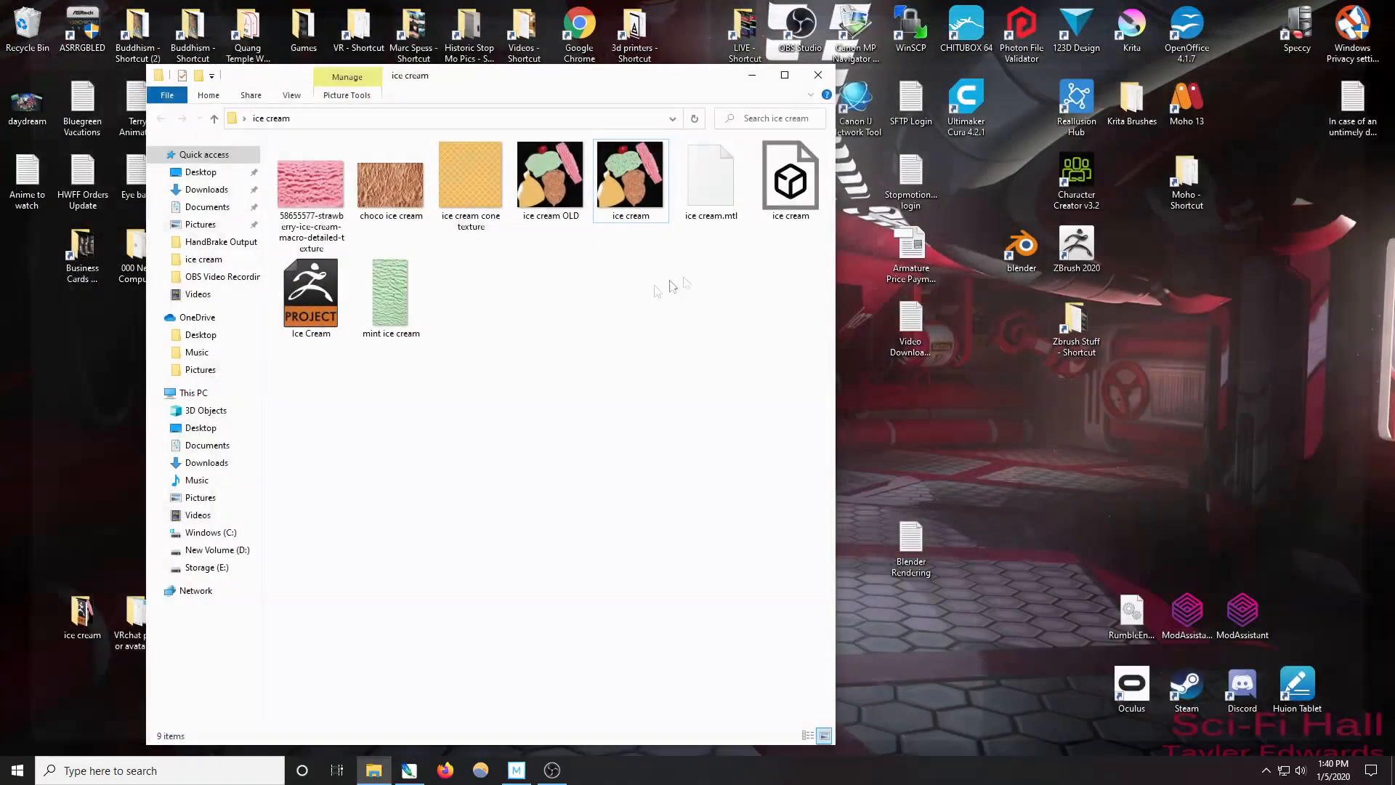
- Open the ice cream OBJ from the ice cream folder in 3D Viewer and check which texture the model shows
{"action": "left_click", "coordinate": [804, 186]}
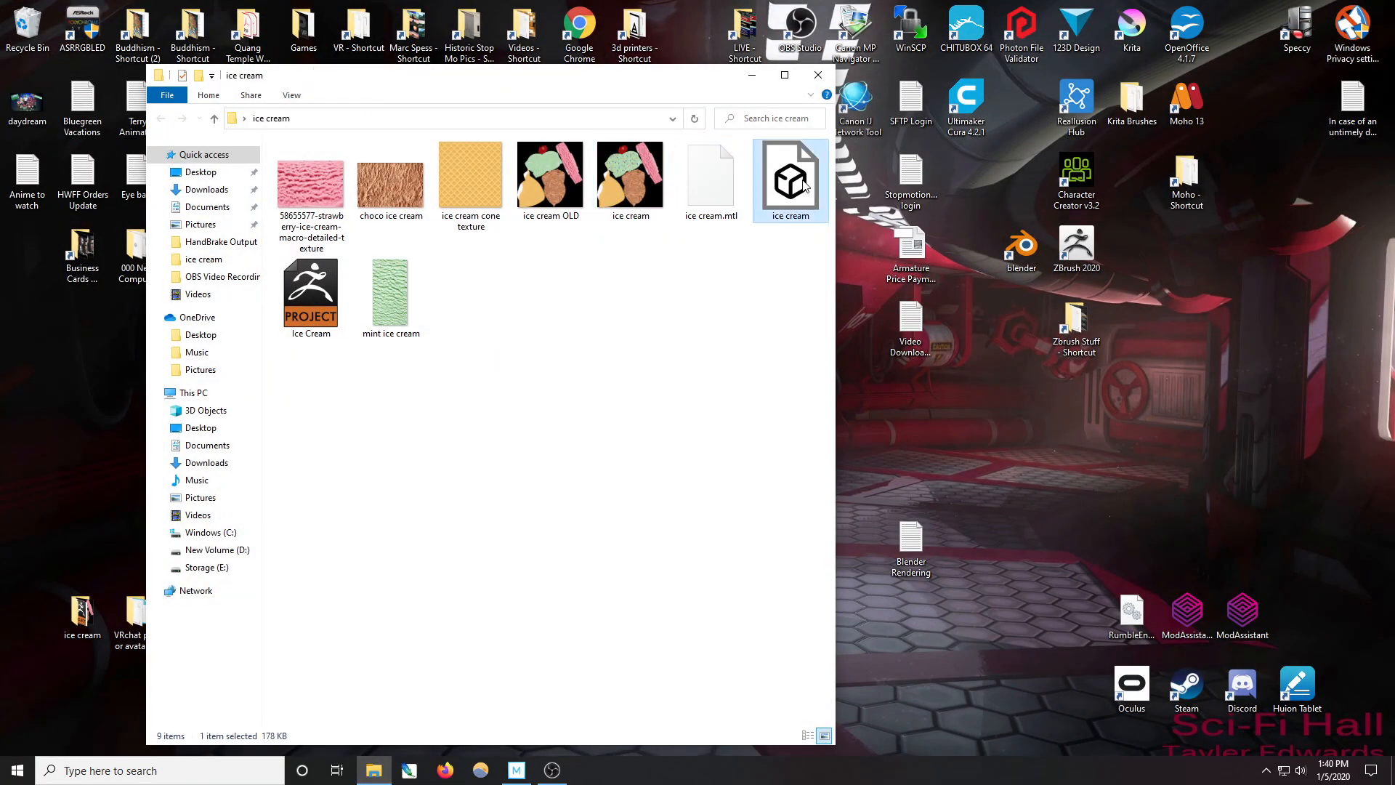
{"action": "double_click", "coordinate": [804, 186]}
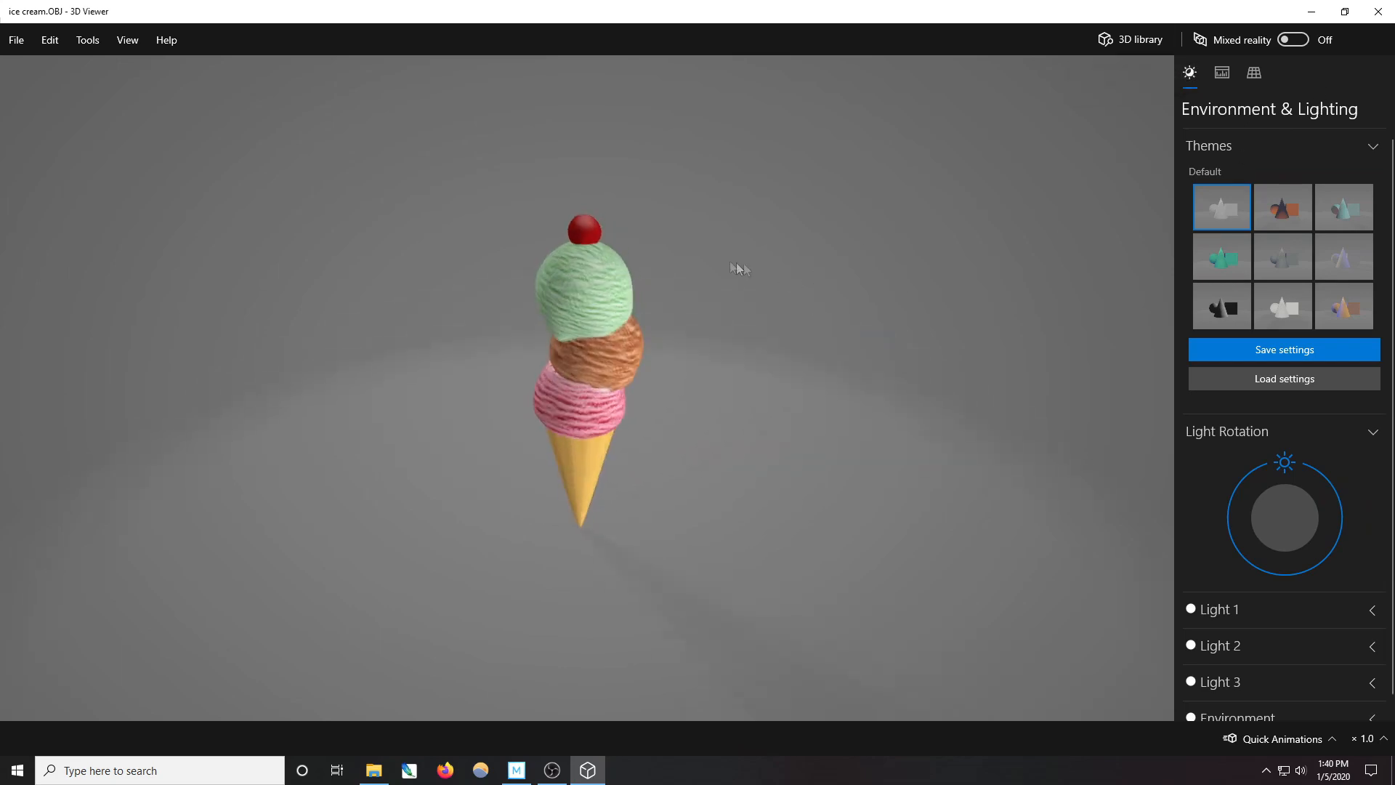
{"action": "left_click", "coordinate": [1378, 11]}
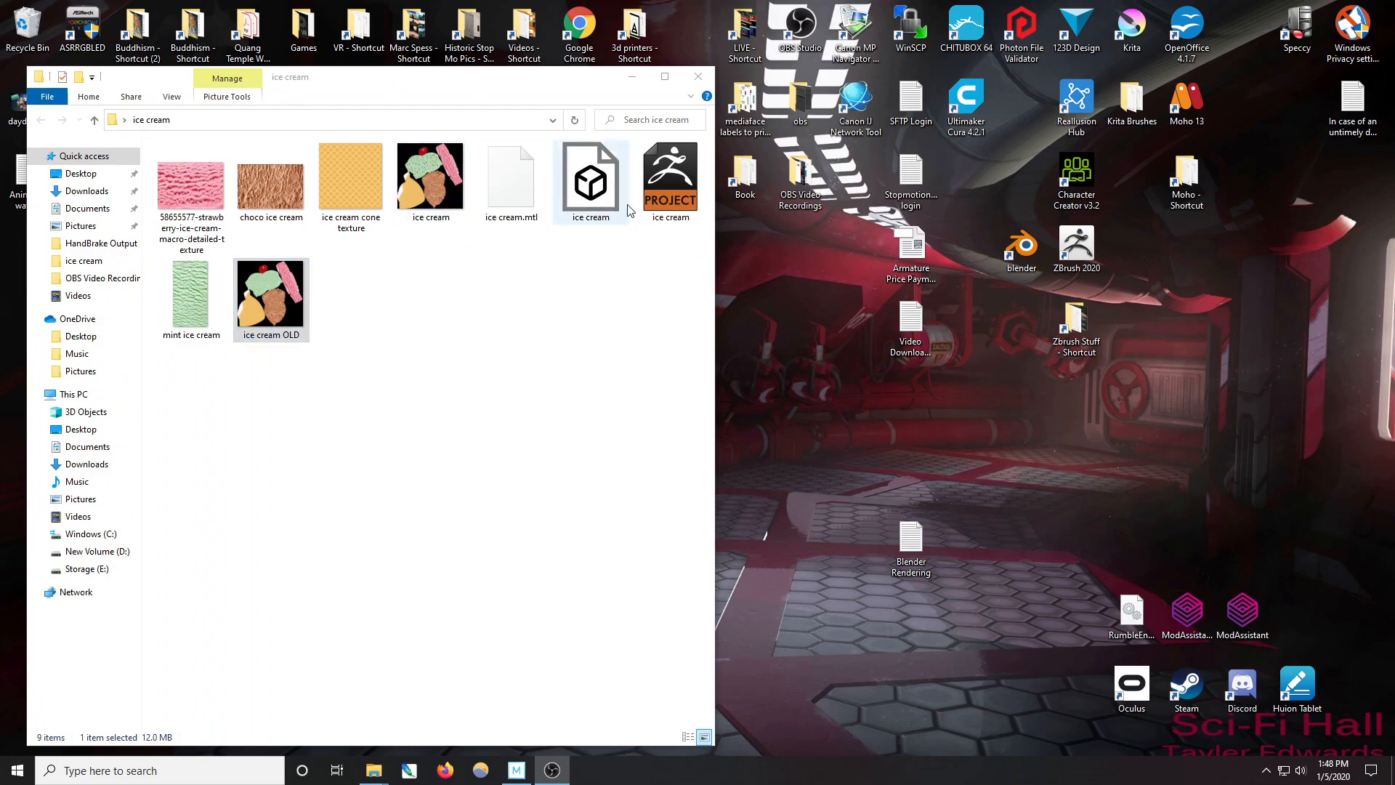
{"action": "double_click", "coordinate": [603, 189]}
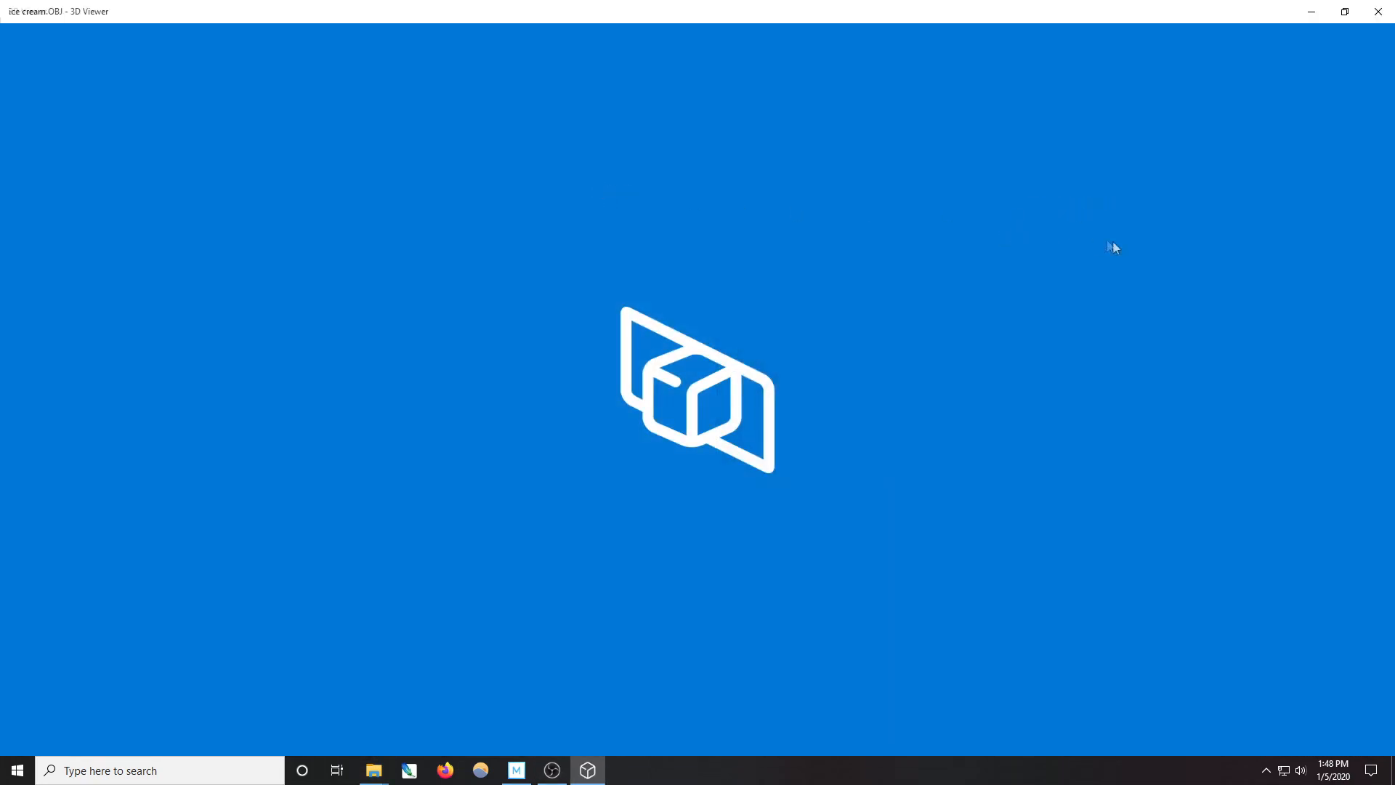
{"action": "scroll", "coordinate": [698, 291], "scroll_direction": "up", "scroll_amount": 5}
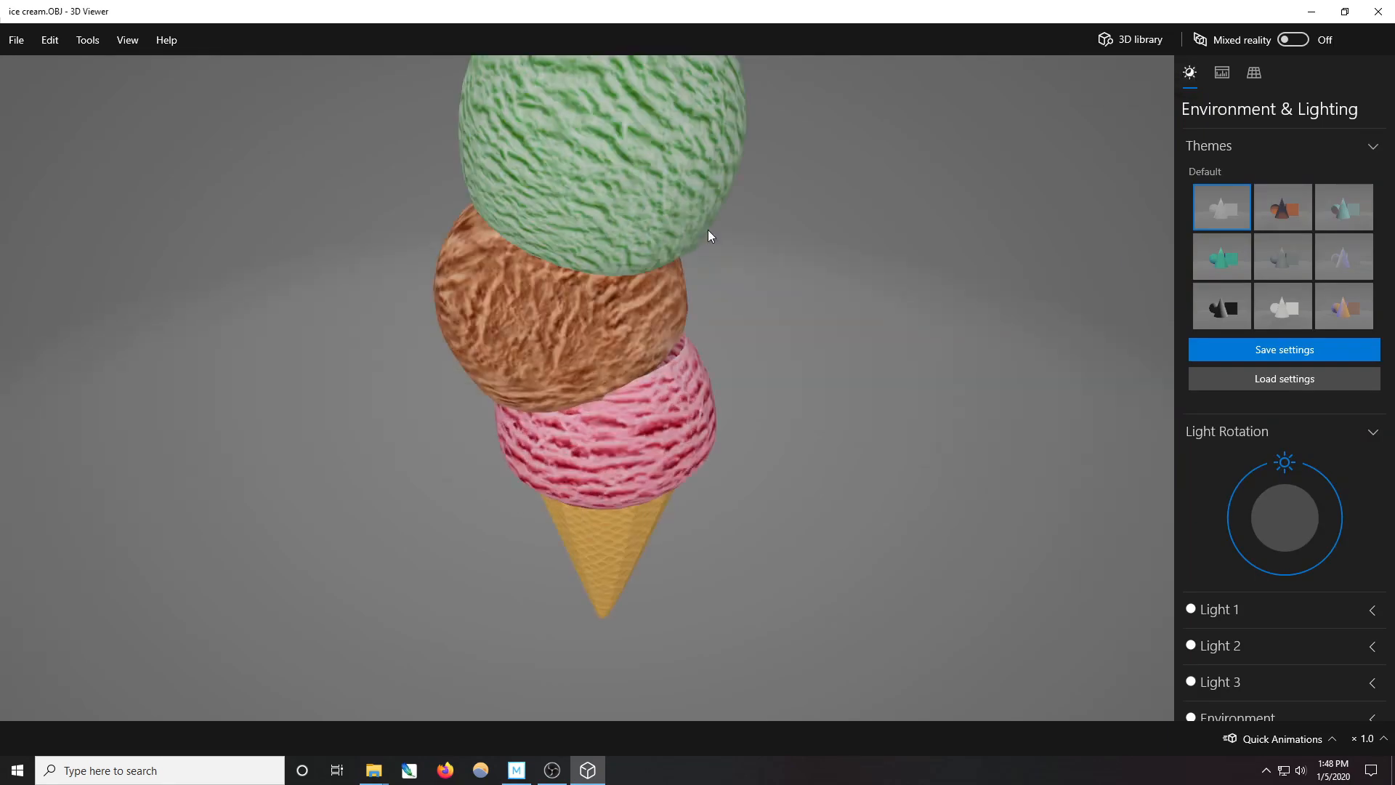
{"action": "scroll", "coordinate": [766, 255], "scroll_direction": "down", "scroll_amount": 5}
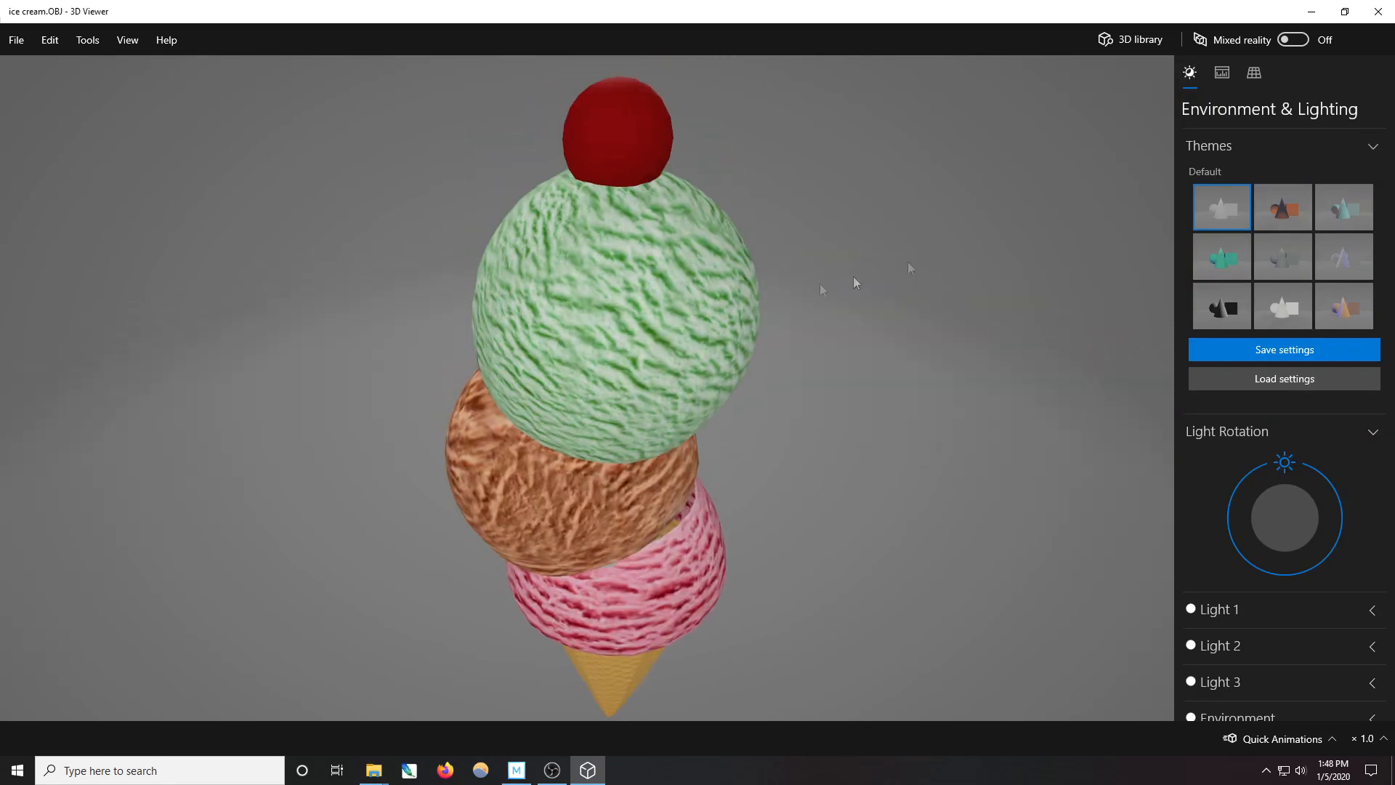
{"action": "left_click", "coordinate": [1378, 12]}
- Rename the ice cream OLD texture file in the ice cream folder as OLD ice cream
{"action": "right_click", "coordinate": [295, 295]}
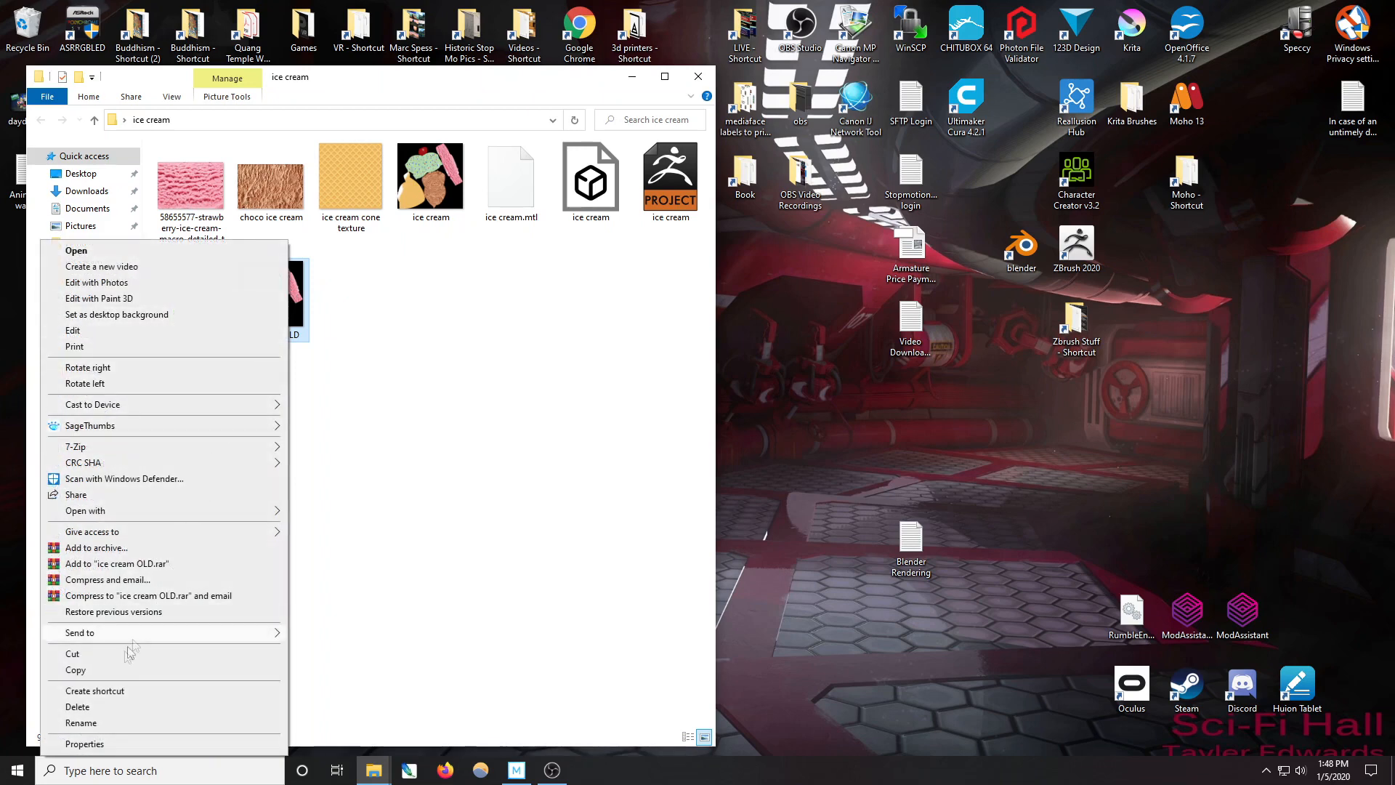
{"action": "left_click", "coordinate": [92, 726]}
{"action": "type", "text": "O"}
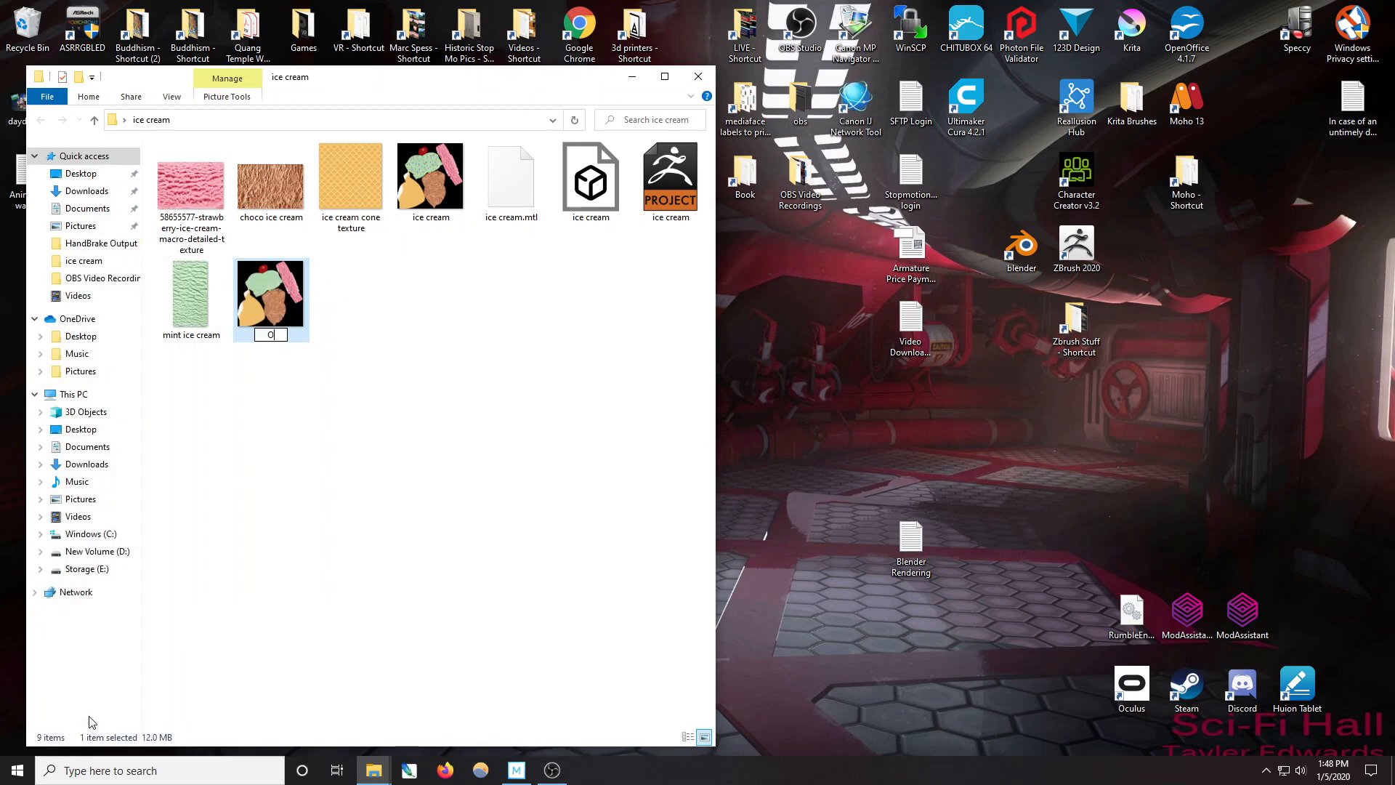
{"action": "type", "text": "LD ice cream"}
{"action": "key", "text": "Return"}
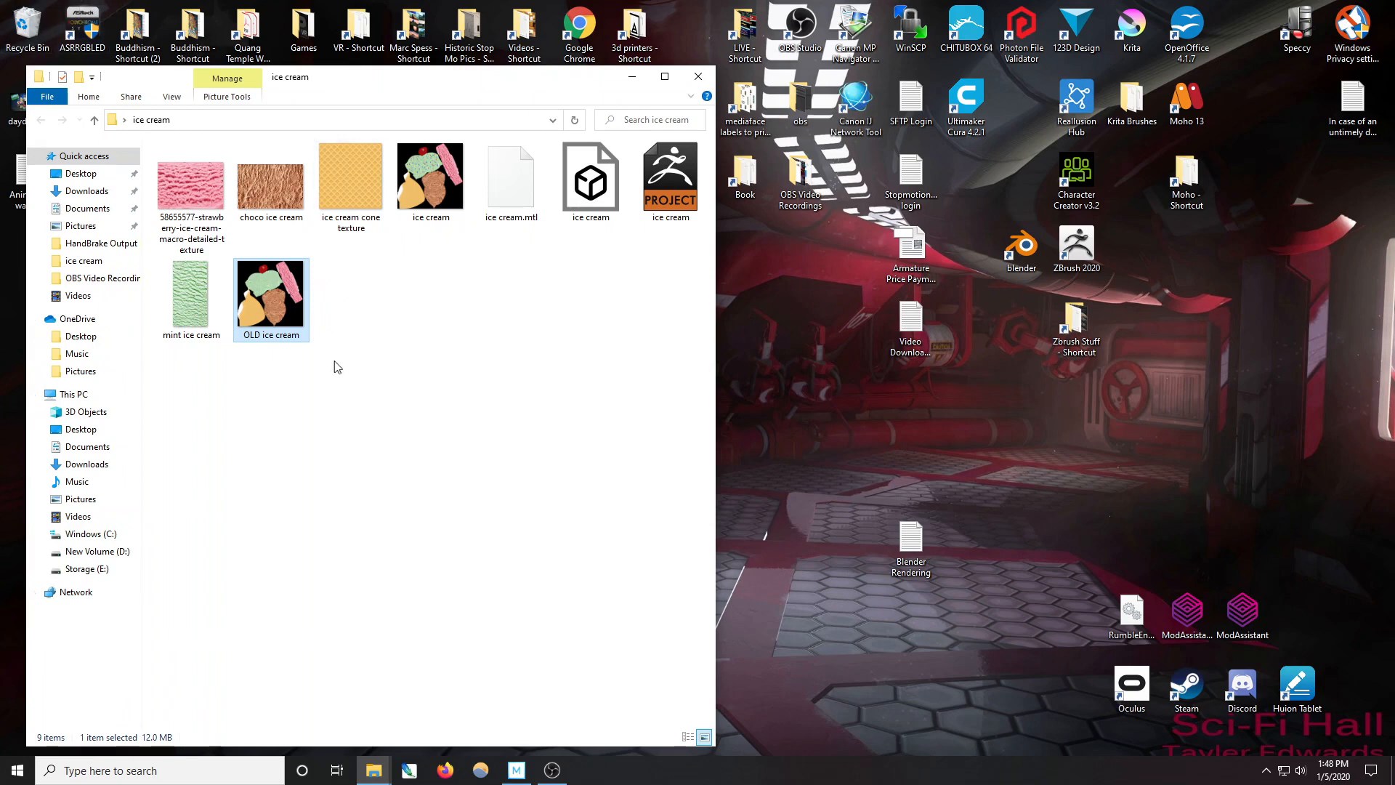
{"action": "left_click", "coordinate": [368, 311]}
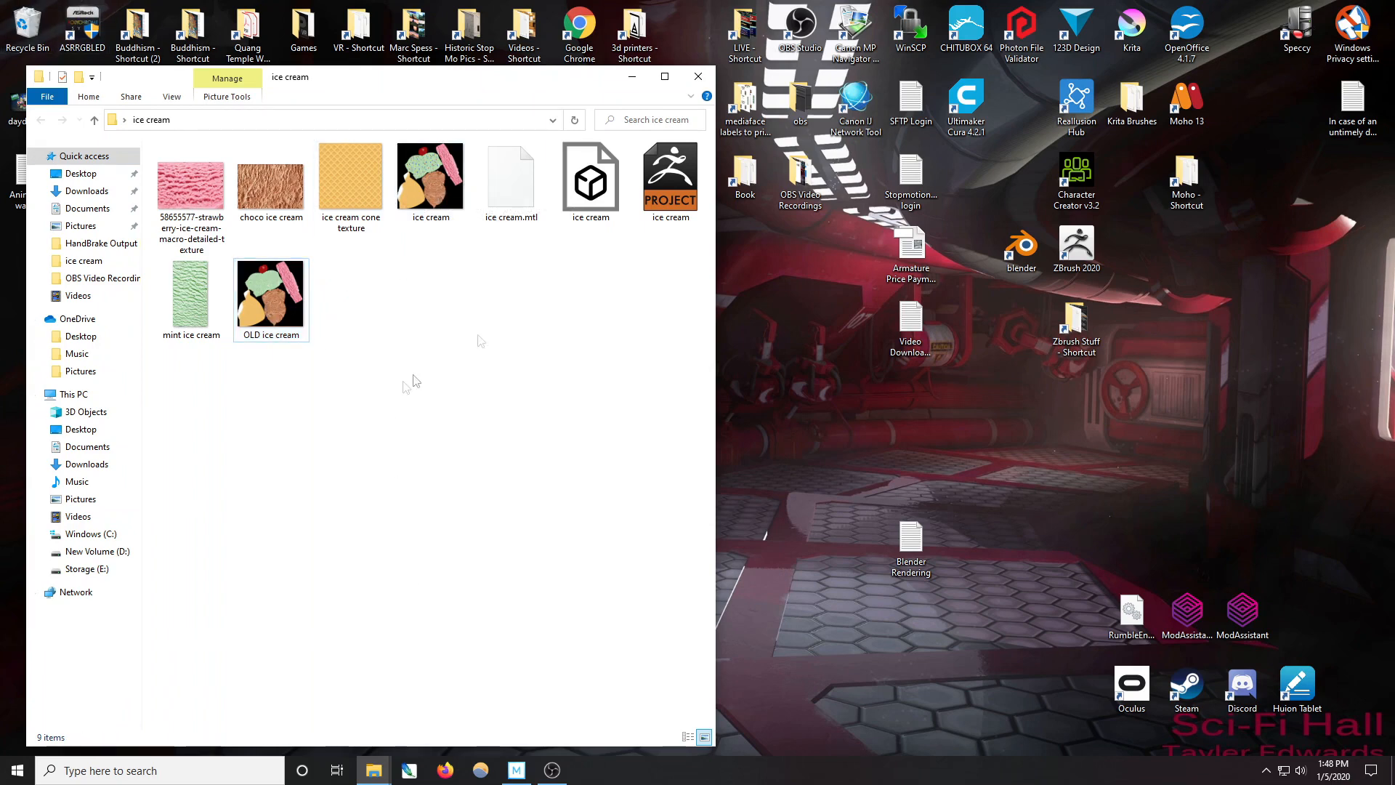
- Reopen the ice cream OBJ in 3D Viewer and inspect the sprinkles on the mint scoop from several angles
{"action": "double_click", "coordinate": [589, 176]}
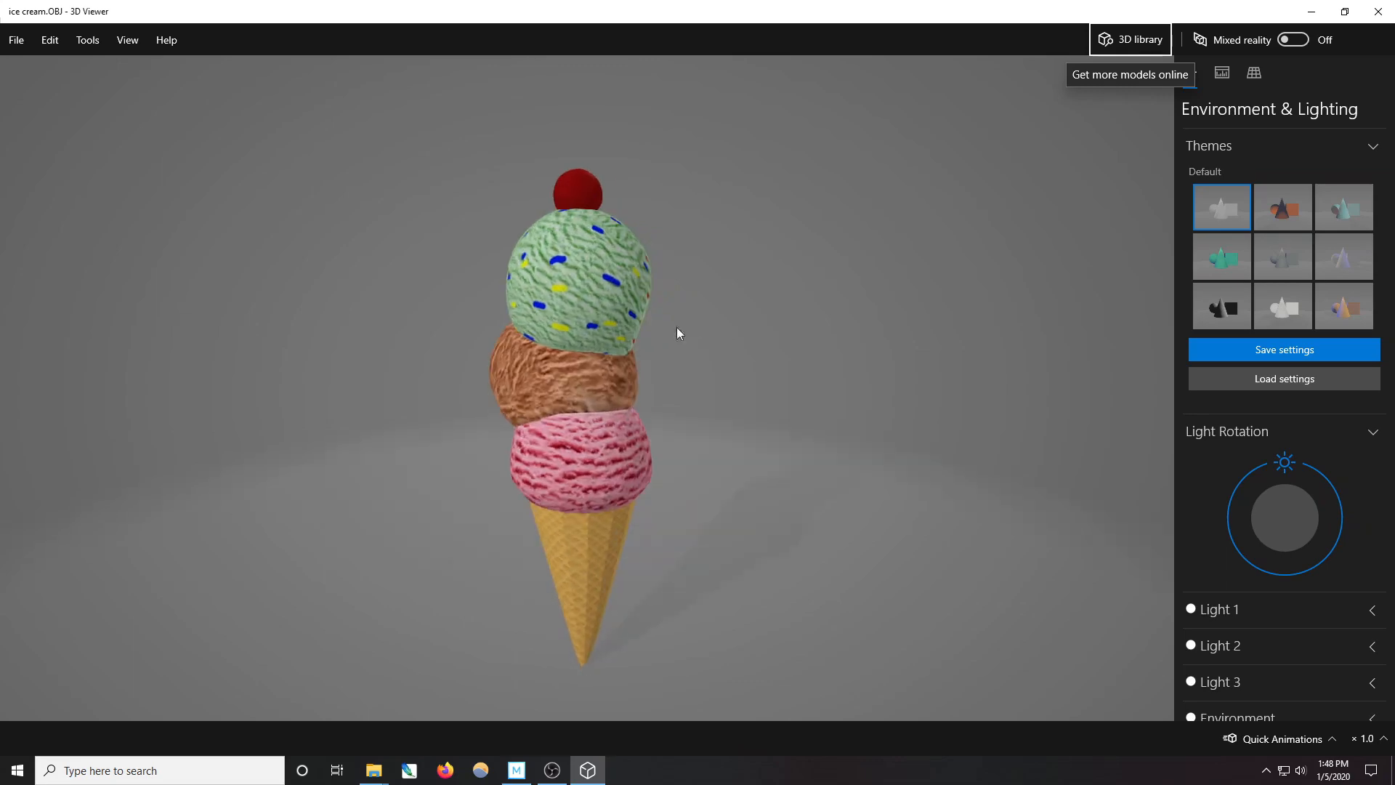
{"action": "scroll", "coordinate": [683, 320], "scroll_direction": "up", "scroll_amount": 3}
{"action": "left_click_drag", "start_coordinate": [766, 296], "coordinate": [818, 270]}
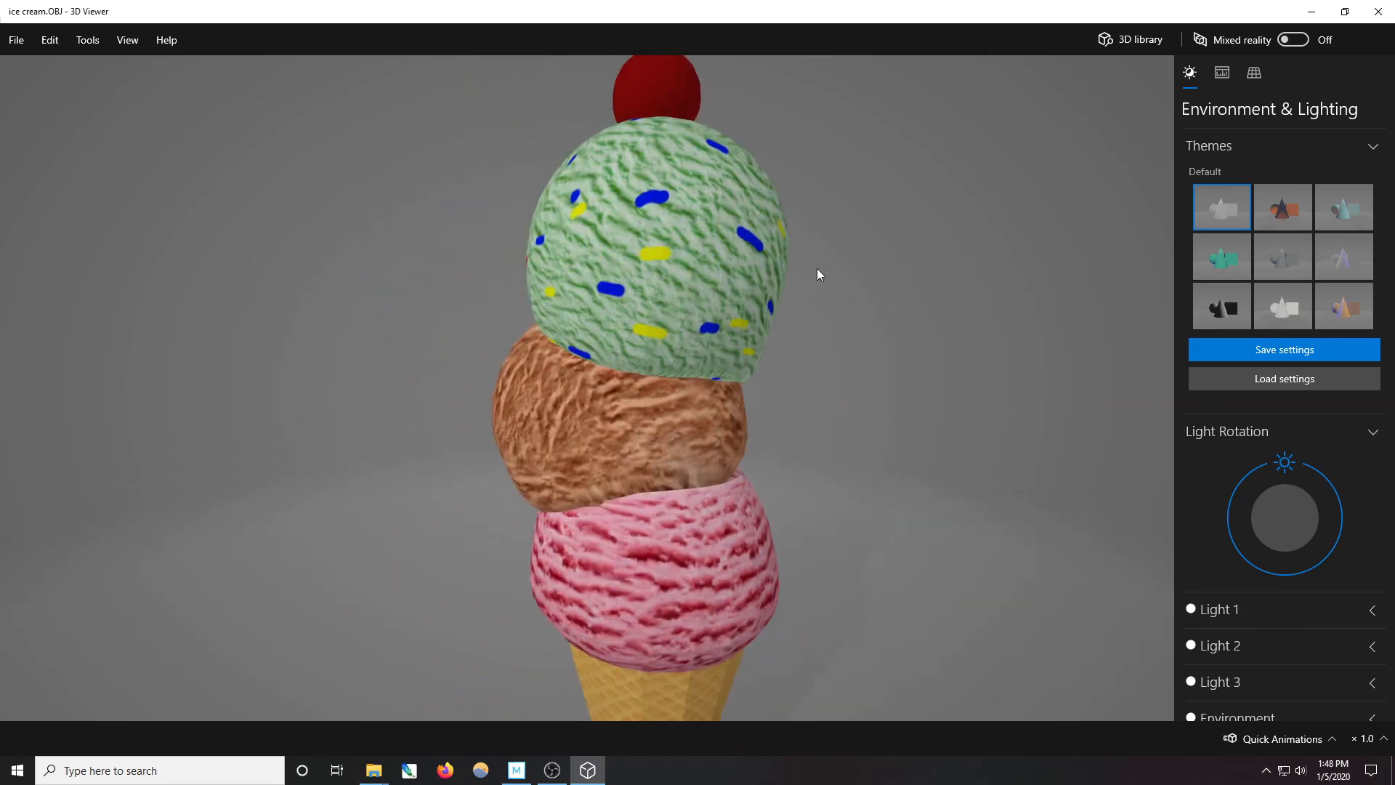
{"action": "scroll", "coordinate": [818, 269], "scroll_direction": "down", "scroll_amount": 3}
{"action": "left_click_drag", "start_coordinate": [776, 395], "coordinate": [569, 275]}
{"action": "left_click_drag", "start_coordinate": [725, 352], "coordinate": [857, 336]}
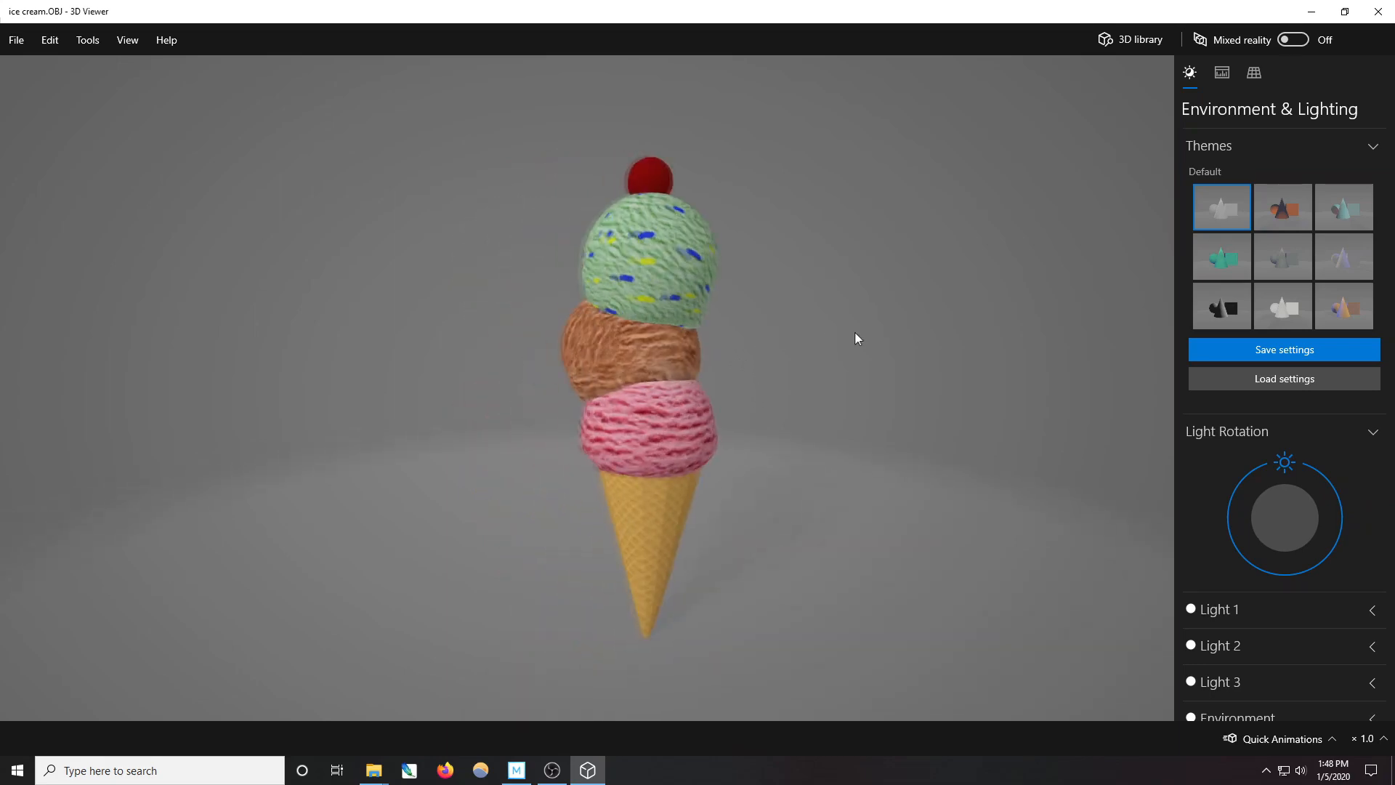
{"action": "scroll", "coordinate": [822, 276], "scroll_direction": "up", "scroll_amount": 5}
{"action": "scroll", "coordinate": [889, 288], "scroll_direction": "down", "scroll_amount": 3}
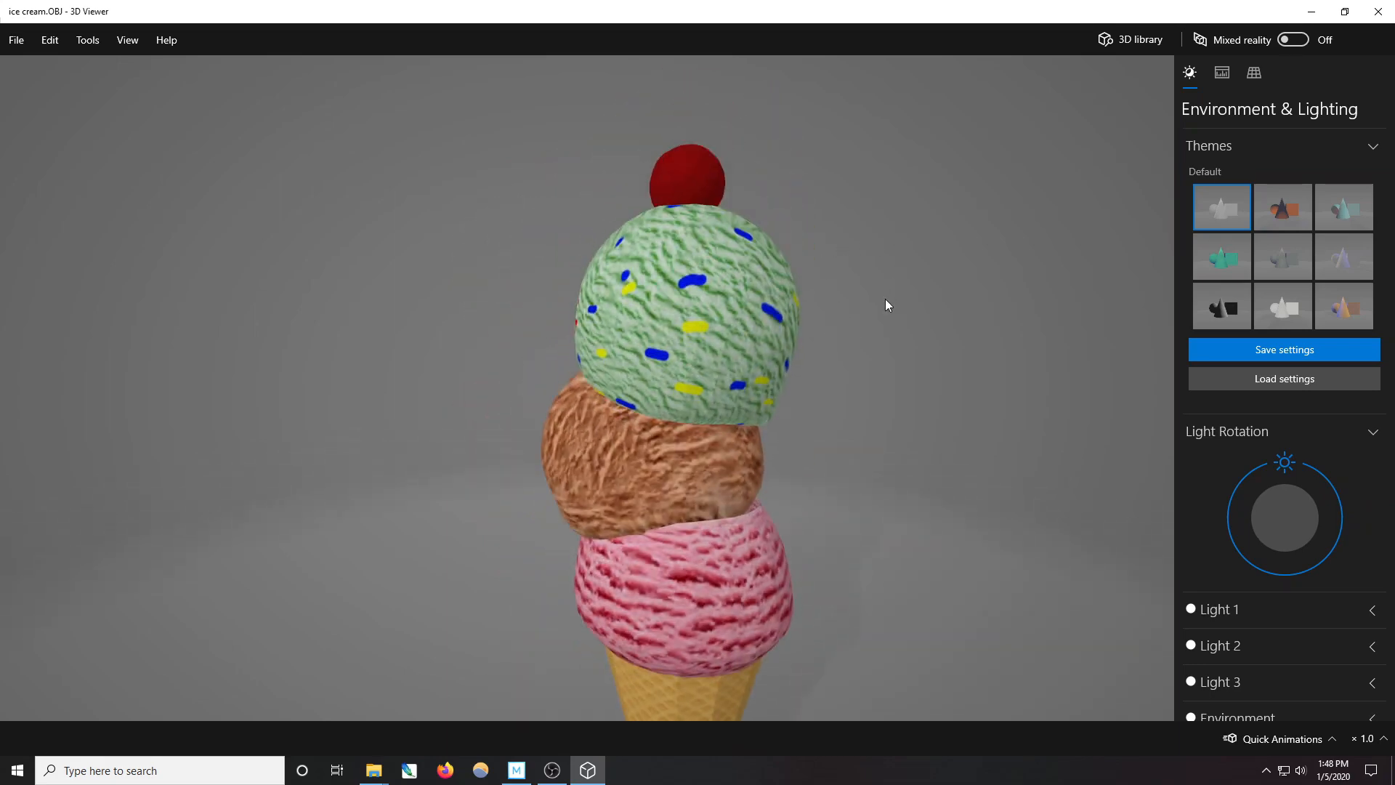
{"action": "left_click_drag", "start_coordinate": [903, 320], "coordinate": [810, 312]}
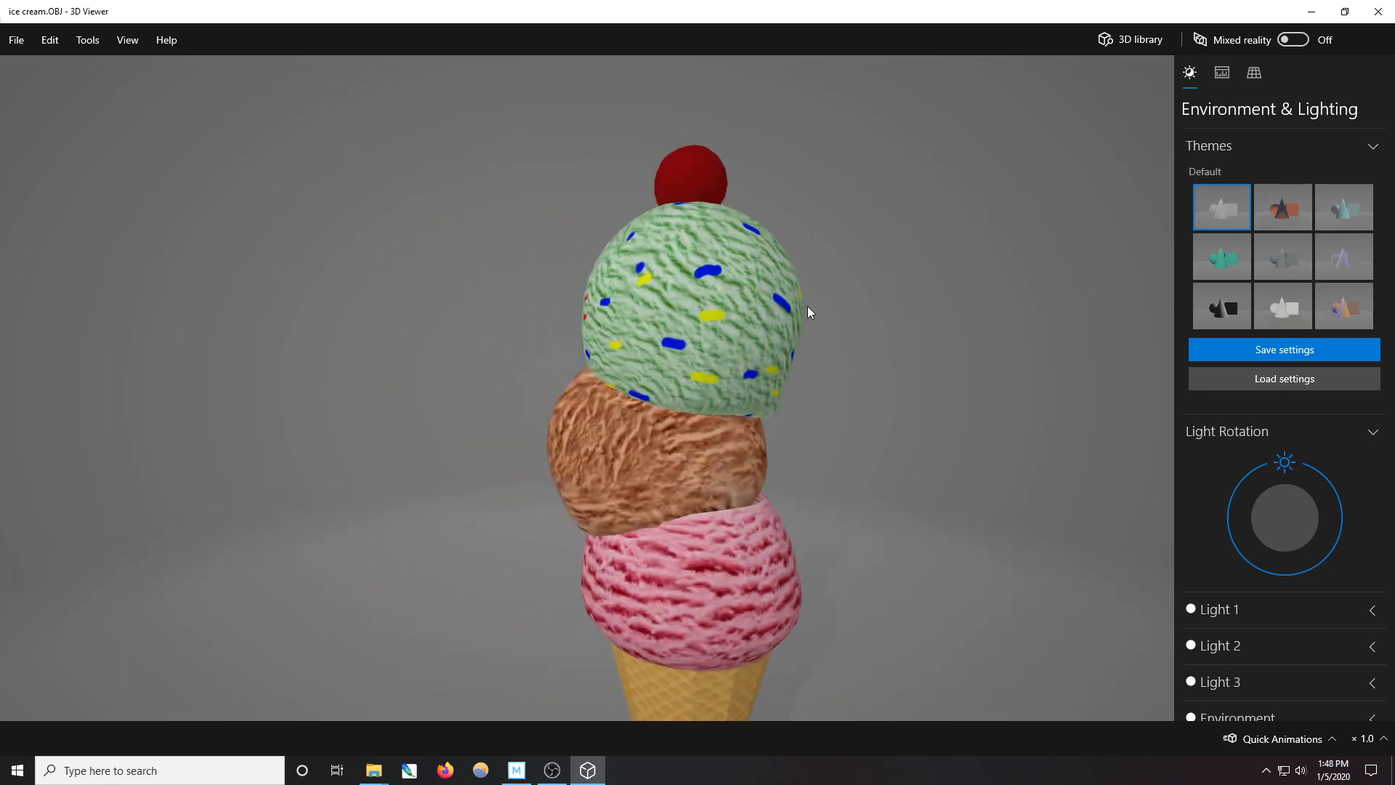
{"action": "scroll", "coordinate": [898, 305], "scroll_direction": "down", "scroll_amount": 2}
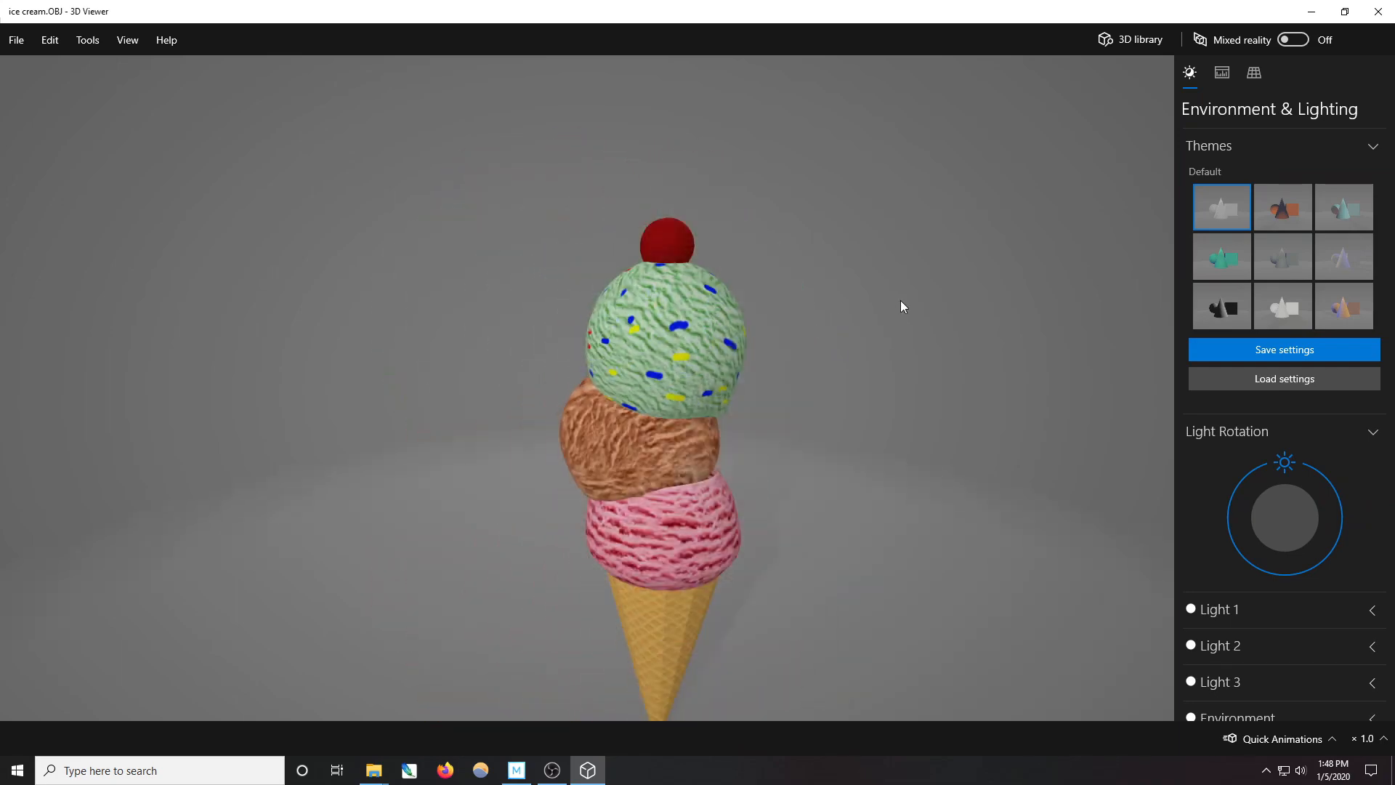
{"action": "scroll", "coordinate": [835, 331], "scroll_direction": "up", "scroll_amount": 2}
{"action": "left_click_drag", "start_coordinate": [866, 343], "coordinate": [787, 317]}
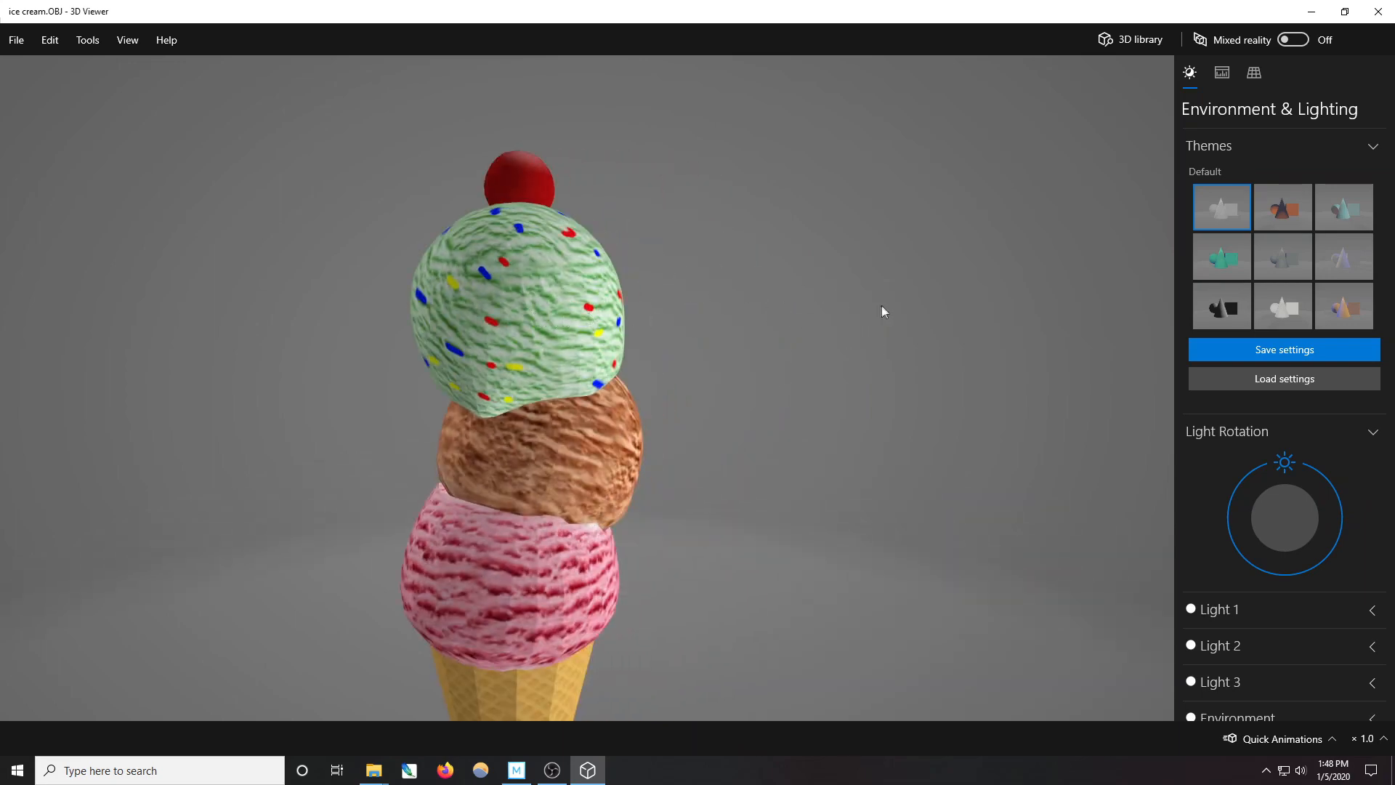
{"action": "left_click_drag", "start_coordinate": [883, 306], "coordinate": [863, 355]}
{"action": "left_click_drag", "start_coordinate": [913, 273], "coordinate": [828, 308]}
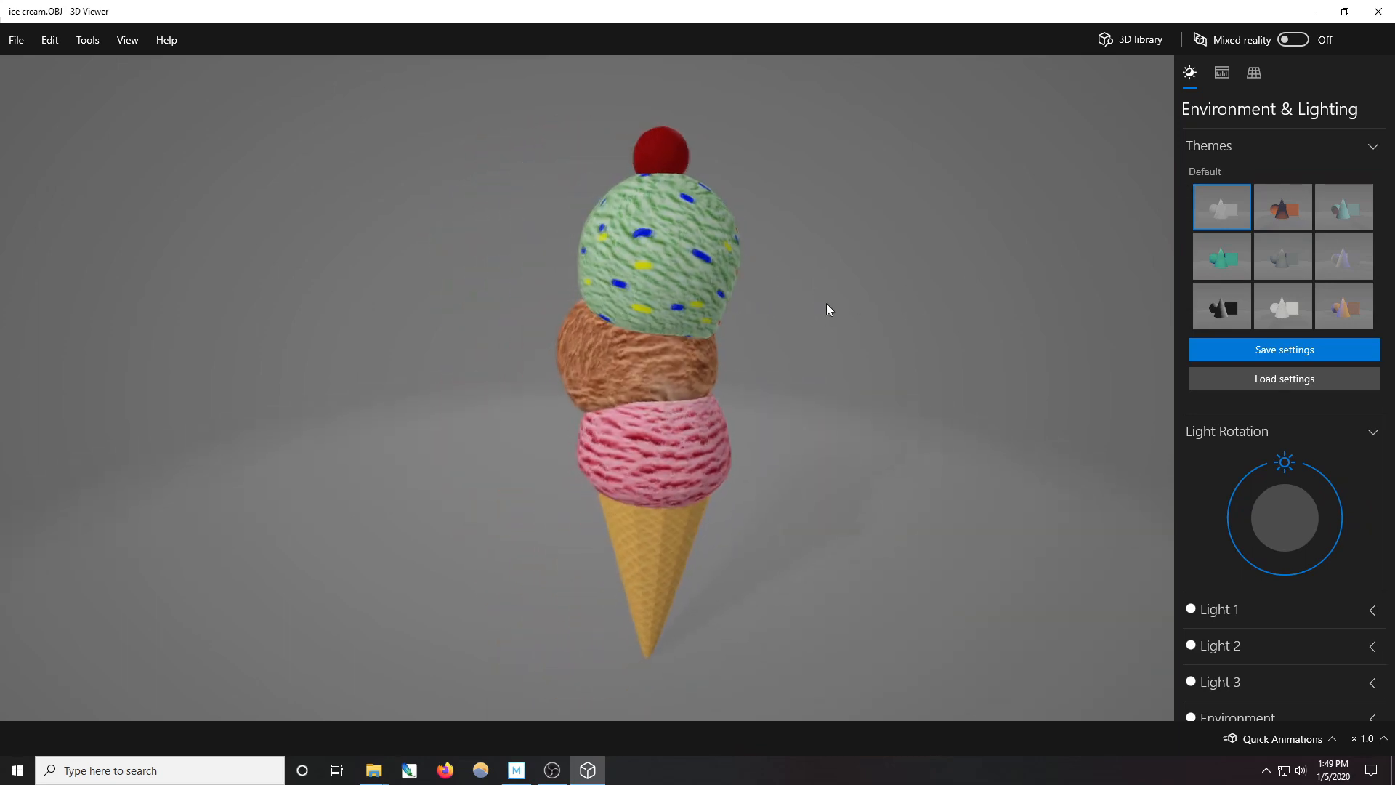
{"action": "mouse_move", "coordinate": [820, 370]}
{"action": "left_mouse_down"}
{"action": "mouse_move", "coordinate": [909, 349]}
{"action": "mouse_move", "coordinate": [839, 332]}
{"action": "mouse_move", "coordinate": [808, 369]}
{"action": "mouse_move", "coordinate": [918, 365]}
{"action": "mouse_move", "coordinate": [737, 374]}
{"action": "mouse_move", "coordinate": [745, 315]}
{"action": "mouse_move", "coordinate": [844, 358]}
{"action": "left_mouse_up"}
{"action": "scroll", "coordinate": [882, 315], "scroll_direction": "down", "scroll_amount": 3}
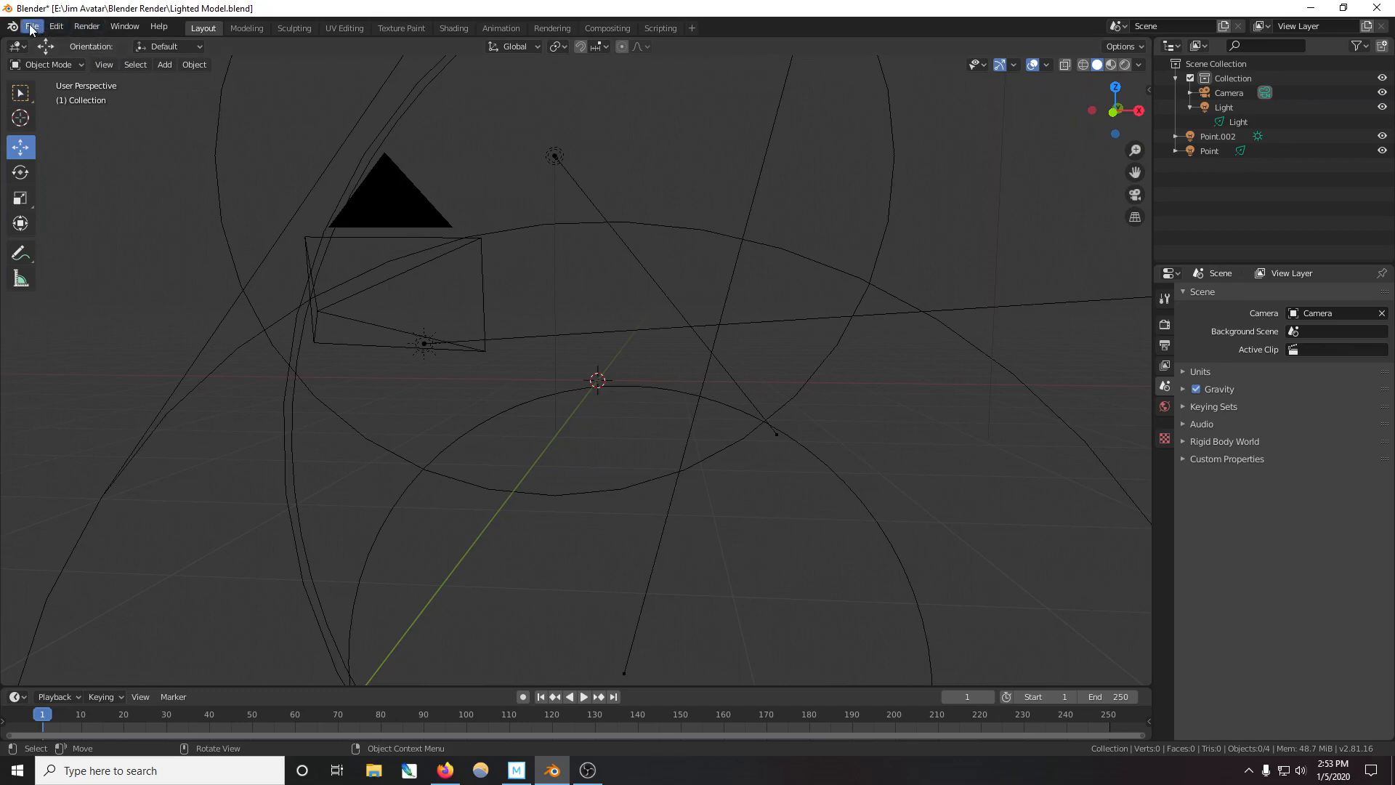
- Switch to Blender and import ice cream.OBJ as a Wavefront model from the desktop's ice cream folder into the Lighted Model scene
{"action": "left_click", "coordinate": [32, 27]}
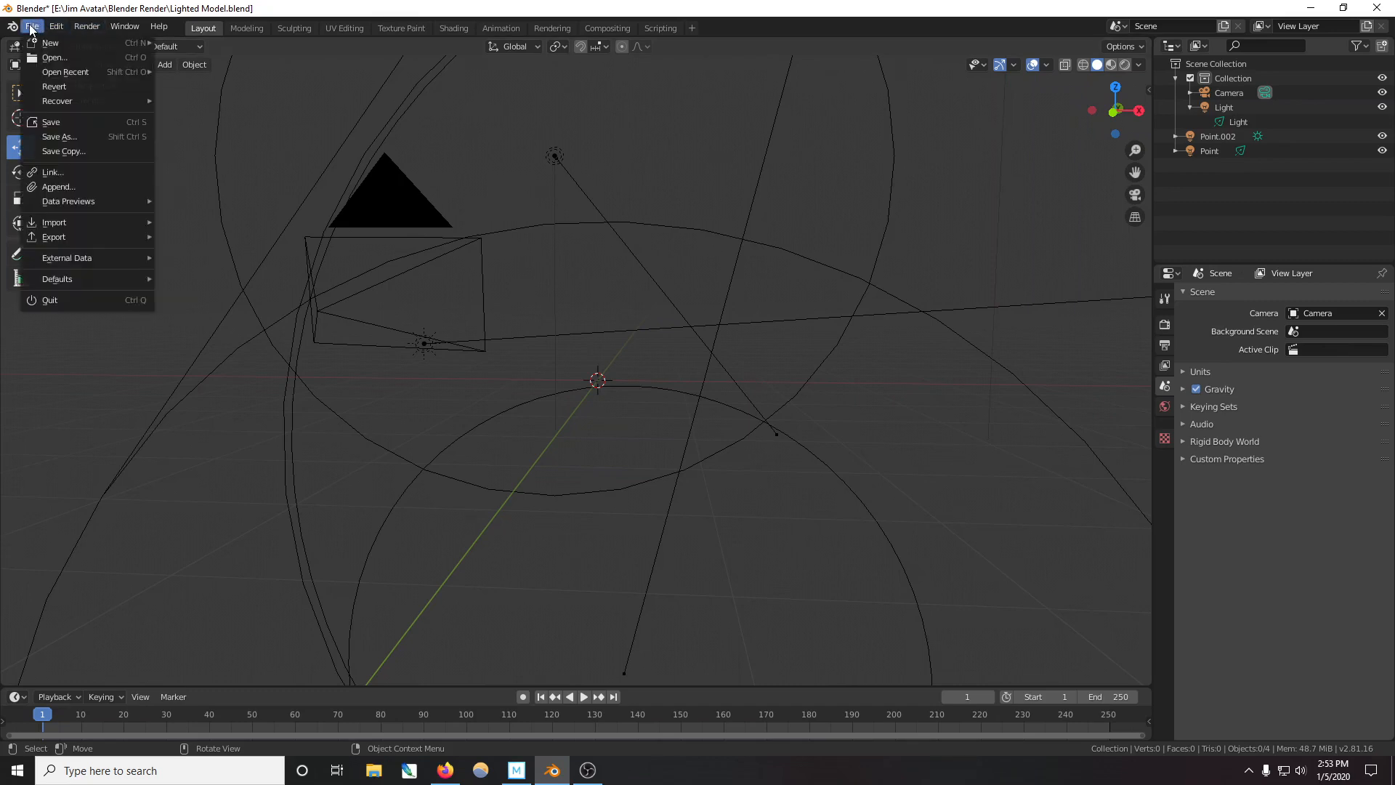
{"action": "mouse_move", "coordinate": [36, 224]}
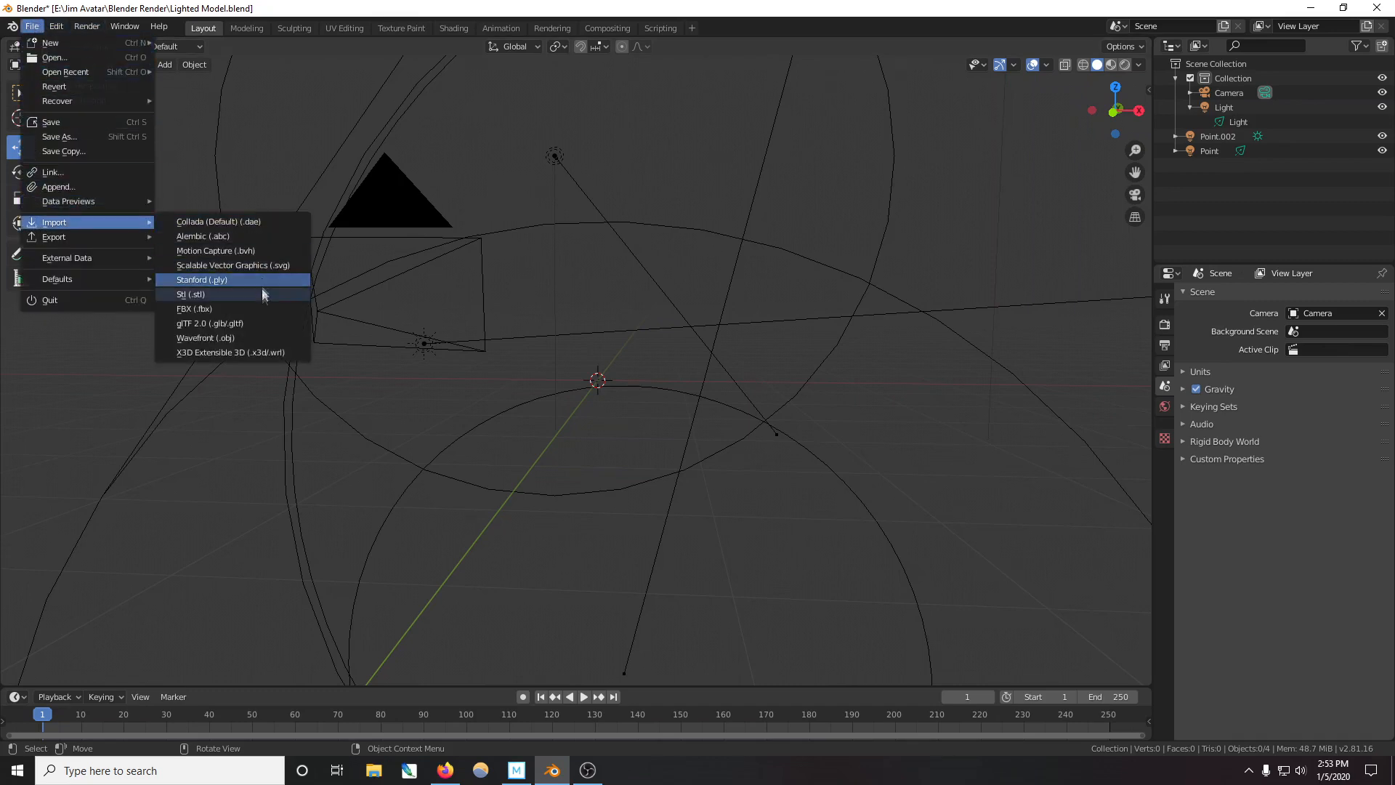
{"action": "left_click", "coordinate": [226, 337]}
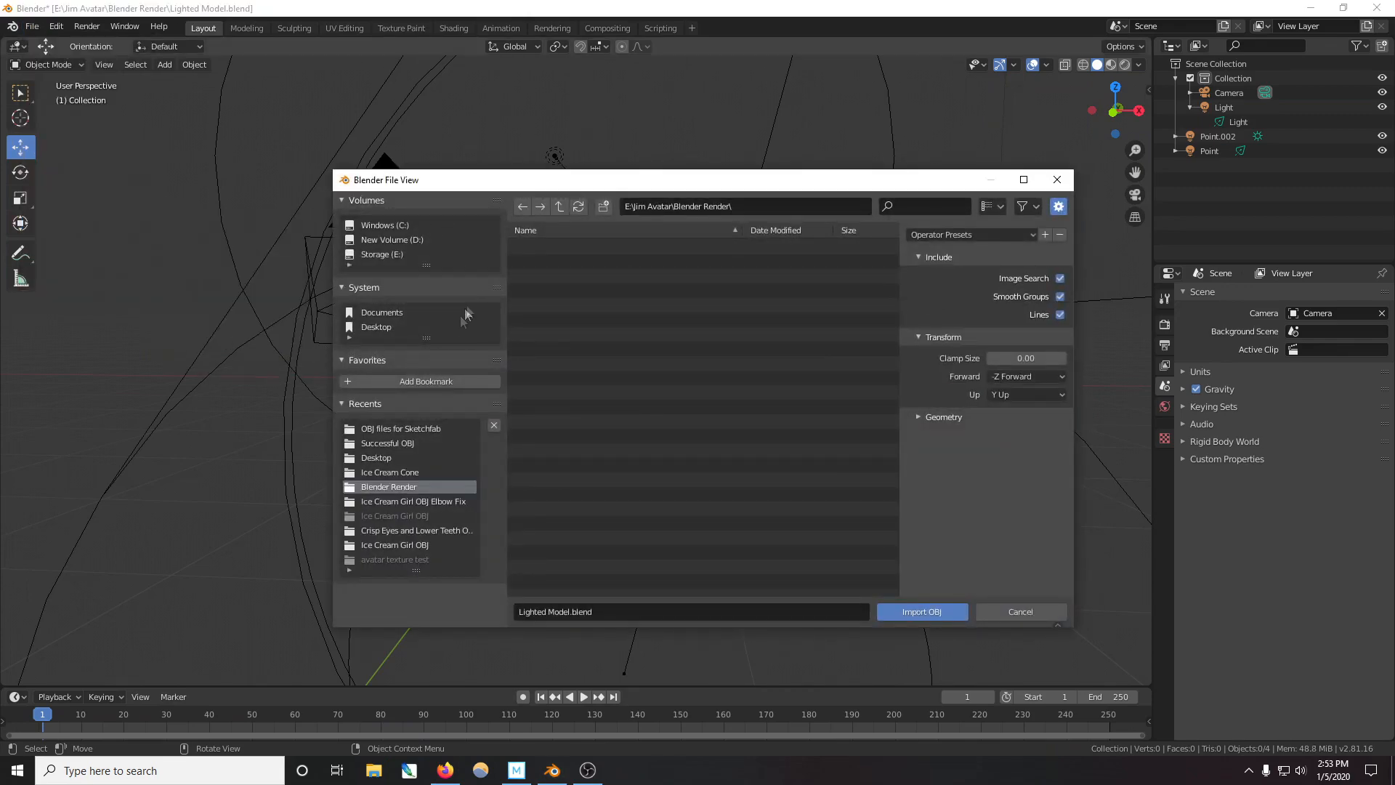
{"action": "left_click", "coordinate": [377, 327]}
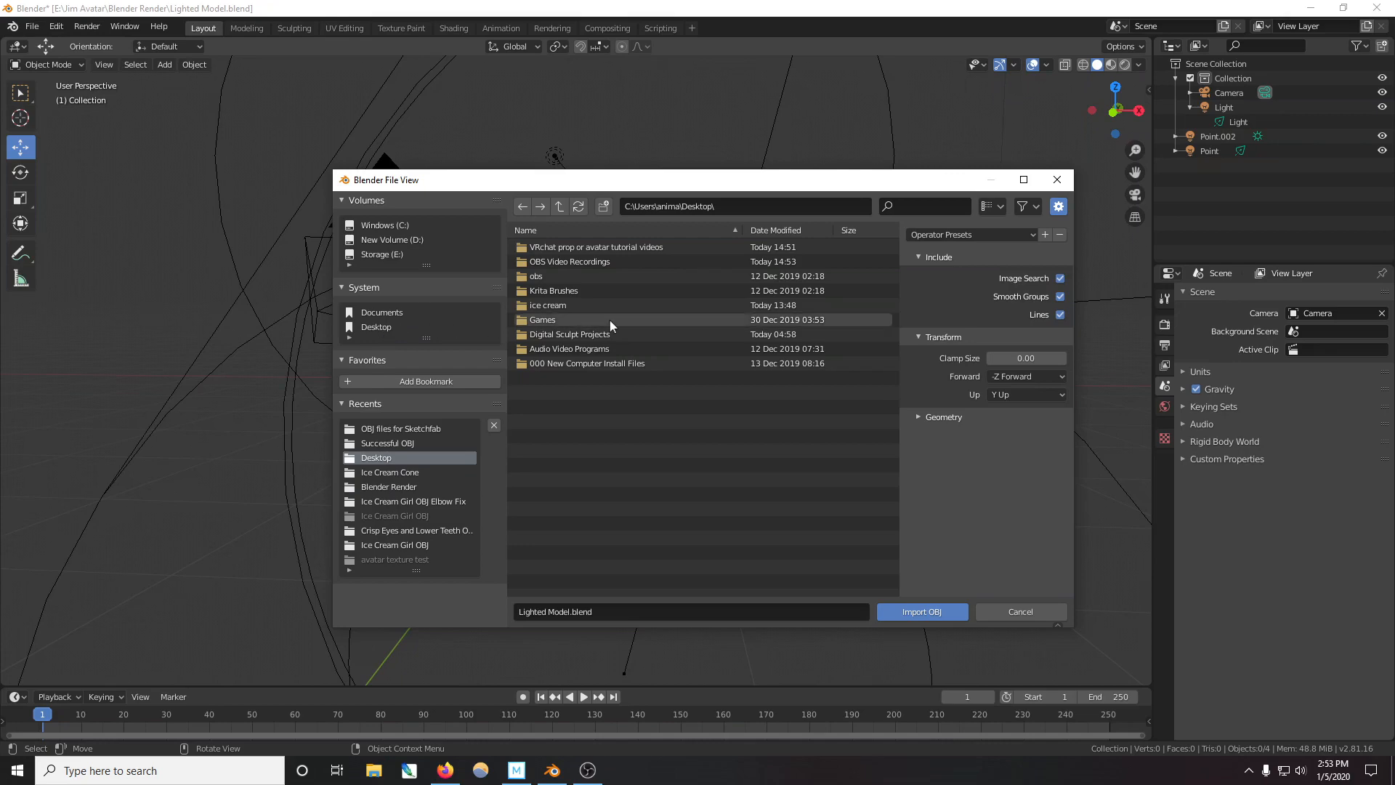
{"action": "double_click", "coordinate": [583, 305]}
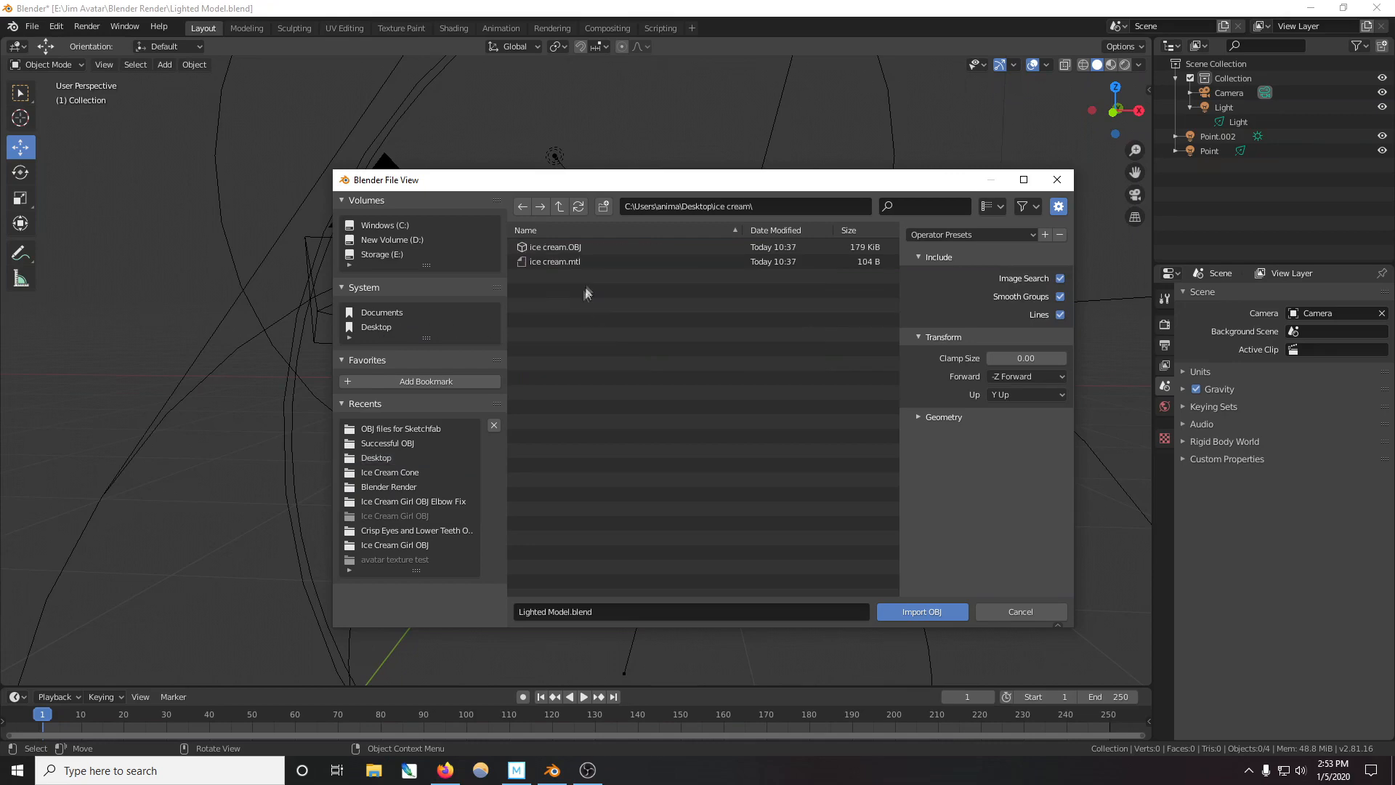
{"action": "double_click", "coordinate": [567, 248]}
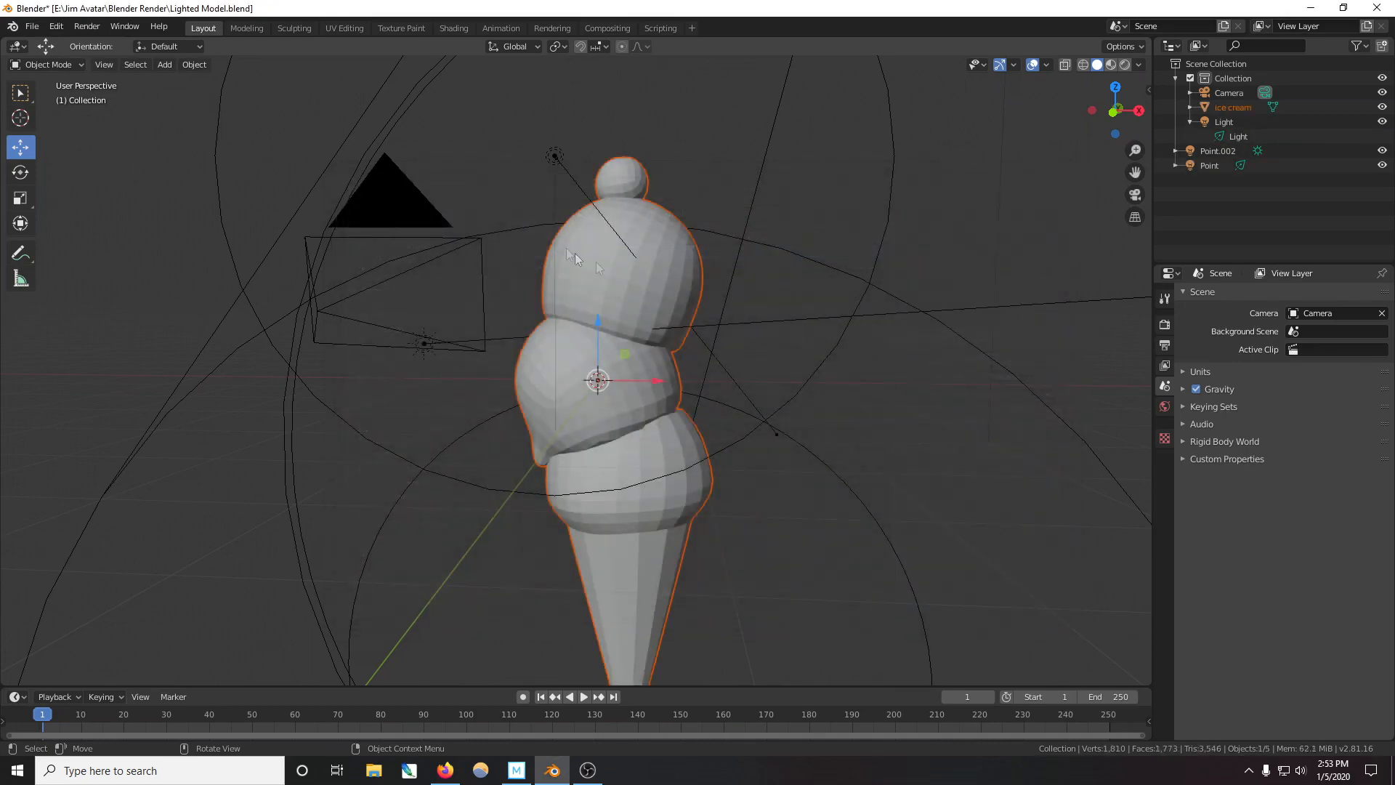
{"action": "scroll", "coordinate": [849, 330], "scroll_direction": "down", "scroll_amount": 2}
{"action": "scroll", "coordinate": [852, 317], "scroll_direction": "down", "scroll_amount": 2}
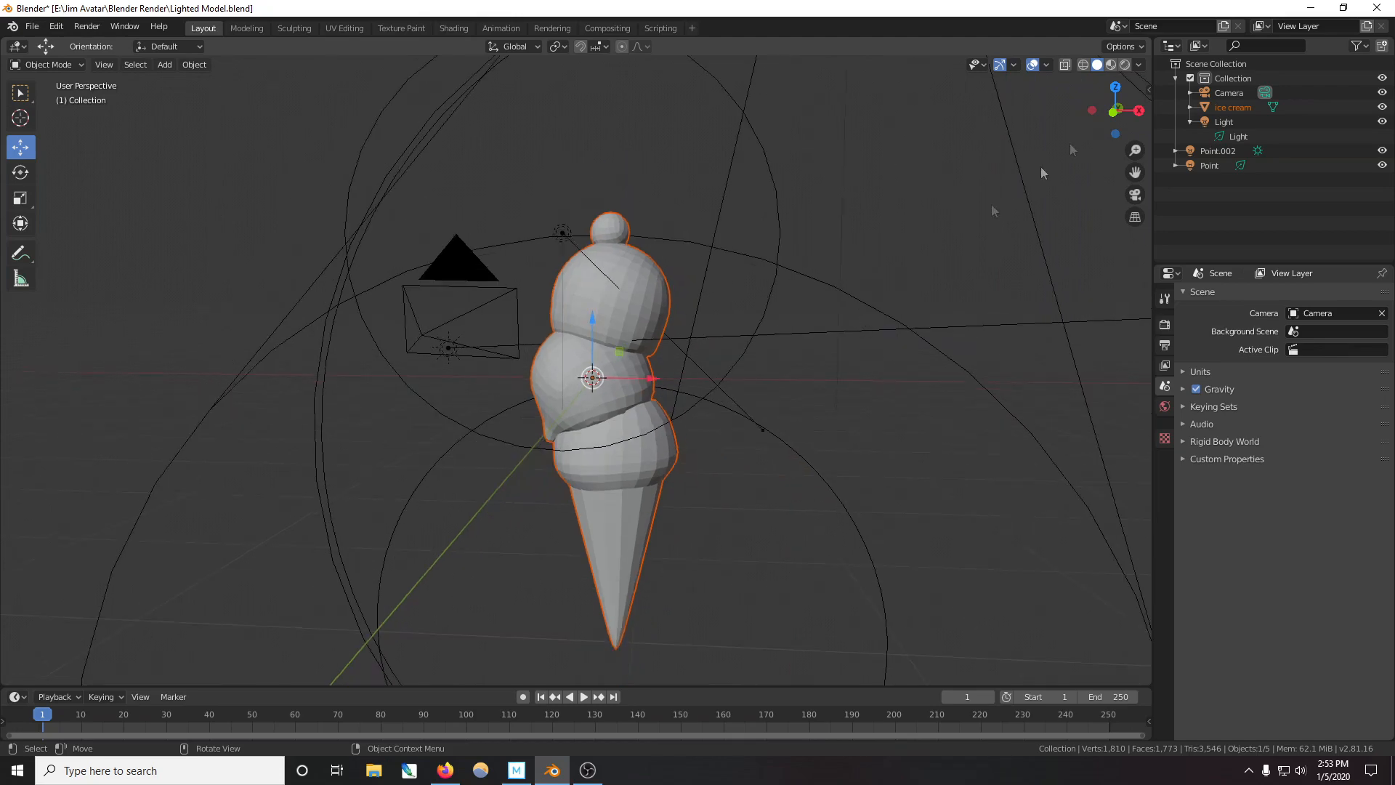
- Show the viewport in rendered shading and move the ice cream model slightly up and sideways toward the camera's framing
{"action": "left_click", "coordinate": [1126, 66]}
{"action": "key", "text": "g"}
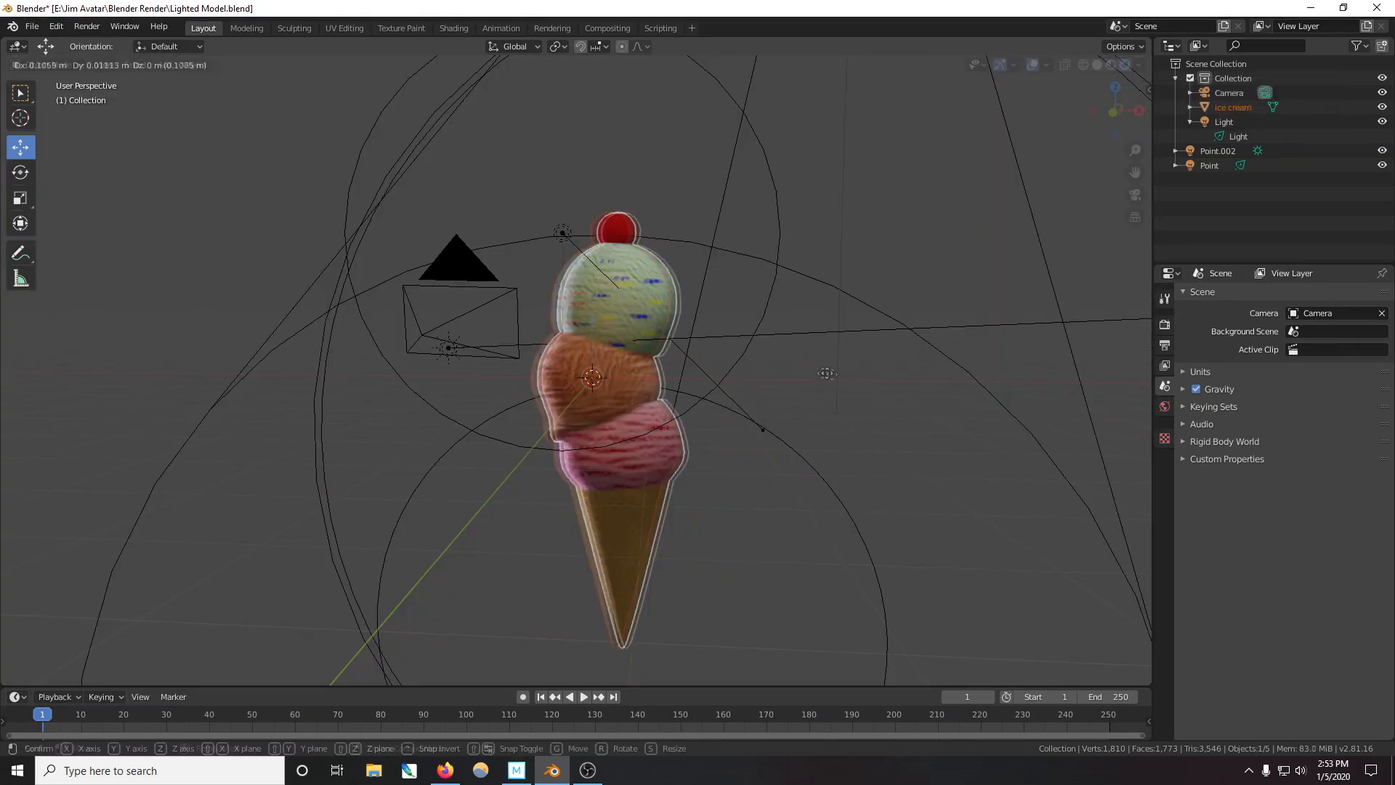
{"action": "left_click", "coordinate": [783, 338]}
{"action": "scroll", "coordinate": [782, 339], "scroll_direction": "down", "scroll_amount": 3}
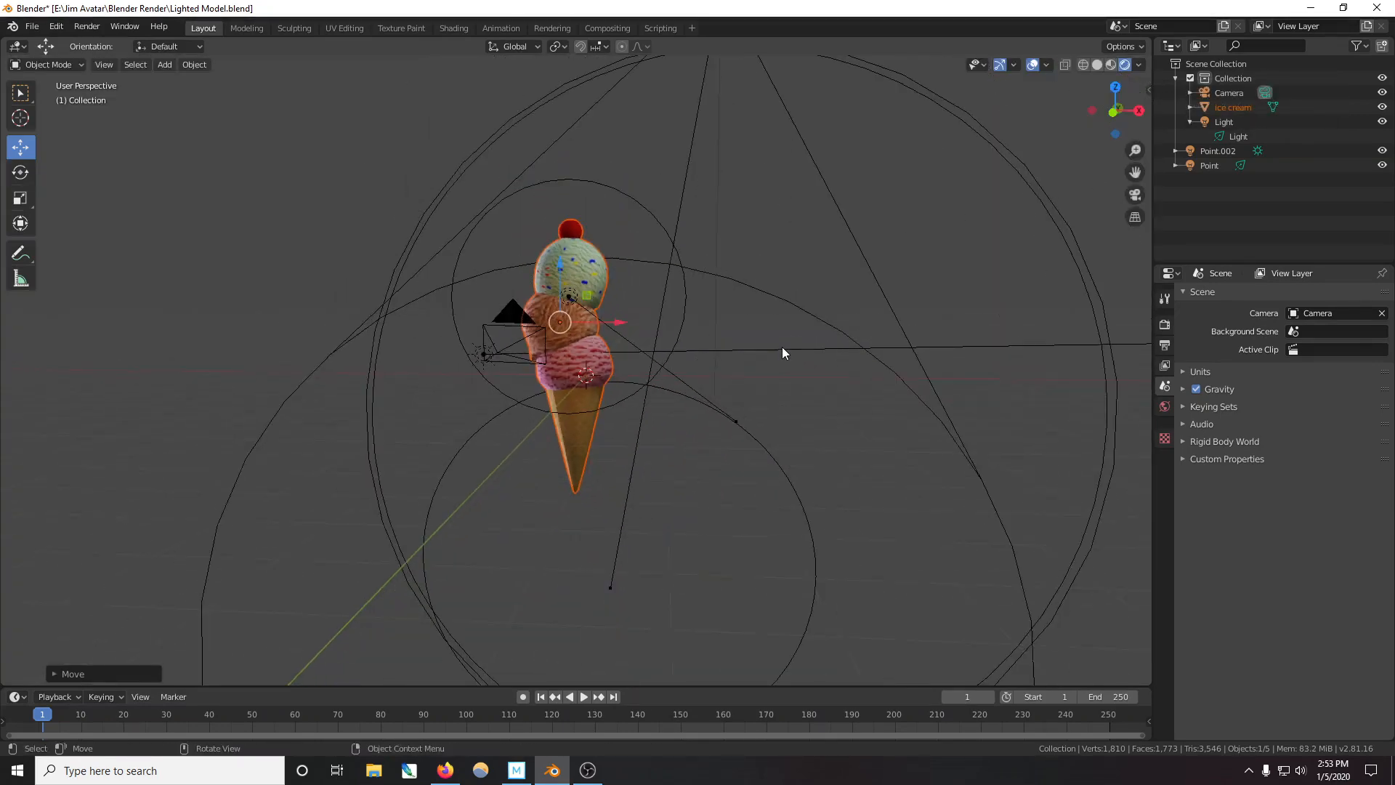
{"action": "scroll", "coordinate": [783, 349], "scroll_direction": "up", "scroll_amount": 4}
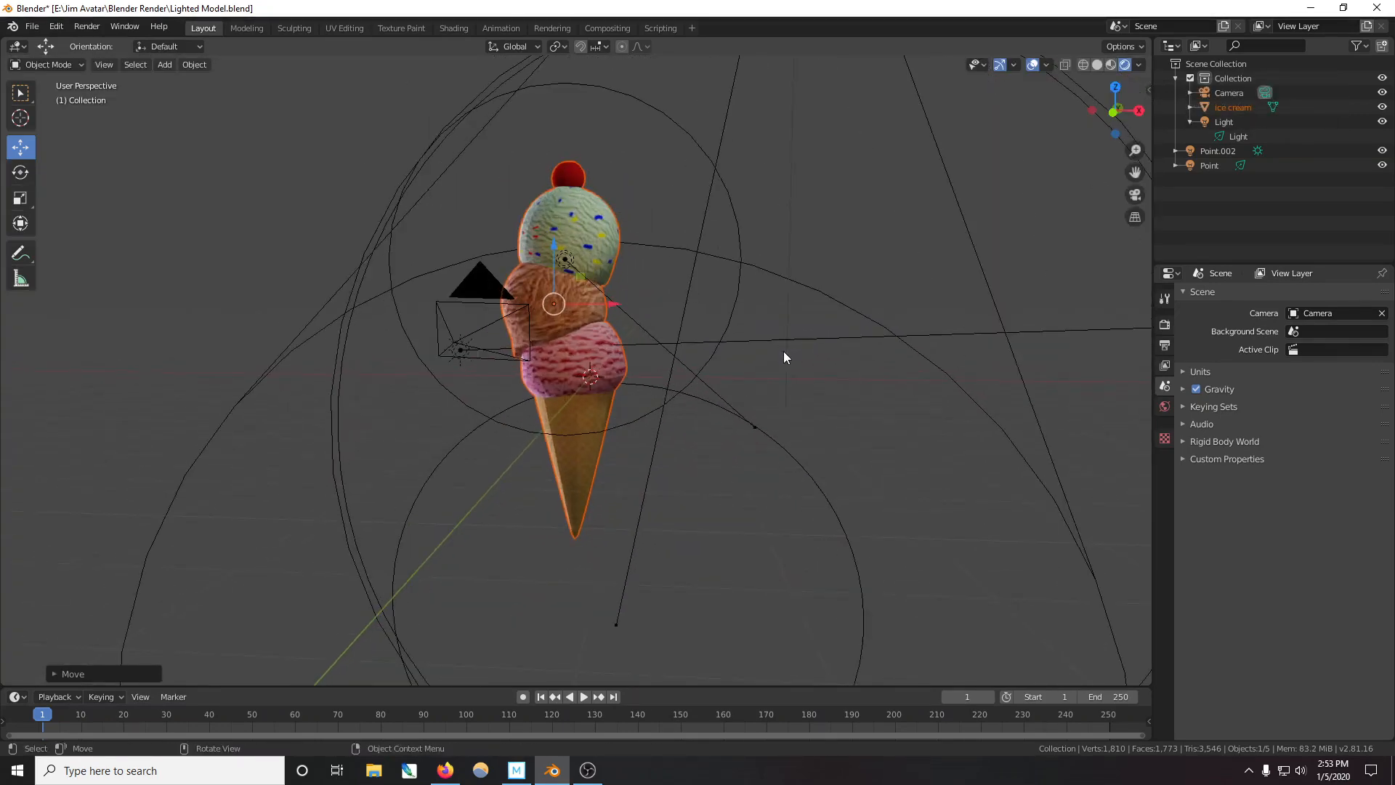
{"action": "left_click", "coordinate": [87, 27]}
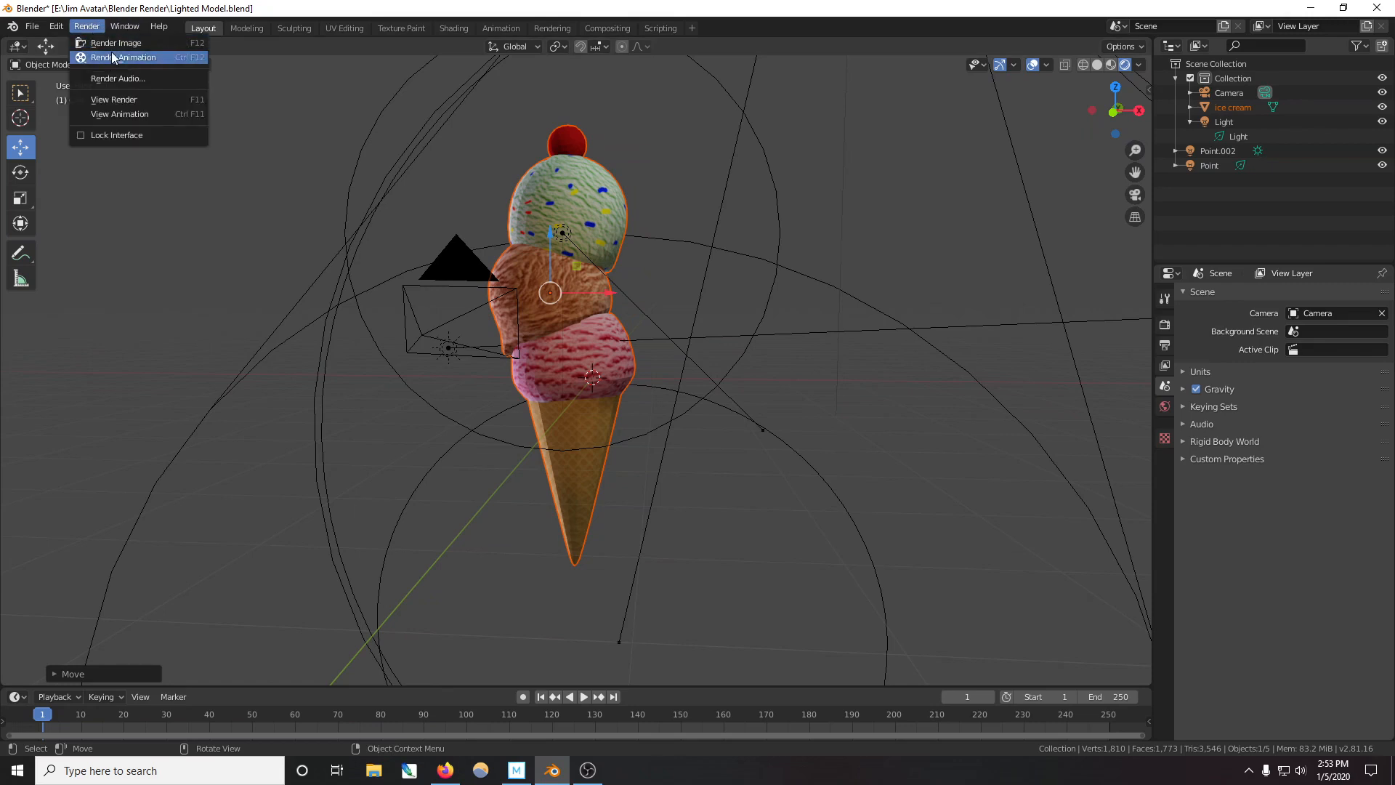
{"action": "middle_click_drag", "start_coordinate": [747, 247], "coordinate": [778, 312]}
{"action": "right_click", "coordinate": [785, 320]}
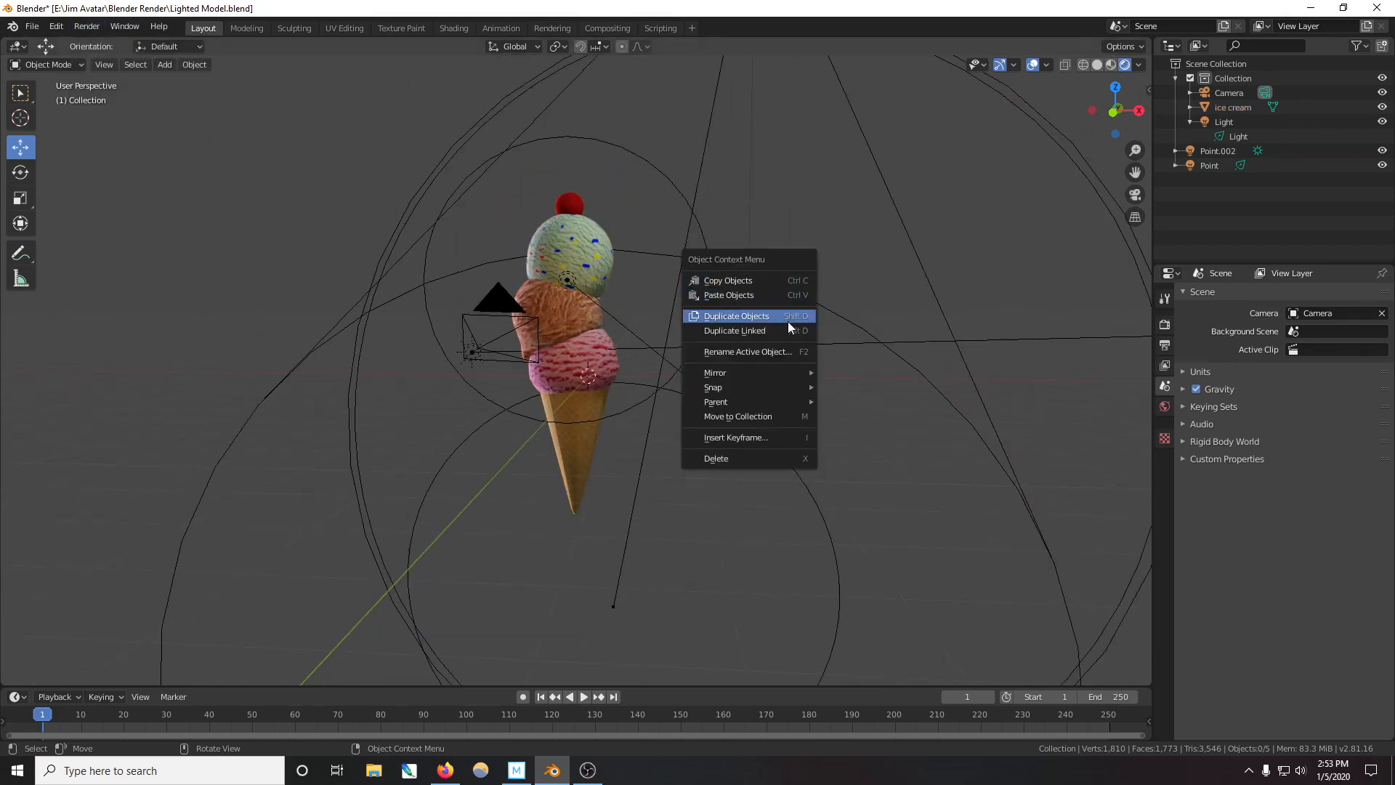
- Move the scene camera back, farther away from the front of the ice cream cone
{"action": "left_click_drag", "start_coordinate": [1111, 101], "coordinate": [1128, 148]}
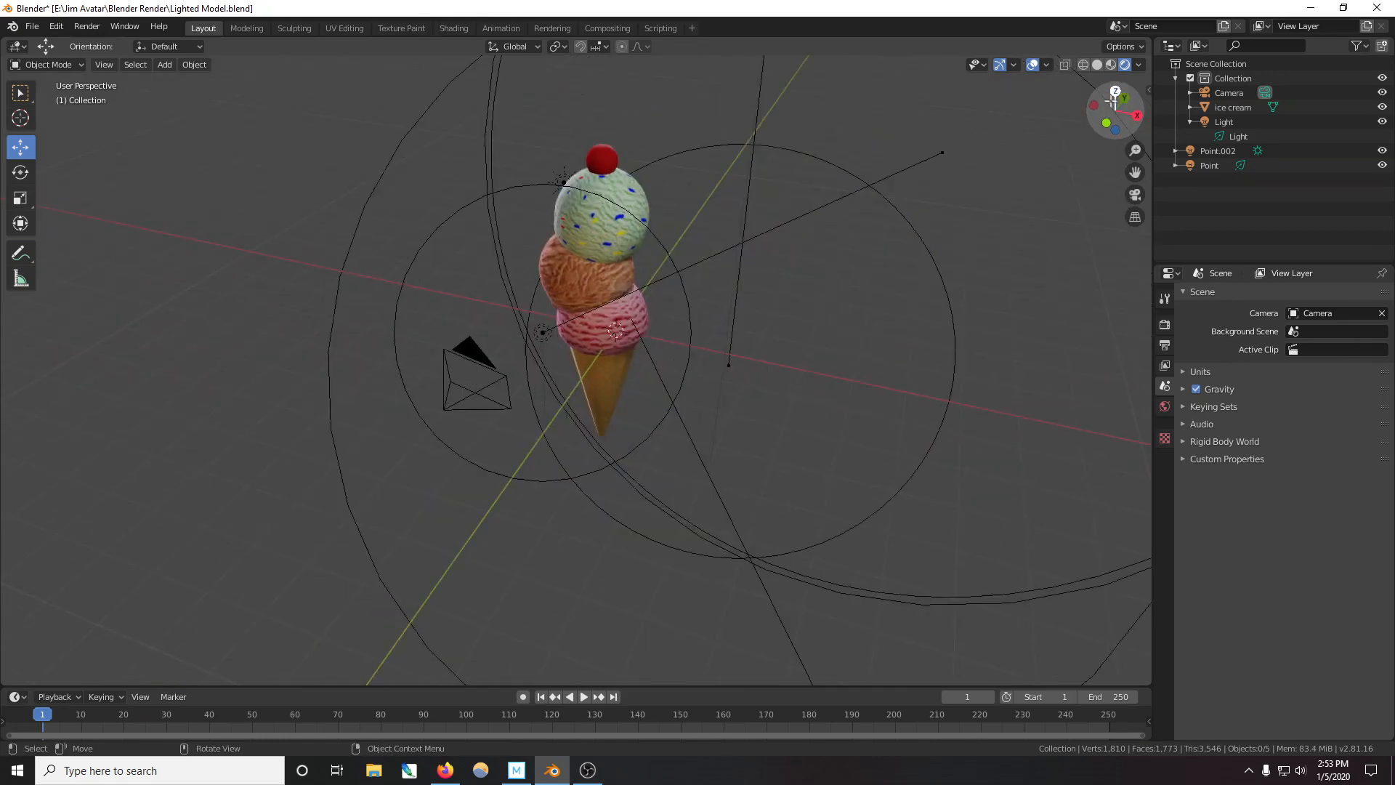
{"action": "left_click", "coordinate": [482, 379]}
{"action": "left_click_drag", "start_coordinate": [476, 383], "coordinate": [394, 477]}
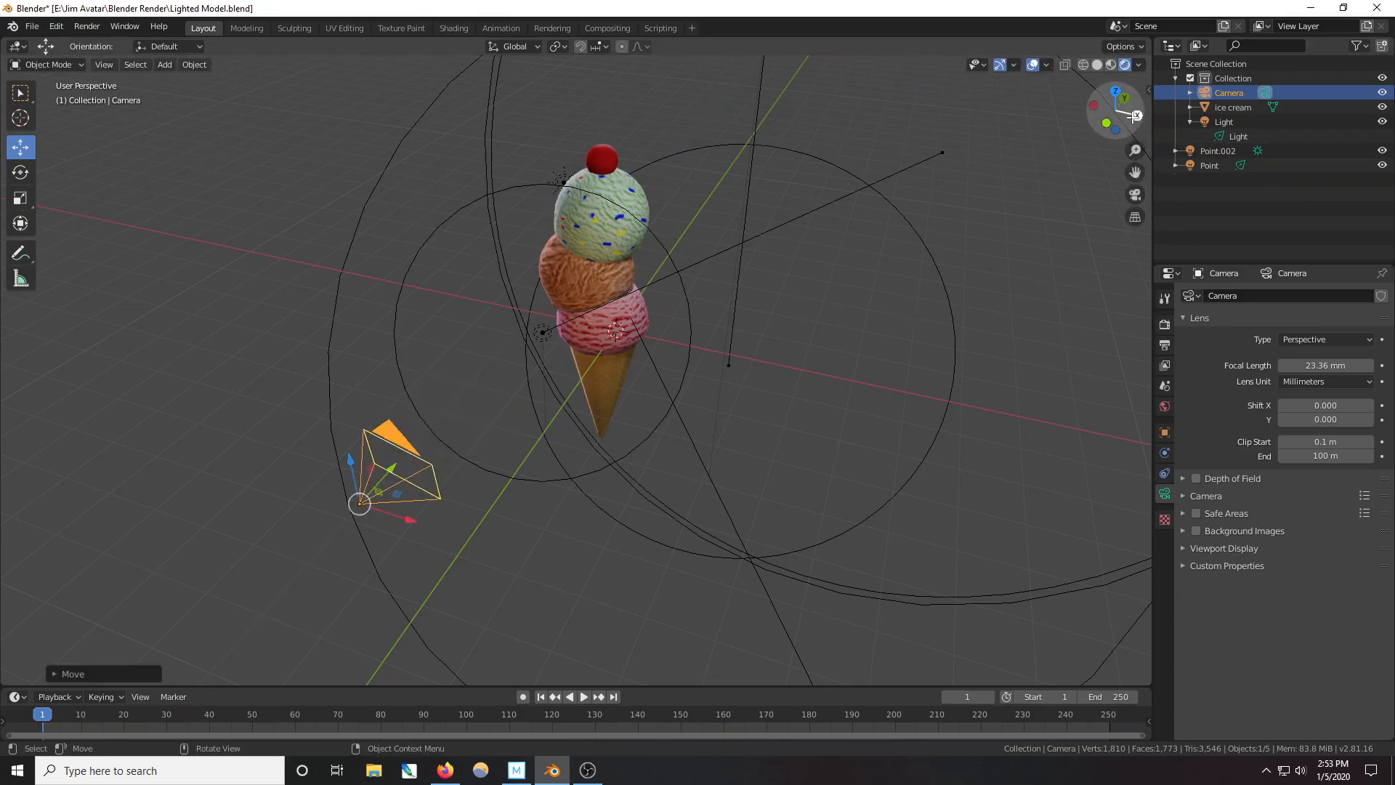
- Render a still image of the ice cream cone, inspect the framing and close the render result
{"action": "left_click_drag", "start_coordinate": [1116, 109], "coordinate": [1063, 159]}
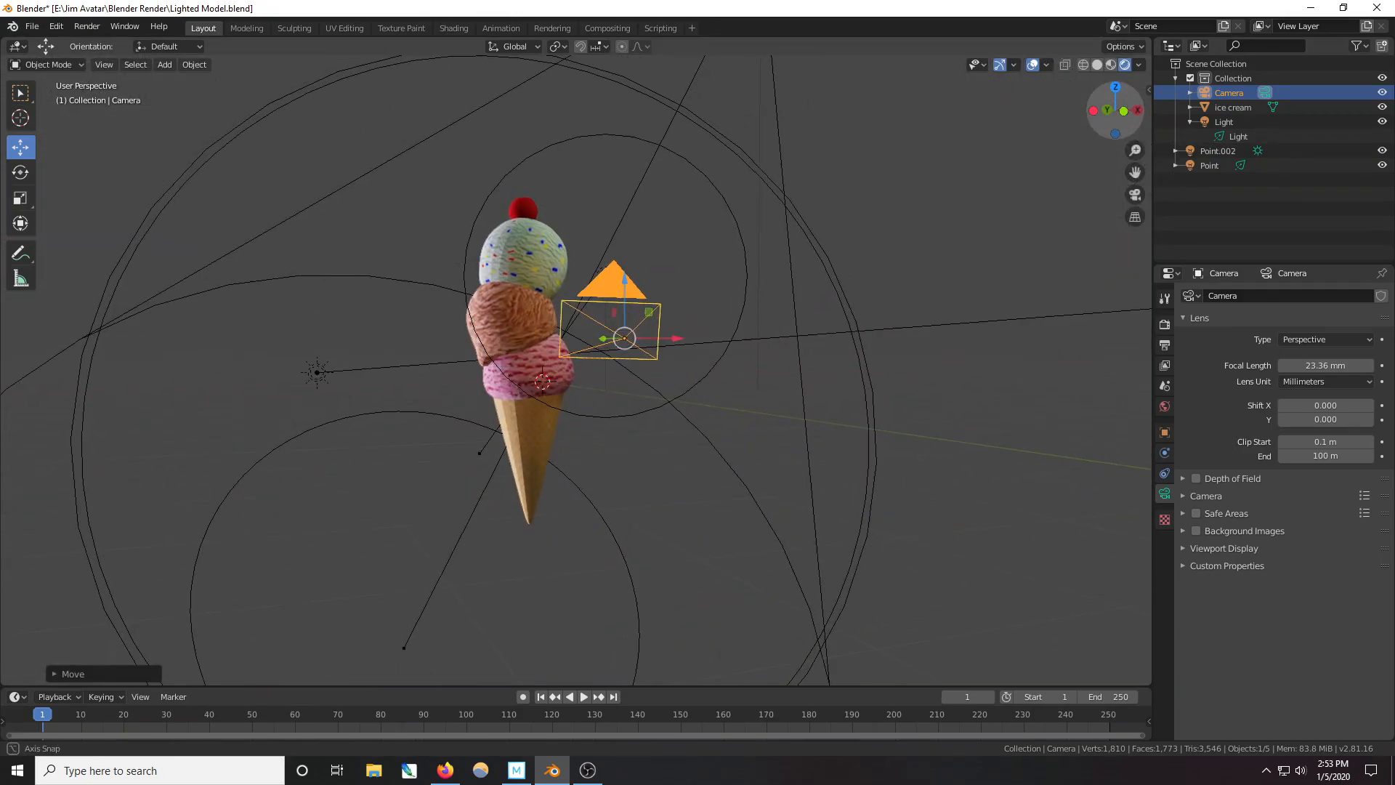
{"action": "left_click", "coordinate": [86, 26]}
{"action": "left_click", "coordinate": [101, 48]}
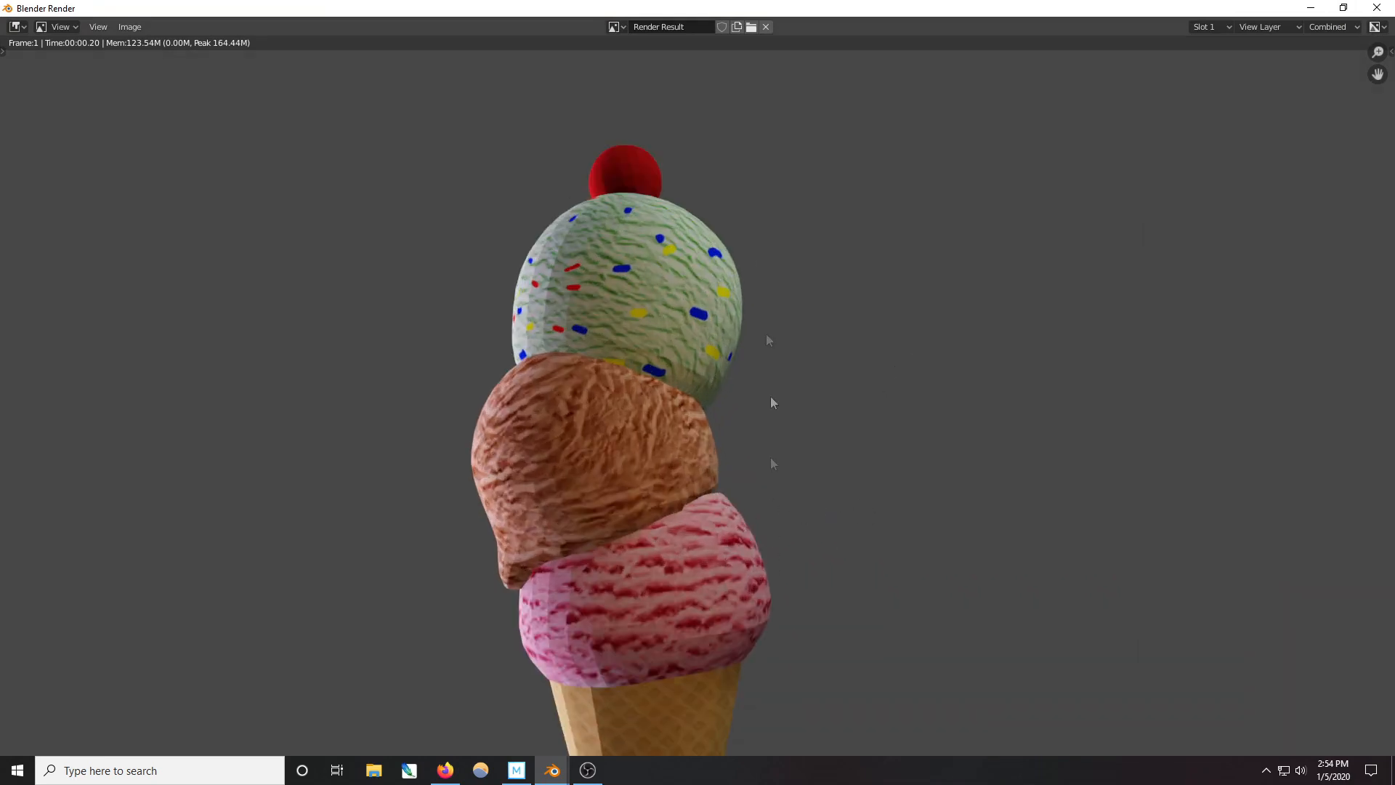
{"action": "left_click", "coordinate": [1375, 9]}
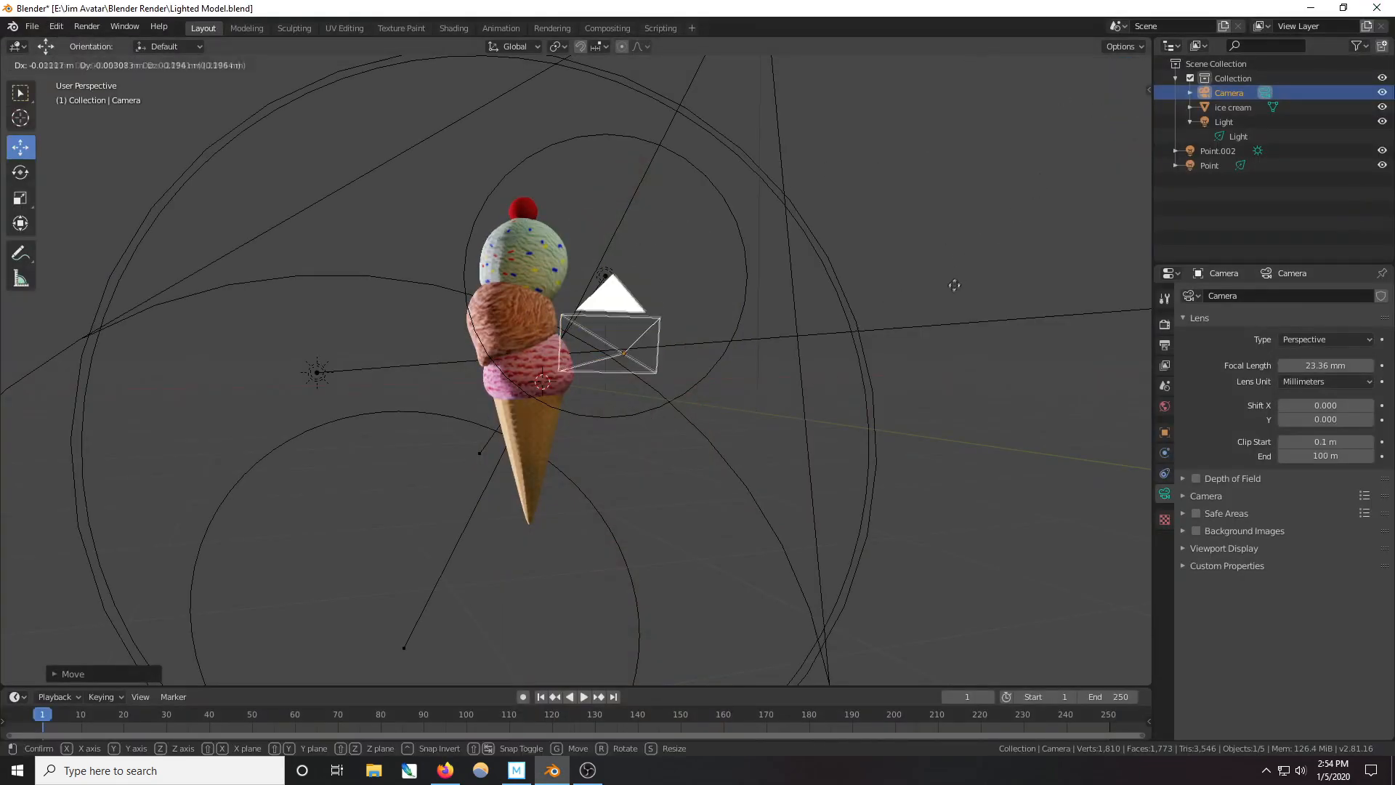
- Lower the camera slightly and move it farther from the ice cream cone along the global Y axis
{"action": "scroll", "coordinate": [954, 316], "scroll_direction": "down", "scroll_amount": 2}
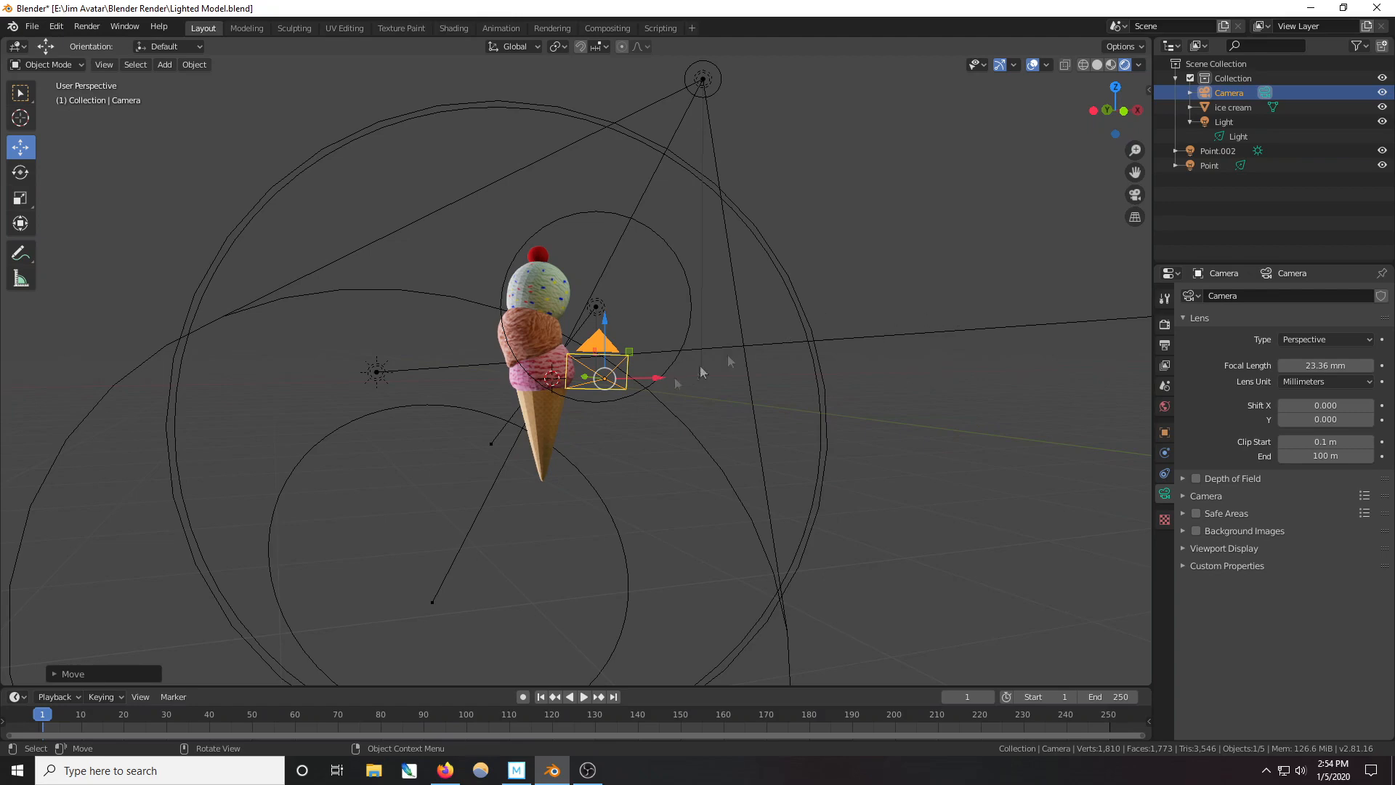
{"action": "key", "text": "g"}
{"action": "key", "text": "y"}
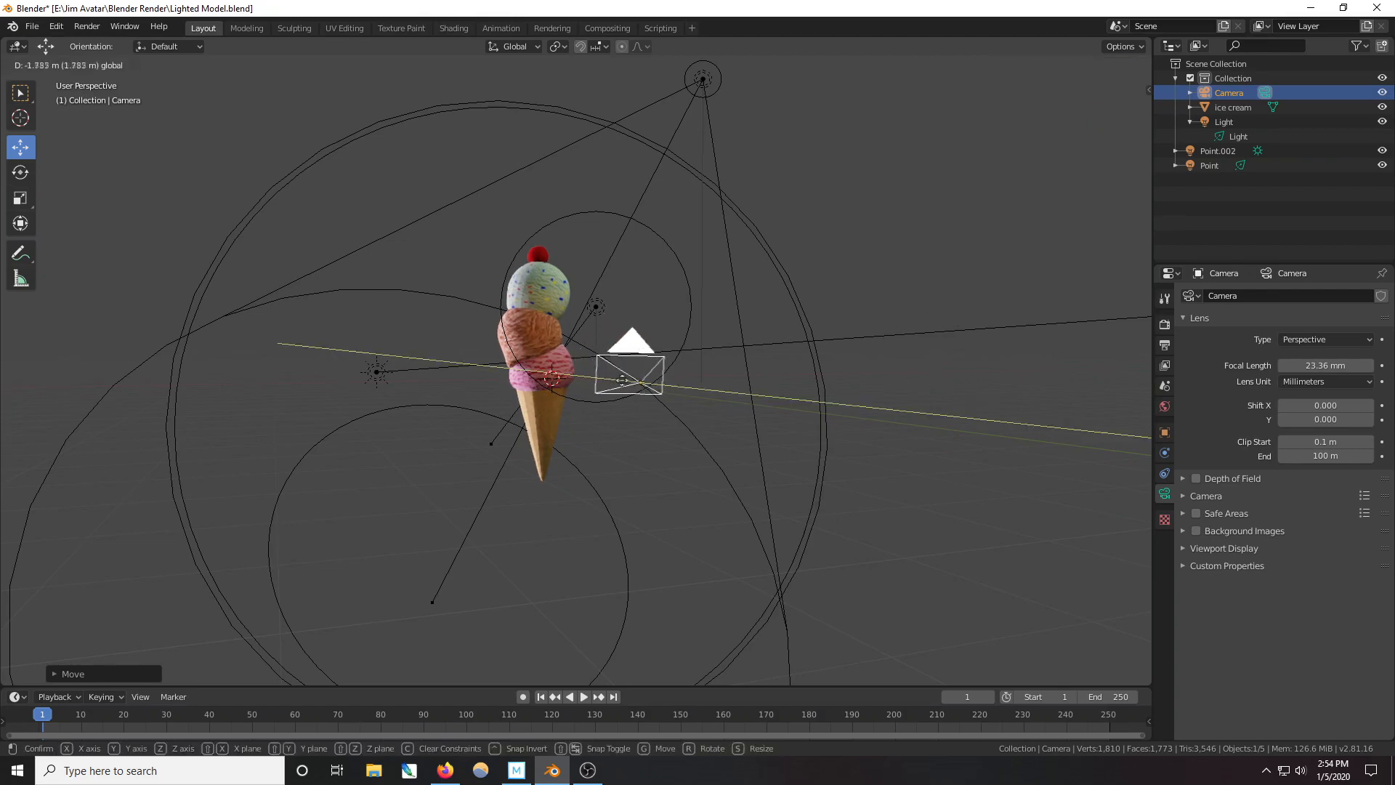
{"action": "left_click", "coordinate": [654, 382]}
- Render the still image again from the repositioned camera, check more of the cone's framing and close the result
{"action": "left_click", "coordinate": [87, 27]}
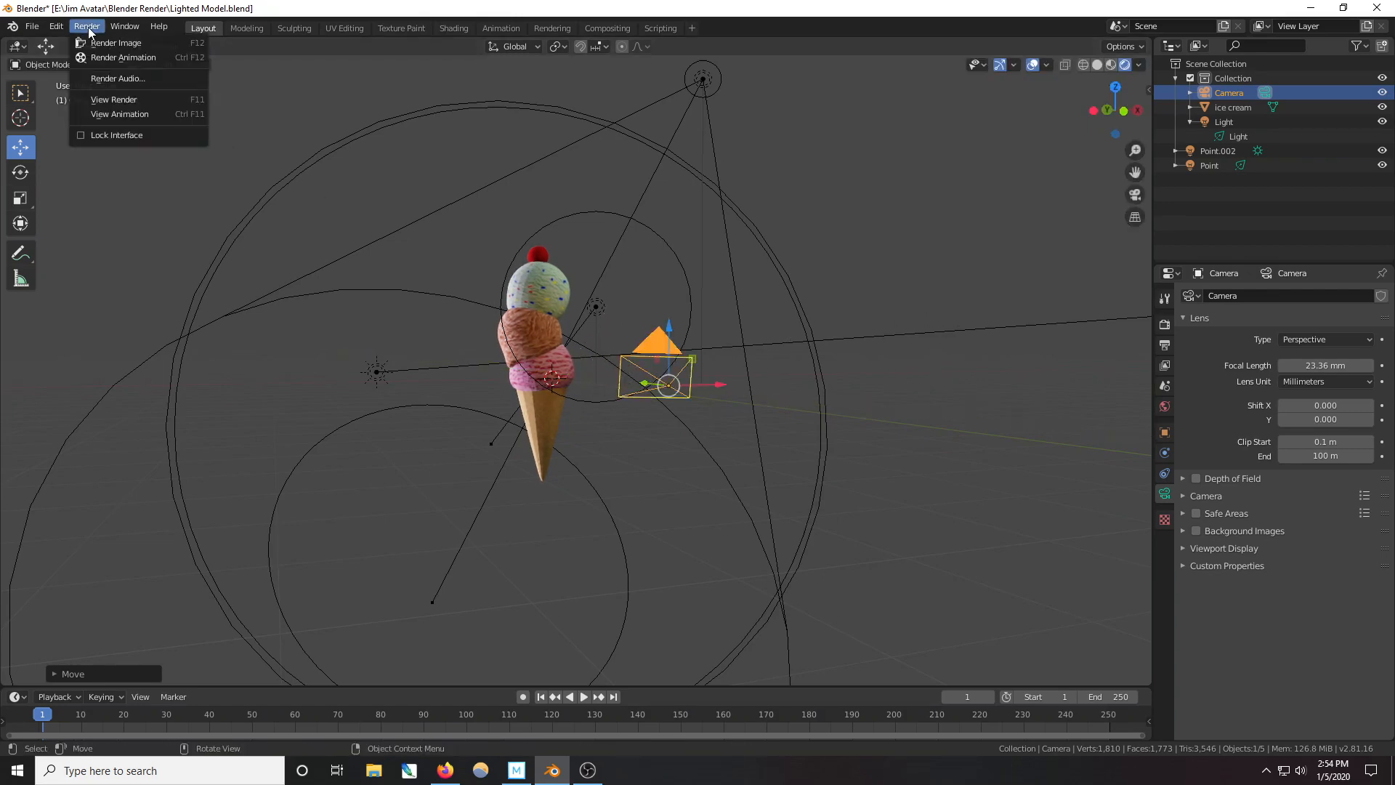
{"action": "left_click", "coordinate": [98, 43]}
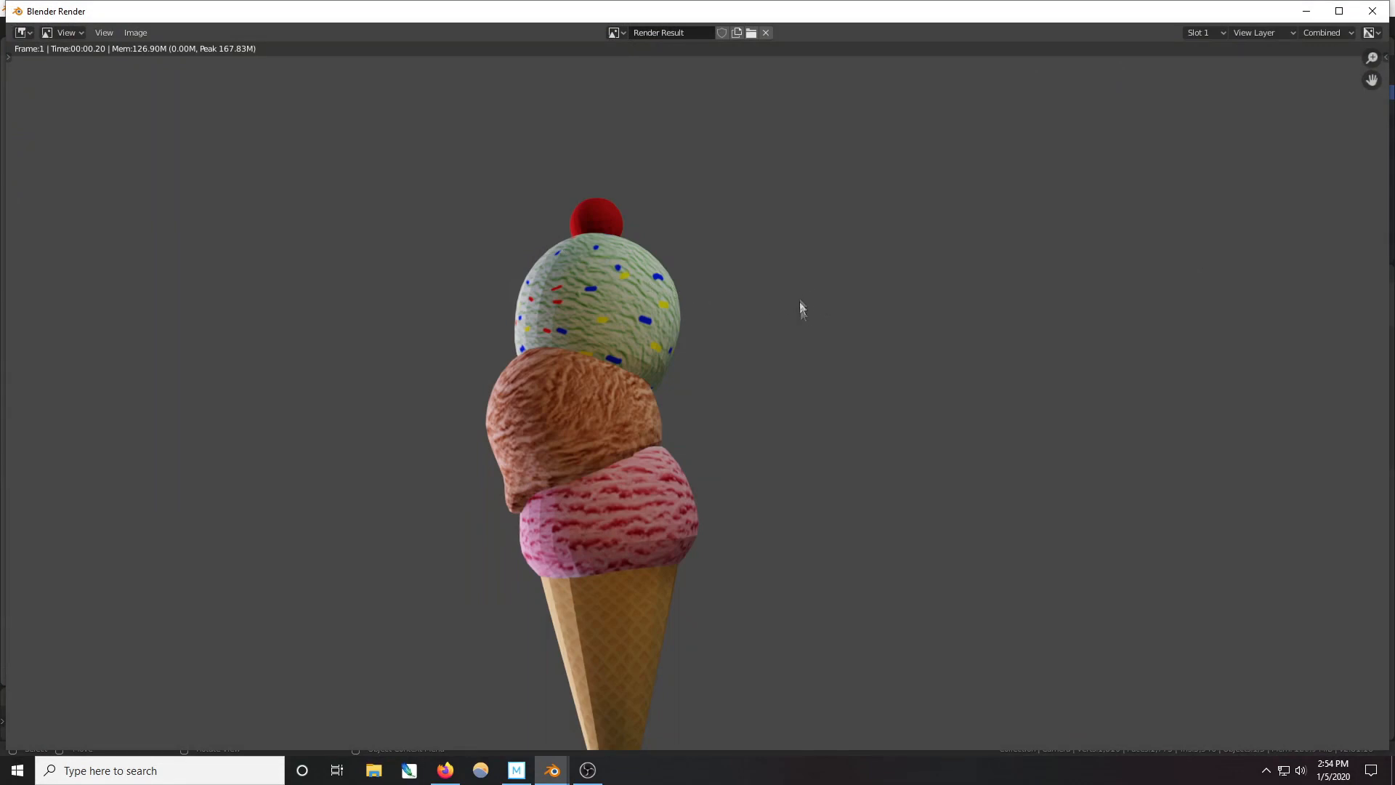
{"action": "left_click", "coordinate": [1372, 14]}
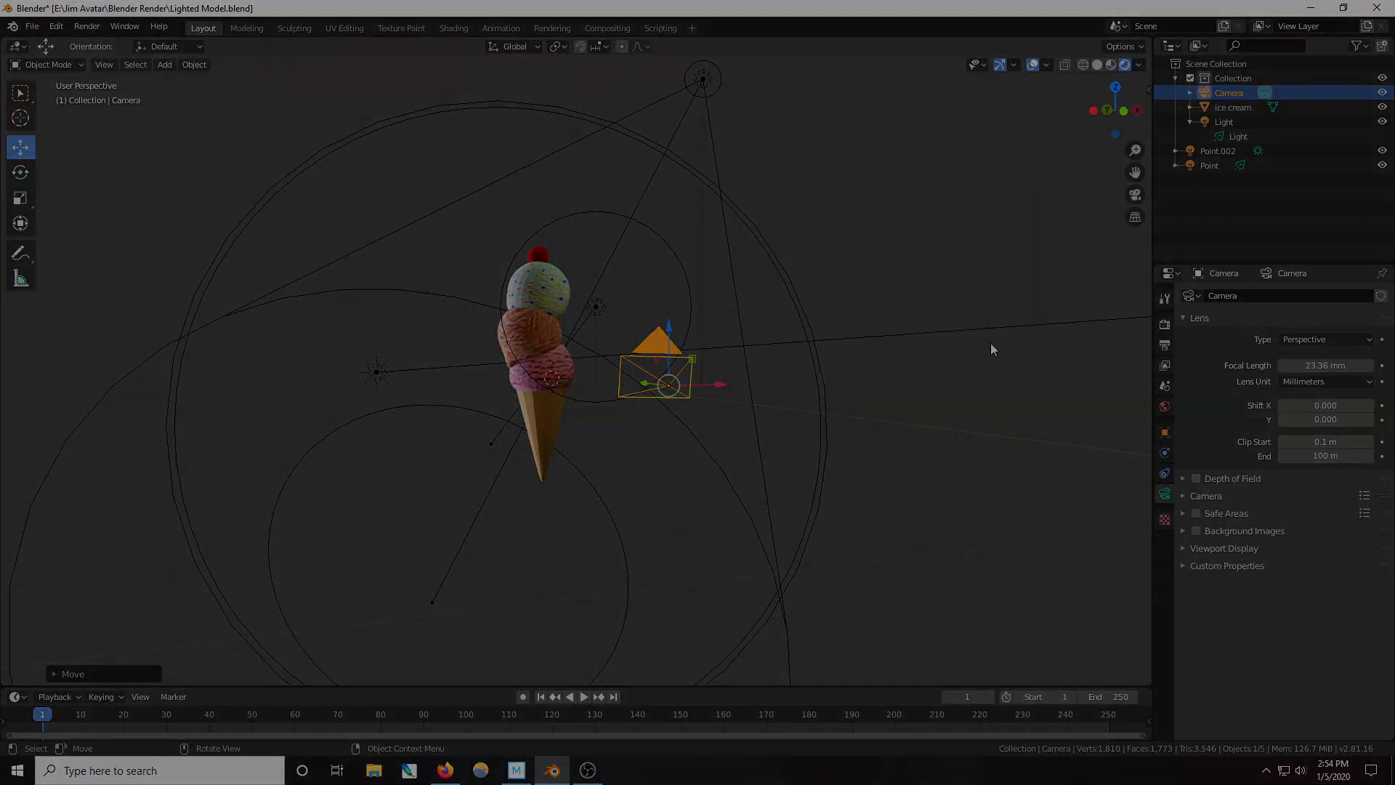